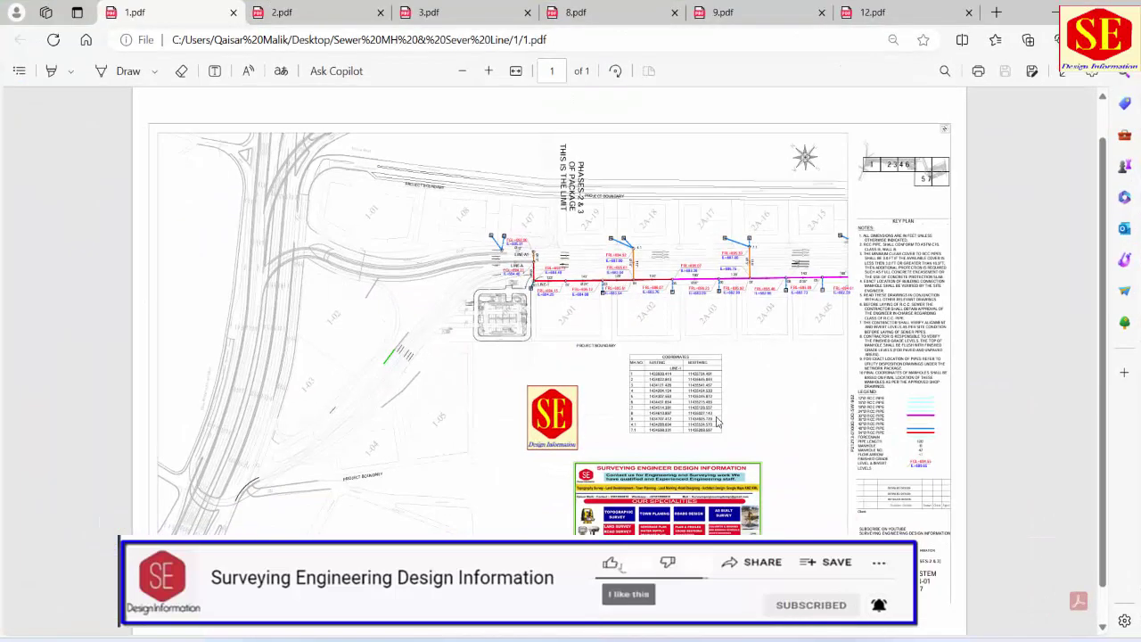
Zoom into the 1.pdf sewer layout so the Line-1 manhole labels and pipe run are legible
scroll(760, 305, "up", 5)
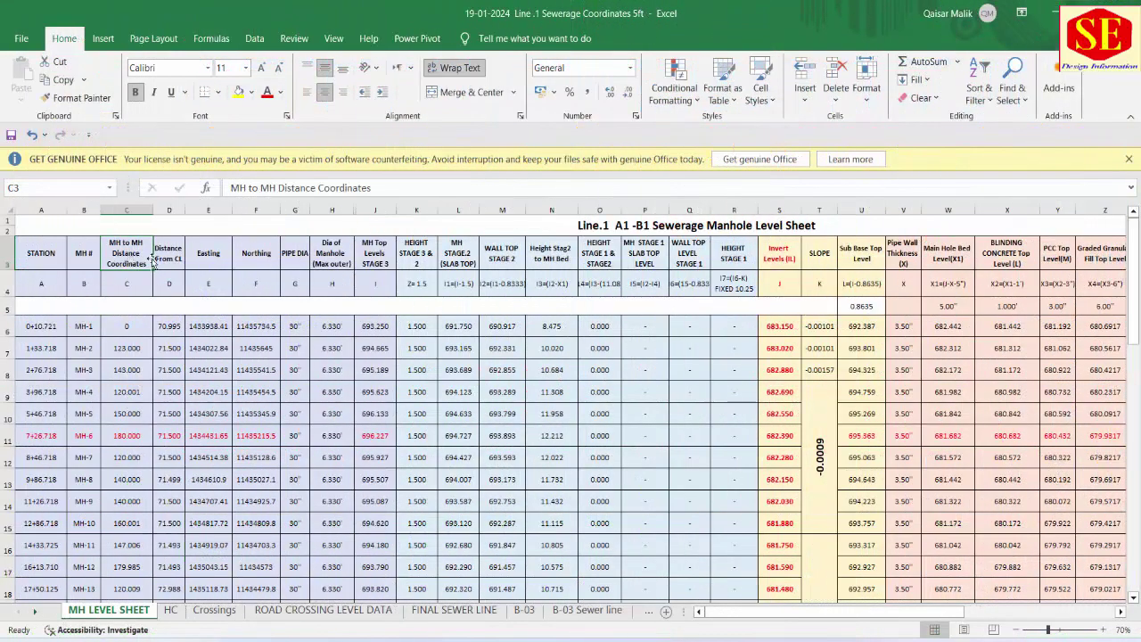
left_click(166, 258)
left_click(222, 254)
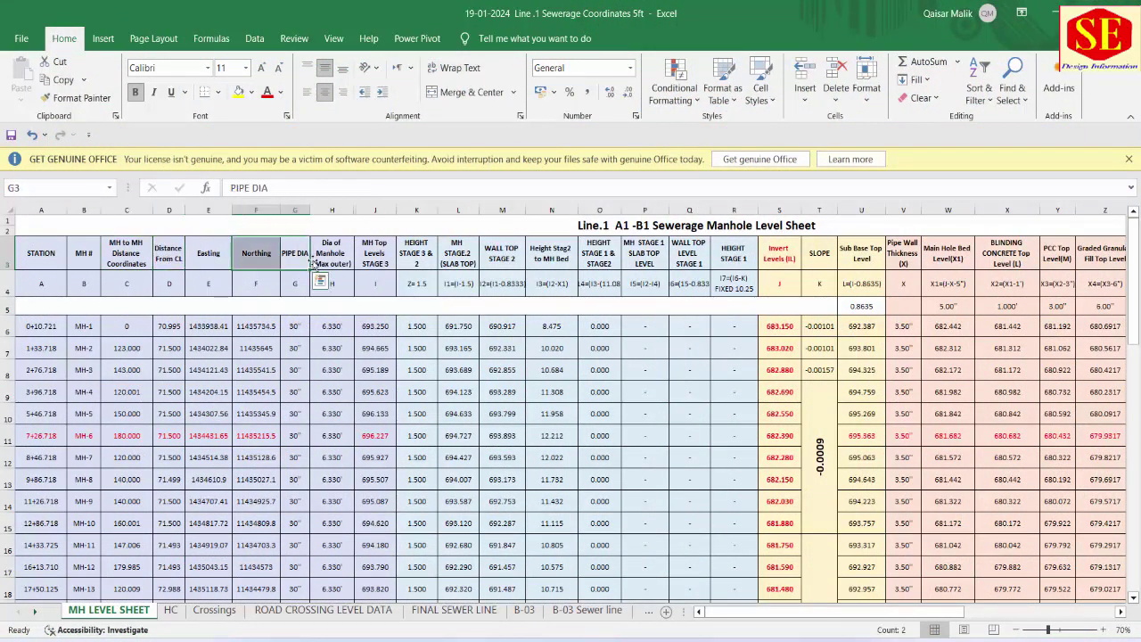
left_click_drag(294, 254, 256, 254)
left_click(326, 257)
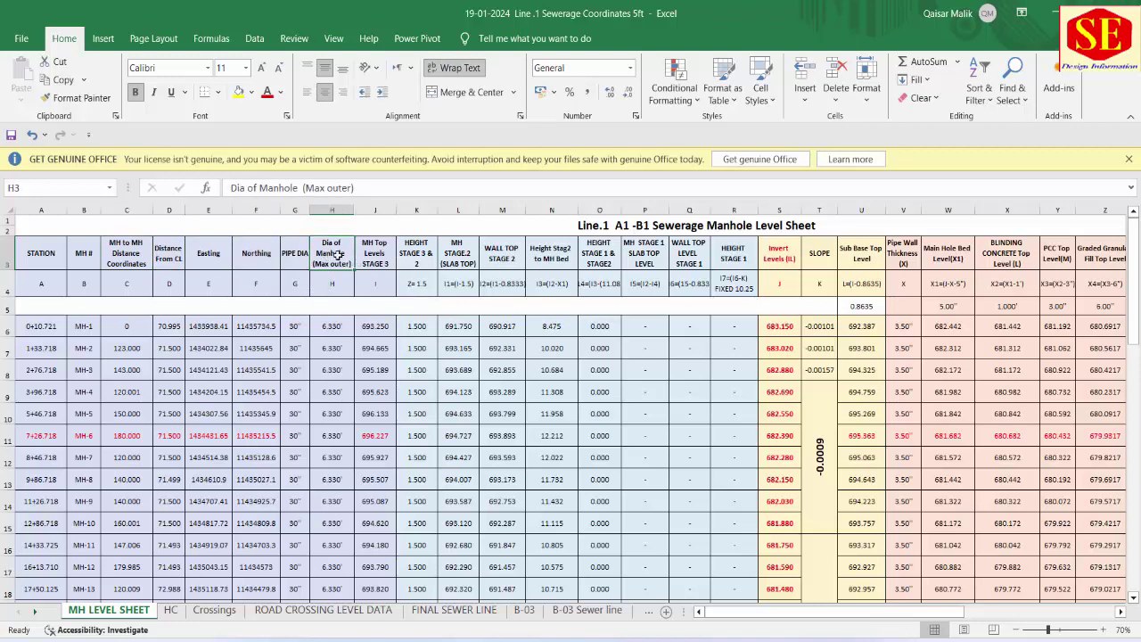
left_click(408, 256)
left_click(457, 254)
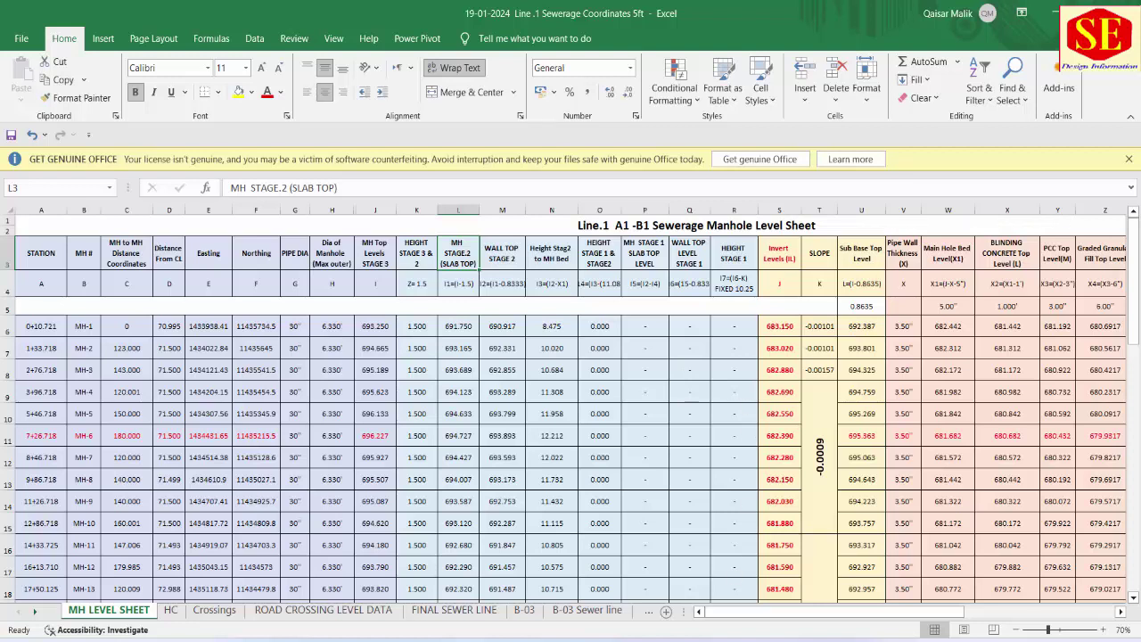
left_click(697, 638)
scroll(534, 303, "up", 2)
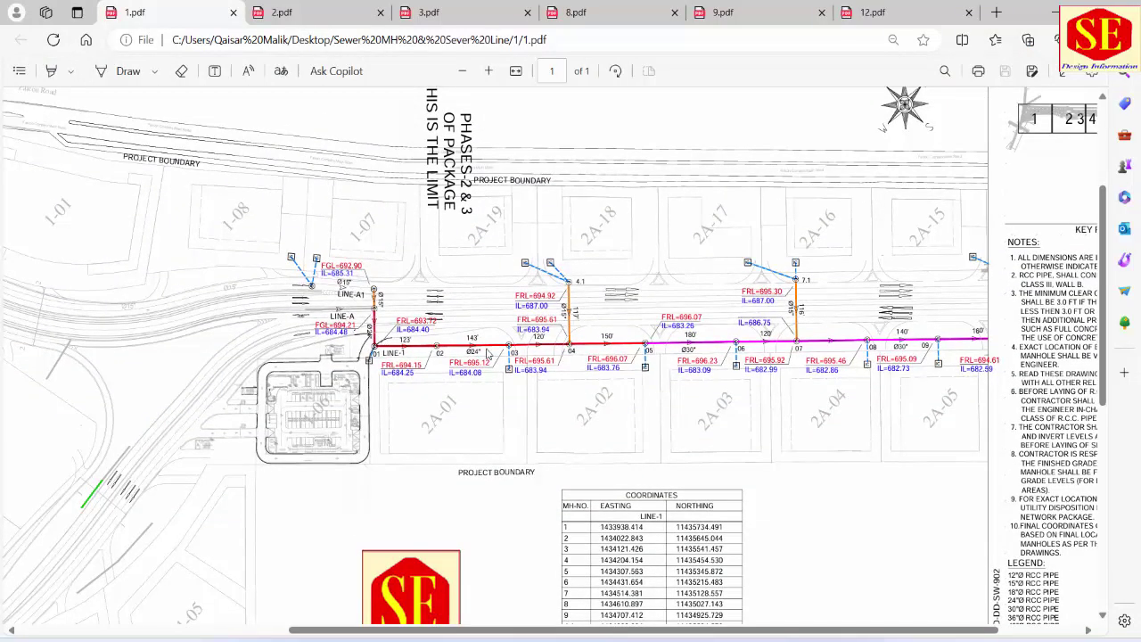
key("alt+Tab")
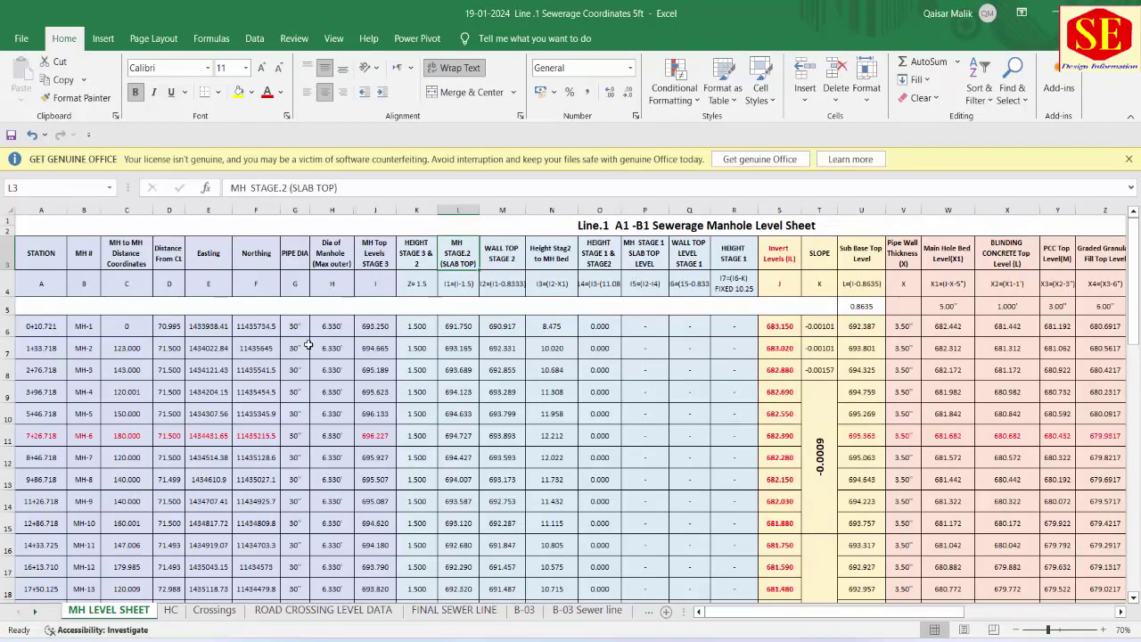
left_click(90, 323)
left_click_drag(90, 323, 85, 524)
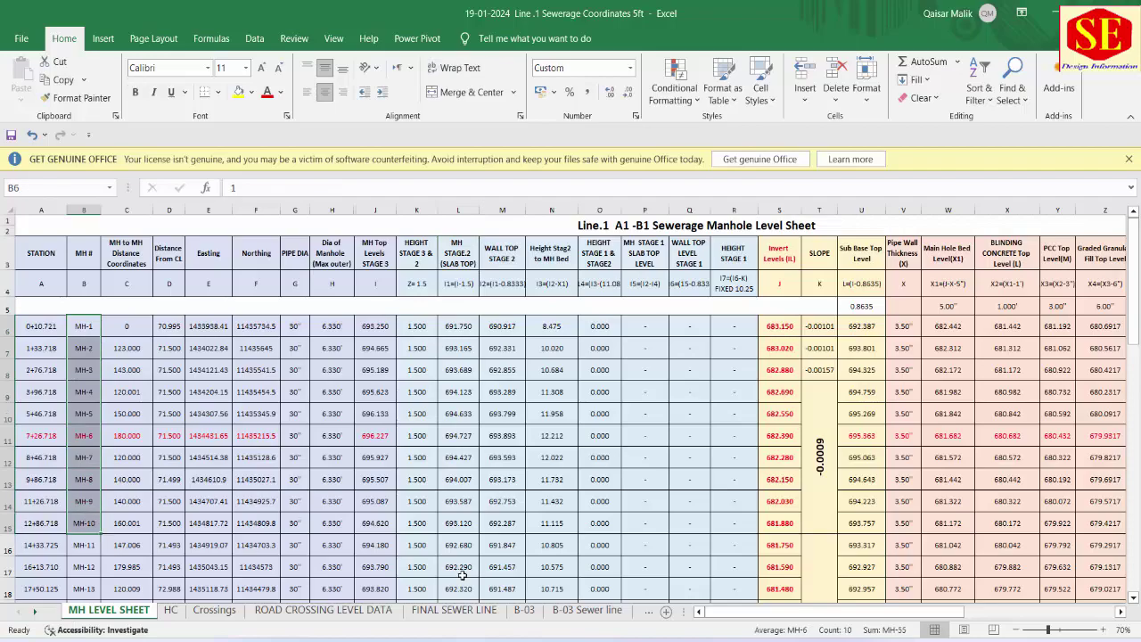
key("alt+Tab")
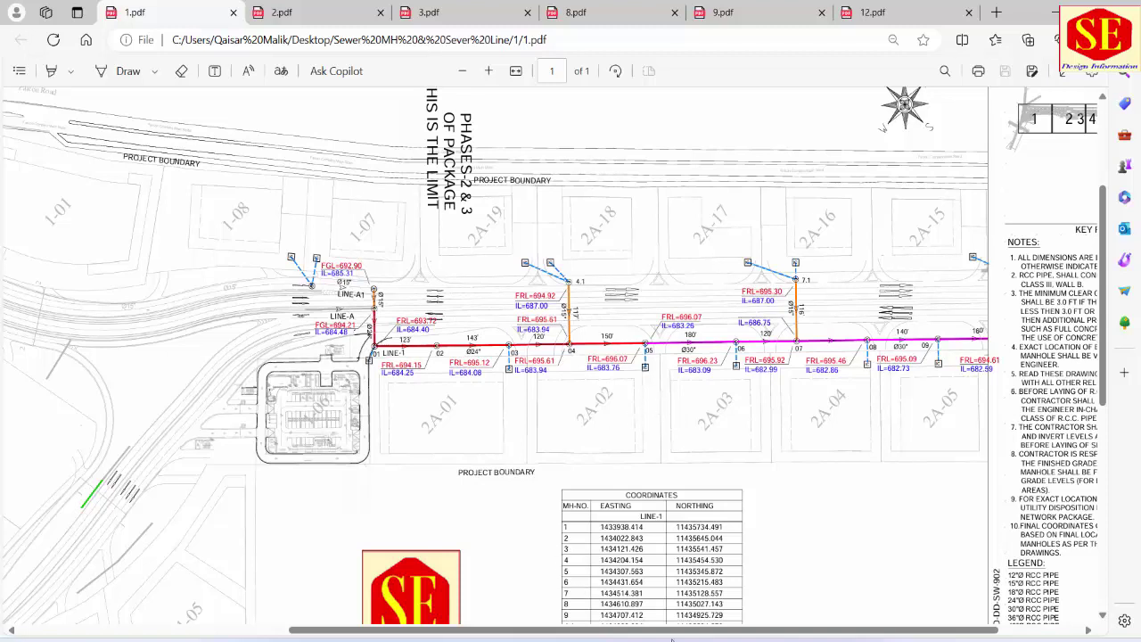
left_click(641, 641)
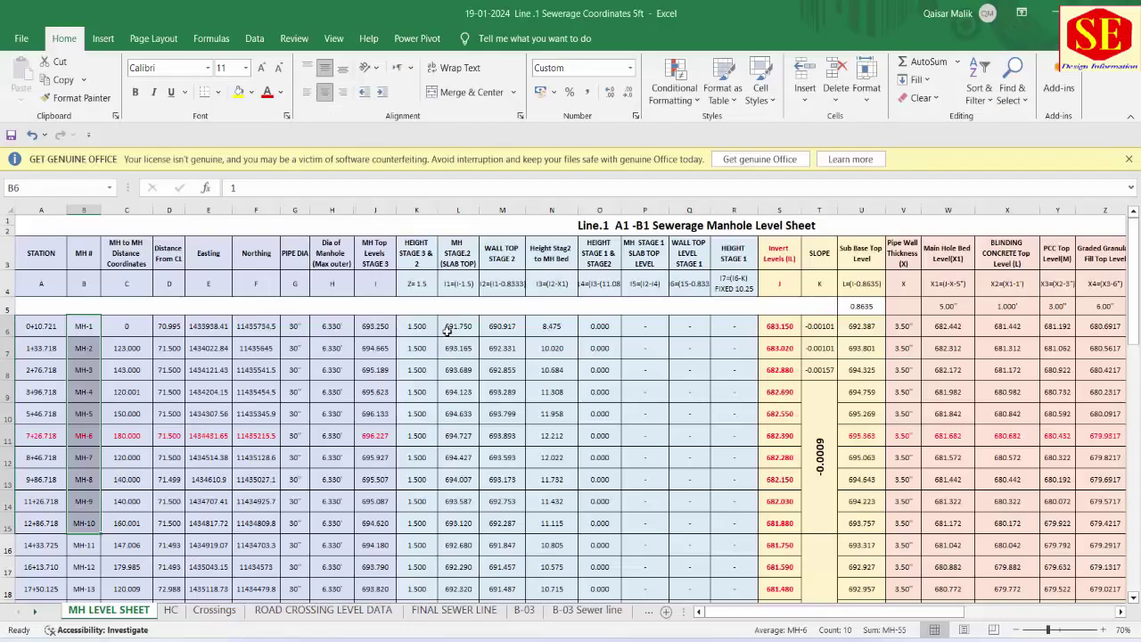
left_click(375, 401)
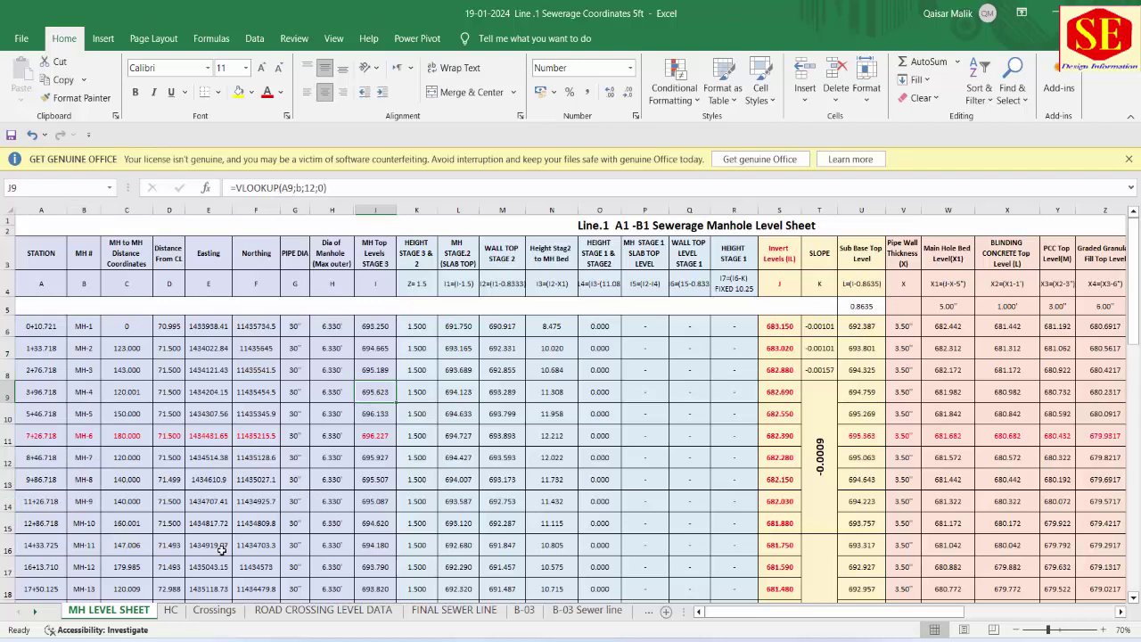
left_click(170, 610)
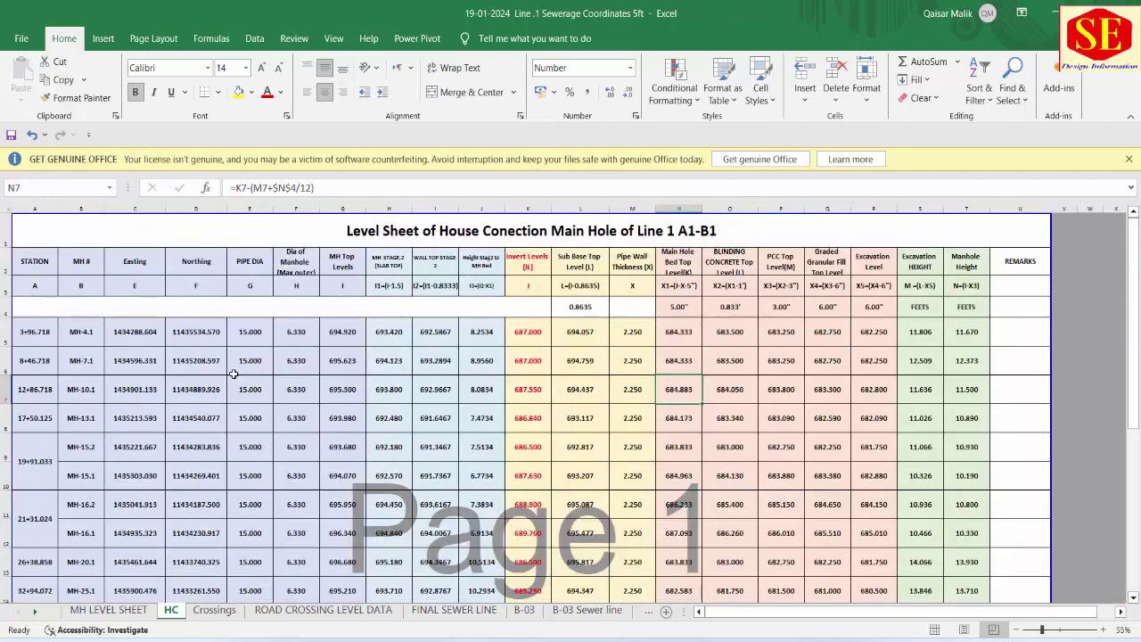
left_click(214, 611)
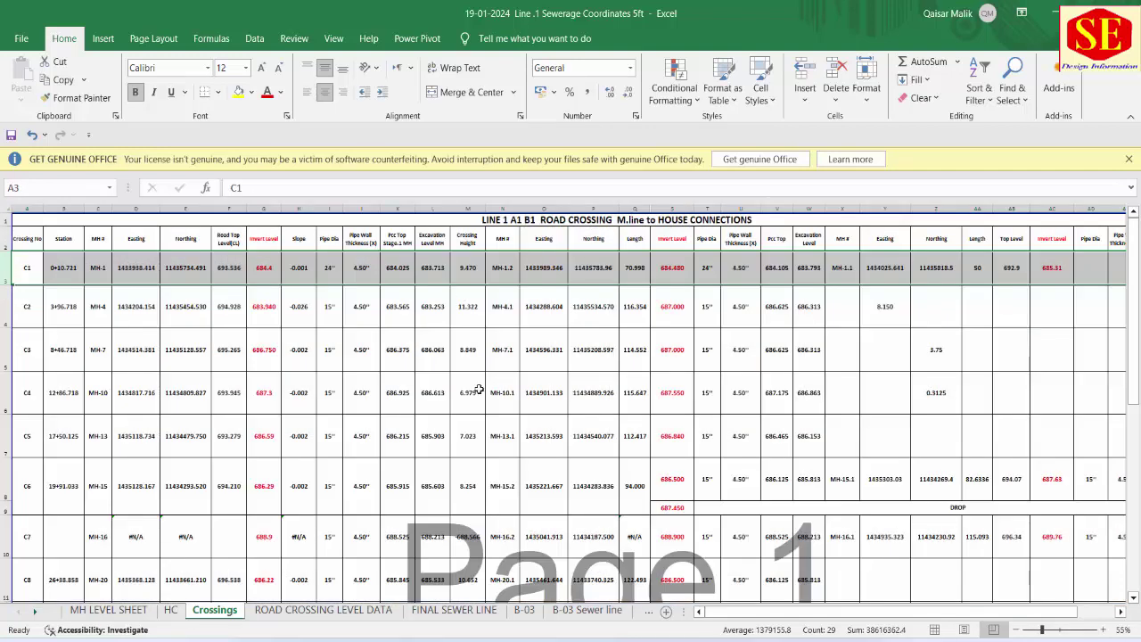
left_click(282, 613)
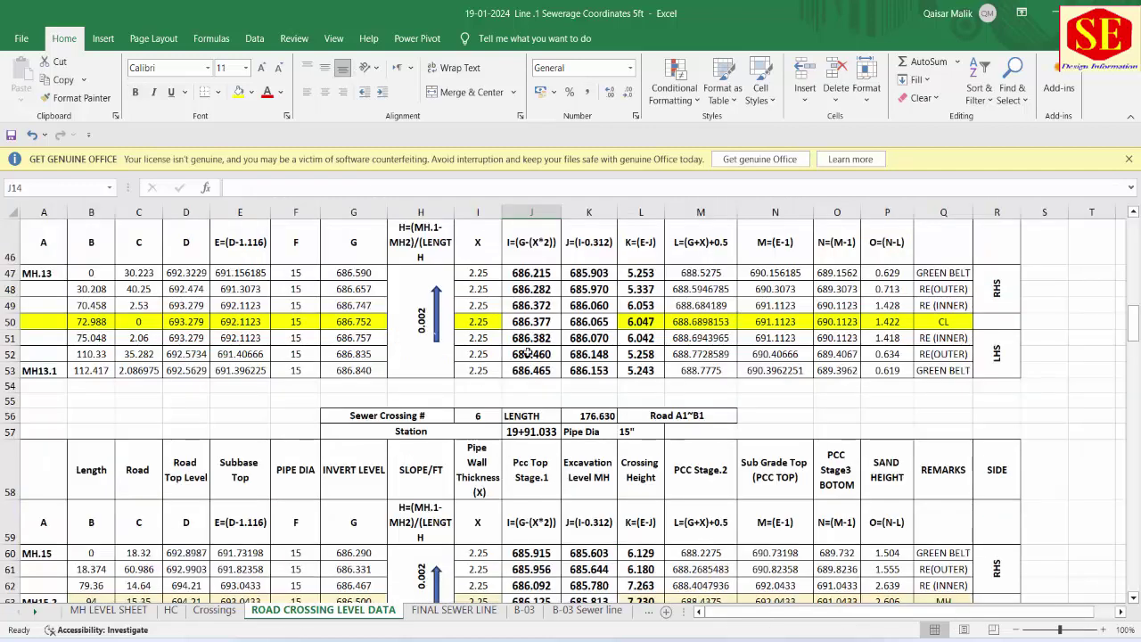
left_click(452, 613)
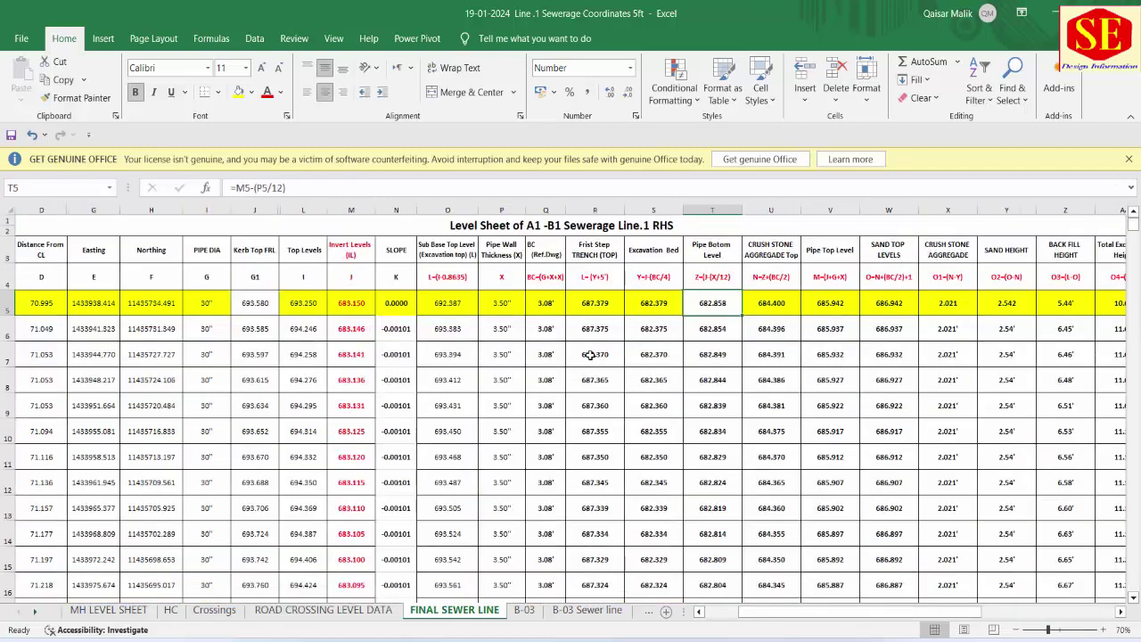
left_click_drag(103, 329, 206, 482)
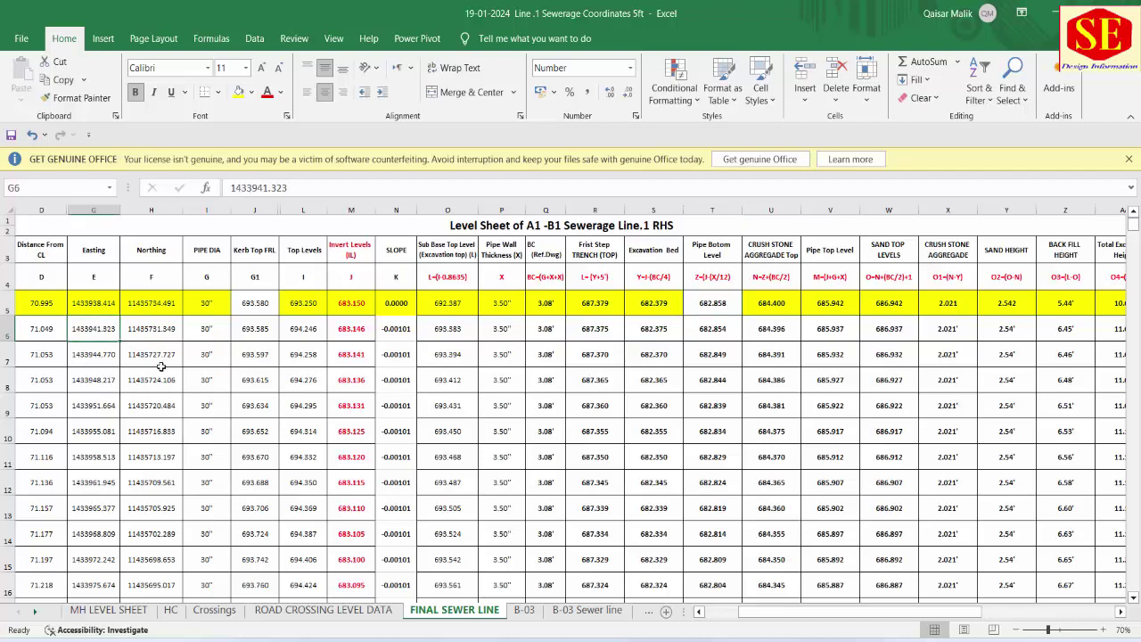
left_click_drag(53, 342, 93, 431)
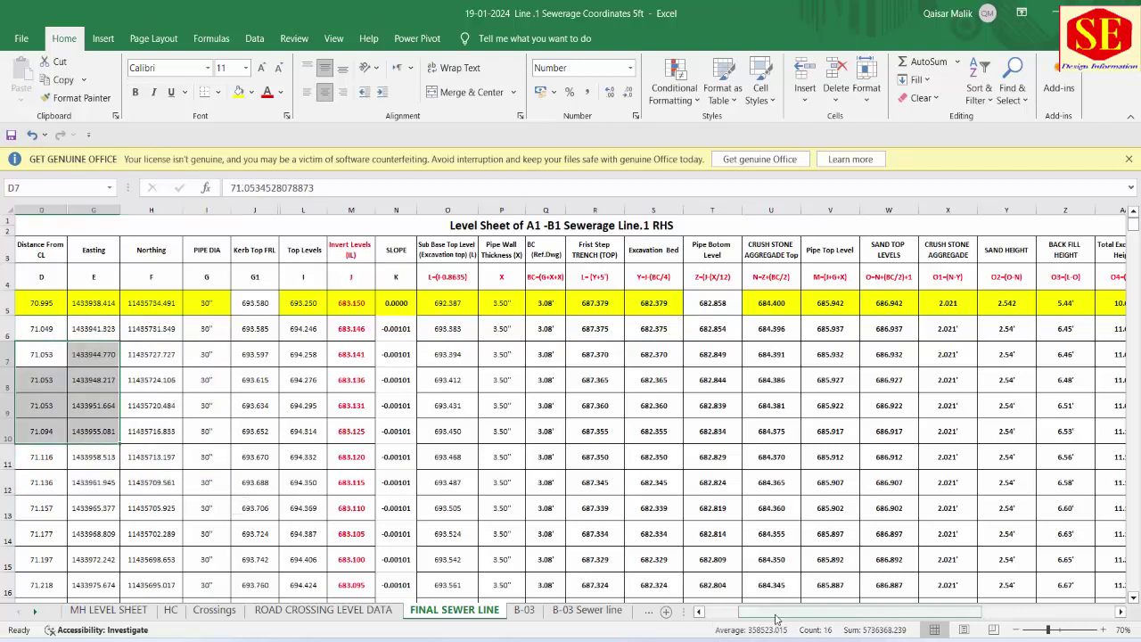
scroll(775, 611, "left", 3)
left_click_drag(80, 249, 1075, 274)
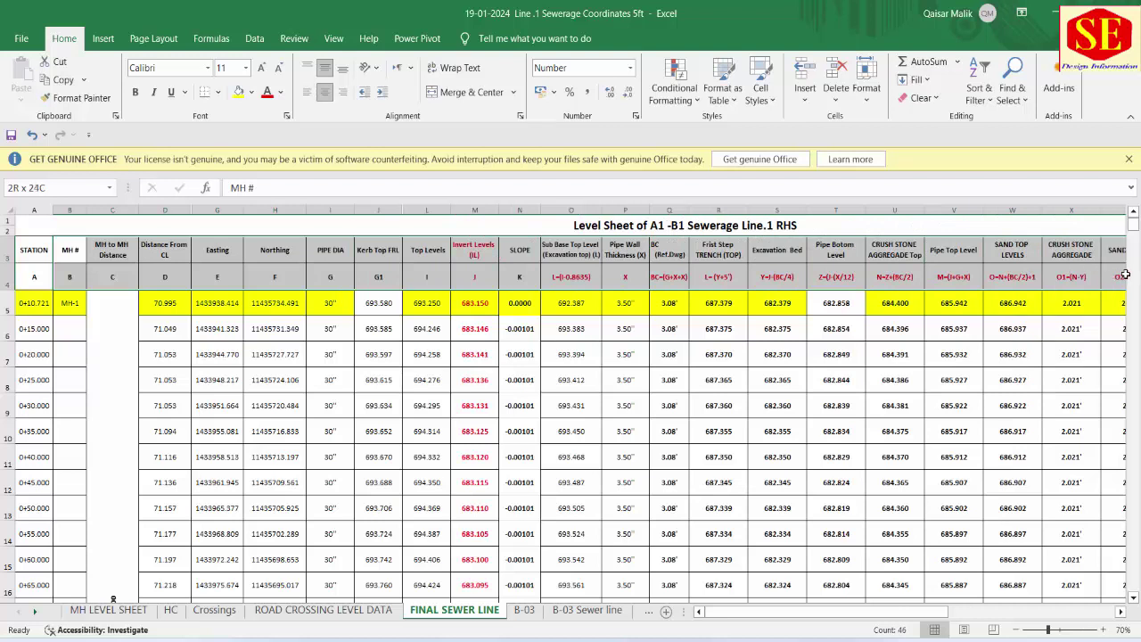
left_click_drag(1074, 273, 1118, 275)
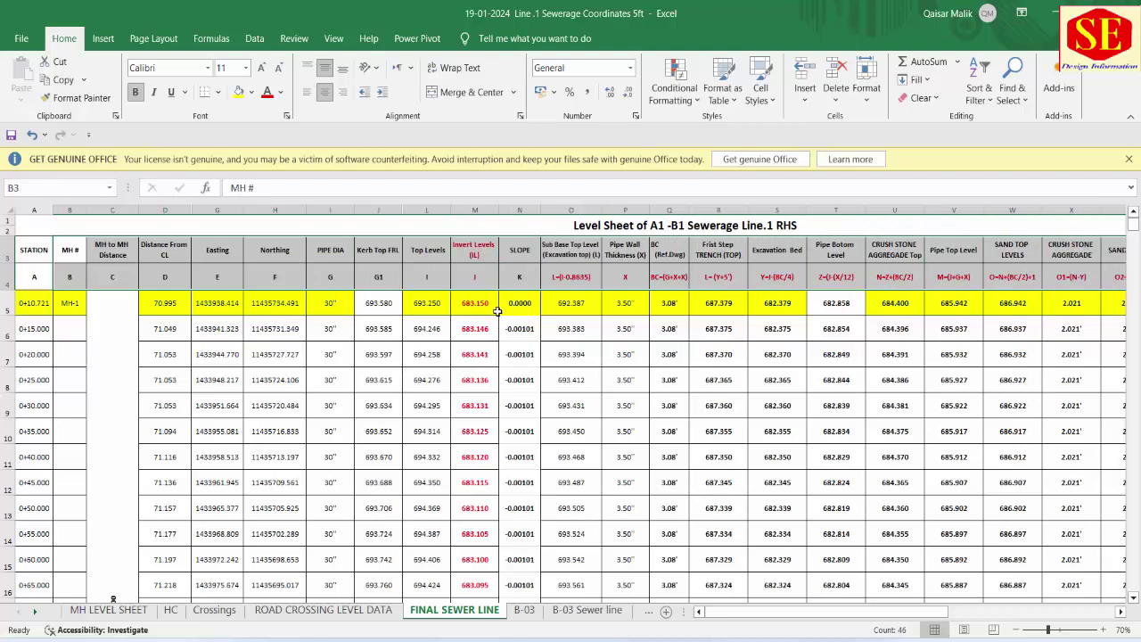
left_click(108, 610)
left_click(416, 349)
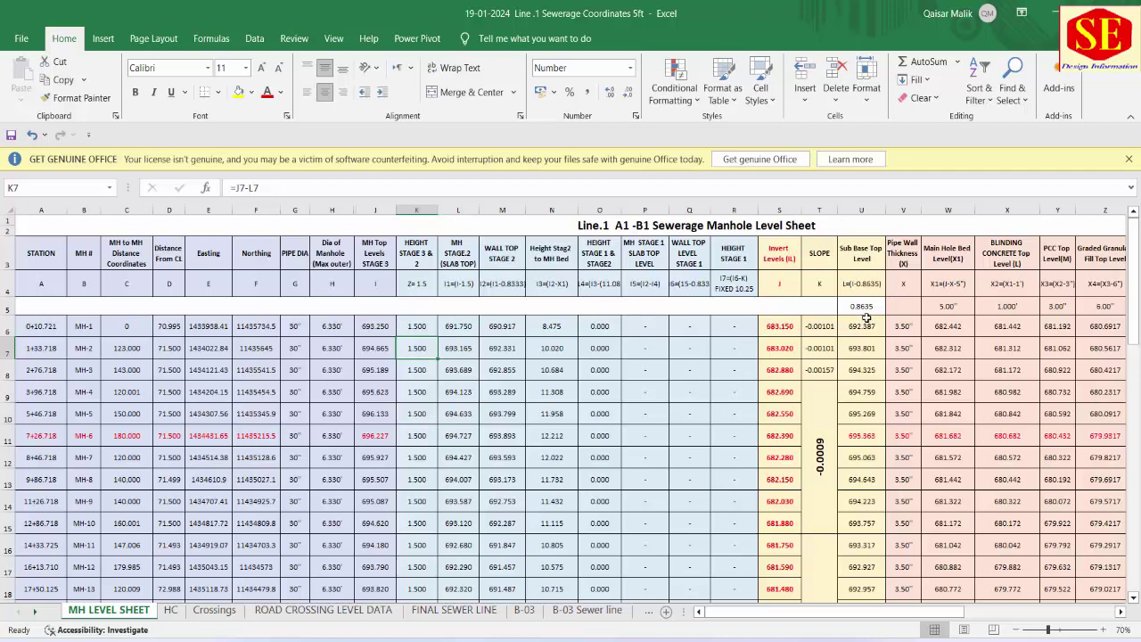
Review the invert, pipe wall, bed and blinding concrete level columns and the X12 formula before returning to 1.pdf
left_click_drag(779, 327, 779, 456)
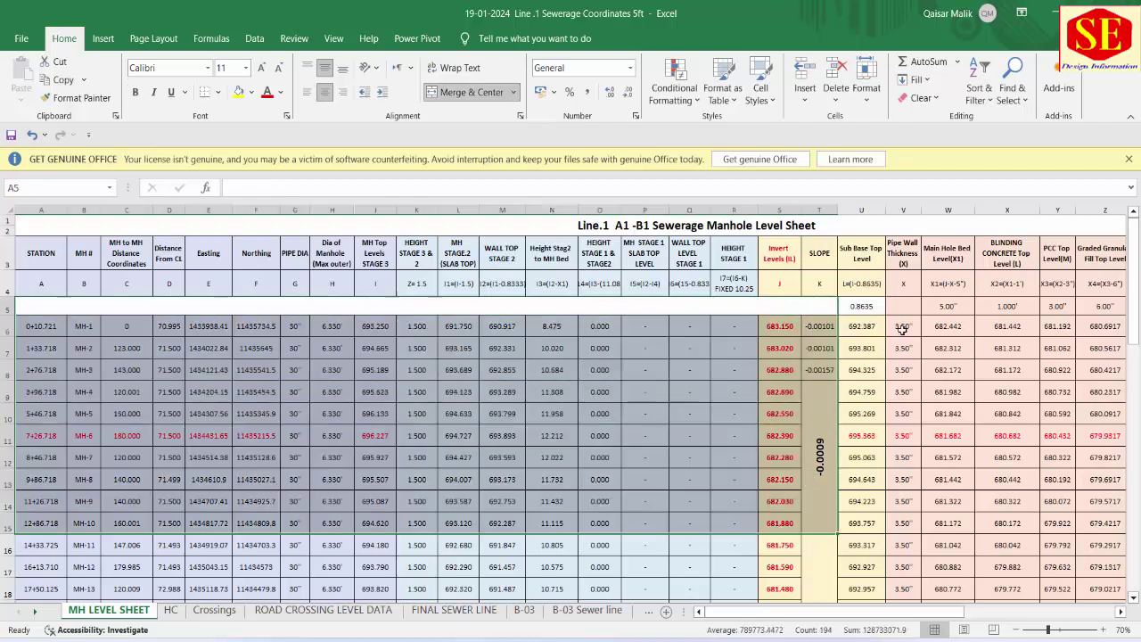
left_click_drag(911, 326, 909, 456)
left_click_drag(947, 326, 947, 479)
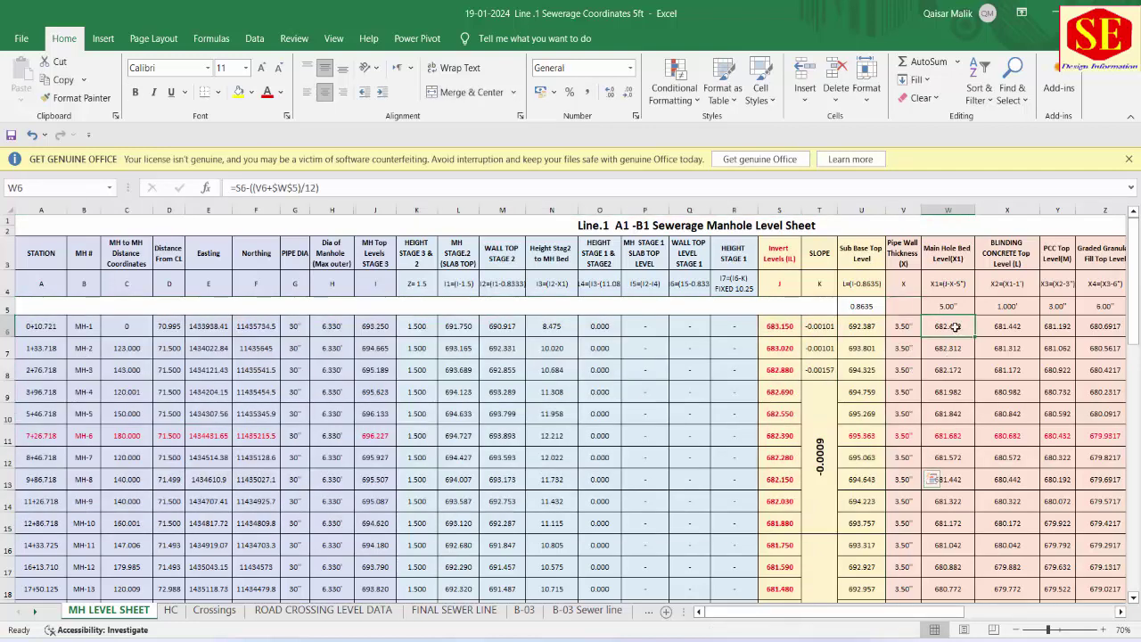
left_click_drag(1010, 296, 1012, 437)
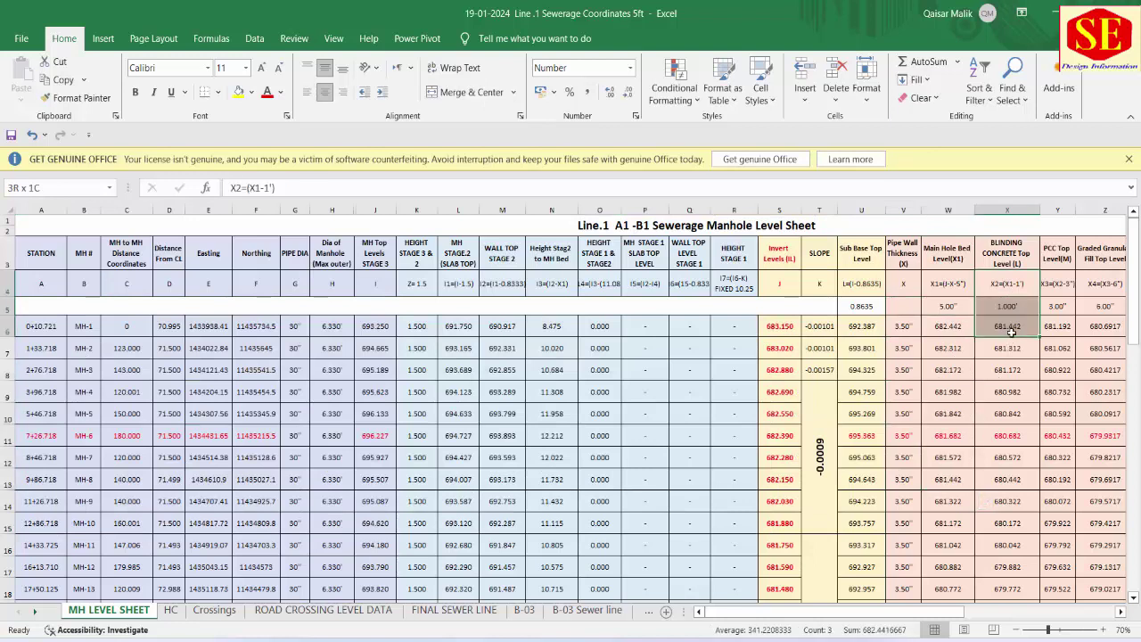
left_click(1016, 459)
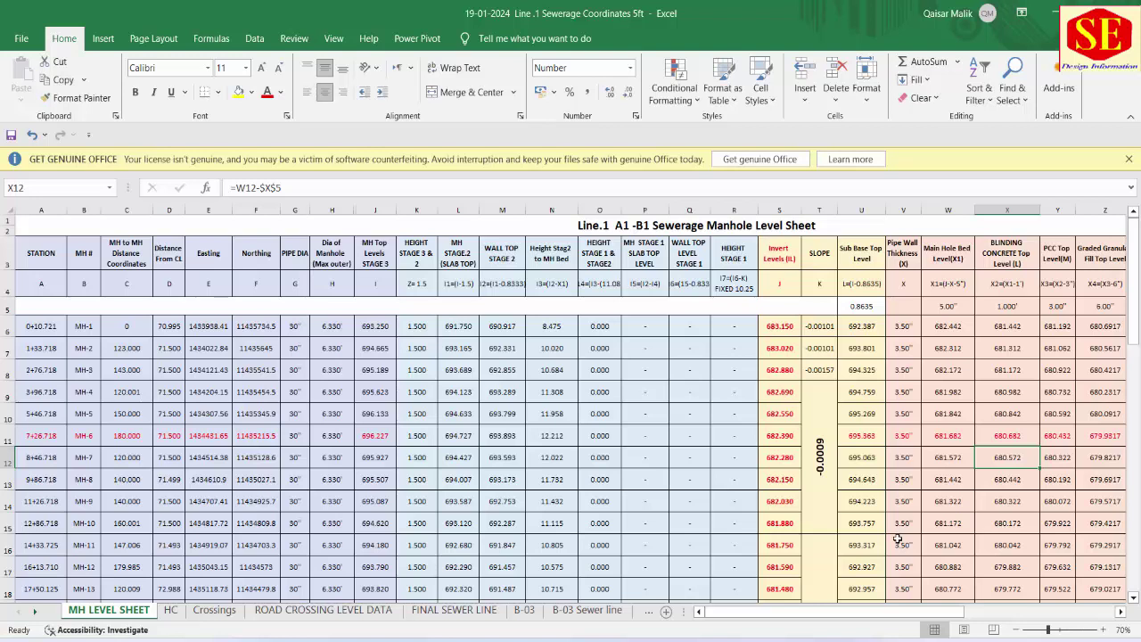
key("alt+Tab")
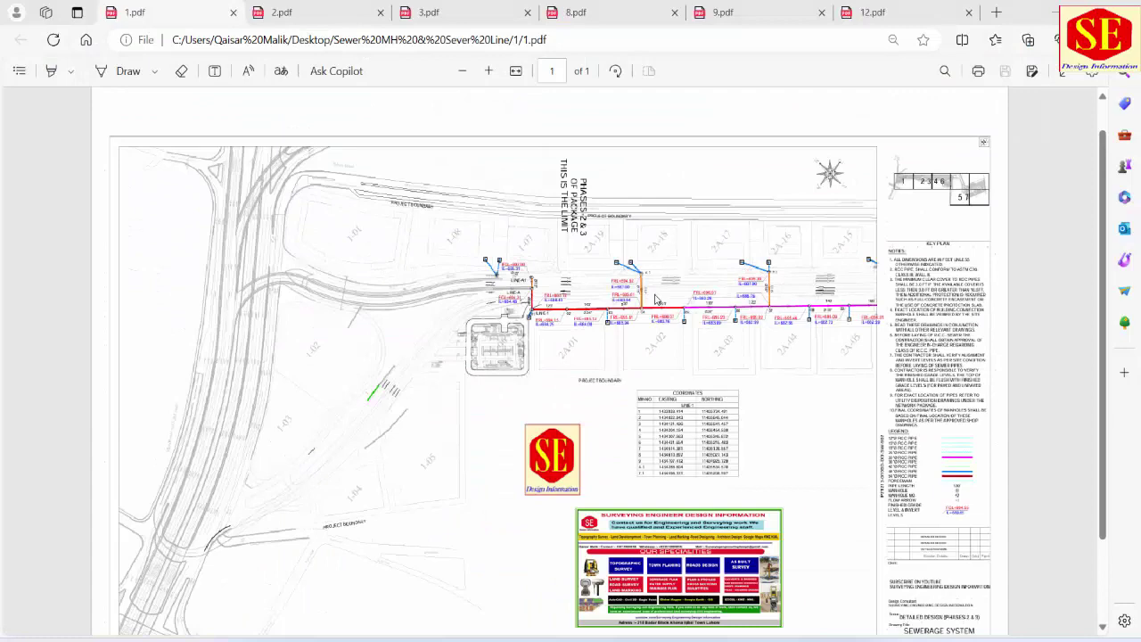
Locate the LINE-1 label on the 1.pdf layout drawing
scroll(789, 396, "down", 2)
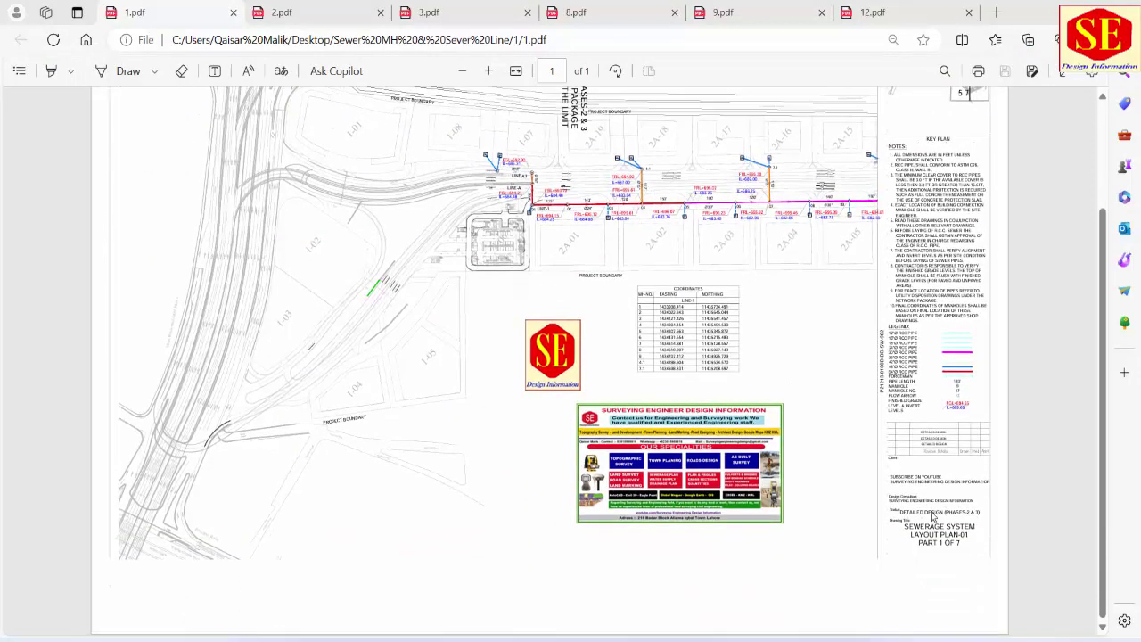
scroll(632, 209, "up", 3)
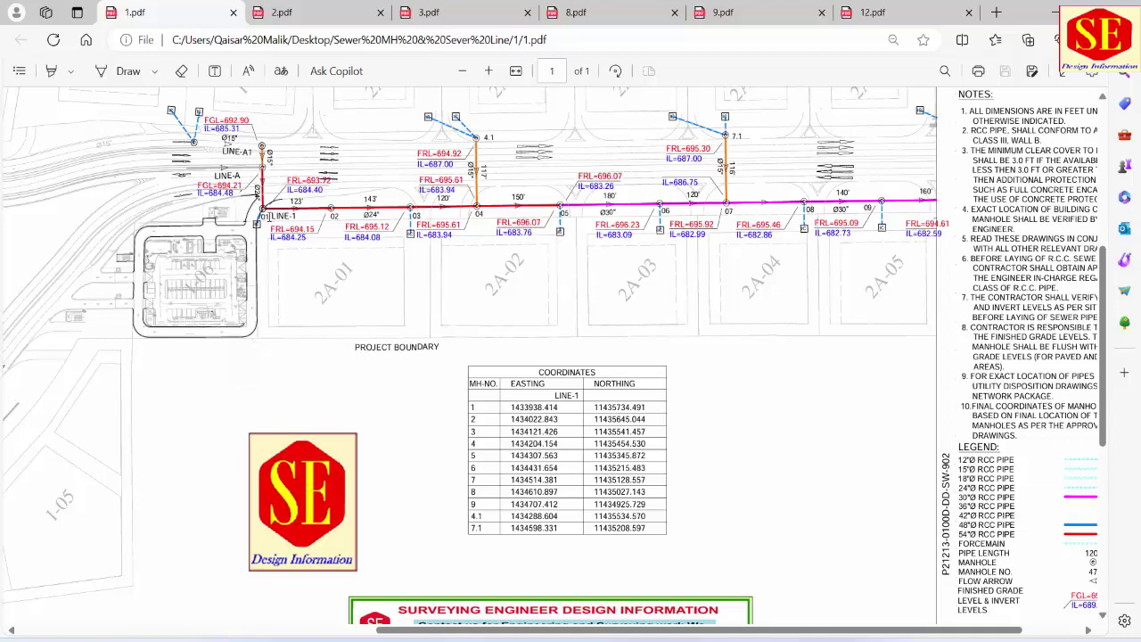
left_click_drag(271, 217, 298, 217)
left_click(276, 237)
Read the FRL=693.72, IL=684.40 and 123' pipe length labels on the drawing
scroll(472, 357, "up", 3)
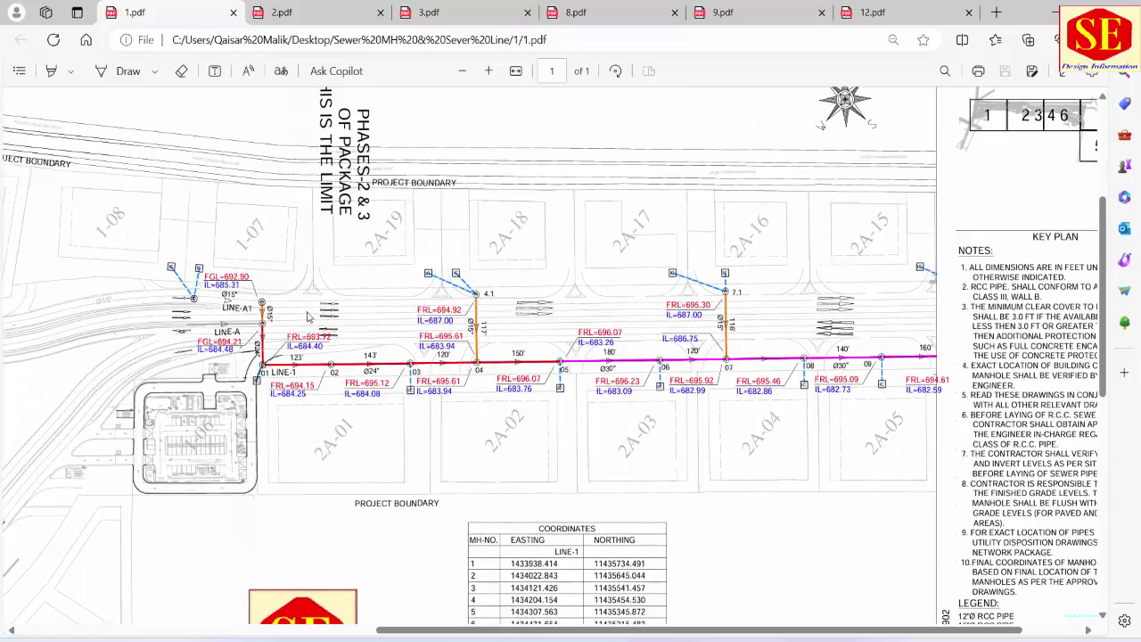
scroll(303, 280, "up", 2, "ctrl")
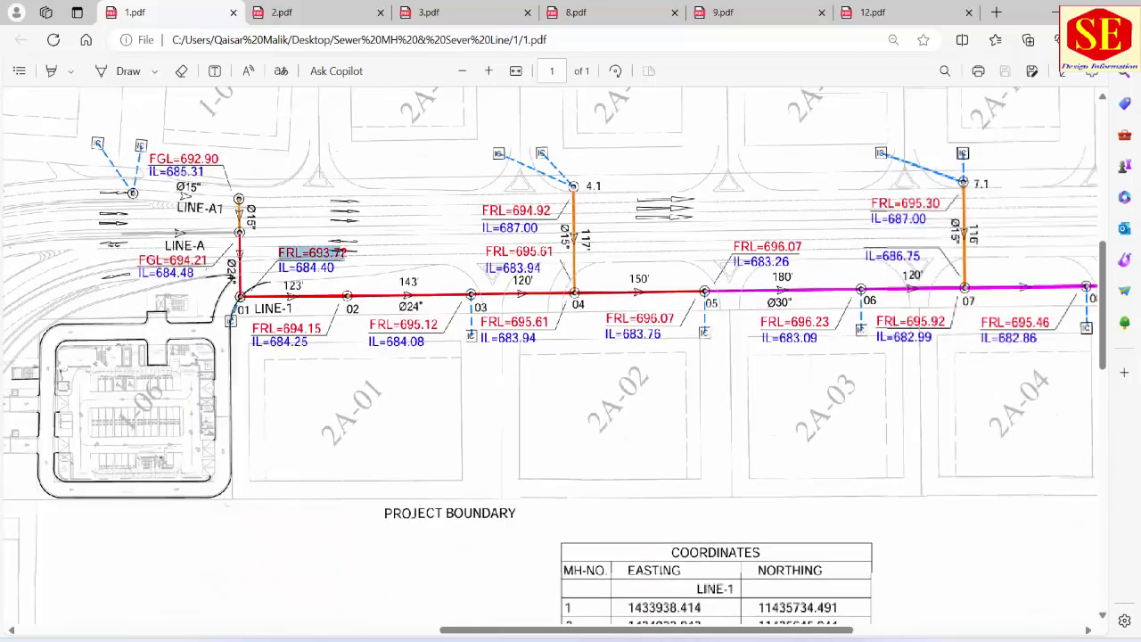
left_click_drag(280, 252, 347, 254)
left_click(280, 267)
left_click_drag(278, 267, 334, 269)
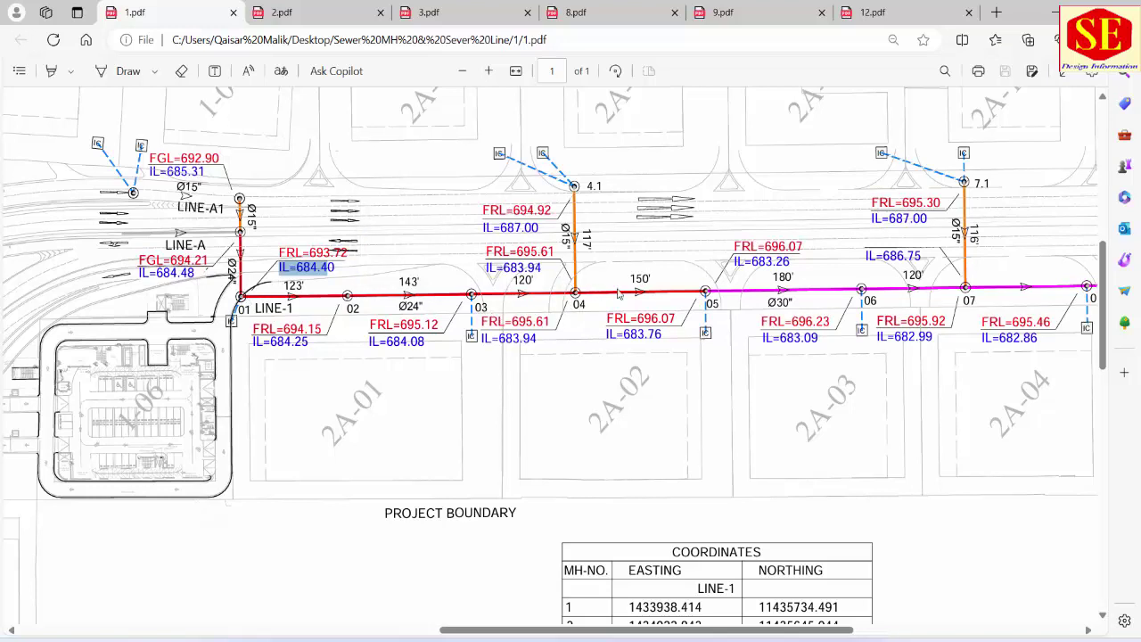
left_click_drag(287, 286, 310, 287)
right_click(314, 289)
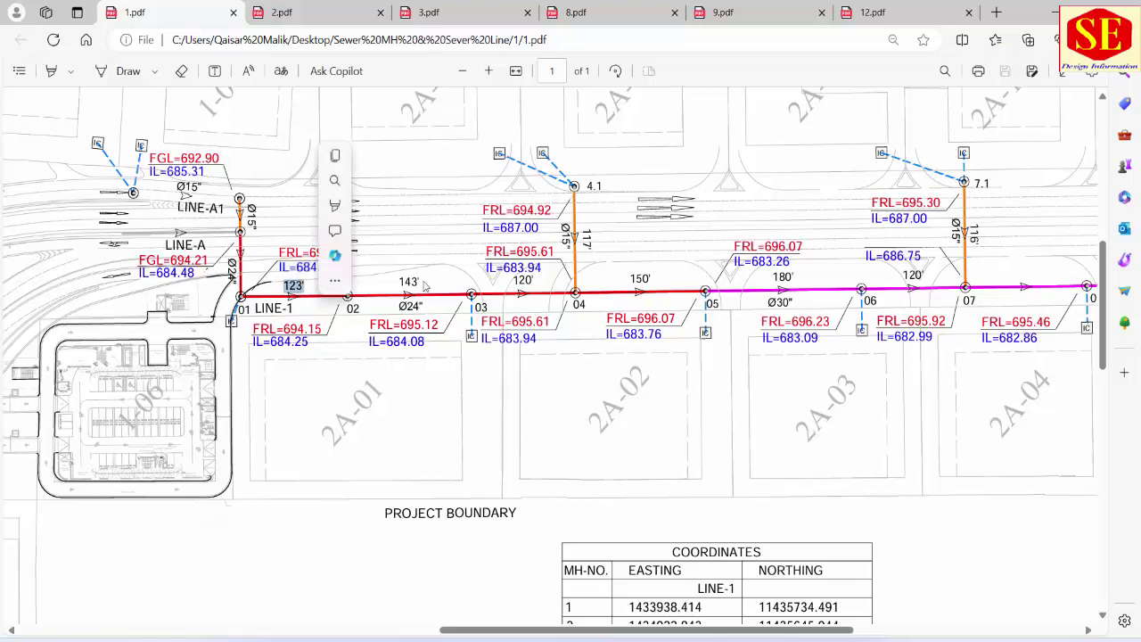
left_click(403, 282)
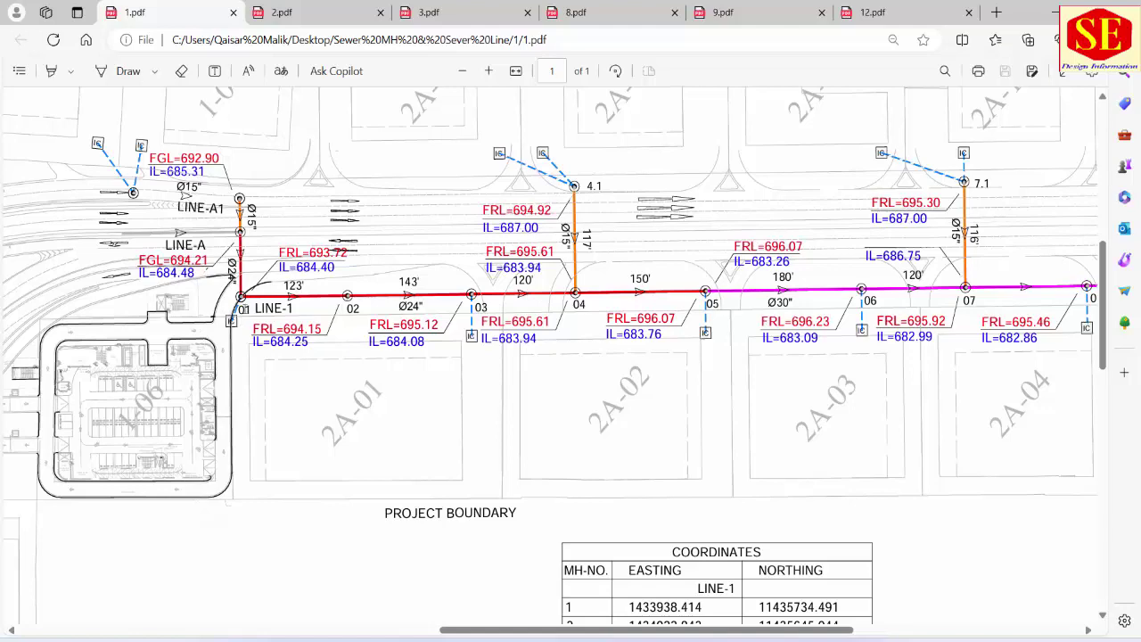
Review 1.pdf's coordinates table and title block, then bring up the 2.pdf layout plan
scroll(369, 276, "down", 3)
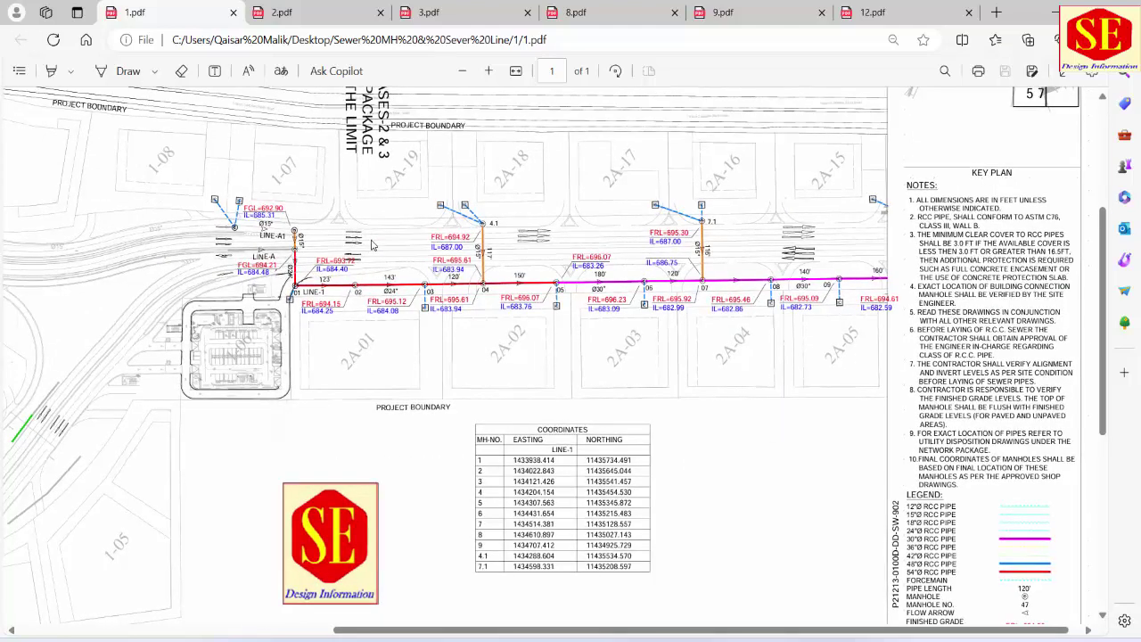
scroll(608, 264, "down", 3)
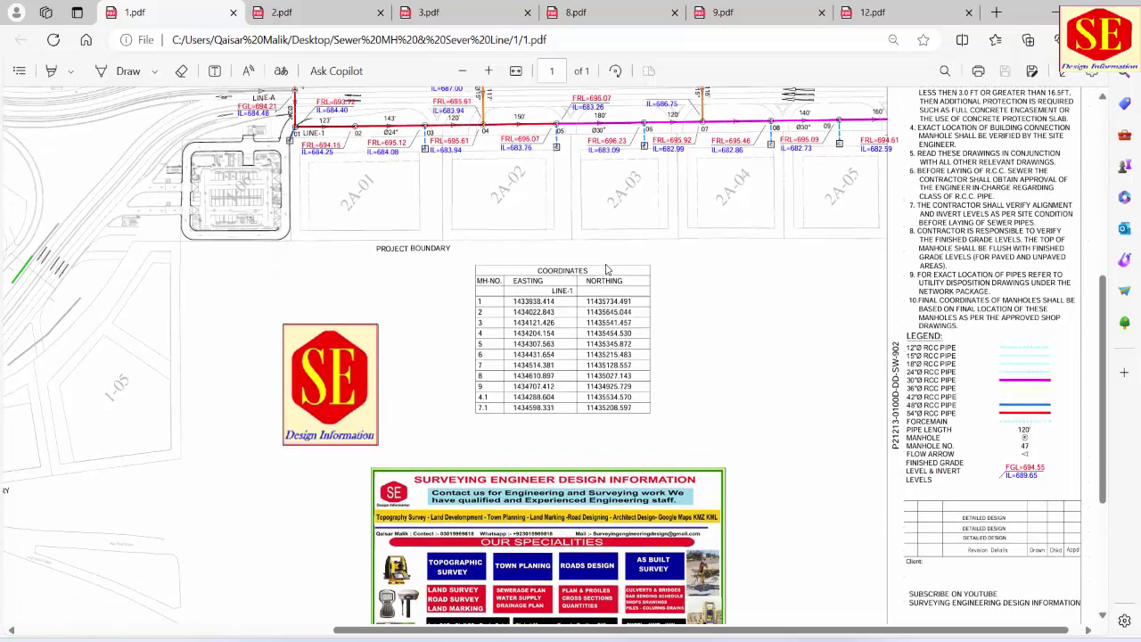
scroll(607, 268, "down", 2)
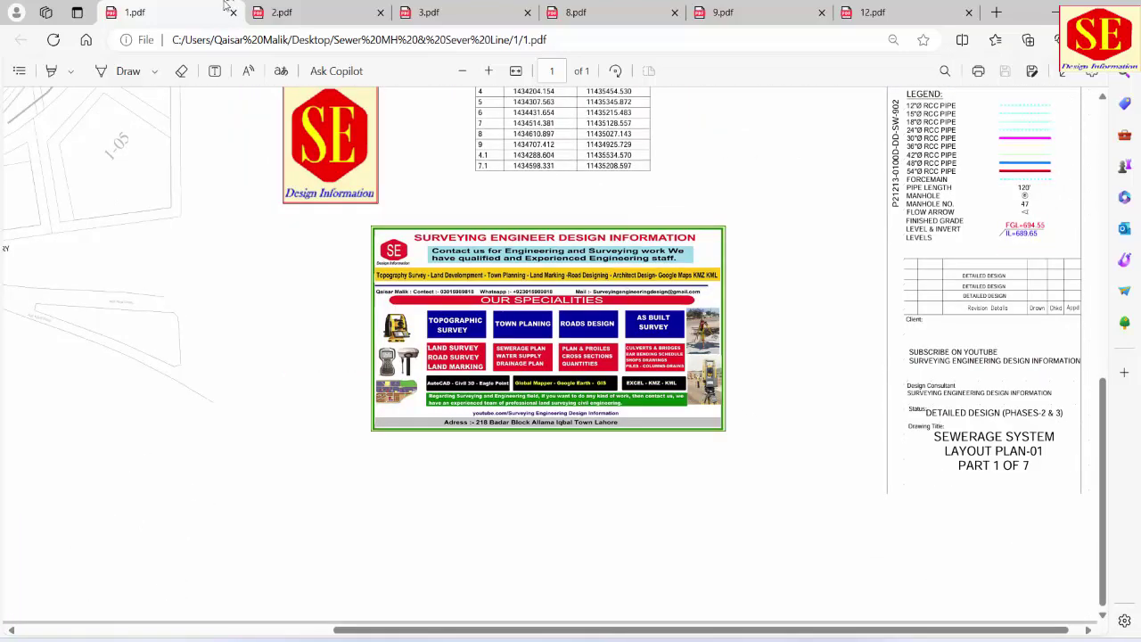
left_click(331, 9)
Zoom around the 2.pdf sewer layout plan
scroll(398, 372, "up", 2)
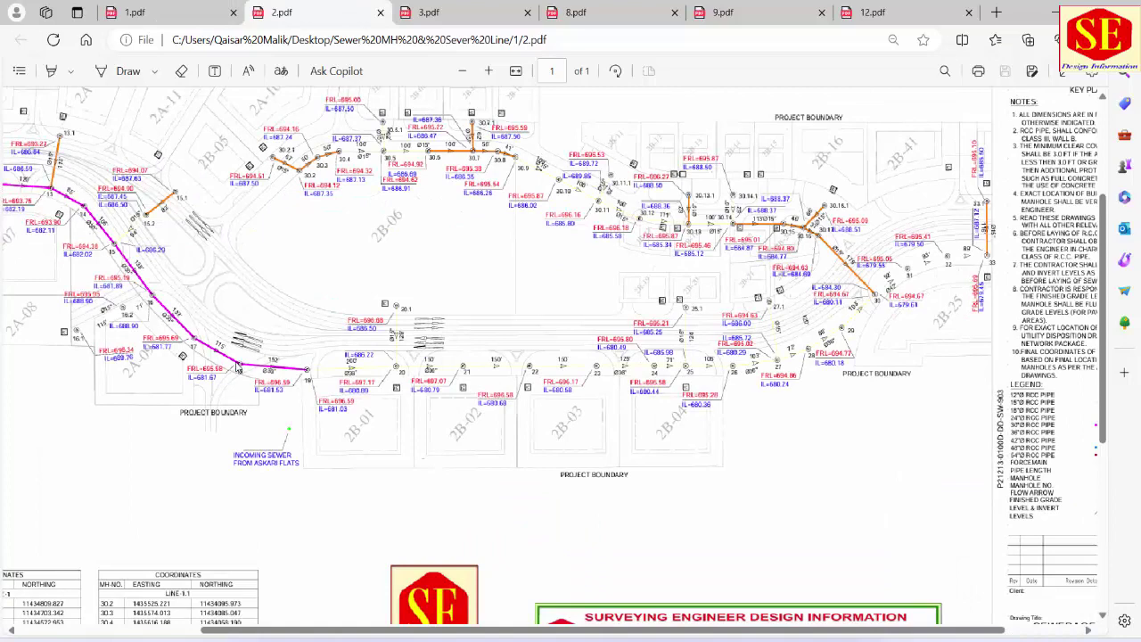
scroll(239, 367, "up", 2)
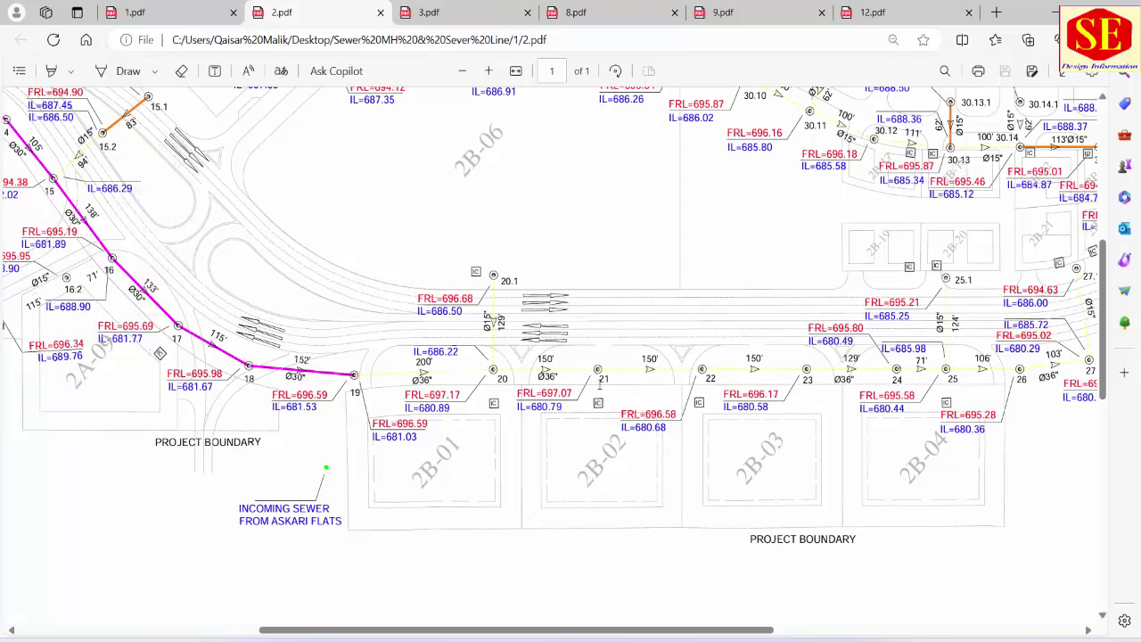
scroll(600, 384, "down", 2)
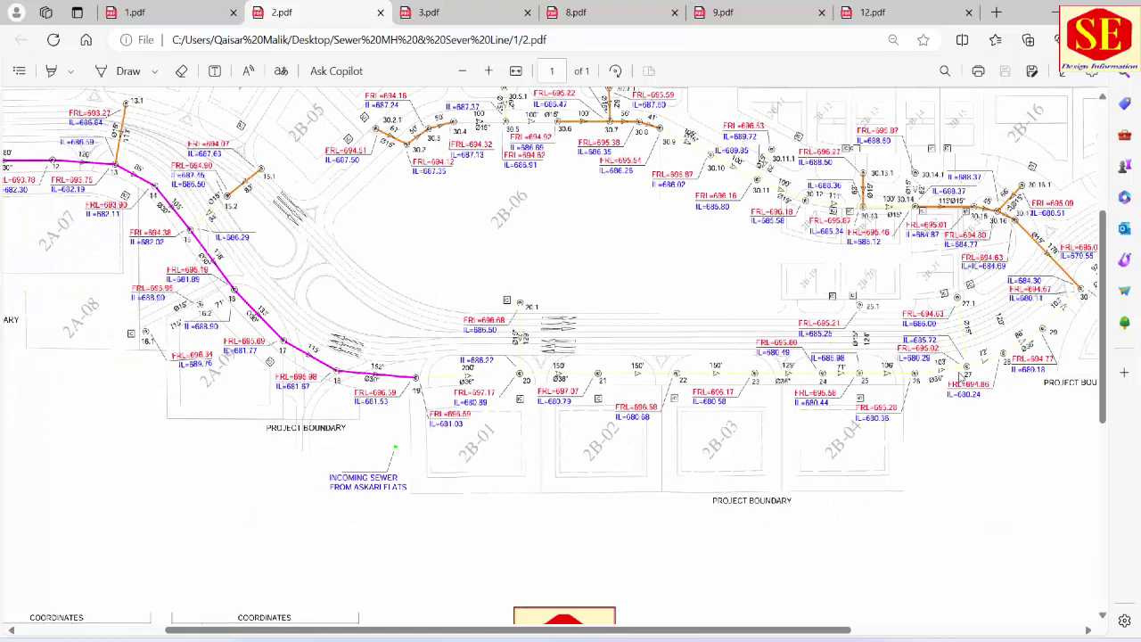
Browse the 3.pdf layout plan, then bring up the 8.pdf manhole detail sheet
left_click(462, 12)
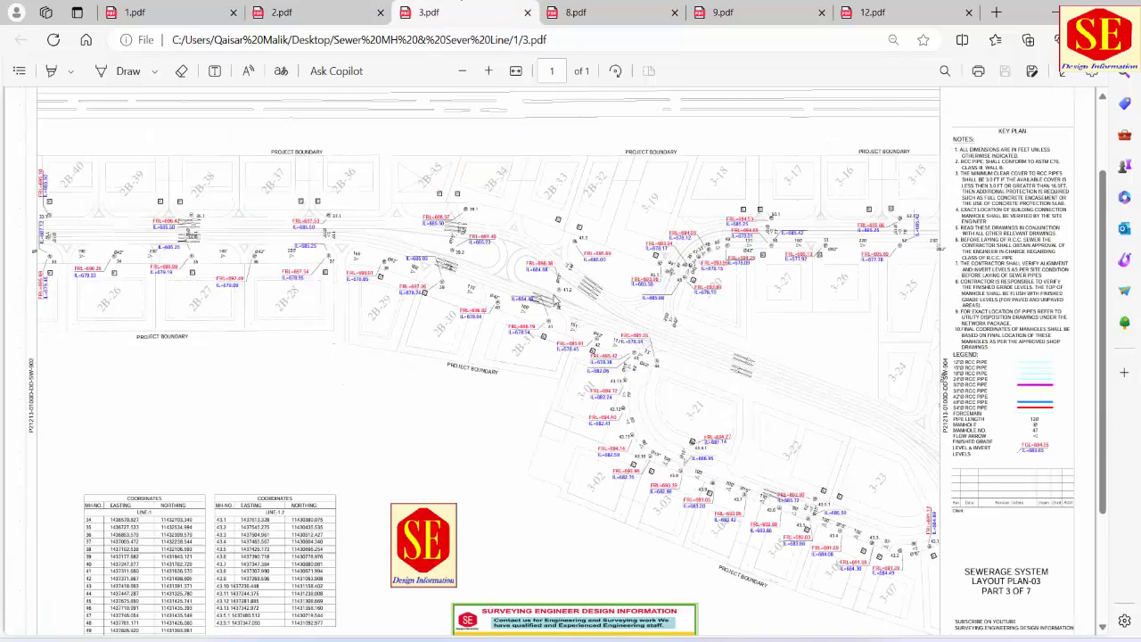
scroll(401, 459, "down", 2)
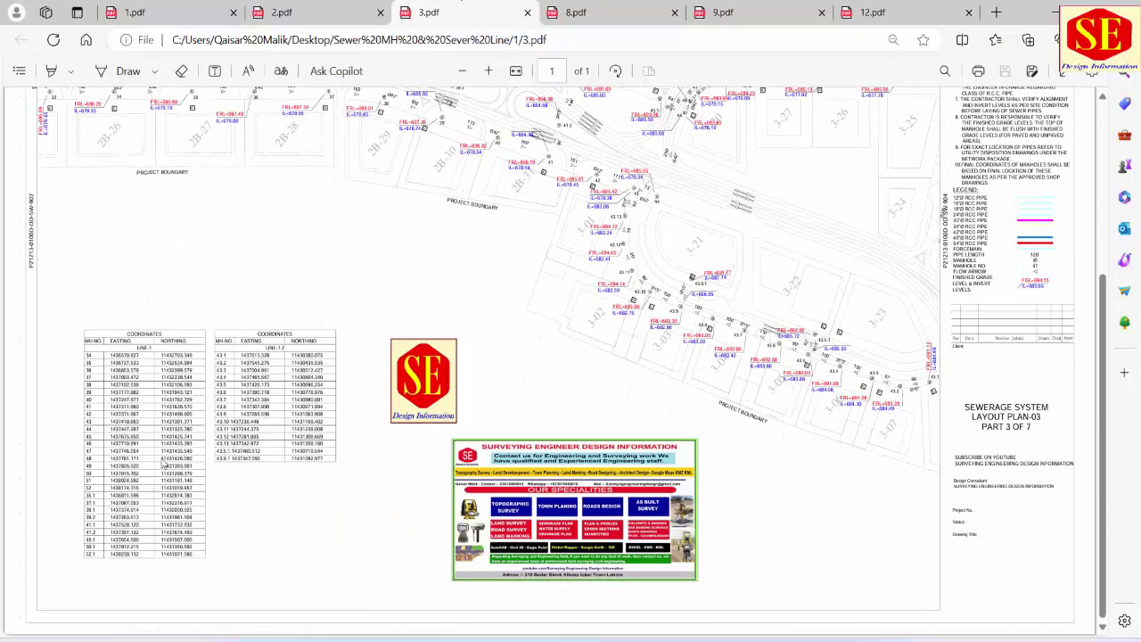
scroll(725, 390, "up", 1)
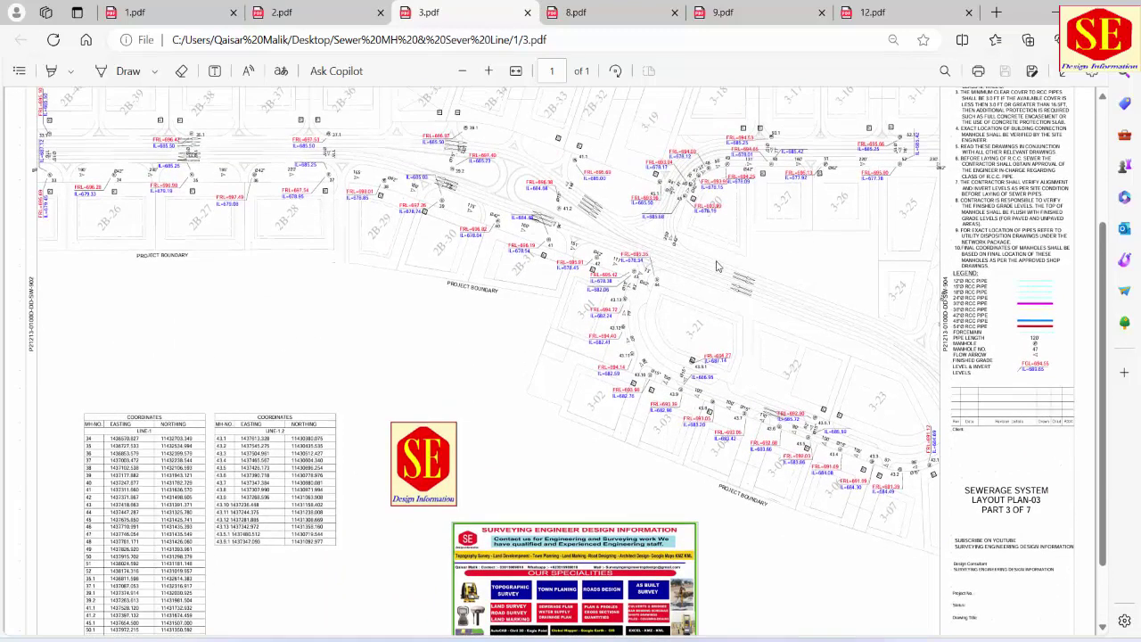
left_click(604, 4)
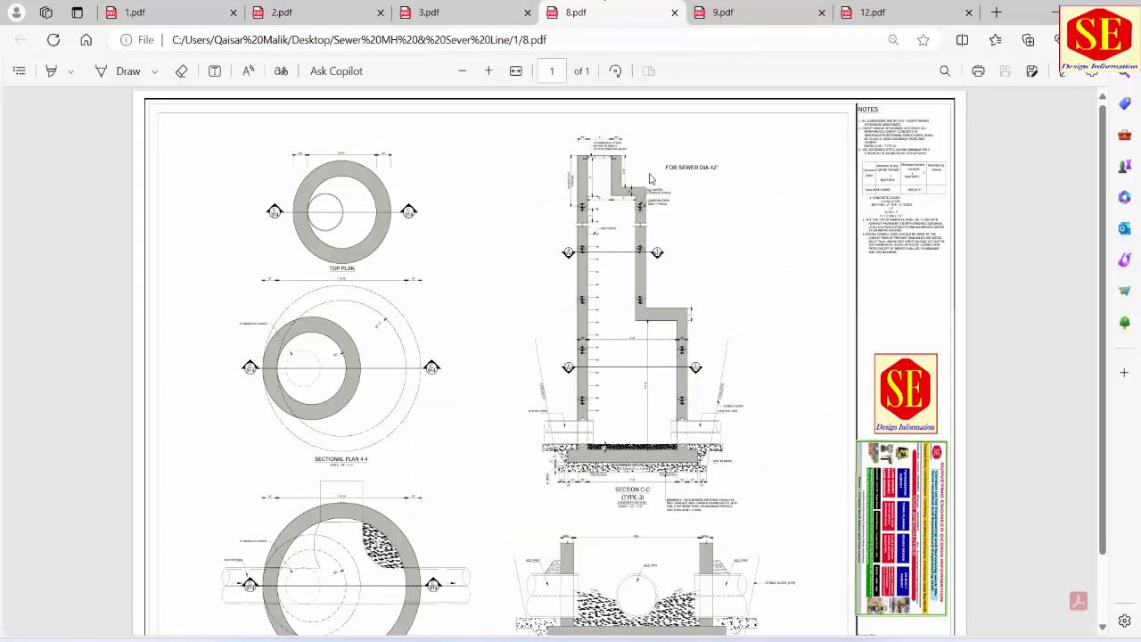
Zoom into 8.pdf's Section C-C and scroll through its walls, 24" RCC pipes and bedding
scroll(679, 167, "up", 1)
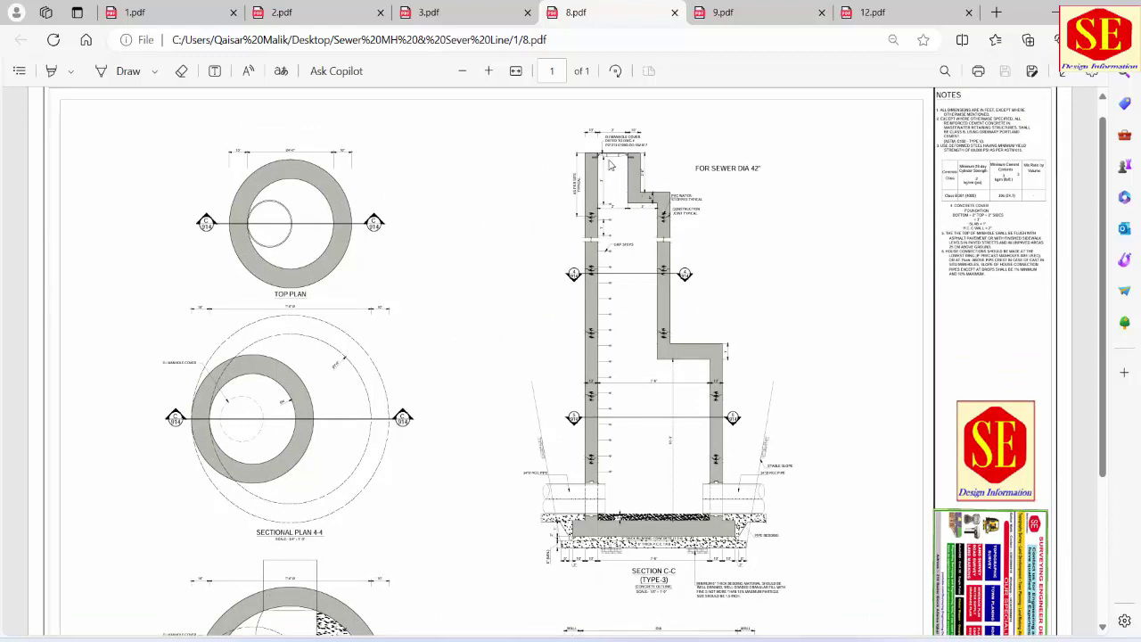
scroll(510, 218, "down", 2)
scroll(365, 324, "down", 1)
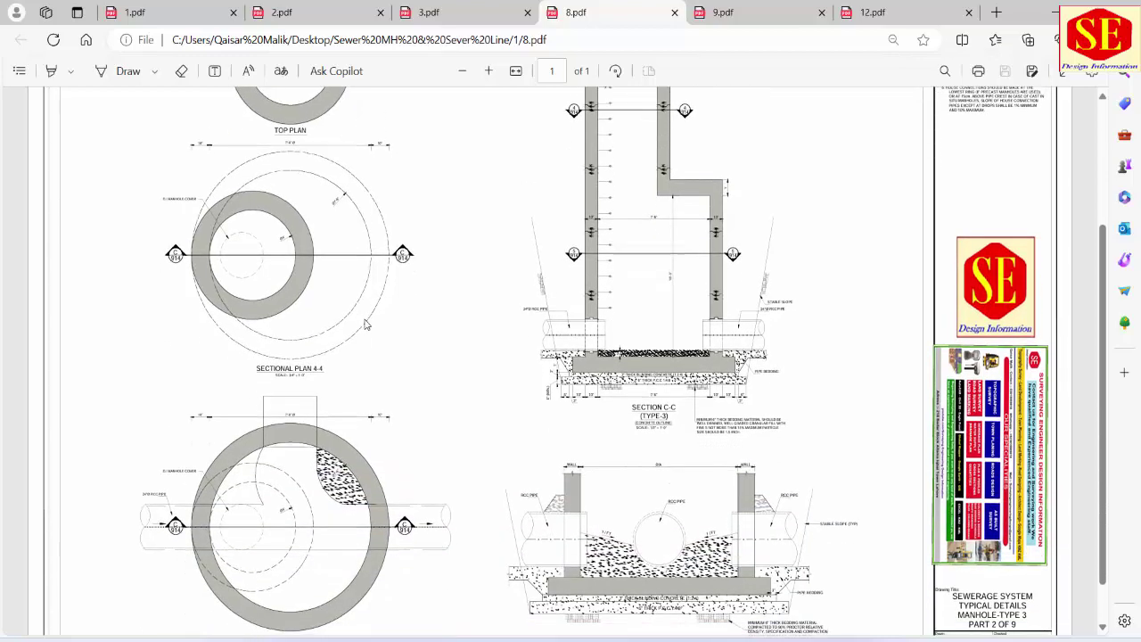
scroll(586, 434, "up", 1, "ctrl")
scroll(586, 434, "up", 1, "ctrl")
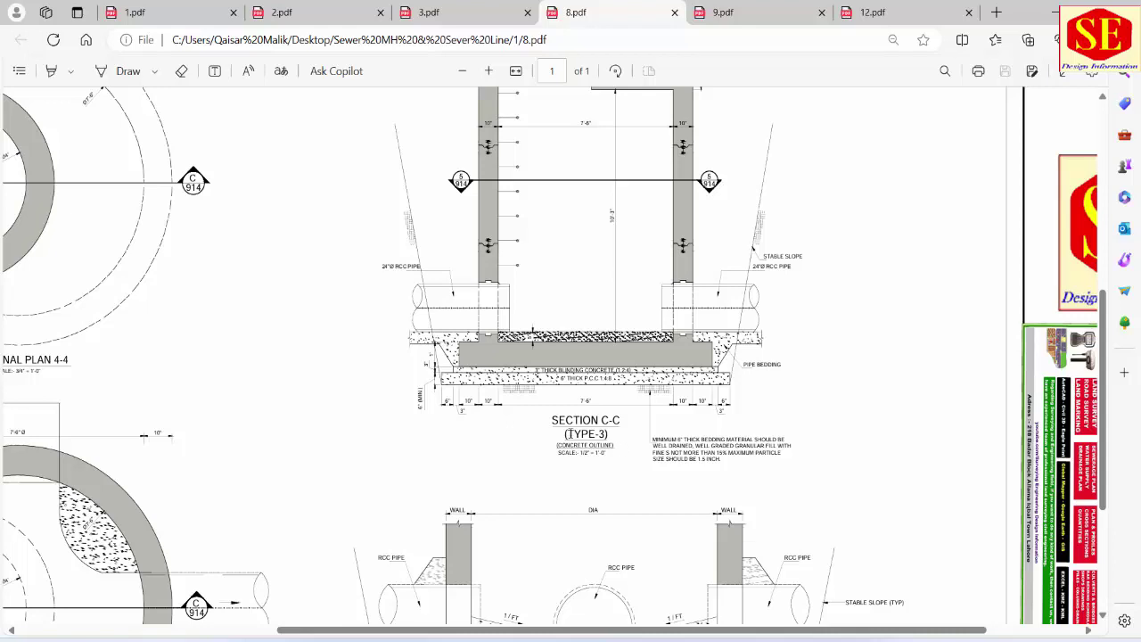
scroll(629, 434, "up", 1)
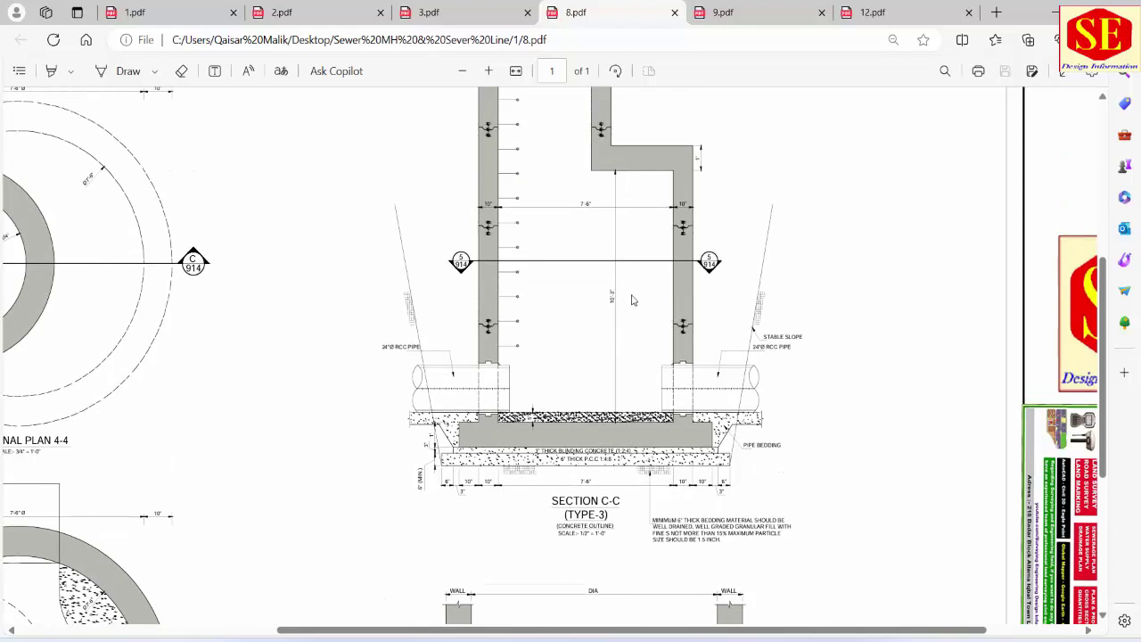
scroll(633, 300, "up", 2)
scroll(570, 256, "up", 2)
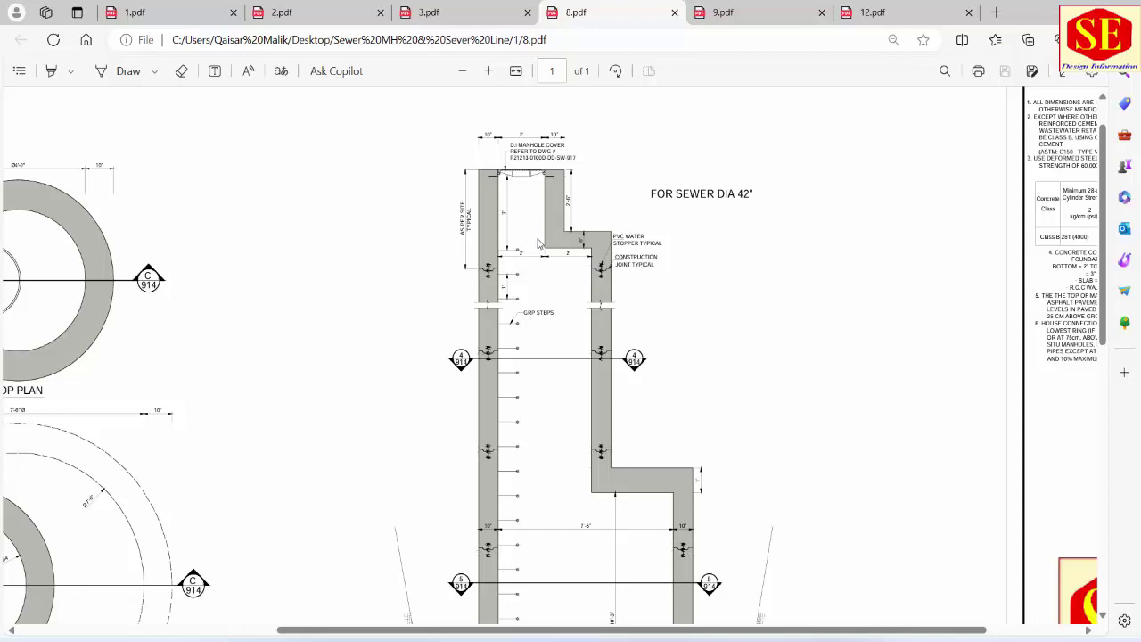
scroll(599, 261, "down", 2)
scroll(593, 490, "down", 1)
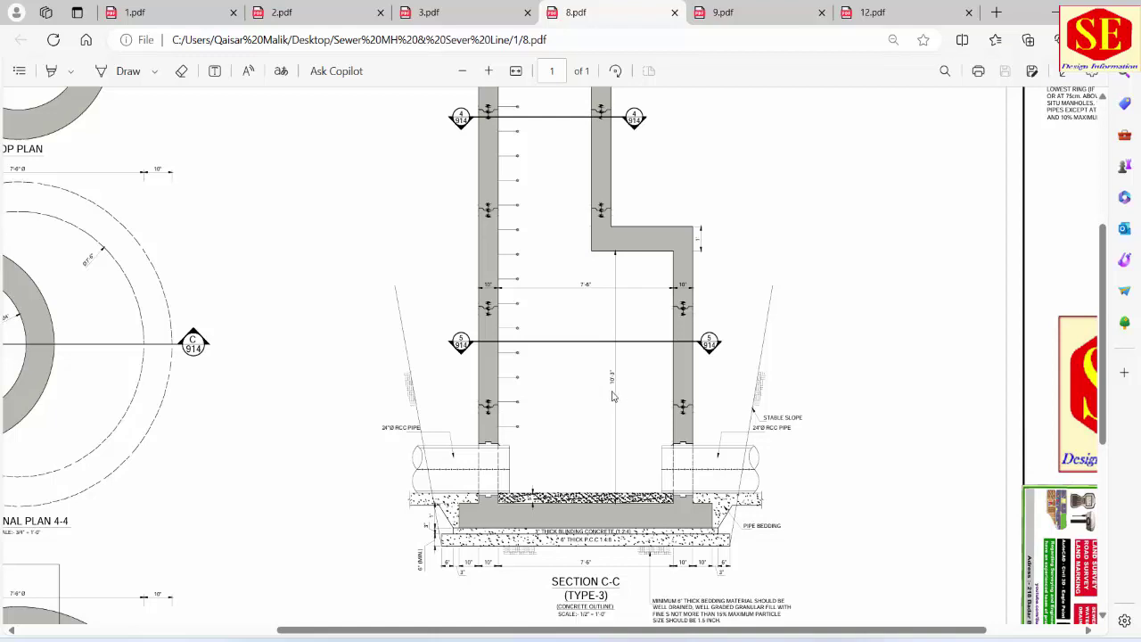
scroll(575, 321, "up", 1)
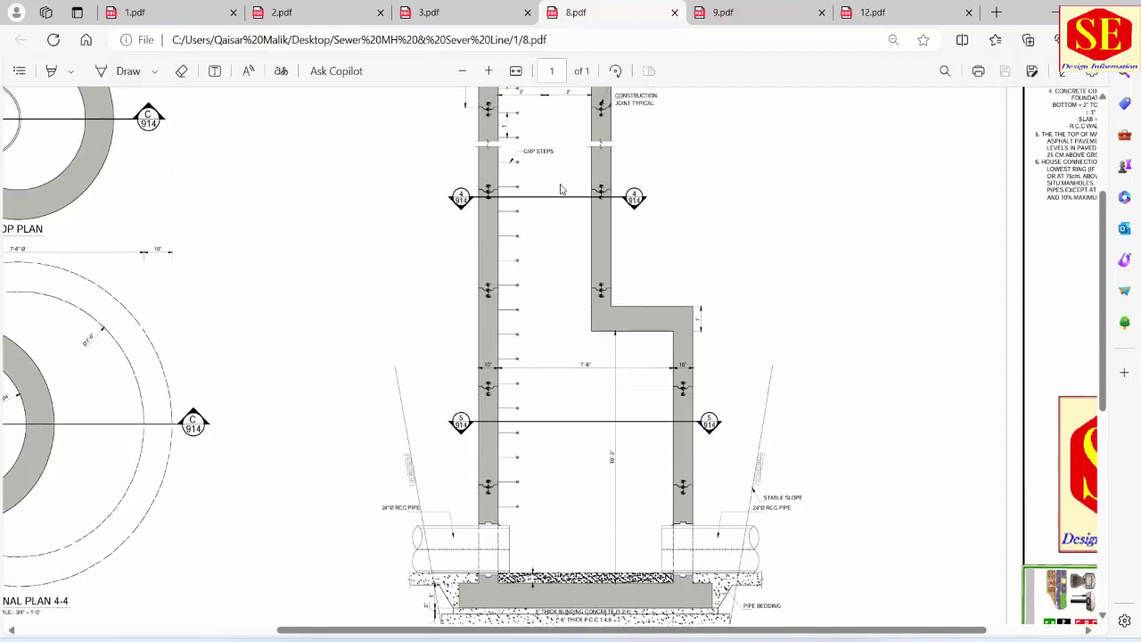
scroll(552, 191, "up", 1)
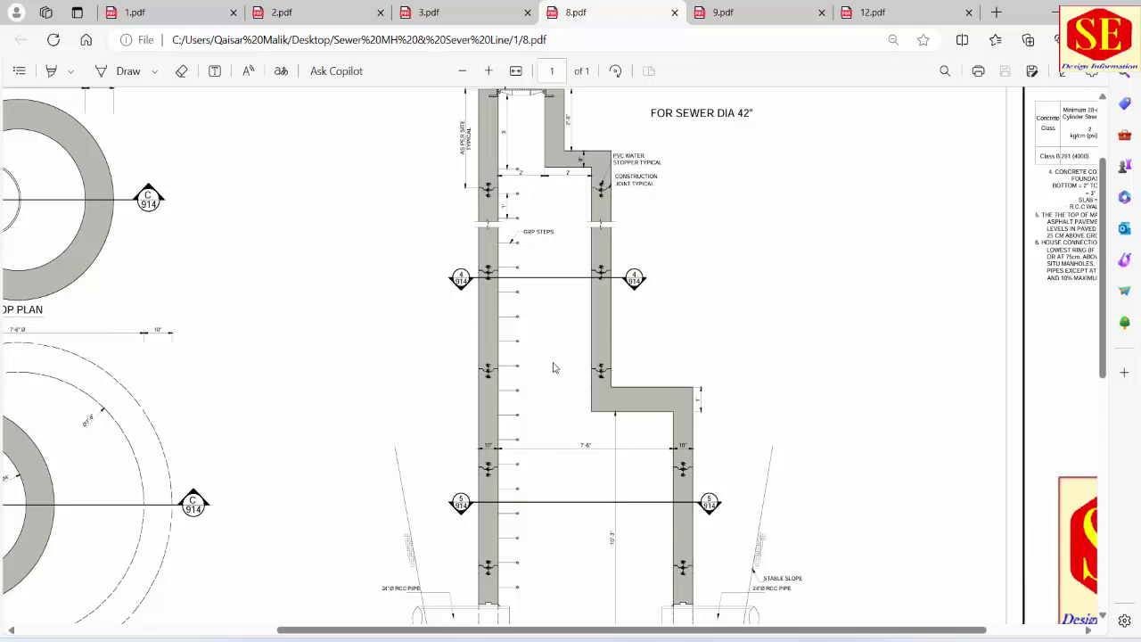
scroll(552, 375, "up", 2)
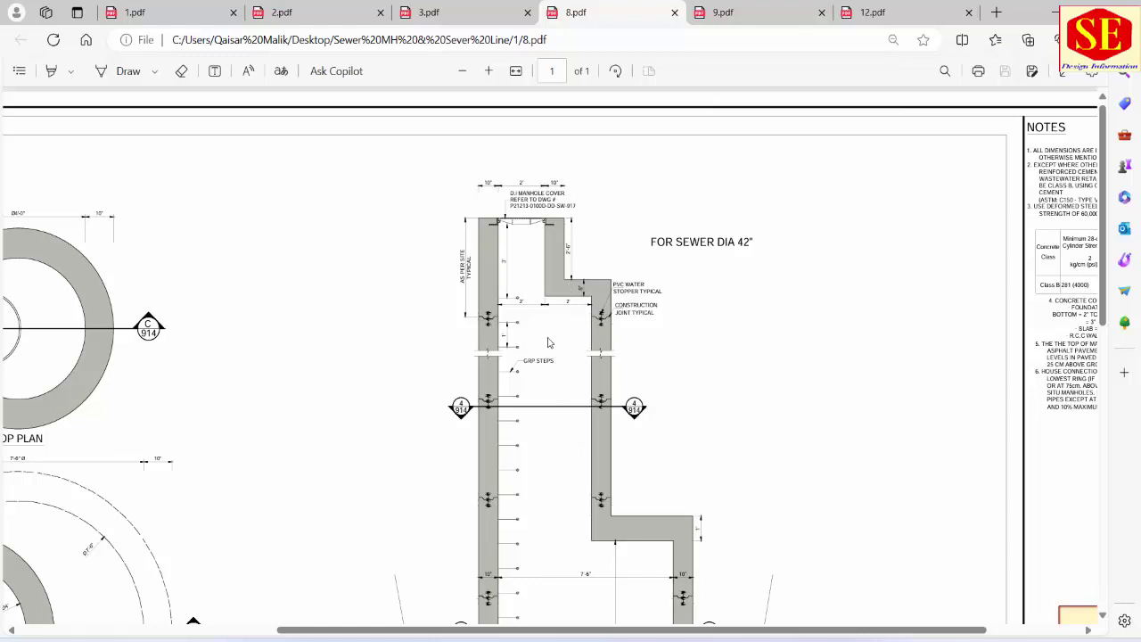
scroll(570, 286, "down", 1)
scroll(548, 352, "down", 1)
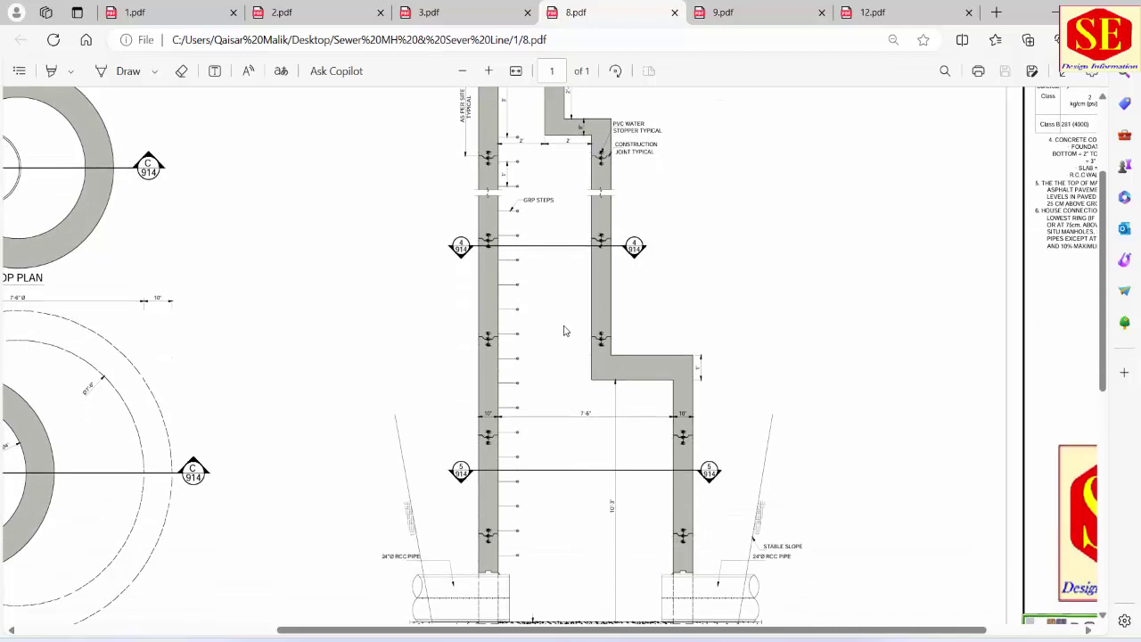
scroll(580, 365, "down", 2)
scroll(624, 392, "down", 1)
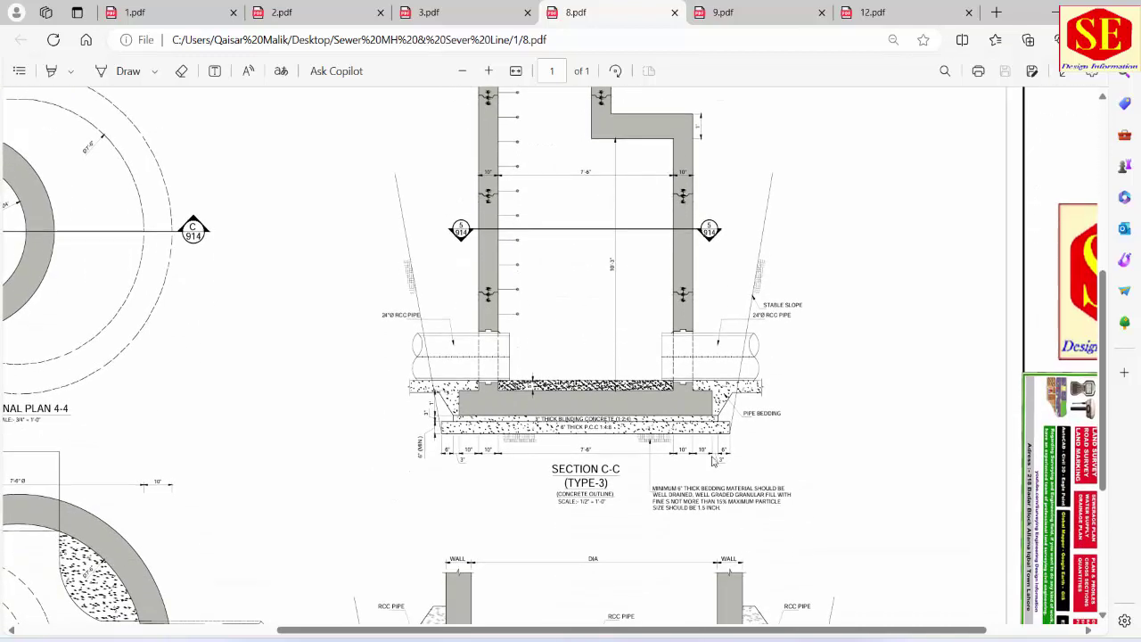
scroll(702, 415, "up", 1)
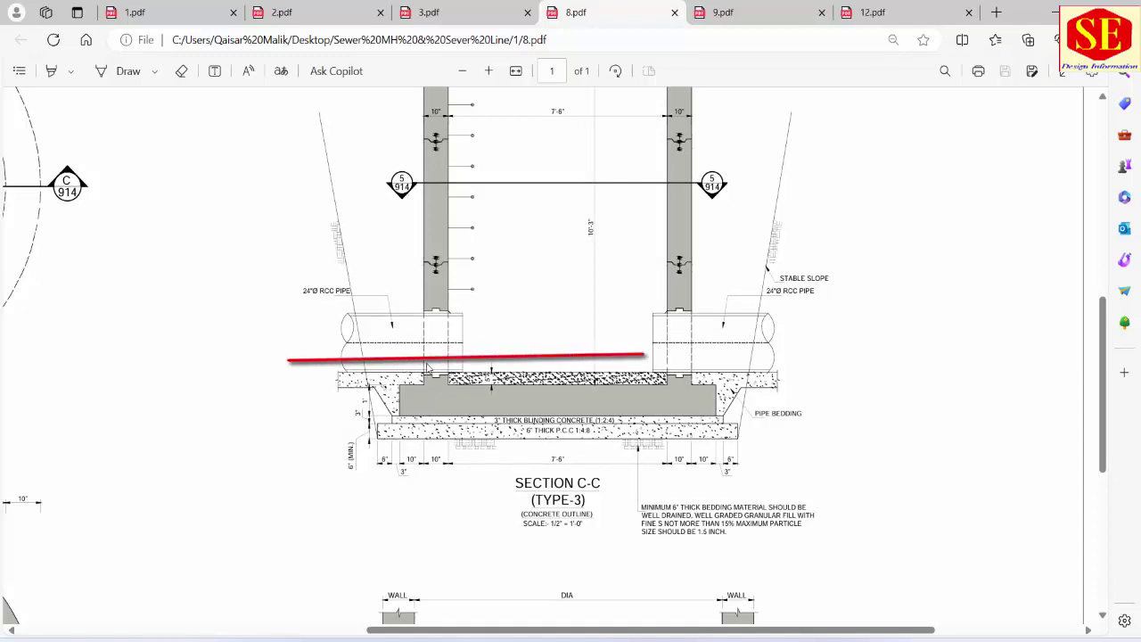
Turn on Draw inking, check the IL=684.25 label near manhole 01 in 1.pdf, and return to 8.pdf
left_click(103, 76)
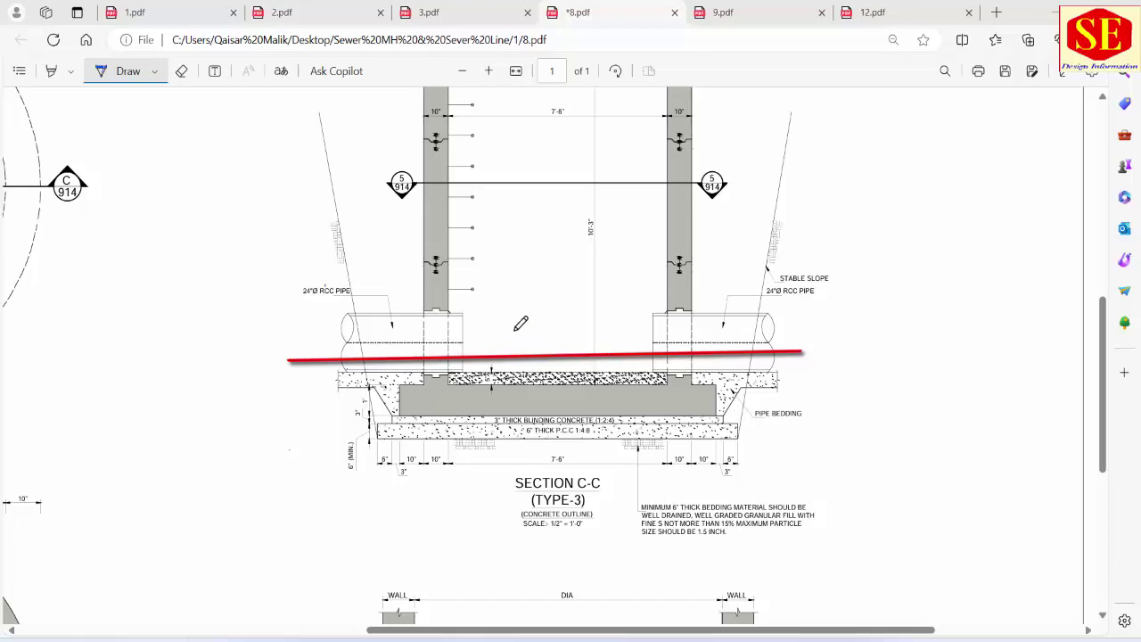
key("ctrl+1")
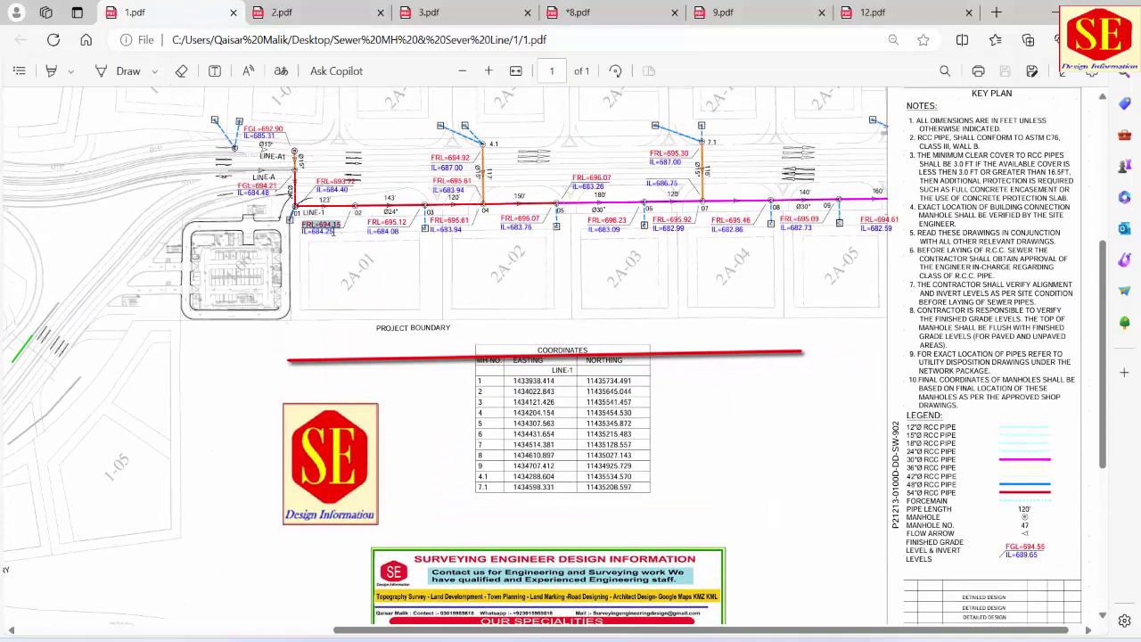
left_click_drag(301, 230, 328, 234)
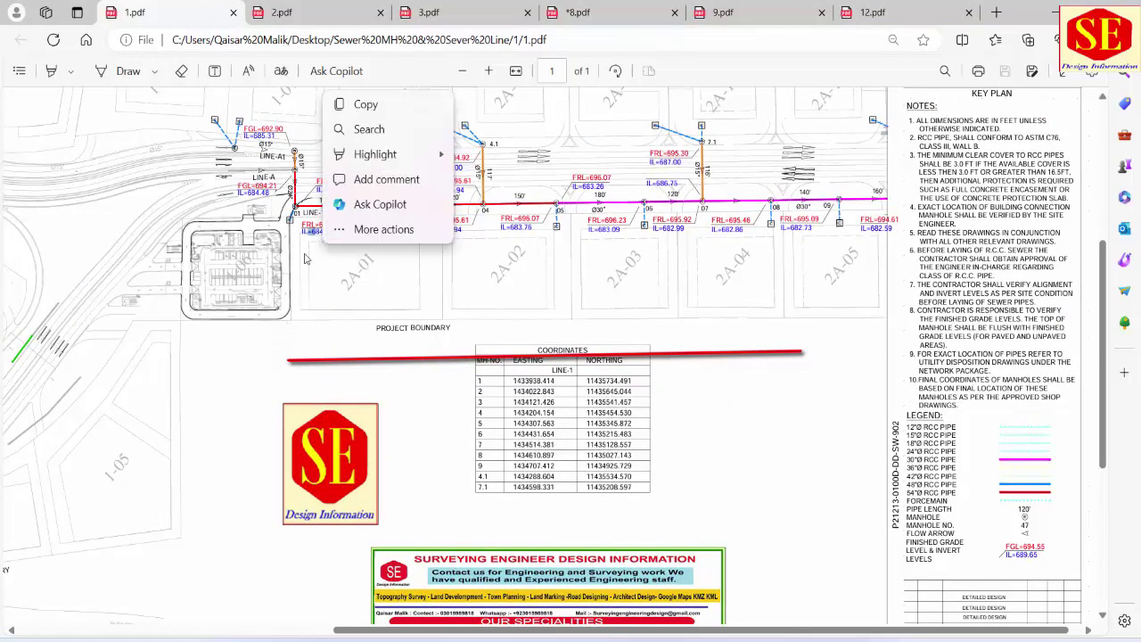
left_click(310, 252)
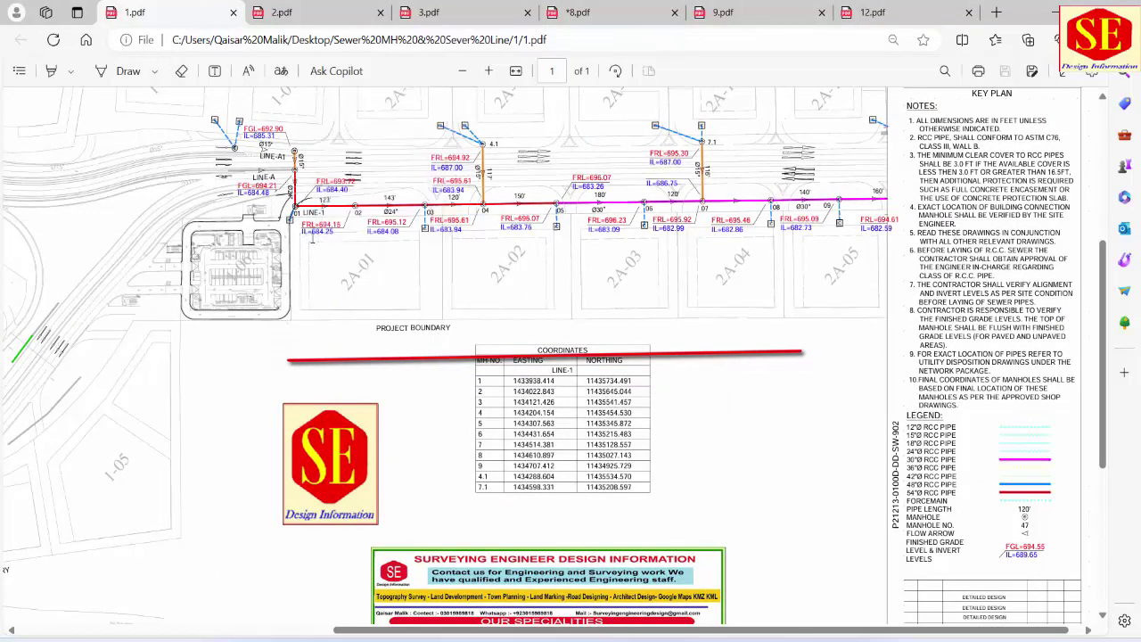
left_click(570, 14)
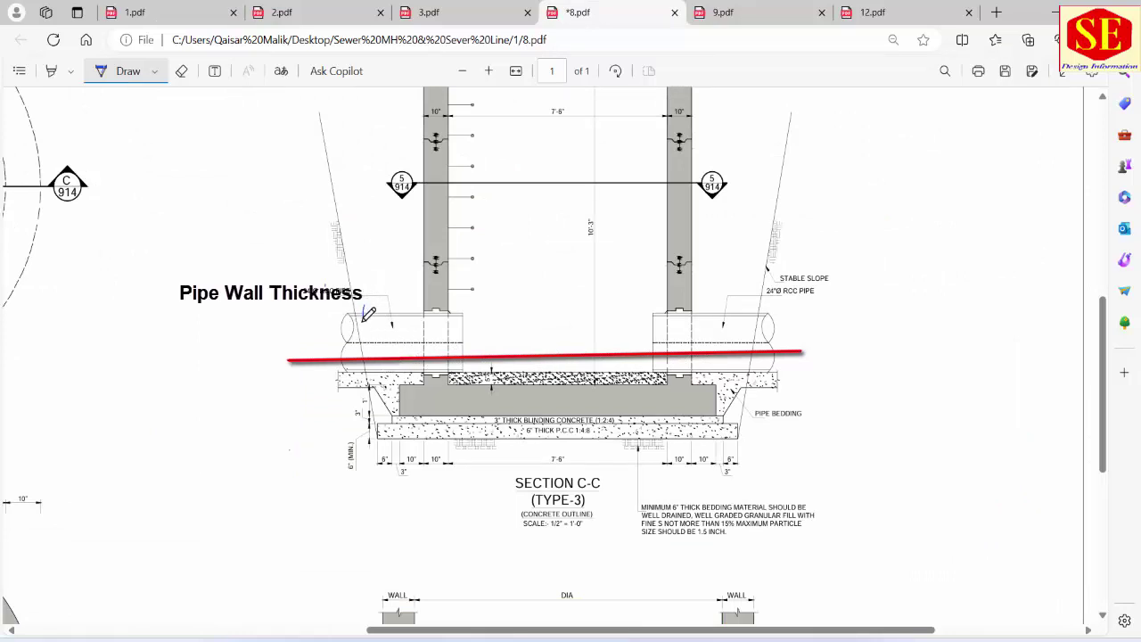
Loop the left 24" RCC pipe end in Section C-C with freehand ink and review the section
left_click_drag(369, 303, 372, 300)
scroll(497, 385, "up", 1)
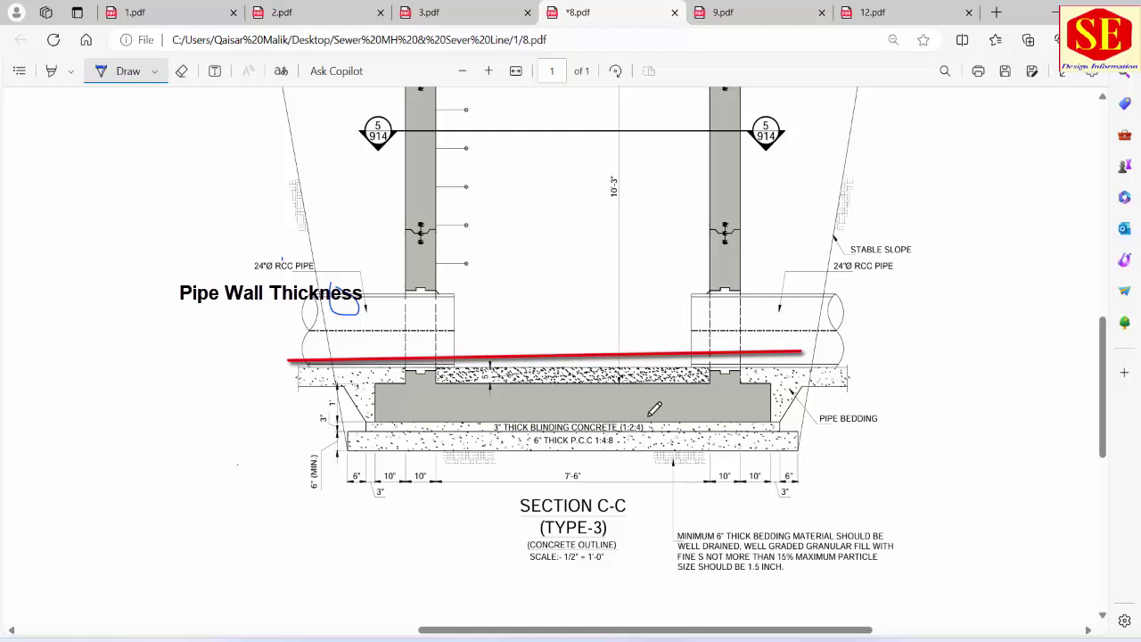
scroll(624, 436, "up", 1)
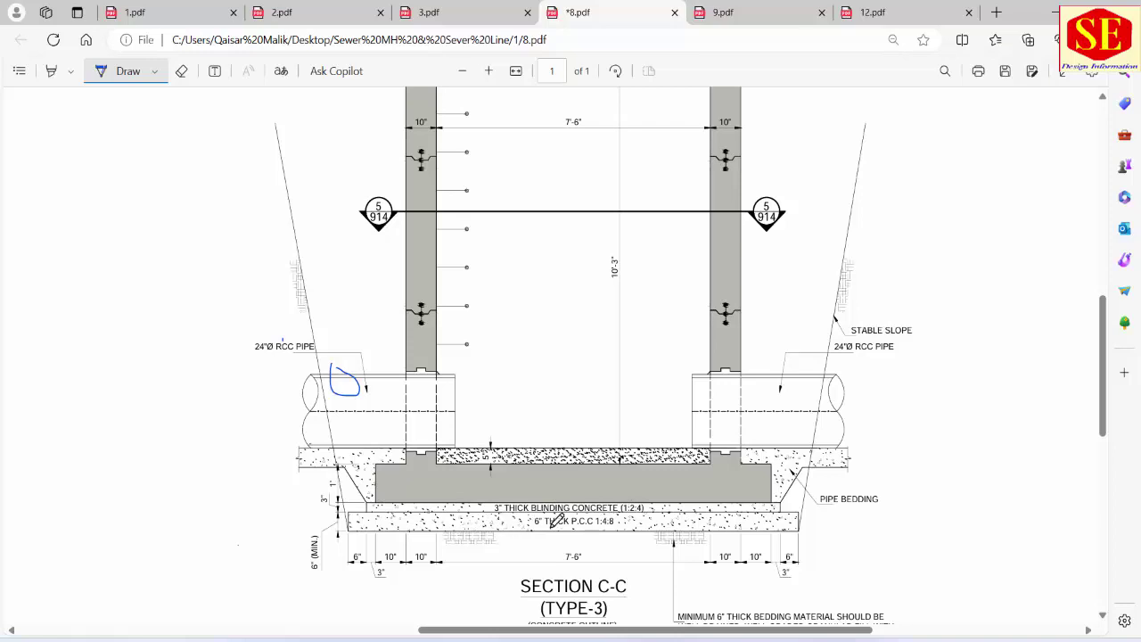
scroll(588, 455, "down", 1)
scroll(588, 459, "down", 2)
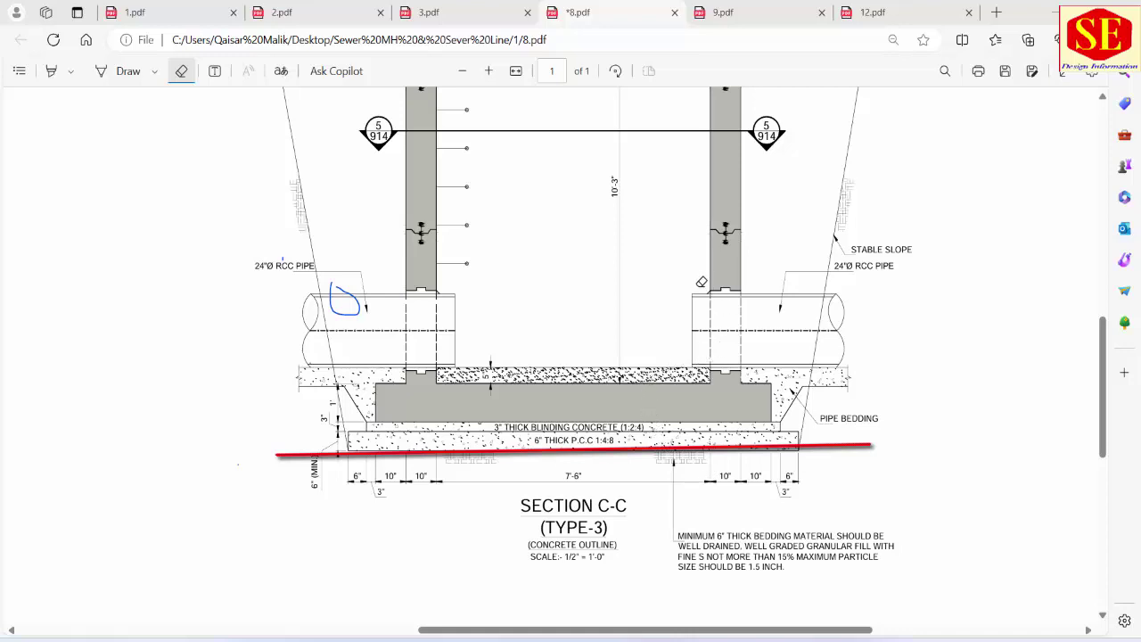
Scroll up the manhole section to the D.I manhole cover and FOR SEWER DIA 42" label
scroll(659, 326, "up", 1)
scroll(655, 327, "up", 1)
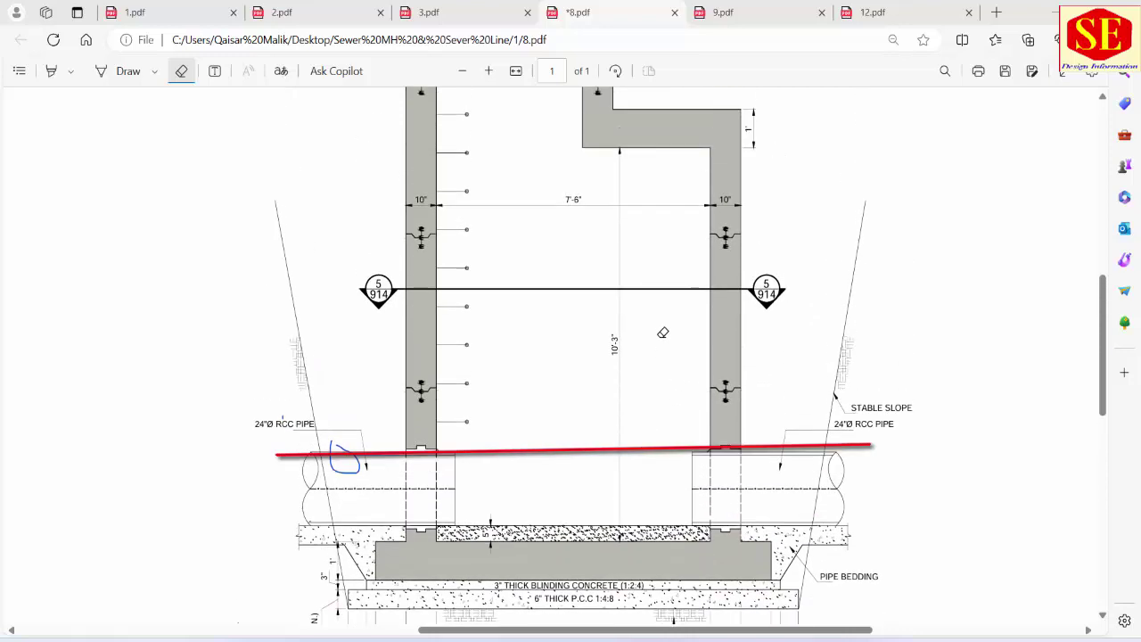
scroll(651, 326, "up", 1)
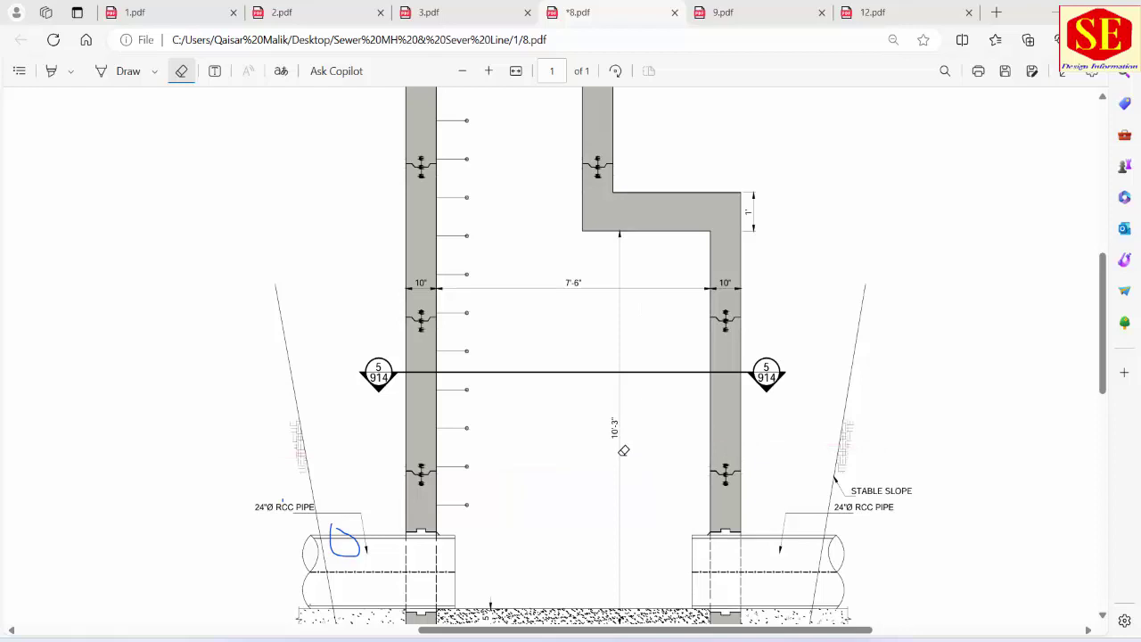
scroll(633, 458, "up", 1)
scroll(635, 446, "up", 2)
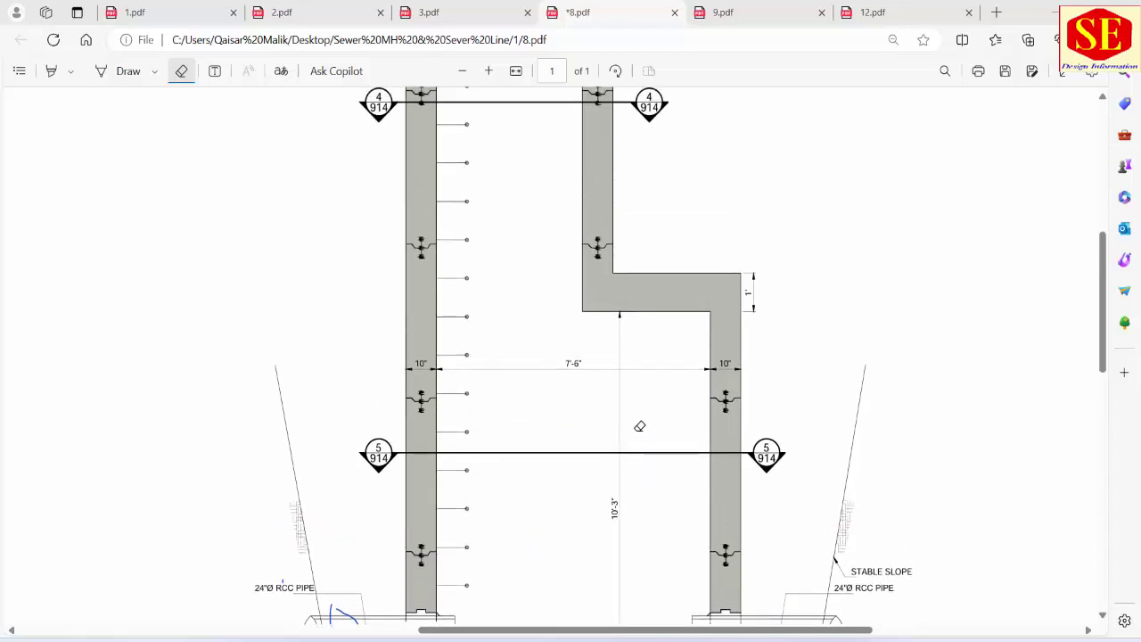
scroll(668, 383, "up", 2)
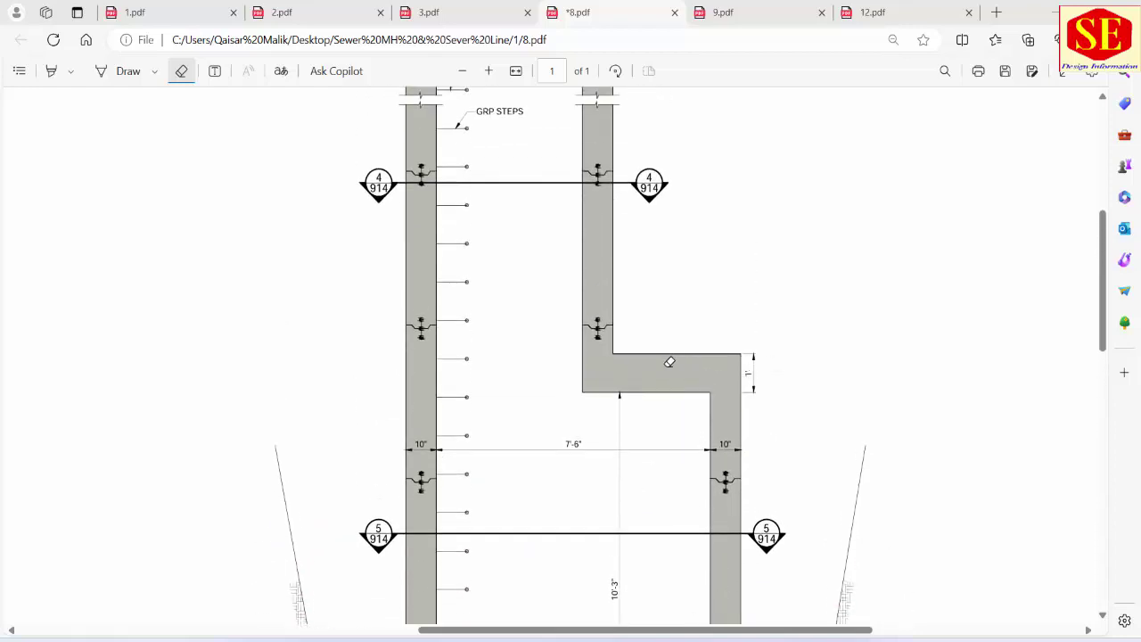
scroll(603, 412, "up", 4)
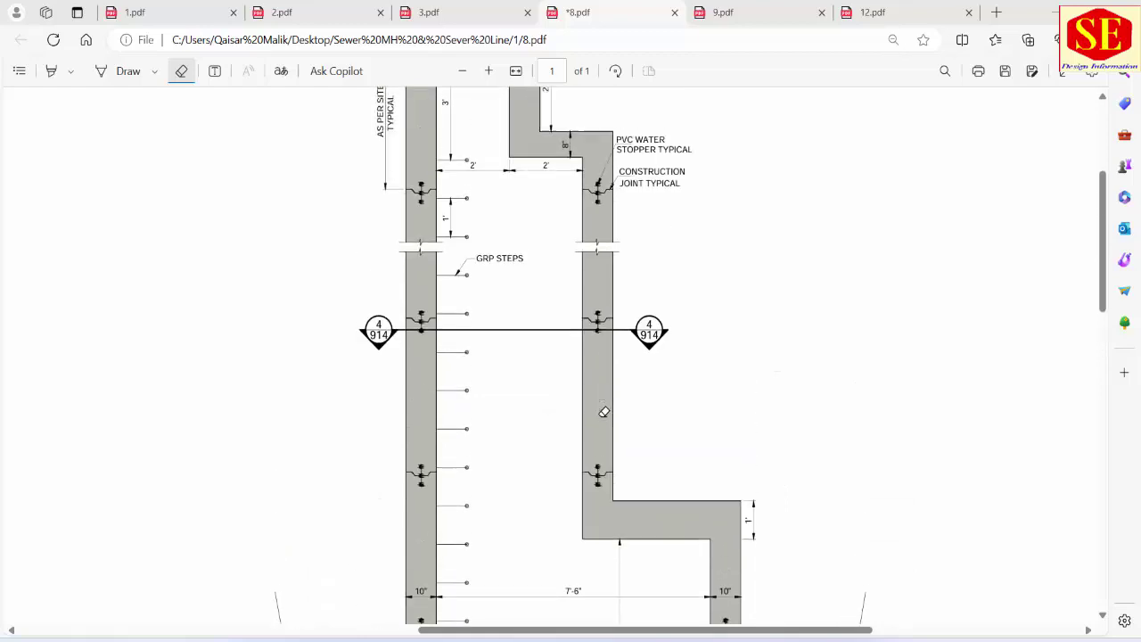
scroll(603, 412, "up", 2)
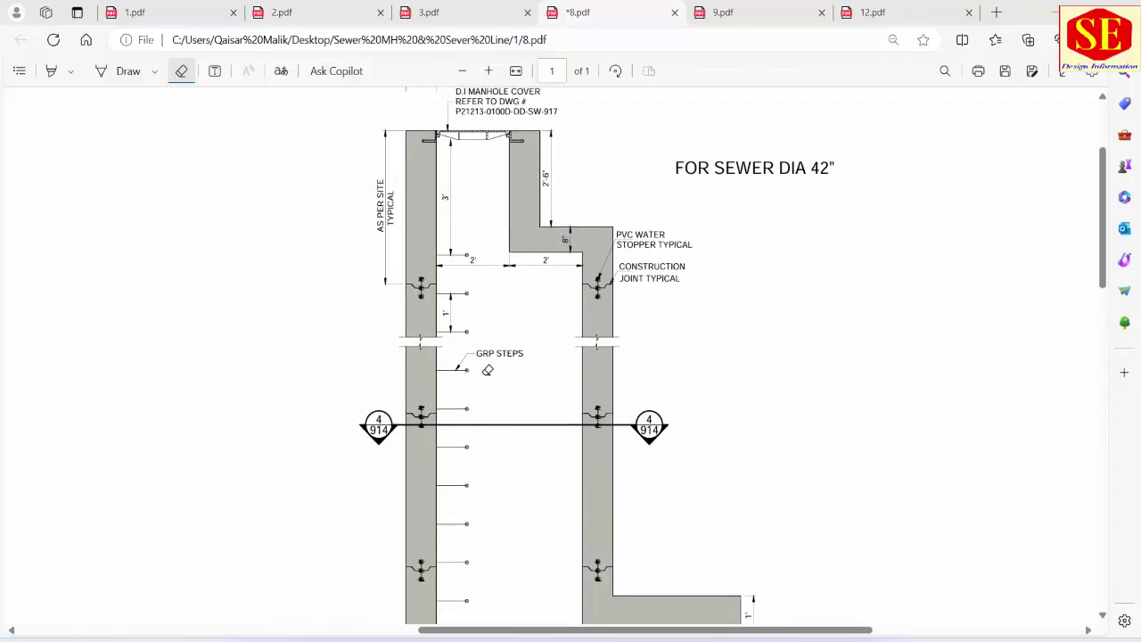
scroll(481, 334, "up", 2)
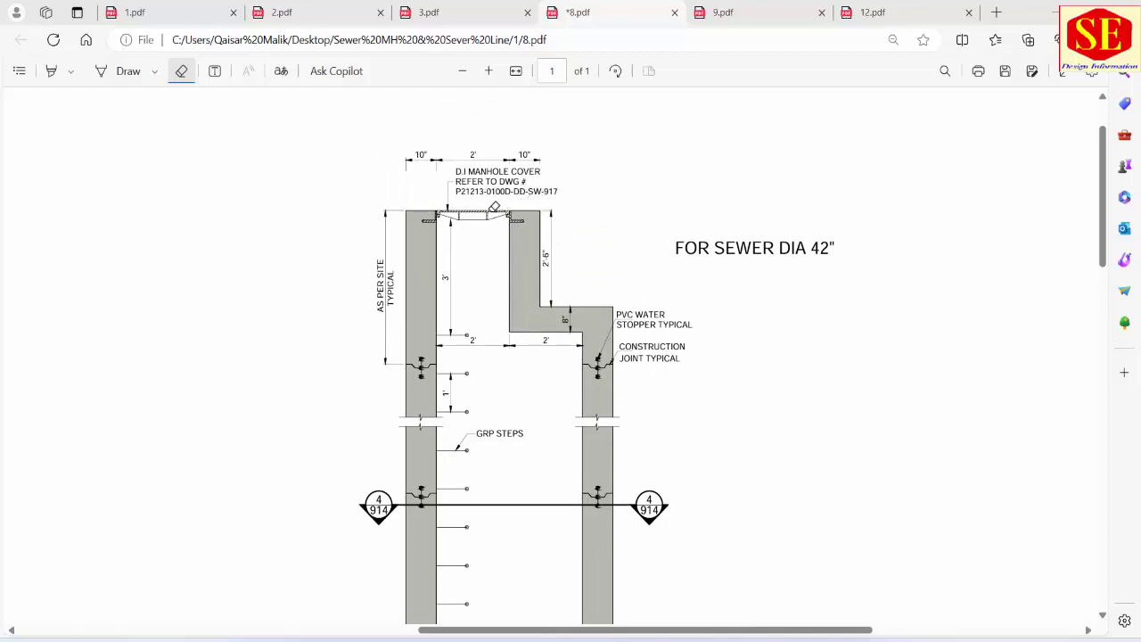
left_click(174, 12)
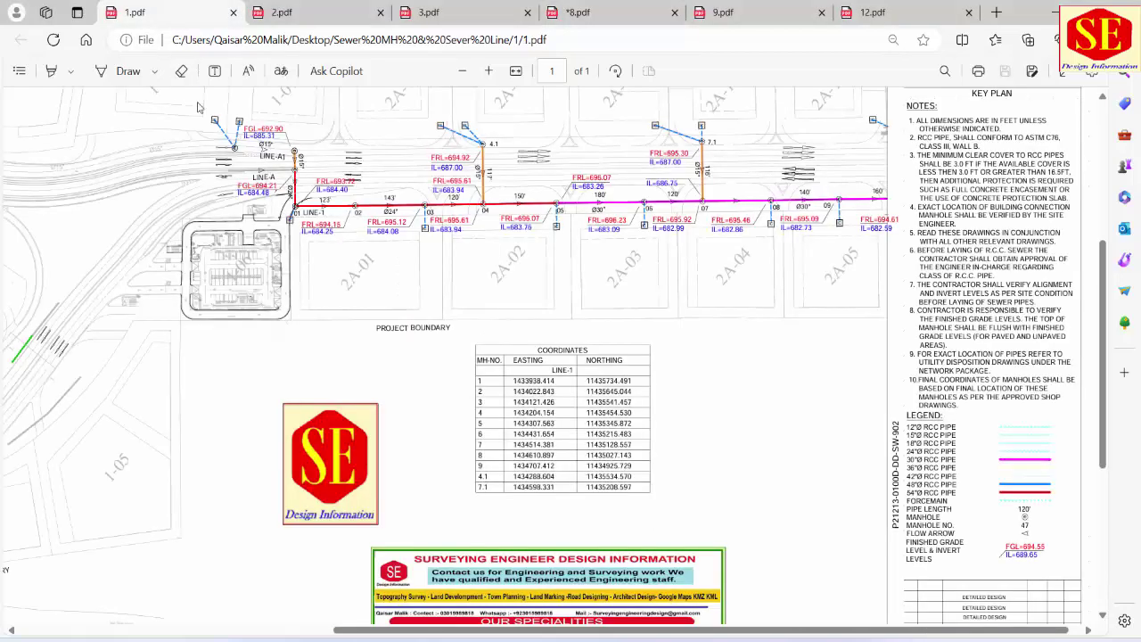
left_click_drag(302, 224, 332, 226)
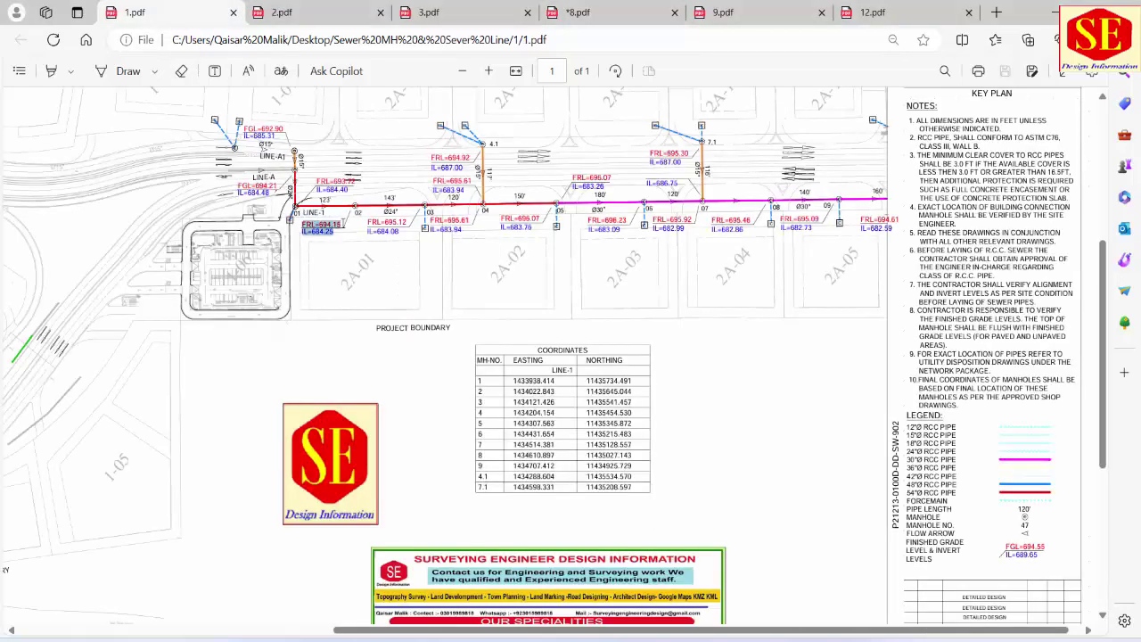
left_click(315, 265)
left_click(645, 7)
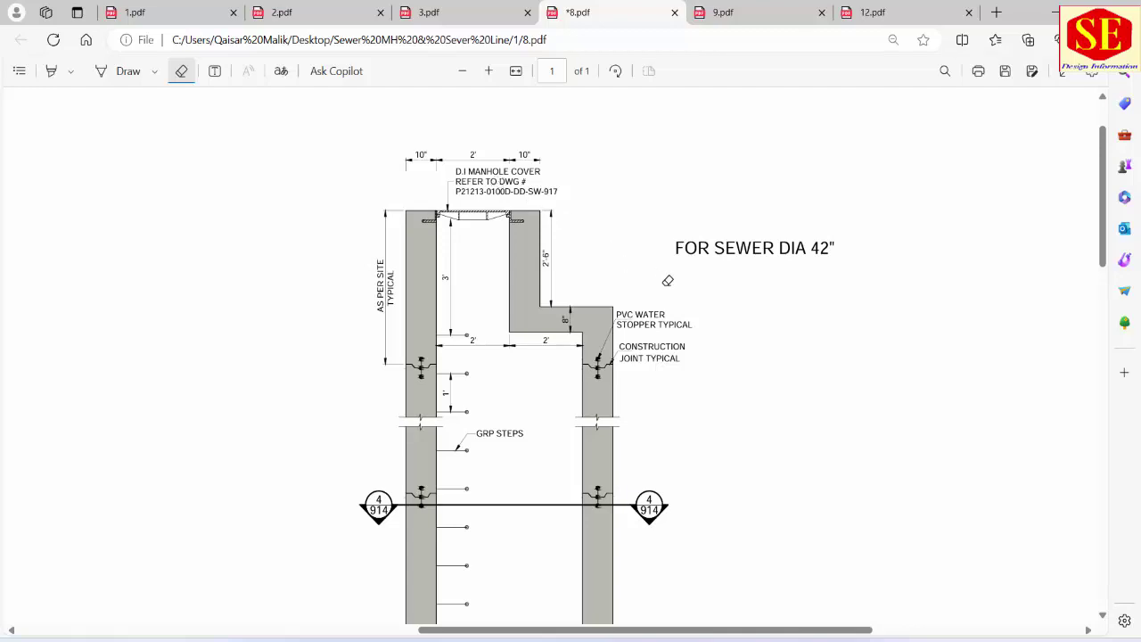
Zoom out until the whole Manhole-Type 3 sheet, including its title block, fits the window
scroll(709, 267, "down", 1)
scroll(707, 259, "down", 2)
scroll(662, 229, "down", 1)
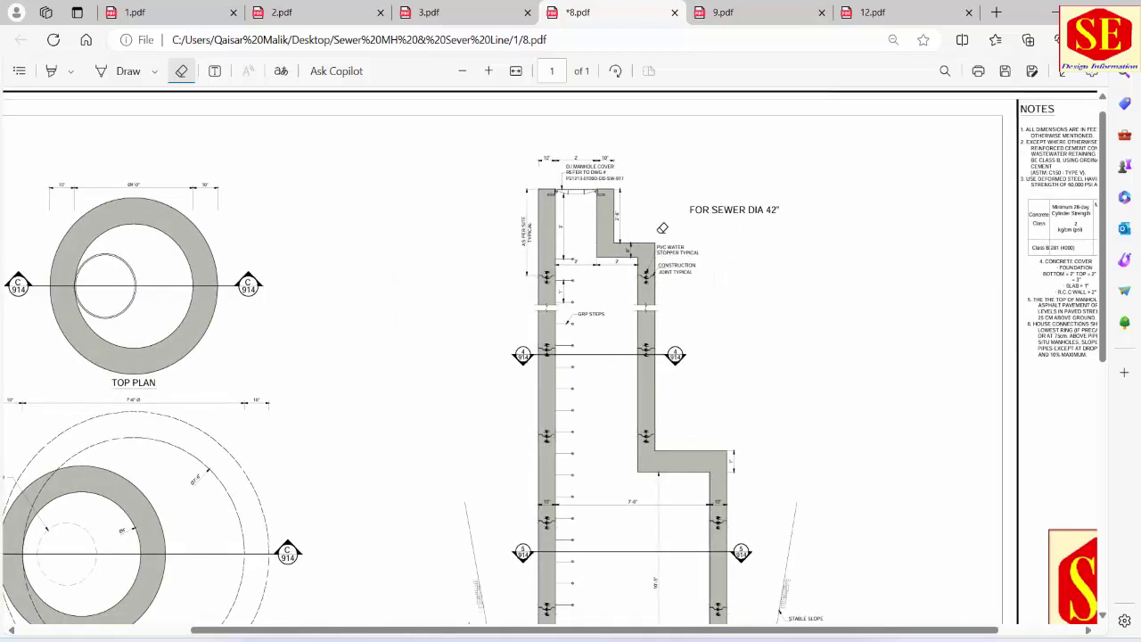
scroll(663, 228, "down", 2)
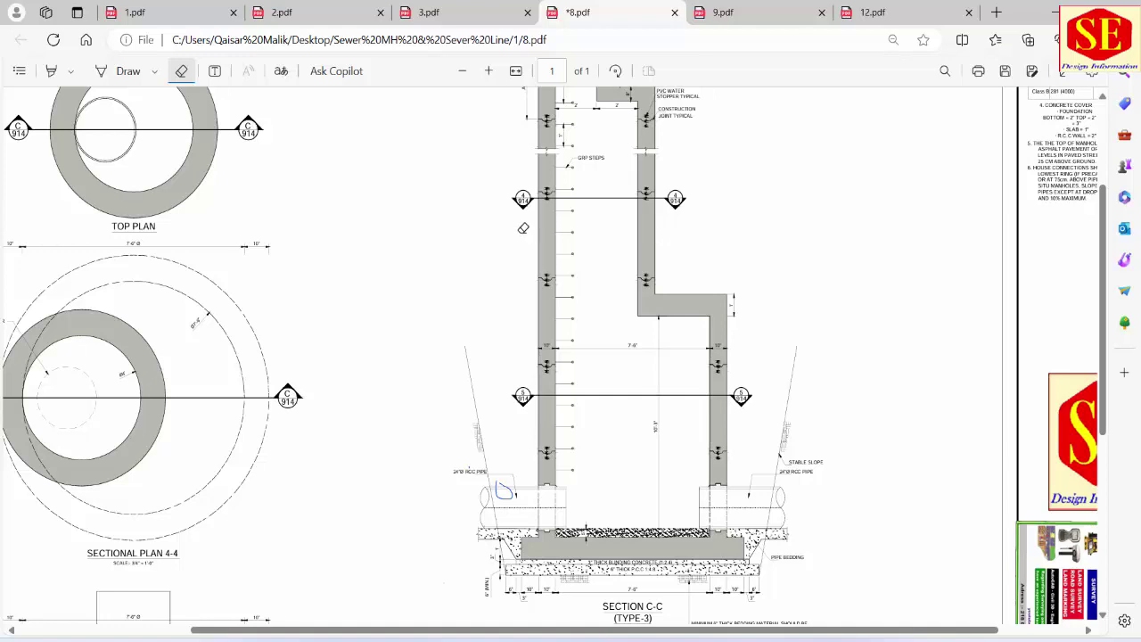
scroll(593, 279, "down", 2)
scroll(594, 270, "down", 1)
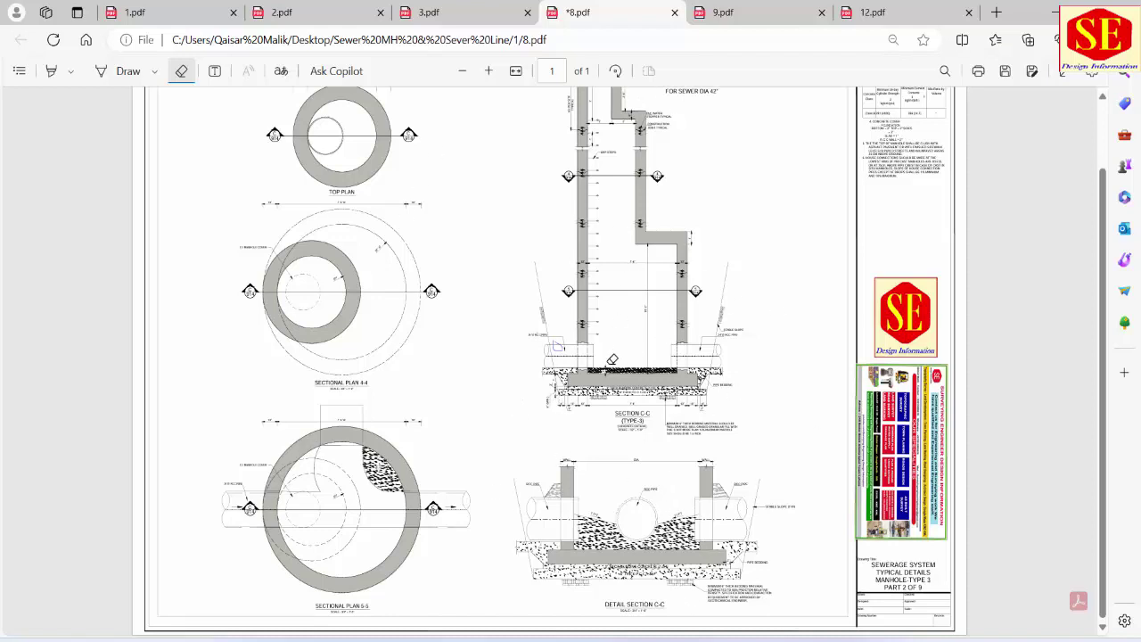
Bring up 9.pdf and highlight its sewer DIA 36" note
left_click(728, 16)
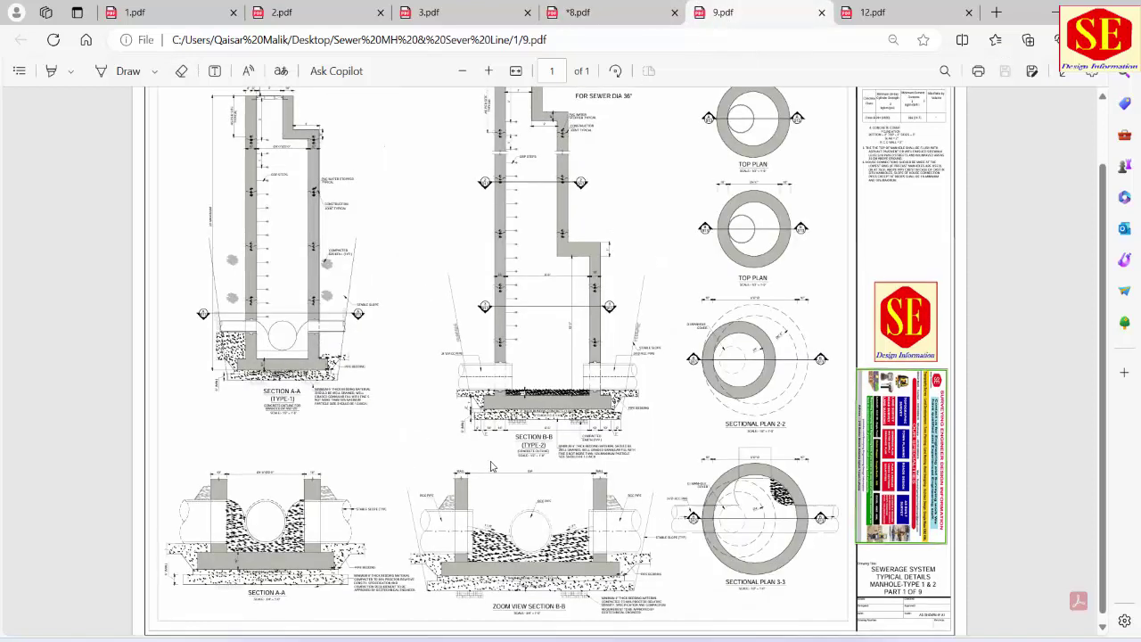
scroll(513, 441, "up", 2)
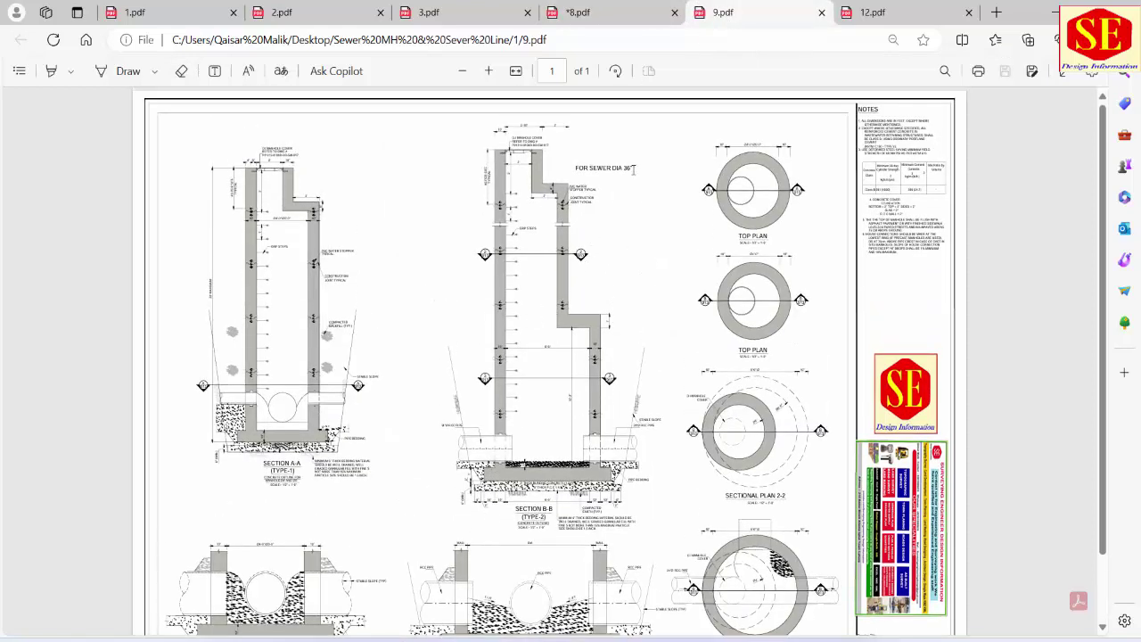
left_click_drag(628, 168, 631, 168)
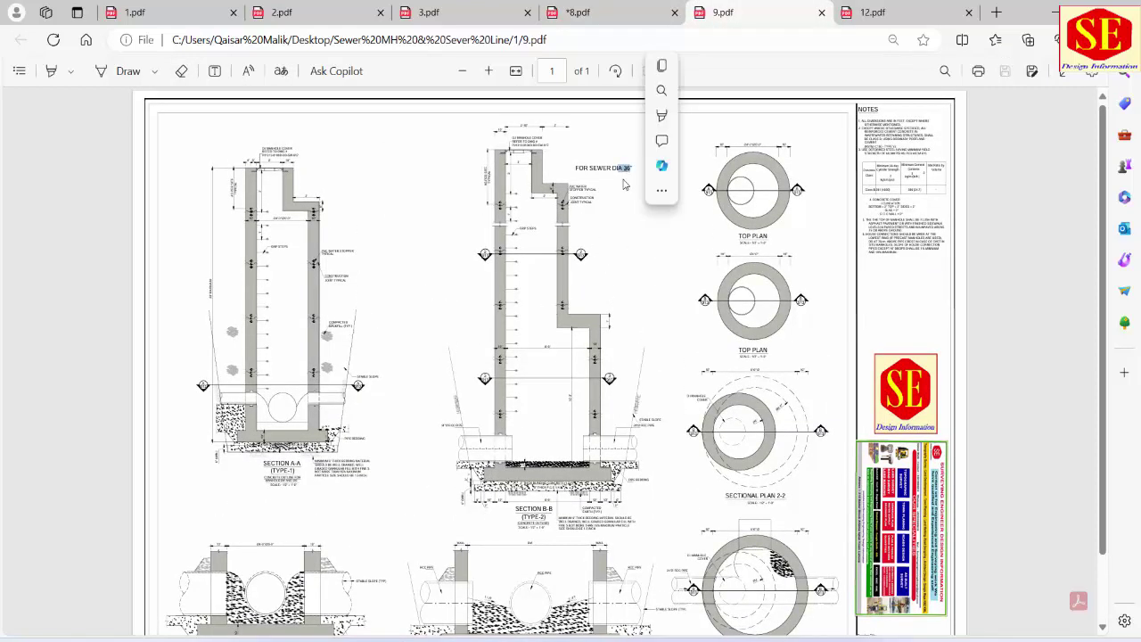
Open 12.pdf and zoom into its manhole cover plan
left_click(898, 10)
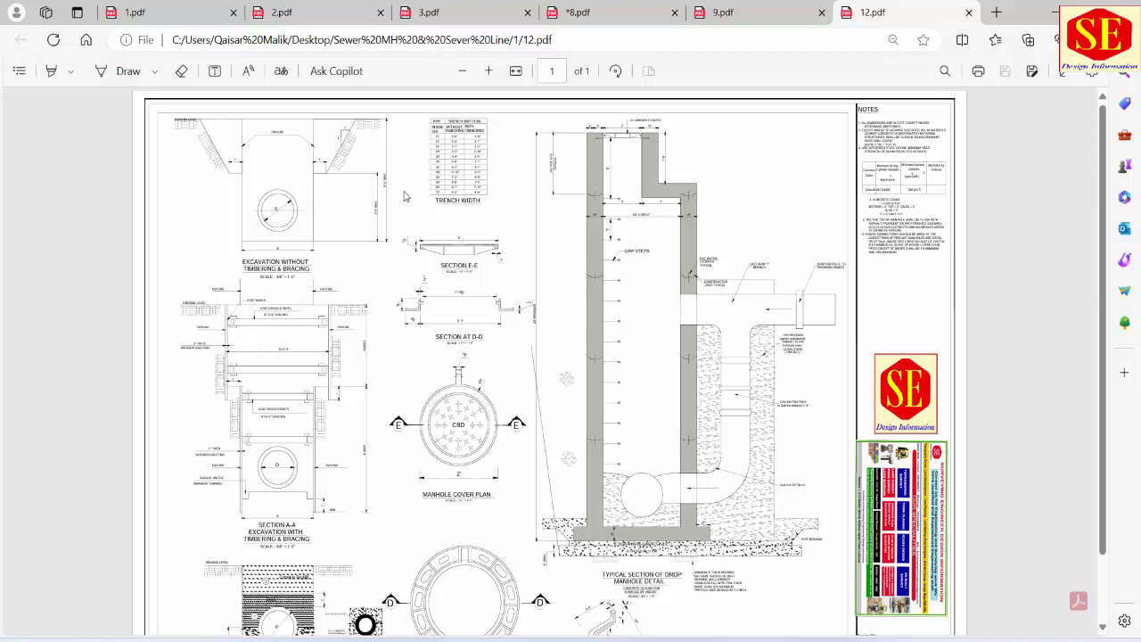
scroll(323, 406, "down", 2)
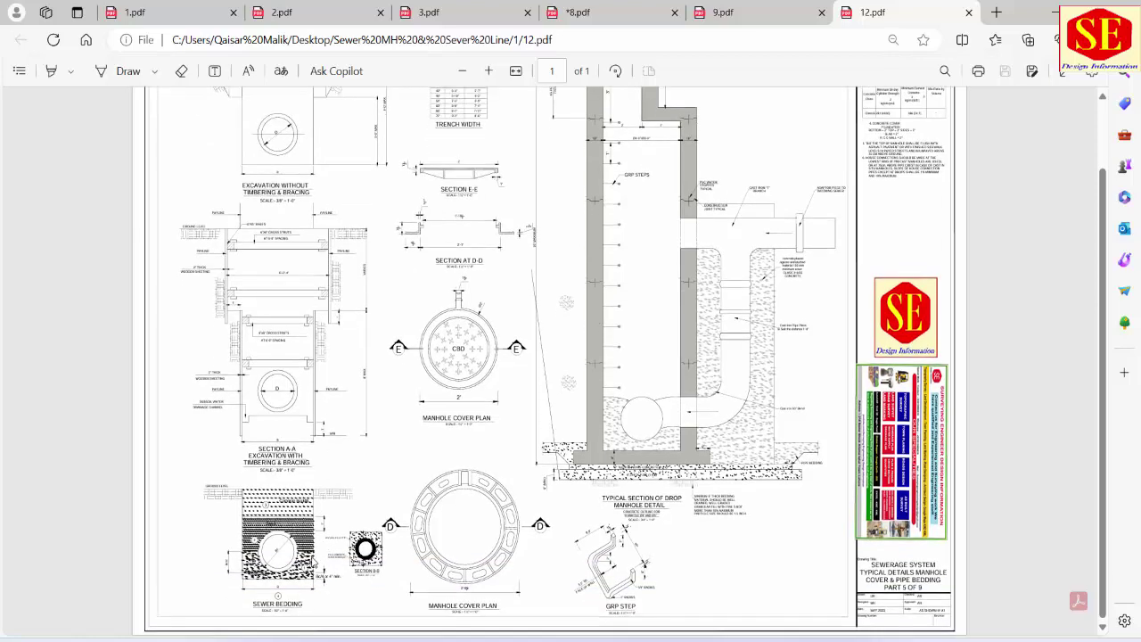
scroll(330, 445, "up", 3)
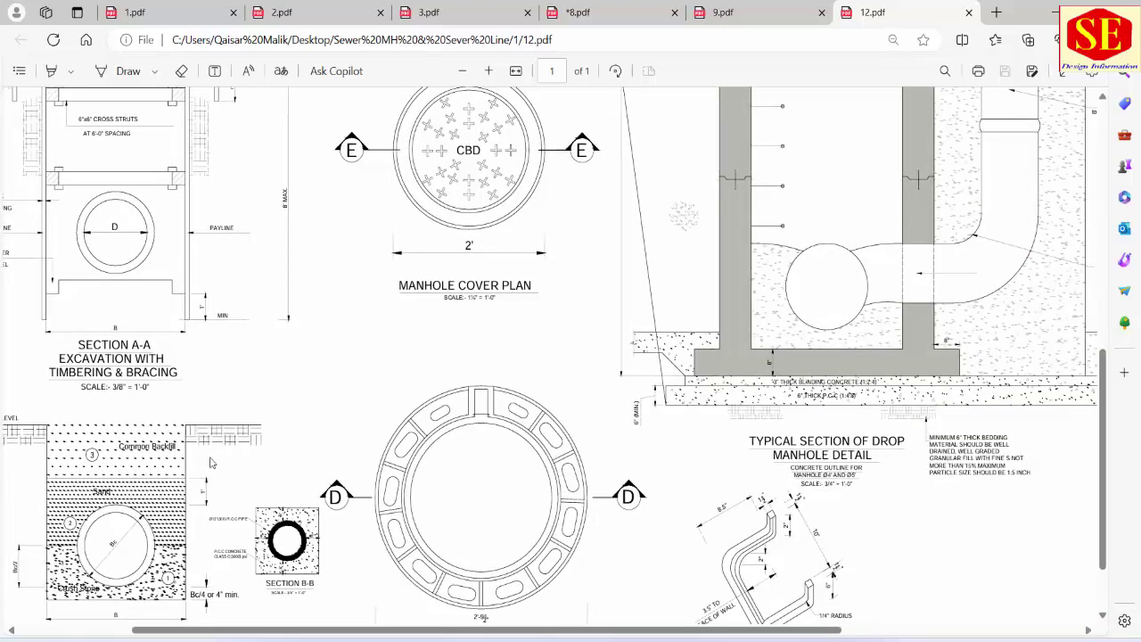
scroll(91, 472, "down", 1)
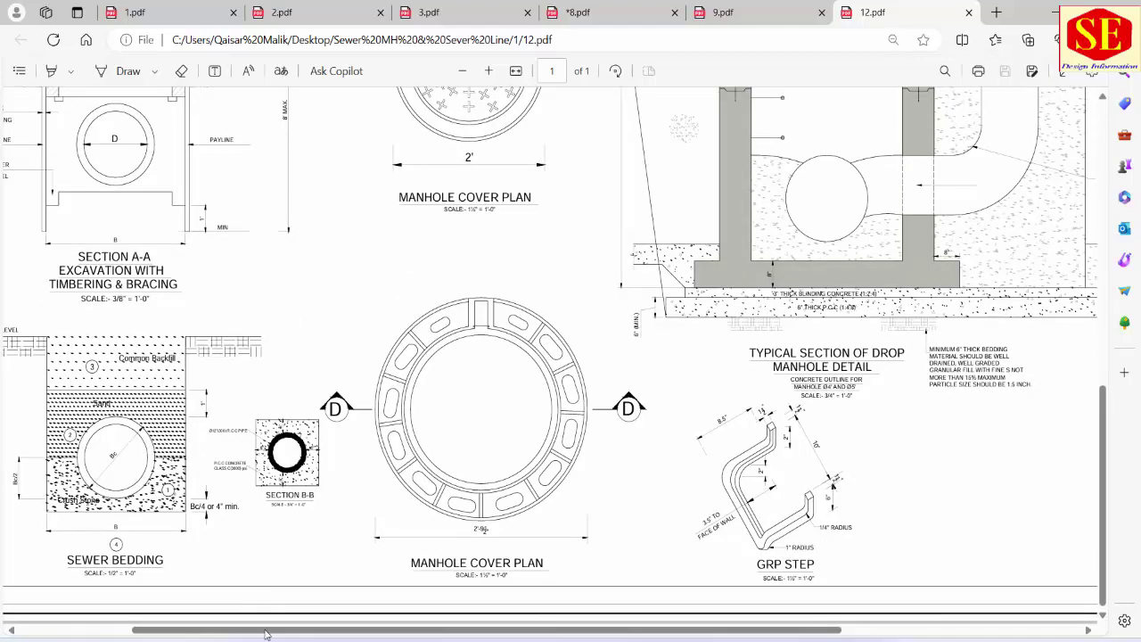
left_click_drag(287, 631, 198, 595)
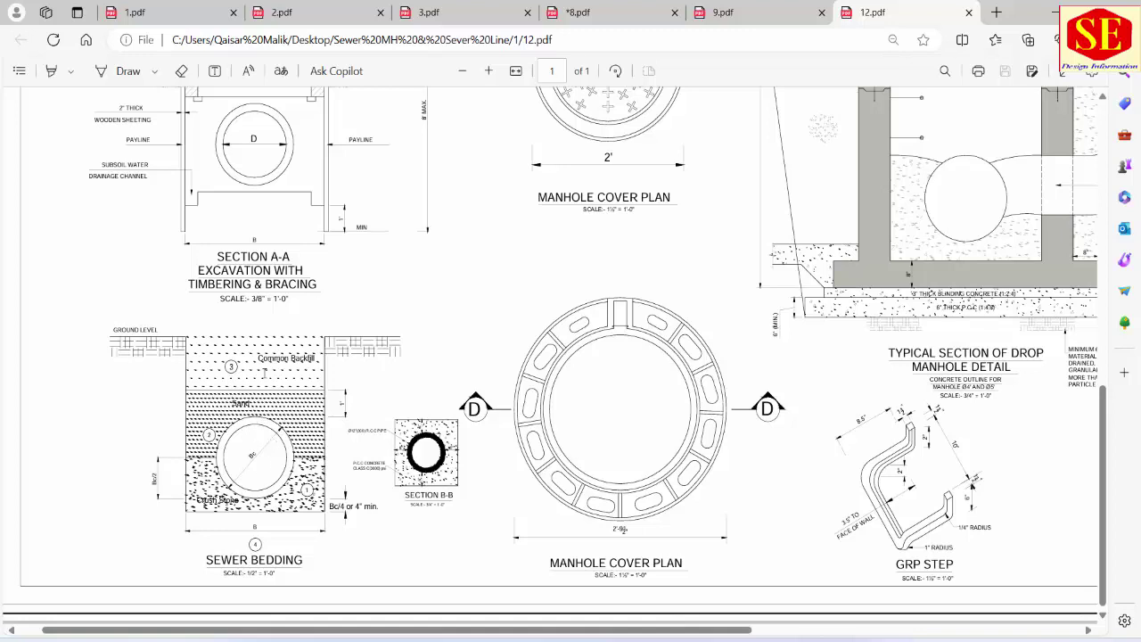
Cycle through 1.pdf and 8.pdf back to the 9.pdf manhole type 1 & 2 sheet
key("ctrl+Tab")
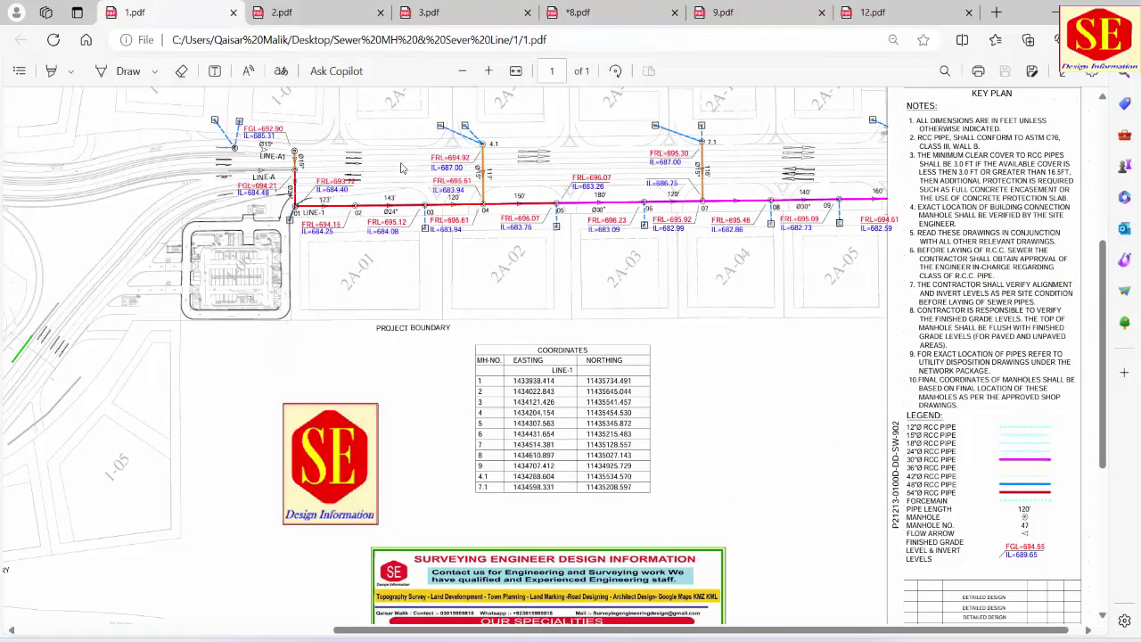
left_click(604, 8)
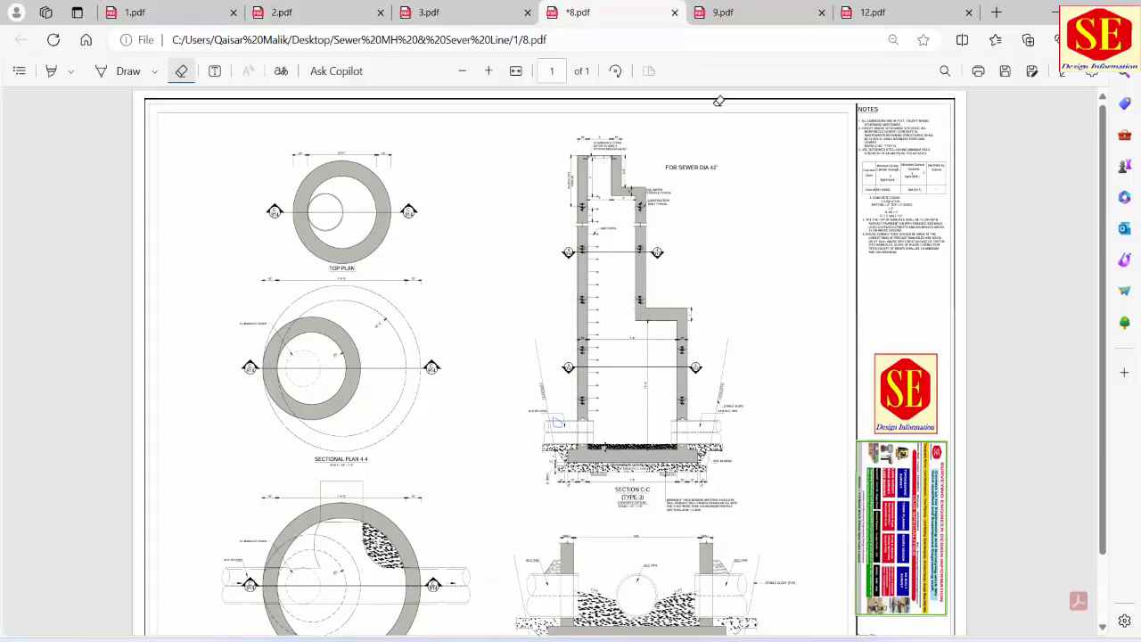
left_click(734, 12)
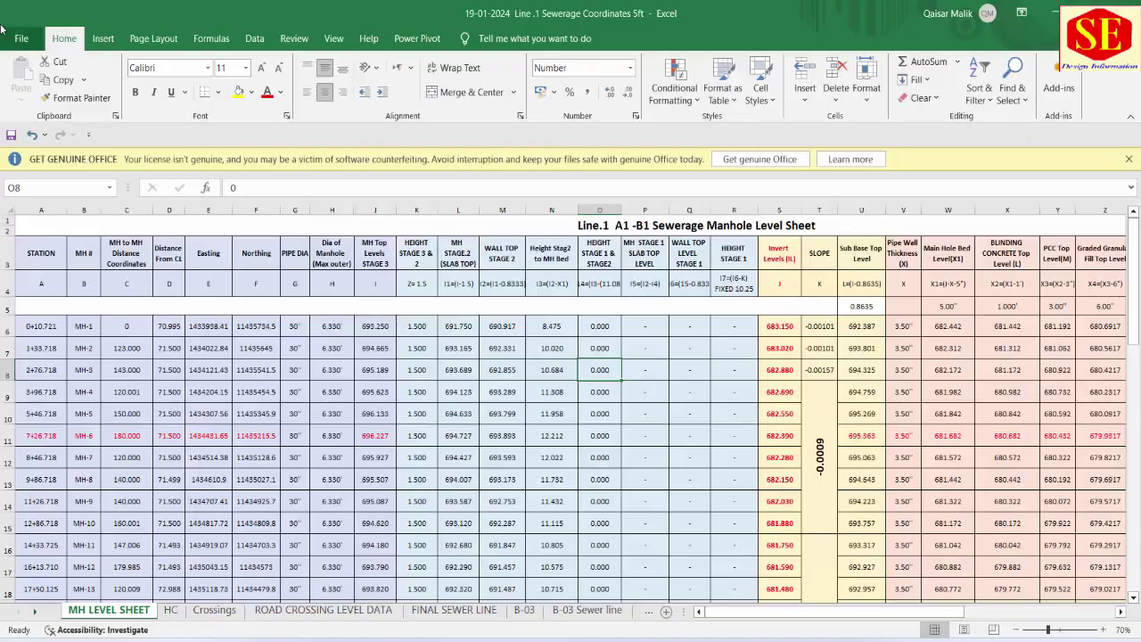
Create a new blank workbook and select row 1 from column A to T
left_click(16, 36)
left_click(200, 156)
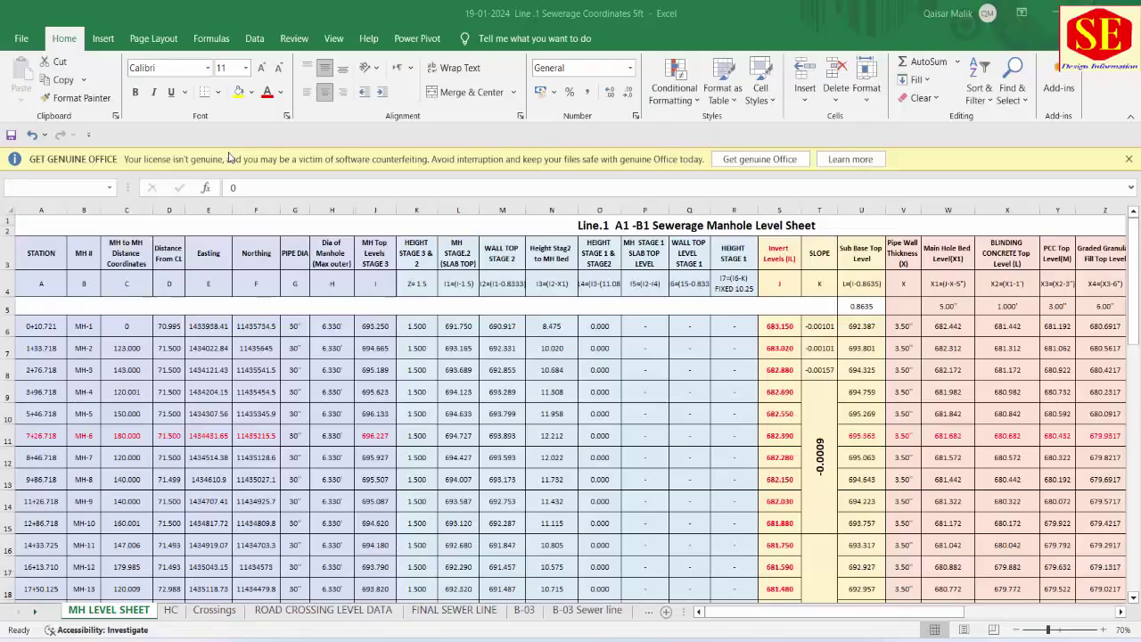
left_click_drag(31, 225, 1038, 239)
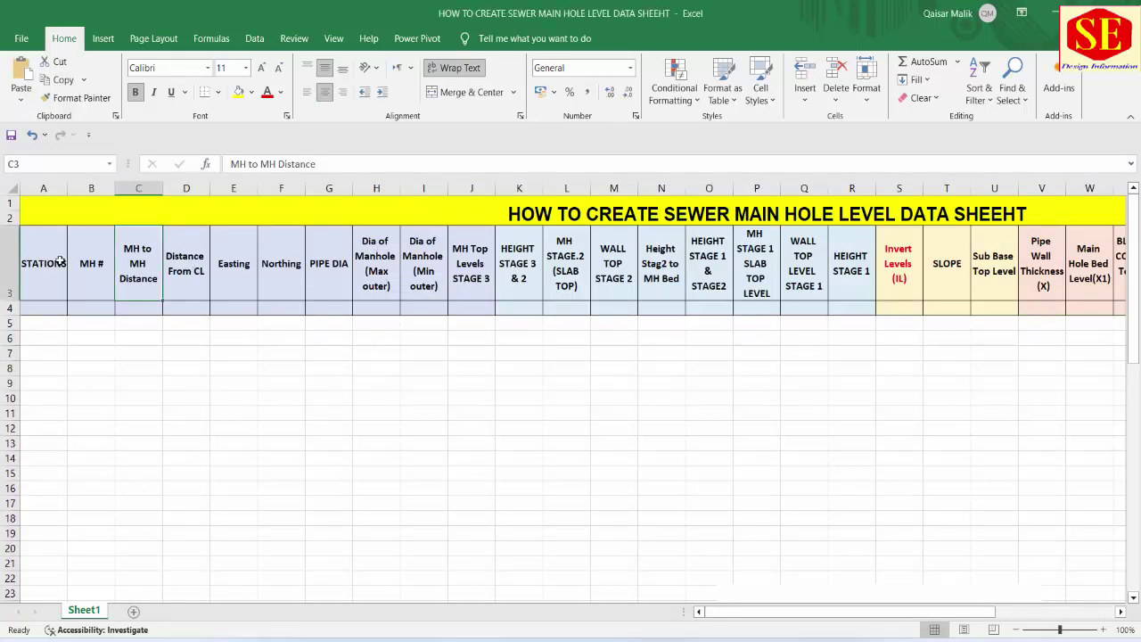
Check the row-3 headers, STATIONS through PIPE DIA, then bring up the drawing 1.pdf
mouse_move(53, 258)
left_mouse_down()
mouse_move(814, 315)
mouse_move(860, 262)
left_mouse_up()
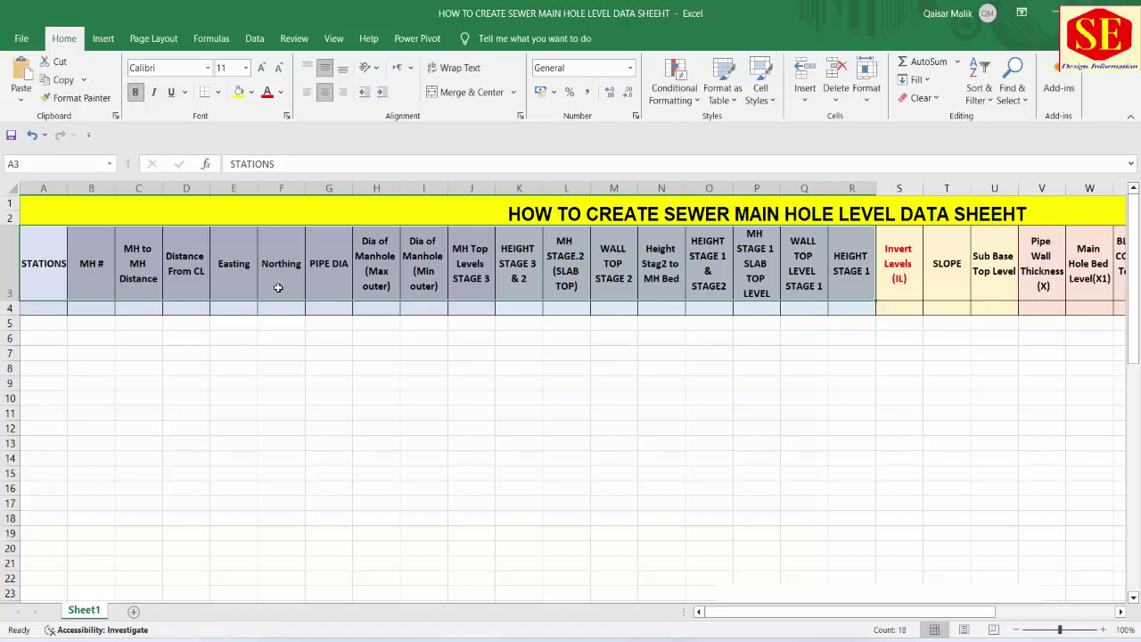
left_click(50, 264)
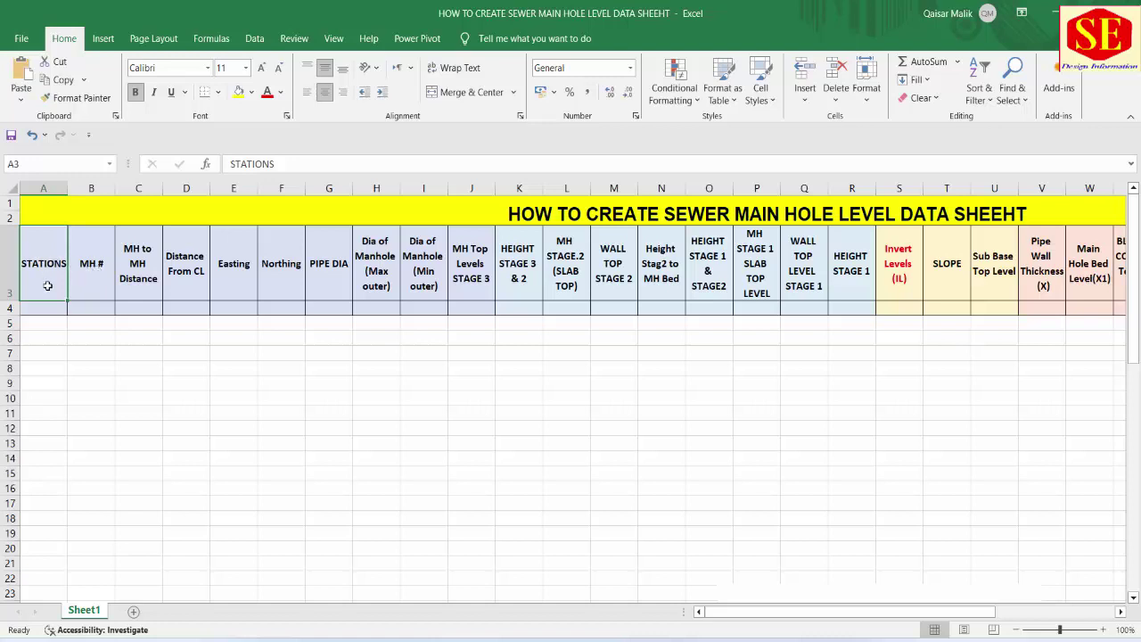
left_click(83, 275)
left_click(148, 264)
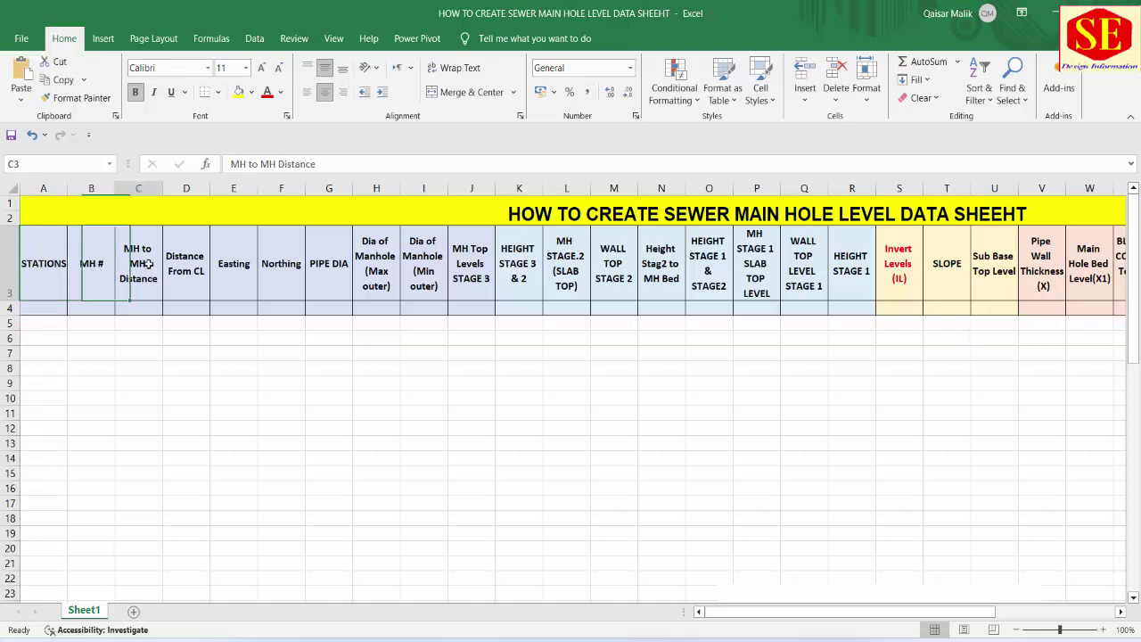
left_click(188, 271)
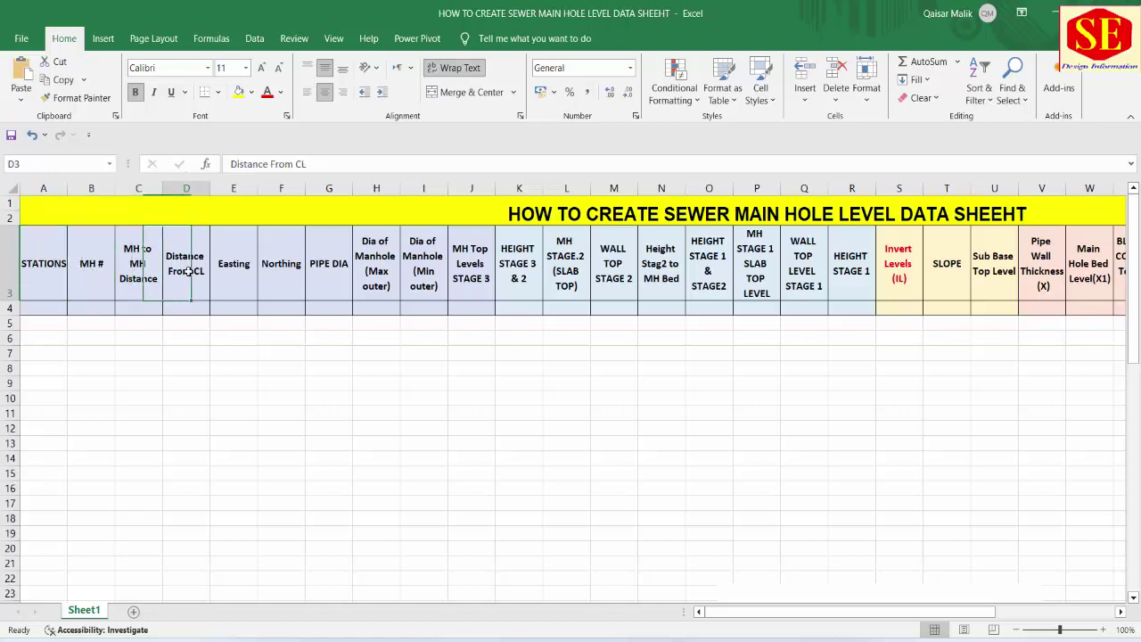
left_click(234, 274)
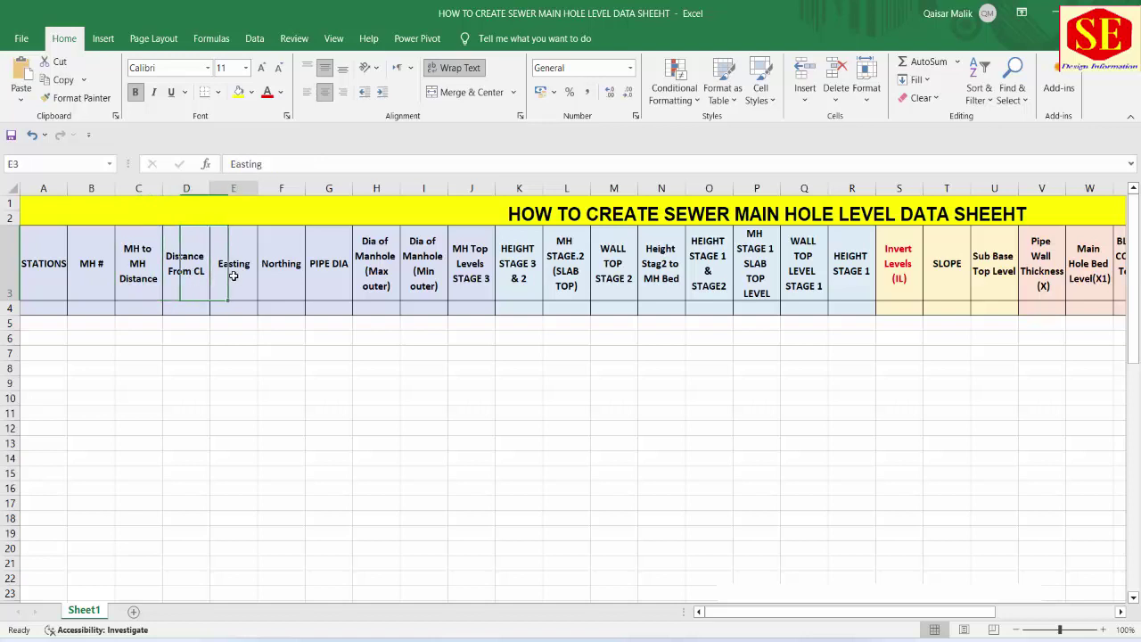
left_click(287, 273)
left_click(326, 272)
left_click(47, 263)
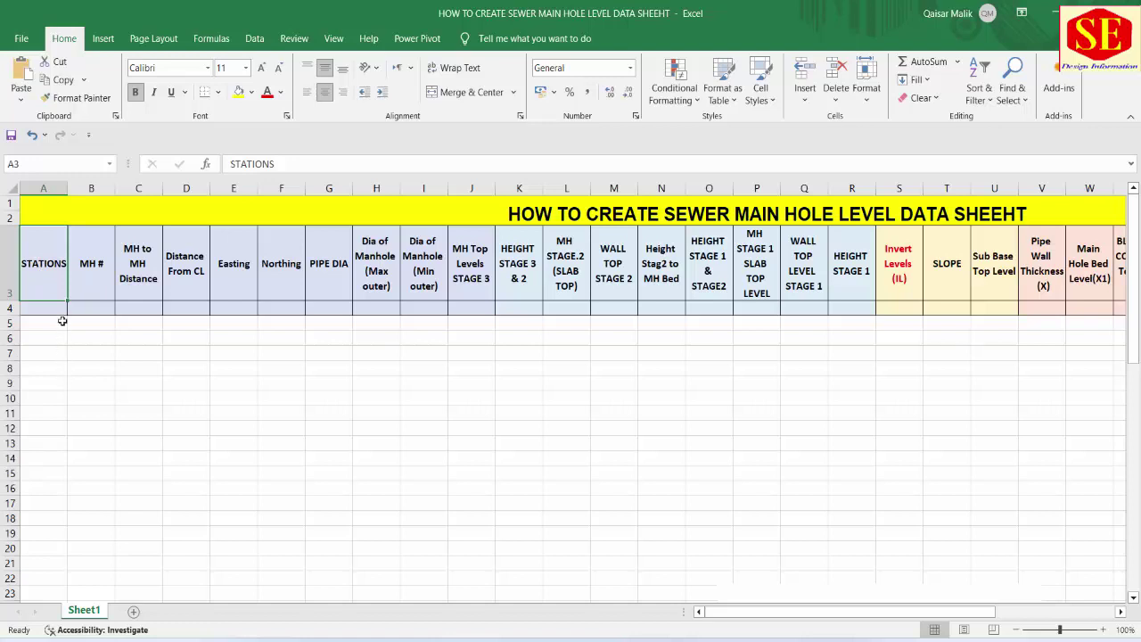
mouse_move(649, 634)
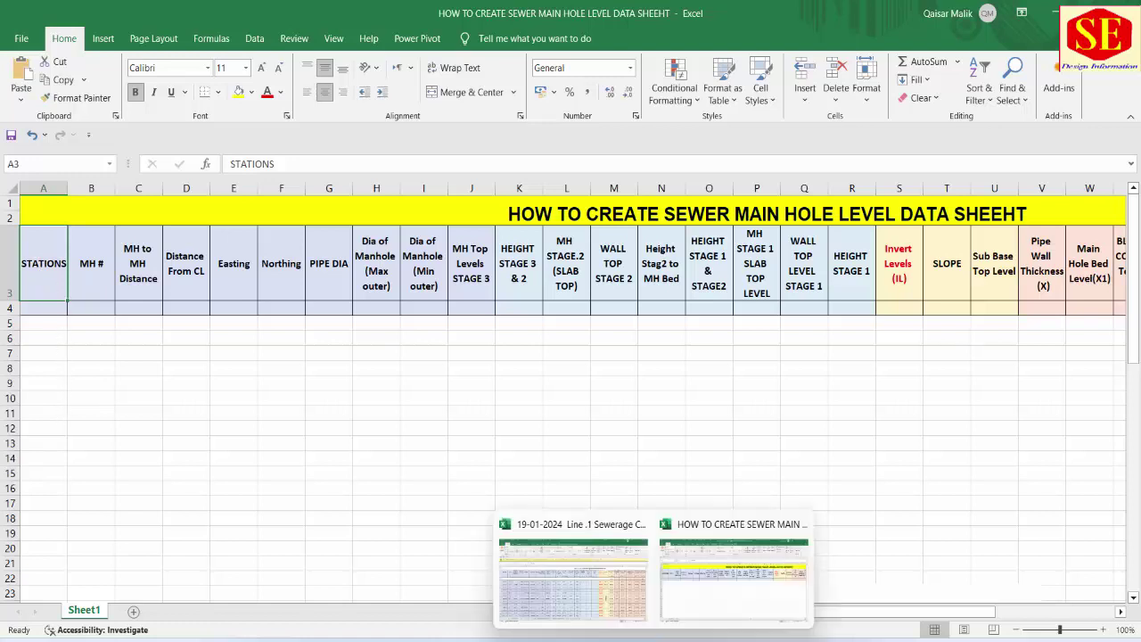
left_click(570, 579)
Zoom the Line-1 drawing in around manhole 01 so its FRL and IL levels are readable
scroll(257, 241, "up", 2)
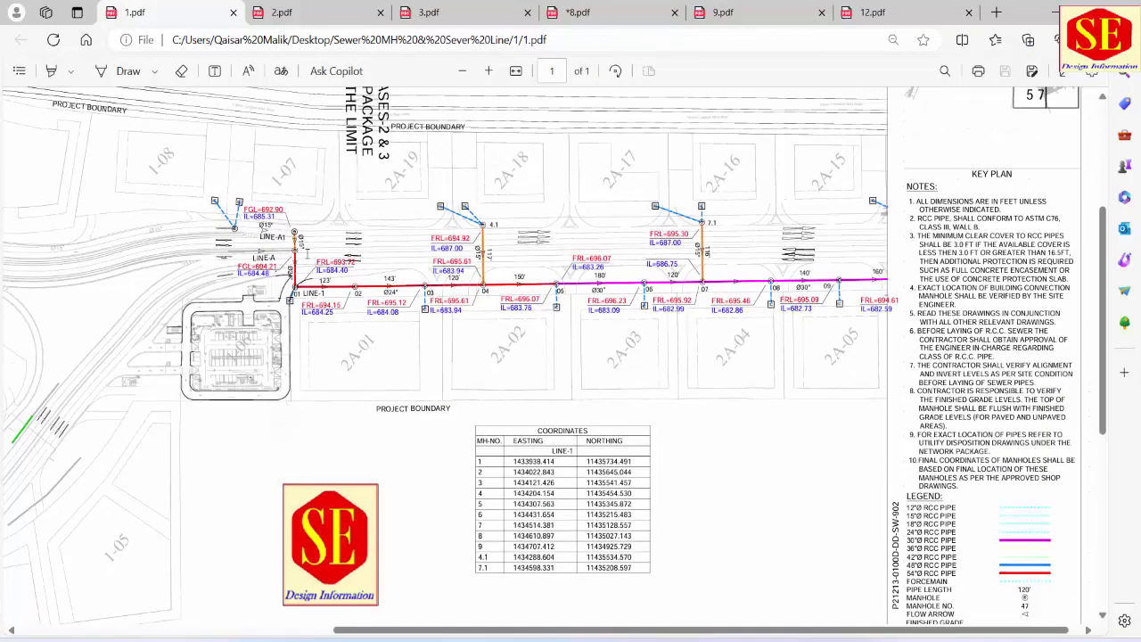
scroll(295, 306, "up", 2, "ctrl")
scroll(295, 305, "up", 2, "ctrl")
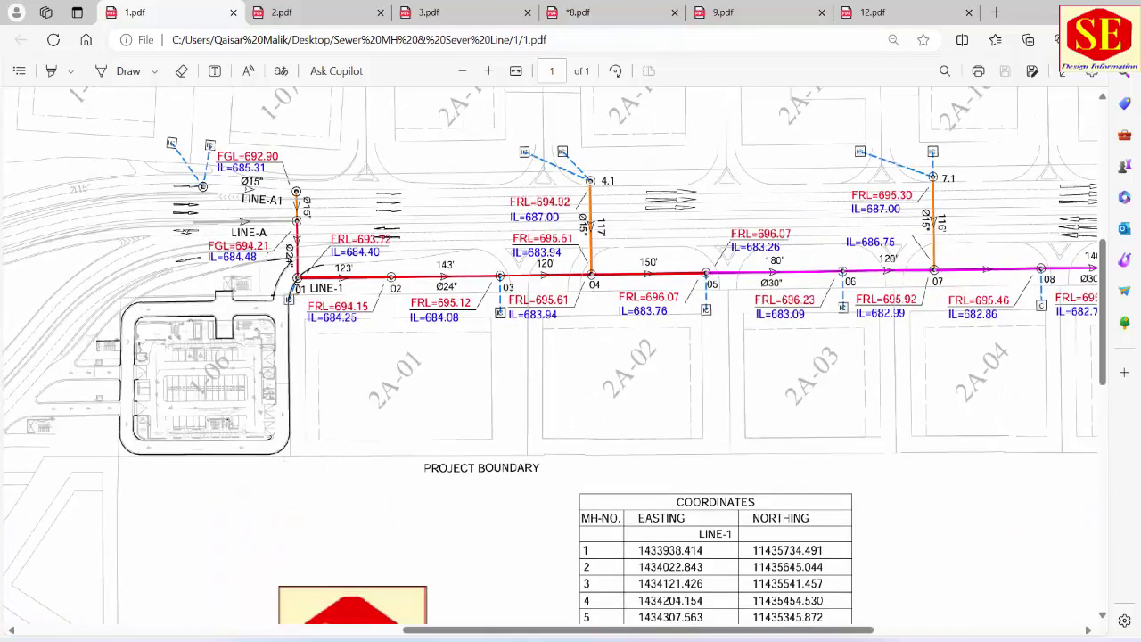
double_click(300, 288)
left_click(406, 296)
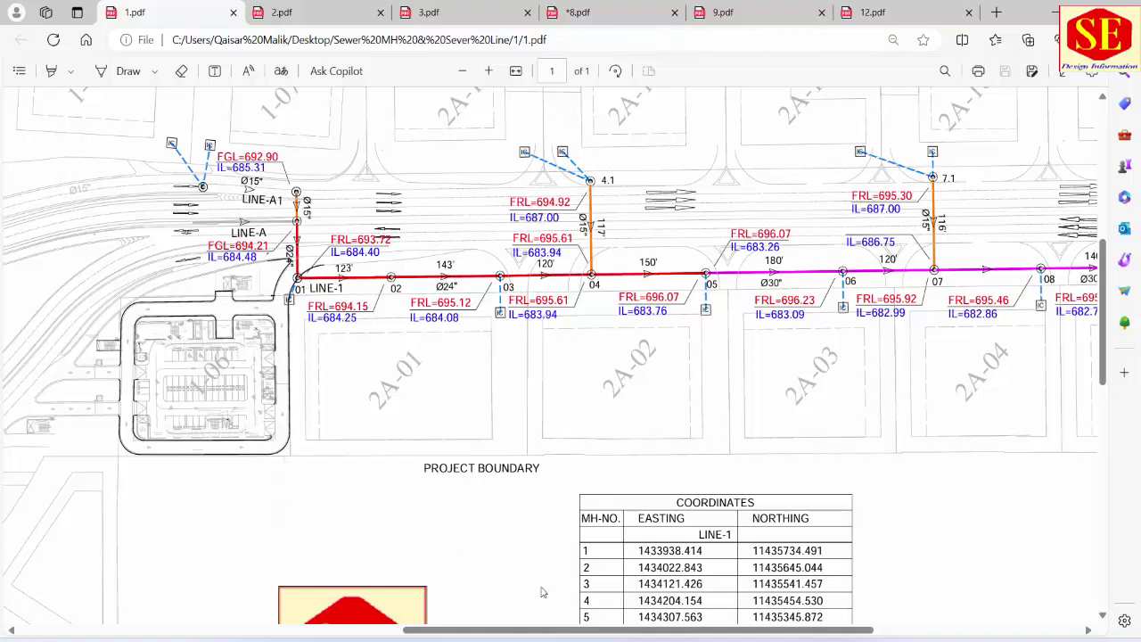
Enter station 0, MH # 1 and distance 0 in A5:C5, then return to the drawing
left_click(731, 624)
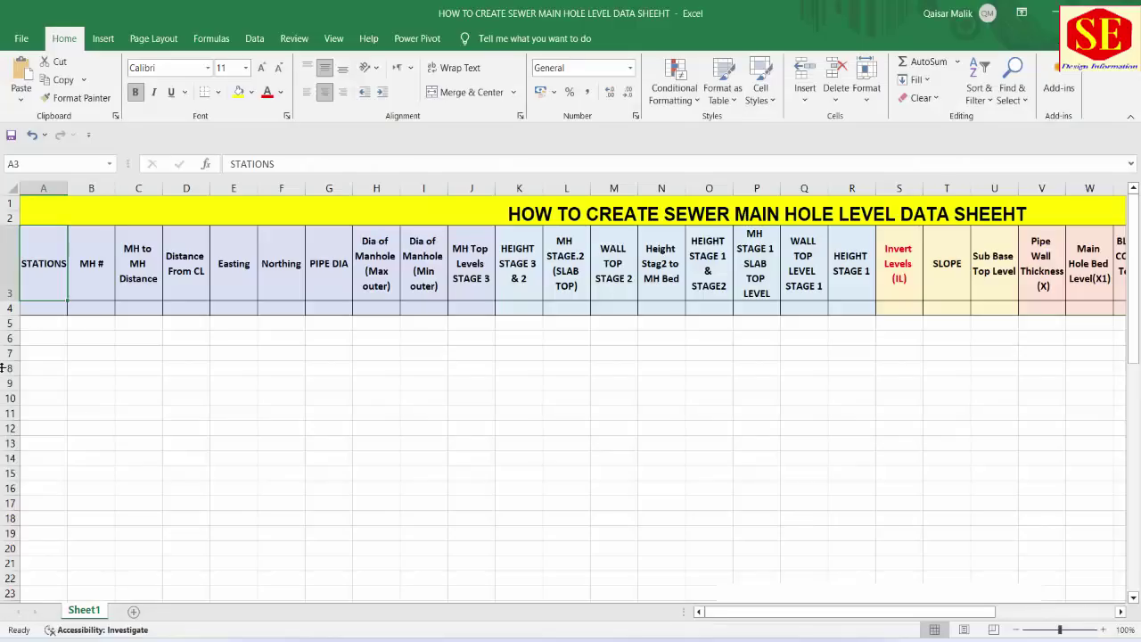
left_click(47, 328)
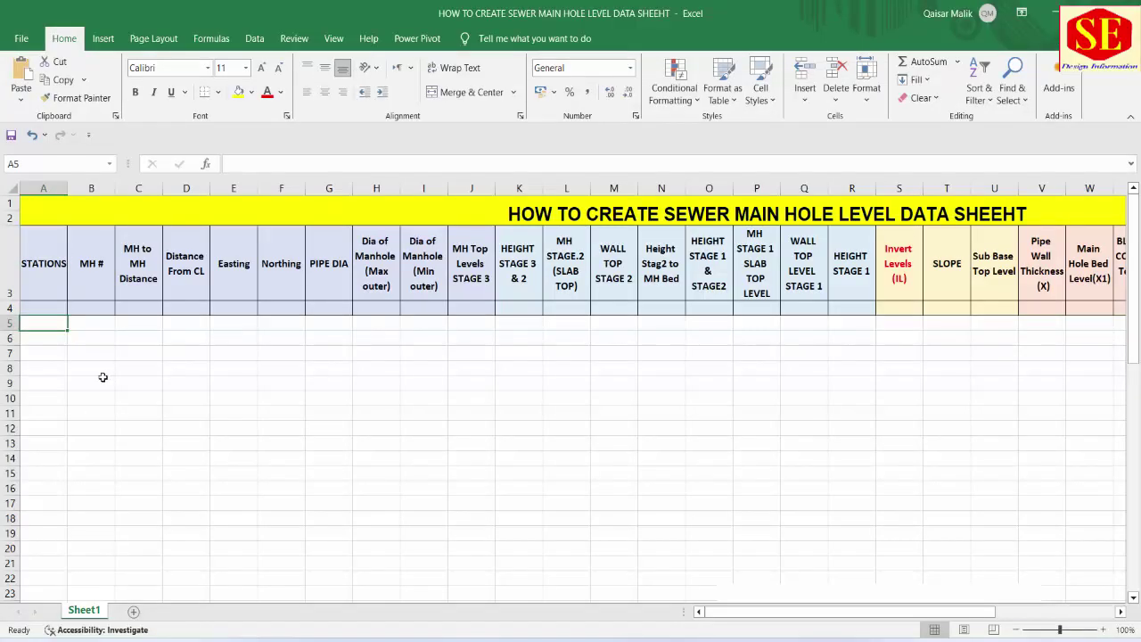
type("0")
key("Return")
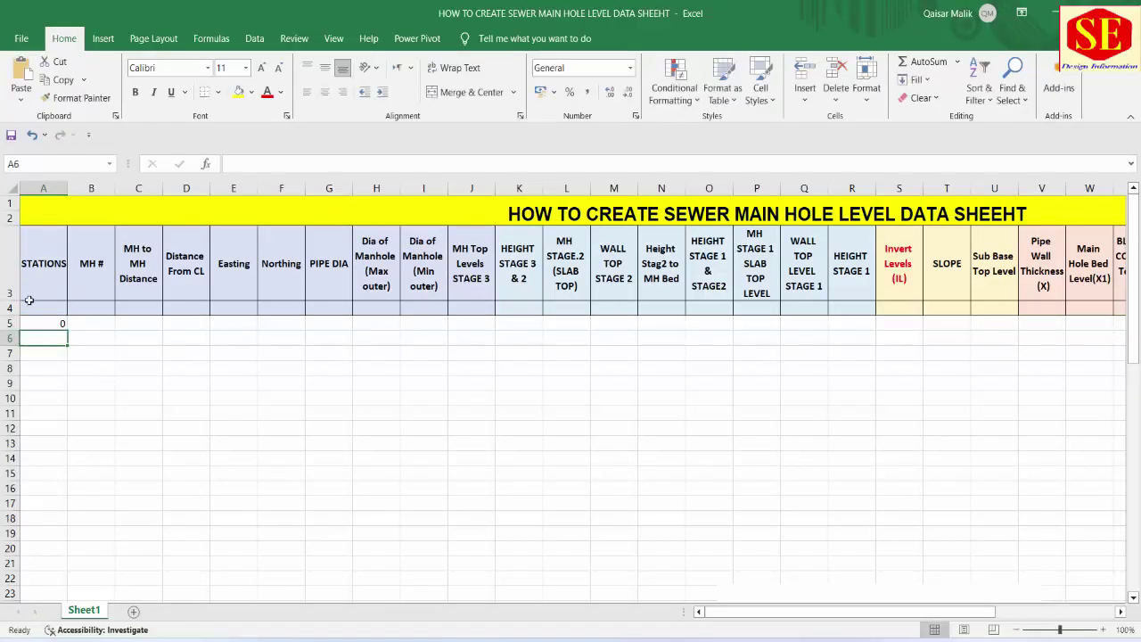
left_click(93, 322)
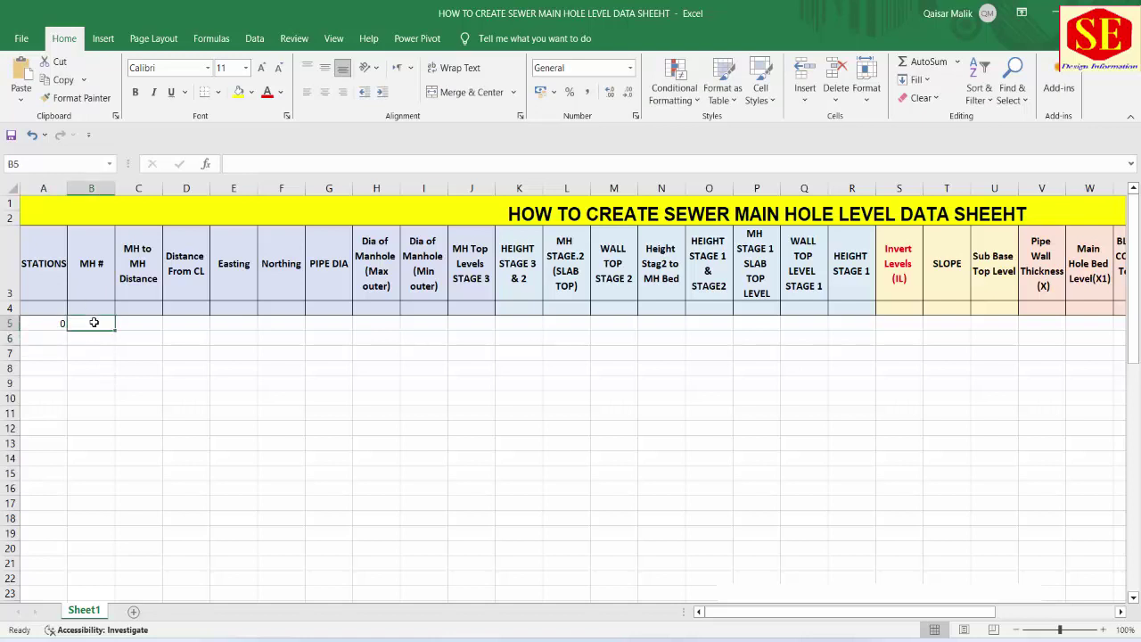
type("1")
key("Return")
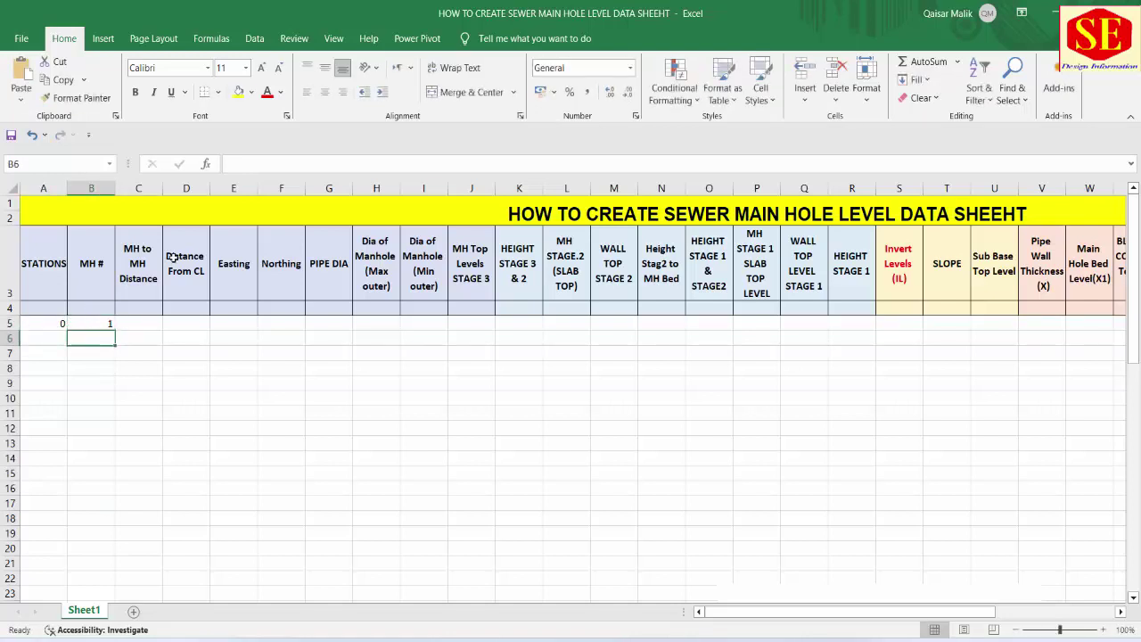
left_click(136, 326)
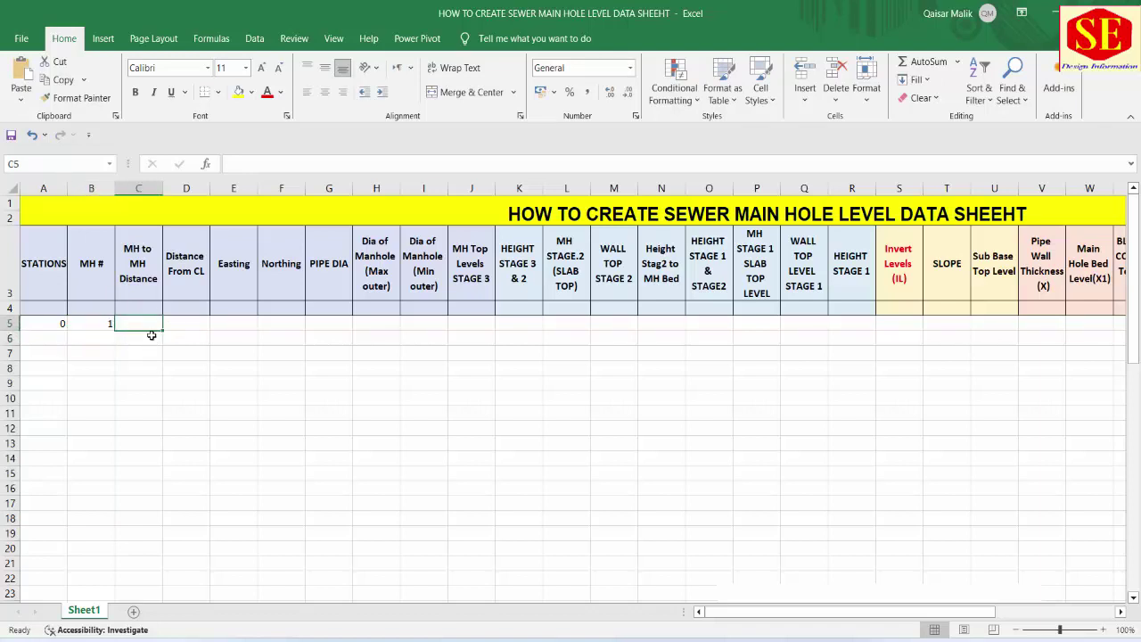
type("0")
key("Return")
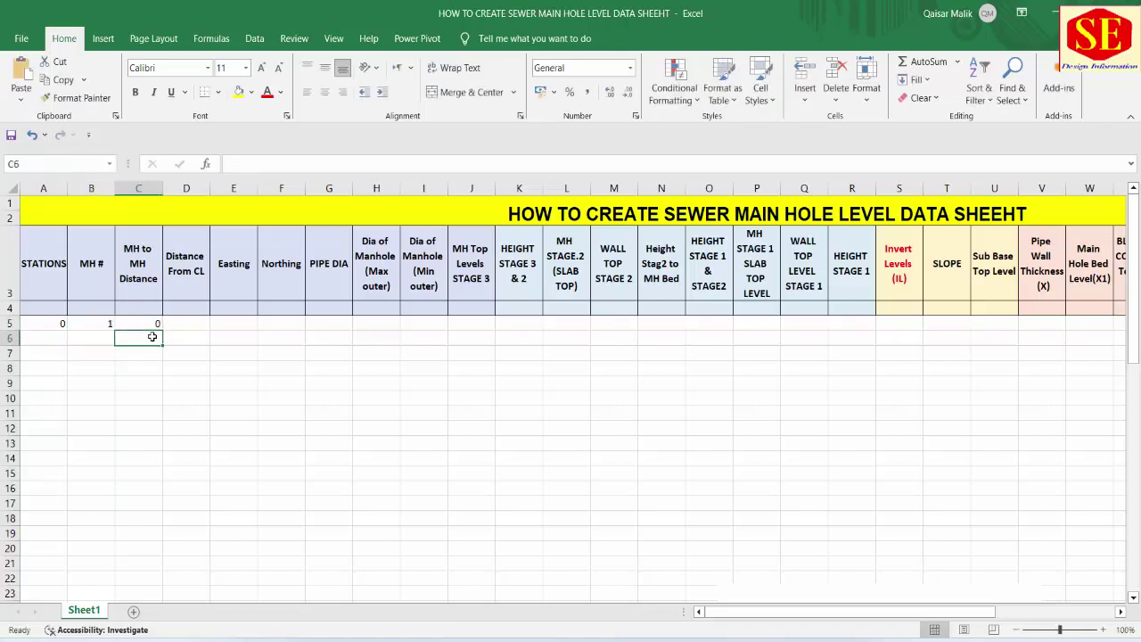
left_click(61, 342)
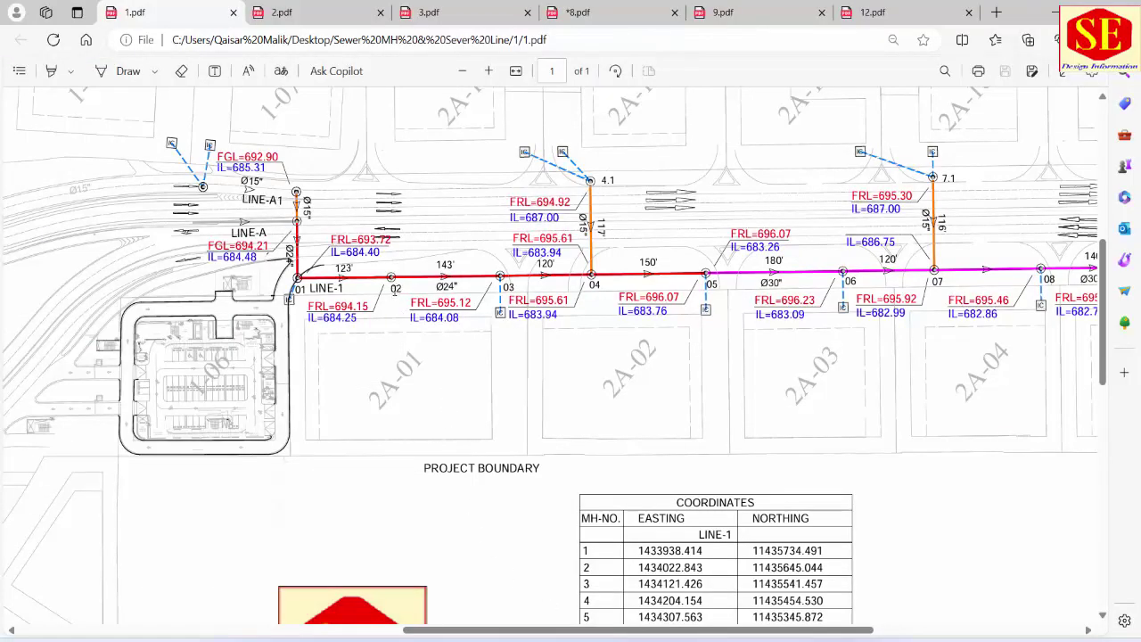
Read the 123' pipe length and invert level at manhole 01 on the drawing
left_click_drag(336, 268, 352, 272)
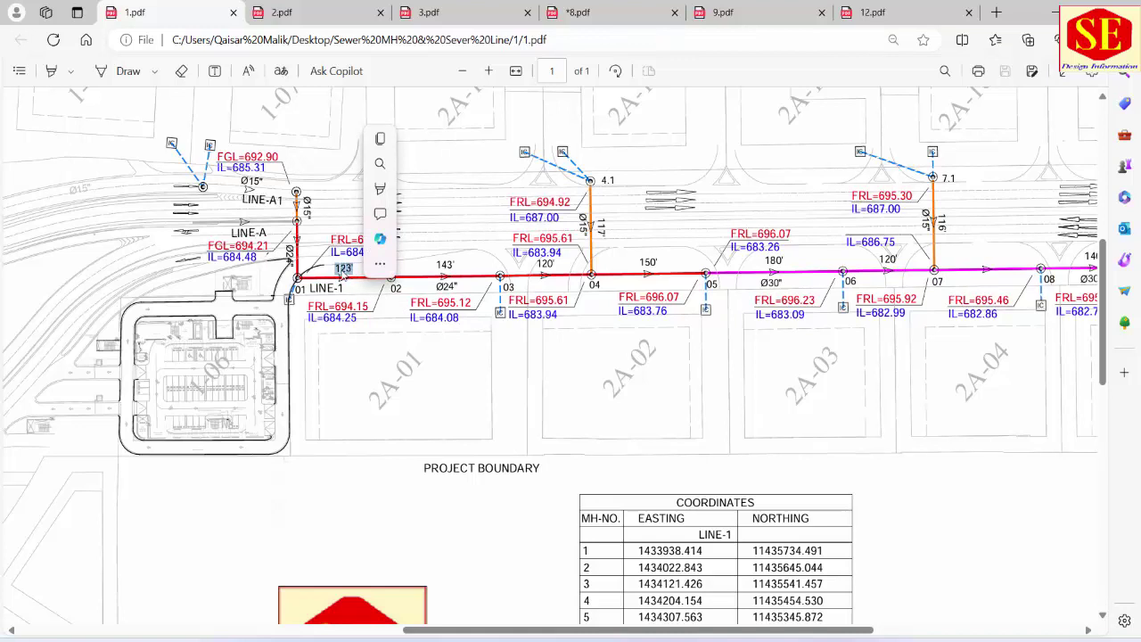
left_click_drag(334, 317, 344, 317)
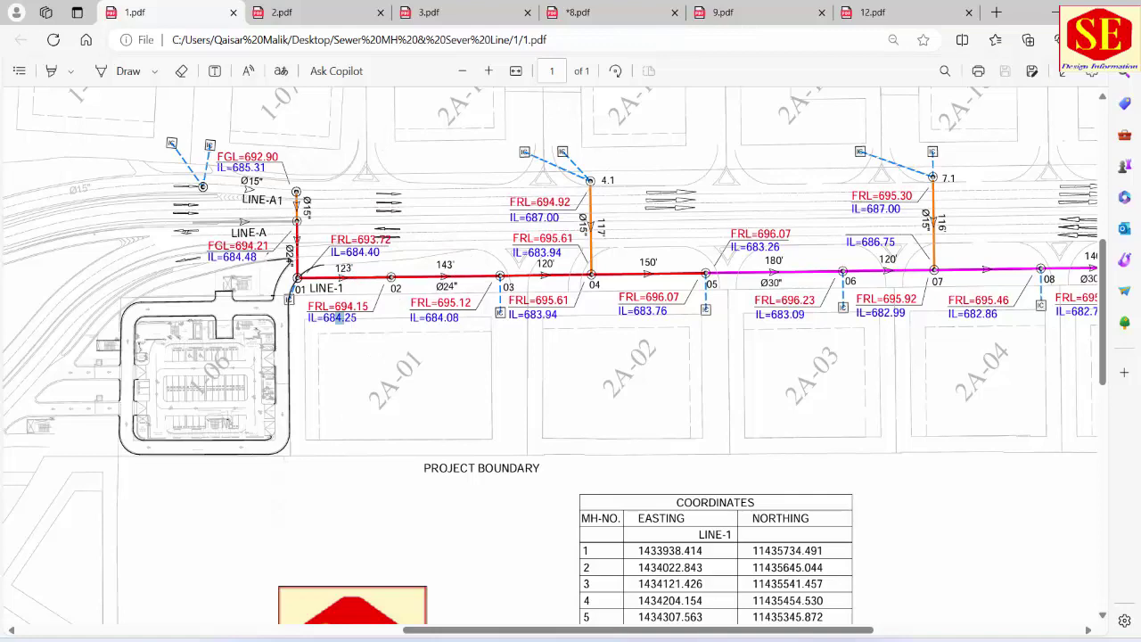
key("super+3")
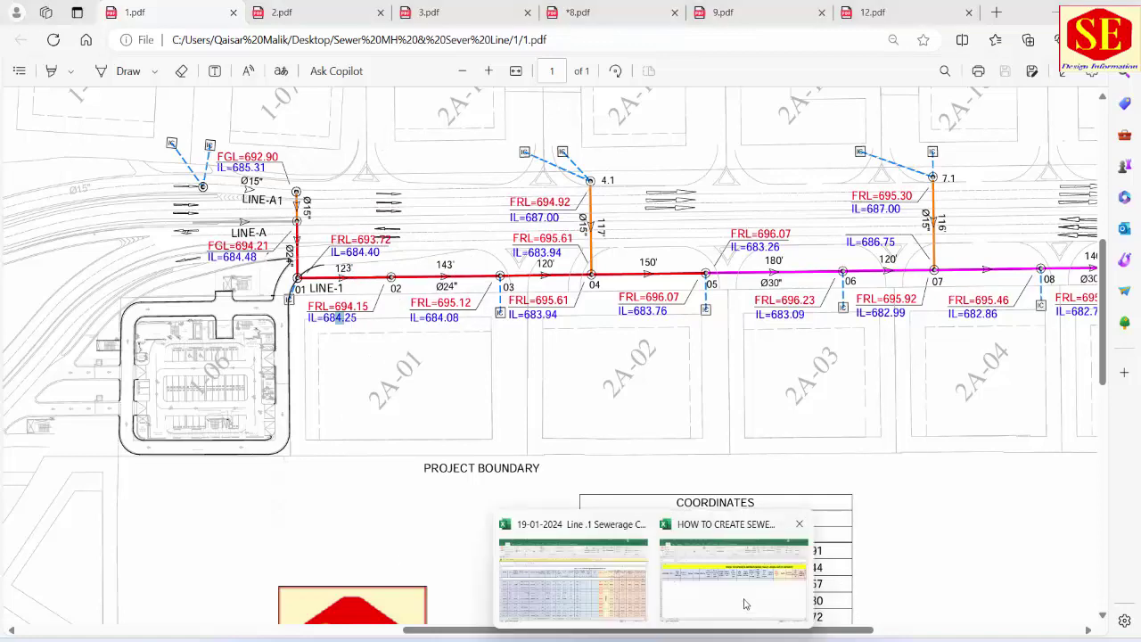
left_click(799, 573)
Enter MH 2 with distance 123, and the station formula =A5+C6 in A6
left_click(91, 339)
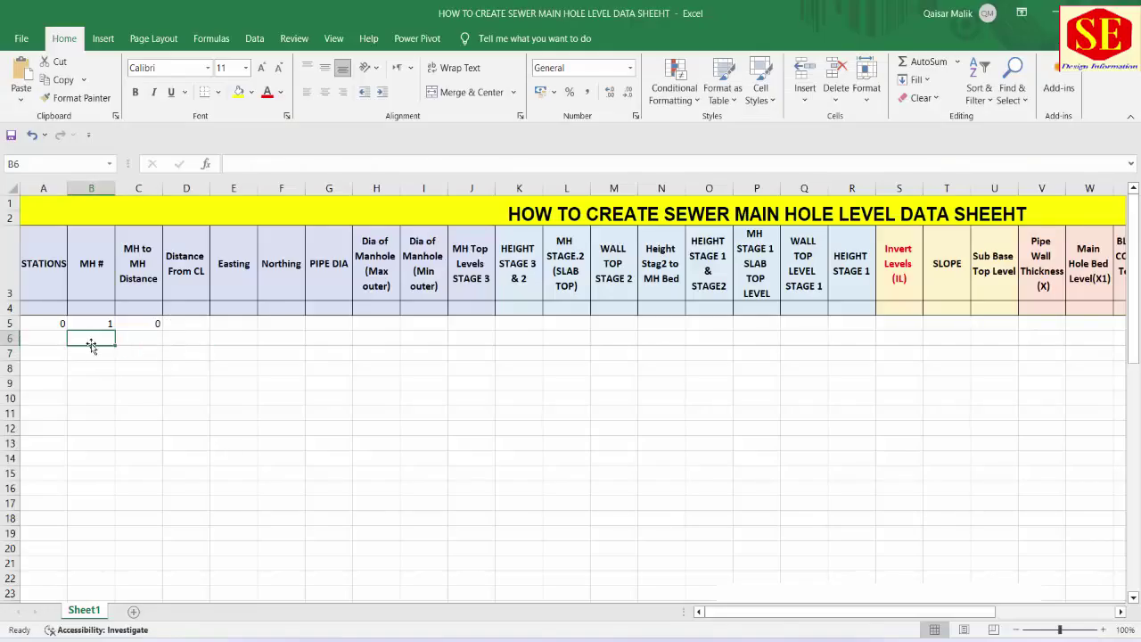
type("2")
key("ctrl+Return")
left_click(137, 338)
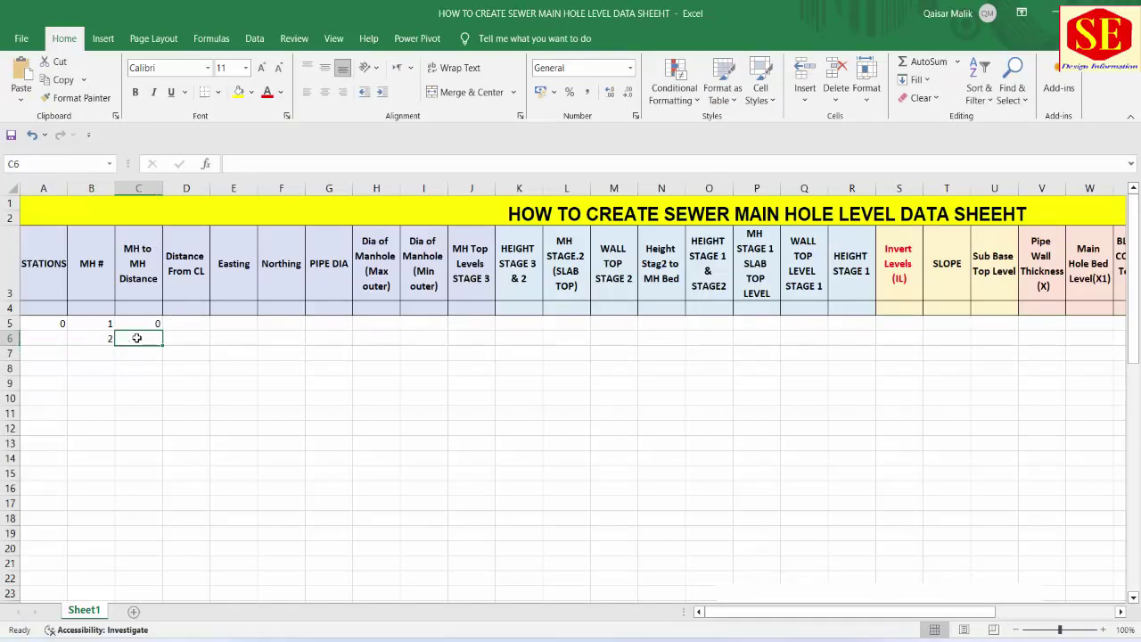
type("123")
key("Return")
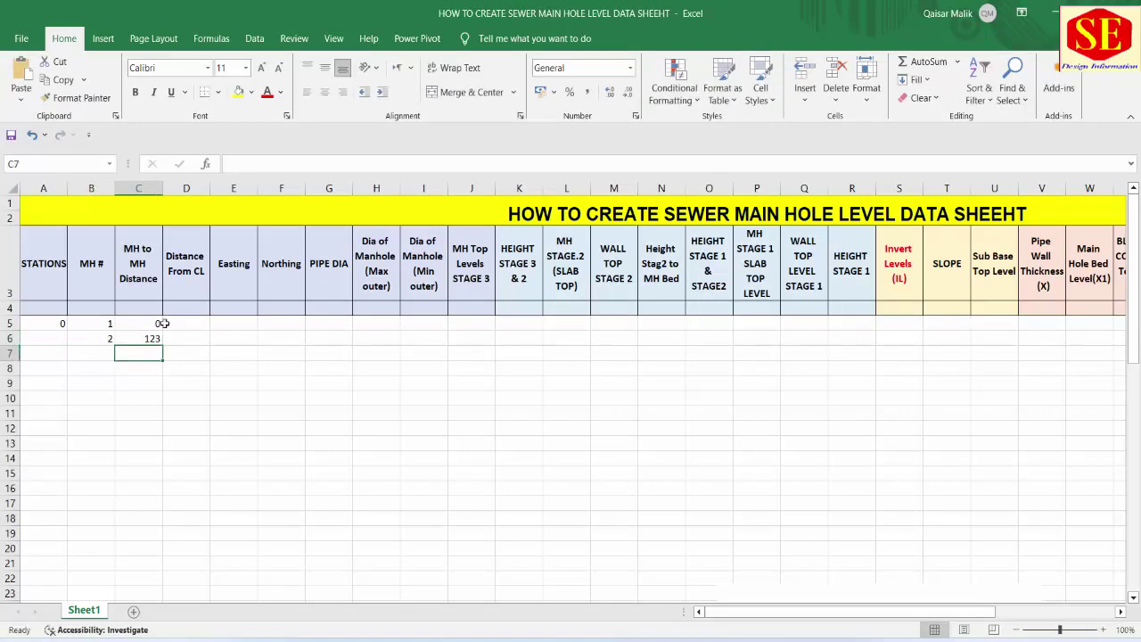
left_click(52, 339)
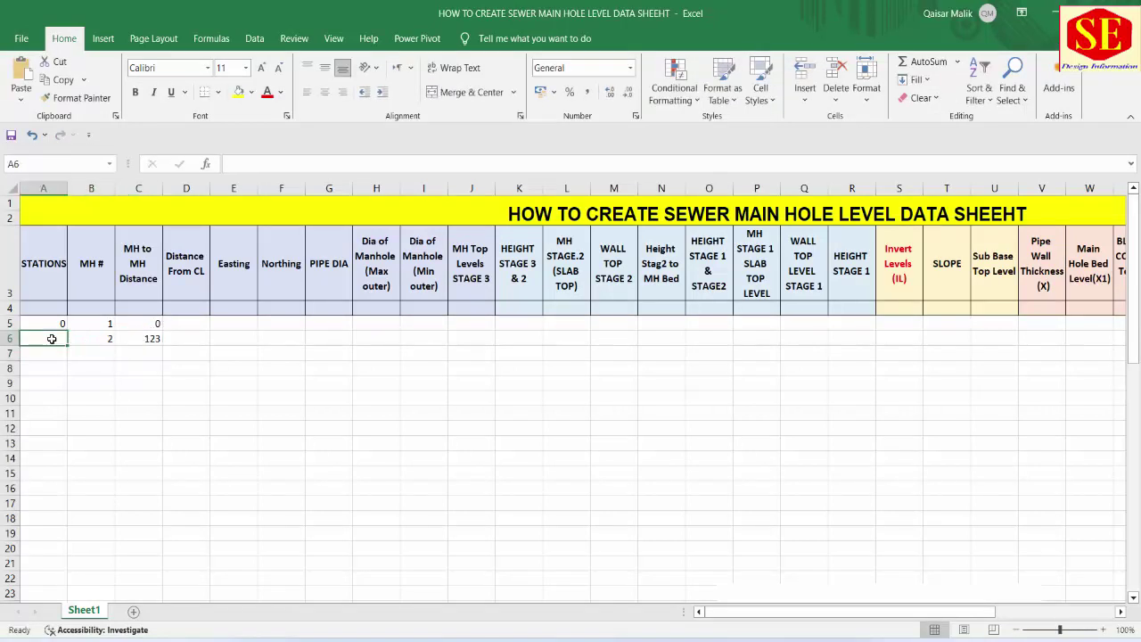
type("=")
left_click(57, 324)
type("+")
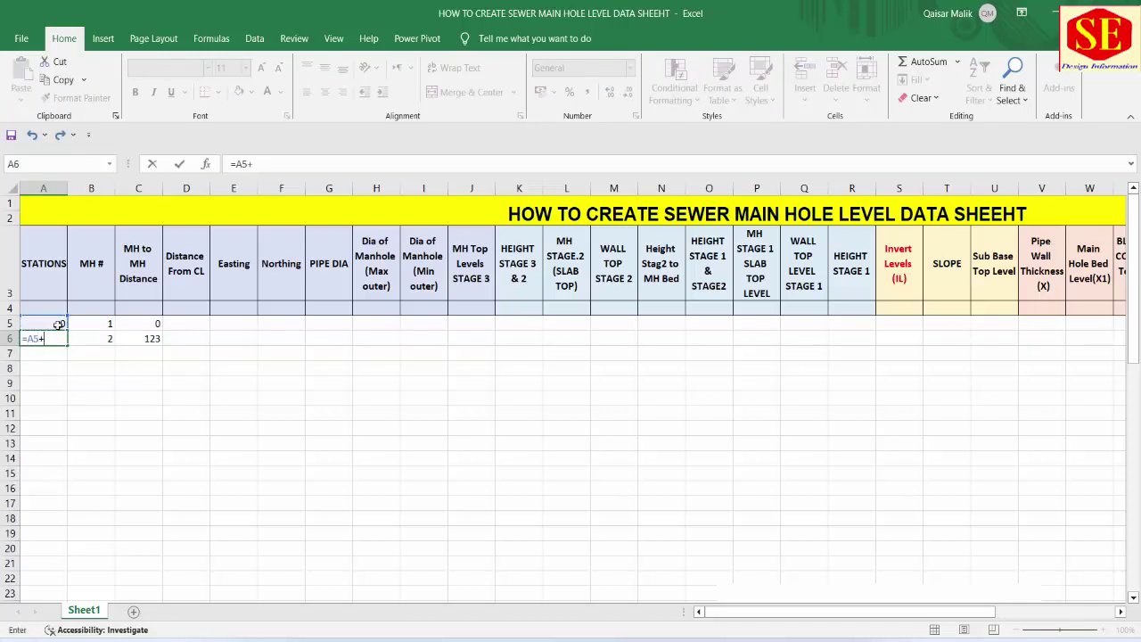
left_click(157, 337)
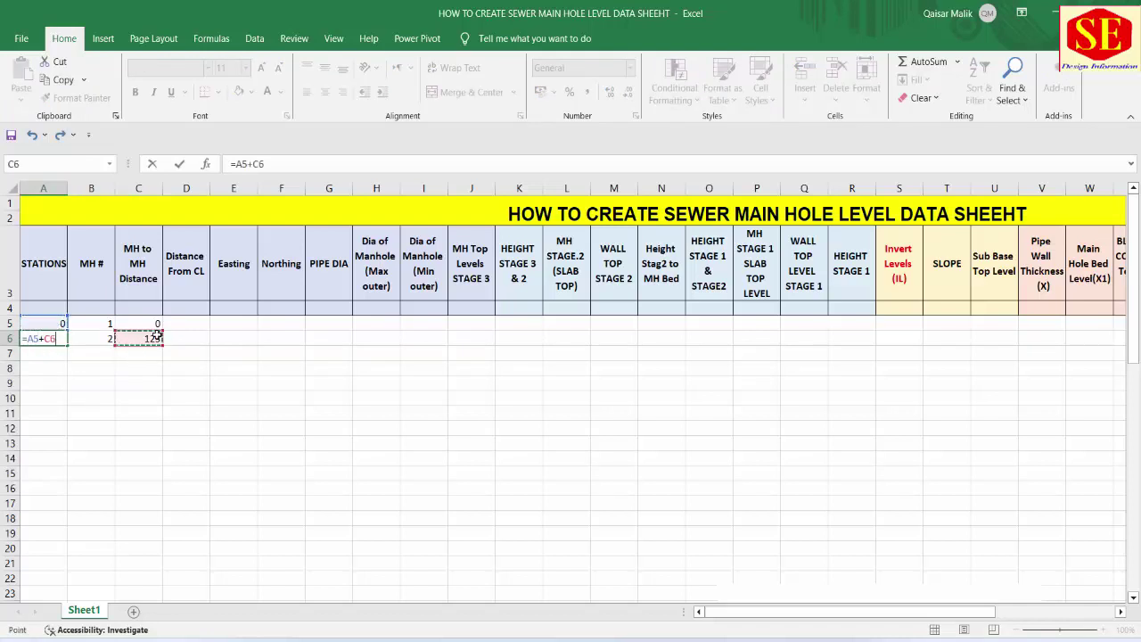
key("Return")
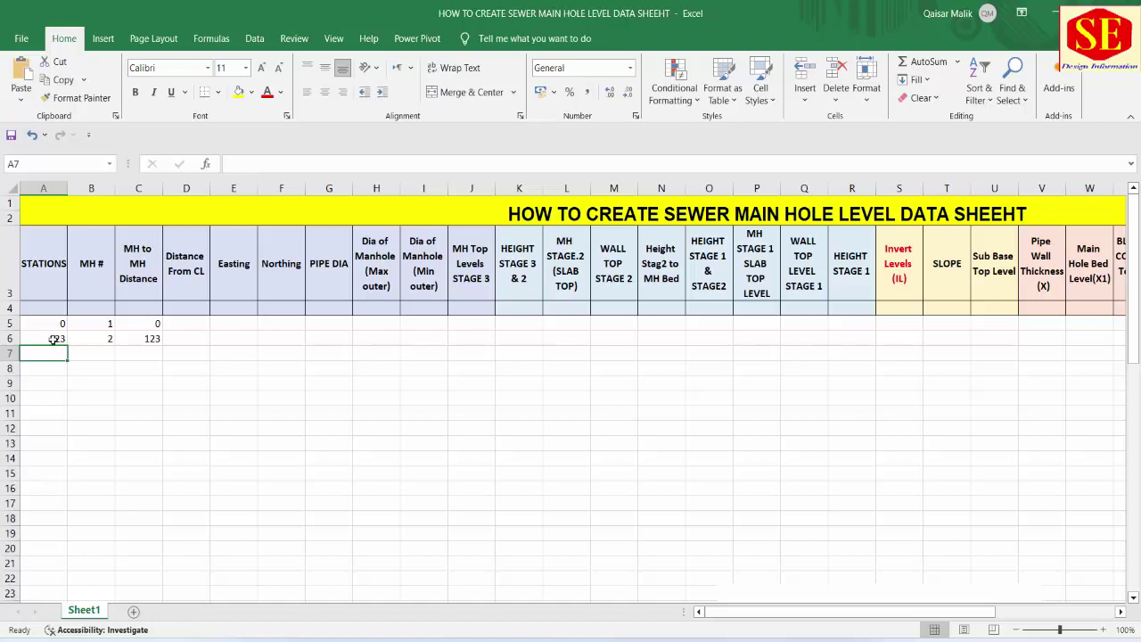
left_click(57, 338)
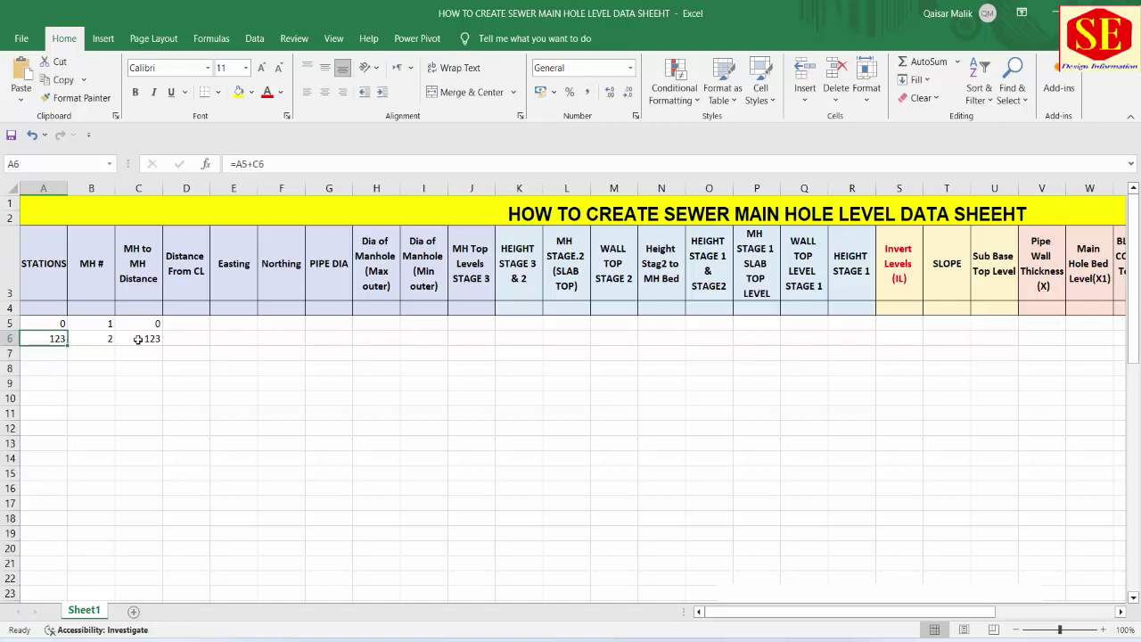
Enter manhole number 3 and its distance 143 read from the drawing
left_click(99, 352)
type("3")
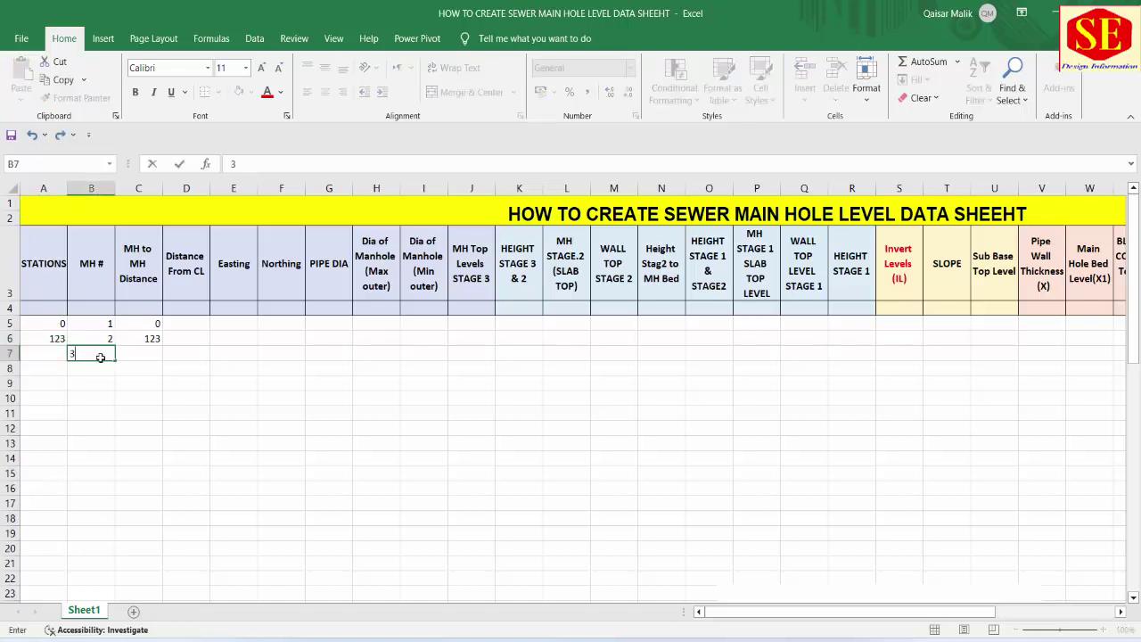
key("Return")
key("alt+Tab")
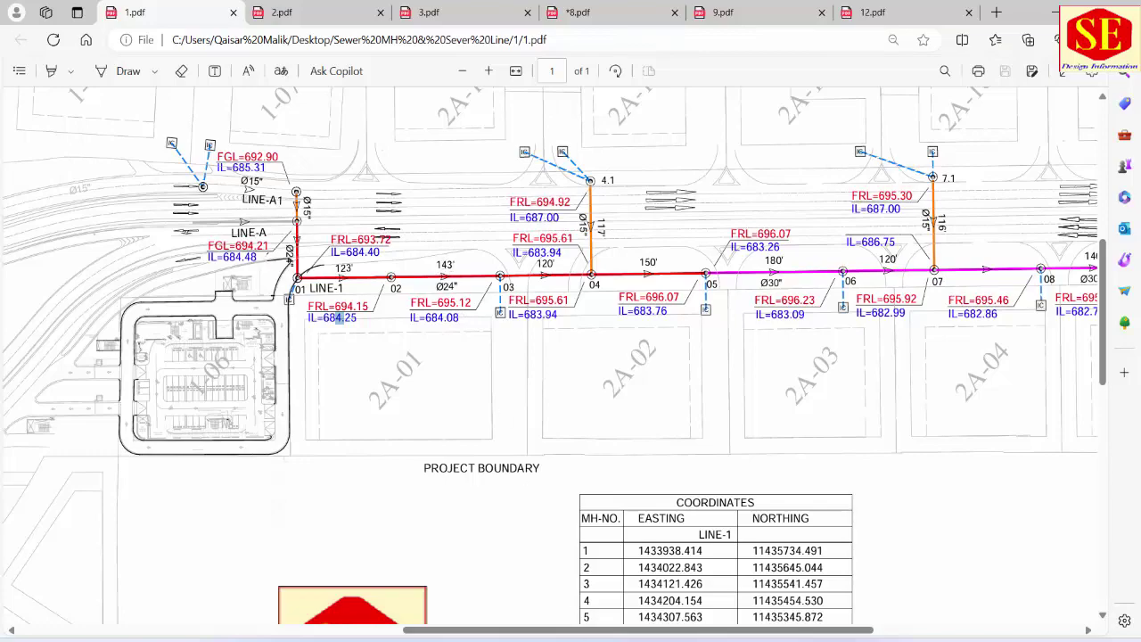
key("alt+Tab")
left_click(141, 352)
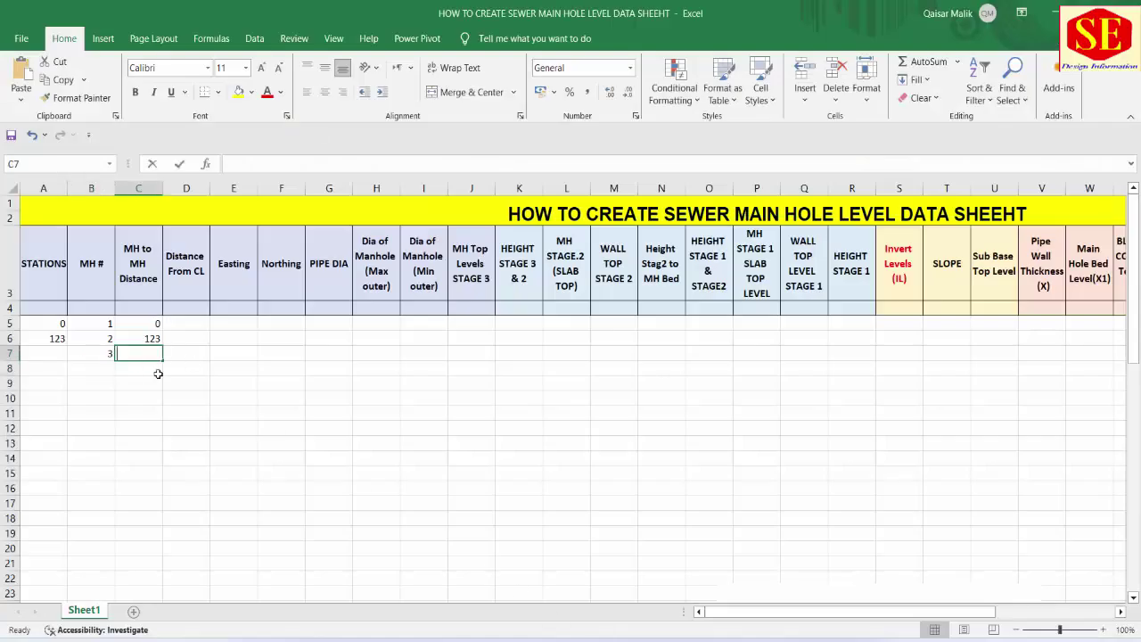
type("143")
key("Return")
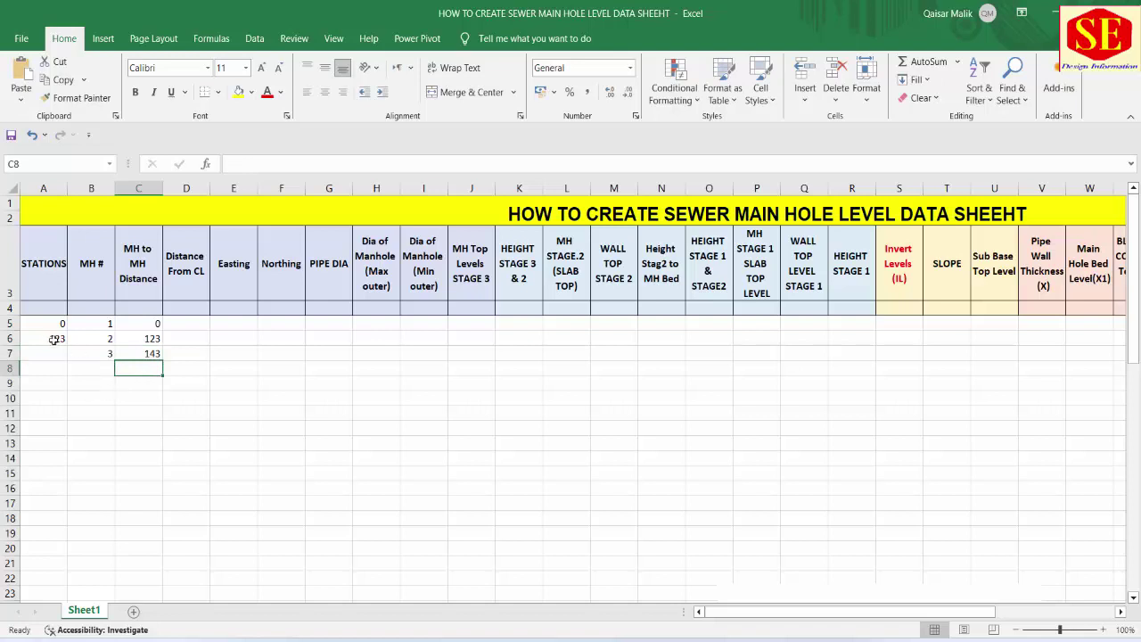
Put the station formula in A7 so manhole 3's station reads 266
left_click(59, 339)
left_click_drag(65, 344, 62, 358)
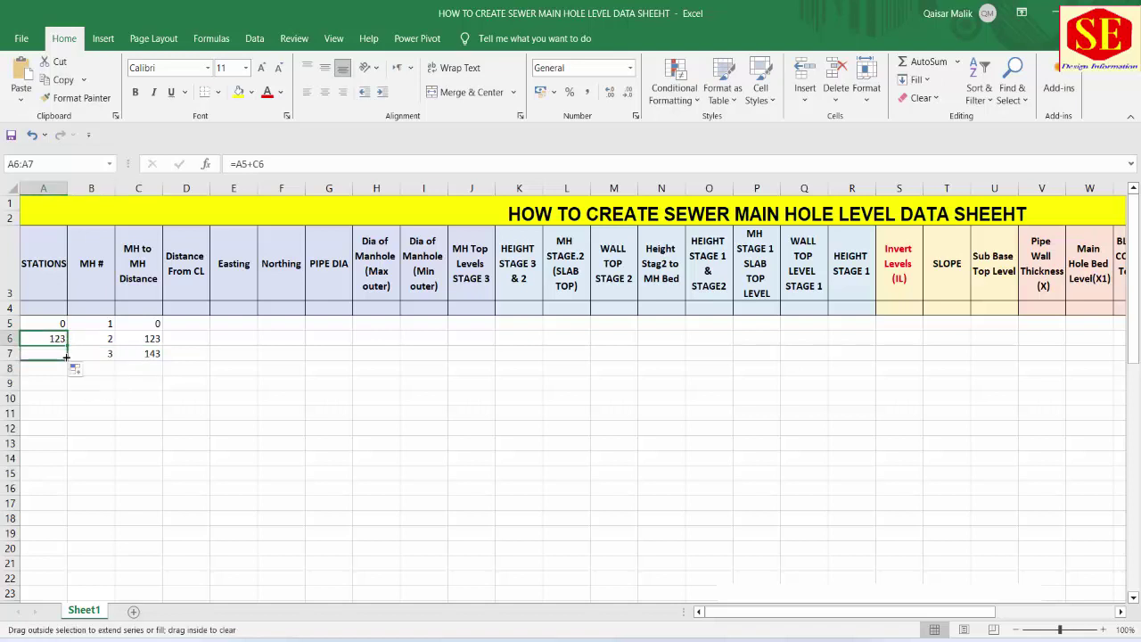
key("F2")
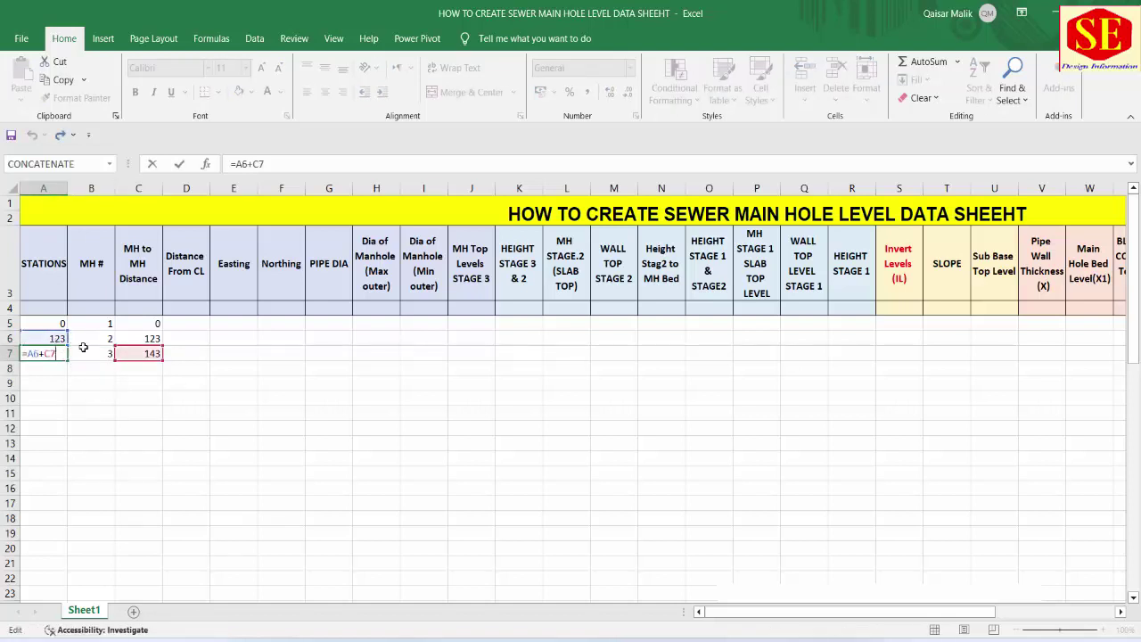
key("Escape")
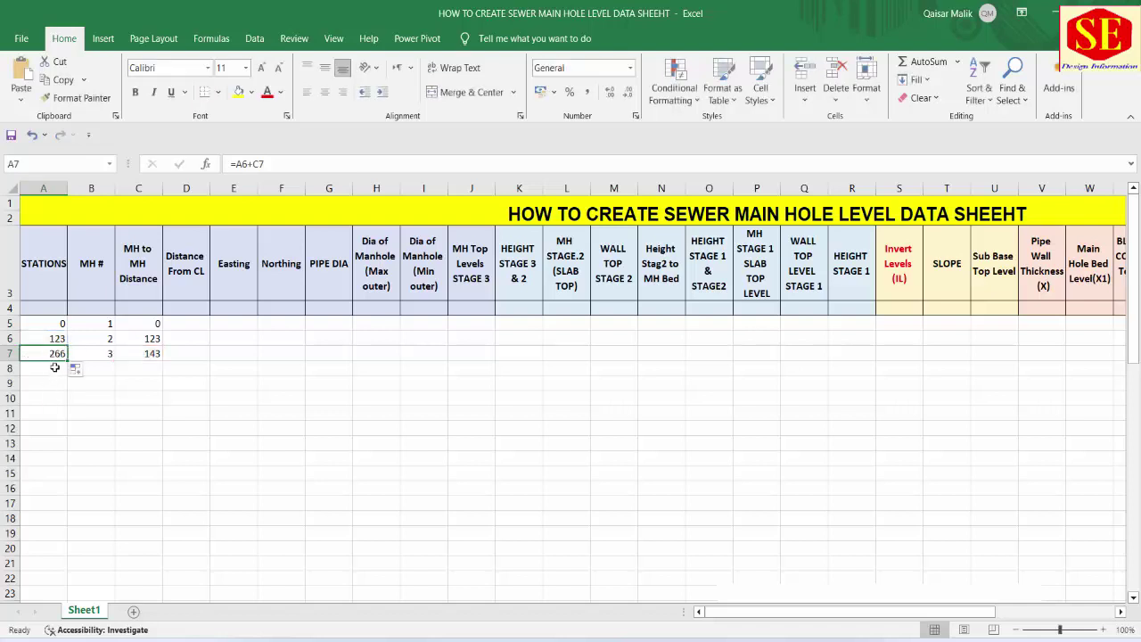
type("=")
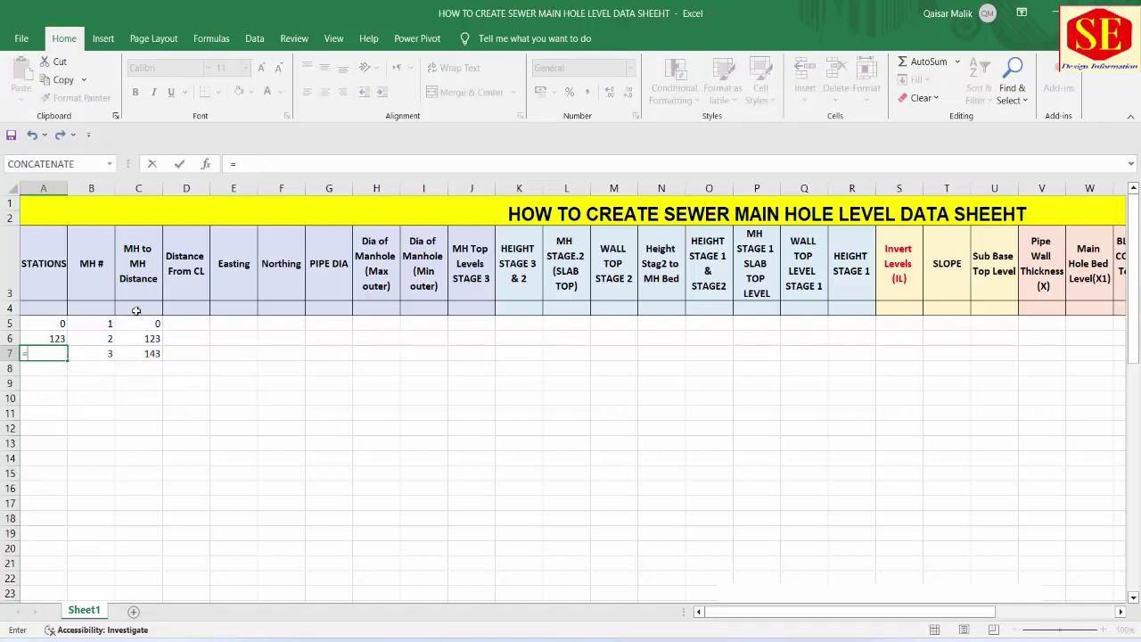
left_click(55, 339)
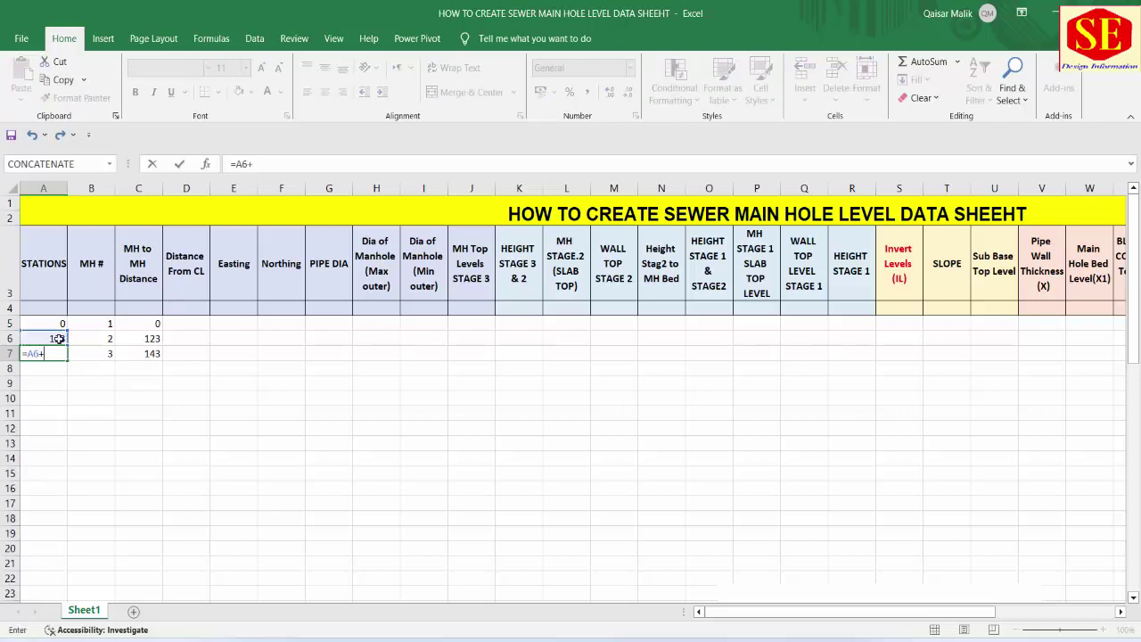
left_click(145, 352)
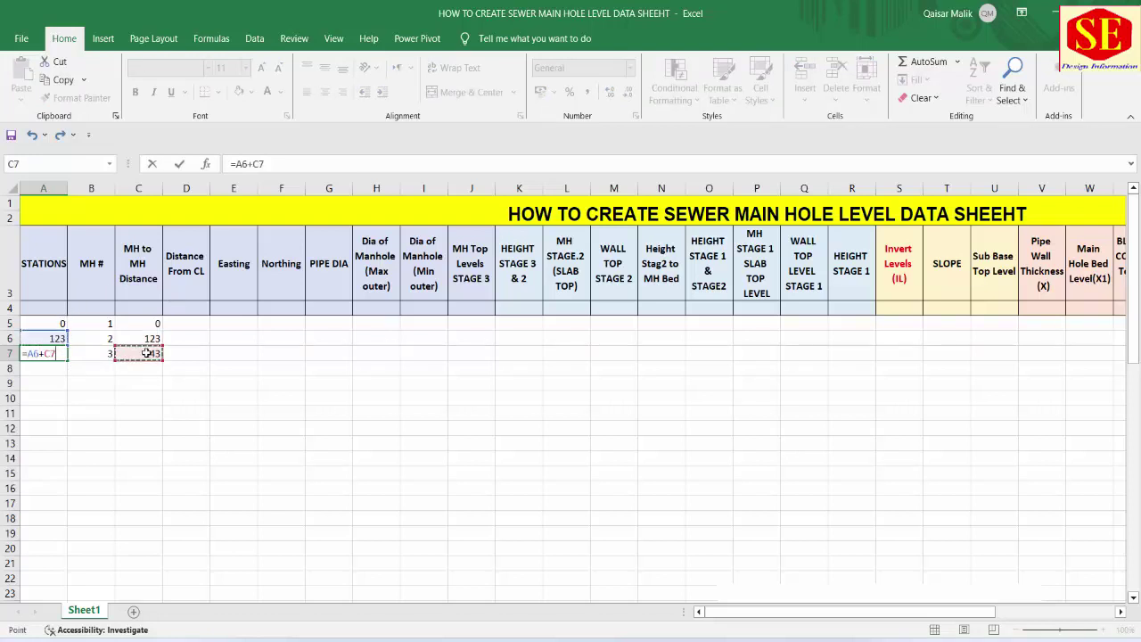
key("Return")
left_click(50, 353)
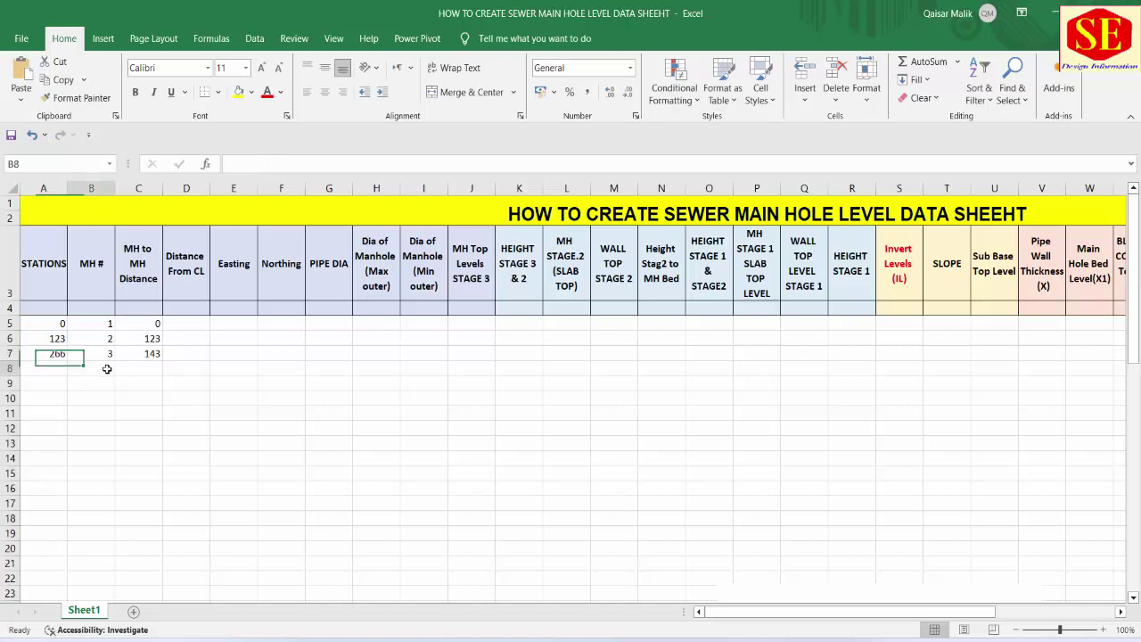
Enter MH 4 with distance 120 and extend the station formula to A8
left_click(105, 367)
type("4")
key("Return")
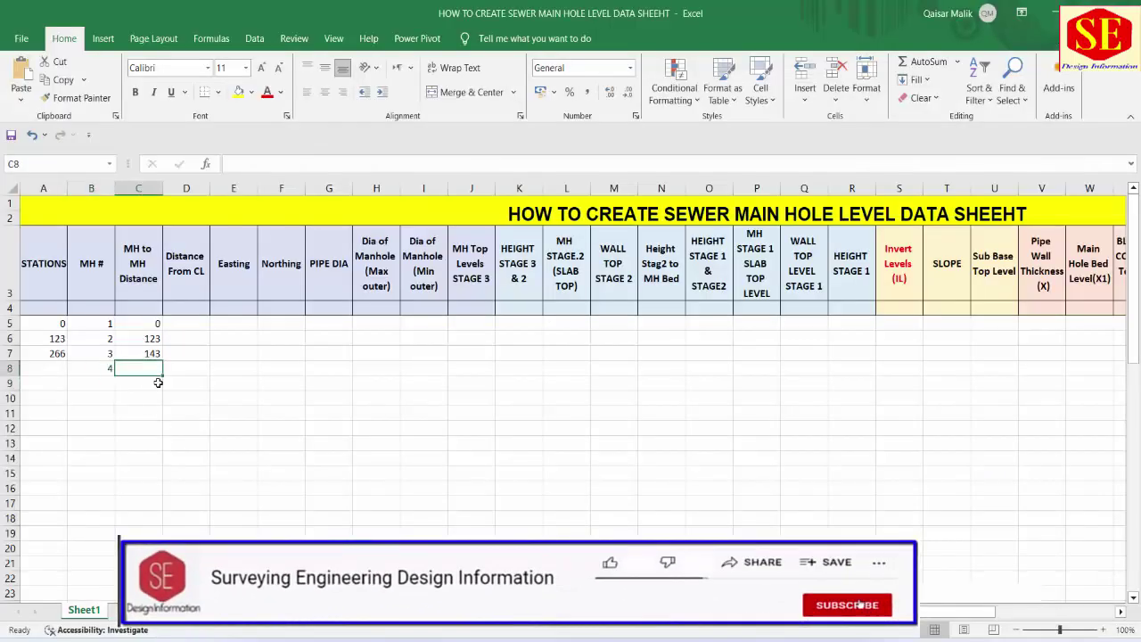
type("120")
key("Return")
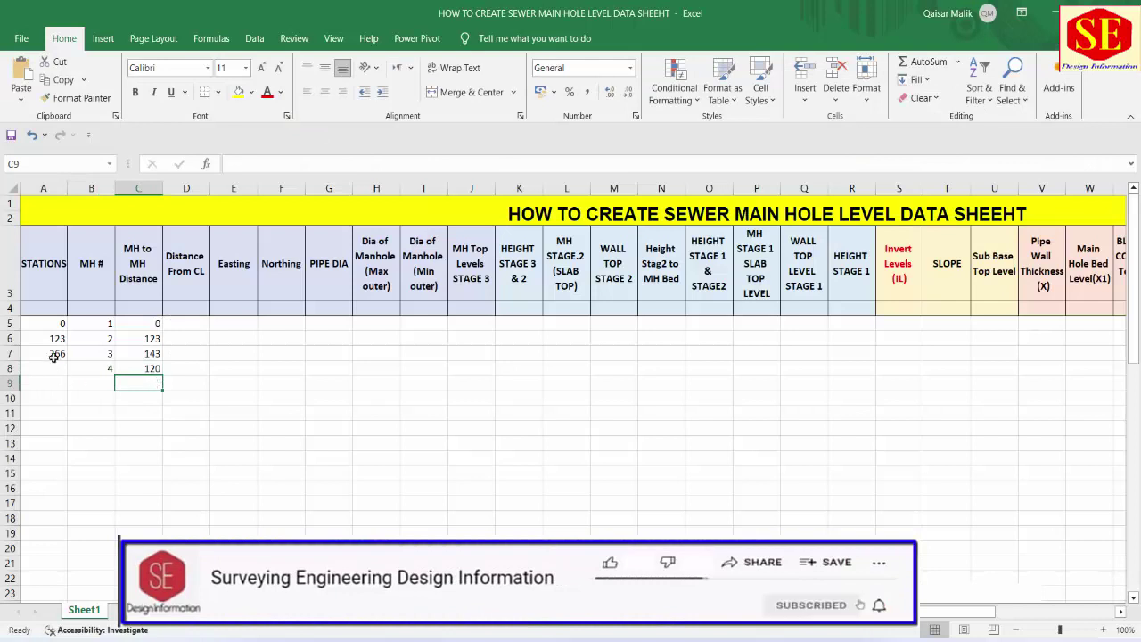
left_click(53, 356)
left_click_drag(65, 362, 67, 375)
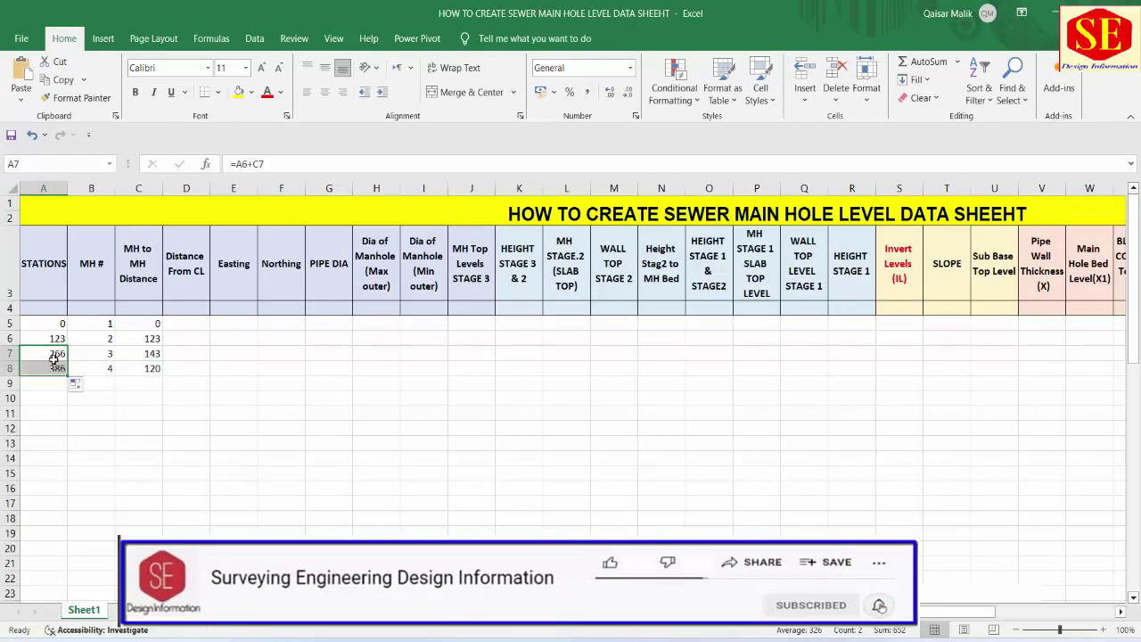
left_click(48, 370)
Enter MH 5 with distance 150 and extend the station formula to A9
left_click(109, 382)
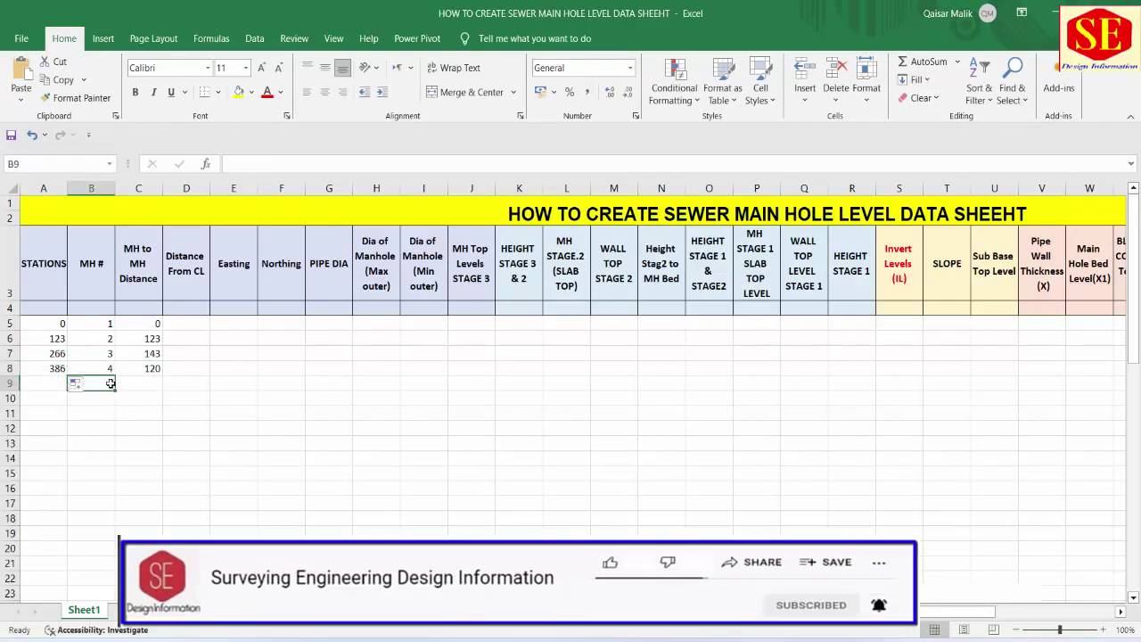
type("5")
key("Return")
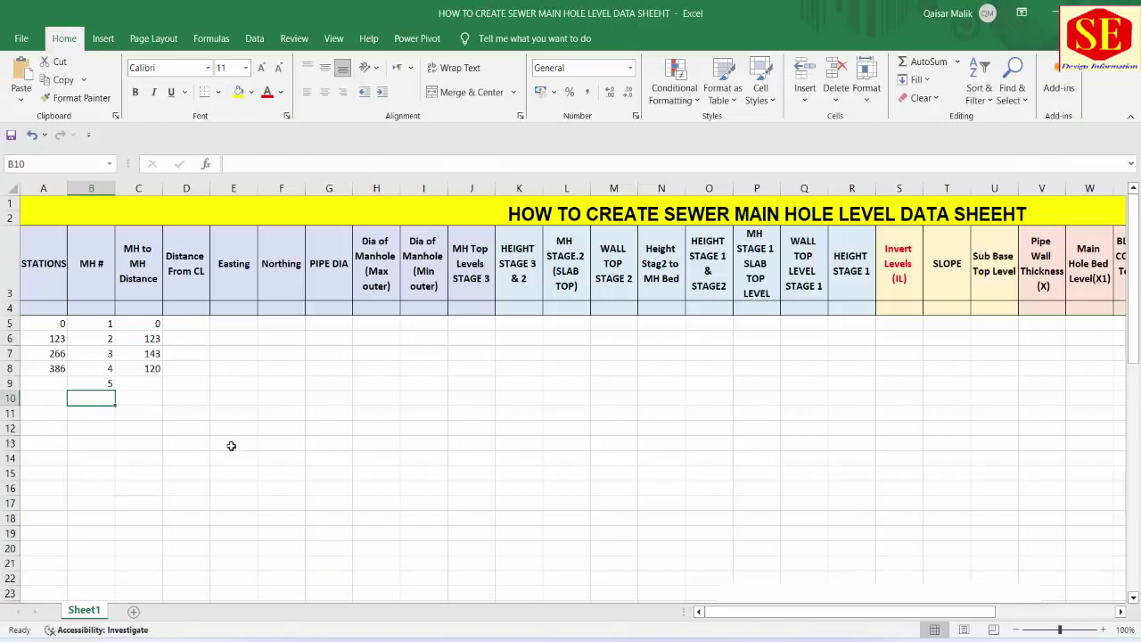
key("Up")
key("Right")
type("150")
key("Return")
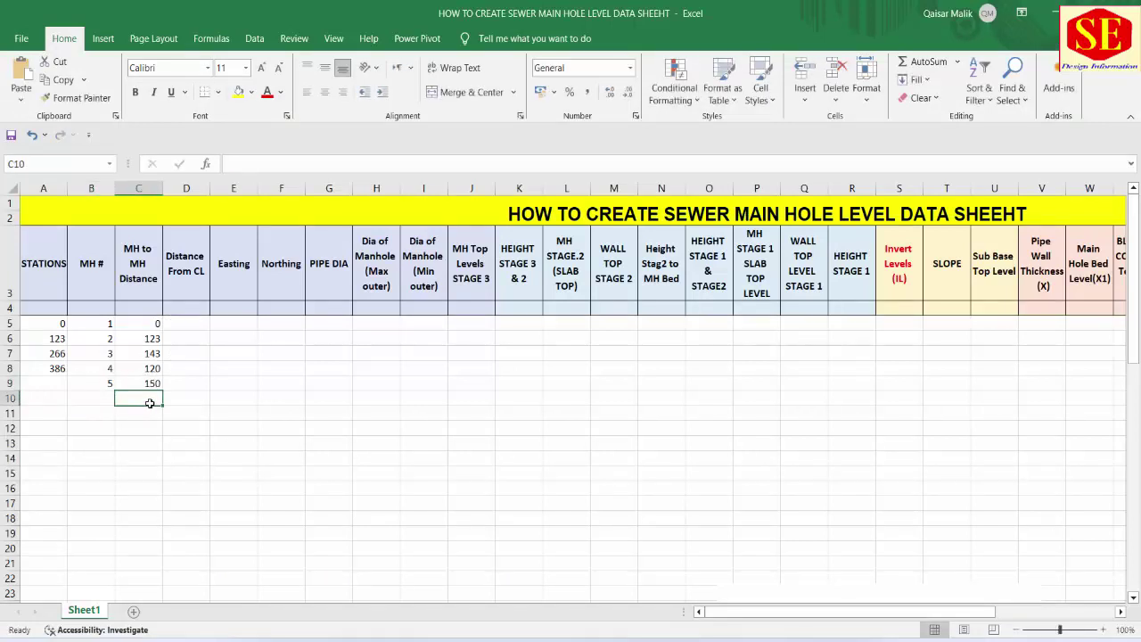
left_click(65, 372)
left_click_drag(69, 377, 69, 392)
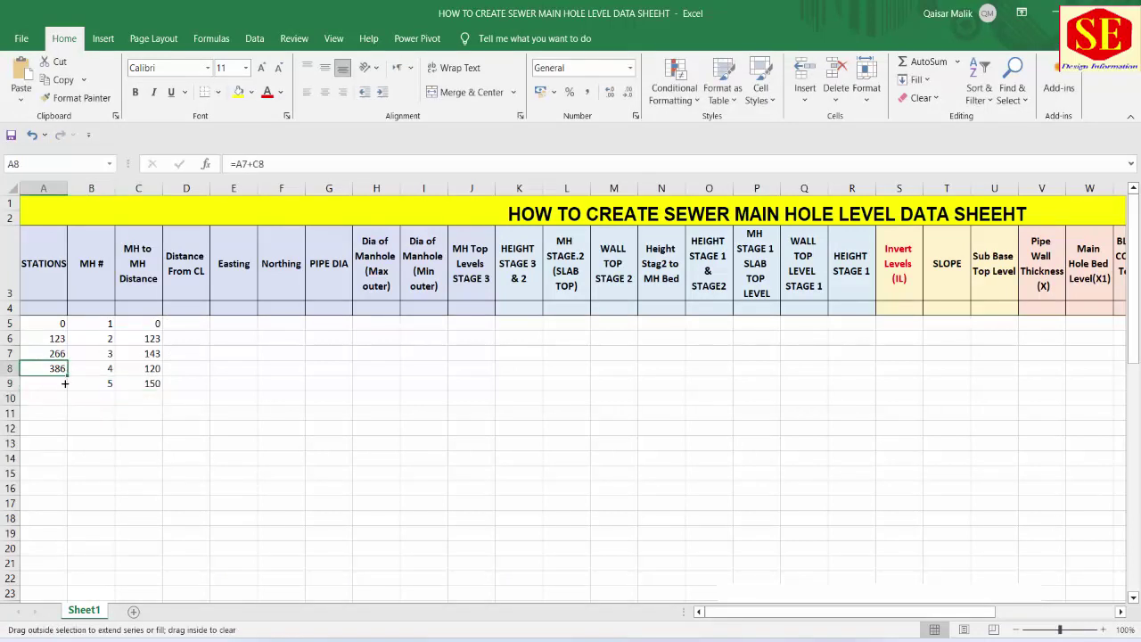
Enter MH 6 with the 180 distance from the drawing and extend the formula to A10
left_click(98, 397)
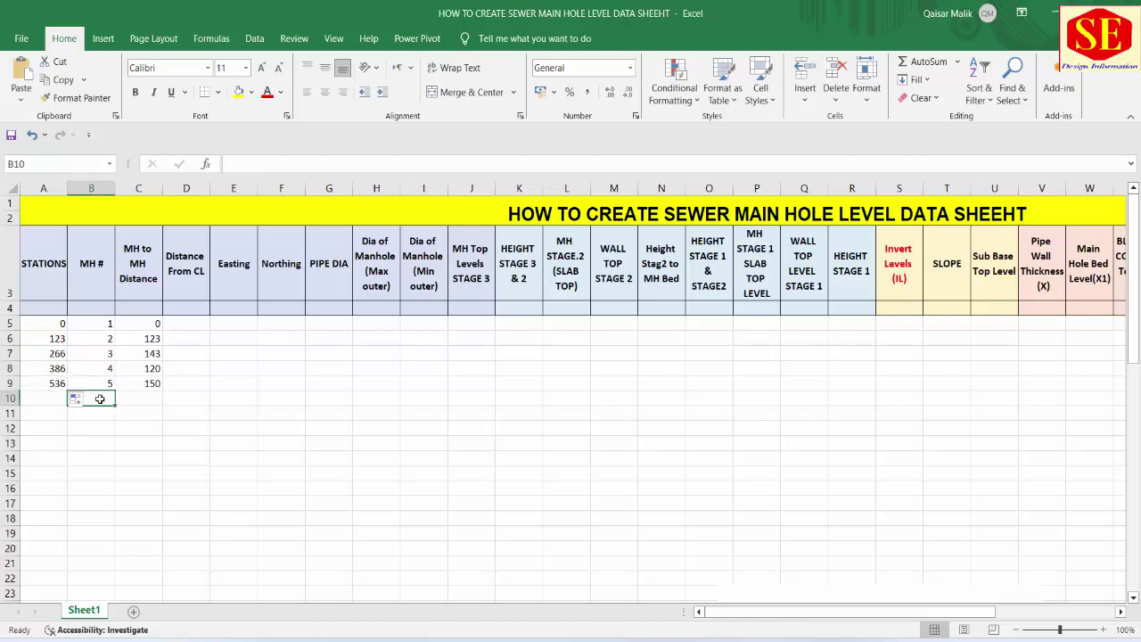
type("6")
key("Return")
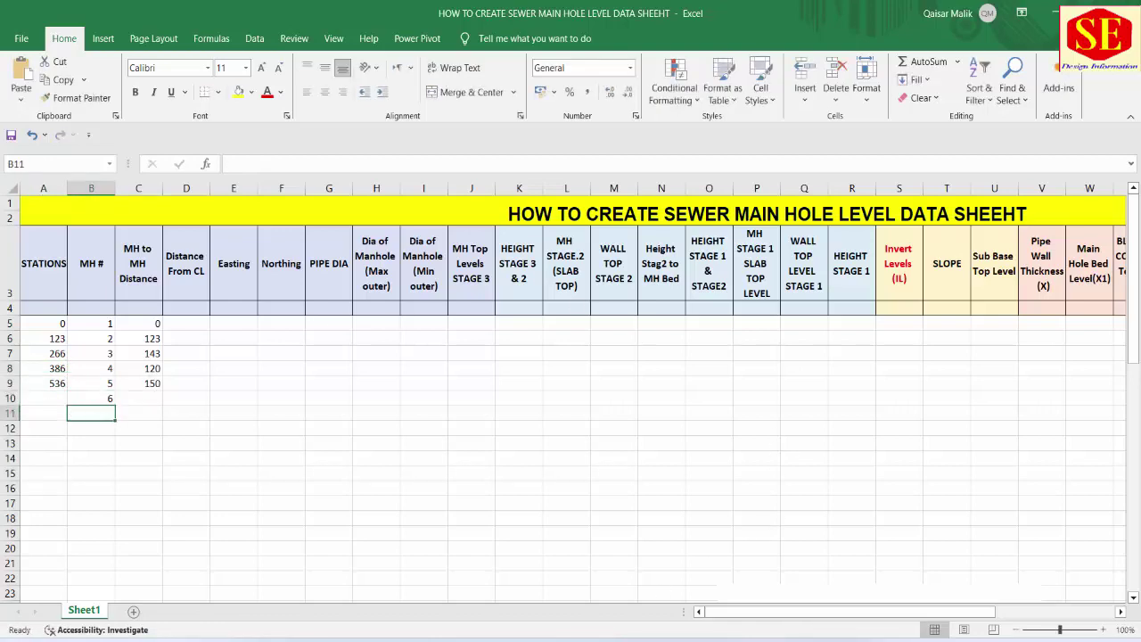
key("alt+Tab")
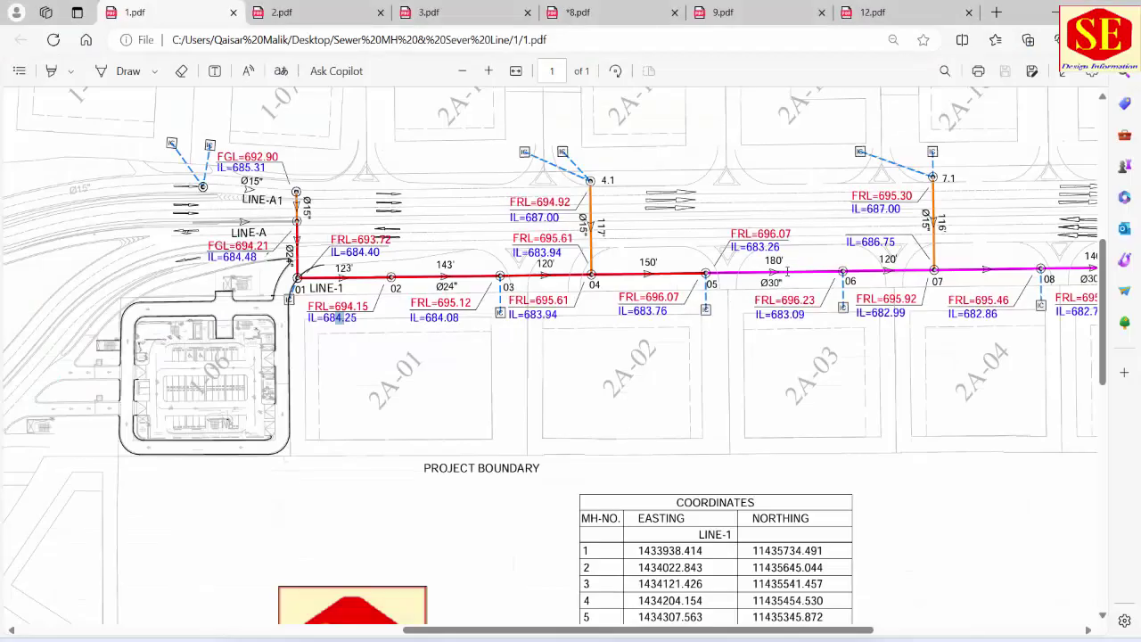
double_click(768, 259)
key("alt+Tab")
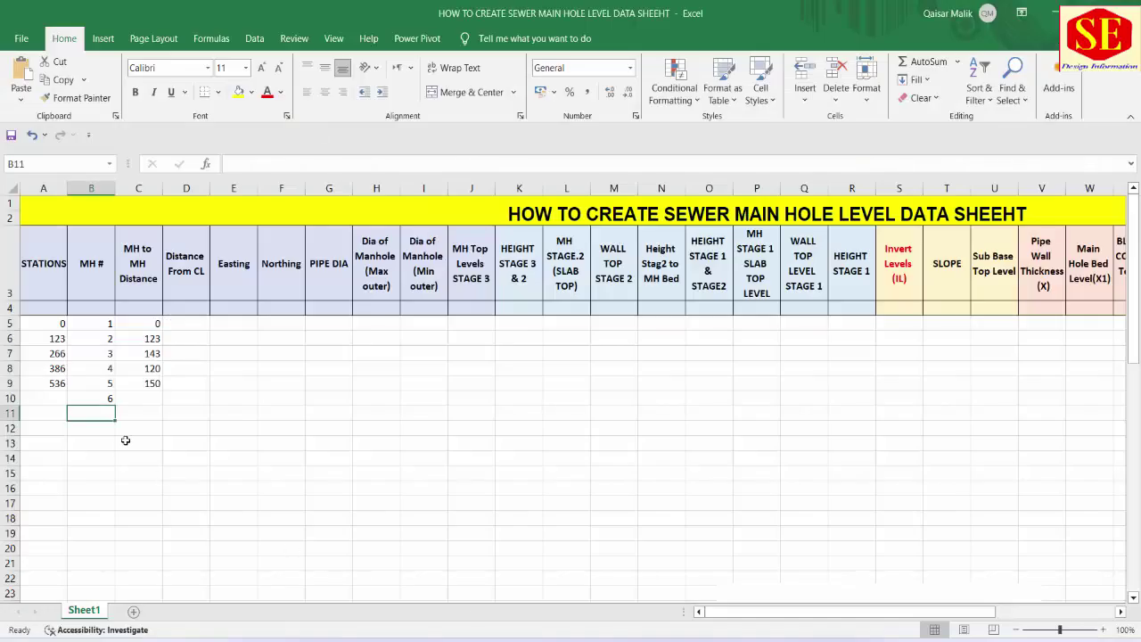
type("6")
key("Tab")
type("18")
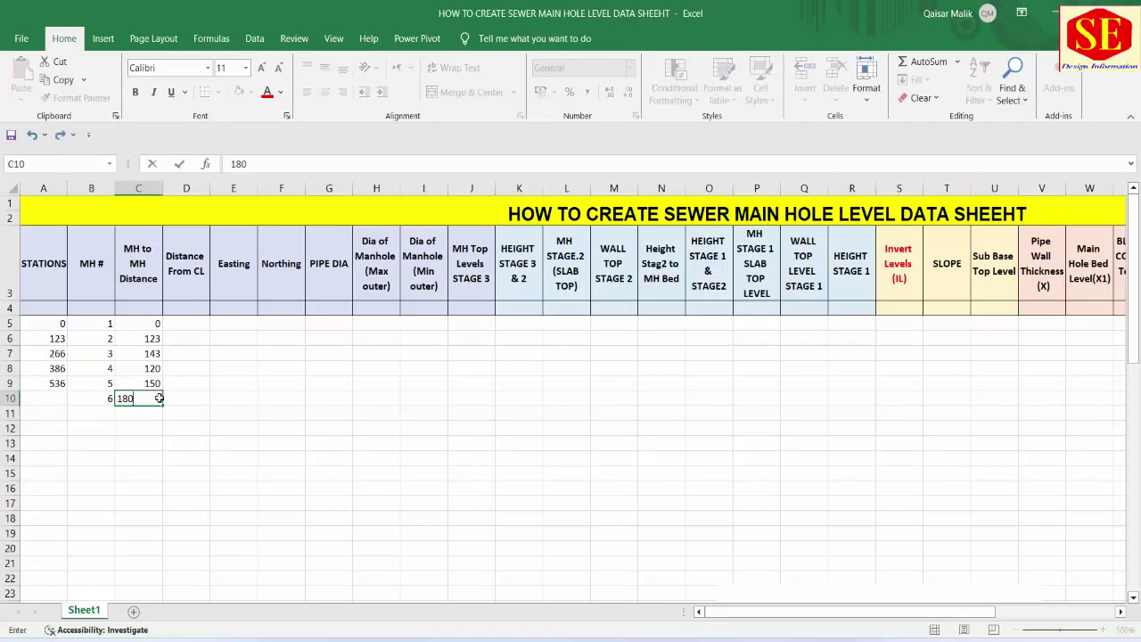
key("Return")
left_click(52, 383)
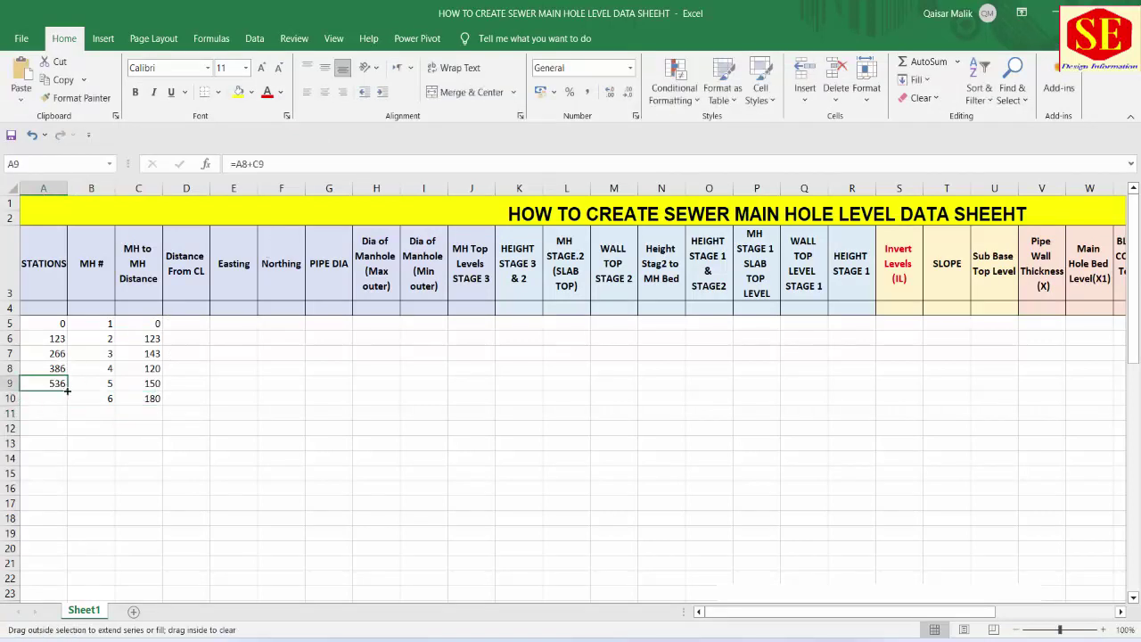
left_click_drag(67, 390, 66, 405)
Enter MH 7 with distance 120 read from the drawing
left_click(92, 416)
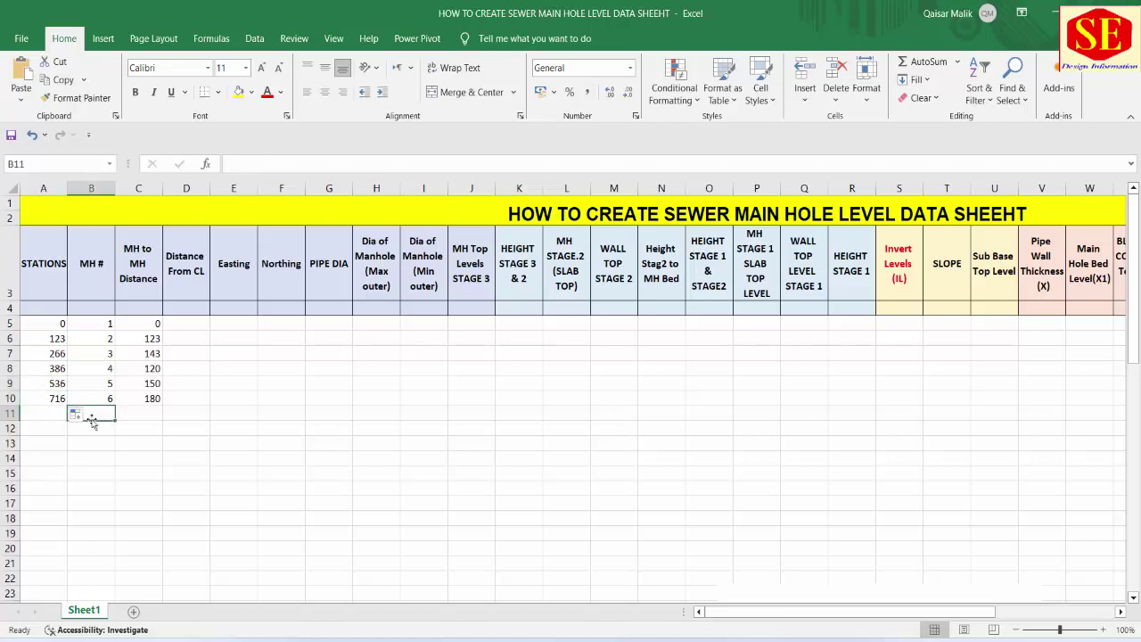
type("7")
key("Return")
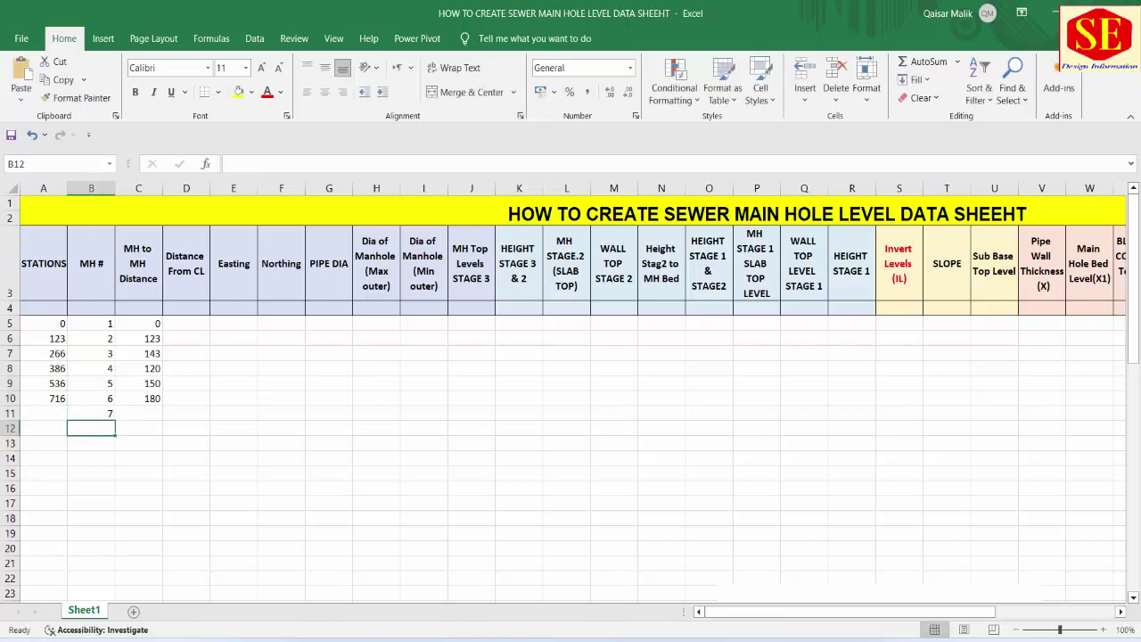
key("alt+Tab")
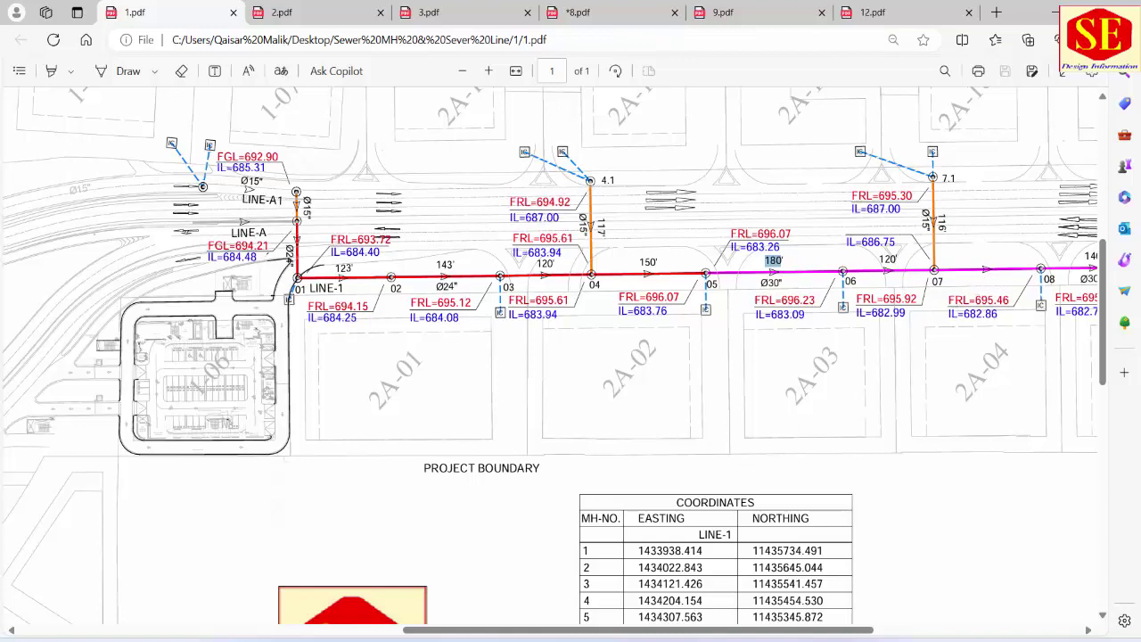
key("alt+Tab")
left_click(138, 412)
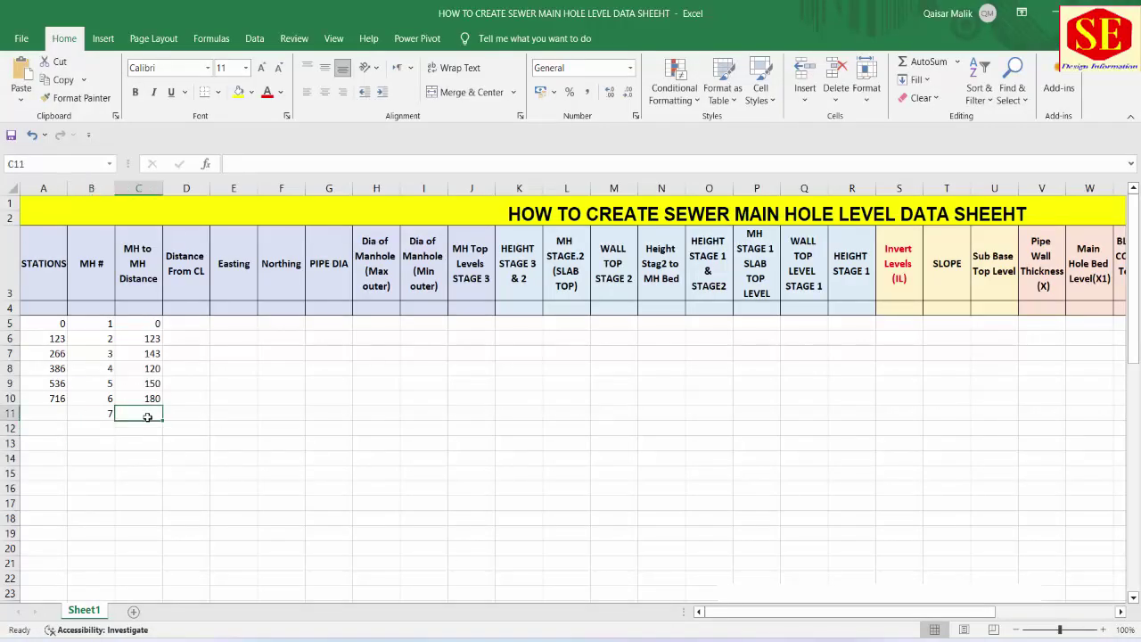
type("120")
key("Return")
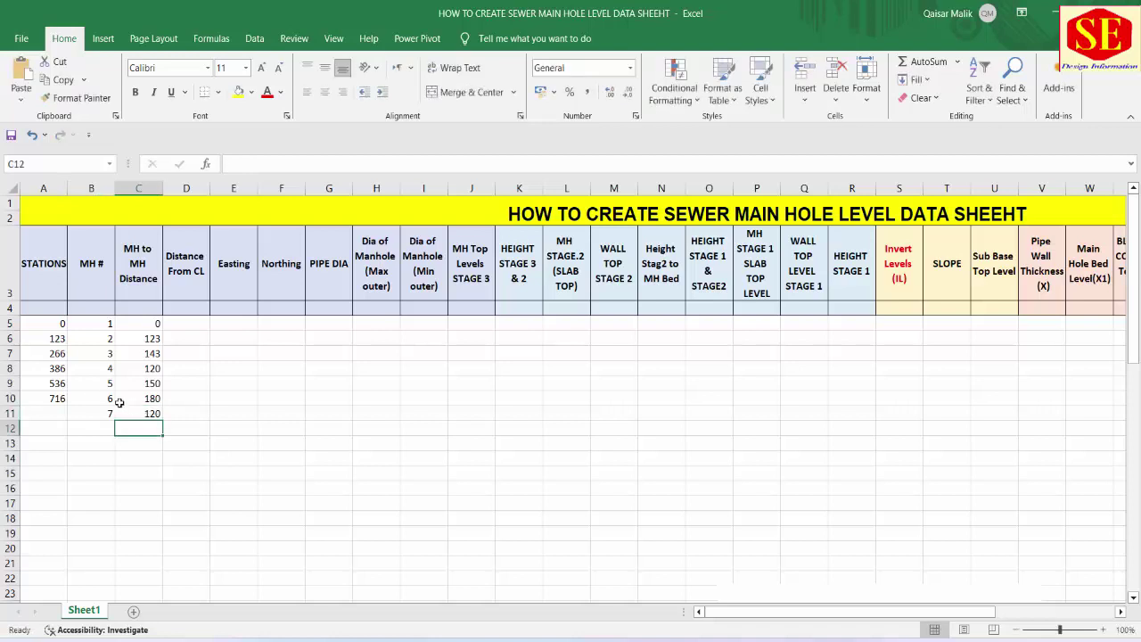
left_click(57, 399)
Fill the cumulative station formula down column A for the remaining manholes
left_click_drag(67, 403, 107, 566)
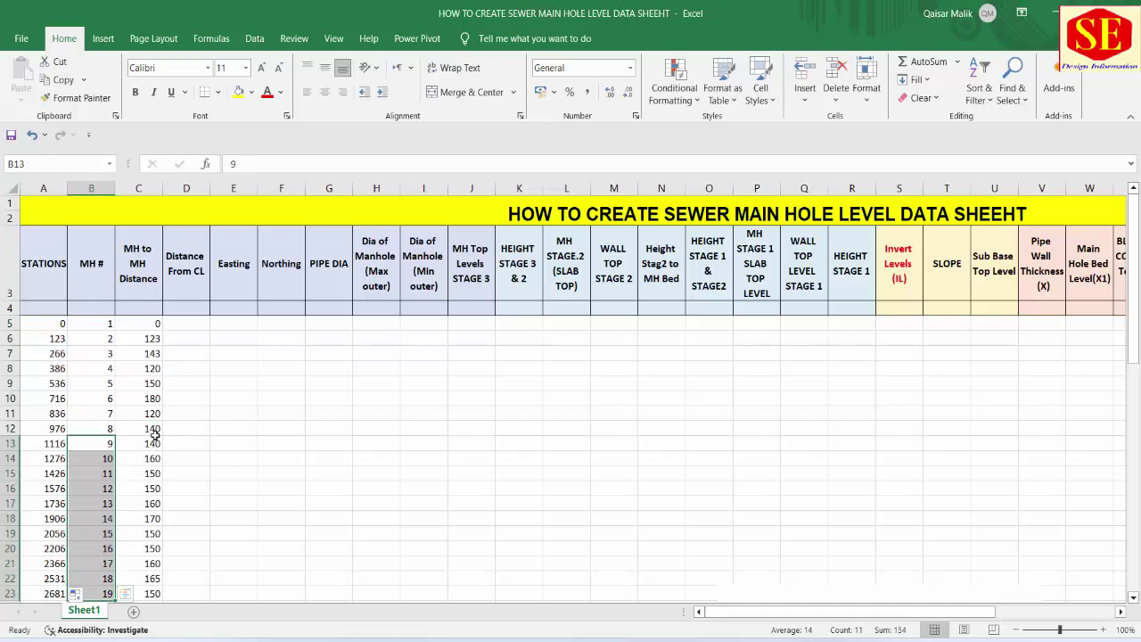
left_click_drag(147, 427, 147, 578)
scroll(212, 491, "down", 1)
scroll(151, 550, "down", 1)
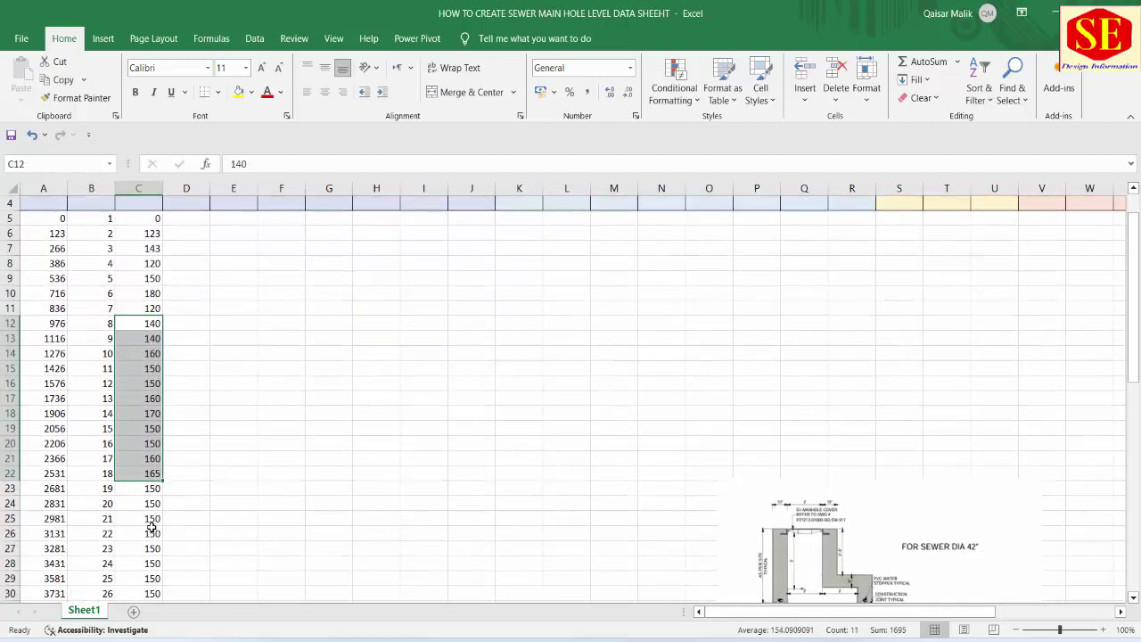
scroll(151, 551, "up", 3)
left_click(62, 410)
left_click_drag(67, 419, 67, 537)
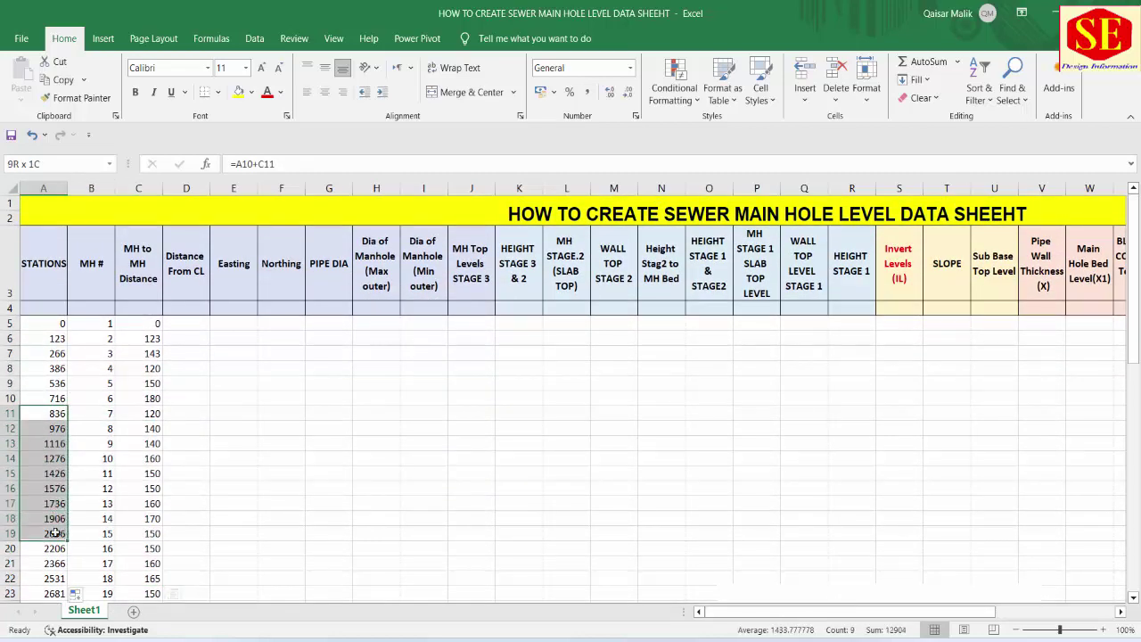
left_click(279, 385)
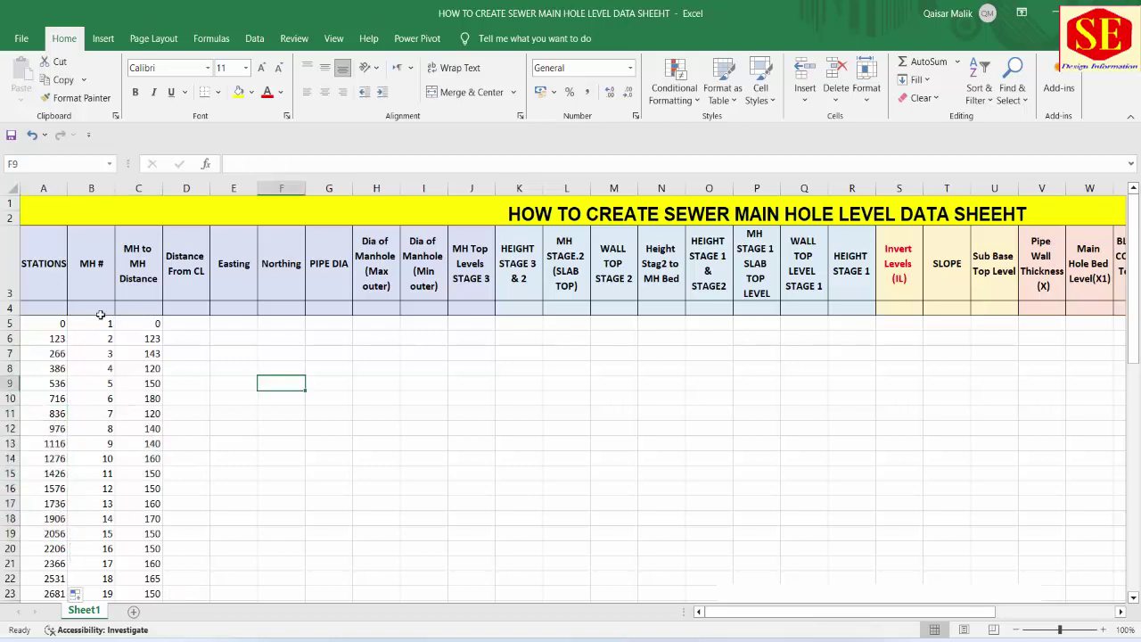
Give the column A station values the custom number format 0+00.00
left_click(58, 325)
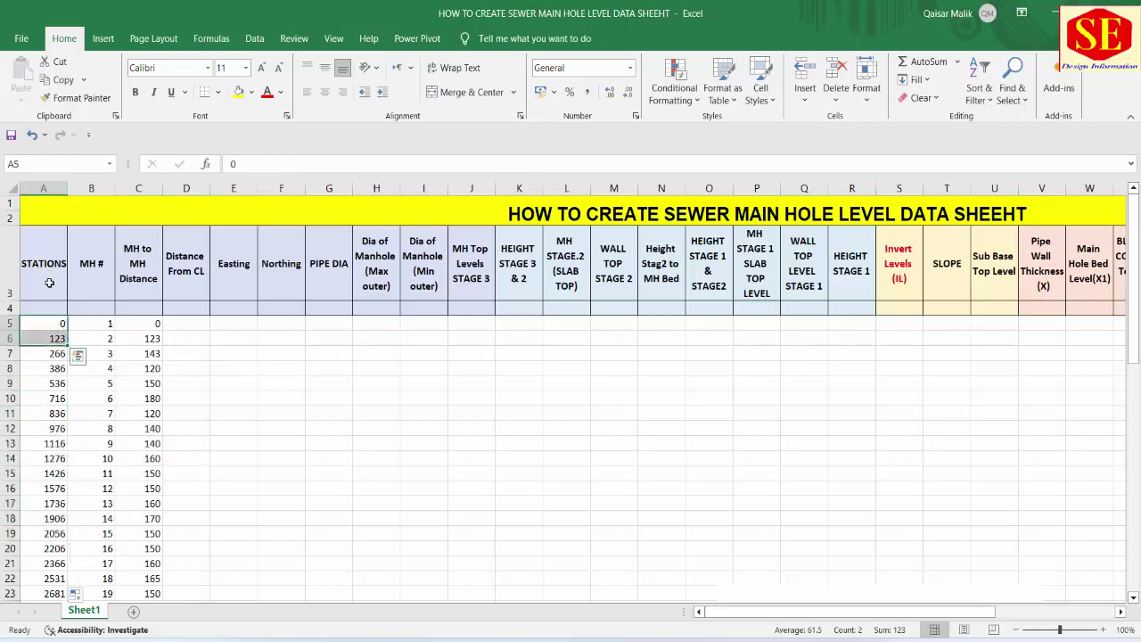
mouse_move(42, 325)
left_mouse_down()
mouse_move(53, 601)
mouse_move(56, 579)
left_mouse_up()
right_click(55, 579)
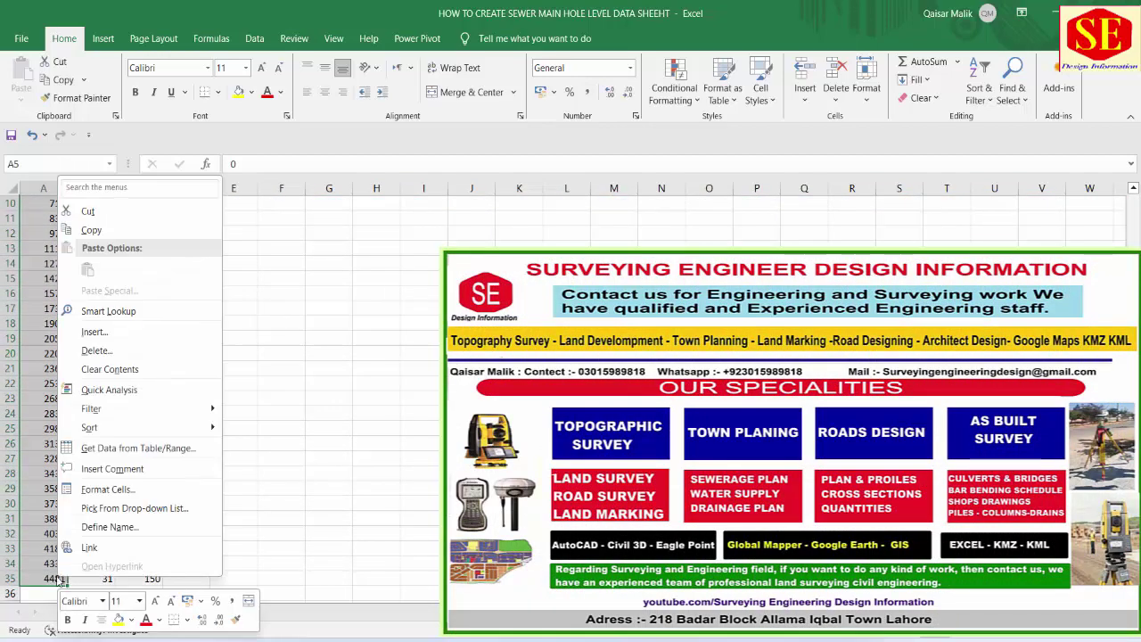
left_click(107, 490)
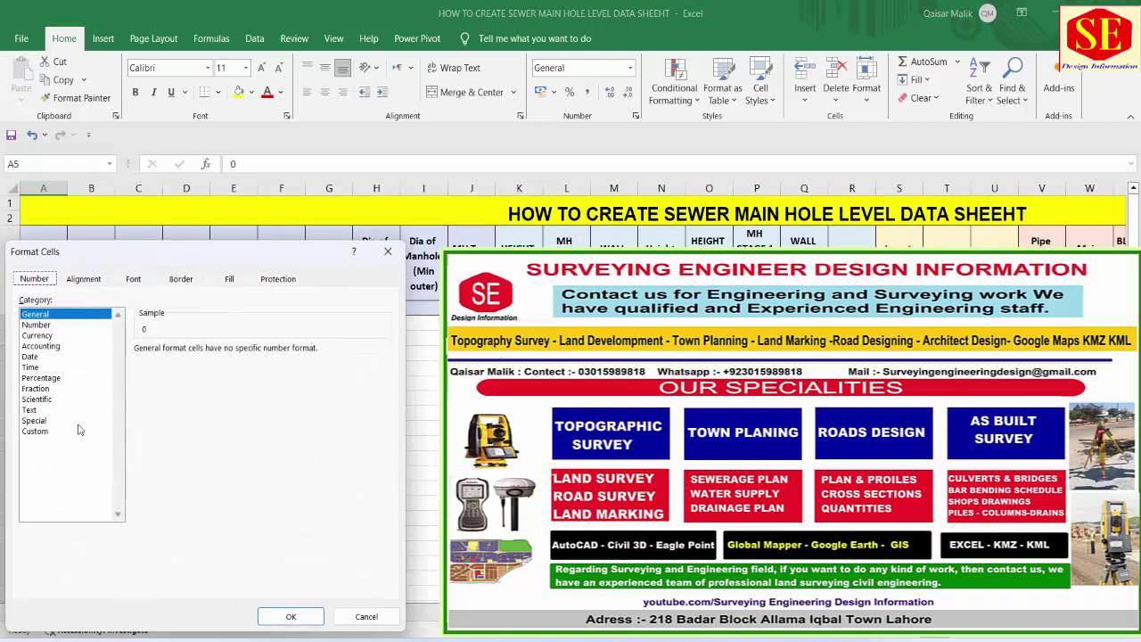
left_click(36, 432)
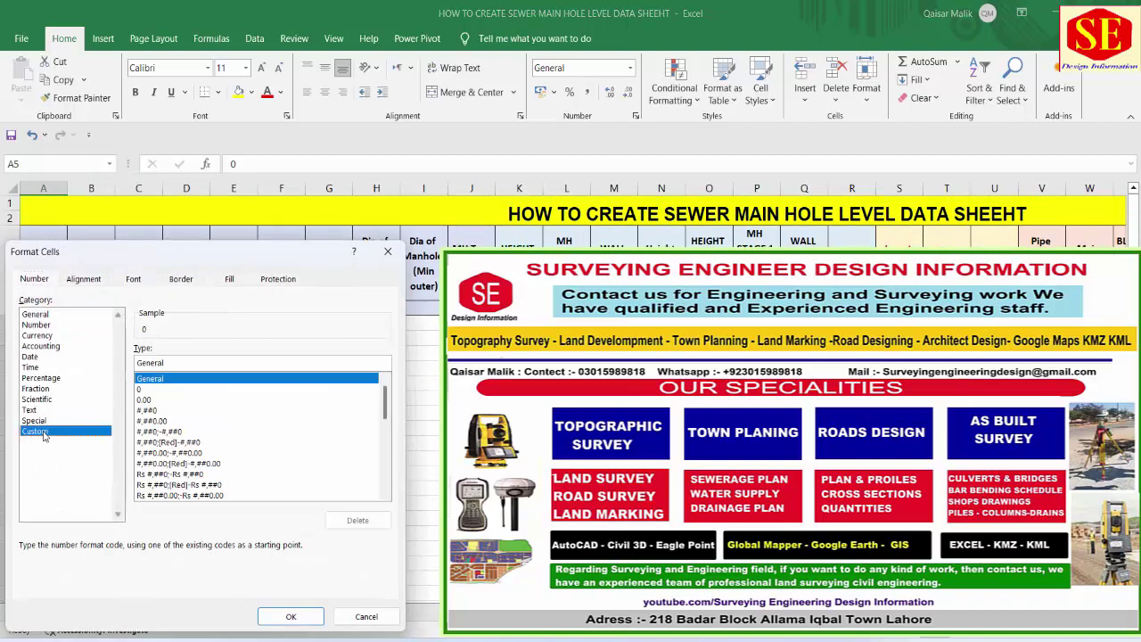
double_click(143, 363)
type("0+00.")
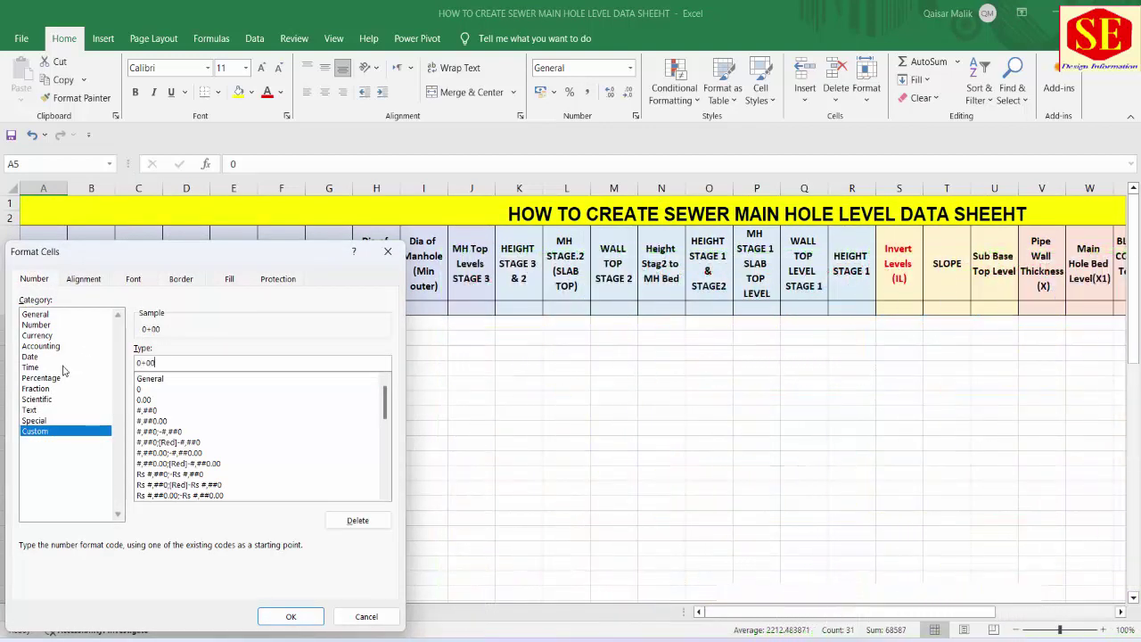
type("00")
left_click(291, 616)
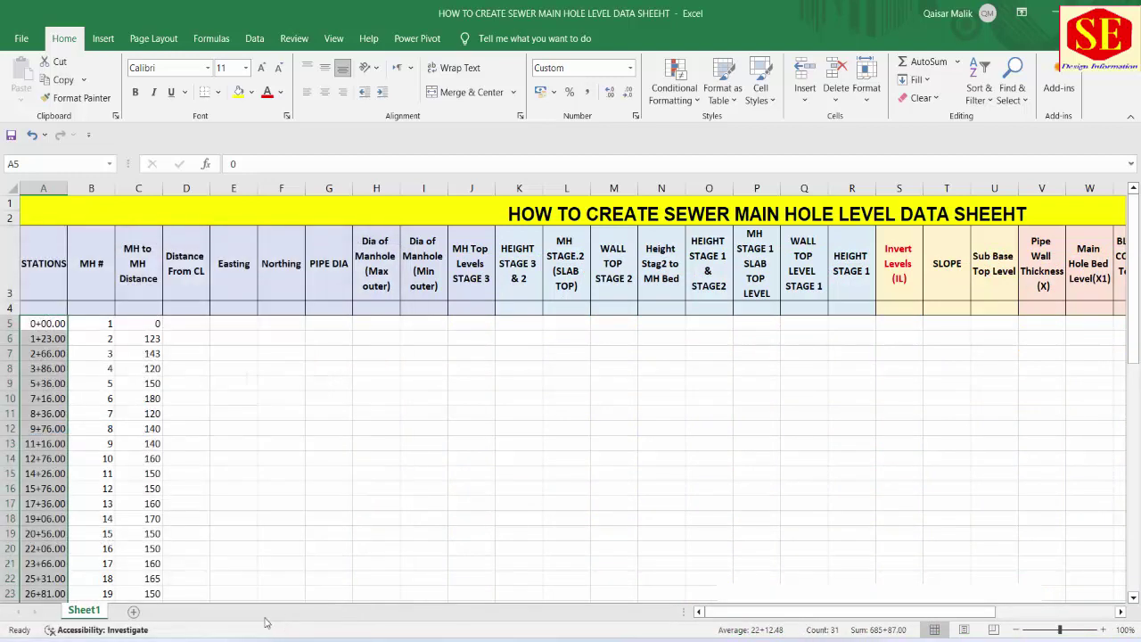
left_click(41, 340)
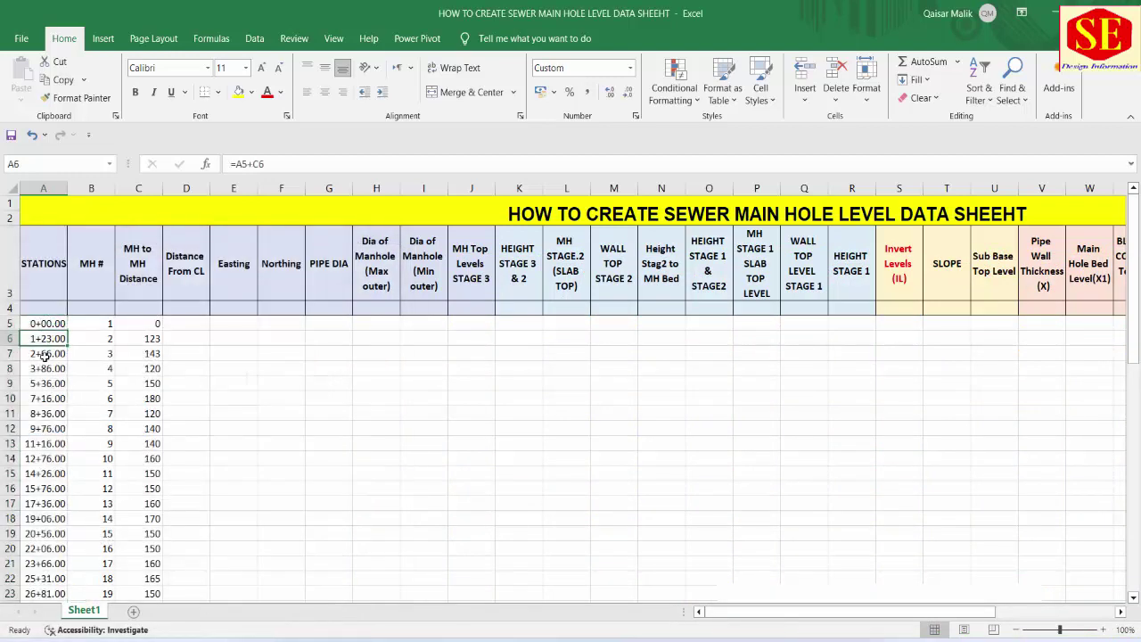
scroll(45, 503, "down", 3)
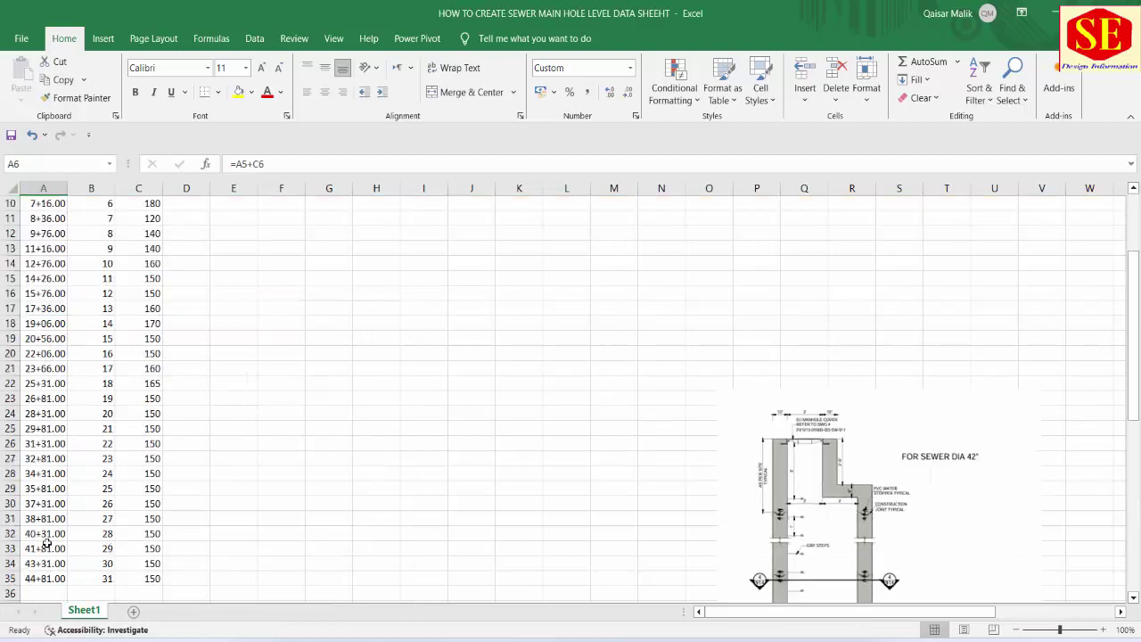
scroll(45, 544, "up", 3)
left_click(100, 327)
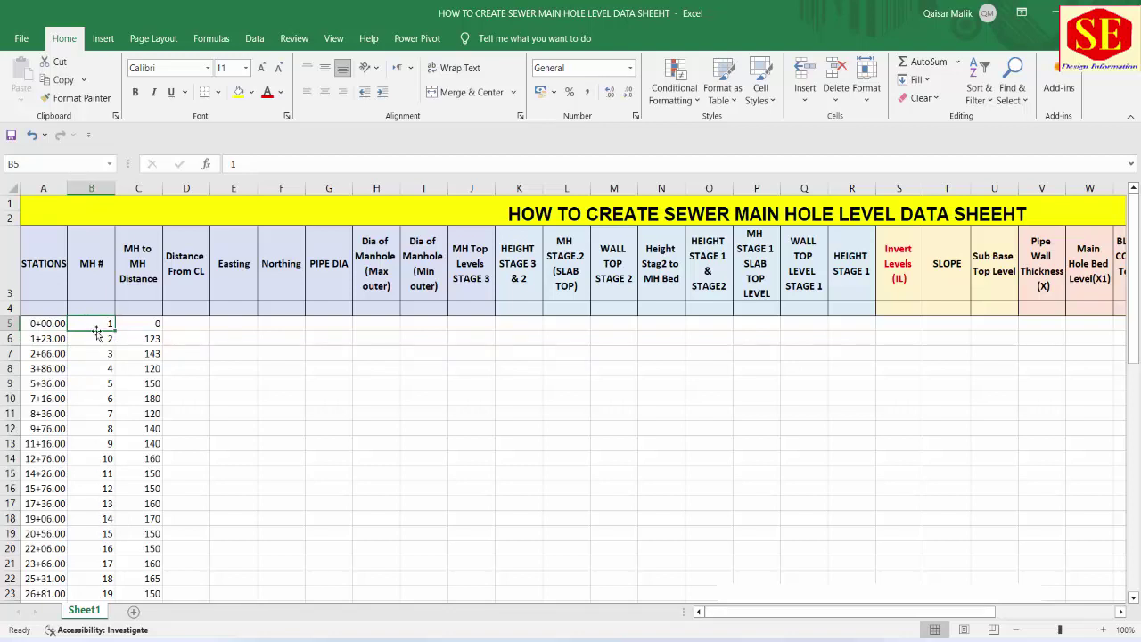
Apply custom format "MH-"0 to B5:B35 so manhole numbers read MH-1, MH-2, etc
left_click_drag(100, 328, 105, 607)
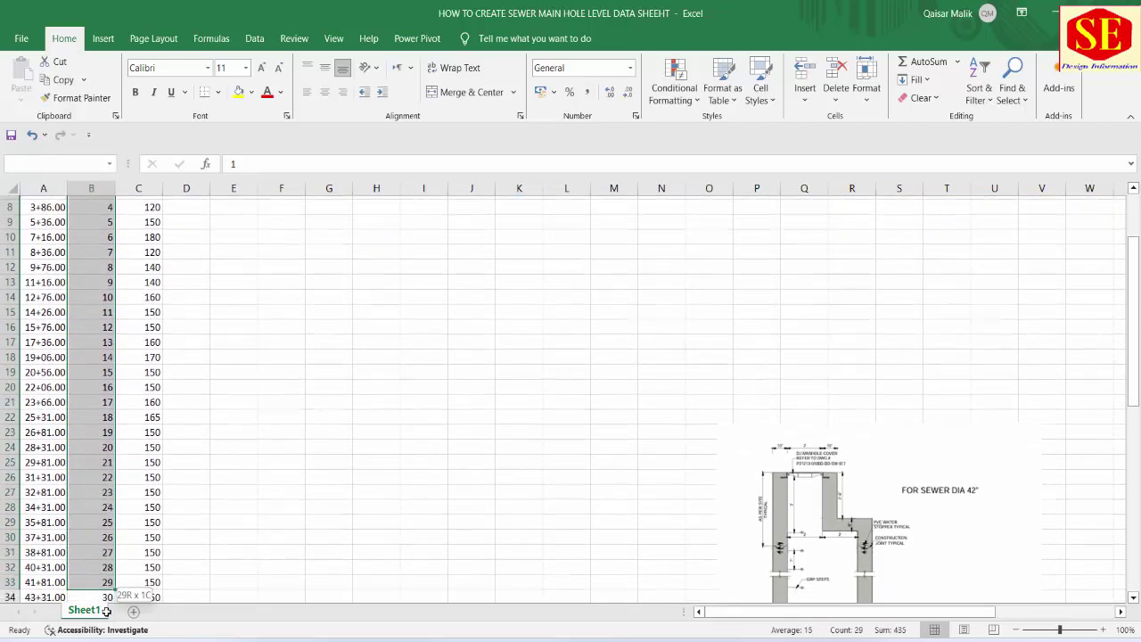
left_click_drag(105, 608, 106, 580)
right_click(109, 577)
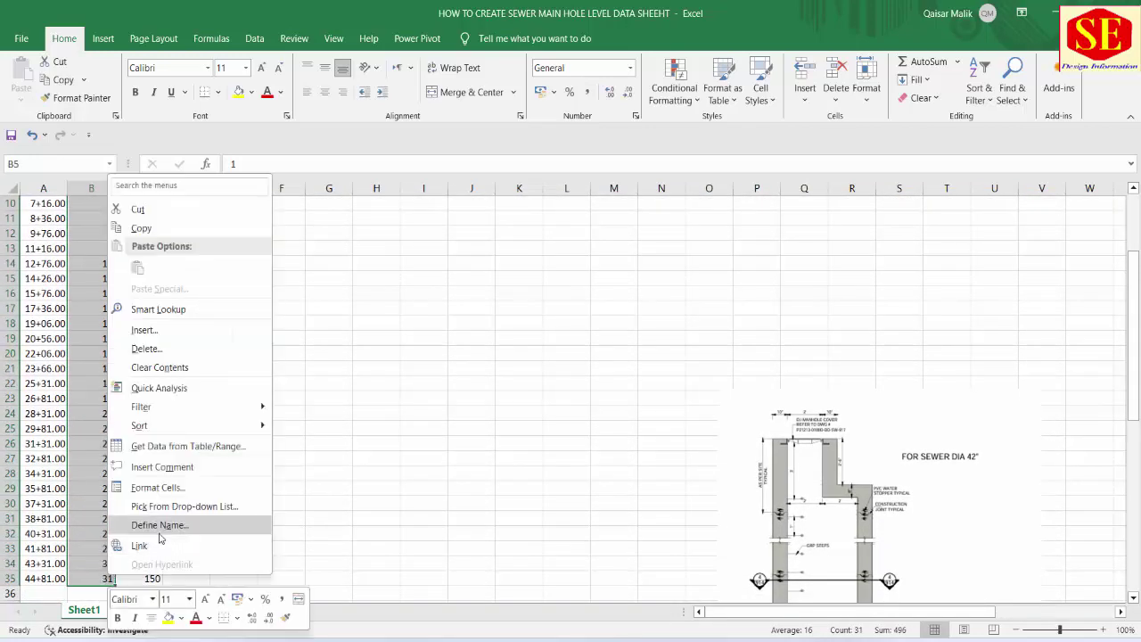
left_click(157, 487)
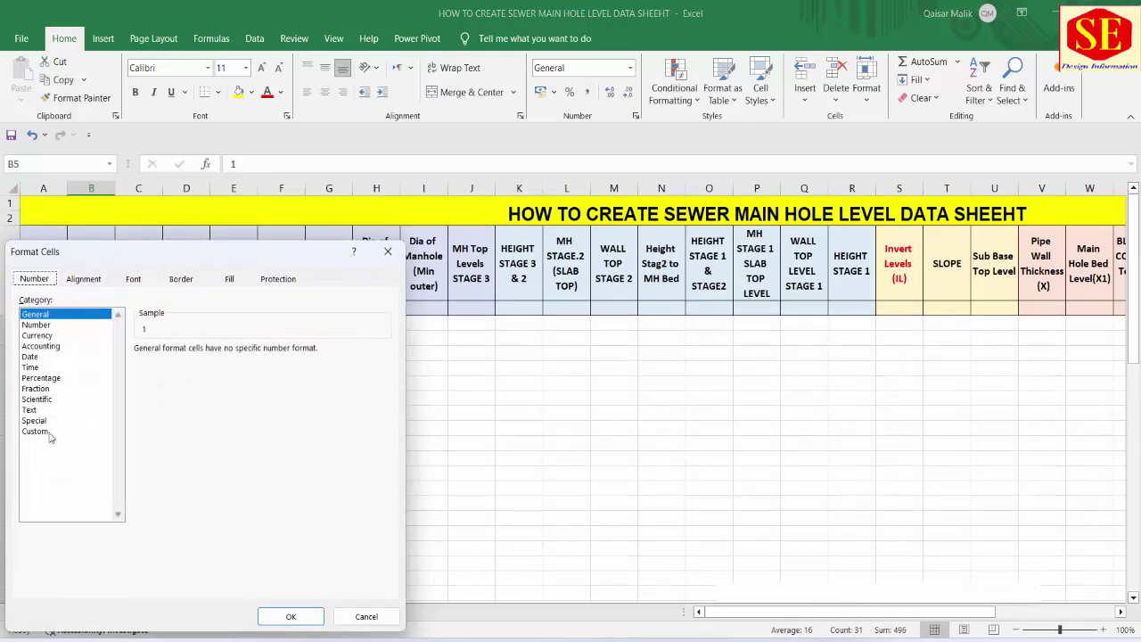
left_click(34, 431)
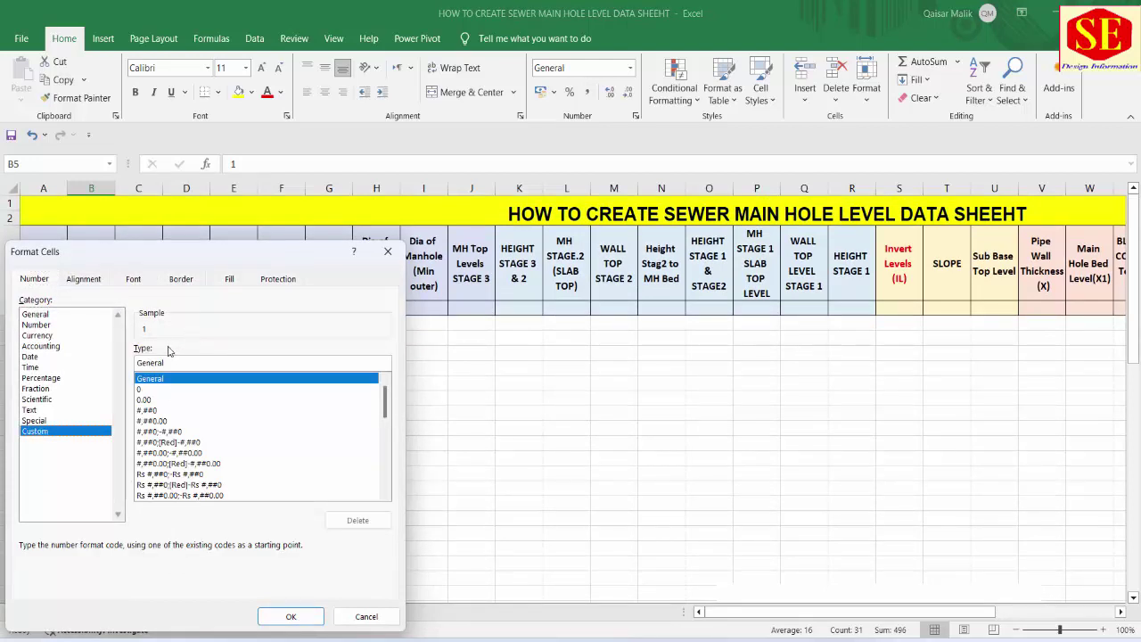
left_click(157, 363)
key("BackSpace")
key("BackSpace")
key("BackSpace")
key("BackSpace")
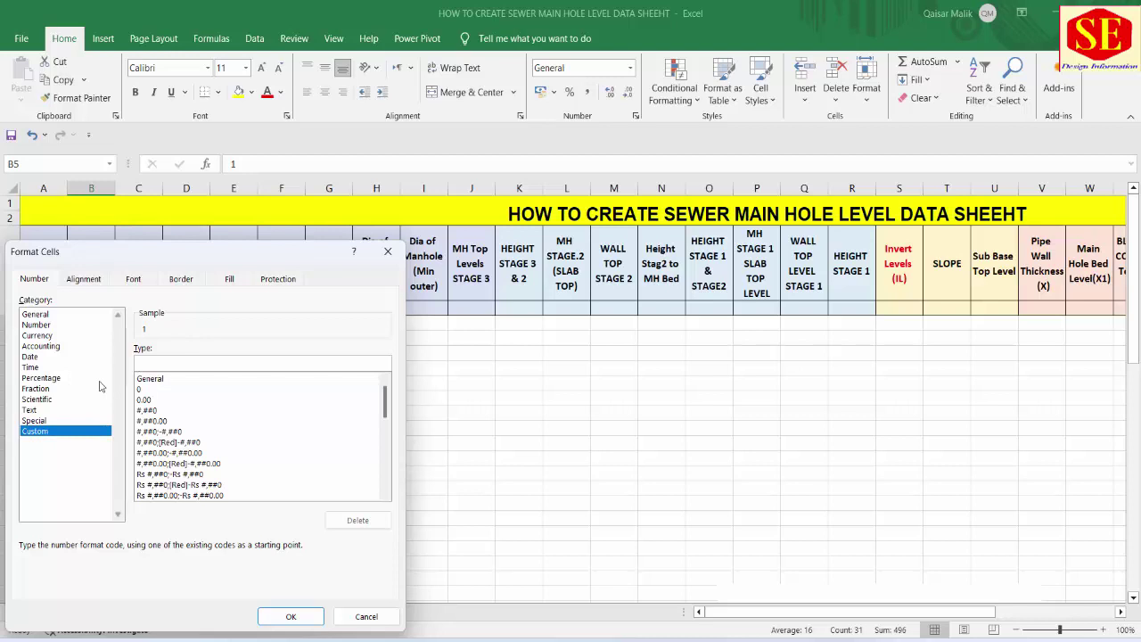
type("\"MH")
type("-\"0")
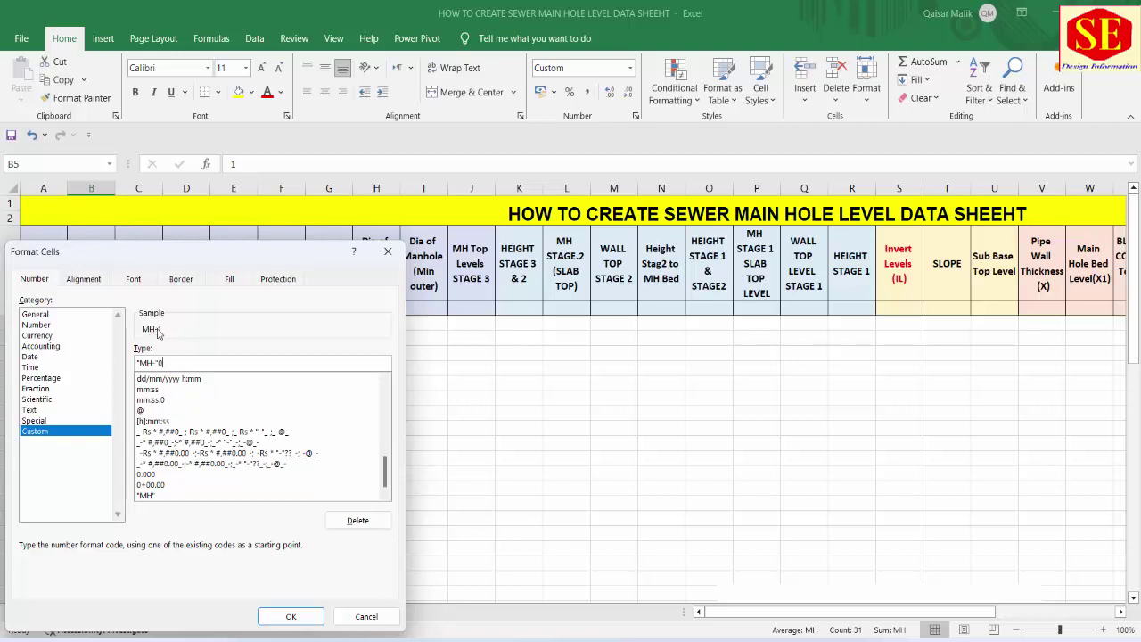
left_click(292, 616)
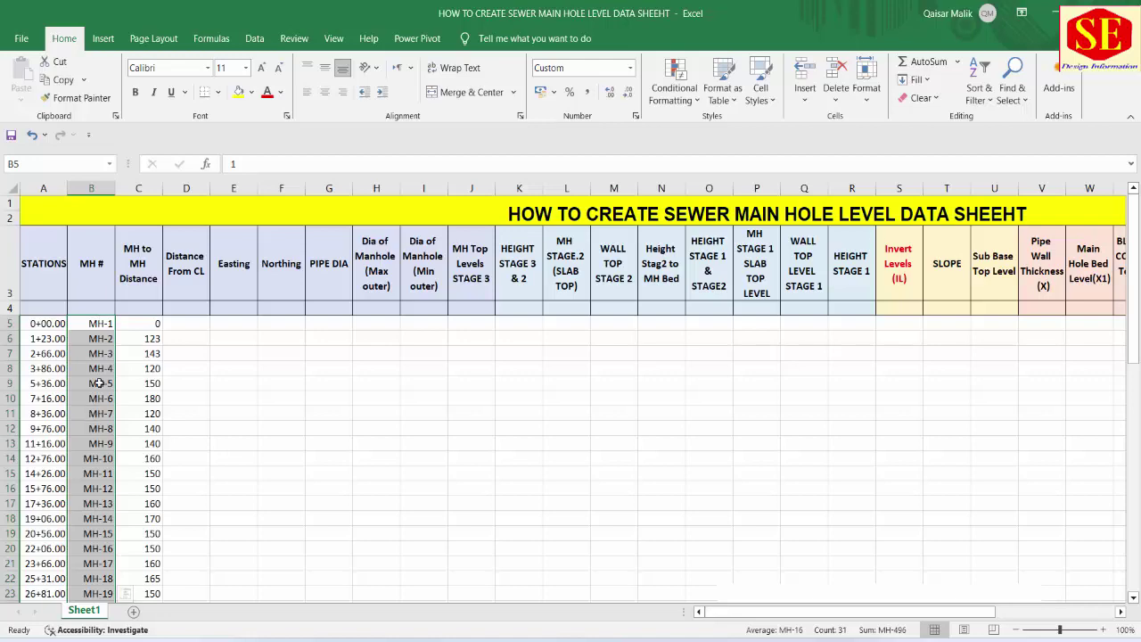
left_click(105, 352)
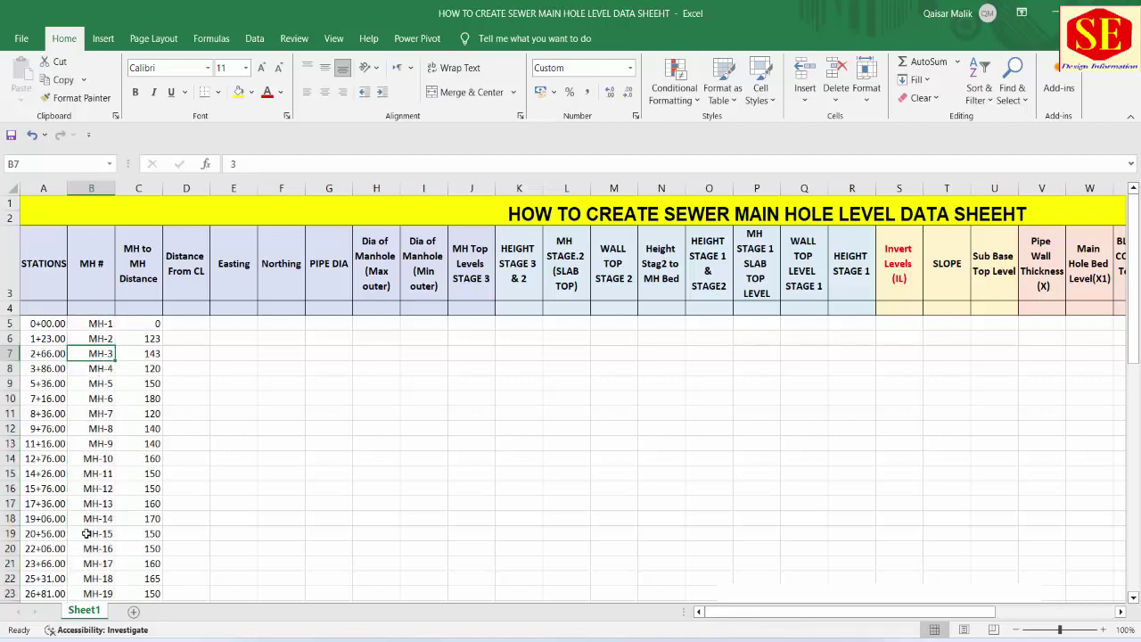
scroll(98, 454, "down", 3)
scroll(105, 472, "up", 3)
left_click(102, 328)
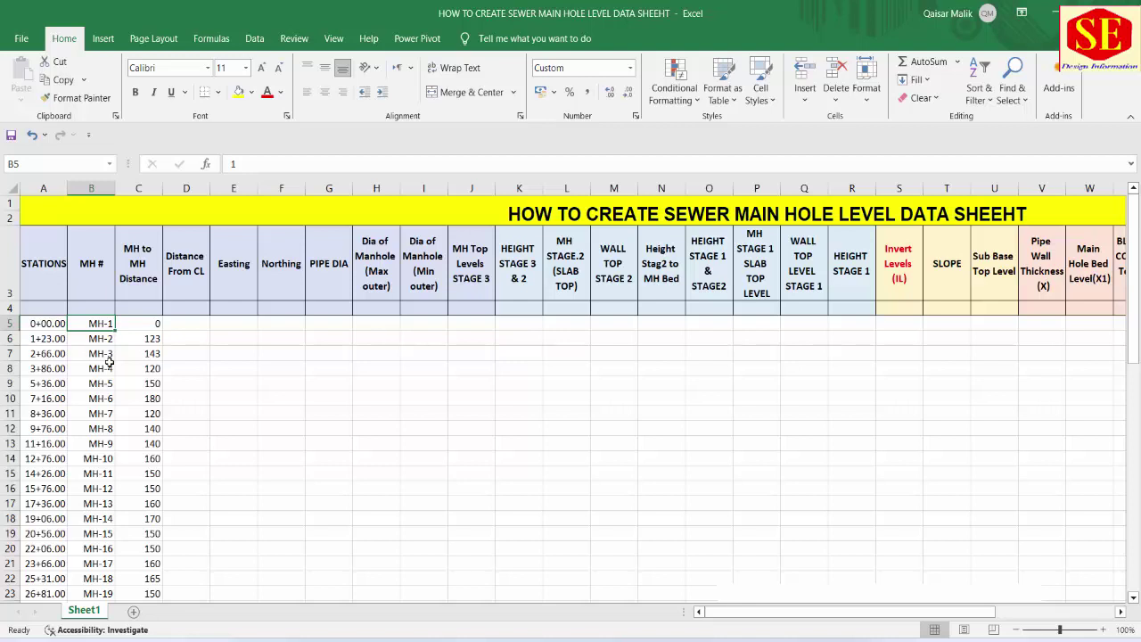
type("8")
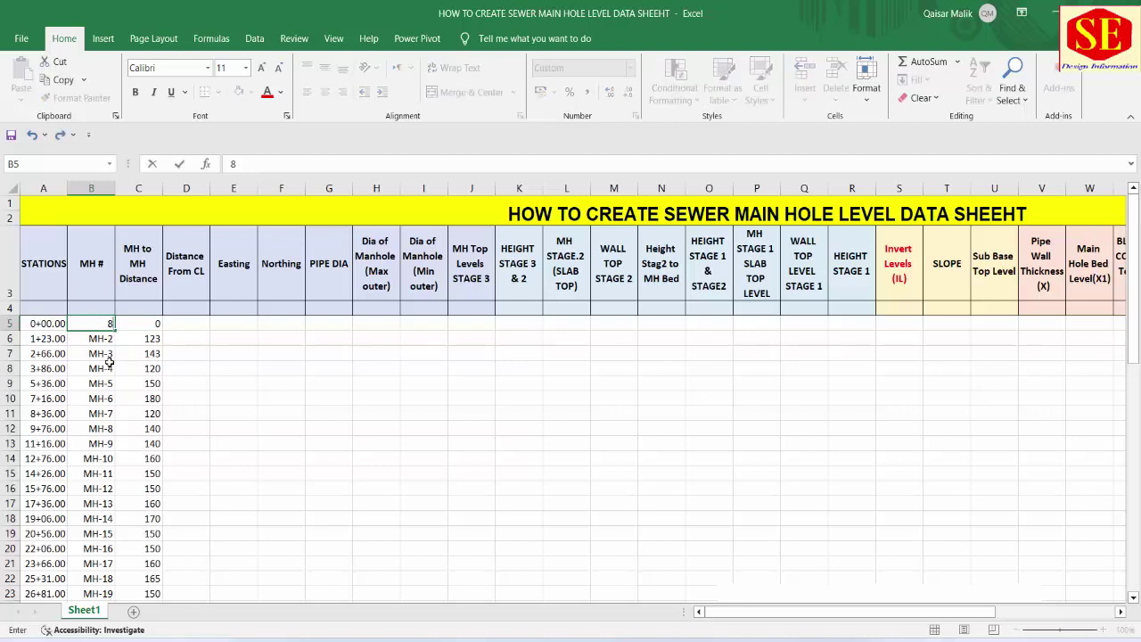
key("Return")
type("5")
key("Return")
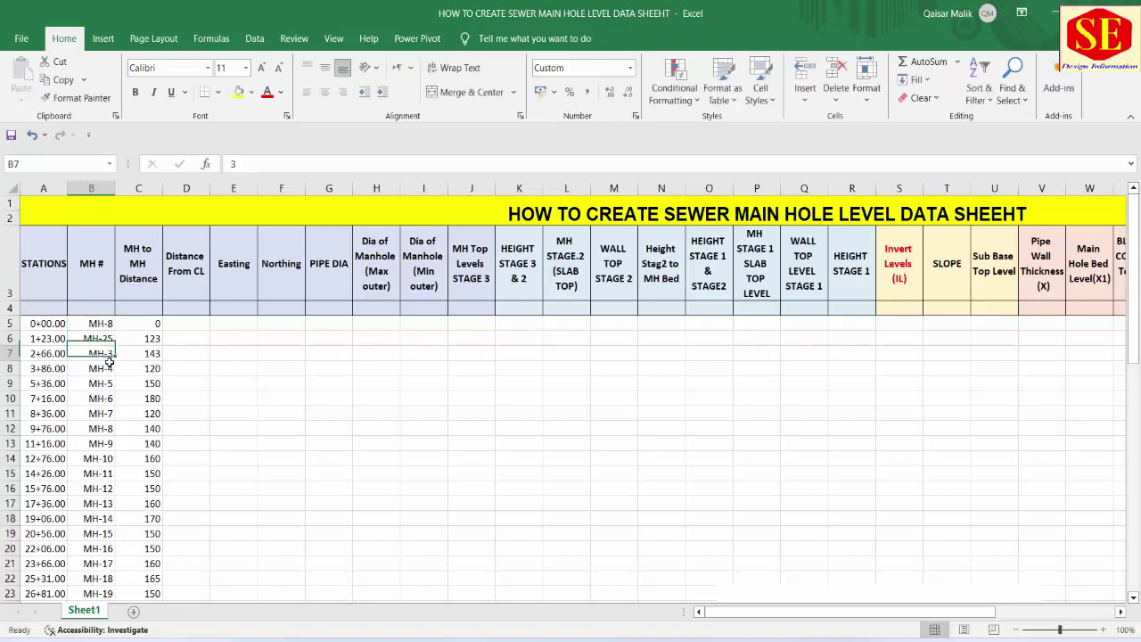
left_click(107, 324)
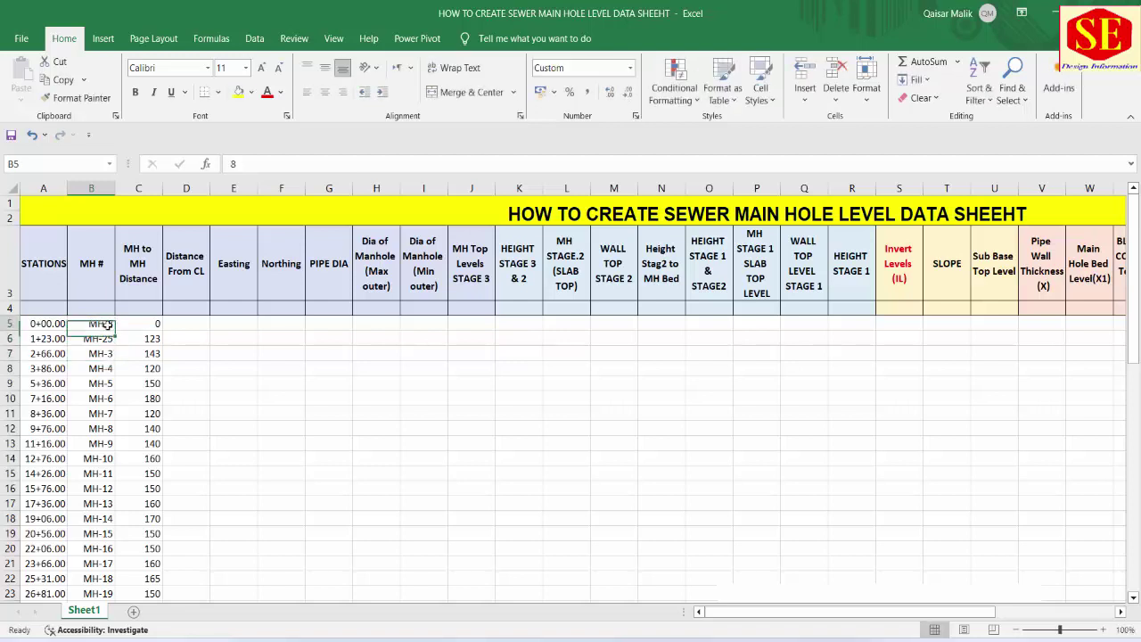
type("1")
key("Return")
type("2")
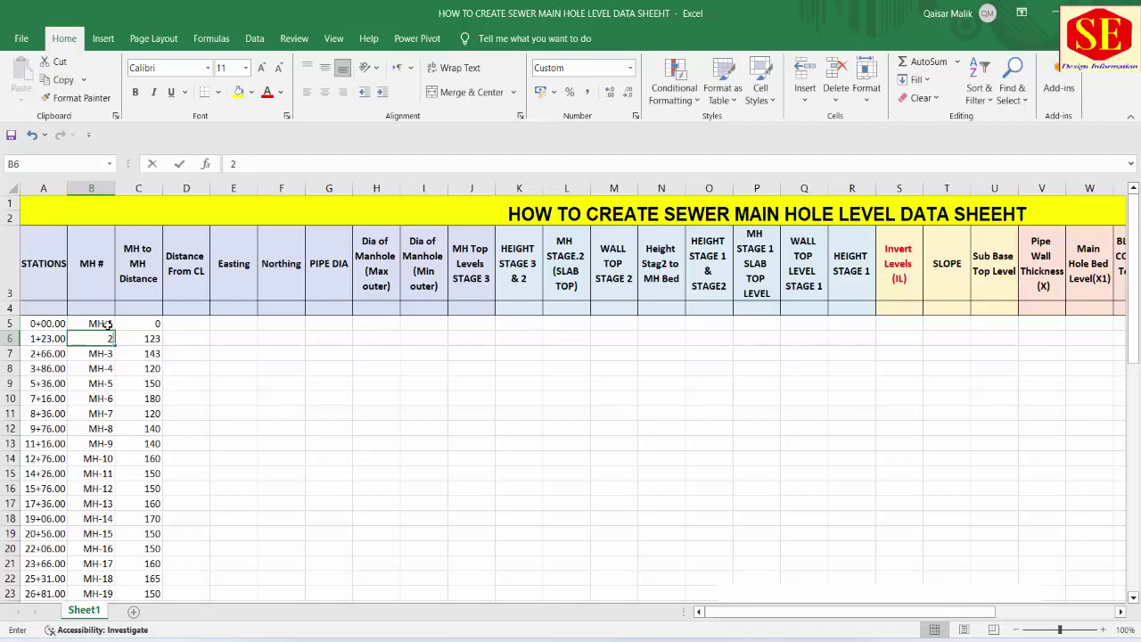
key("Return")
left_click_drag(108, 318, 100, 548)
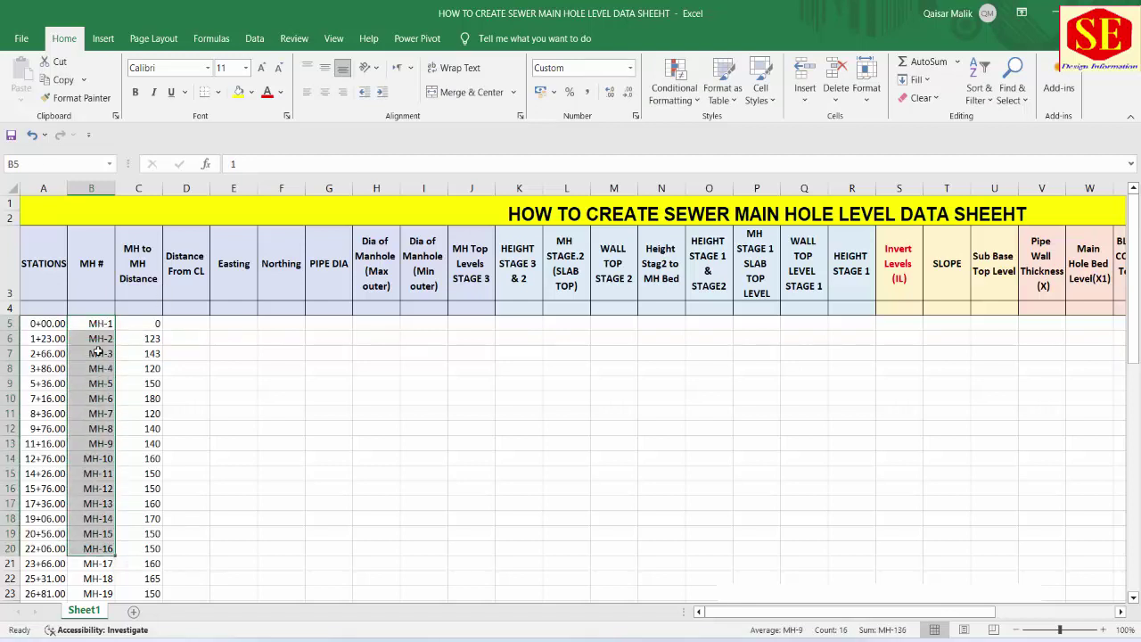
left_click(98, 352)
left_click(98, 323)
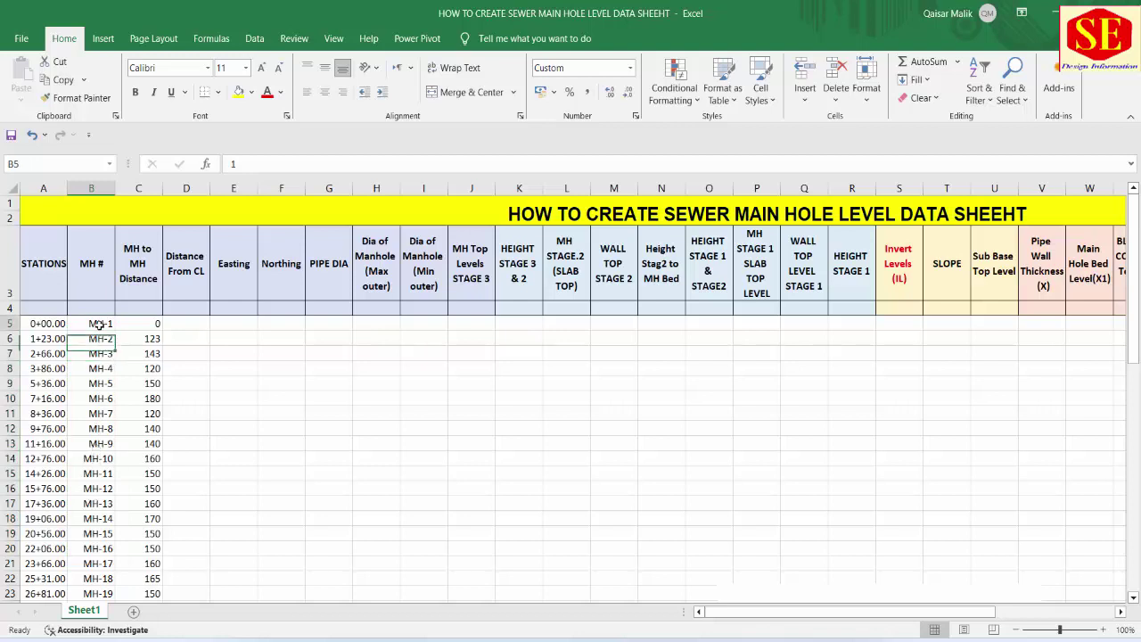
Change B5's custom number format to "MH#"0 so it reads MH#1
right_click(96, 326)
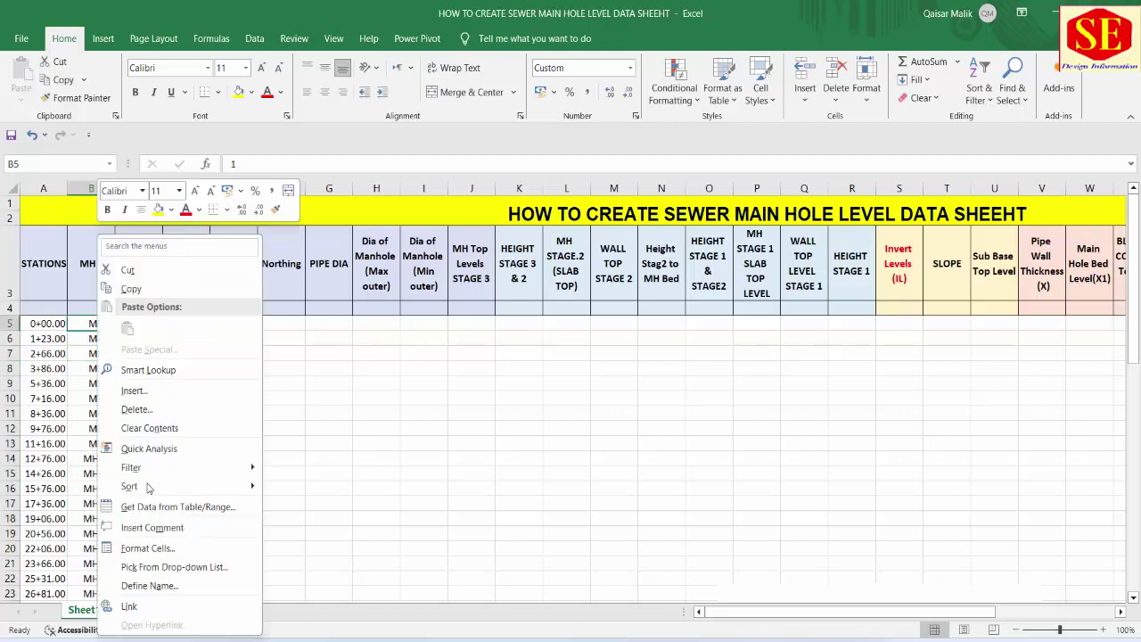
left_click(149, 550)
left_click(156, 363)
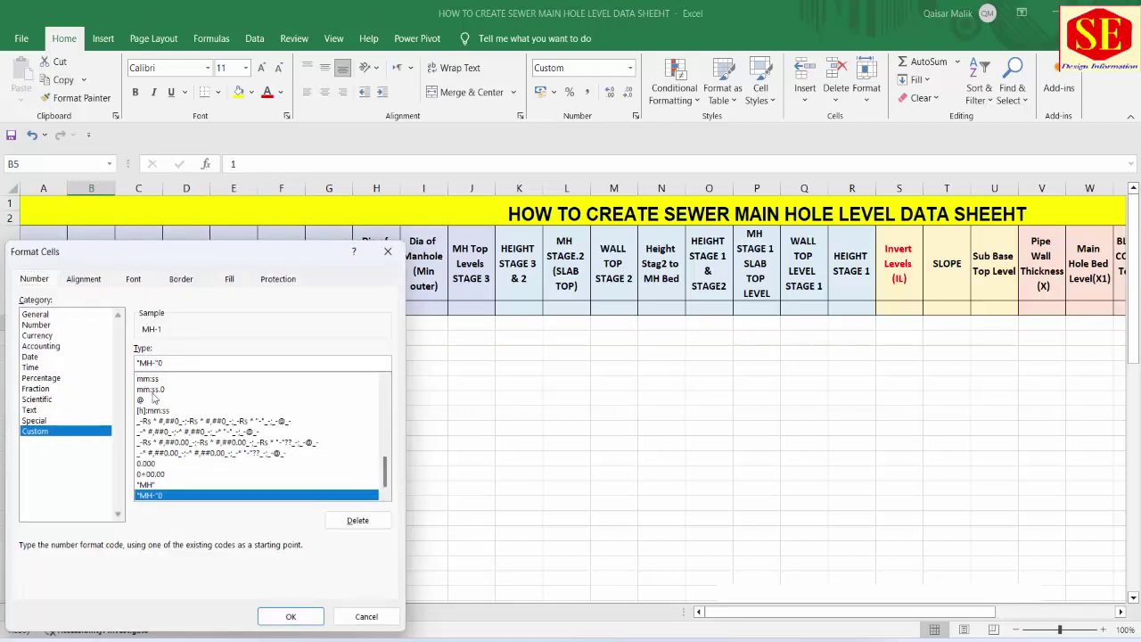
key("BackSpace")
type("#")
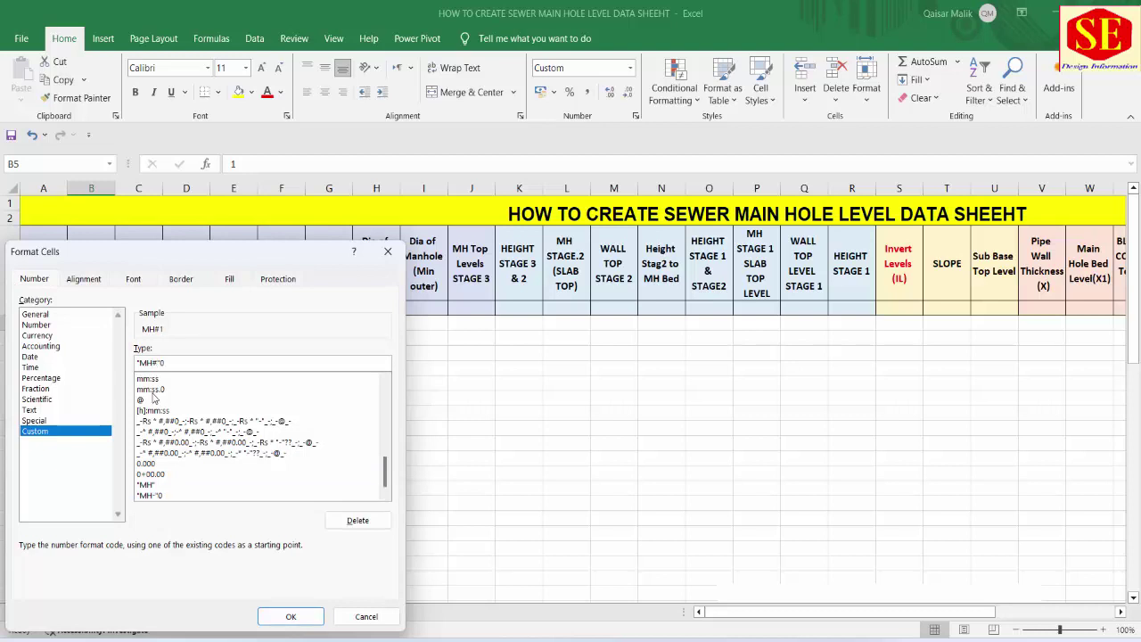
left_click(291, 616)
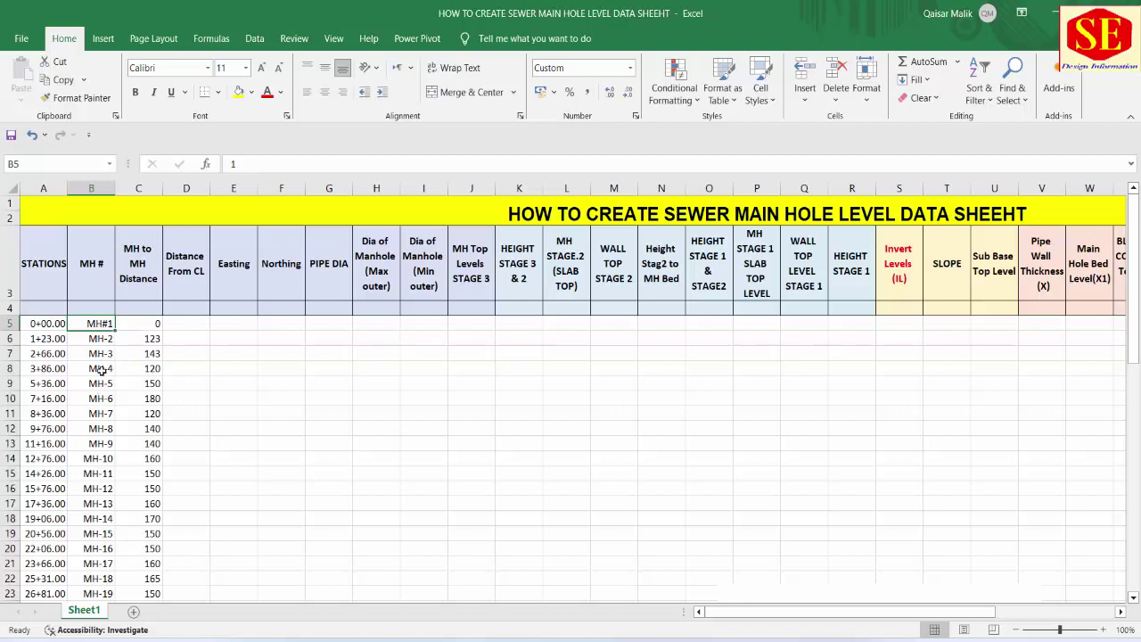
Copy B5's MH# format down B6:B35 with Format Painter
left_click(77, 98)
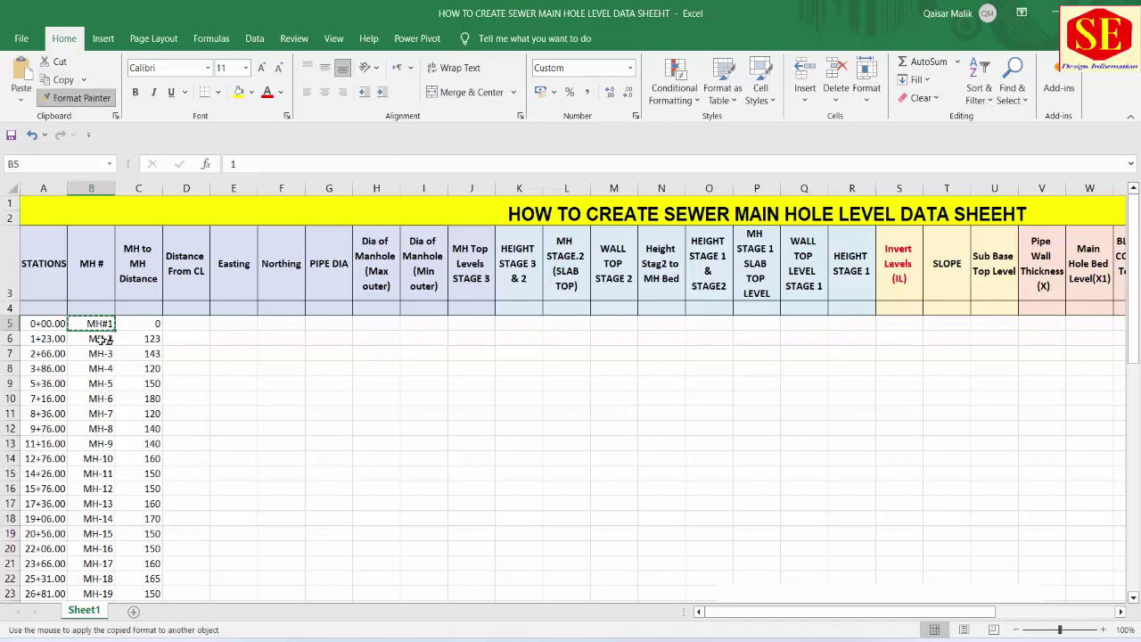
left_click_drag(100, 339, 95, 604)
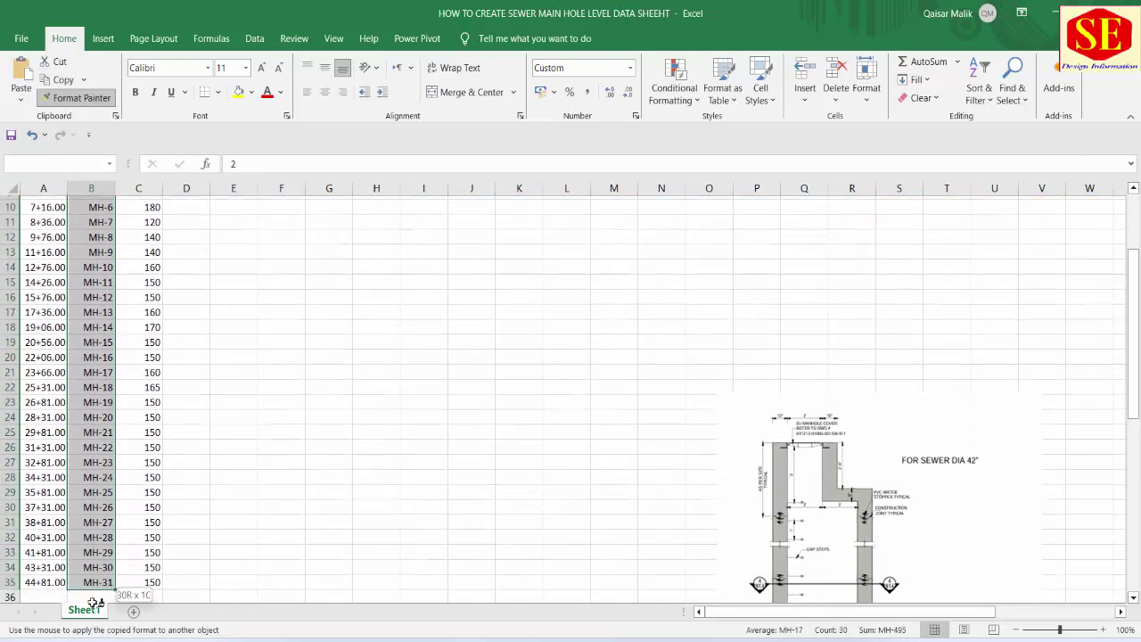
scroll(203, 465, "up", 3)
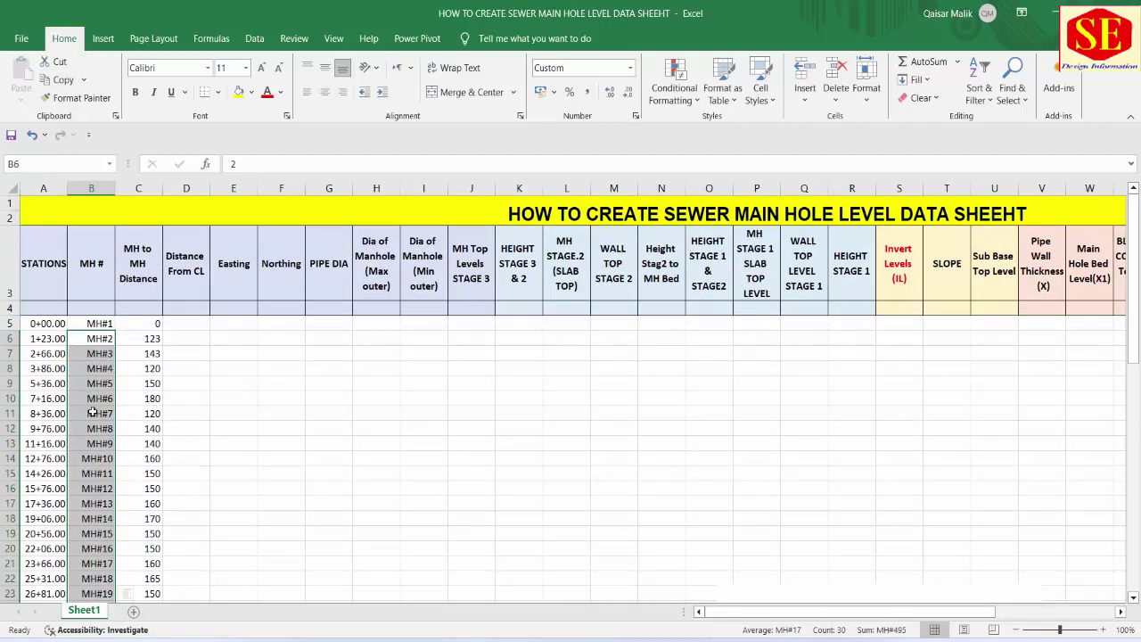
left_click(93, 412)
Review the station and MH to MH distance columns, then switch to the sewer drawing PDF
left_click(63, 351)
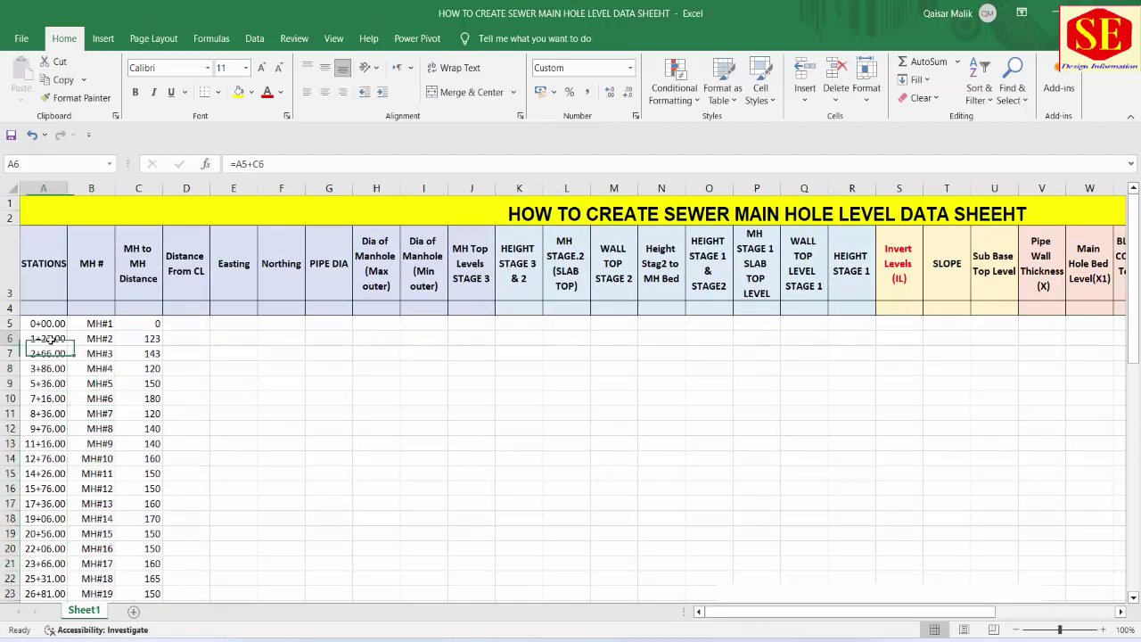
left_click(49, 337)
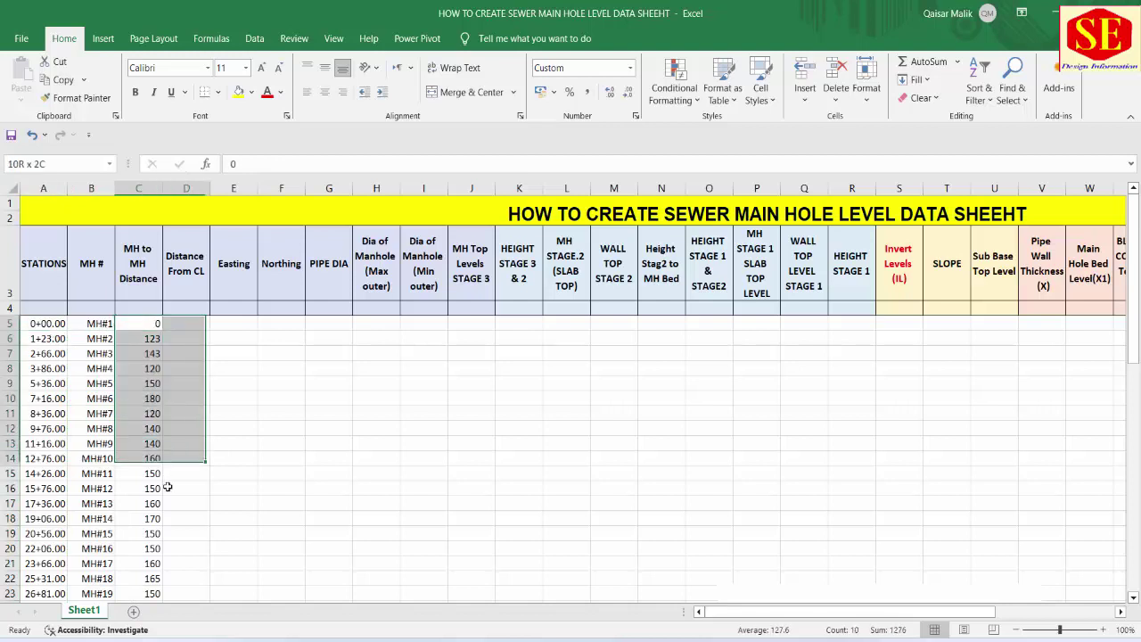
left_click_drag(155, 325, 168, 601)
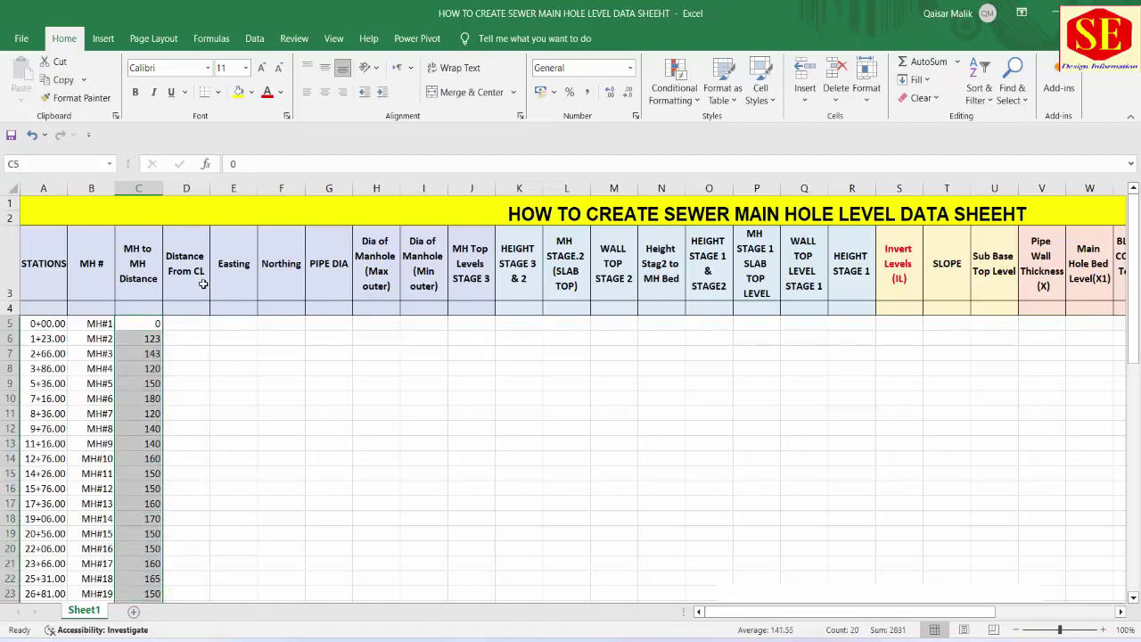
left_click(183, 265)
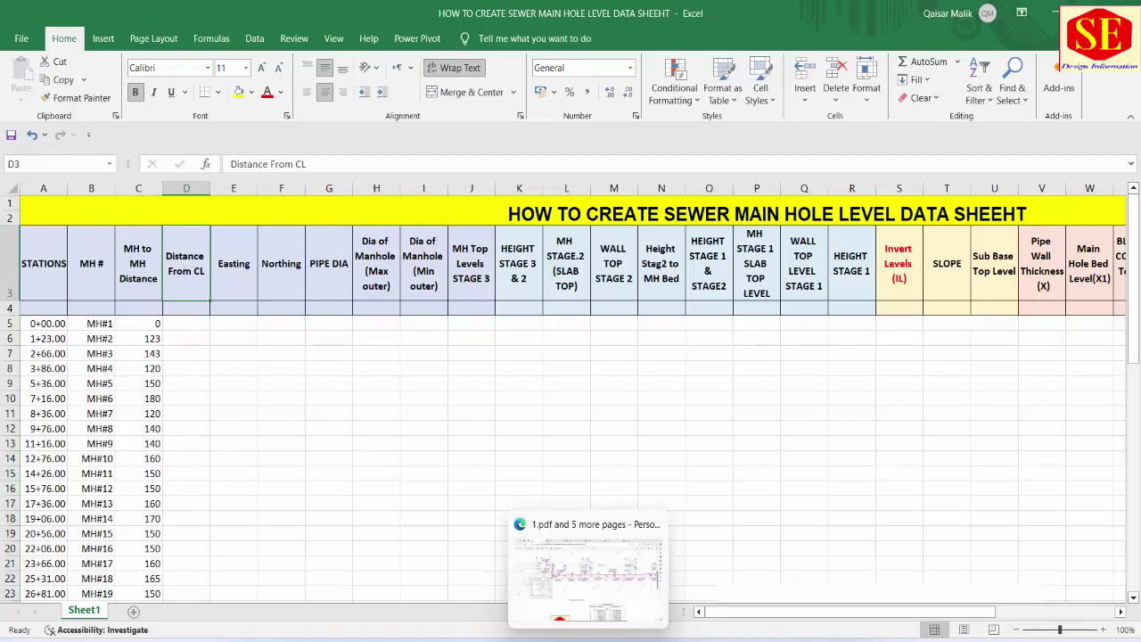
left_click(579, 482)
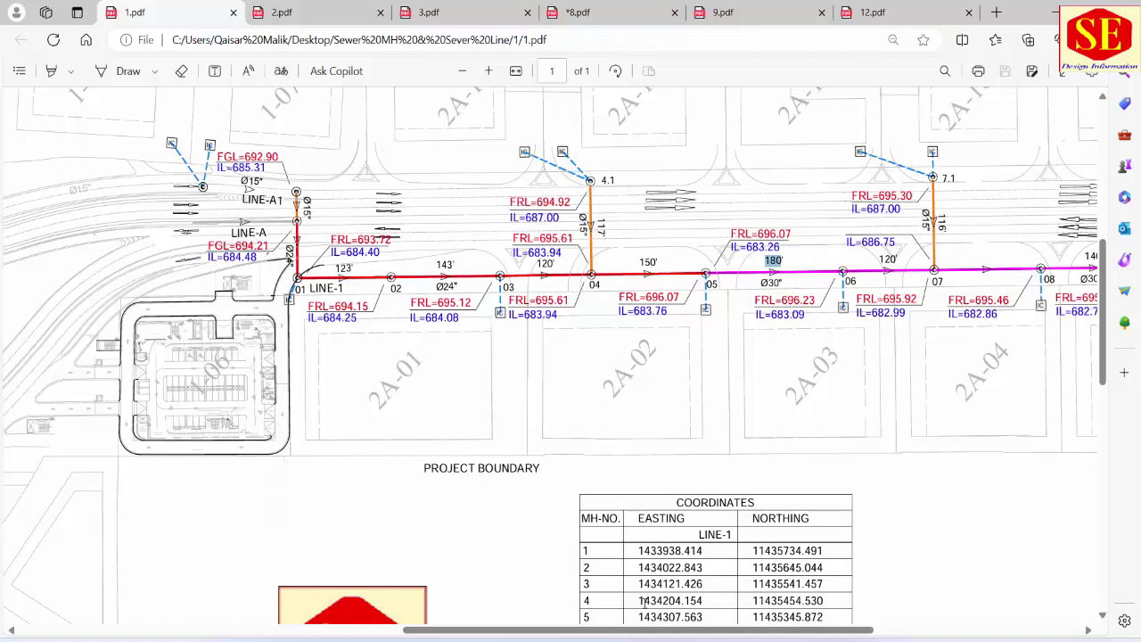
Back in Excel, enter 75 in D5 and centre it
mouse_move(643, 632)
left_click(598, 580)
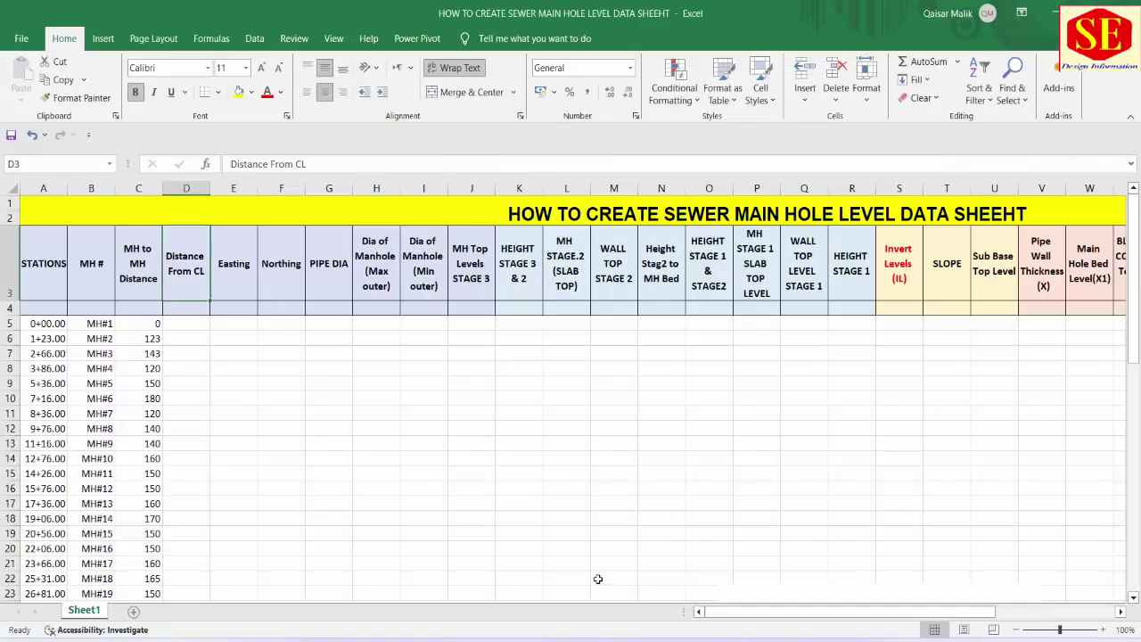
left_click(192, 322)
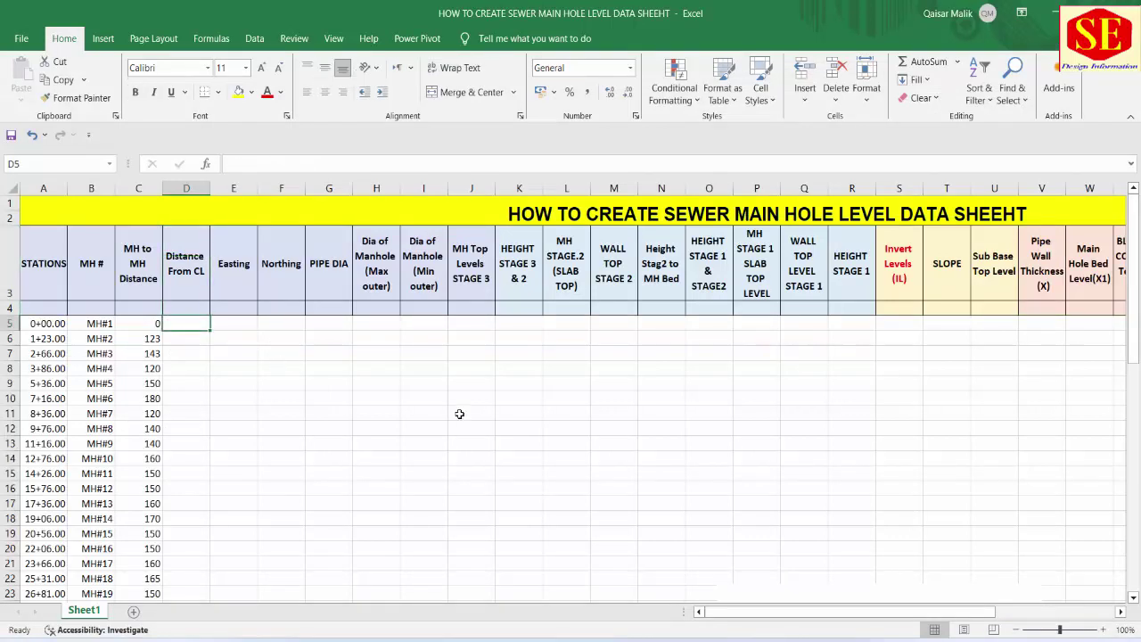
type("75")
key("Return")
left_click(196, 321)
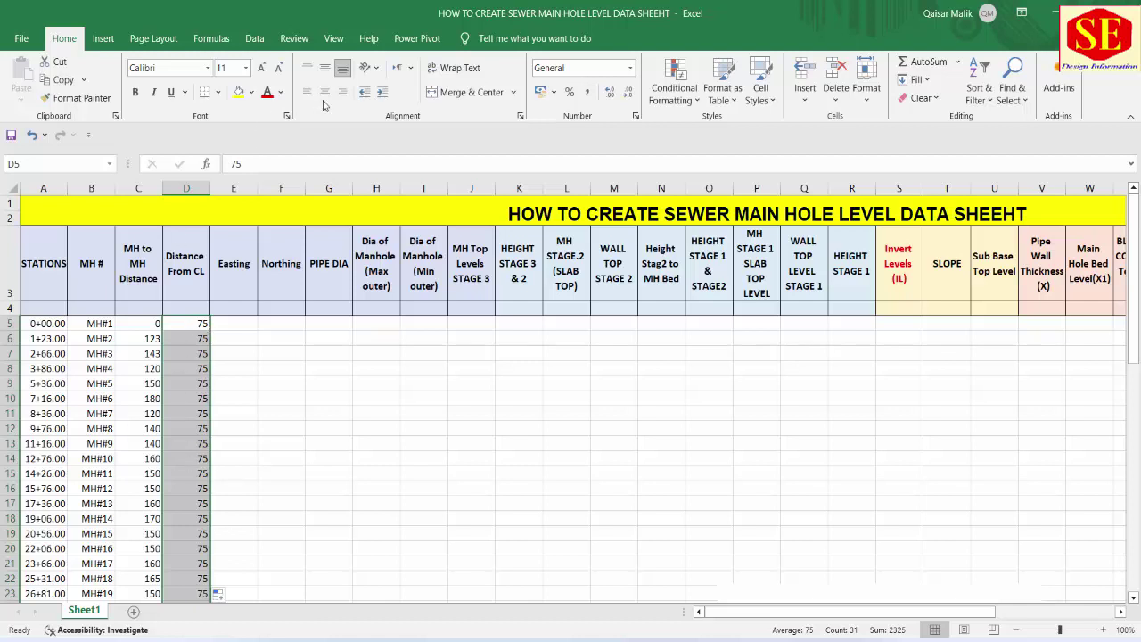
left_click(325, 92)
Fill 75 down to MH#31 and select both distance columns from MH#1 downward
left_click(149, 338)
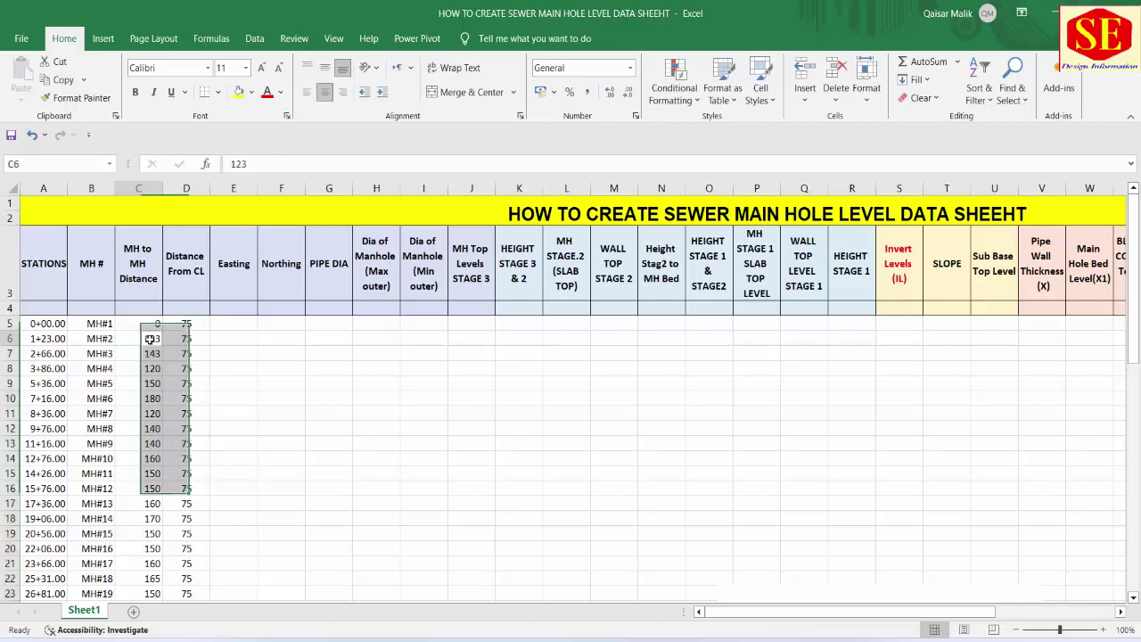
left_click(150, 338)
left_click(151, 368)
left_click(189, 368)
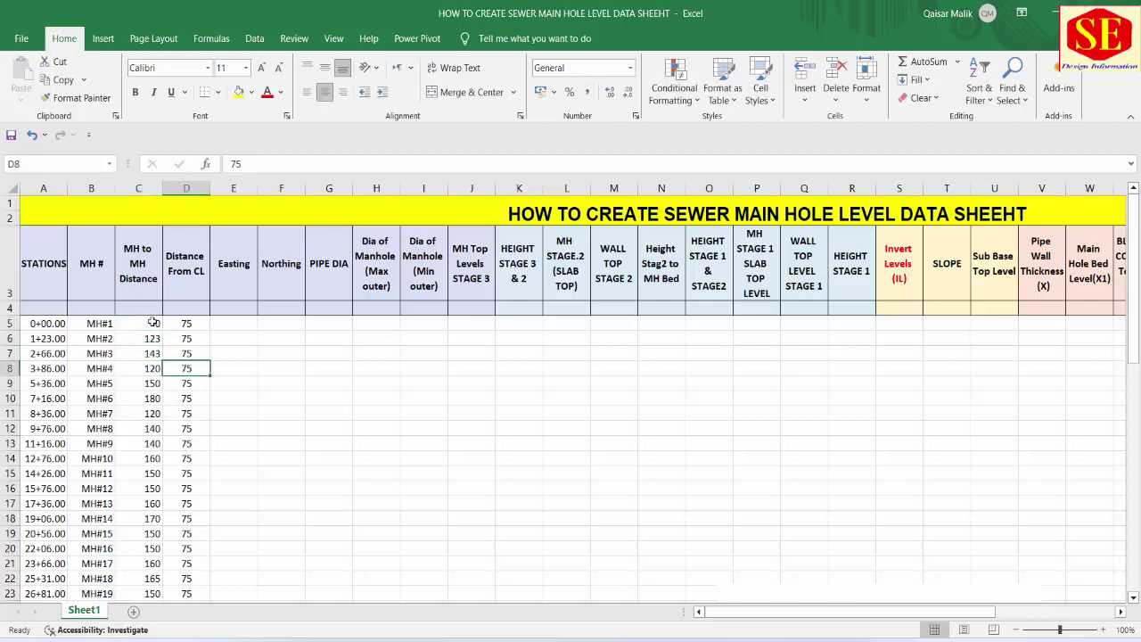
left_click_drag(153, 323, 187, 590)
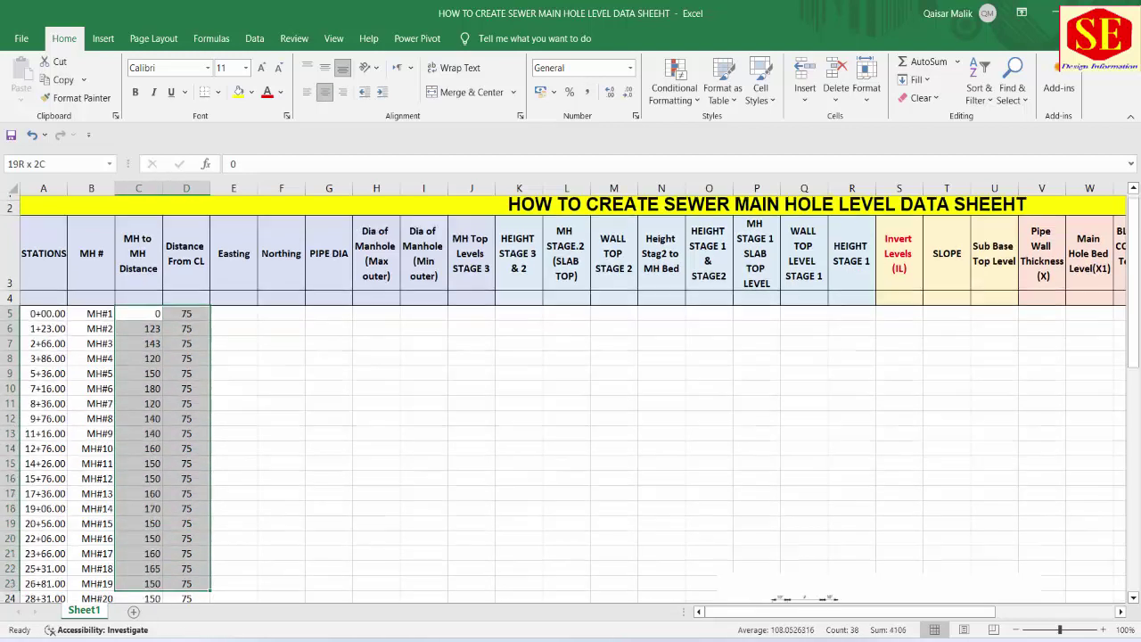
Apply the custom format 0' to C5:D35 so distances read like 123' and 75'
left_click_drag(188, 590, 182, 580)
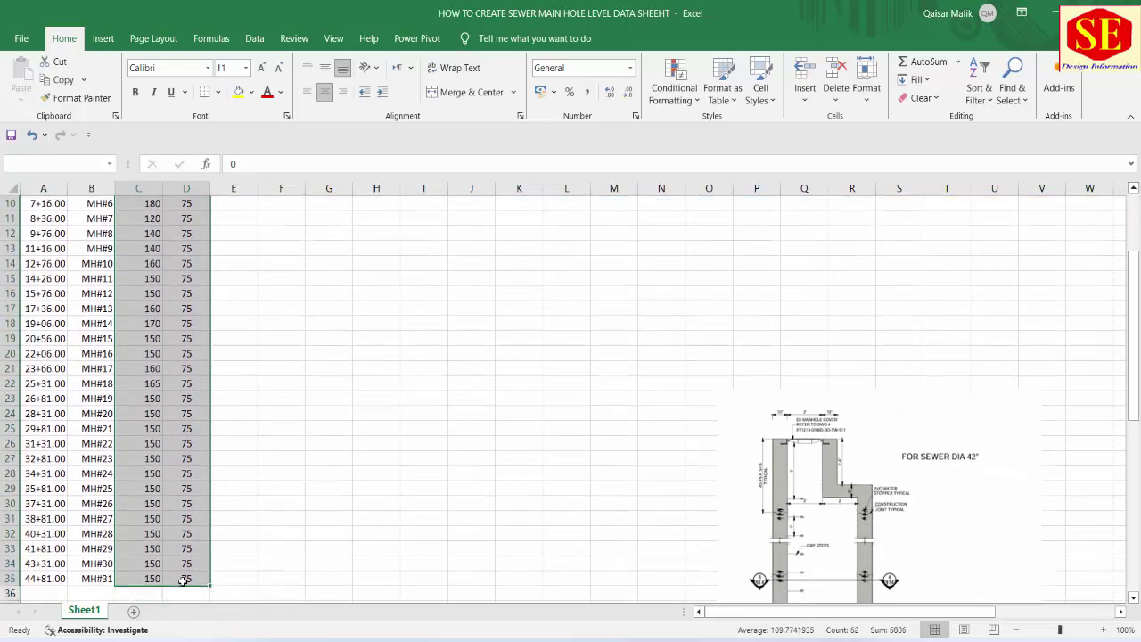
right_click(182, 581)
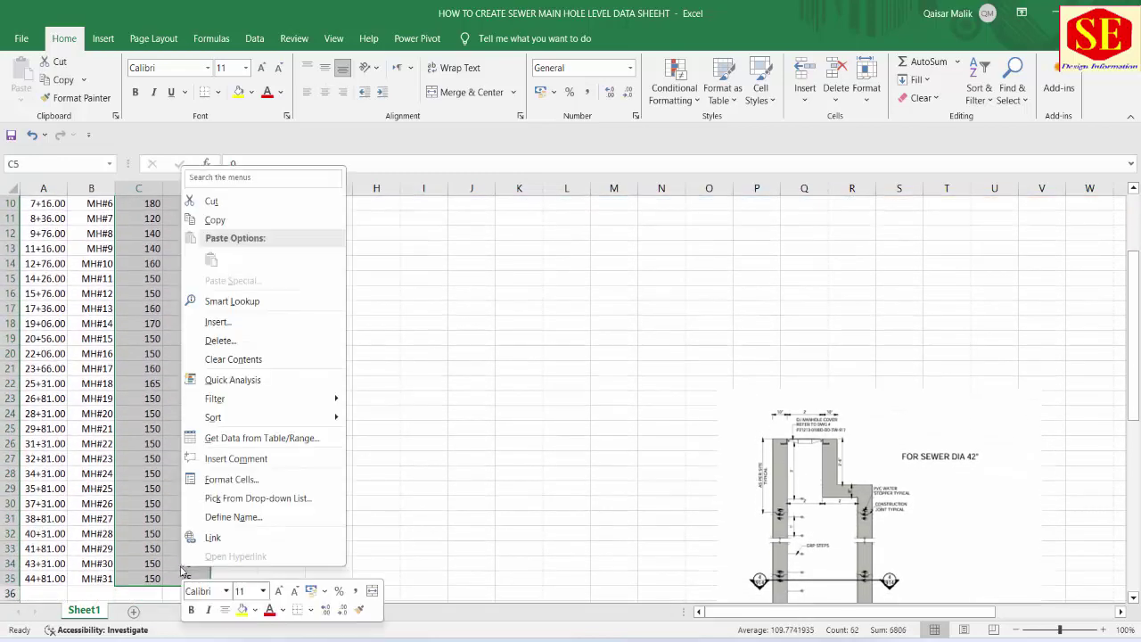
left_click(241, 482)
left_click(78, 432)
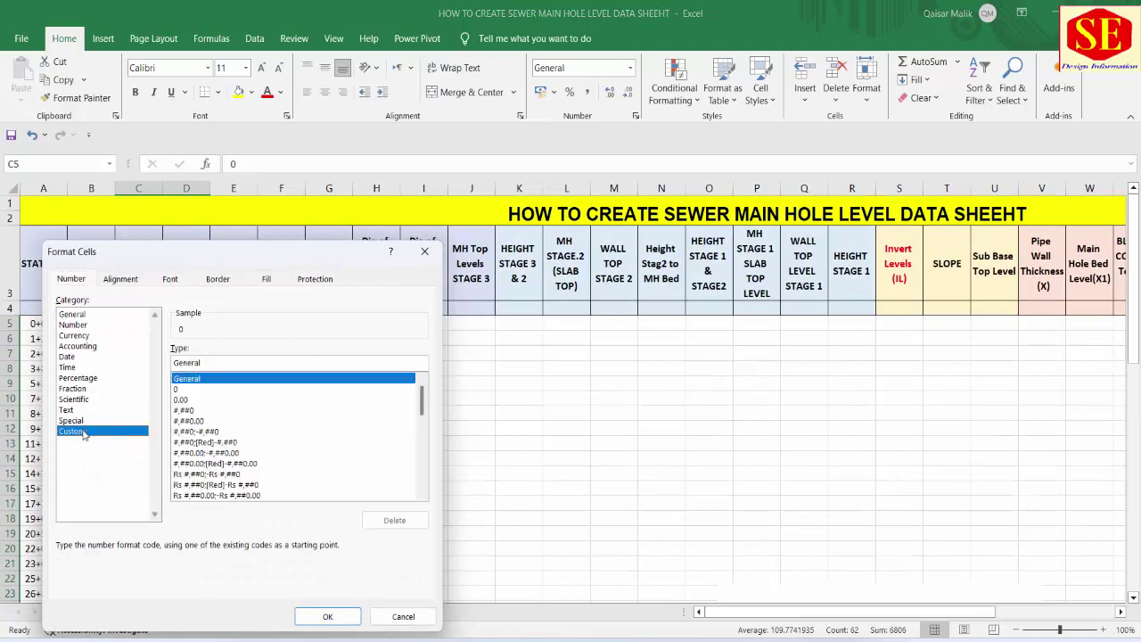
double_click(205, 361)
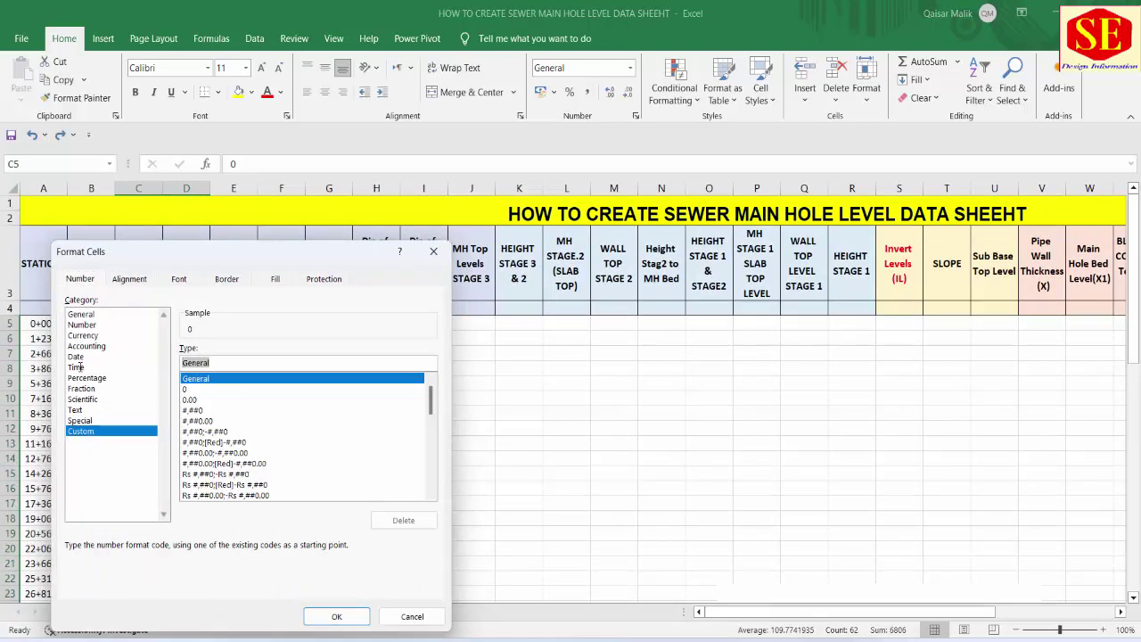
type("0")
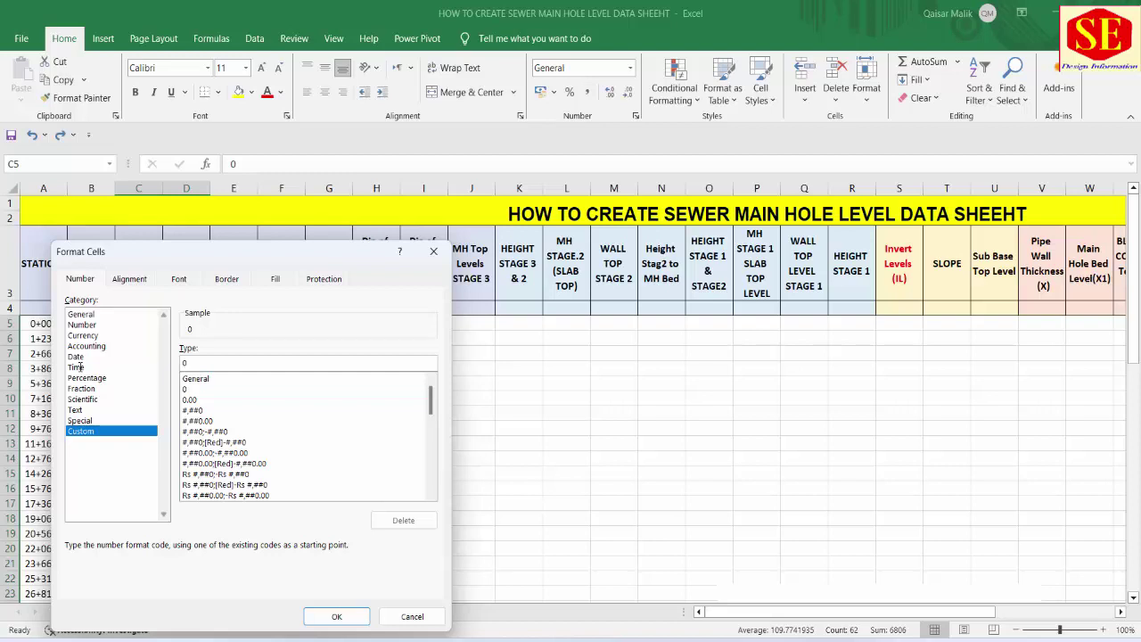
type("\"")
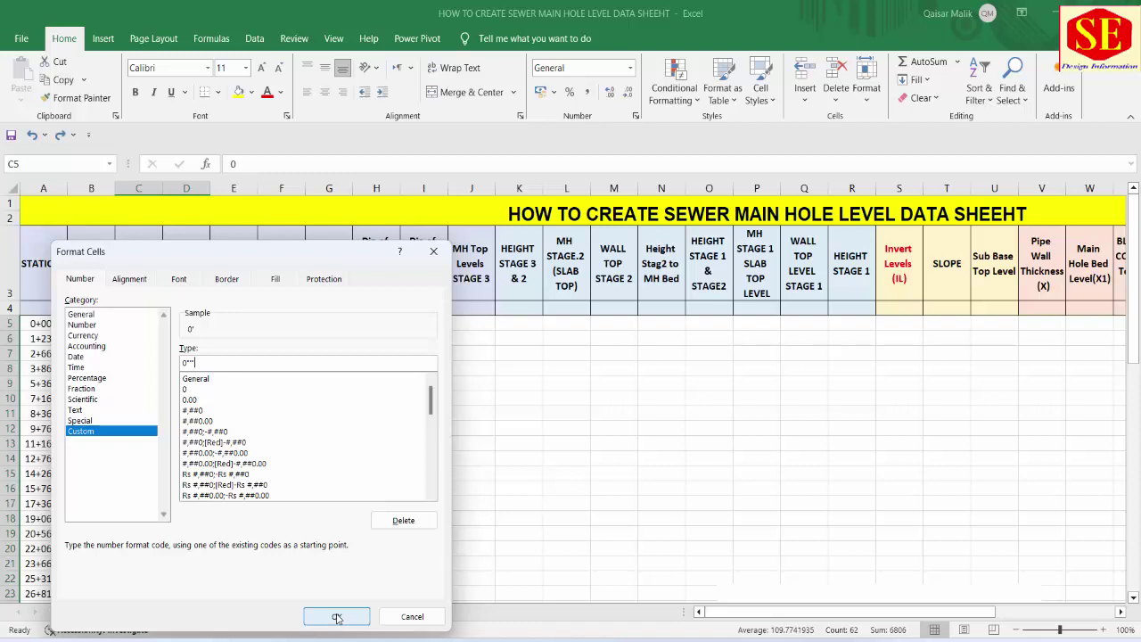
left_click(337, 617)
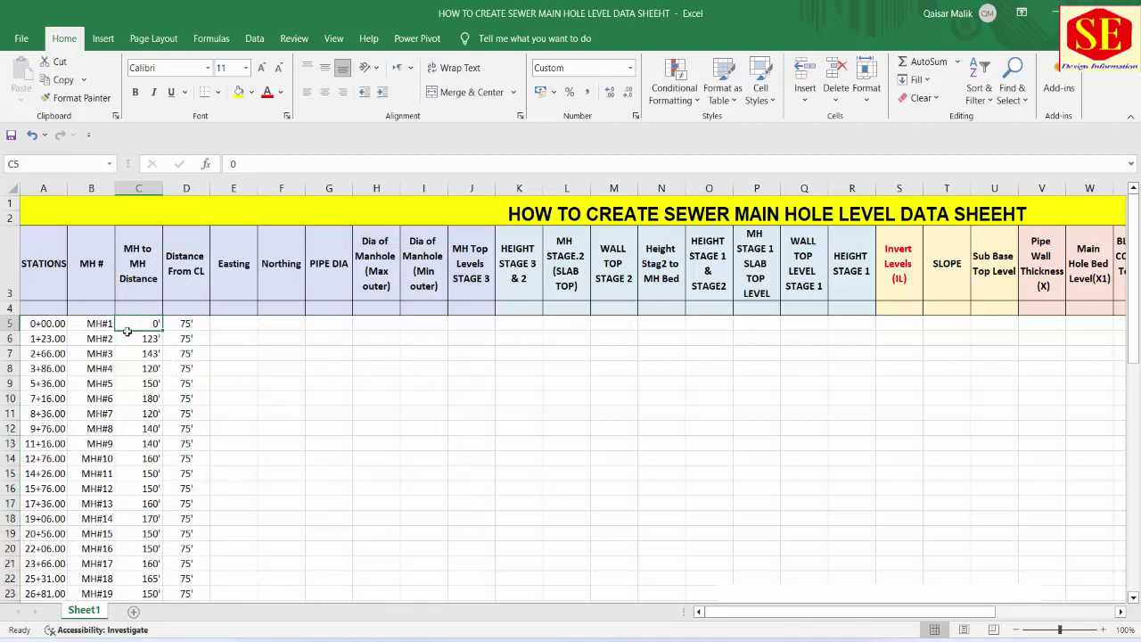
left_click(233, 324)
left_click(271, 325)
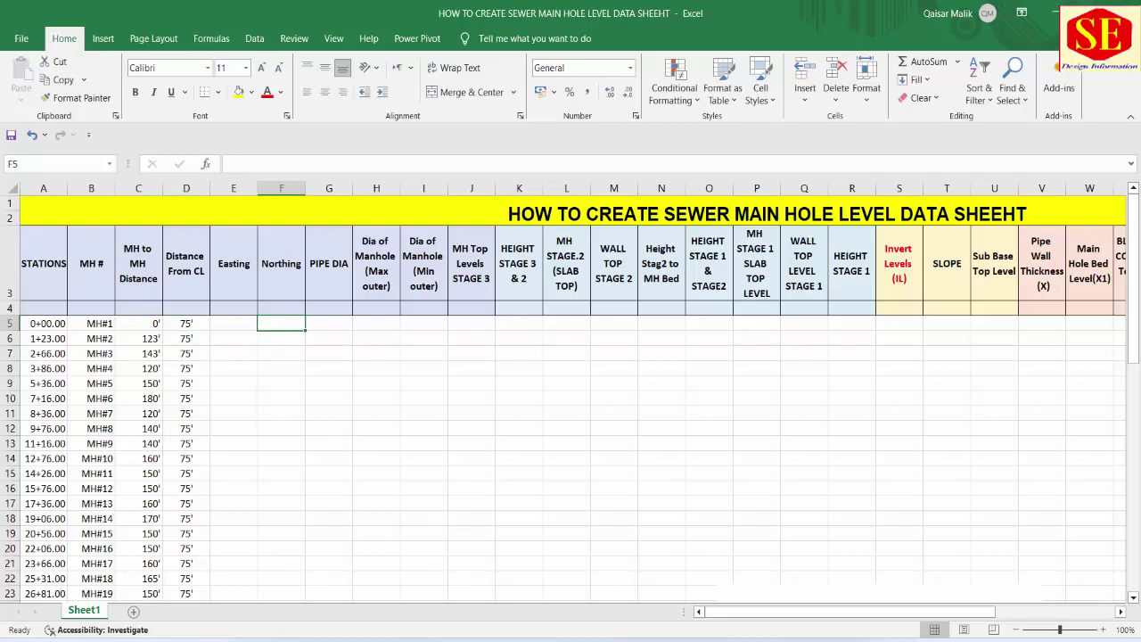
scroll(653, 332, "down", 1)
scroll(653, 332, "down", 2)
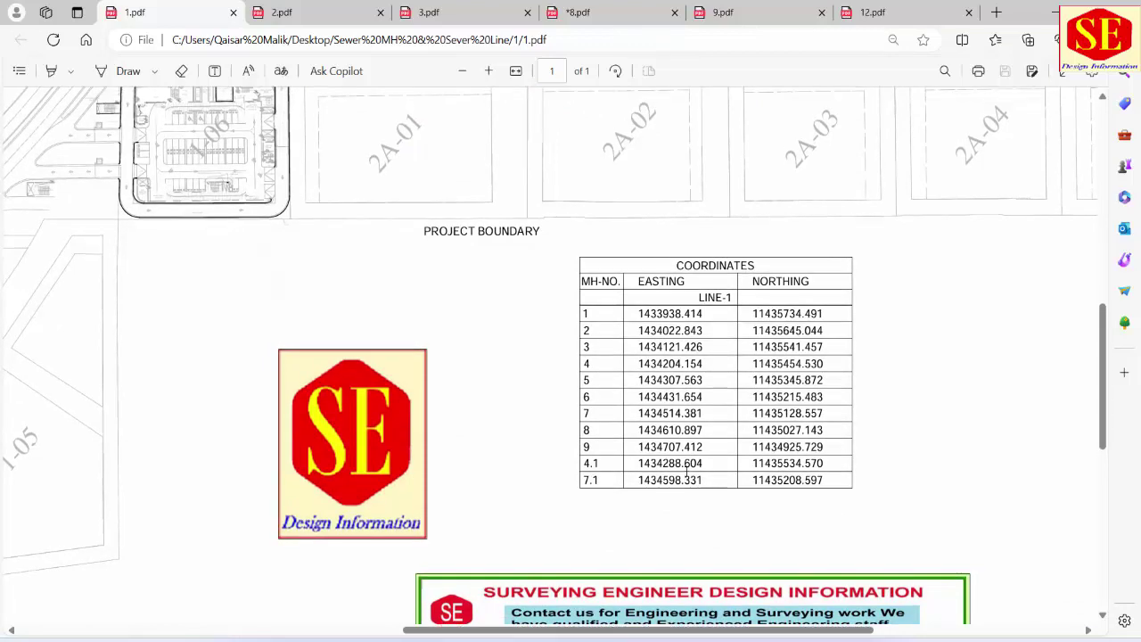
scroll(621, 481, "up", 1)
scroll(608, 550, "up", 1)
scroll(599, 606, "down", 1)
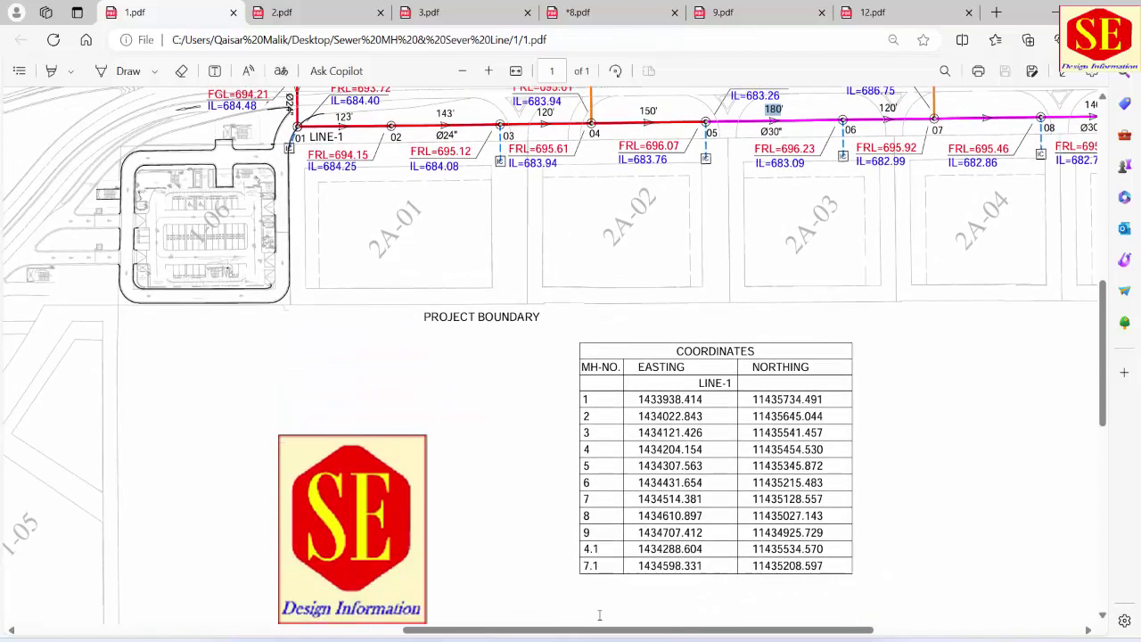
scroll(599, 606, "down", 2)
scroll(515, 383, "up", 5)
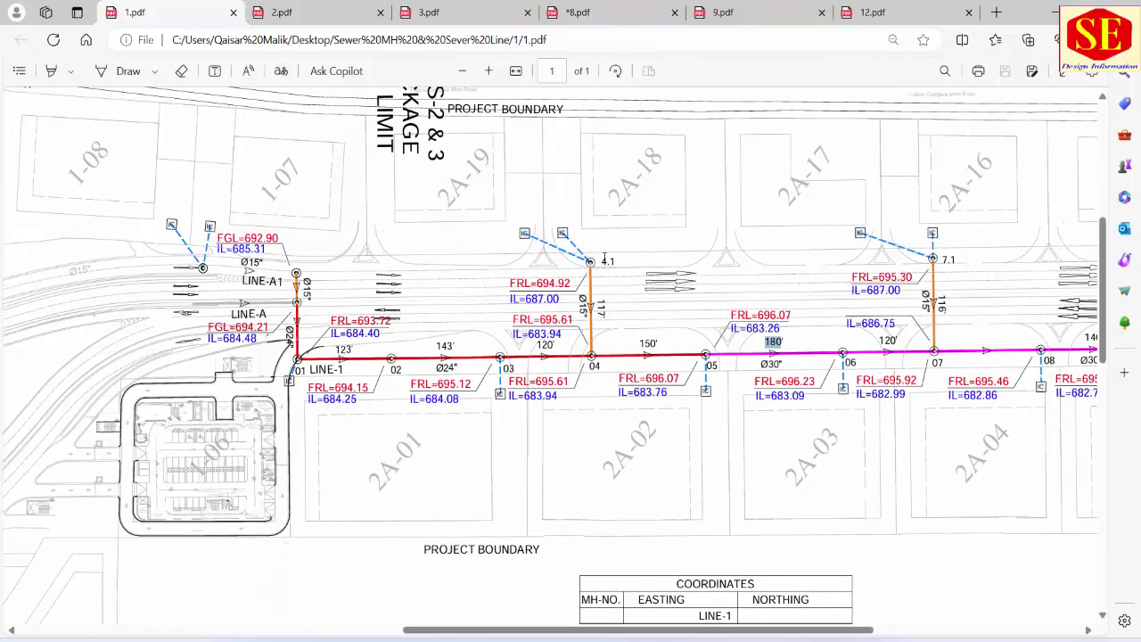
left_click_drag(603, 258, 619, 261)
key("ctrl+a")
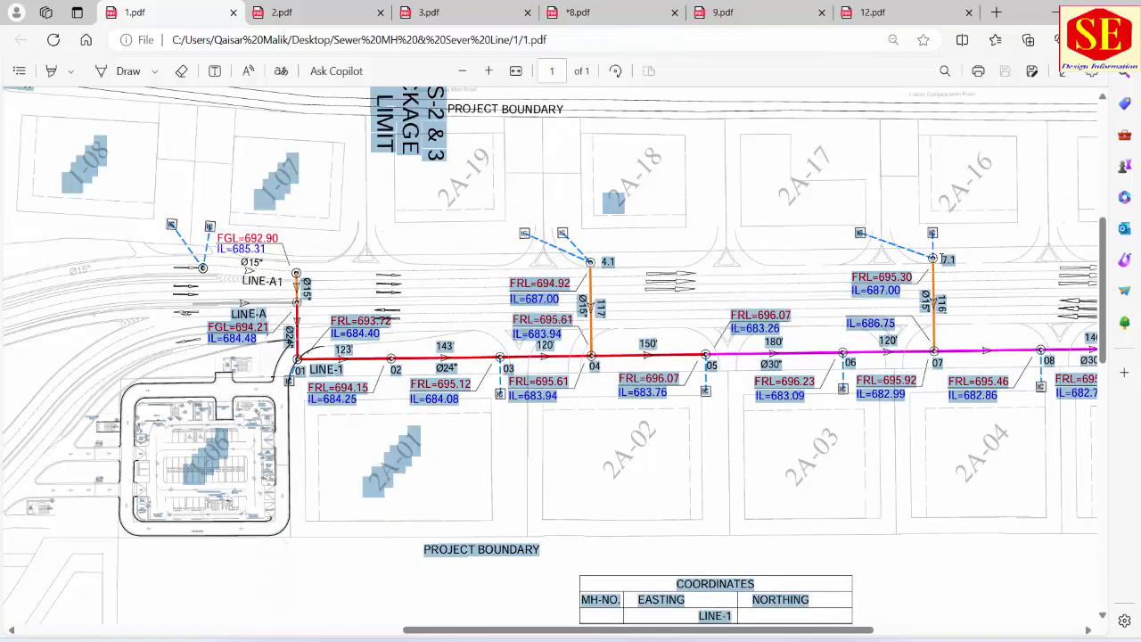
left_click(954, 289)
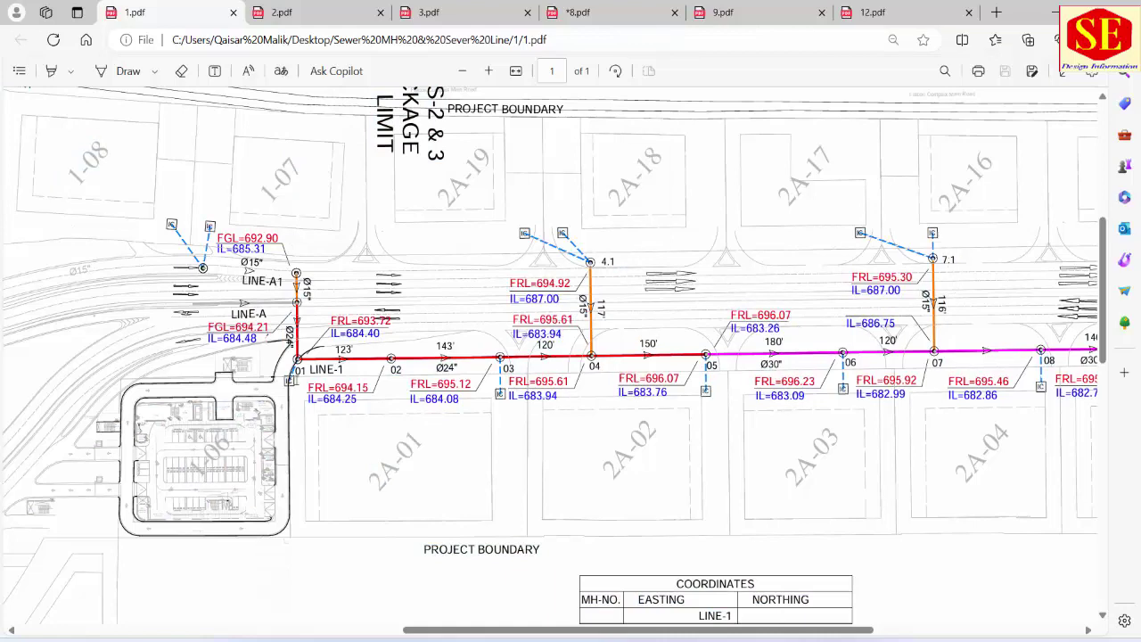
scroll(626, 374, "down", 3)
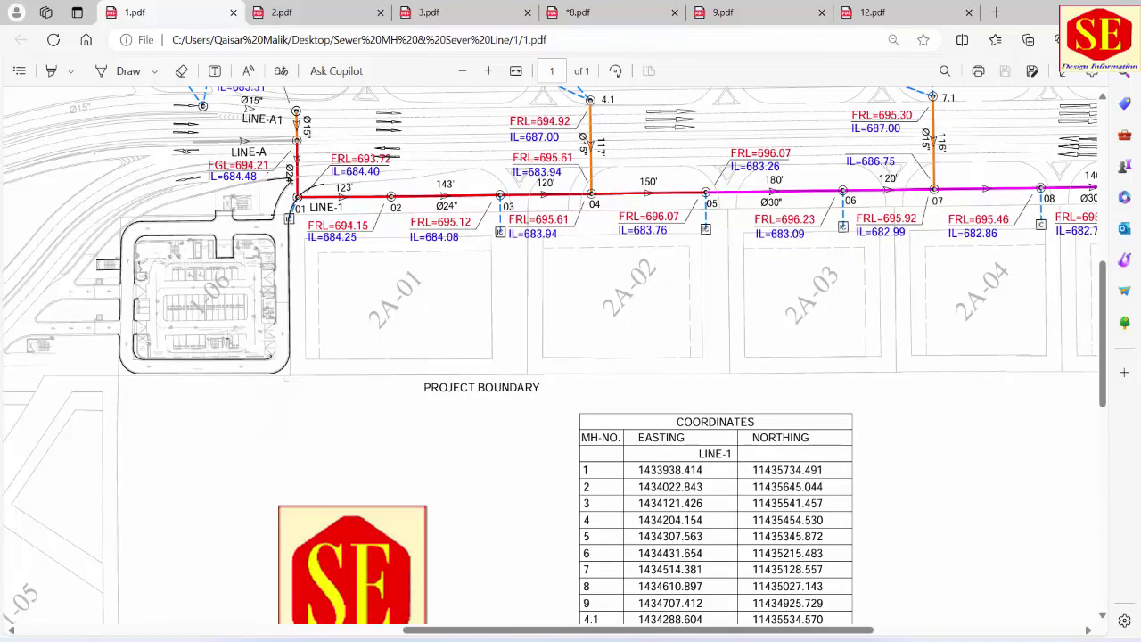
left_click(516, 542)
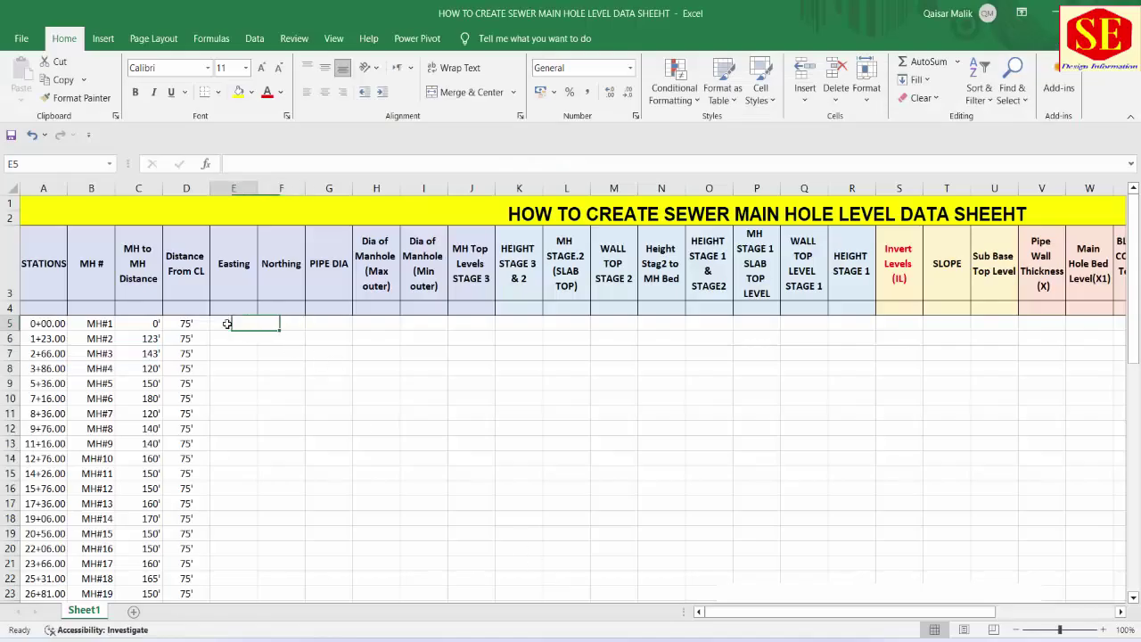
Paste the Easting and Northing coordinates as values at E5 and autofit columns E and F
key("ctrl+c")
right_click(229, 323)
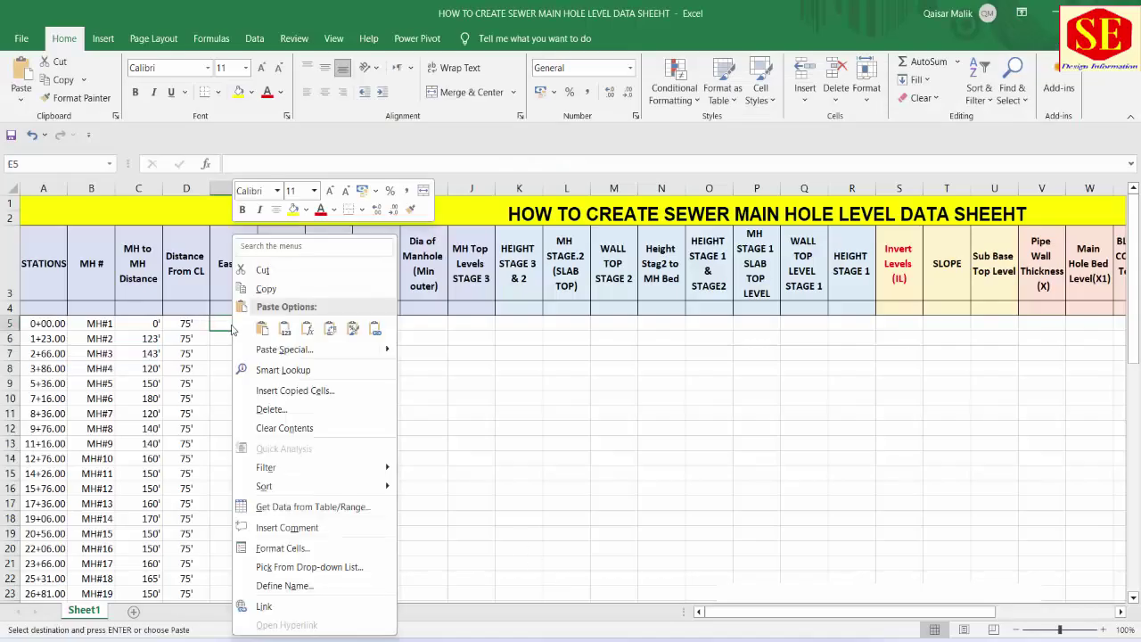
left_click(283, 332)
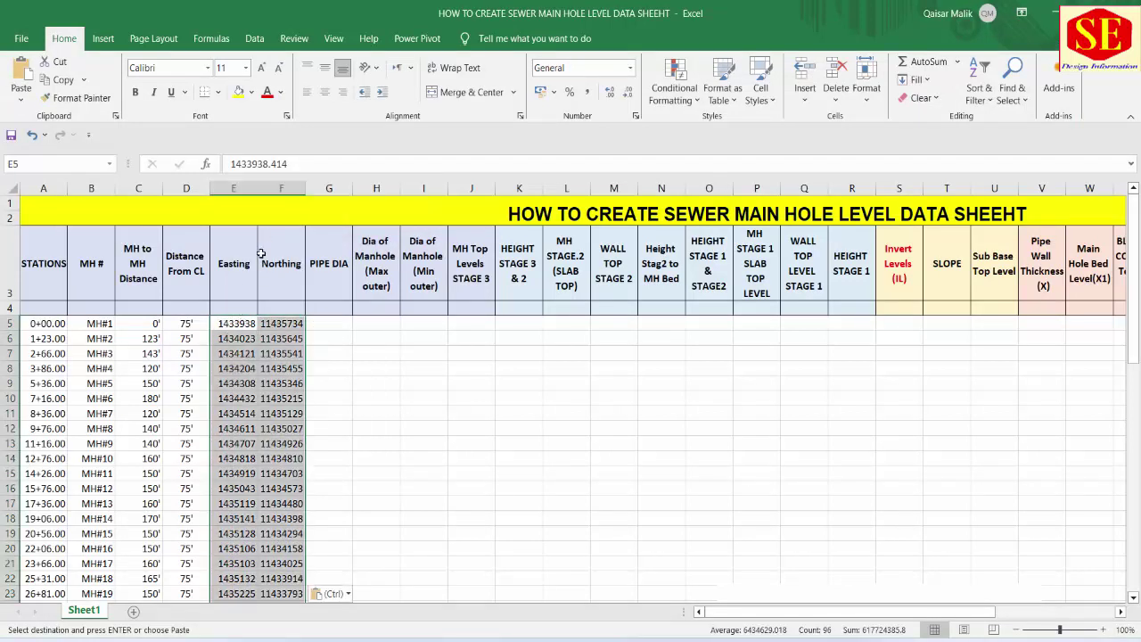
double_click(257, 188)
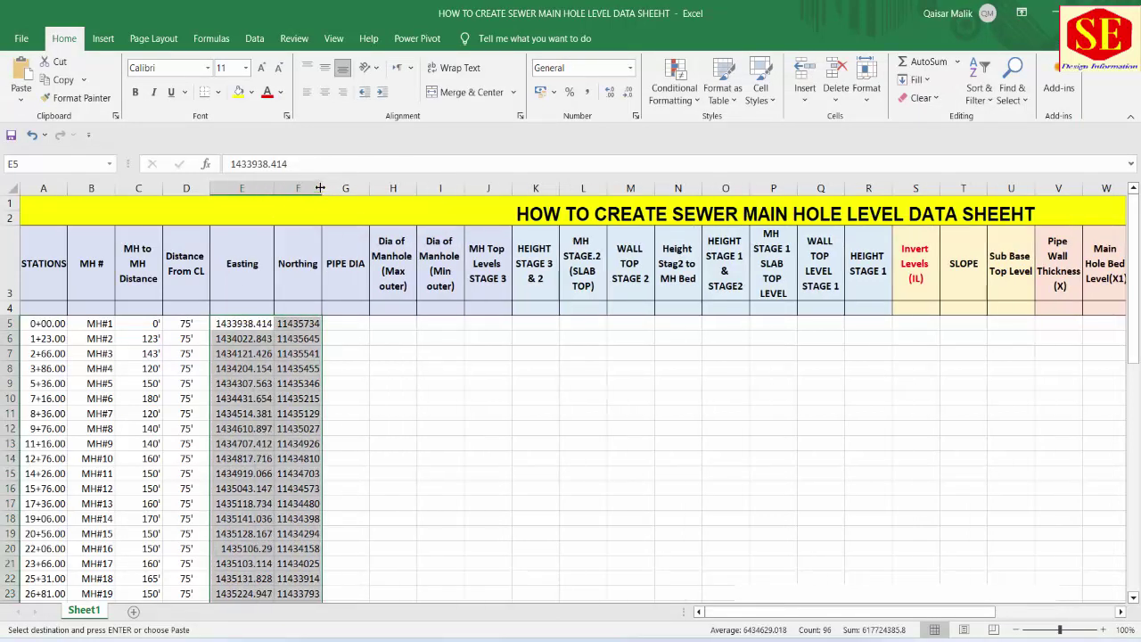
double_click(320, 188)
left_click(237, 326)
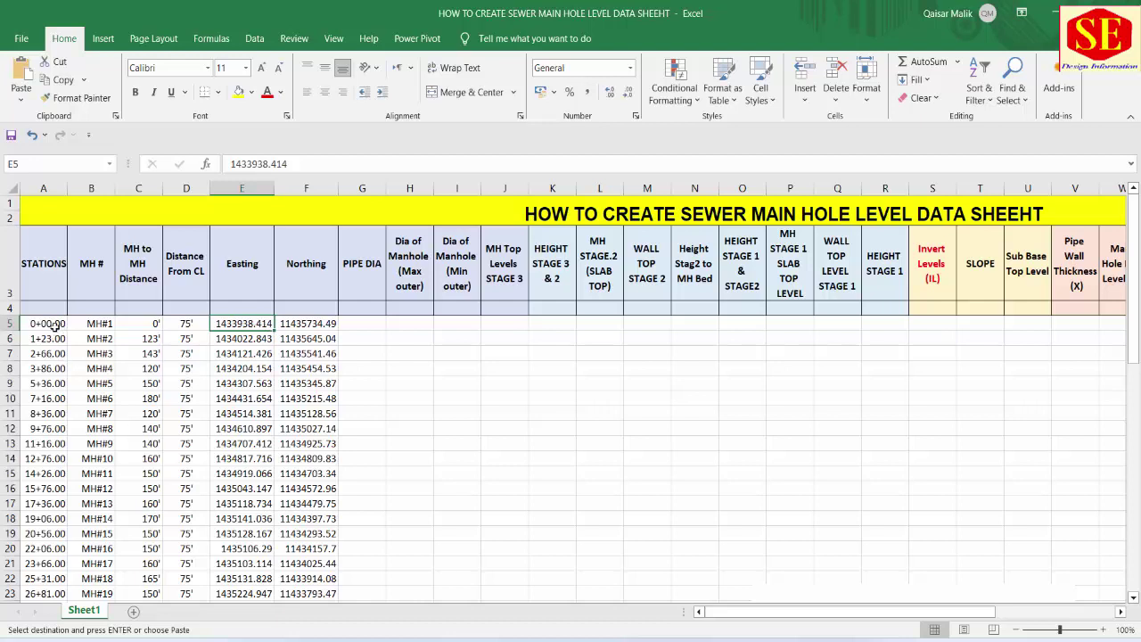
Check the pasted coordinates, select PIPE DIA cell G5, and switch to the sewer drawing PDF
left_click(109, 339)
left_click(254, 339)
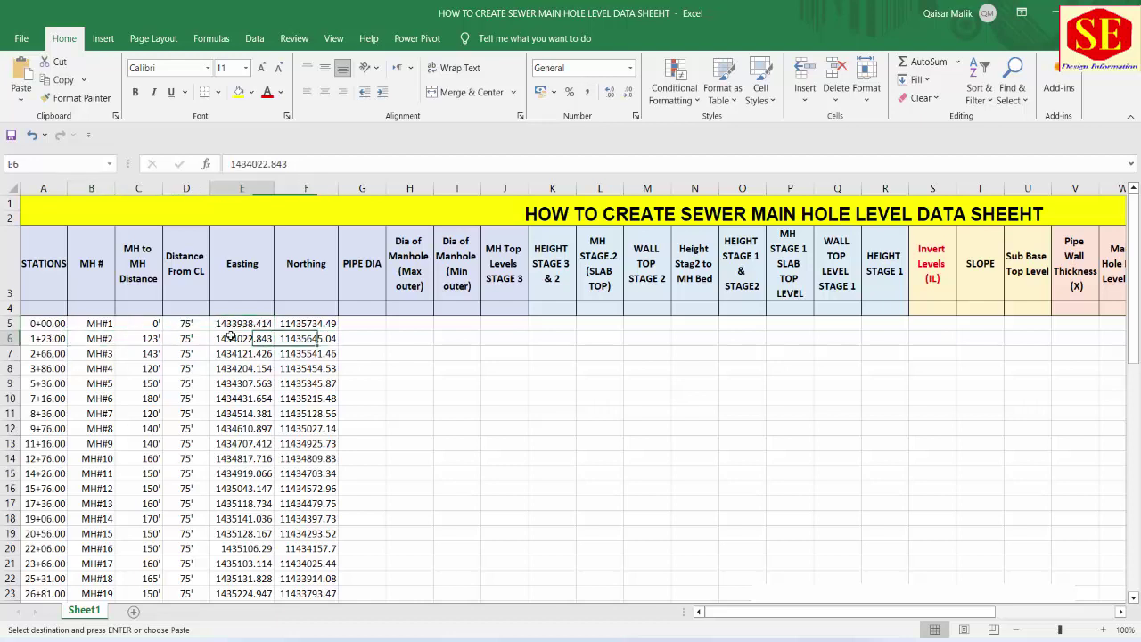
left_click(307, 337)
left_click(328, 351)
key("Escape")
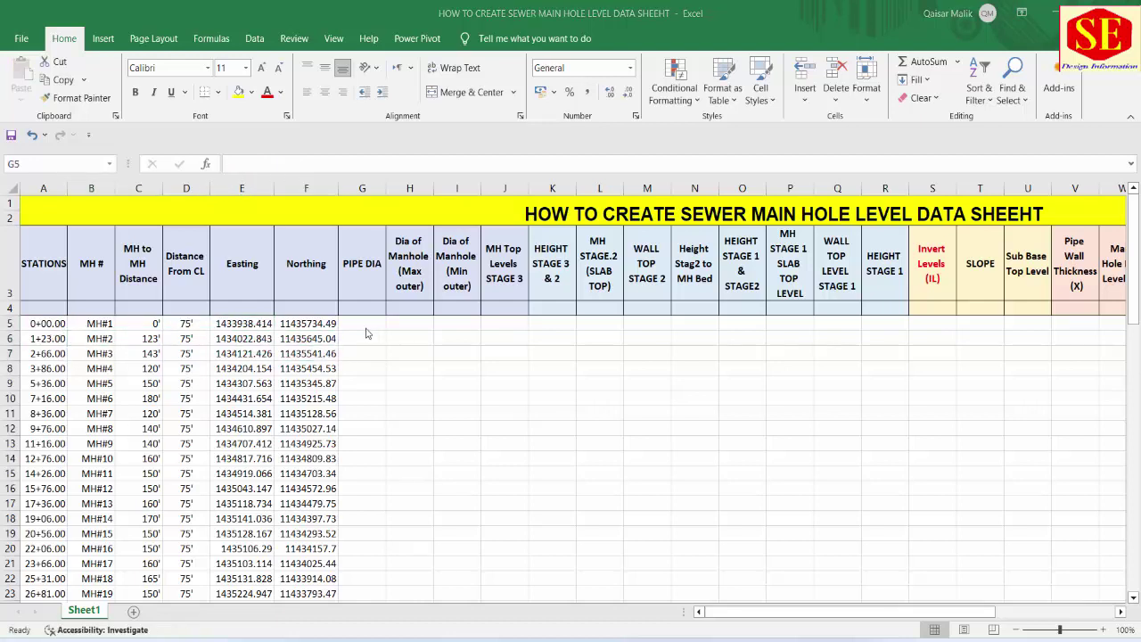
left_click(365, 322)
left_click(369, 250)
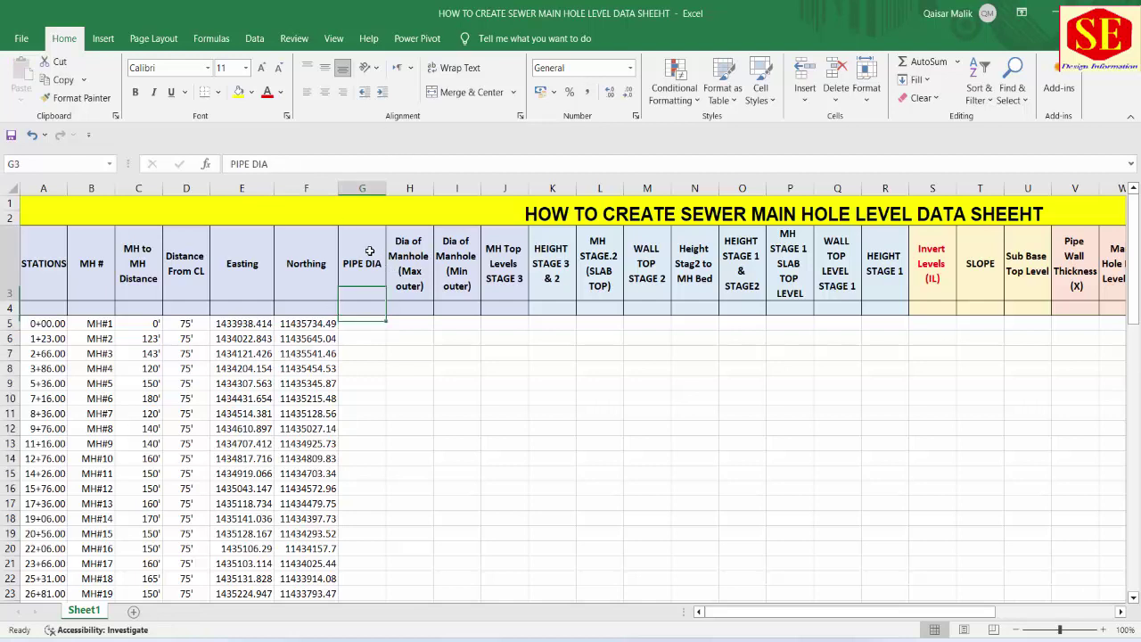
left_click(372, 324)
key("alt+Tab")
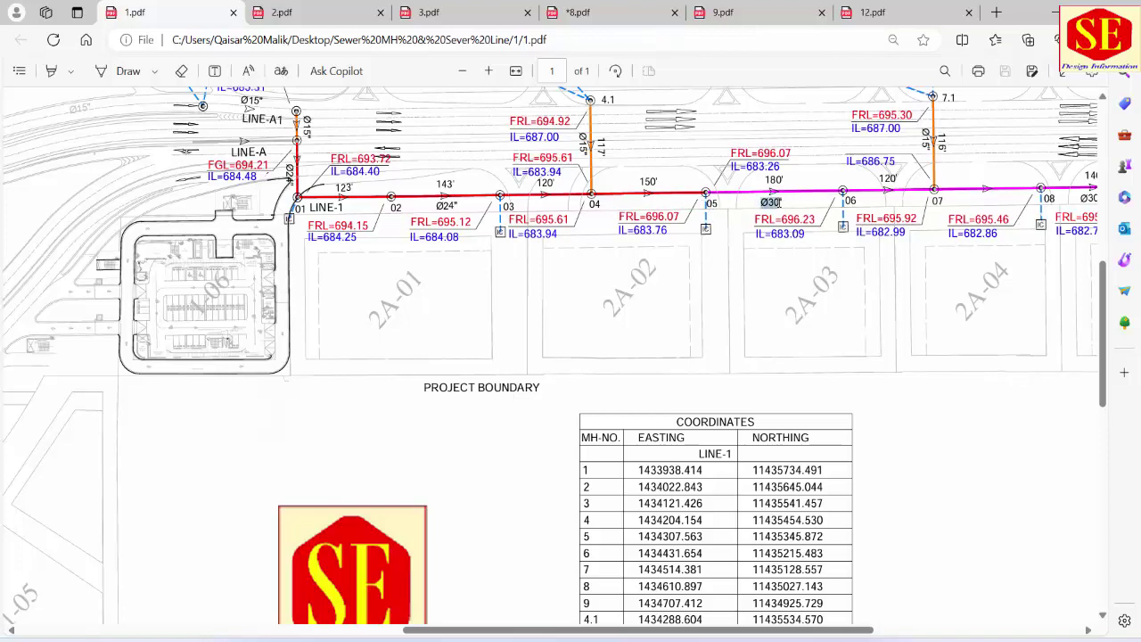
Read the Ø24" pipe size label on Line-1 in 1.pdf, then return to the Excel workbook
left_click_drag(757, 202, 784, 203)
left_click_drag(810, 631, 935, 631)
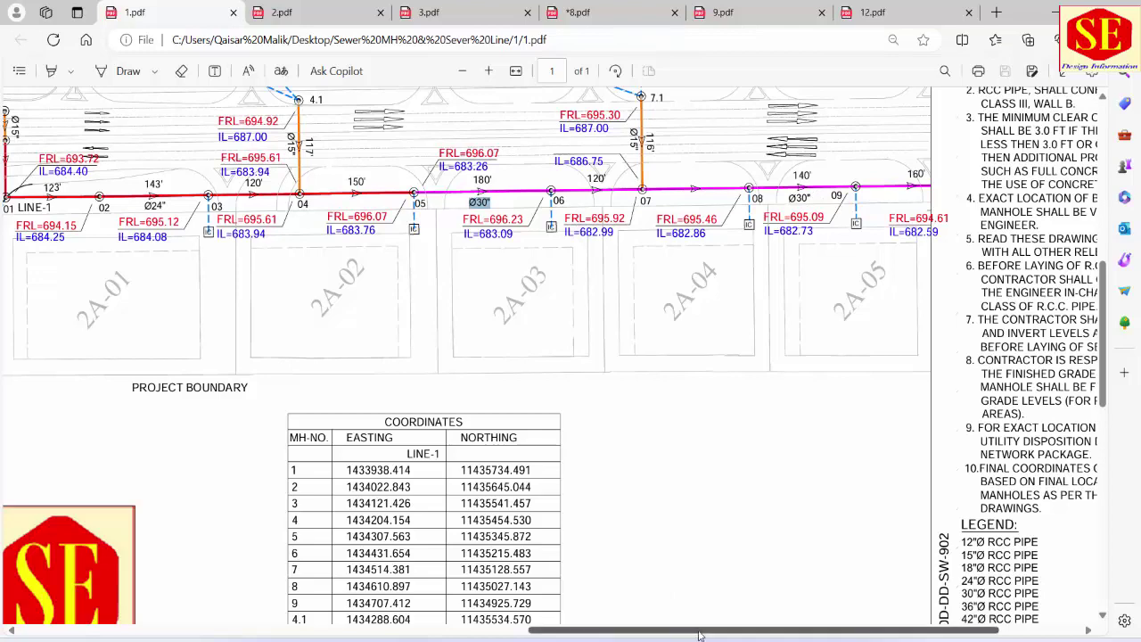
left_click_drag(683, 634, 536, 632)
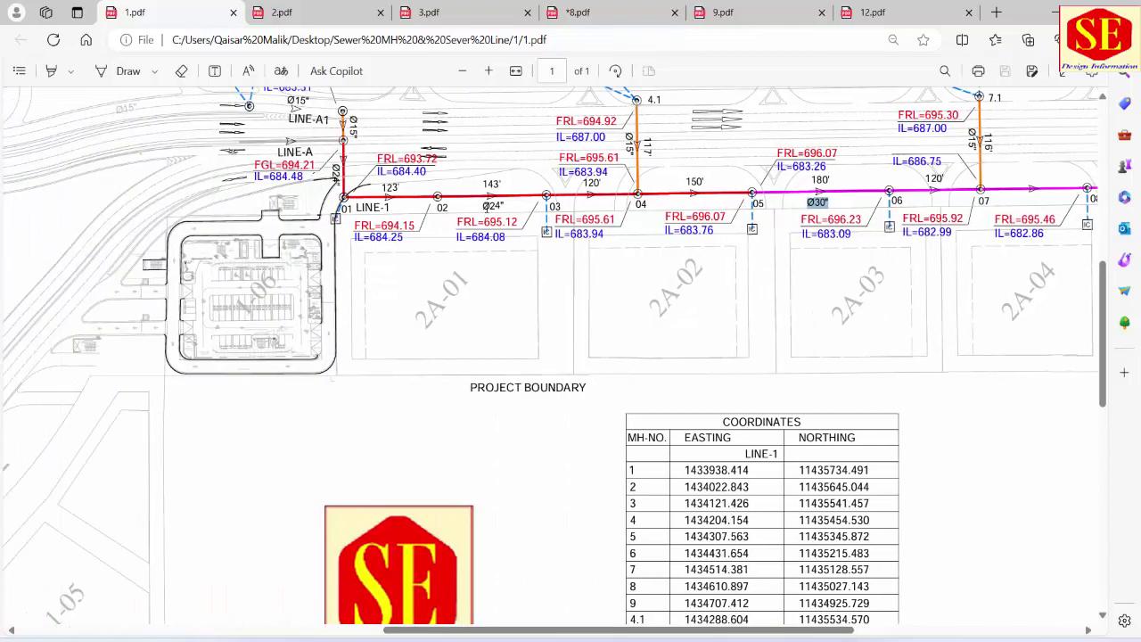
double_click(492, 206)
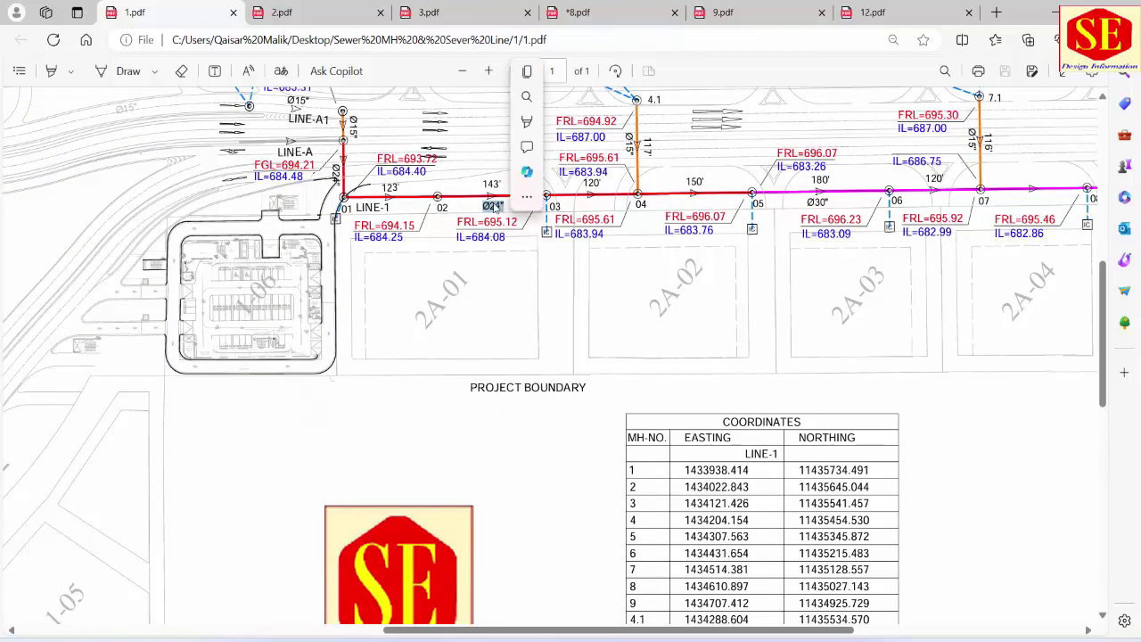
left_click(527, 196)
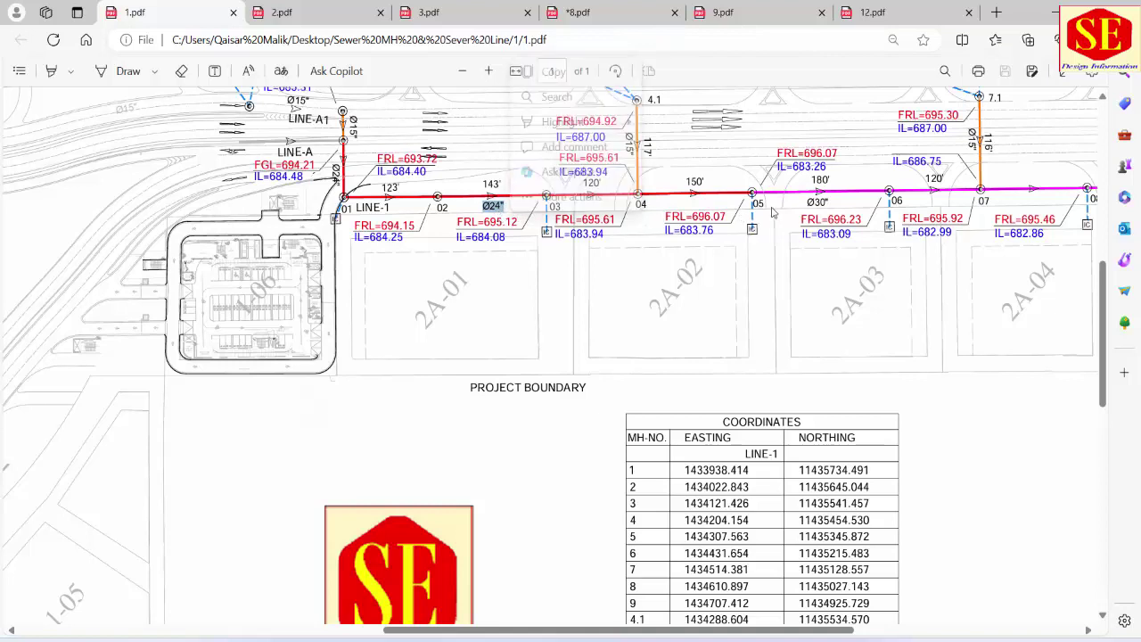
left_click(731, 336)
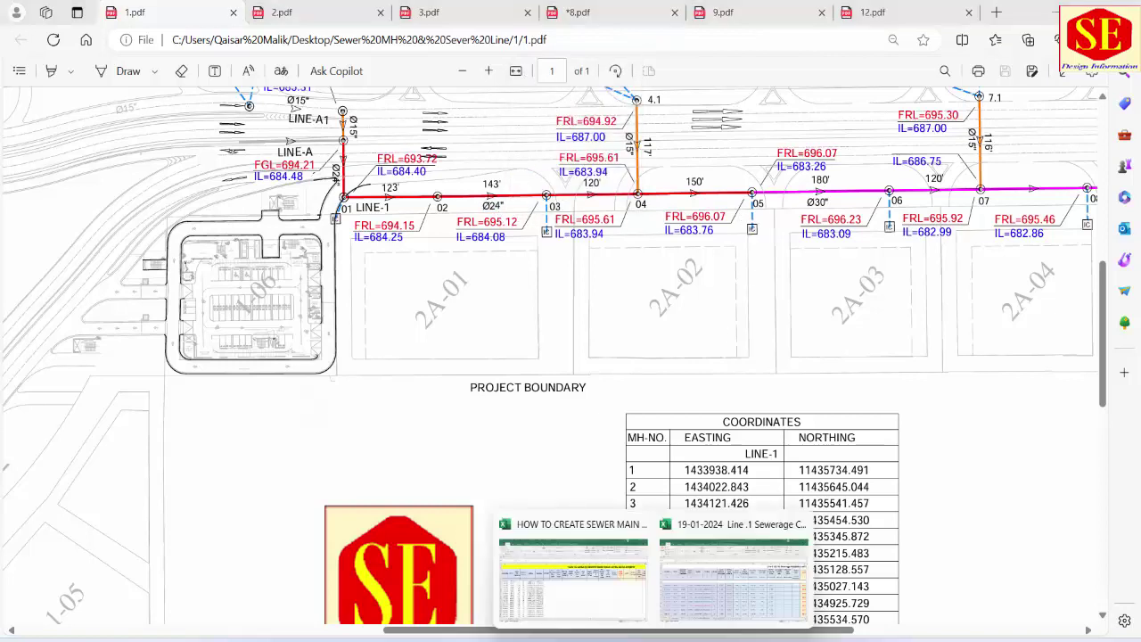
left_click(557, 583)
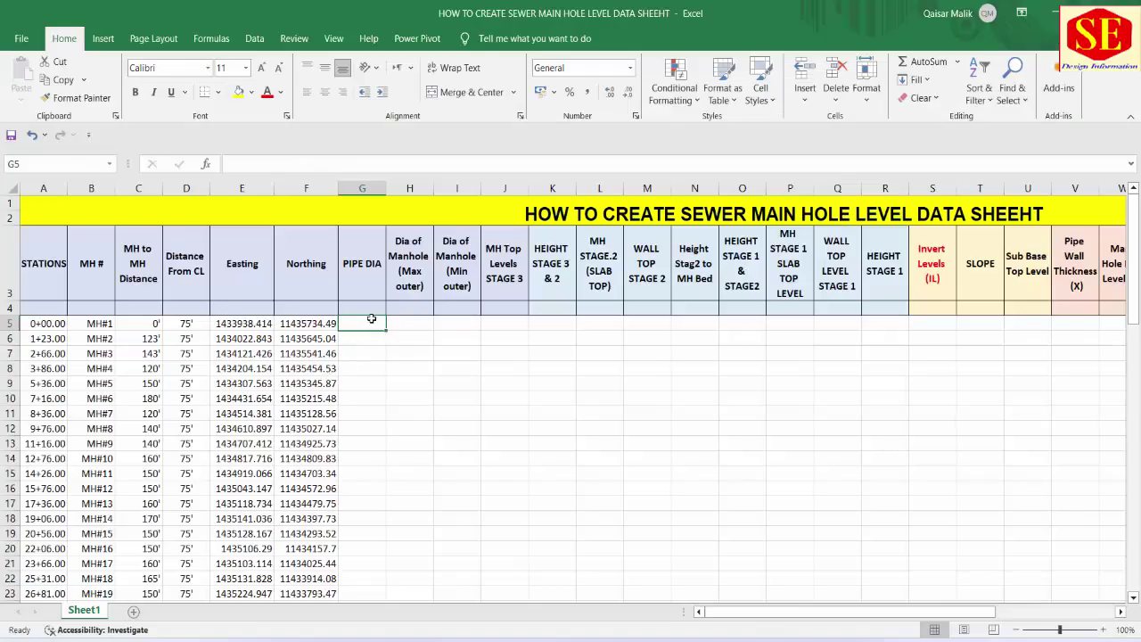
Enter 24 in G5 and fill it down to G9 for MH#1–MH#5
type("24")
key("Return")
left_click(374, 325)
mouse_move(387, 331)
left_mouse_down()
mouse_move(387, 400)
mouse_move(387, 383)
left_mouse_up()
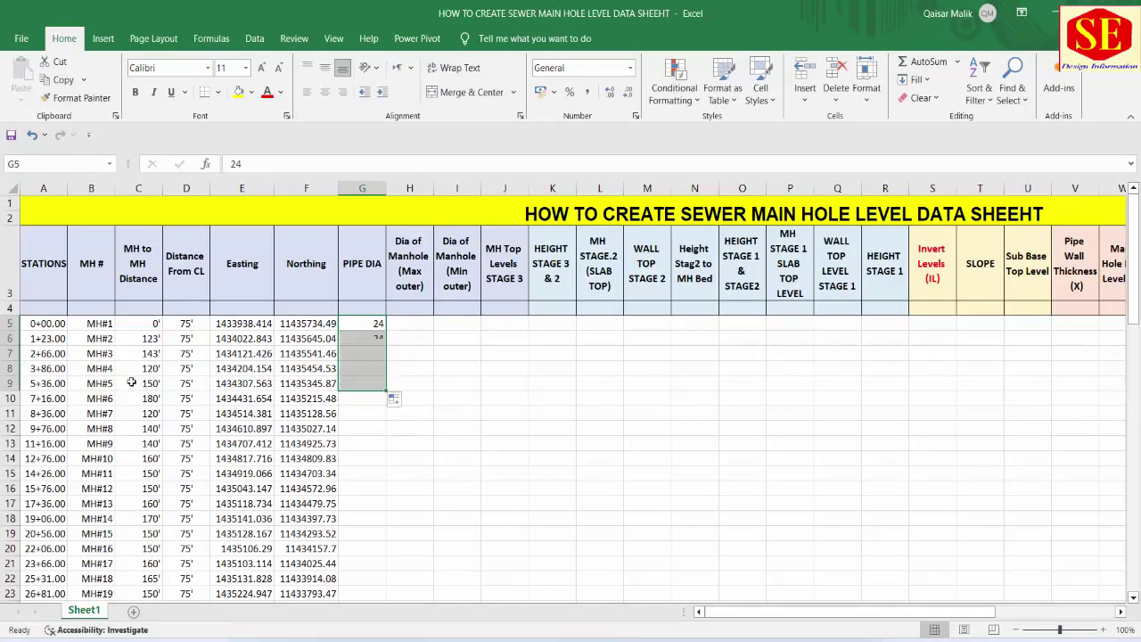
left_click(103, 383)
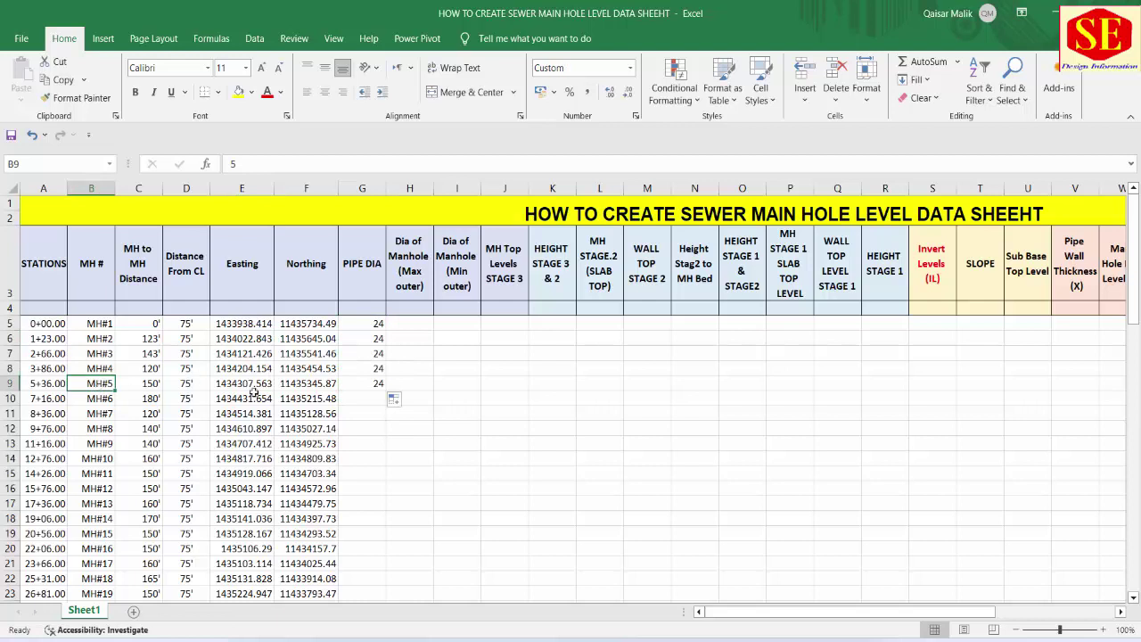
After checking the Ø30" label in the PDF, enter 30 in G10 for MH#6, then open 2.pdf
left_click(373, 398)
key("alt+Tab")
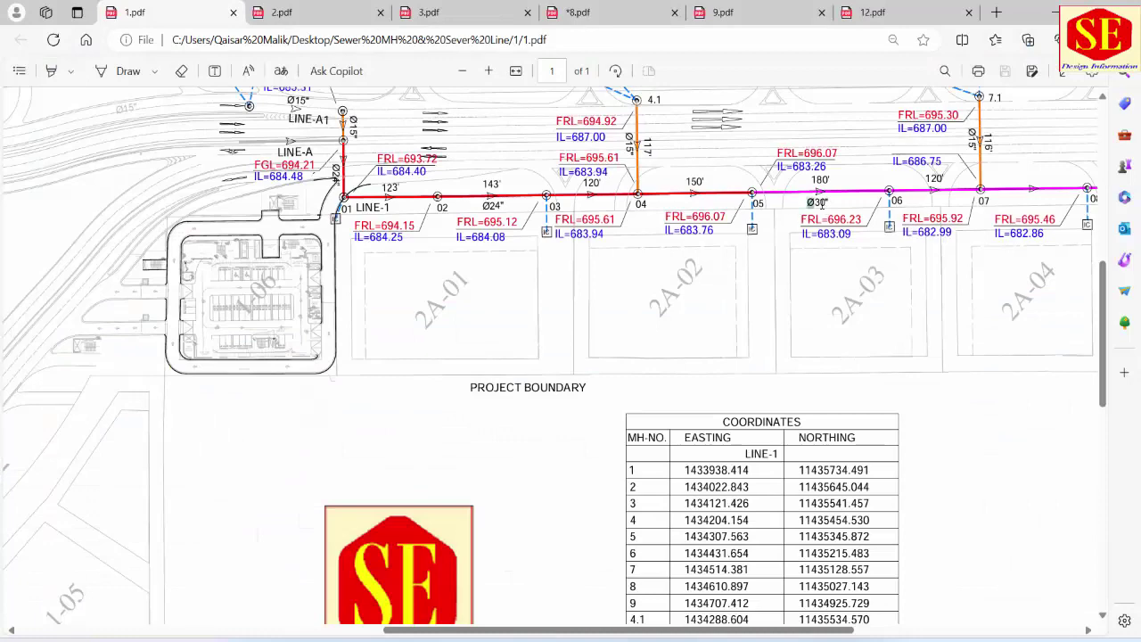
double_click(818, 203)
left_click(652, 641)
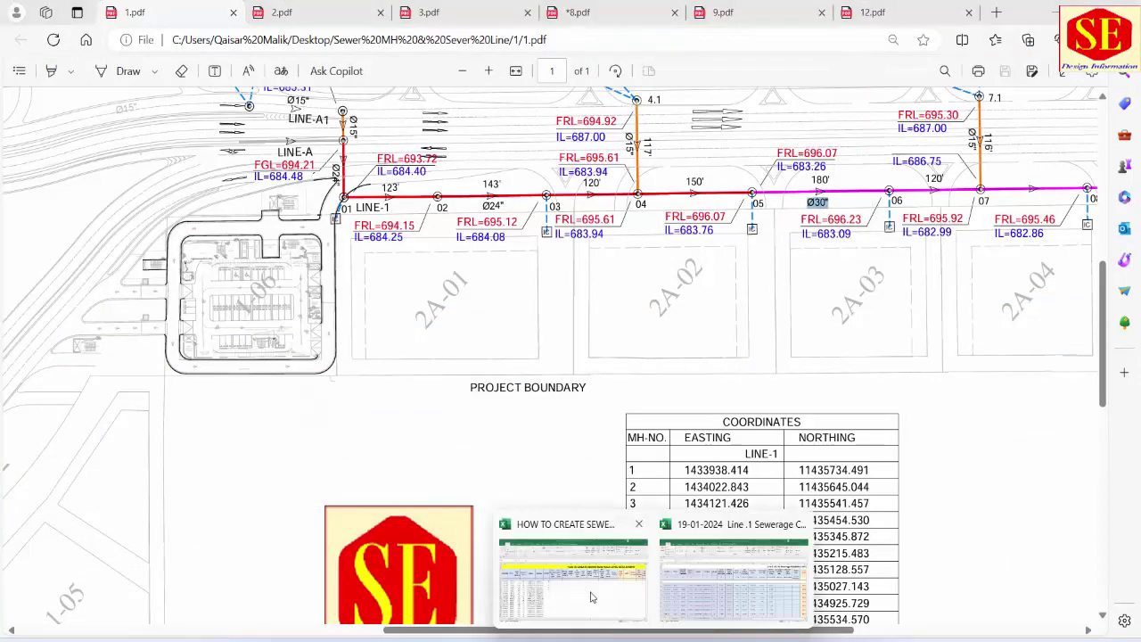
left_click(591, 597)
type("30")
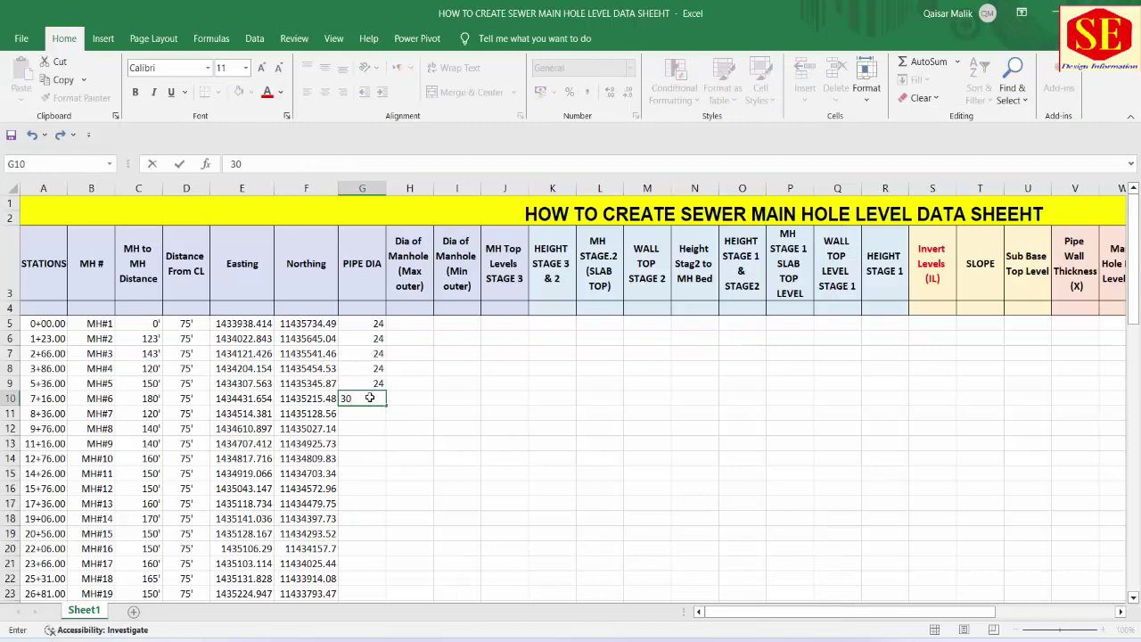
left_click(369, 397)
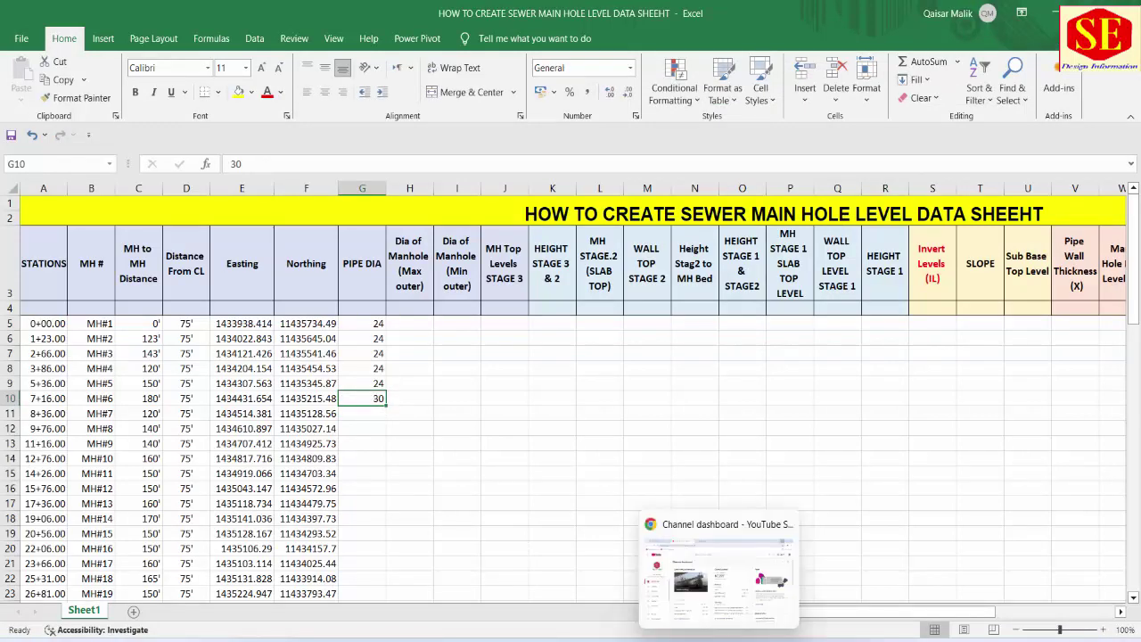
key("alt+Tab")
left_click(312, 12)
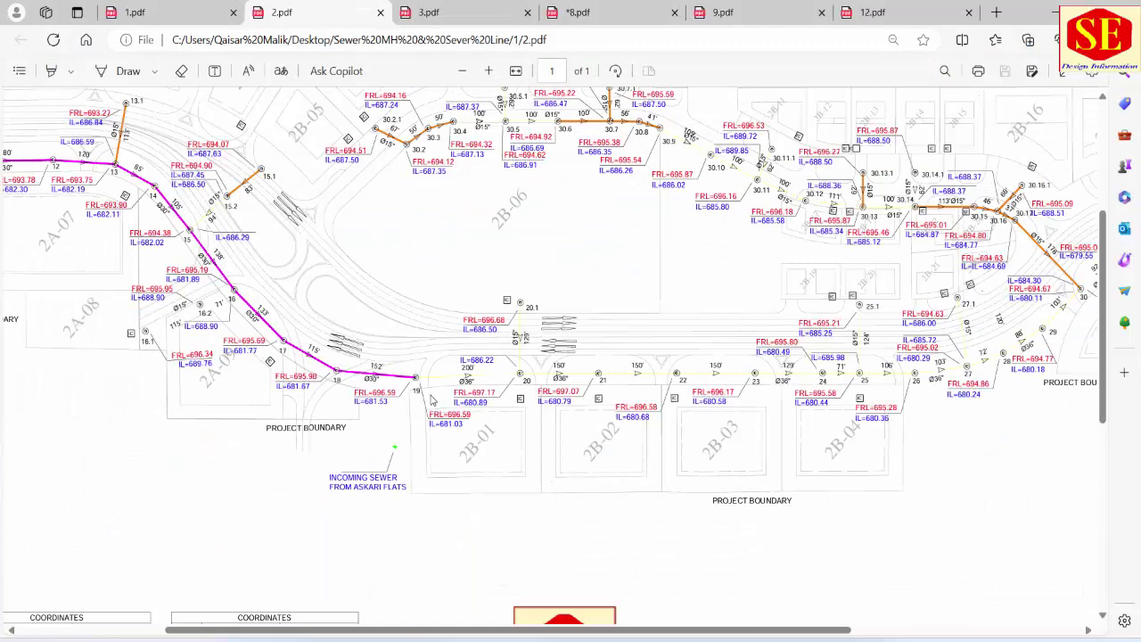
Zoom into node 19 in 2.pdf, check the Ø36" pipe label, and return to Excel
scroll(431, 398, "up", 1)
scroll(426, 398, "up", 1)
scroll(422, 397, "up", 1)
scroll(418, 395, "up", 1)
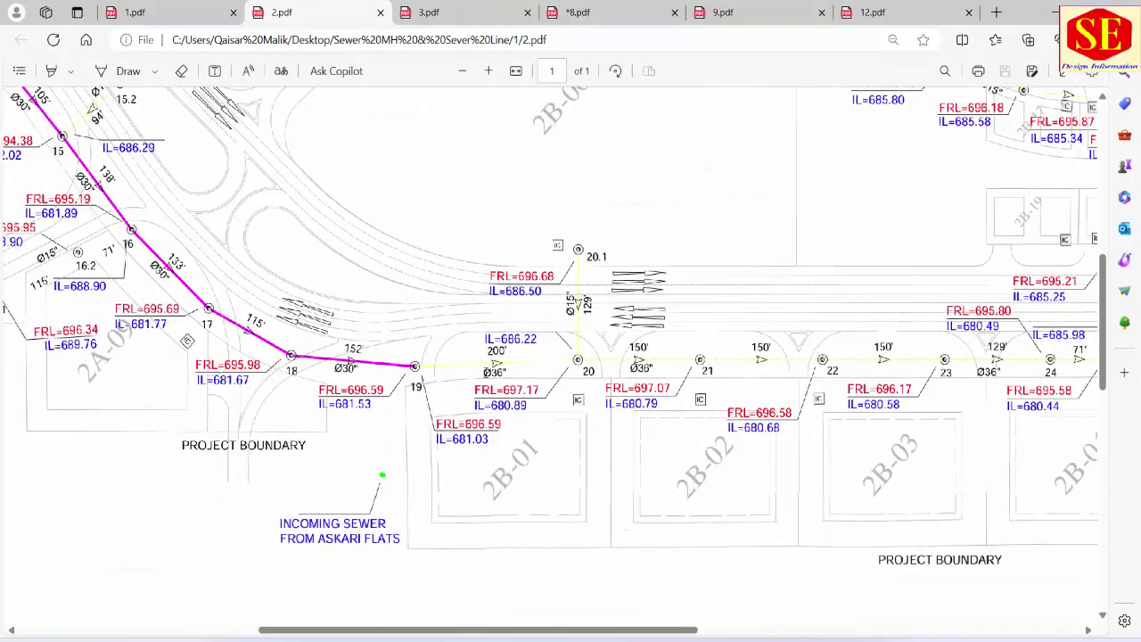
double_click(494, 372)
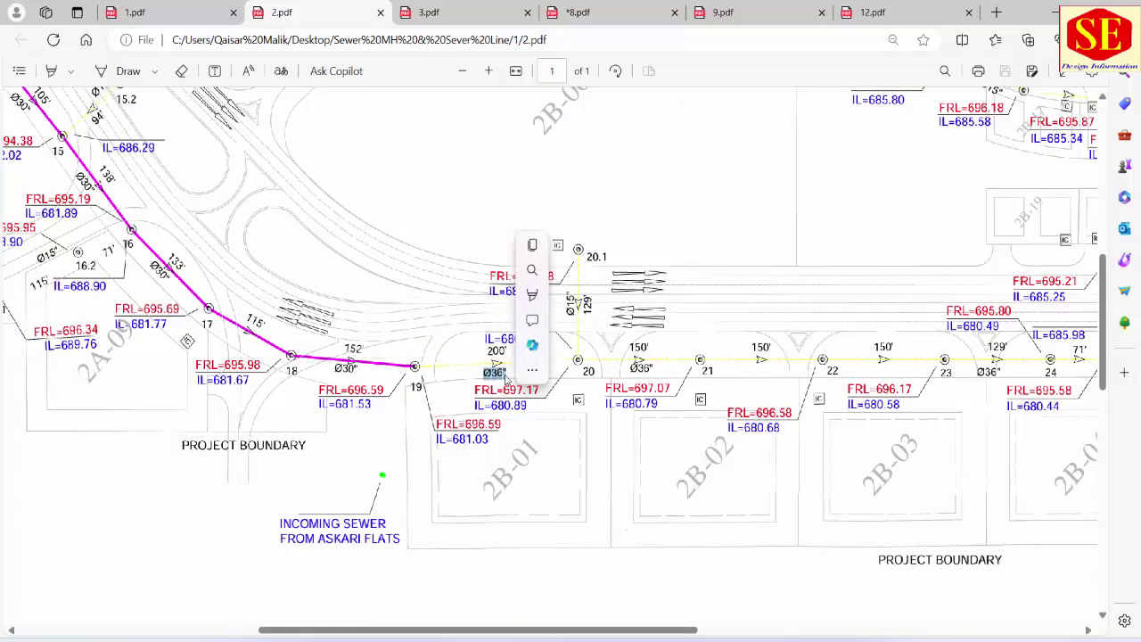
left_click(362, 378)
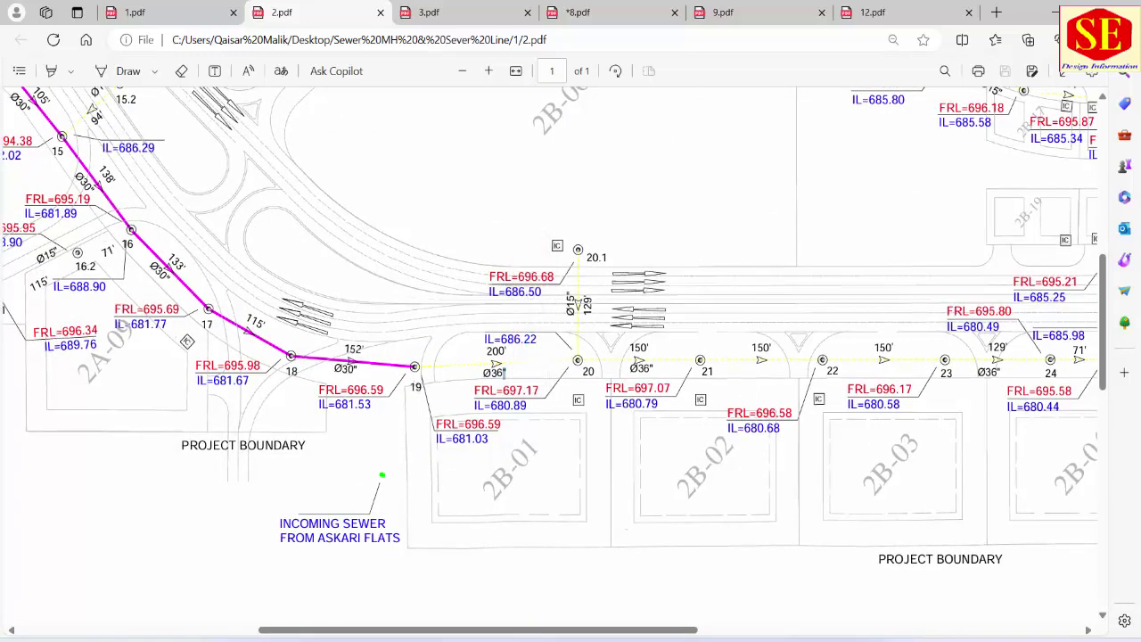
mouse_move(570, 633)
left_click(565, 597)
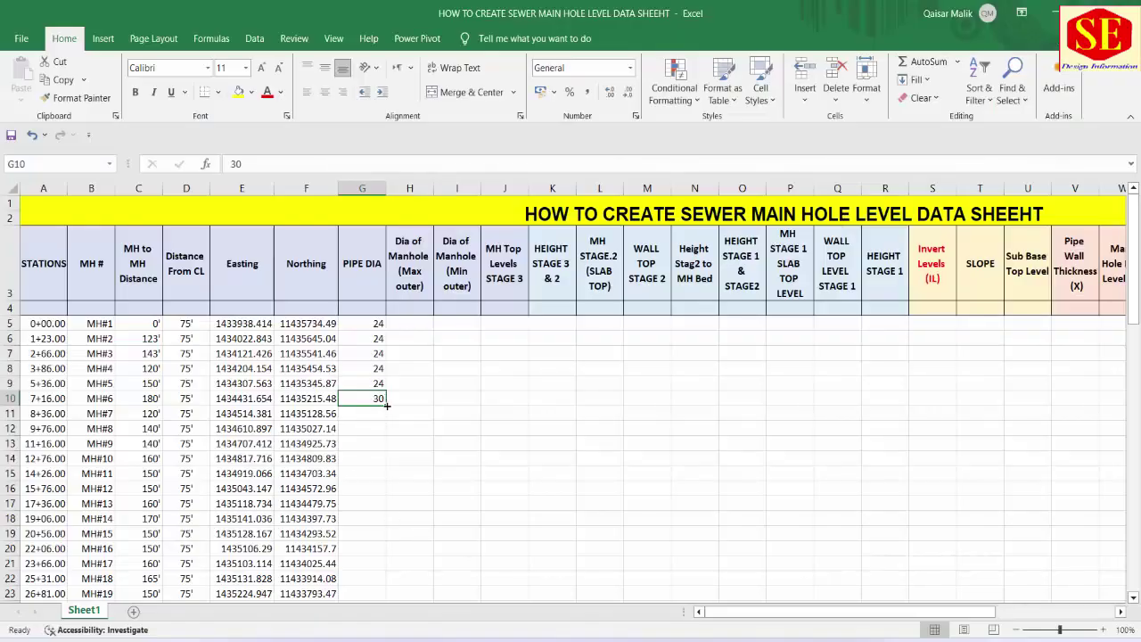
Fill 30 from G10 down to G23 for MH#6–MH#19
left_click_drag(387, 406, 389, 597)
left_click(97, 591)
scroll(198, 437, "down", 2)
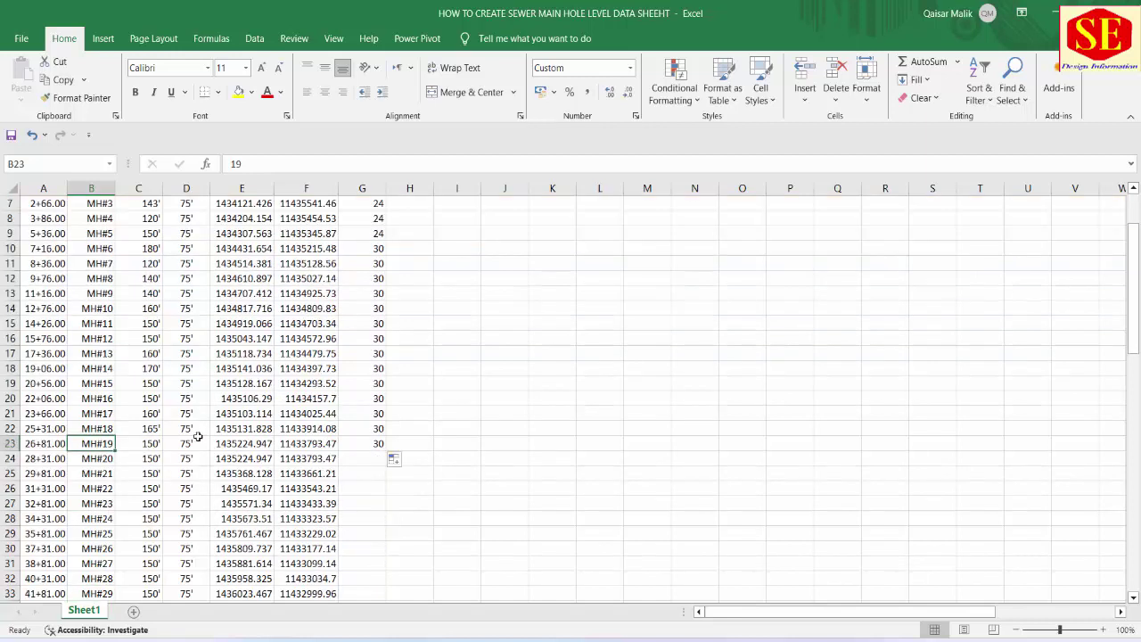
left_click(9, 443)
left_click(376, 444)
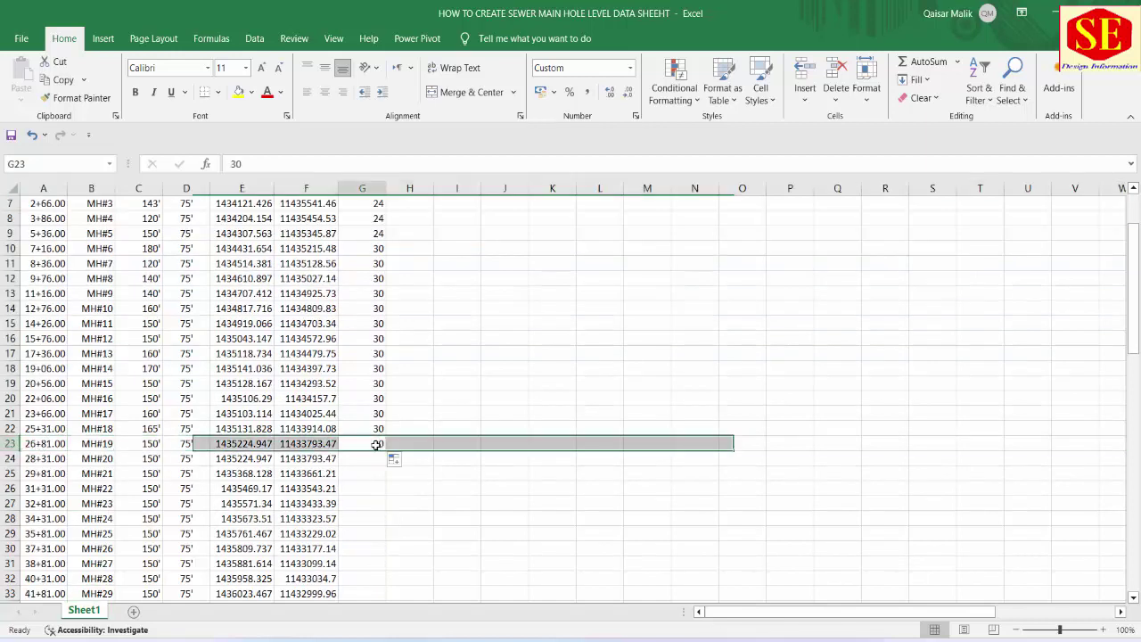
key("Return")
Enter 36 in G24, fill it down through MH#31, and select G5:G35
type("36")
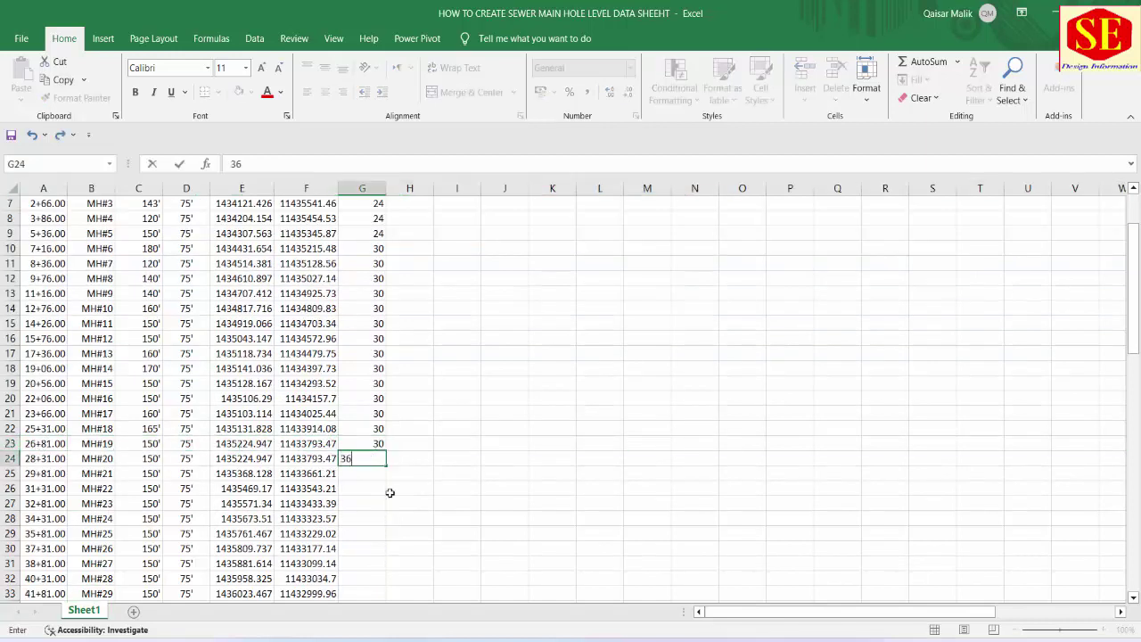
key("Return")
left_click(379, 458)
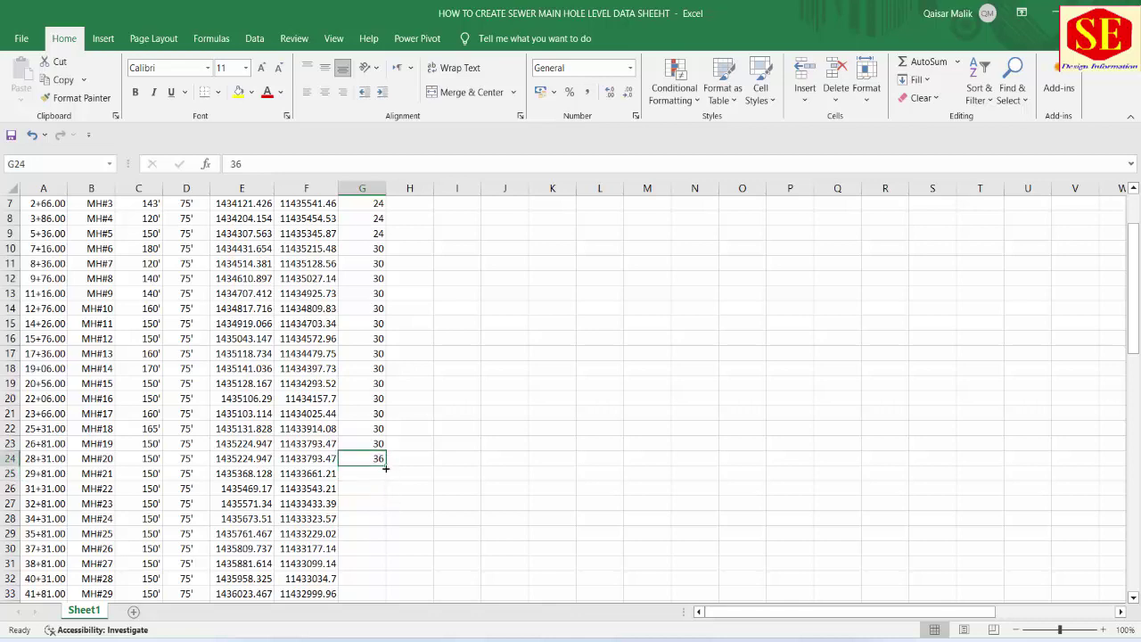
mouse_move(385, 466)
left_mouse_down()
mouse_move(373, 615)
mouse_move(374, 588)
left_mouse_up()
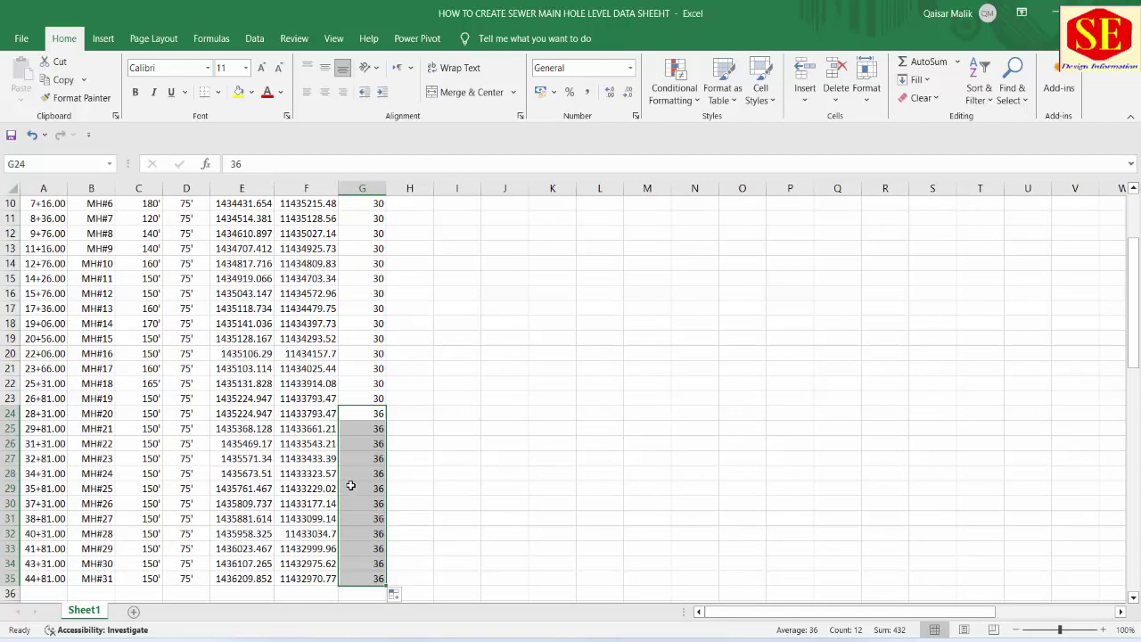
scroll(374, 428, "up", 3)
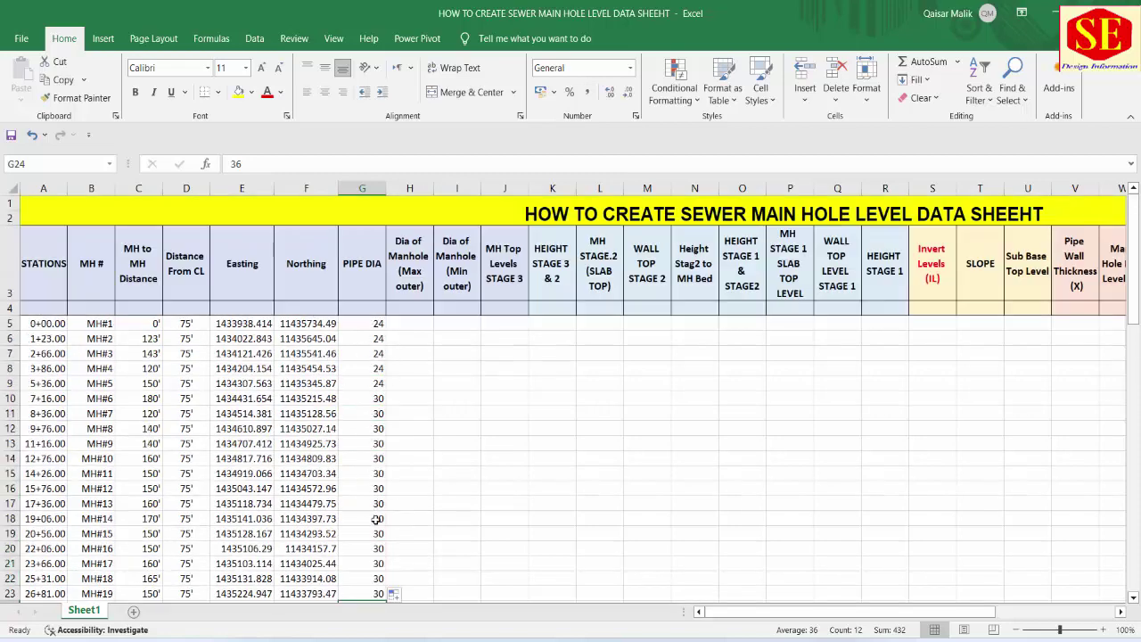
mouse_move(378, 324)
left_mouse_down()
mouse_move(393, 589)
mouse_move(374, 611)
mouse_move(374, 579)
left_mouse_up()
Open Format Cells for the pipe diameters, choose Custom, and type the inch format code 0"
right_click(368, 551)
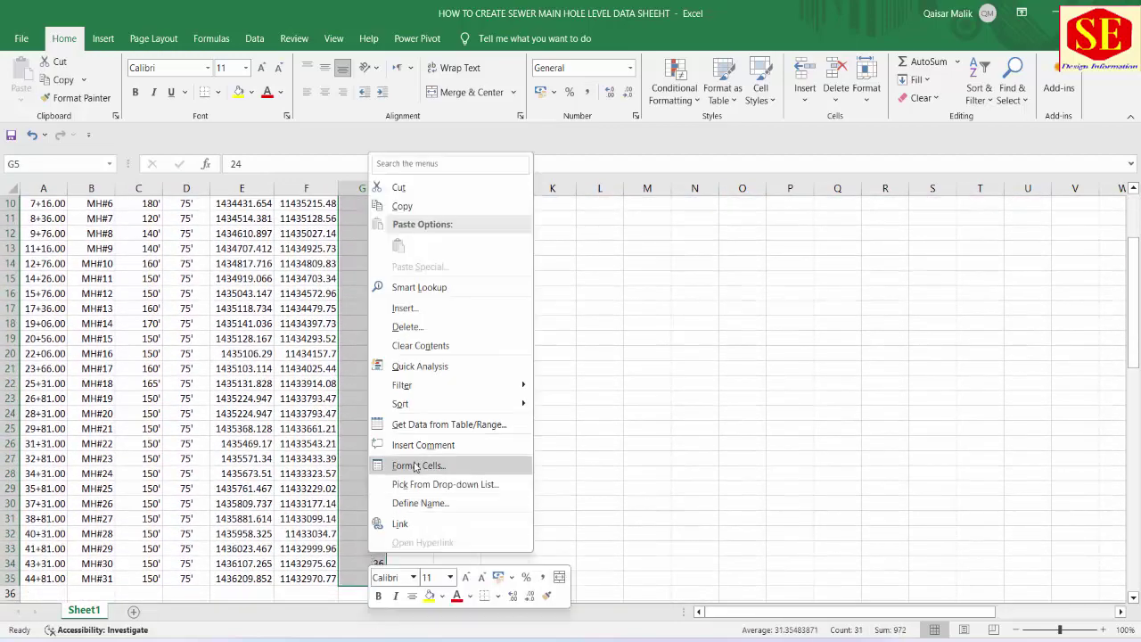
left_click(418, 465)
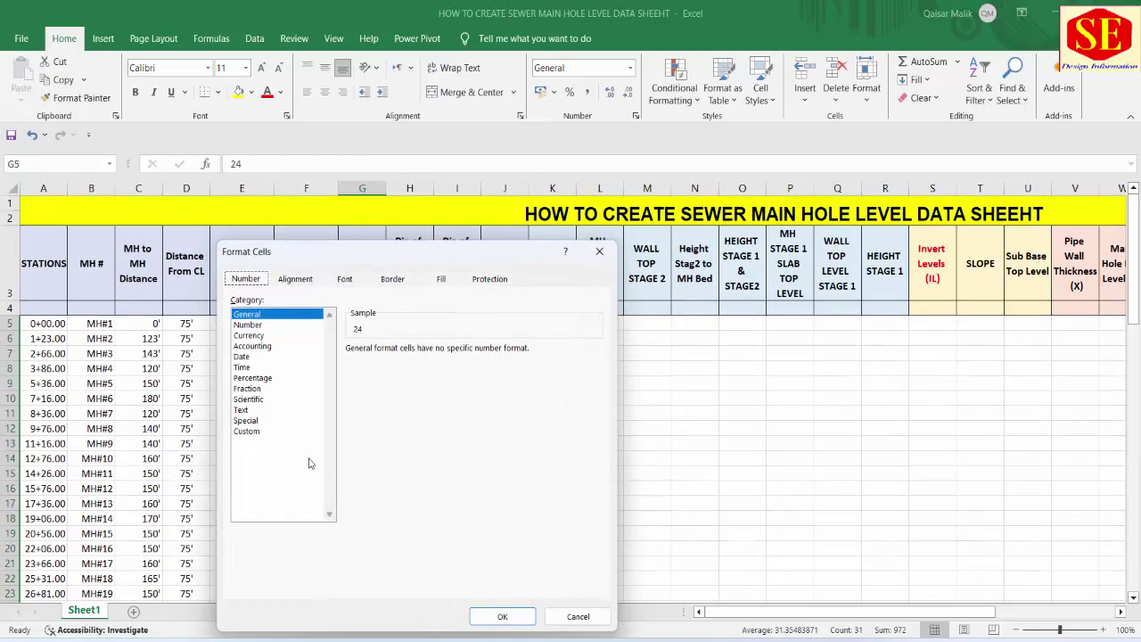
left_click(254, 432)
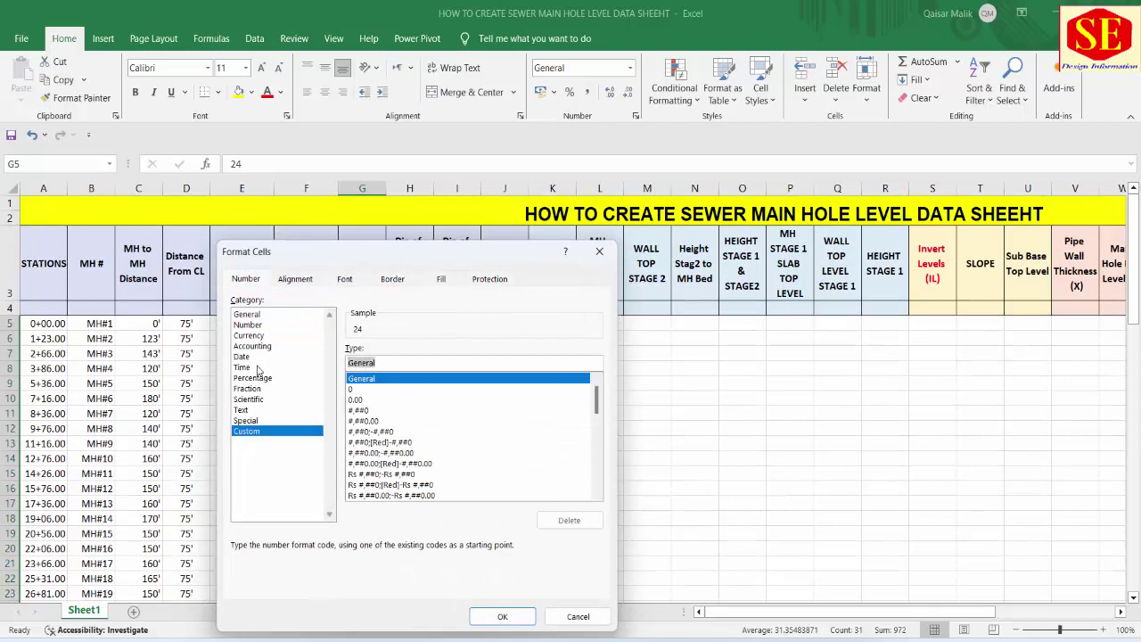
type("0")
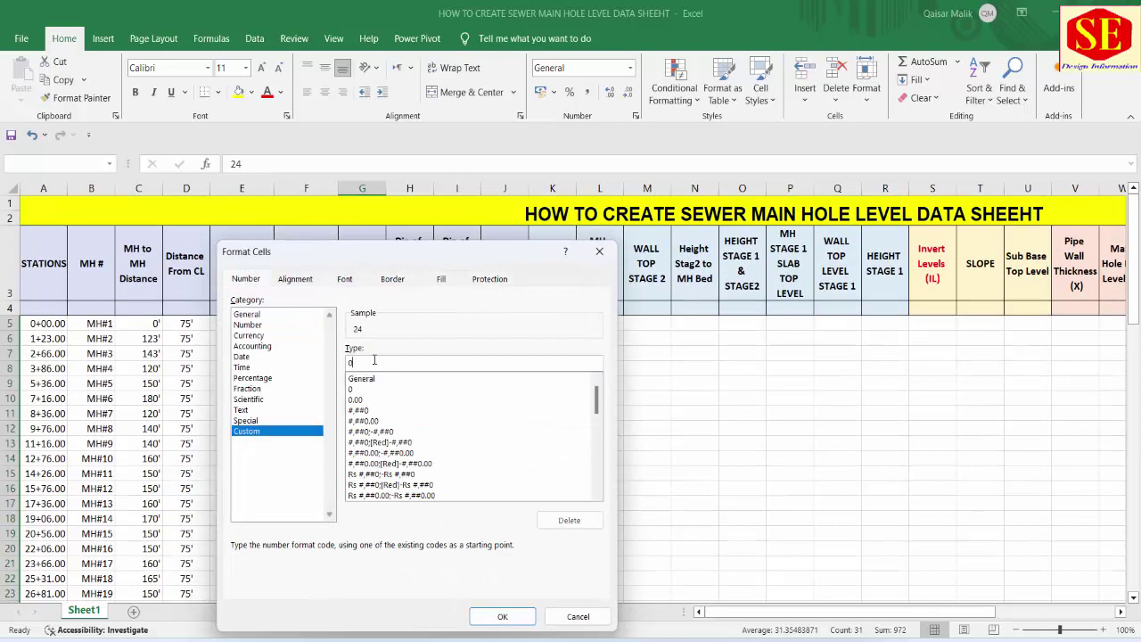
type("'")
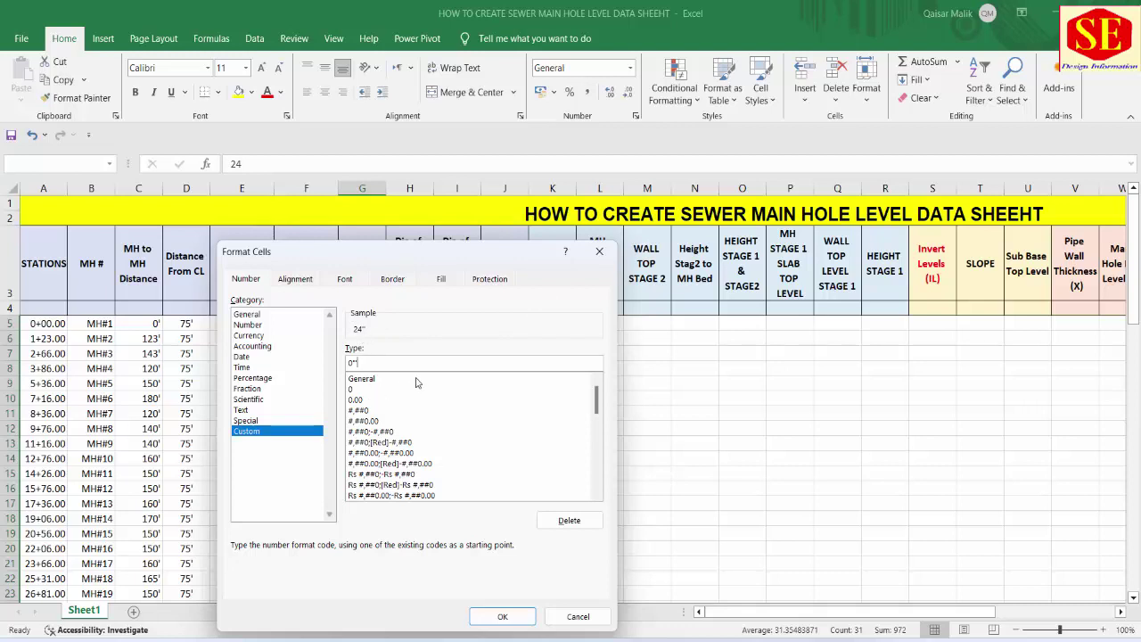
Add an inch mark to the custom number format so pipe diameters read 24" and 30"
key("BackSpace")
key("BackSpace")
type("'")
left_click(509, 617)
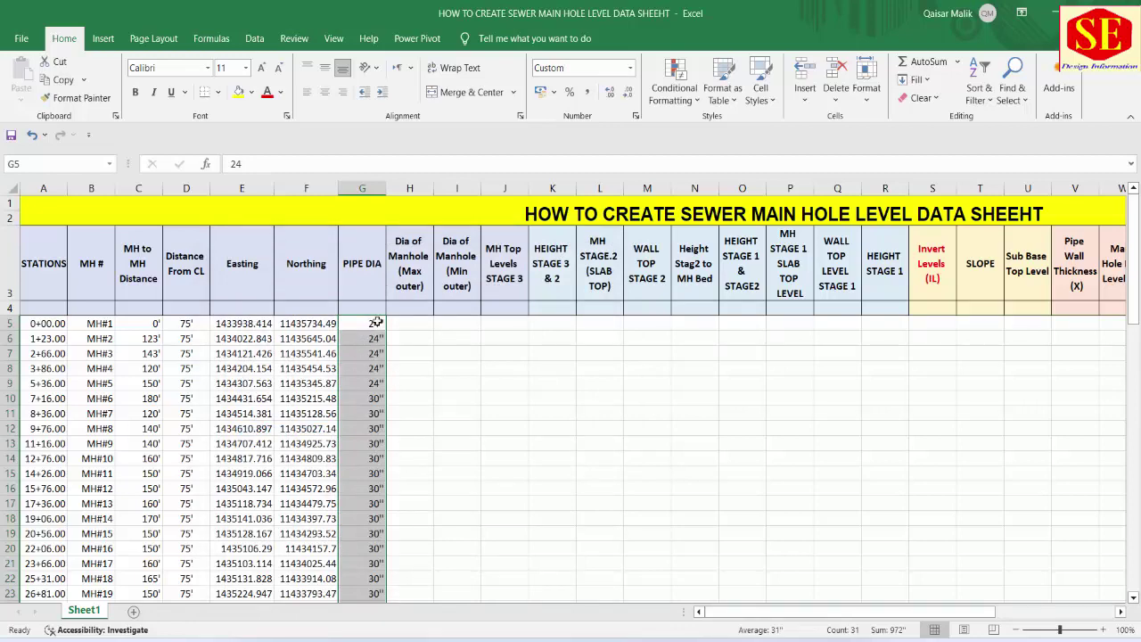
Check the inch-formatted pipe diameter values down column G
left_click(374, 342)
left_click(372, 455)
scroll(373, 455, "down", 2)
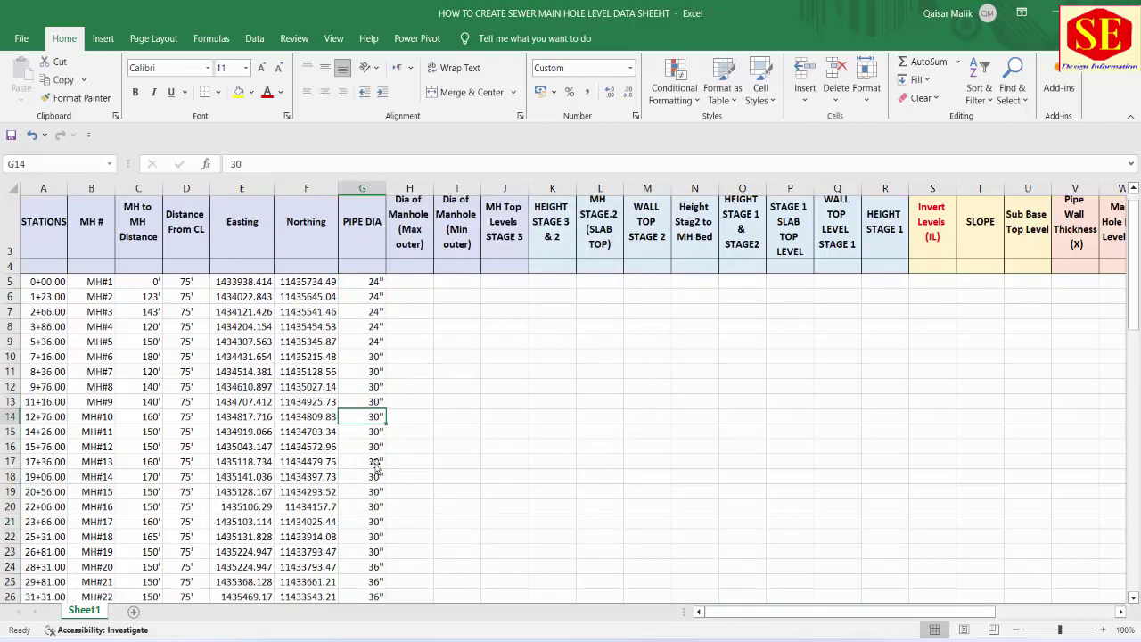
key("Down")
key("Down")
key("Down")
key("Down")
key("Down")
key("Down")
scroll(375, 367, "up", 2)
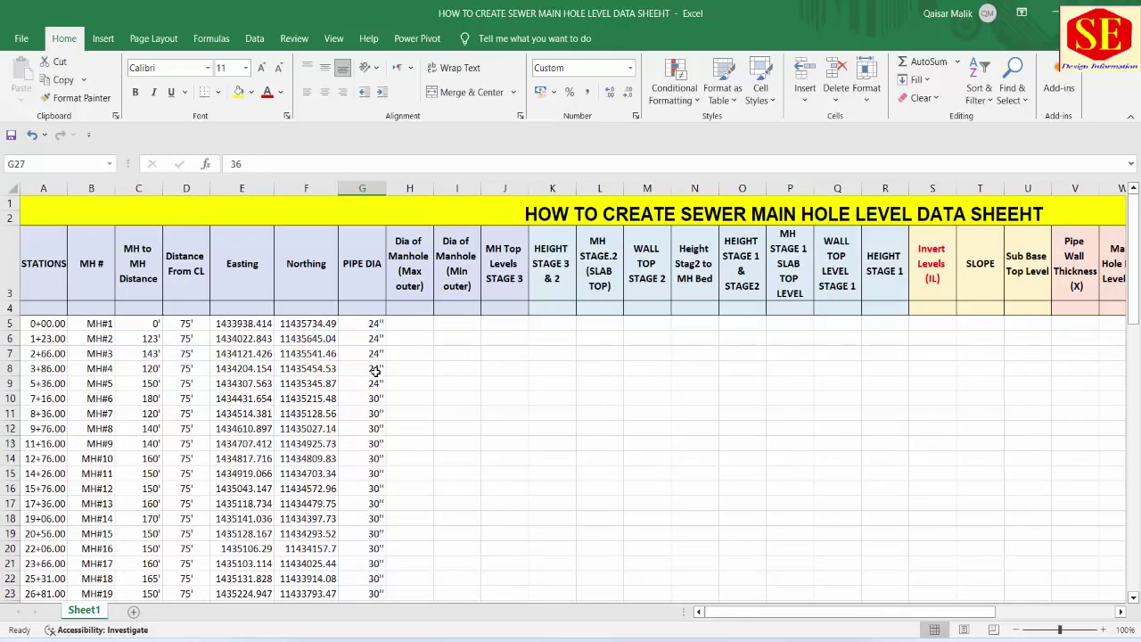
Inspect the Dia of Manhole Max outer and Min outer headers and first cells in H and I
left_click(406, 283)
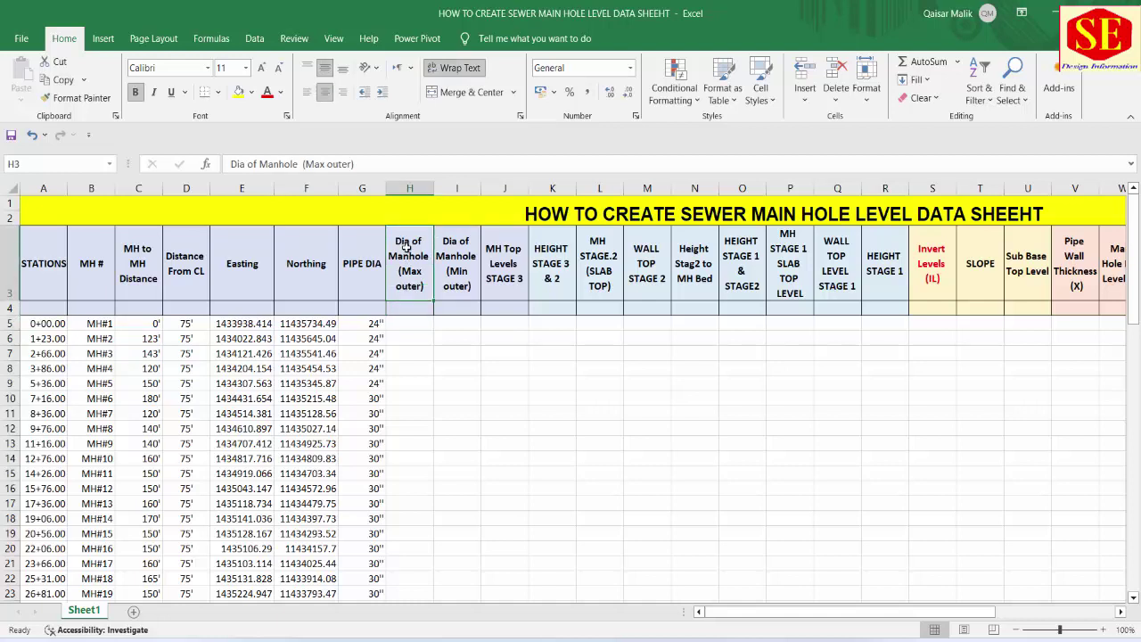
left_click(464, 270)
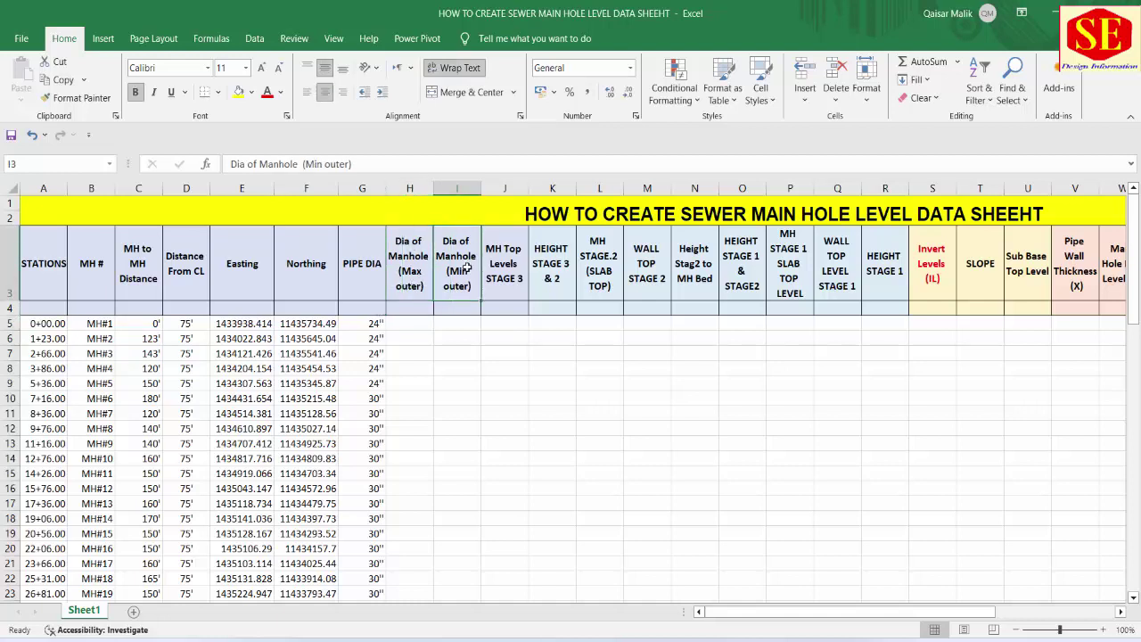
left_click(405, 322)
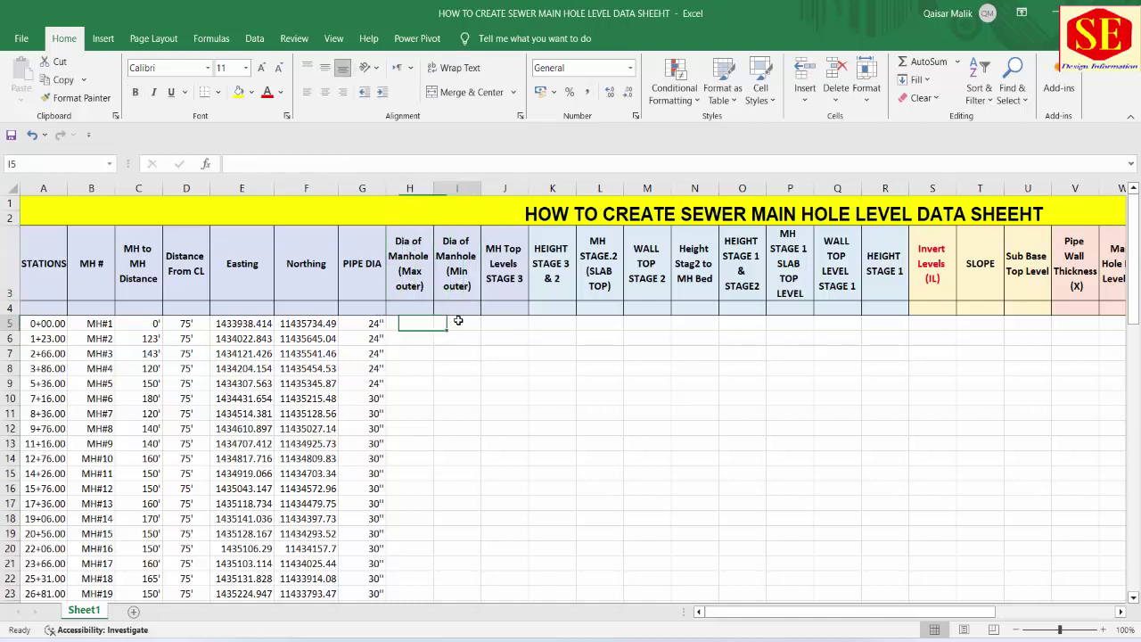
left_click(469, 321)
left_click(409, 263)
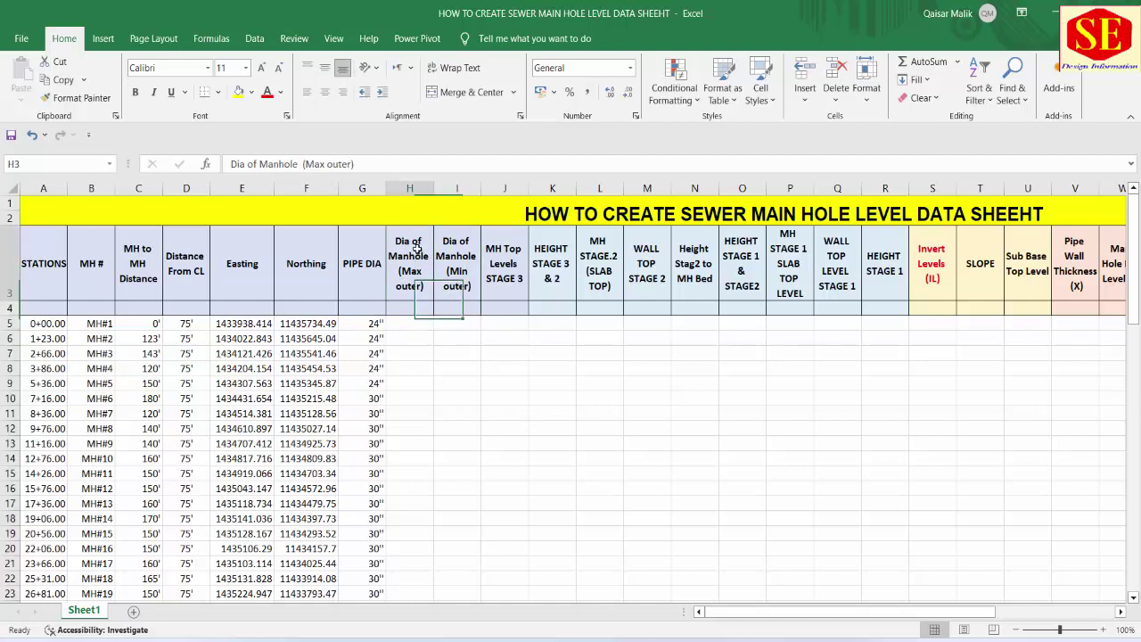
left_click(456, 263)
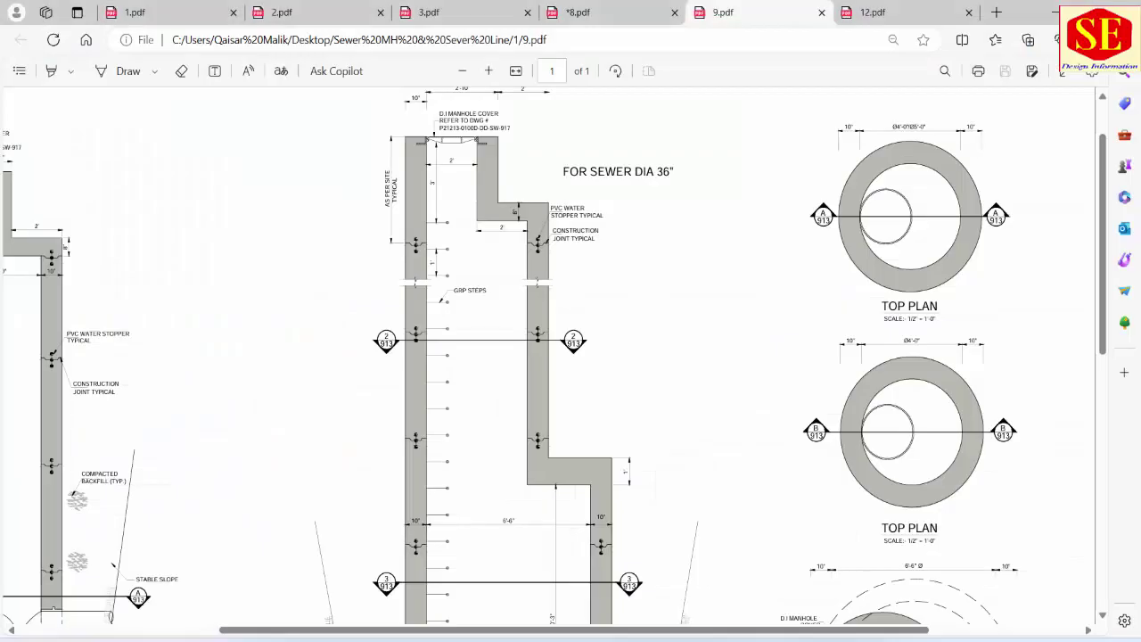
Bring Section B-B of the 9.pdf drawing into view and select its 36" sewer label
scroll(557, 274, "down", 3)
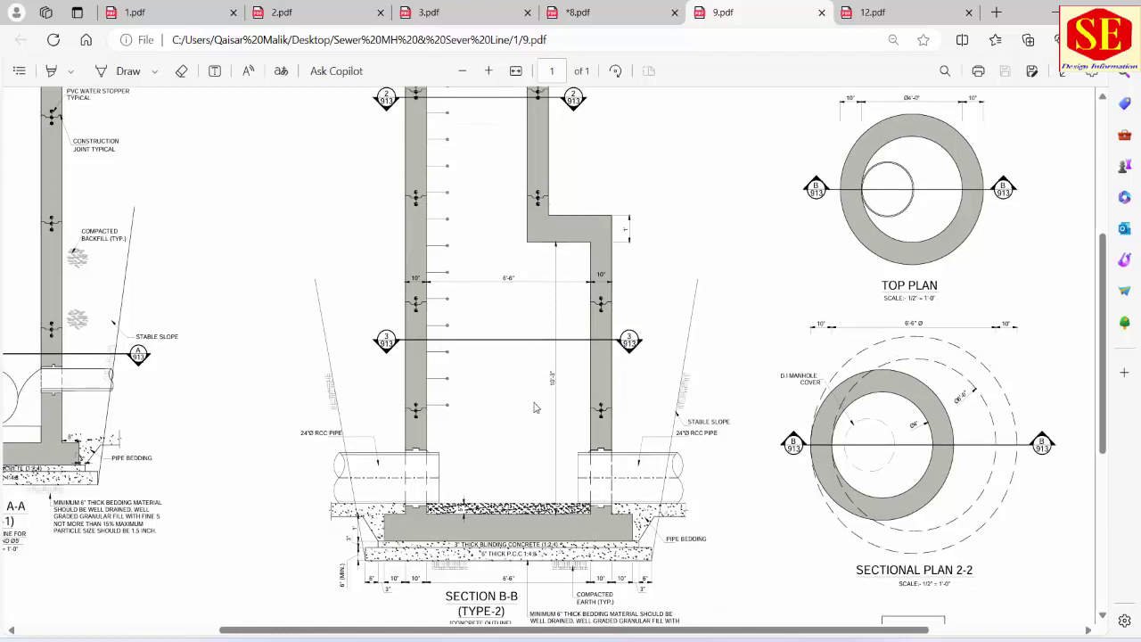
scroll(544, 357, "up", 2)
scroll(481, 196, "up", 2)
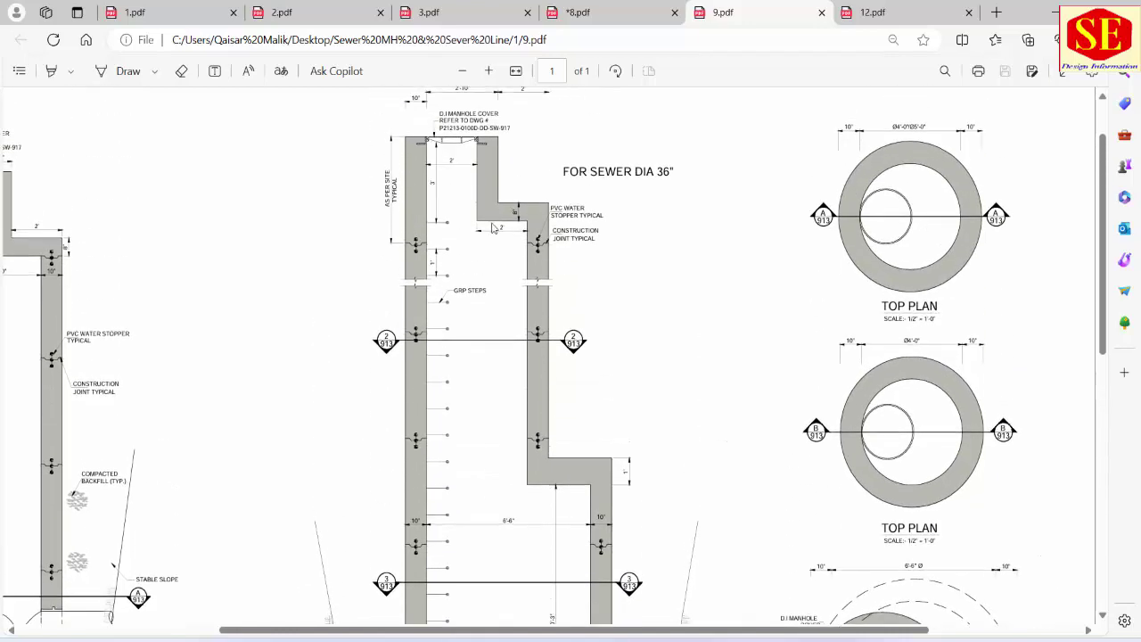
scroll(491, 227, "down", 4)
scroll(553, 326, "up", 2)
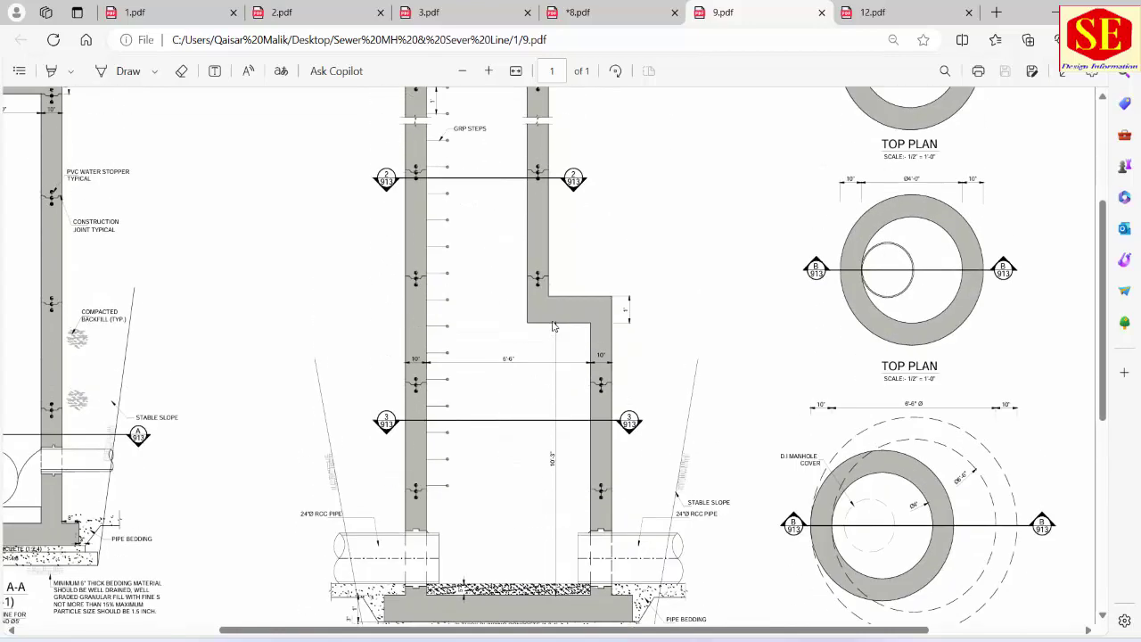
scroll(553, 326, "up", 3)
scroll(557, 445, "down", 5)
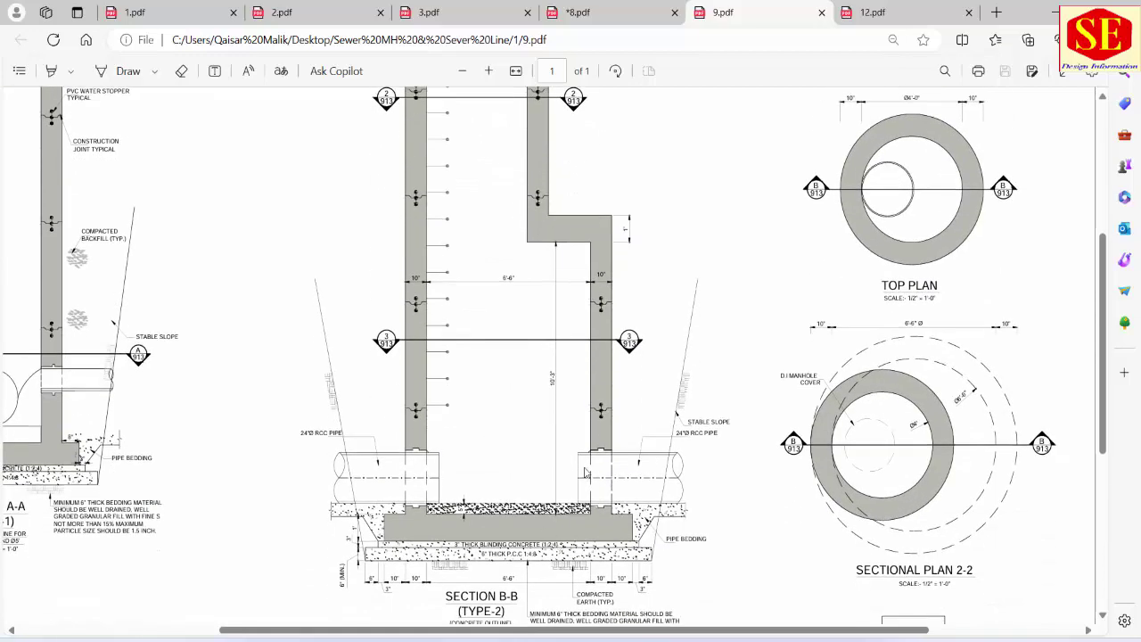
scroll(526, 374, "up", 4)
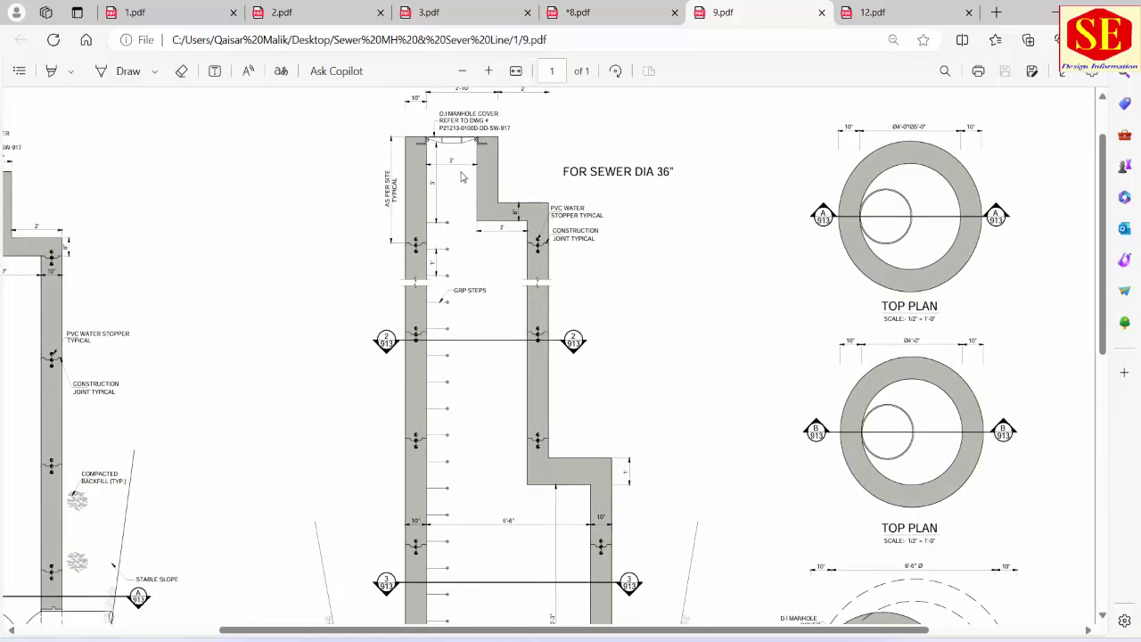
scroll(474, 240, "down", 4)
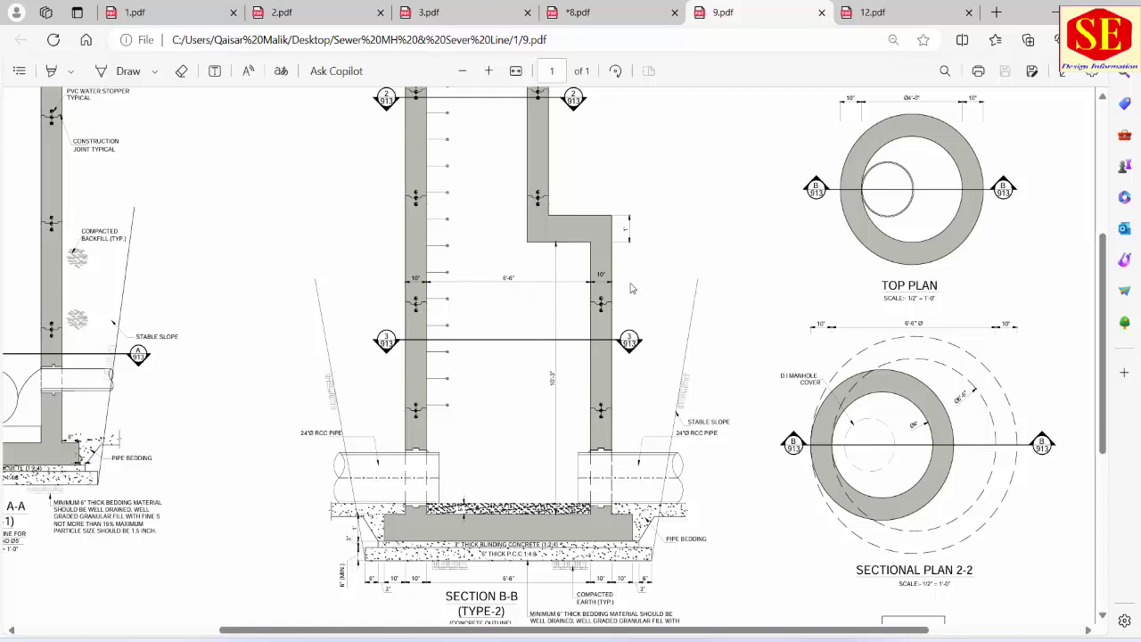
scroll(542, 325, "up", 1)
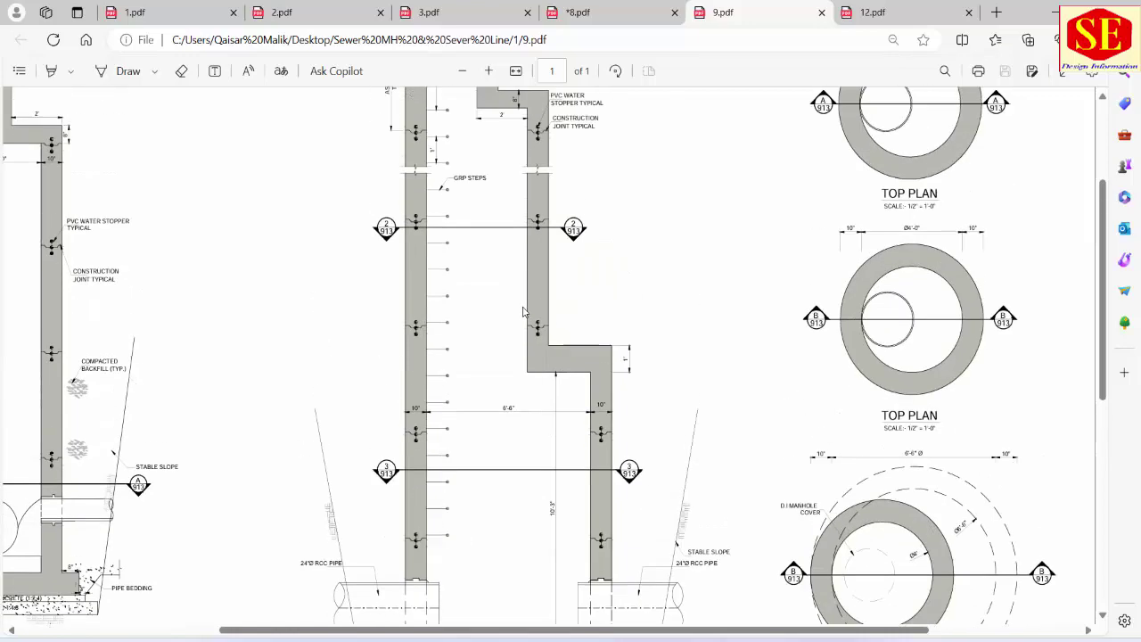
scroll(515, 479, "up", 2)
scroll(515, 479, "down", 1)
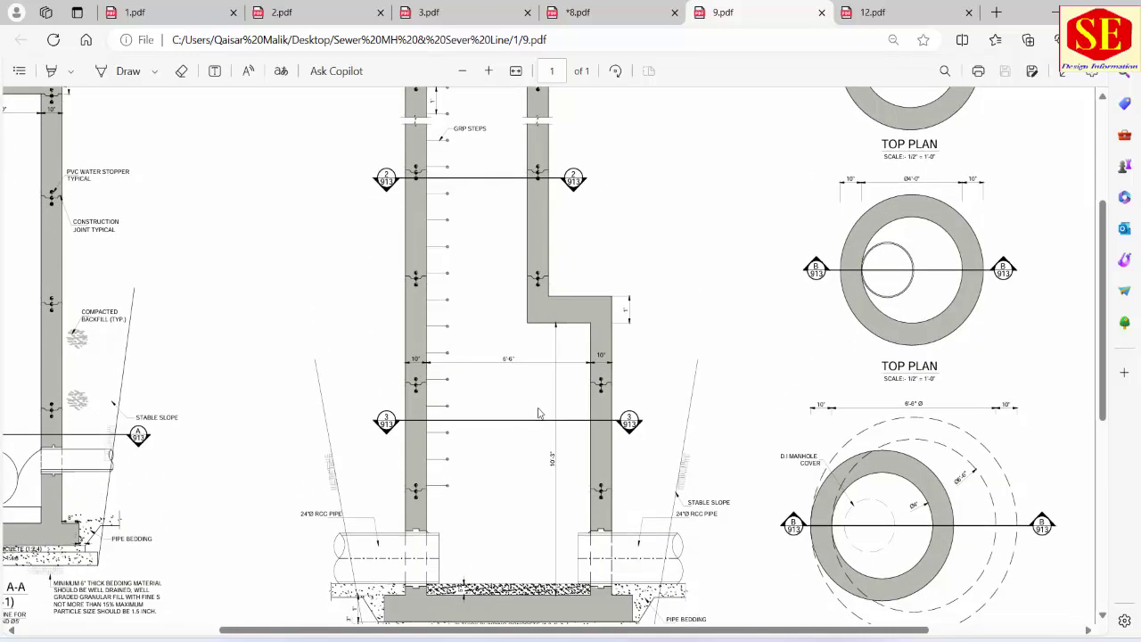
scroll(522, 397, "up", 2)
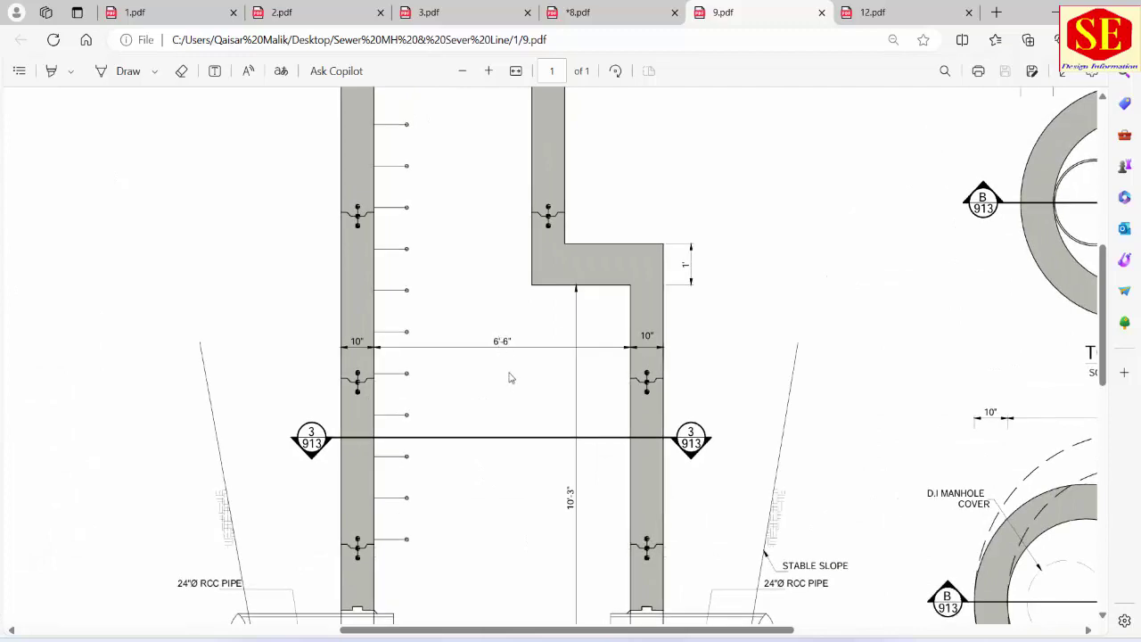
scroll(512, 380, "up", 5)
double_click(740, 198)
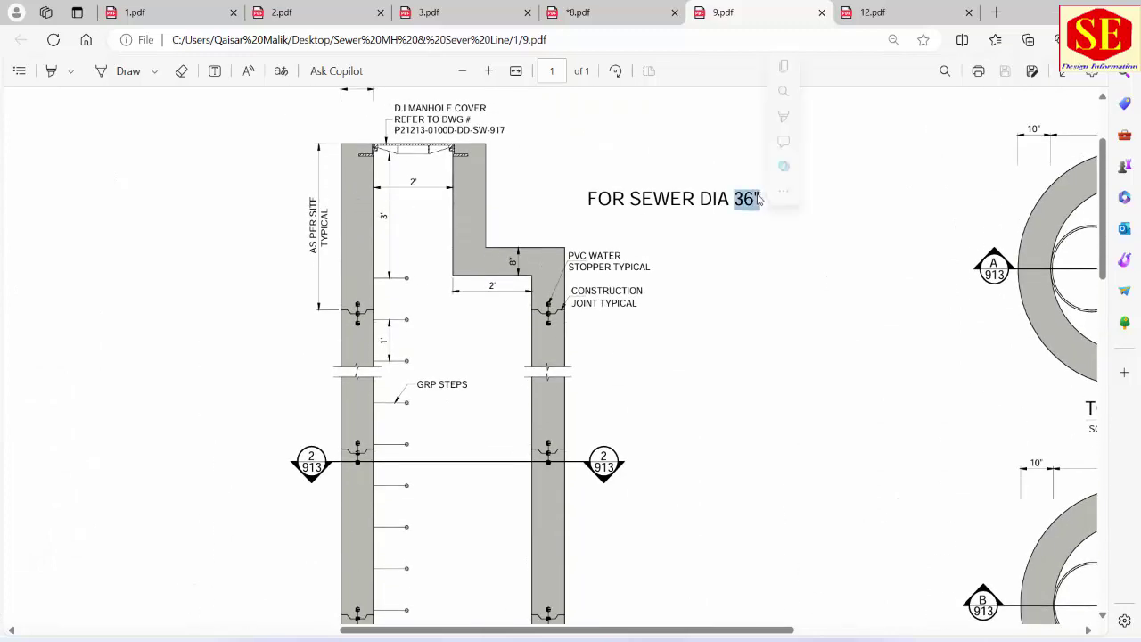
left_click(704, 215)
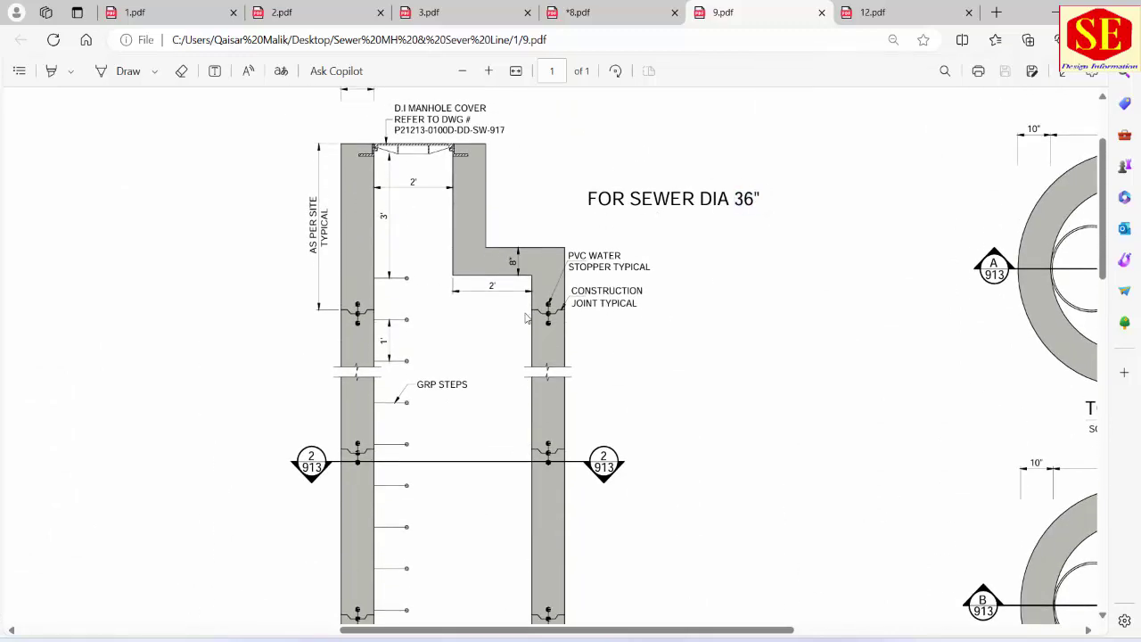
scroll(477, 294, "down", 3)
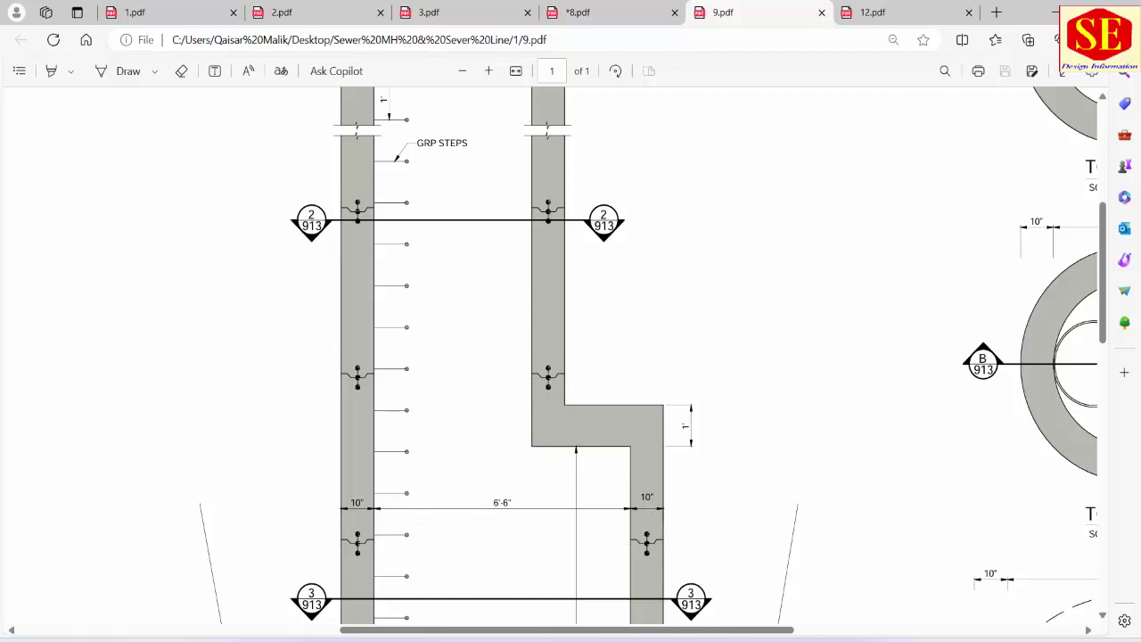
Launch Windows Calculator from the Start search
key("super")
type("c")
left_click(377, 175)
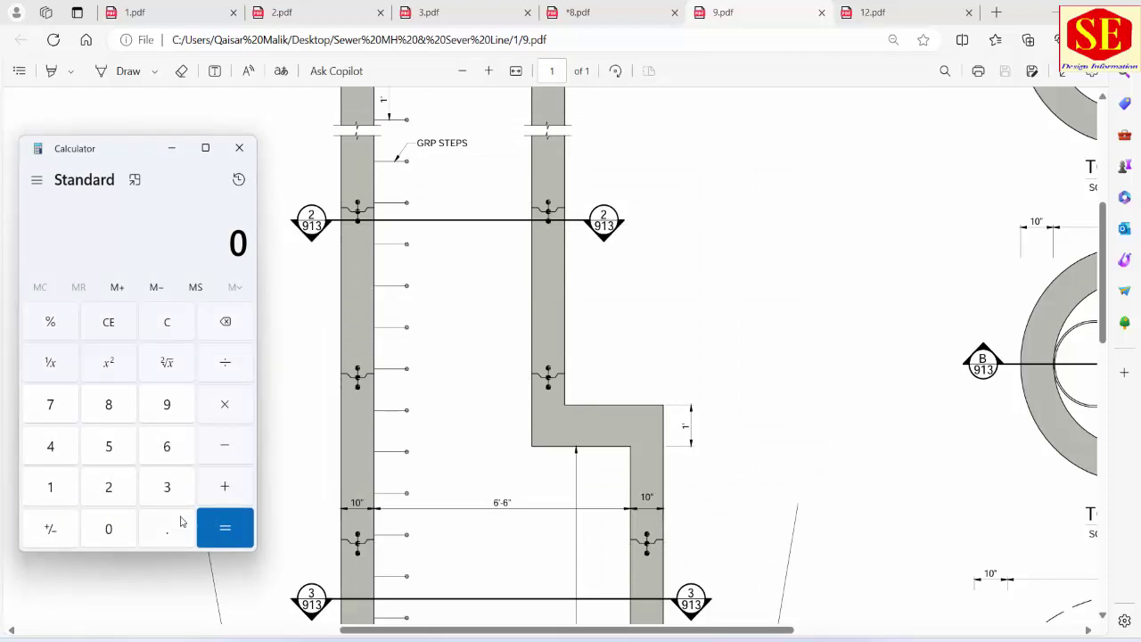
Add the two 10" walls and divide by 12 to get 1.6667 ft
type("10 +")
key("Return")
type("/12")
key("Return")
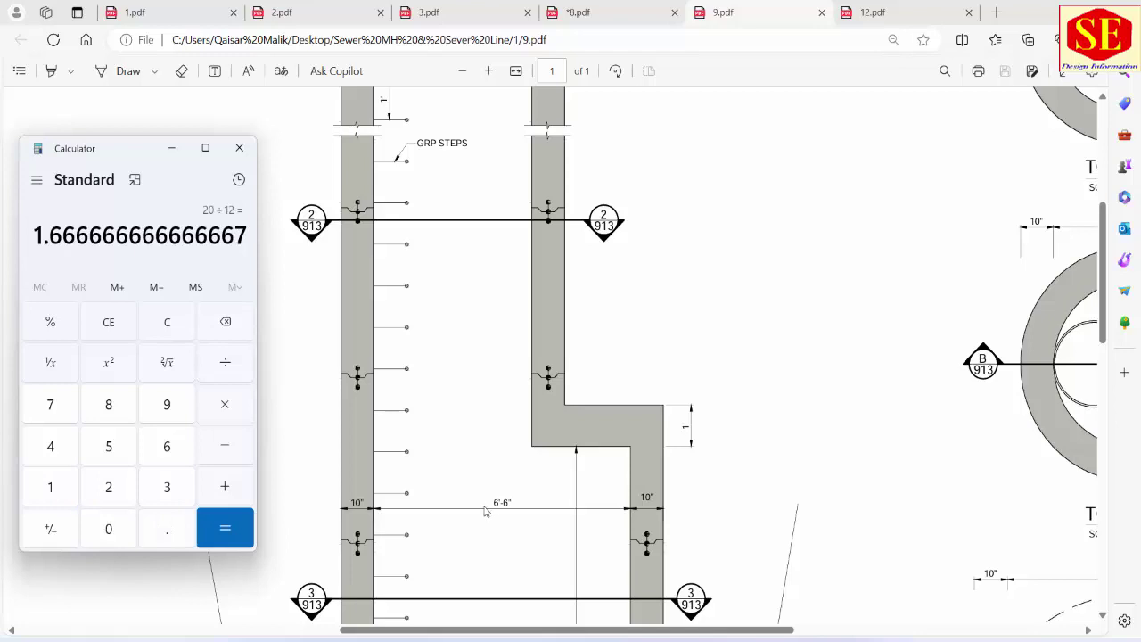
Add 6.5 to reach 8.1667 and highlight 8.166 in the display
left_click(223, 486)
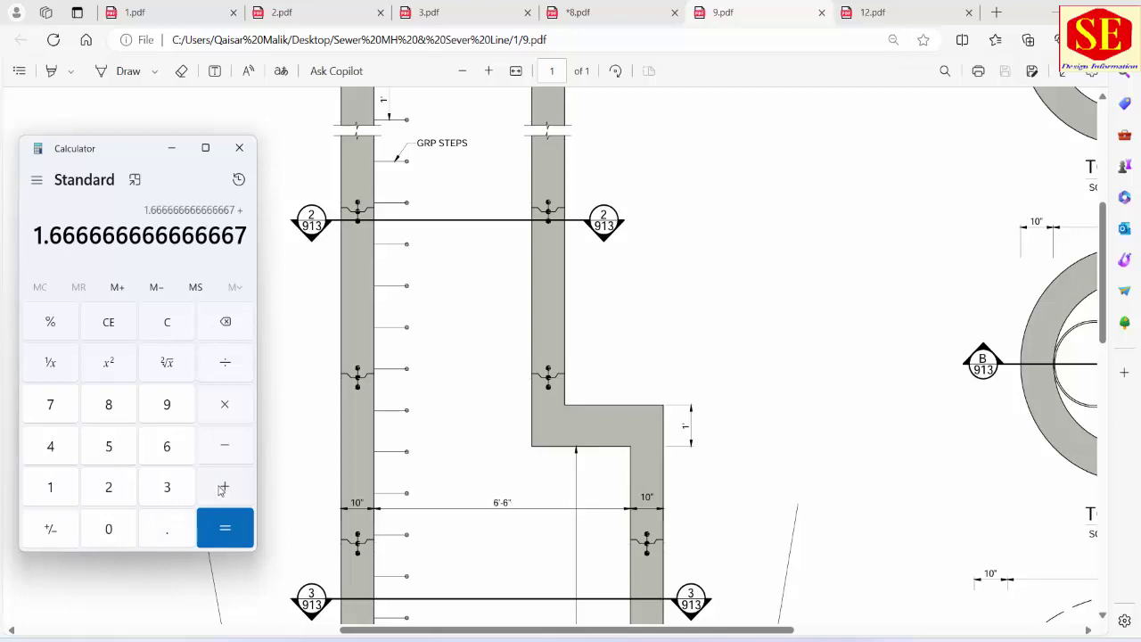
left_click(148, 455)
left_click(150, 525)
left_click(110, 445)
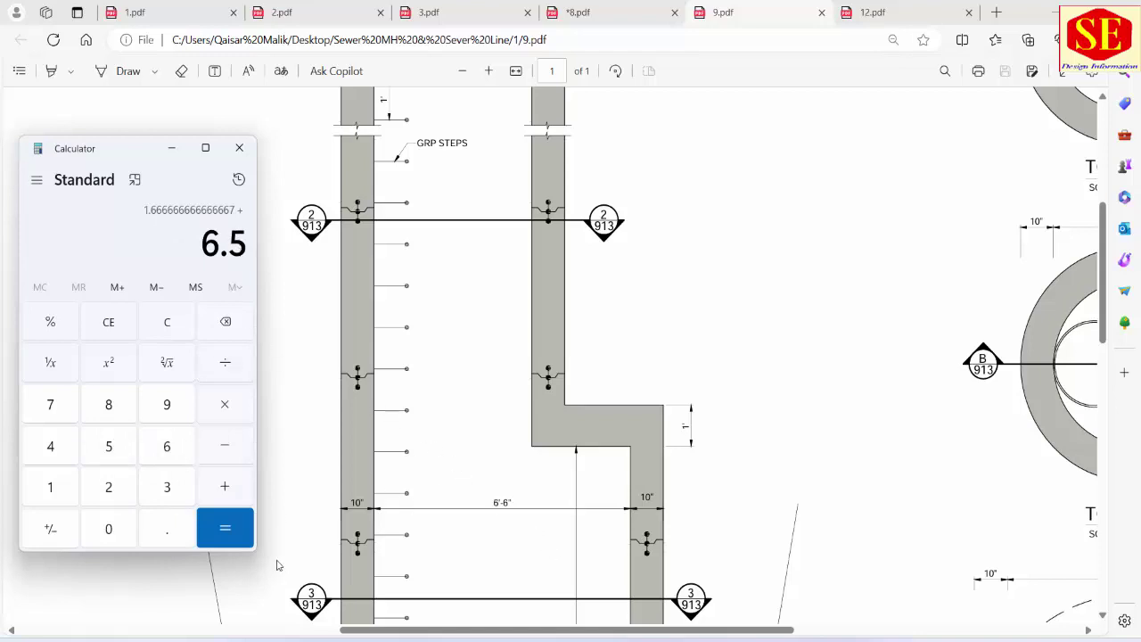
left_click(248, 534)
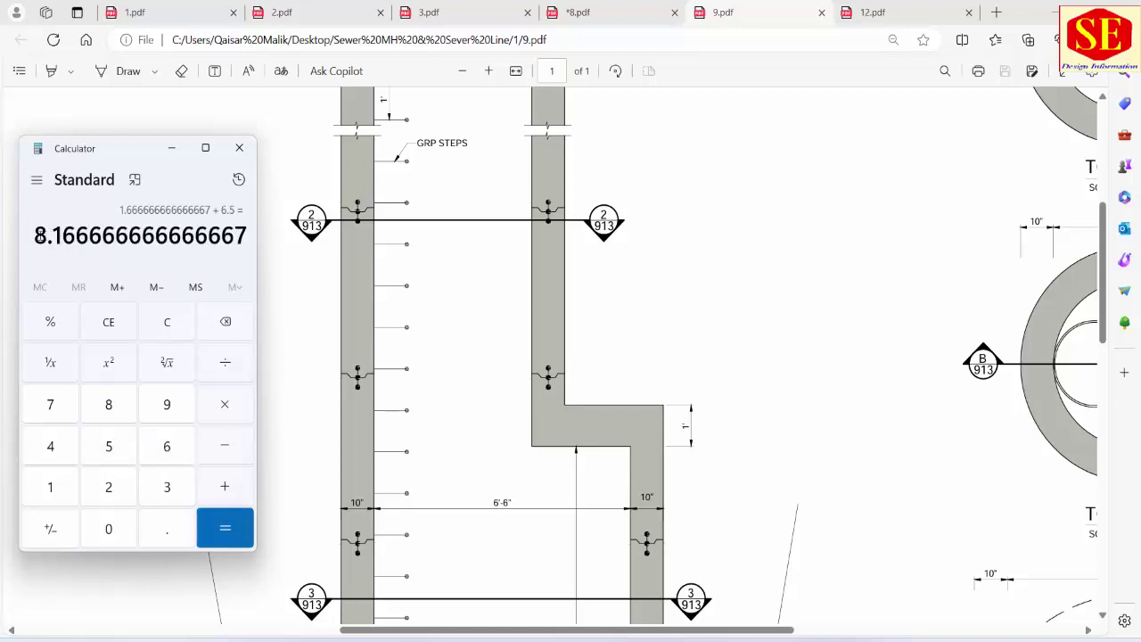
left_click_drag(39, 235, 89, 236)
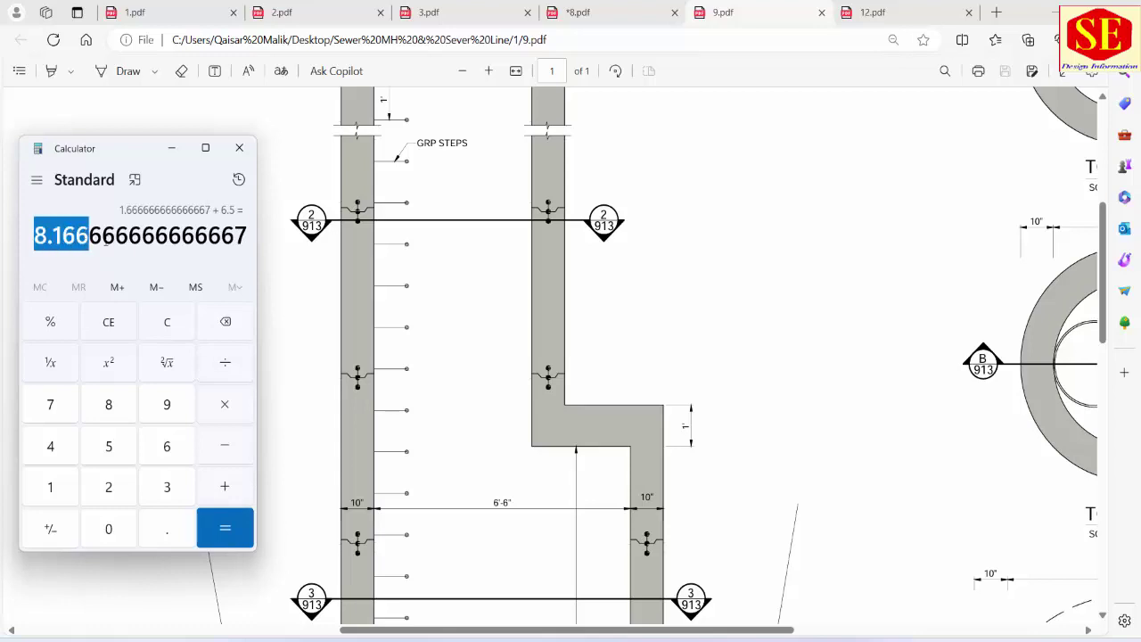
Bring the Excel level sheet back to the front
left_click(591, 612)
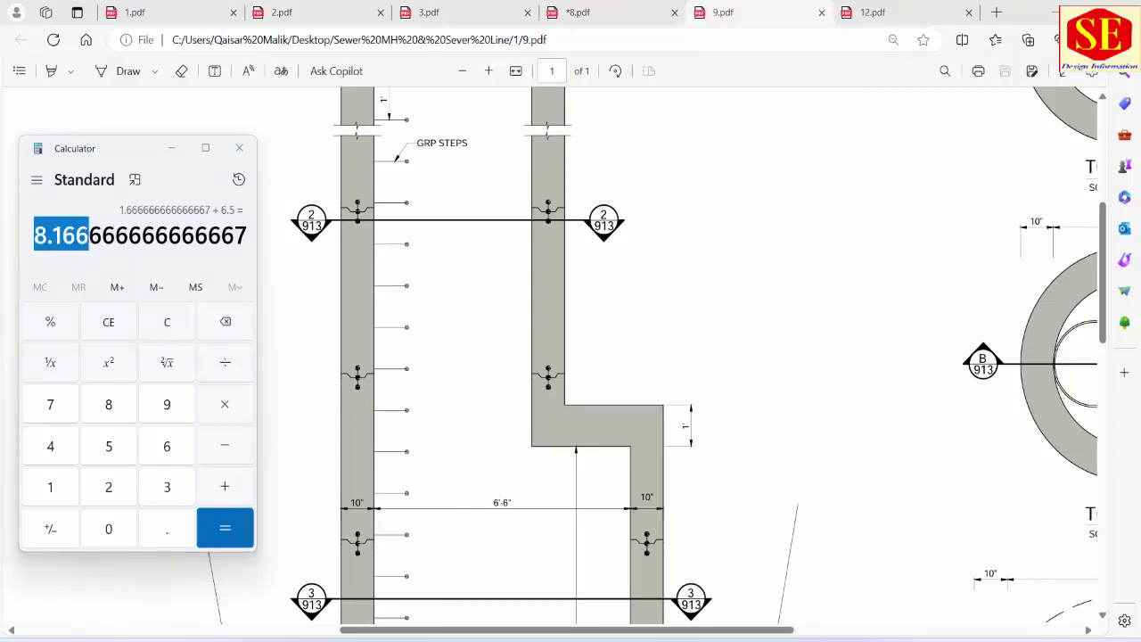
mouse_move(612, 638)
left_click(550, 570)
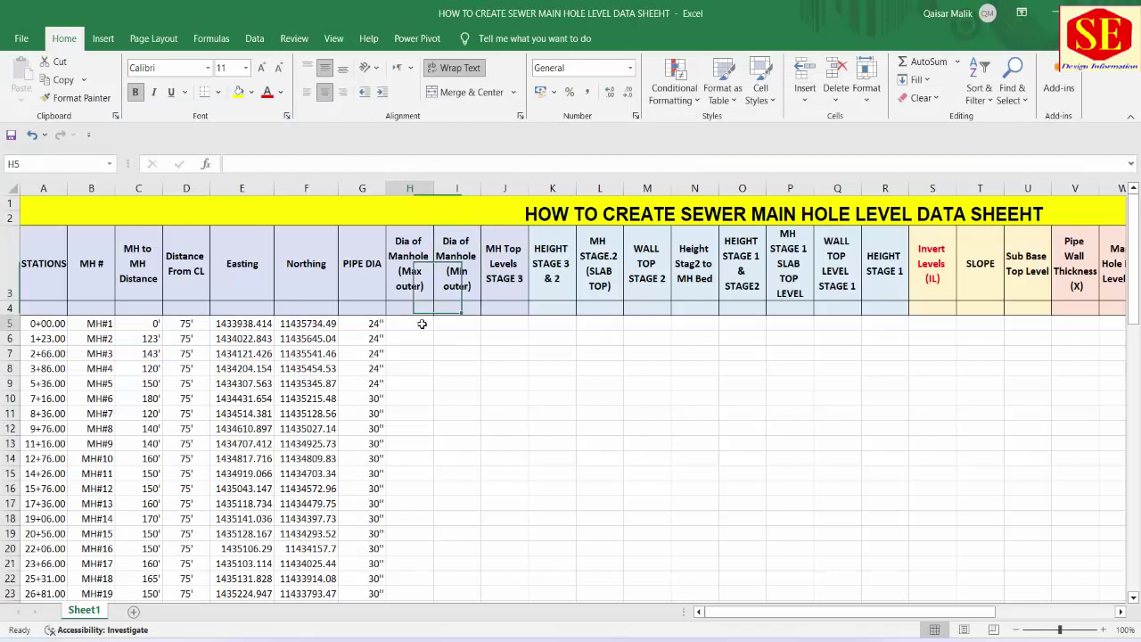
Enter 8.167 in H5 and fill it down column H to row 35
type("8.167")
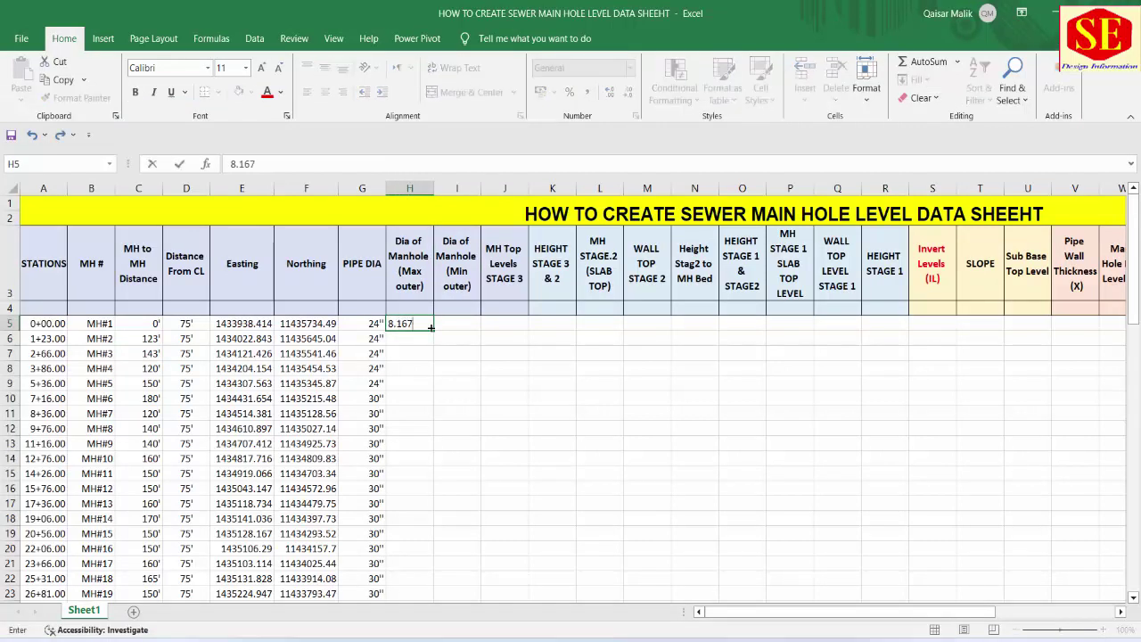
key("Return")
left_click(428, 325)
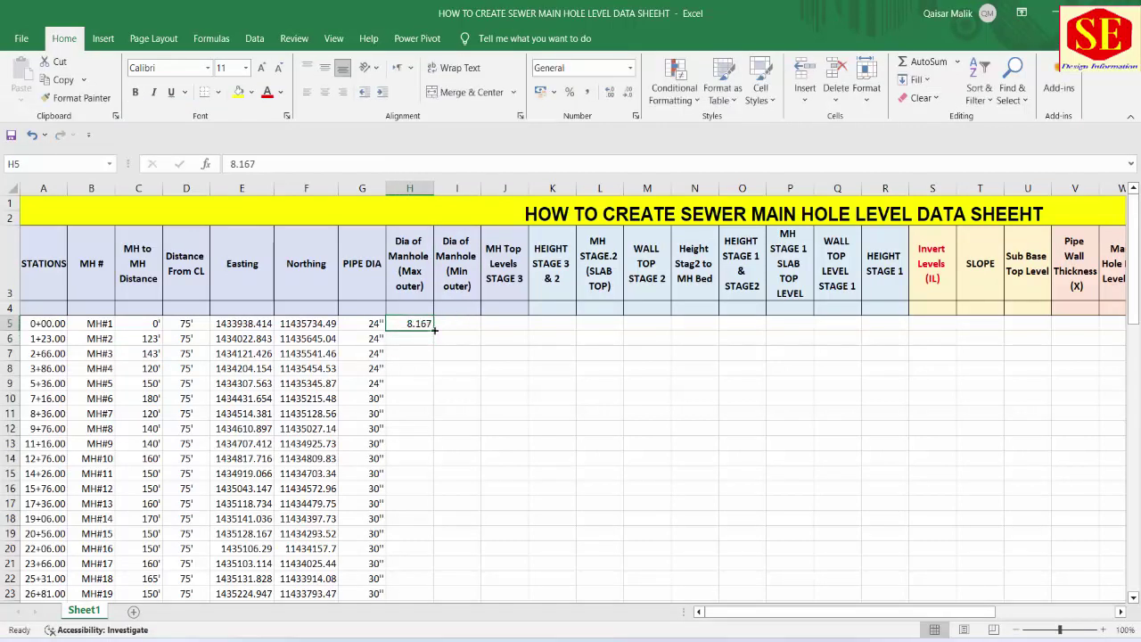
mouse_move(433, 379)
left_mouse_down()
mouse_move(440, 610)
mouse_move(438, 601)
left_mouse_up()
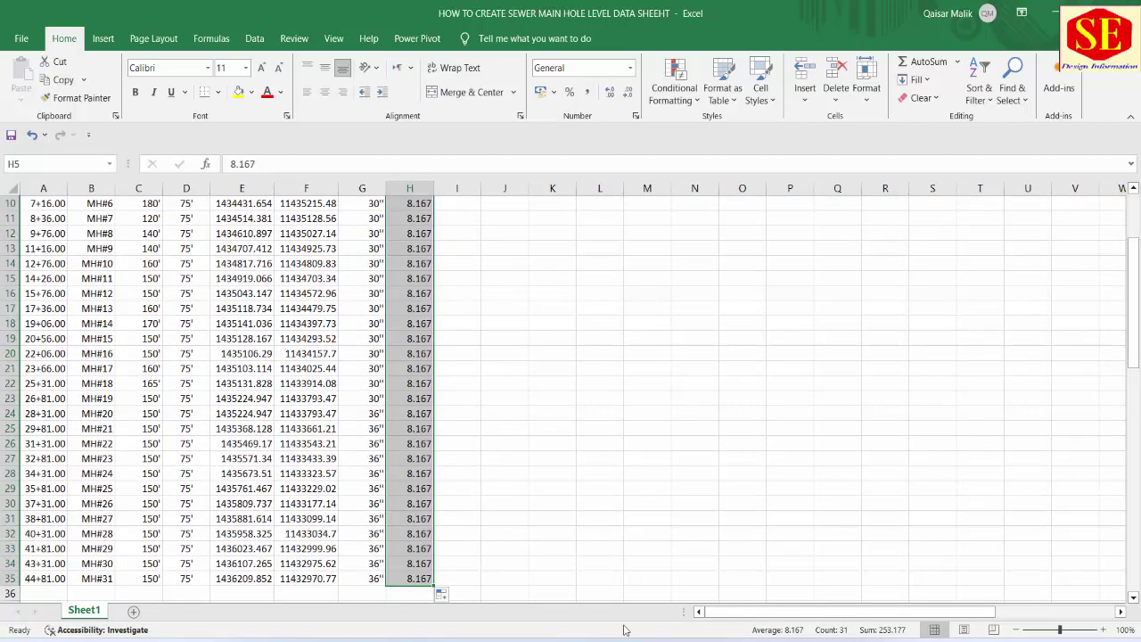
scroll(424, 341, "up", 3)
left_click(455, 318)
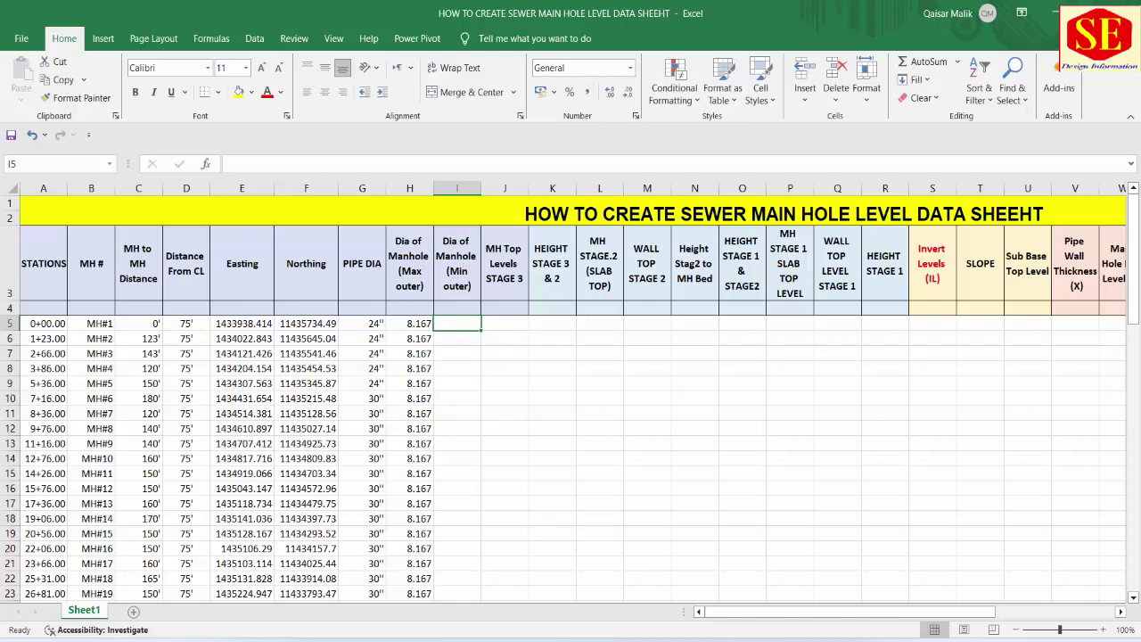
key("alt+Tab")
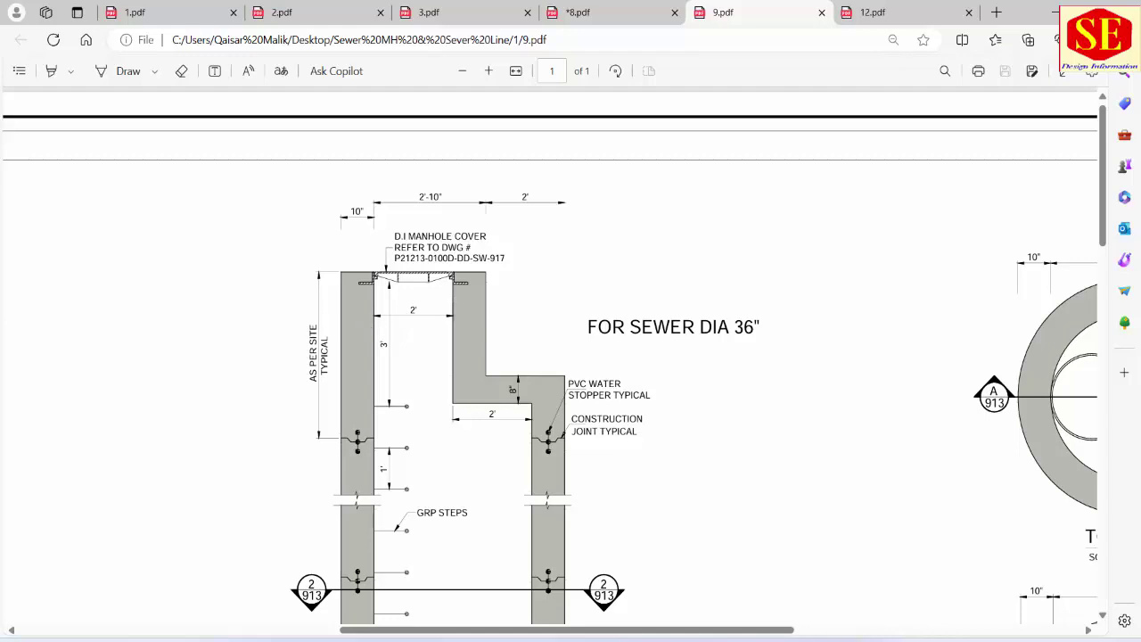
Compute 20 ÷ 12 + 2 in Calculator, giving 3.6667 ft, and highlight the result
key("alt+Tab")
type("10")
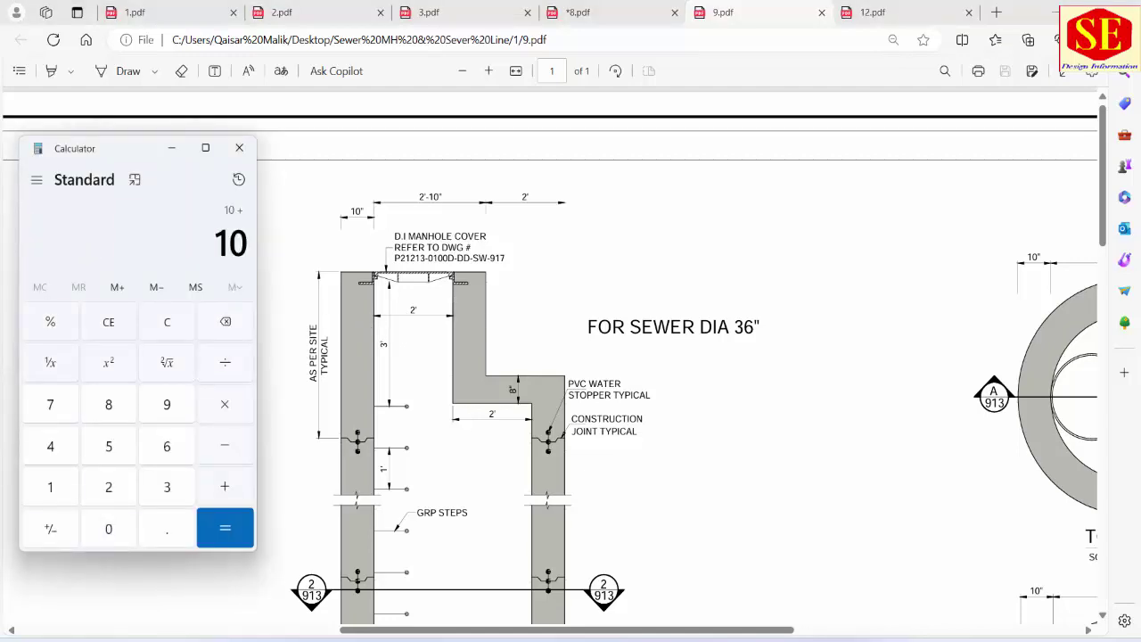
type("10=/12")
key("Return")
type("+ 2")
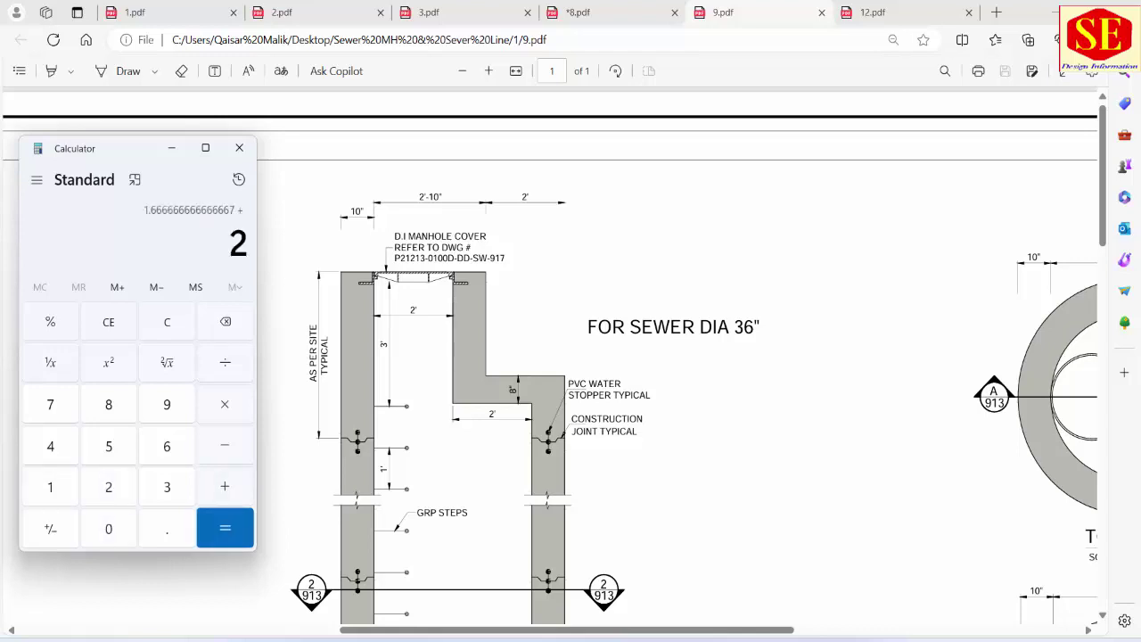
key("Return")
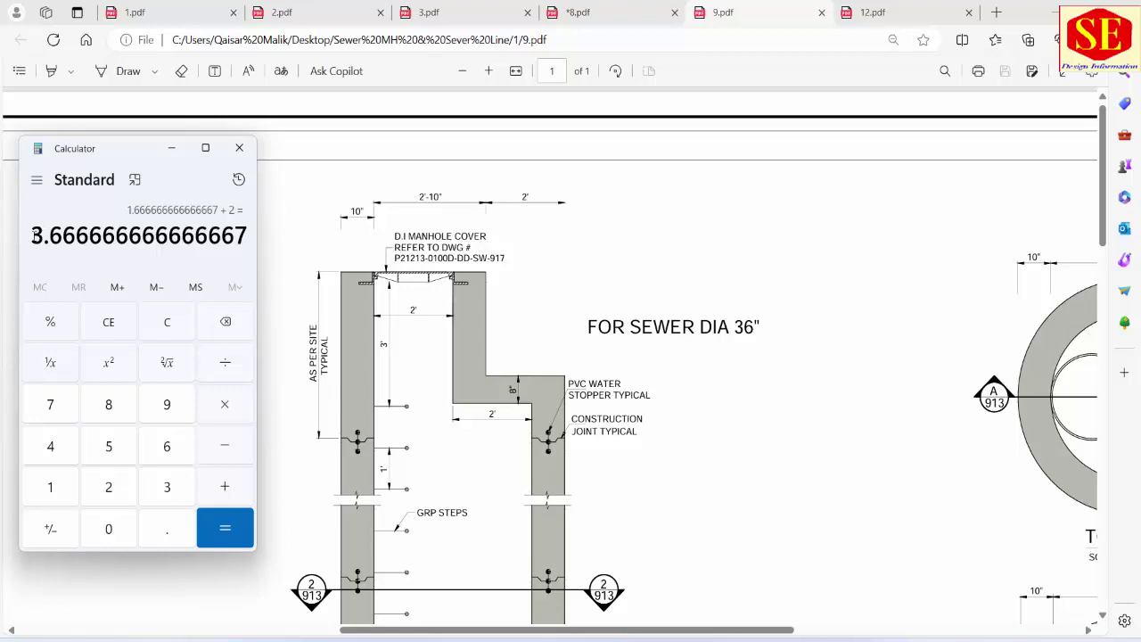
left_click_drag(33, 235, 87, 235)
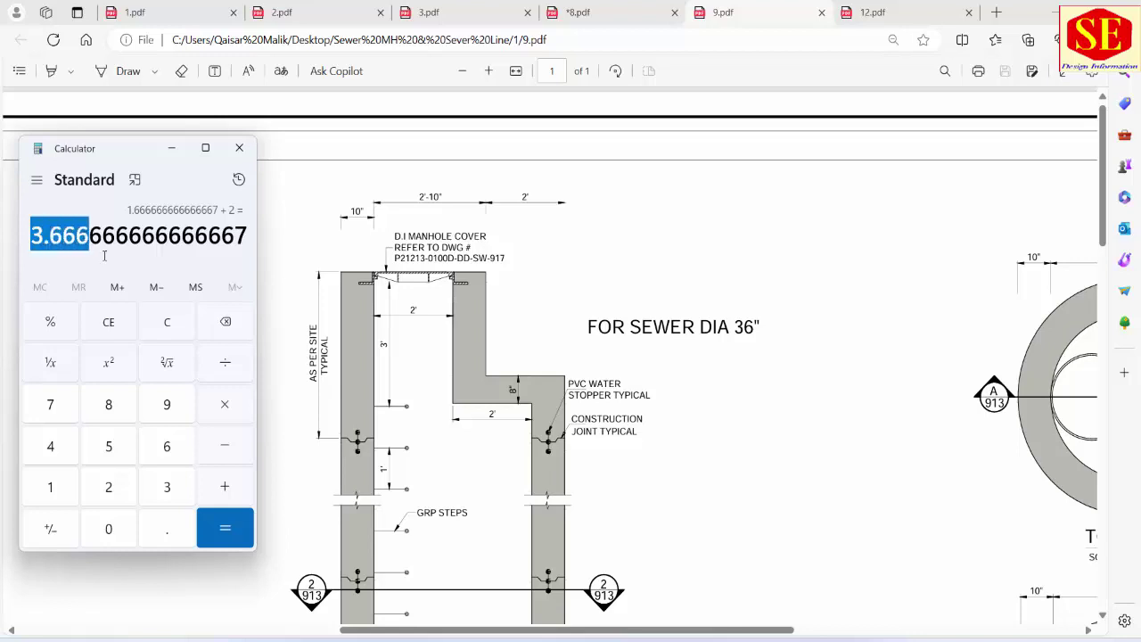
Enter 3.667 in I5 and fill it down column I to the last manhole
mouse_move(624, 637)
left_click(547, 573)
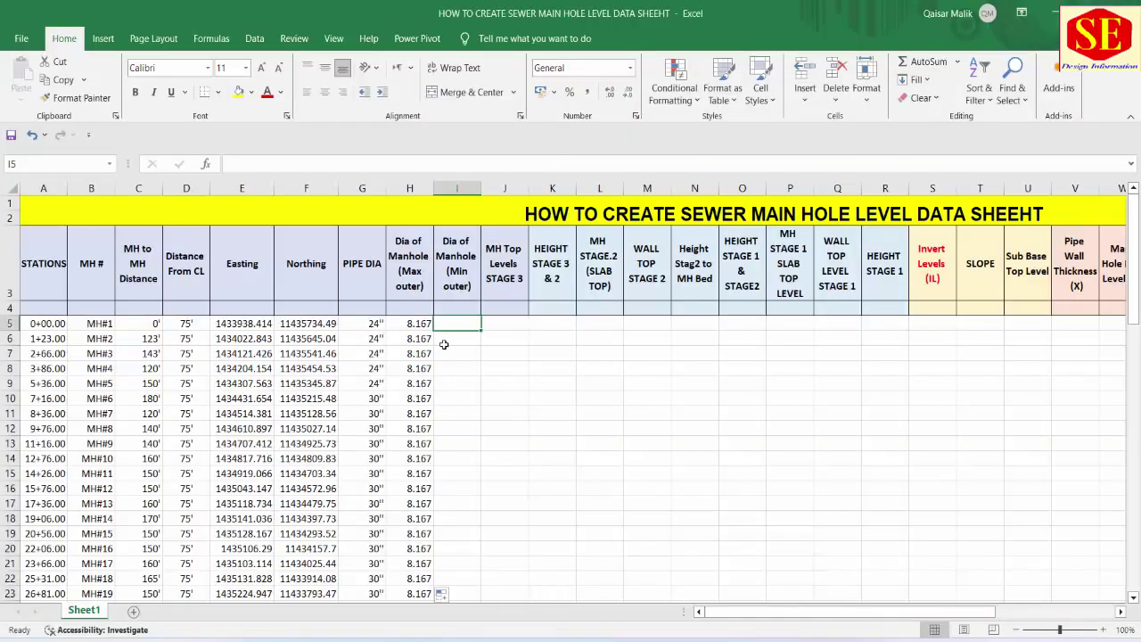
type("3.667")
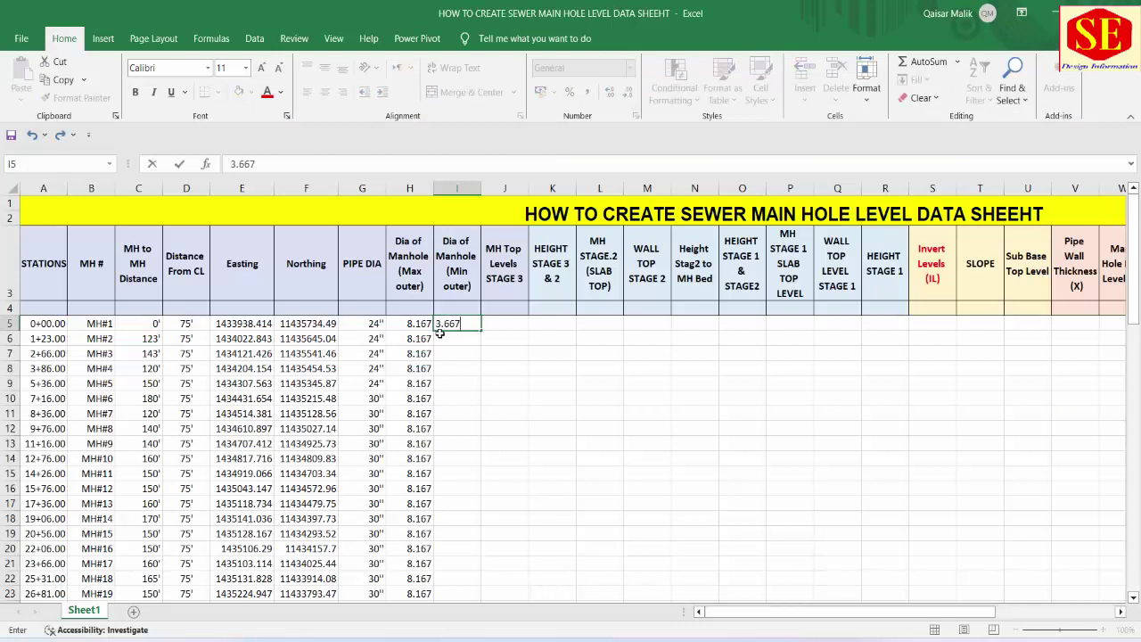
left_click(446, 326)
double_click(480, 330)
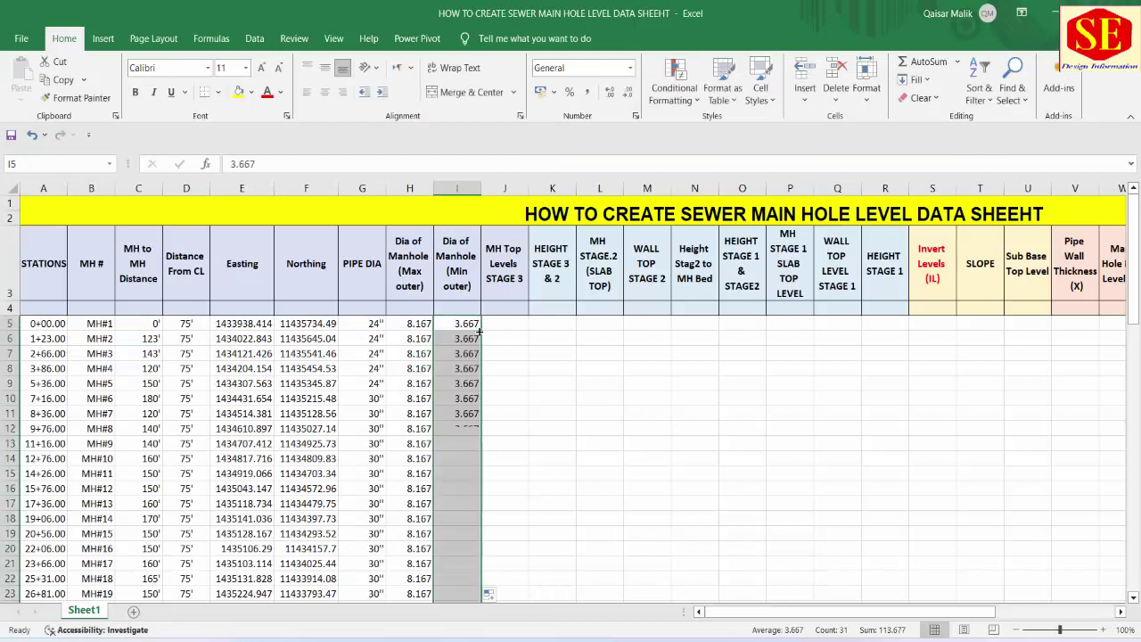
left_click(408, 327)
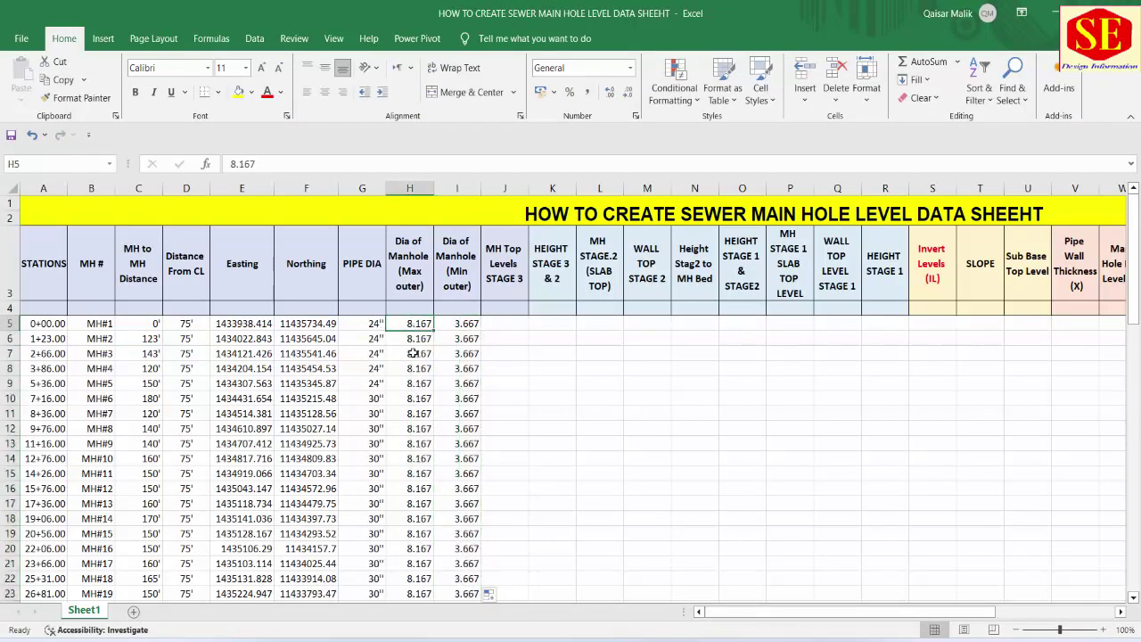
left_click(457, 325)
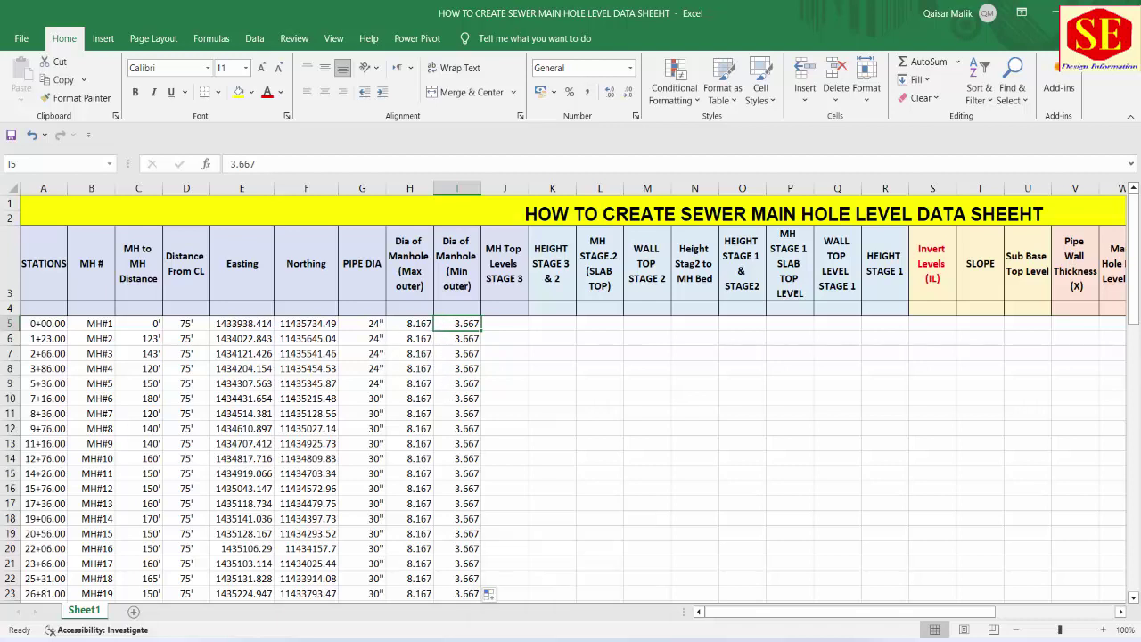
left_click(575, 621)
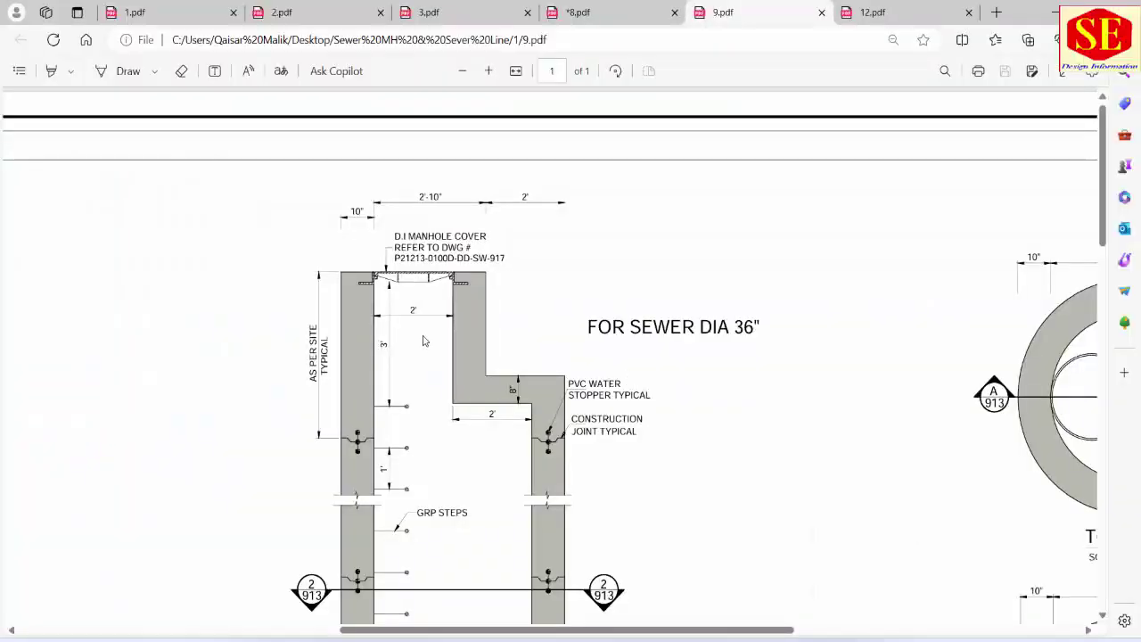
scroll(424, 341, "down", 3)
scroll(424, 341, "down", 1, "ctrl")
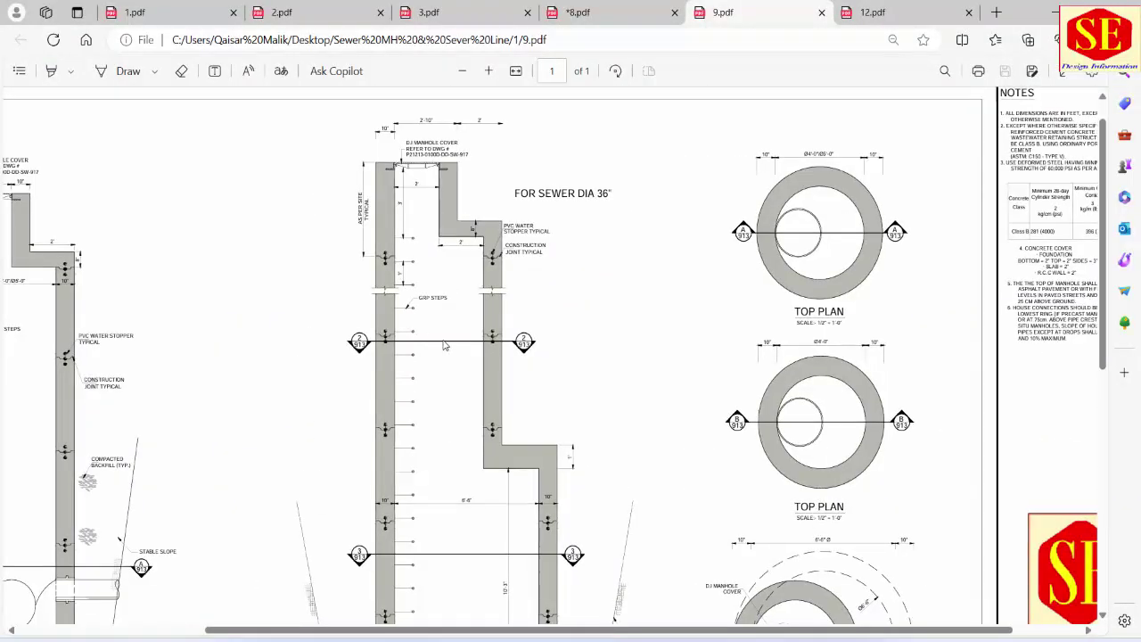
scroll(446, 267, "down", 2)
scroll(445, 250, "up", 1)
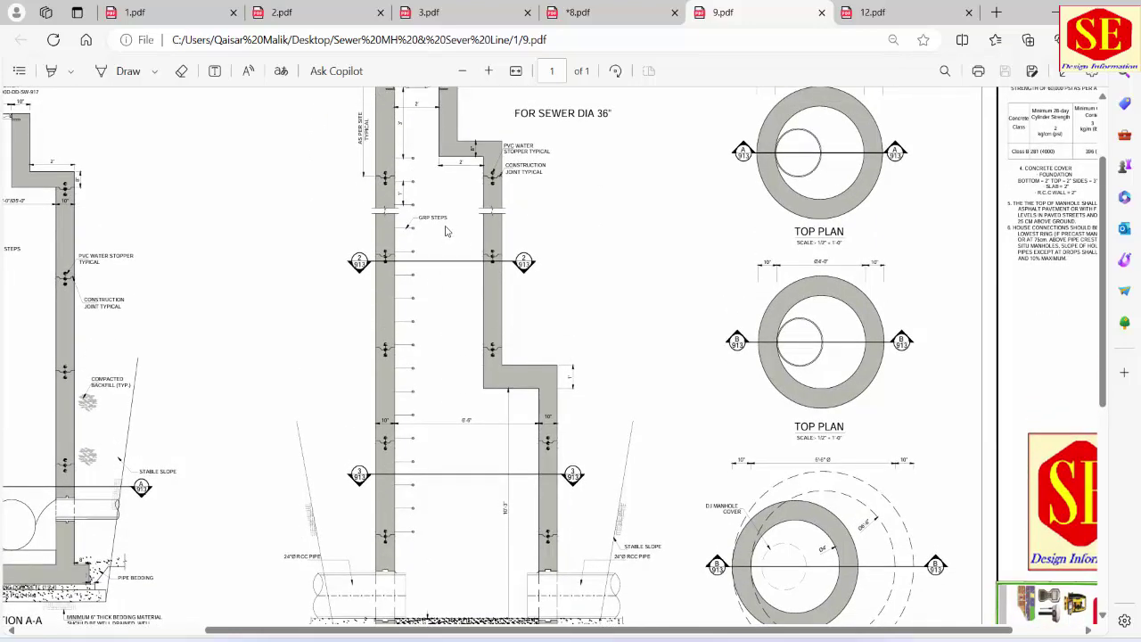
scroll(509, 323, "up", 1)
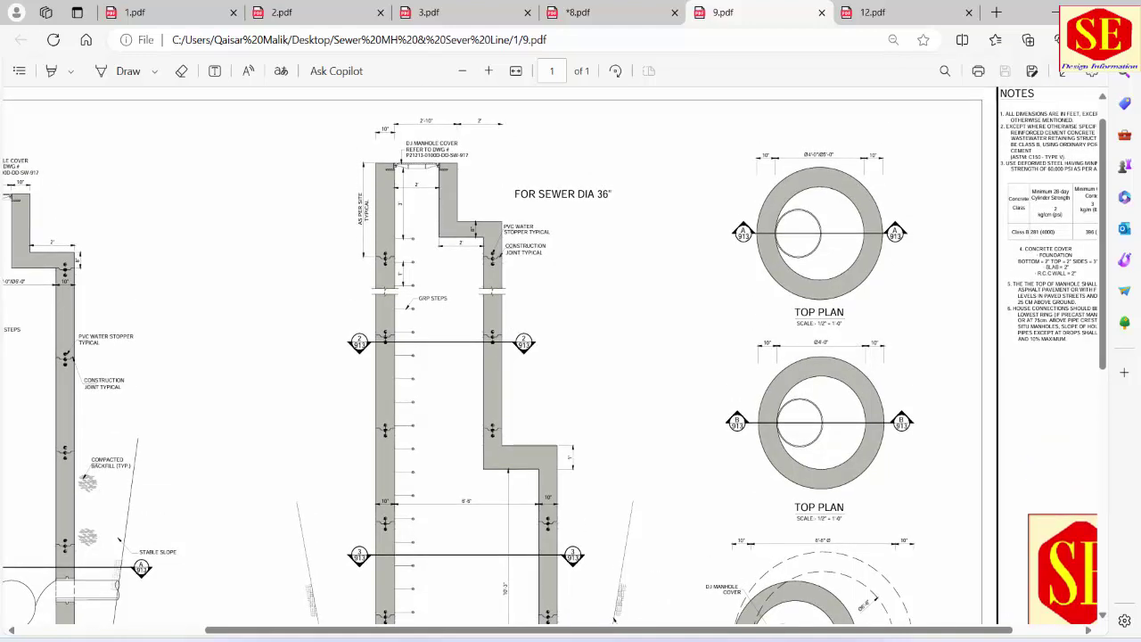
mouse_move(565, 635)
left_click(558, 597)
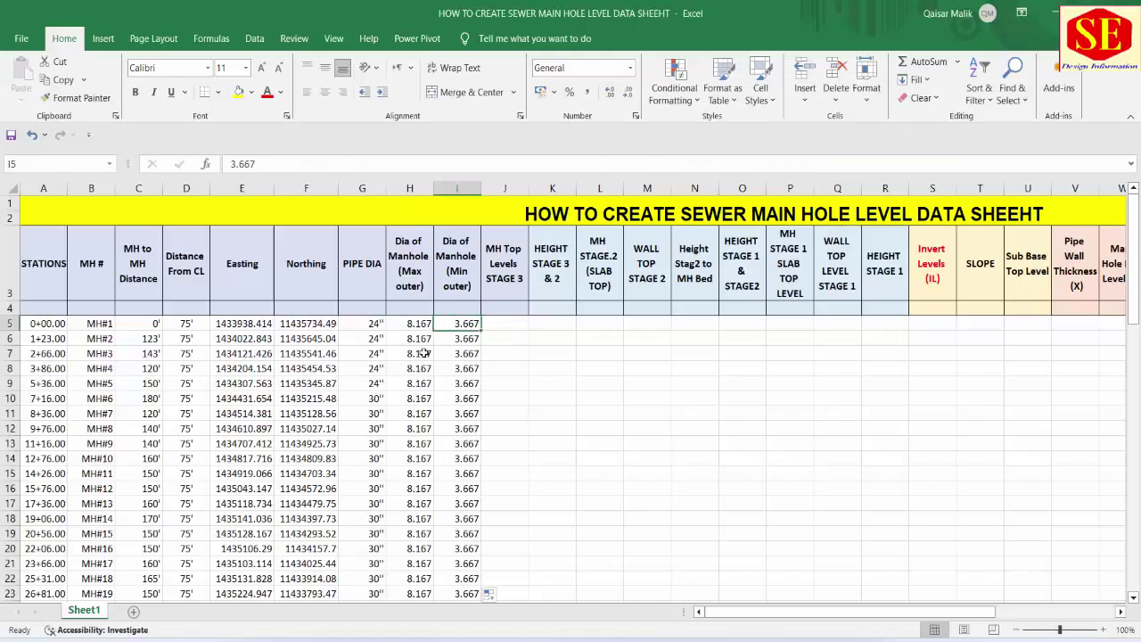
Copy D5's feet number format onto the diameter range H5:I35 with Format Painter
mouse_move(422, 326)
left_mouse_down()
mouse_move(457, 328)
mouse_move(457, 340)
left_mouse_up()
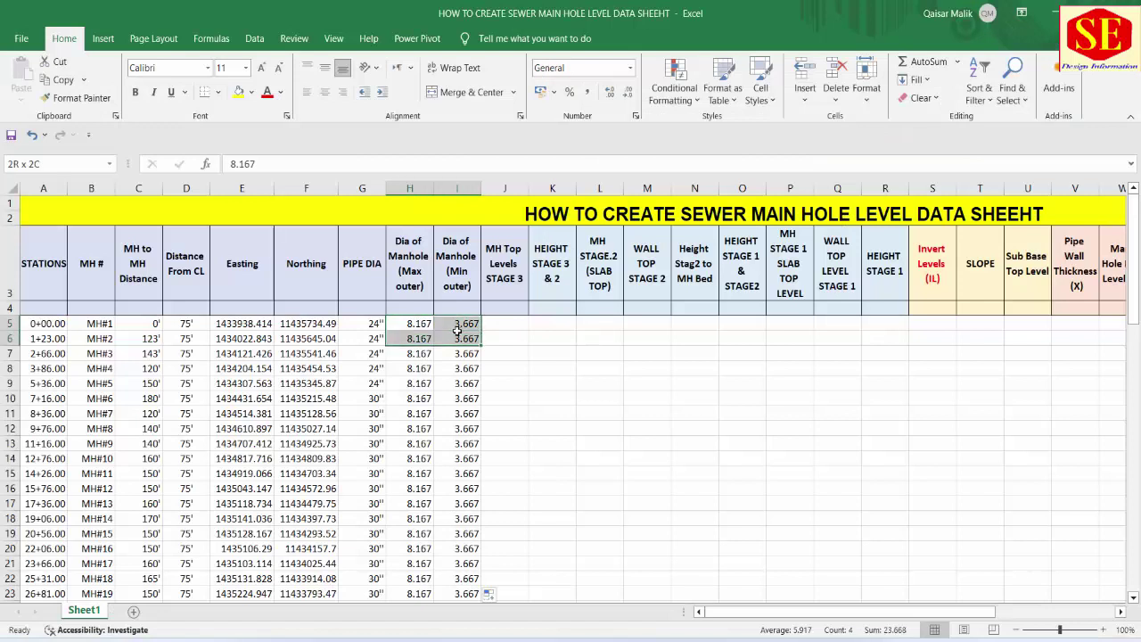
left_click(197, 322)
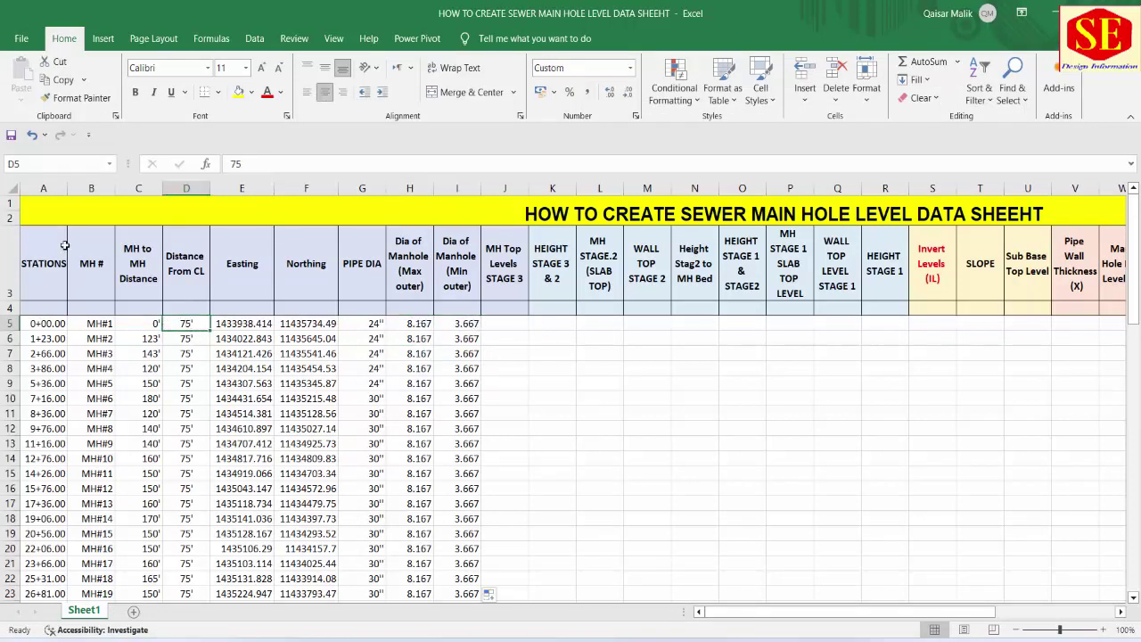
left_click(69, 100)
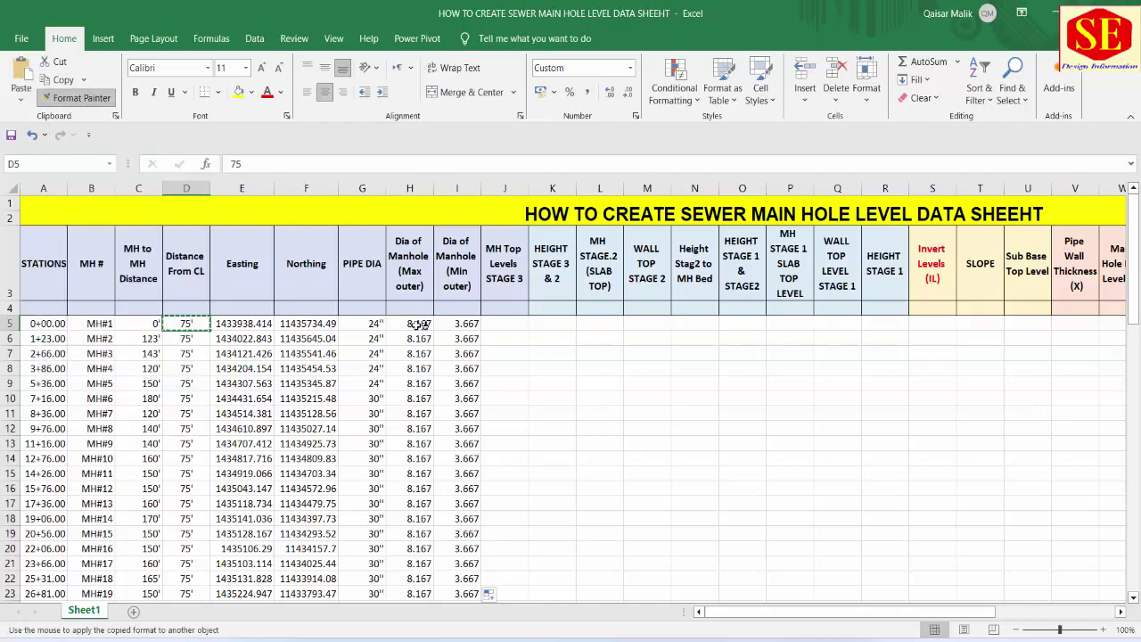
mouse_move(437, 326)
left_mouse_down()
mouse_move(481, 590)
mouse_move(468, 603)
mouse_move(471, 550)
left_mouse_up()
scroll(483, 520, "up", 5)
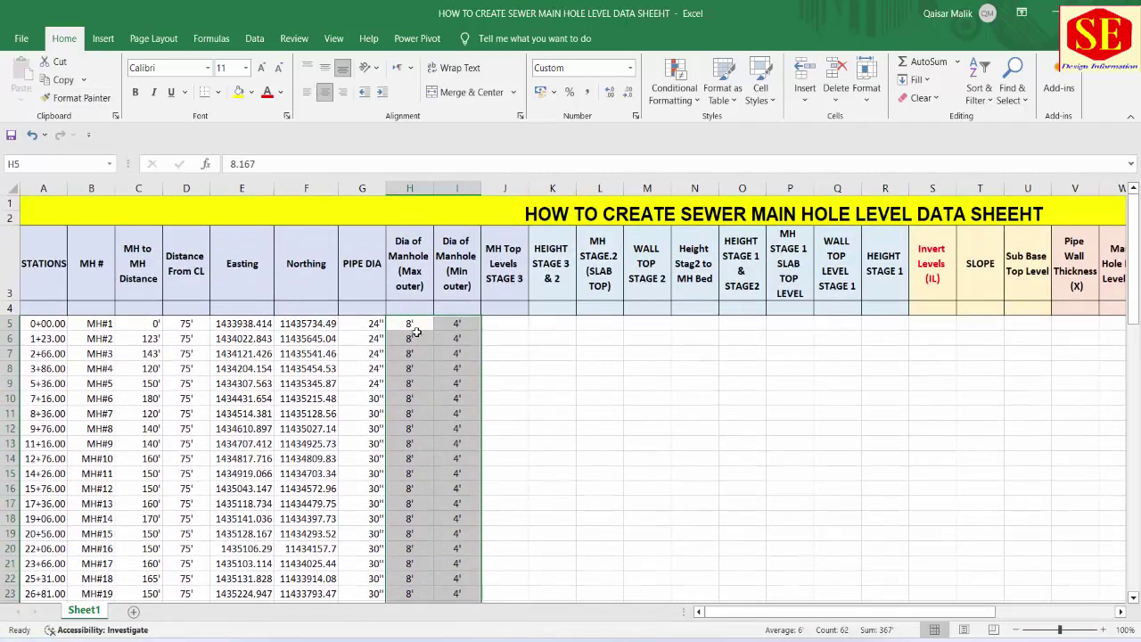
Show the diameters at two decimal places, reading 8.17' and 3.67'
left_click(611, 95)
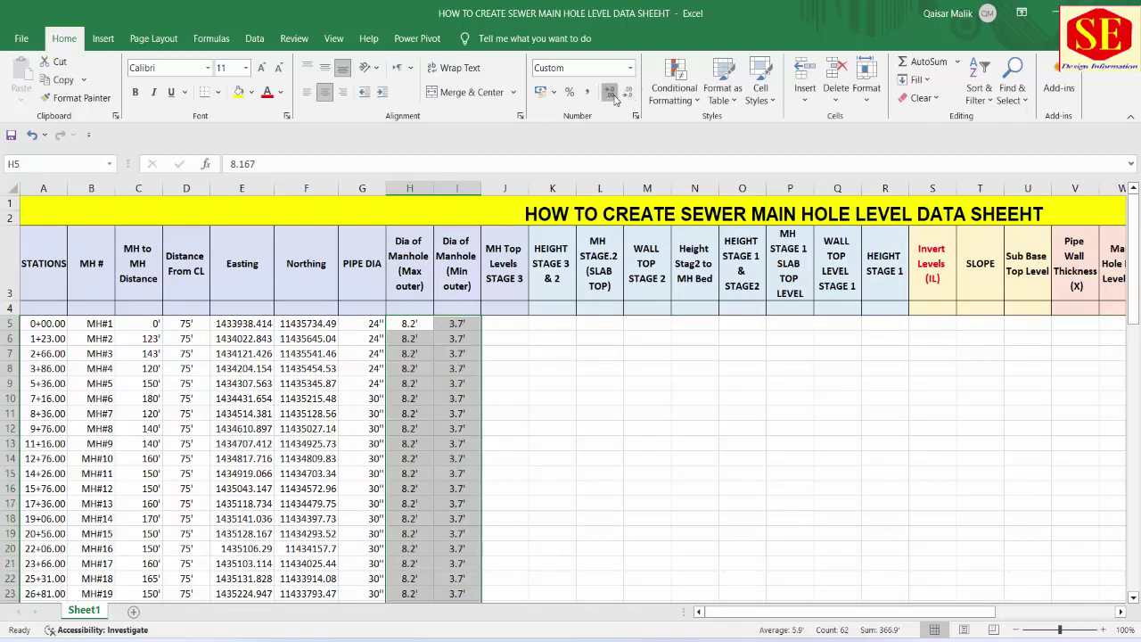
left_click(612, 97)
left_click(611, 95)
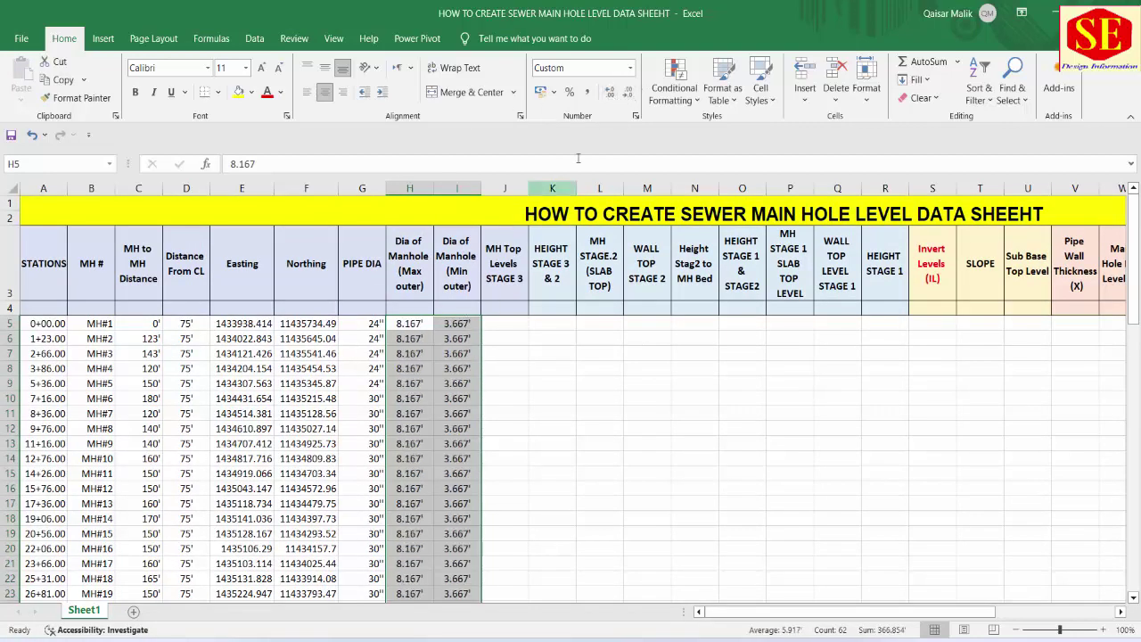
left_click(628, 93)
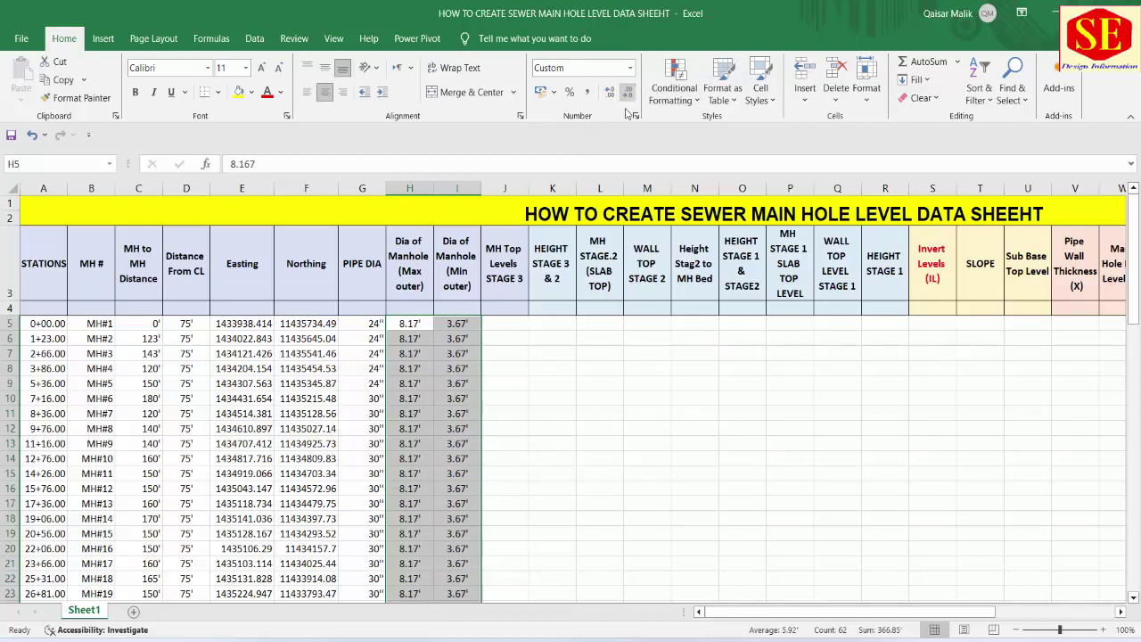
left_click(425, 341)
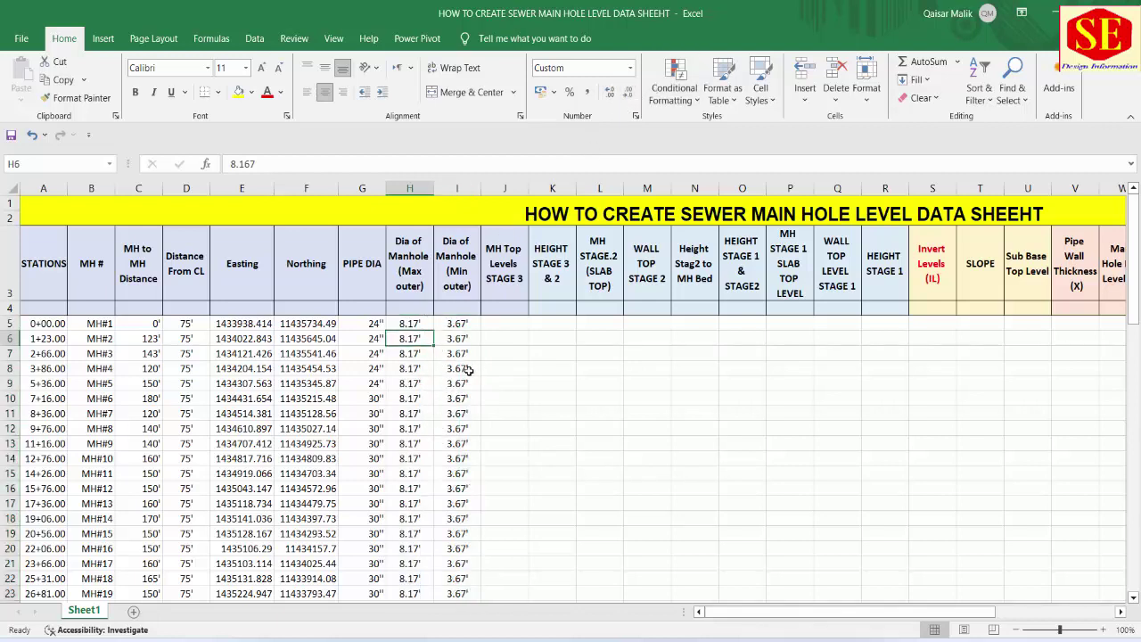
Centre the manhole data in A5:I35 horizontally and vertically
left_click(502, 253)
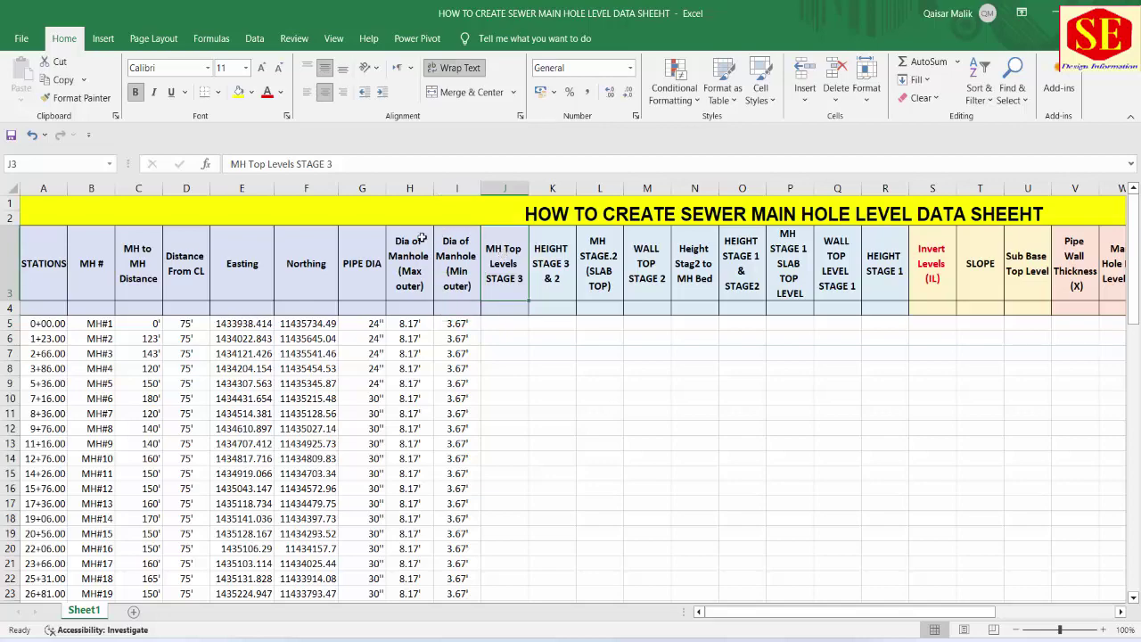
mouse_move(32, 328)
left_mouse_down()
mouse_move(452, 497)
mouse_move(454, 624)
mouse_move(456, 518)
left_mouse_up()
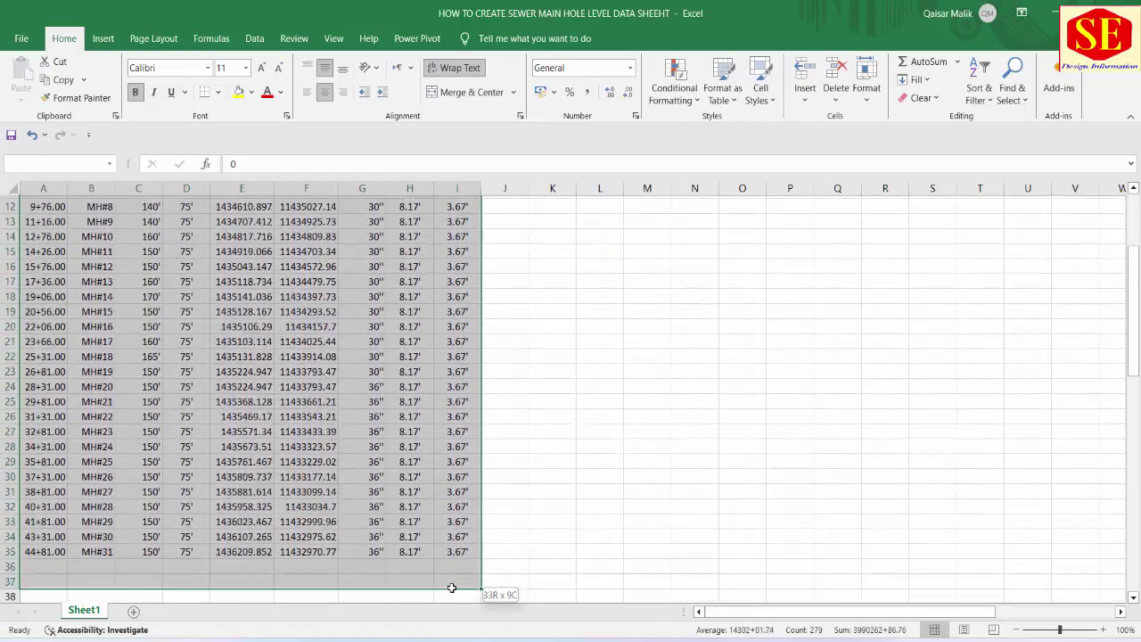
scroll(463, 427, "up", 4)
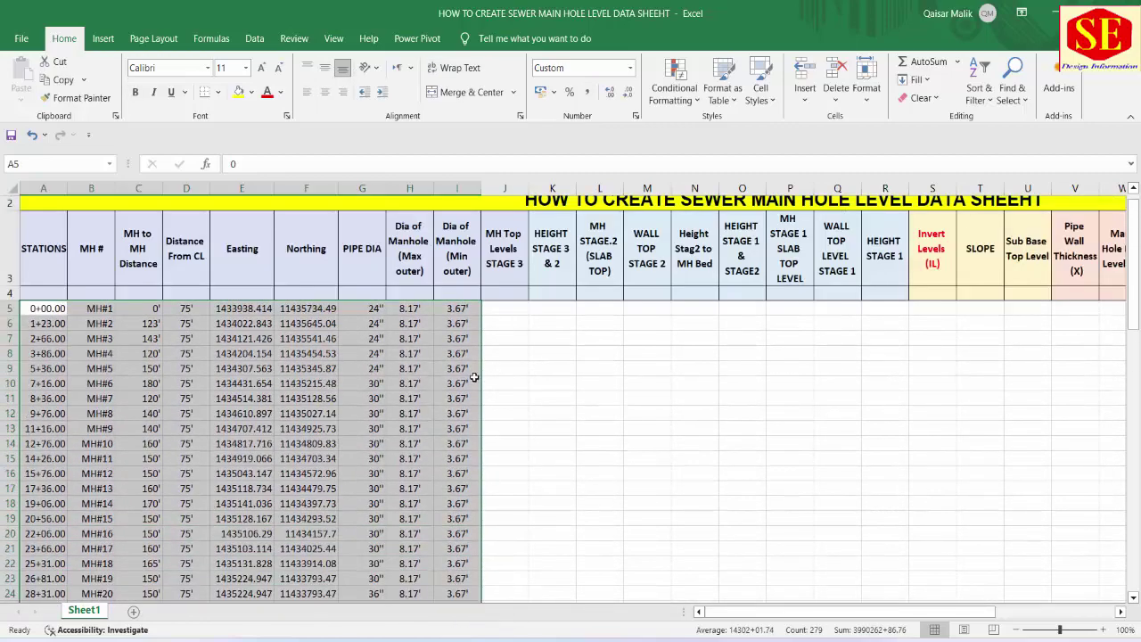
left_click(324, 92)
left_click(325, 67)
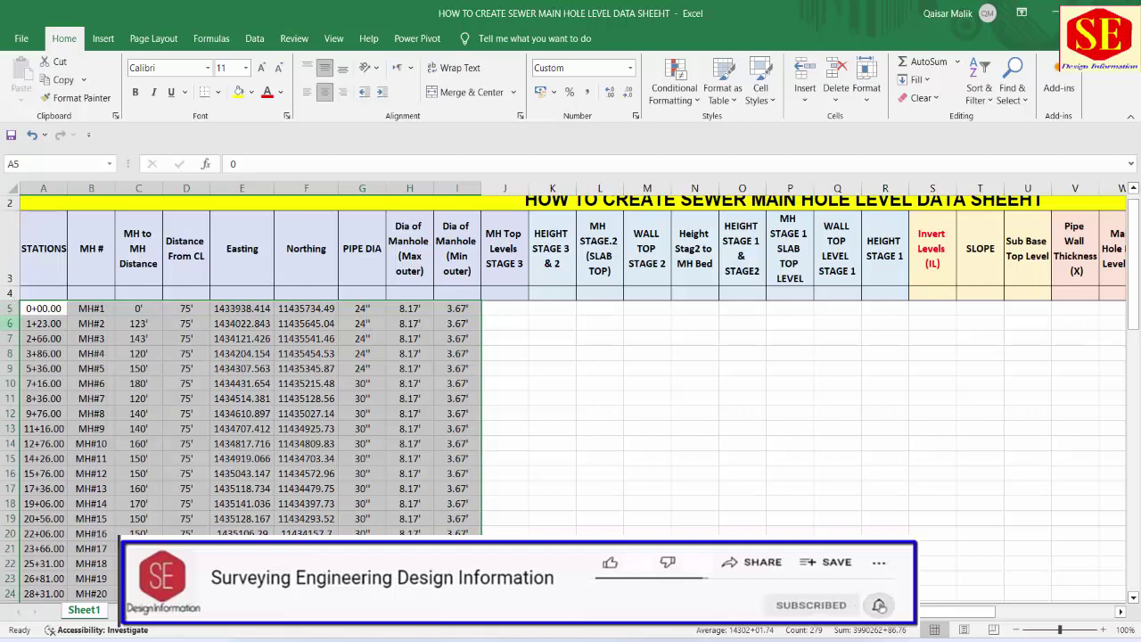
Set rows 5–35 to a row height of 25
left_click_drag(7, 308, 11, 579)
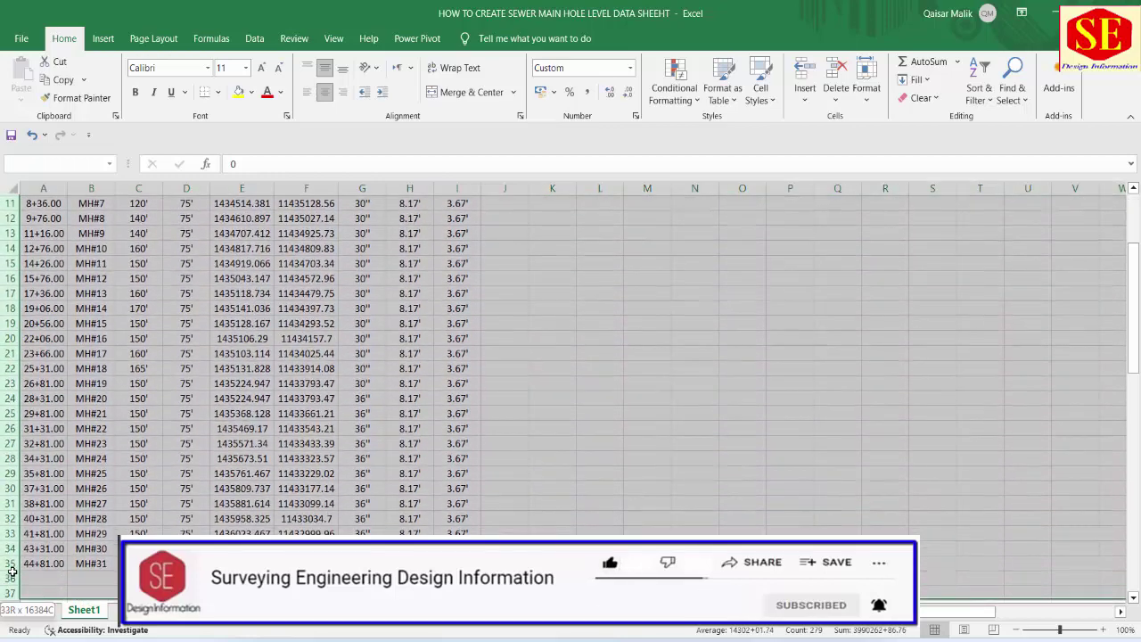
right_click(12, 305)
left_click(61, 512)
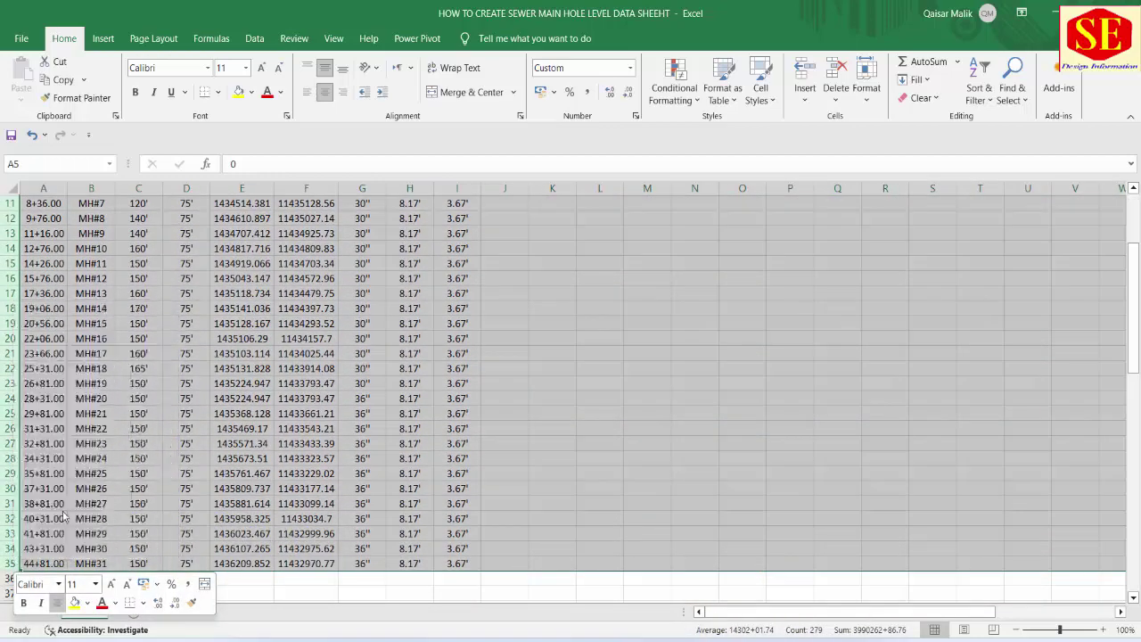
type("25")
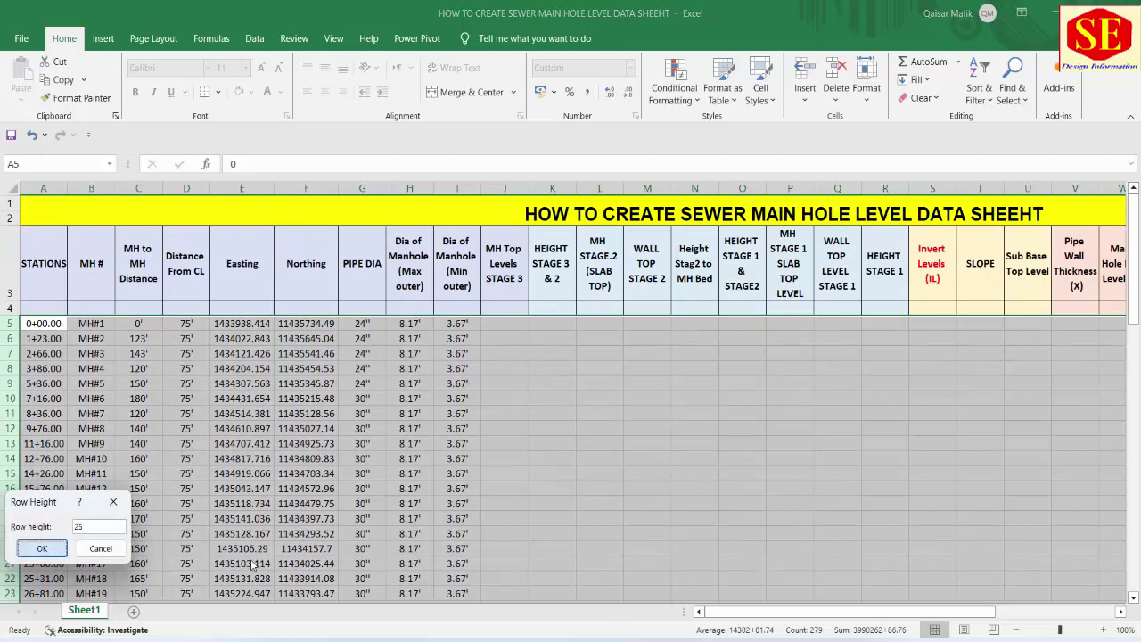
key("Return")
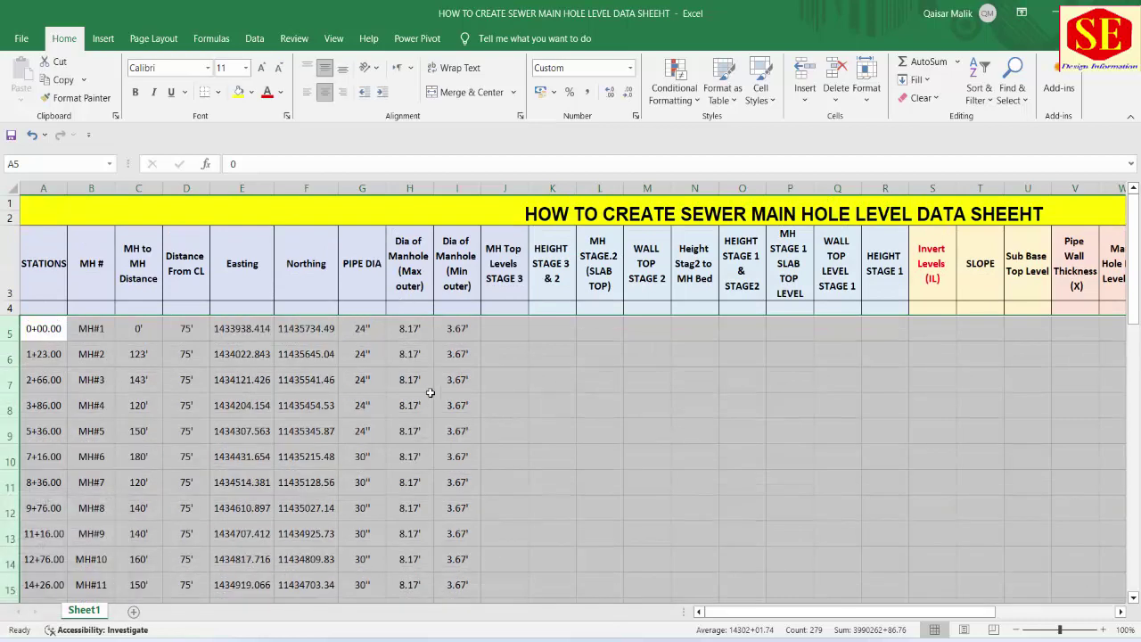
left_click(361, 379)
left_click(46, 328)
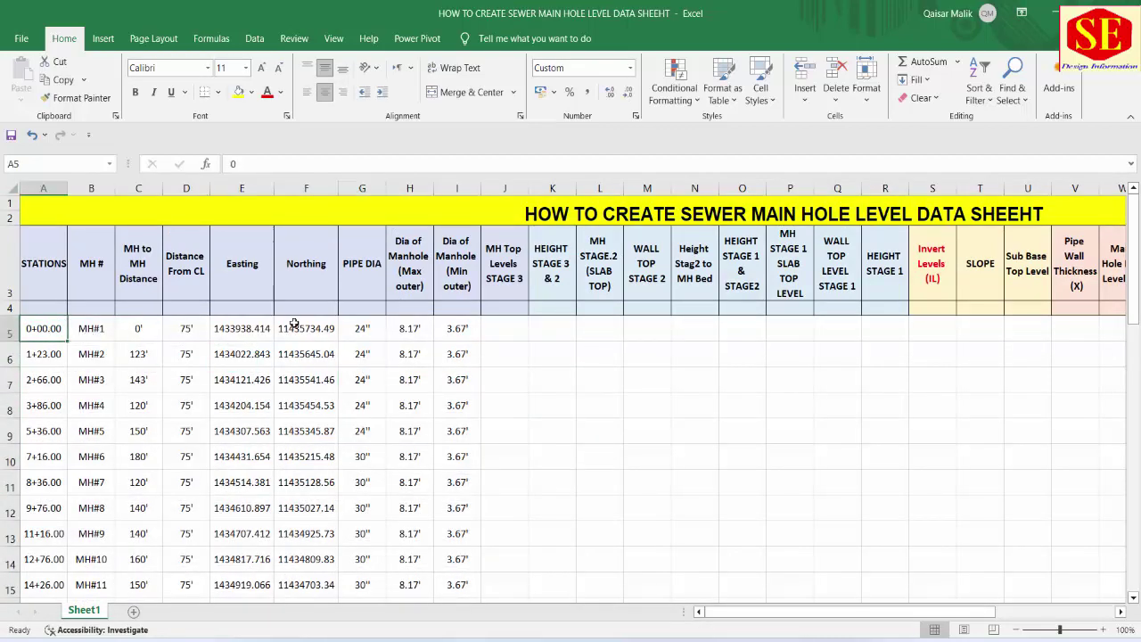
Label cells A4 to D4 with the letters A, B, C and D
left_click(39, 307)
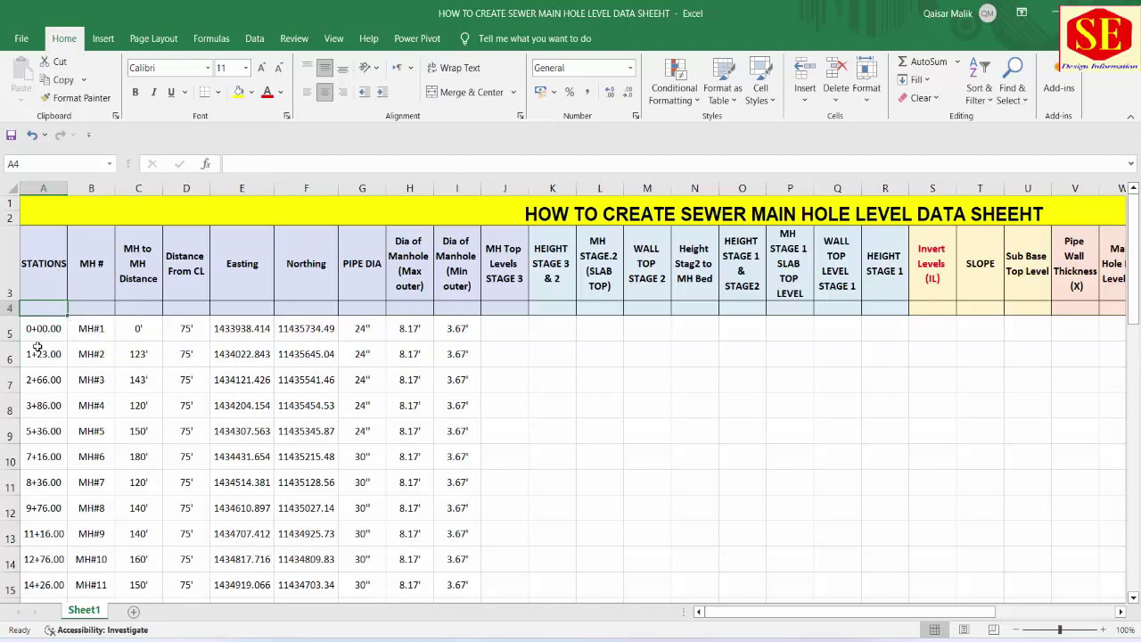
type("A")
left_click(86, 307)
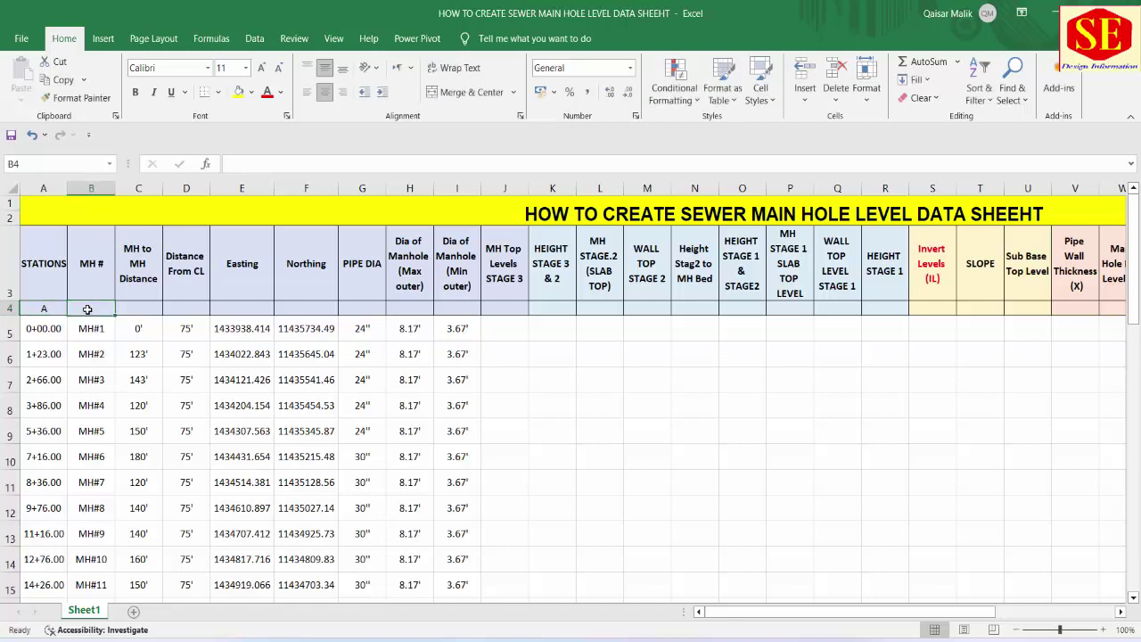
type("B")
left_click(151, 307)
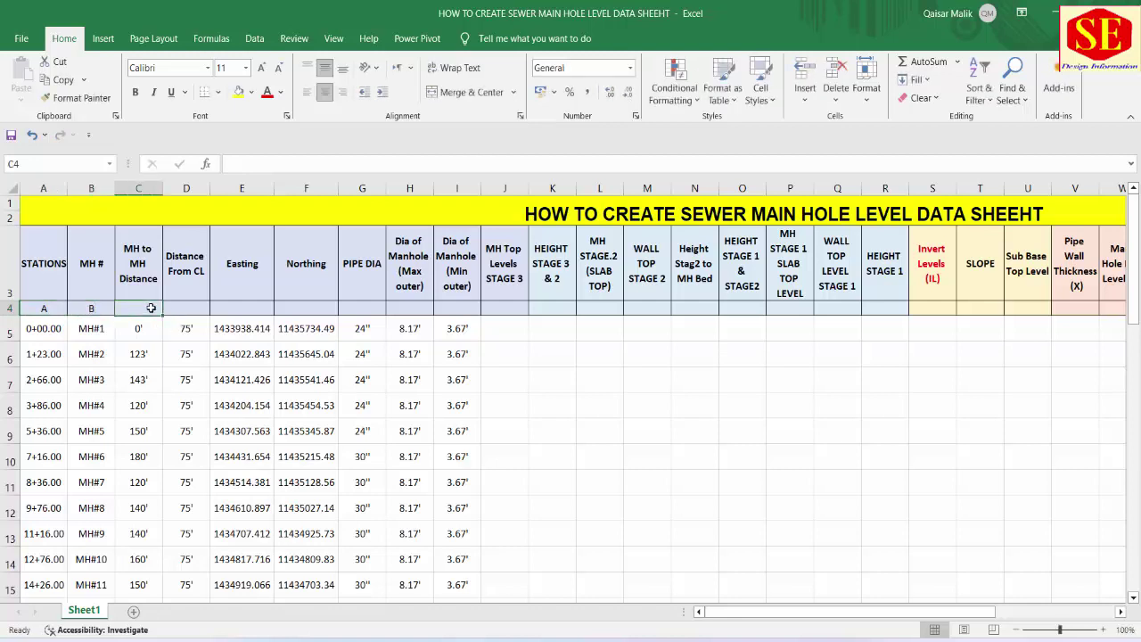
type("C")
left_click(184, 307)
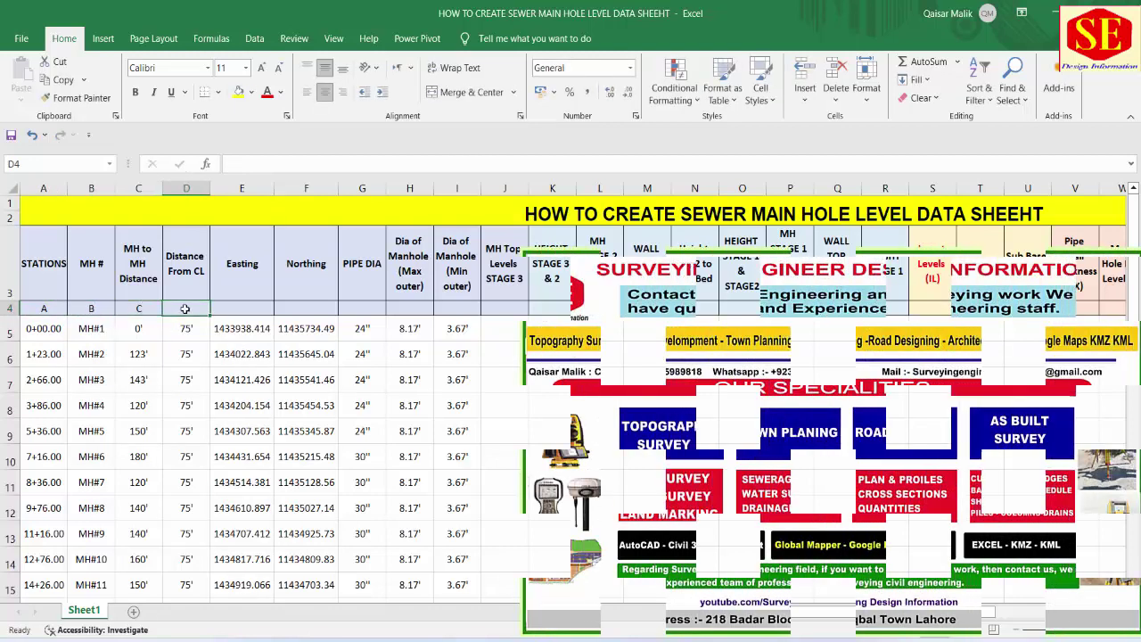
type("D")
key("Delete")
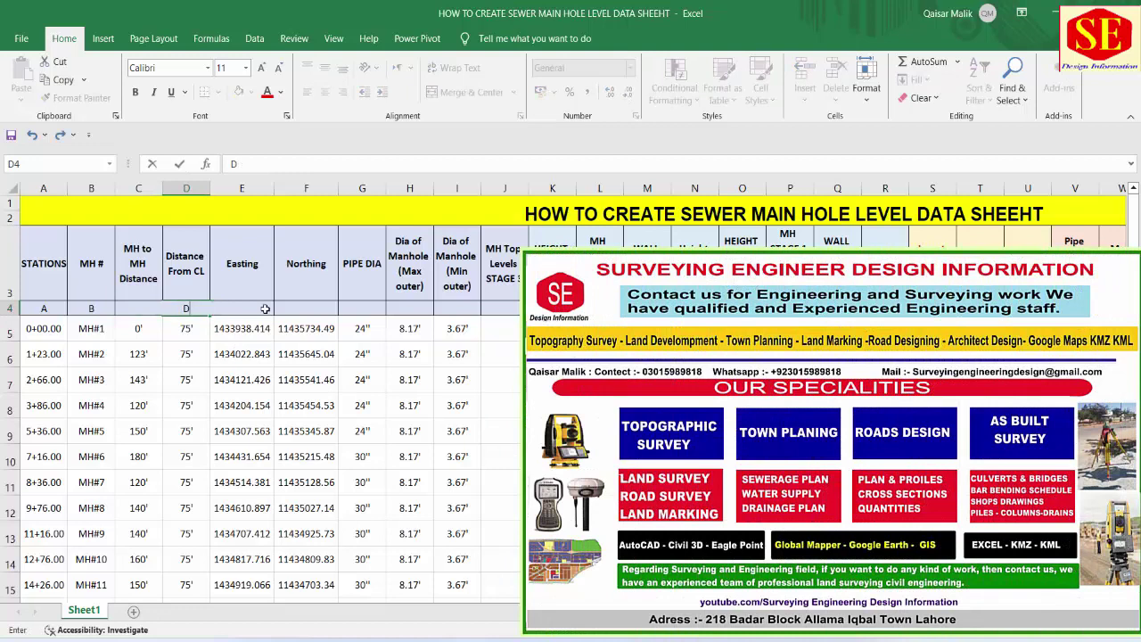
left_click(240, 354)
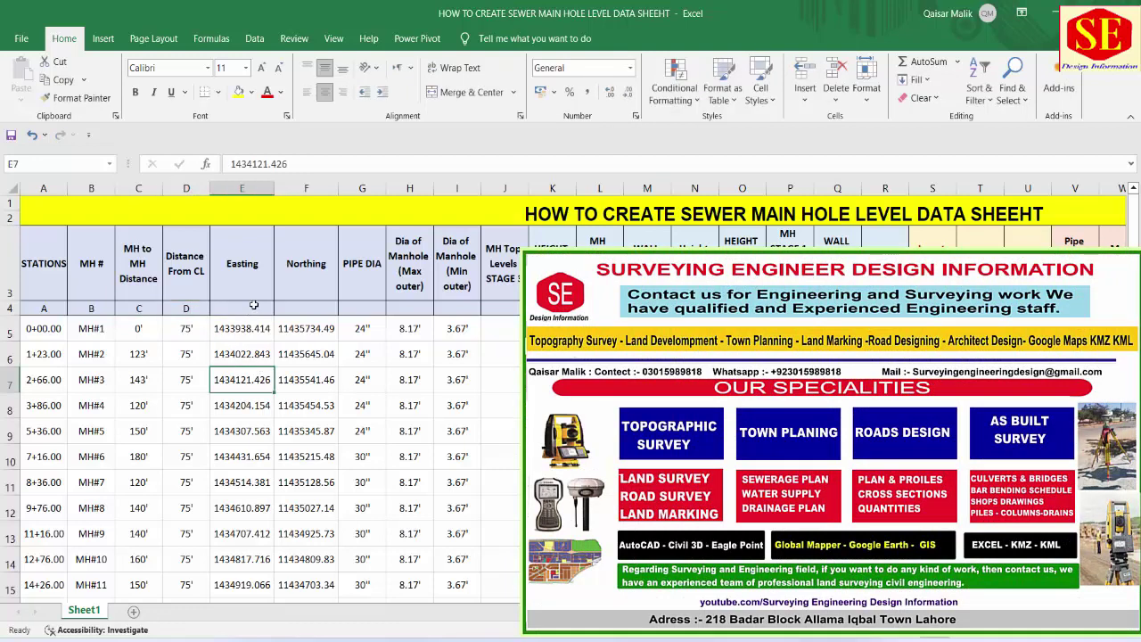
Label cells E4 to I4 with the letters E through I, then select A4:I4
left_click(241, 308)
type("Easting")
left_click(306, 306)
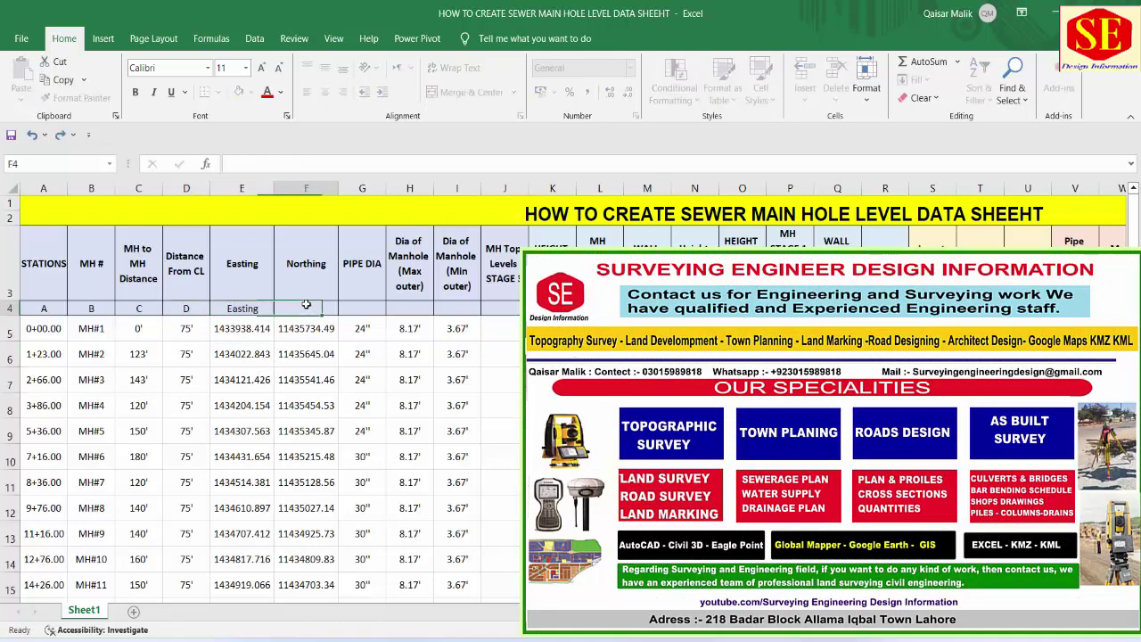
left_click(248, 308)
type("E")
key("Delete")
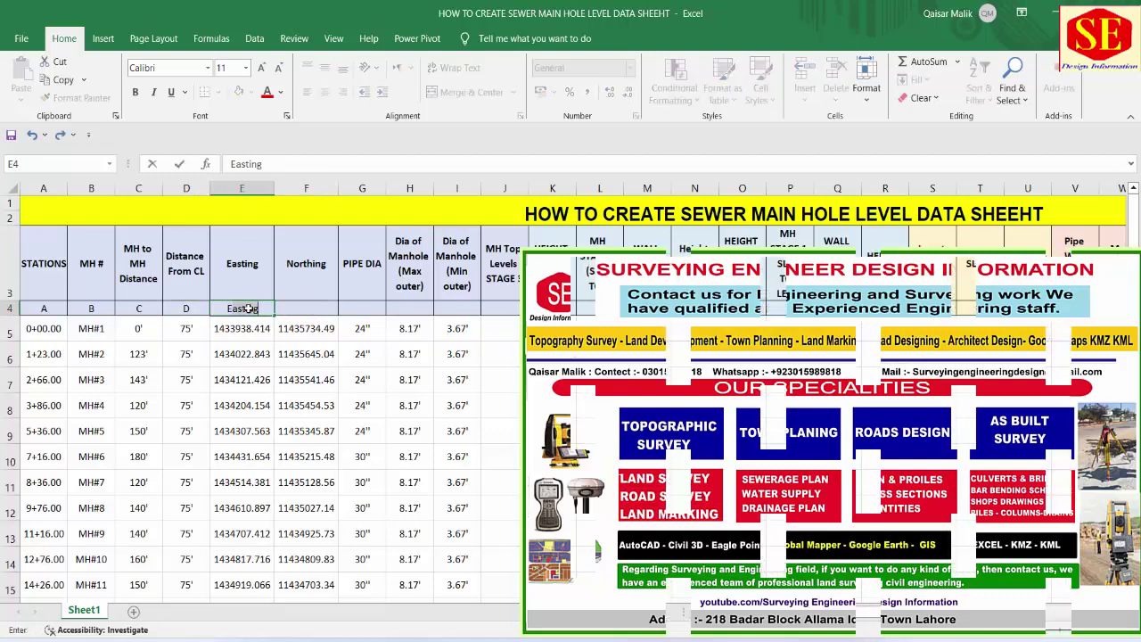
left_click(304, 310)
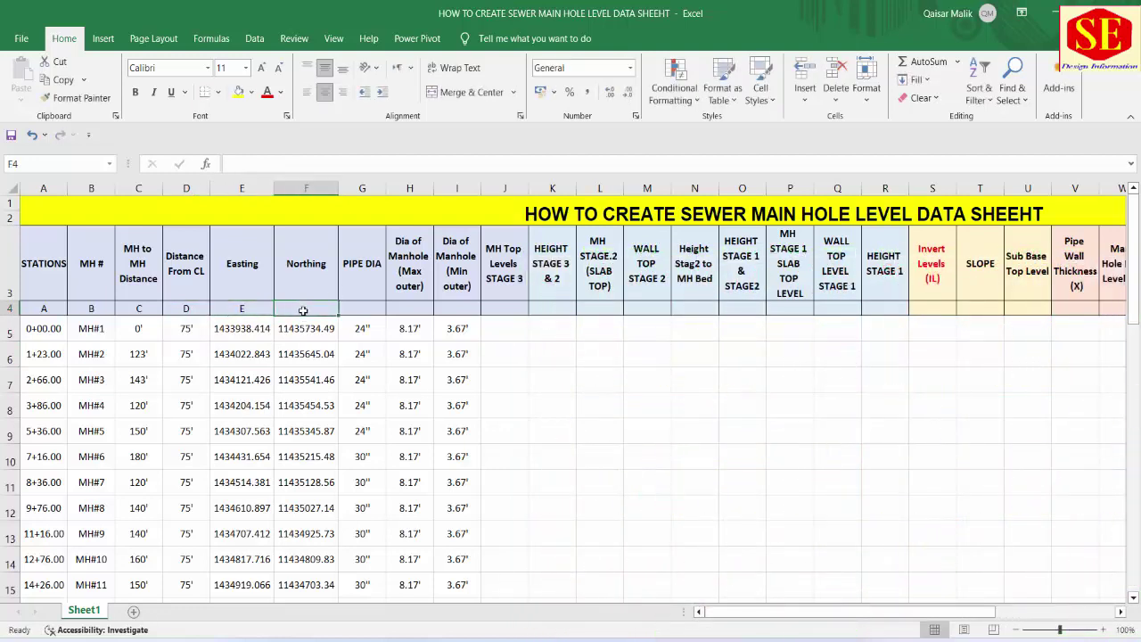
type("F")
left_click(355, 310)
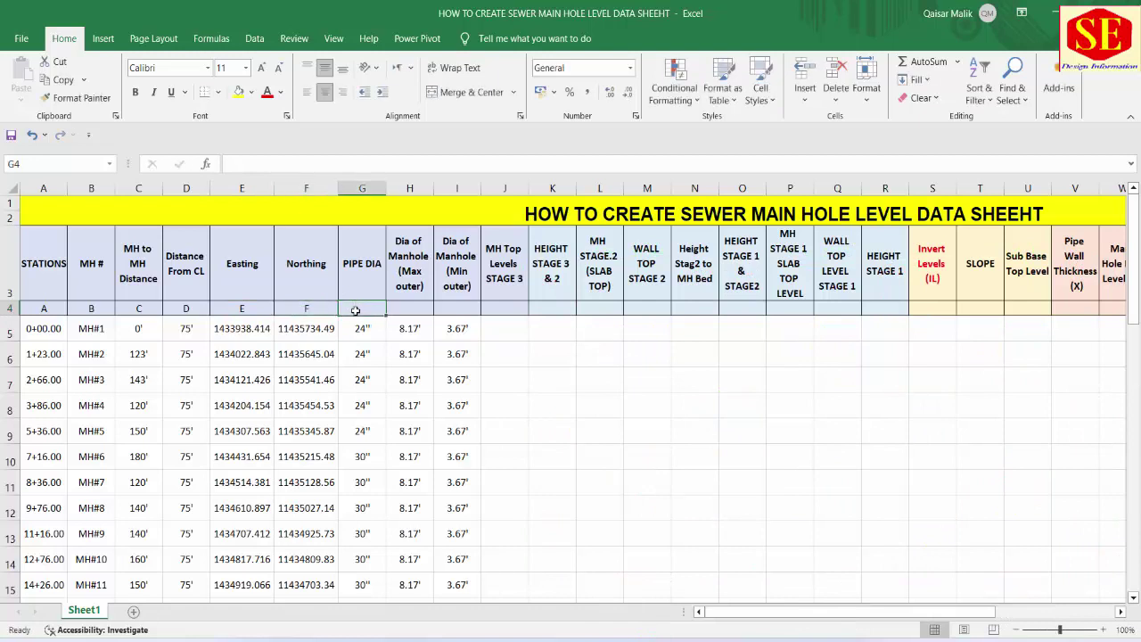
type("G")
left_click(412, 310)
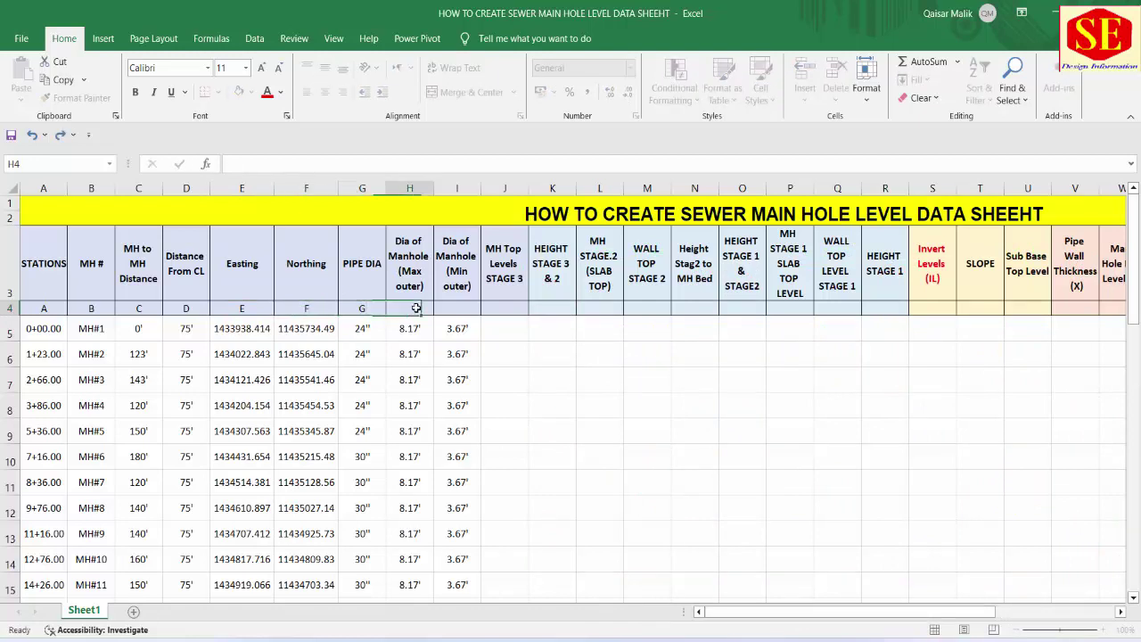
type("H")
left_click(454, 309)
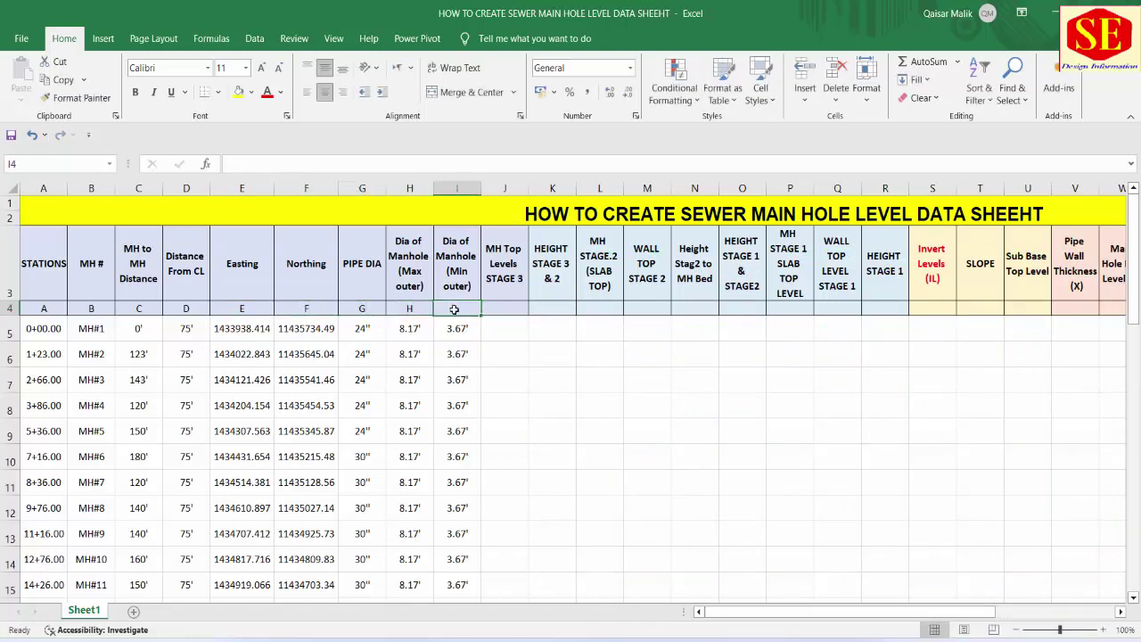
type("I")
left_click(451, 382)
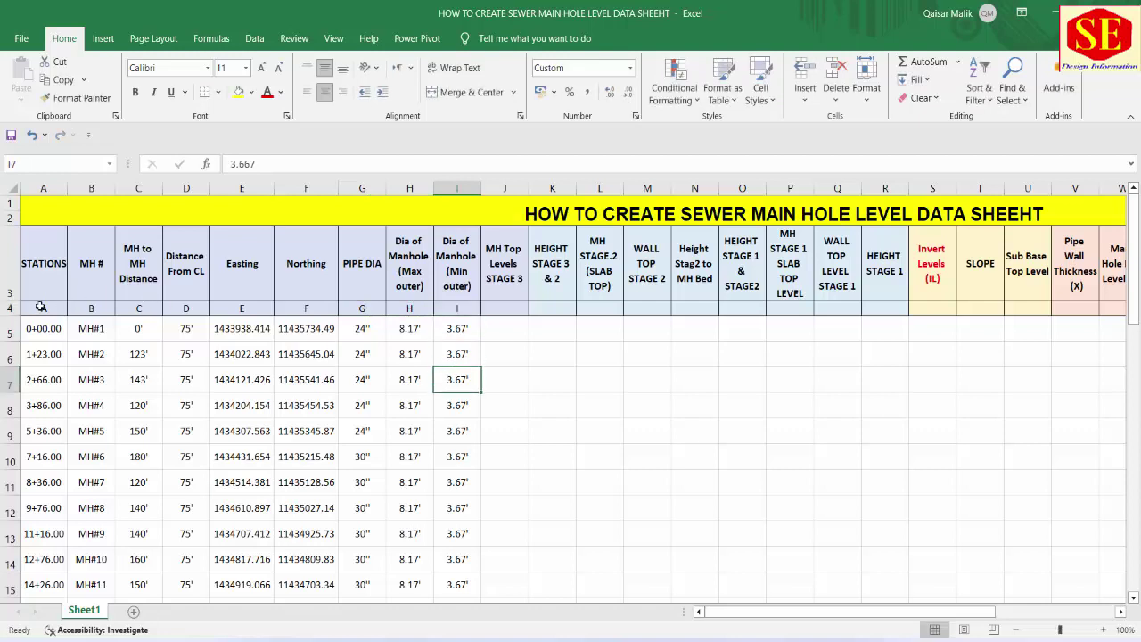
left_click_drag(43, 308, 459, 308)
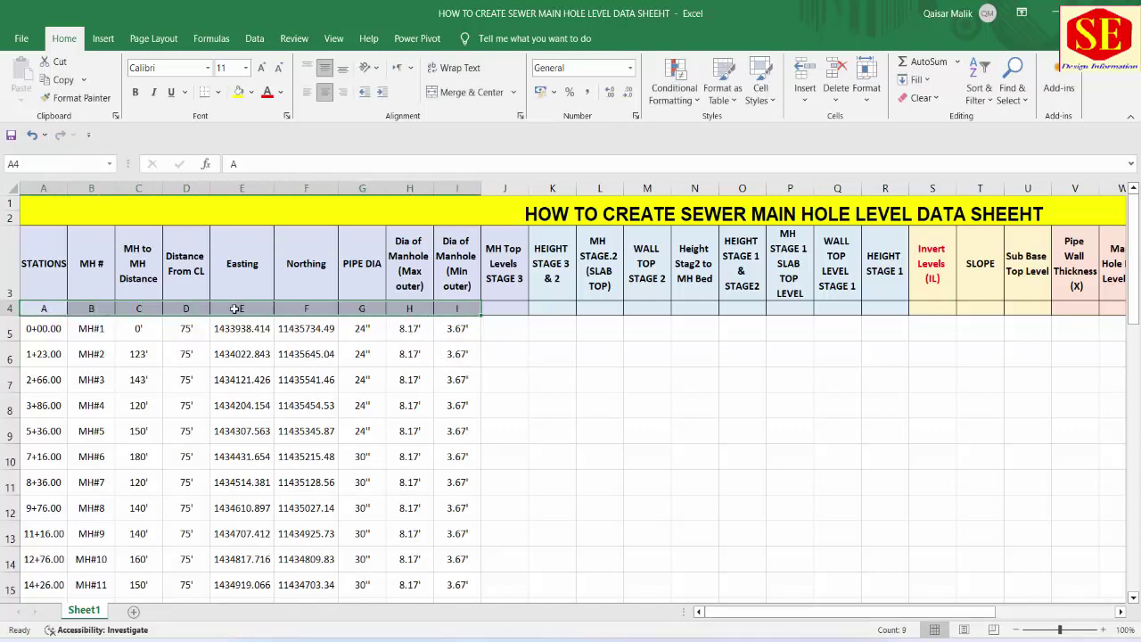
Review the headings from MH Top Levels STAGE 3 FRL to HEIGHT STAGE 1 and select J3:R4
left_click(560, 304)
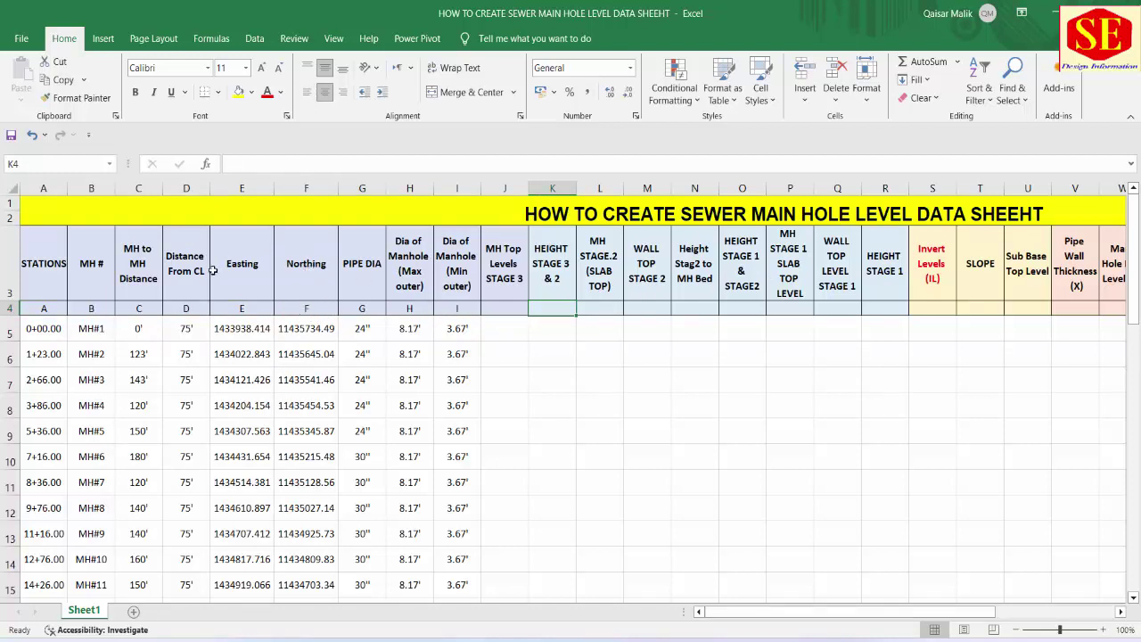
left_click(191, 306)
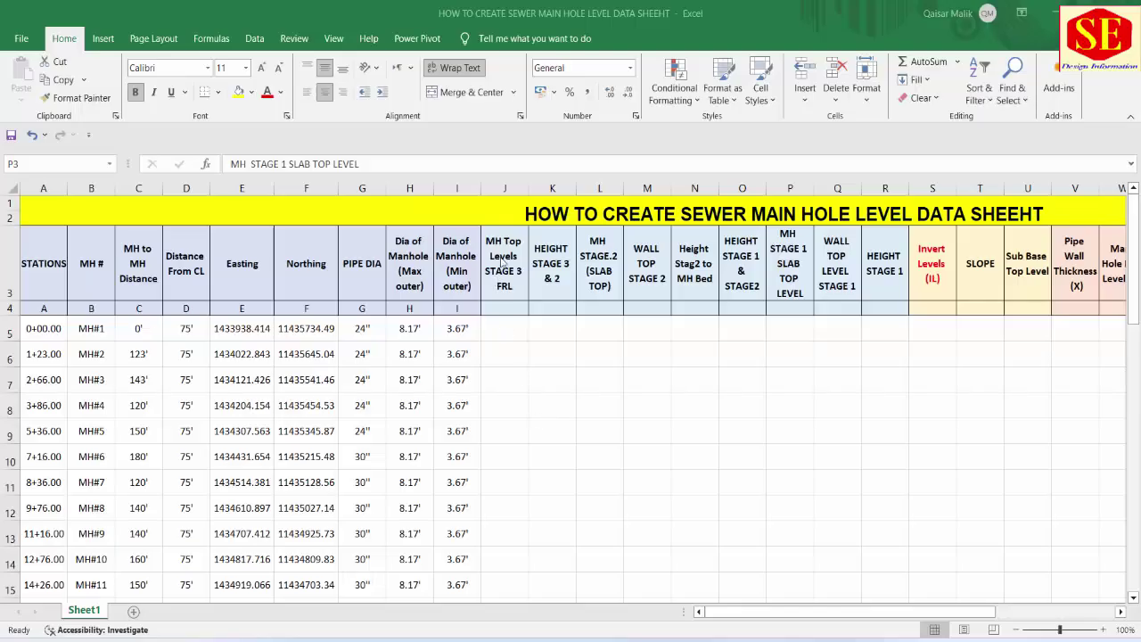
left_click(505, 272)
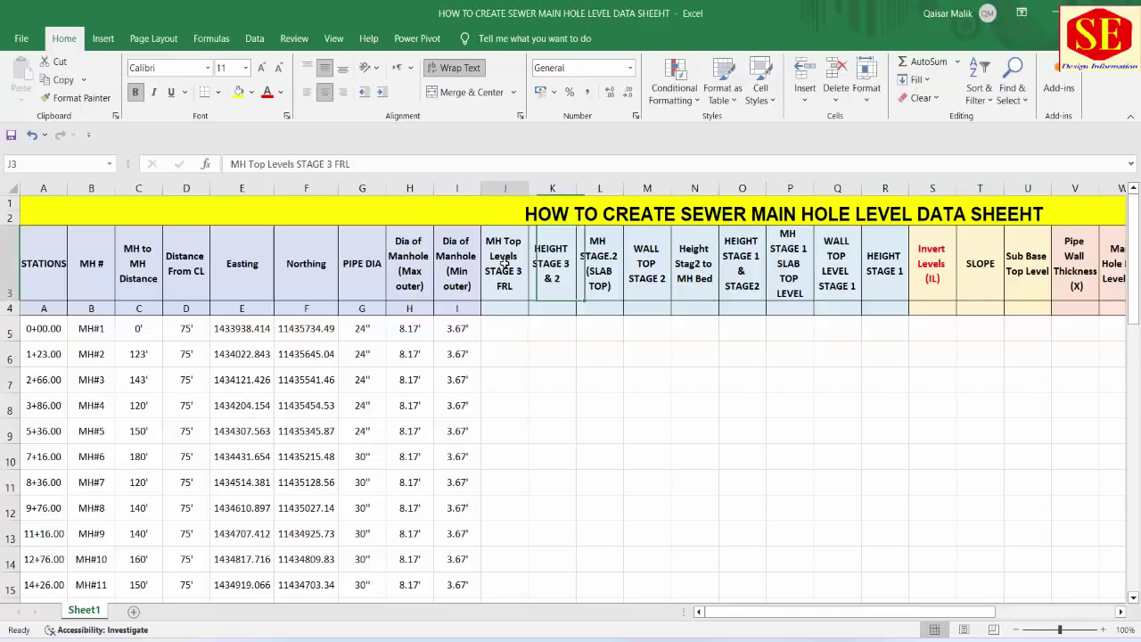
left_click(559, 276)
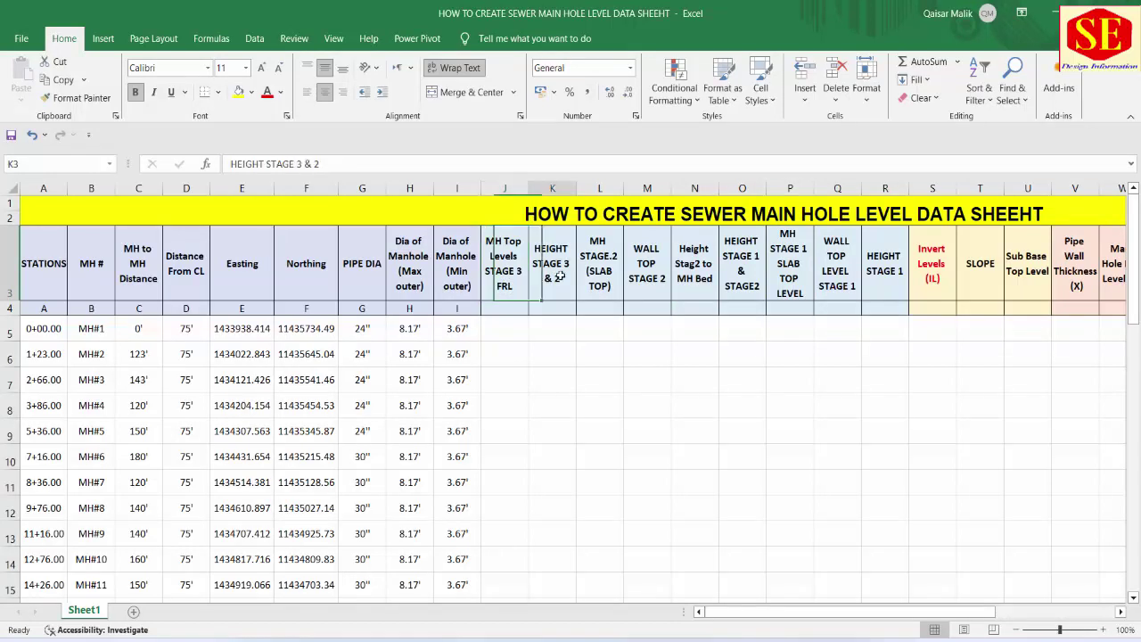
left_click(605, 271)
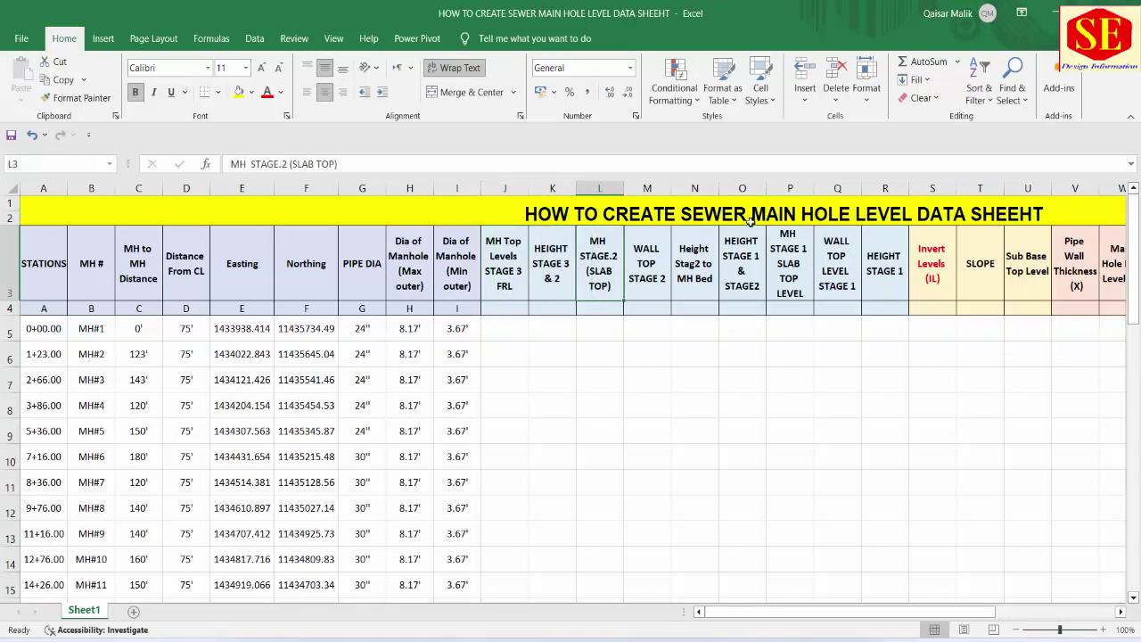
left_click(657, 259)
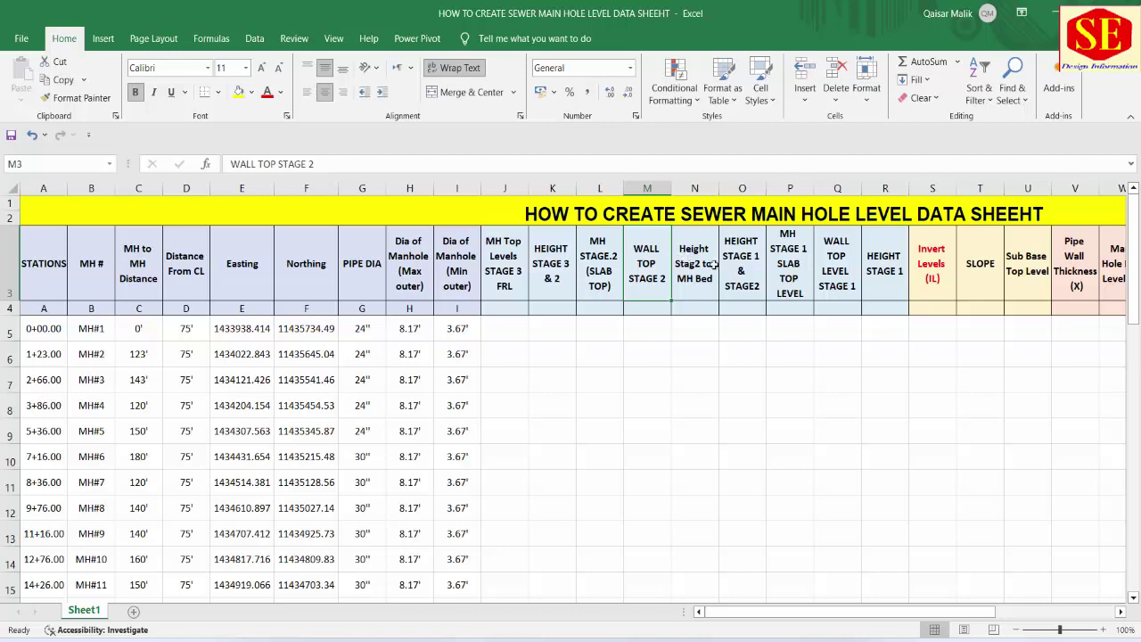
left_click(705, 266)
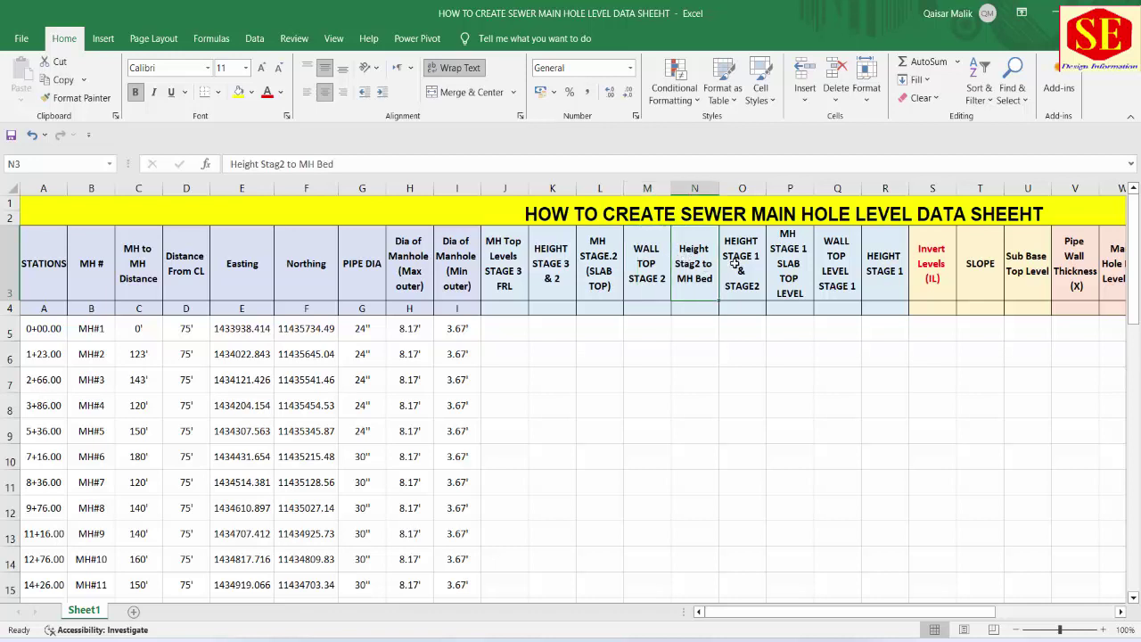
left_click(734, 263)
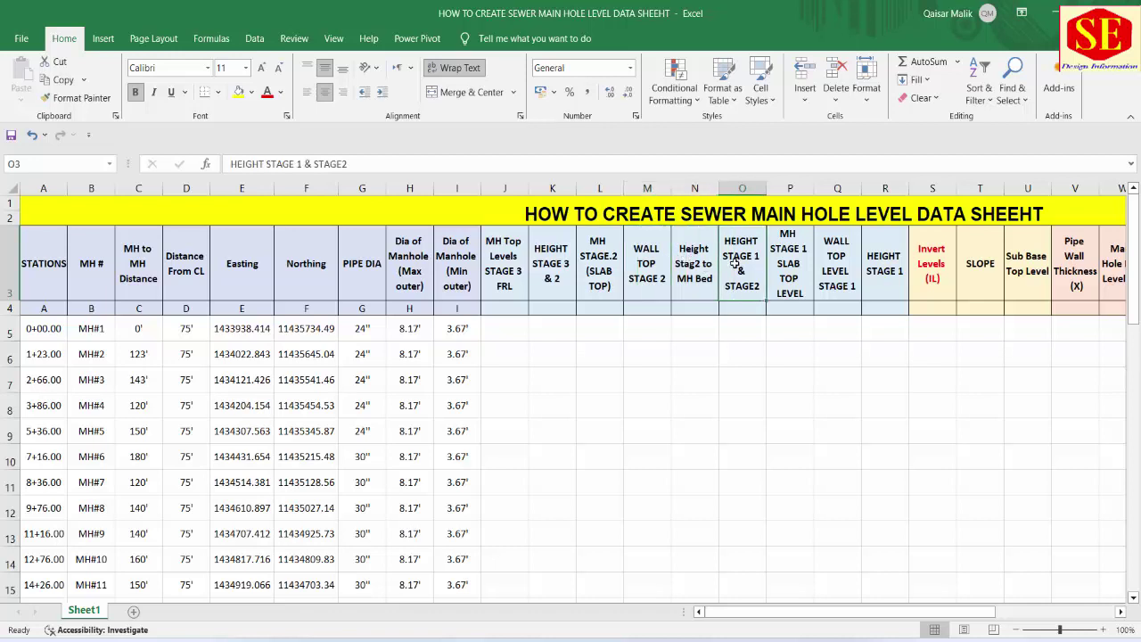
left_click(793, 261)
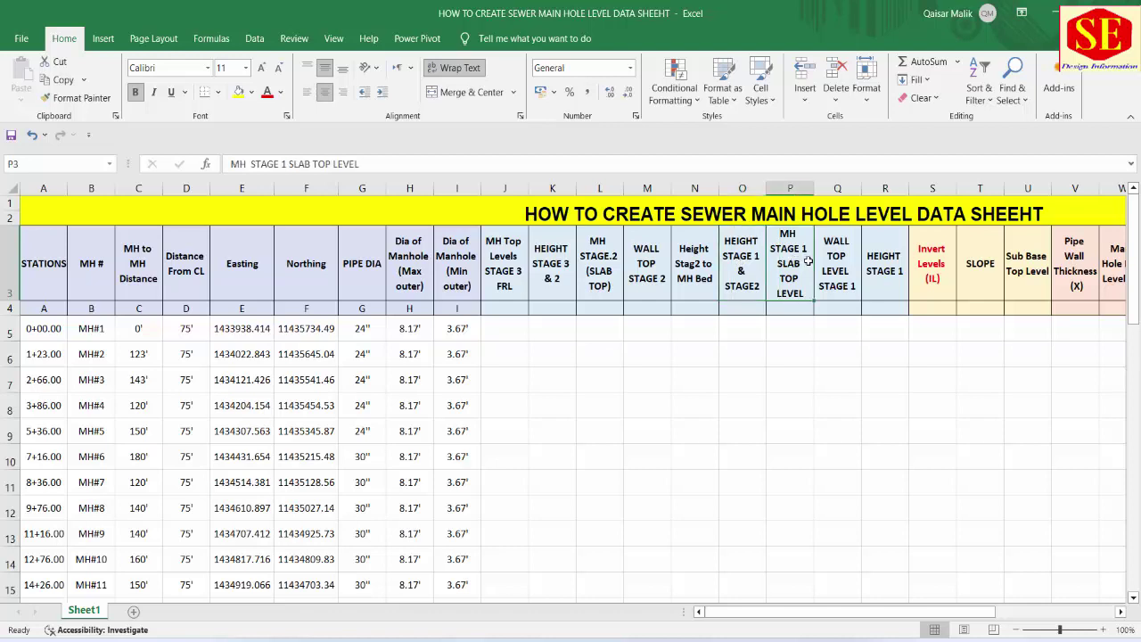
left_click(850, 262)
left_click(884, 267)
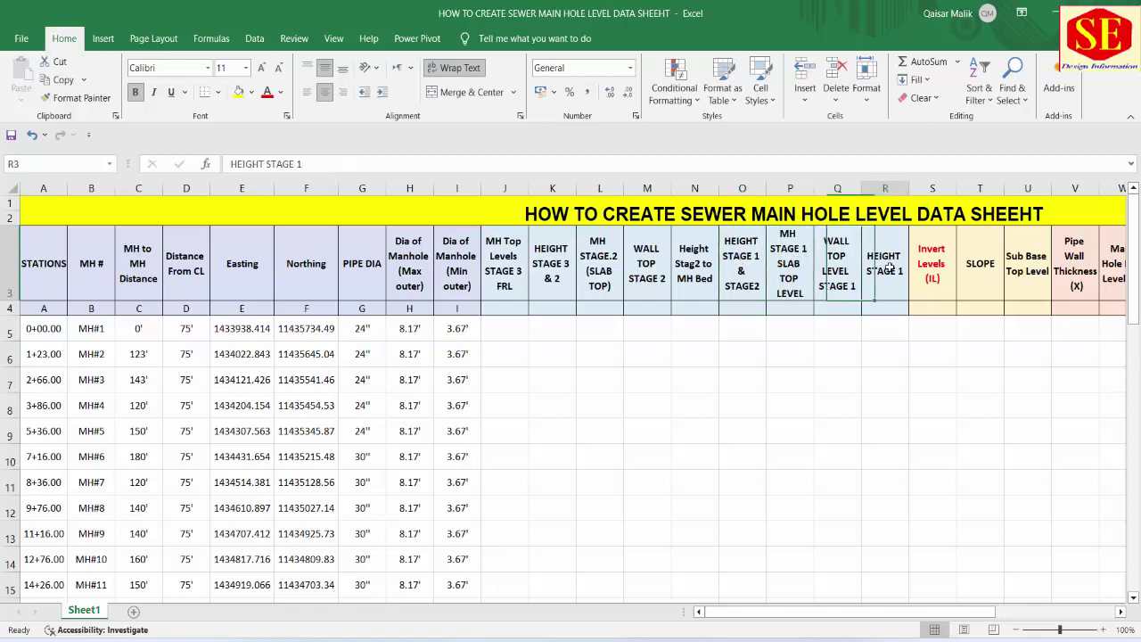
left_click_drag(503, 285, 854, 295)
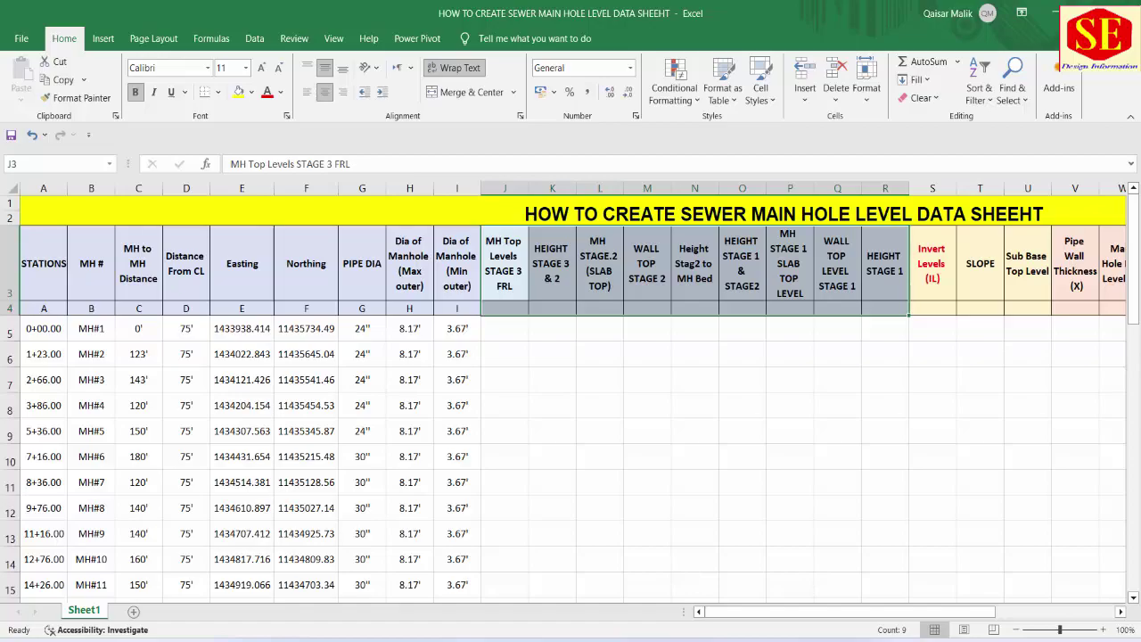
Open 8.pdf in Edge and look over the 42" manhole top plan and Section C-C
key("alt+Tab")
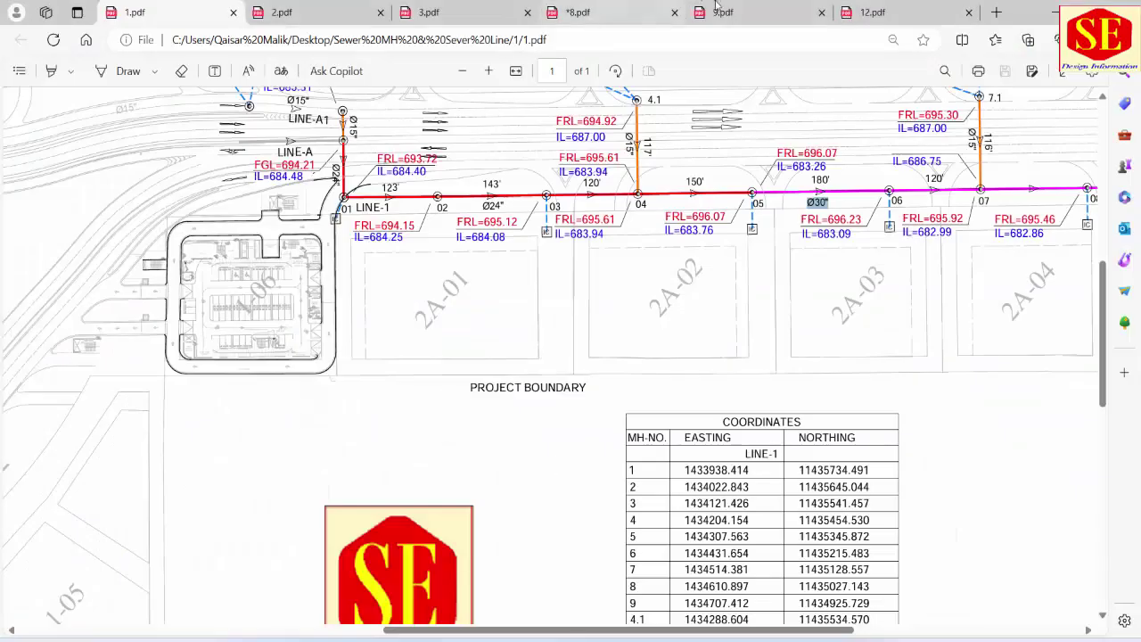
left_click(628, 15)
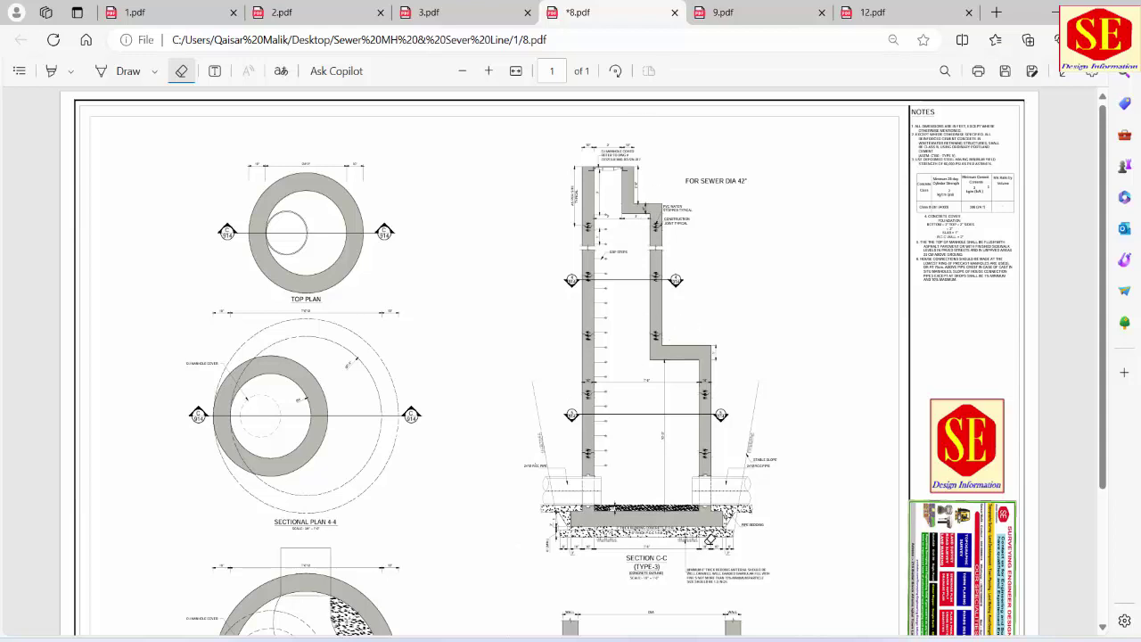
scroll(705, 481, "up", 2, "ctrl")
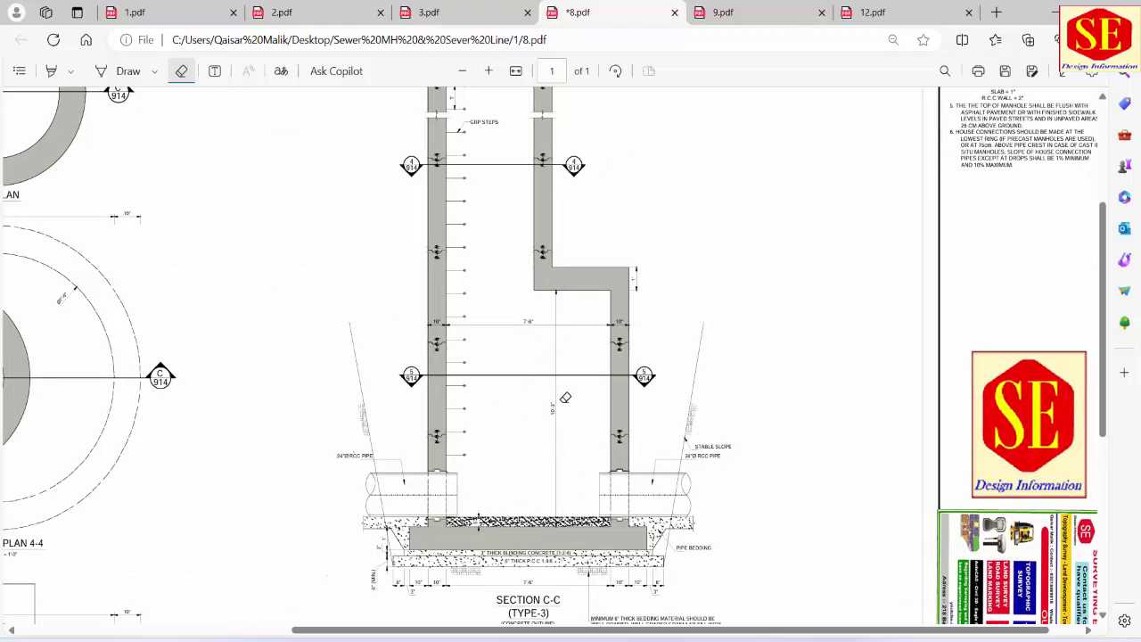
scroll(565, 412, "up", 3)
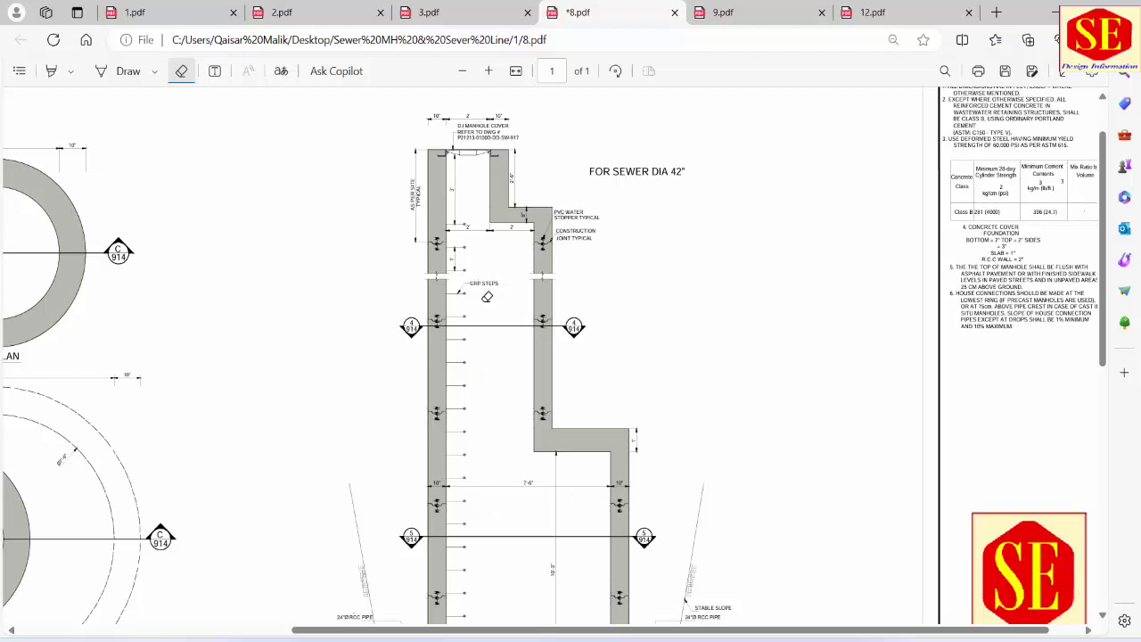
scroll(487, 296, "down", 3)
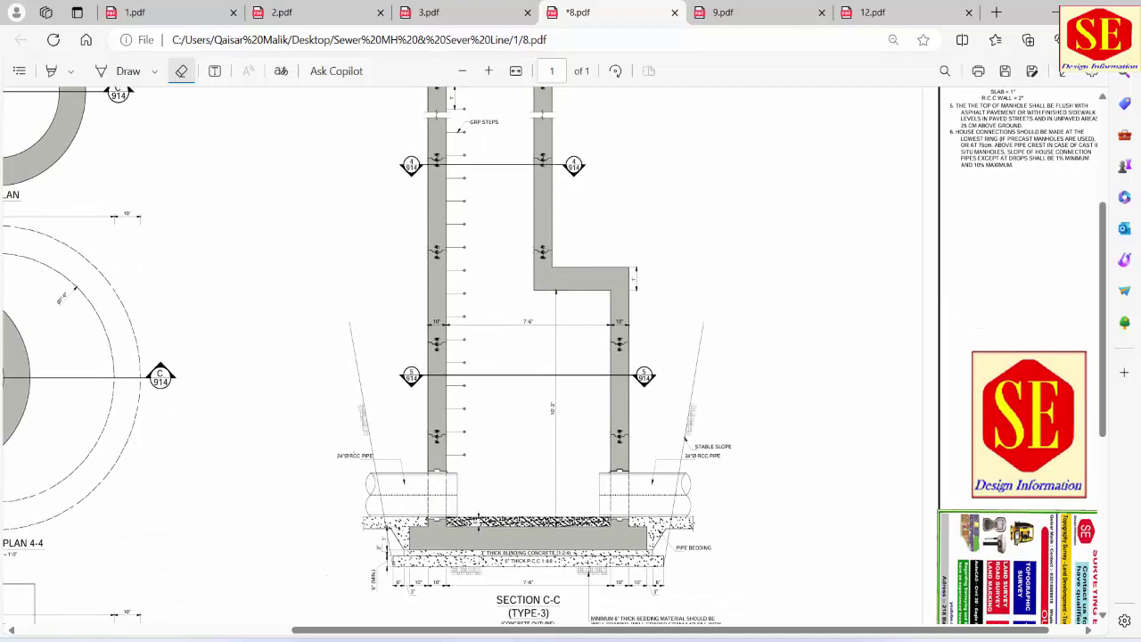
scroll(434, 418, "left", 5)
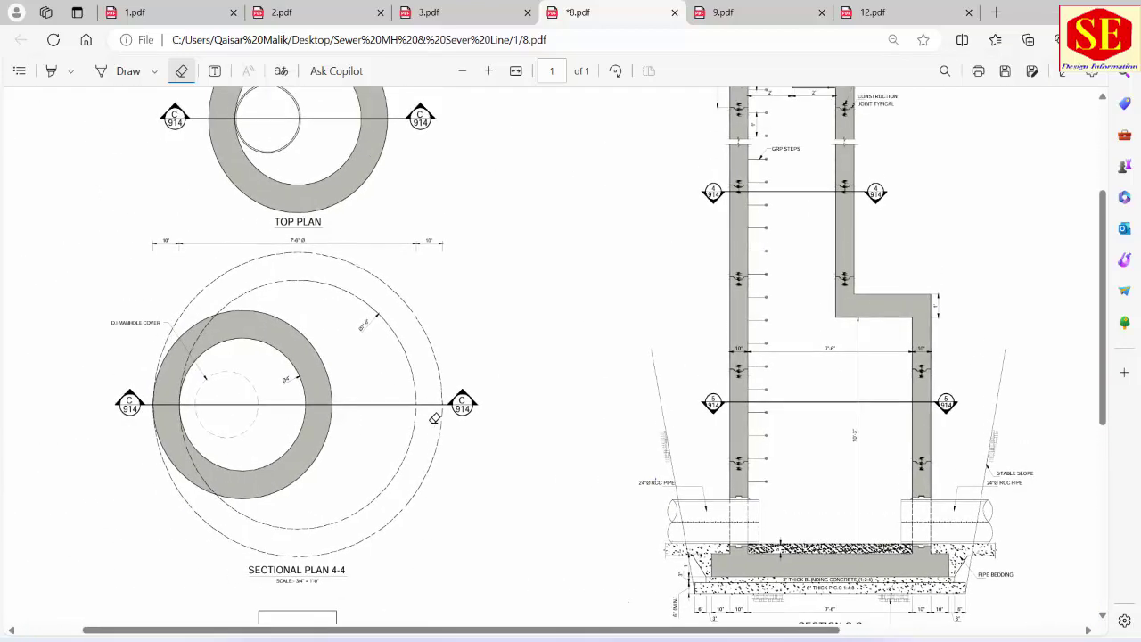
scroll(434, 418, "up", 3)
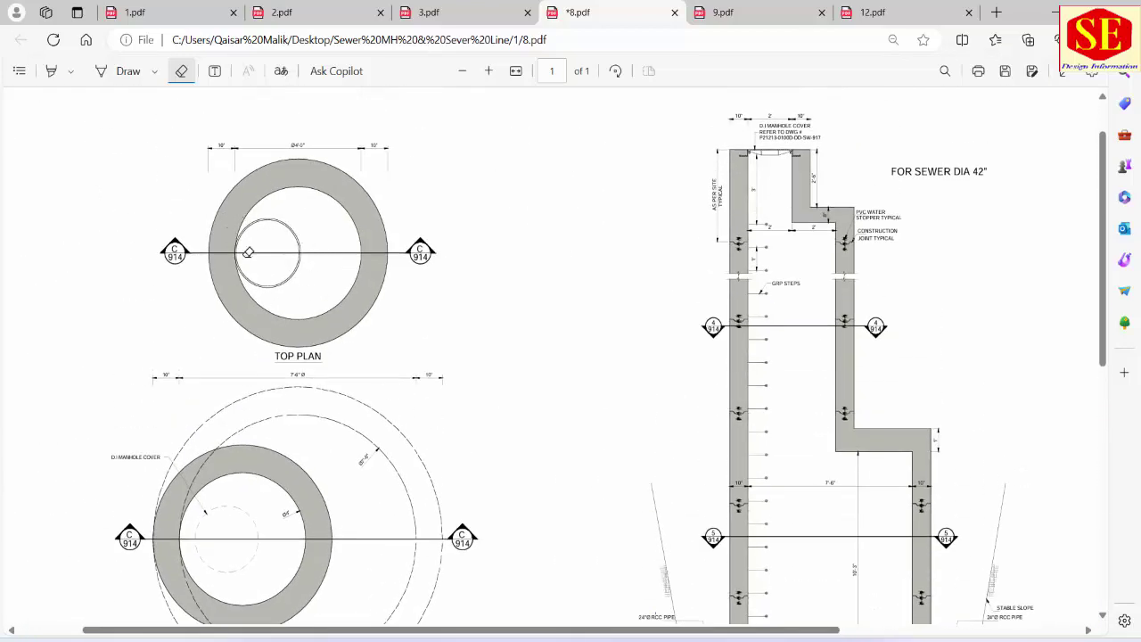
scroll(332, 220, "down", 3)
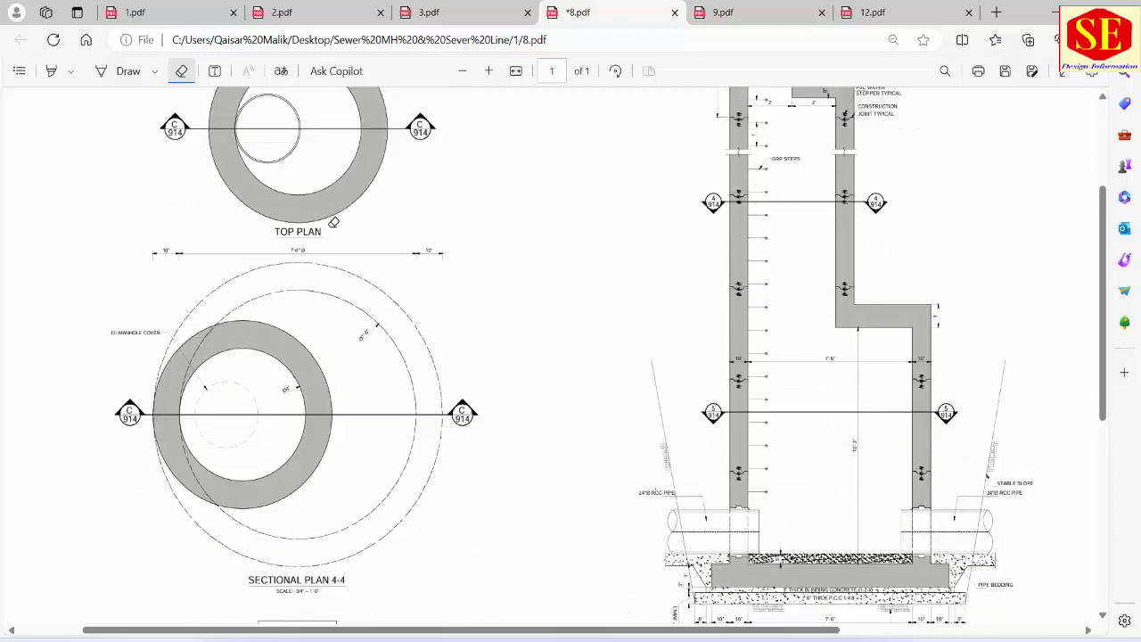
scroll(332, 222, "down", 1)
scroll(339, 303, "down", 1)
scroll(348, 357, "down", 6)
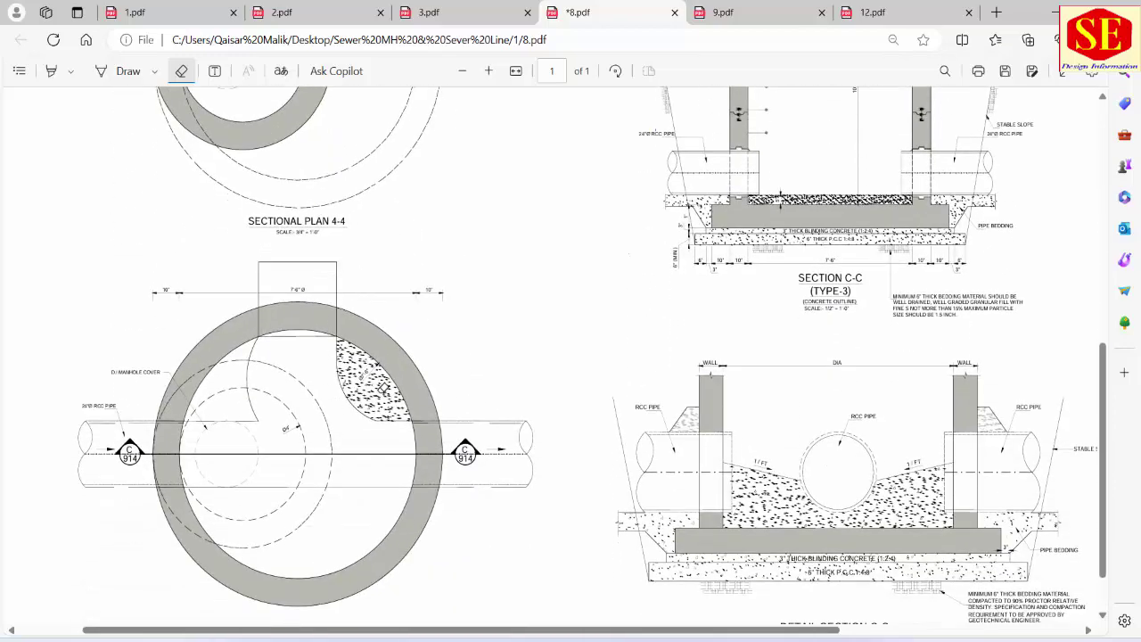
scroll(908, 373, "up", 6)
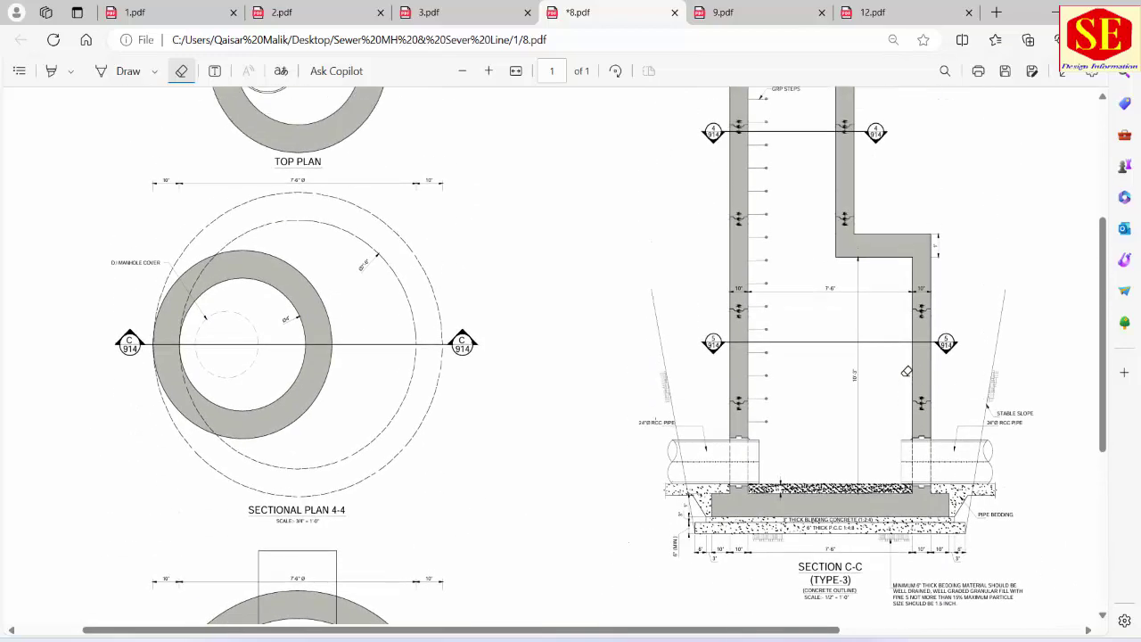
scroll(906, 370, "up", 1)
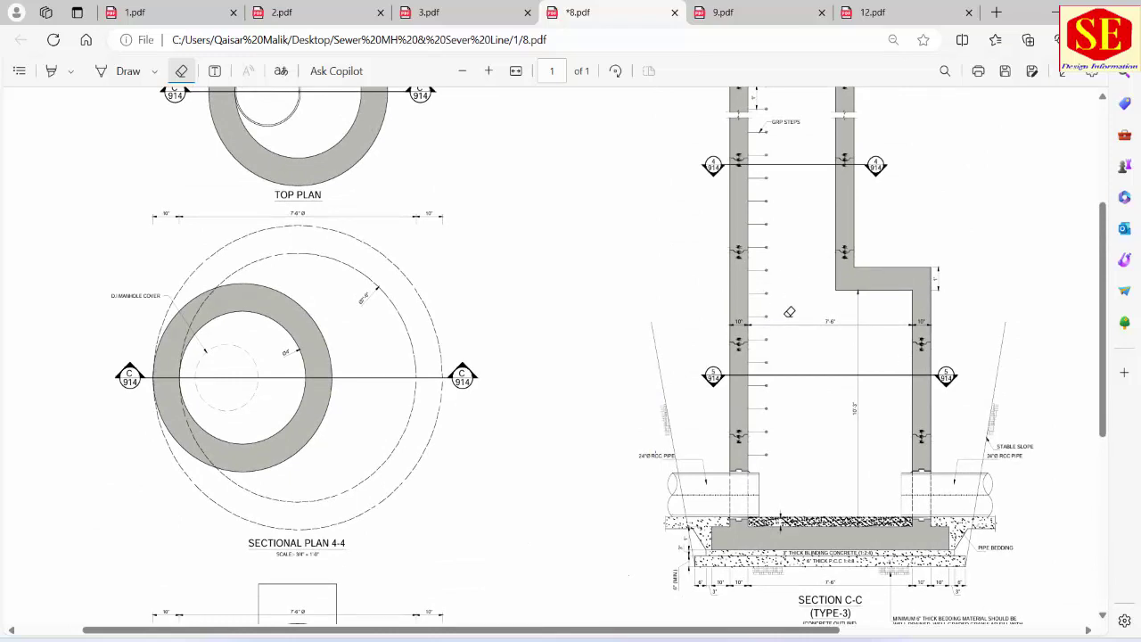
scroll(796, 312, "up", 3)
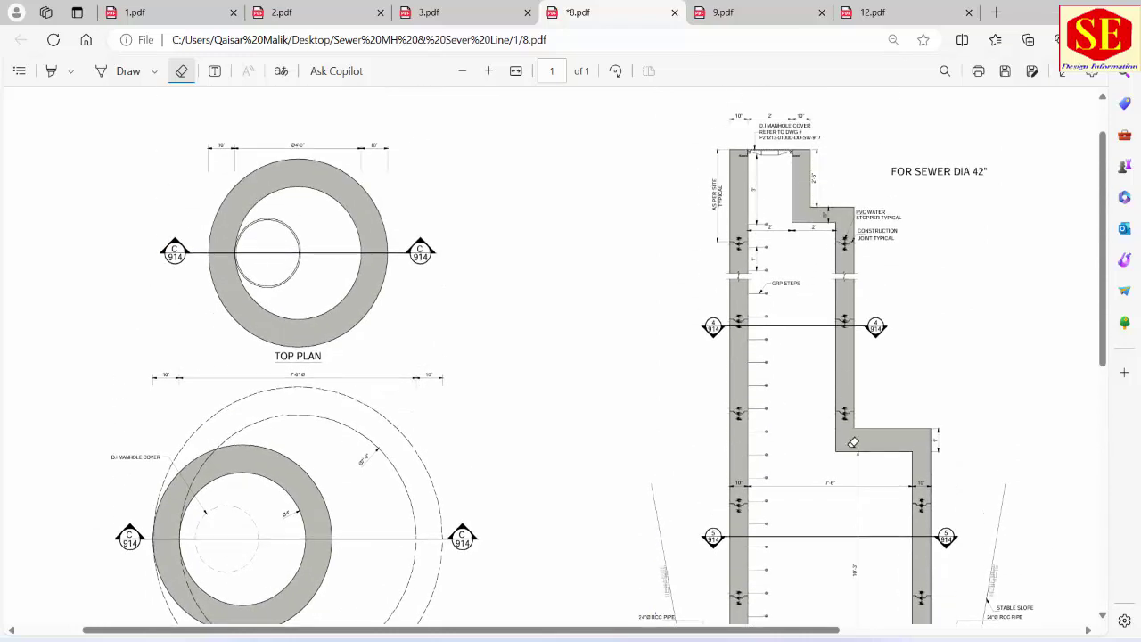
scroll(784, 327, "down", 2)
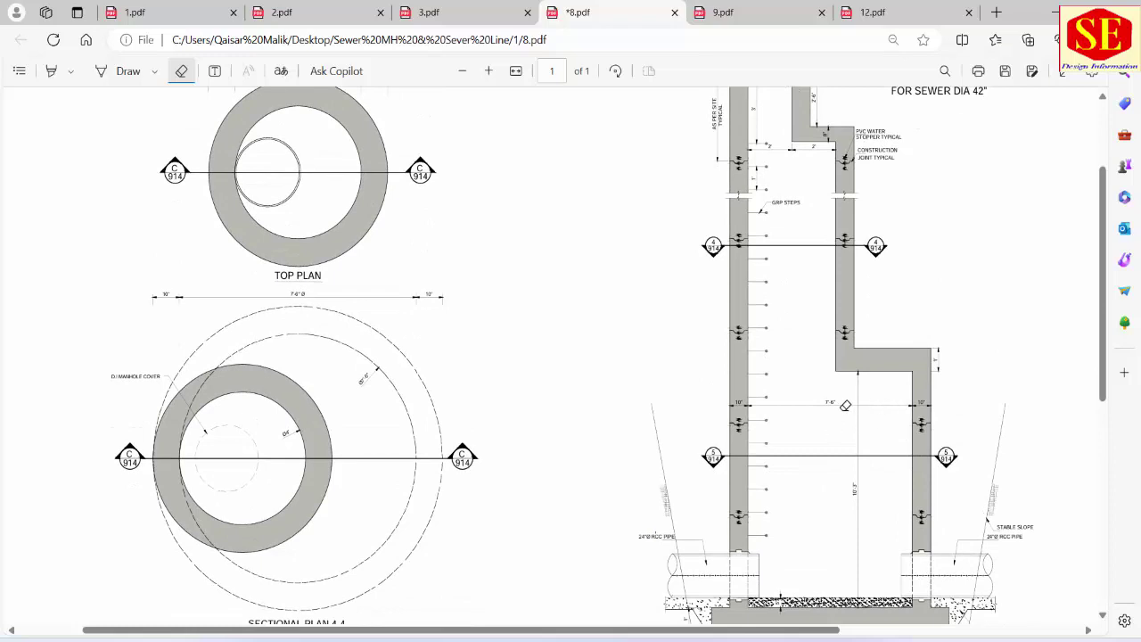
scroll(840, 410, "up", 2)
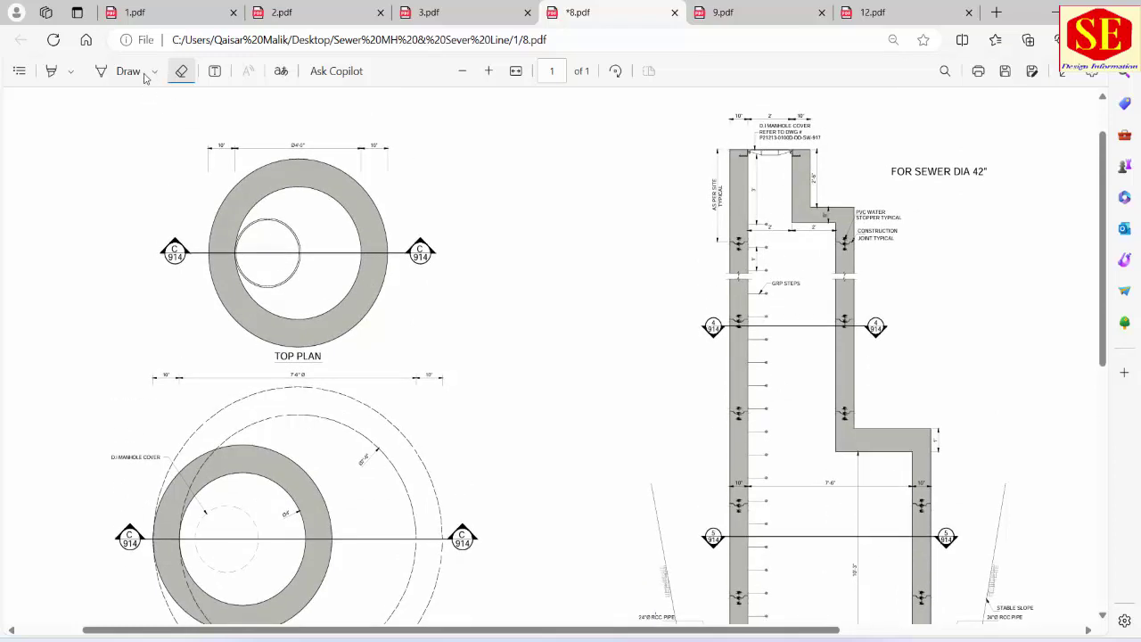
Outline the manhole cover top section of the drawing with a yellow highlight
left_click(69, 76)
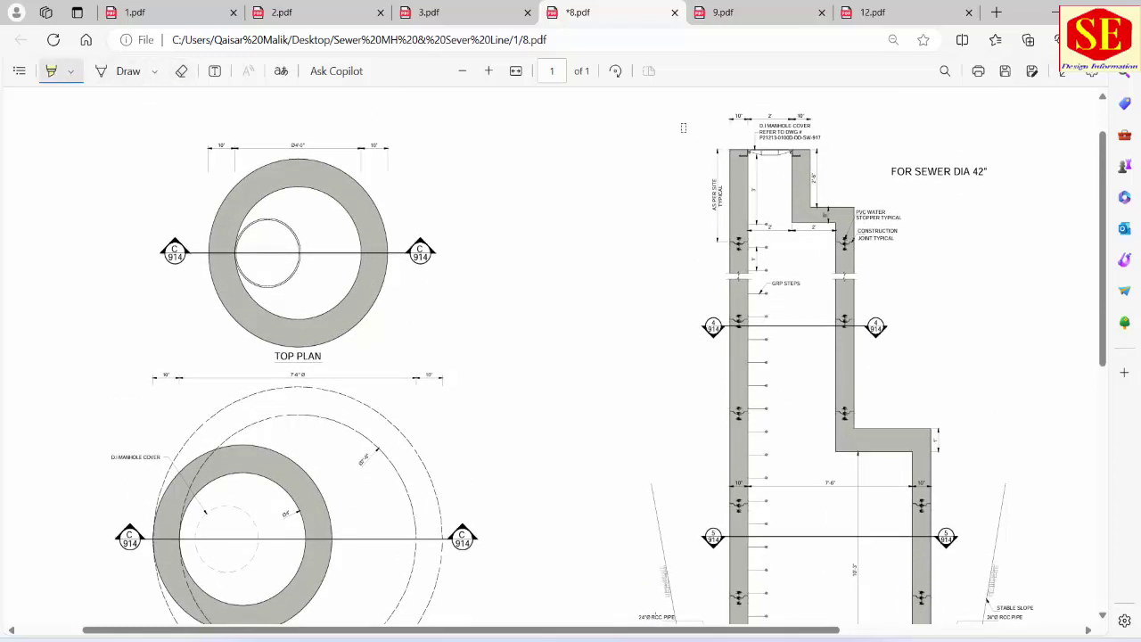
left_click_drag(684, 127, 720, 208)
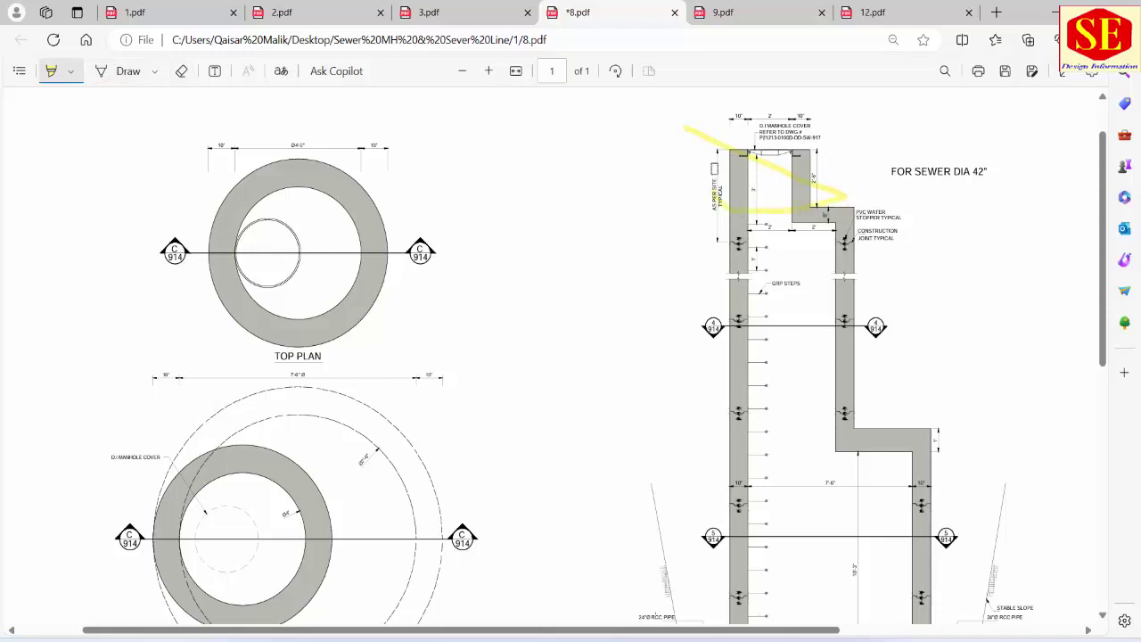
left_click_drag(714, 169, 833, 203)
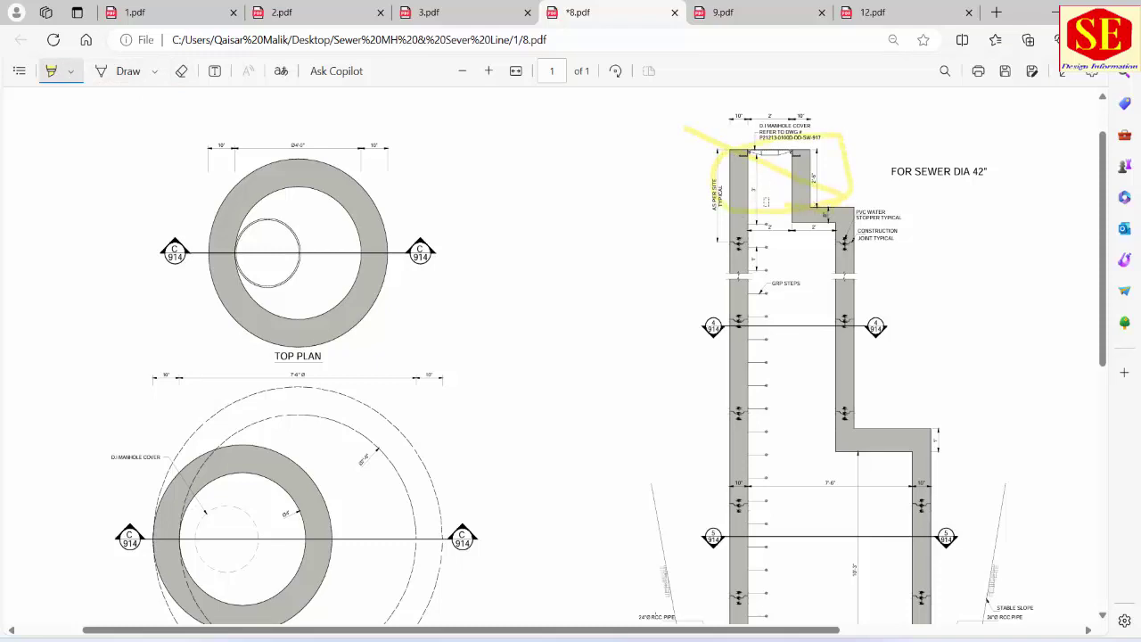
Switch the highlight to thick red and circle the upper shaft section
left_click(72, 72)
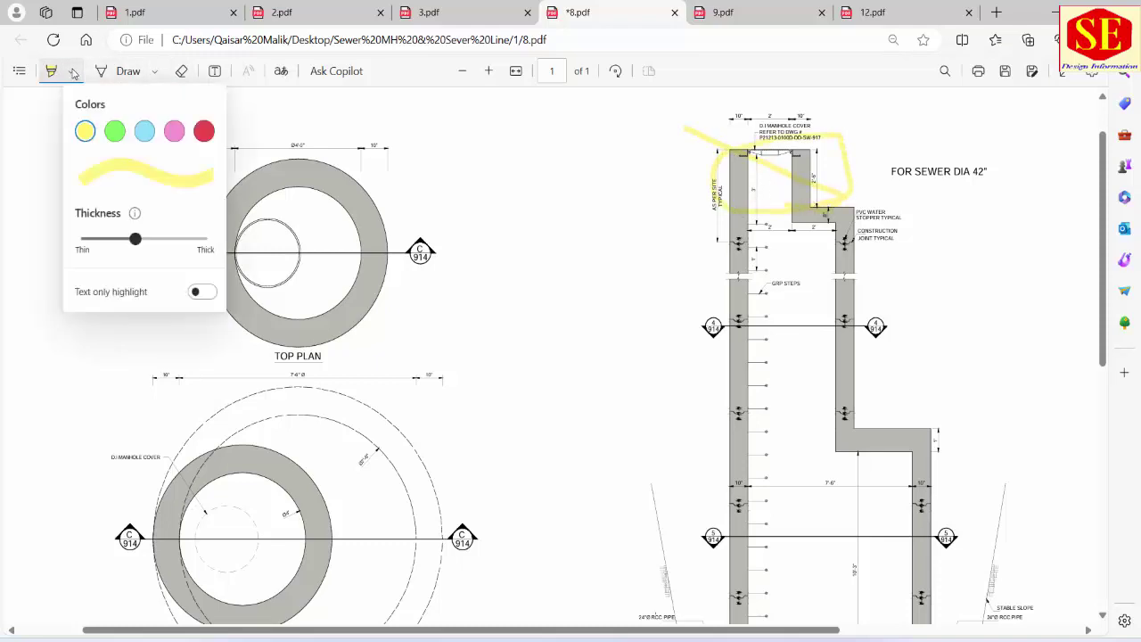
left_click(204, 131)
left_click_drag(136, 239, 218, 243)
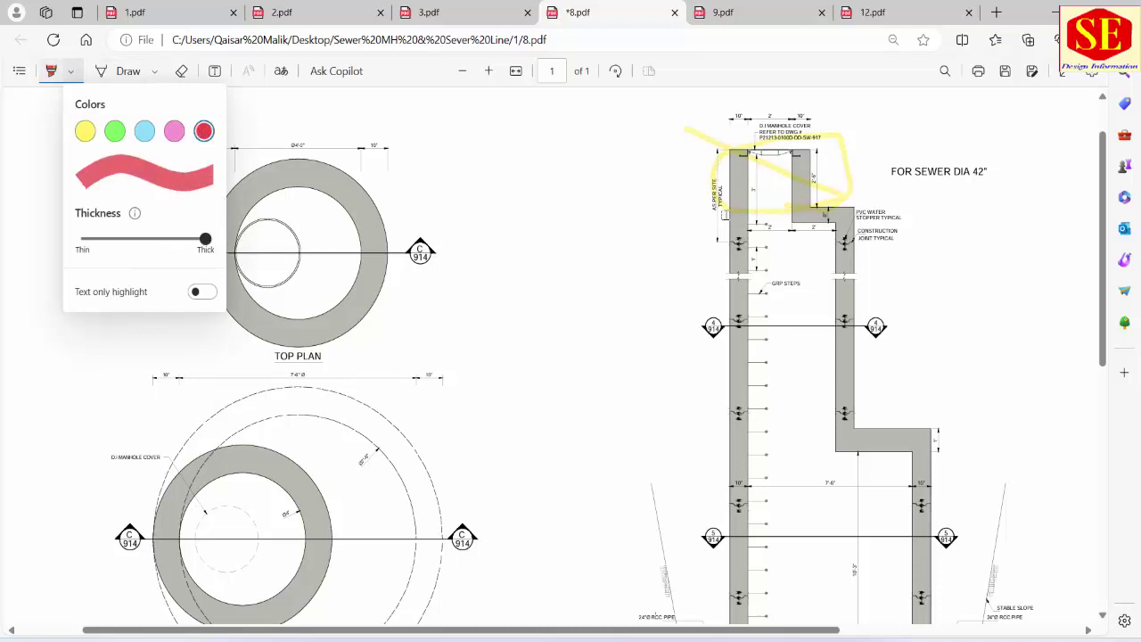
mouse_move(708, 225)
left_mouse_down()
mouse_move(857, 424)
mouse_move(727, 234)
left_mouse_up()
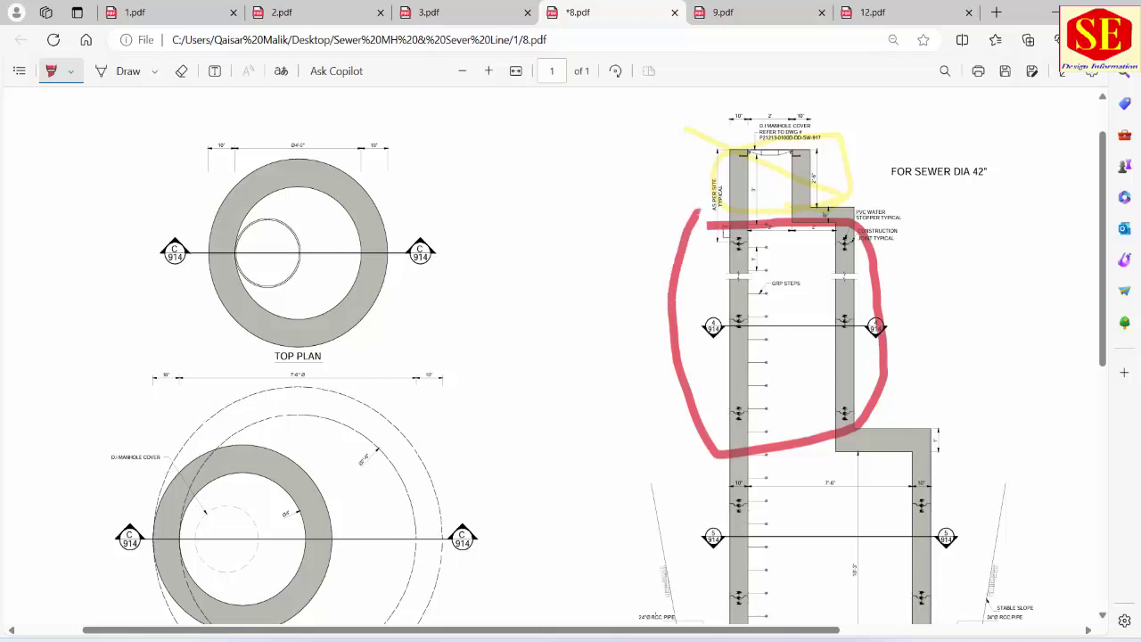
Switch the highlight to pink and outline the lower chamber and base
scroll(673, 321, "down", 1)
scroll(673, 321, "down", 1)
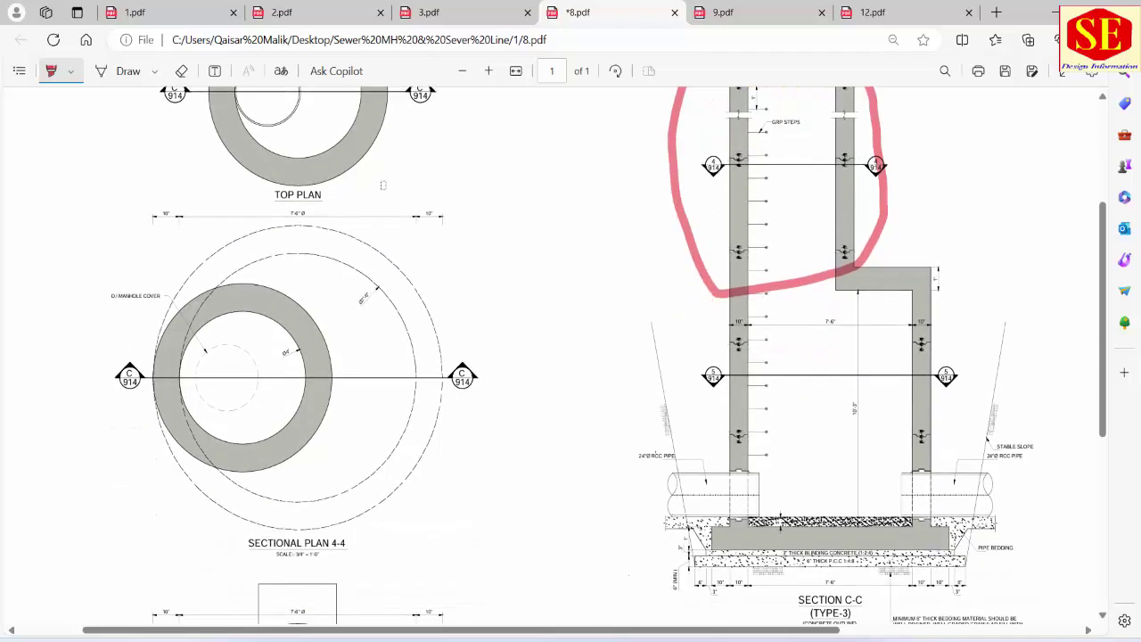
left_click(73, 72)
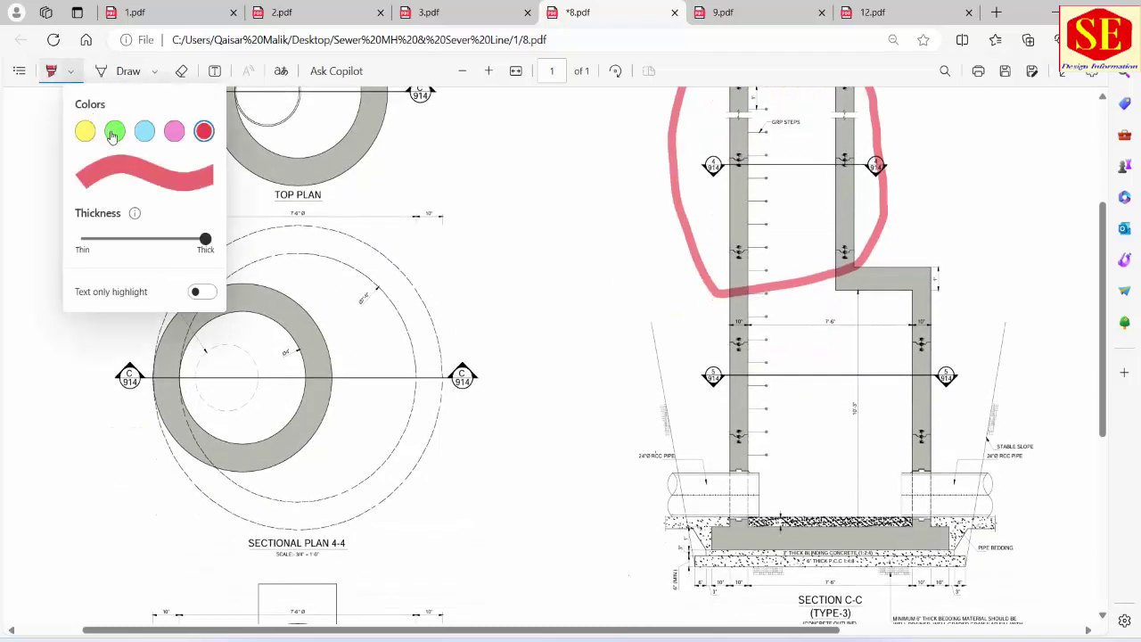
left_click(174, 131)
mouse_move(710, 295)
left_mouse_down()
mouse_move(918, 532)
mouse_move(727, 286)
left_mouse_up()
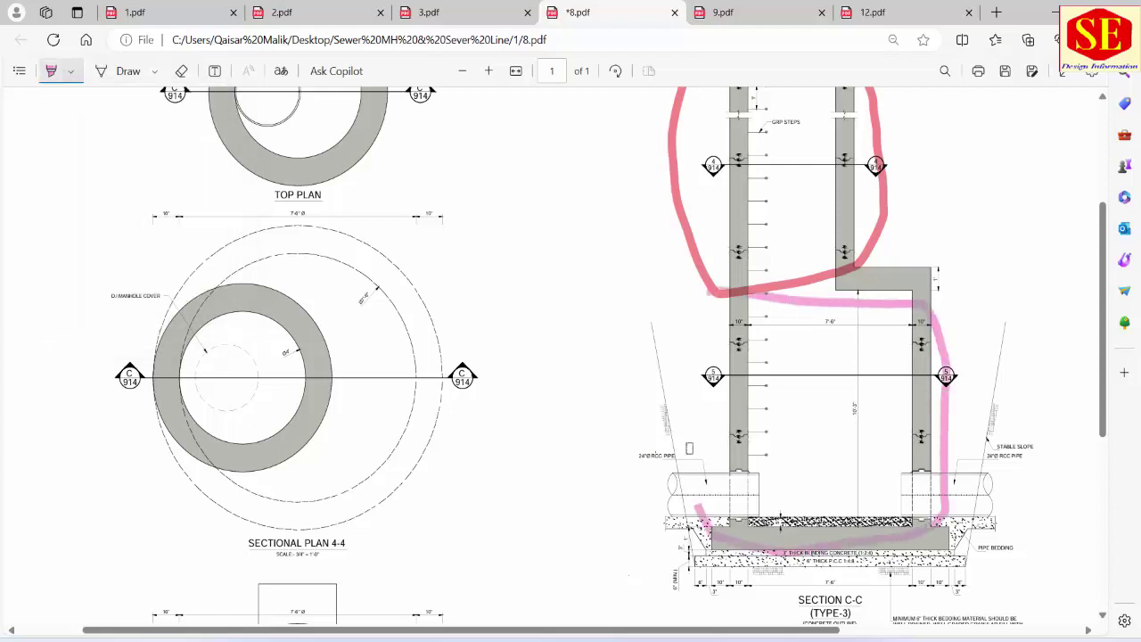
Paste the copied headings into the J3:R4 range of the level workbook
scroll(804, 192, "up", 3)
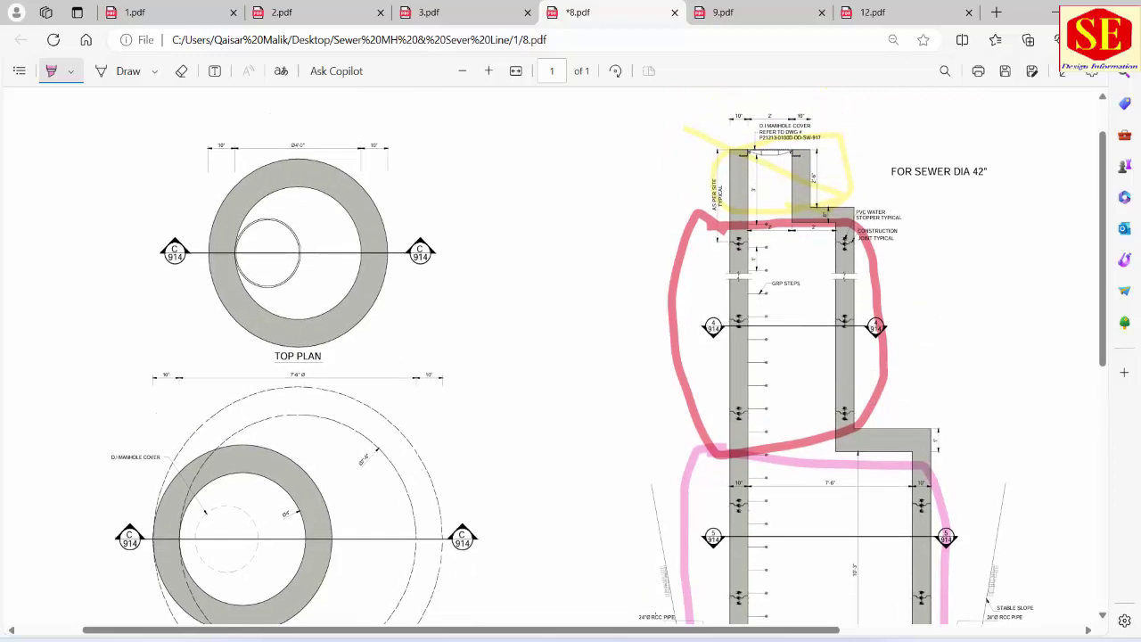
mouse_move(674, 638)
left_click(556, 602)
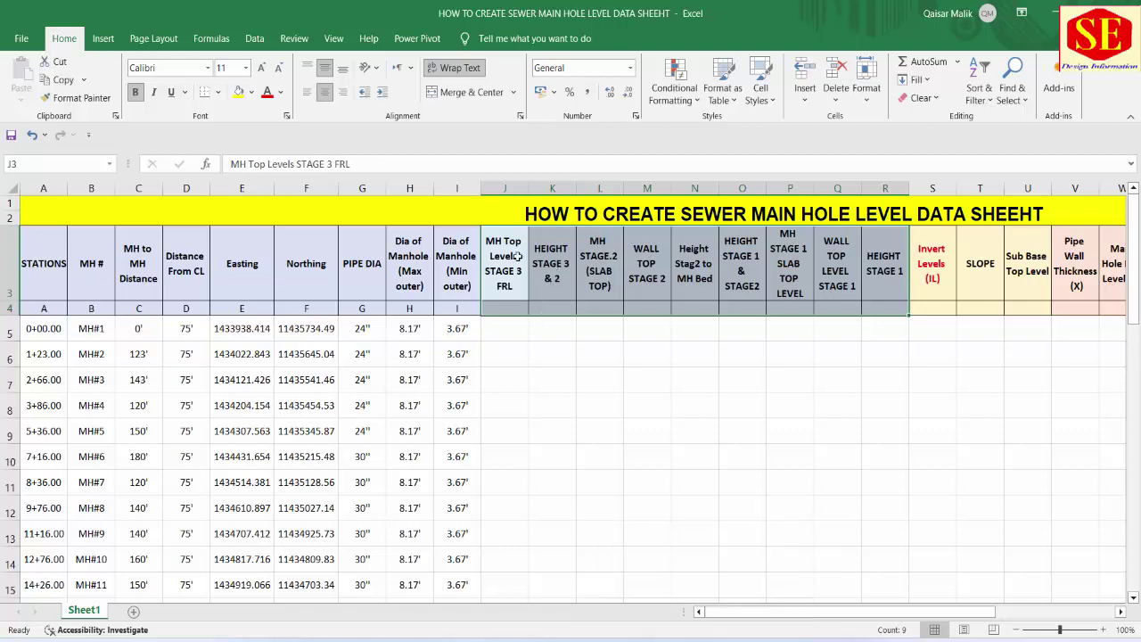
key("ctrl+v")
Bring the 8.pdf manhole section drawing back to the front
key("alt+Tab")
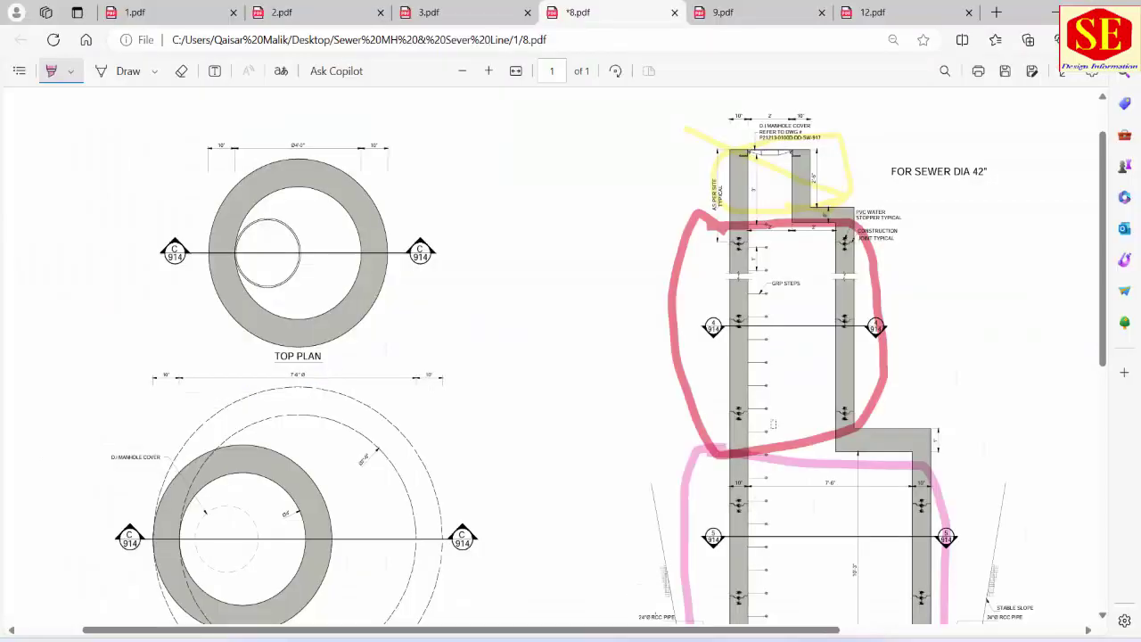
scroll(774, 425, "down", 5)
scroll(784, 383, "up", 5)
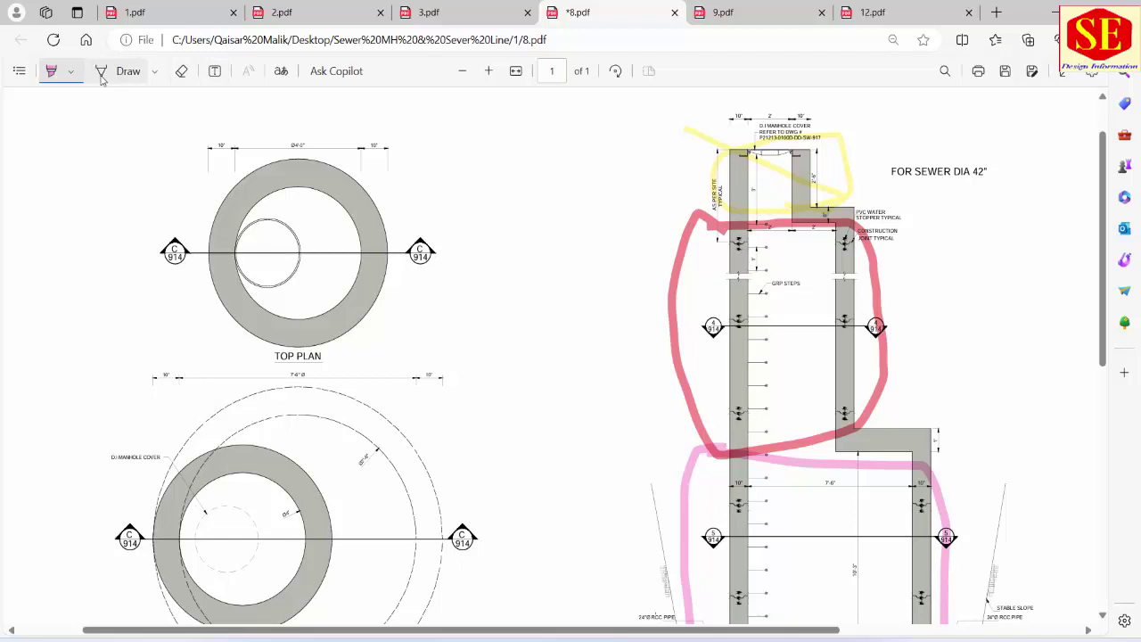
Handwrite stage numbers 3, 2 and 1 in blue ink inside the three outlined zones
left_click(101, 76)
scroll(682, 437, "down", 3)
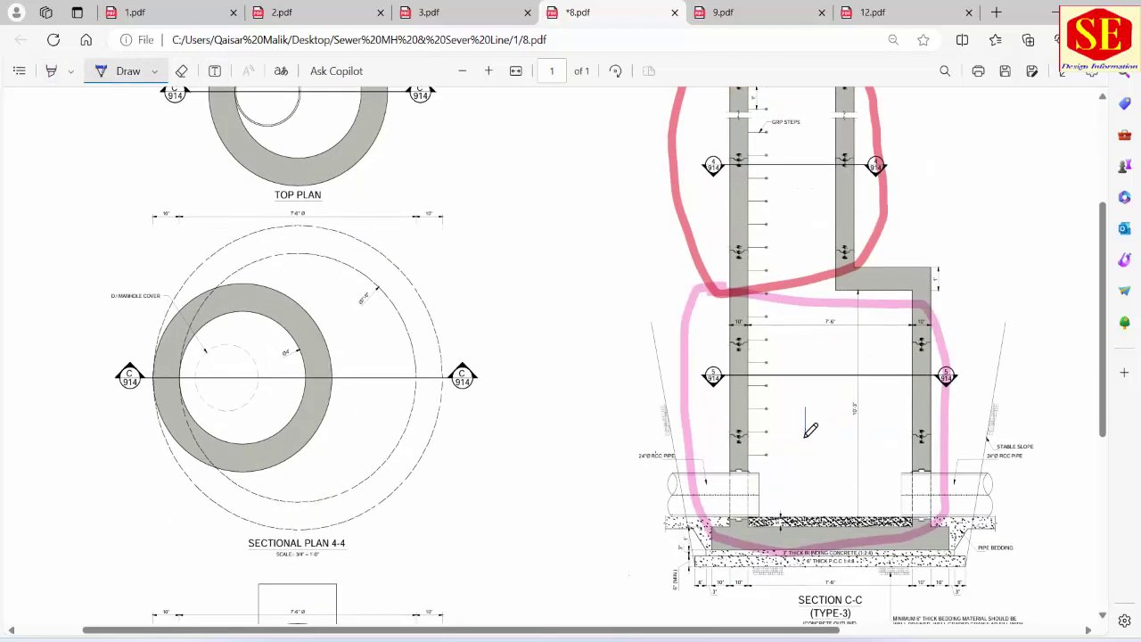
scroll(808, 276, "up", 1)
left_click_drag(774, 262, 815, 282)
scroll(816, 283, "up", 2)
mouse_move(756, 237)
left_mouse_down()
mouse_move(776, 234)
mouse_move(757, 265)
left_mouse_up()
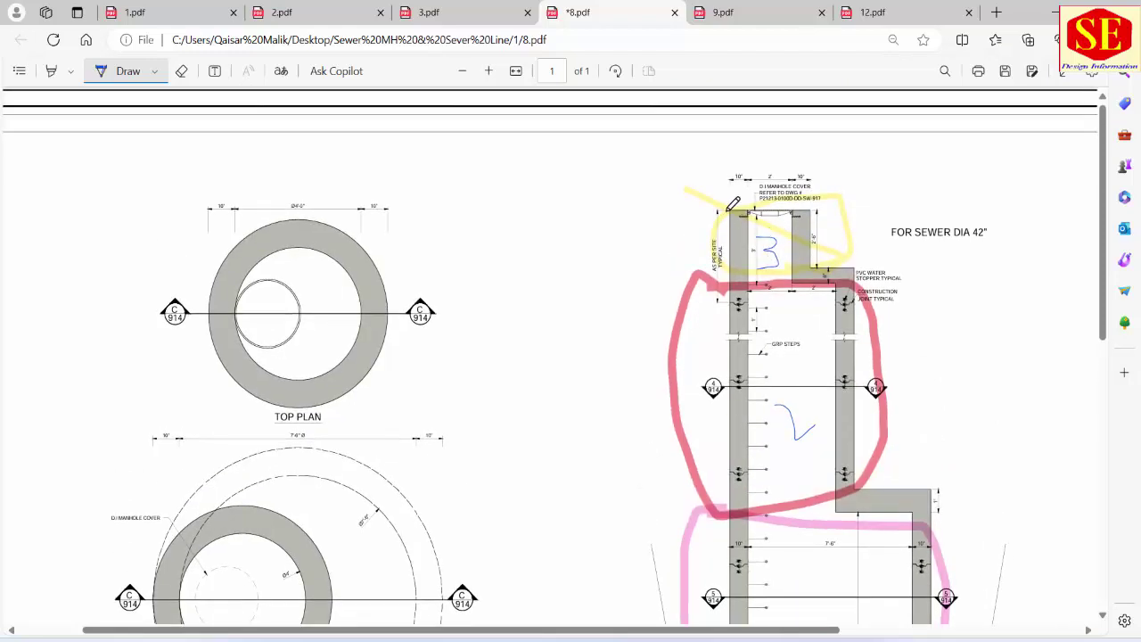
left_click_drag(750, 212, 801, 212)
Return to the Excel level sheet and select cell J5
scroll(777, 203, "down", 1)
scroll(777, 203, "down", 3)
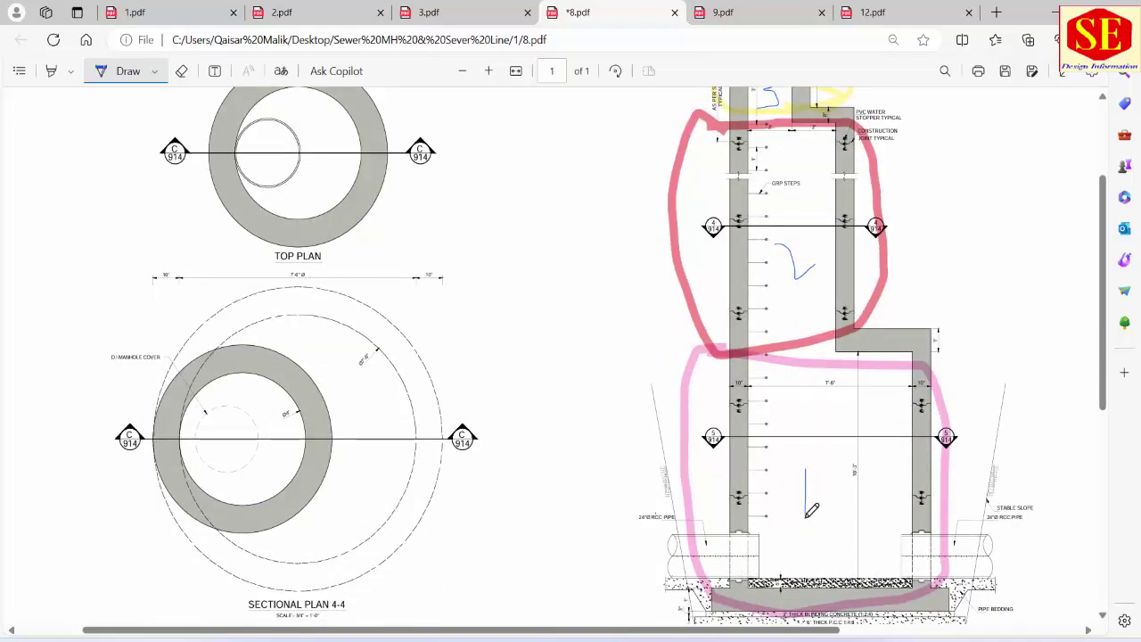
scroll(772, 294, "up", 2)
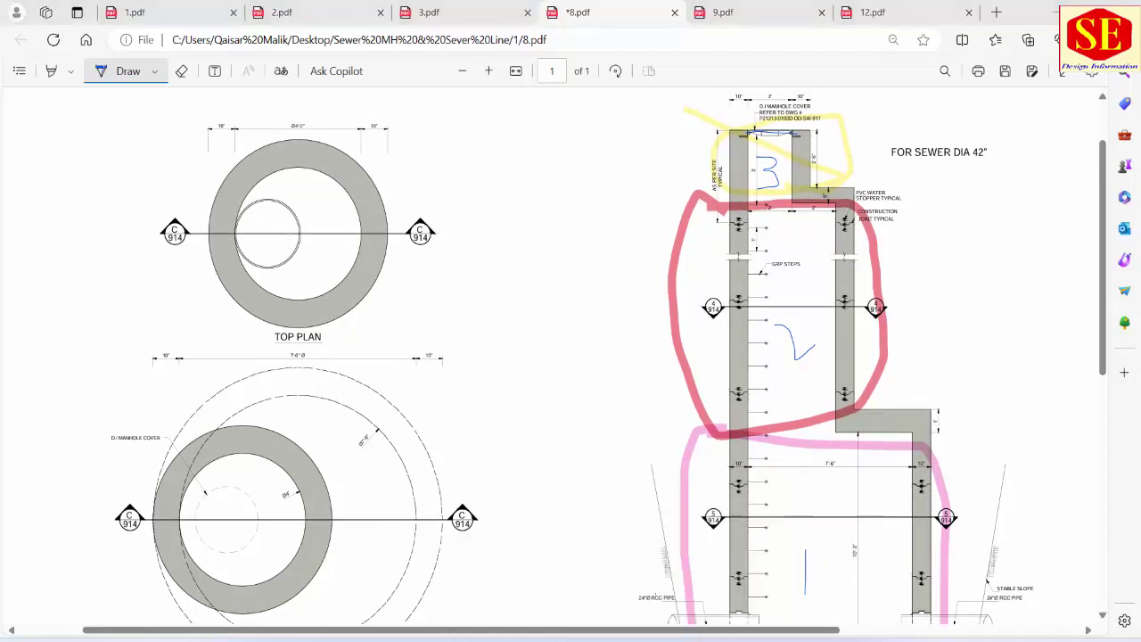
mouse_move(676, 623)
left_click(608, 603)
left_click(513, 328)
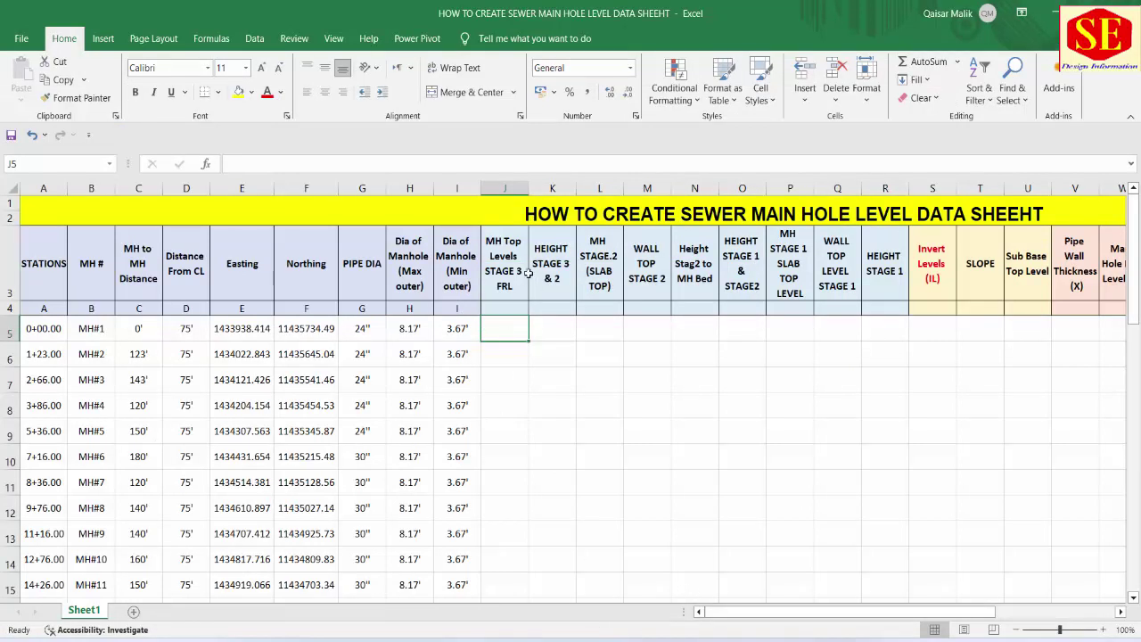
Check the STAGE 3 FRL heading in J3, then read the FRL/IL labels on the 1.pdf plan
left_click(507, 297)
left_click(508, 323)
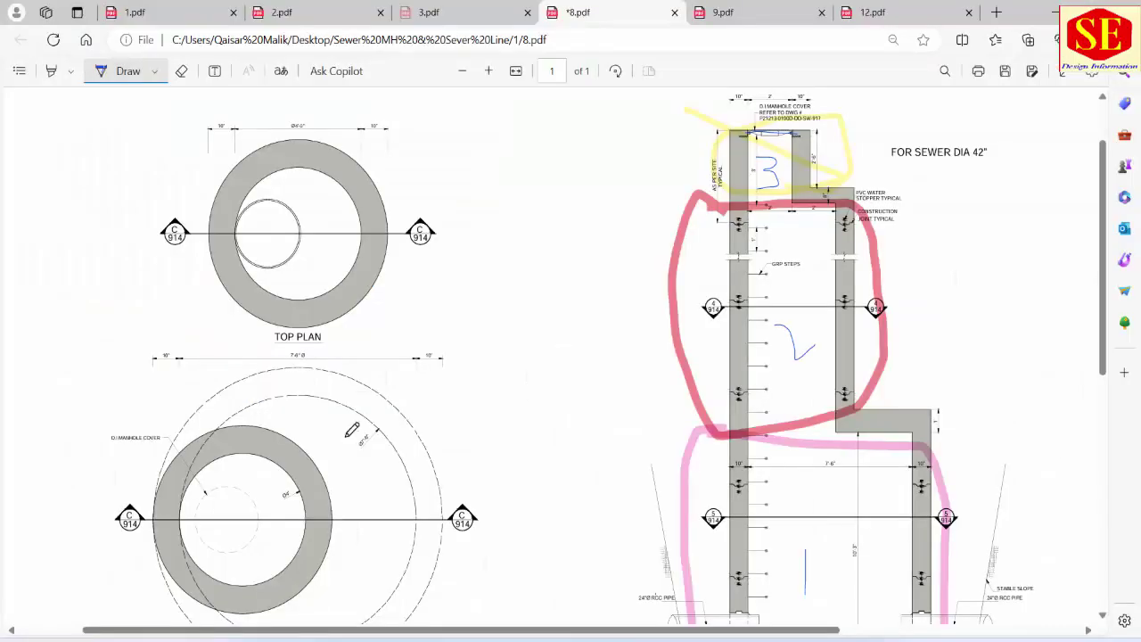
left_click(134, 12)
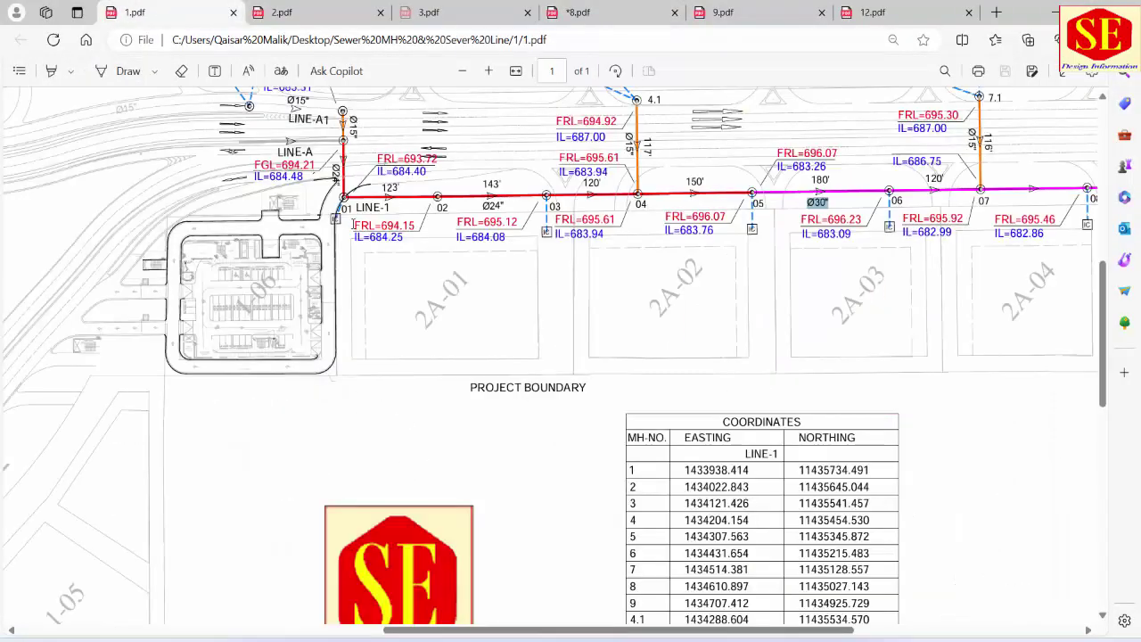
left_click_drag(353, 223, 396, 231)
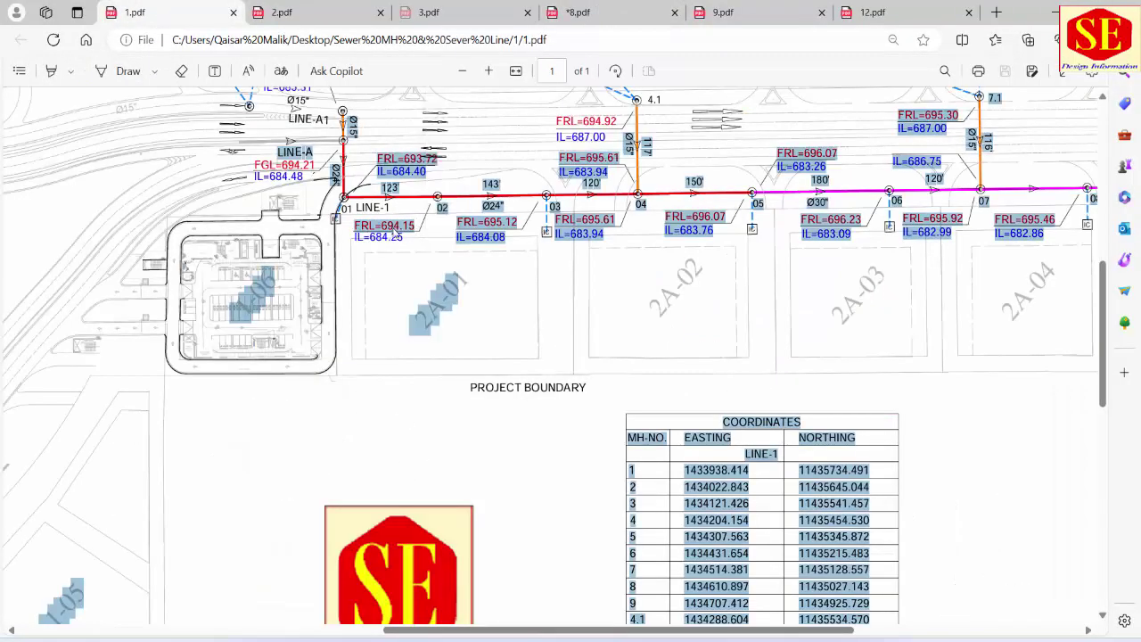
left_click(361, 233)
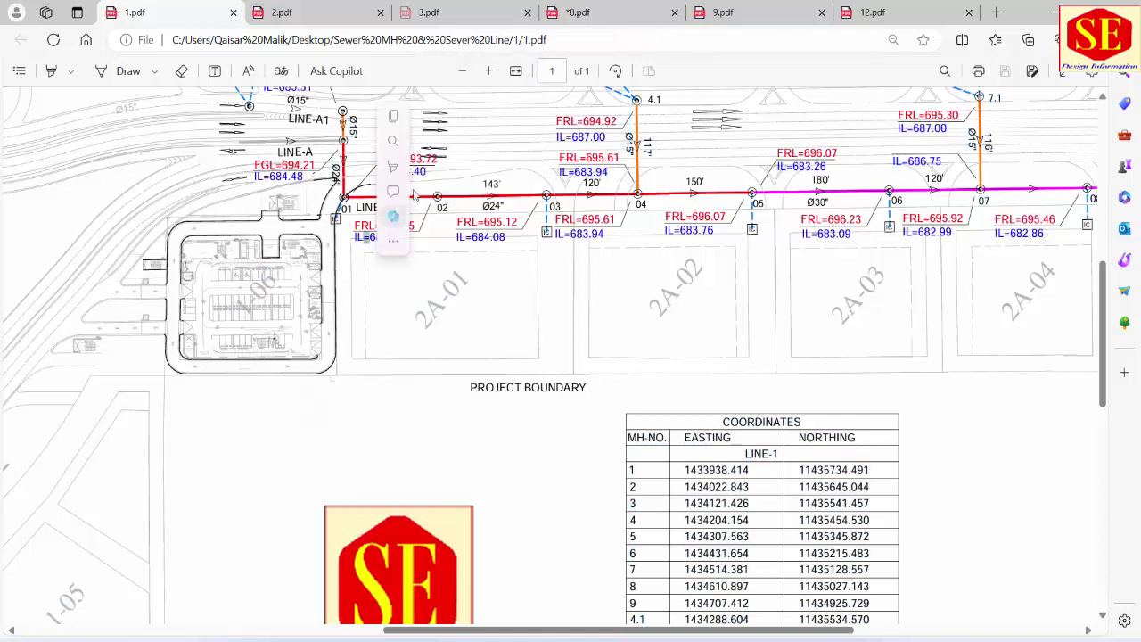
left_click(443, 169)
left_click(429, 167)
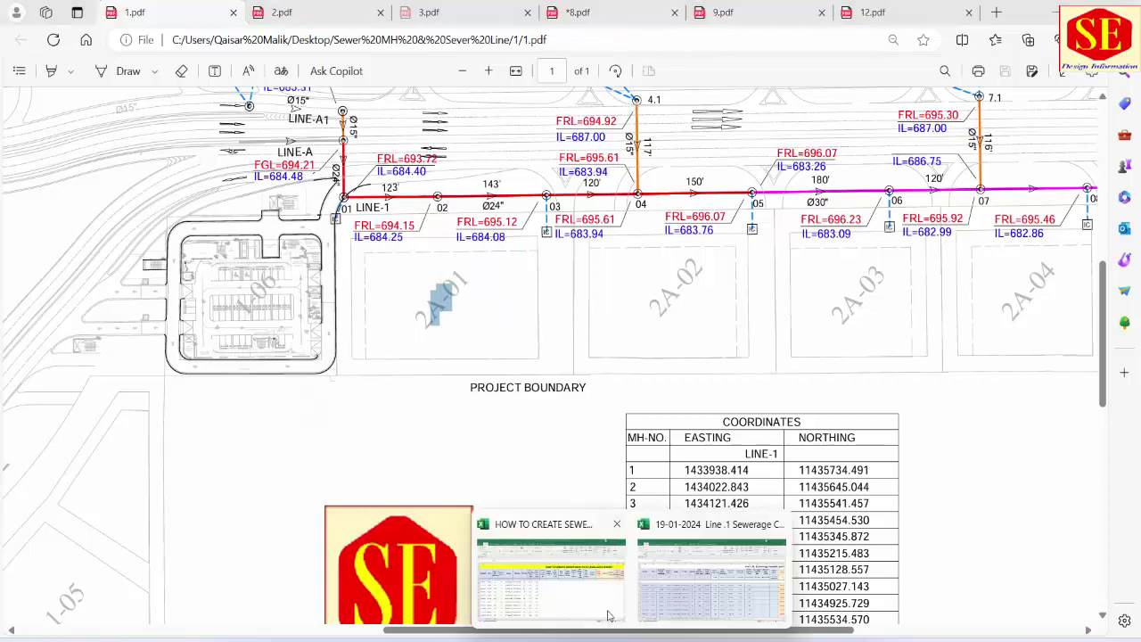
Enter FRL 693.72 for MH#1 in J5 and 694.15 for MH#2 in J6
left_click(594, 606)
type("69")
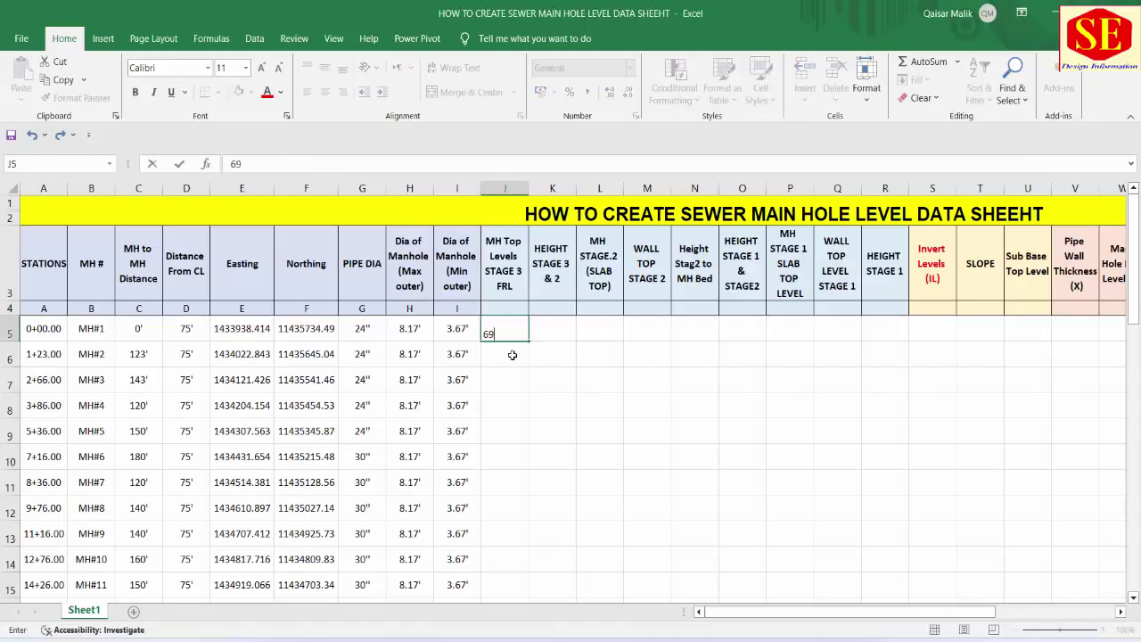
type("3.72")
key("Return")
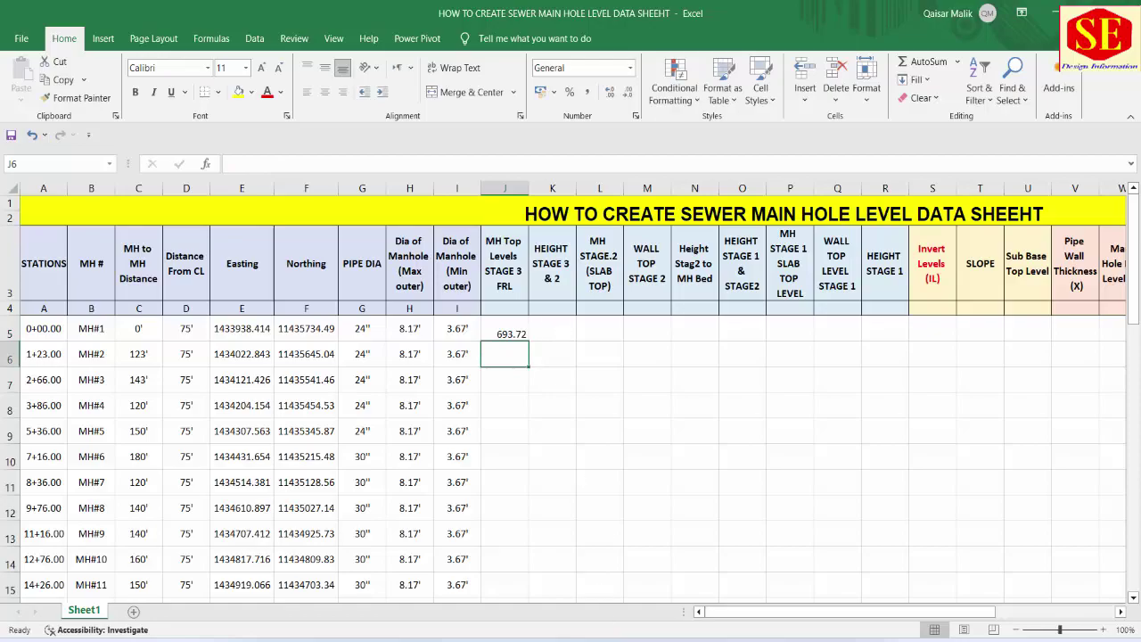
left_click(482, 507)
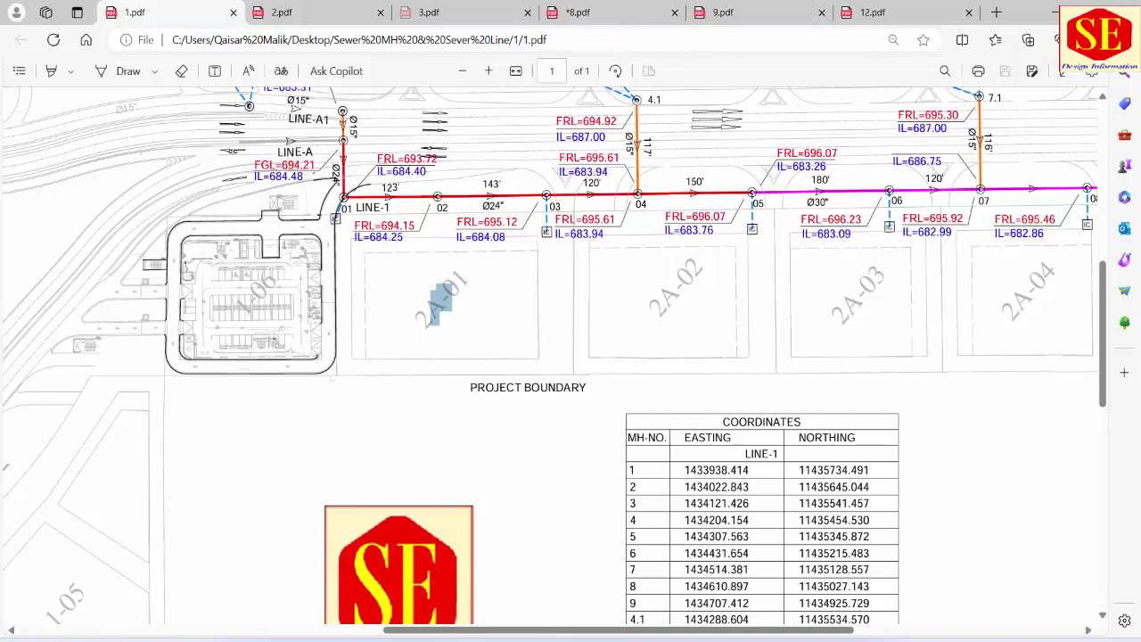
left_click(544, 562)
type("694.15")
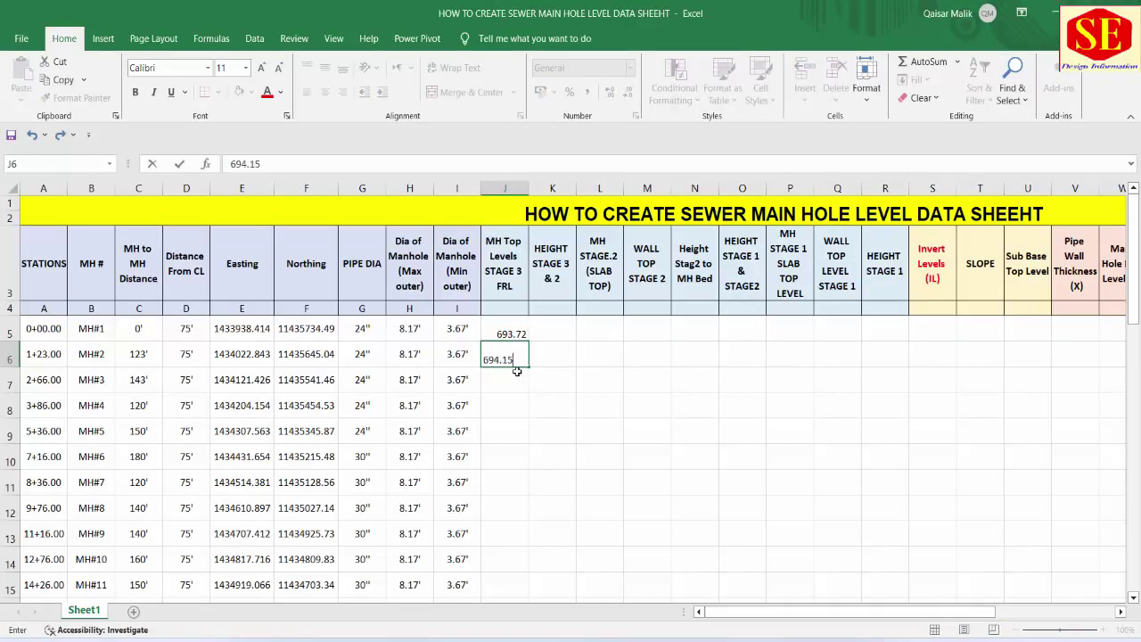
key("Return")
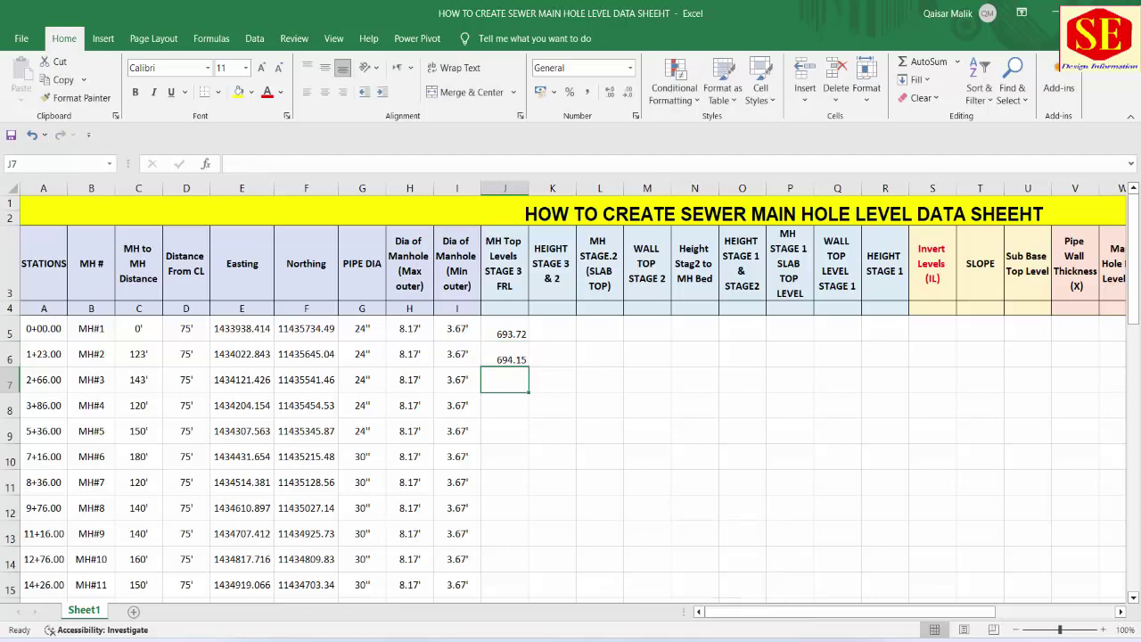
Place the 1.pdf plan window on the right and snap Excel to the left half
mouse_move(565, 639)
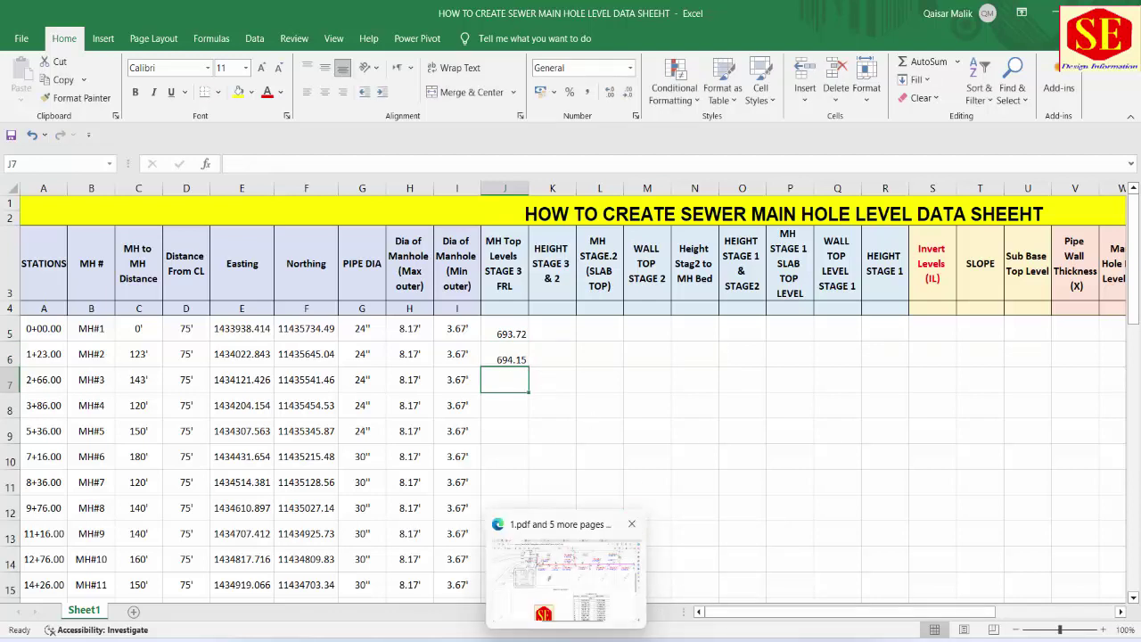
left_click(590, 611)
left_click(1079, 10)
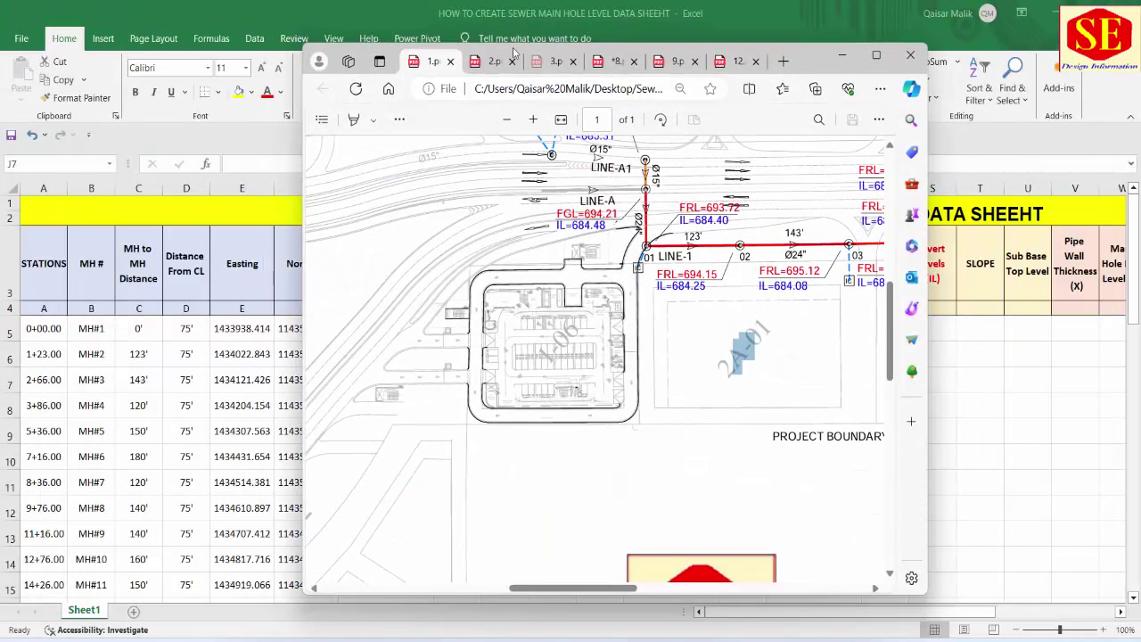
left_click_drag(486, 45, 486, 143)
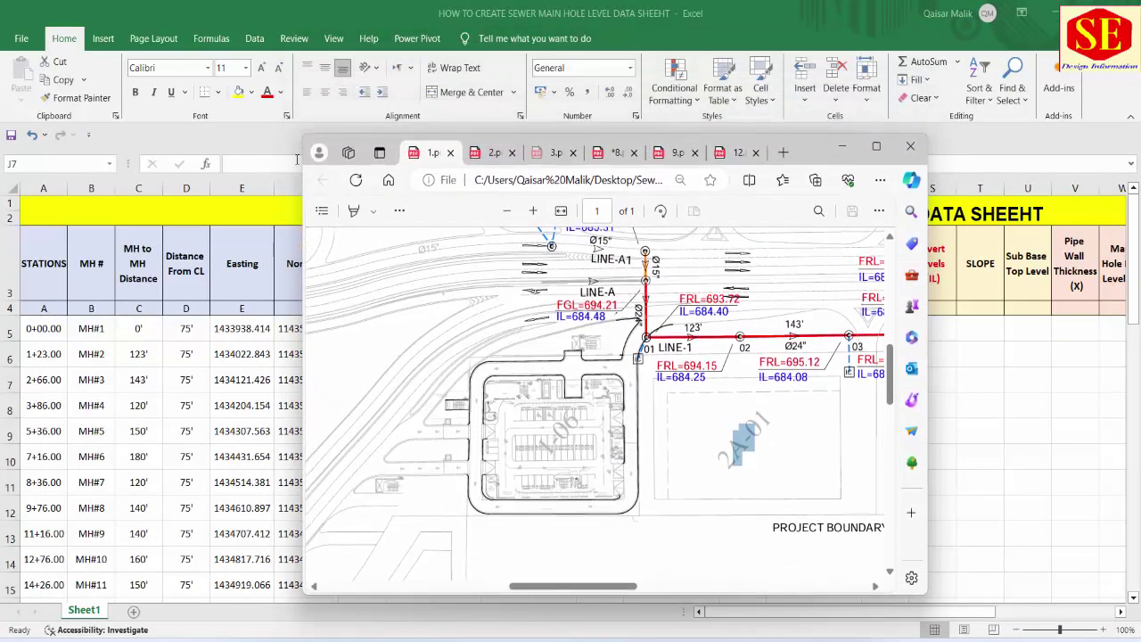
left_click_drag(308, 142, 553, 192)
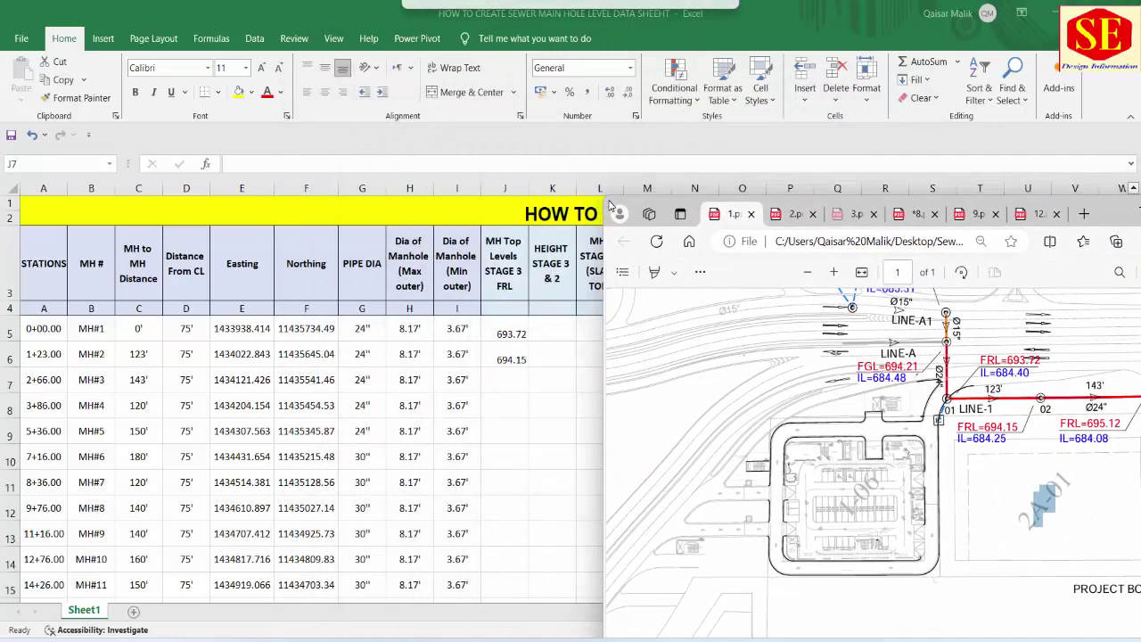
left_click(1089, 5)
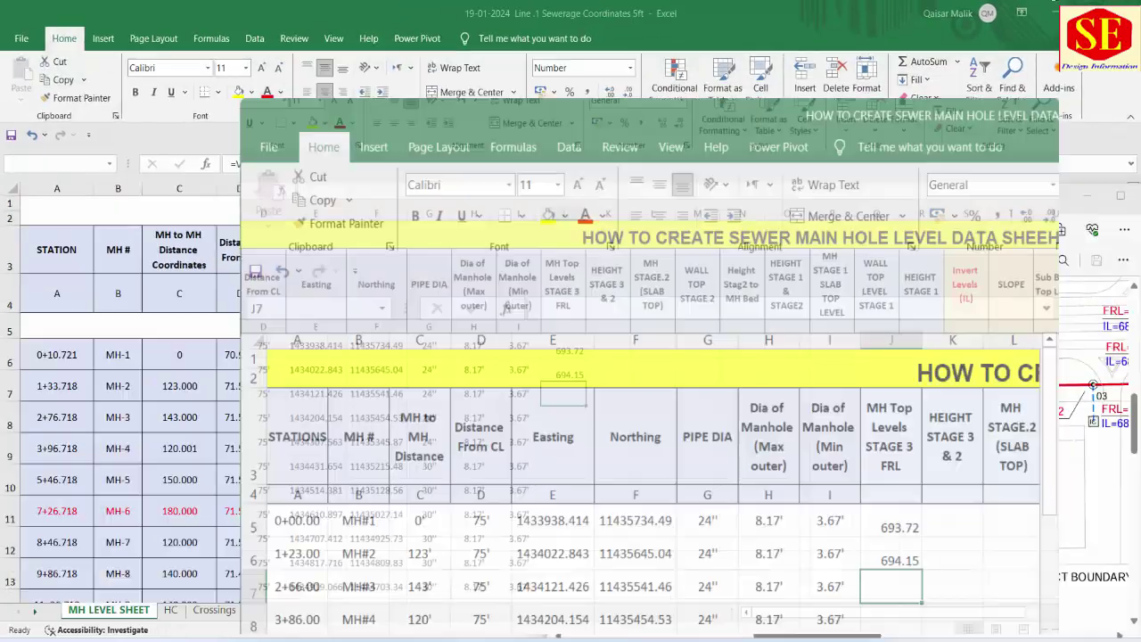
left_click_drag(740, 164, 2, 167)
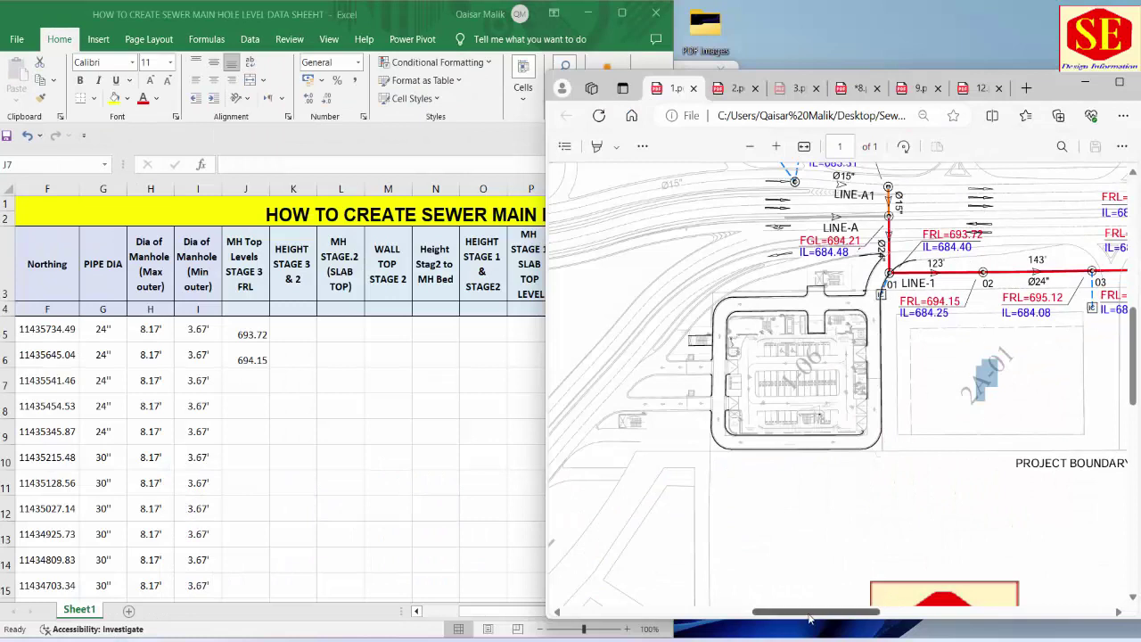
left_click_drag(807, 613, 830, 612)
Enter FRL 695.12 for MH#3 in J7 and 395.61 for MH#4 in J8
left_click(943, 296)
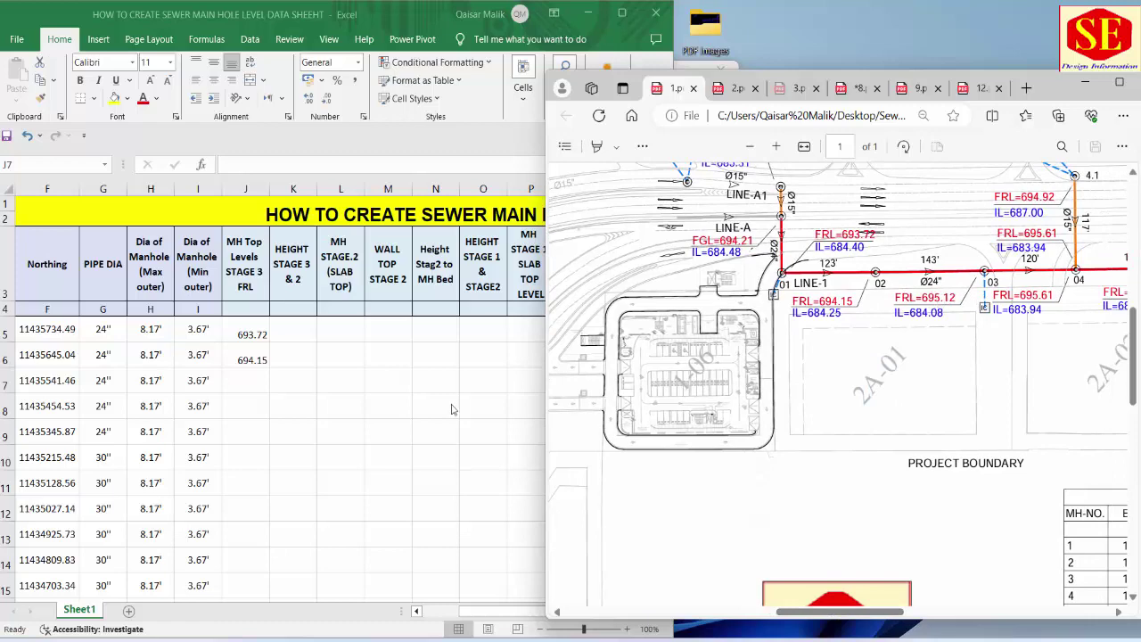
left_click(254, 381)
type("69")
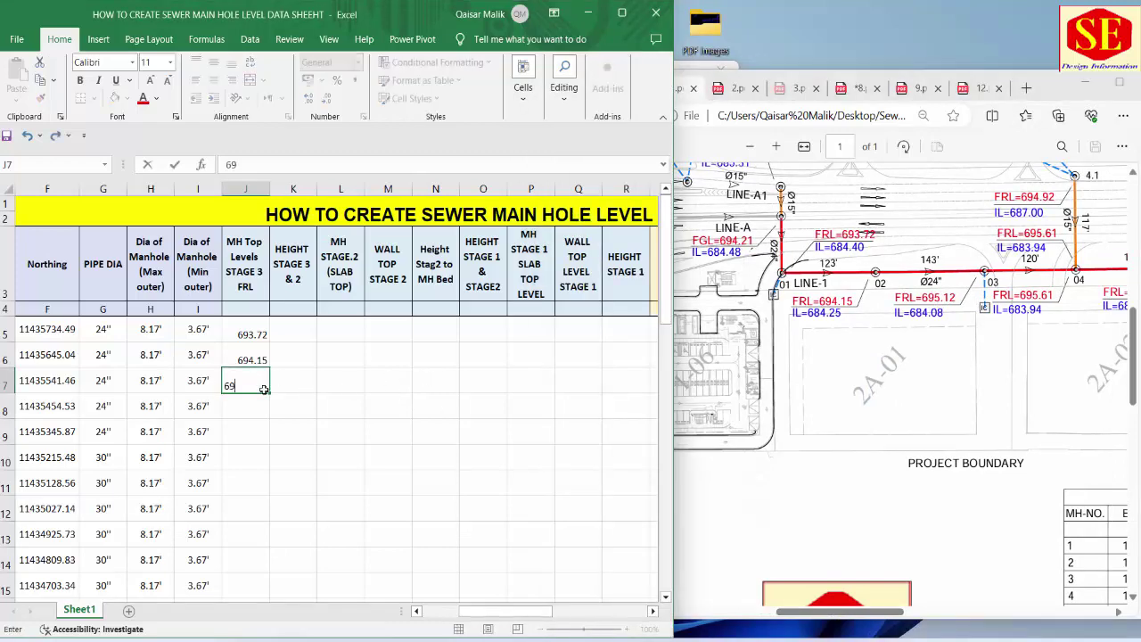
type("5.12")
key("Return")
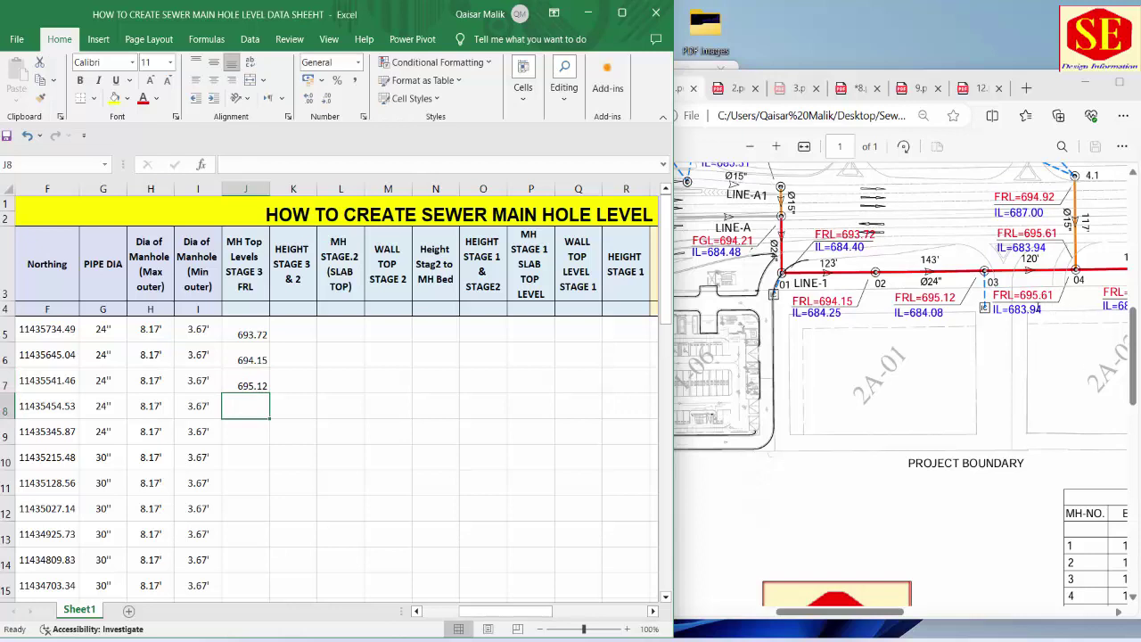
type("395.")
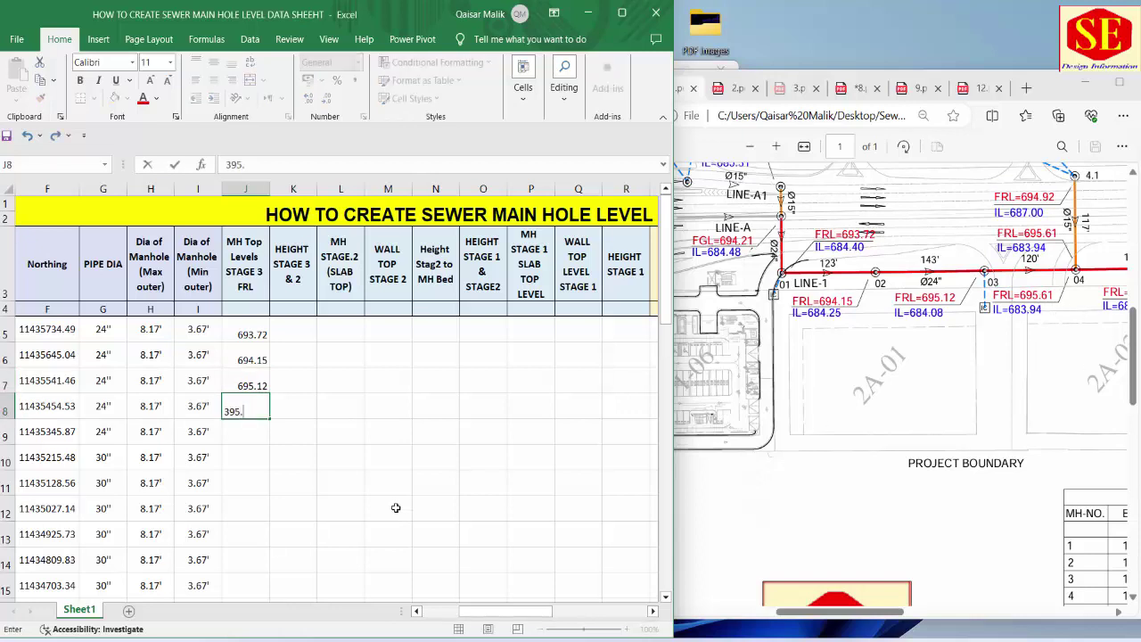
type("61")
key("Return")
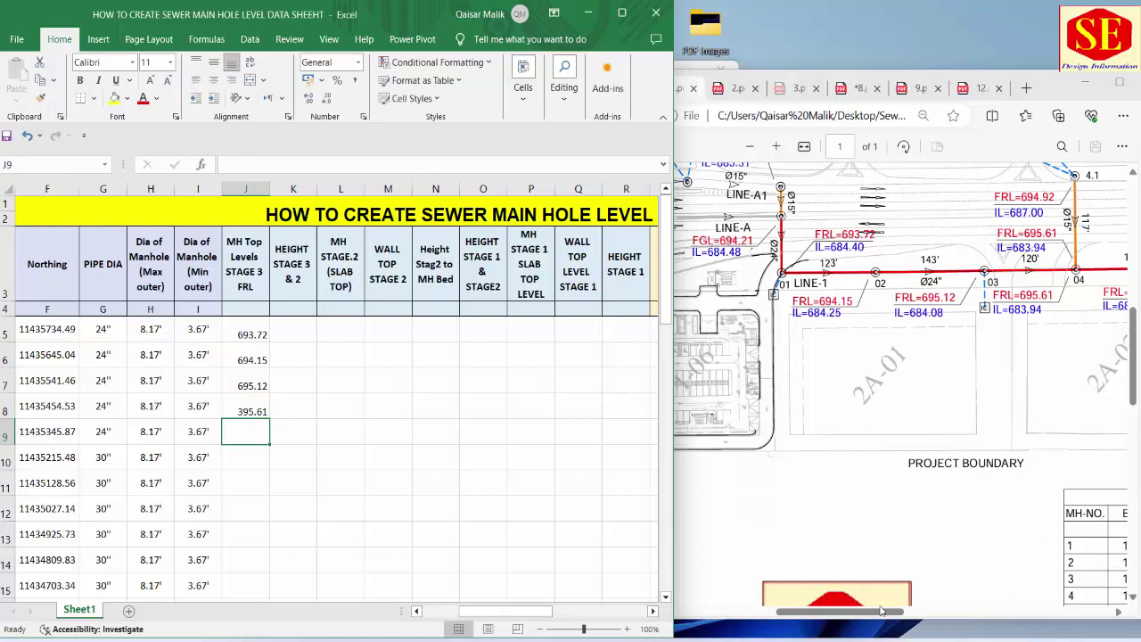
Enter 696.07 for MH#5 in J9 and correct J8 from 395.61 to 695.61
left_click_drag(892, 612, 967, 619)
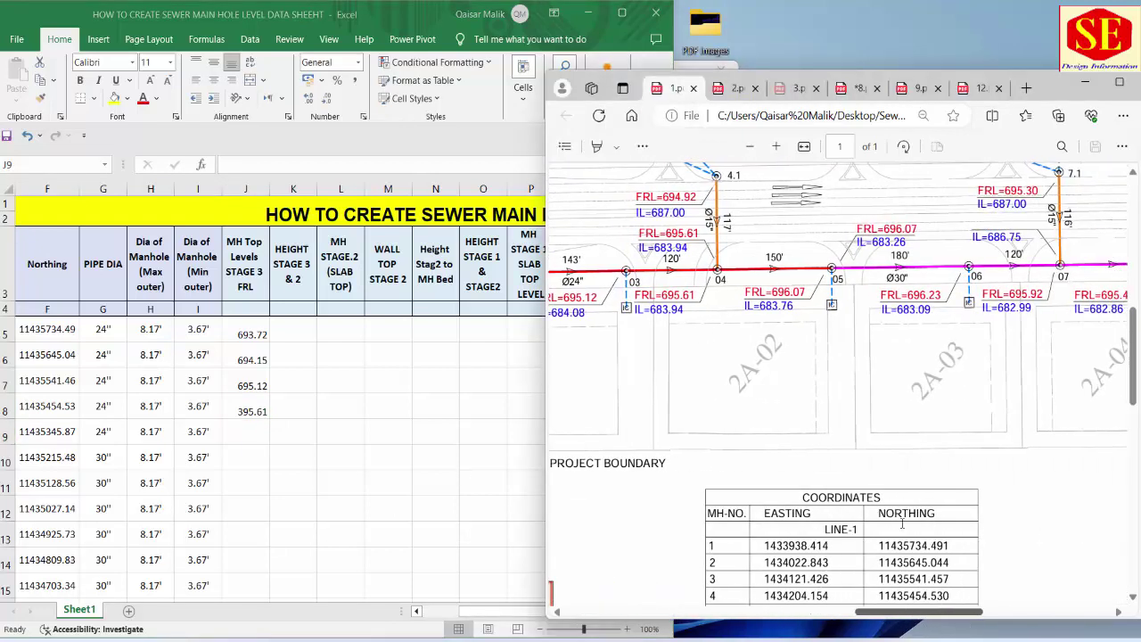
left_click(233, 431)
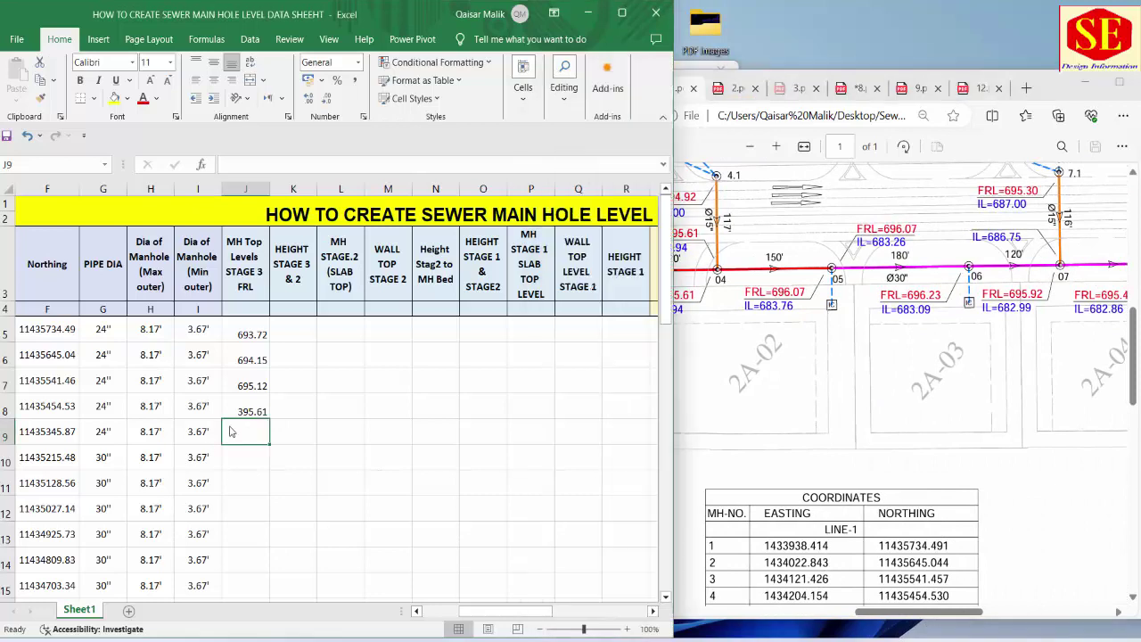
type("696.07")
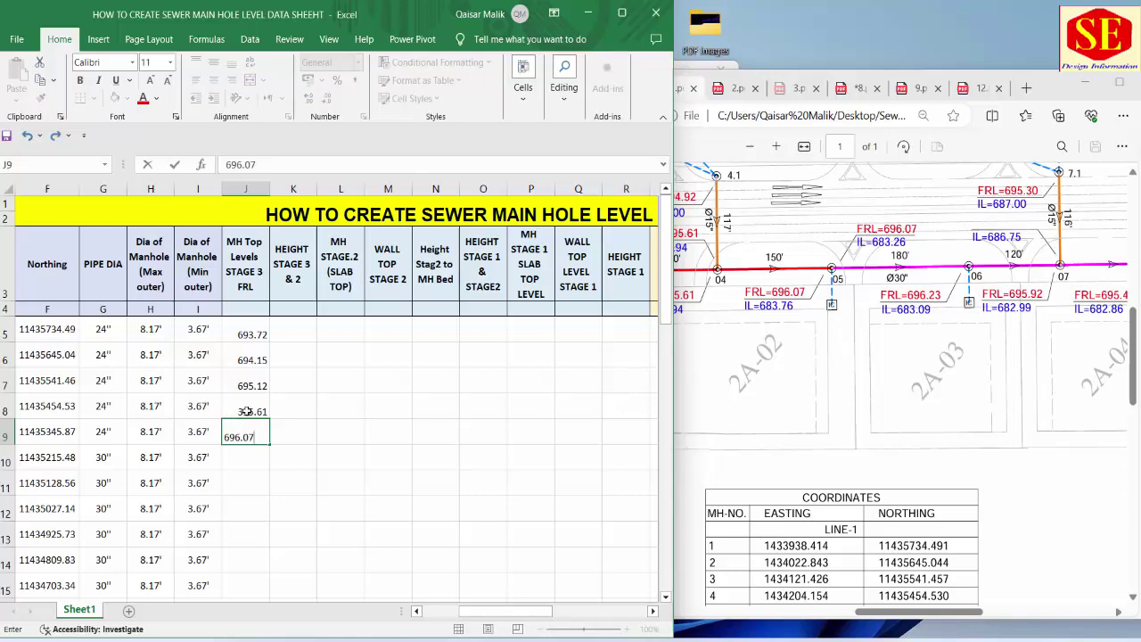
double_click(242, 411)
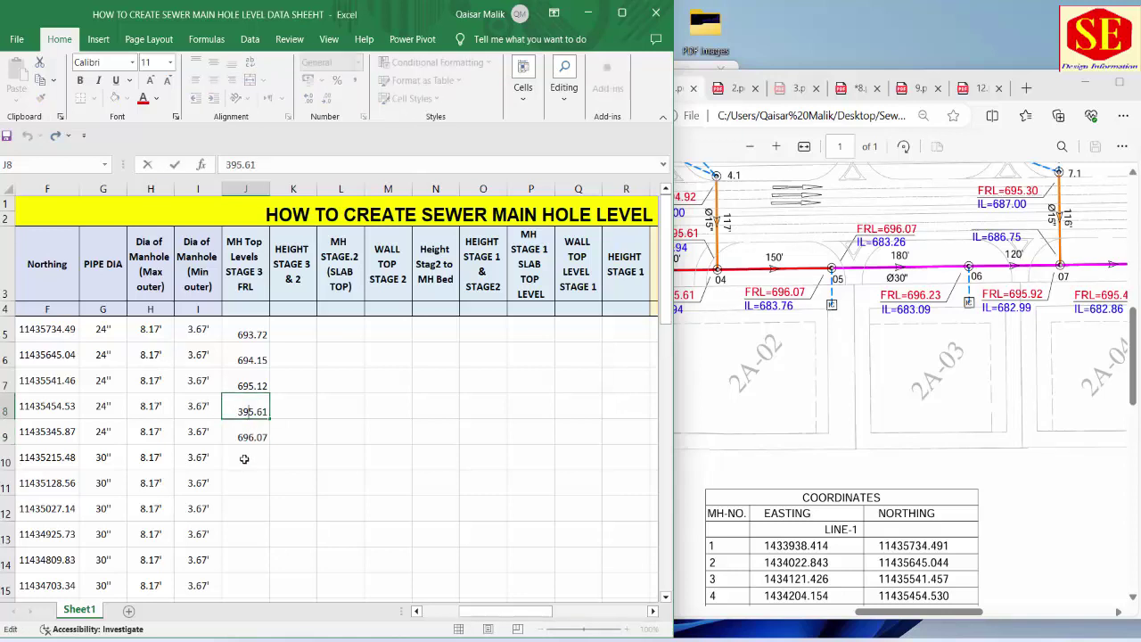
key("BackSpace")
type("6")
key("Return")
Enter FRLs 696.23, 695.92 and 695.46 for MH#6–MH#8 in J10–J12
left_click(258, 459)
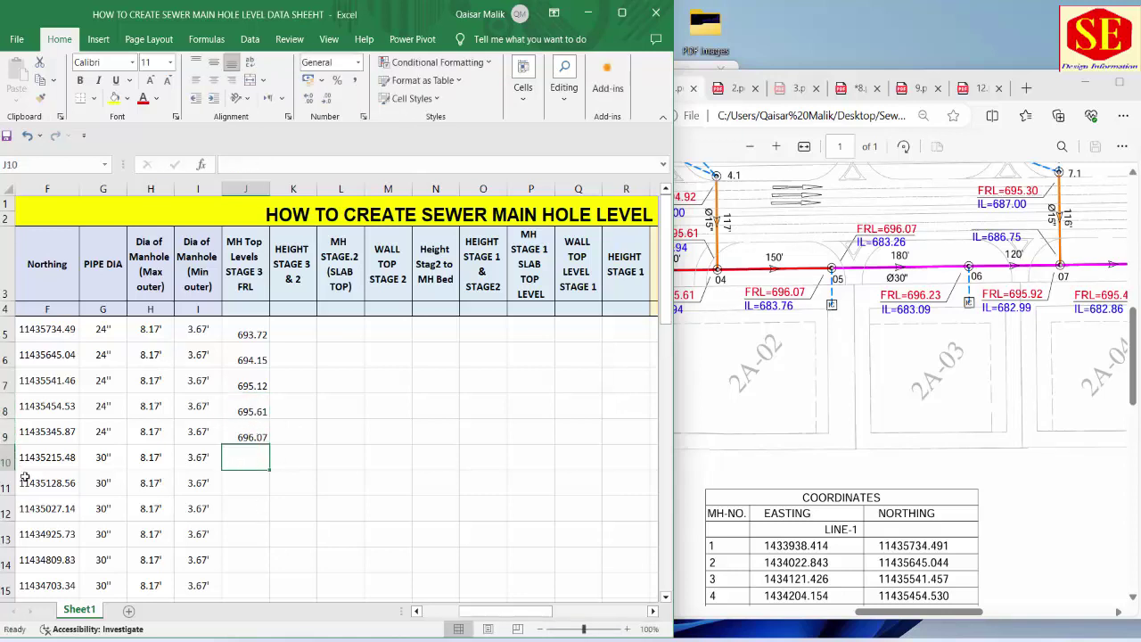
left_click_drag(534, 612, 474, 612)
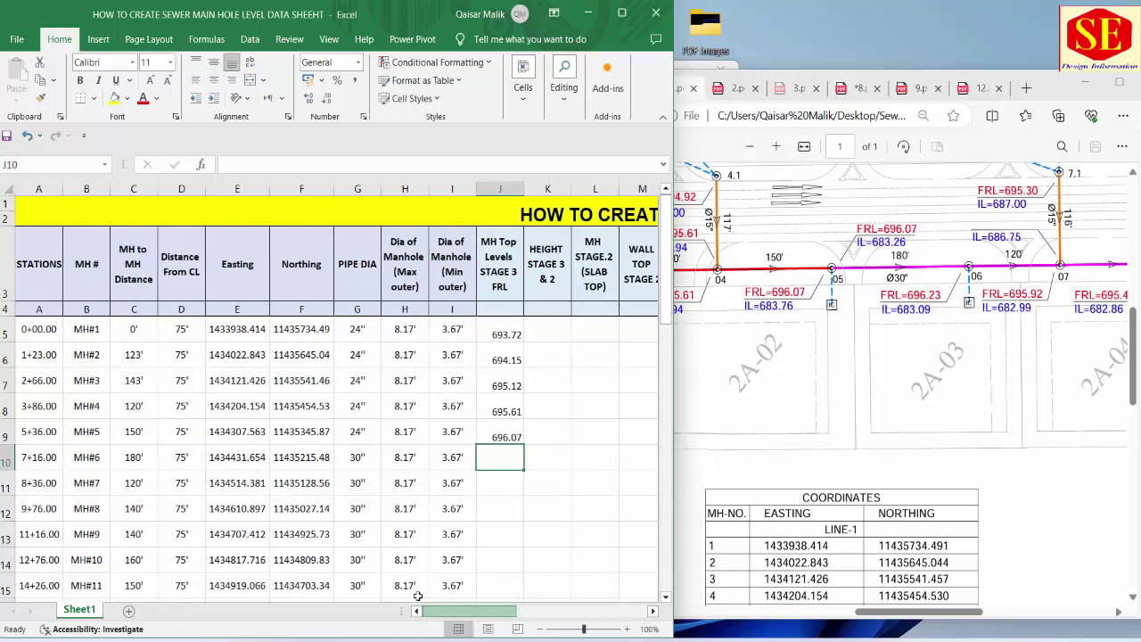
left_click(83, 459)
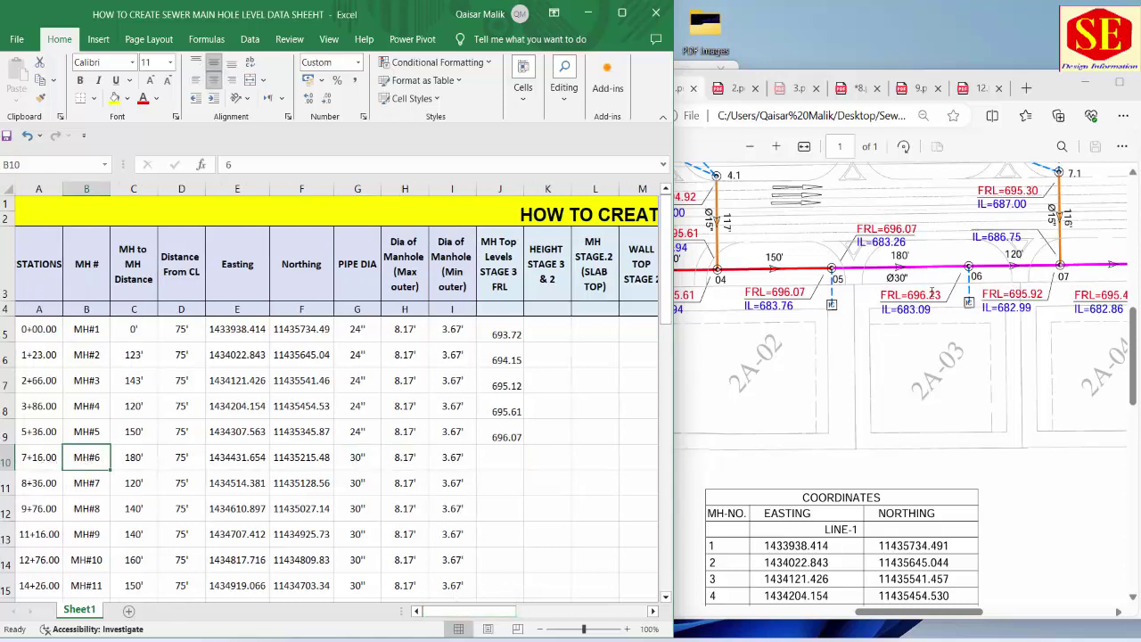
left_click(505, 458)
type("696.23")
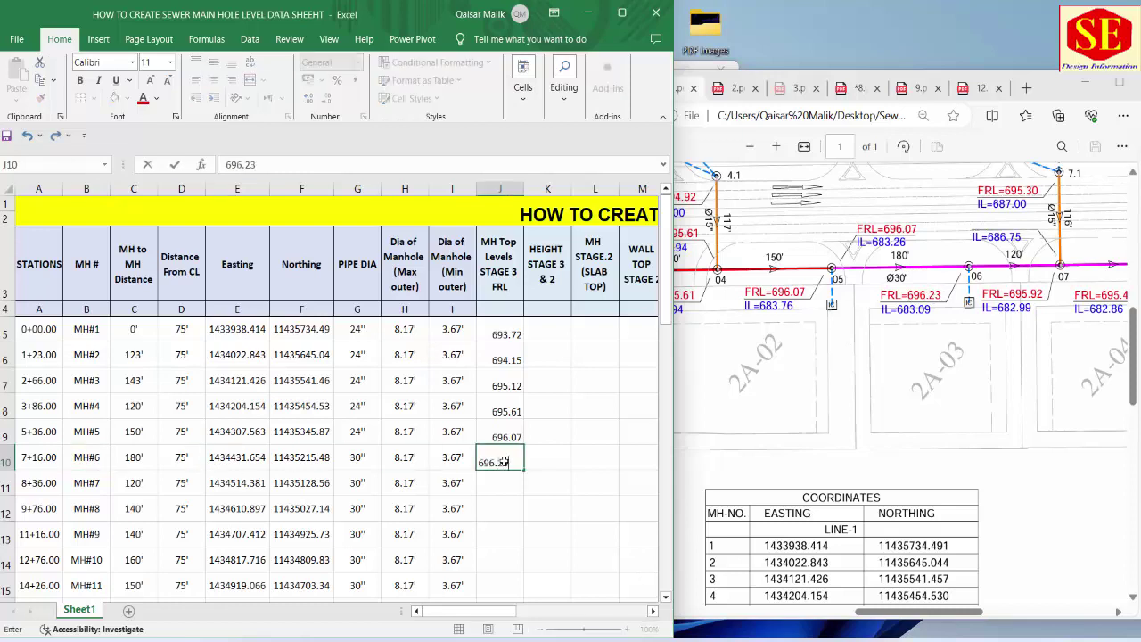
key("Return")
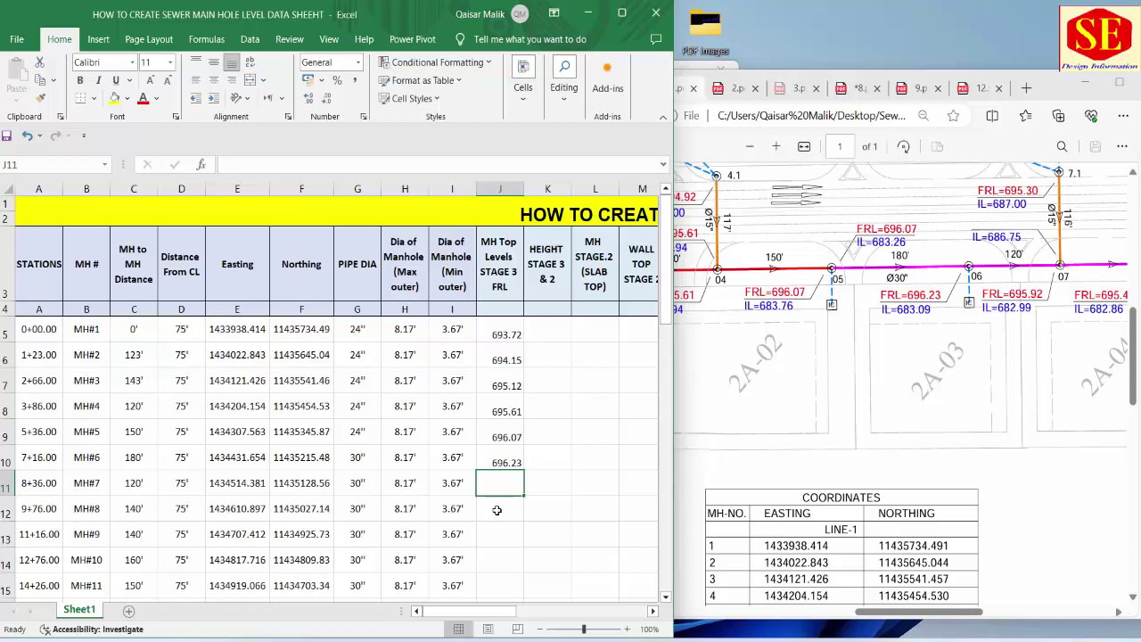
type("695.92")
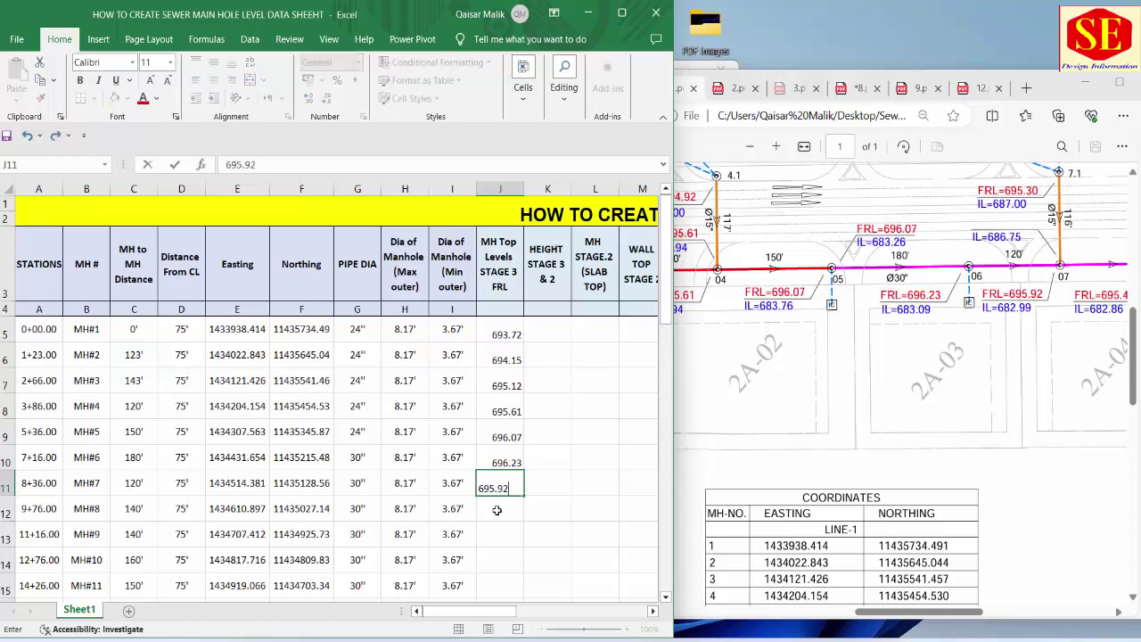
key("Return")
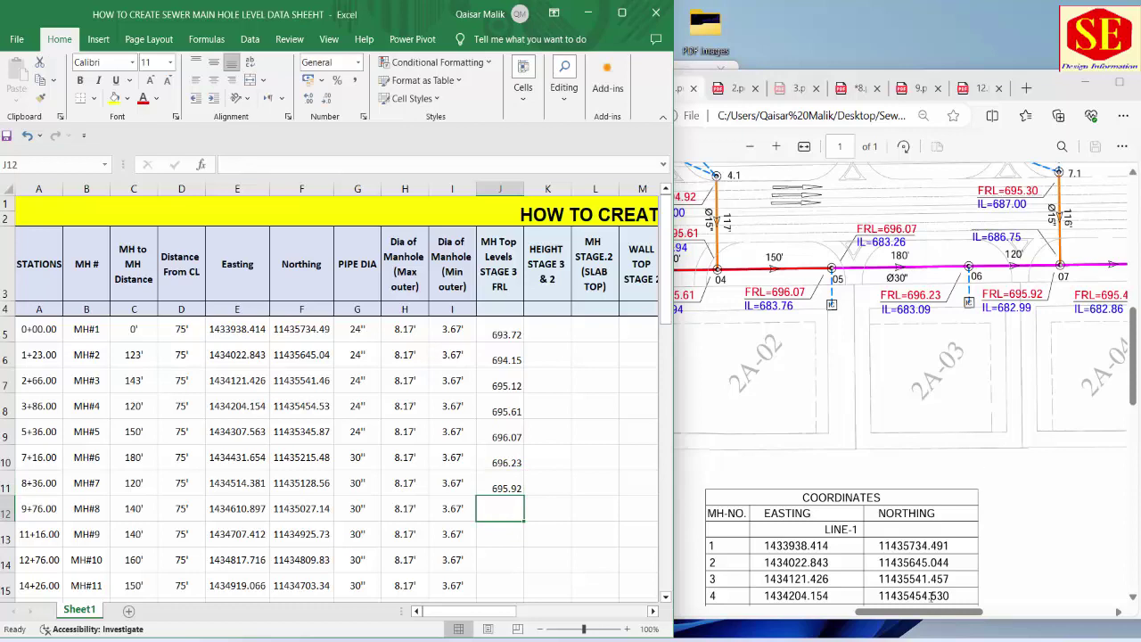
left_click_drag(934, 613, 943, 613)
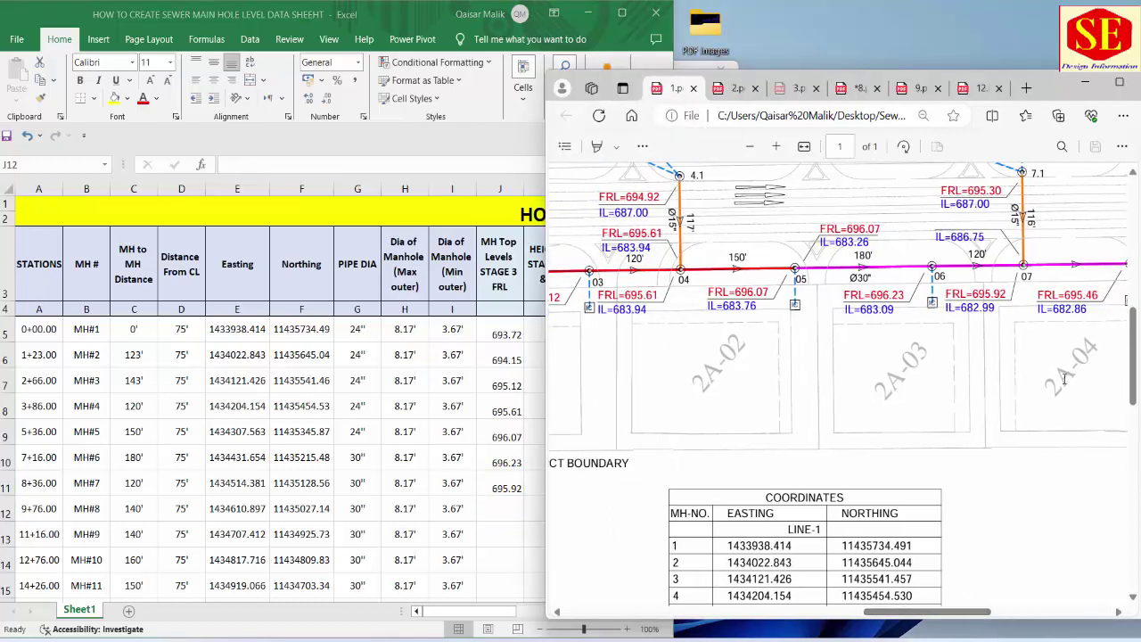
left_click(494, 515)
type("695.46")
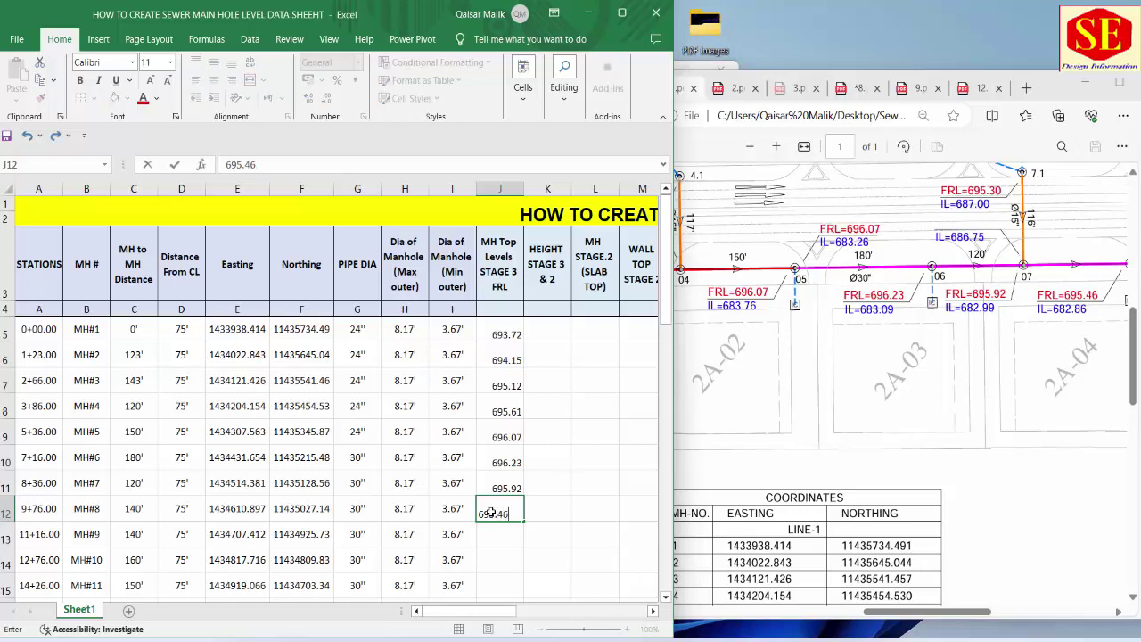
key("Return")
Enter FRLs 695.4, 695.45, 695.5 and 695.6 for MH#9–MH#12
scroll(504, 484, "down", 2)
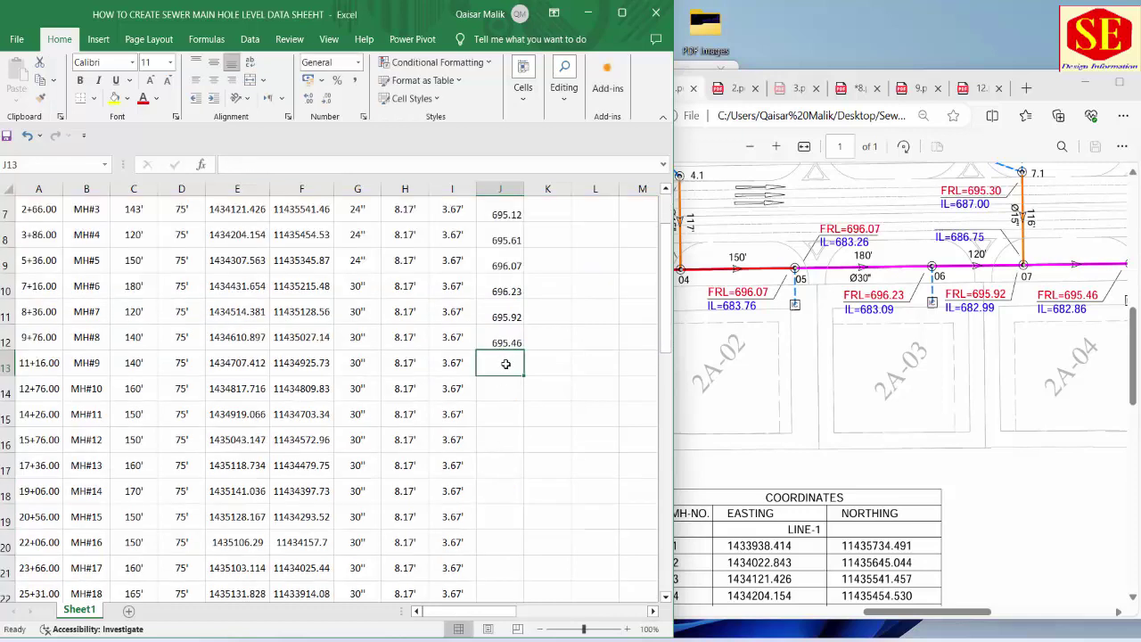
type("695")
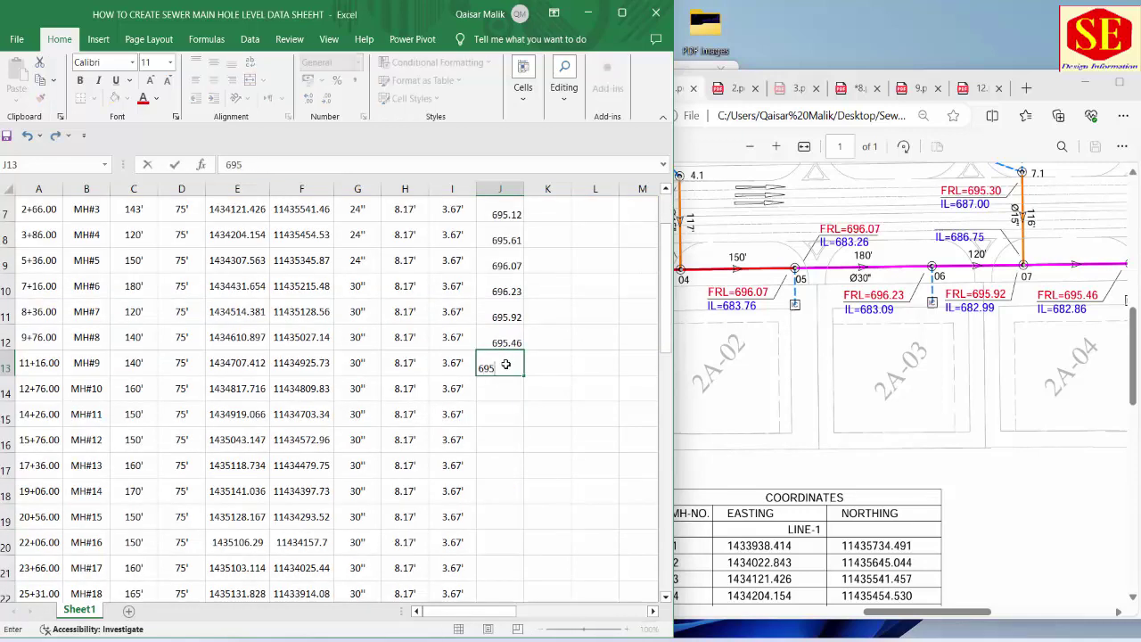
type(".4")
key("Return")
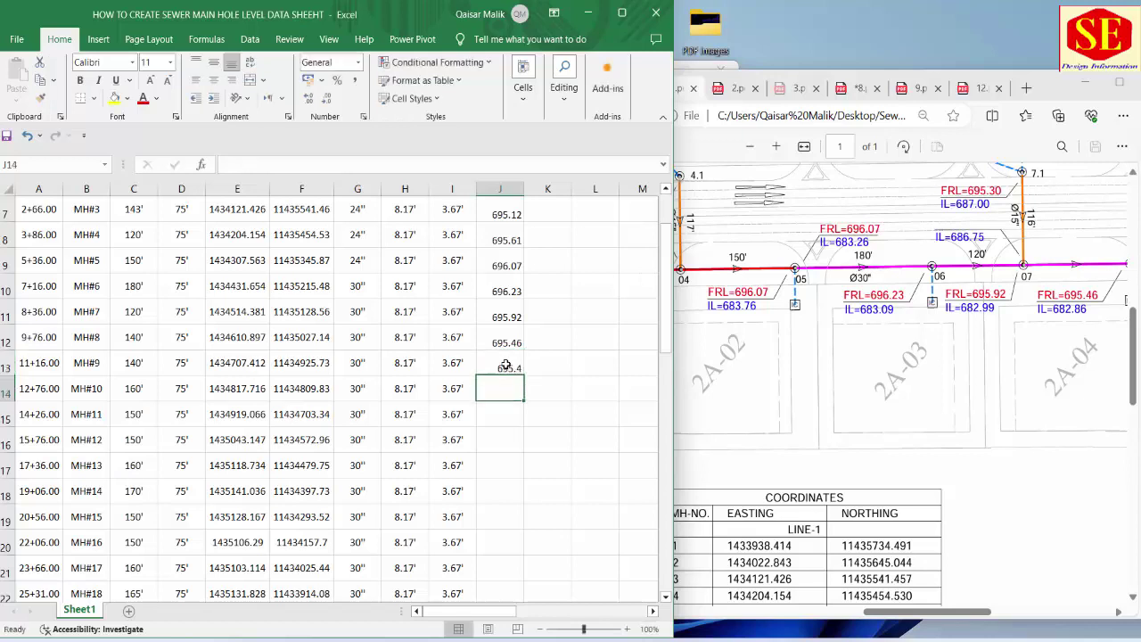
type("695.45")
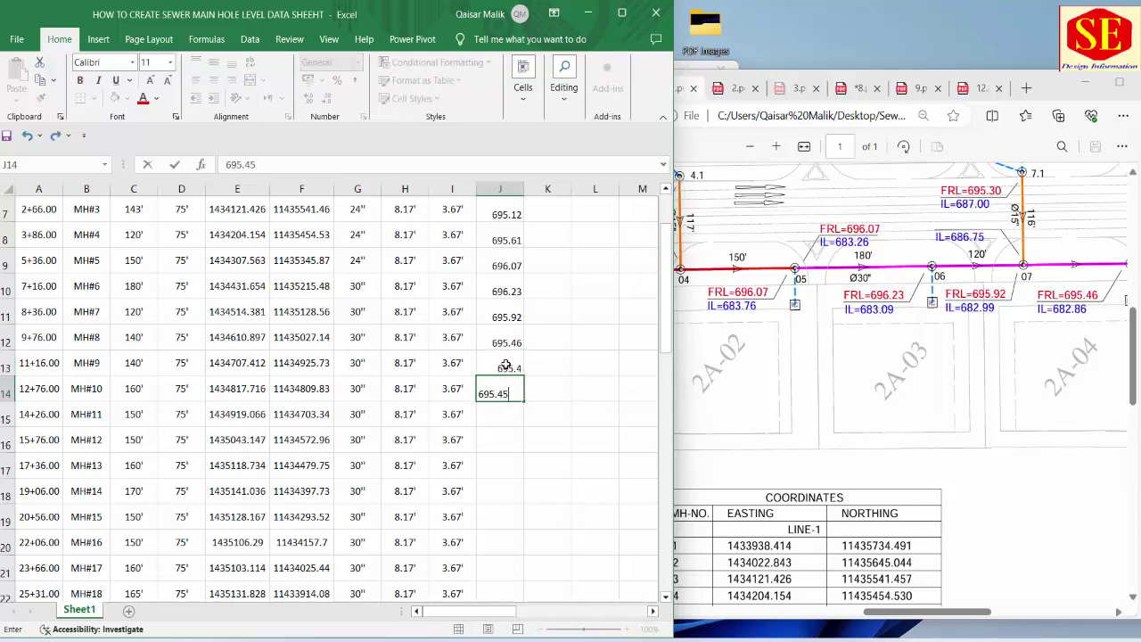
key("Return")
type("695.5")
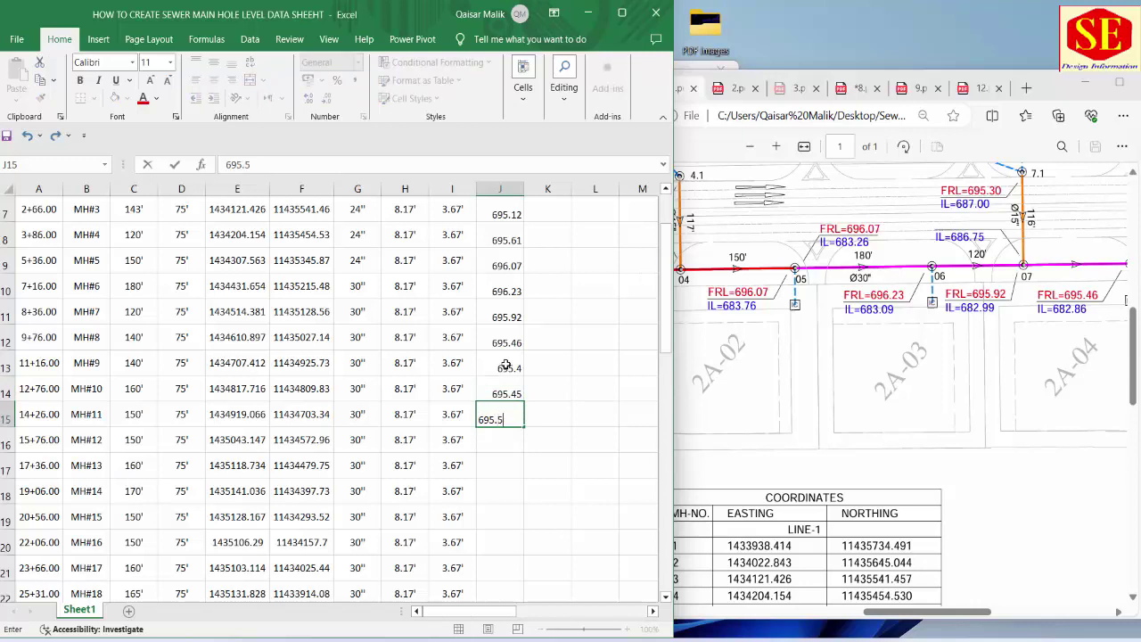
key("Return")
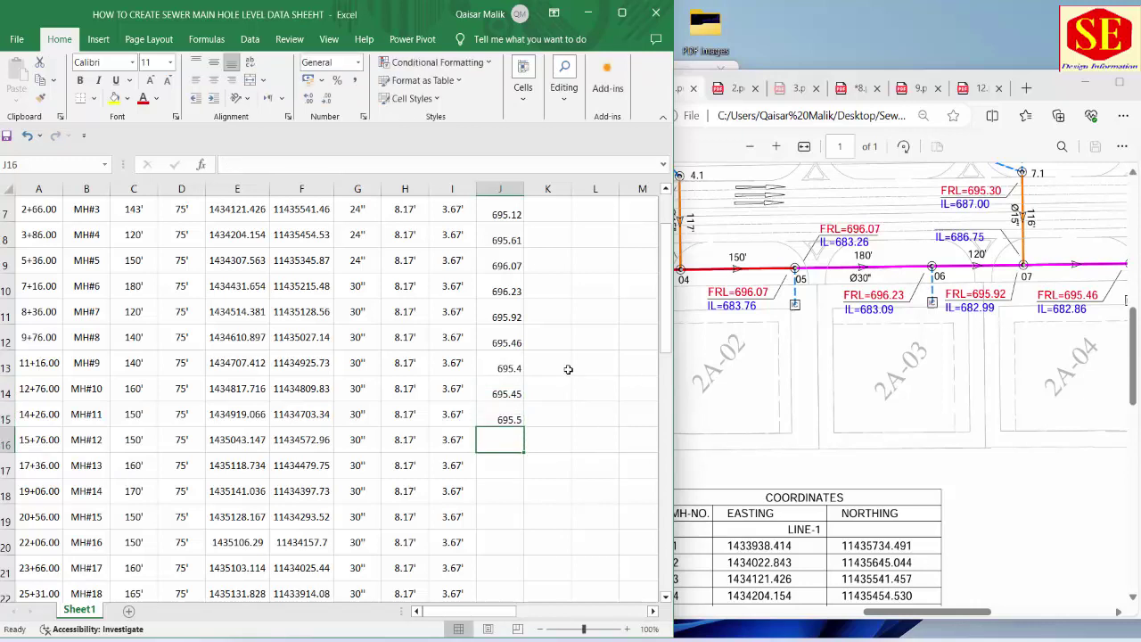
type("695.60")
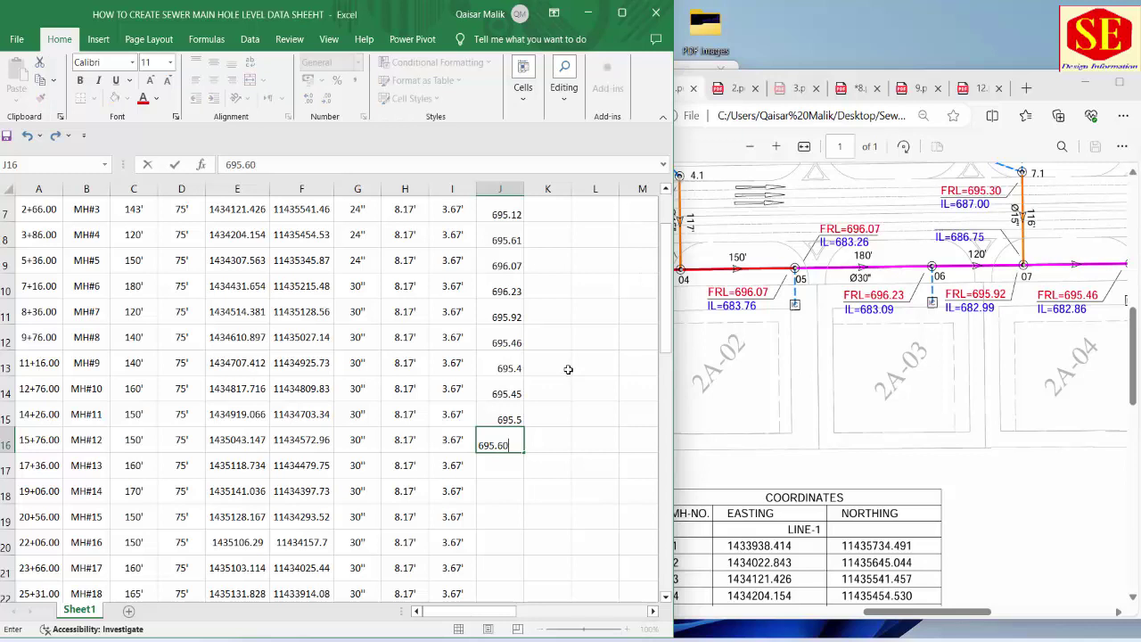
key("Return")
Enter FRLs 695.75, 695.8 and 695.85 for MH#13–MH#15 and maximize Excel
type("695")
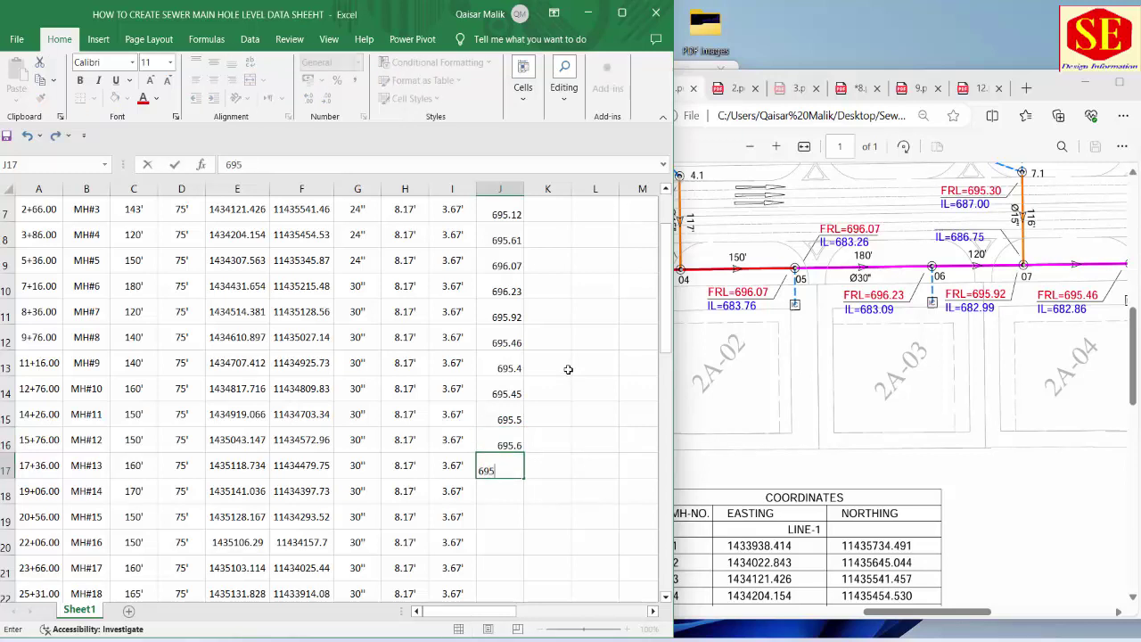
type(".75")
key("Return")
type("6")
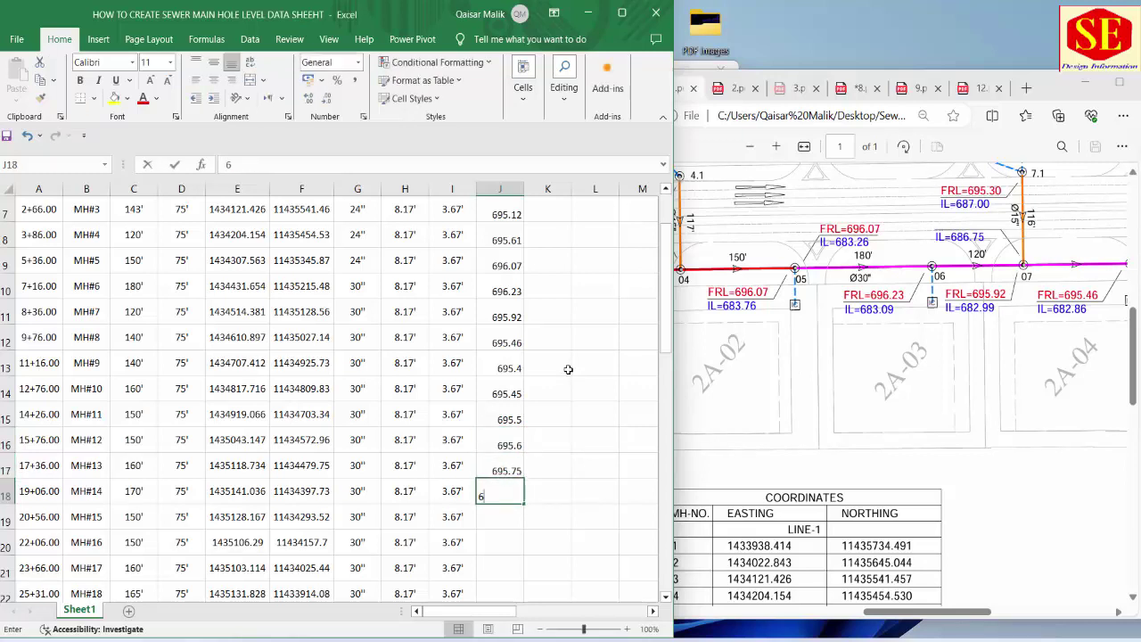
type("95.")
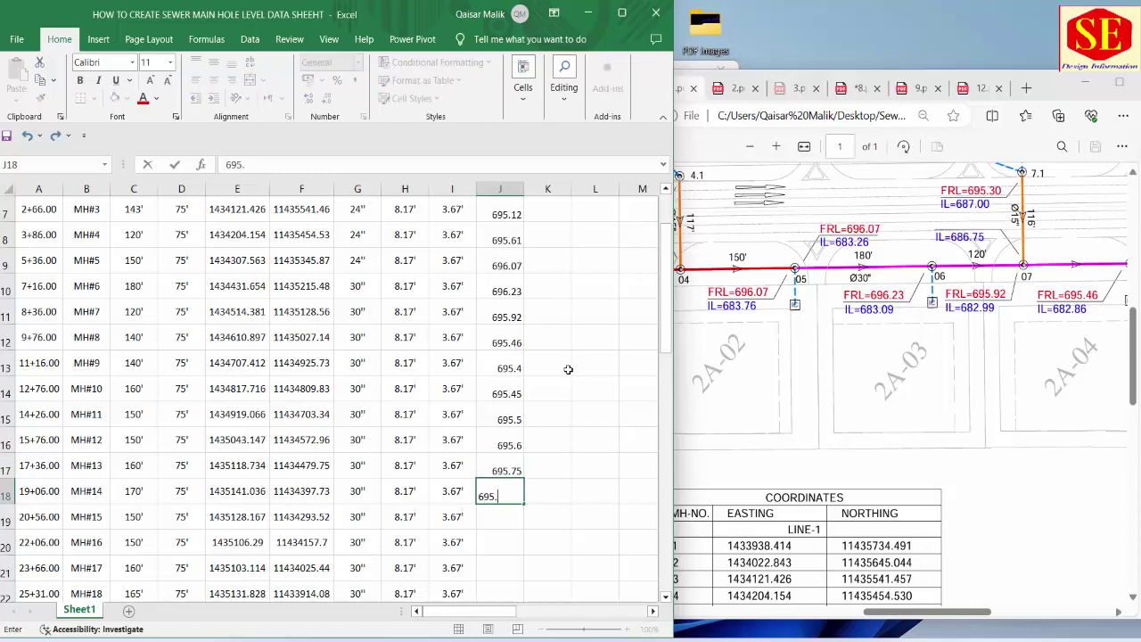
type("8")
key("Return")
type("695")
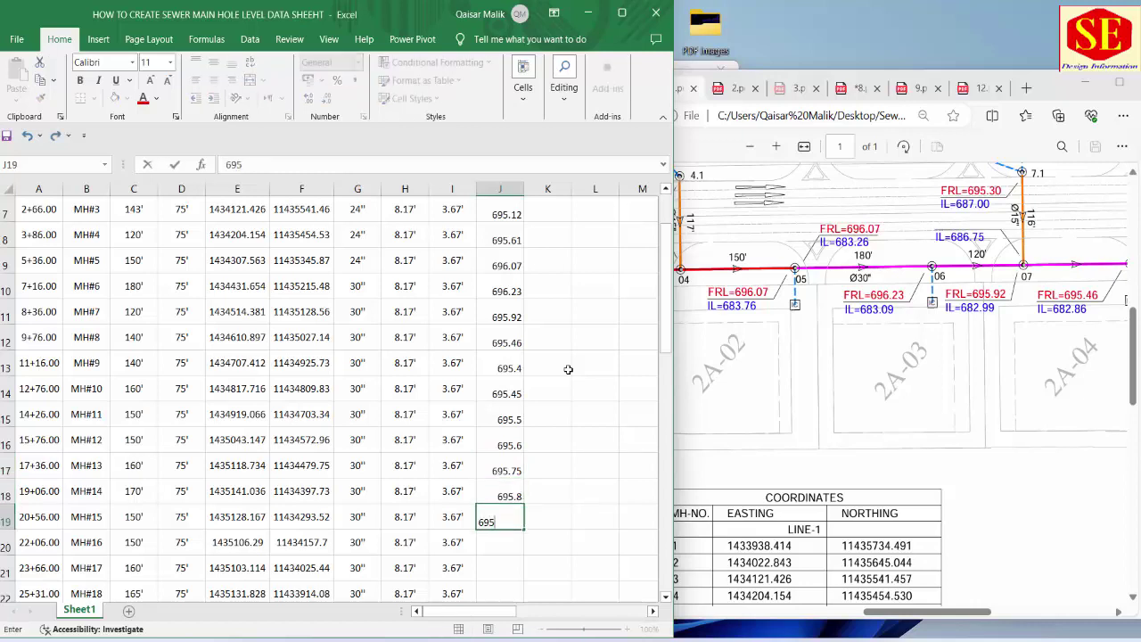
key("Return")
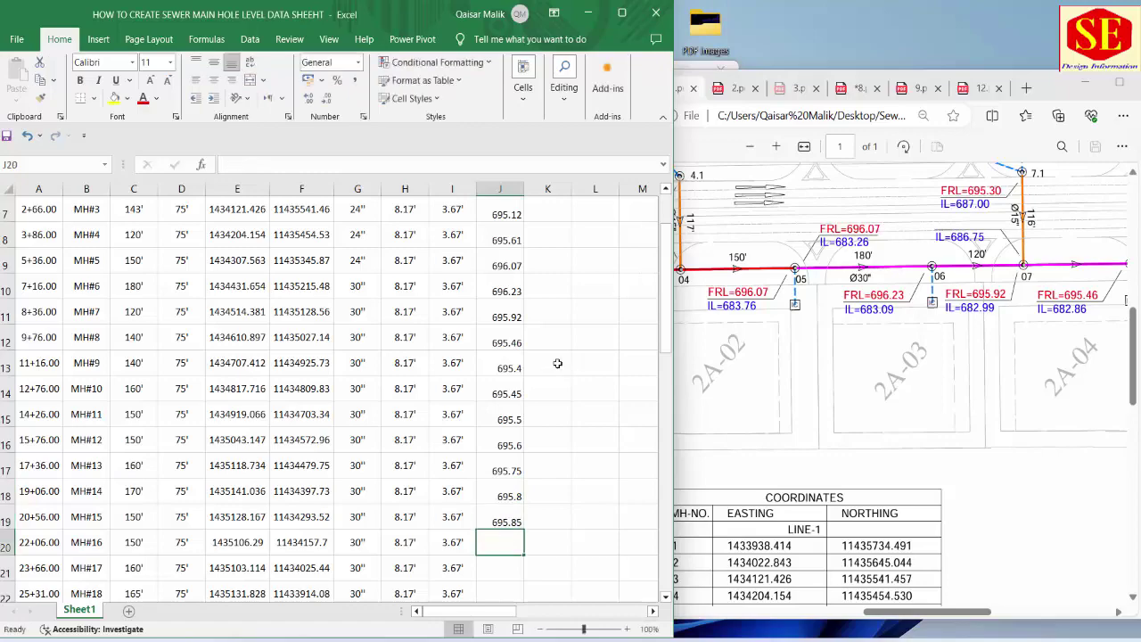
left_click(621, 12)
Drag-fill 695.85 down column J toward row 35
scroll(600, 418, "down", 5)
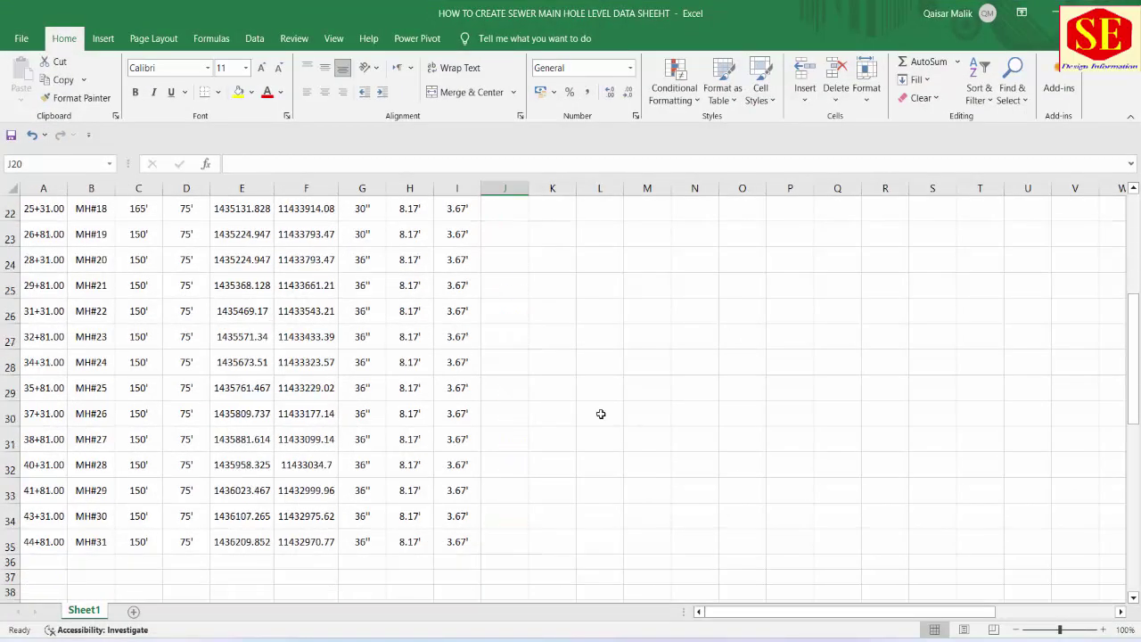
scroll(600, 413, "up", 2)
left_click(509, 288)
left_click_drag(530, 299, 511, 575)
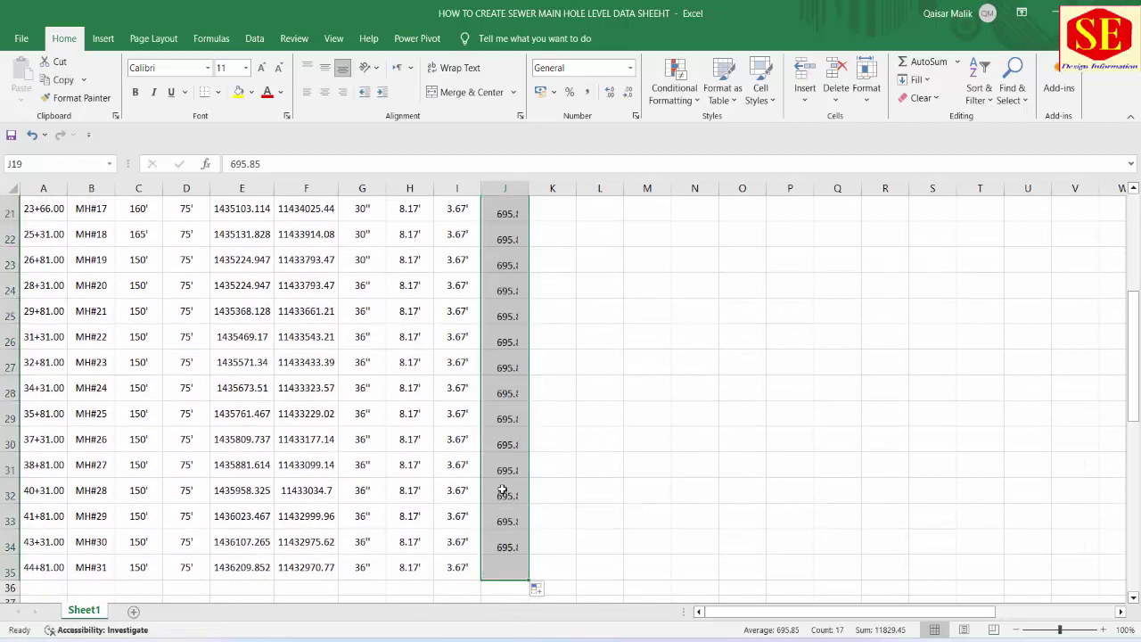
Review the FRL column range and enter the label J in cell J4
scroll(501, 391, "up", 6)
left_click(498, 299)
left_click_drag(501, 227, 504, 557)
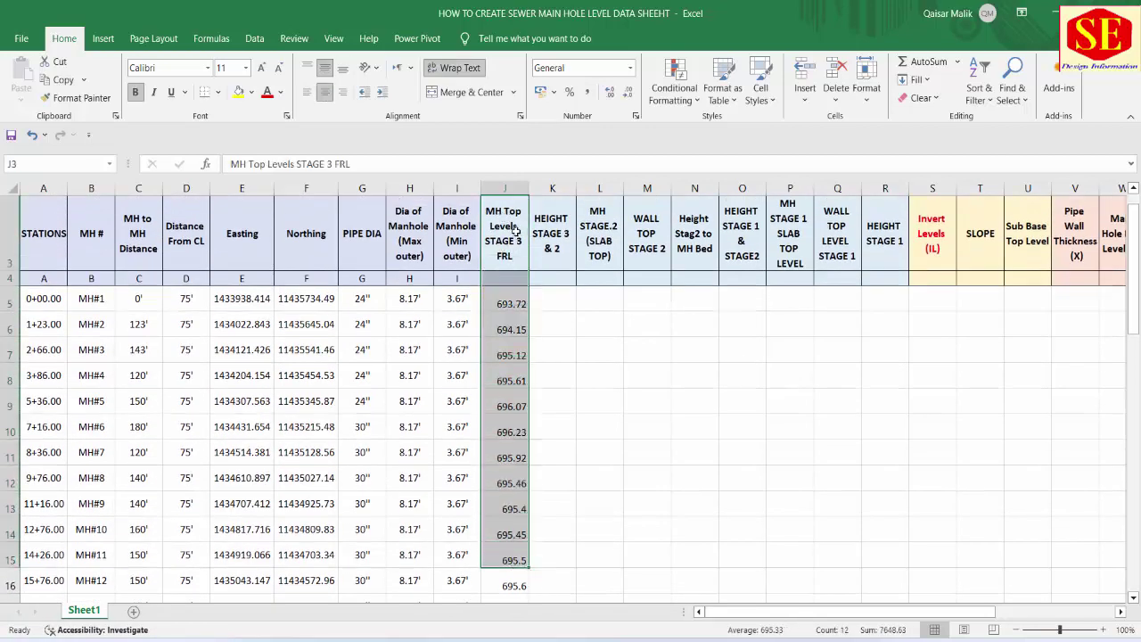
left_click_drag(508, 231, 504, 405)
left_click(500, 316)
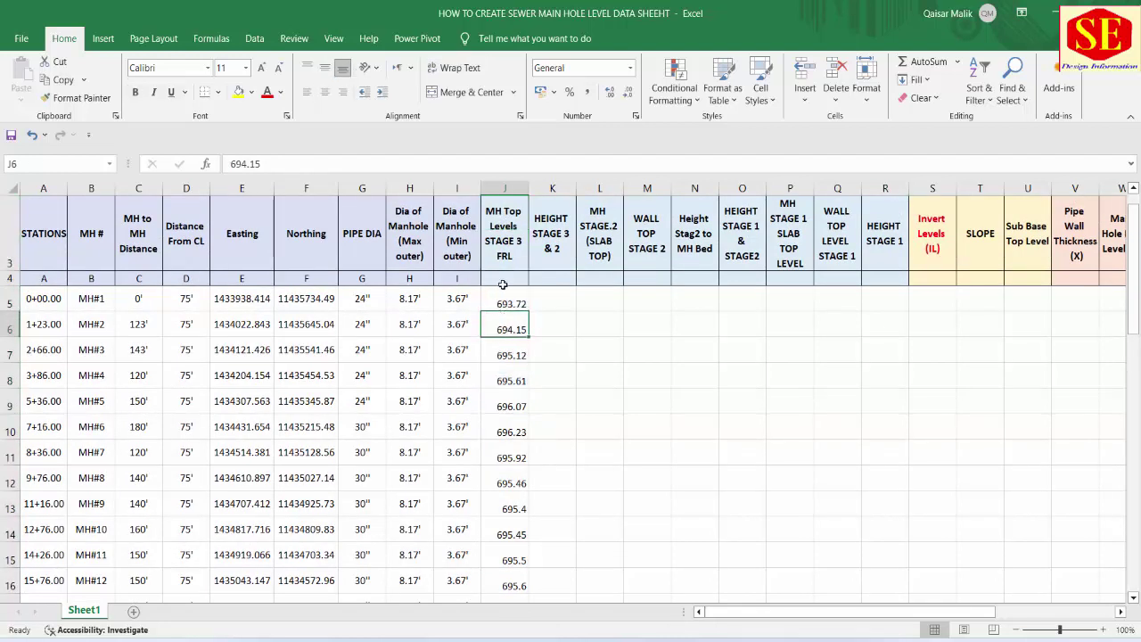
left_click(500, 282)
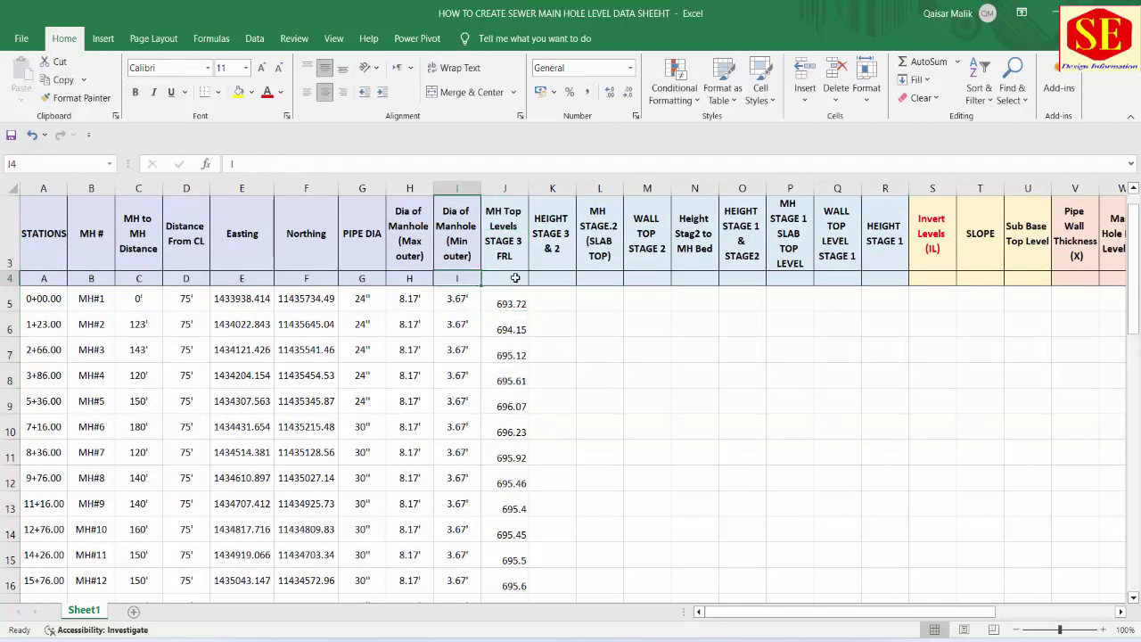
type("J")
key("Return")
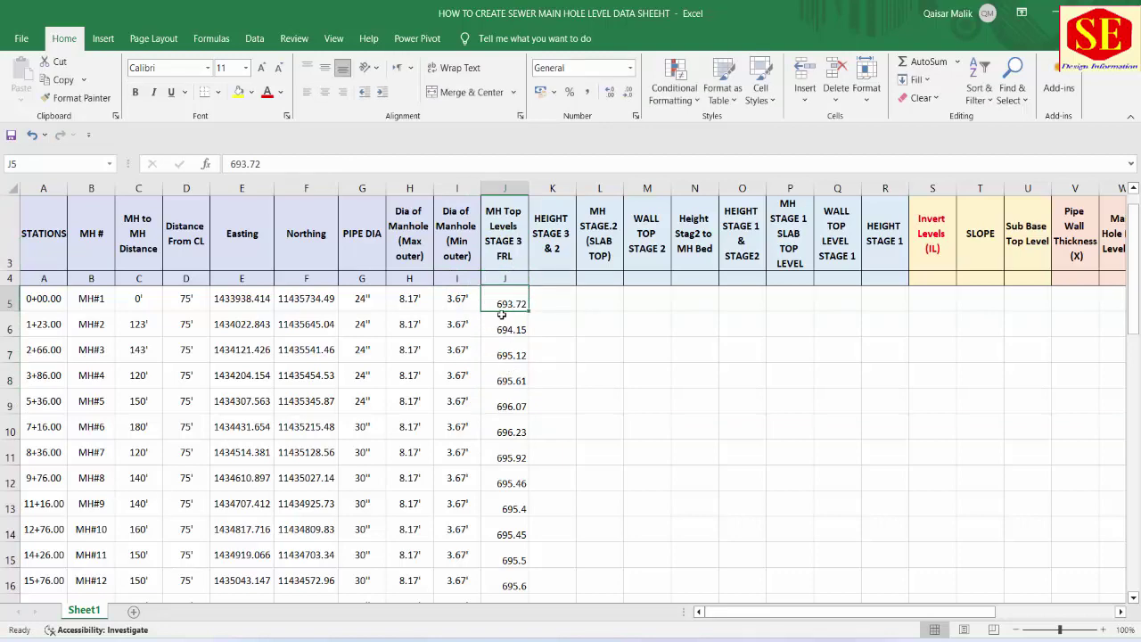
Inspect the HEIGHT STAGE 3 & 2 and MH STAGE.2 (SLAB TOP) headings and empty level columns
scroll(501, 316, "up", 1)
left_click(550, 250)
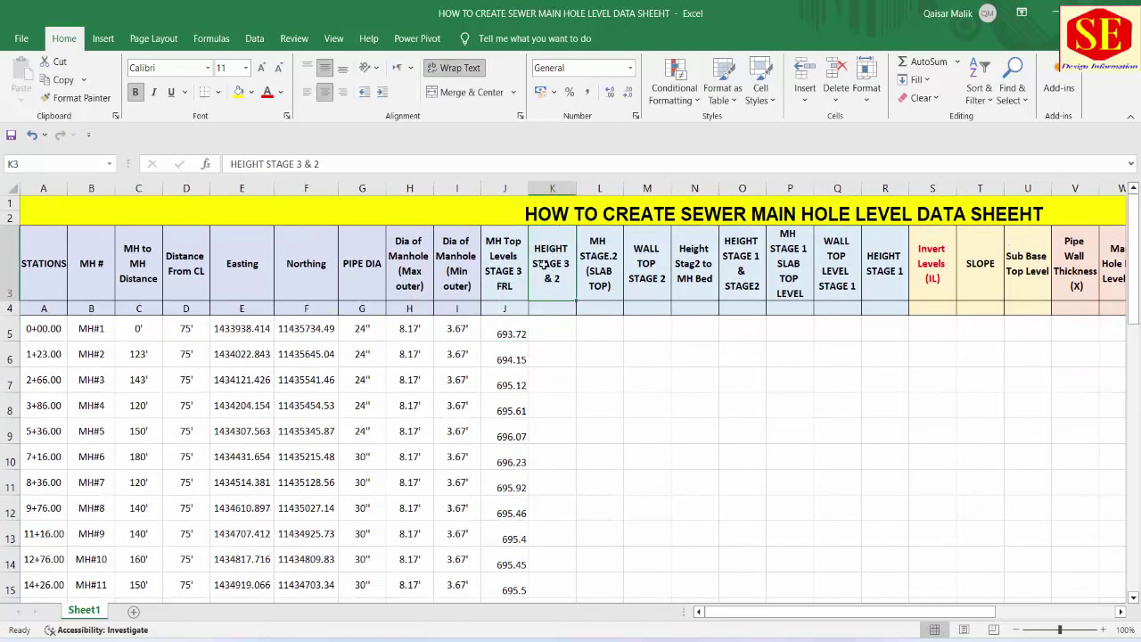
left_click(602, 283)
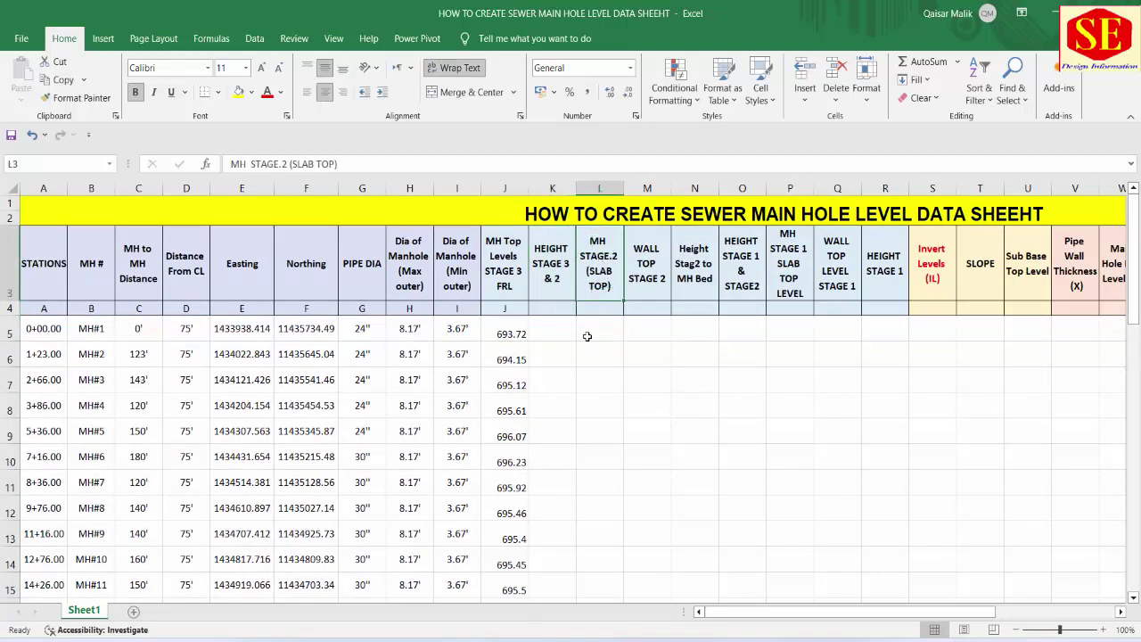
mouse_move(591, 272)
left_mouse_down()
mouse_move(674, 460)
mouse_move(1138, 456)
left_mouse_up()
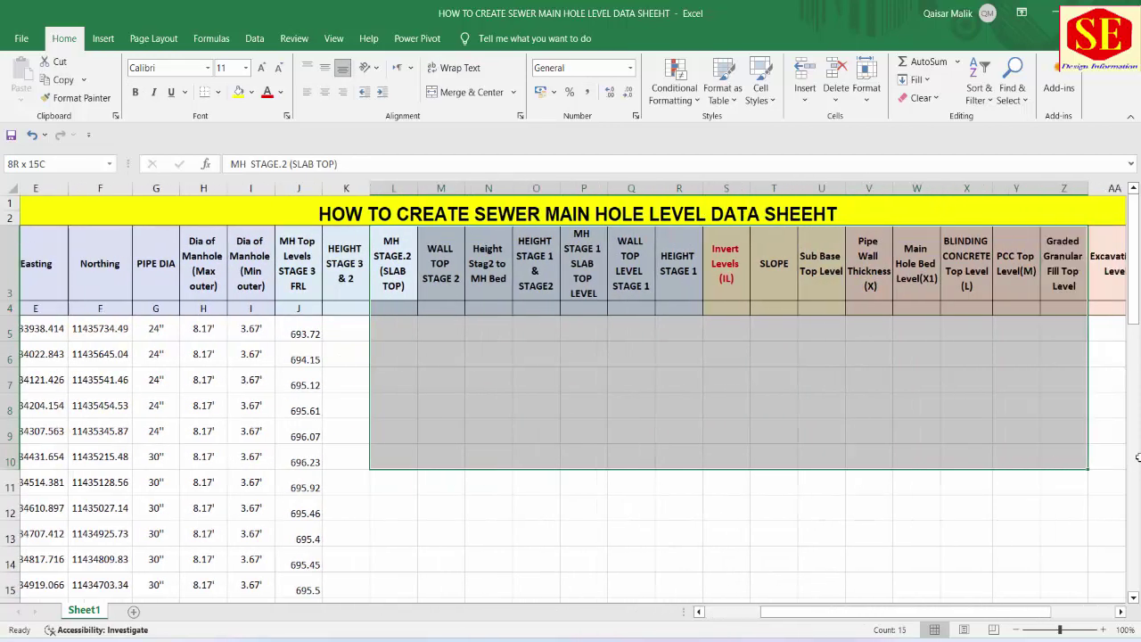
left_click_drag(1138, 457, 1016, 457)
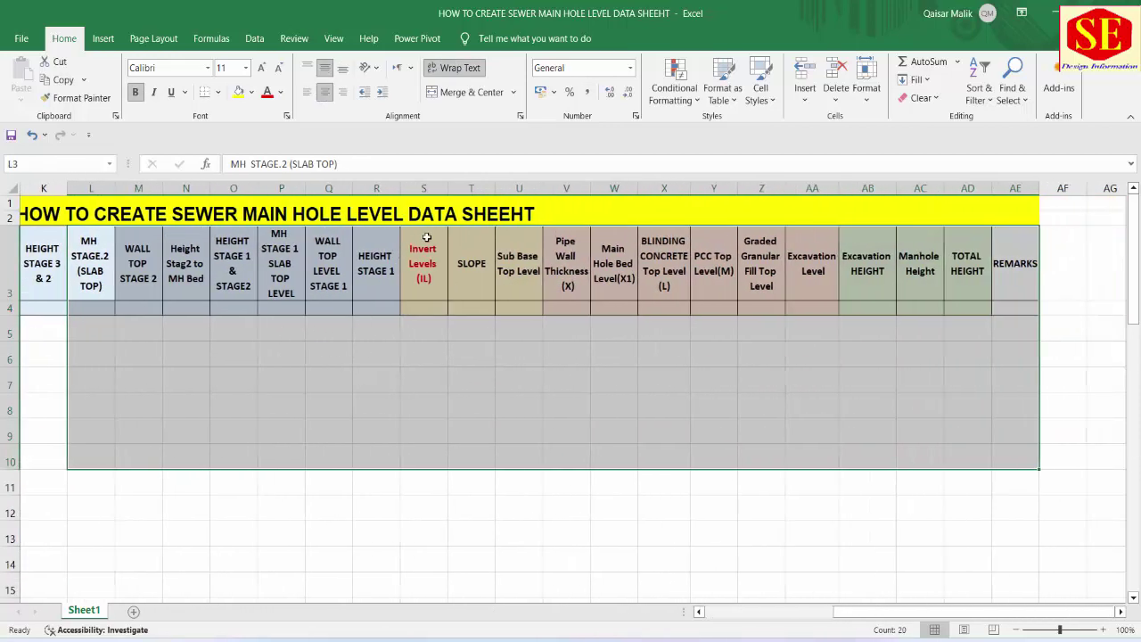
Select the Invert Levels (IL) and empty height stage cells, then bring the sewer PDF forward
left_click_drag(427, 237, 441, 587)
left_click_drag(379, 162, 430, 542)
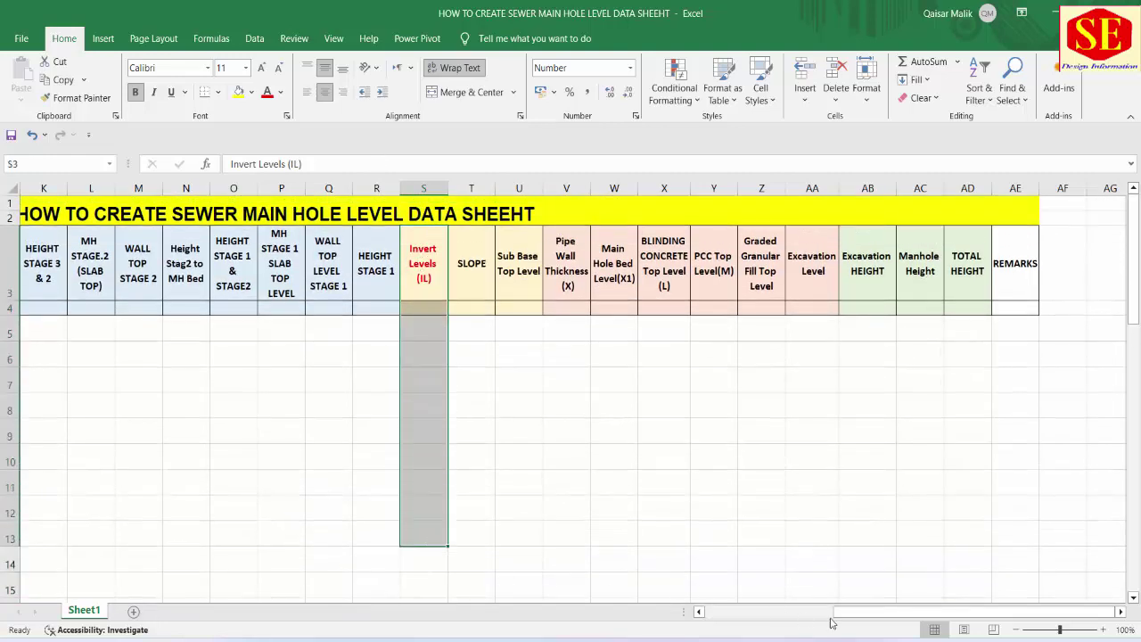
left_click_drag(882, 611, 793, 611)
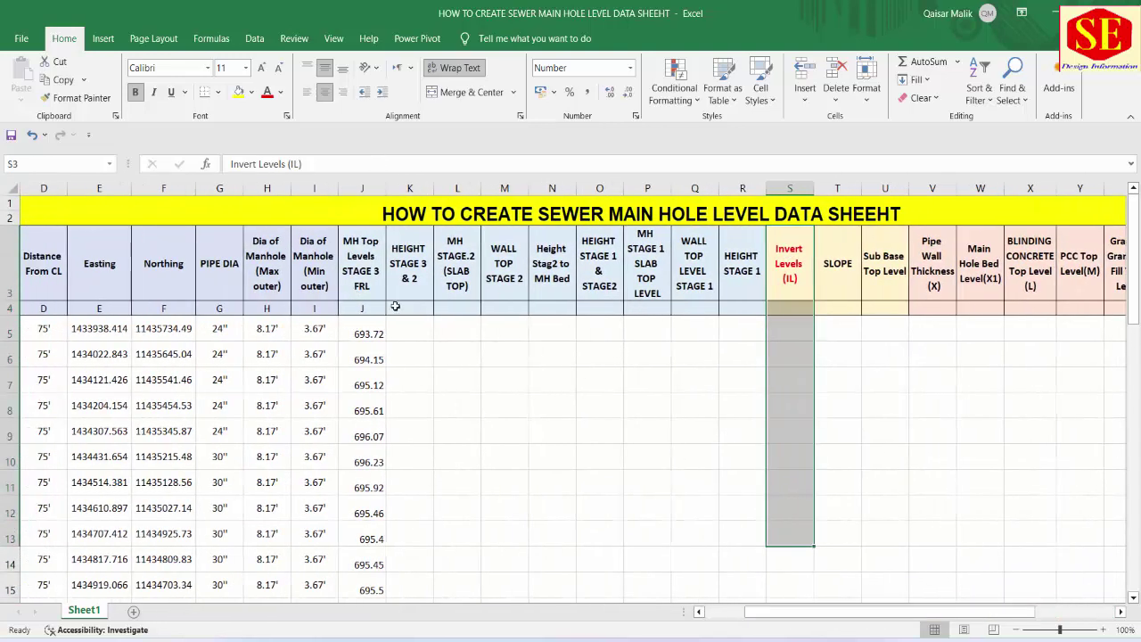
mouse_move(412, 331)
left_mouse_down()
mouse_move(714, 404)
mouse_move(746, 588)
left_mouse_up()
left_click(412, 308)
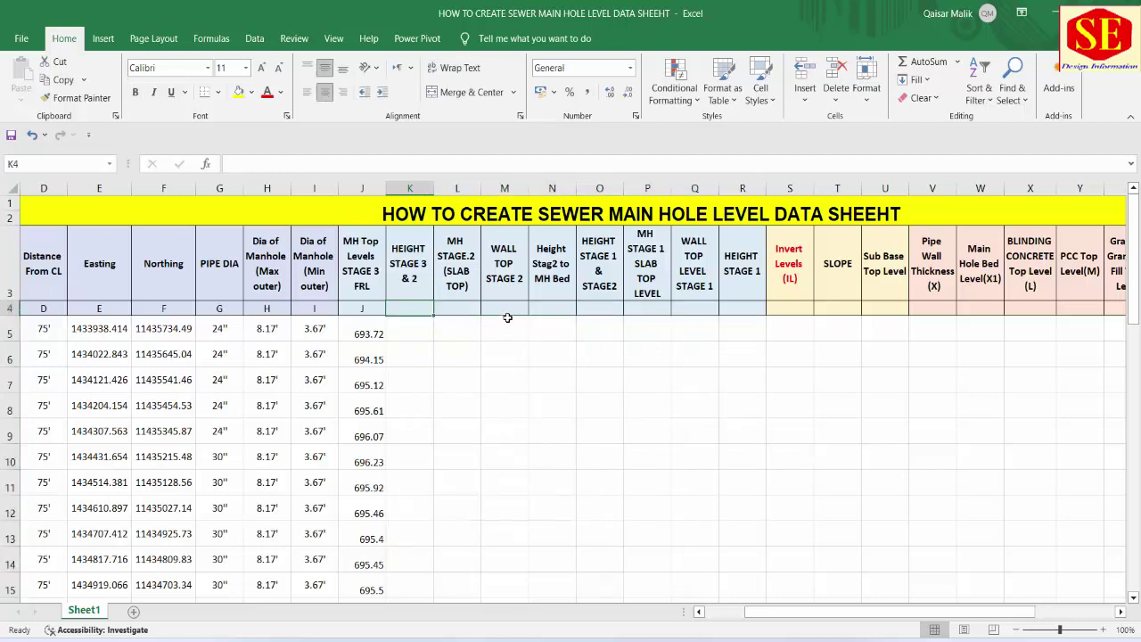
left_click(456, 308)
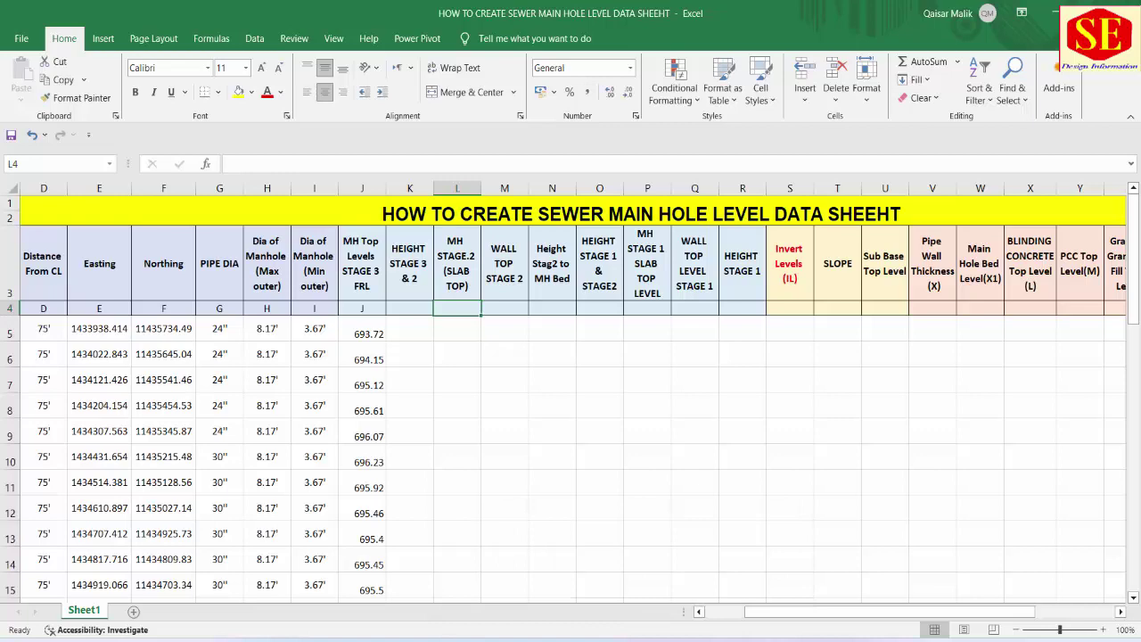
key("alt+Tab")
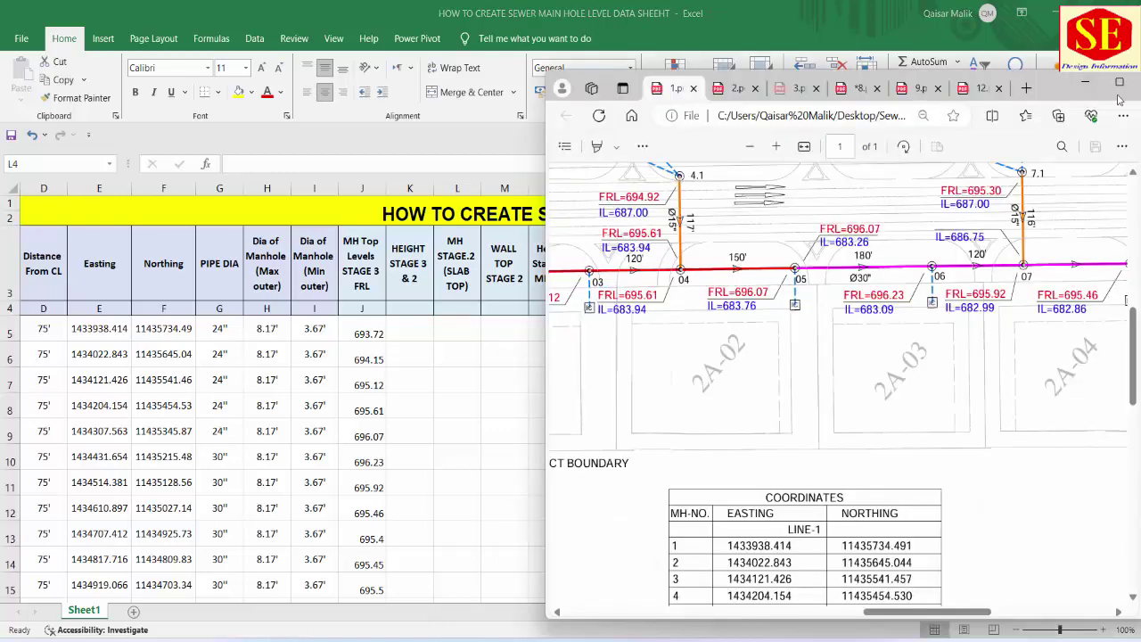
Review the manhole sections in 9.pdf full-screen, then select Excel columns K through R
left_click(1119, 82)
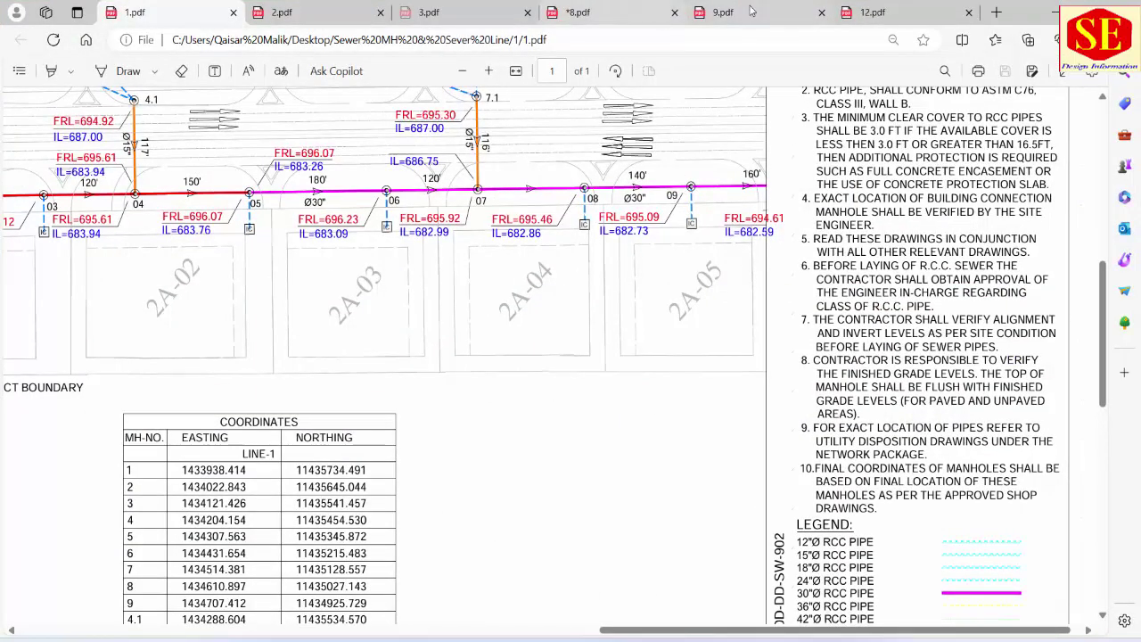
left_click(796, 11)
scroll(470, 479, "down", 1)
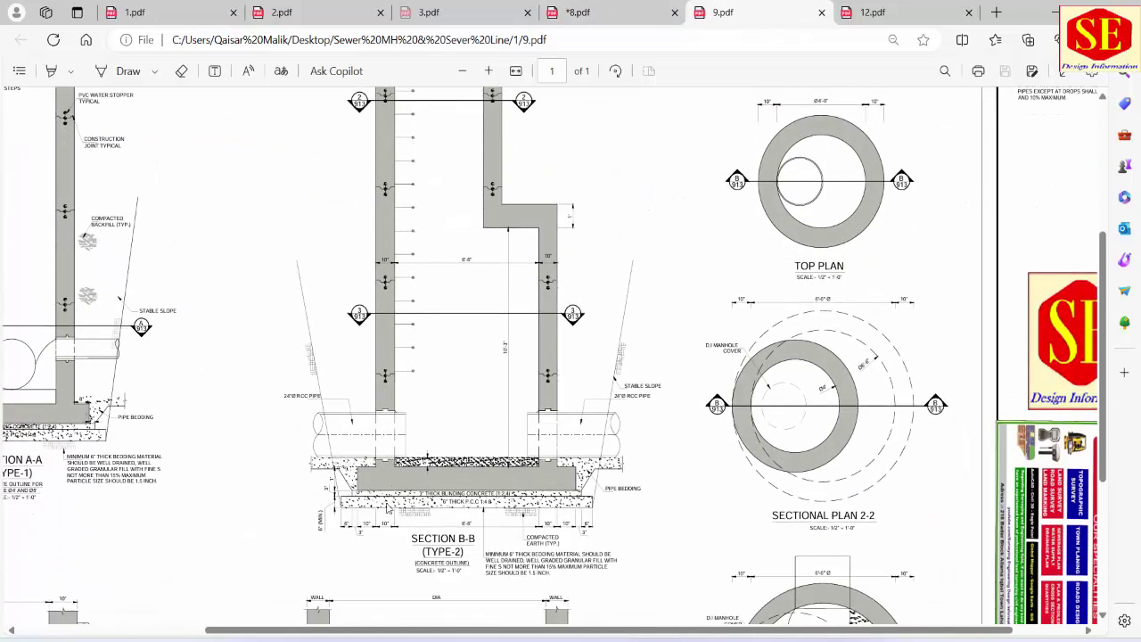
scroll(413, 481, "up", 1)
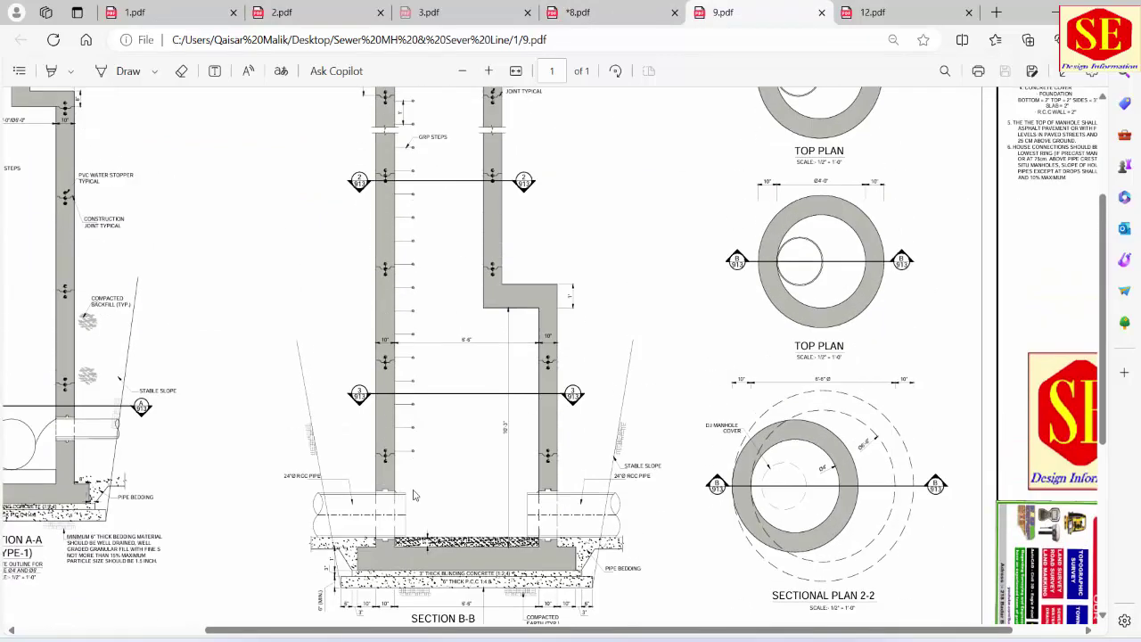
scroll(460, 312, "up", 1)
scroll(441, 205, "up", 1)
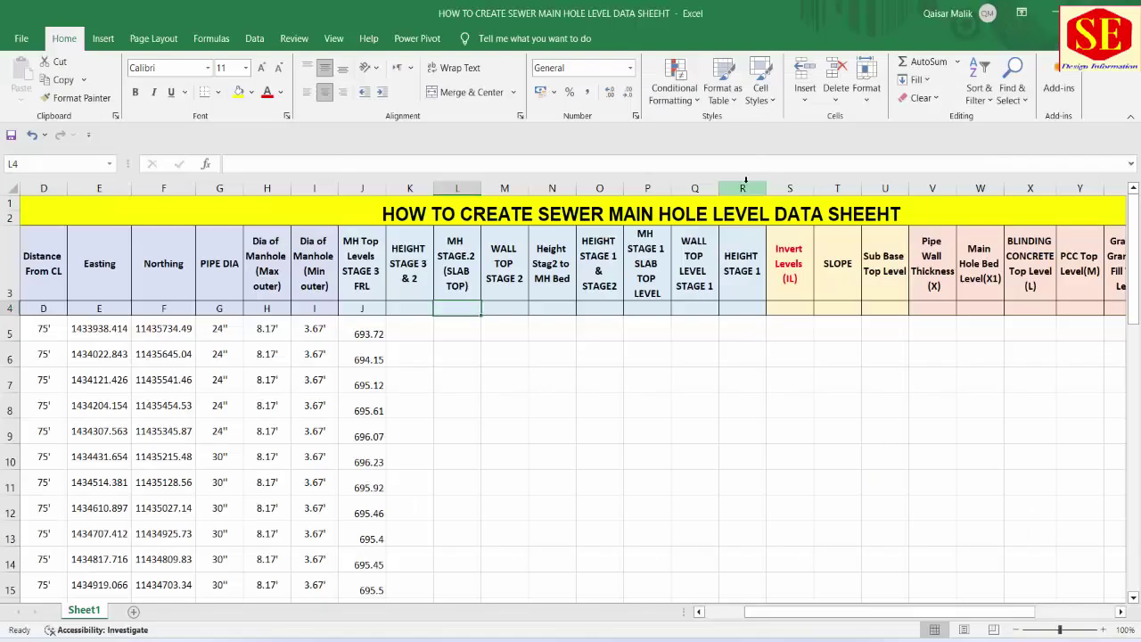
left_click_drag(743, 187, 407, 188)
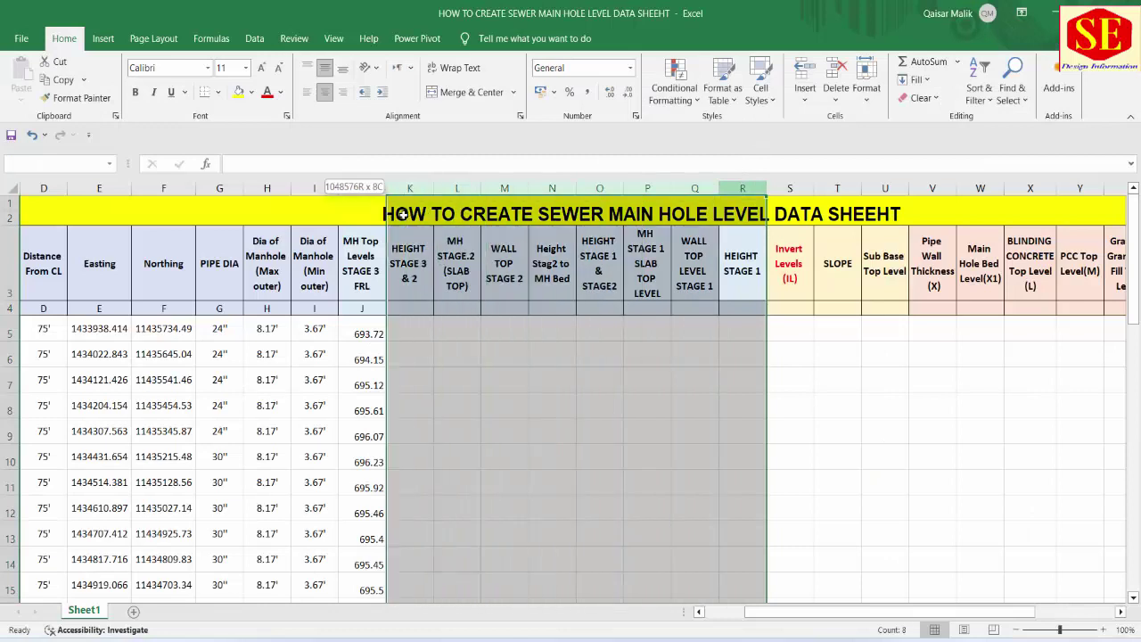
Hide columns K through R so Invert Levels (IL) follows STAGE 3 FRL
right_click(408, 188)
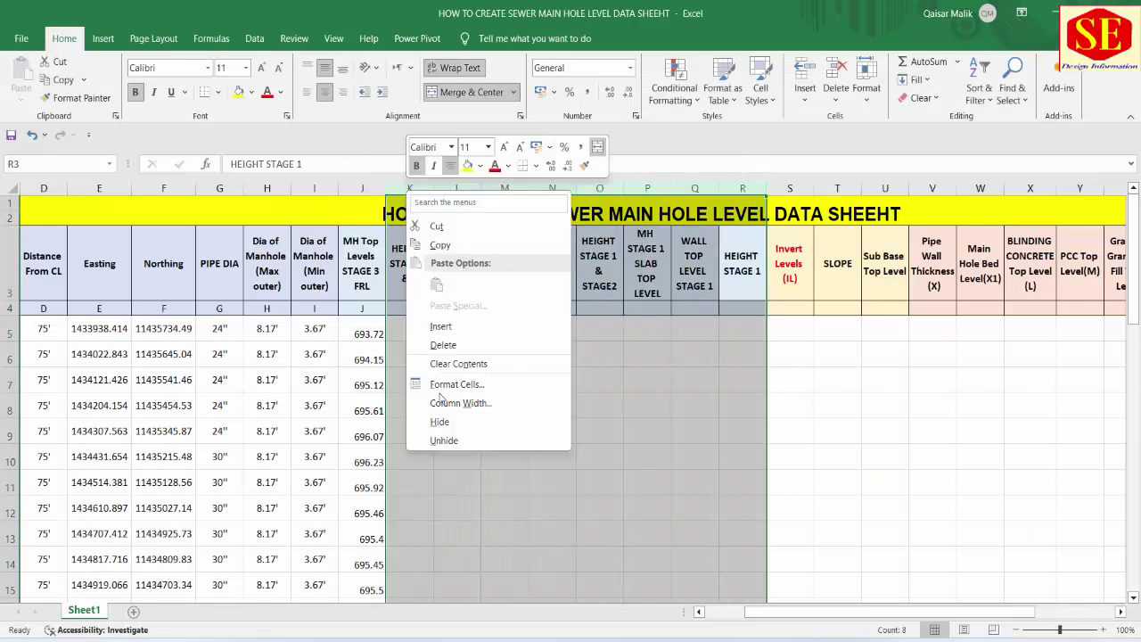
left_click(450, 426)
left_click_drag(409, 296, 407, 578)
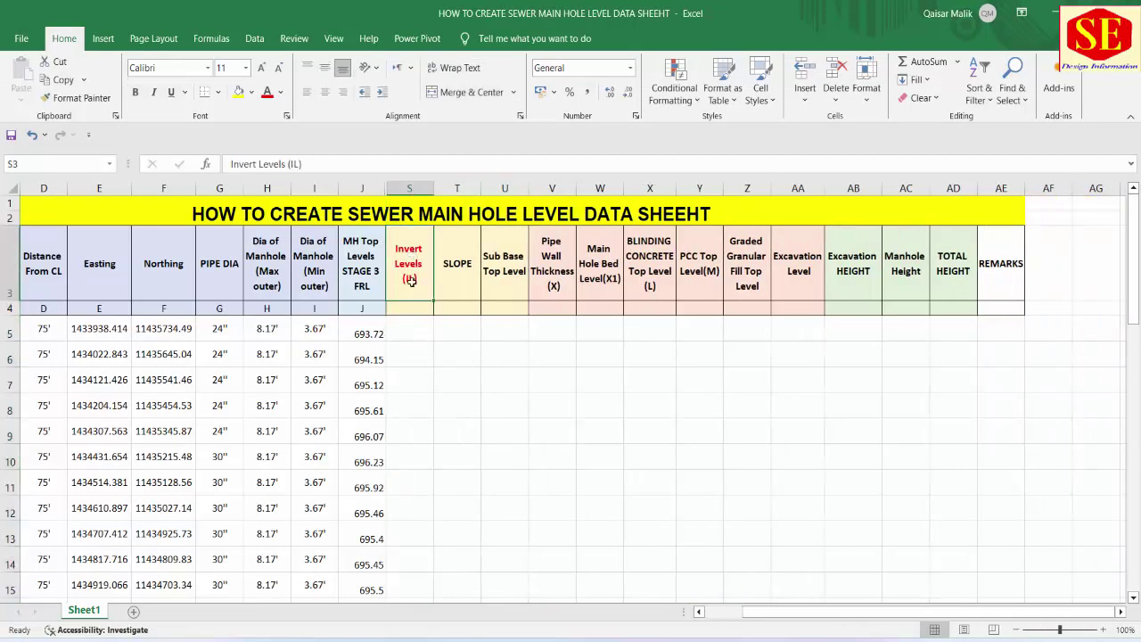
Compare the column J FRL values with S5, then shrink Excel to a smaller window
left_click(403, 337)
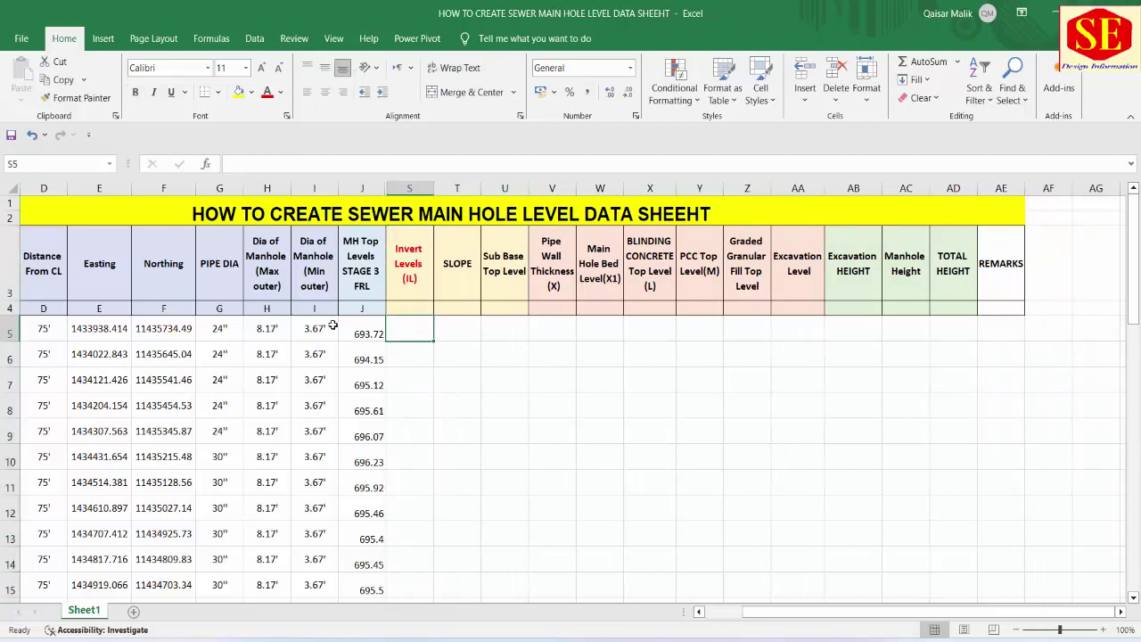
left_click(354, 332)
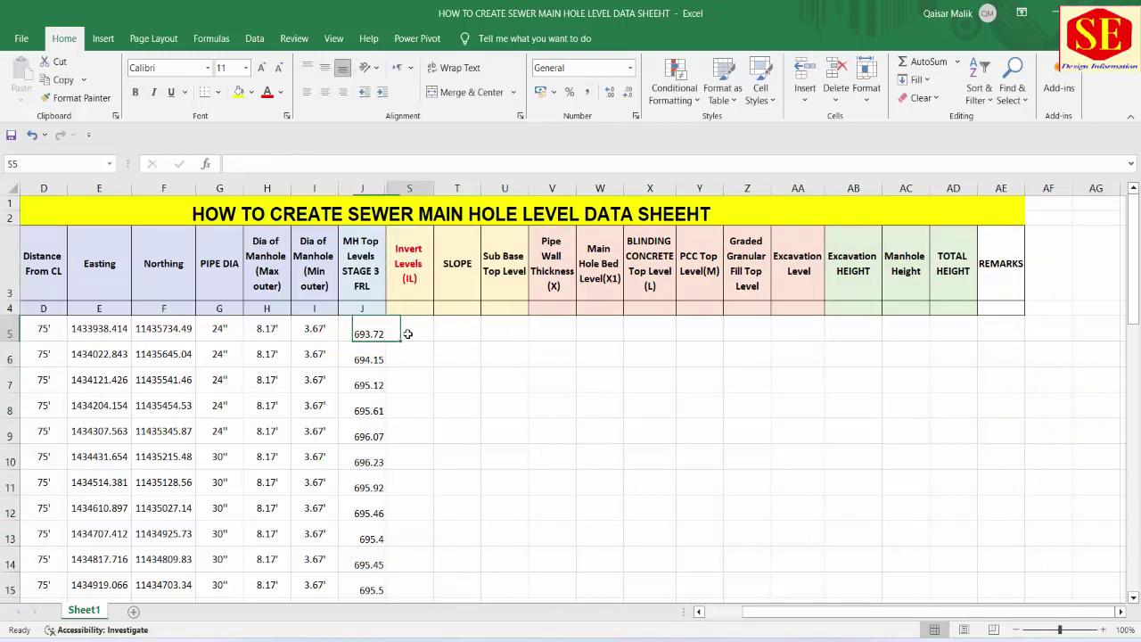
left_click_drag(359, 328, 366, 522)
left_click(407, 337)
left_click(1089, 12)
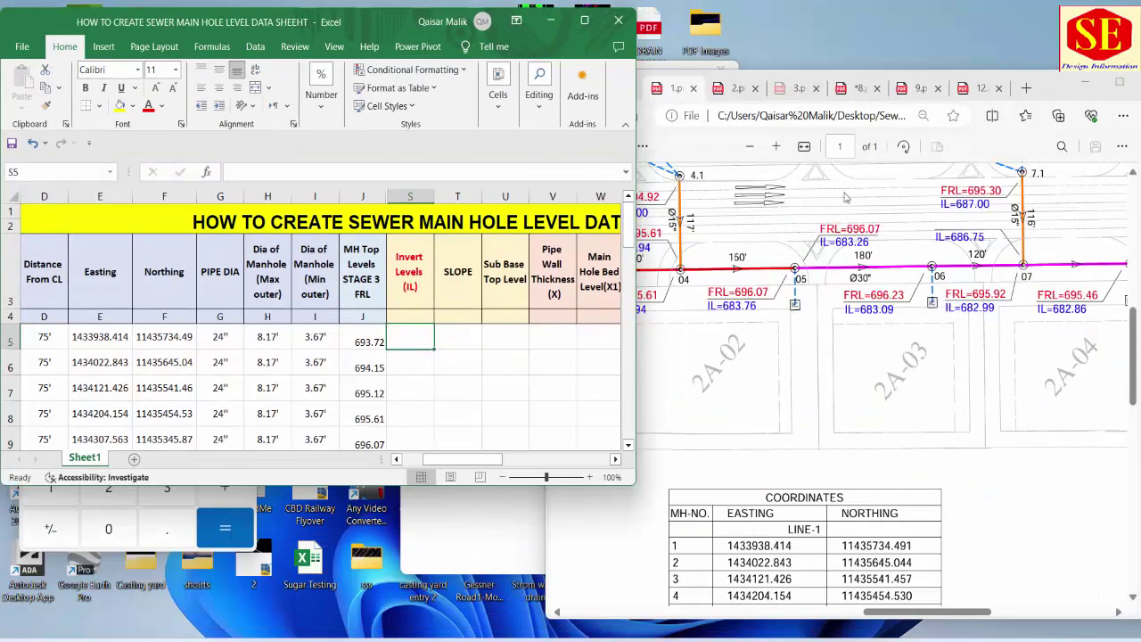
Arrange the drawing viewer and a taller Excel window side by side
left_click_drag(1029, 100, 1054, 51)
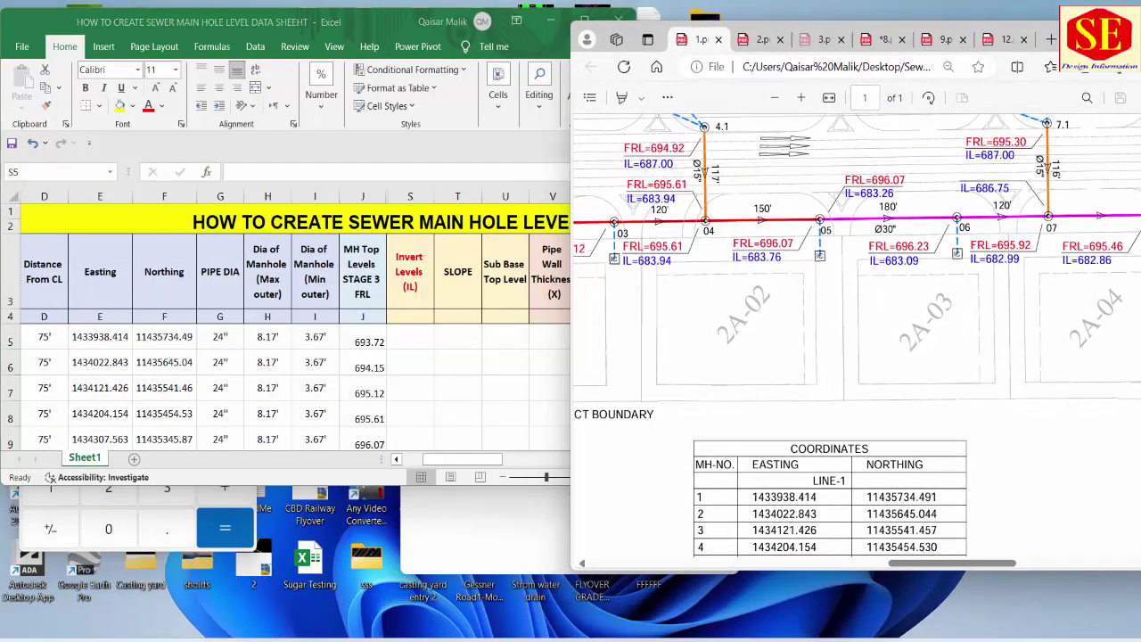
left_click_drag(462, 492, 463, 599)
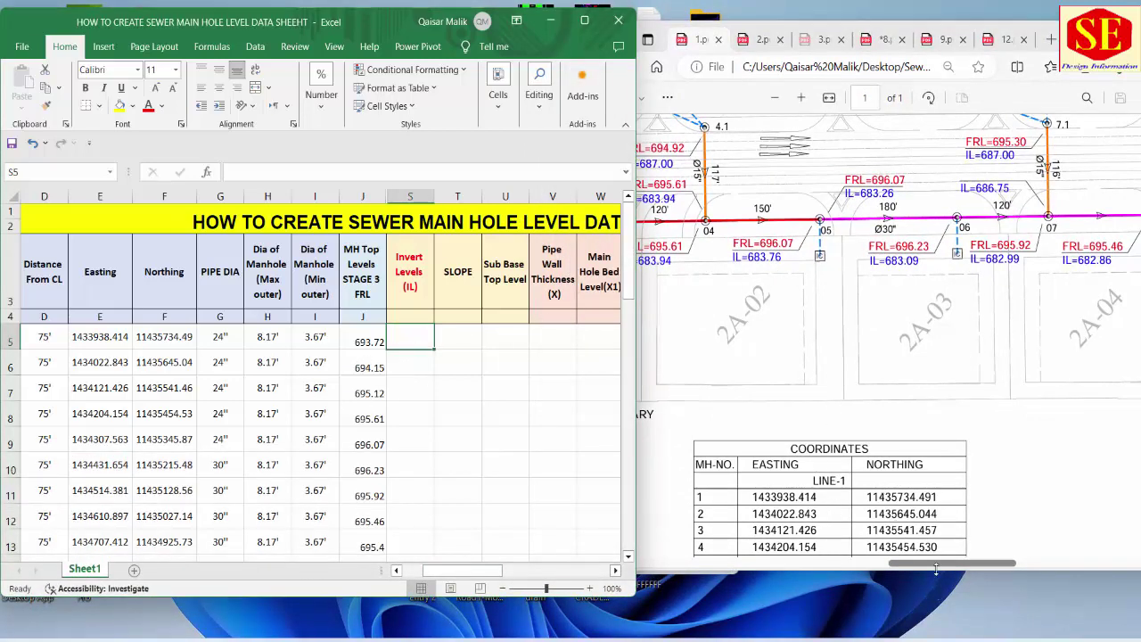
left_click_drag(935, 563, 848, 564)
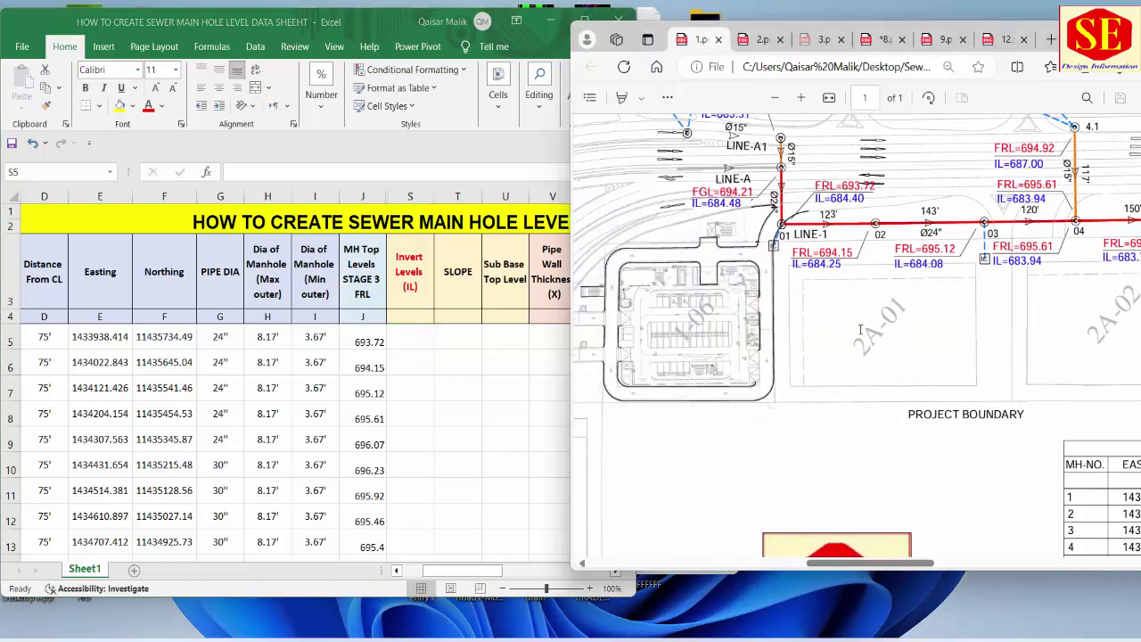
scroll(860, 330, "up", 1)
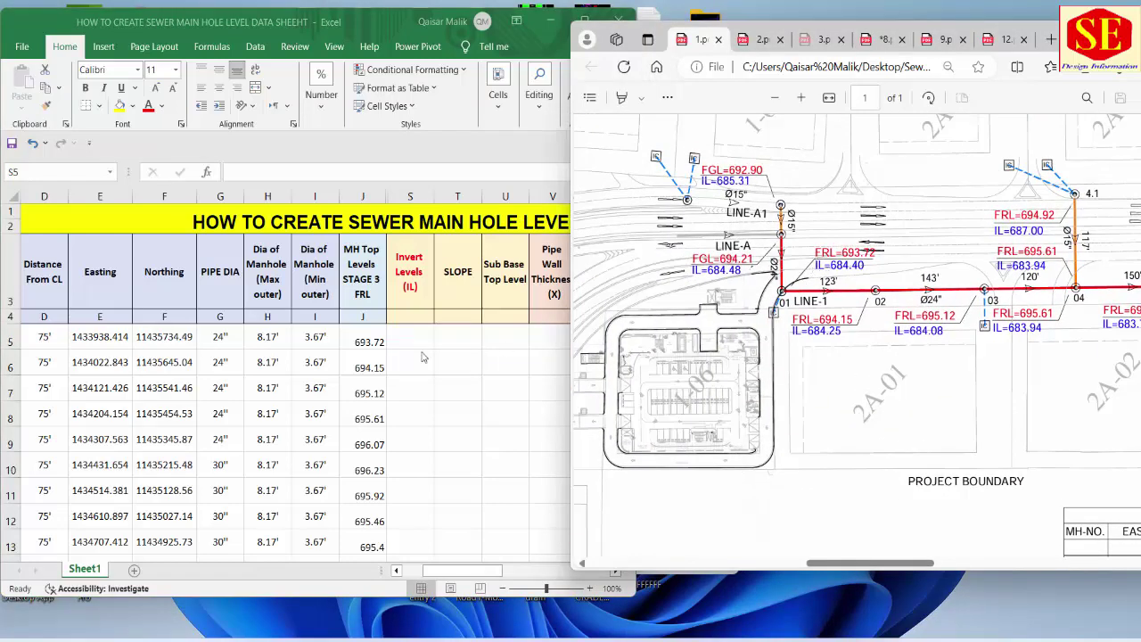
Enter invert levels 684.4, 684.25, 684.08 and 683.94 in S5 through S8
left_click(395, 352)
type("684.40")
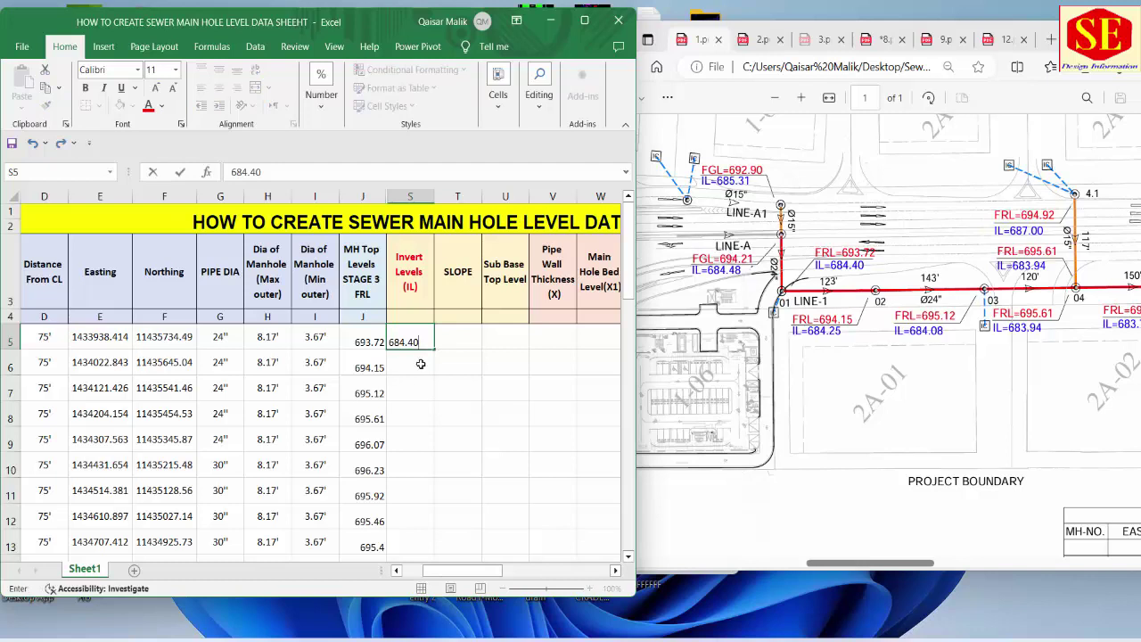
left_click(417, 364)
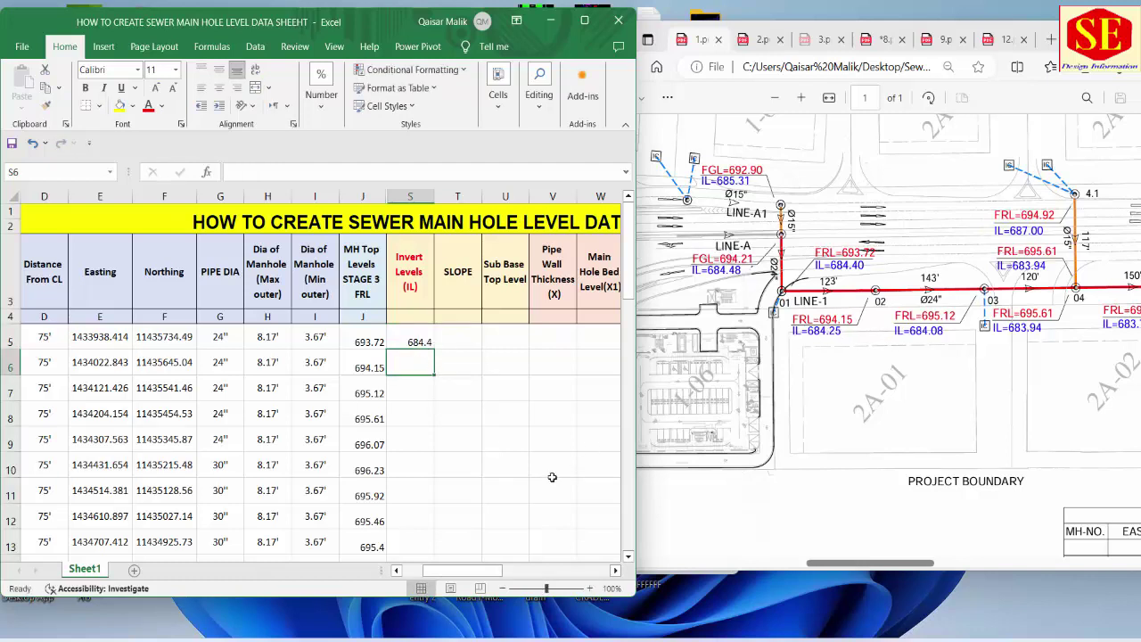
type("684.25")
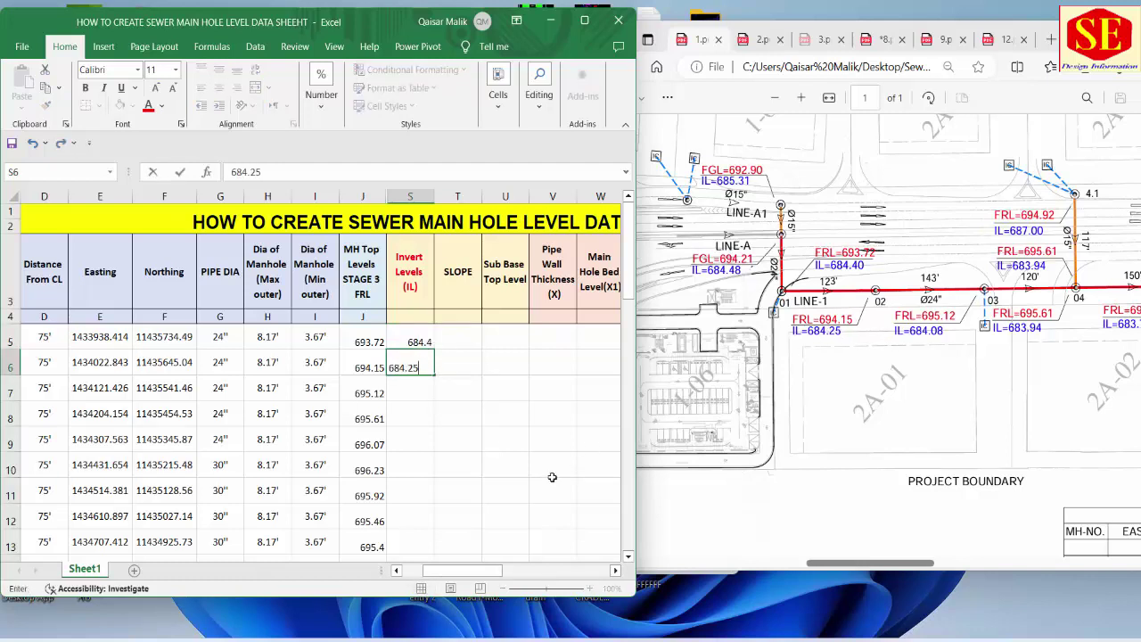
key("Return")
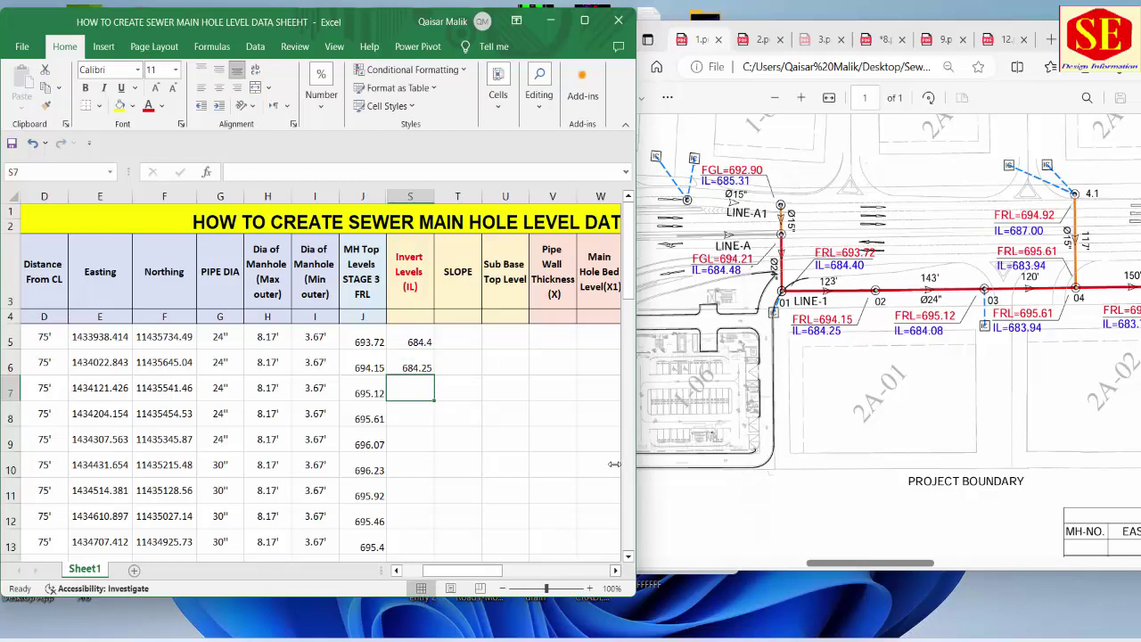
type("684.")
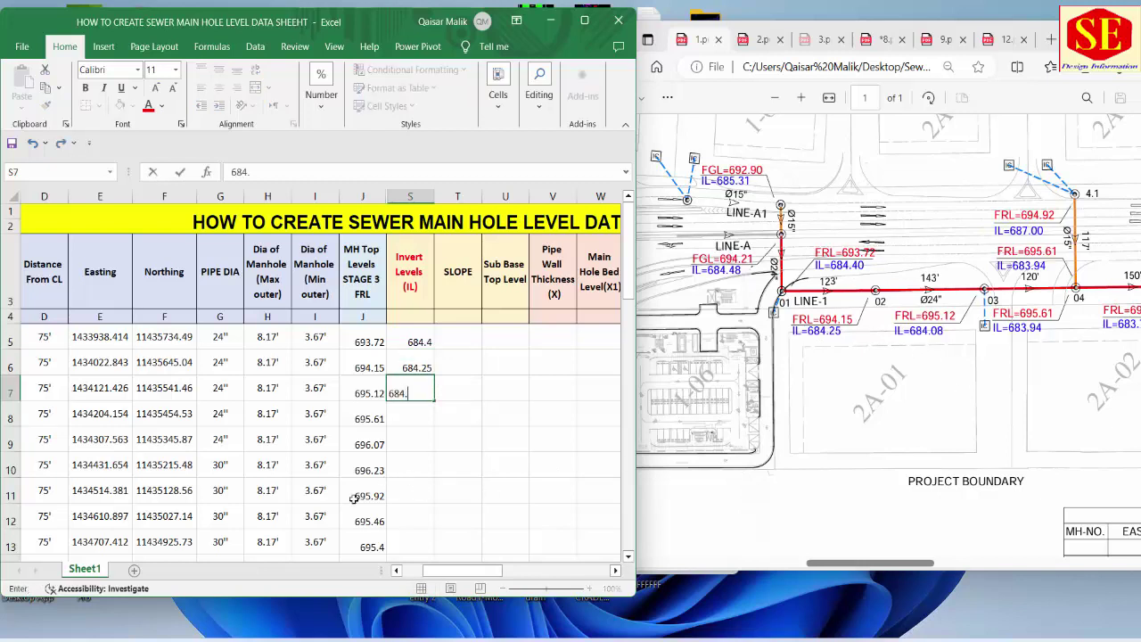
type("08")
key("Return")
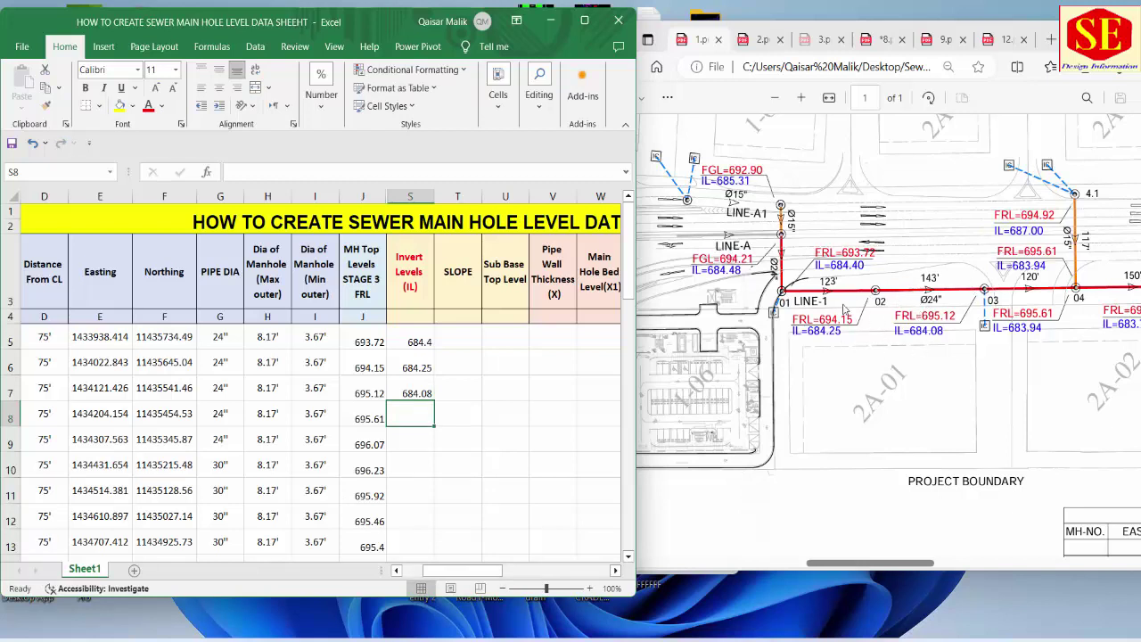
left_click(460, 334)
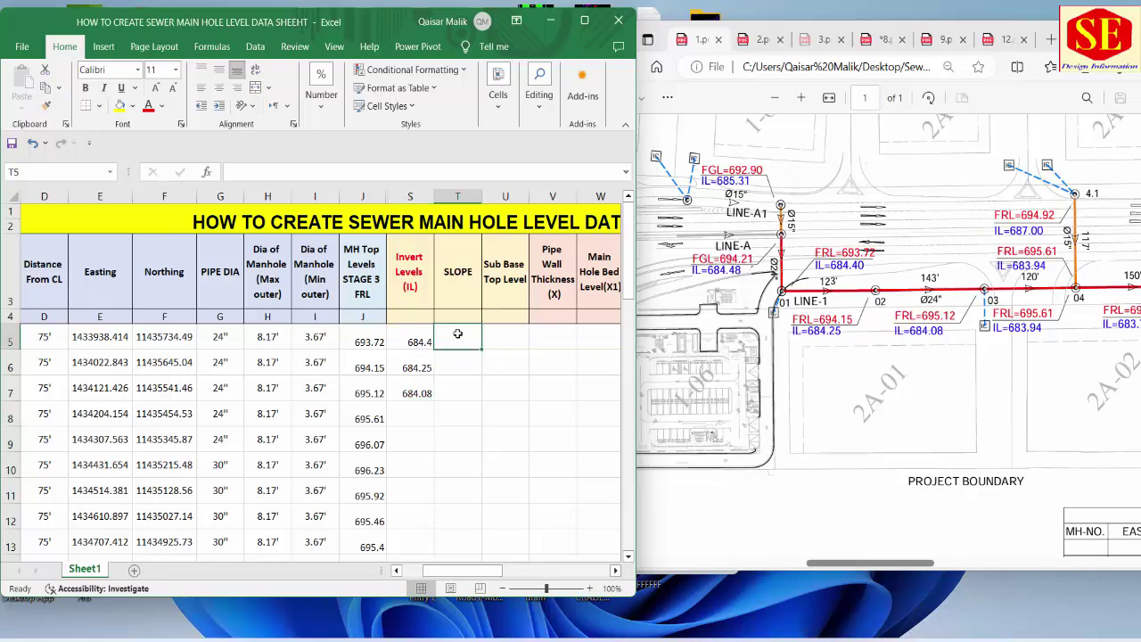
left_click(424, 406)
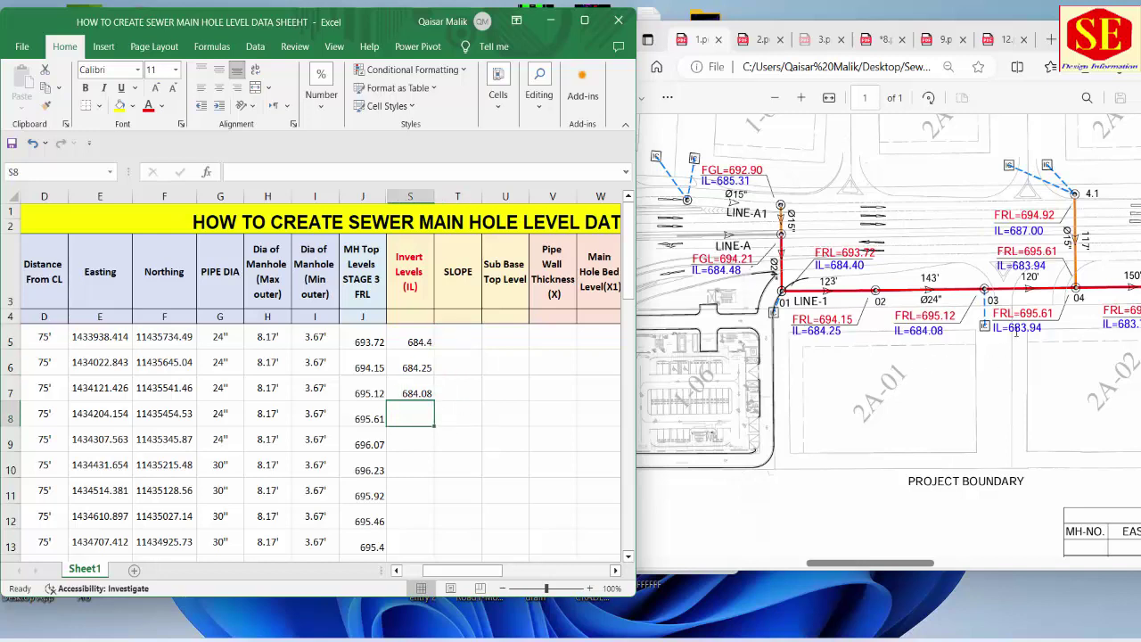
type("683.")
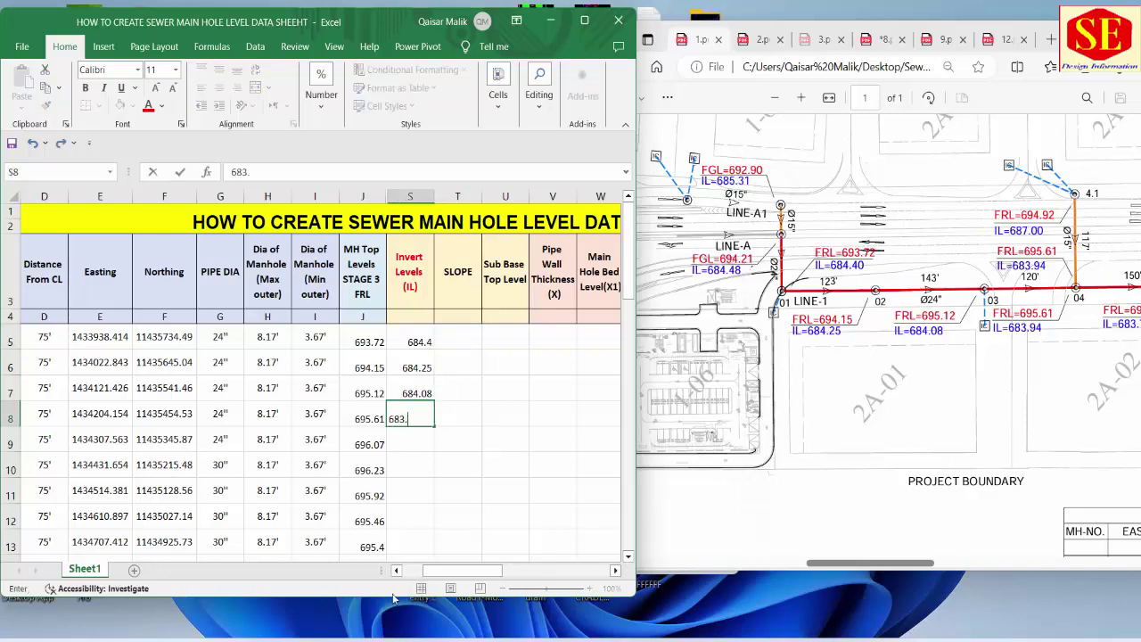
type("94")
key("Return")
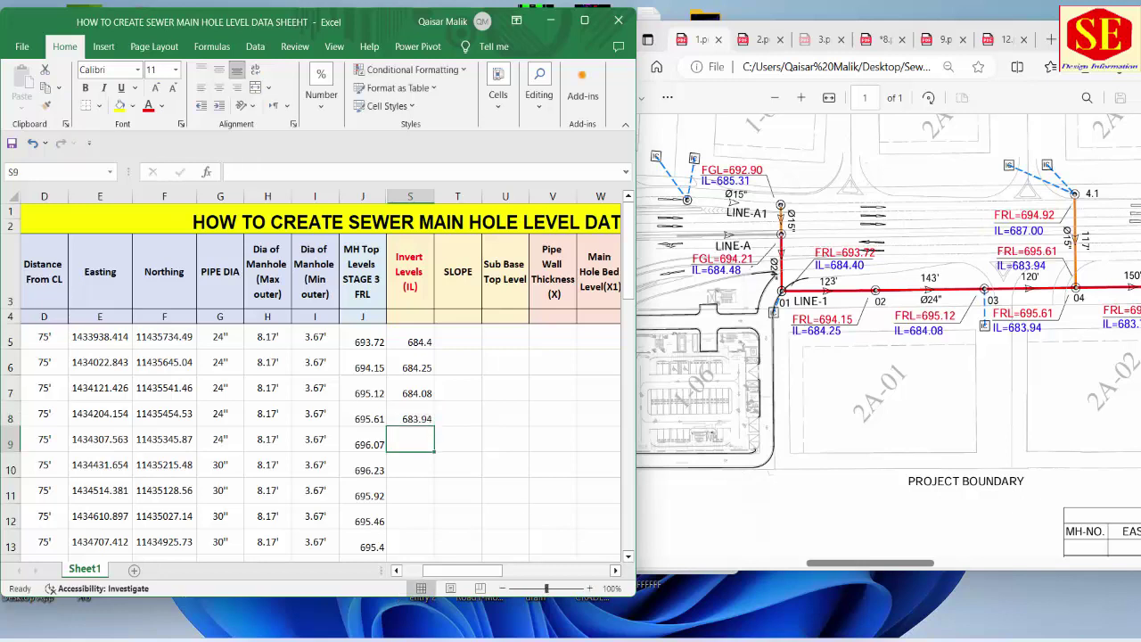
Enter invert levels 683.76, 683.09 and 682.99 in S9 through S11
left_click_drag(879, 563, 938, 563)
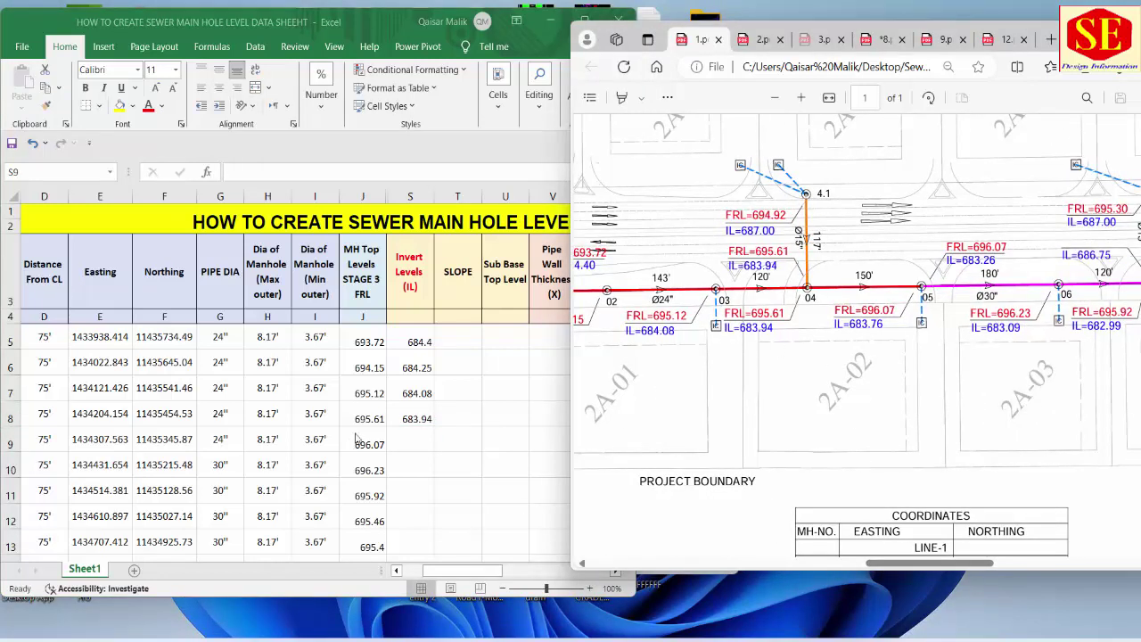
left_click(406, 444)
type("683.76")
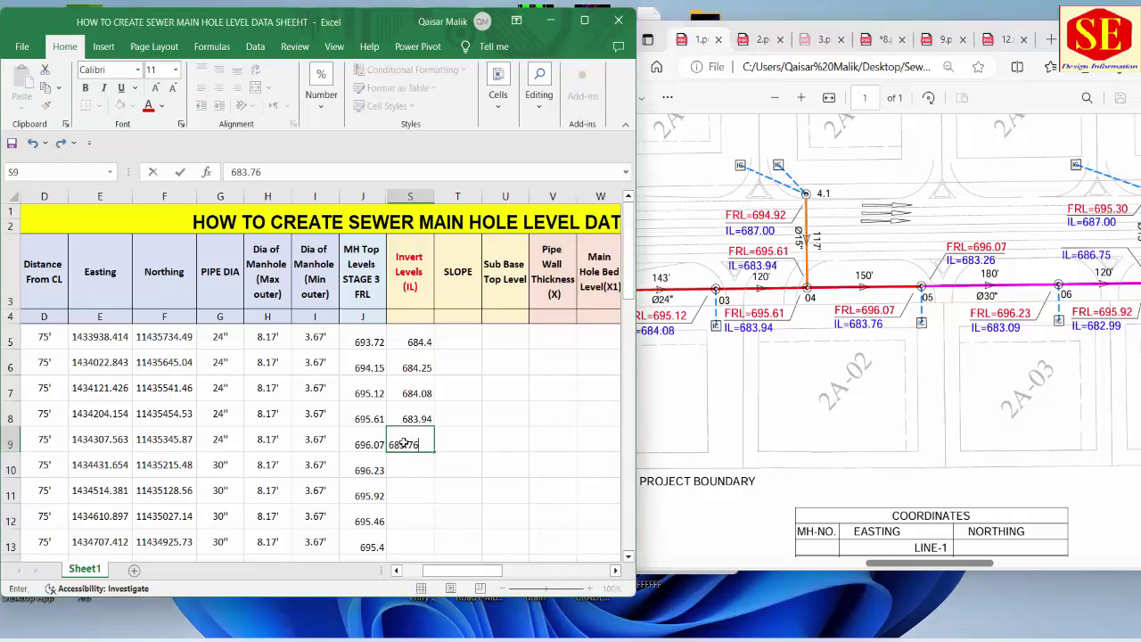
key("Return")
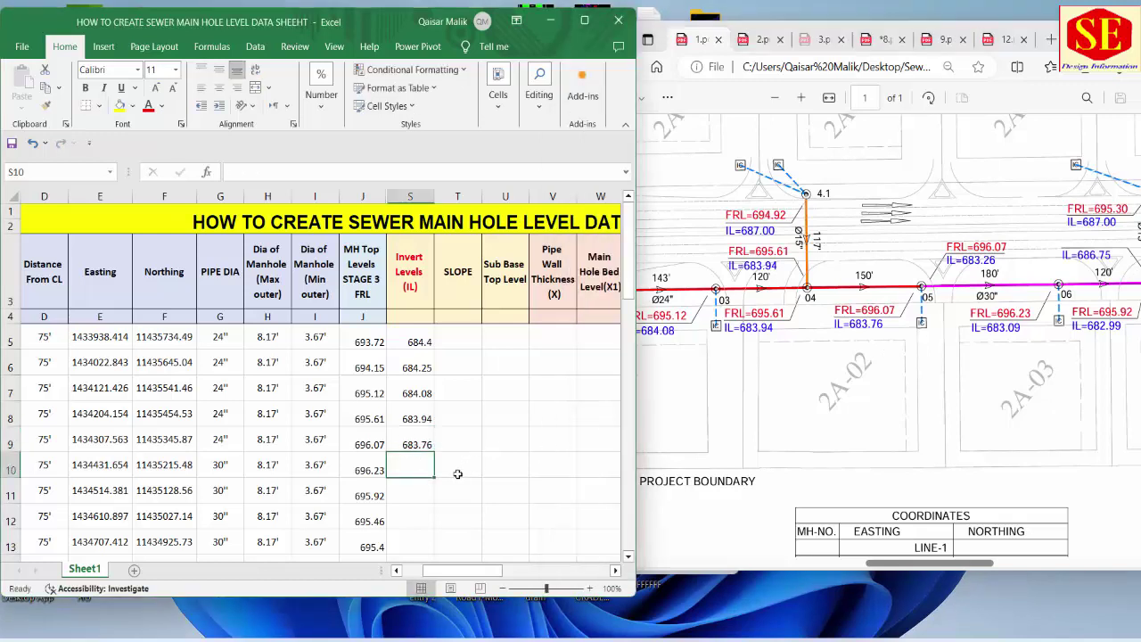
type("683.09")
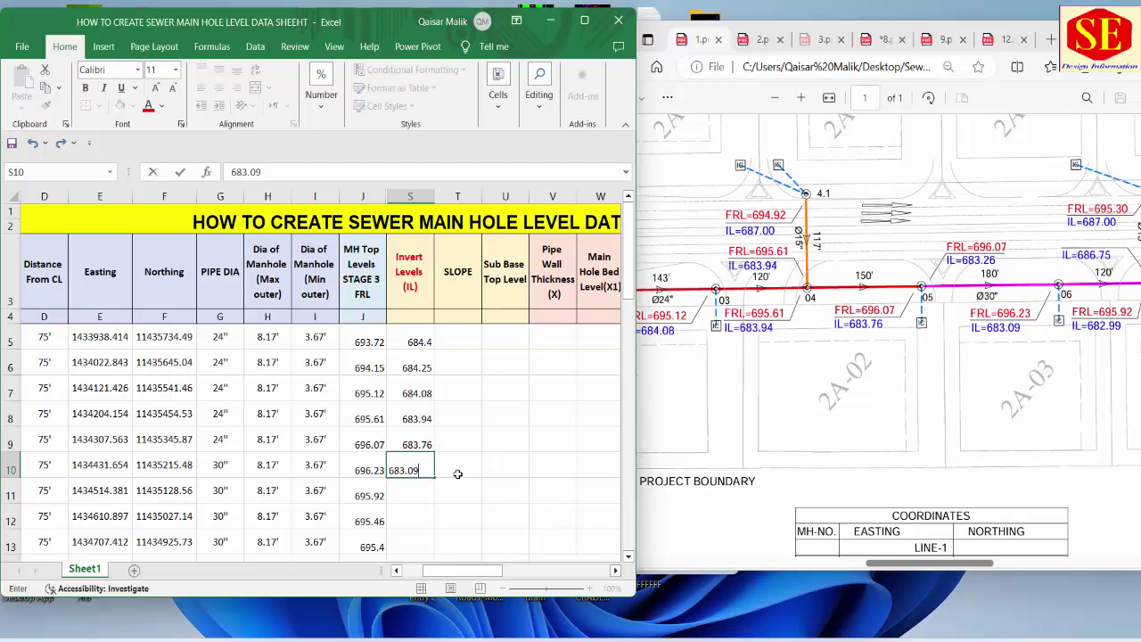
key("Return")
type("682.99")
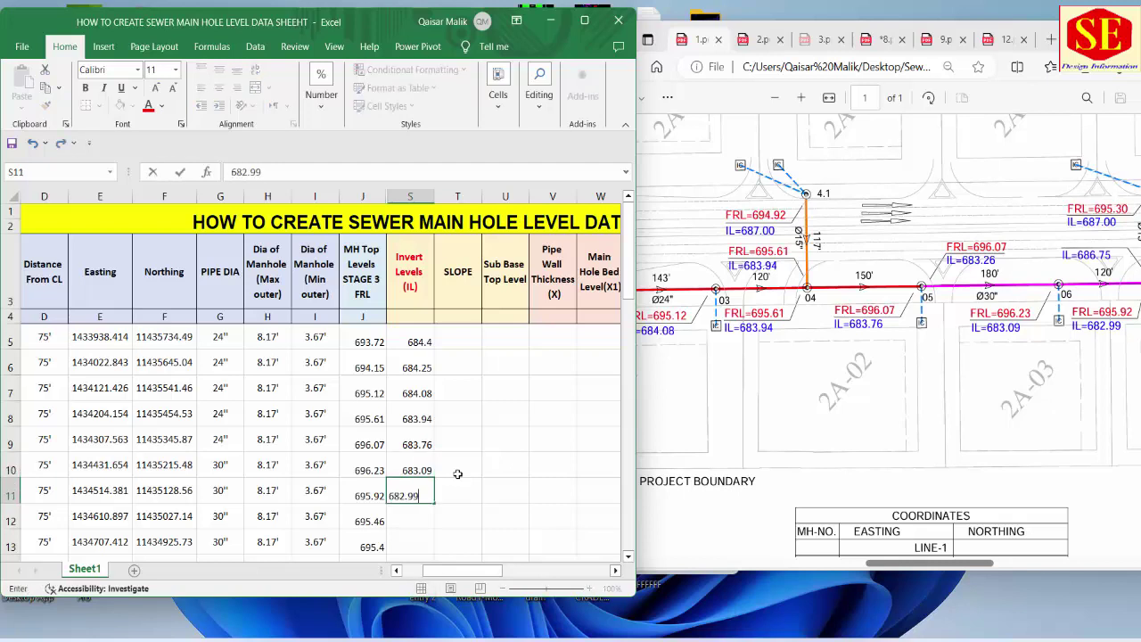
key("Return")
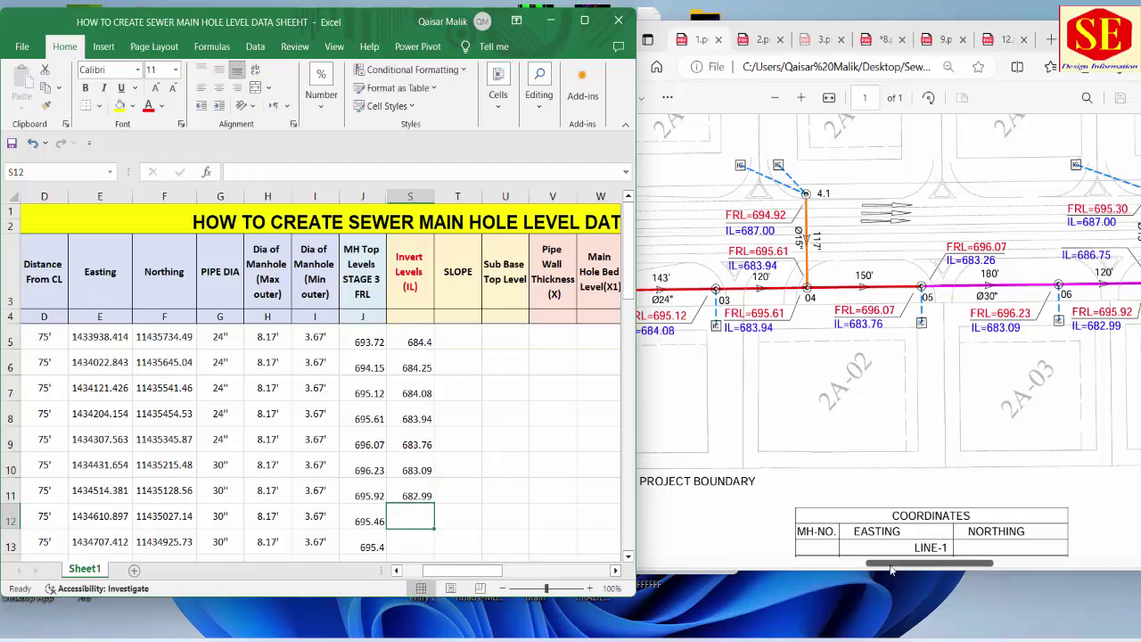
Enter invert levels 682.86, 682.73 and 682.59 in S12 through S14
left_click_drag(893, 563, 990, 566)
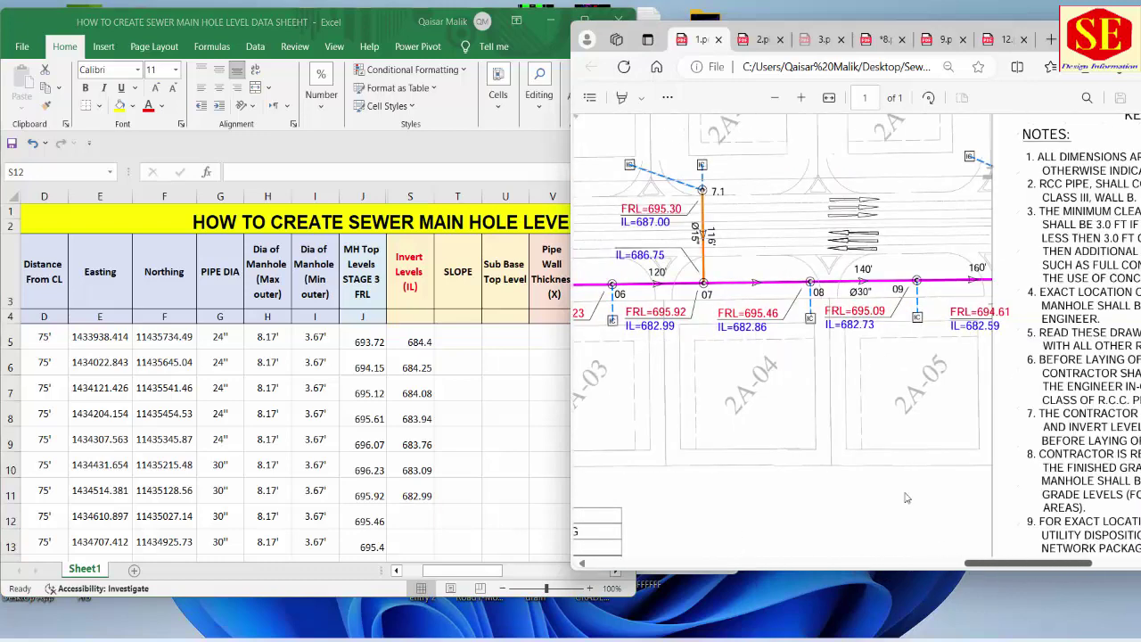
left_click(410, 522)
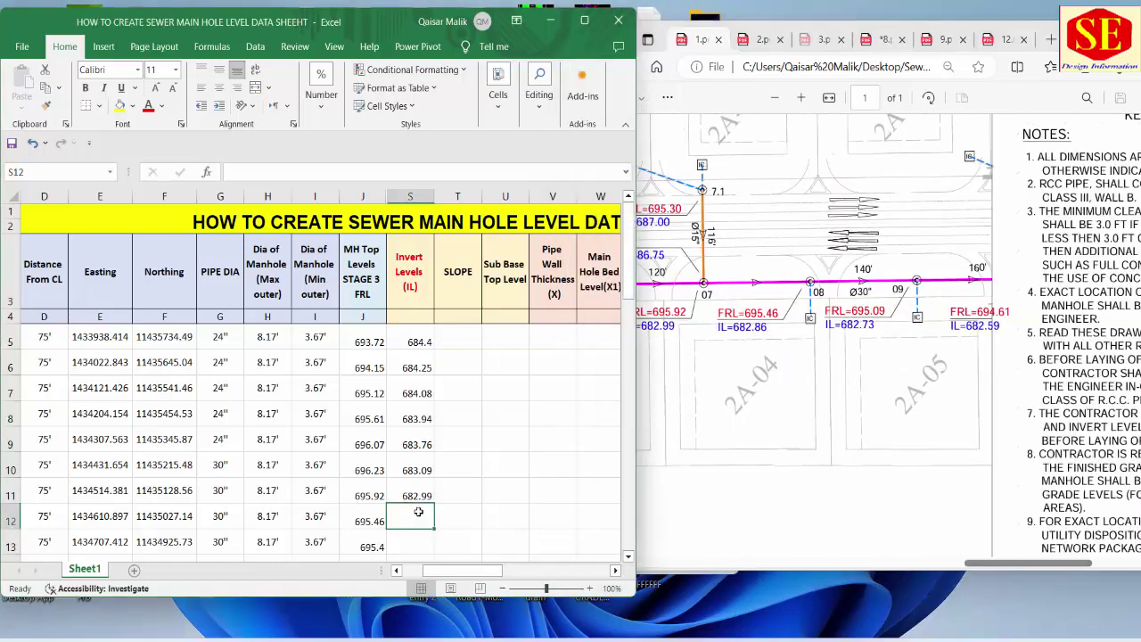
type("682.86")
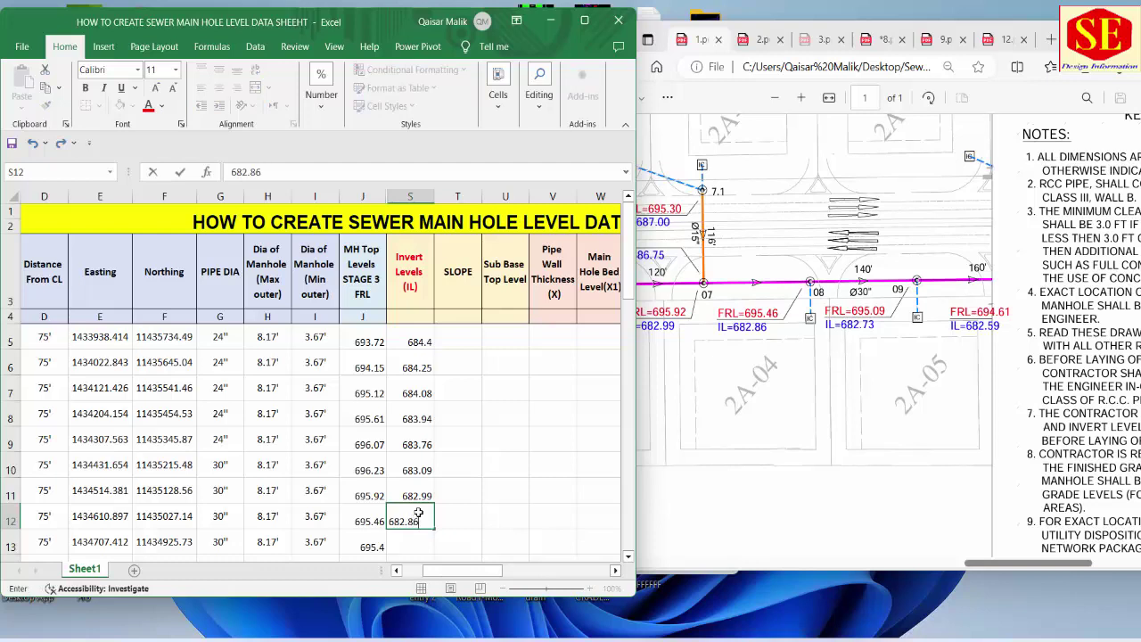
key("Return")
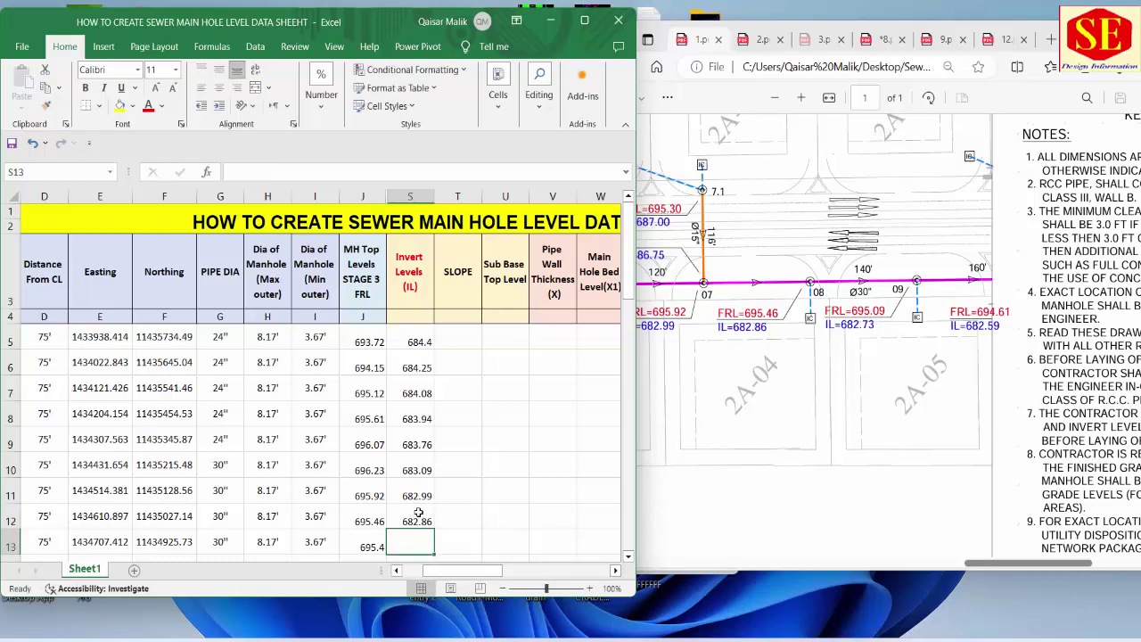
type("682.73")
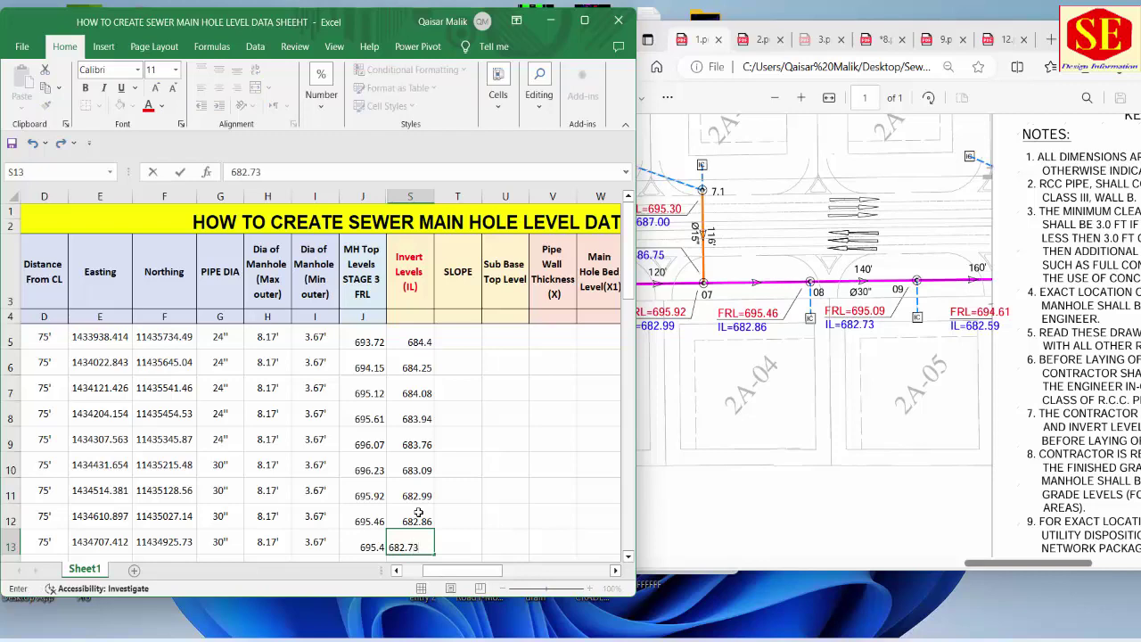
key("Return")
type("6")
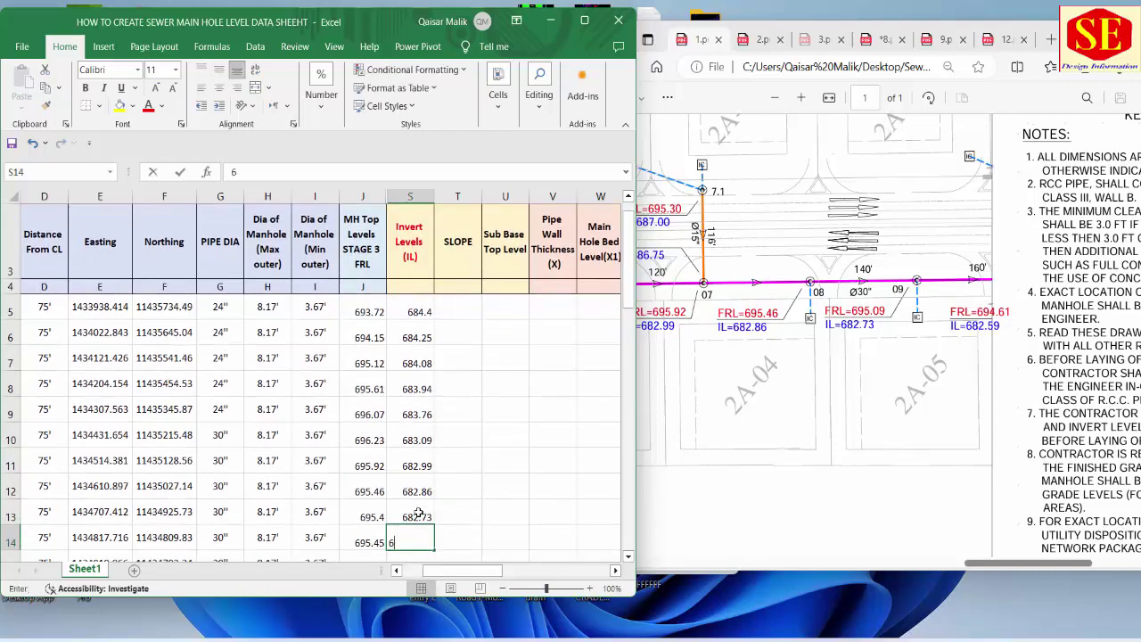
type("82.59")
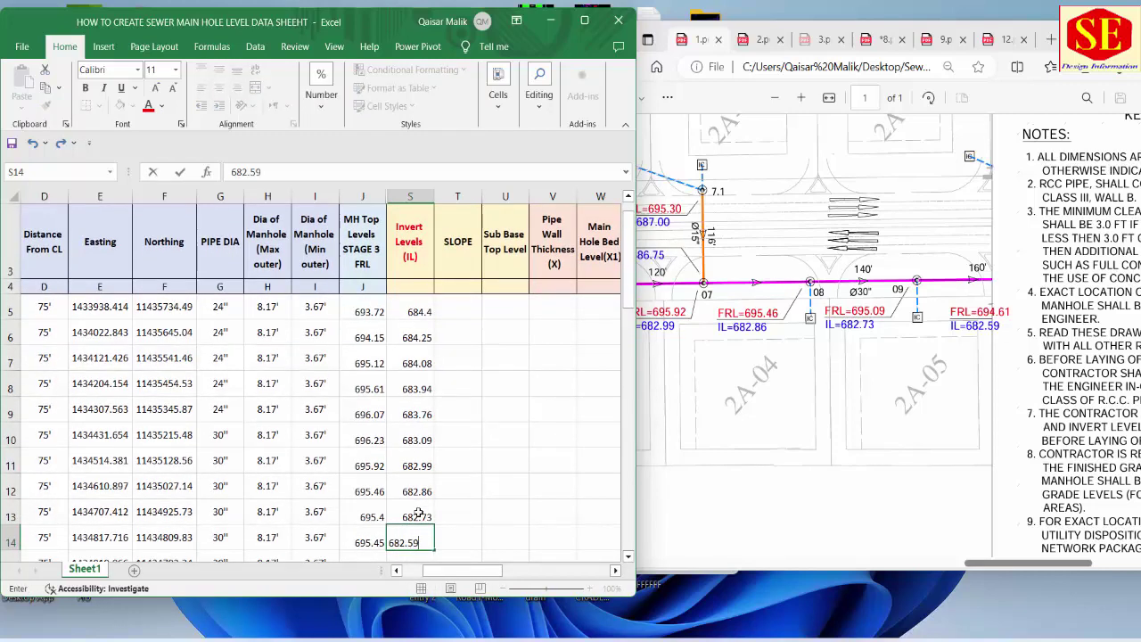
key("Return")
scroll(403, 313, "up", 1)
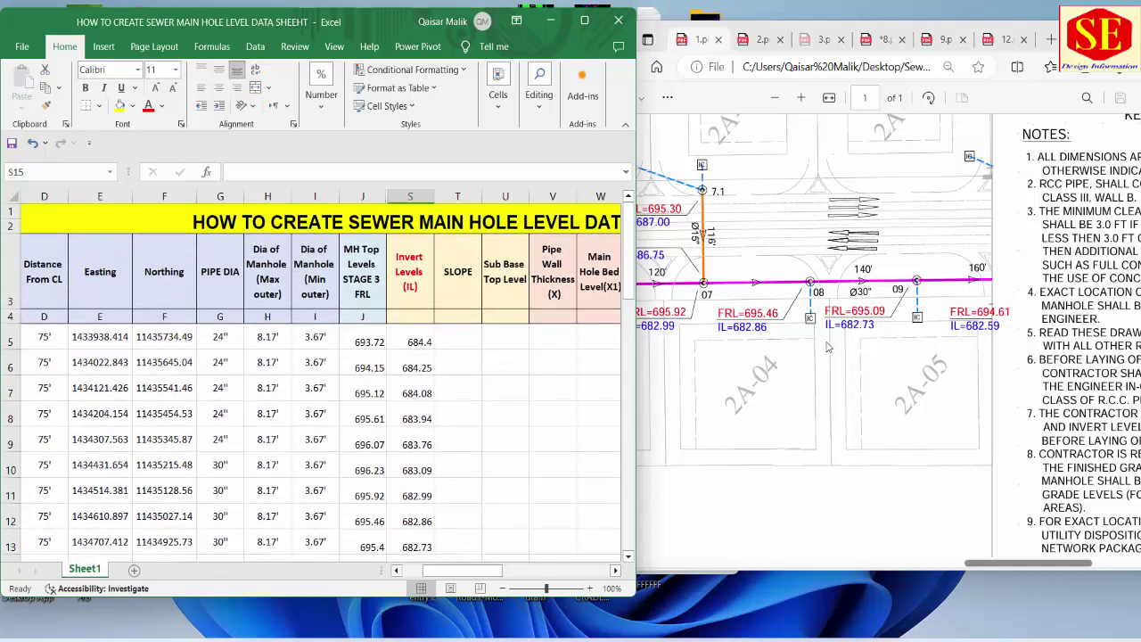
Bring up the second drawing, 2.pdf, beside the sheet
left_click(830, 346)
left_click(766, 40)
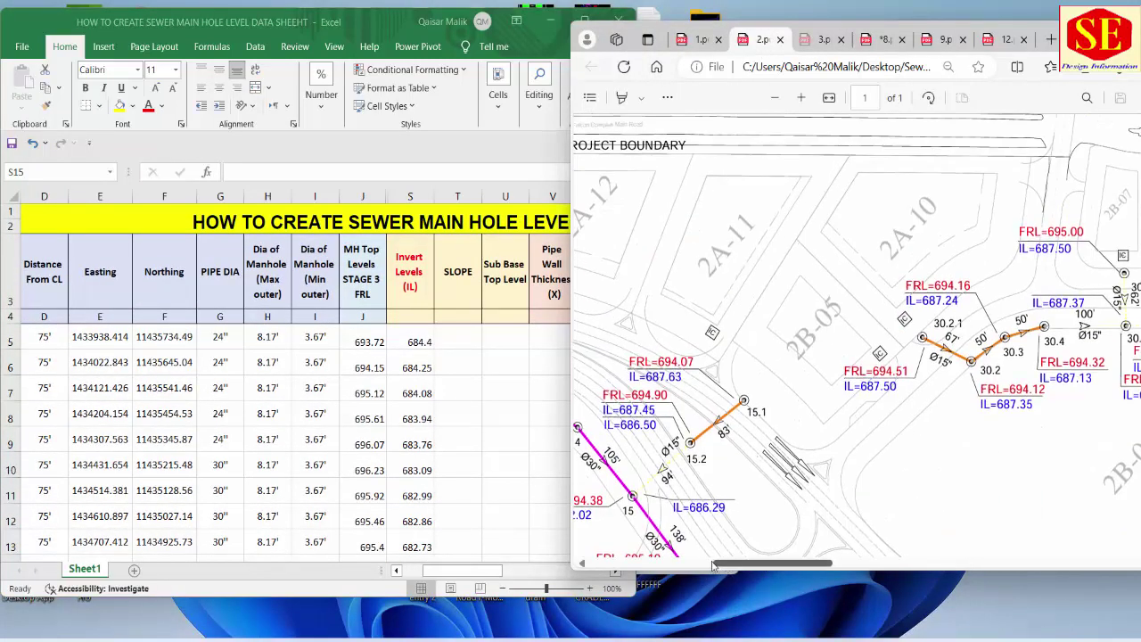
left_click_drag(722, 563, 545, 579)
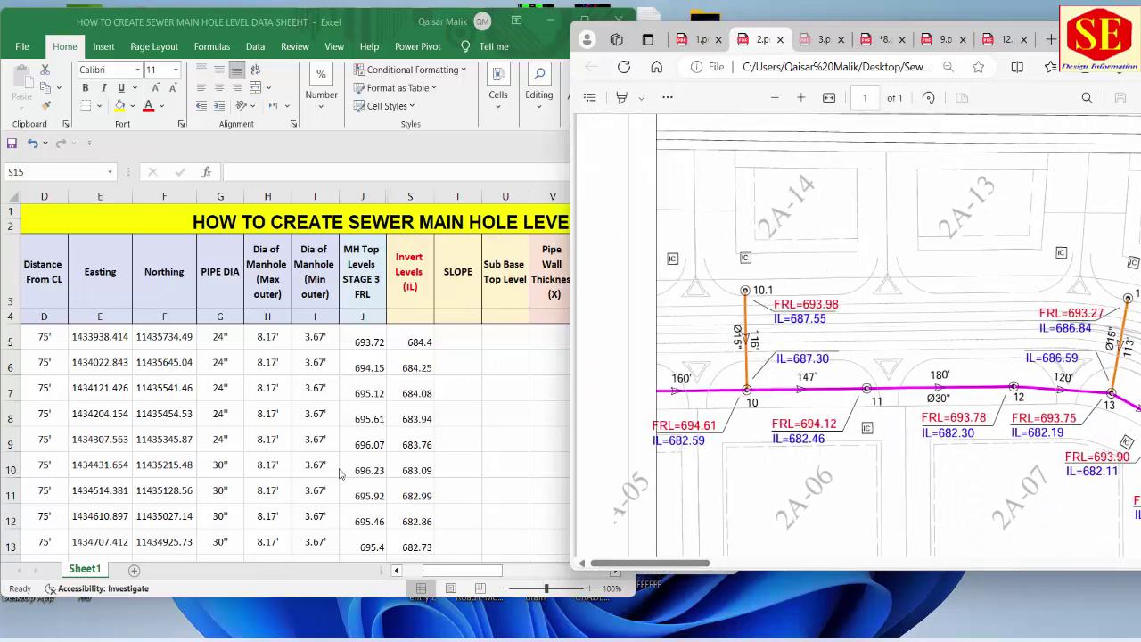
scroll(339, 474, "down", 1)
Enter invert levels 682.59, 682.46, 682.3 and 682.19 in S15 through S18
left_click(414, 502)
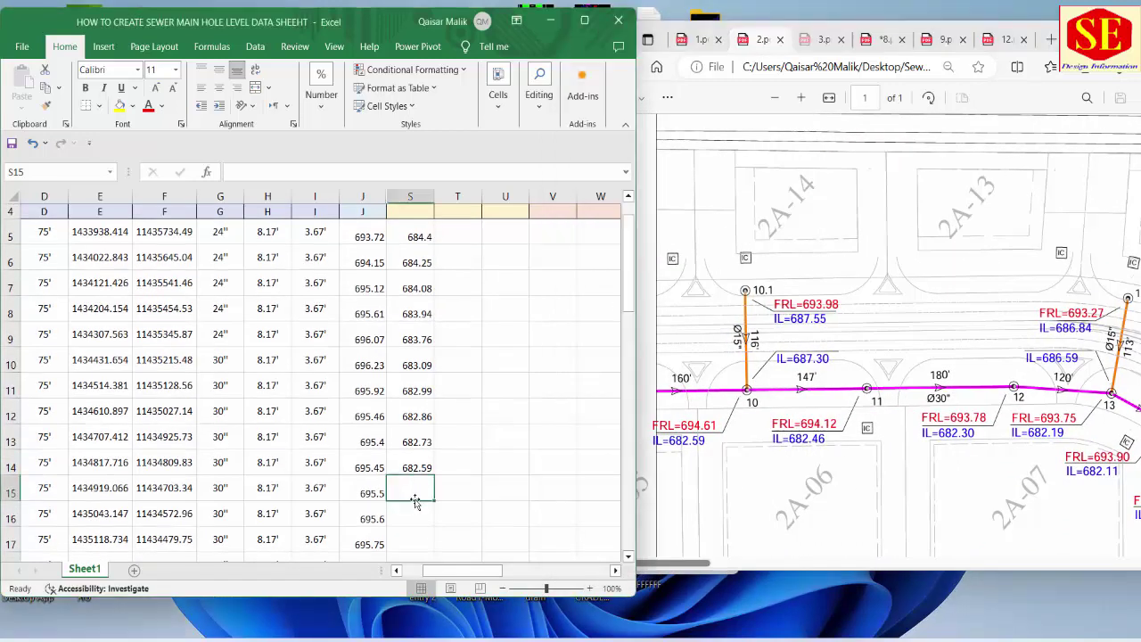
type("682.59")
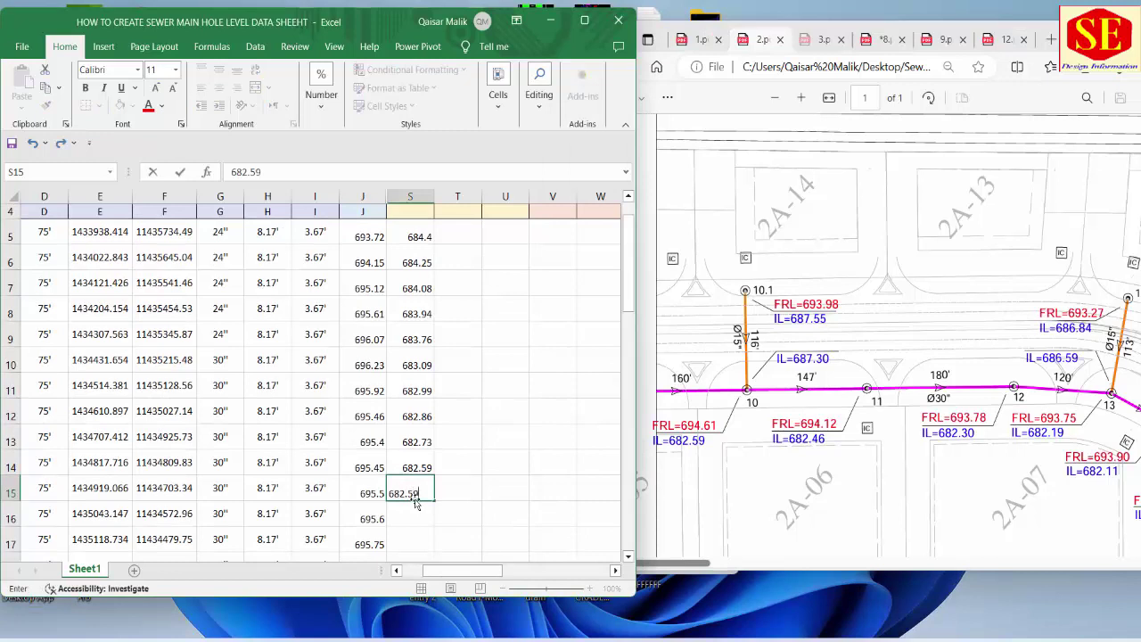
key("Return")
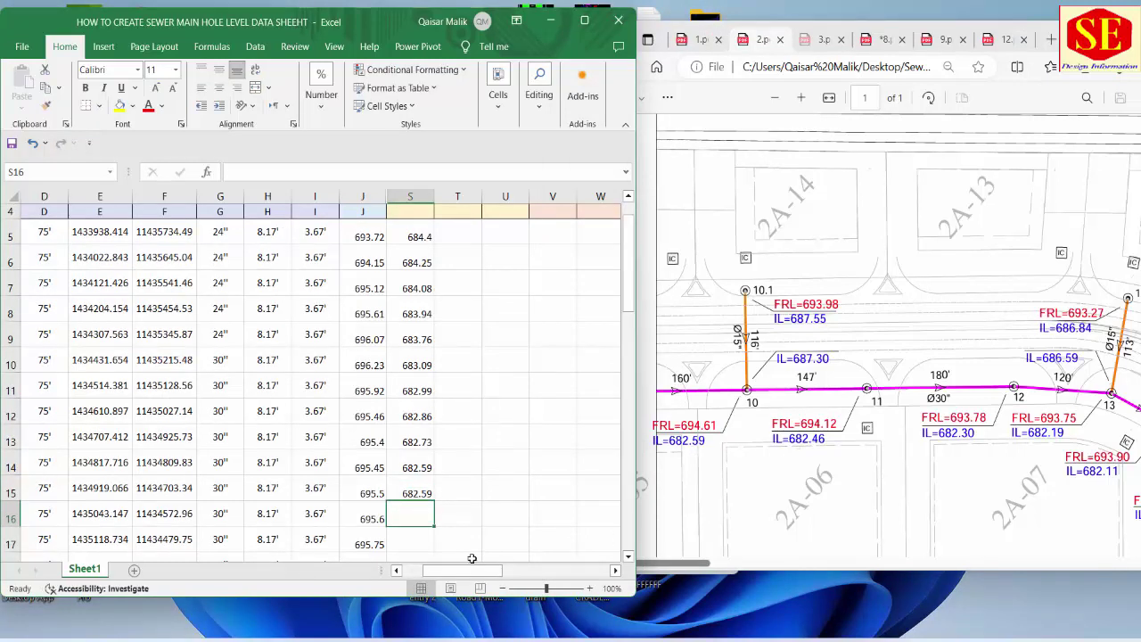
type("682.")
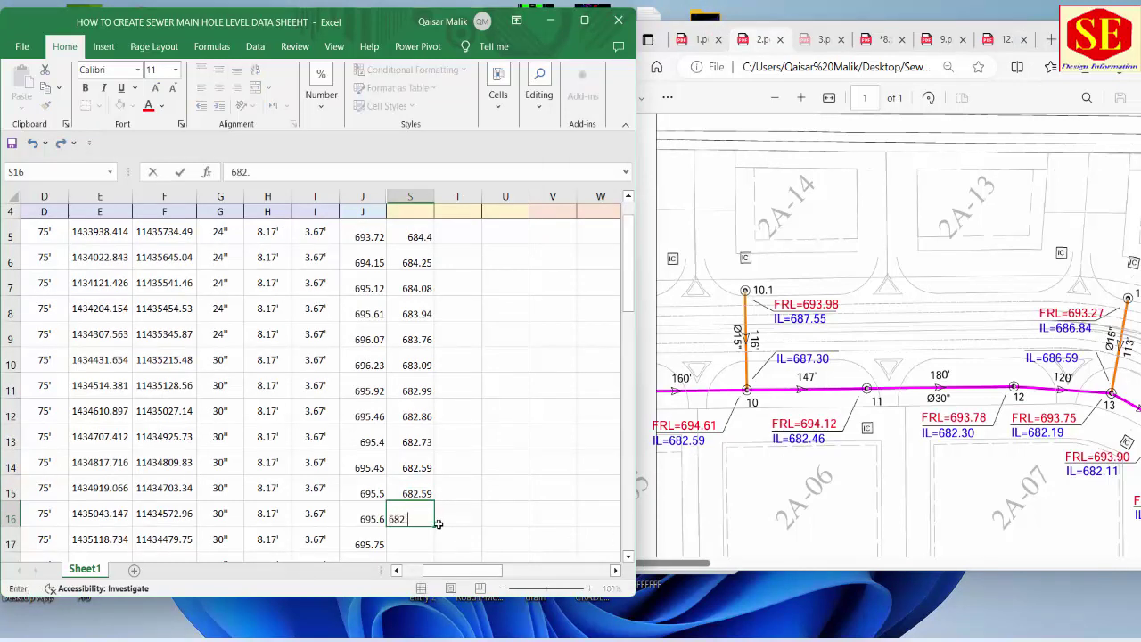
type("46")
key("Return")
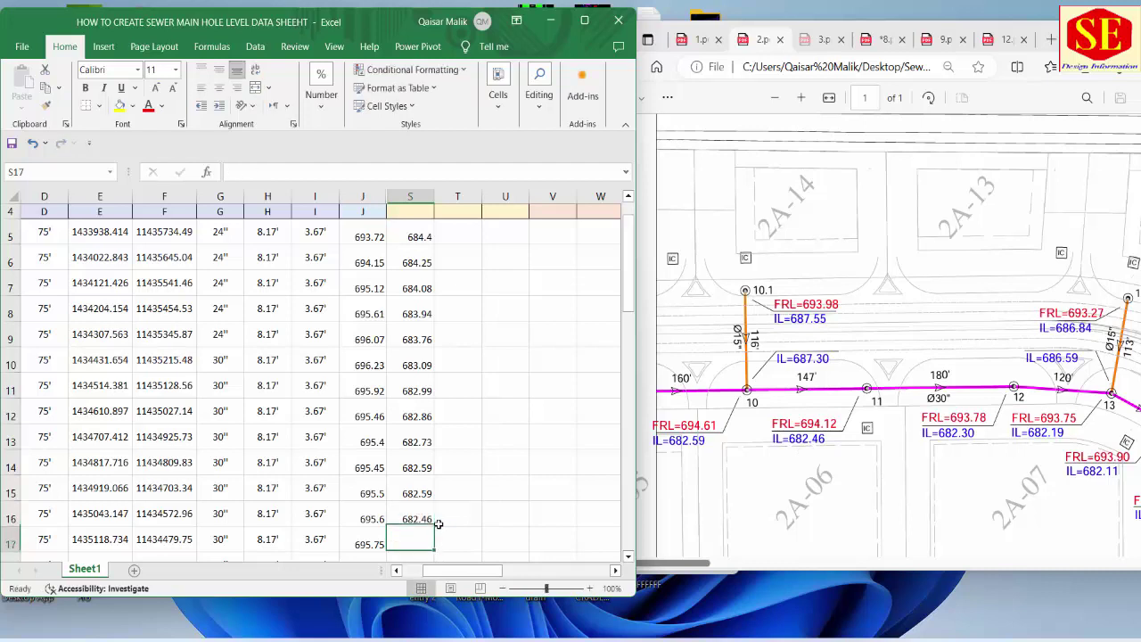
scroll(460, 496, "down", 2)
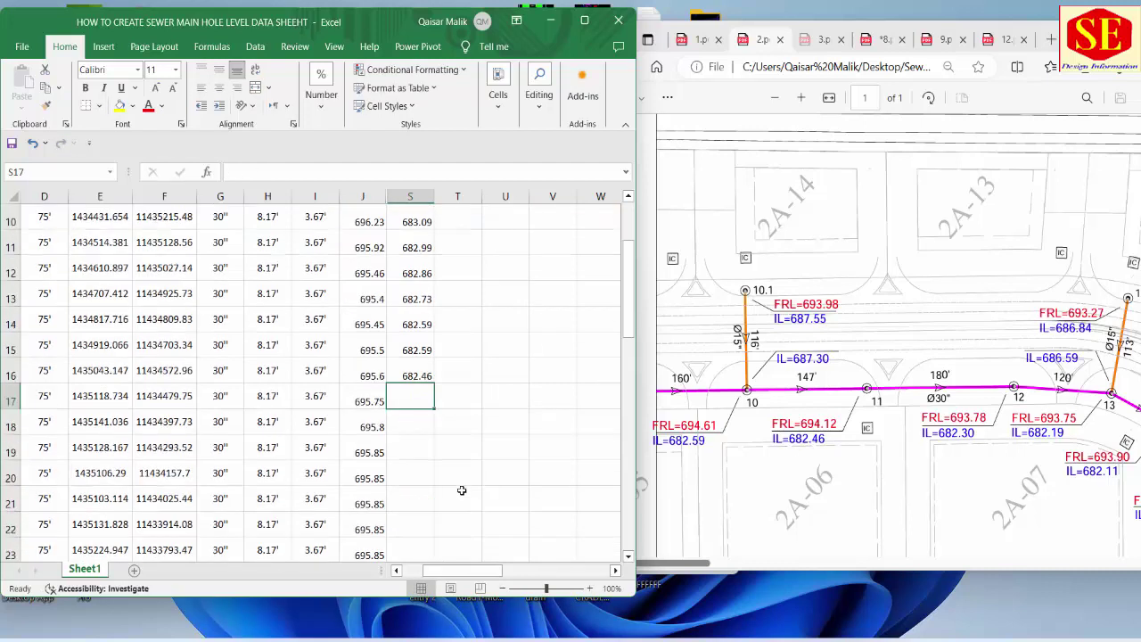
type("682.")
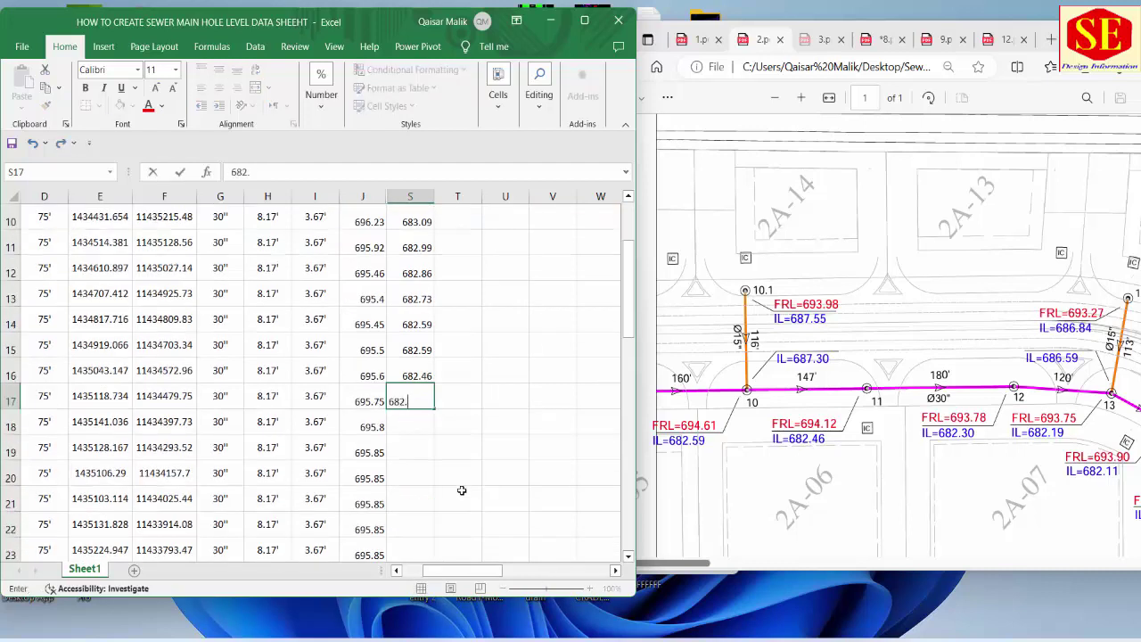
type("30")
key("Return")
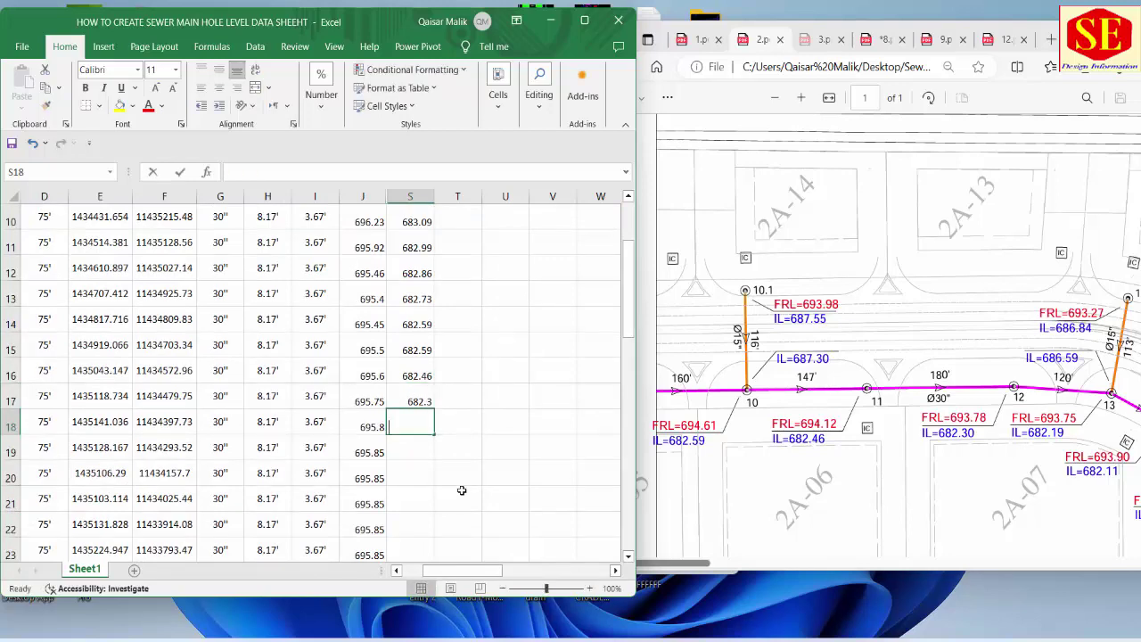
type("682.19")
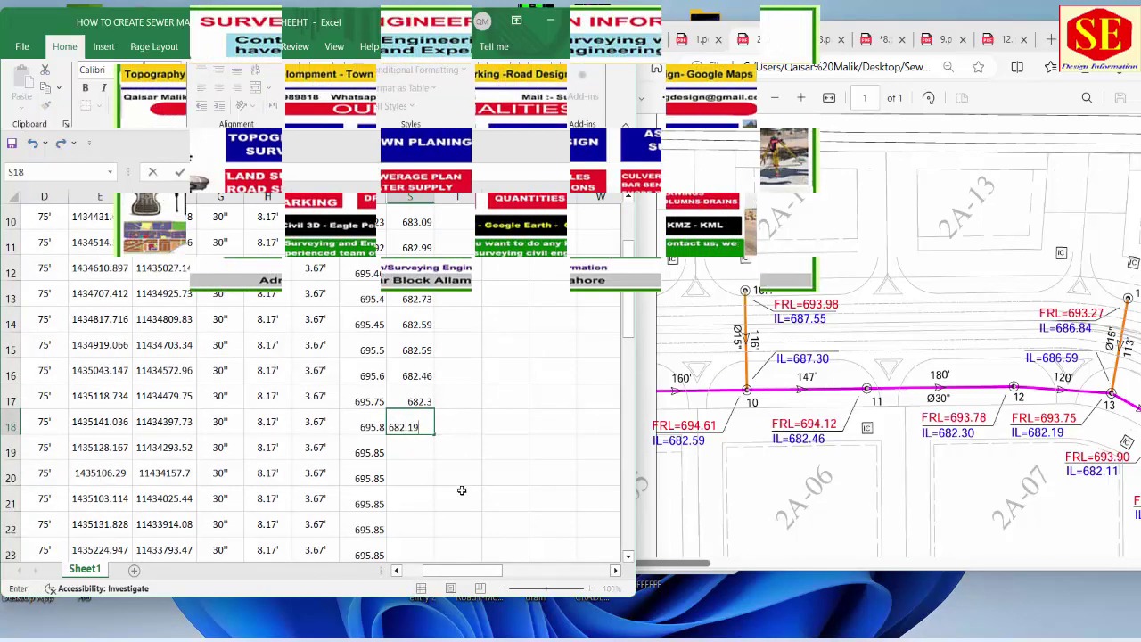
key("Return")
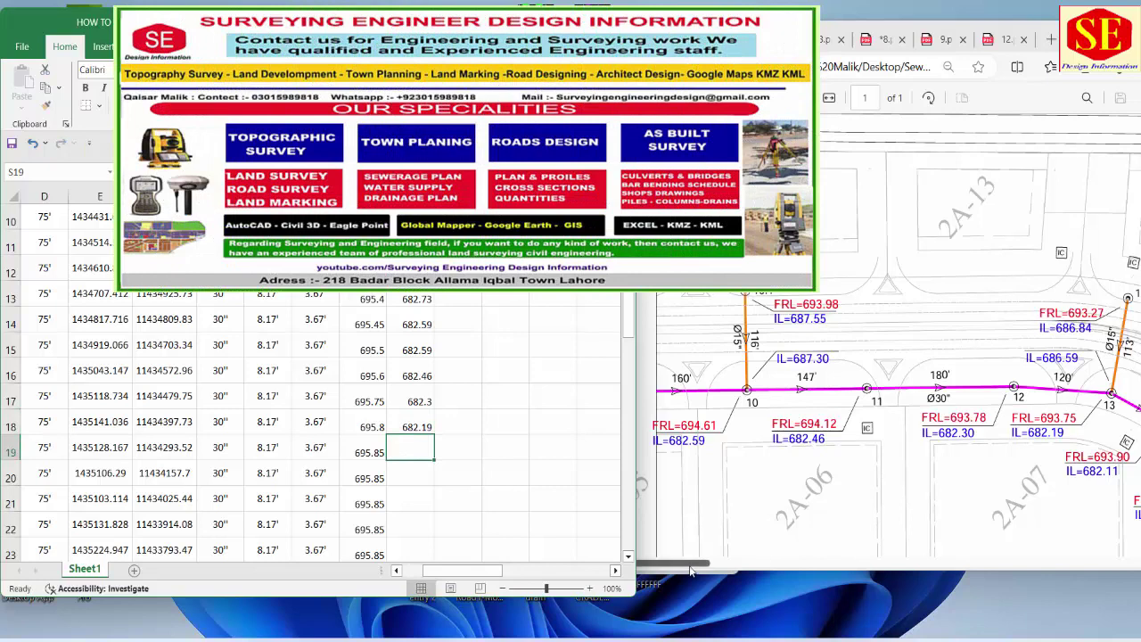
Enter invert levels 682.11, 682.02 and 681.89 in S19 through S21
left_click_drag(697, 562, 762, 563)
scroll(897, 409, "down", 2)
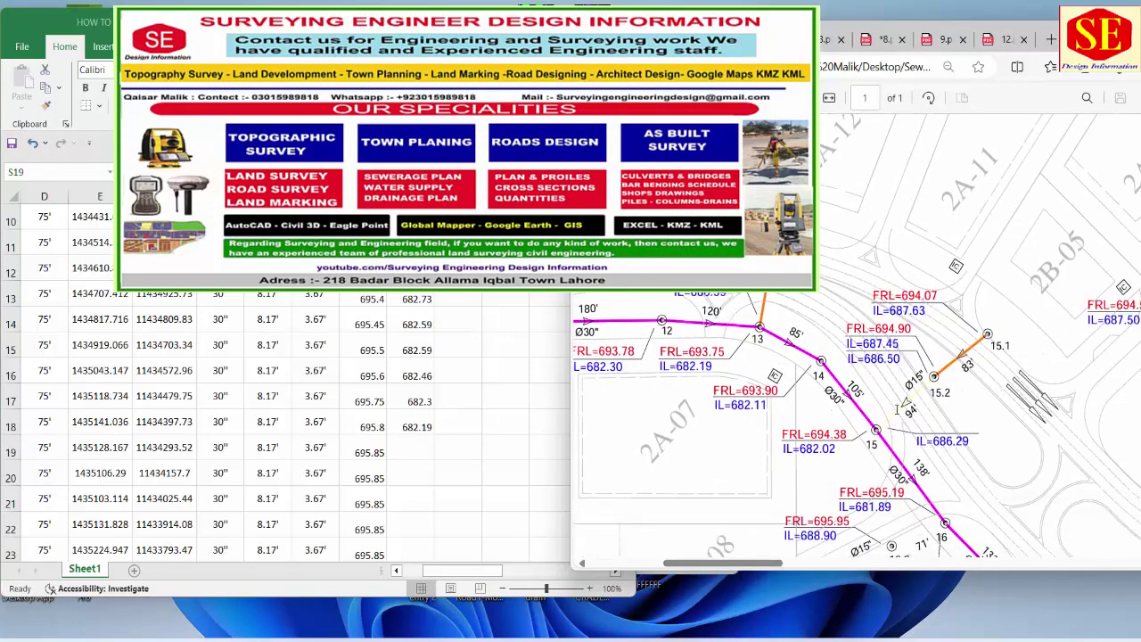
left_click(419, 451)
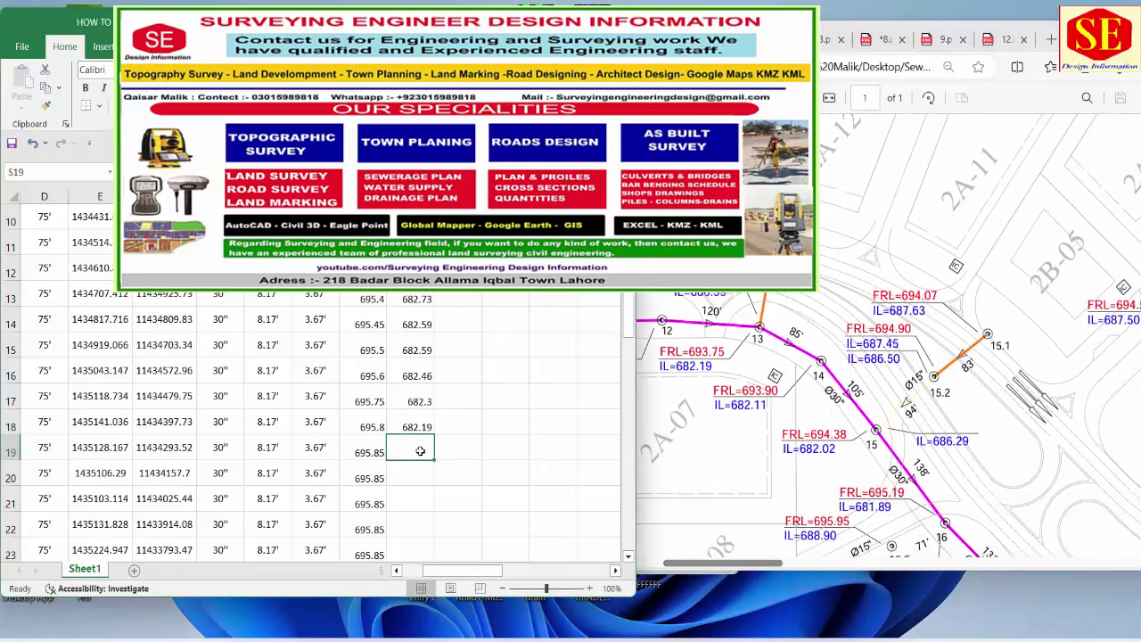
type("682.1")
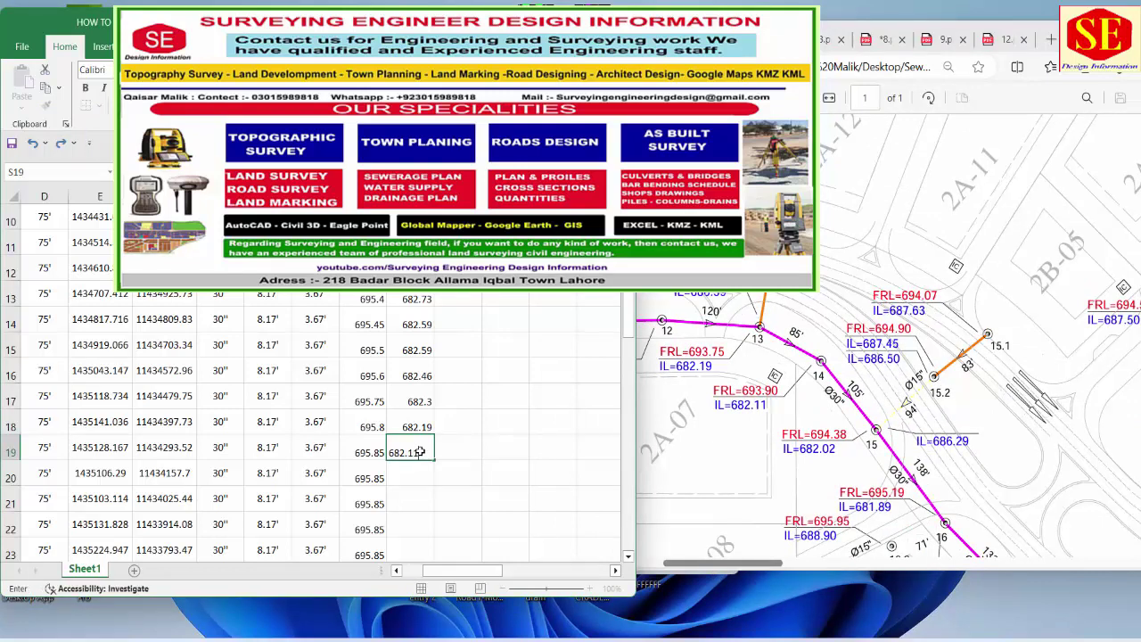
key("Return")
type("682")
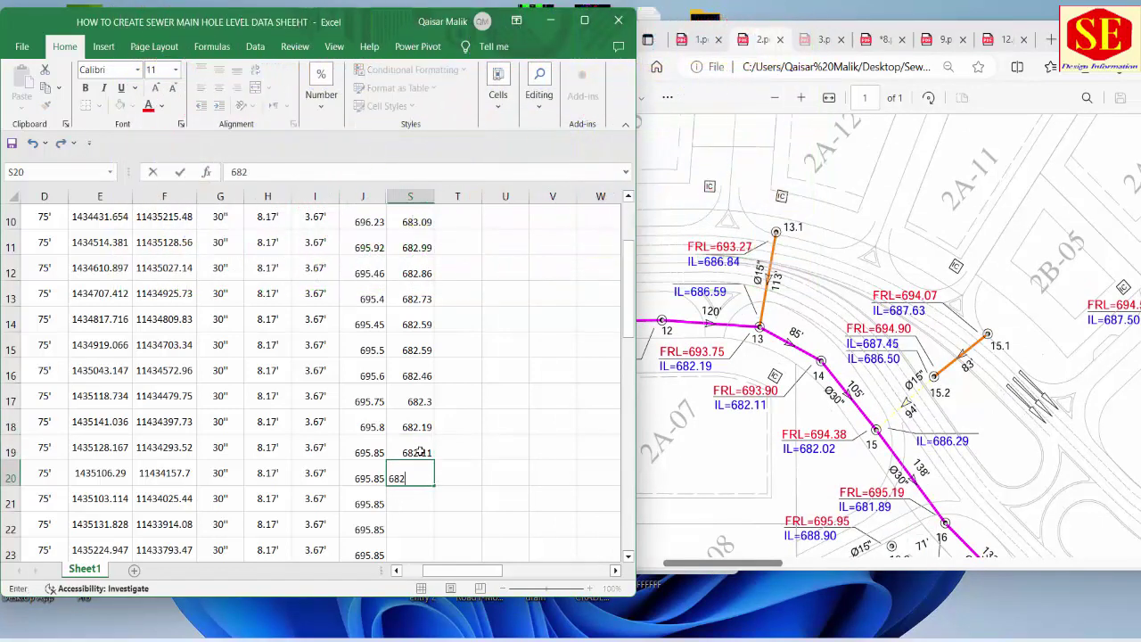
type(".02")
key("Return")
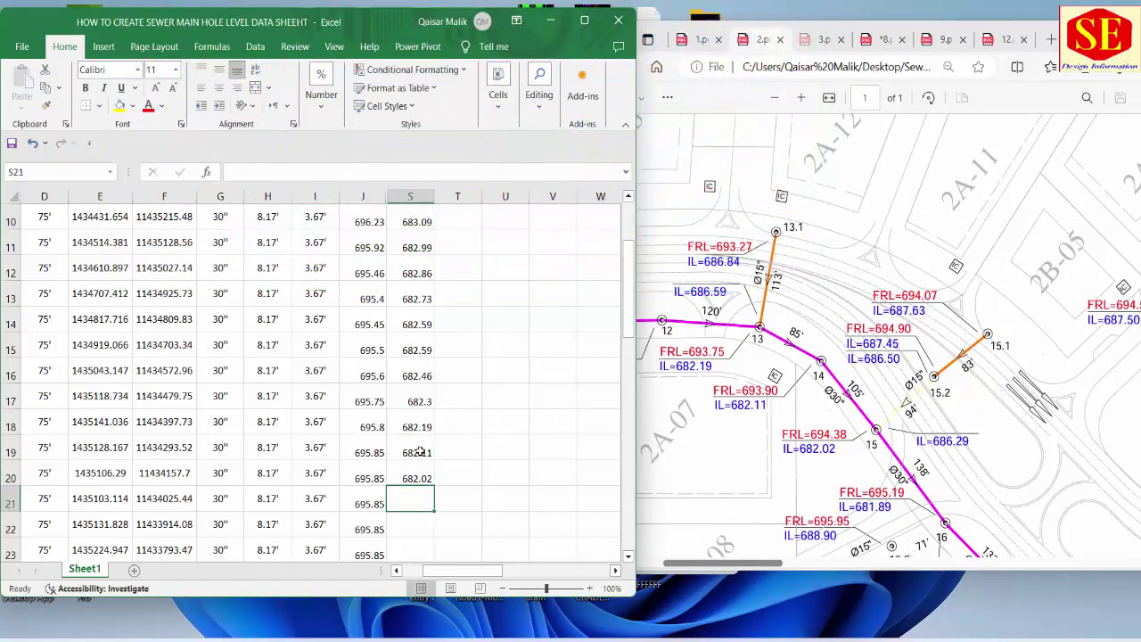
type("681.89")
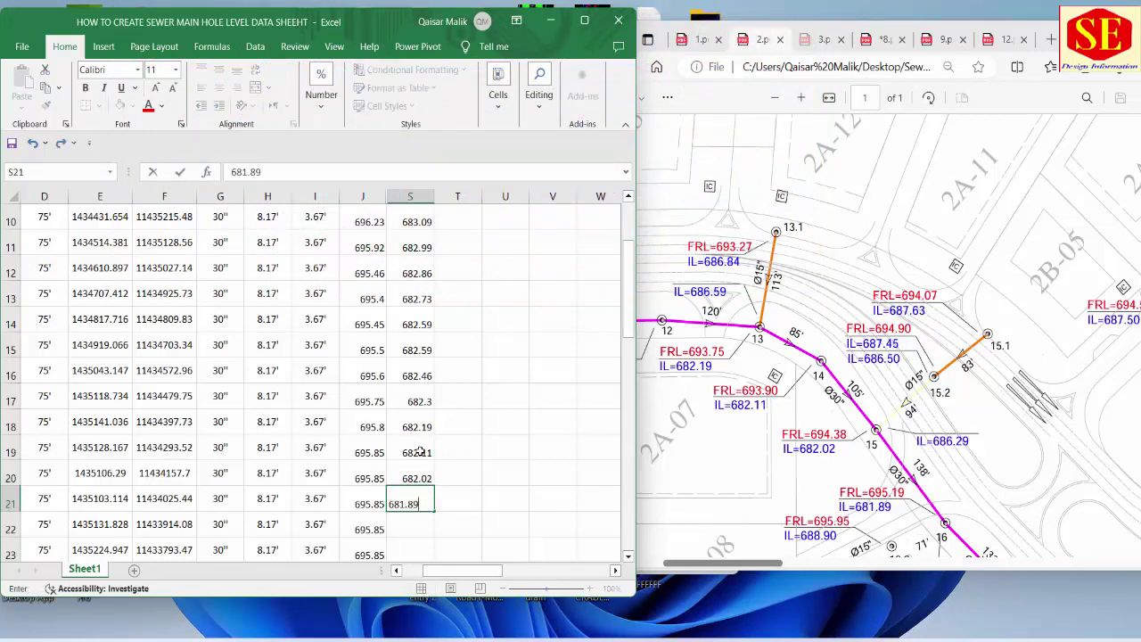
key("Return")
Enter 688.9 as the invert level in S22 and maximize Excel
scroll(805, 324, "down", 3)
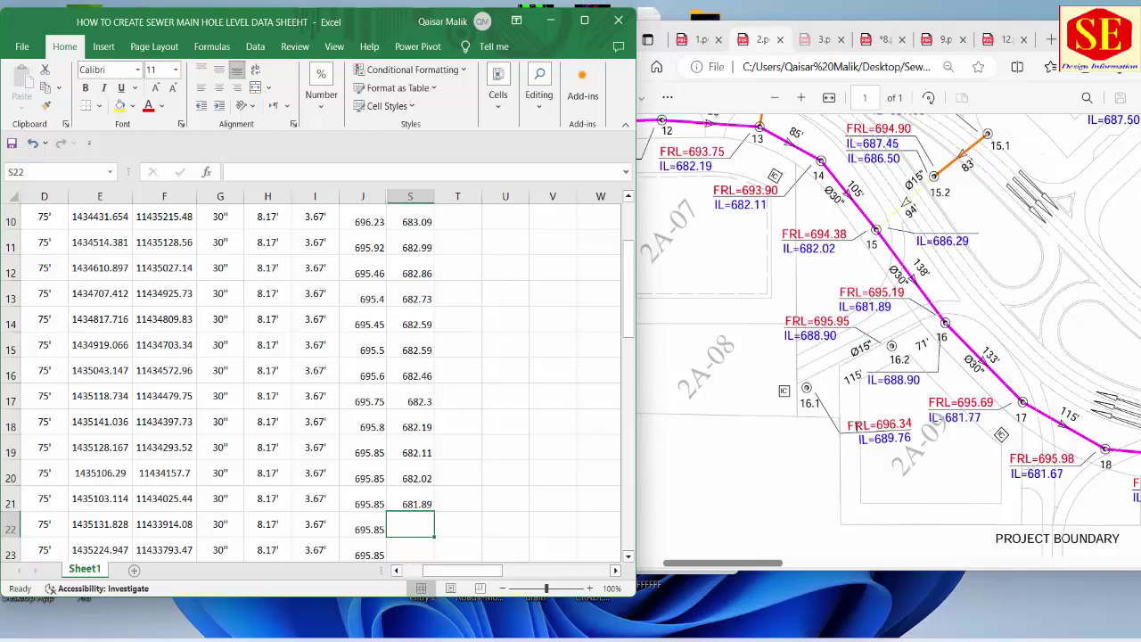
left_click_drag(729, 563, 772, 564)
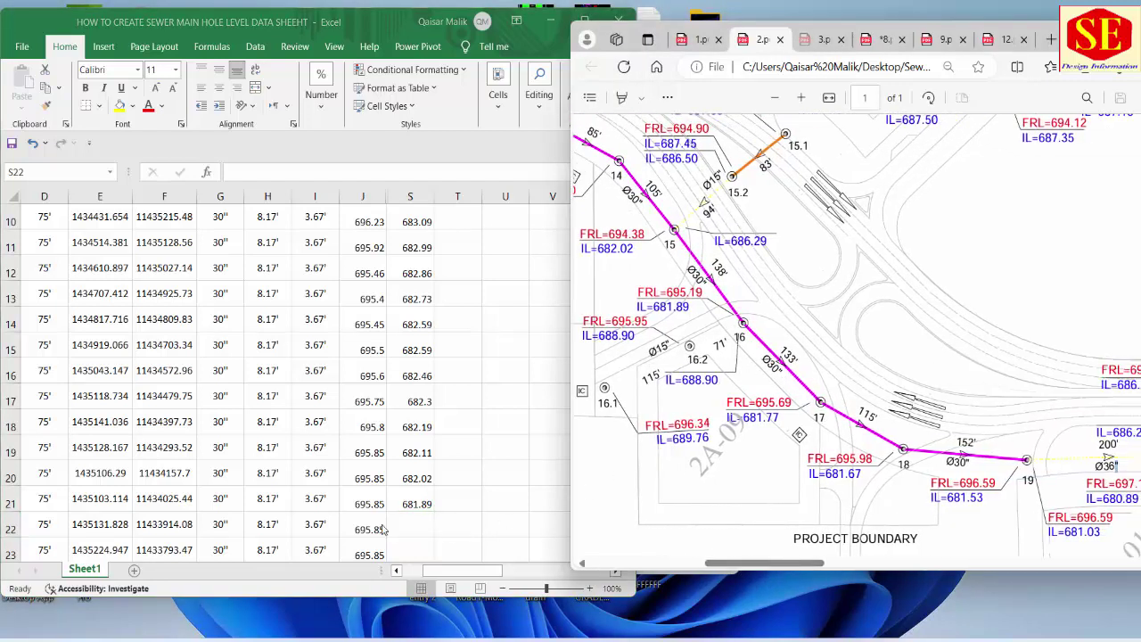
left_click(417, 527)
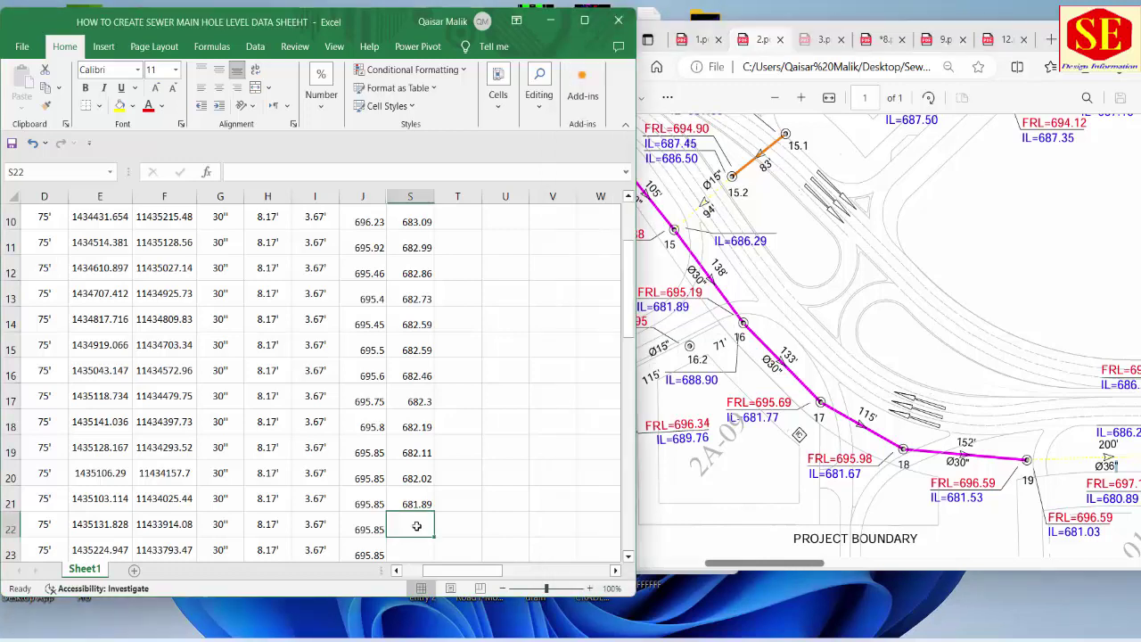
type("688.9")
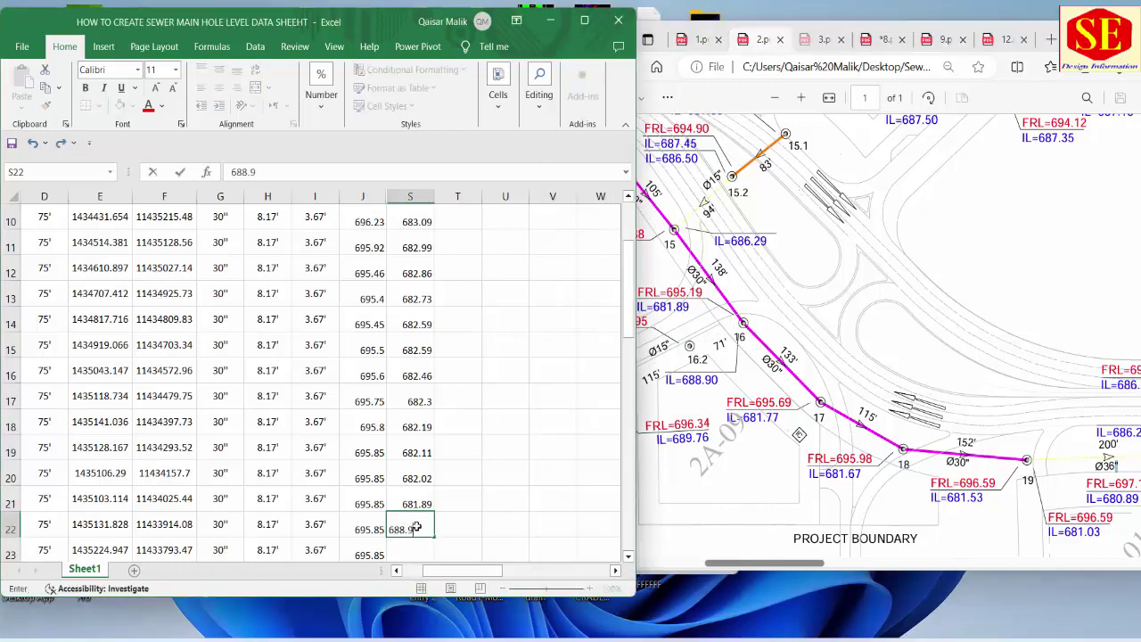
key("Return")
scroll(452, 491, "down", 1)
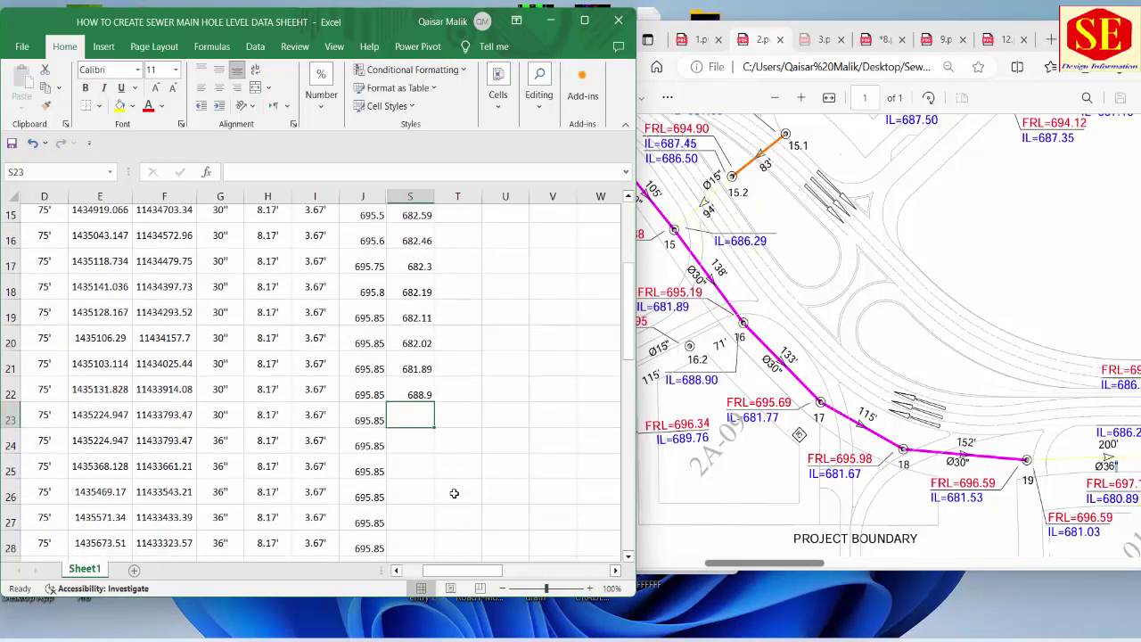
scroll(452, 491, "down", 3)
scroll(441, 424, "up", 1)
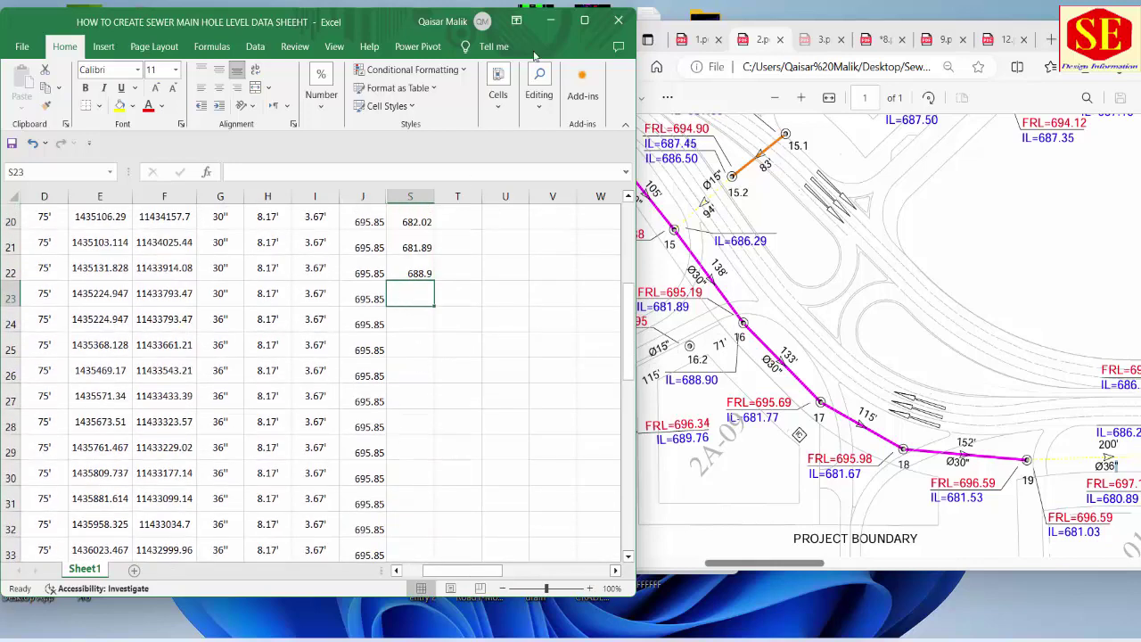
left_click(584, 20)
scroll(437, 415, "up", 4)
Label the Invert Levels column with I in S4
scroll(437, 392, "up", 2)
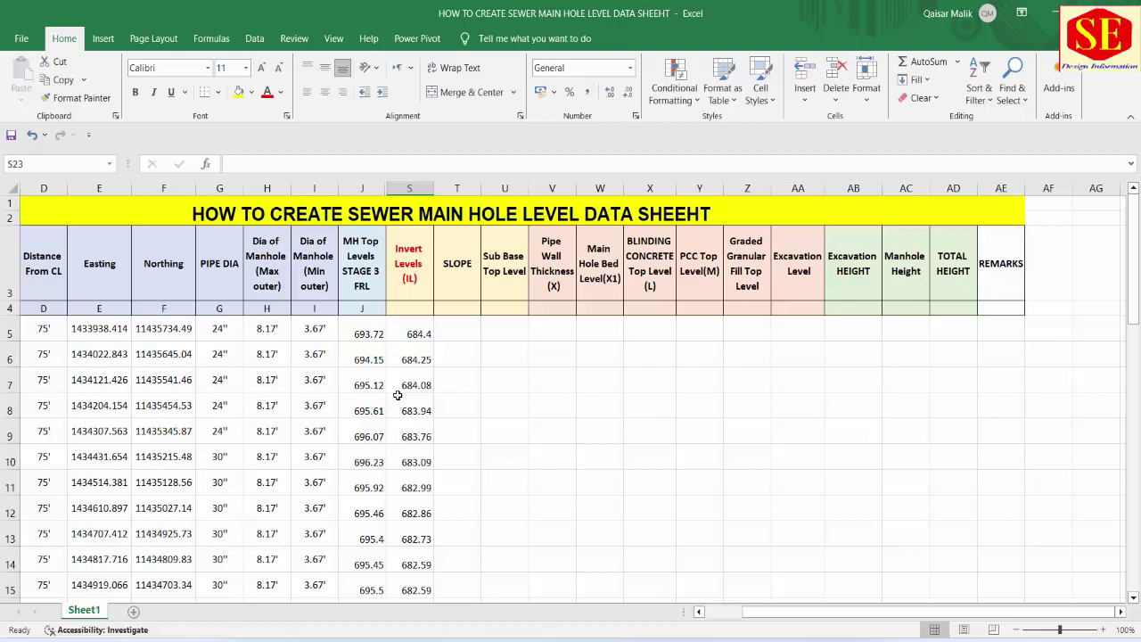
left_click(367, 308)
left_click(399, 308)
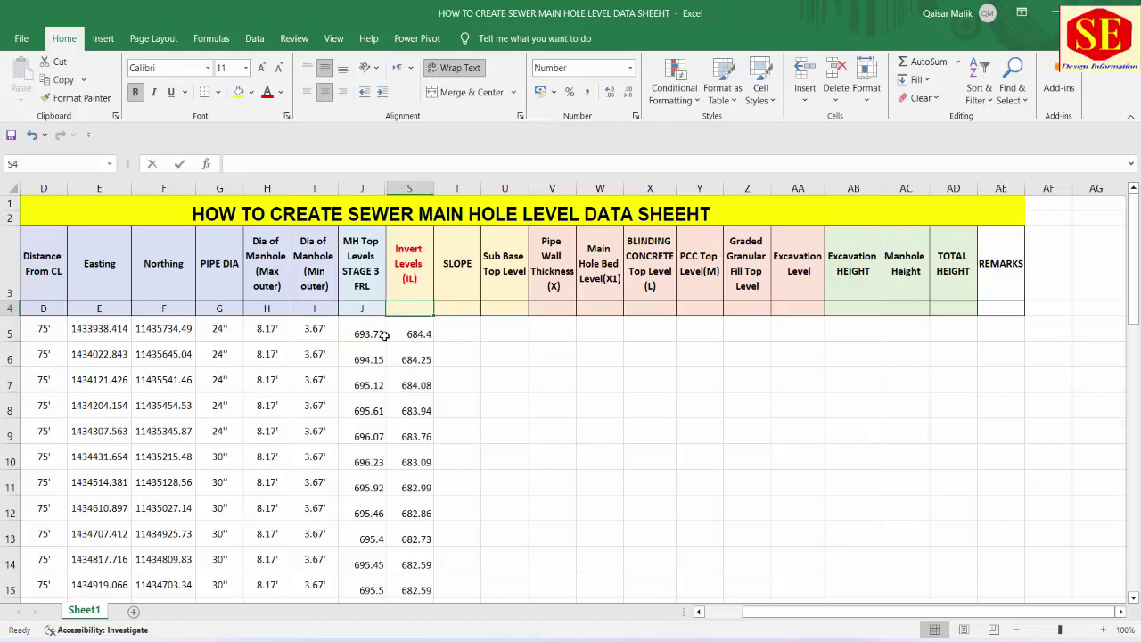
type("I")
key("BackSpace")
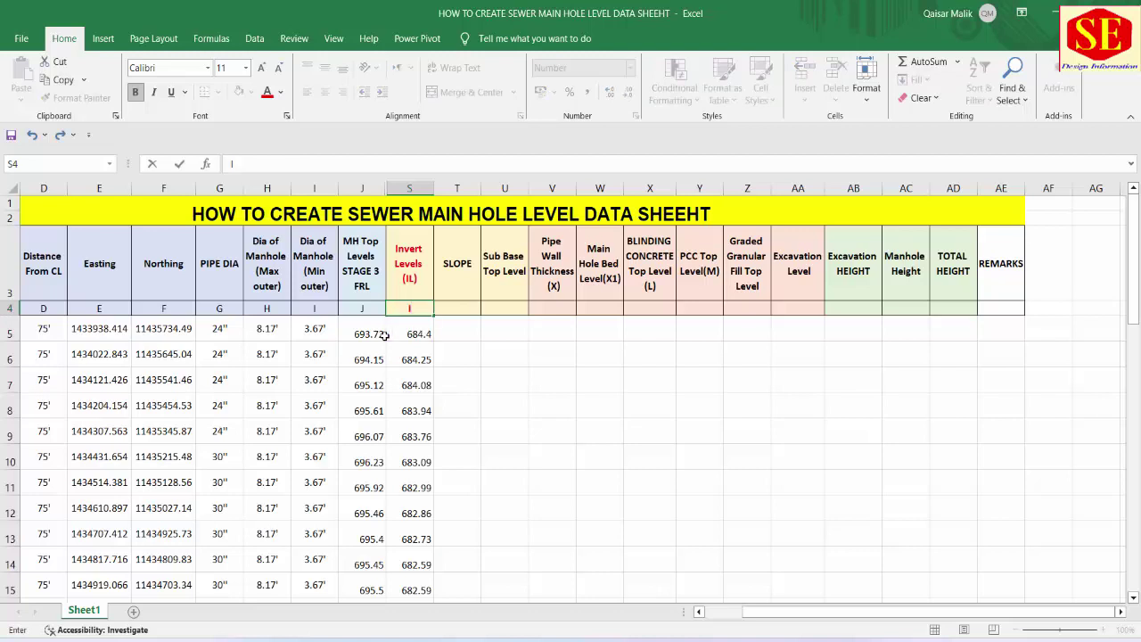
key("Return")
left_click(412, 309)
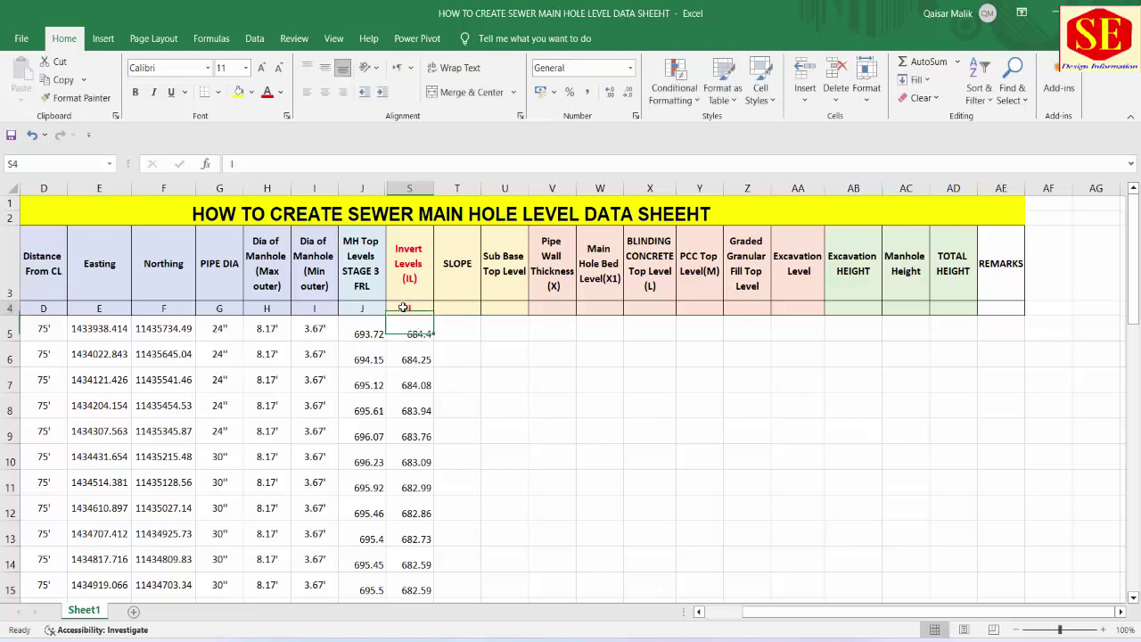
Check an invert level and the MH-to-MH distances in column D, including 123'
left_click(449, 305)
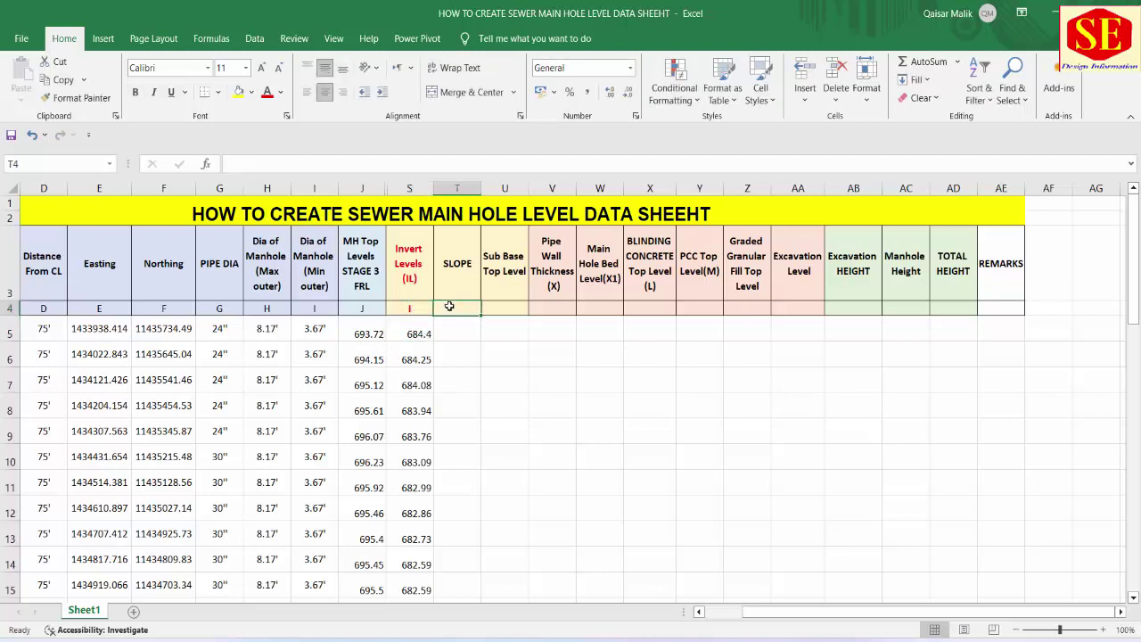
left_click(416, 355)
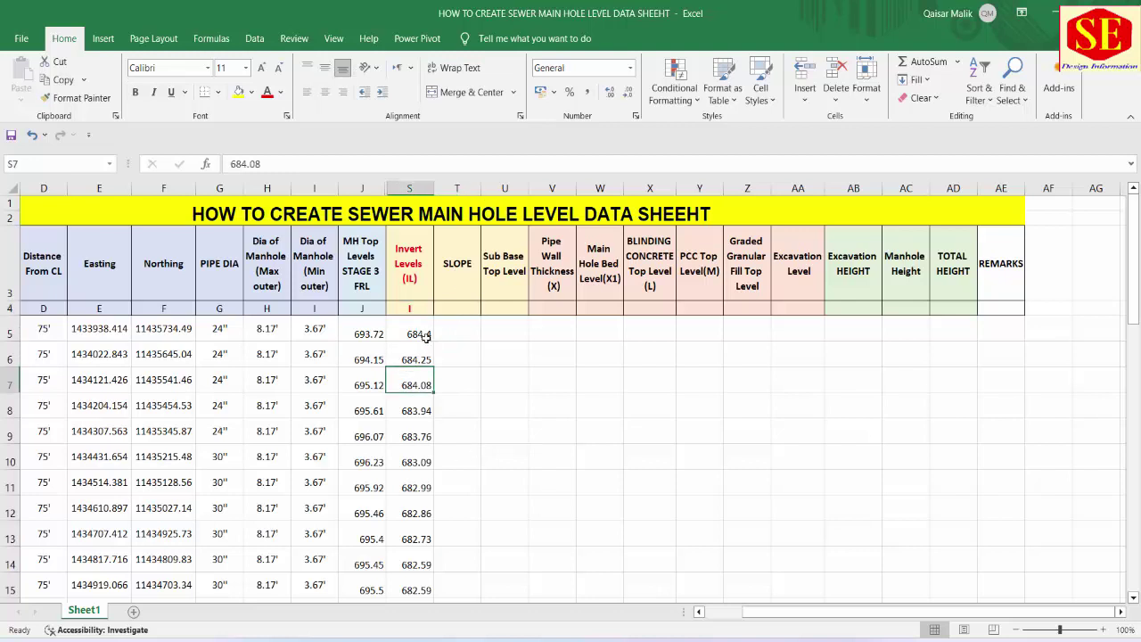
left_click(49, 328)
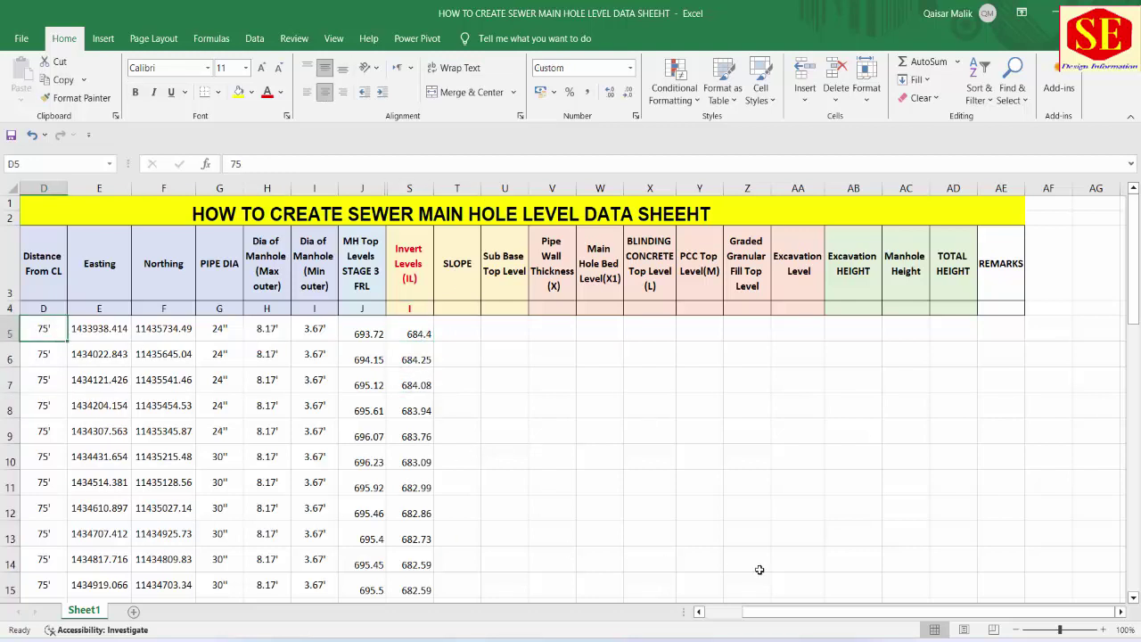
left_click_drag(778, 619, 740, 618)
left_click(138, 356)
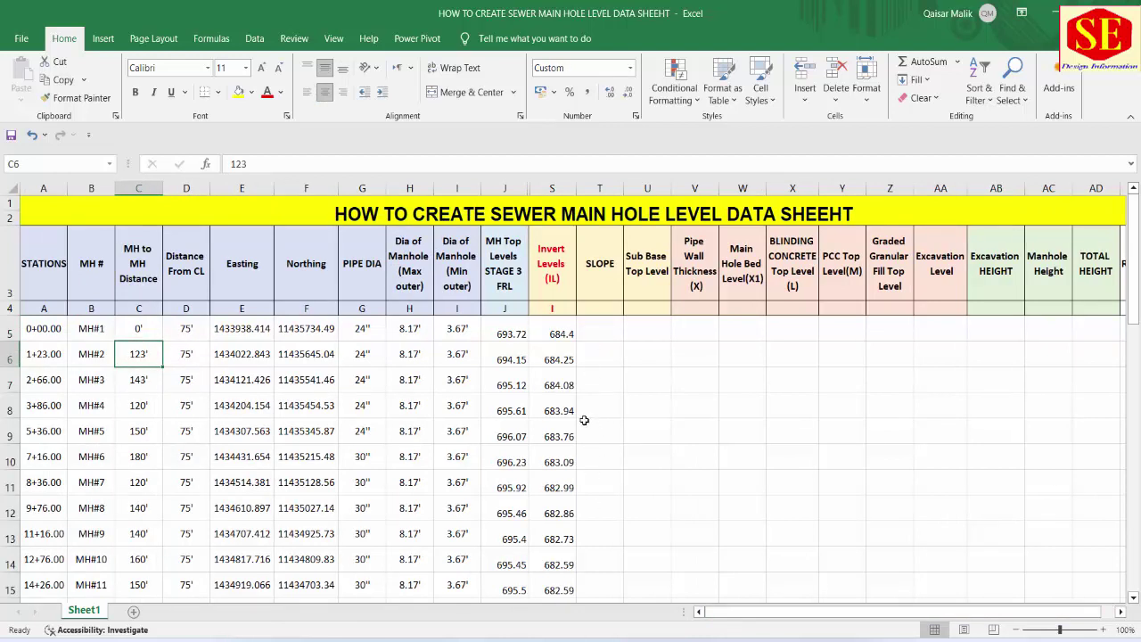
Label the SLOPE column K, replacing the mistaken IX
left_click(588, 308)
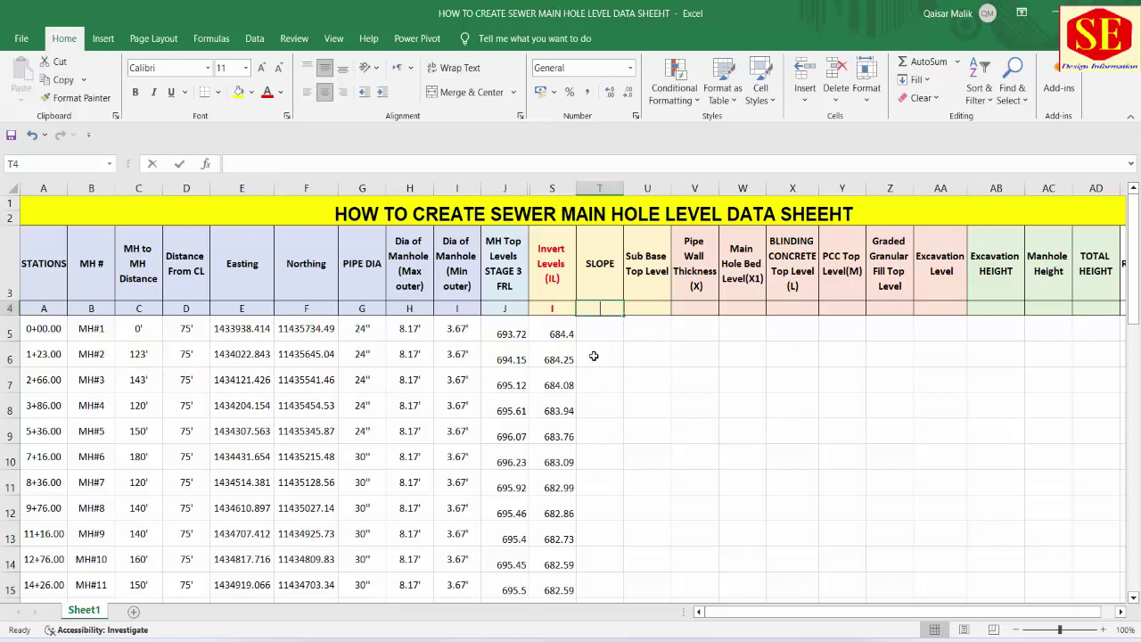
type("IX")
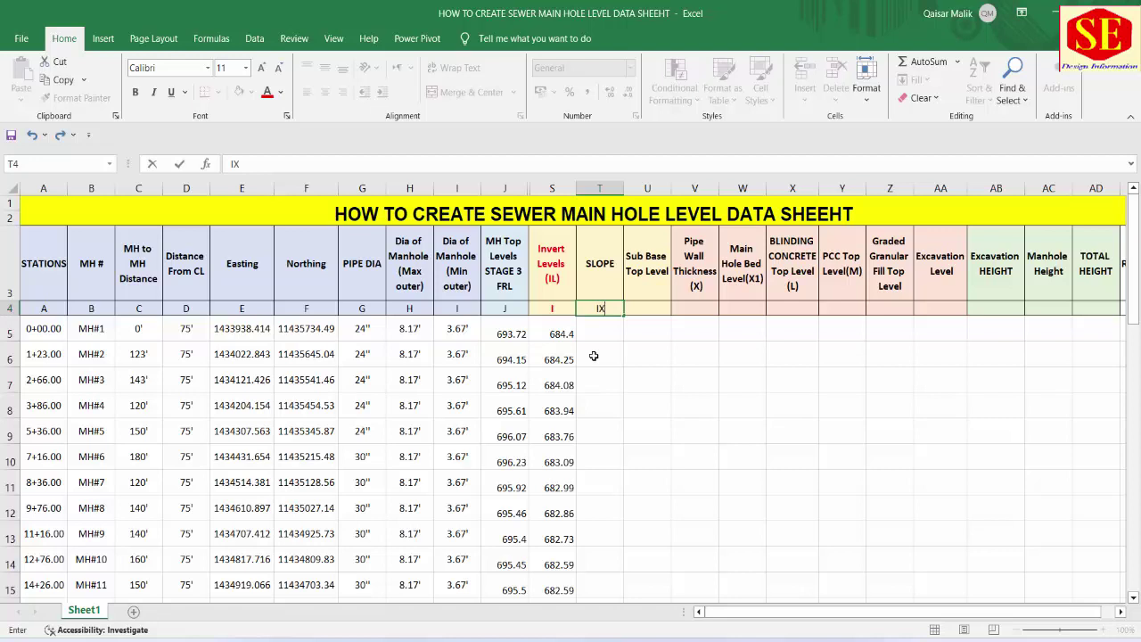
key("BackSpace")
key("BackSpace")
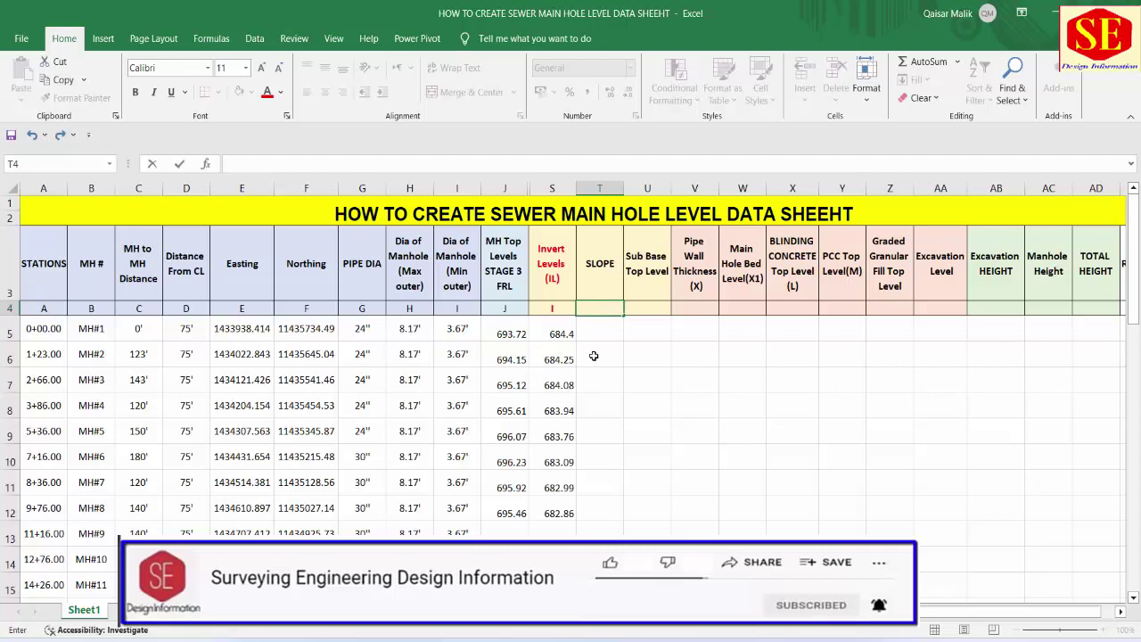
type("K=((")
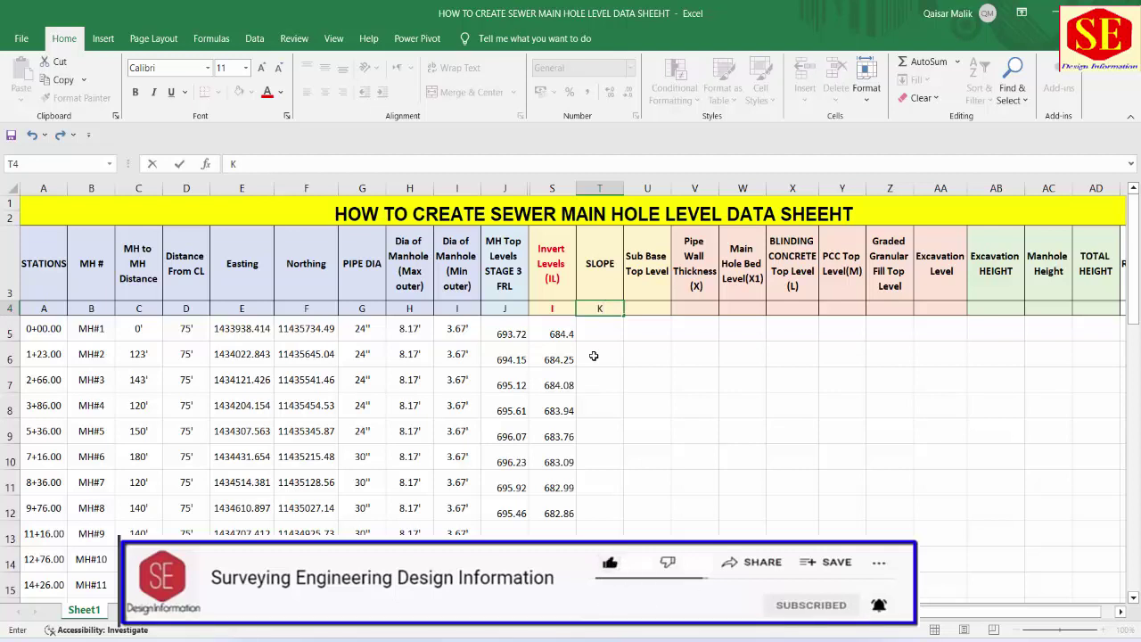
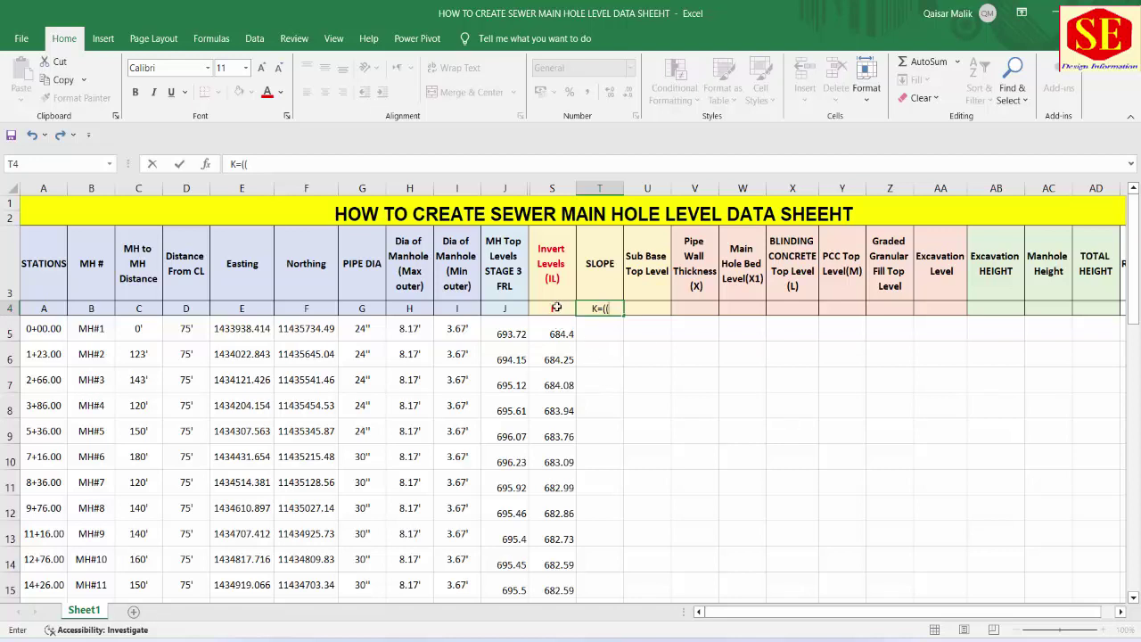
Check the invert levels and extend the T4 slope note with the I1 term and the division
left_click(553, 359)
left_click(553, 333)
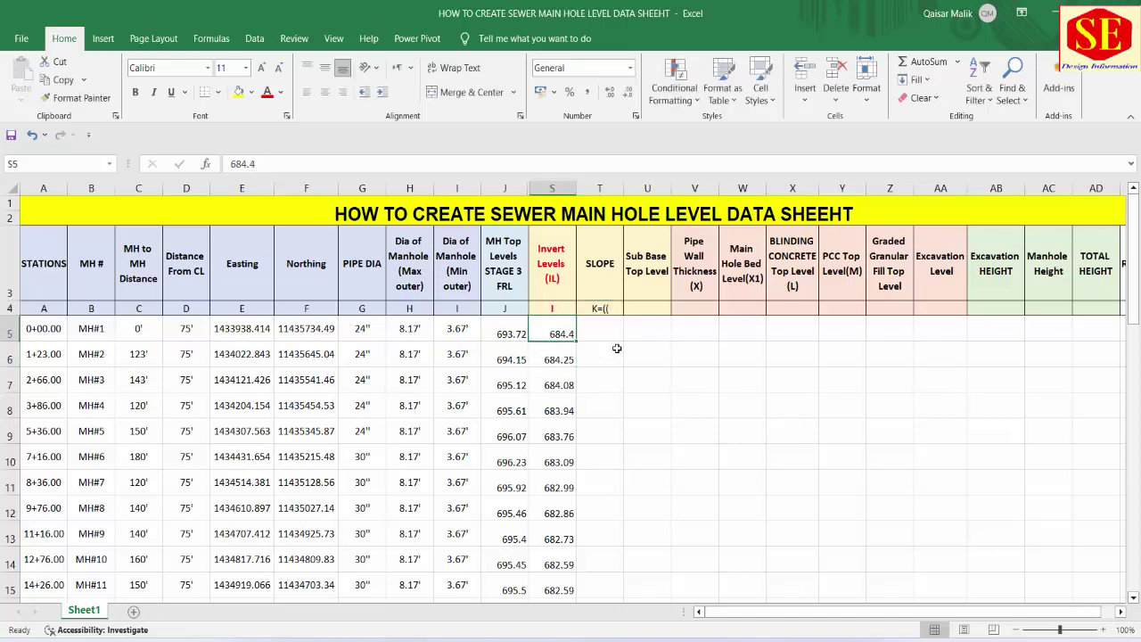
double_click(612, 308)
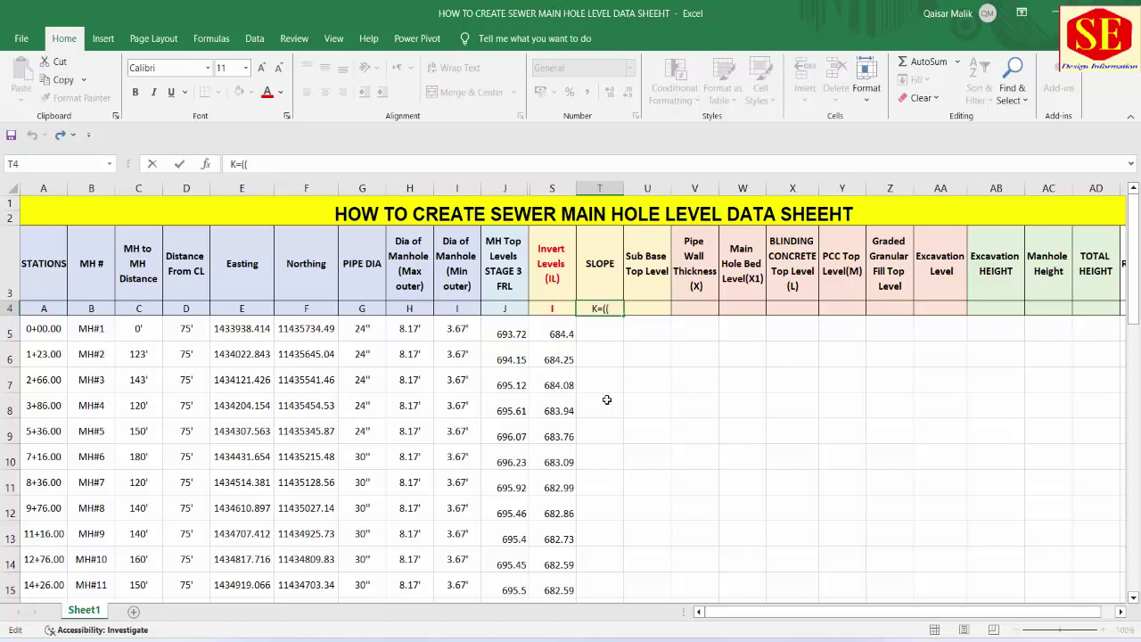
type("I2-I")
type("1")
left_click(554, 359)
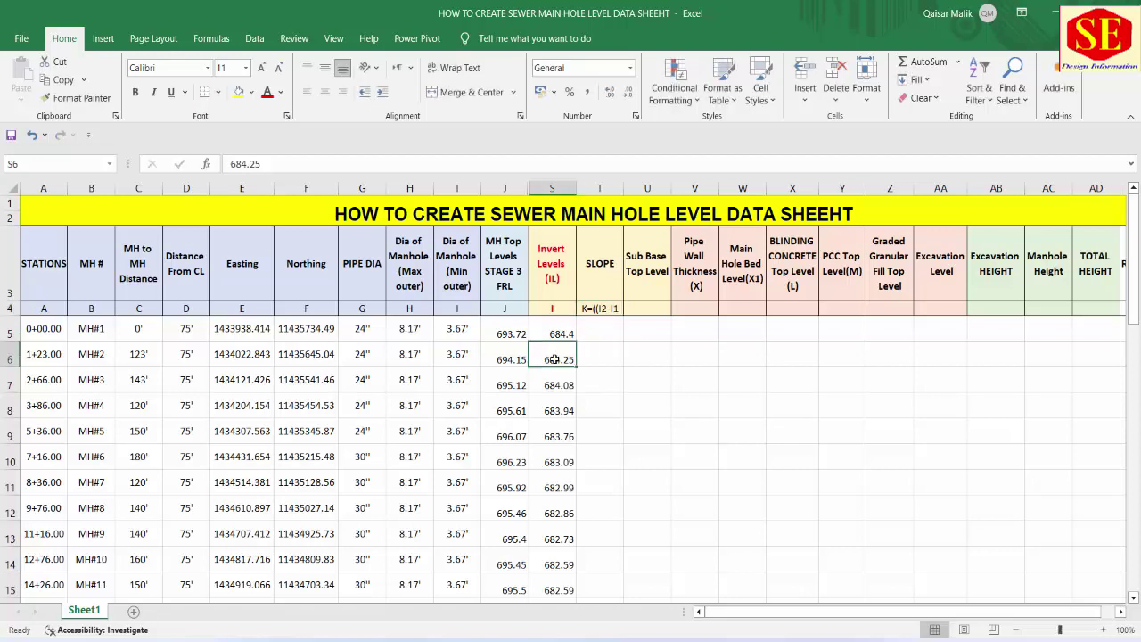
key("Up")
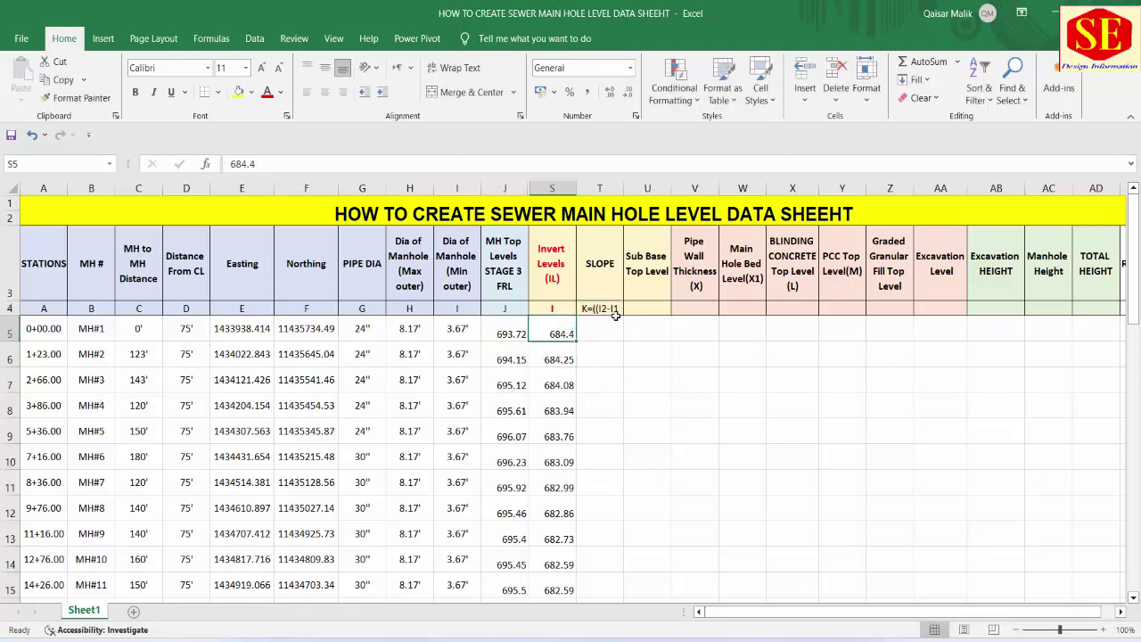
double_click(616, 308)
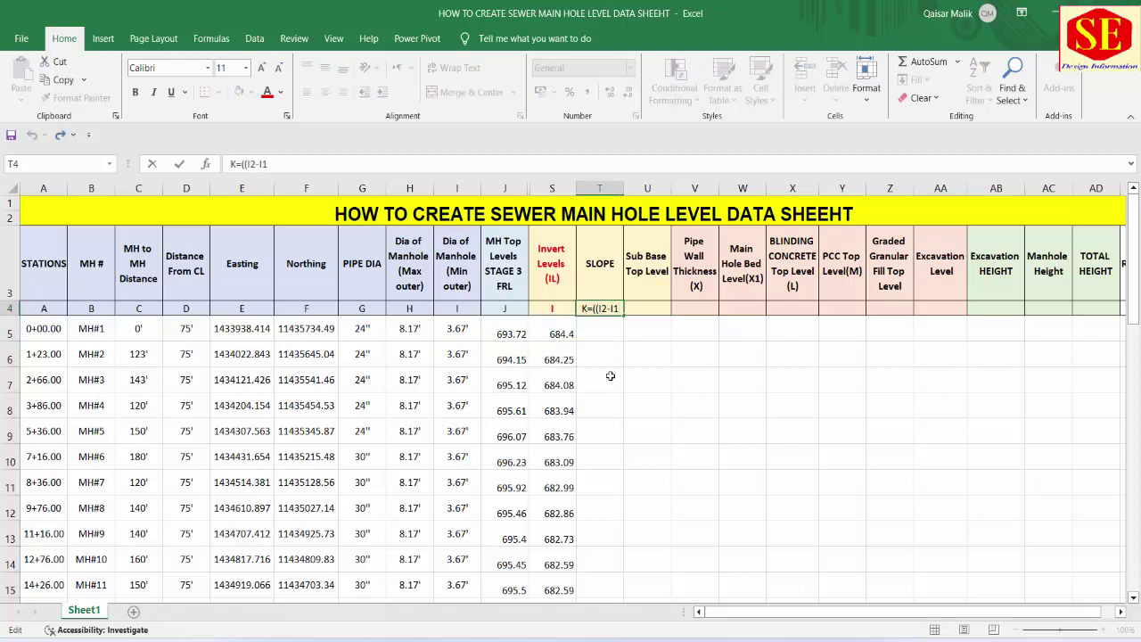
key("Right")
type("/")
type("(")
Finish the T4 note as K=((I2-I1)/C )) and widen column T to show it fully
left_click(141, 353)
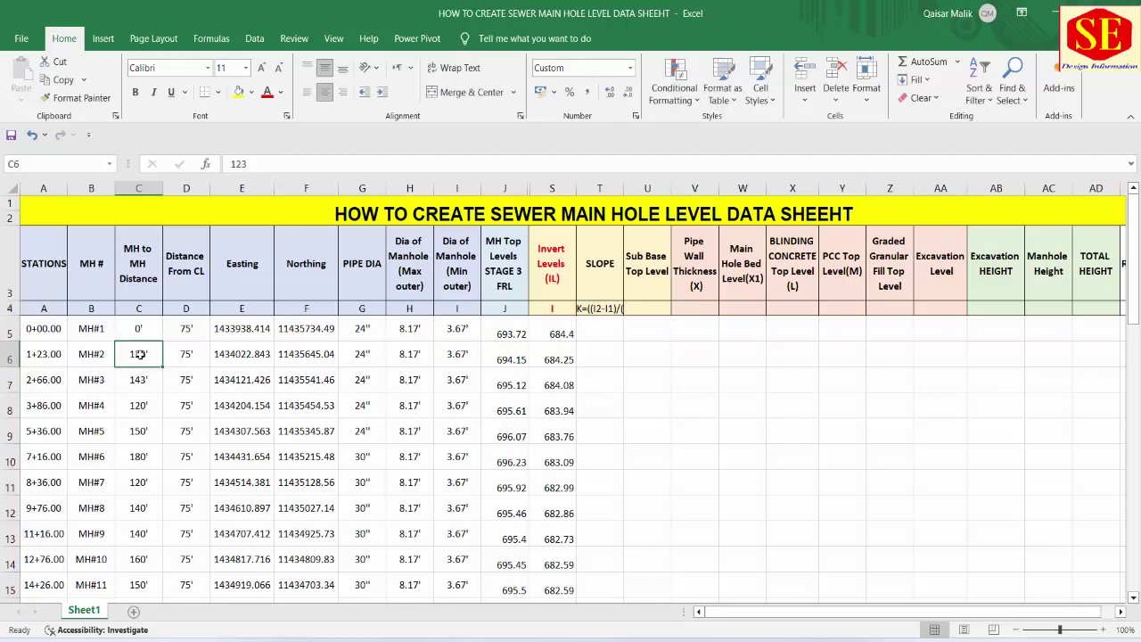
left_click(141, 307)
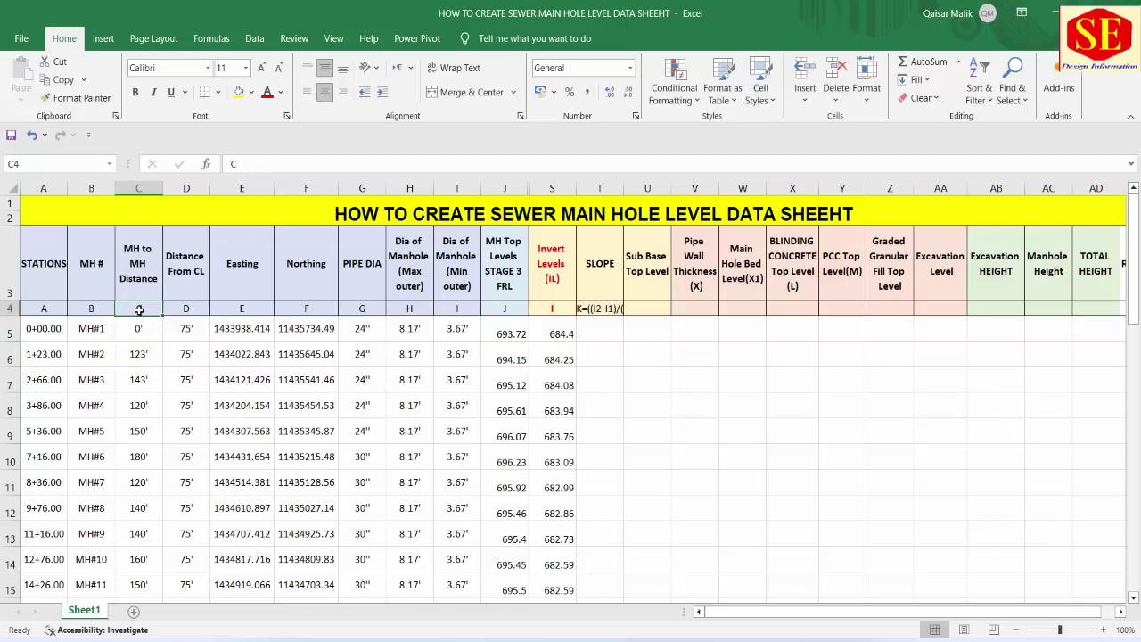
double_click(621, 310)
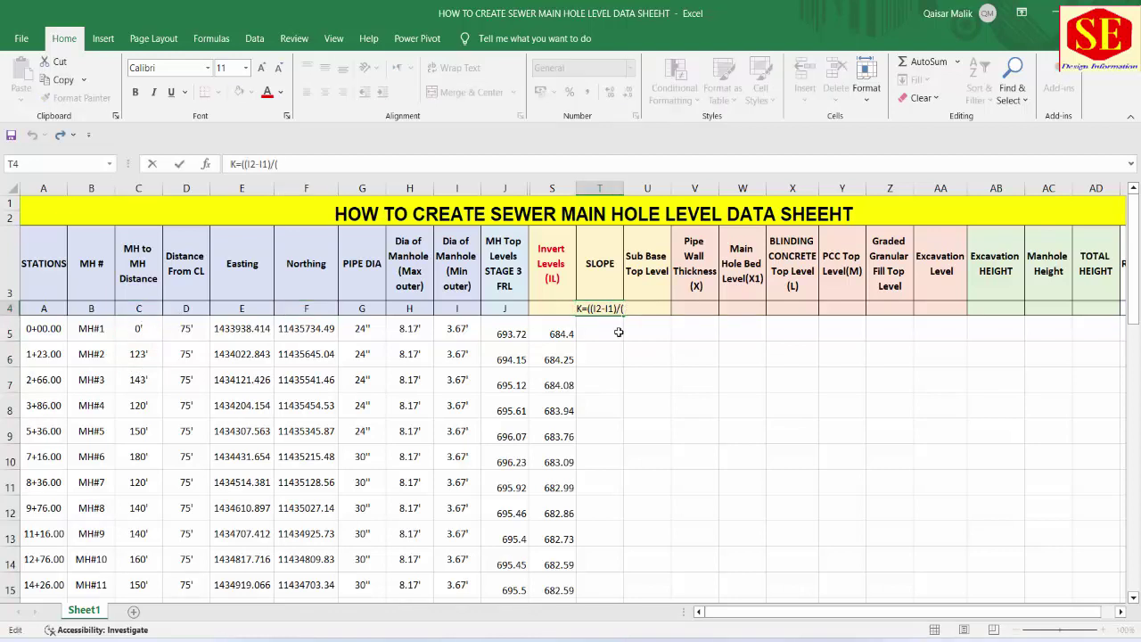
type("C")
type(")")
type(")")
key("BackSpace")
key("BackSpace")
type("C")
type(" ))")
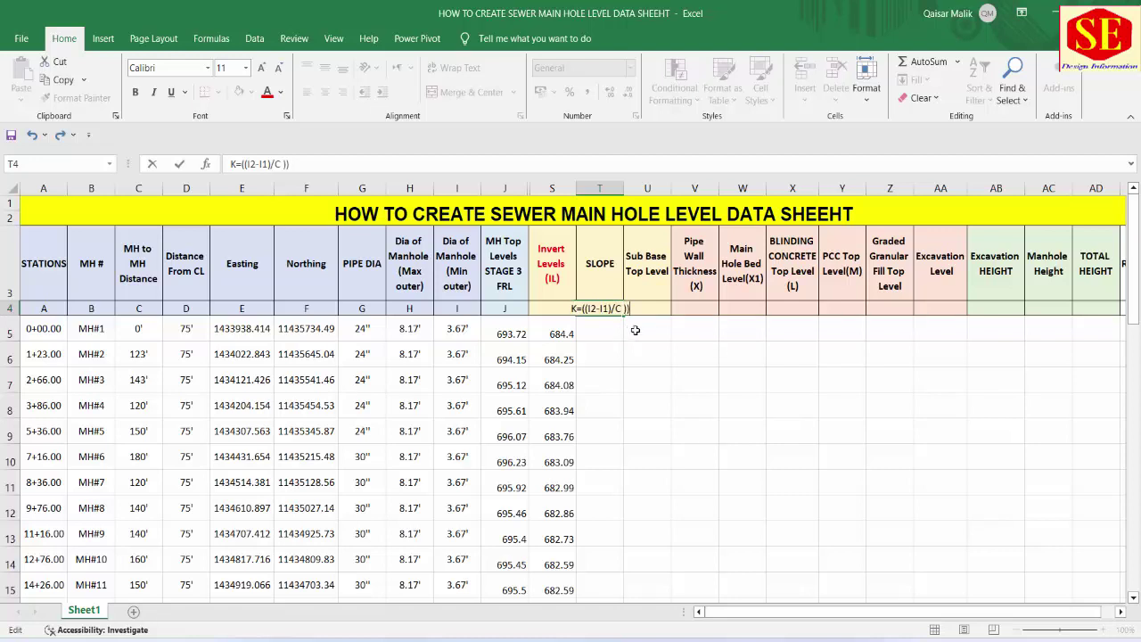
left_click(606, 375)
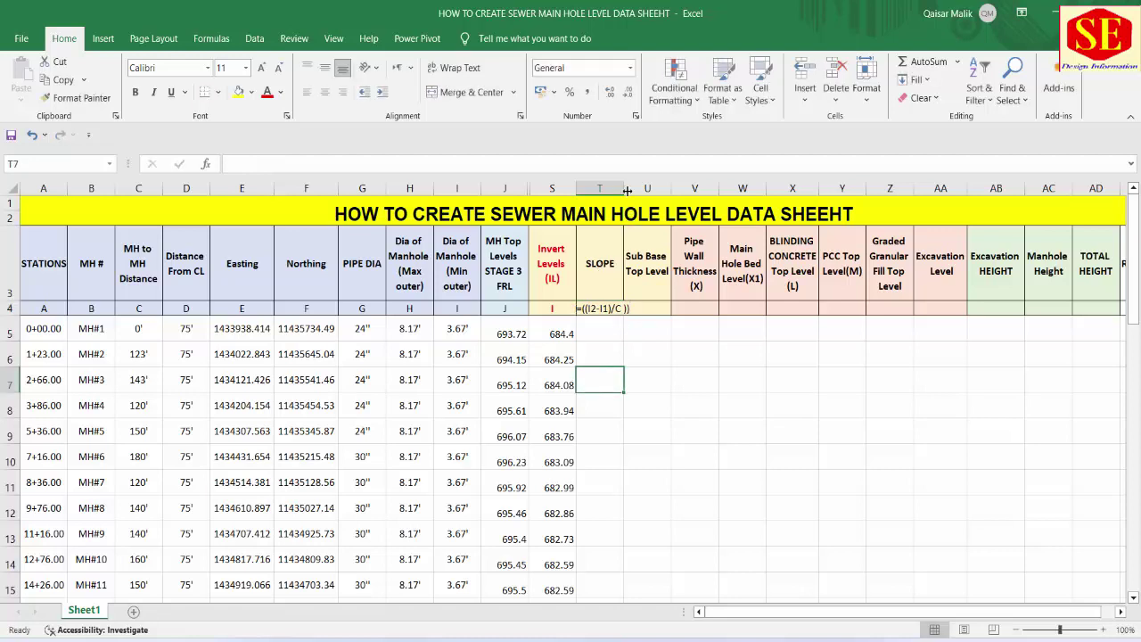
left_click_drag(623, 187, 641, 187)
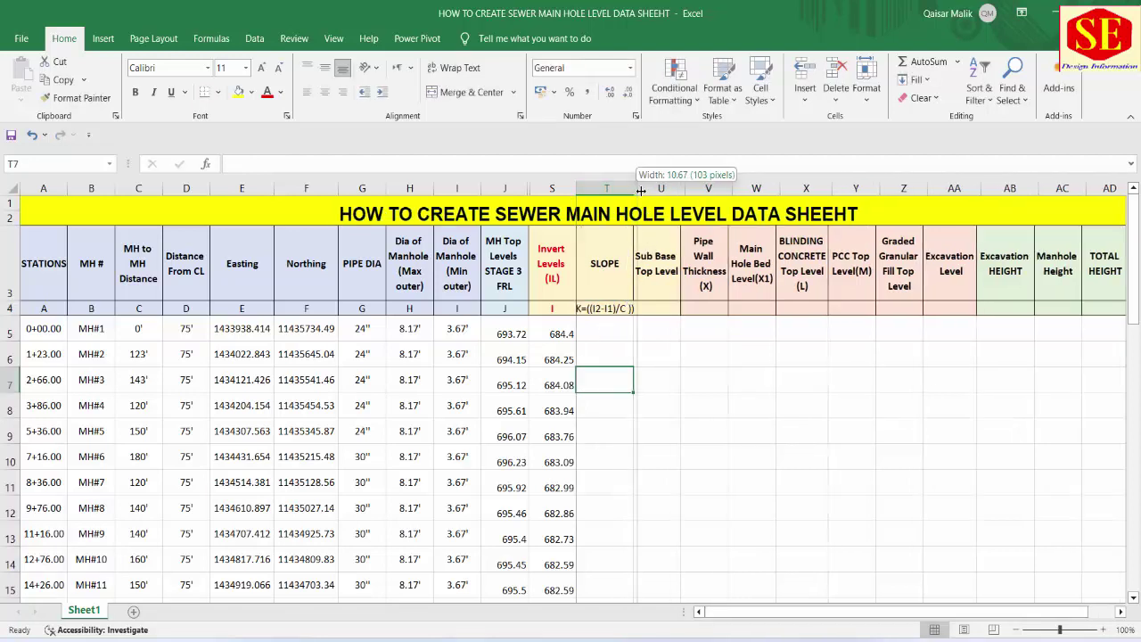
Enter slope 0 for MH#1 in T5 and =((S6-S5)/C6) for MH#2 in T6
left_click(619, 329)
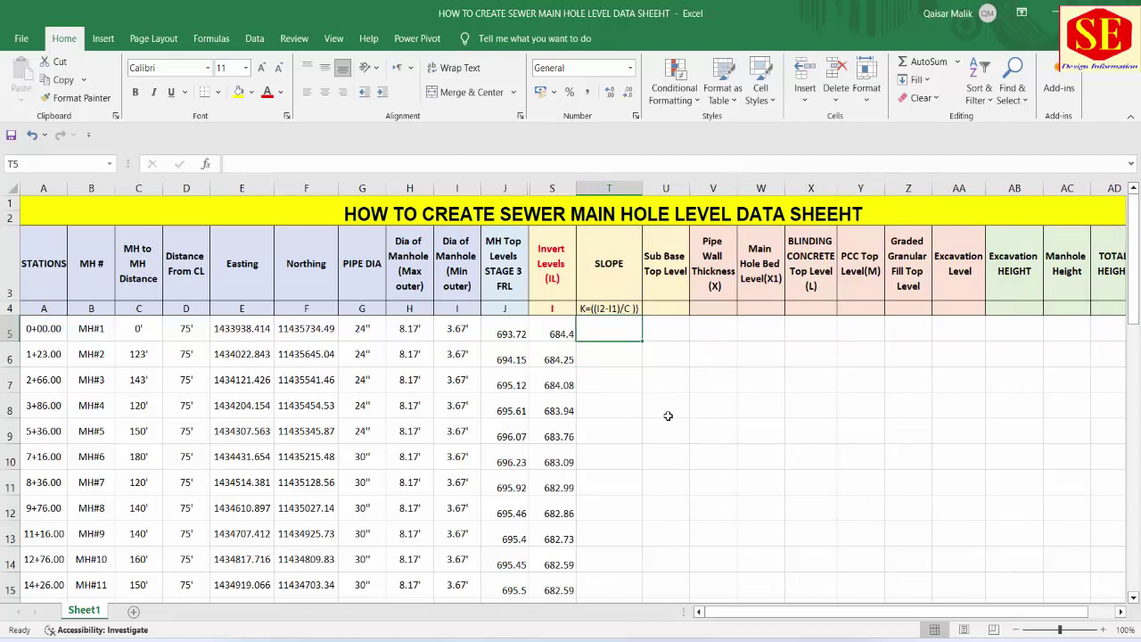
type("0")
key("Return")
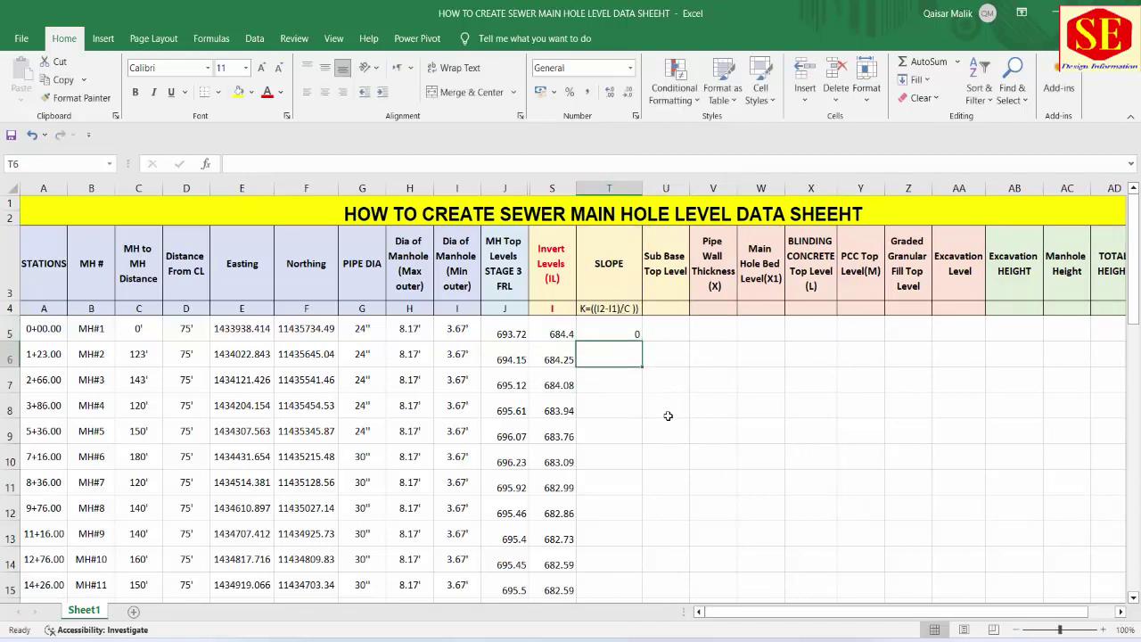
type("=")
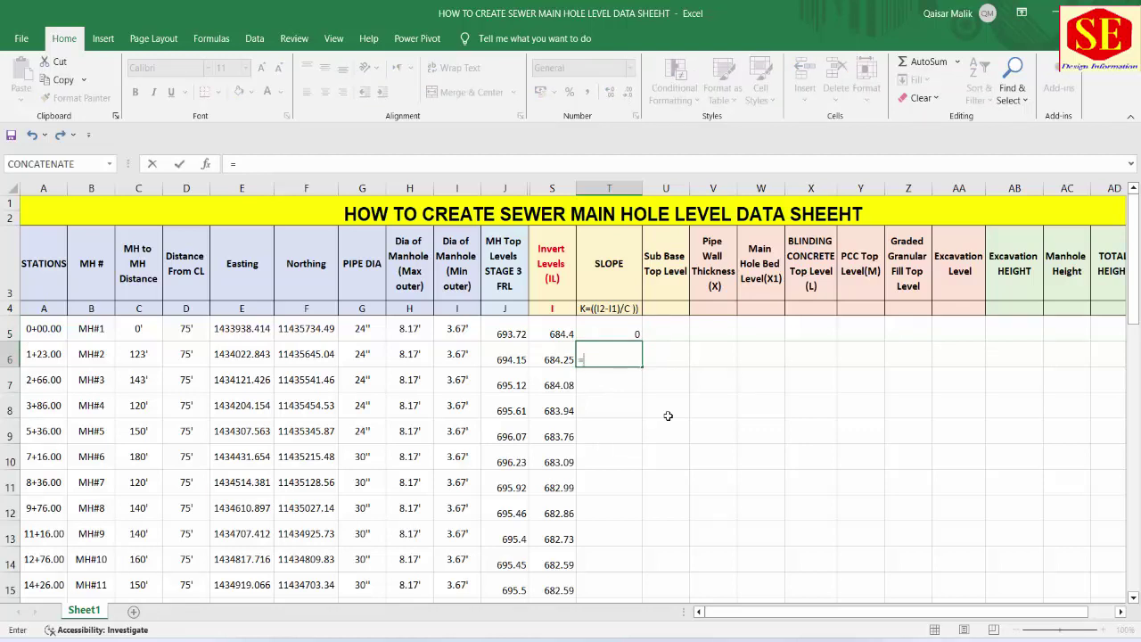
type("((")
left_click(553, 358)
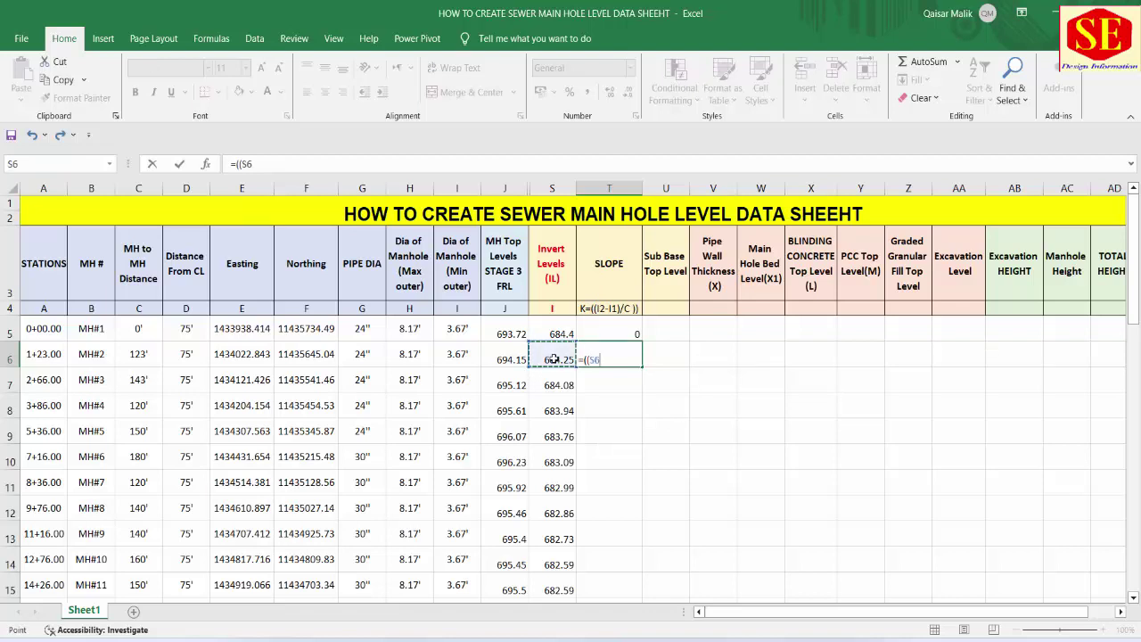
type("-")
left_click(555, 331)
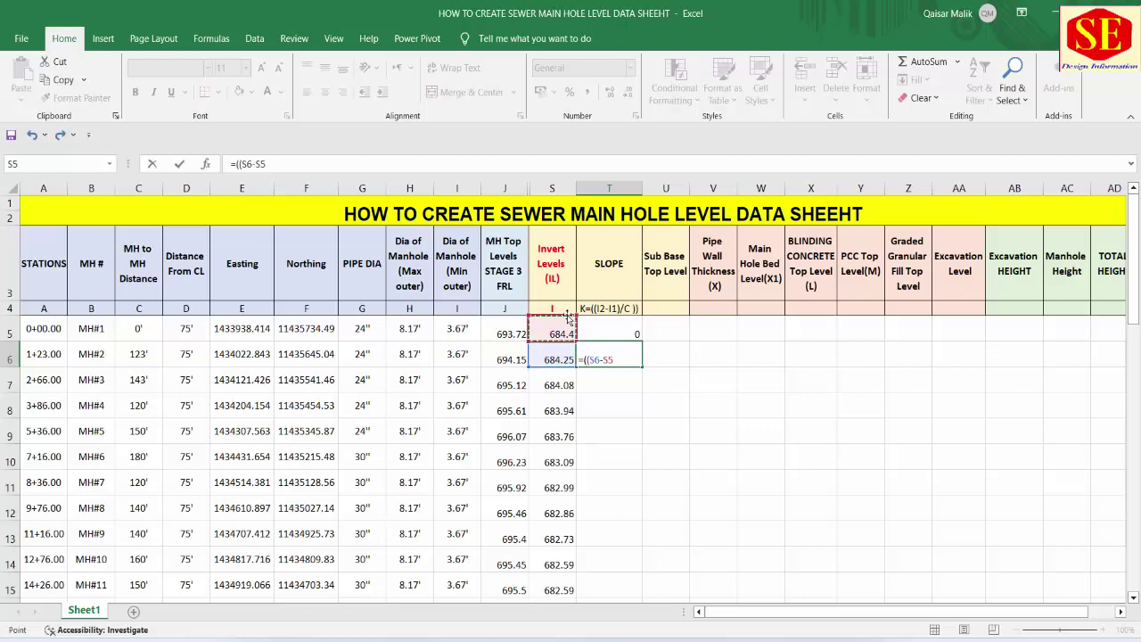
type(")/")
left_click(142, 353)
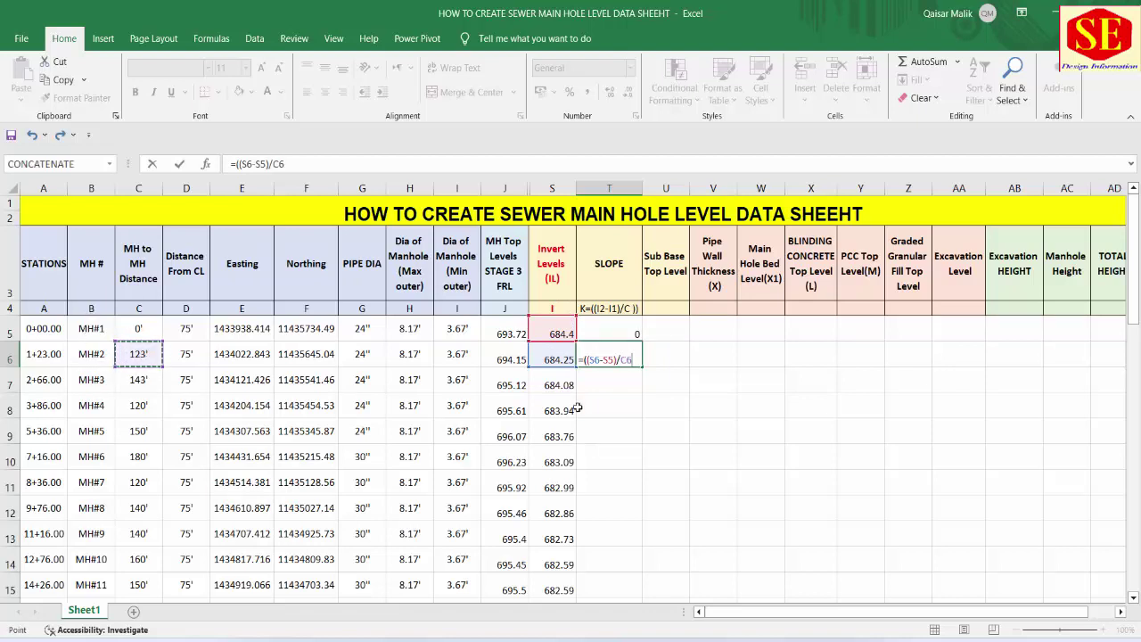
type(")")
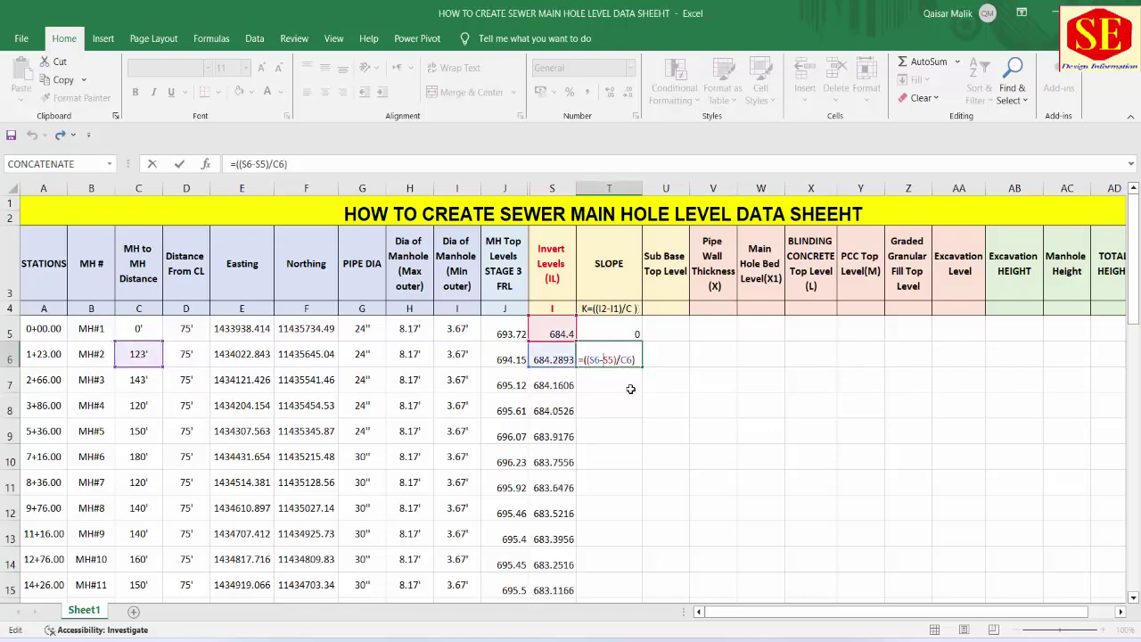
key("Return")
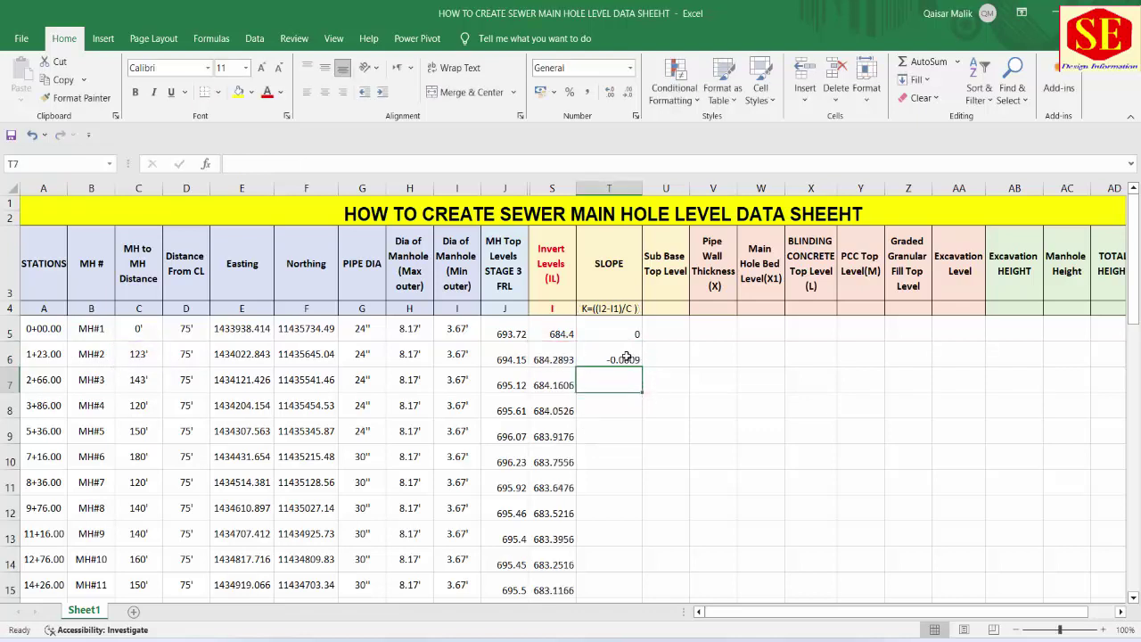
Enter the MH#3 slope formula =((S7-S6)/C7) in T7
left_click(627, 357)
left_click(618, 378)
type("=")
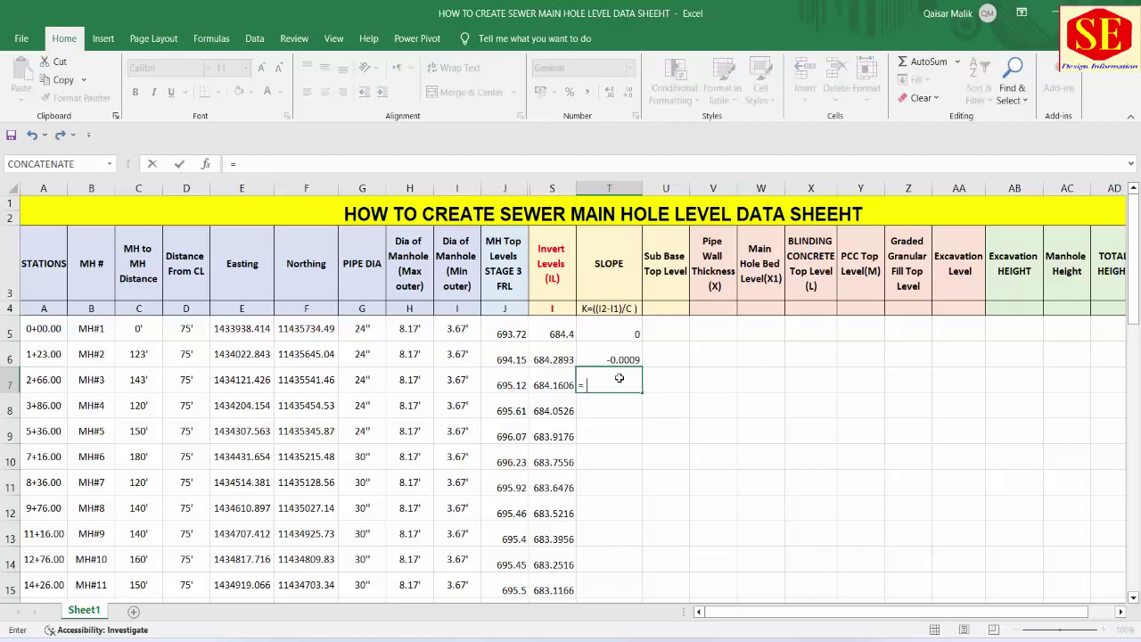
type("((")
left_click(565, 384)
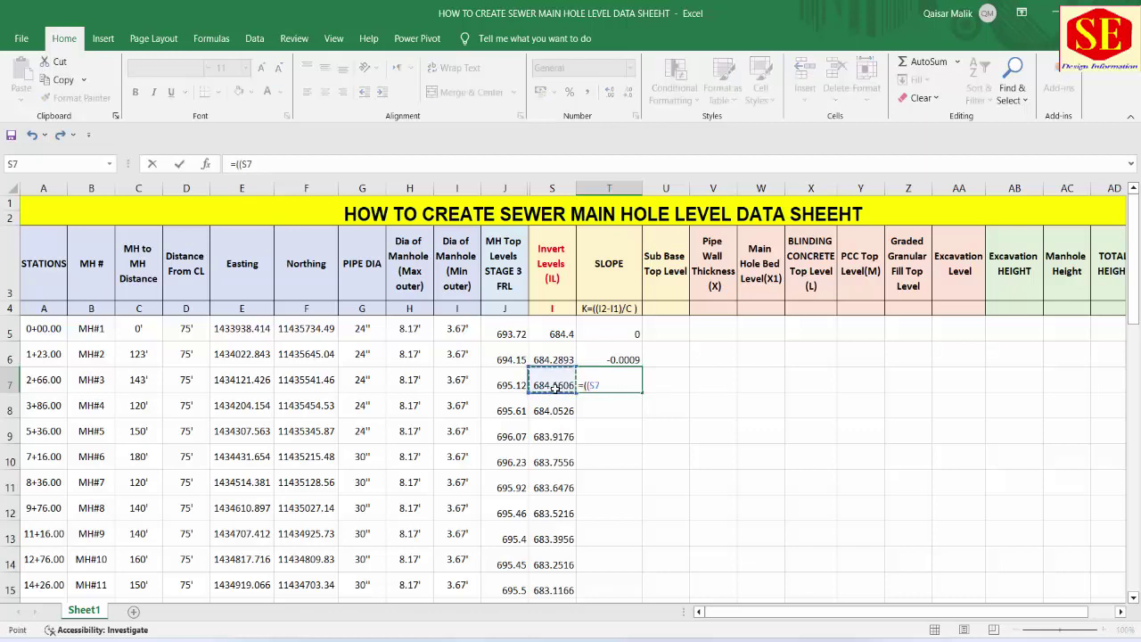
type("-")
left_click(565, 358)
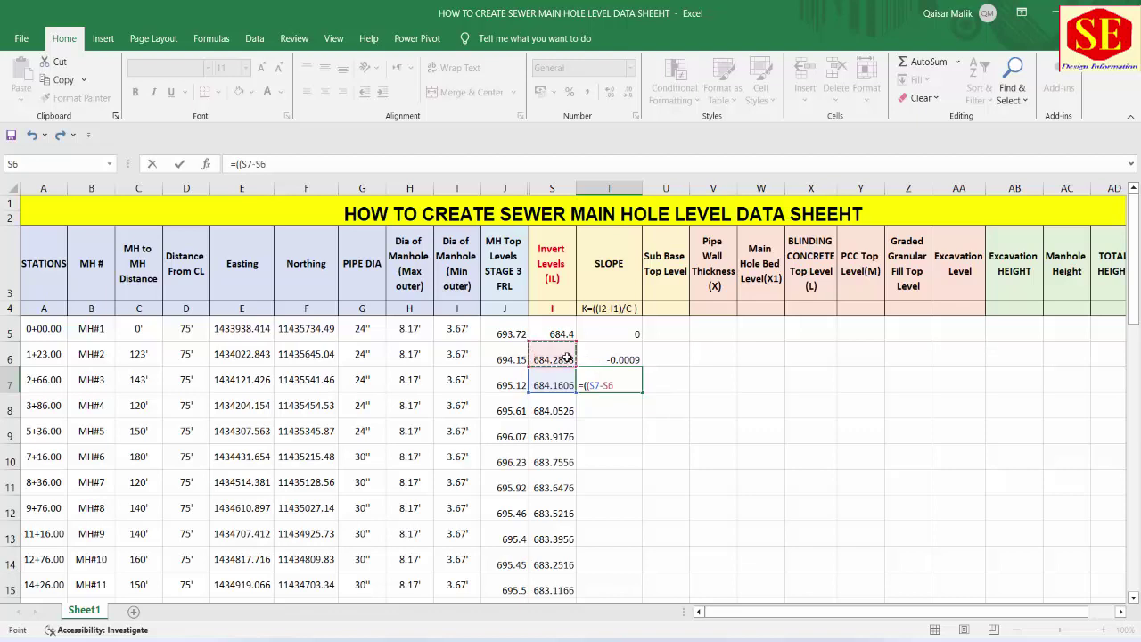
type(")/")
left_click(139, 378)
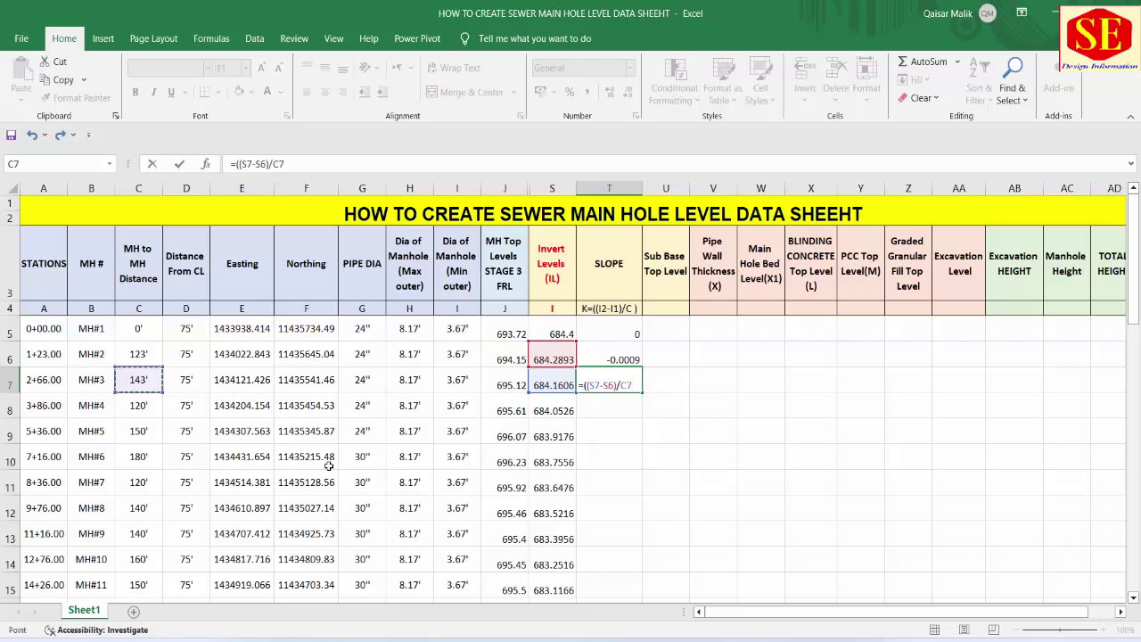
key("Return")
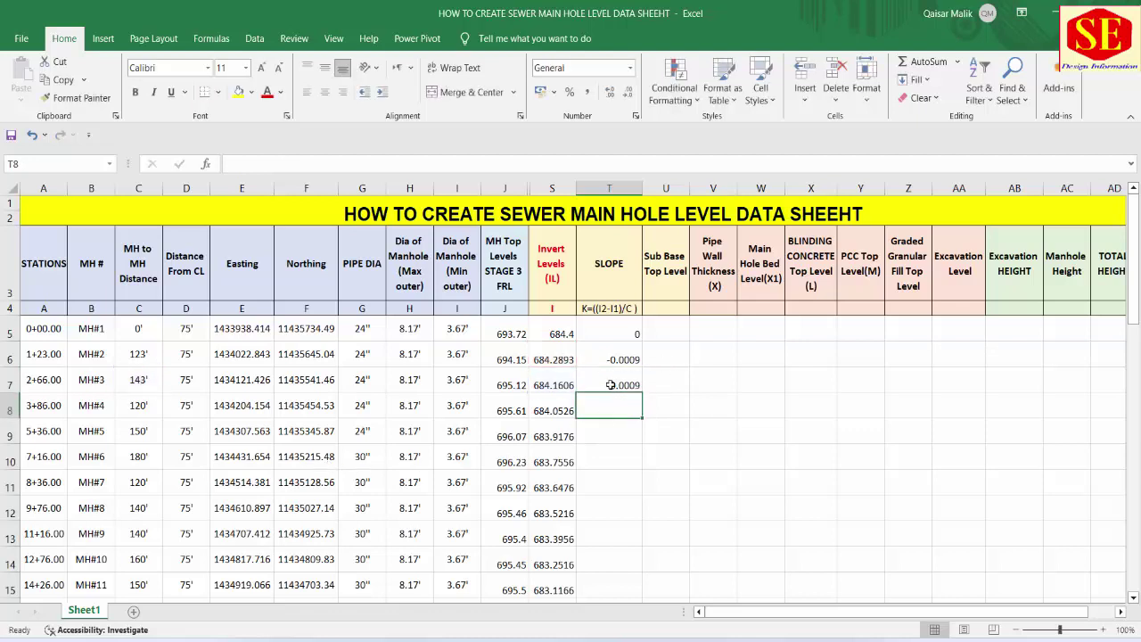
left_click(610, 384)
mouse_move(640, 390)
left_mouse_down()
mouse_move(637, 626)
mouse_move(629, 584)
left_mouse_up()
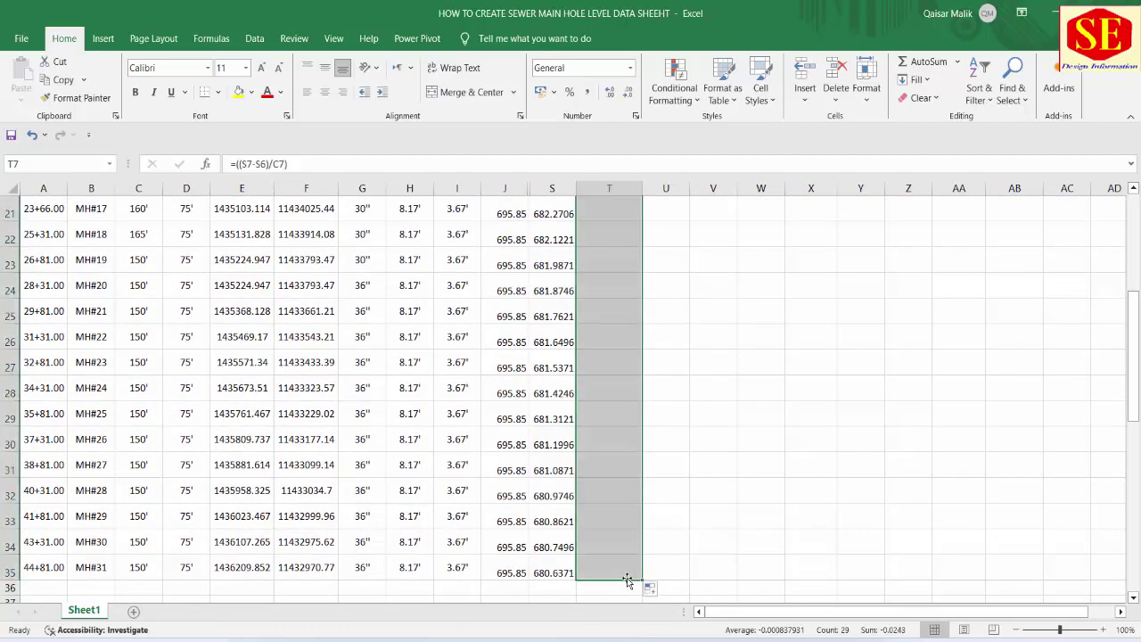
scroll(728, 479, "up", 4)
scroll(640, 262, "up", 2)
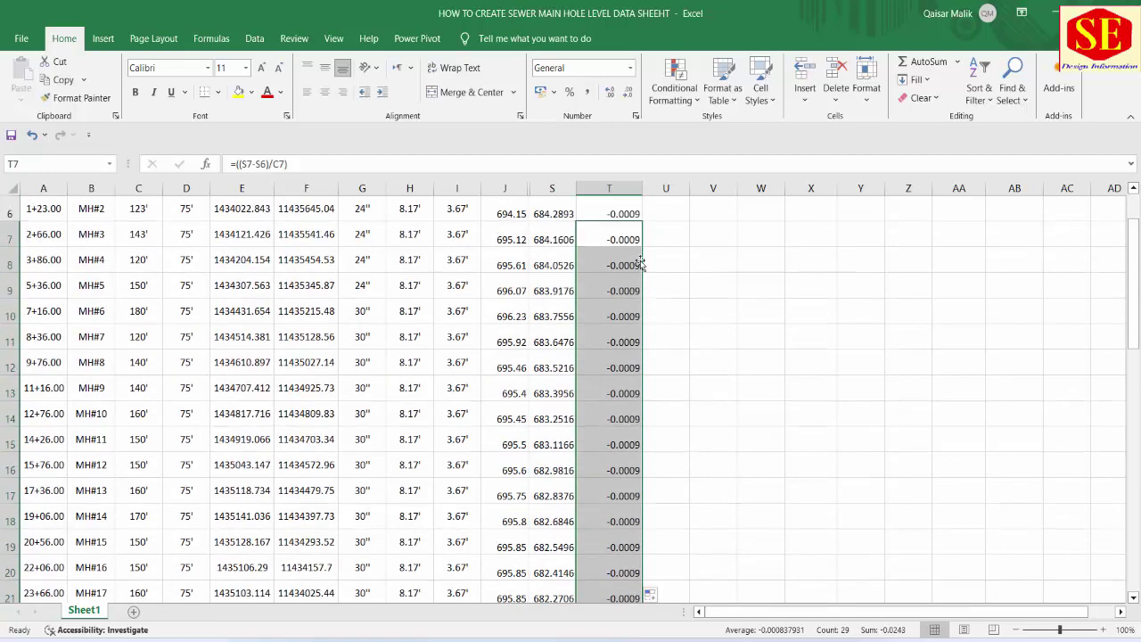
scroll(640, 263, "up", 1)
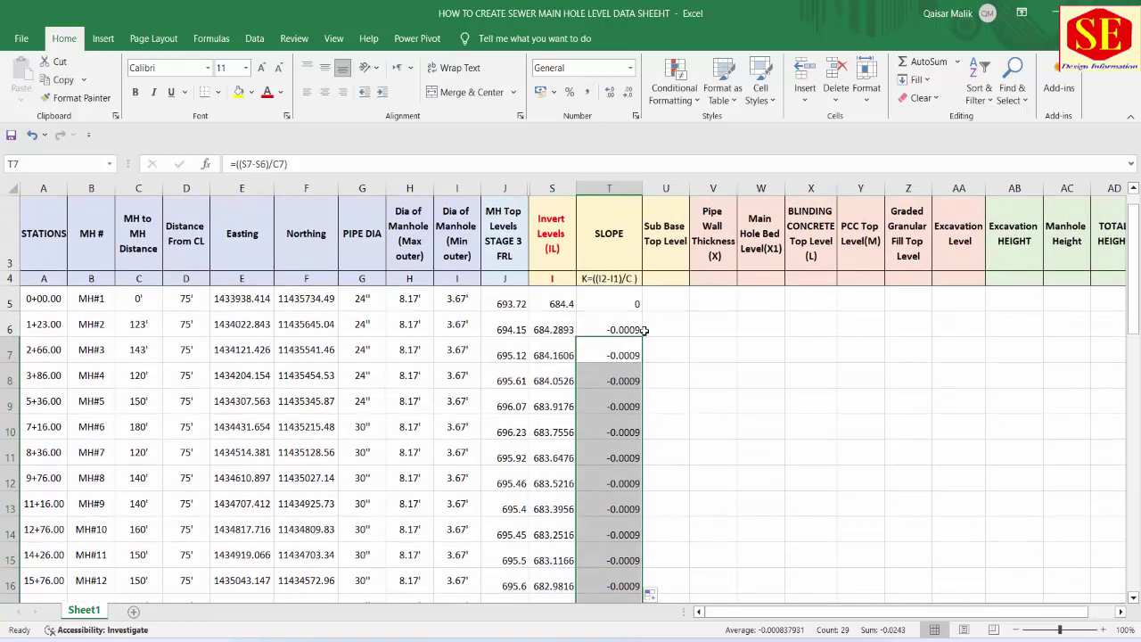
left_click(608, 336)
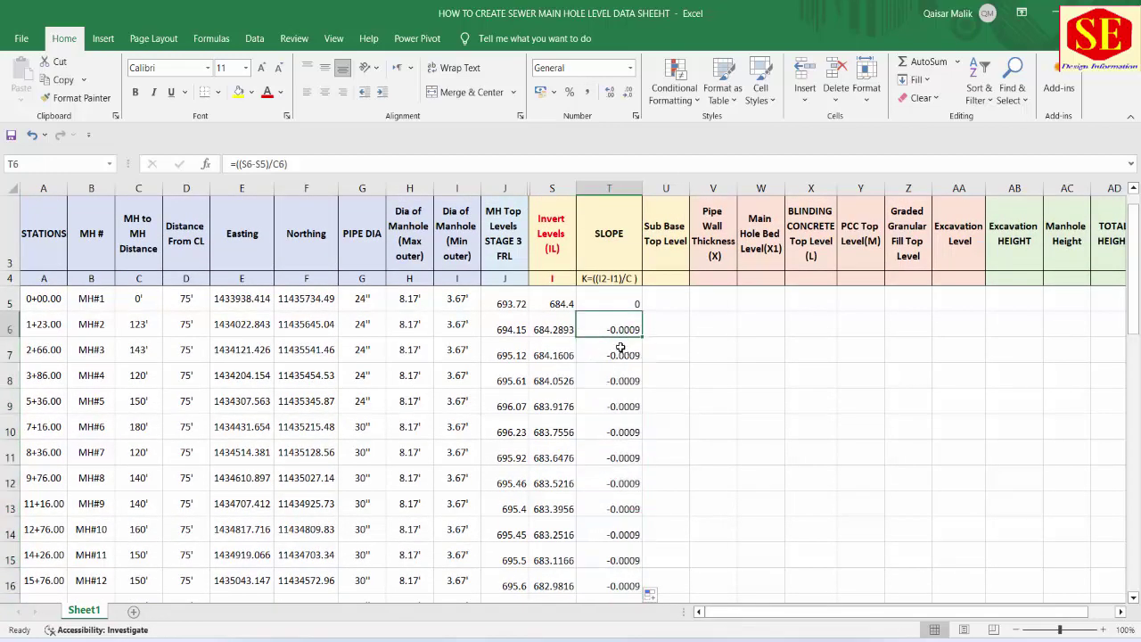
scroll(624, 363, "down", 3)
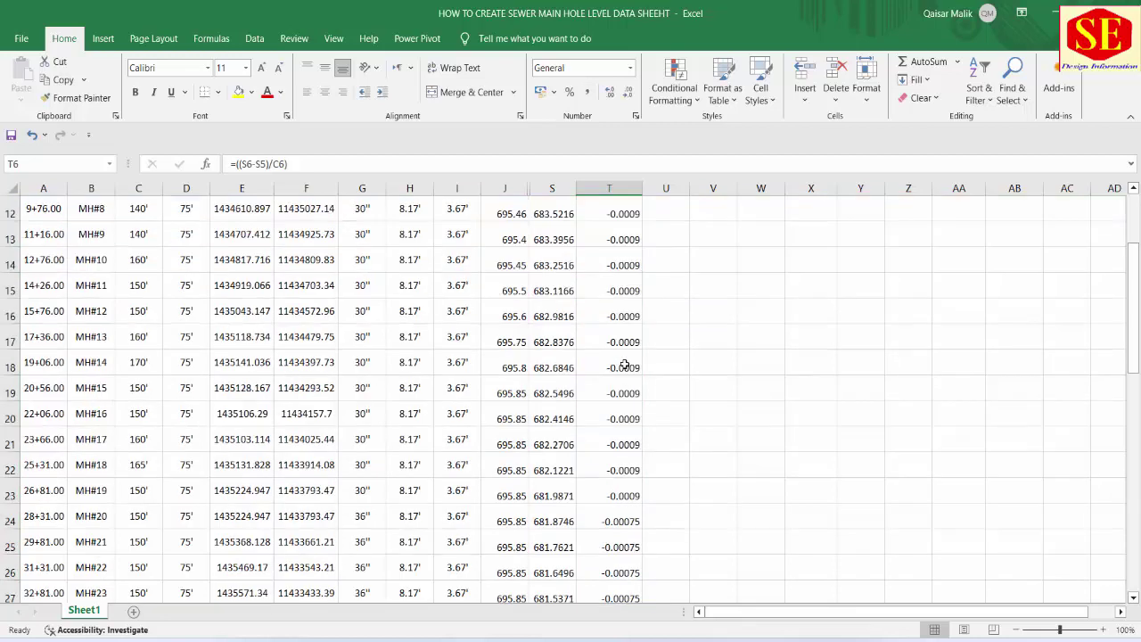
scroll(625, 363, "down", 3)
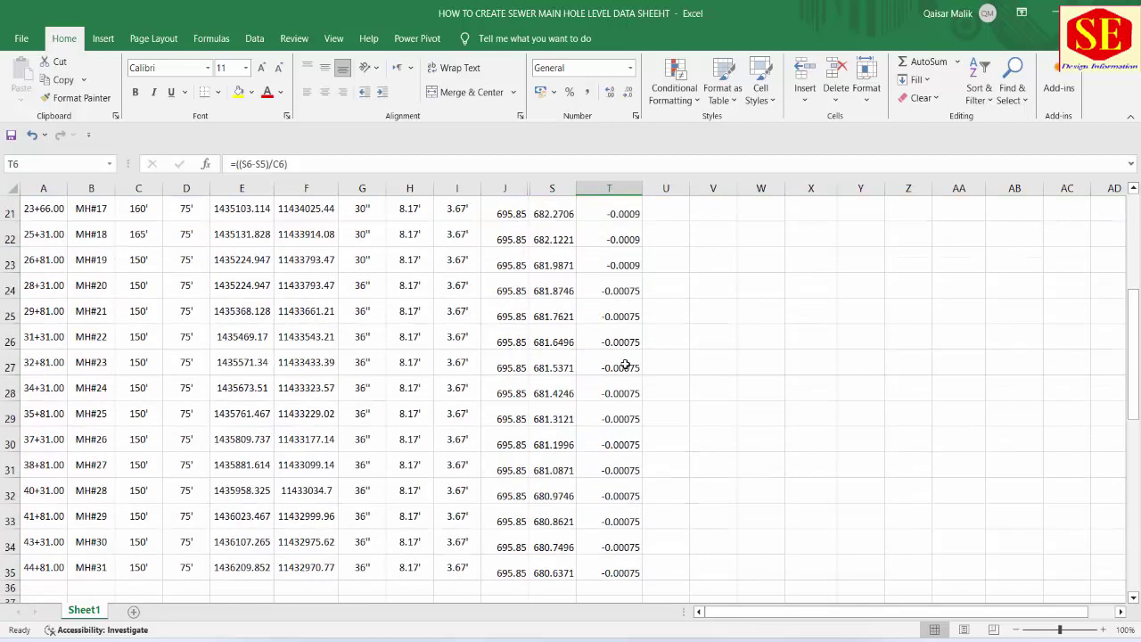
left_click(364, 259)
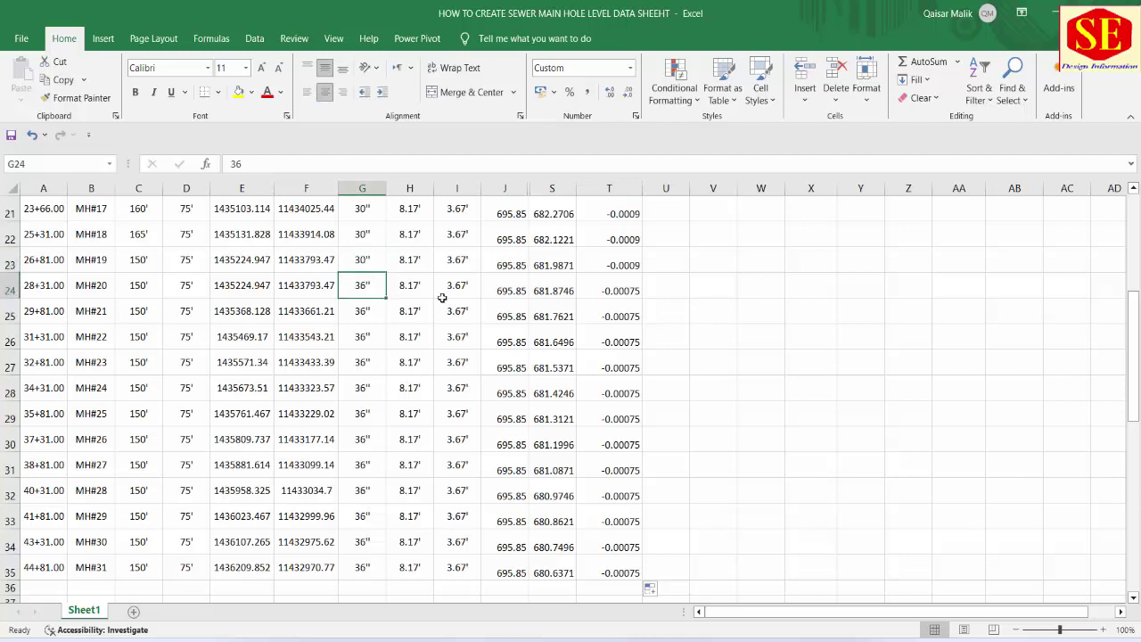
left_click_drag(619, 291, 613, 572)
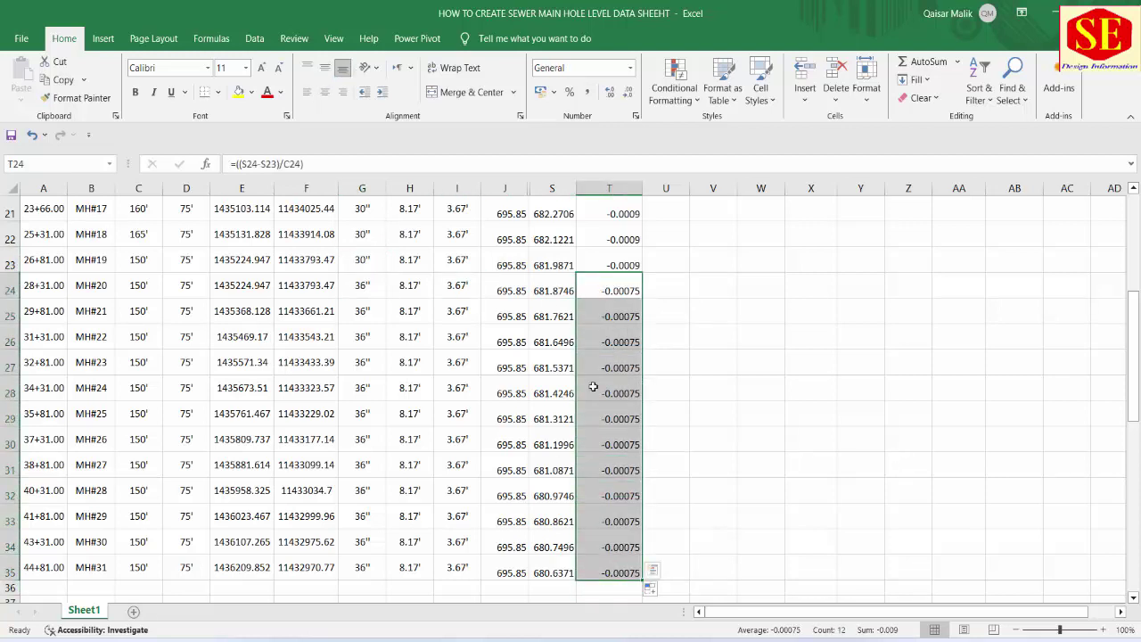
scroll(649, 332, "up", 3)
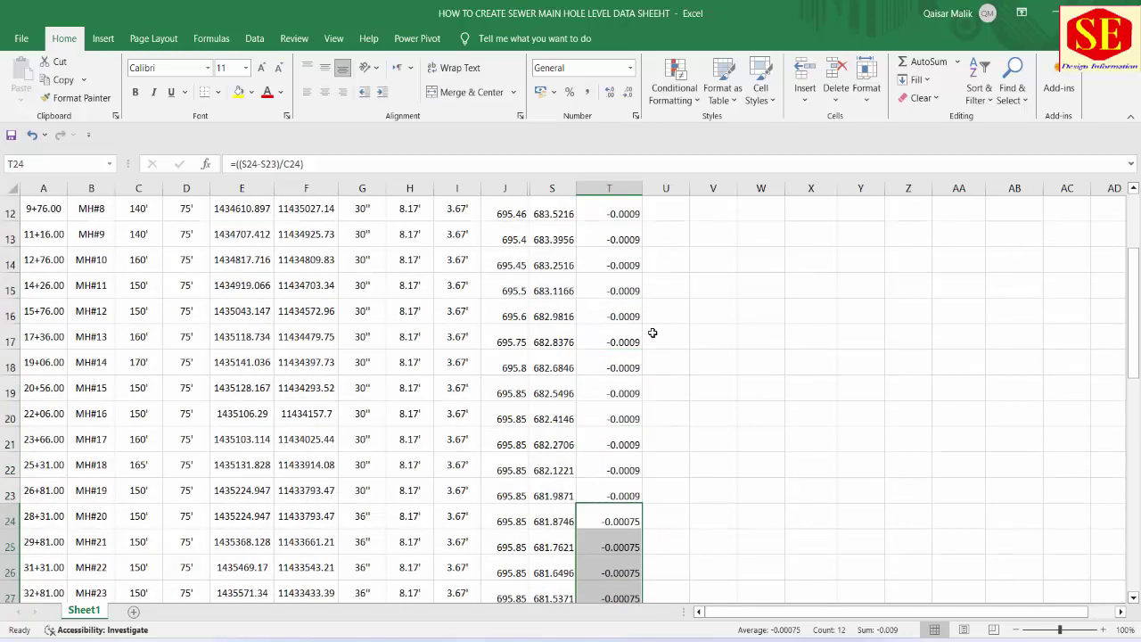
scroll(650, 332, "up", 3)
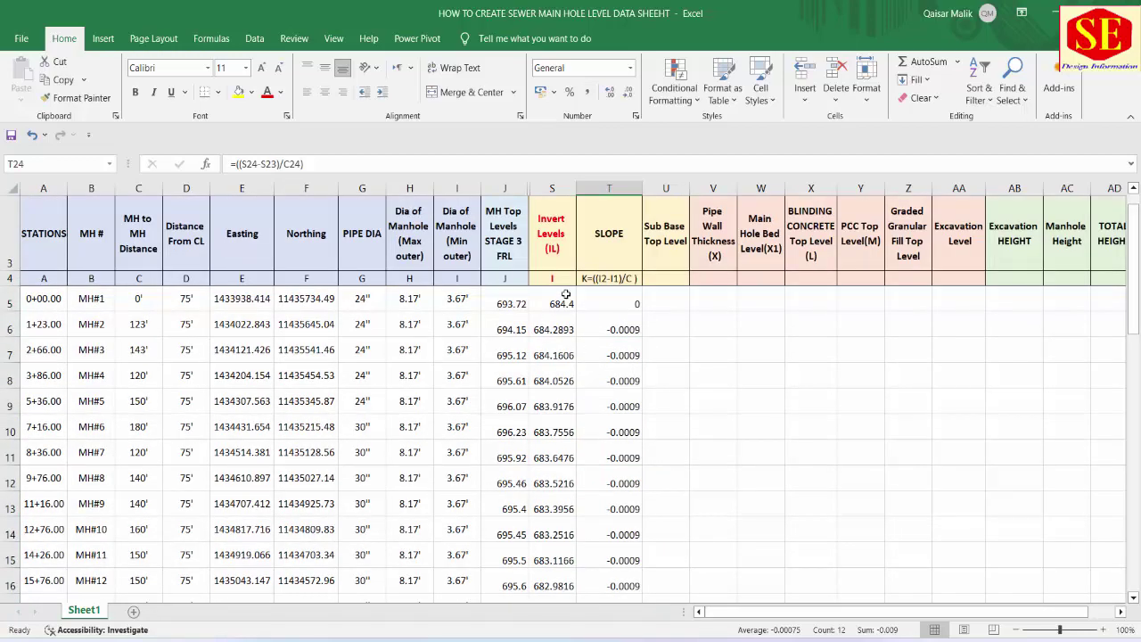
left_click_drag(559, 302, 548, 640)
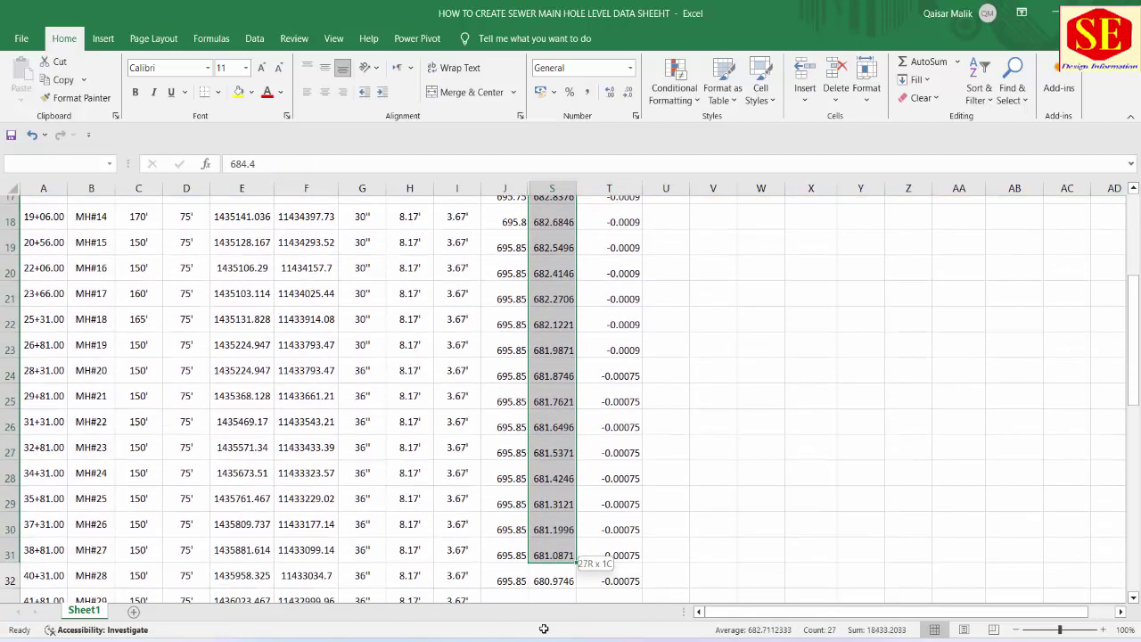
Make the invert level values in S5:S35 bold
left_click_drag(548, 640, 551, 575)
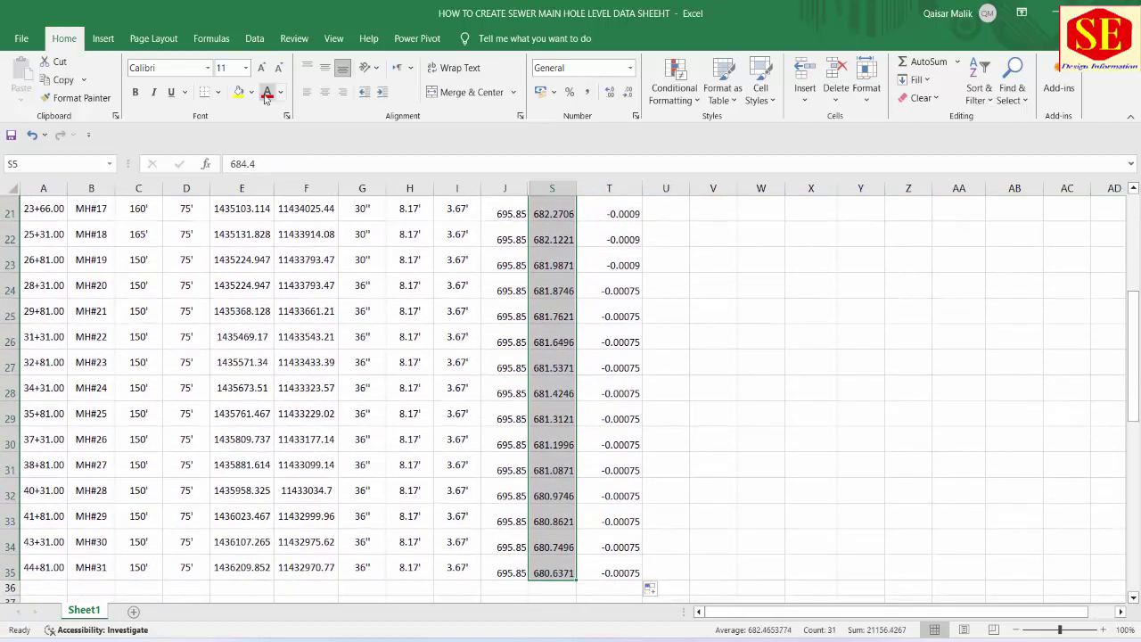
key("ctrl+BackSpace")
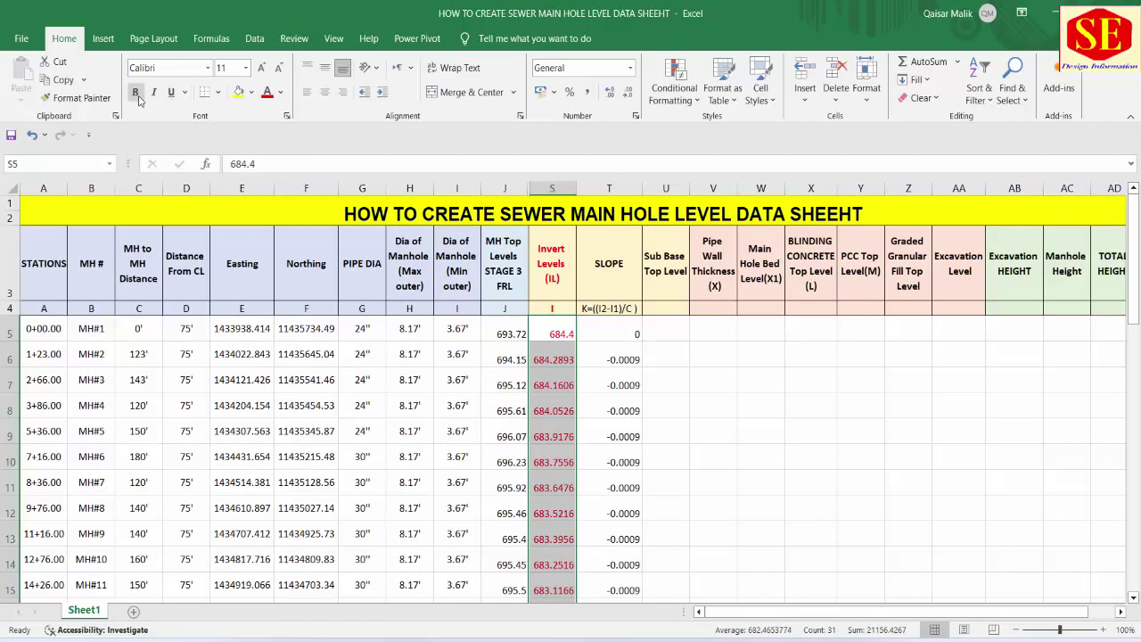
left_click(134, 92)
left_click(625, 323)
Inspect the slope values and the T6 formula without changing them
left_click_drag(624, 351, 622, 521)
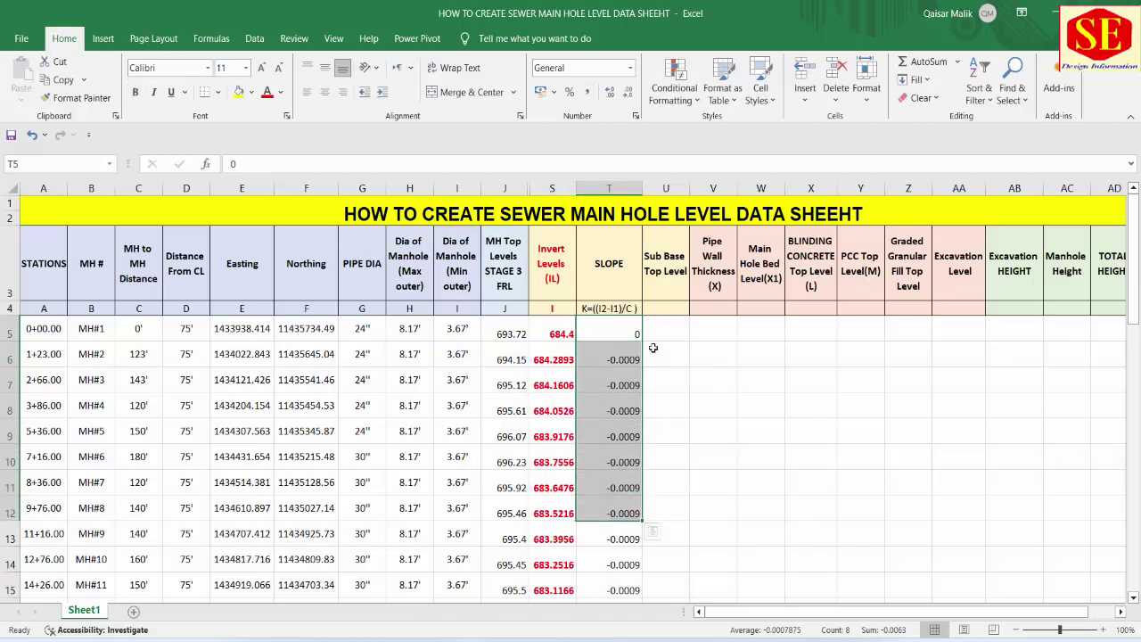
double_click(616, 359)
key("Escape")
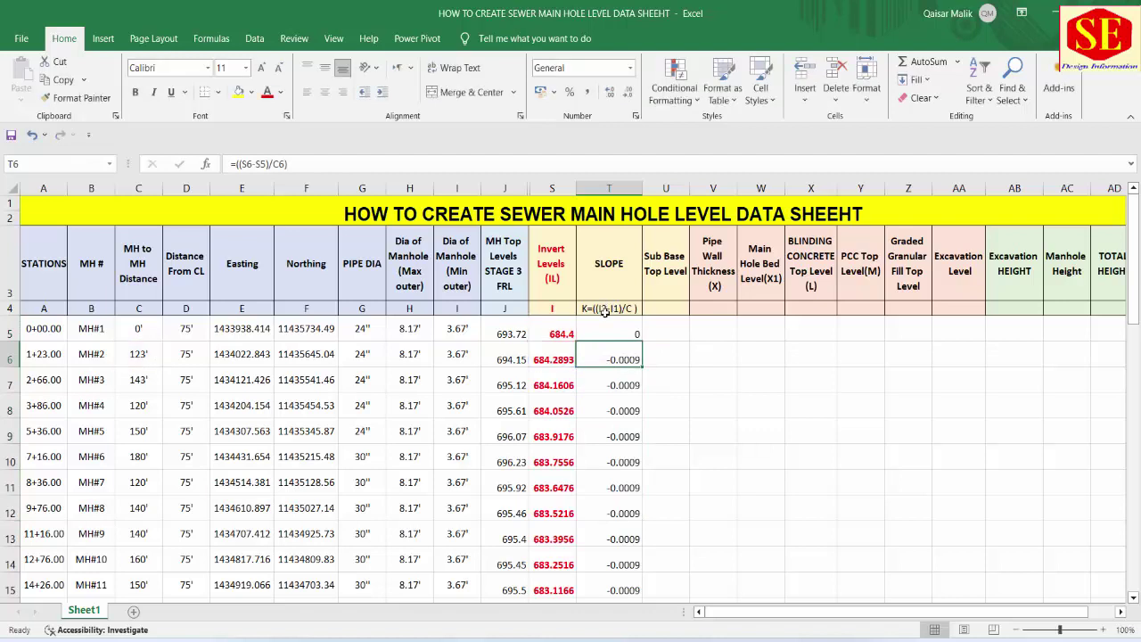
Select the Sub Base Top Level heading in U3 and begin typing over it
left_click(613, 307)
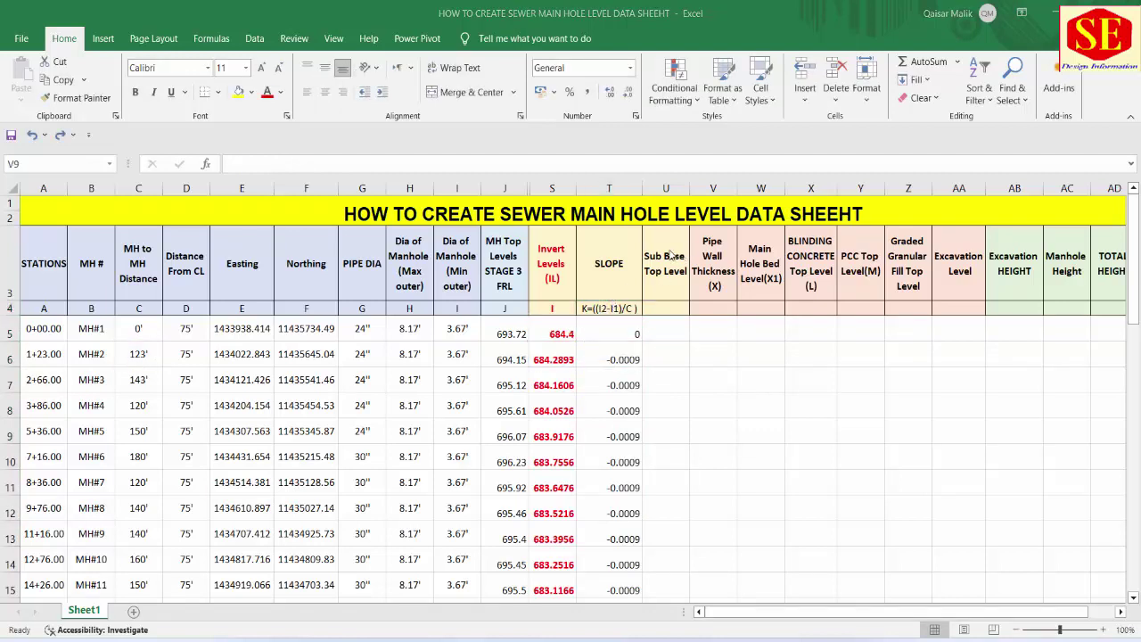
key("Right")
key("Right")
key("Down")
key("Down")
key("Down")
left_click(667, 276)
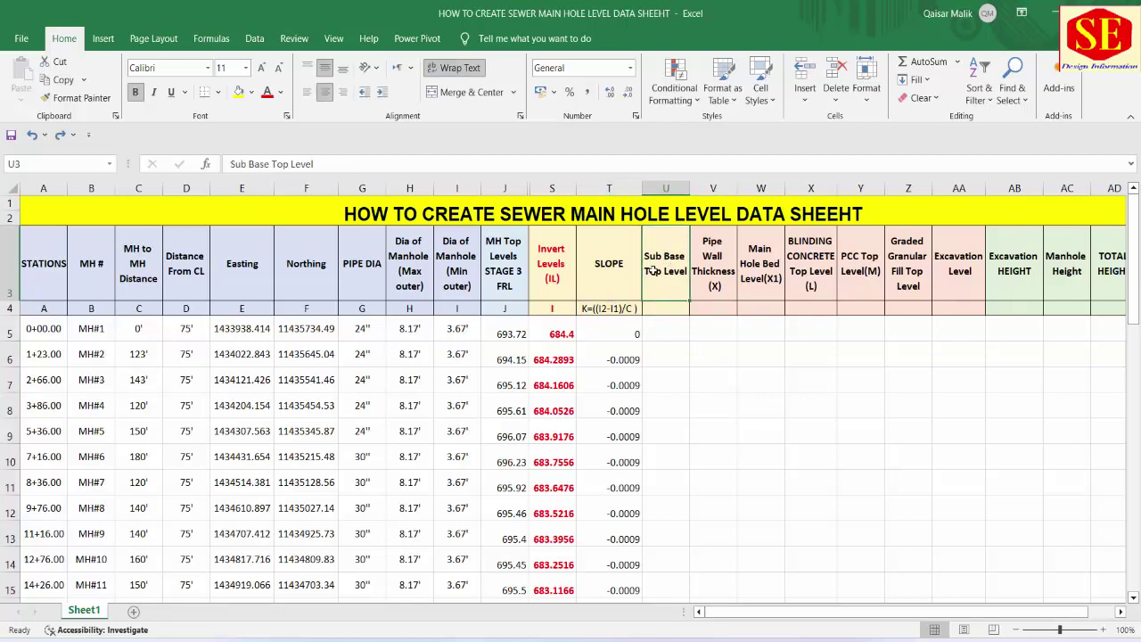
type(";")
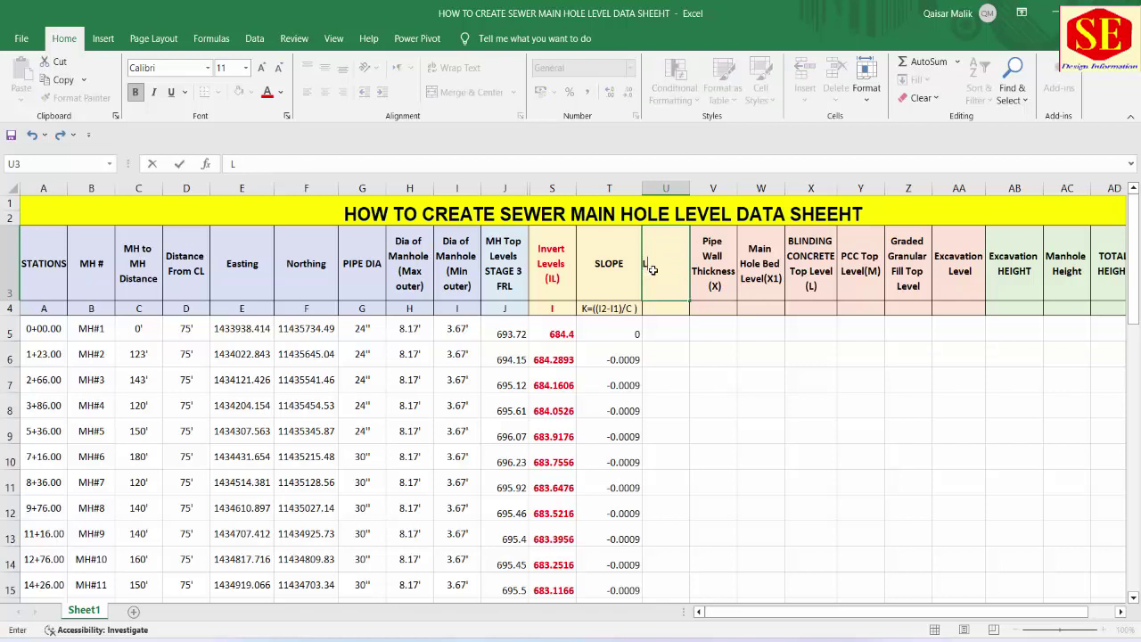
type("evel at S")
type("ite")
Retype the column U heading as SUB GRADE TOP, correcting typos along the way
key("Return")
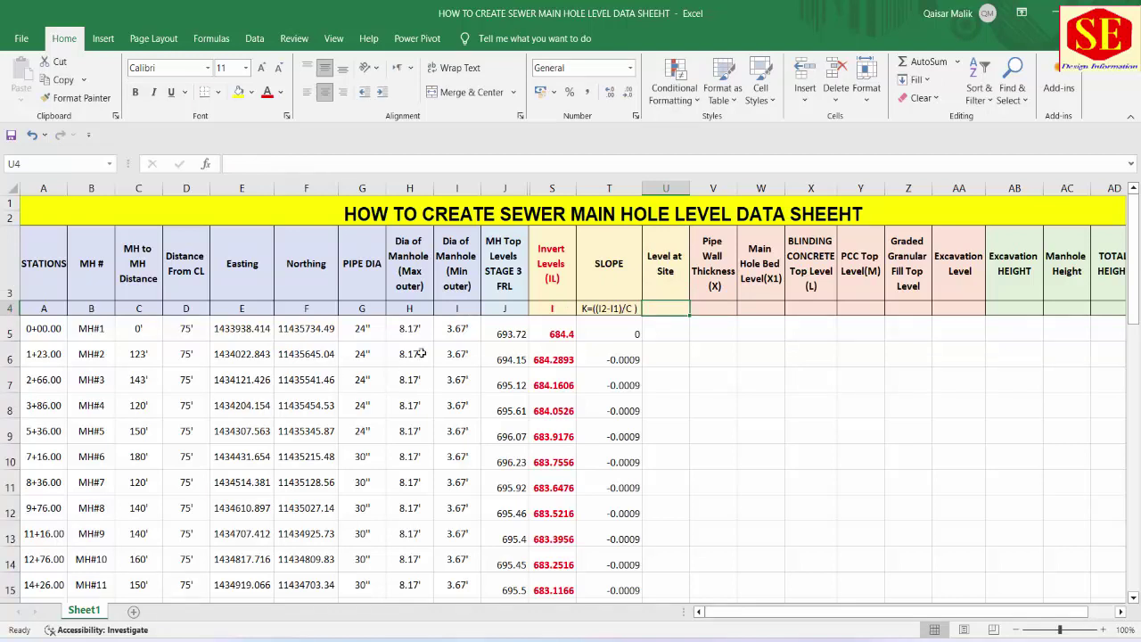
left_click(660, 256)
type("nsl")
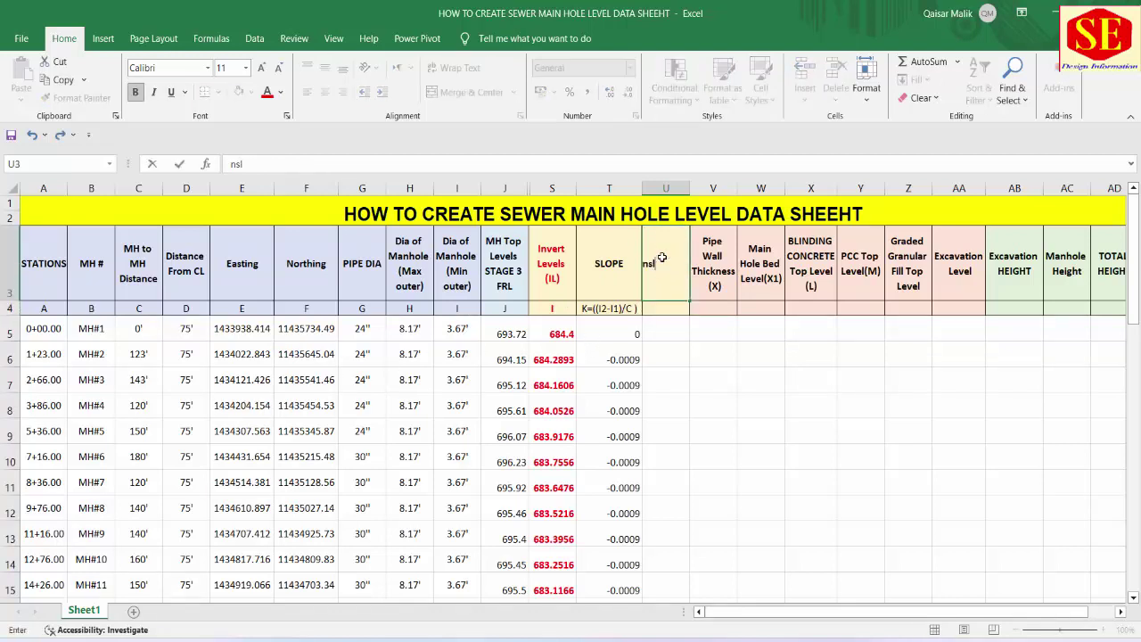
key("BackSpace")
key("BackSpace")
key("BackSpace")
type("N")
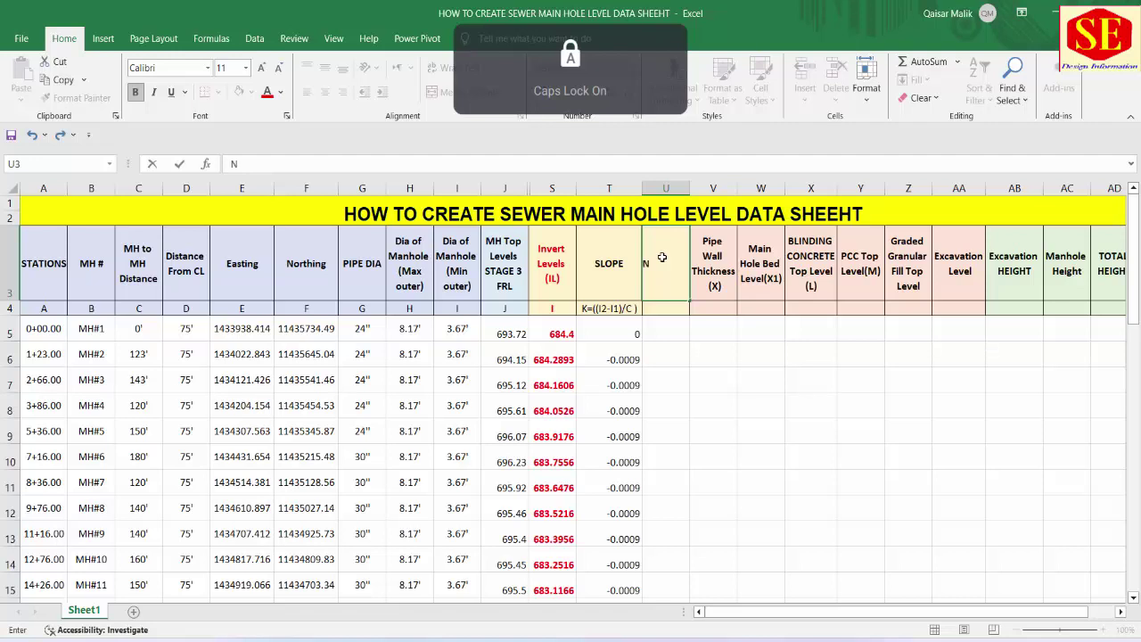
type("GE")
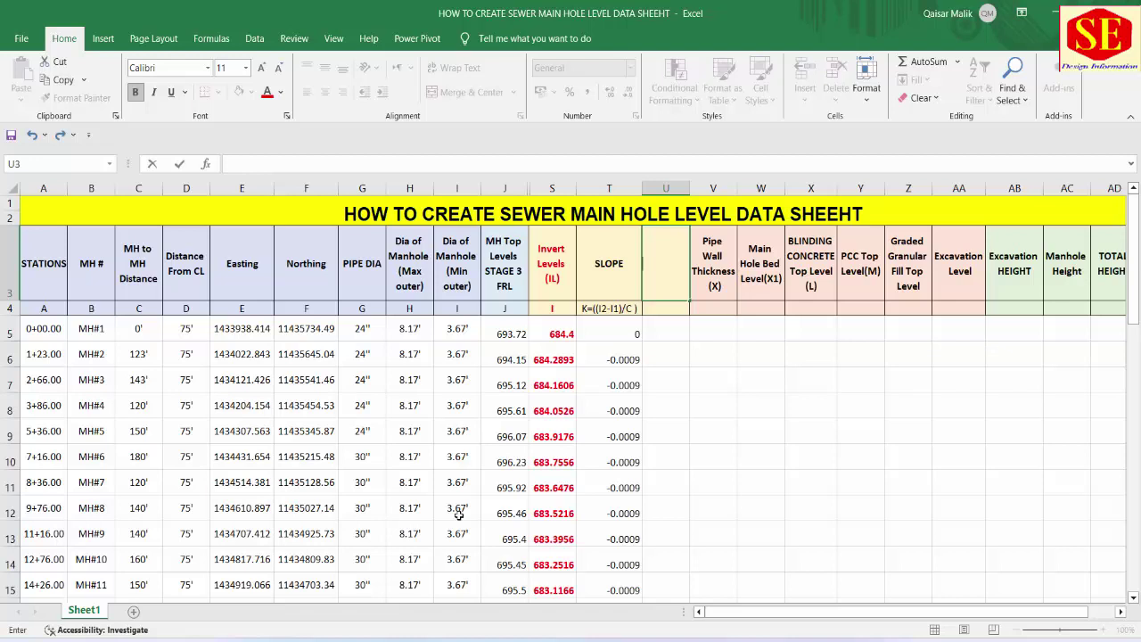
left_click(698, 415)
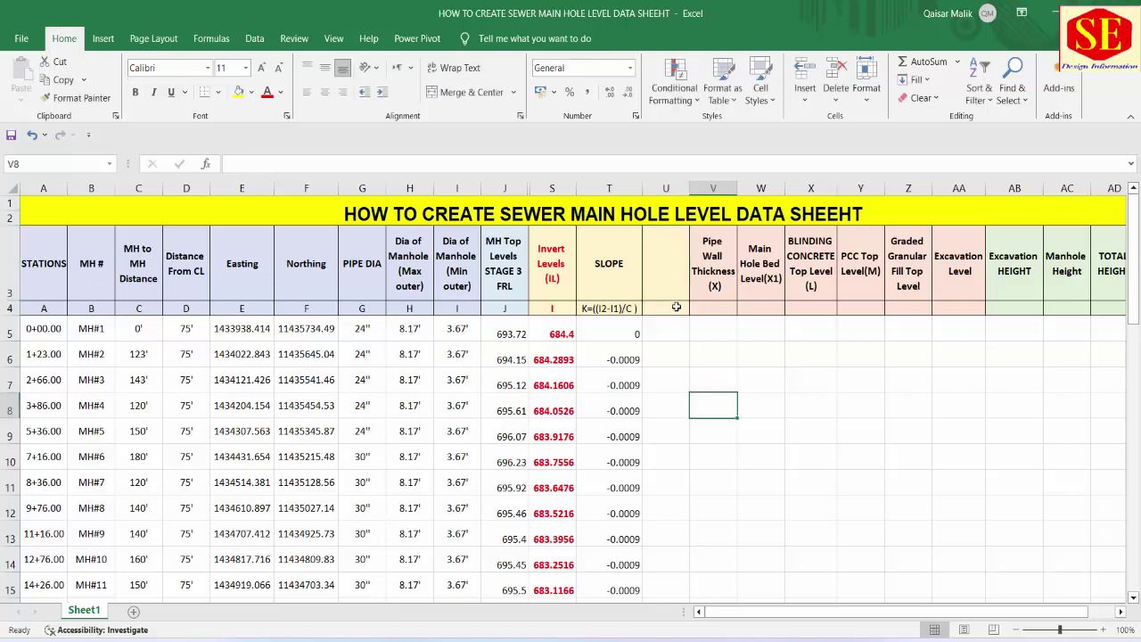
left_click(668, 279)
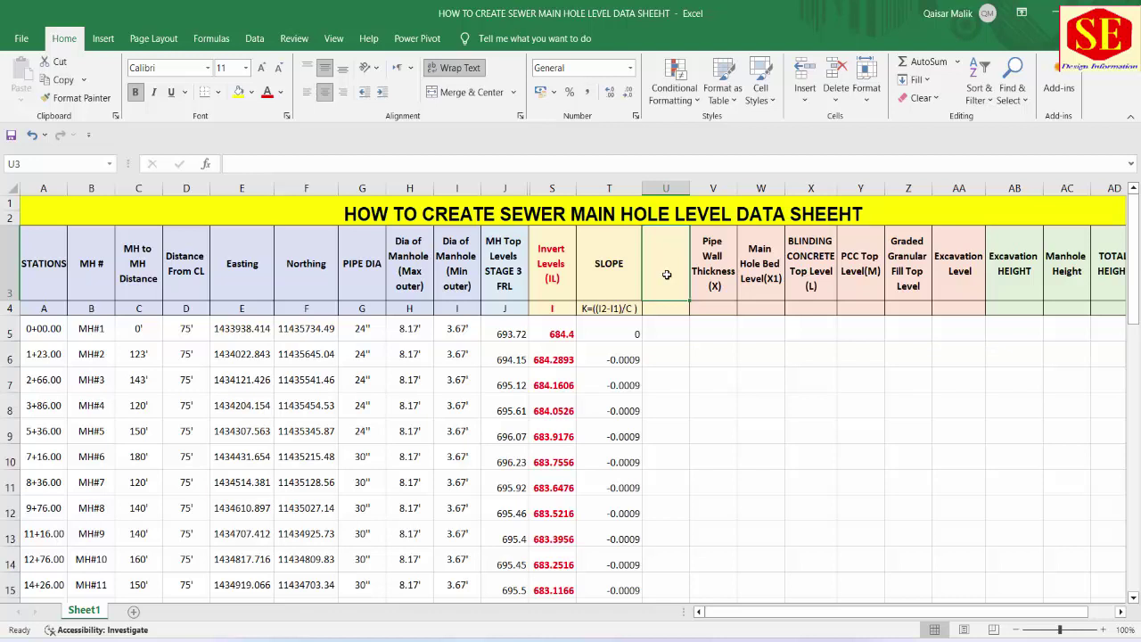
type("LEVEL")
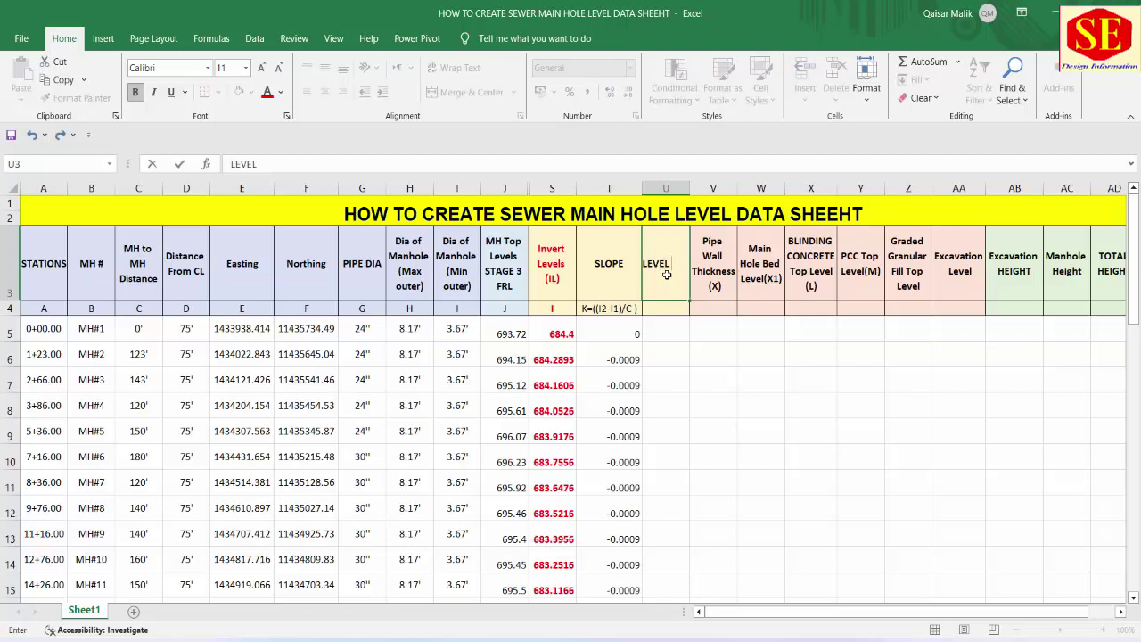
key("BackSpace")
key("BackSpace")
key("BackSpace")
key("BackSpace")
type("RA")
type("DE T")
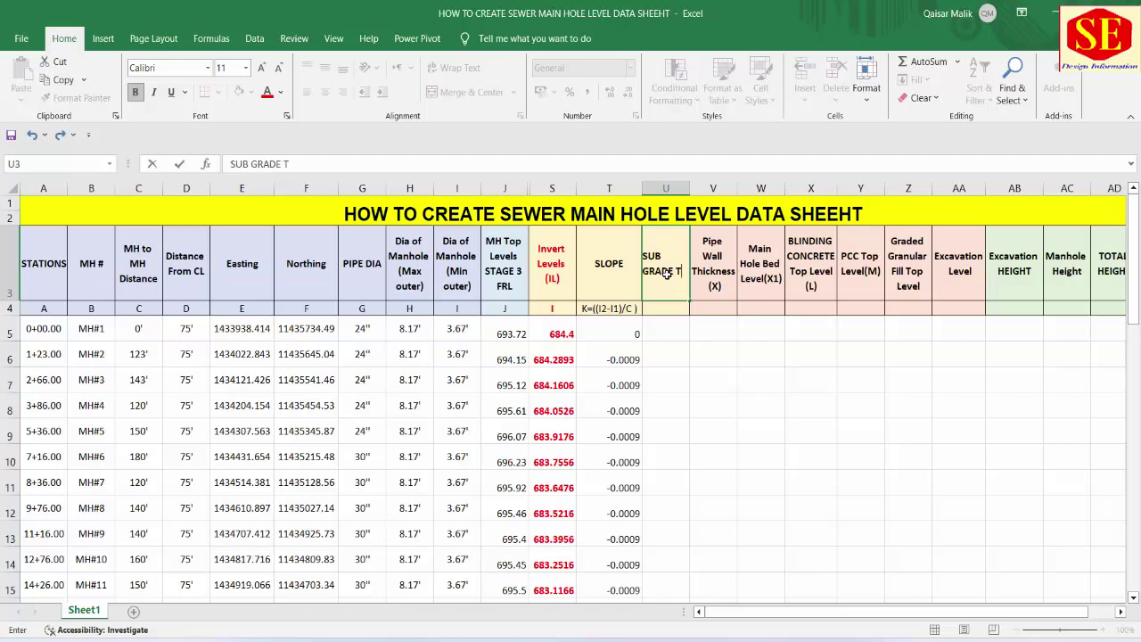
type("OP")
key("Return")
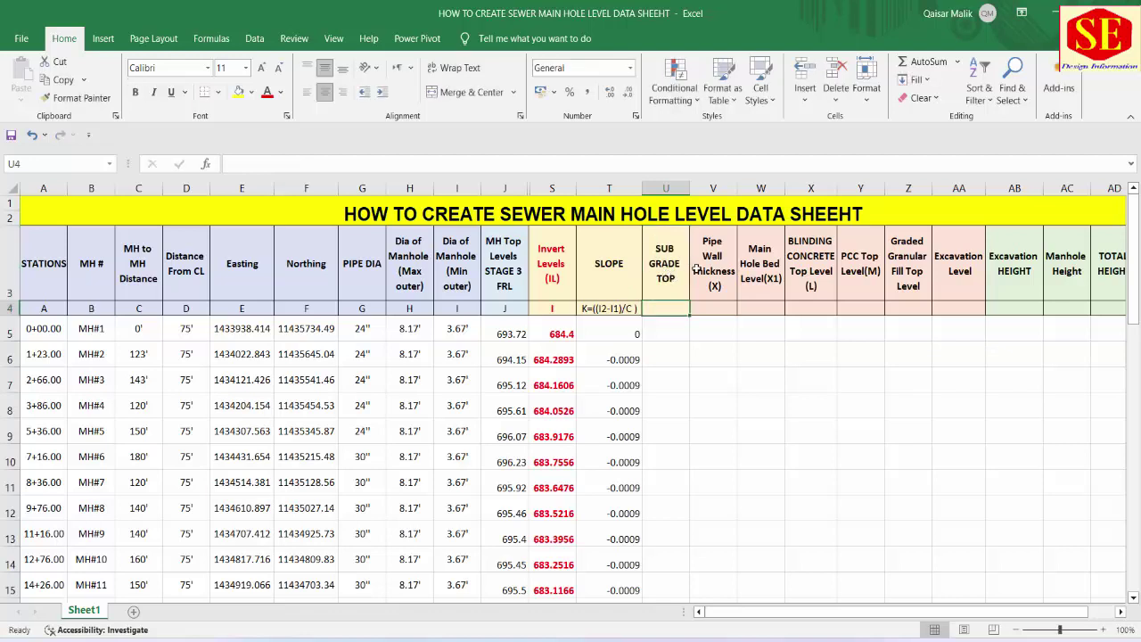
Enter the formula note L=(J-1.667) in U4 under SUB GRADE TOP
left_click(656, 331)
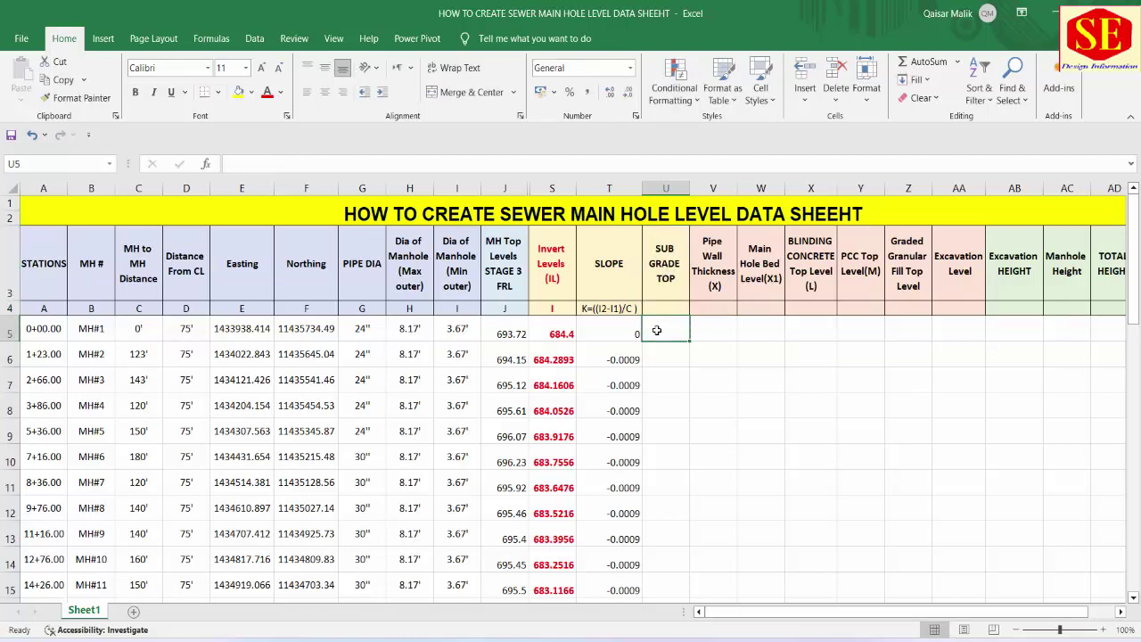
type("=")
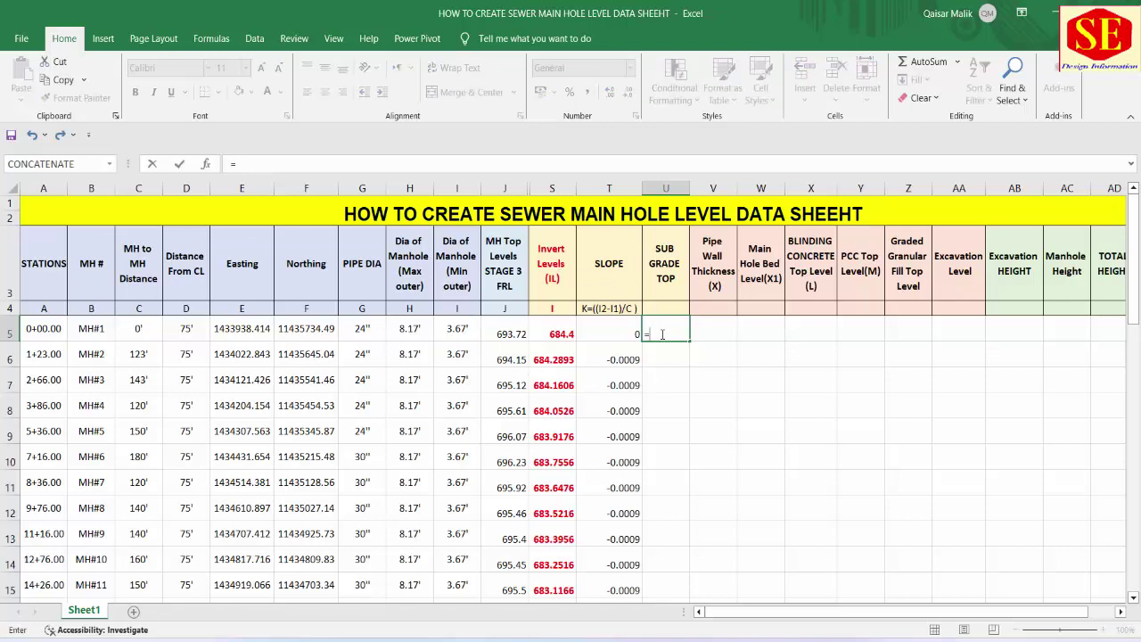
key("Escape")
left_click(677, 308)
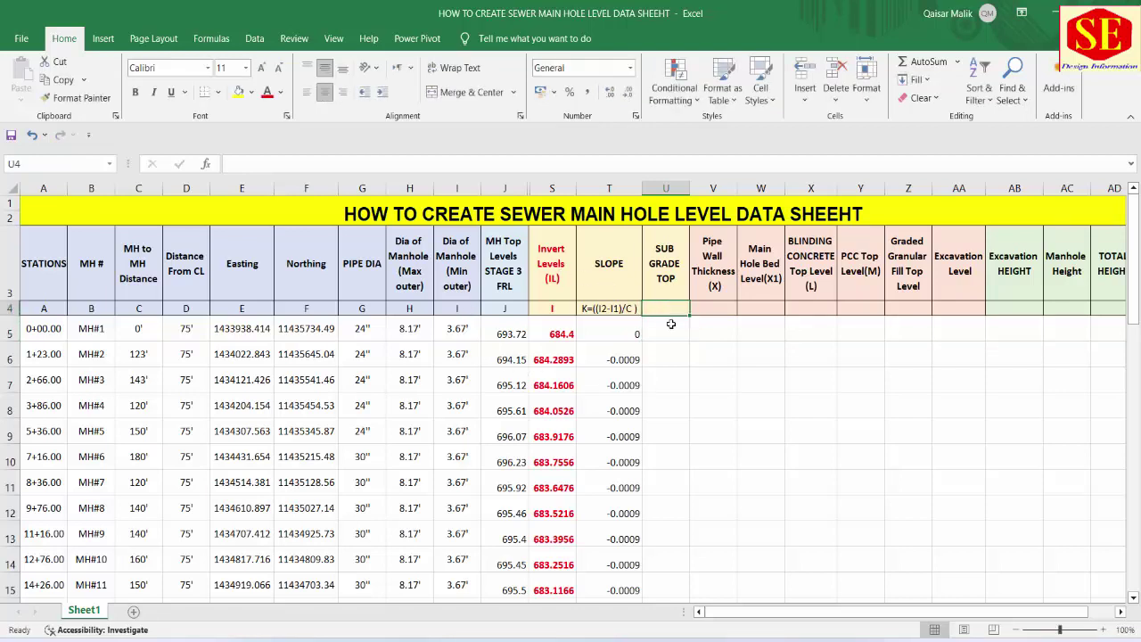
type("L=(")
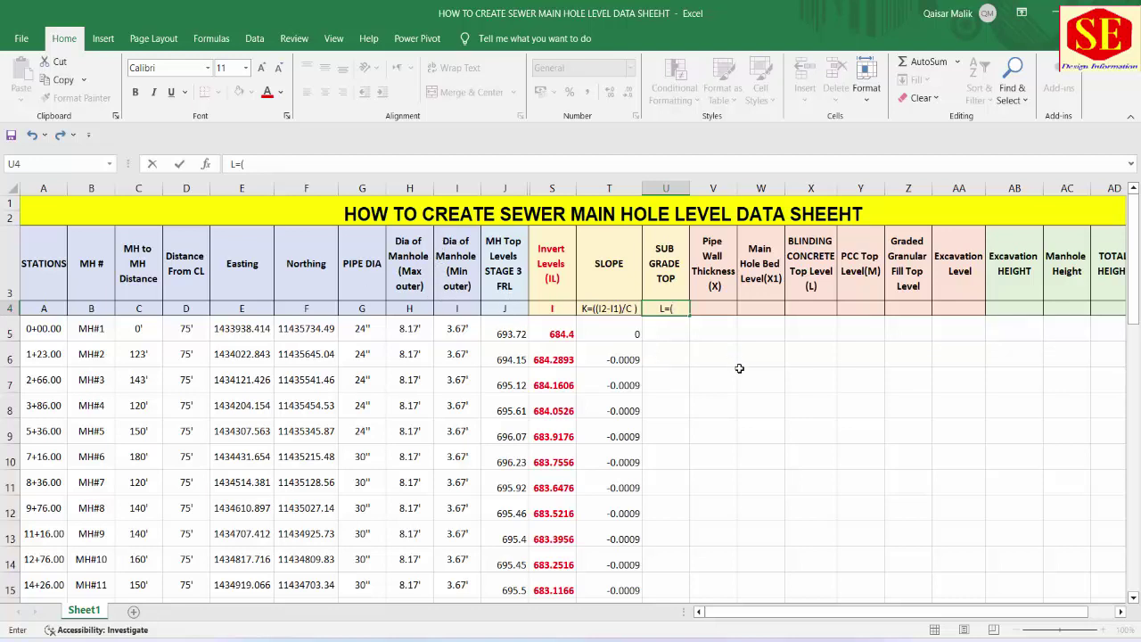
type("J-1")
type(".667")
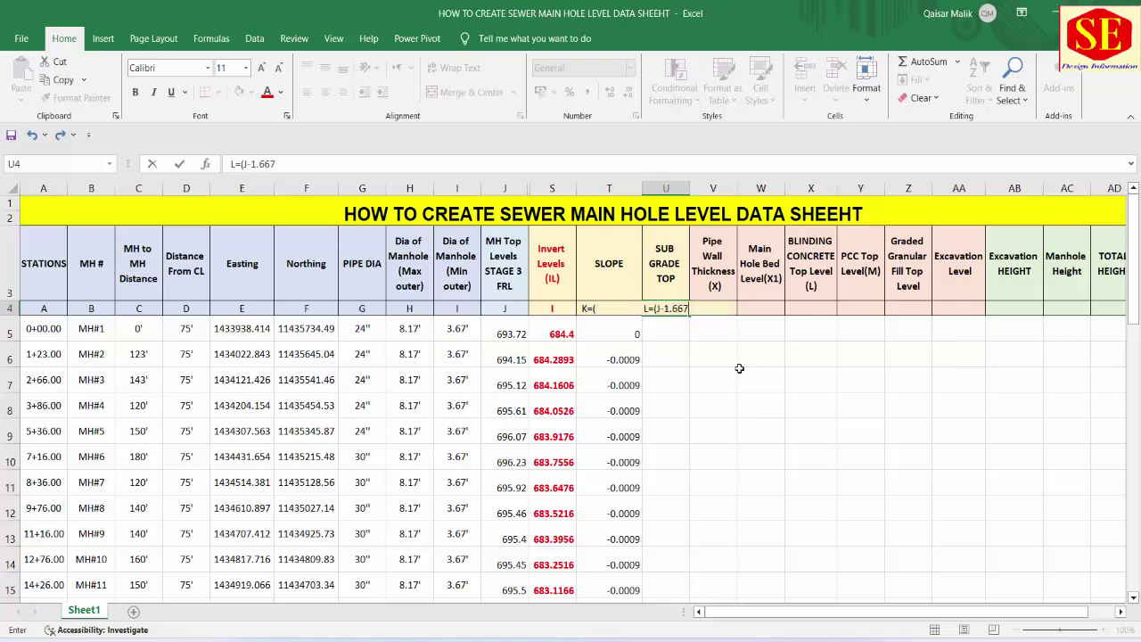
type(")")
key("Return")
key("Up")
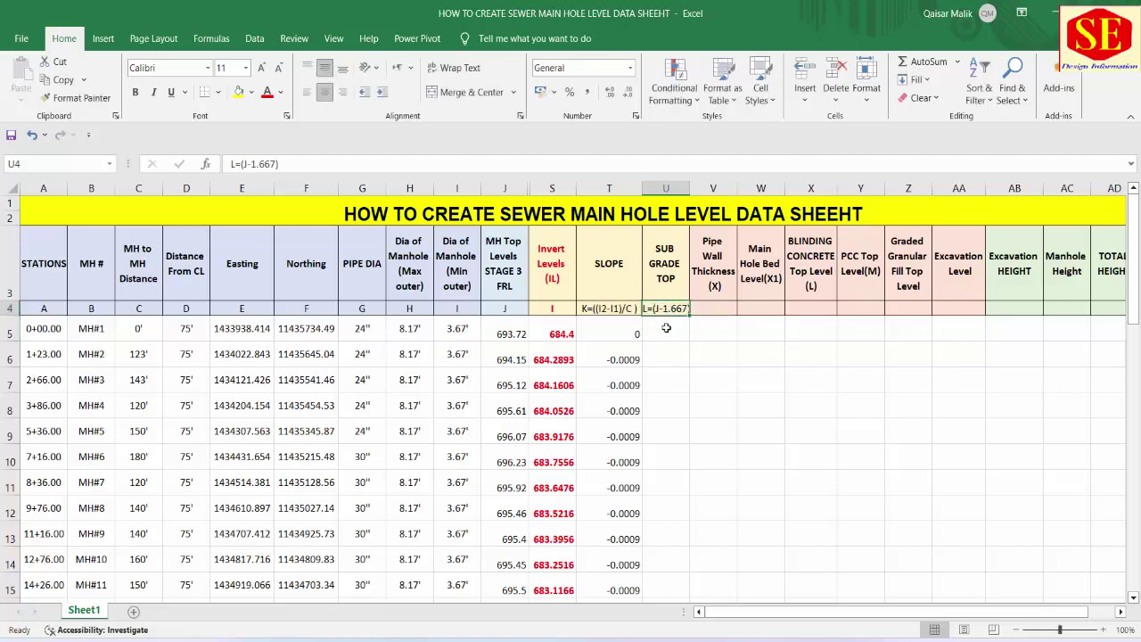
Change the U4 note from 1.667 to 1.5, making it L=(J-1.5)
left_click(666, 328)
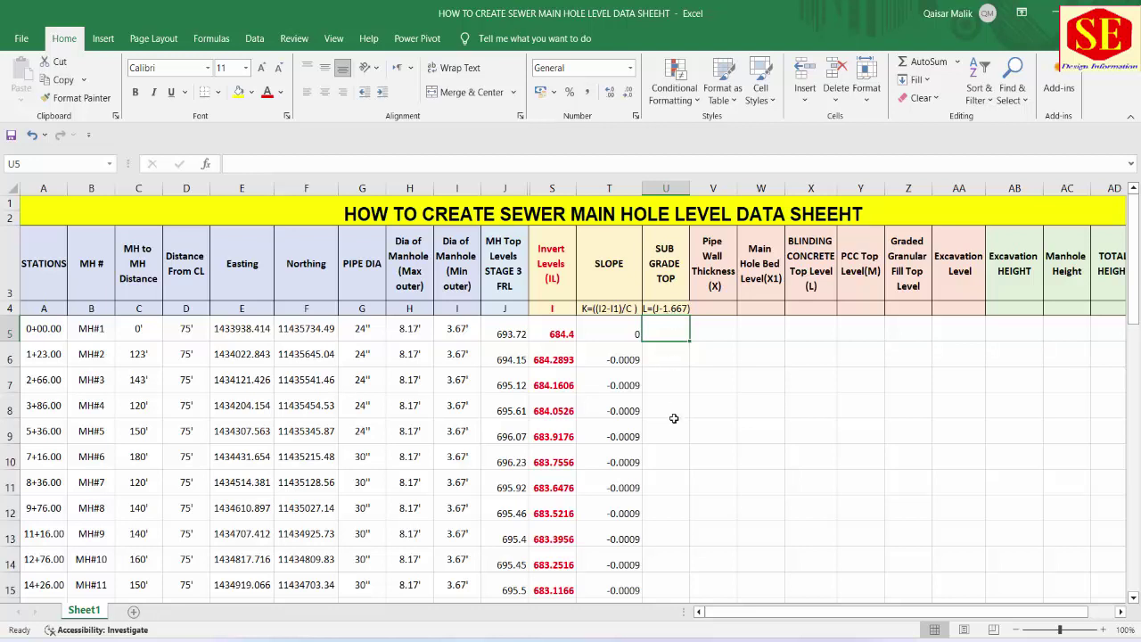
left_click(664, 312)
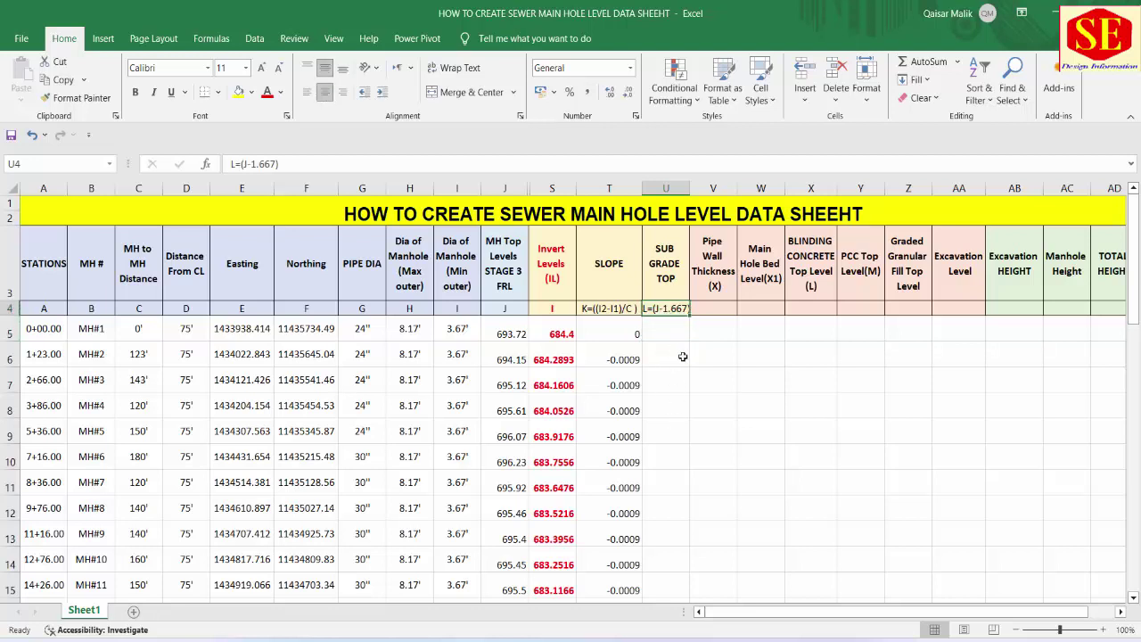
double_click(679, 309)
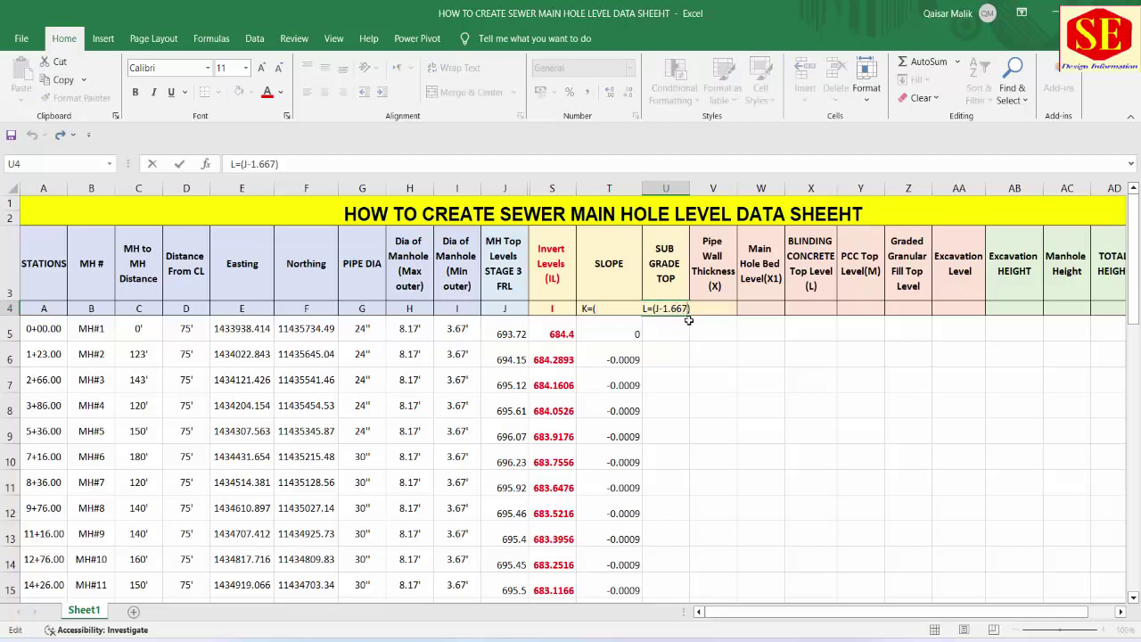
key("BackSpace")
key("BackSpace")
key("BackSpace")
key("BackSpace")
type(".5")
key("Return")
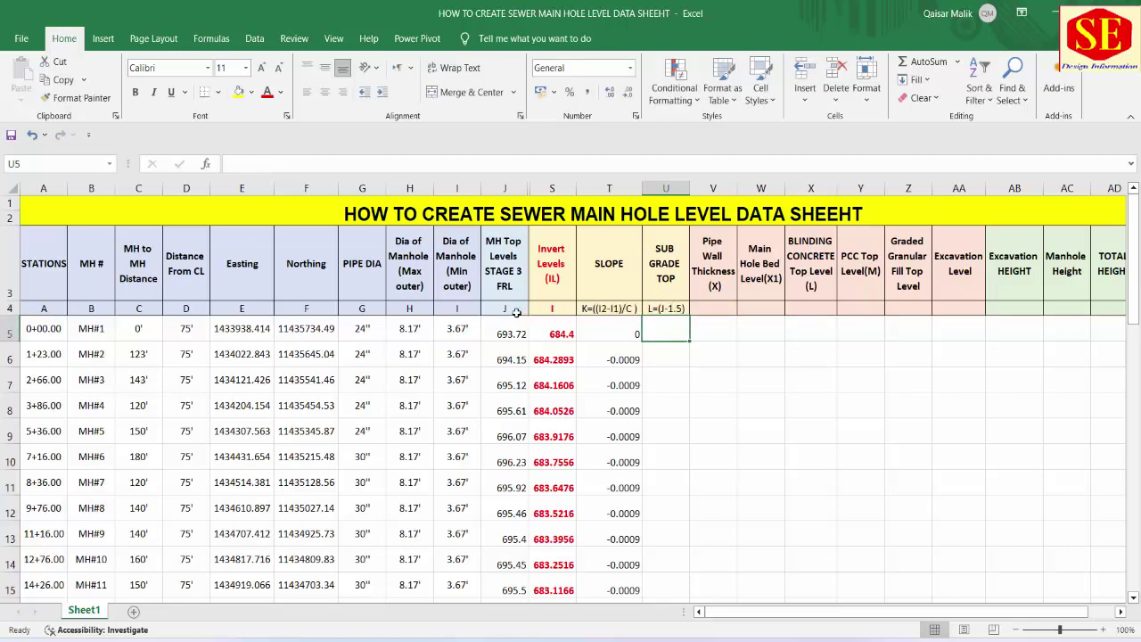
Enter =J5-1.5 in U5 to compute the first sub grade top from the MH top level
left_click(516, 310)
left_click_drag(510, 276, 512, 462)
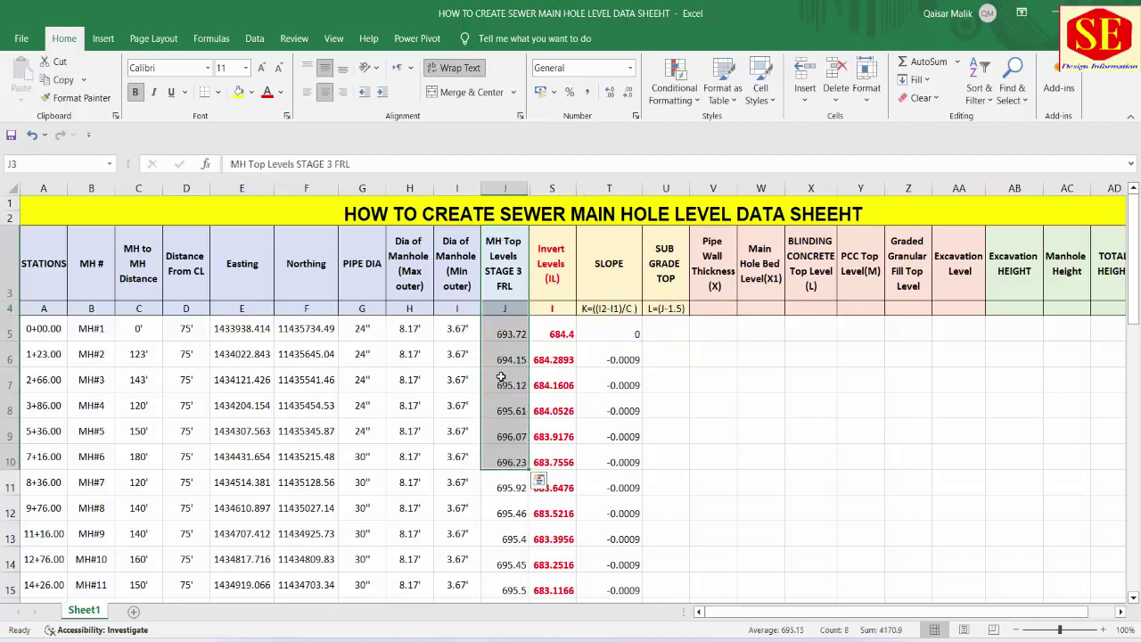
left_click(513, 343)
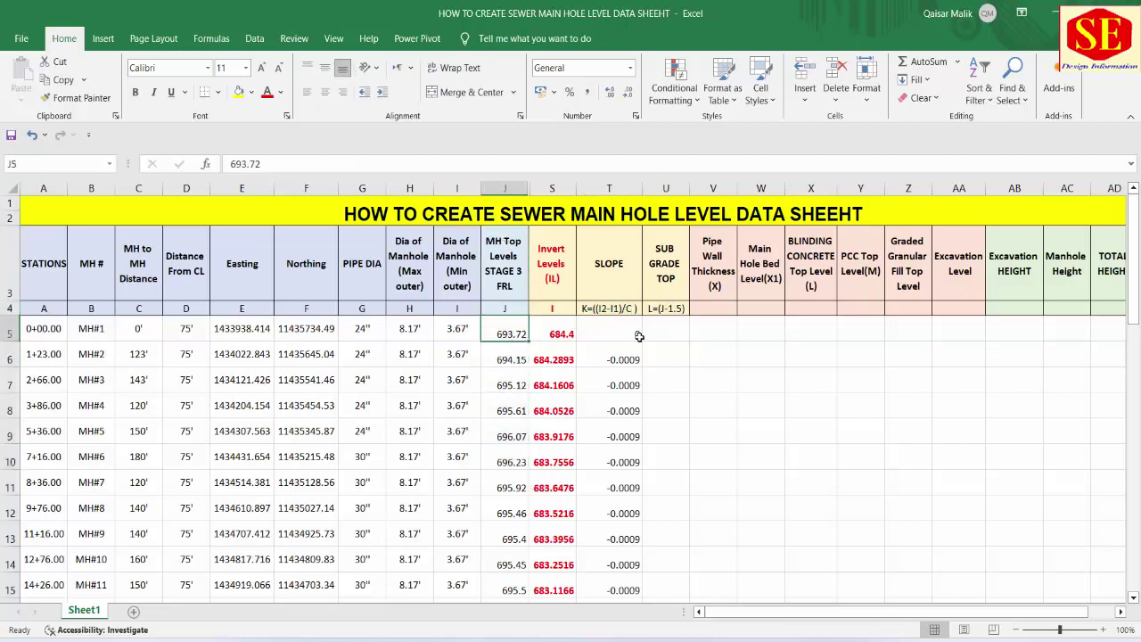
left_click(676, 333)
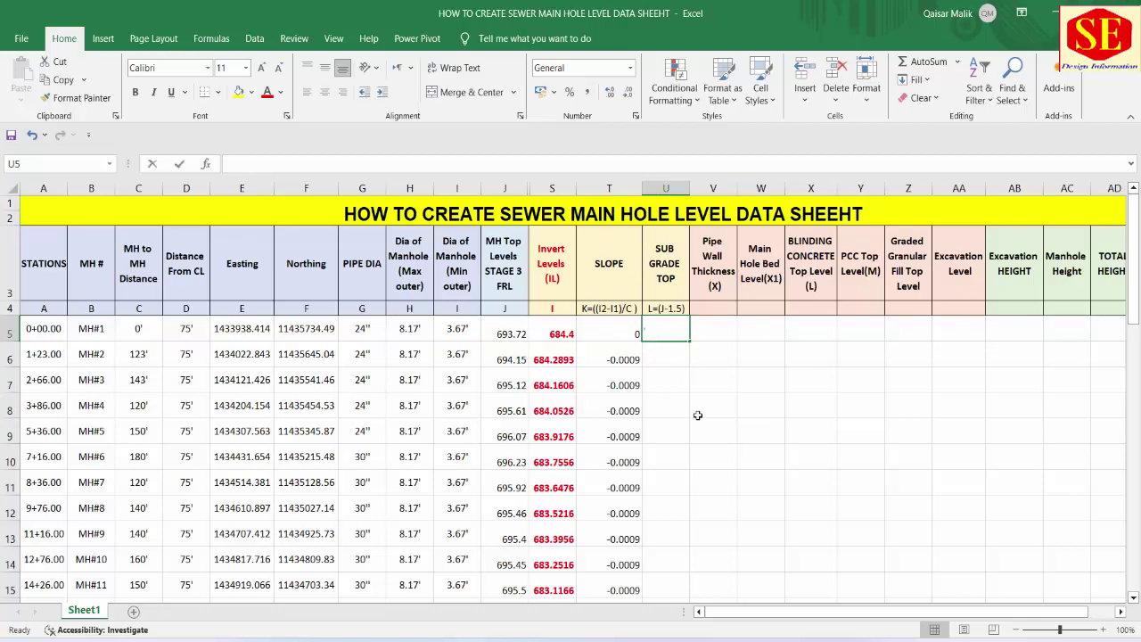
type("=")
left_click(510, 333)
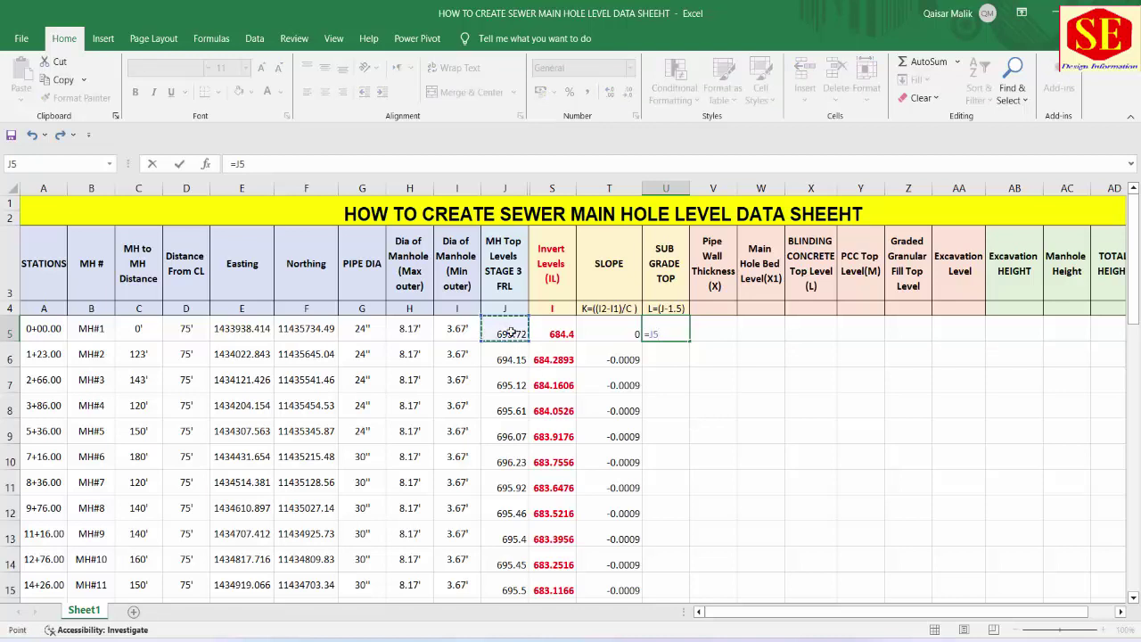
type("-1")
type(".5")
key("Return")
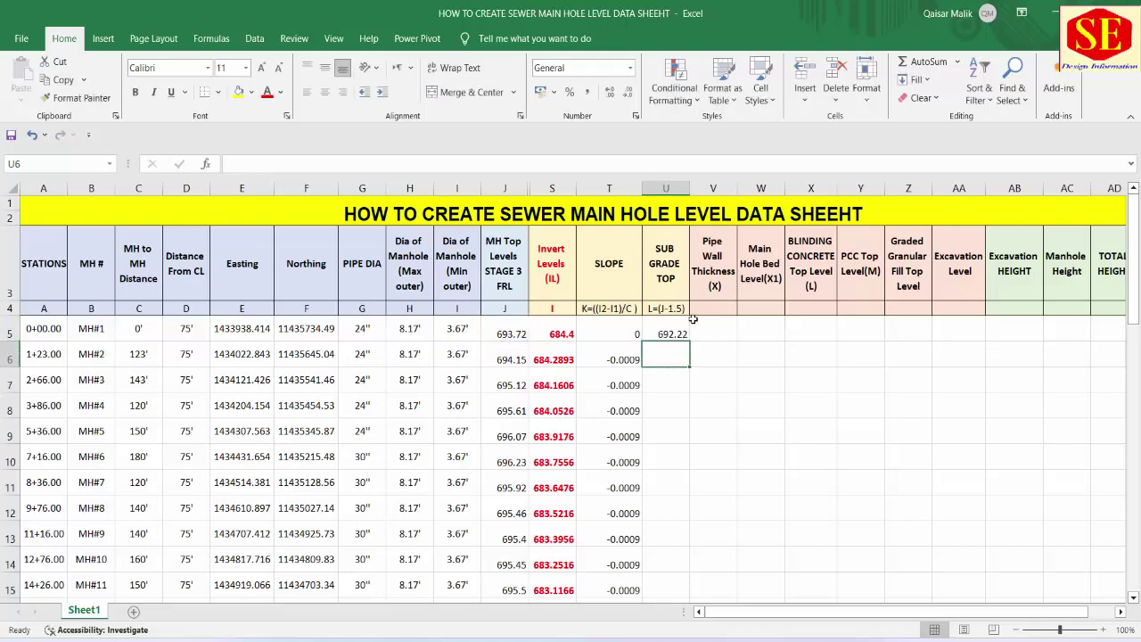
Fill the sub grade formula down column U and review the values starting at 692.22
left_click(681, 330)
double_click(687, 338)
scroll(726, 375, "down", 6)
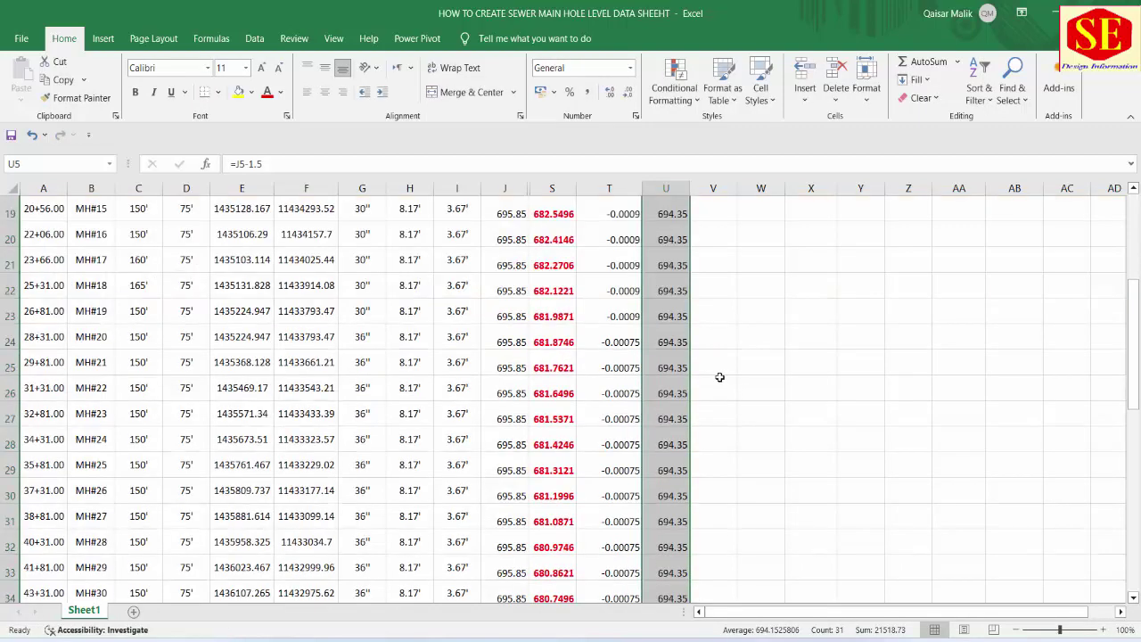
scroll(720, 377, "down", 6)
scroll(699, 379, "up", 6)
scroll(680, 436, "up", 4)
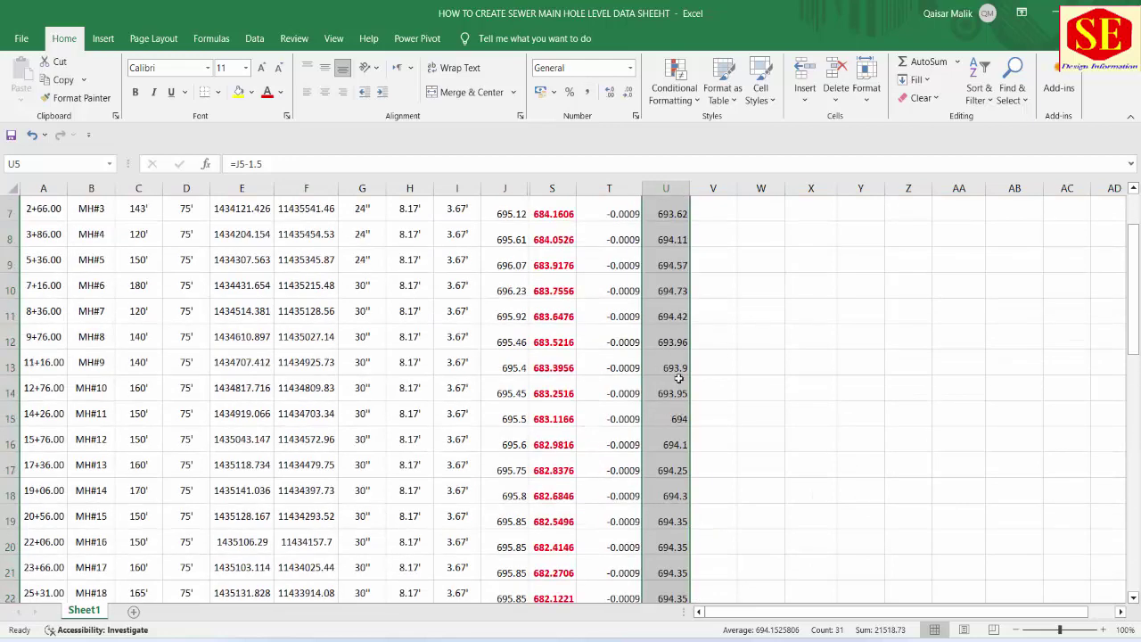
scroll(679, 370, "up", 2)
left_click(679, 364)
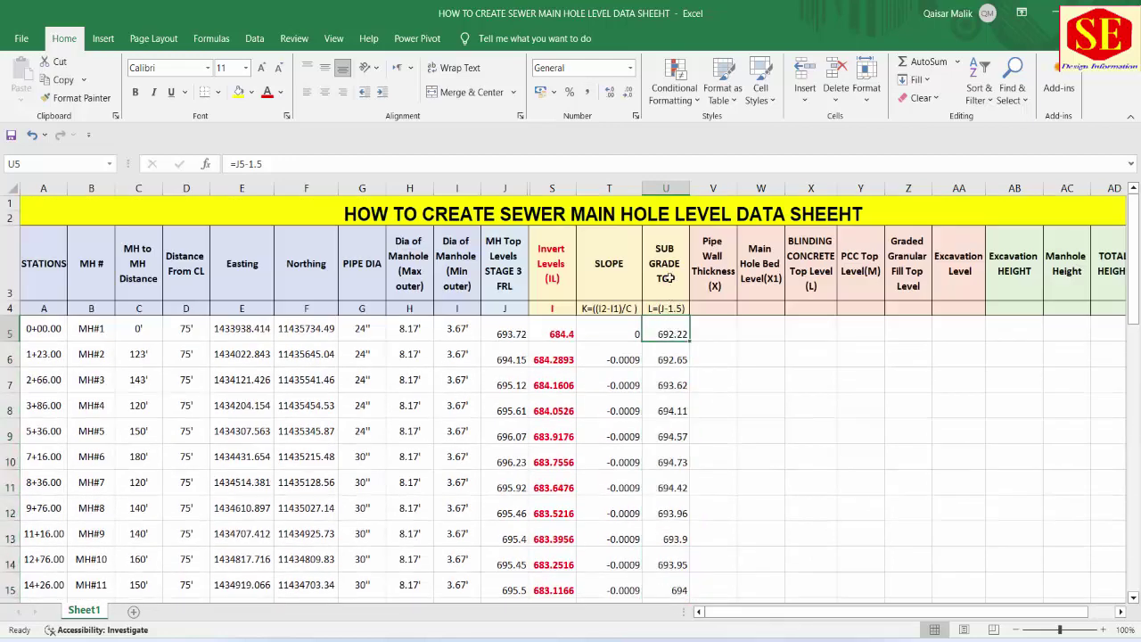
left_click_drag(669, 329, 660, 436)
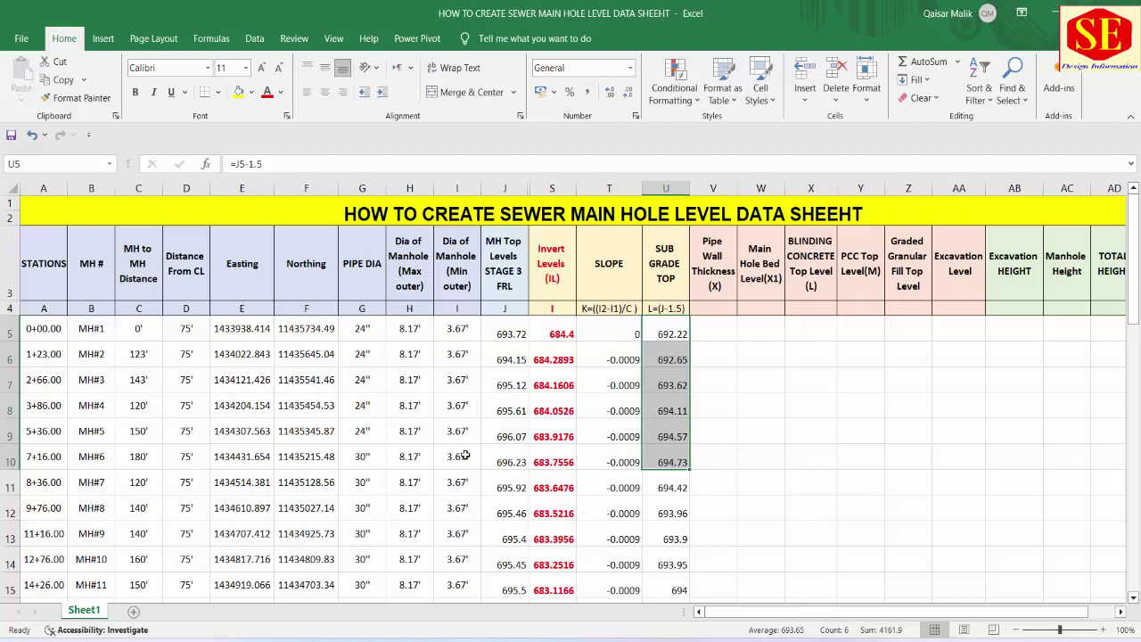
left_click(680, 381)
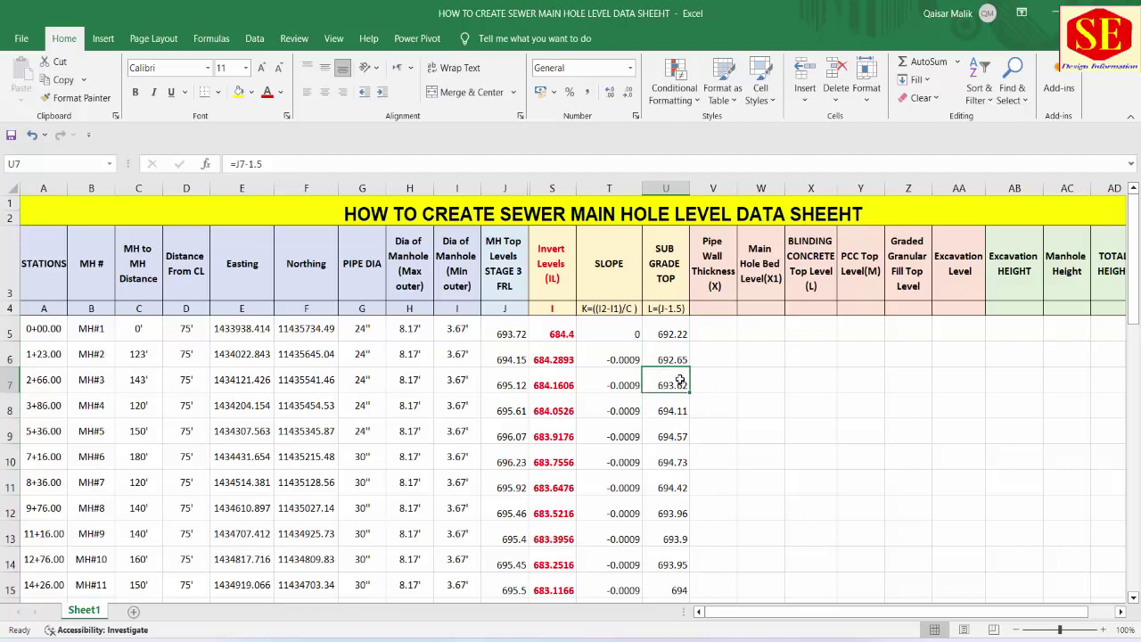
Look over the SUB GRADE TOP and Pipe Wall Thickness headings, then bring up the sewer drawing PDF
left_click(675, 277)
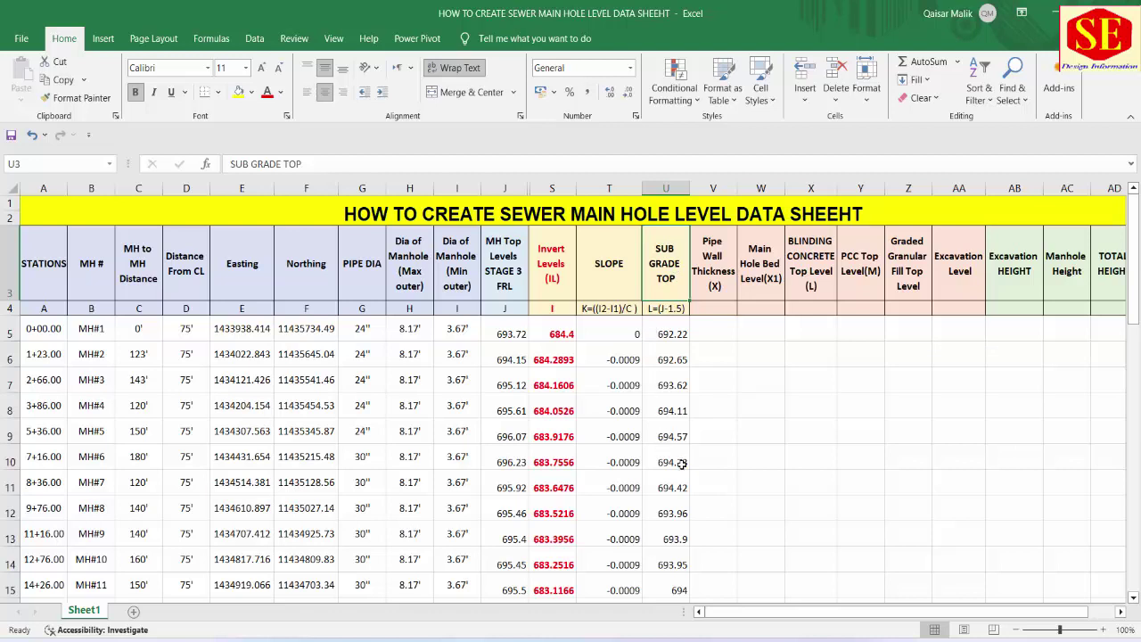
left_click_drag(713, 268, 713, 436)
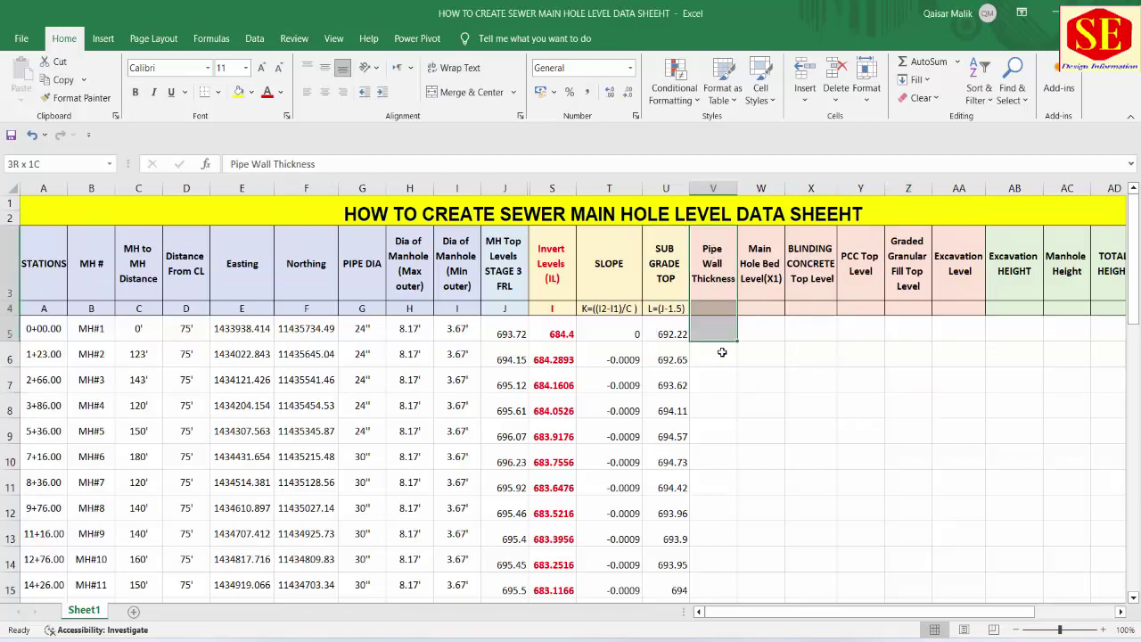
left_click(717, 264)
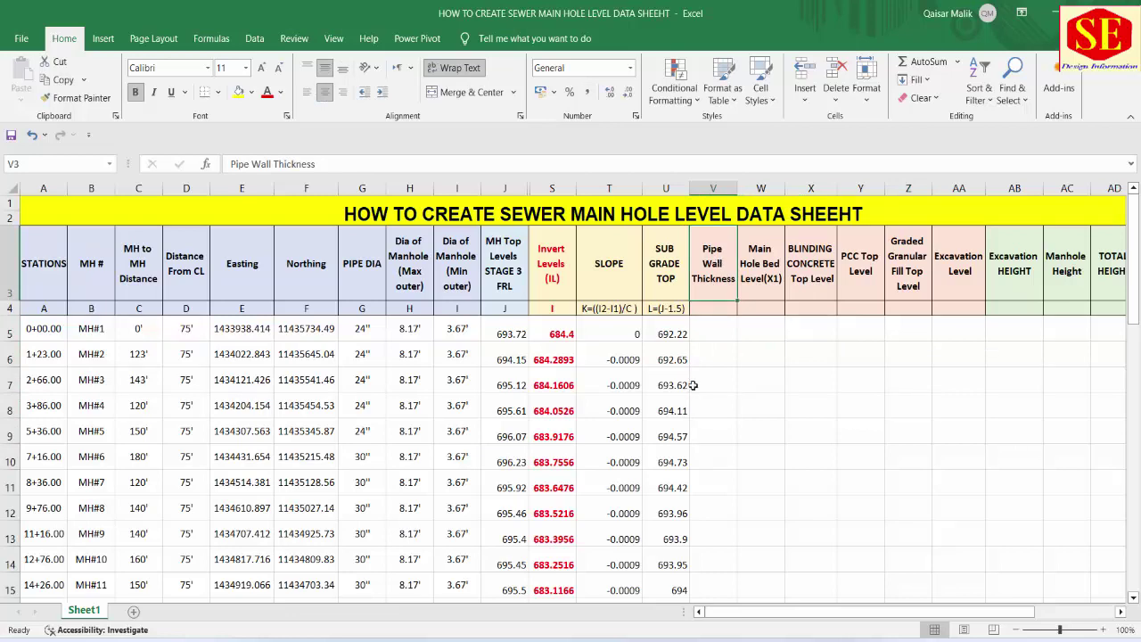
key("alt+Tab")
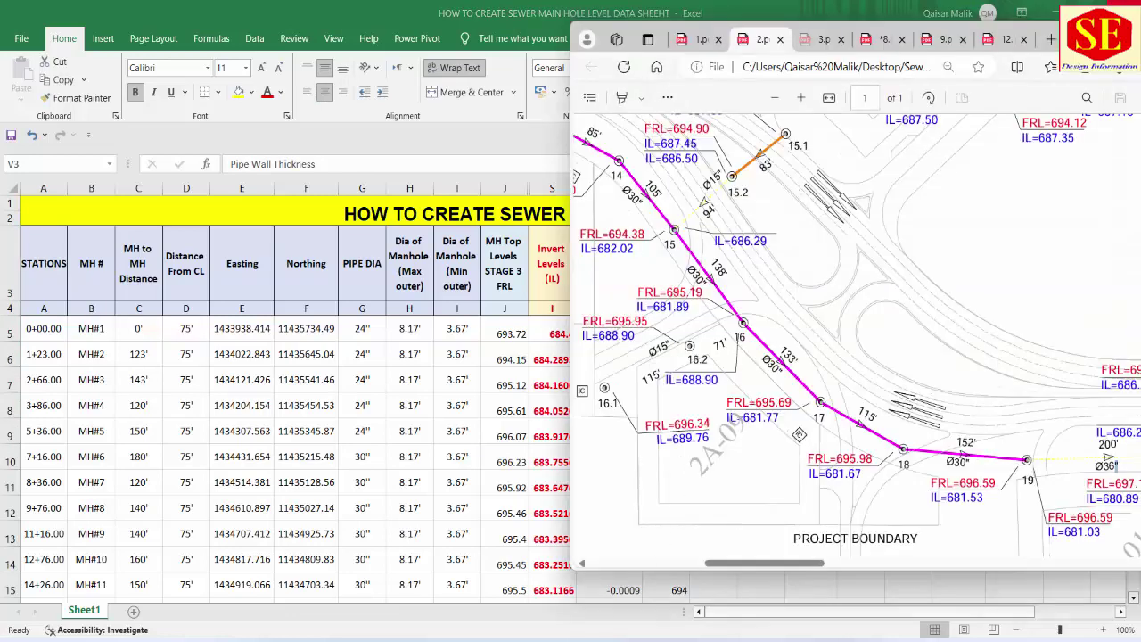
Maximize the Edge viewer and display the 8.pdf manhole section drawing
left_click_drag(1131, 36, 967, 58)
left_click(975, 59)
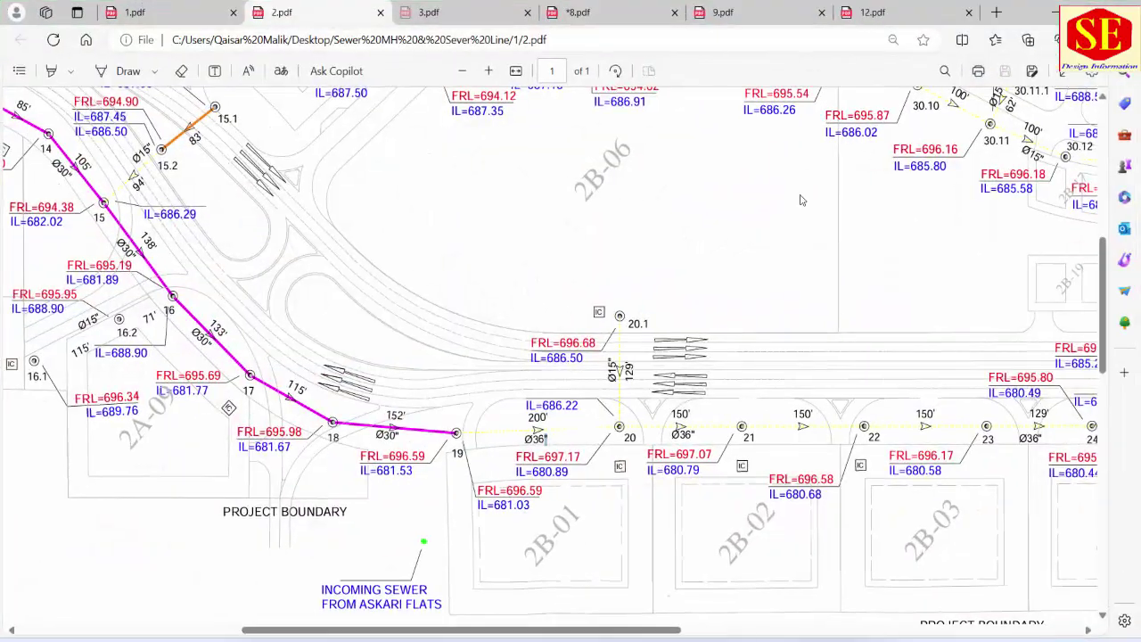
left_click(570, 18)
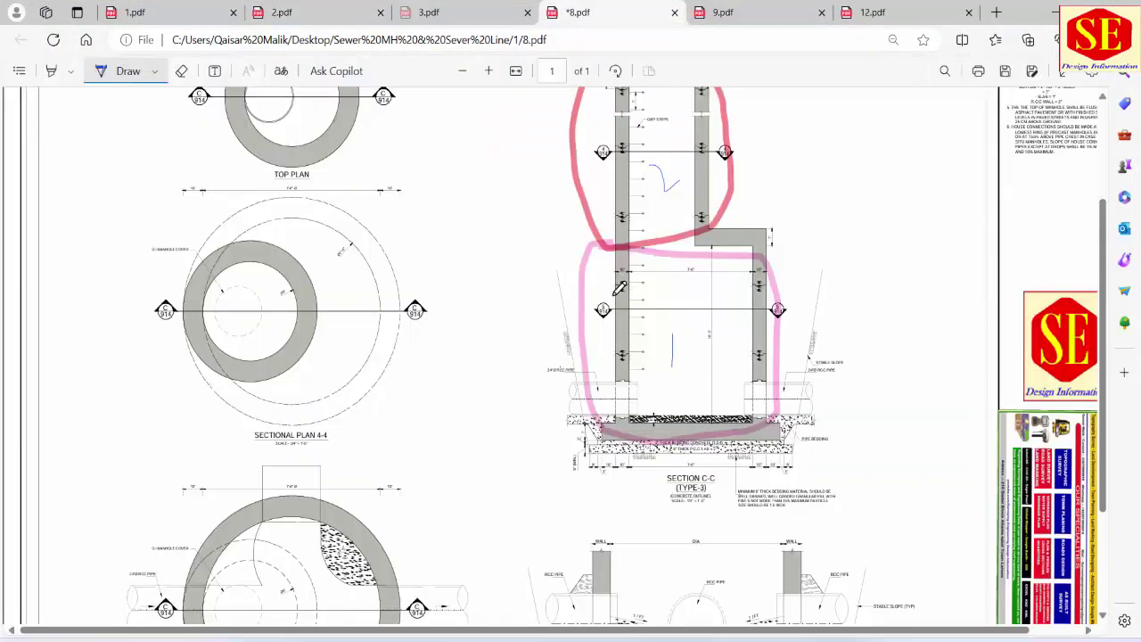
scroll(620, 289, "down", 3)
scroll(590, 497, "up", 2)
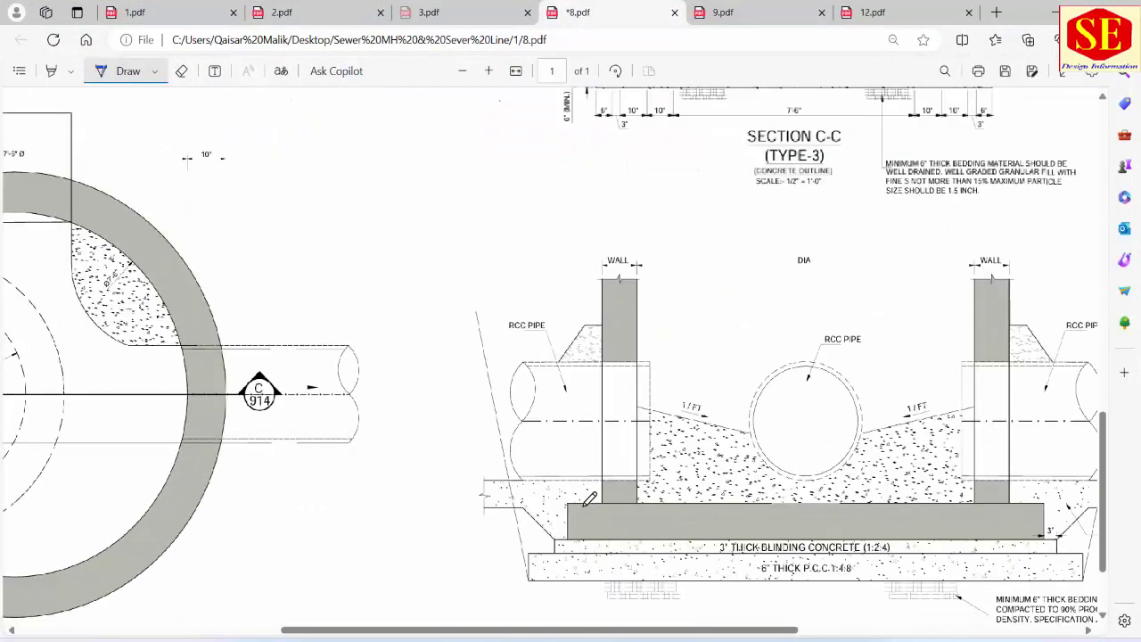
scroll(593, 482, "up", 3)
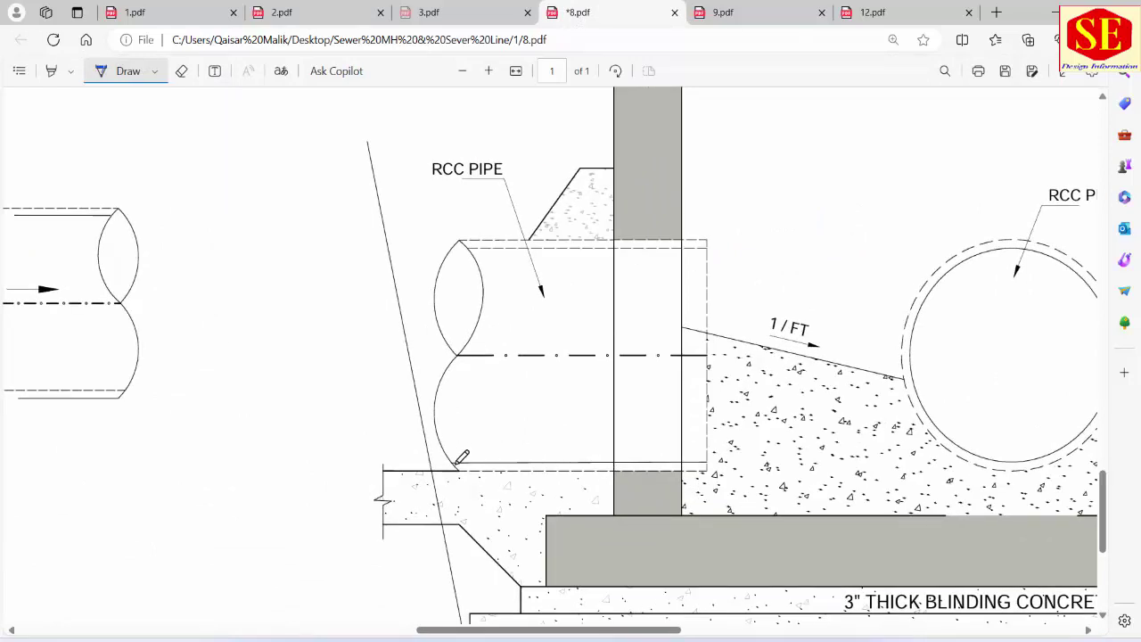
Mark the RCC pipe's top edge, bottom edge and wall on Section C-C in blue ink
left_click_drag(453, 463, 704, 460)
left_click_drag(463, 465, 731, 473)
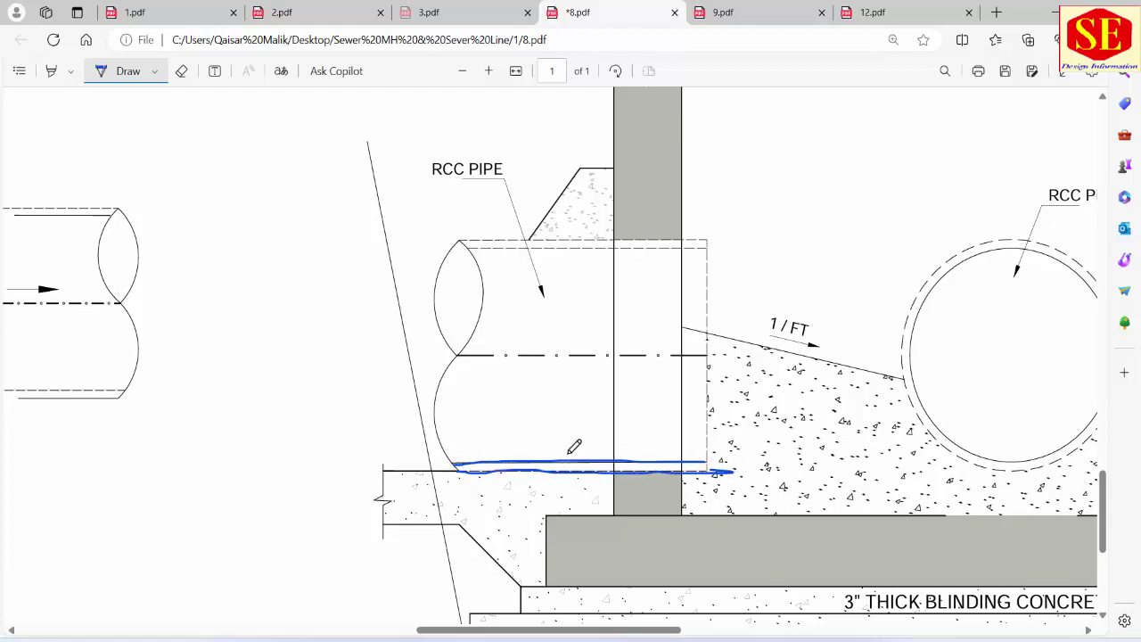
left_click_drag(540, 437, 520, 450)
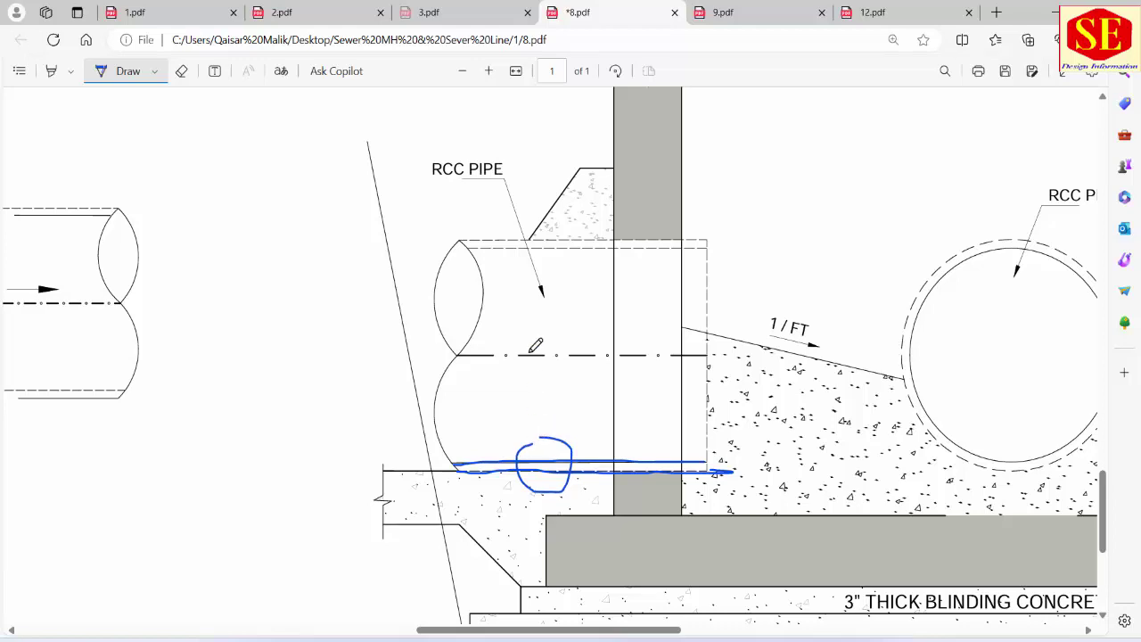
left_click_drag(471, 247, 696, 238)
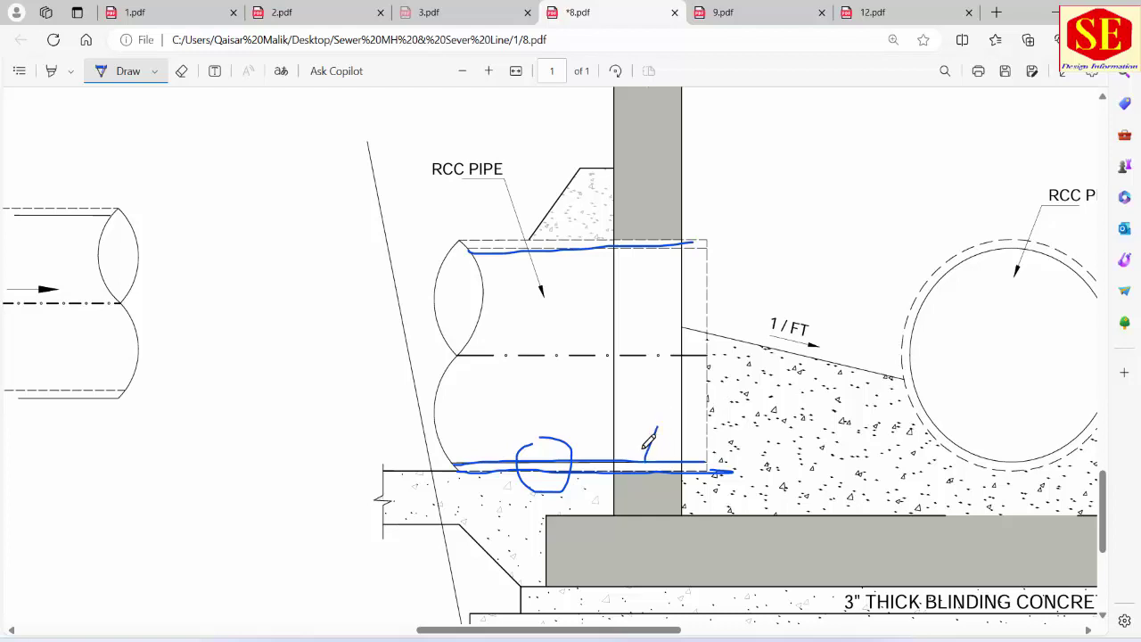
left_click_drag(640, 451, 658, 426)
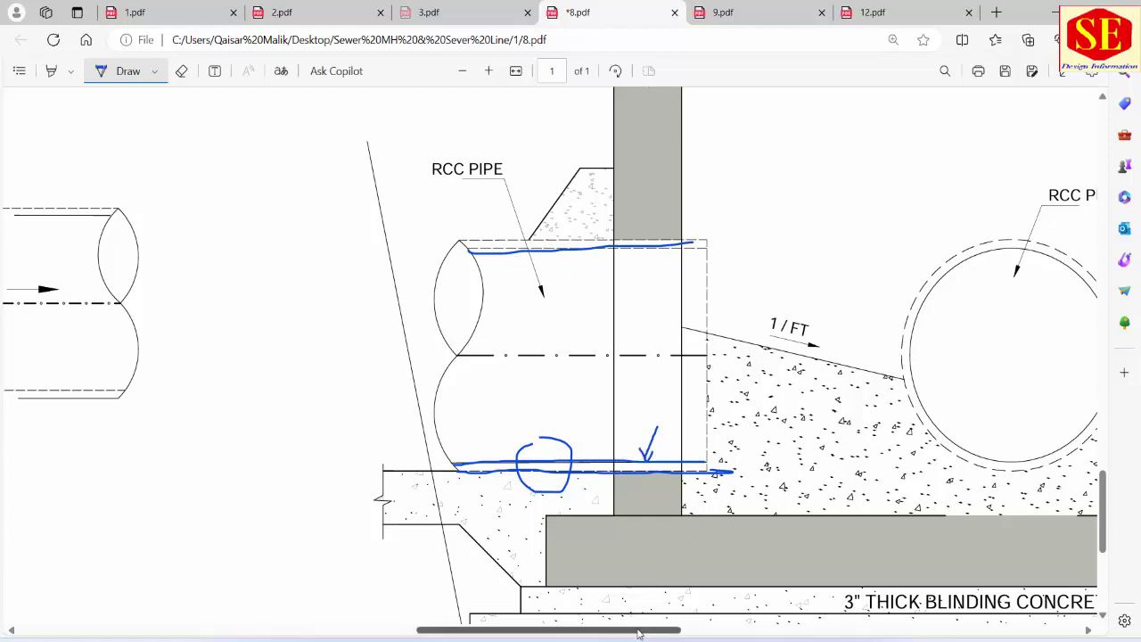
scroll(650, 631, "right", 8)
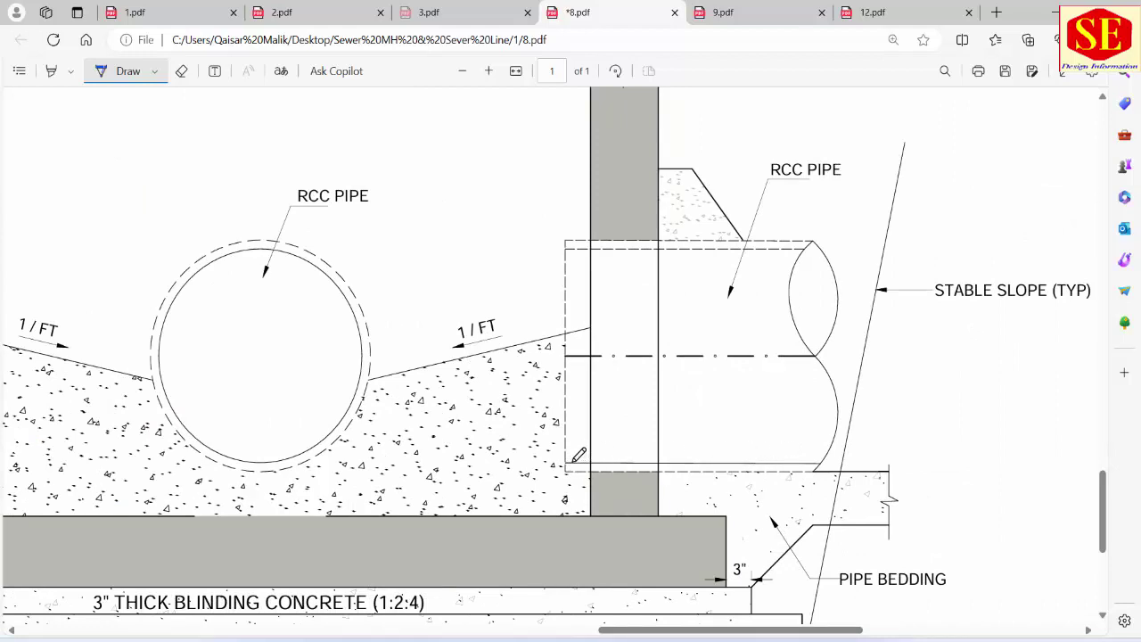
mouse_move(577, 459)
left_mouse_down()
mouse_move(563, 479)
mouse_move(583, 456)
left_mouse_up()
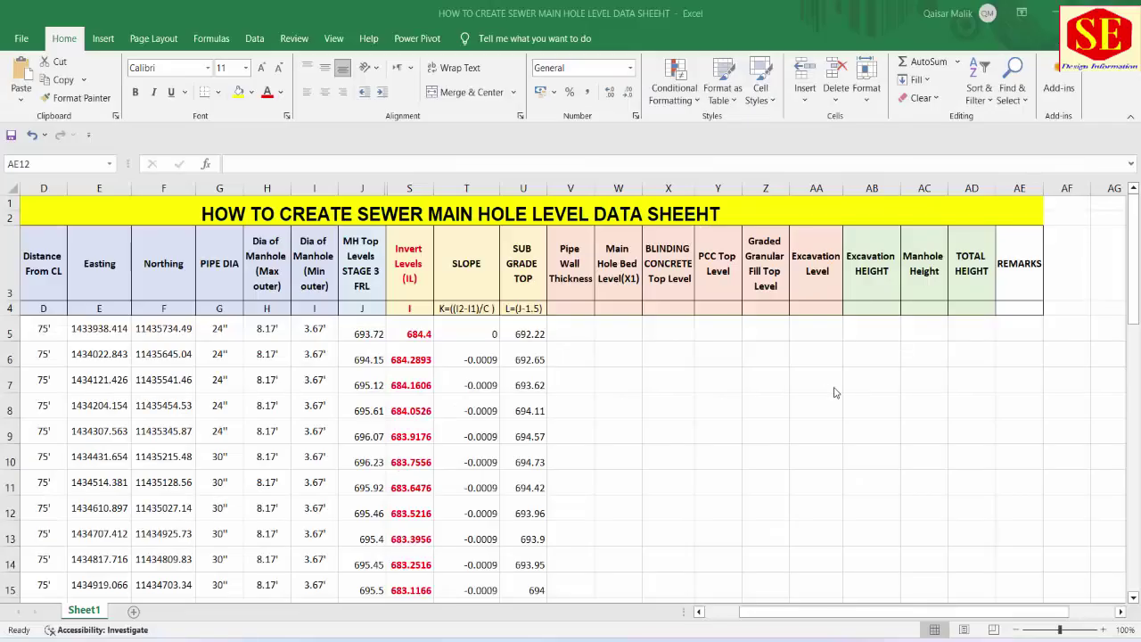
Select the pipe wall thickness table and check the 24-inch row's feet conversion and 3" thickness
left_click_drag(840, 615, 902, 613)
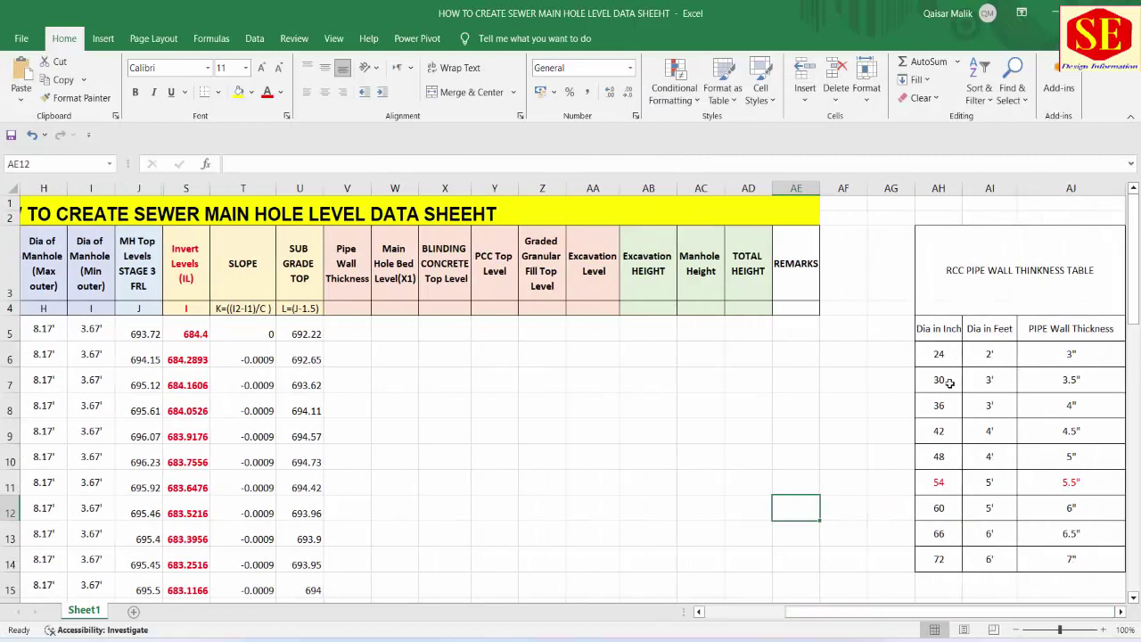
left_click_drag(938, 354, 1064, 393)
left_click_drag(1071, 541, 1070, 586)
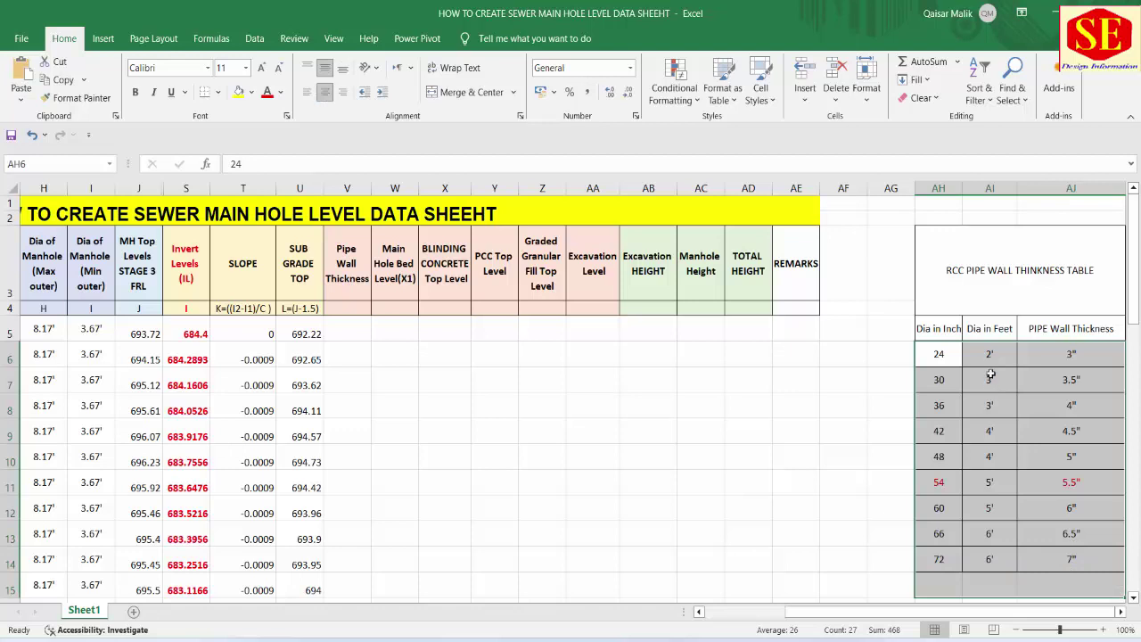
left_click(990, 375)
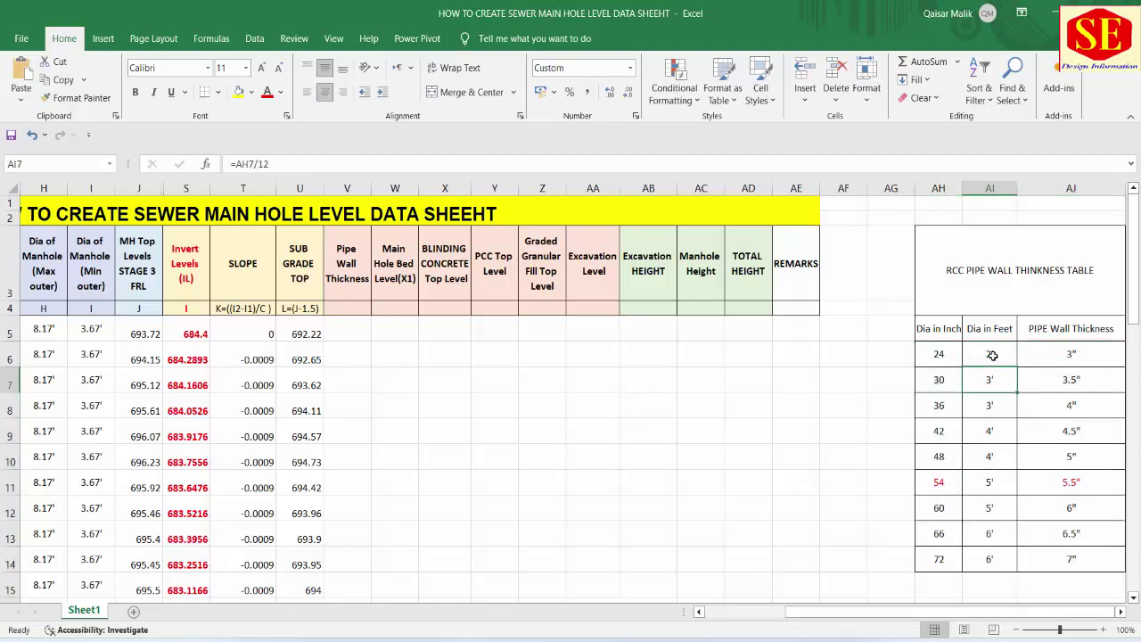
left_click(939, 357)
left_click(993, 355)
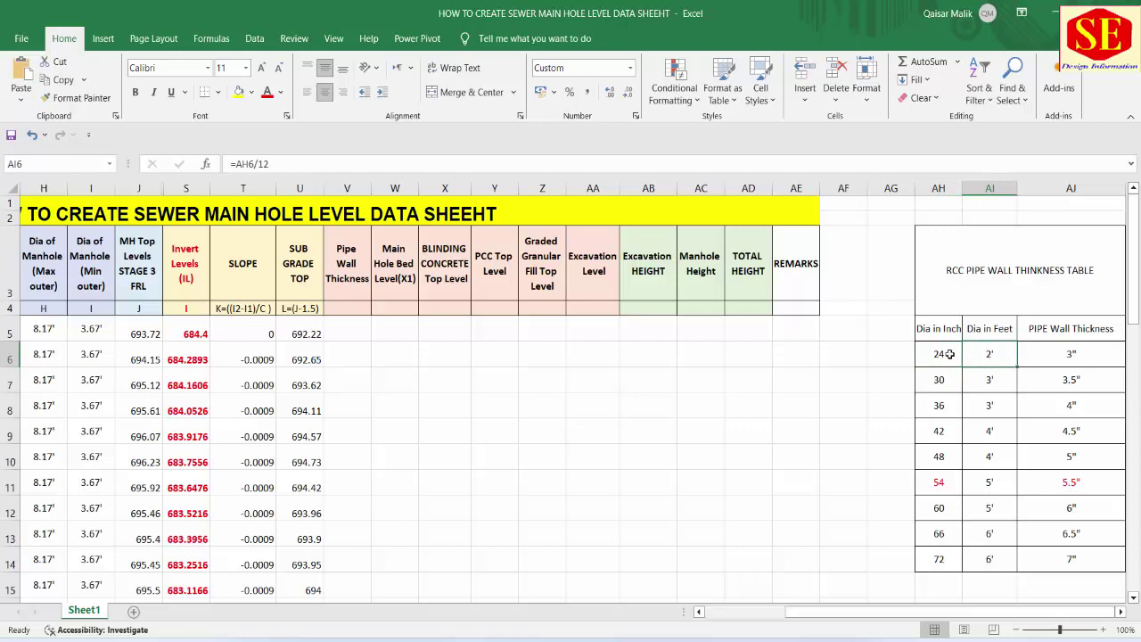
left_click(950, 354)
left_click(1089, 354)
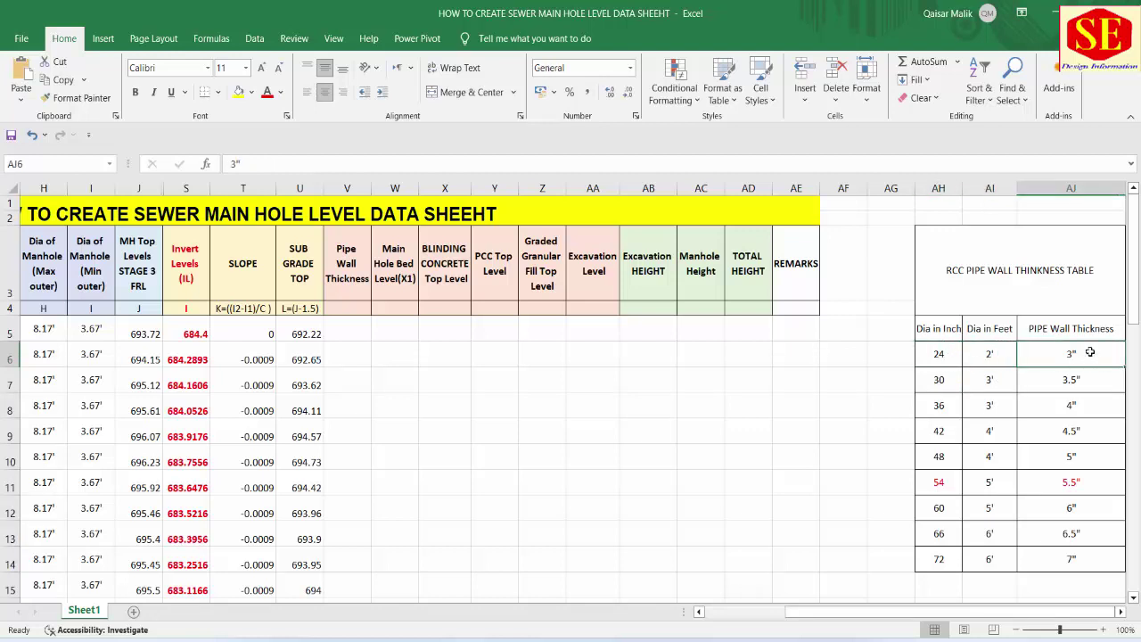
Step through the 30 and 36 inch rows down to 4.5" thickness, then return to the Edge section drawing
left_click(948, 379)
left_click(1069, 379)
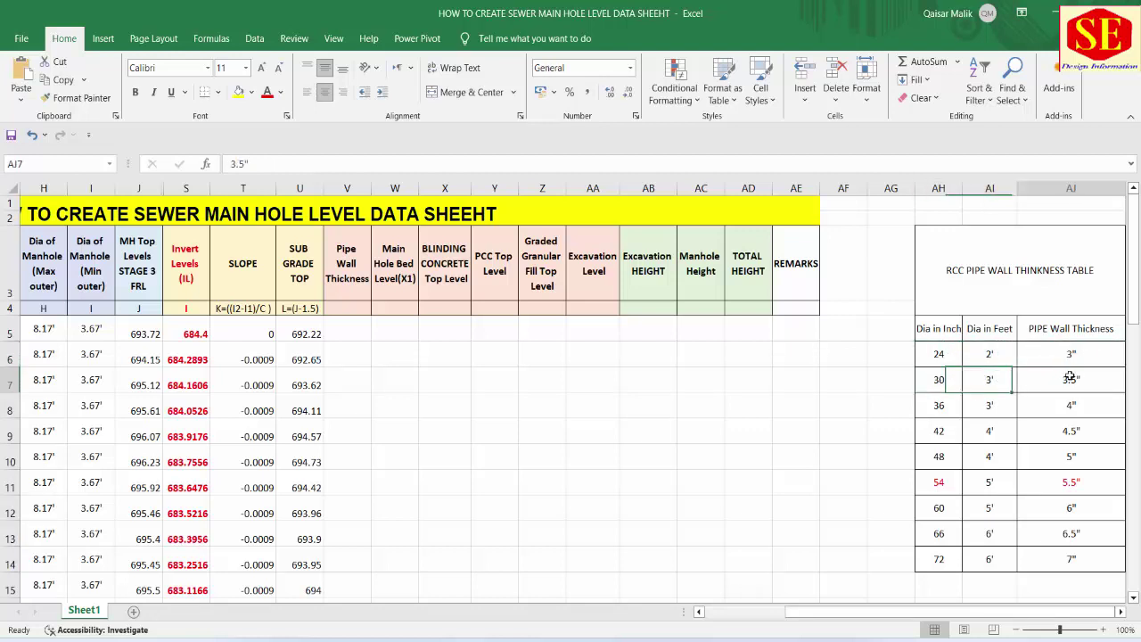
left_click(950, 406)
left_click(1079, 405)
left_click(937, 433)
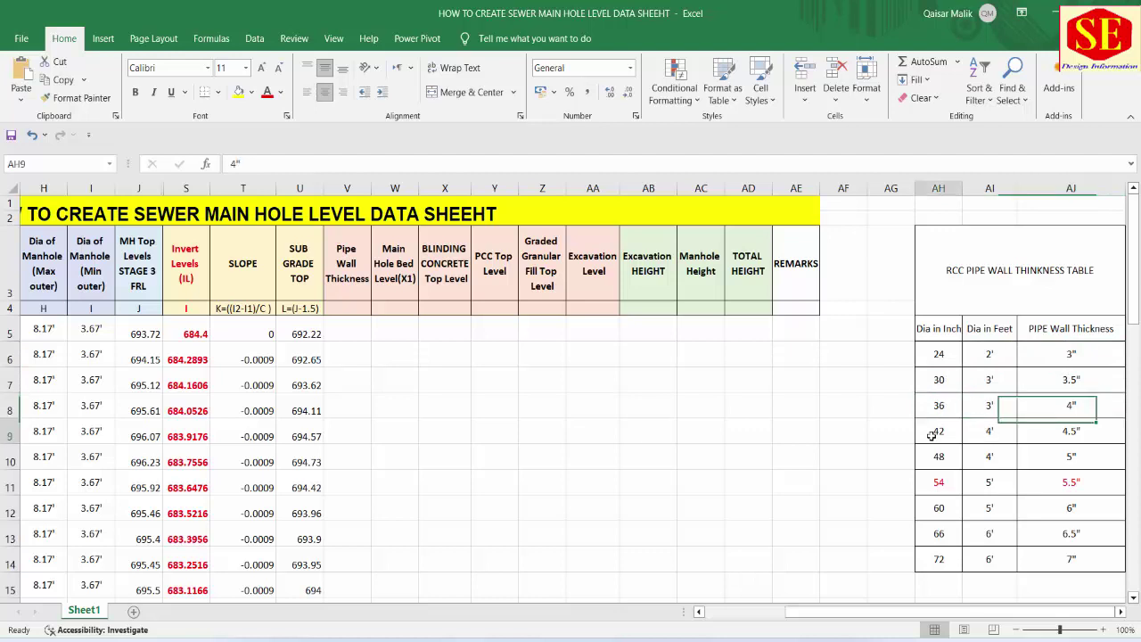
left_click(1080, 437)
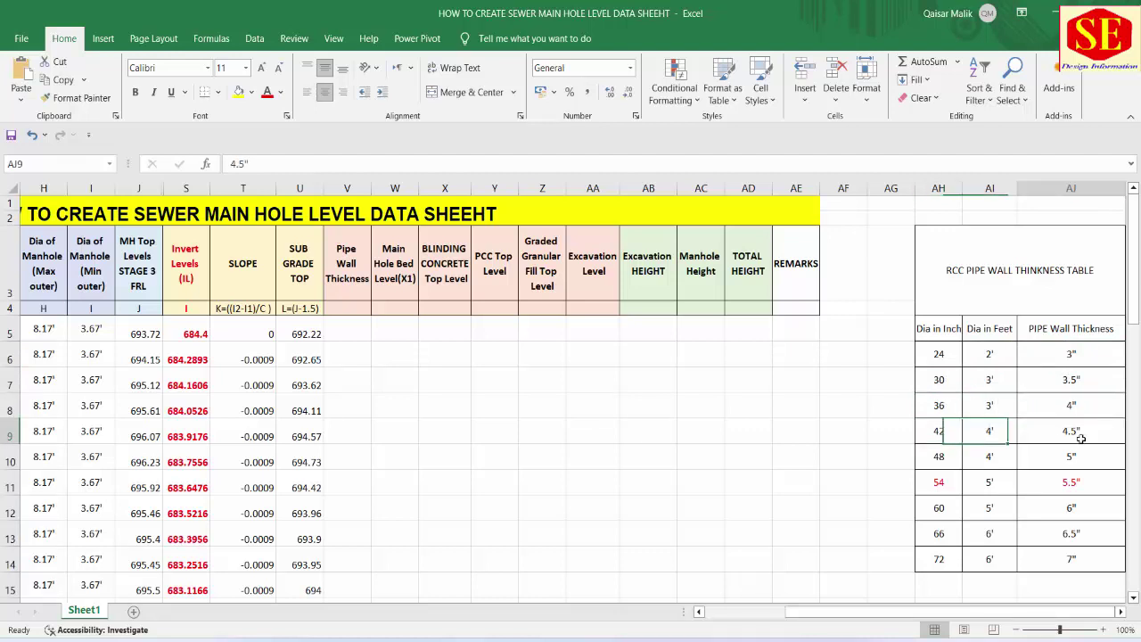
left_click(995, 380)
left_click(940, 360)
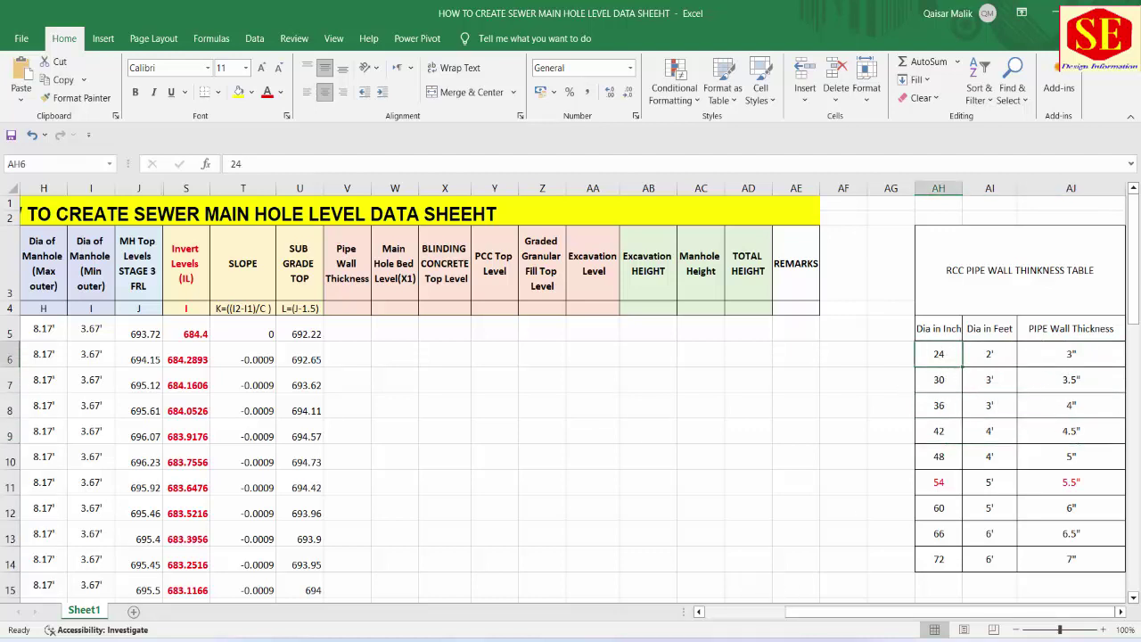
key("alt+Tab")
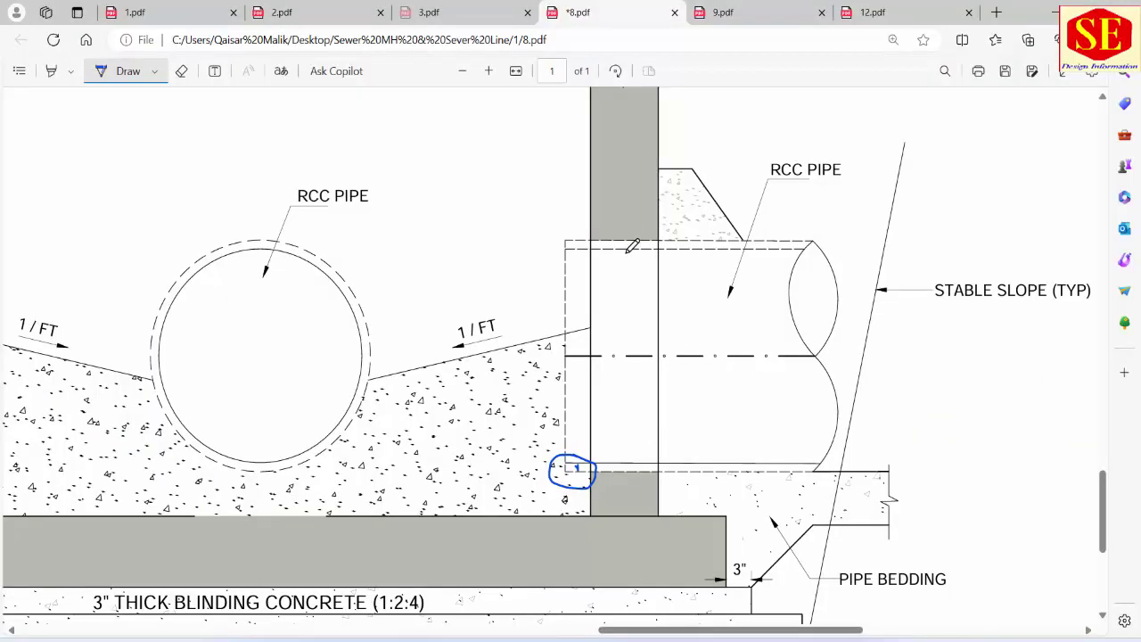
Ink the pipe's diameter line labelled 24″ and circle its bottom wall on the drawing
left_click_drag(625, 253, 646, 462)
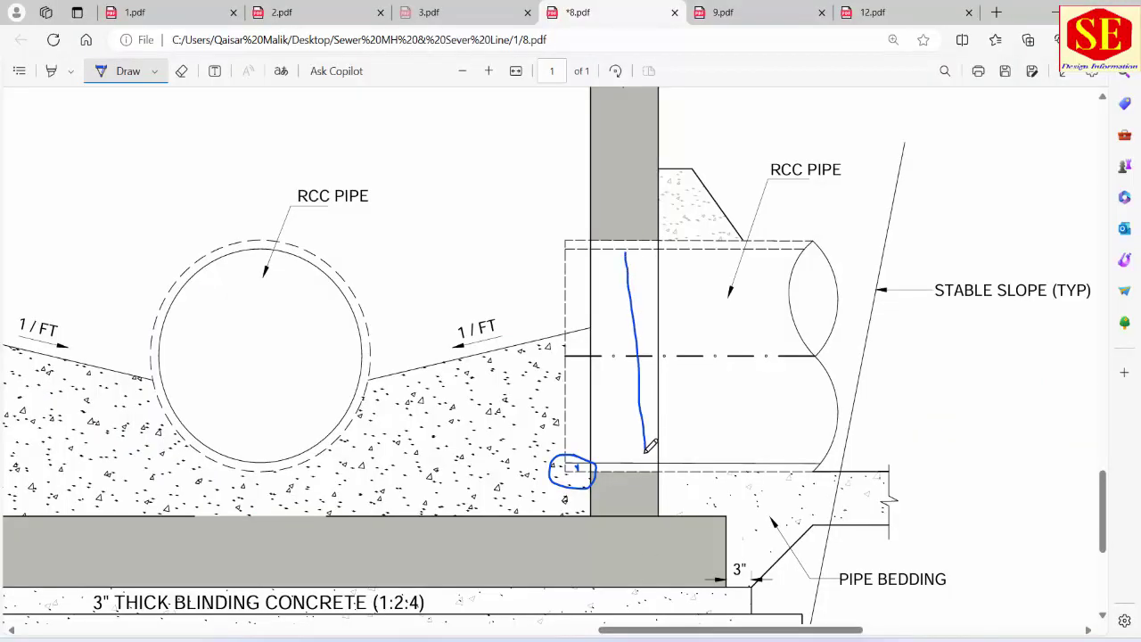
mouse_move(641, 332)
left_mouse_down()
mouse_move(652, 328)
mouse_move(670, 364)
left_mouse_up()
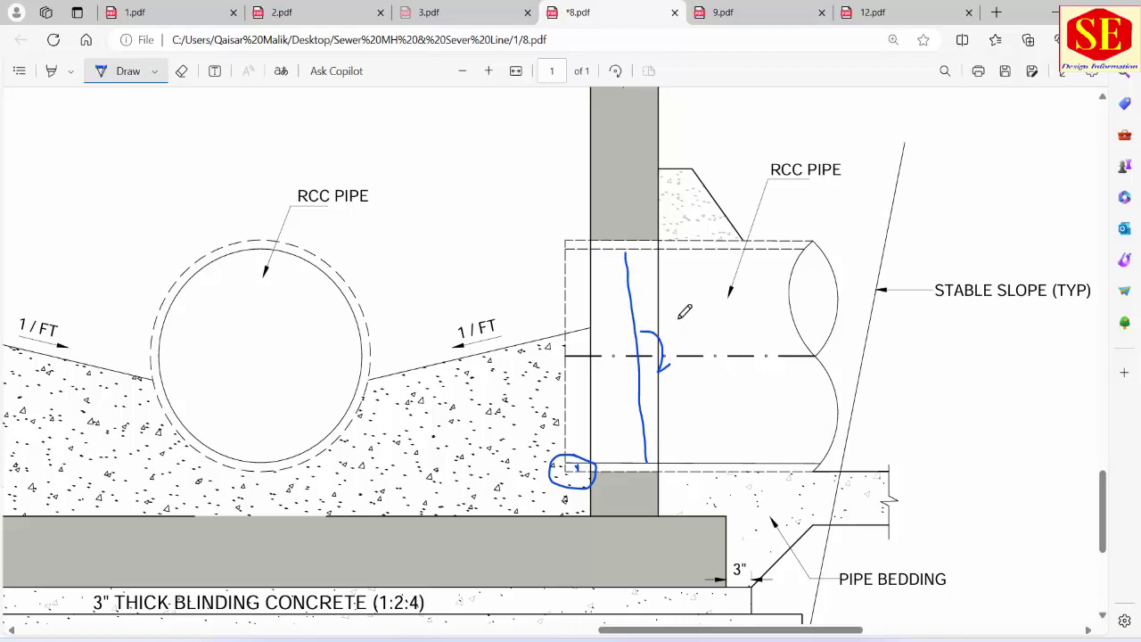
mouse_move(679, 319)
left_mouse_down()
mouse_move(704, 353)
mouse_move(701, 383)
left_mouse_up()
left_click_drag(692, 318, 696, 326)
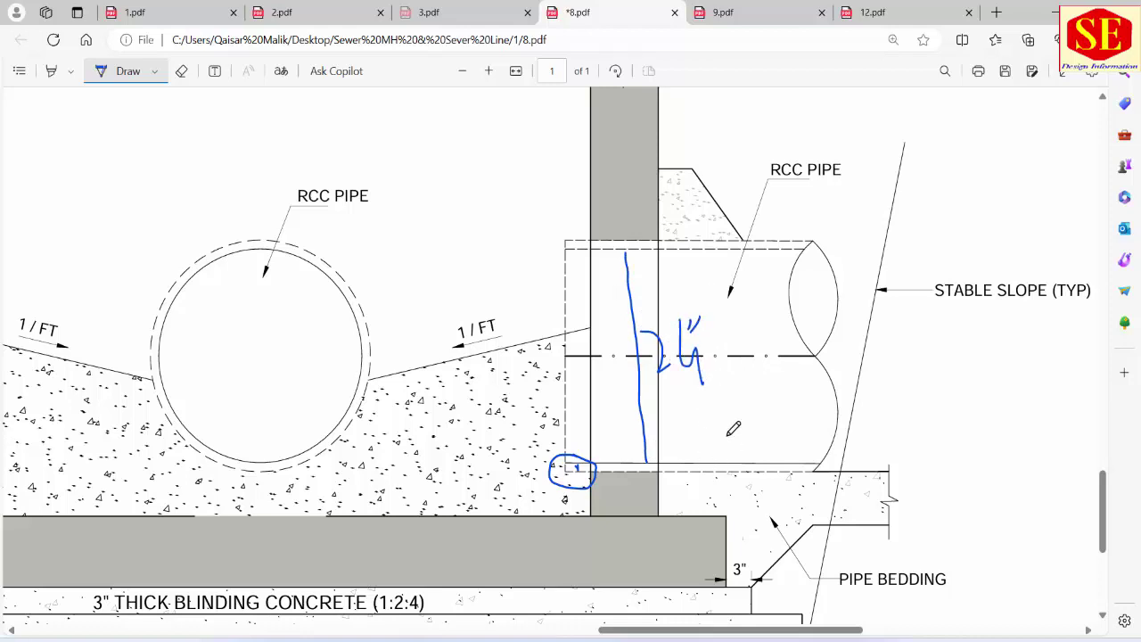
mouse_move(733, 429)
left_mouse_down()
mouse_move(712, 478)
mouse_move(741, 450)
mouse_move(726, 435)
left_mouse_up()
Glance at the level sheet, then label the circled bottom wall 3″ on the drawing
mouse_move(624, 632)
left_click(570, 570)
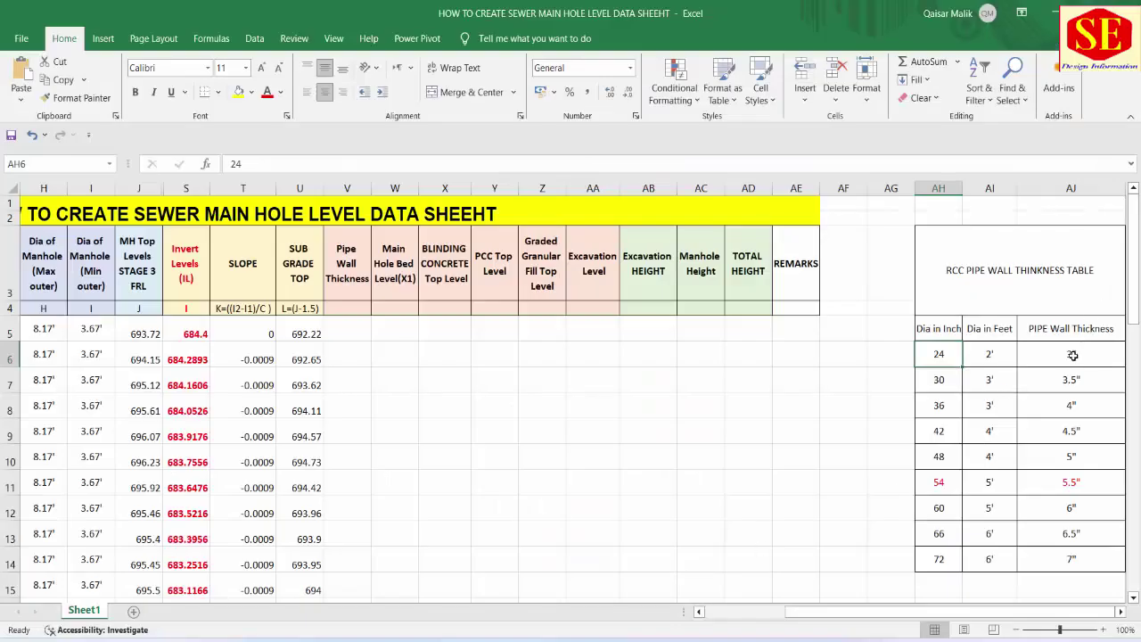
left_click(758, 633)
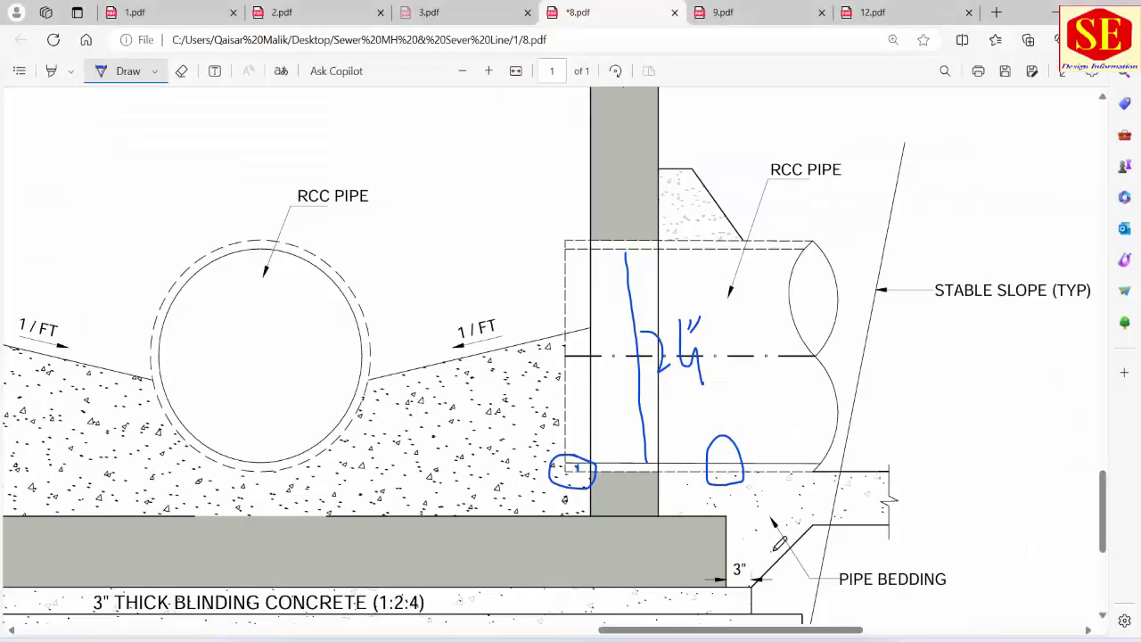
mouse_move(745, 450)
left_mouse_down()
mouse_move(770, 463)
mouse_move(750, 443)
left_mouse_up()
left_click_drag(751, 434, 759, 437)
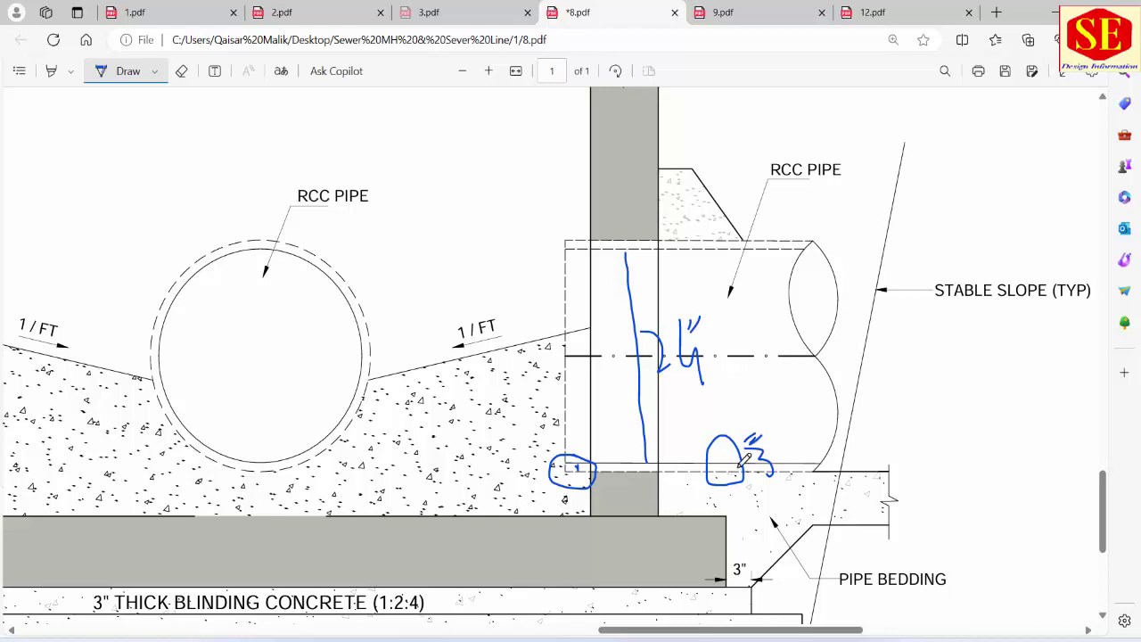
Erase the wall circle and the 24″ and 3″ labels, leaving only the diameter line, then return to Excel
left_click(180, 71)
mouse_move(716, 471)
left_mouse_down()
mouse_move(743, 456)
mouse_move(752, 426)
left_mouse_up()
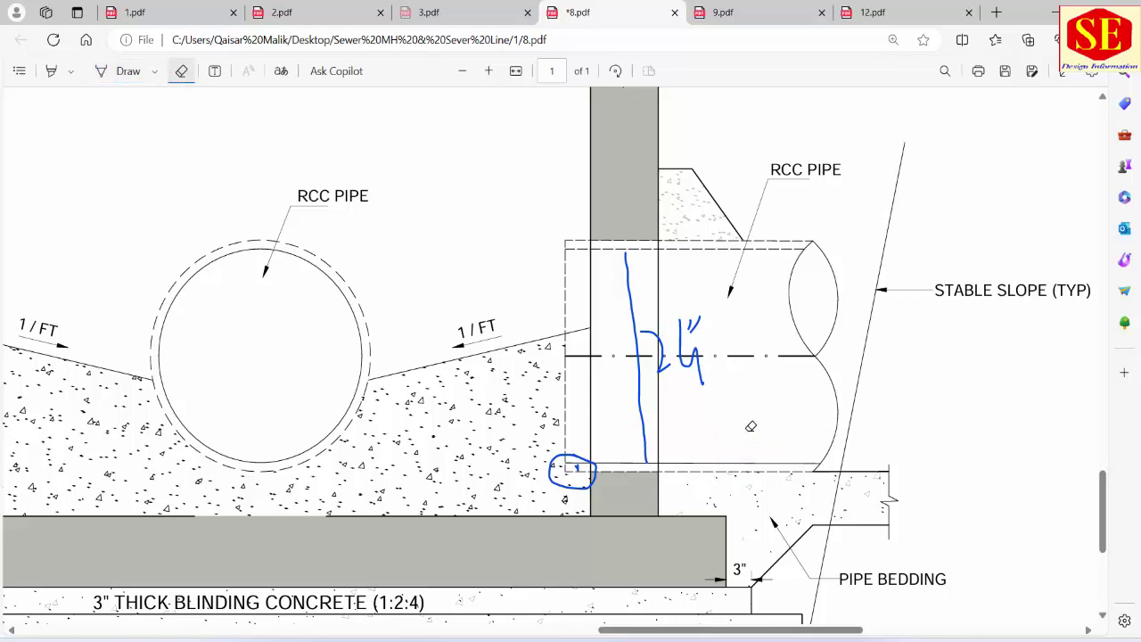
left_click_drag(699, 316, 662, 345)
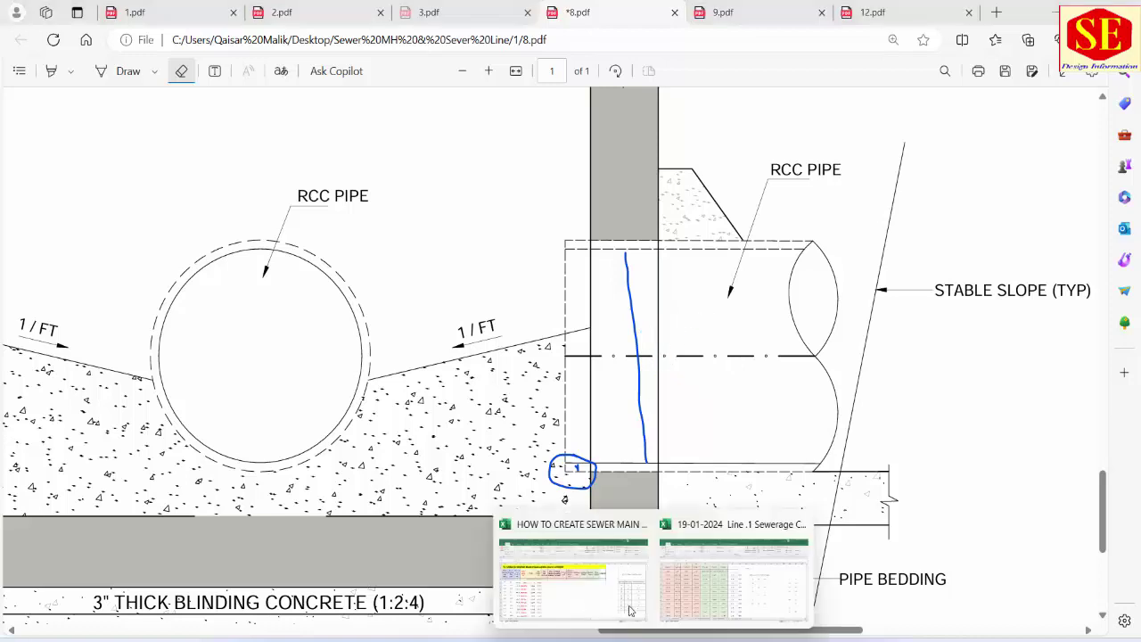
left_click(632, 611)
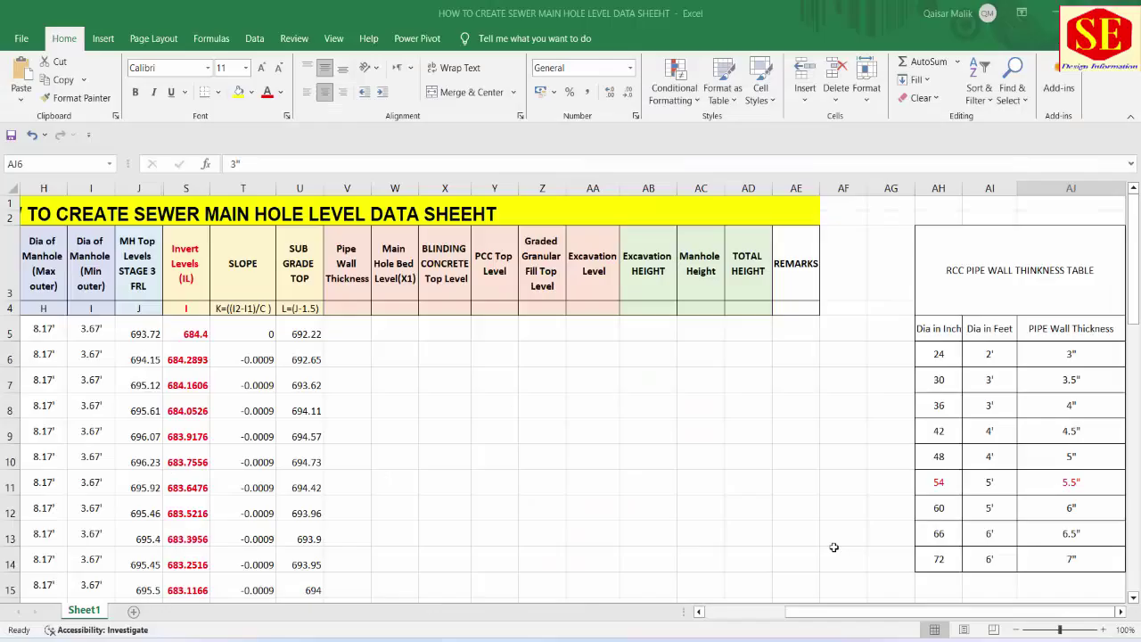
Review the pipe wall thickness column in the table, noting 4" for 36-inch pipe, then return to the drawing
left_click(1000, 407)
left_click(1081, 408)
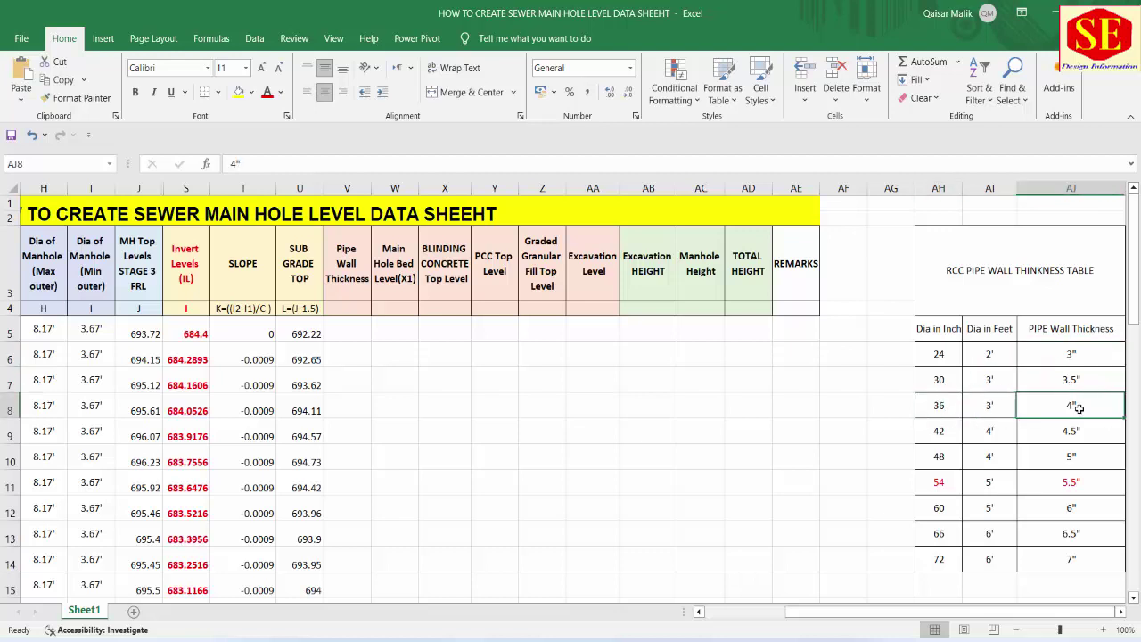
left_click_drag(1060, 331, 1073, 560)
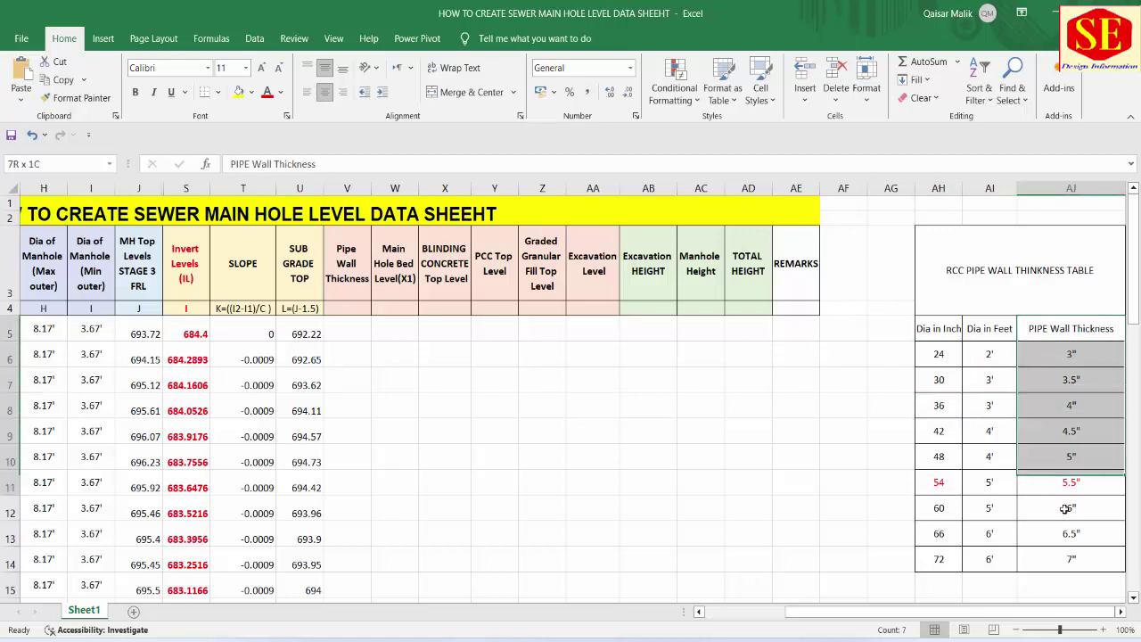
left_click(1088, 325)
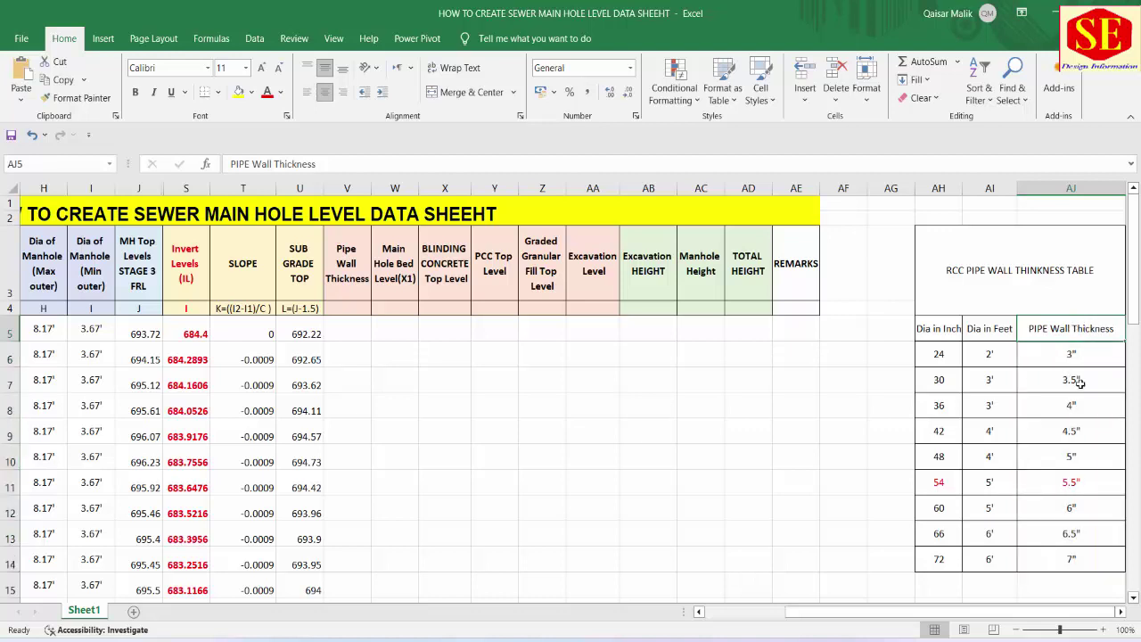
left_click(940, 409)
left_click(1070, 406)
mouse_move(562, 639)
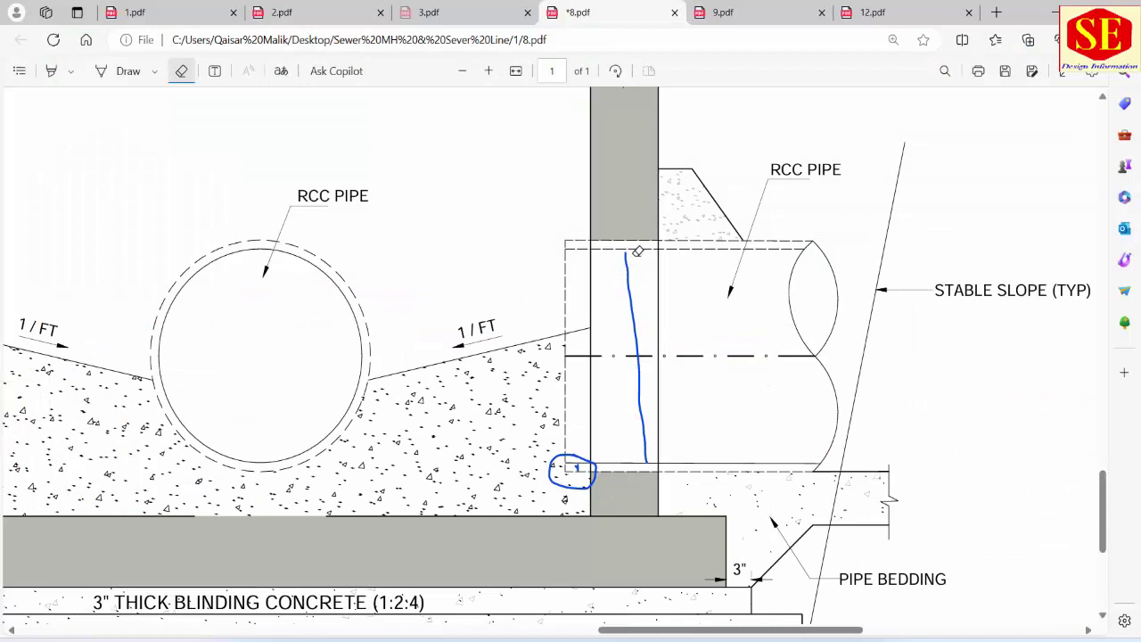
Write 36″ in ink beside the pipe's diameter line
left_click(125, 71)
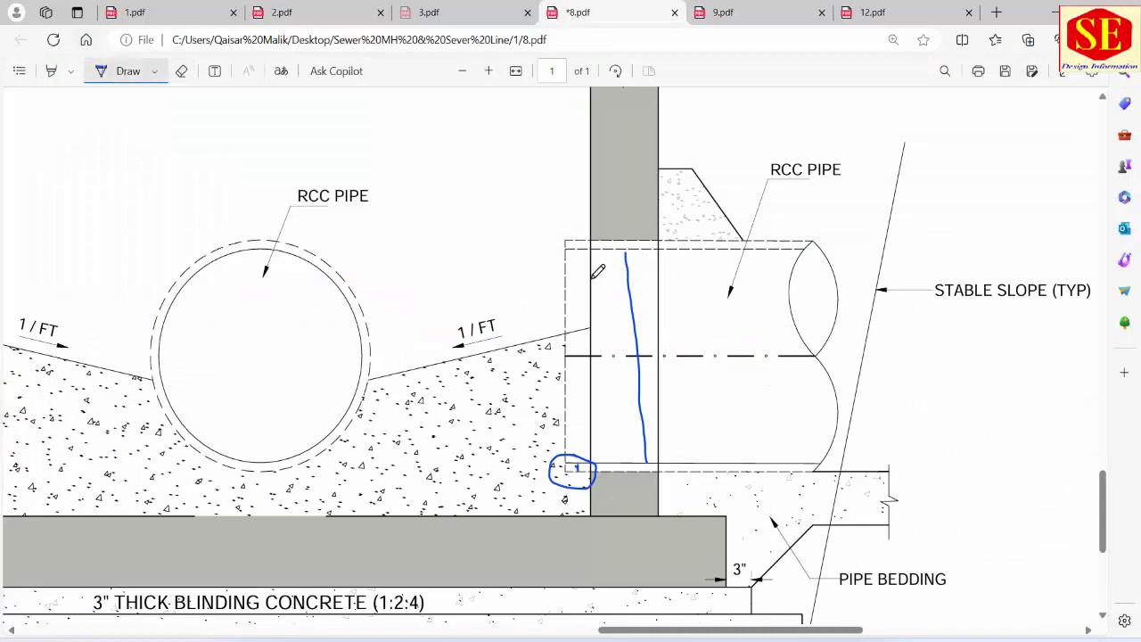
left_click_drag(648, 313, 660, 359)
left_click_drag(687, 302, 675, 346)
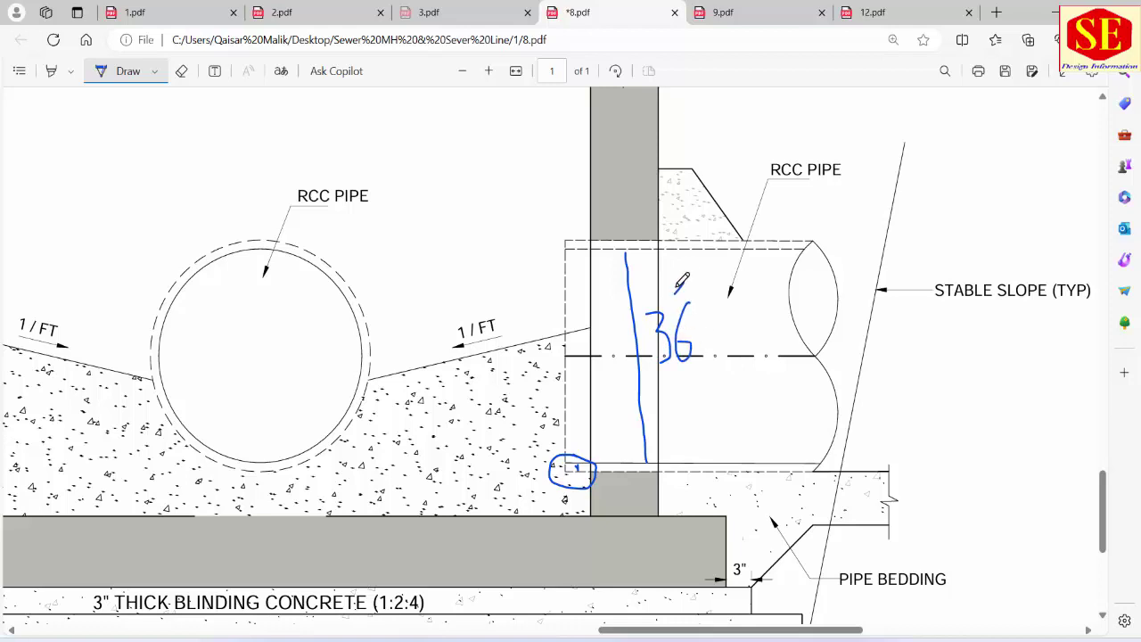
left_click_drag(676, 280, 674, 291)
left_click_drag(682, 280, 679, 290)
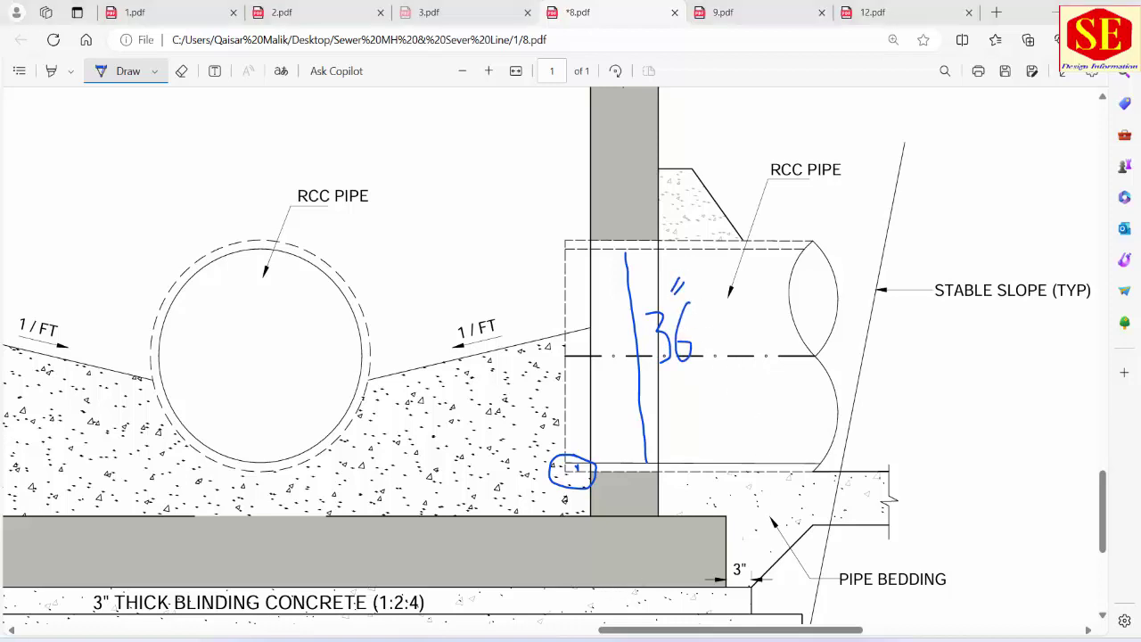
Mark the pipe's top and bottom walls and label them 4″, then return to Excel
mouse_move(659, 640)
left_click(570, 571)
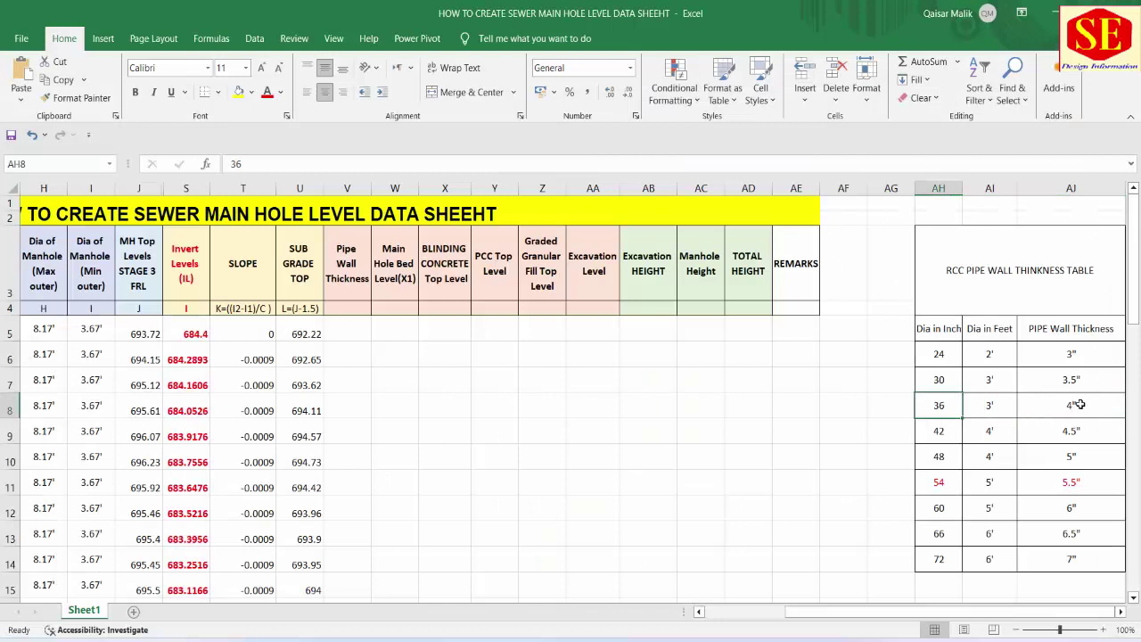
key("alt+Tab")
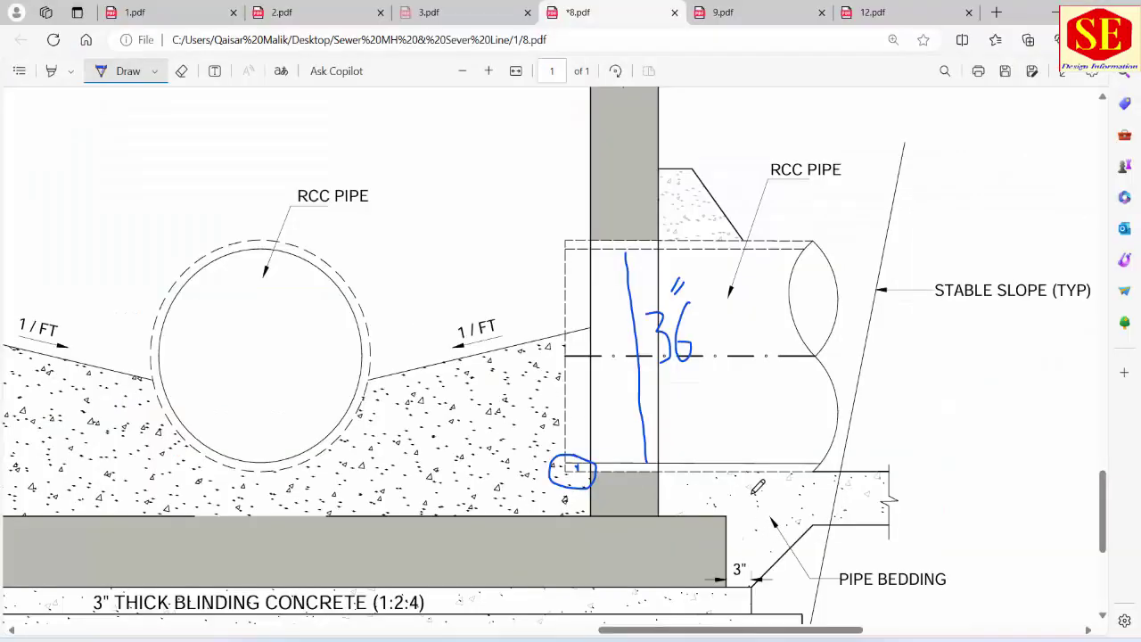
left_click_drag(731, 442, 723, 460)
left_click_drag(745, 224, 733, 251)
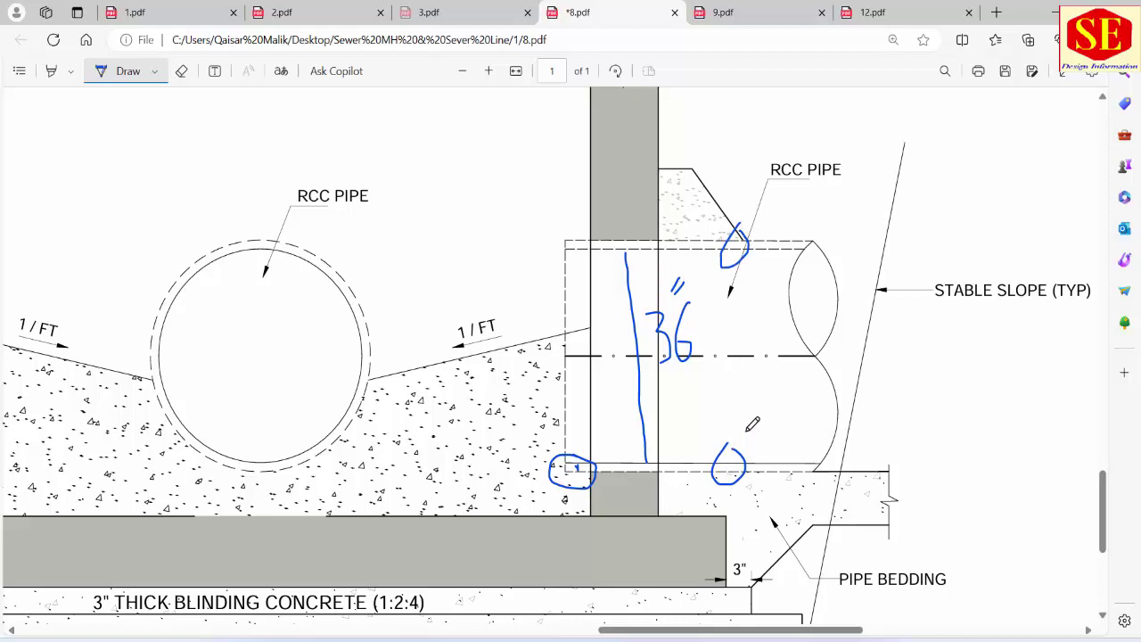
left_click_drag(754, 435, 785, 460)
left_click_drag(774, 419, 772, 428)
left_click_drag(781, 417, 777, 428)
left_click_drag(734, 462, 739, 461)
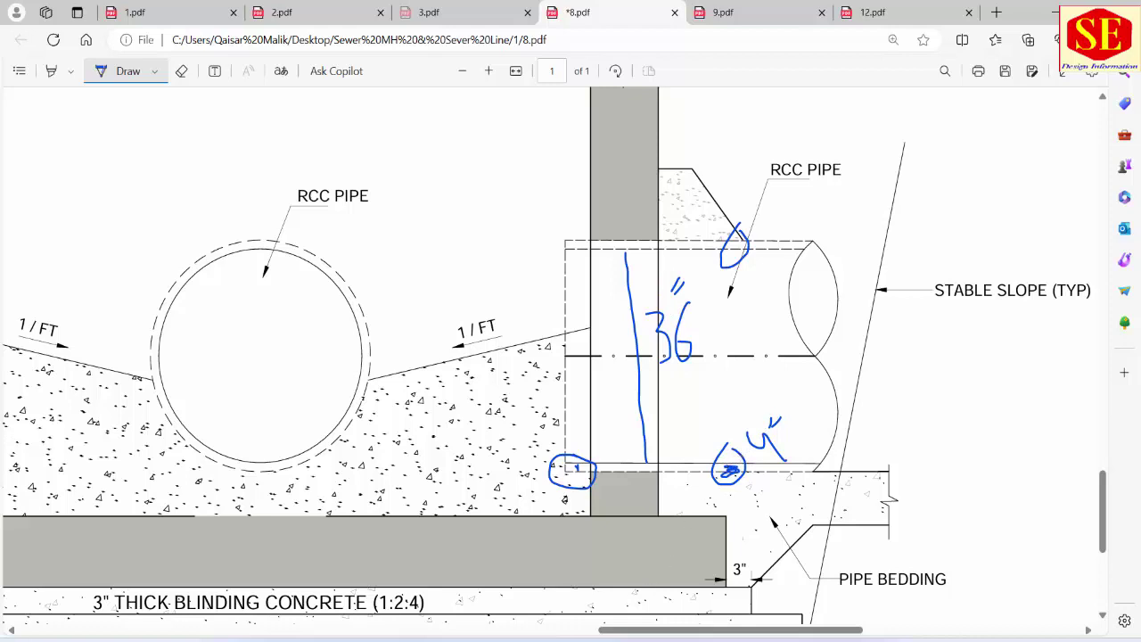
left_click(586, 603)
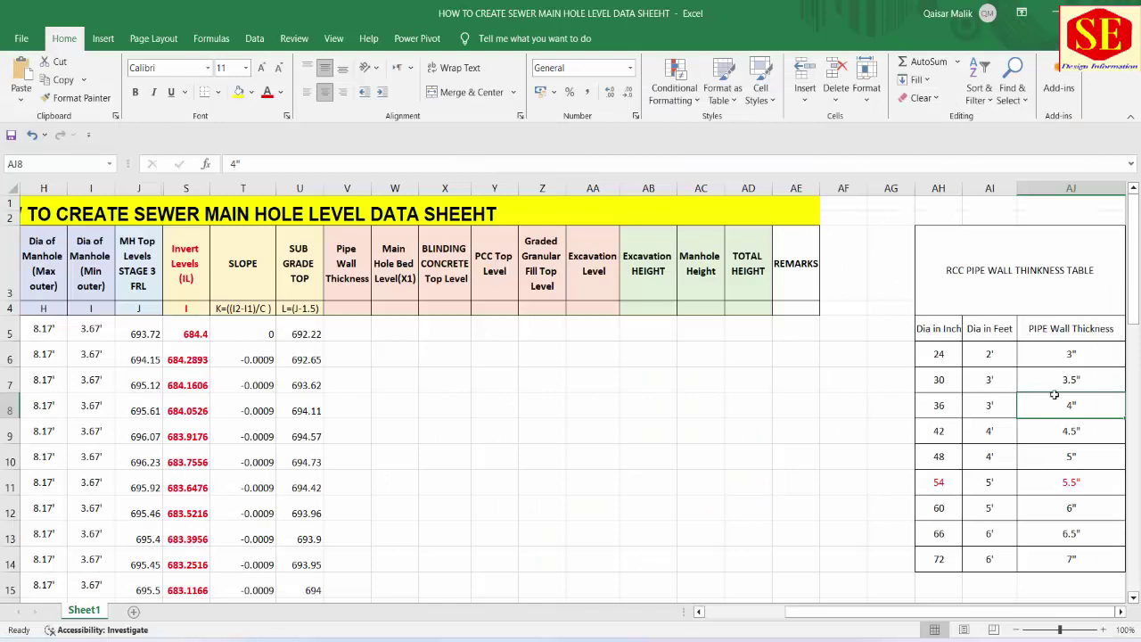
left_click(350, 326)
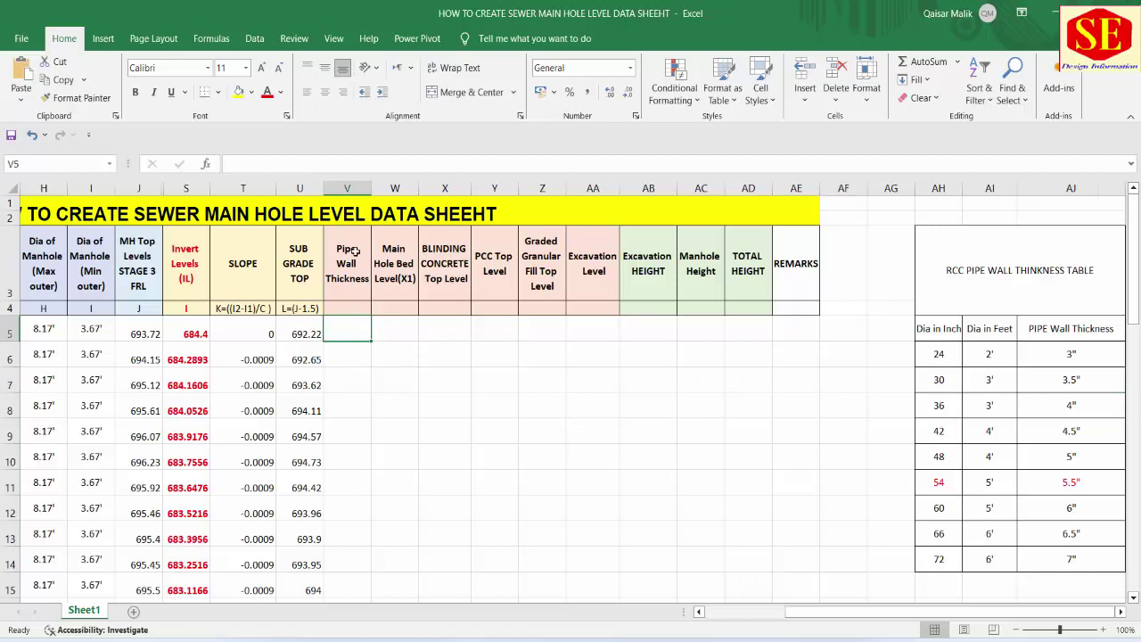
left_click_drag(390, 260, 614, 263)
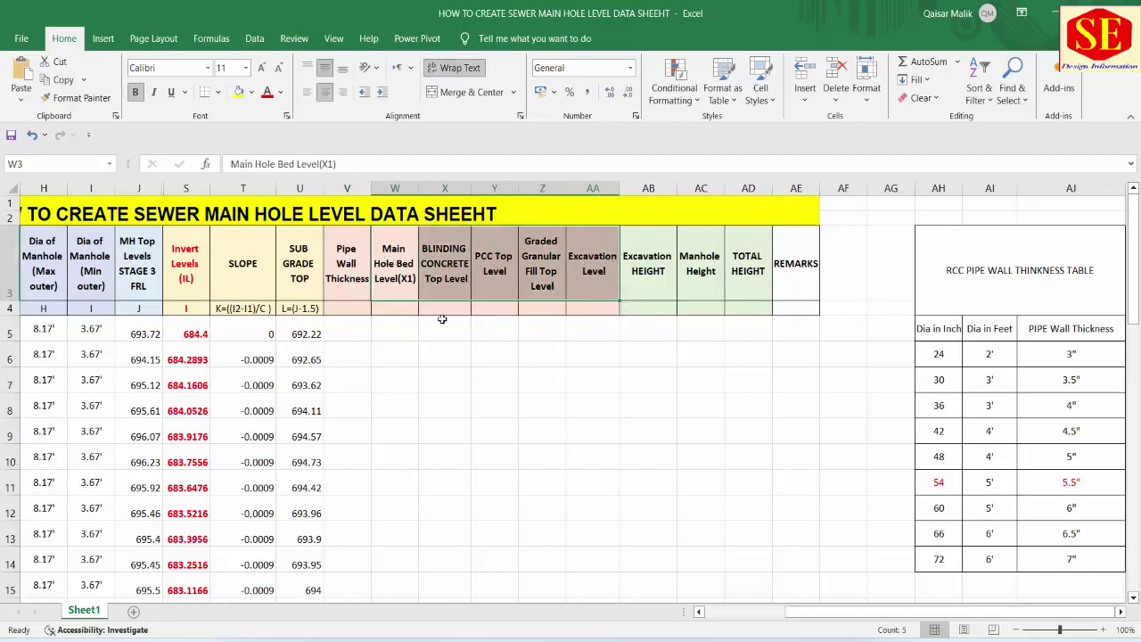
left_click(189, 327)
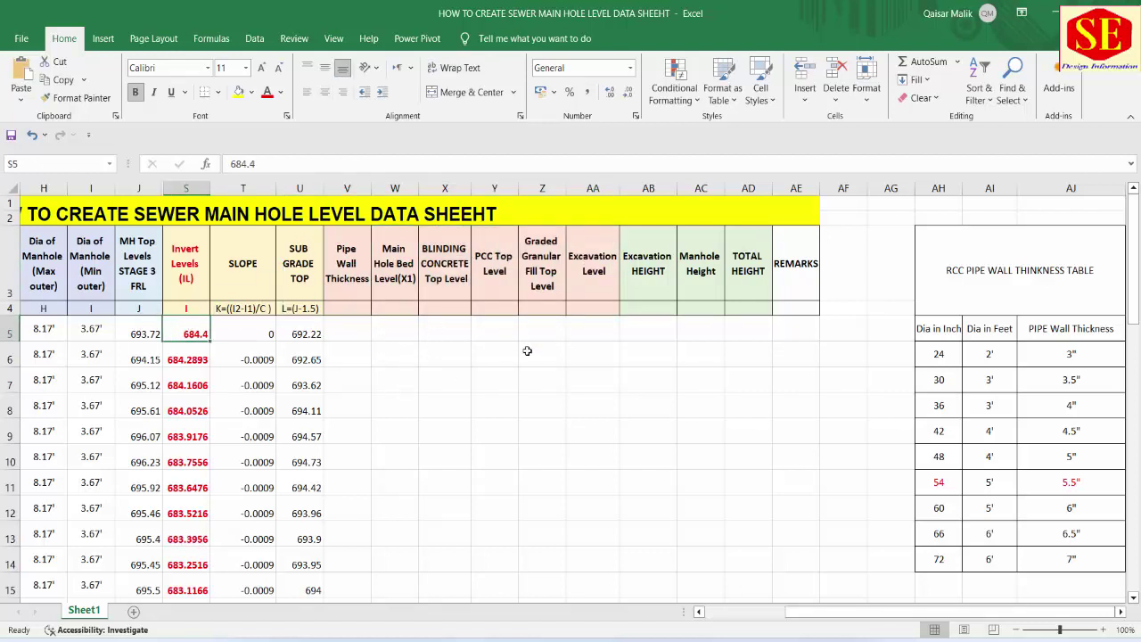
left_click(358, 326)
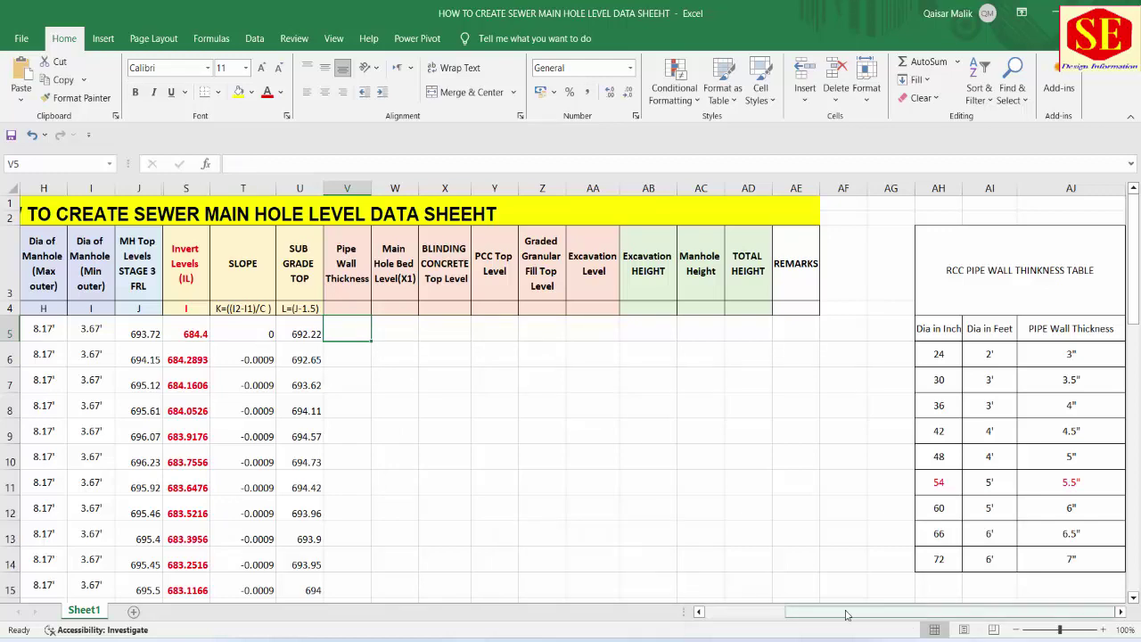
left_click_drag(801, 618, 720, 618)
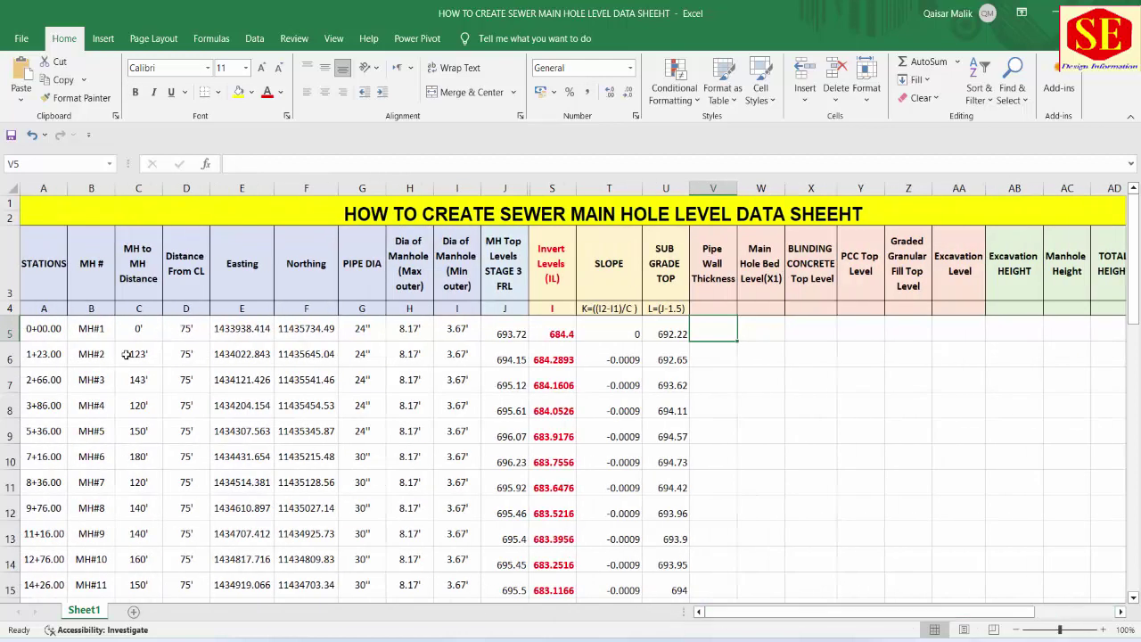
left_click_drag(362, 324, 376, 418)
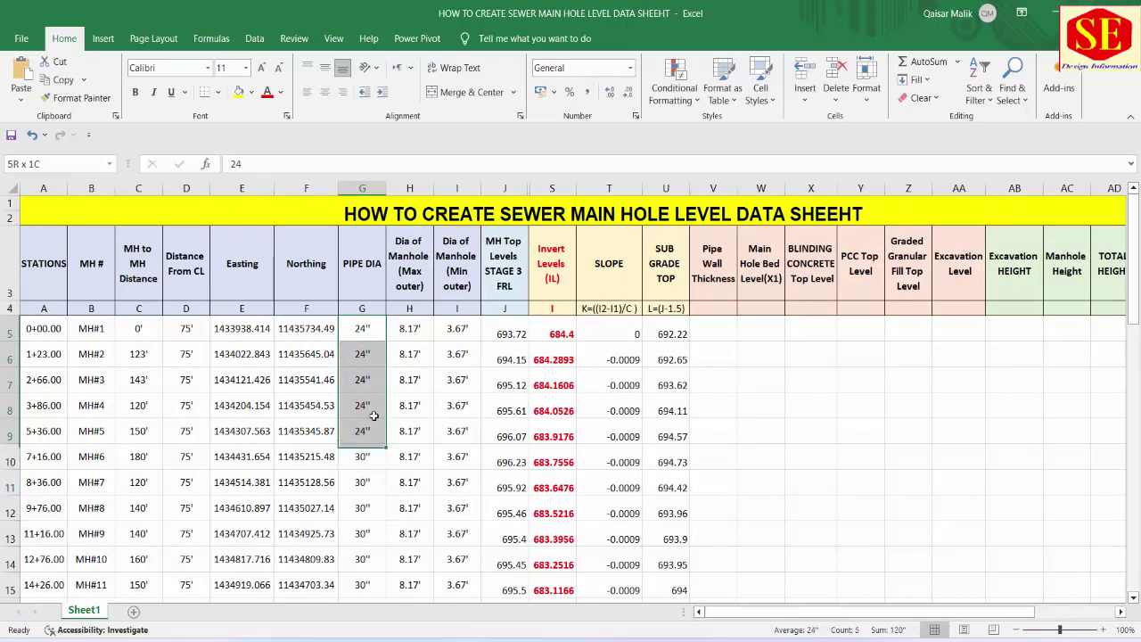
left_click_drag(365, 456, 370, 583)
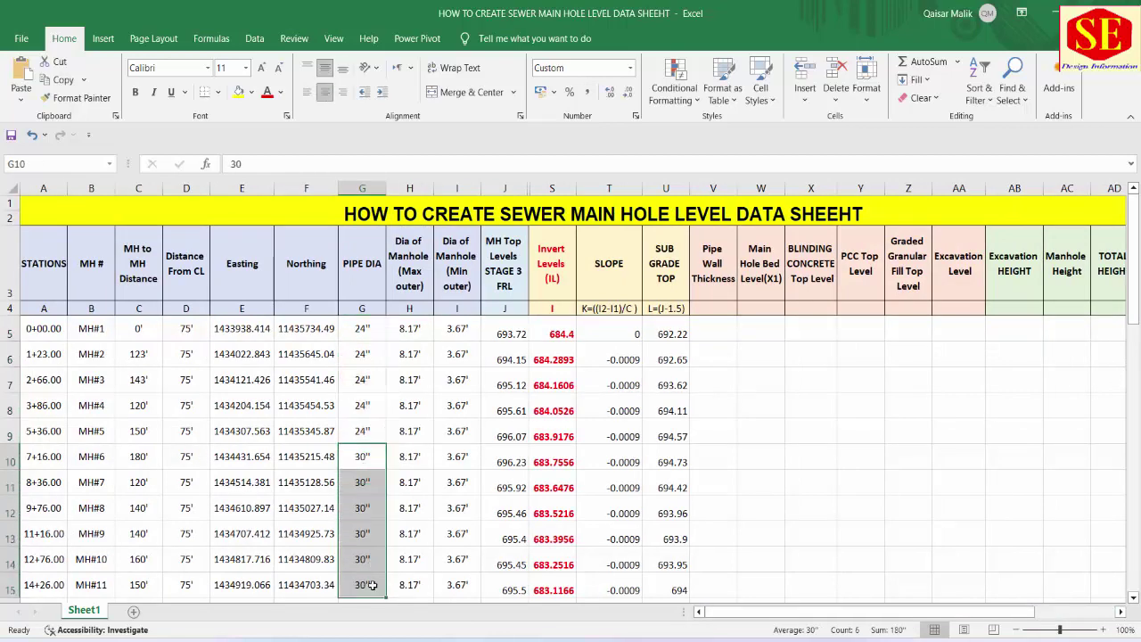
scroll(424, 457, "down", 5)
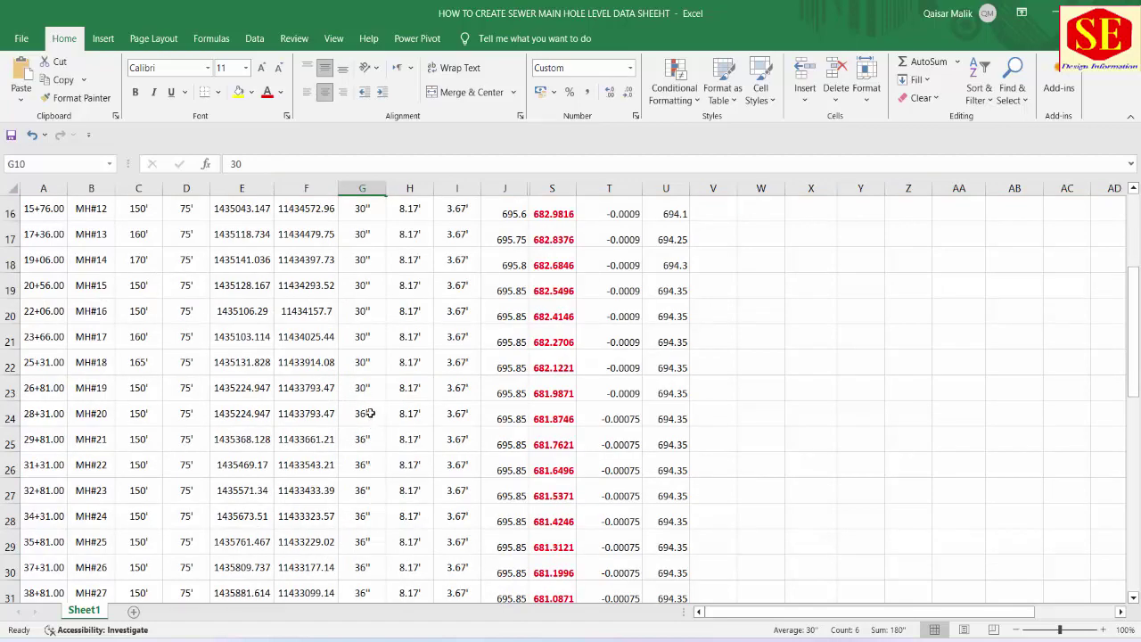
left_click_drag(370, 413, 367, 548)
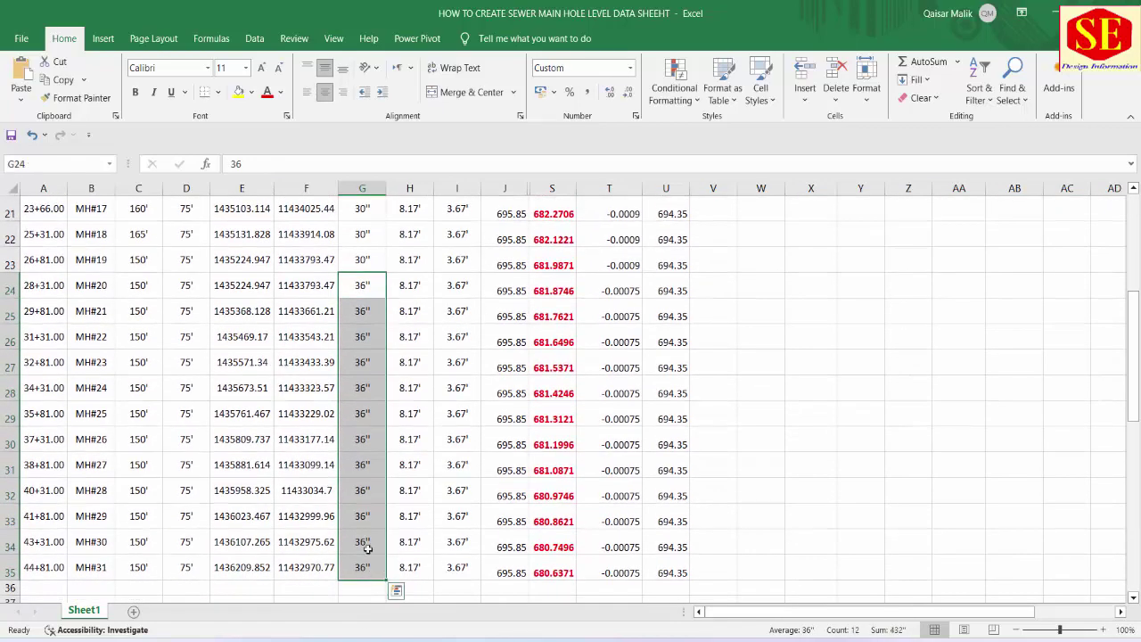
scroll(383, 419, "up", 5)
Enter M as the unit label in V4 under Pipe Wall Thickness
scroll(366, 402, "up", 2)
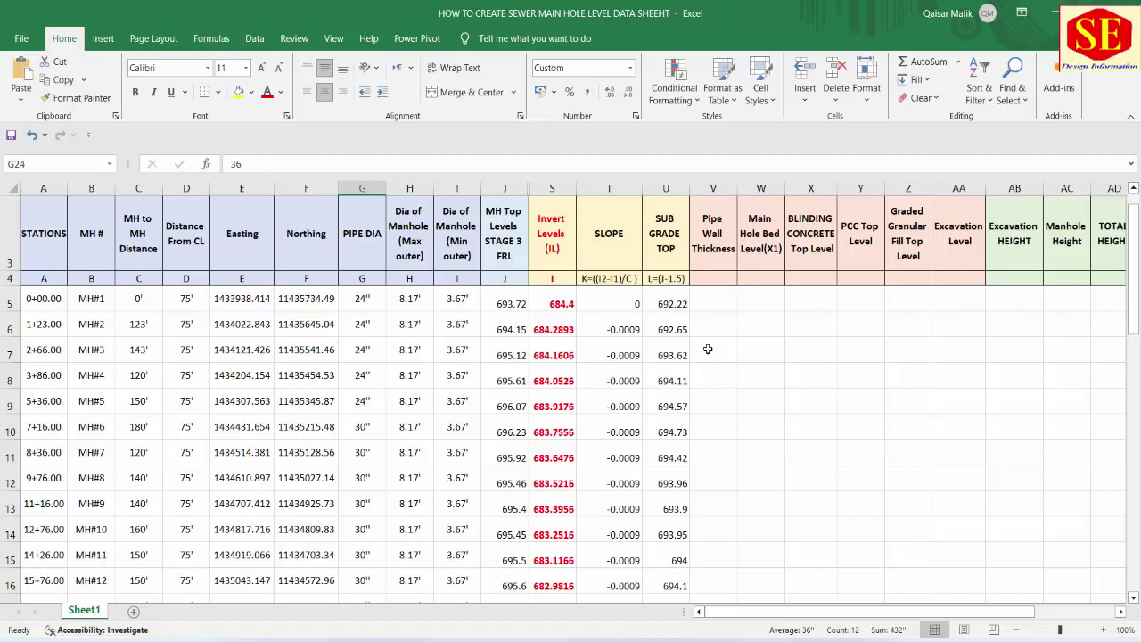
left_click(714, 303)
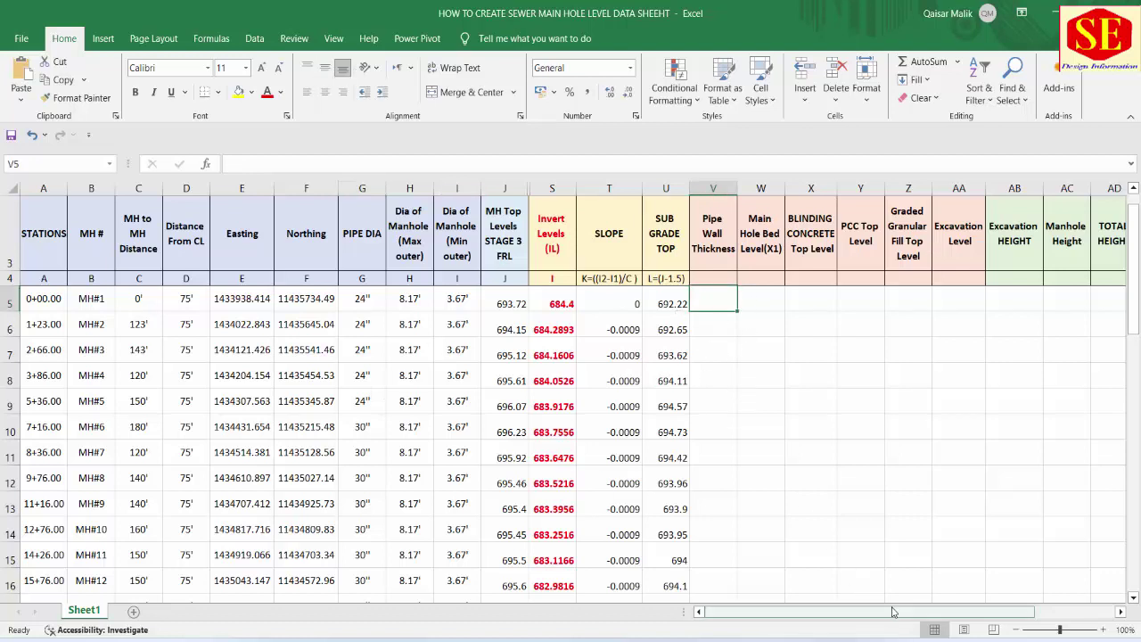
left_click_drag(891, 611, 971, 612)
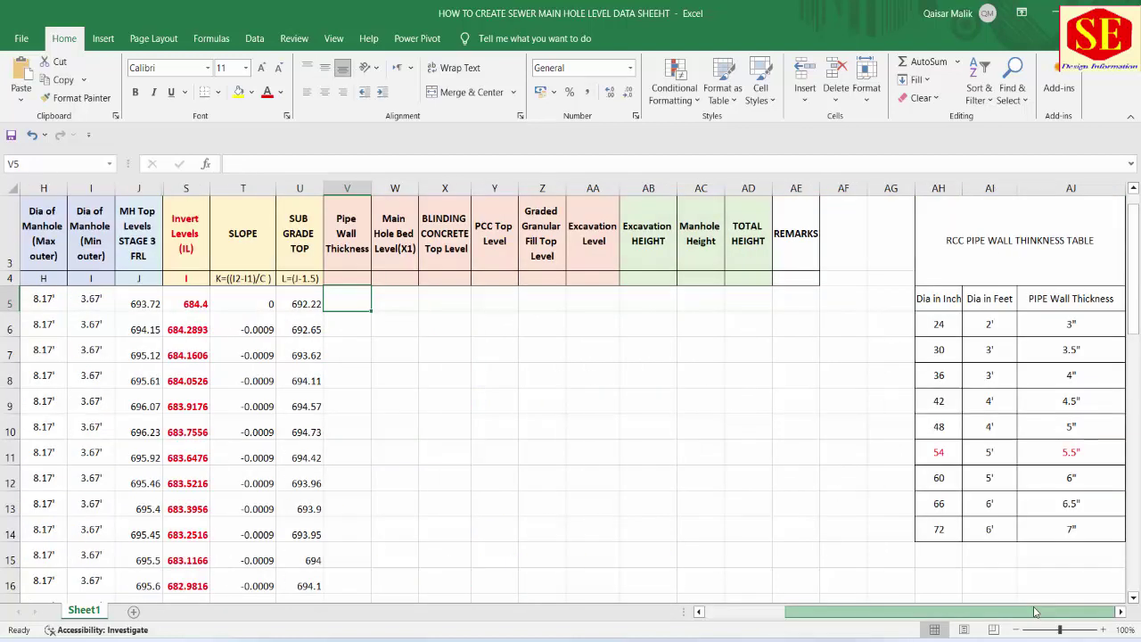
left_click(346, 275)
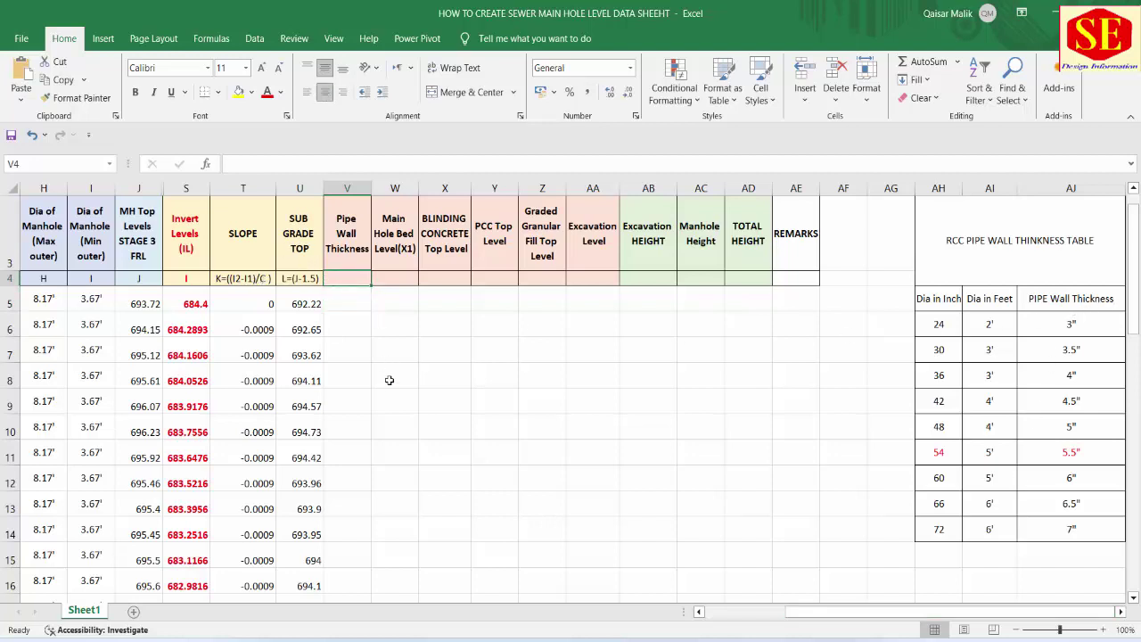
type("M")
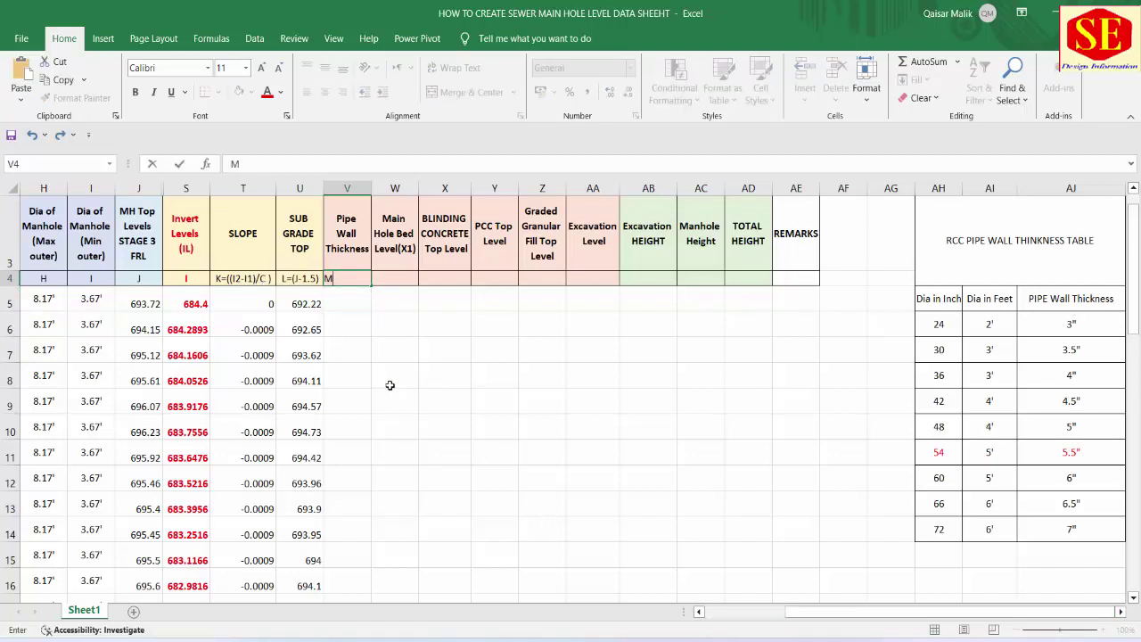
key("Return")
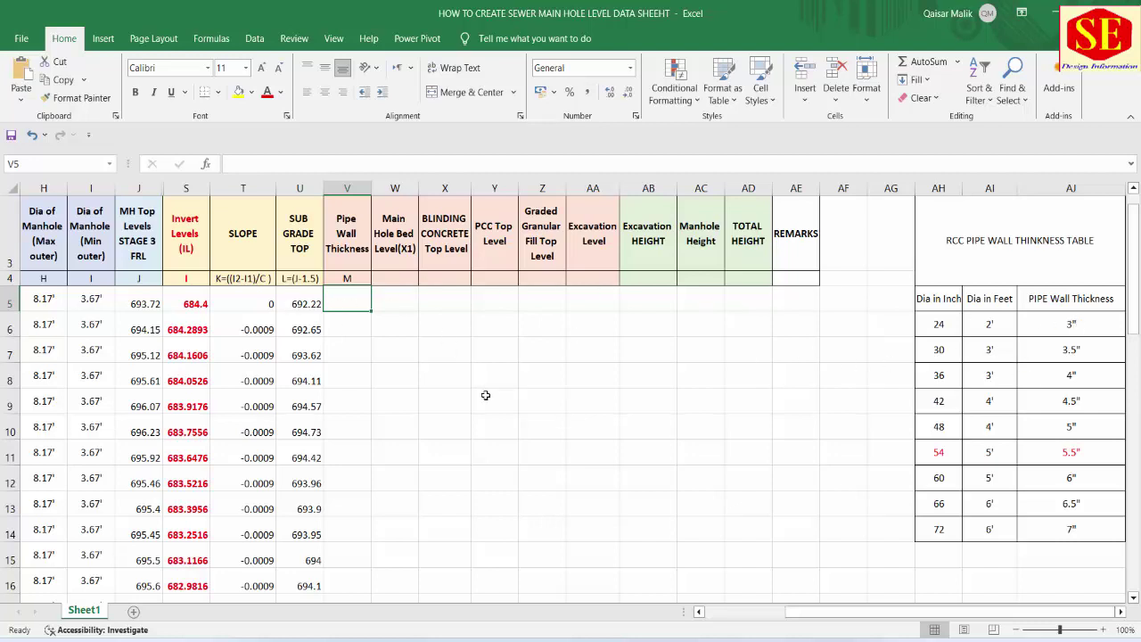
Enter 3 in V5 for MH#1 and correct V4's label to M"
type("3")
key("Return")
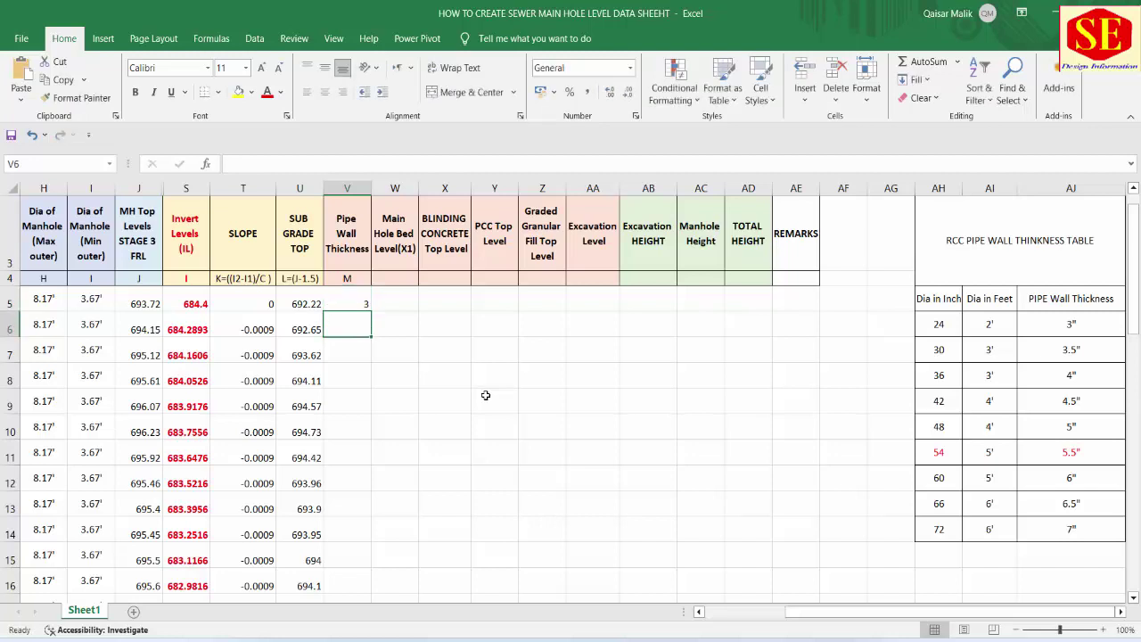
left_click(357, 301)
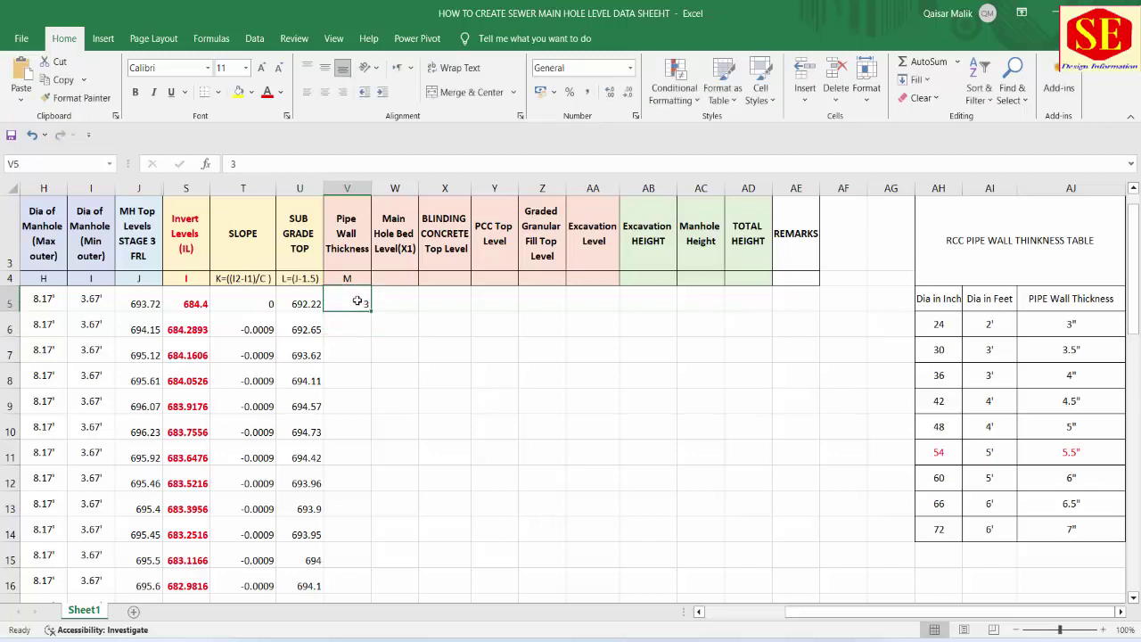
double_click(352, 279)
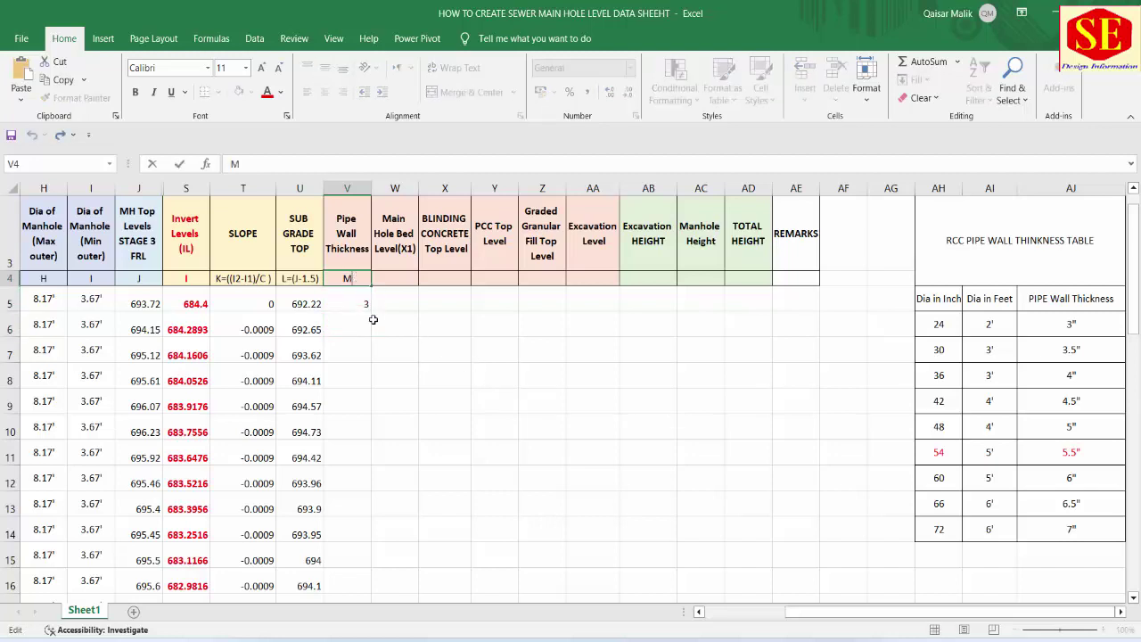
type("\"")
left_click(333, 338)
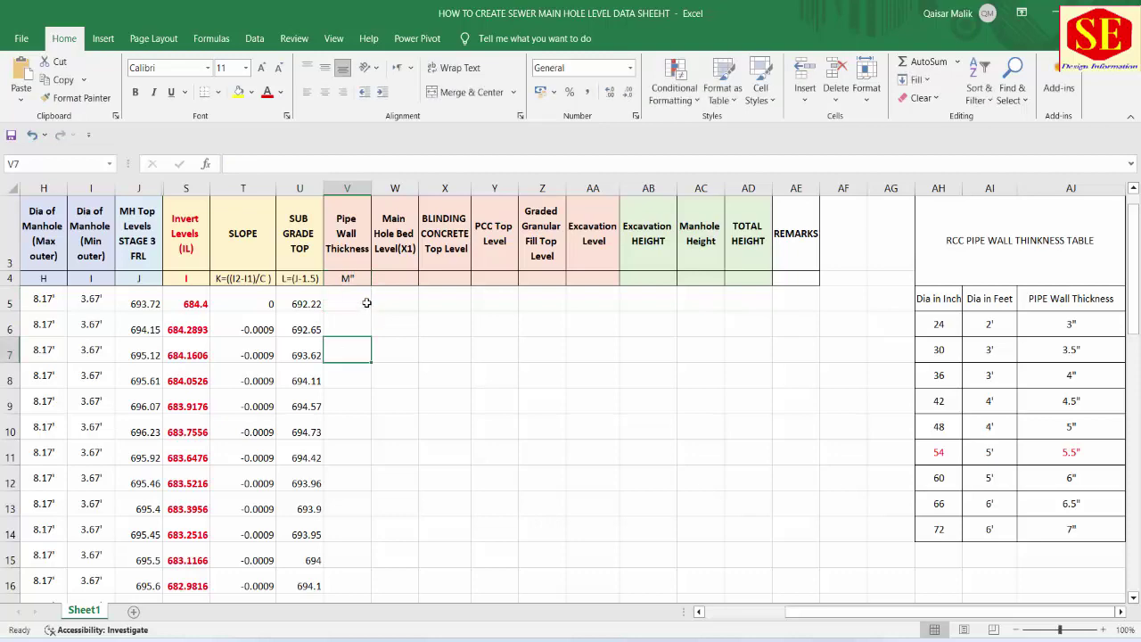
left_click(352, 312)
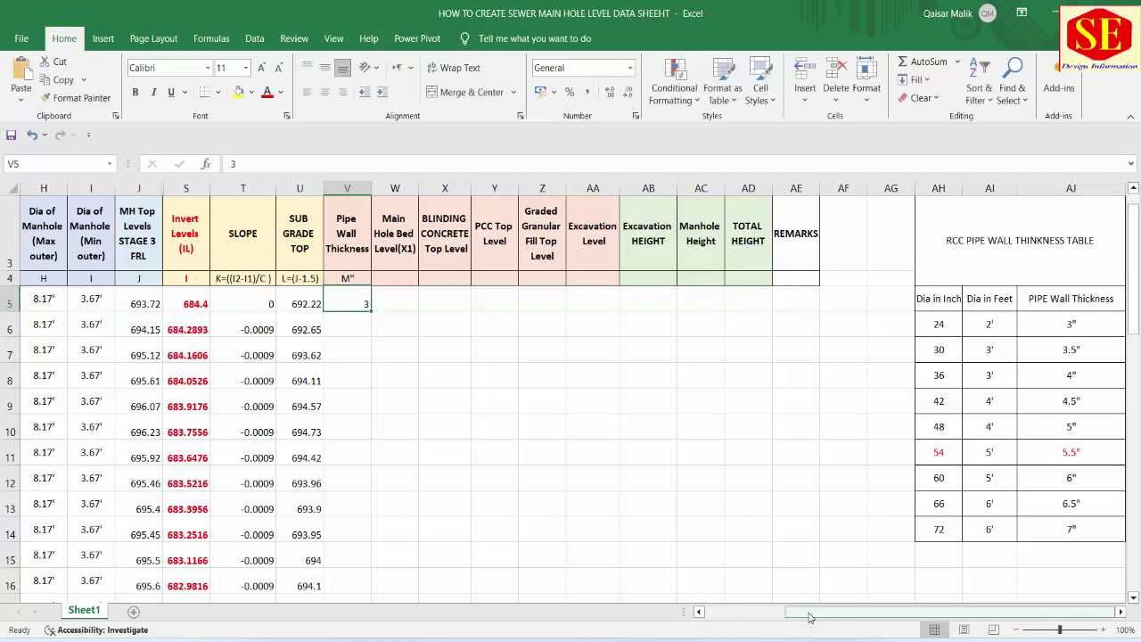
left_click_drag(801, 624, 741, 625)
Copy the inch format from G6 to V5 and fill 3" down through the 24" pipe rows
left_click(258, 327)
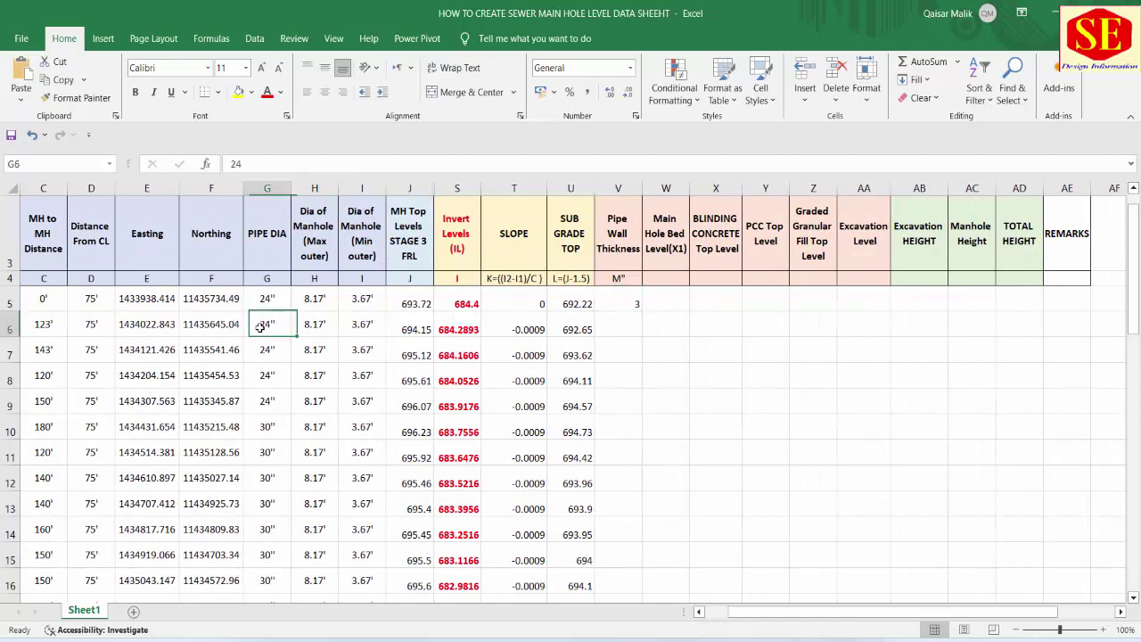
left_click(67, 100)
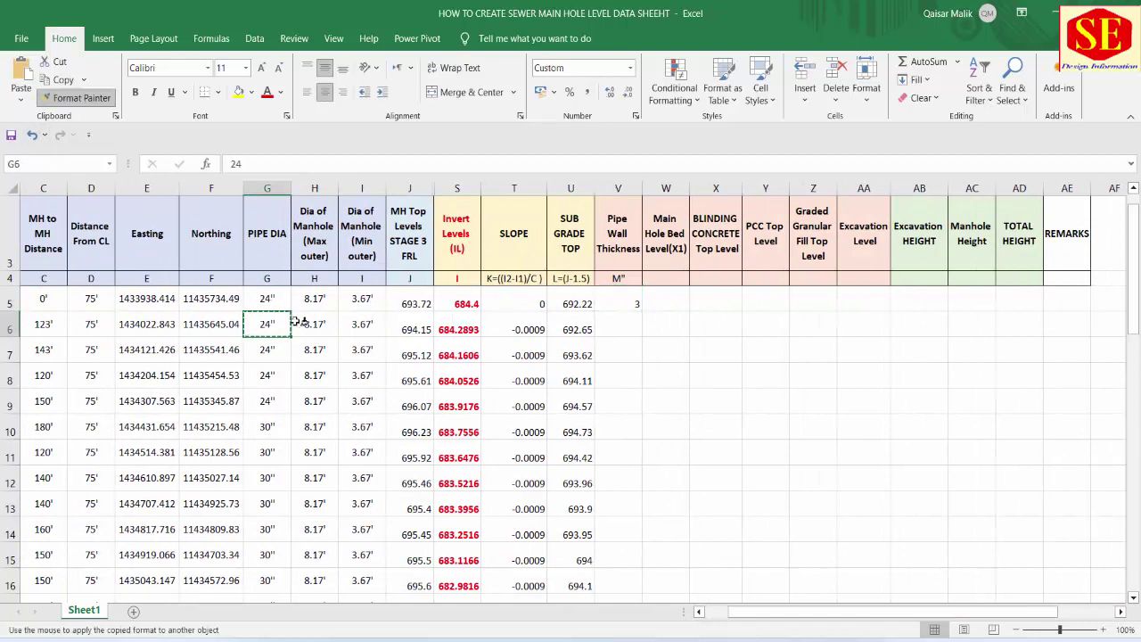
left_click(638, 301)
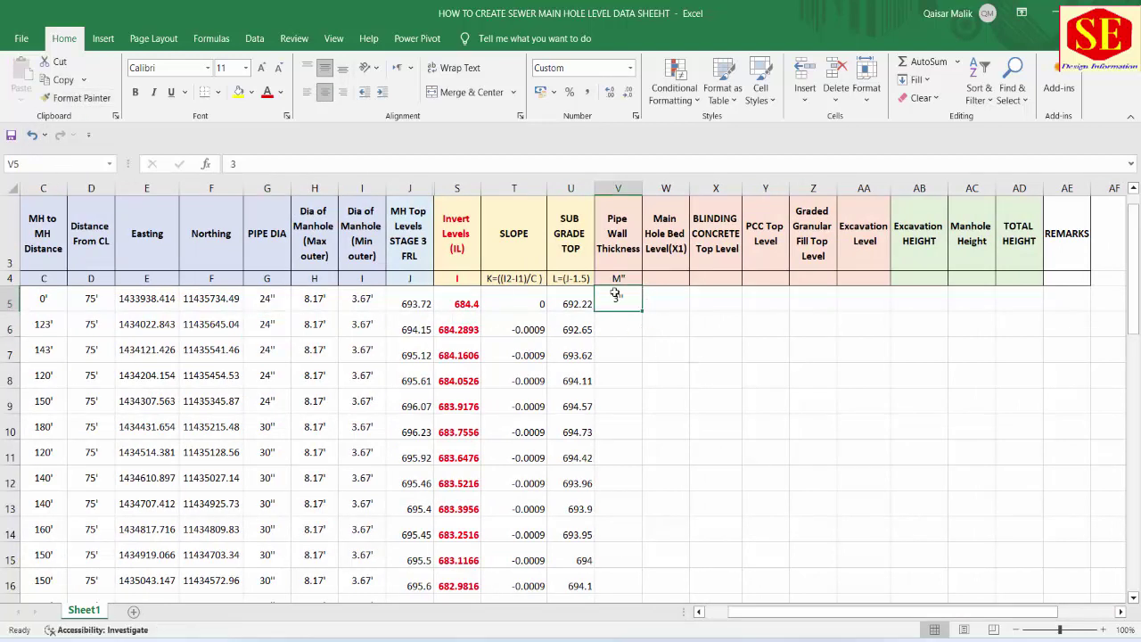
left_click_drag(643, 310, 621, 388)
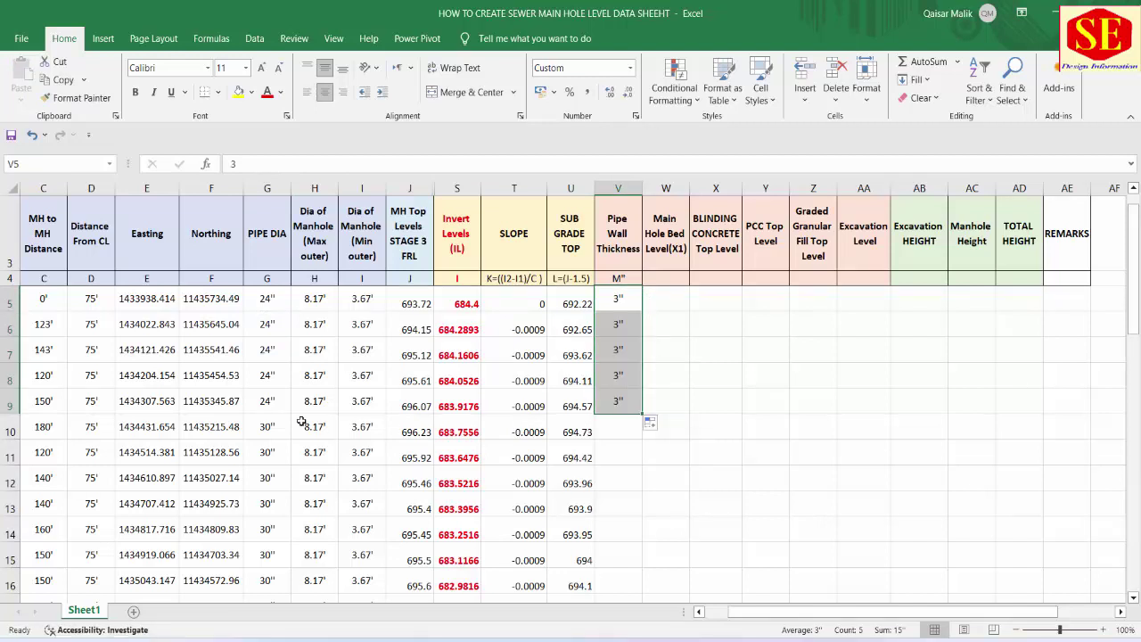
Look up the 30" pipe wall thickness and enter it in V10 with one decimal place
left_click(268, 406)
left_click(615, 401)
left_click(619, 425)
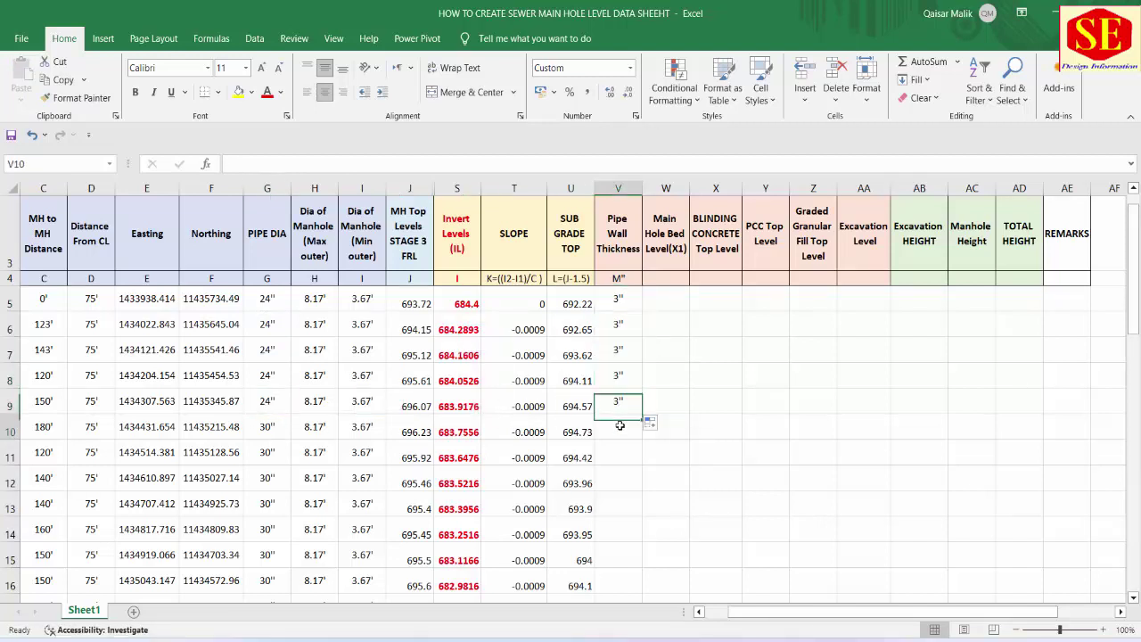
left_click_drag(831, 611, 887, 619)
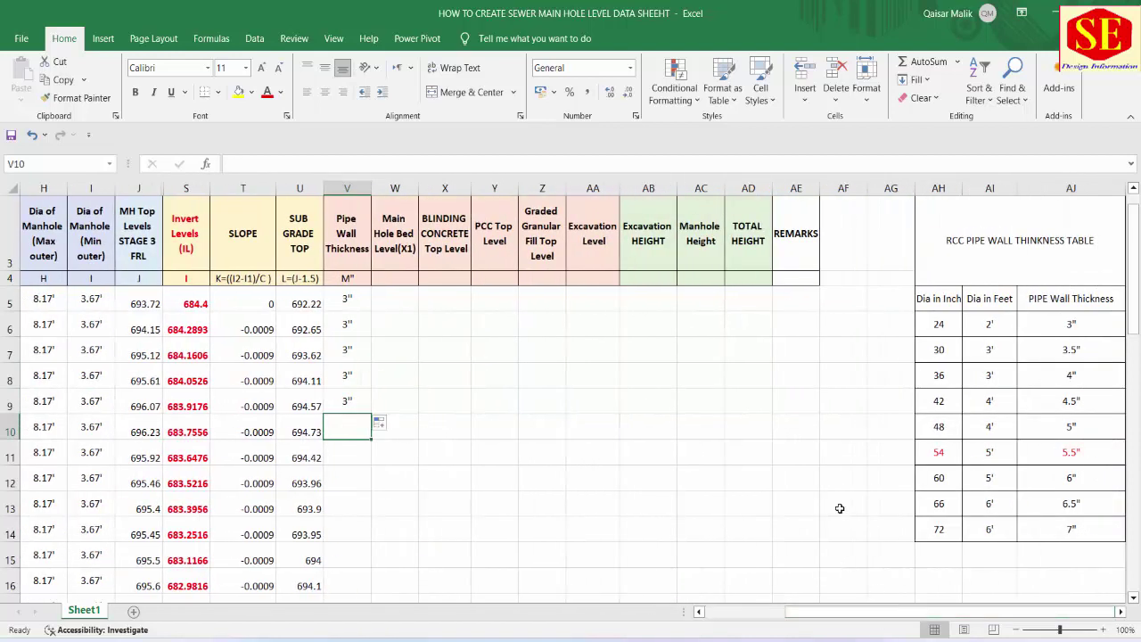
left_click(938, 349)
left_click(1070, 349)
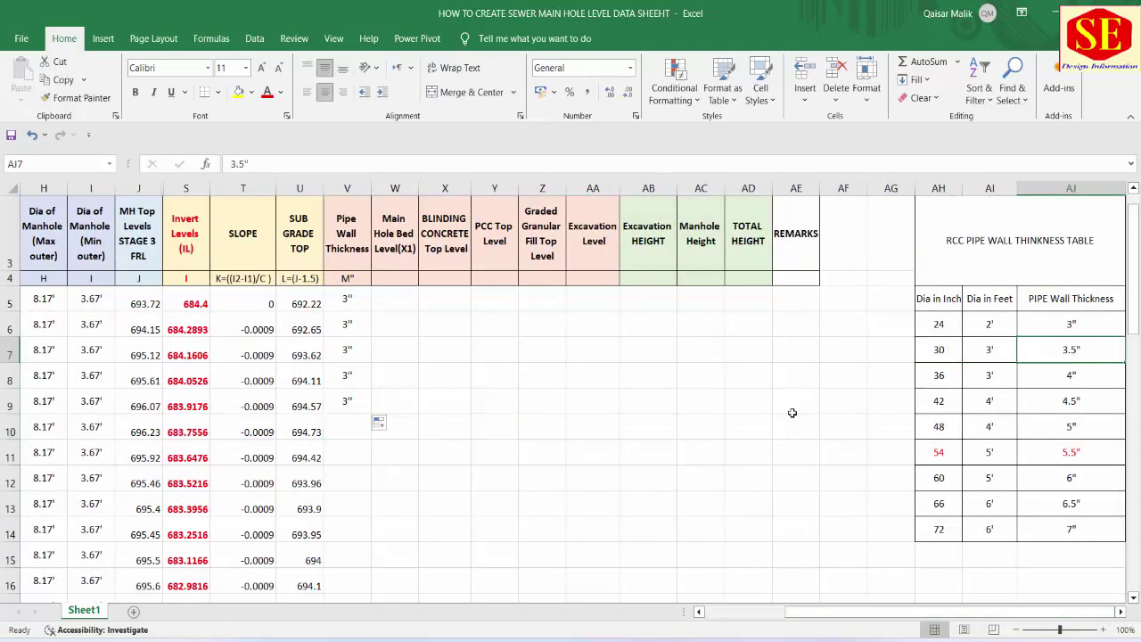
left_click(356, 436)
type("4\"")
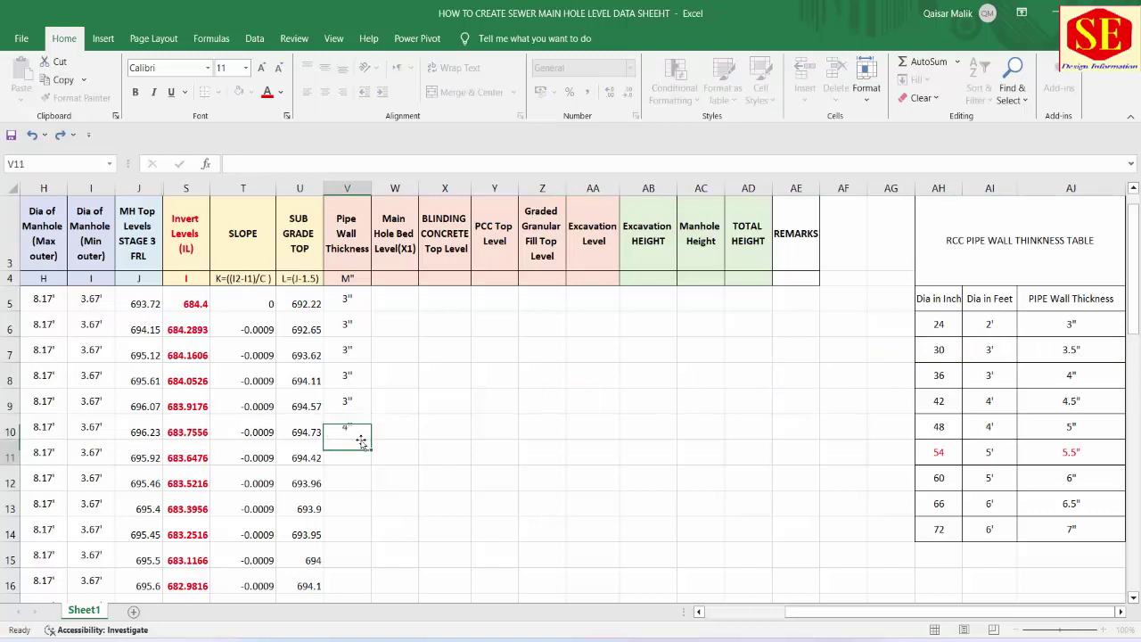
left_click(360, 428)
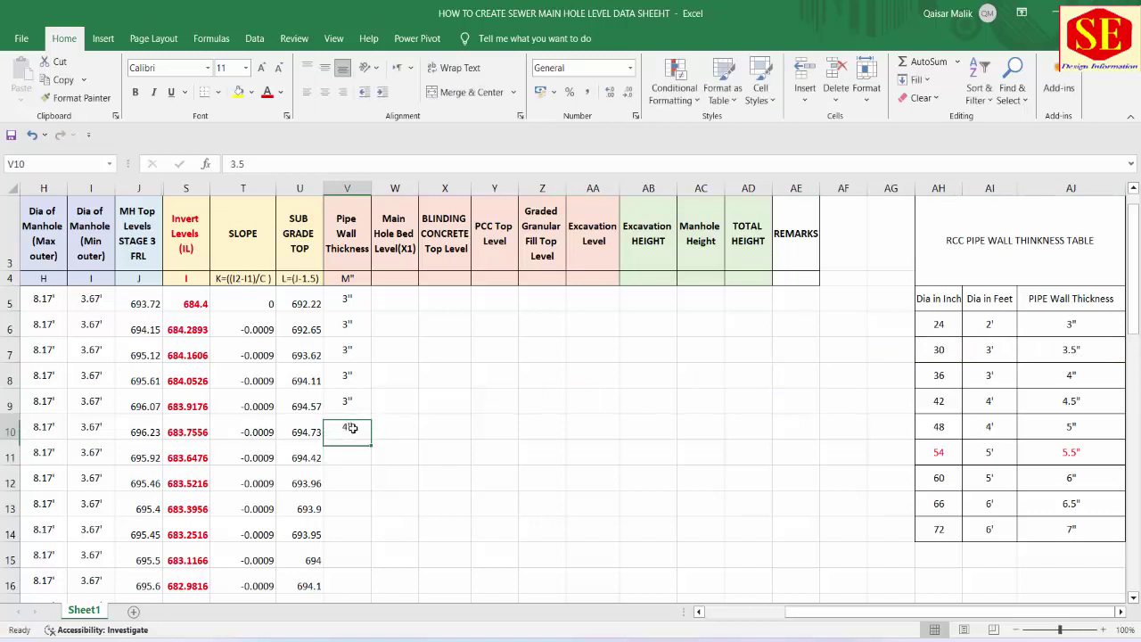
left_click(609, 92)
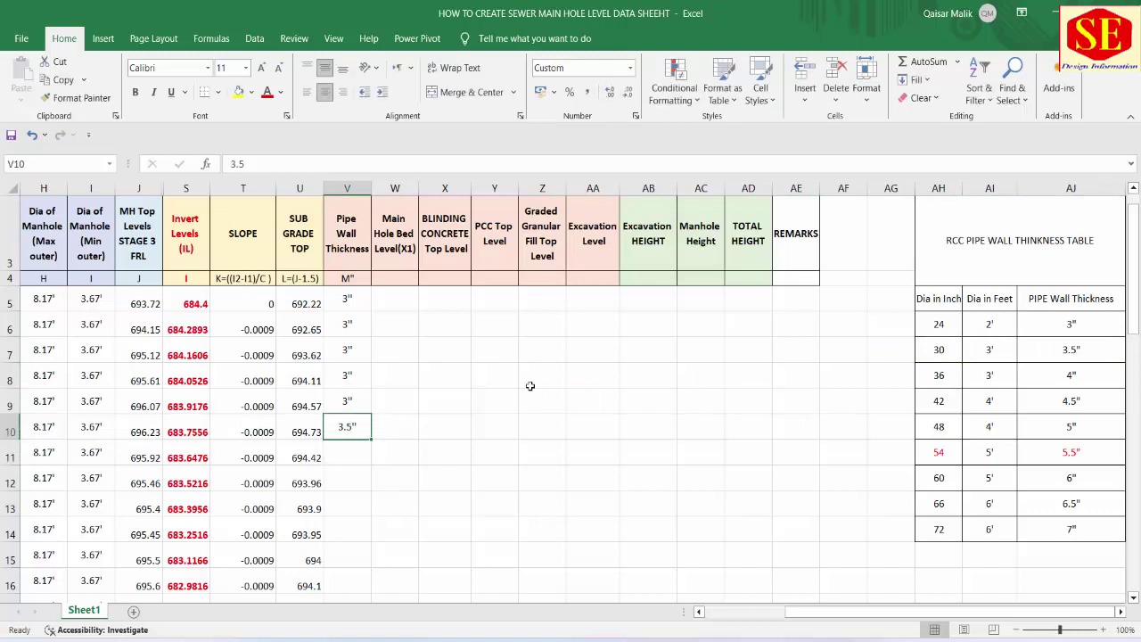
Fill the 3.5" wall thickness from V10 down to row 23, the last 30" row
scroll(419, 446, "down", 1)
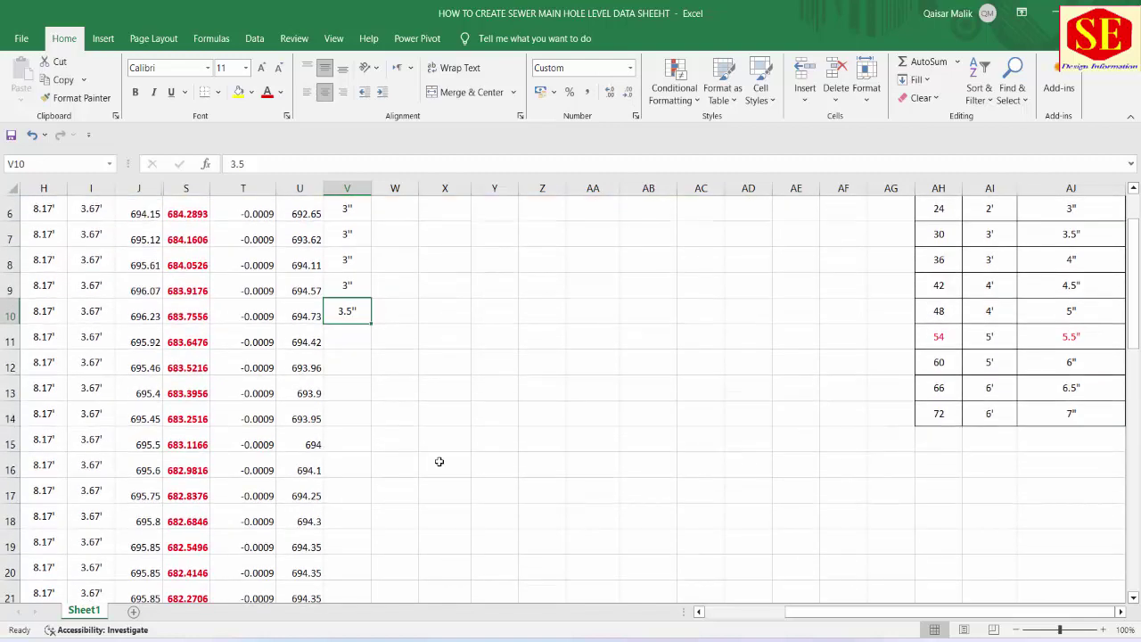
left_click_drag(861, 614, 817, 613)
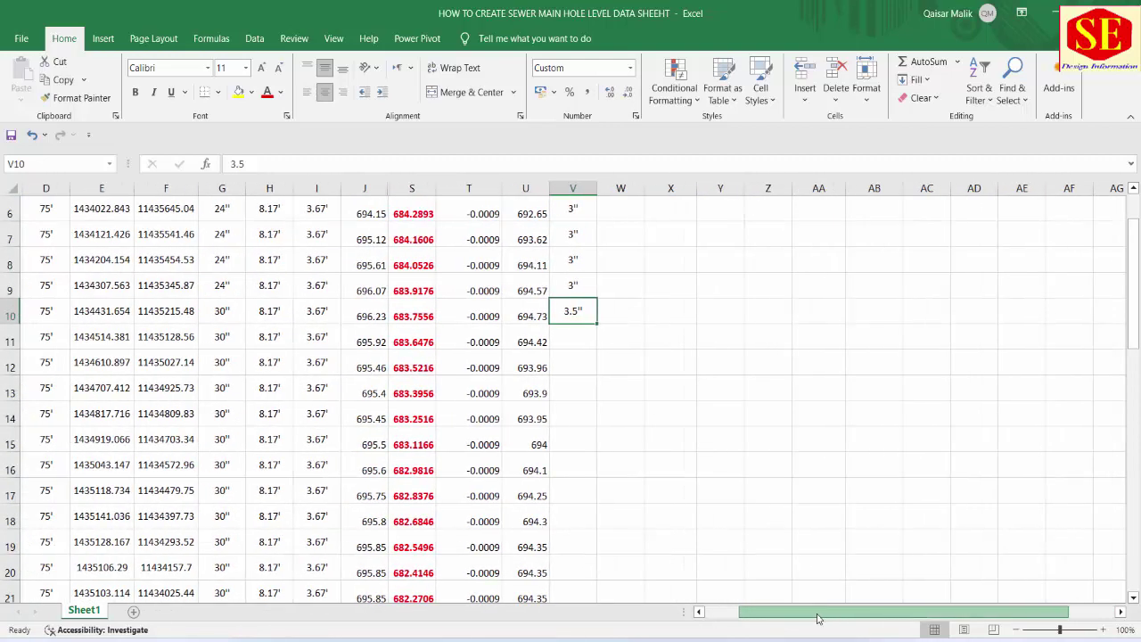
left_click(208, 310)
left_click(576, 311)
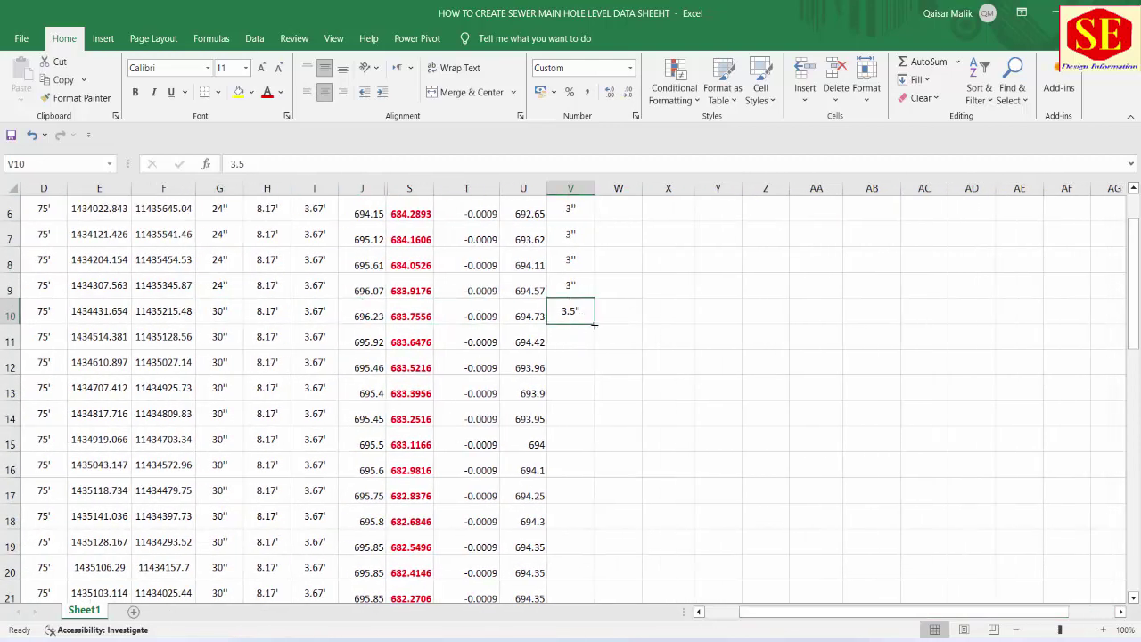
mouse_move(593, 324)
left_mouse_down()
mouse_move(592, 504)
mouse_move(581, 402)
left_mouse_up()
left_click_drag(223, 388, 83, 376)
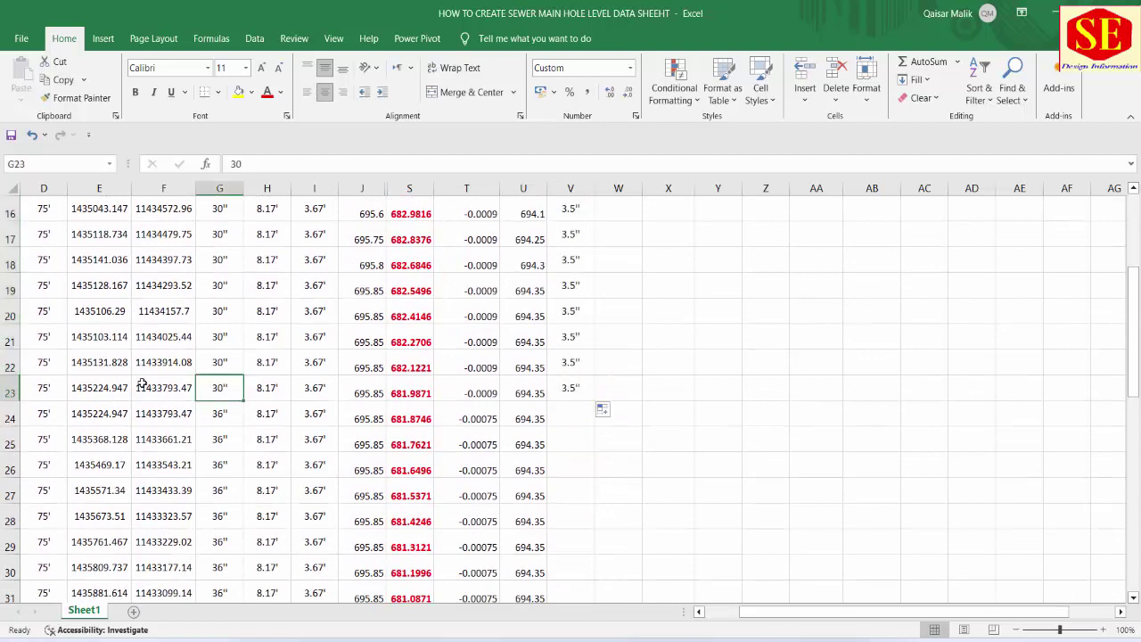
left_click_drag(219, 387, 571, 387)
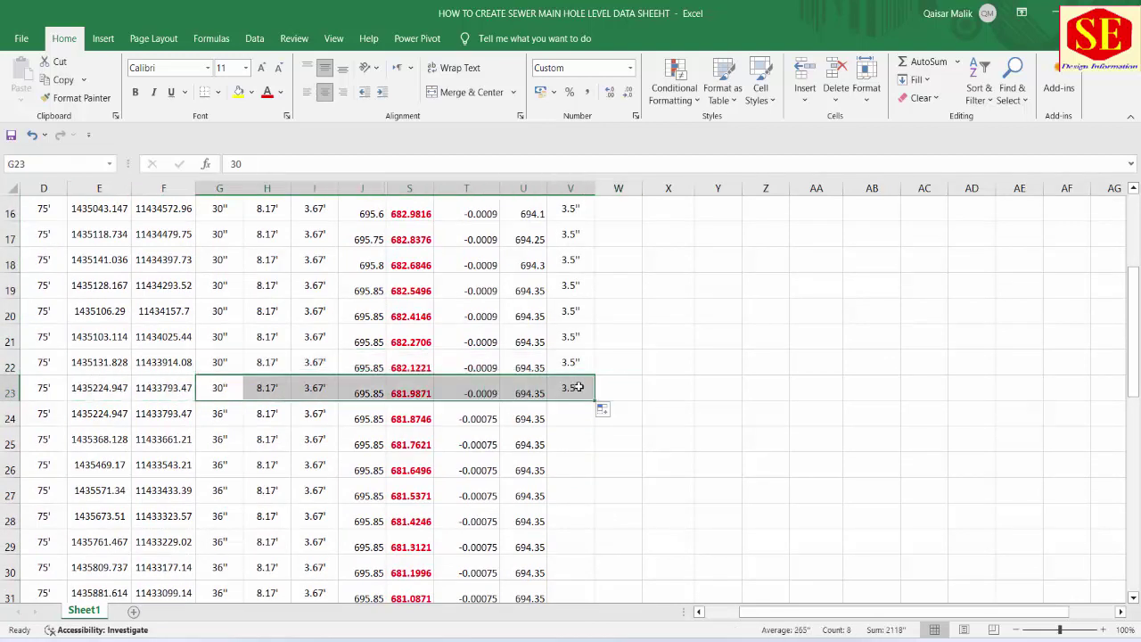
Confirm 4" thickness for 36" pipes, enter 4.0" in V24 and fill down to V35
left_click(563, 420)
left_click(214, 419)
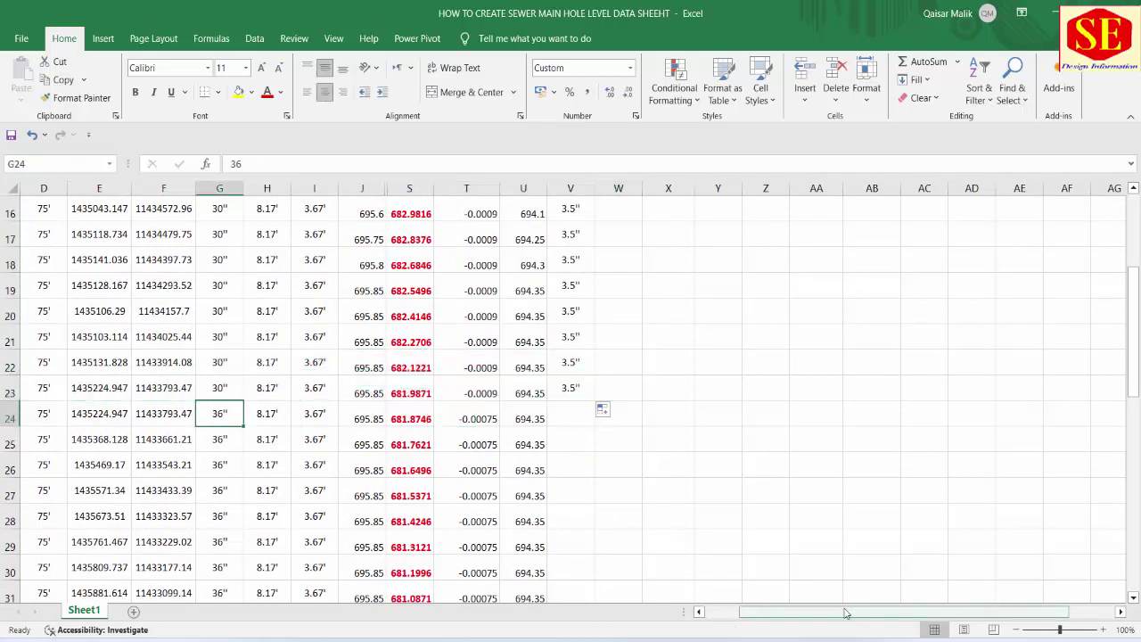
left_click_drag(910, 611, 957, 610)
scroll(1051, 458, "up", 3)
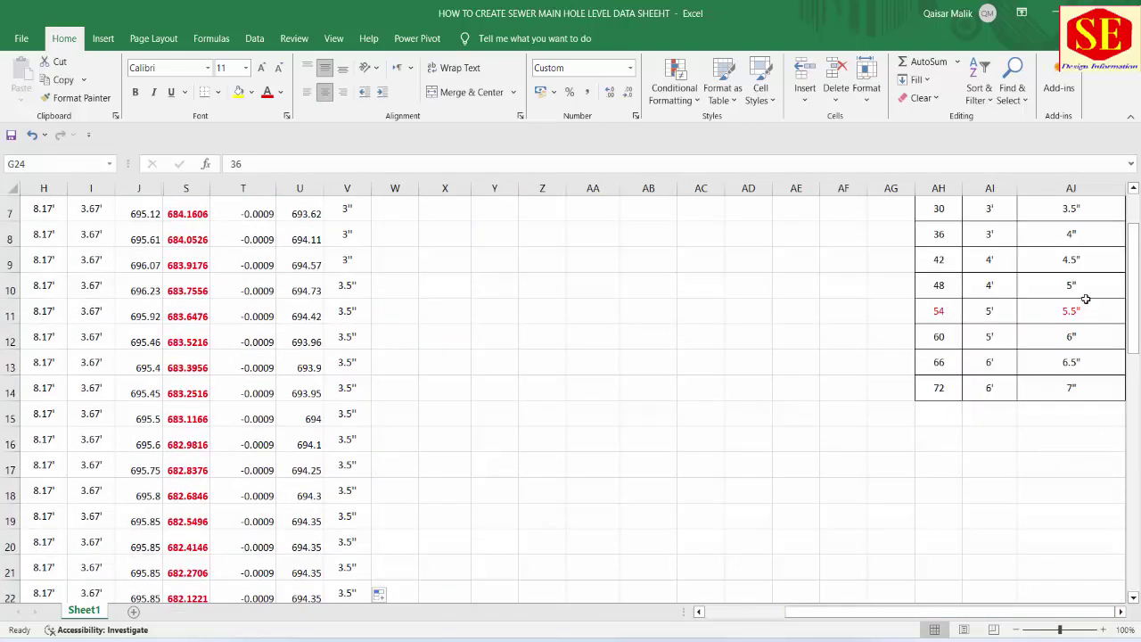
left_click(947, 234)
left_click(1093, 237)
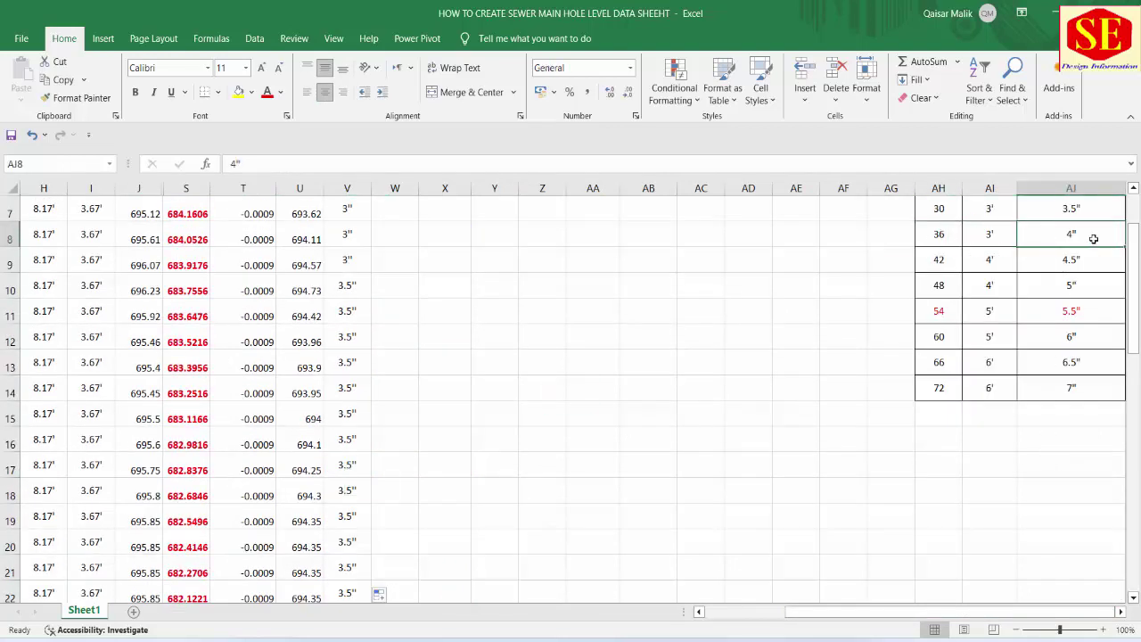
scroll(385, 443, "down", 4)
left_click(358, 342)
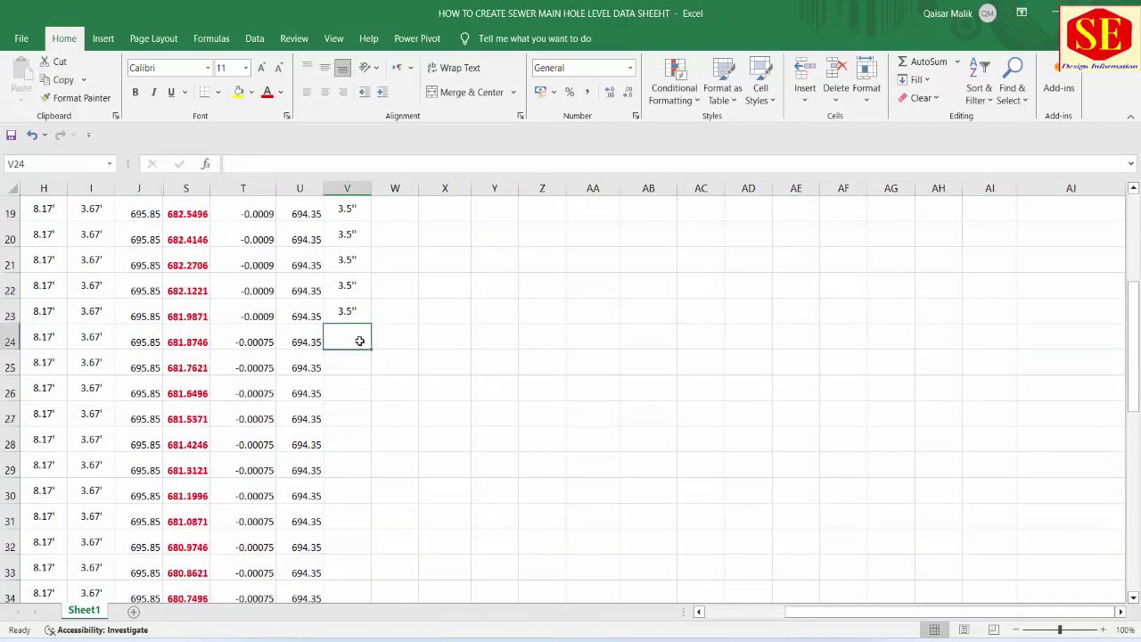
type("4.0\"")
key("Return")
left_click(359, 341)
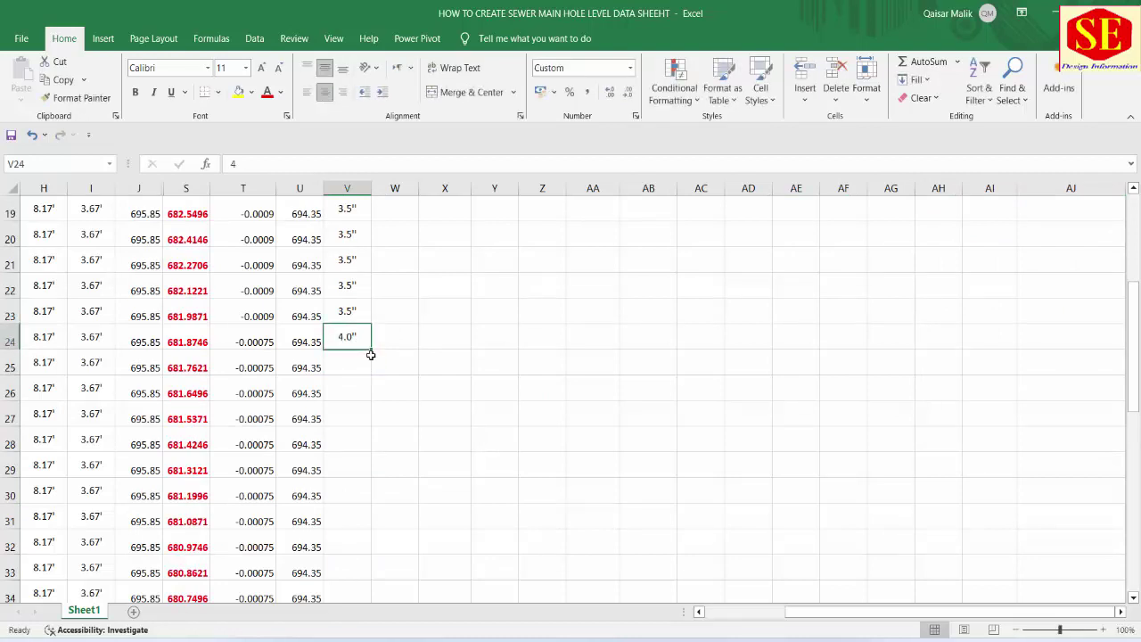
left_click_drag(371, 346, 371, 398)
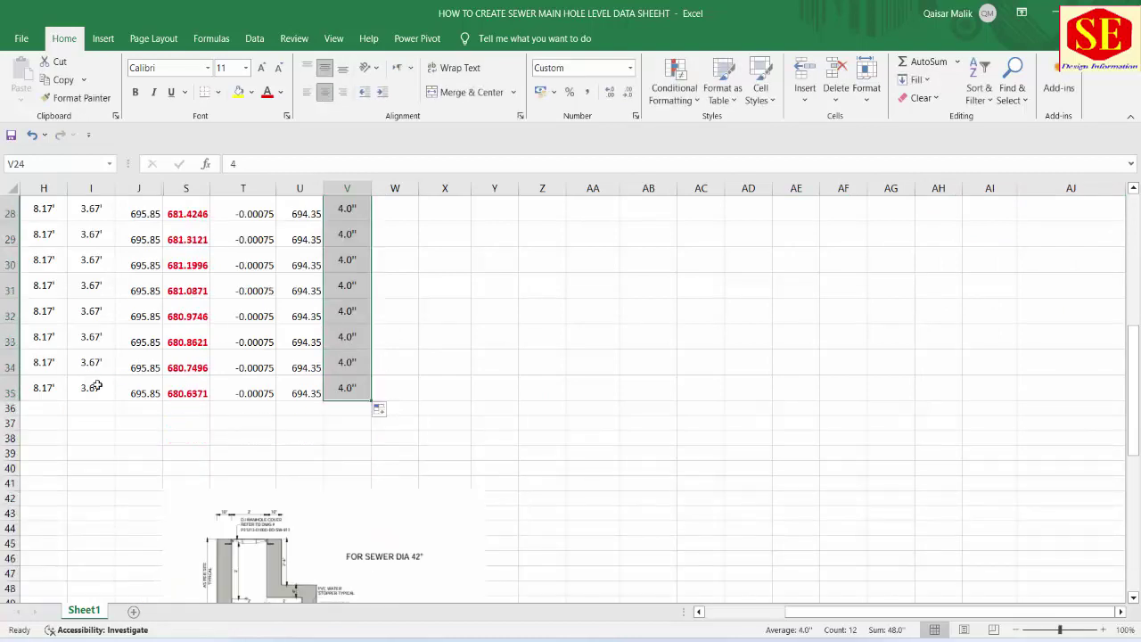
Select ranges of the filled Pipe Wall Thickness column to review its values
scroll(327, 405, "up", 3)
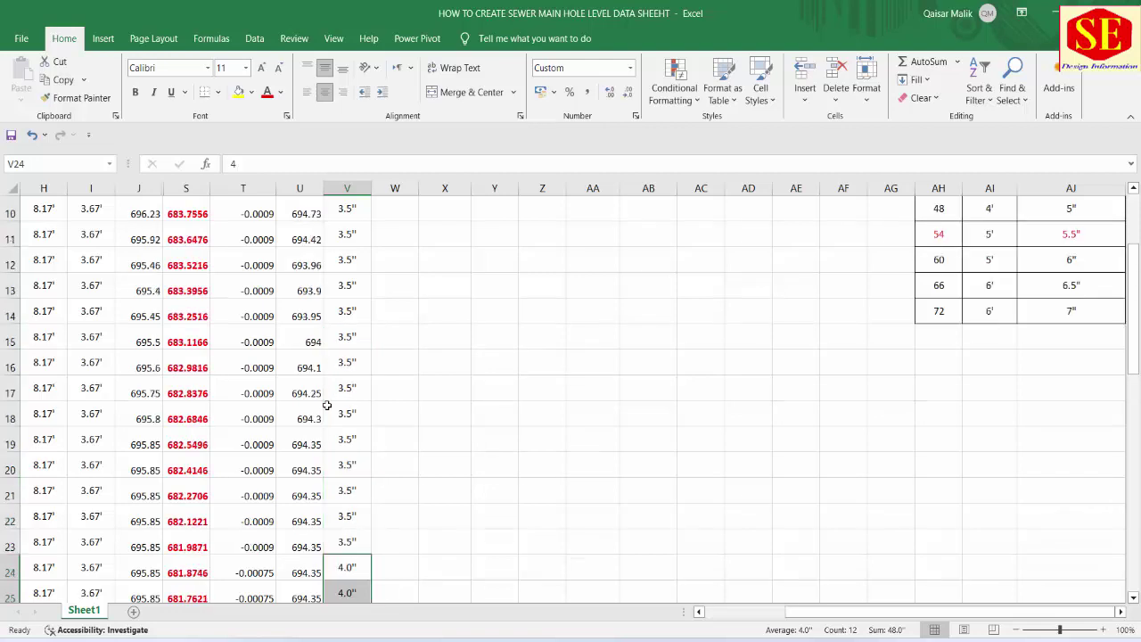
scroll(327, 406, "up", 3)
left_click_drag(347, 329, 346, 430)
left_click_drag(342, 473, 347, 592)
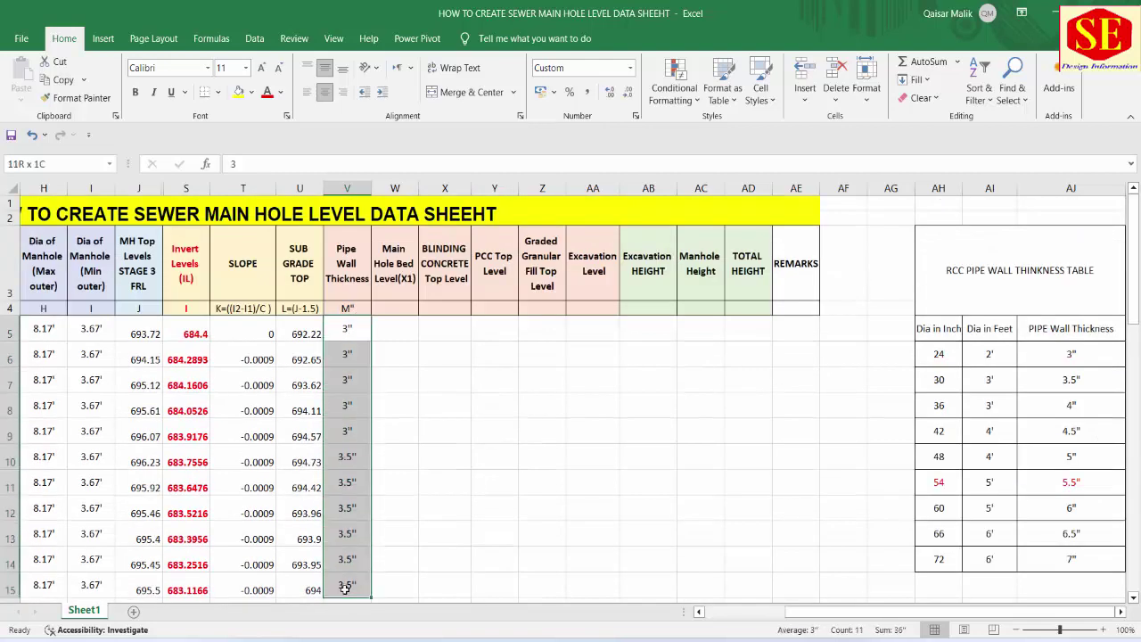
scroll(357, 300, "down", 2)
scroll(356, 452, "up", 2)
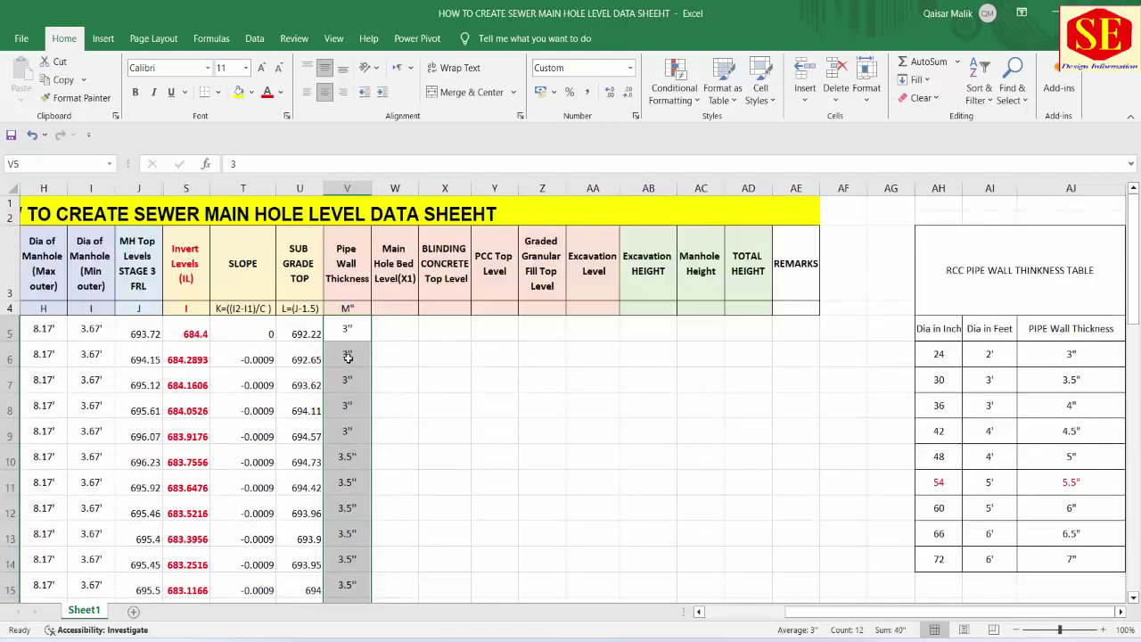
Inspect the Main Hole Bed Level(X1), BLINDING CONCRETE Top Level and PCC Top Level headings, then scroll to the manhole picture
left_click(393, 257)
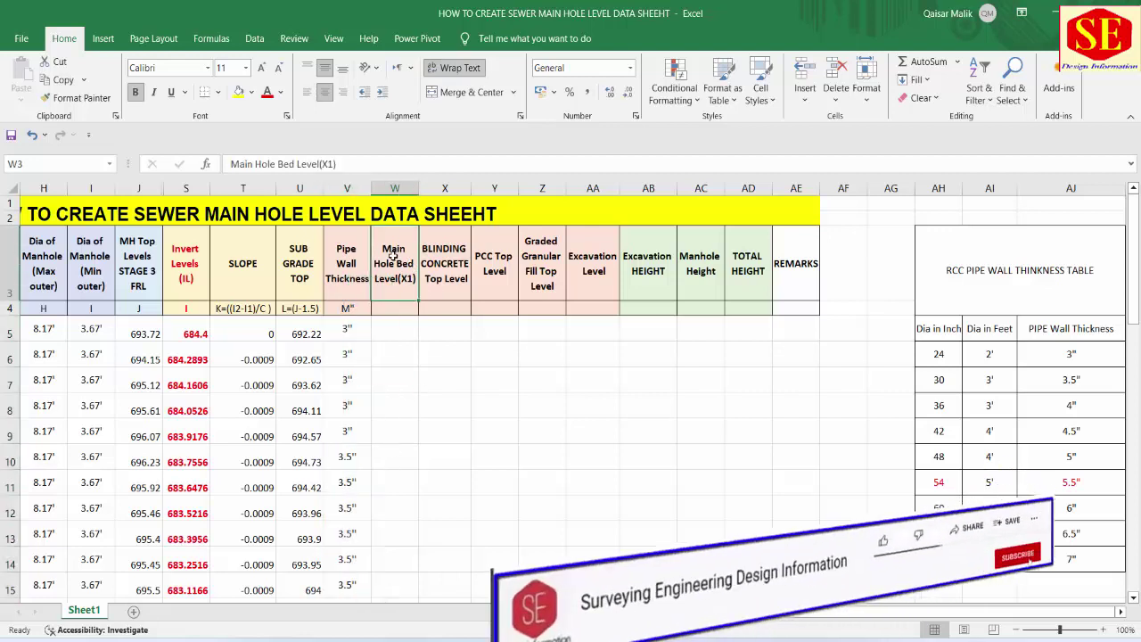
left_click(446, 277)
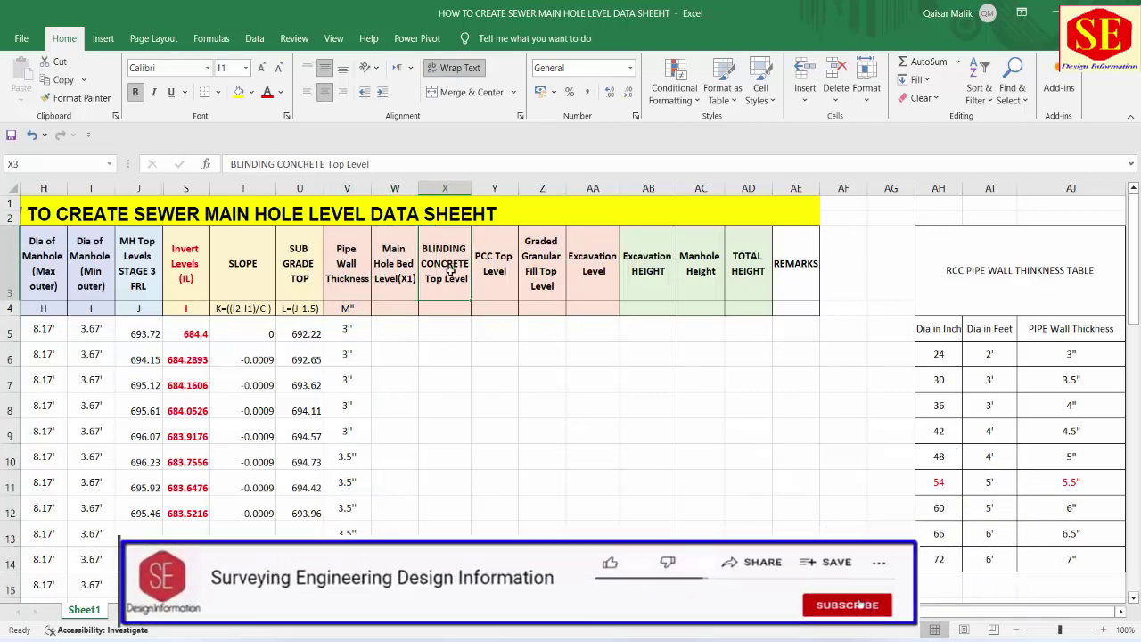
left_click(503, 270)
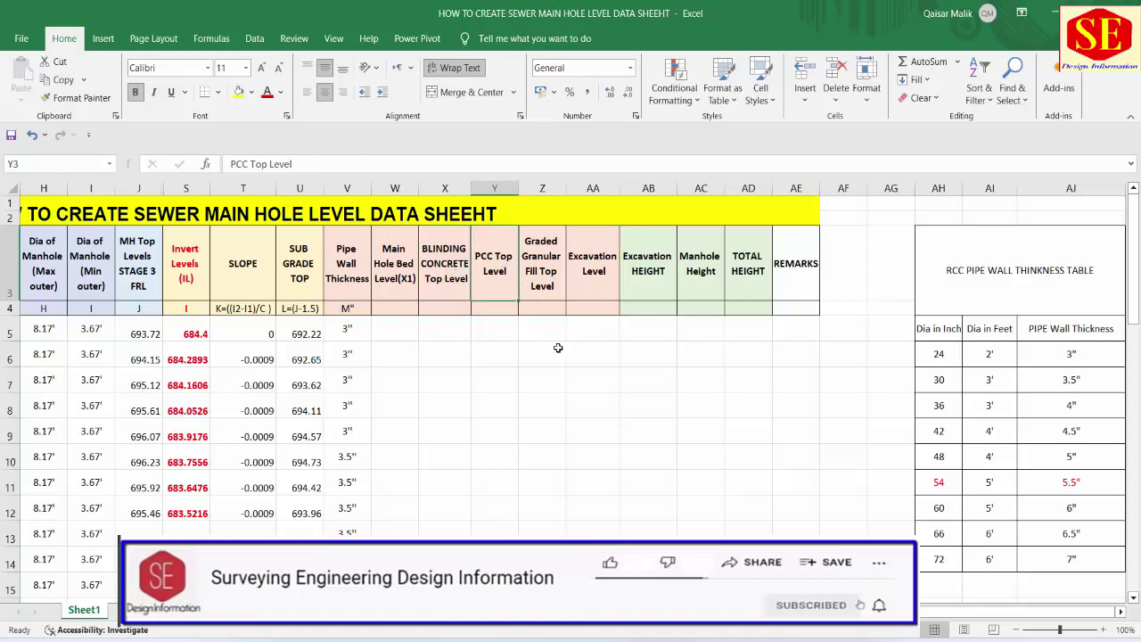
scroll(618, 448, "down", 2)
scroll(618, 449, "down", 7)
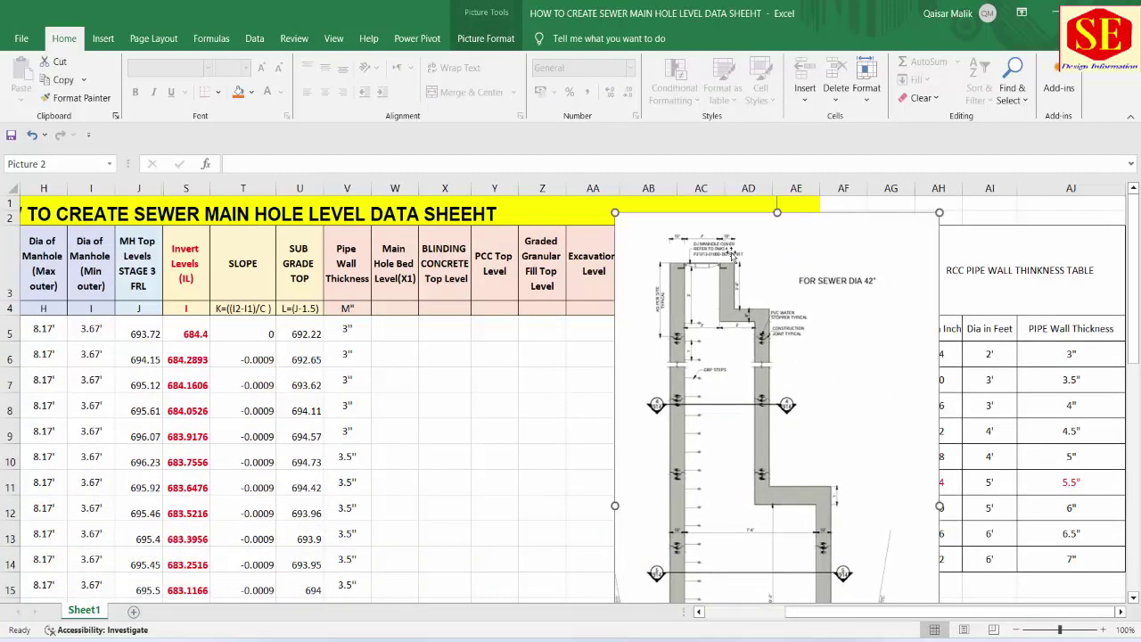
scroll(938, 352, "down", 3)
scroll(789, 504, "up", 2)
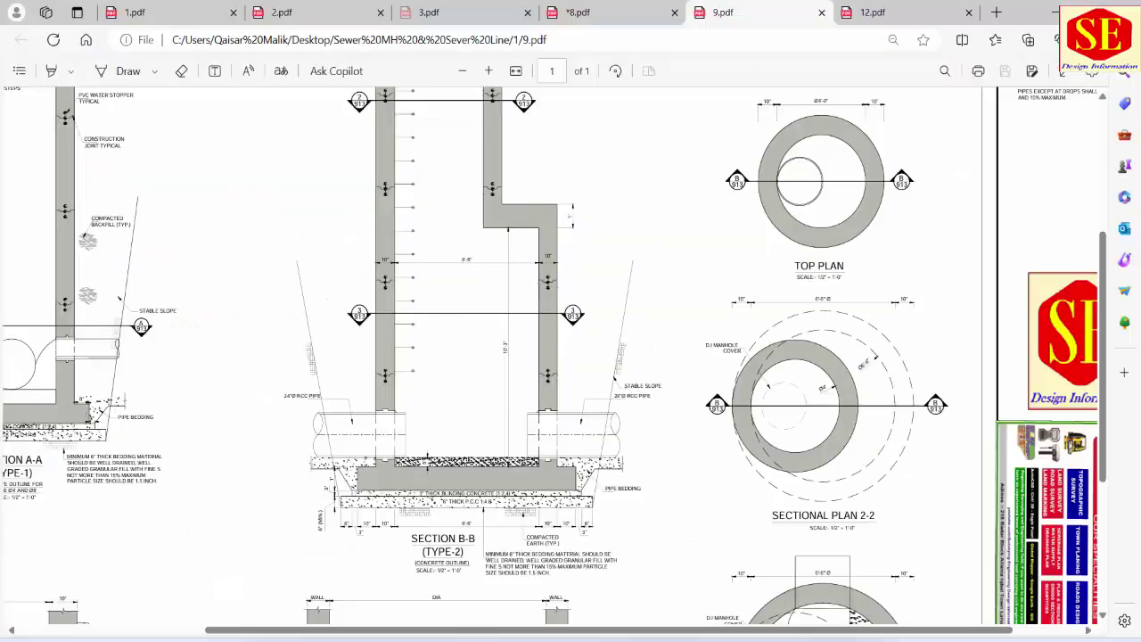
Circle the blinding concrete and PCC base layers under Section B-B in blue ink, then return to Excel
scroll(471, 531, "up", 3, "ctrl")
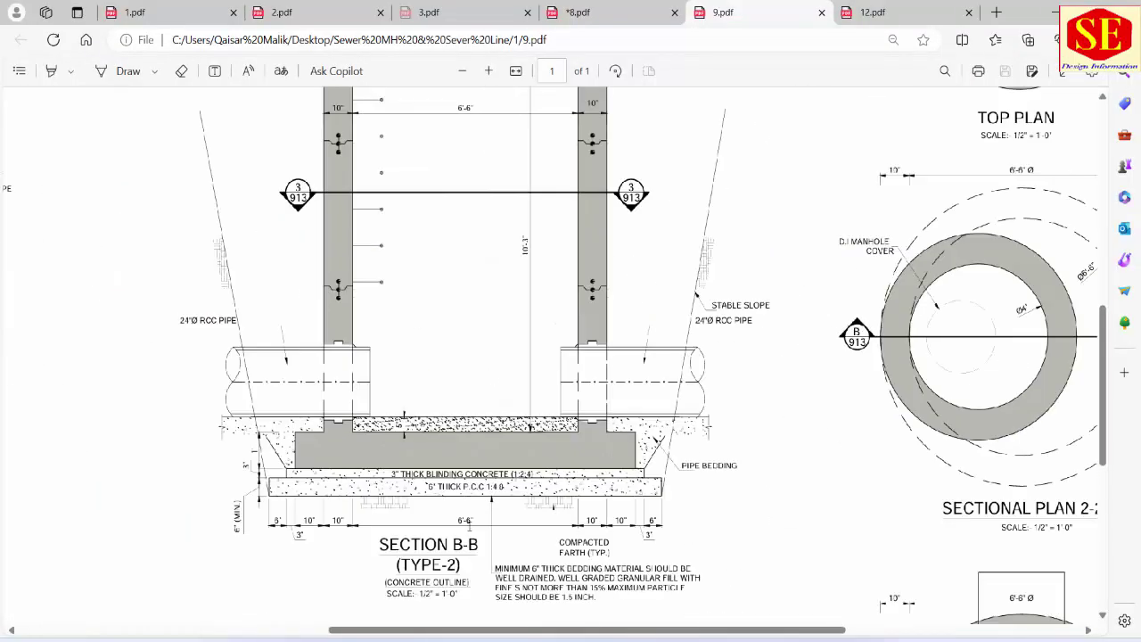
left_click(126, 73)
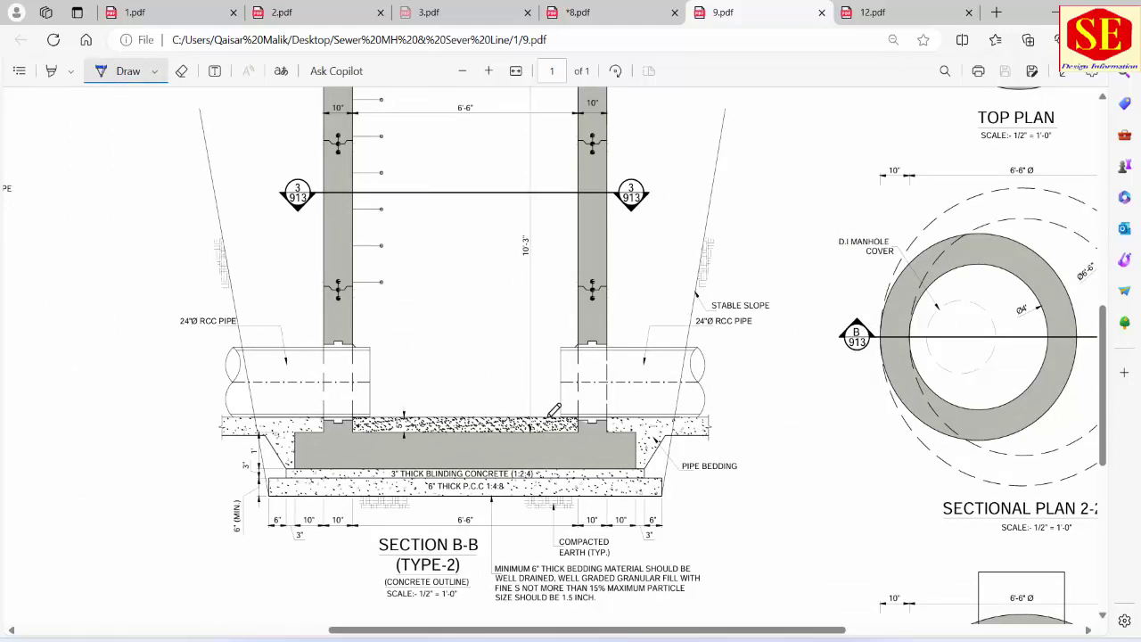
mouse_move(515, 390)
left_mouse_down()
mouse_move(439, 465)
mouse_move(524, 417)
left_mouse_up()
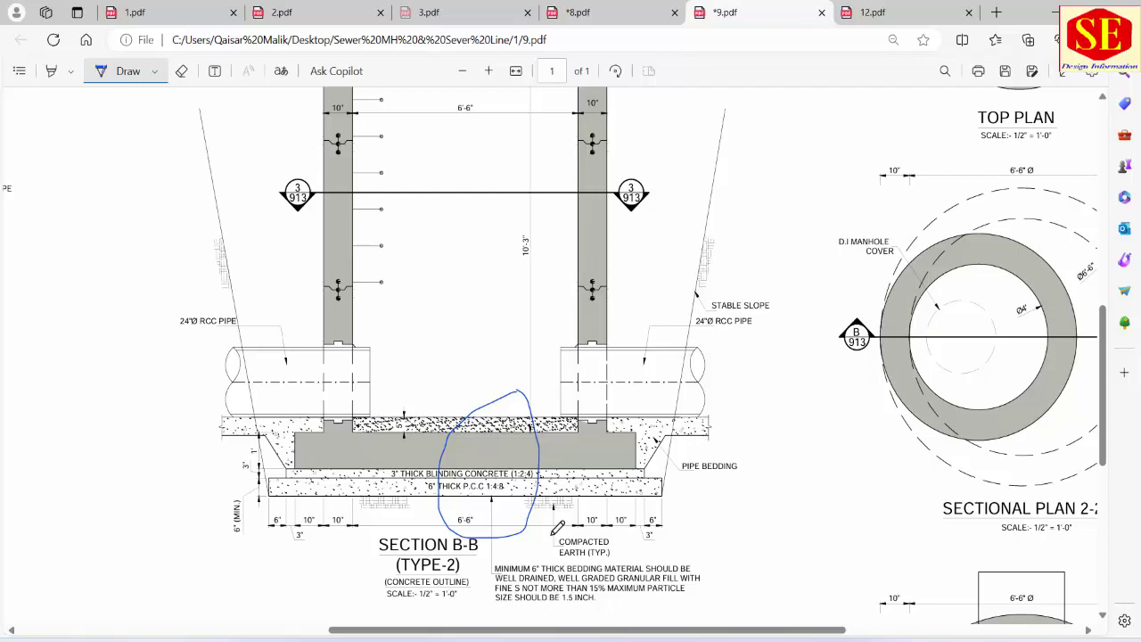
left_click(1089, 12)
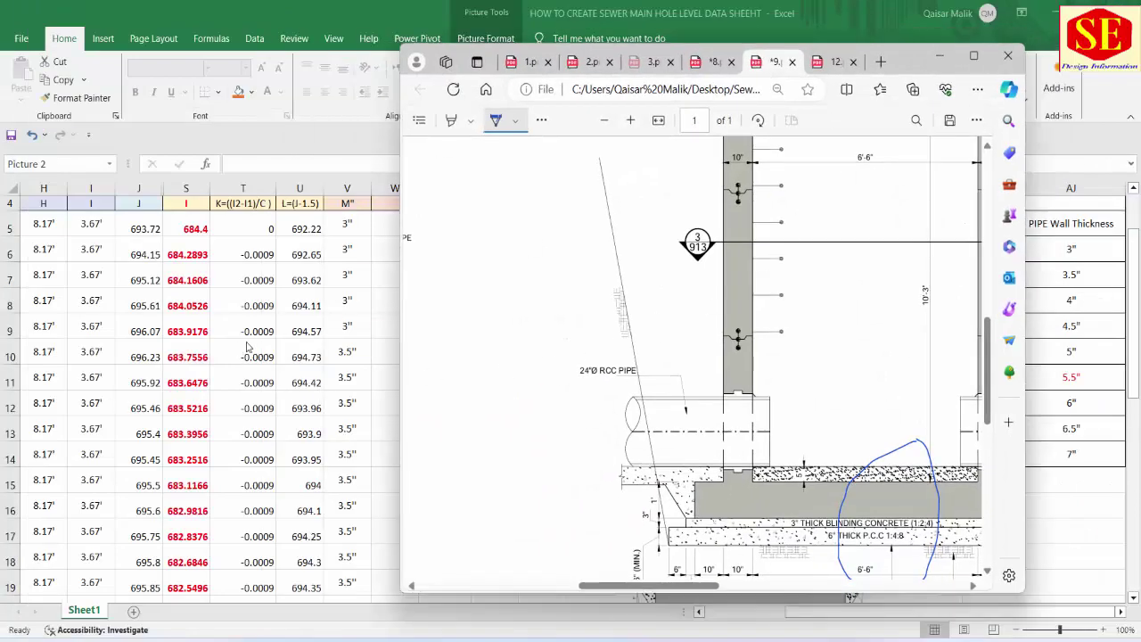
left_click(940, 55)
scroll(404, 279, "up", 1)
Start the W4 note under Main Hole Bed Level(X1) with N=, after checking the M" code
left_click(413, 280)
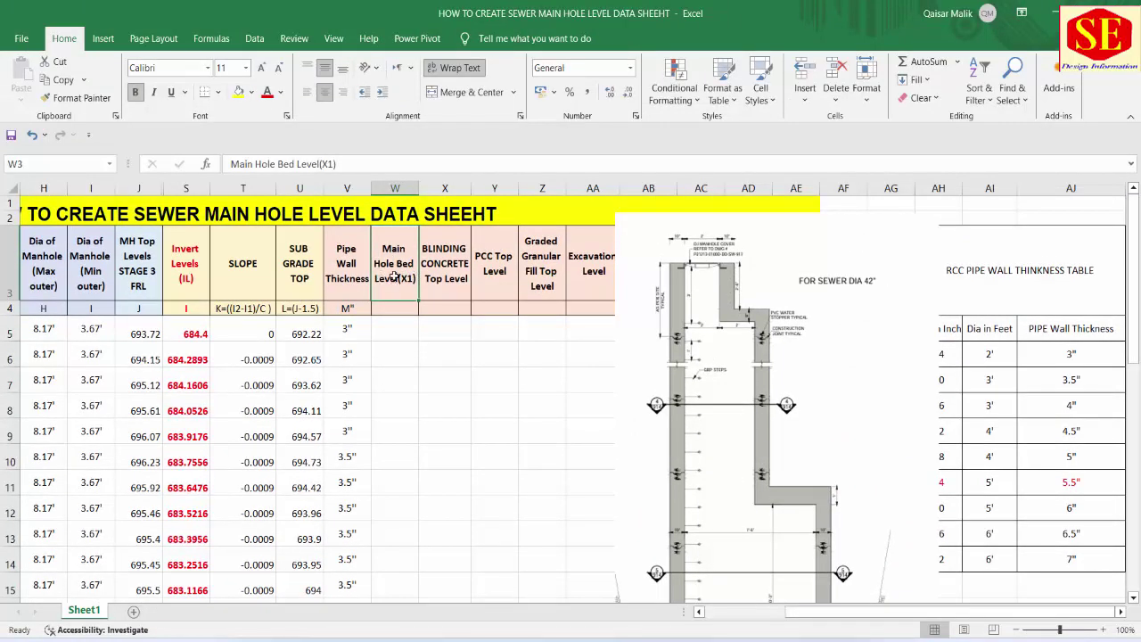
left_click(387, 309)
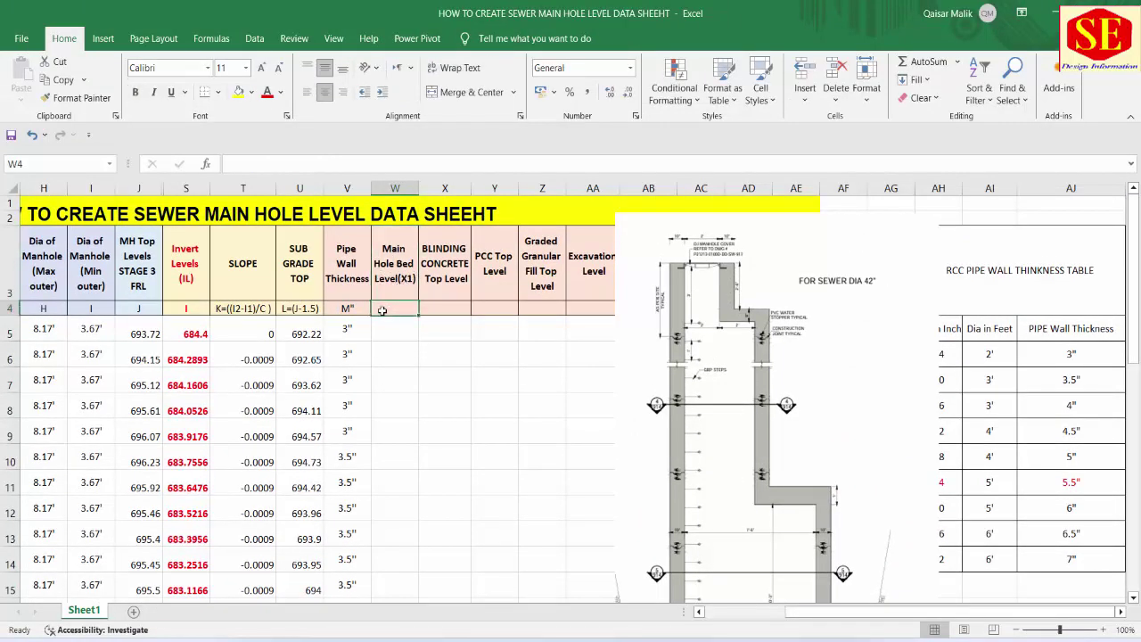
left_click(362, 308)
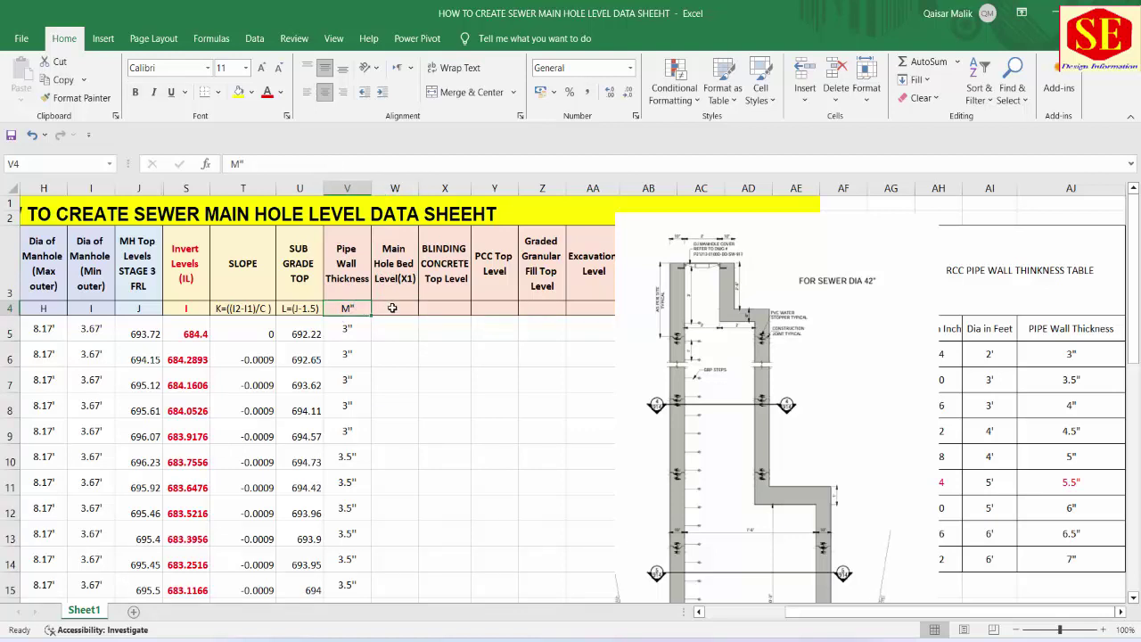
left_click(392, 308)
type("N=")
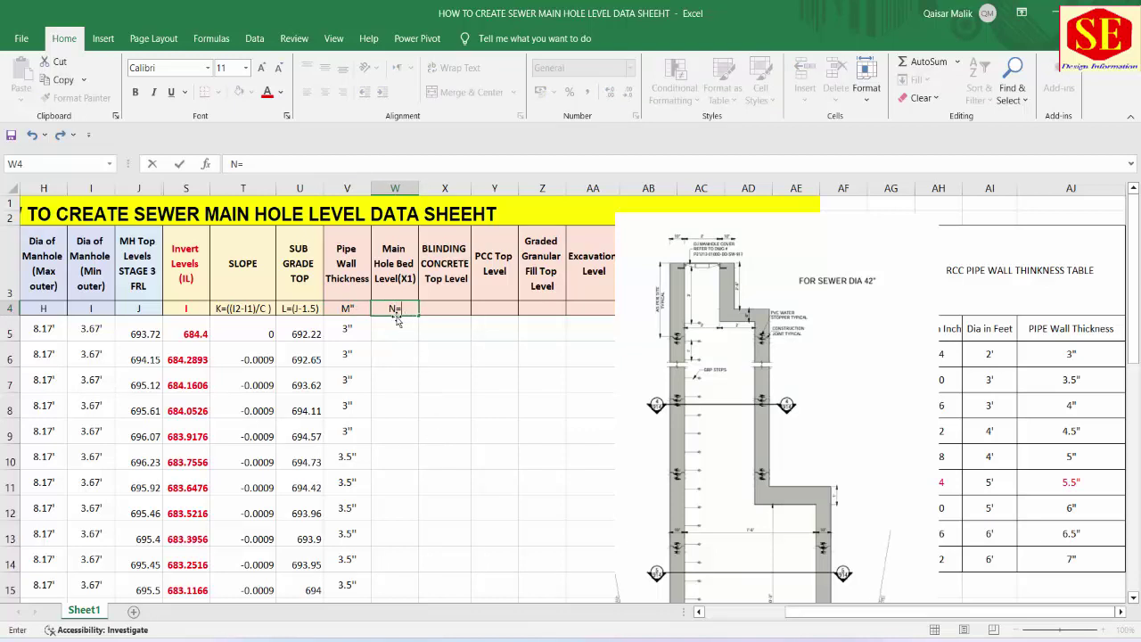
left_click_drag(186, 259, 186, 539)
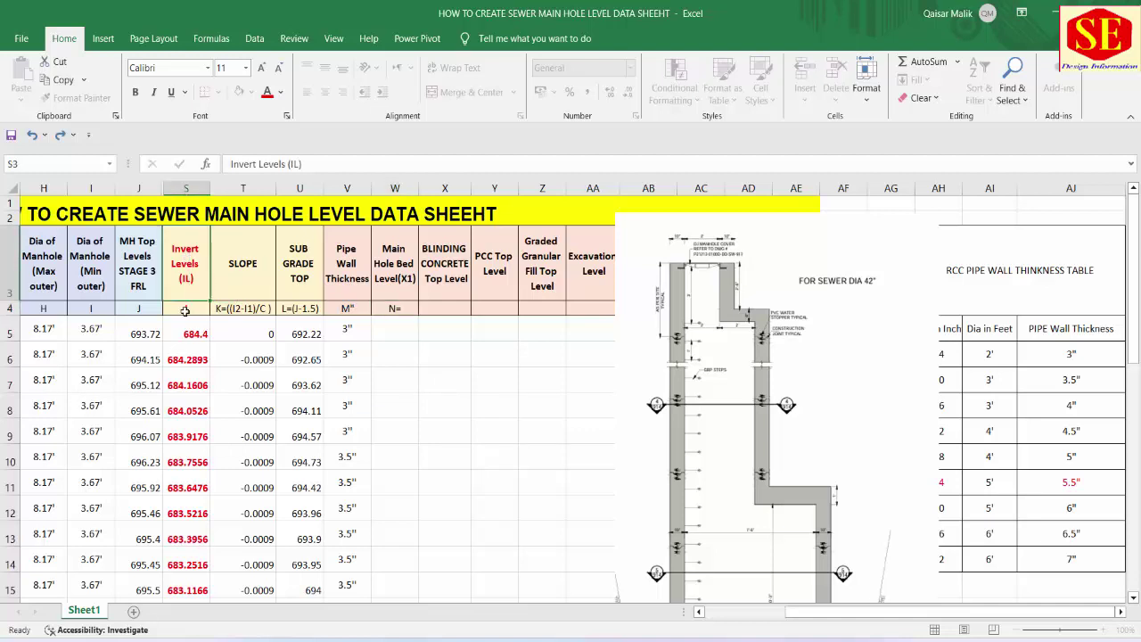
Check the Invert Levels code I, then resume editing W4 and add an opening bracket
left_click(176, 306)
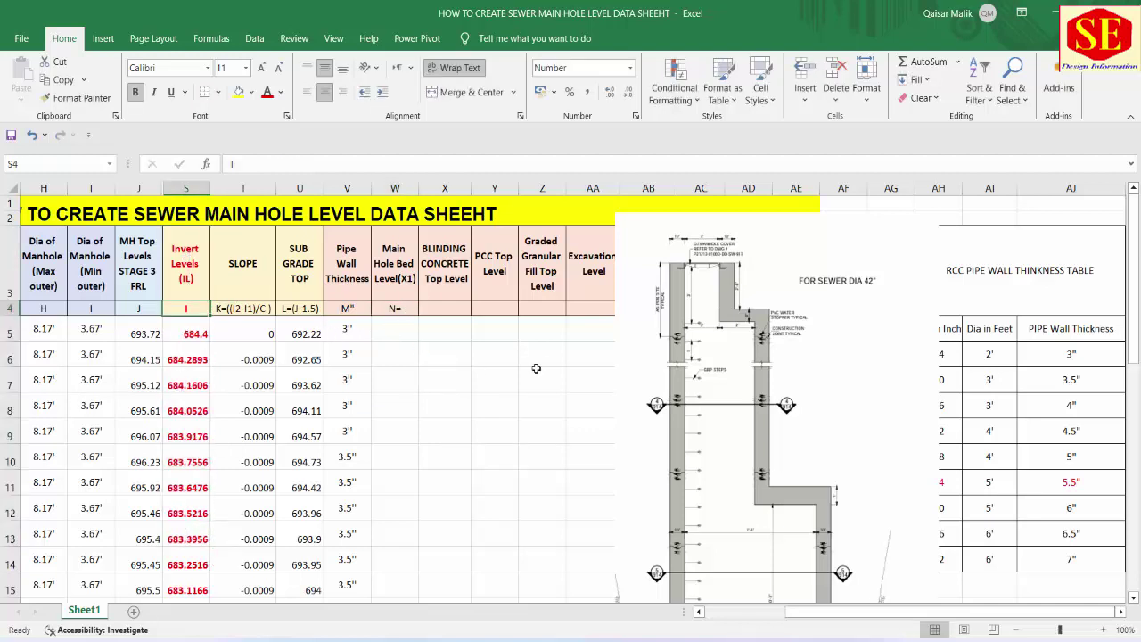
scroll(536, 368, "down", 2)
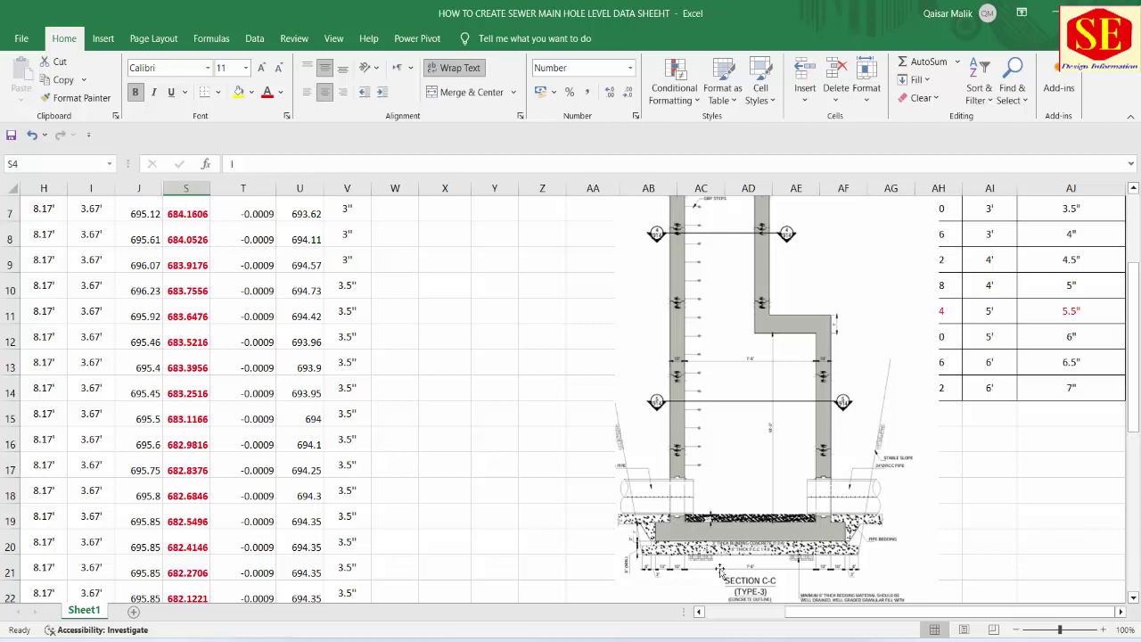
scroll(402, 359, "up", 2)
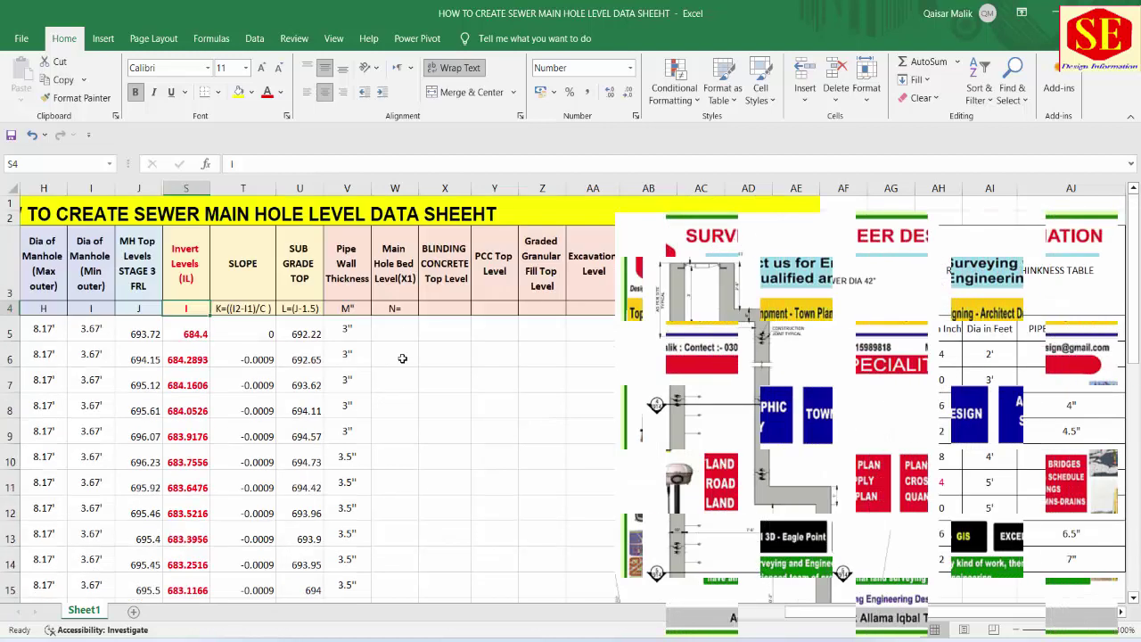
double_click(395, 307)
scroll(393, 267, "down", 2)
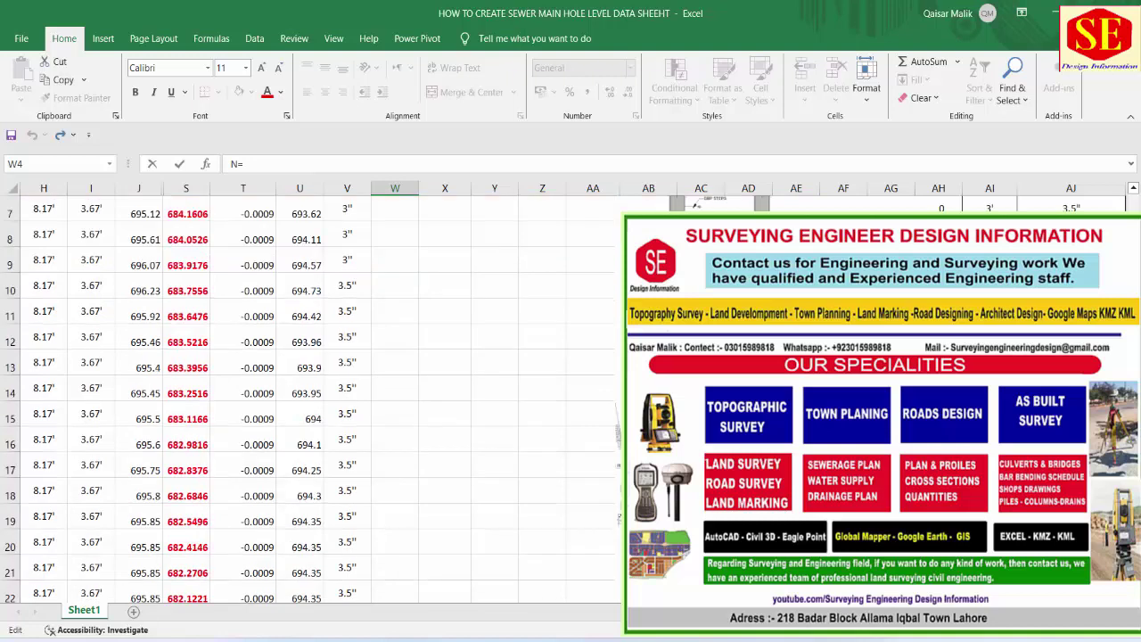
scroll(508, 433, "up", 2)
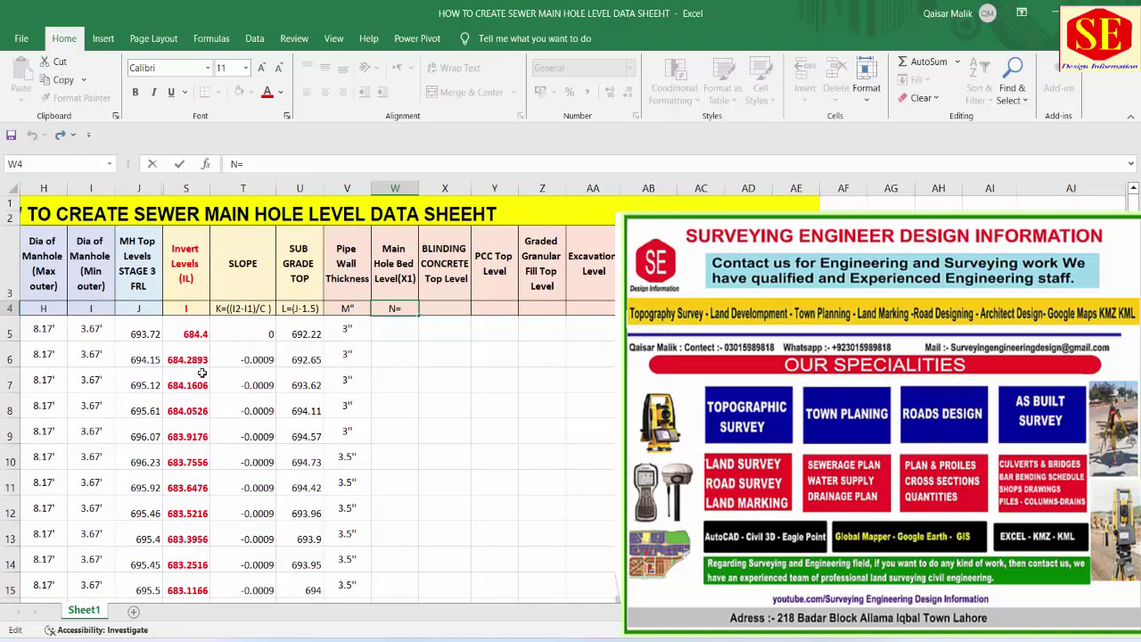
type("(I")
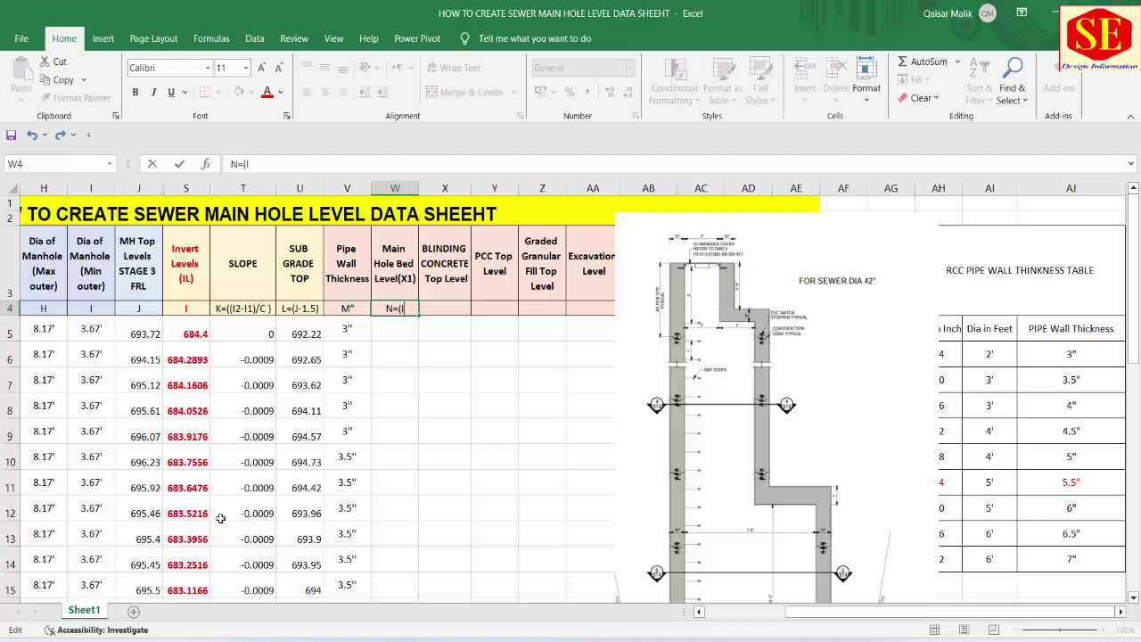
Add a minus to the W4 note while checking the manhole dimensions in the PDF drawing
type("-")
scroll(921, 449, "down", 1)
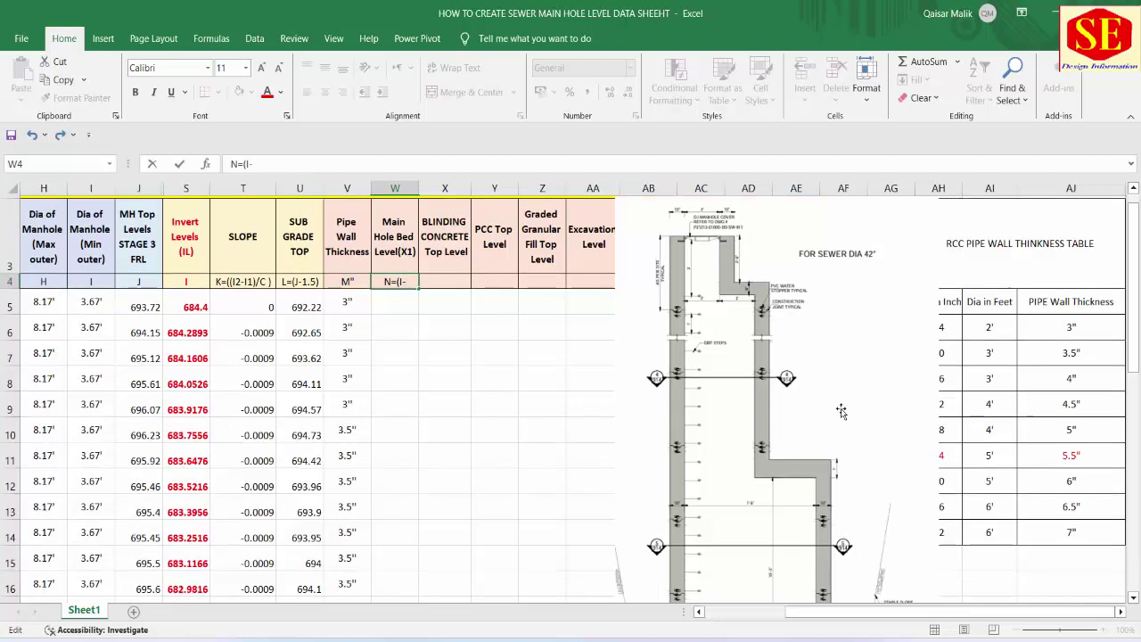
scroll(921, 449, "down", 1)
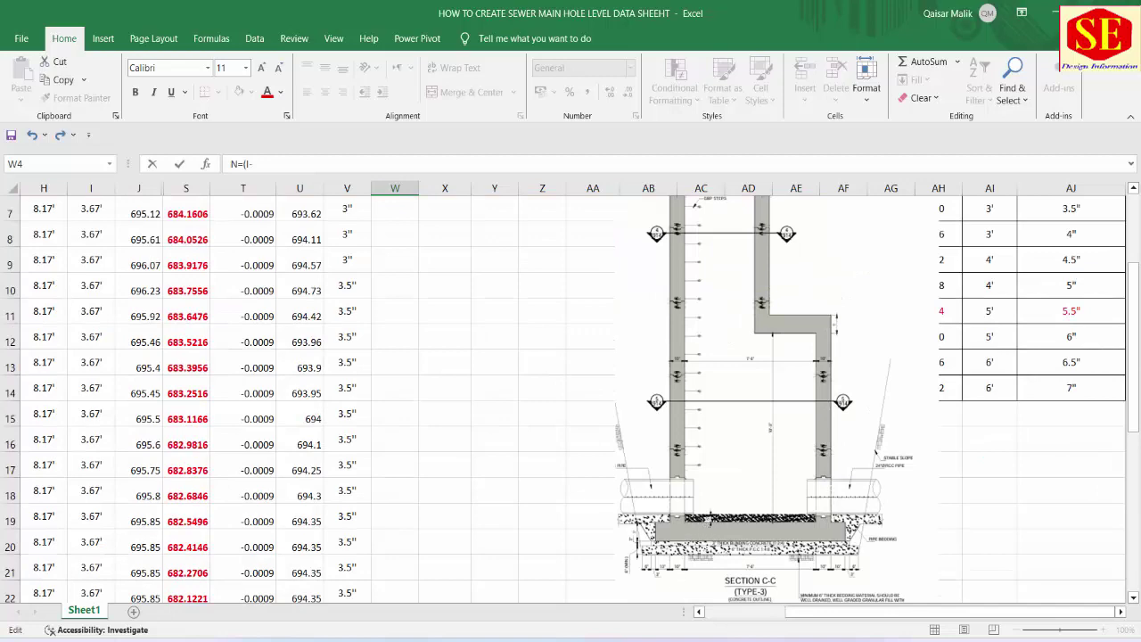
key("alt+Tab")
scroll(814, 394, "down", 2)
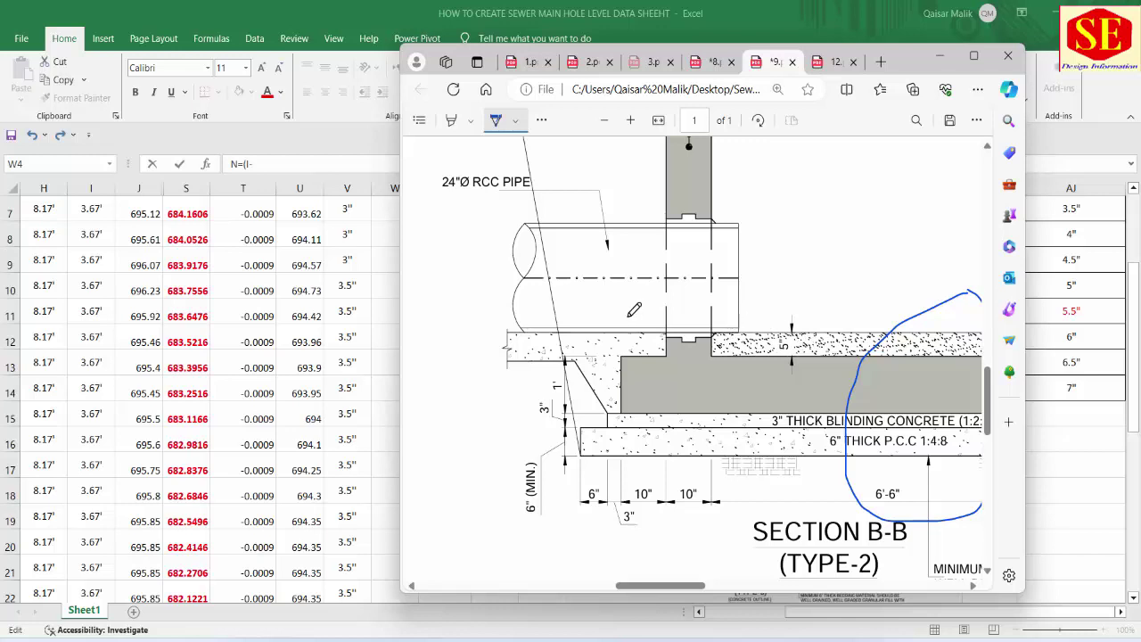
key("alt+Tab")
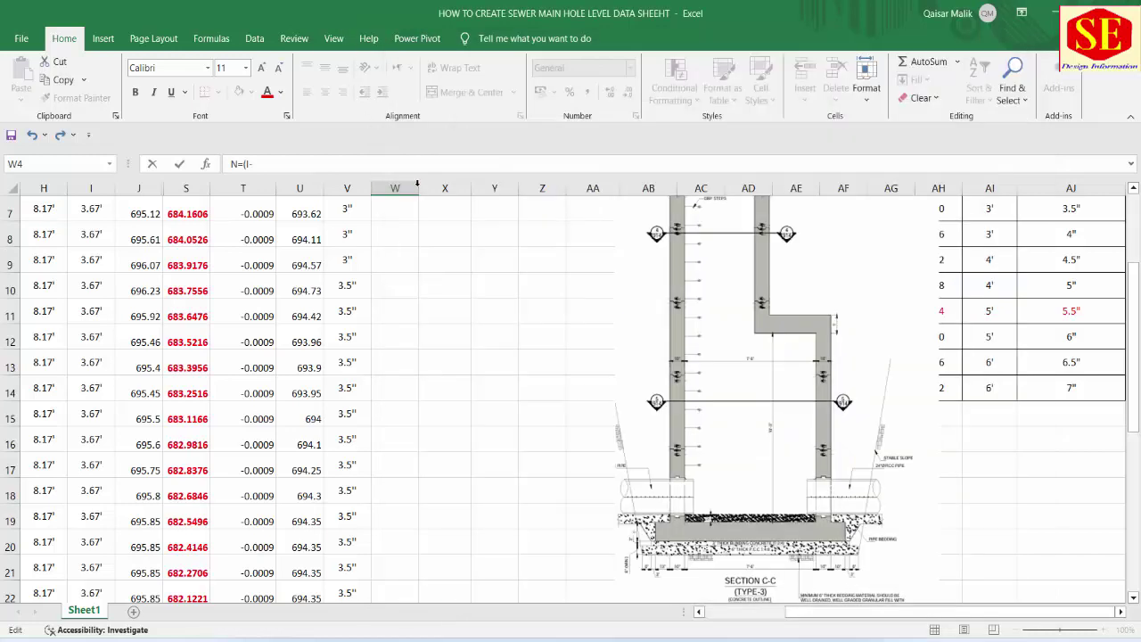
scroll(369, 292, "up", 2)
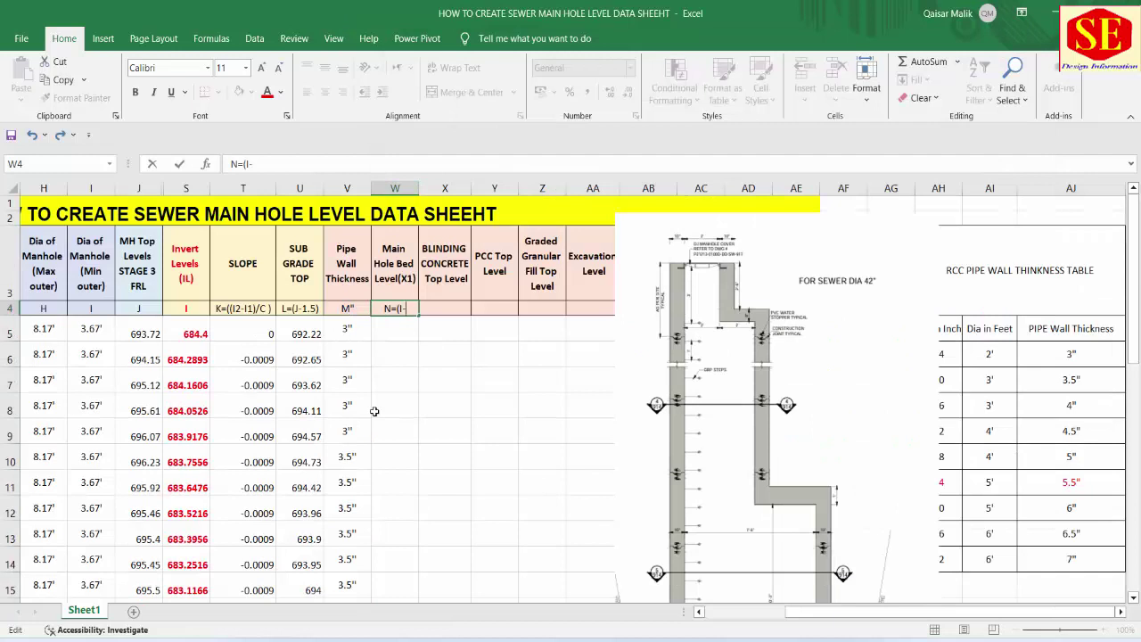
Complete the W4 note as N=(I-M-5"), then review the invert level and wall thickness values
type("M")
type("-")
left_click(775, 634)
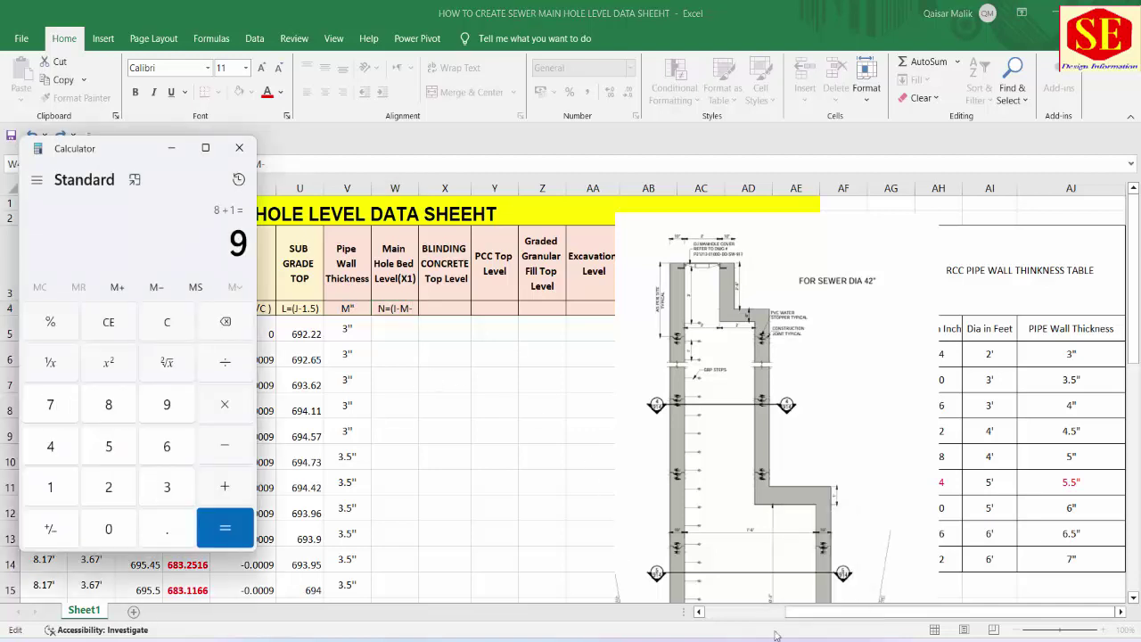
key("5")
left_click(416, 307)
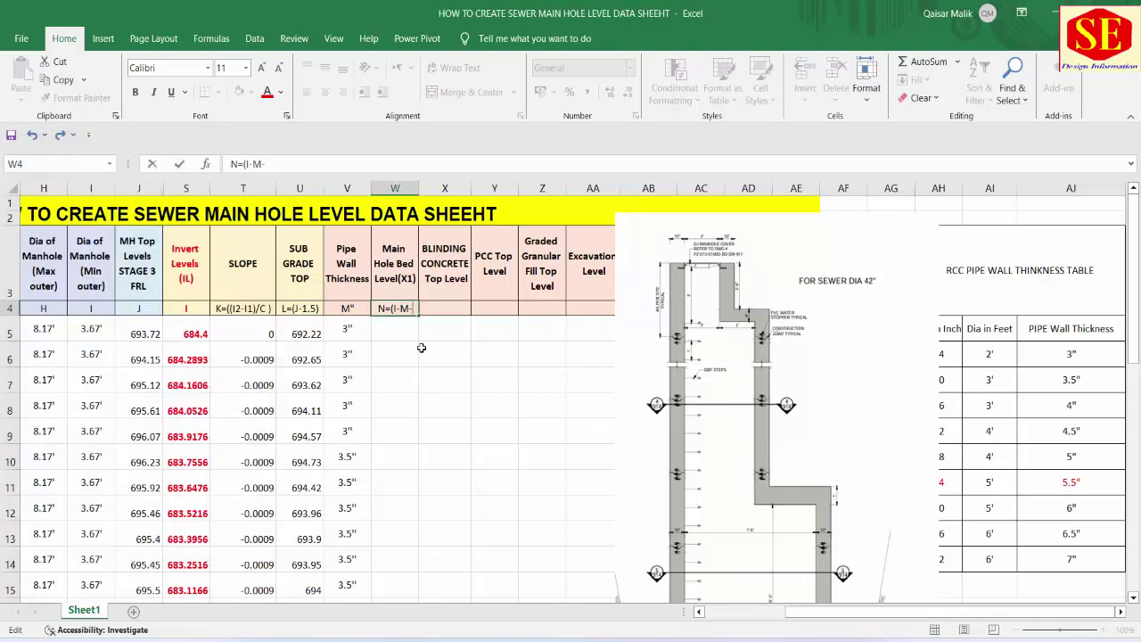
type("5")
type("\")")
left_click(421, 348)
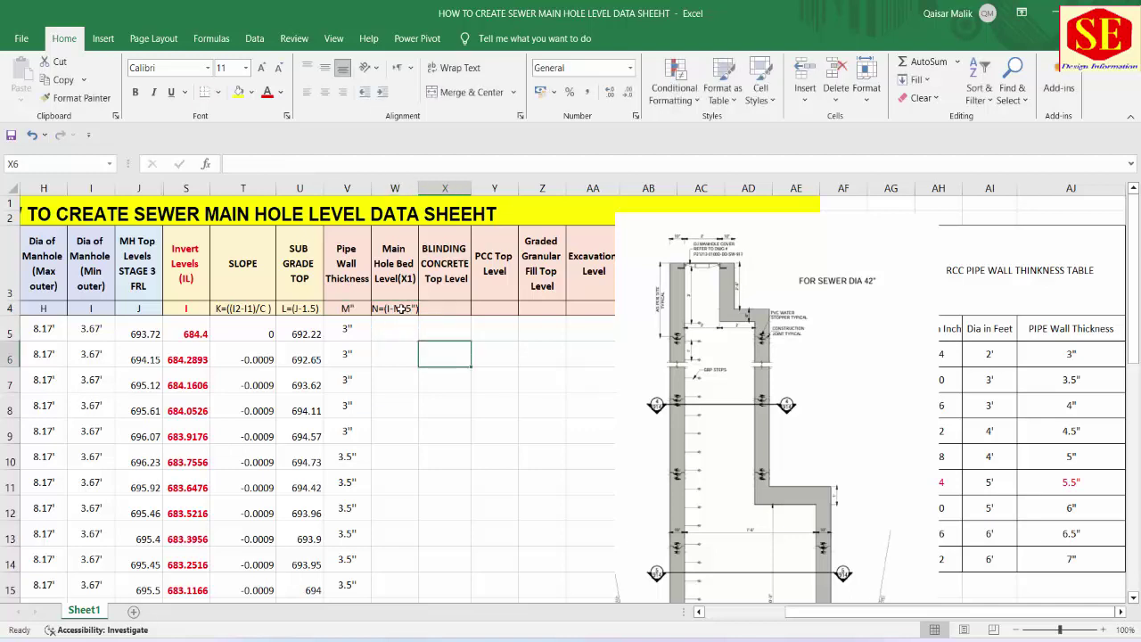
left_click_drag(183, 331, 187, 487)
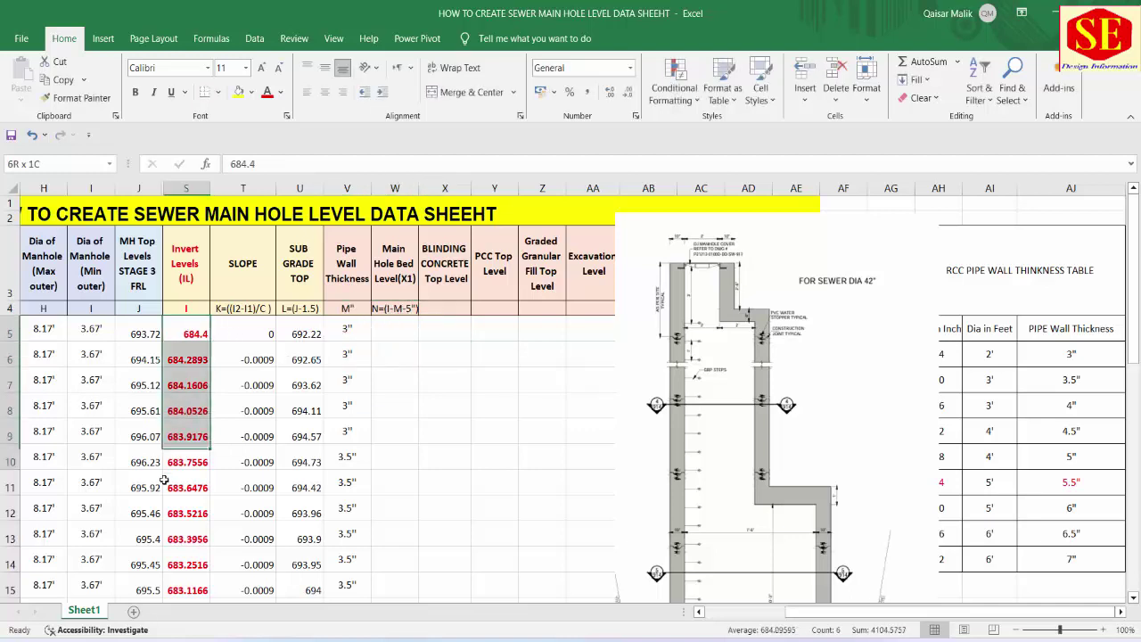
left_click_drag(347, 330, 347, 405)
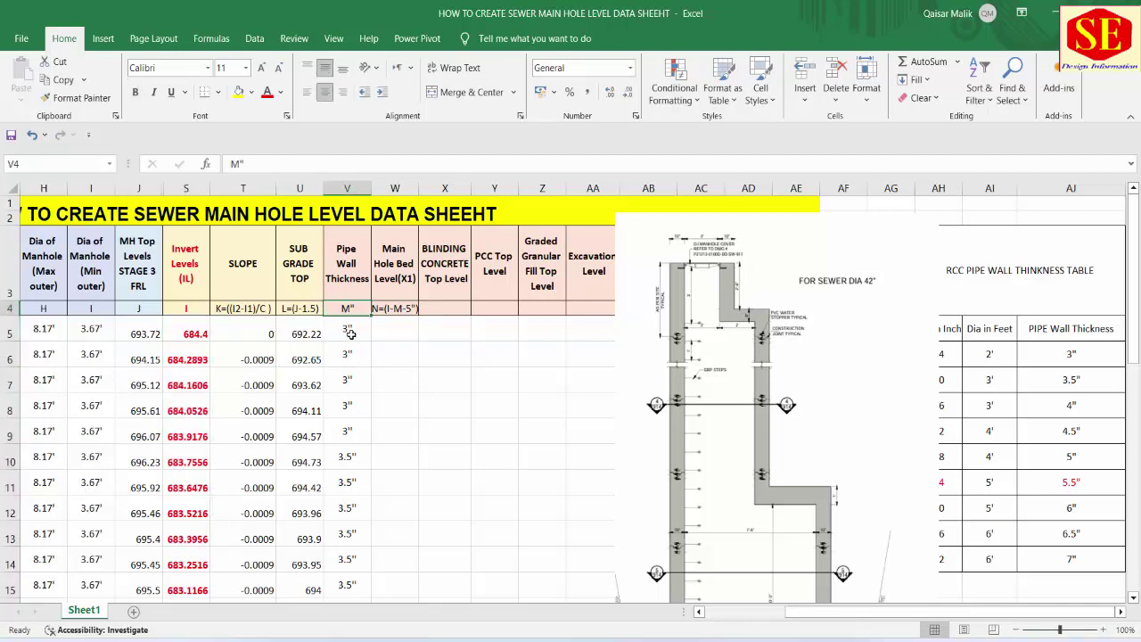
left_click(405, 309)
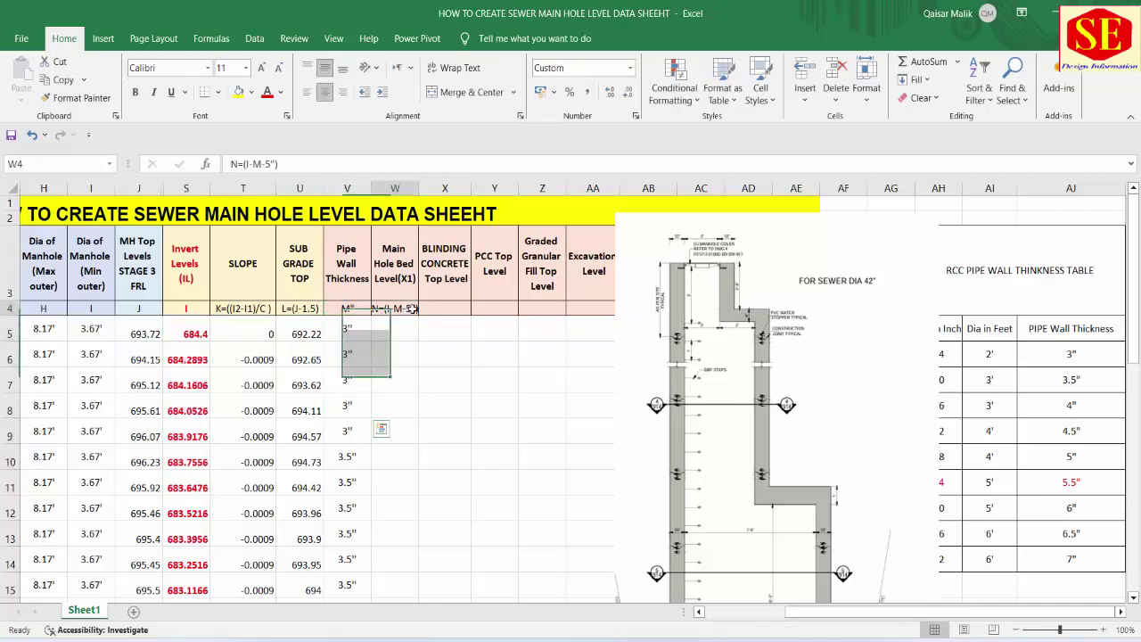
Circle the 5" dimension beside the pipe in Section B-B and scroll the drawing right
key("alt+Tab")
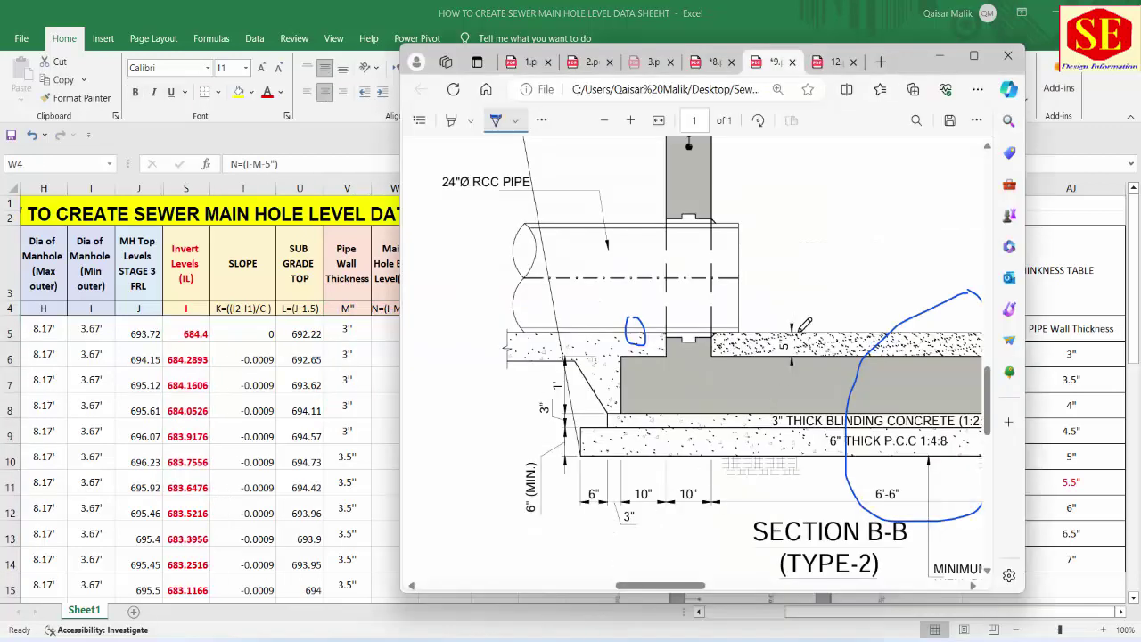
mouse_move(791, 323)
left_mouse_down()
mouse_move(793, 364)
mouse_move(793, 323)
left_mouse_up()
left_click_drag(675, 588, 696, 590)
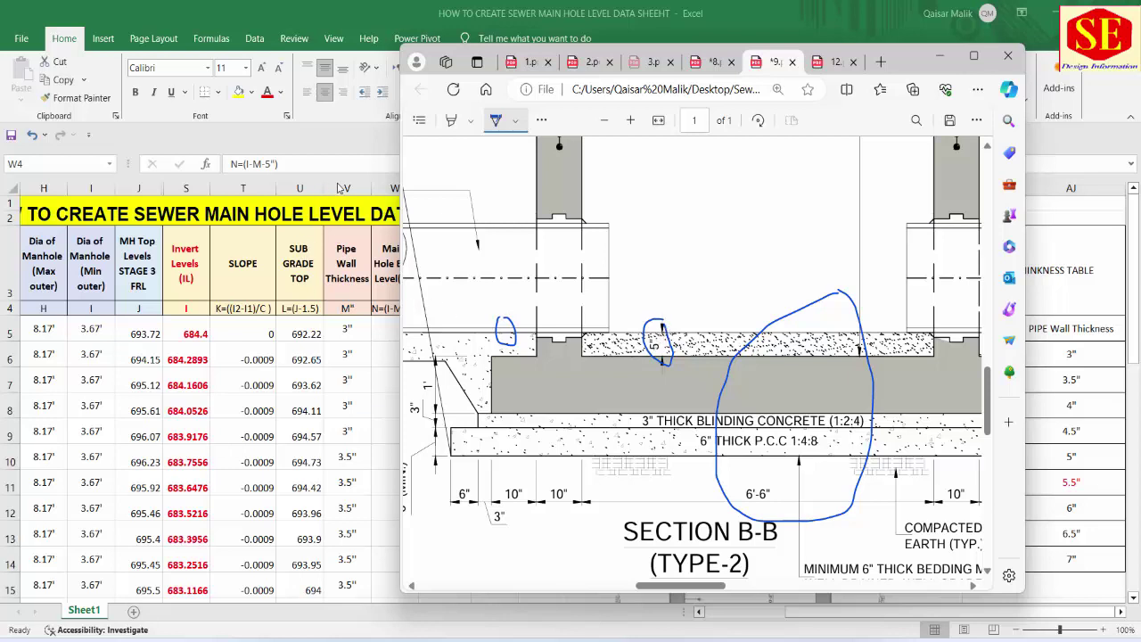
Begin a W5 formula from S5, then abandon it unfinished
left_click(392, 309)
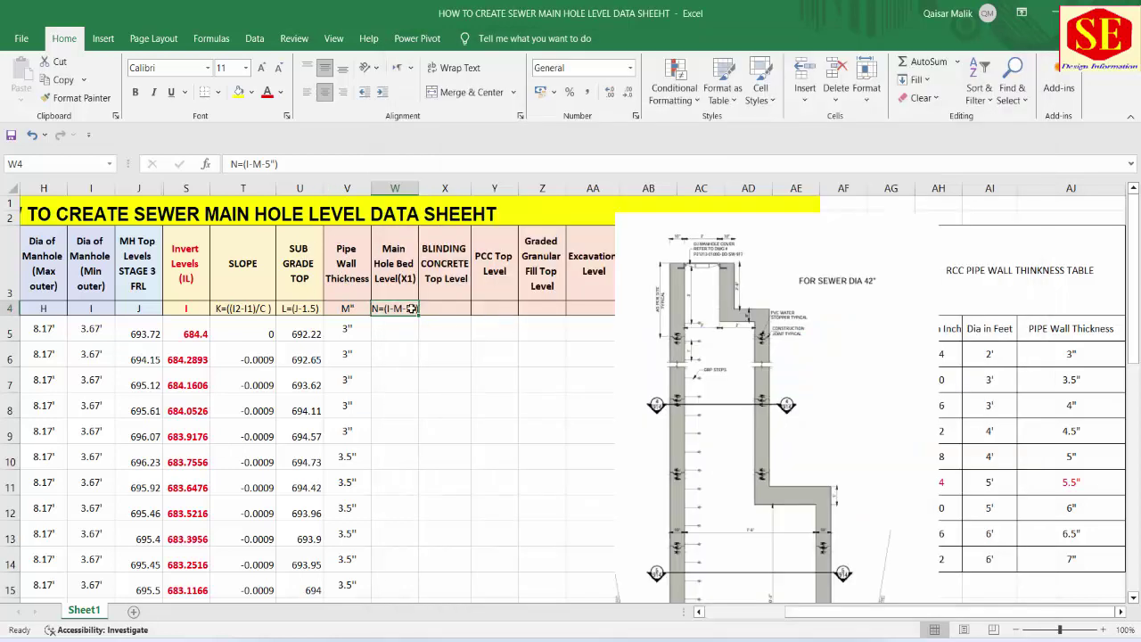
left_click(383, 333)
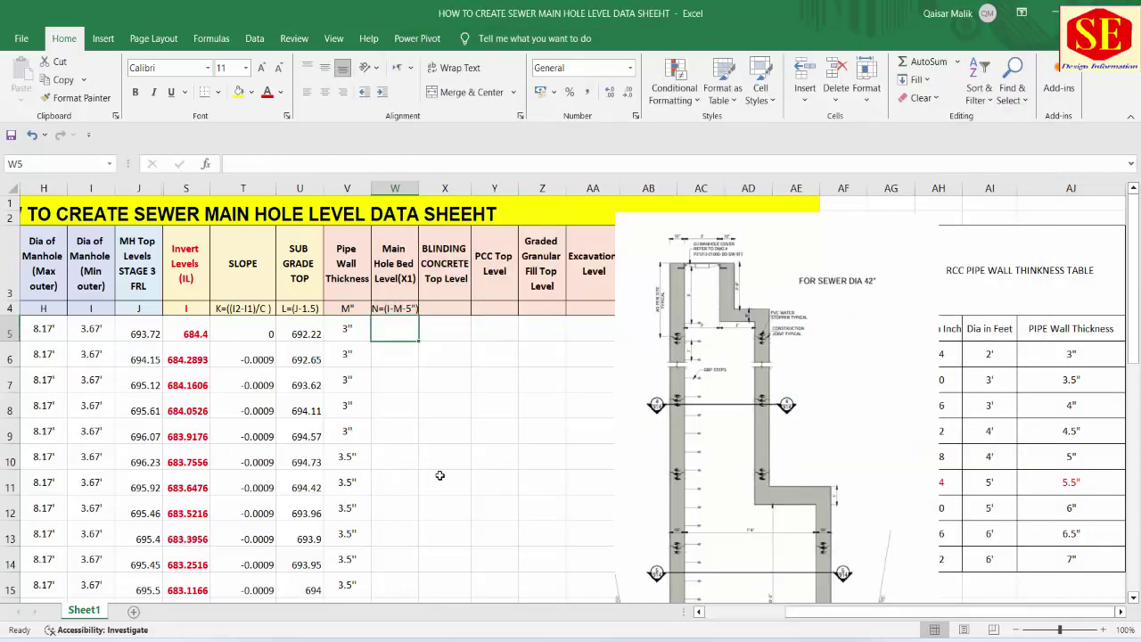
type("=")
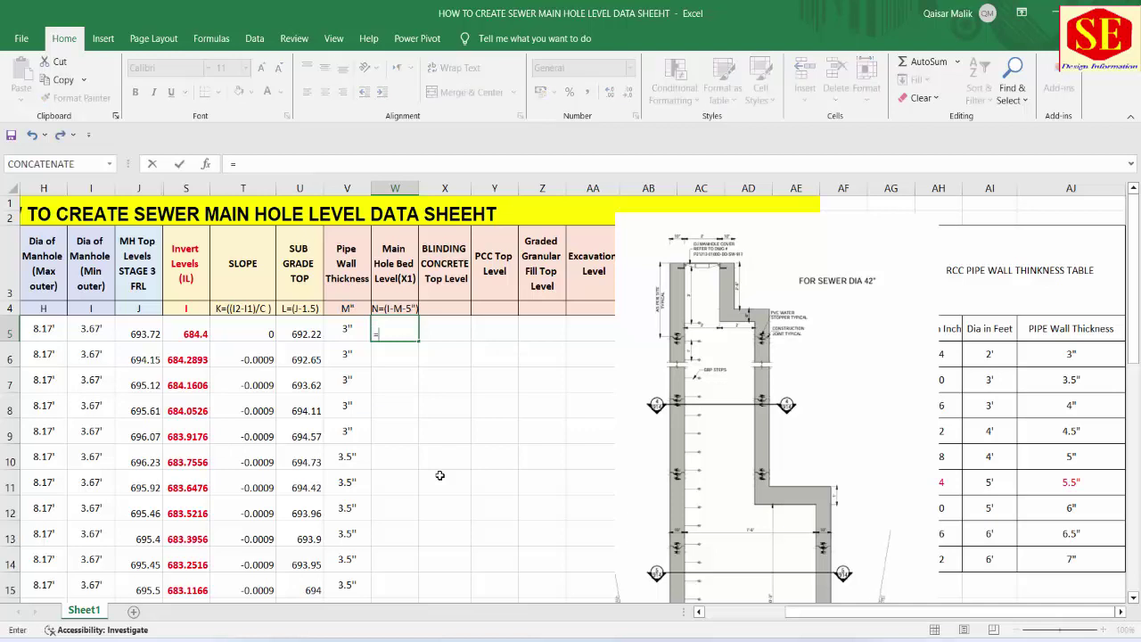
left_click(189, 331)
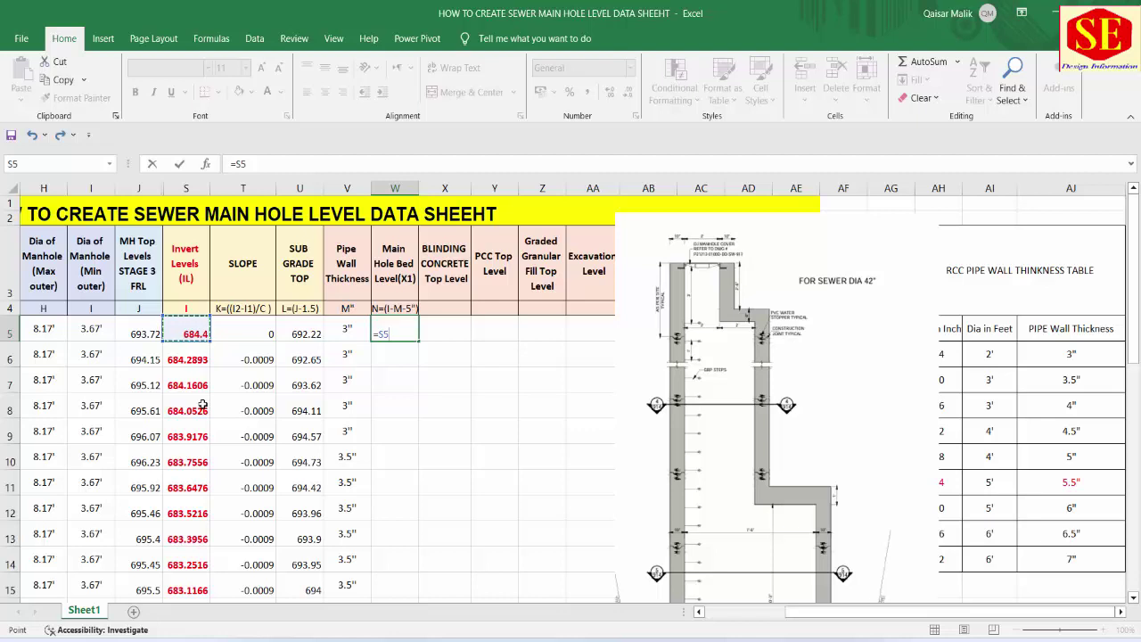
type("-")
type("I")
key("Escape")
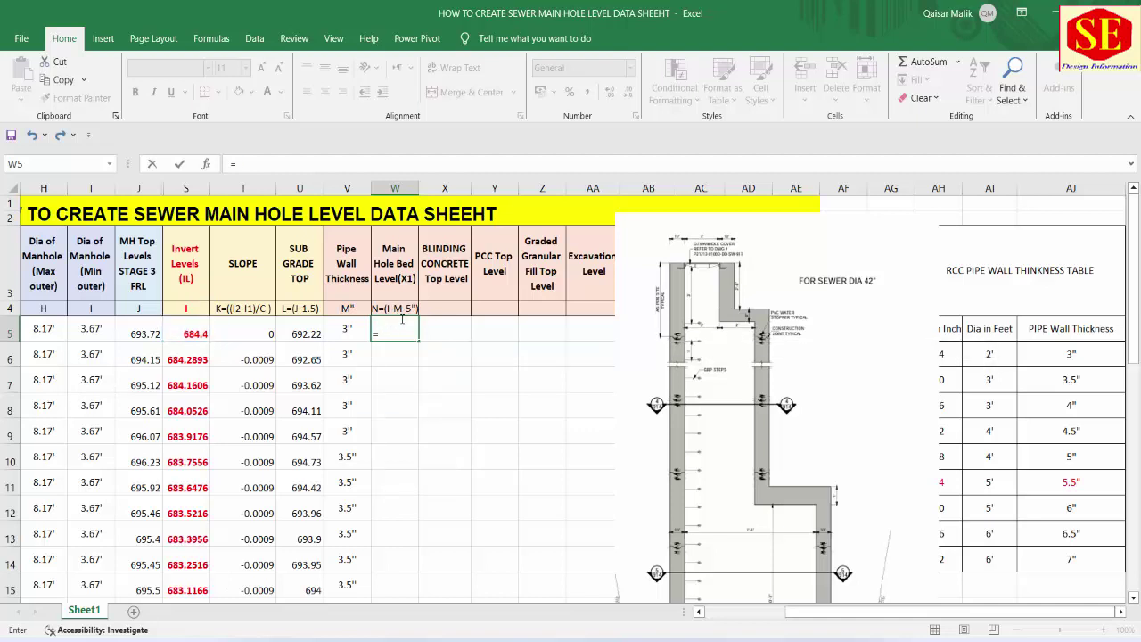
key("Escape")
Revise the W4 header note to read N=I-(M-5")
double_click(392, 307)
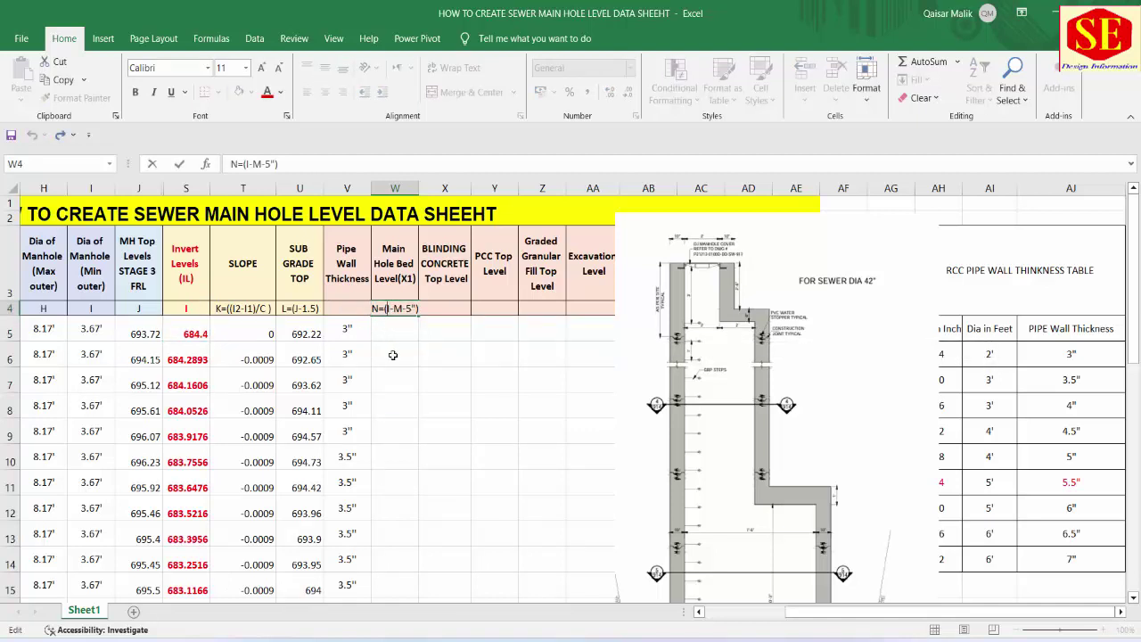
key("BackSpace")
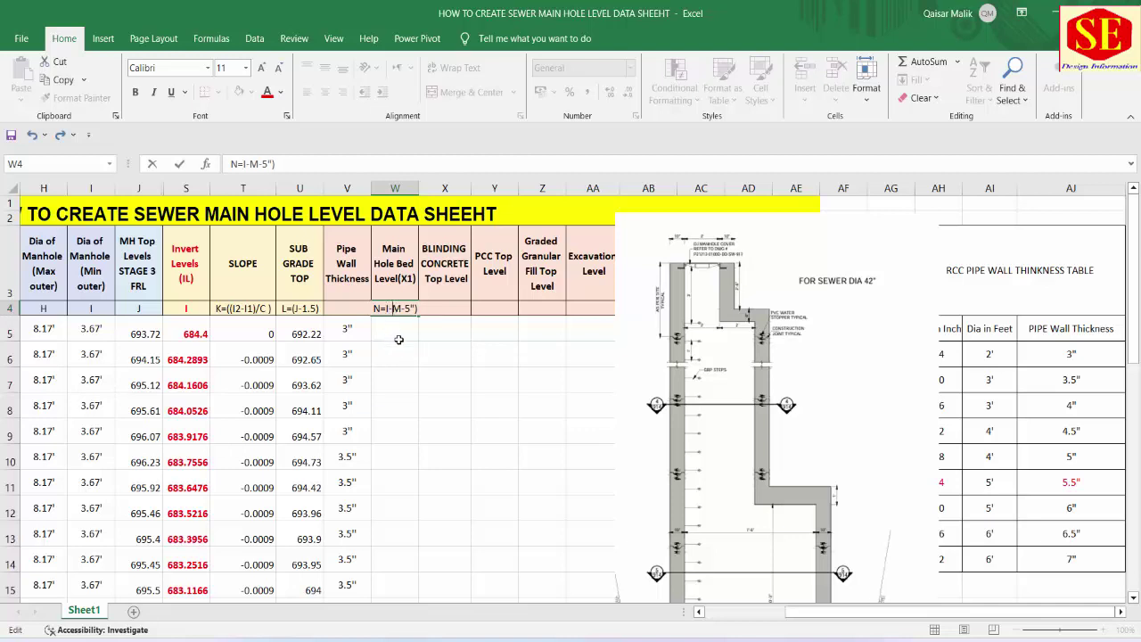
type("(")
key("Return")
key("Return")
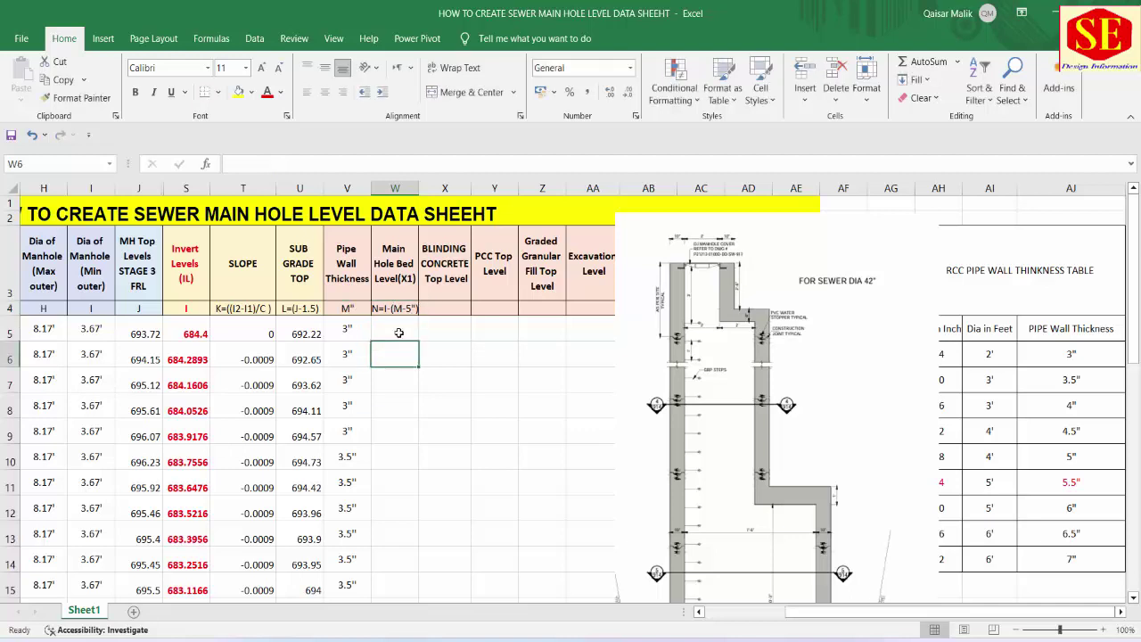
Build the W5 bed level formula =S5-((V5-5)/12) from the S5 and V5 references
left_click(388, 331)
type("=")
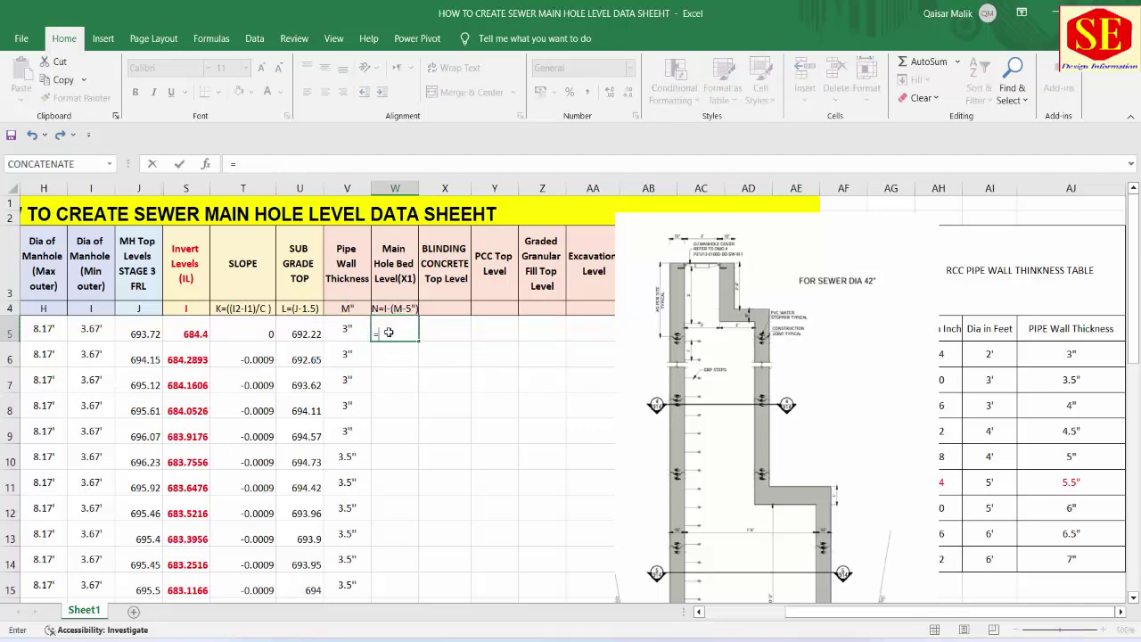
left_click(191, 327)
type("-(")
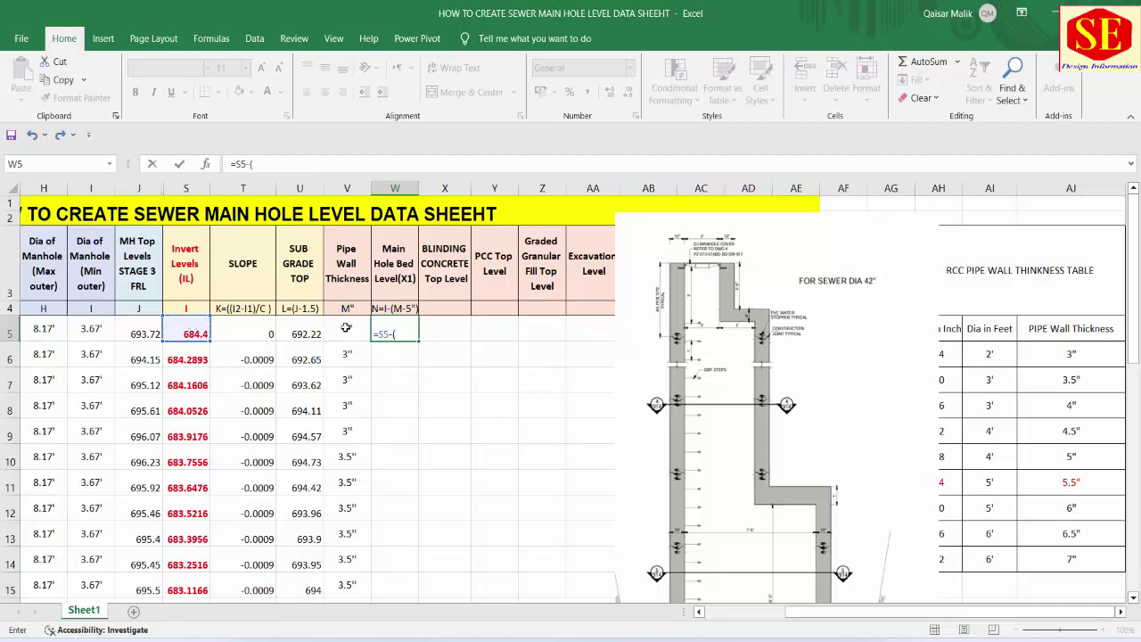
left_click(346, 328)
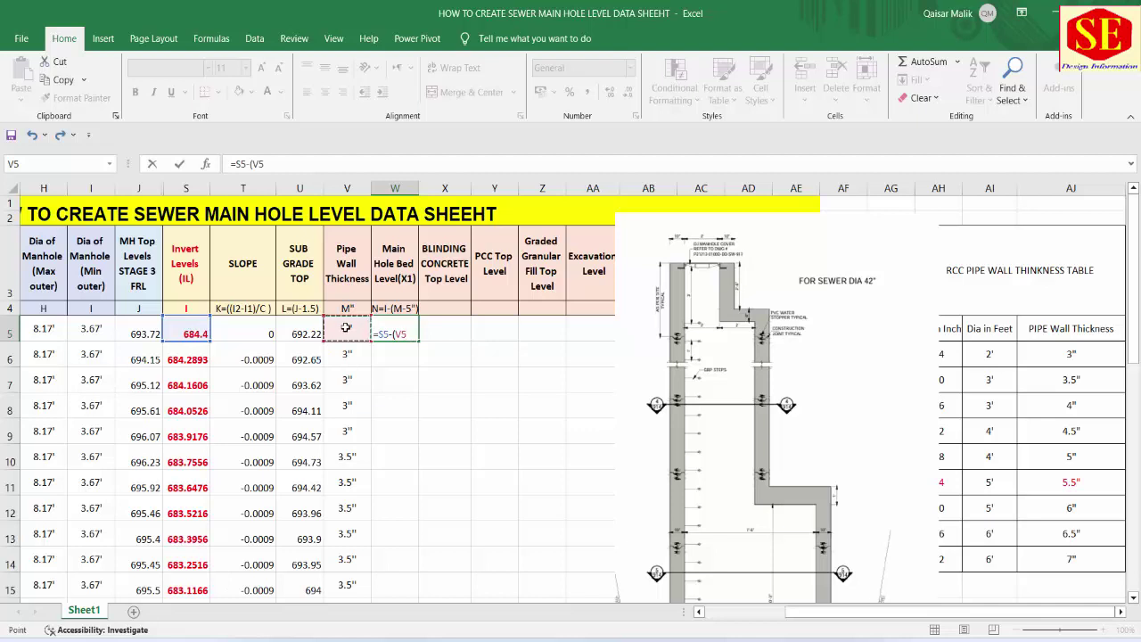
type("-5)/")
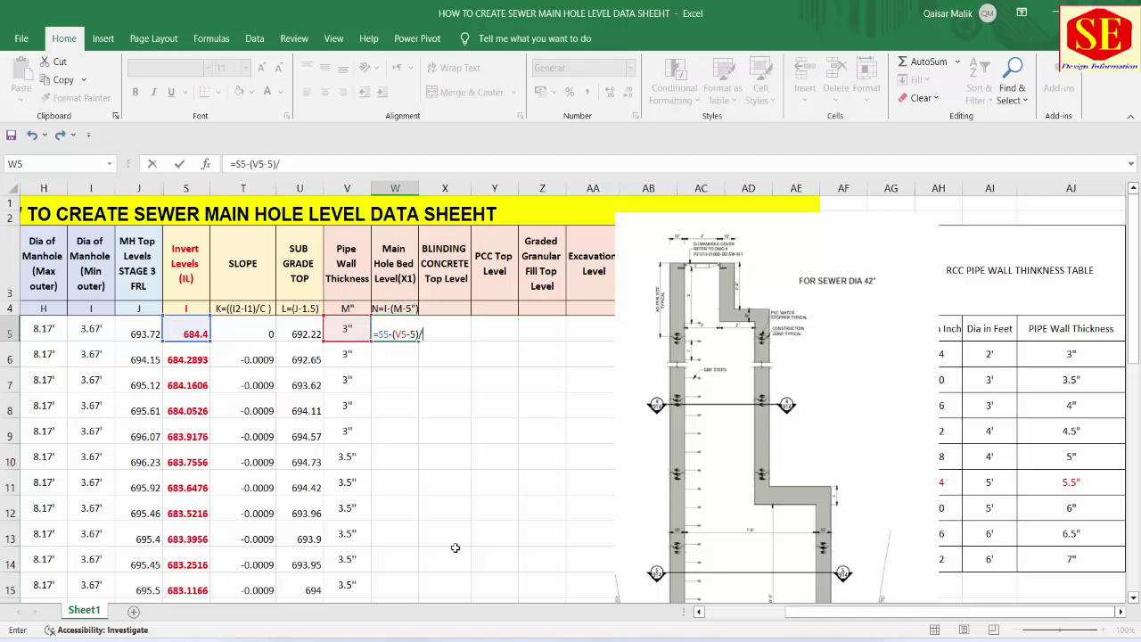
type("12")
left_click(395, 333)
key("End")
type(")")
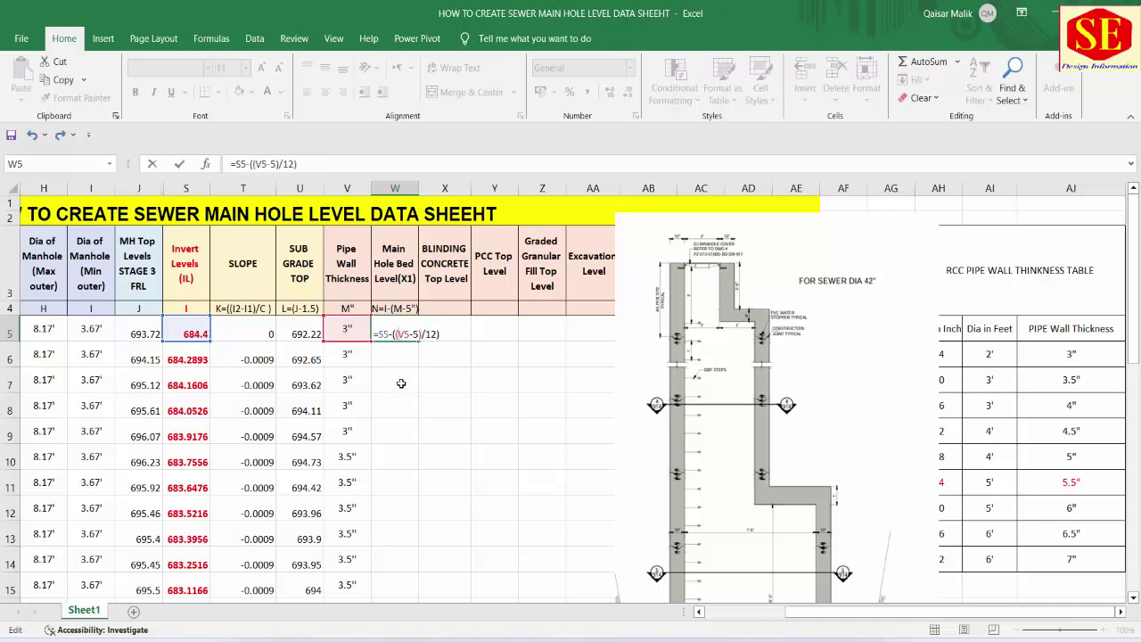
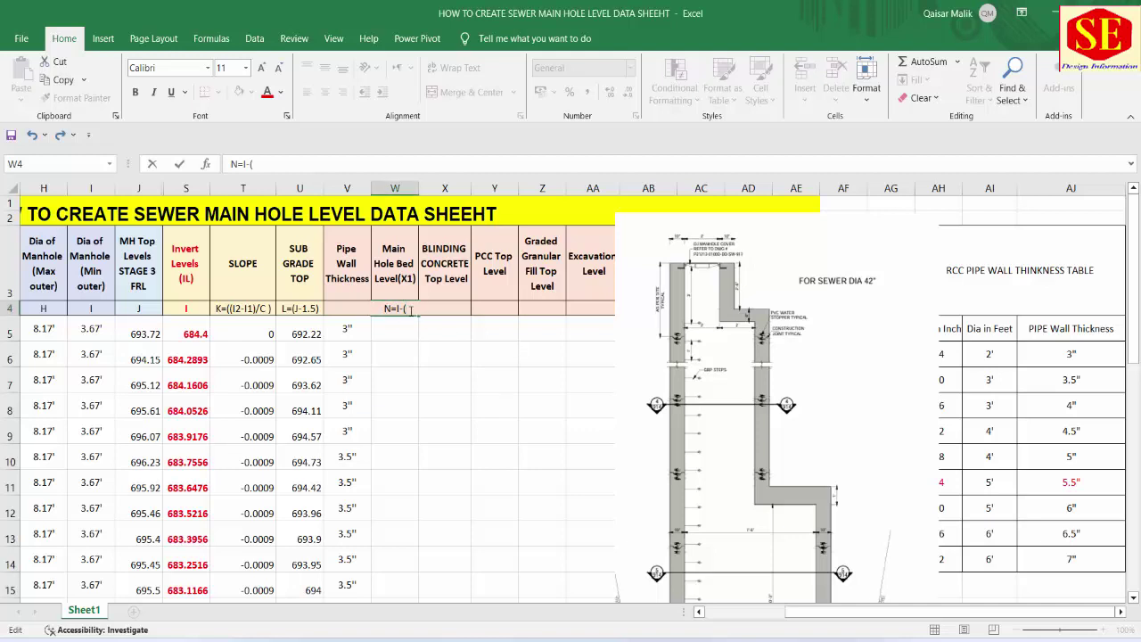
Finish the W4 note N=I-((M+5")/12), checking the section drawing before committing it
type("M")
type("+")
type("5")
type("\"")
type(")")
type("(")
type(")/12")
type(")")
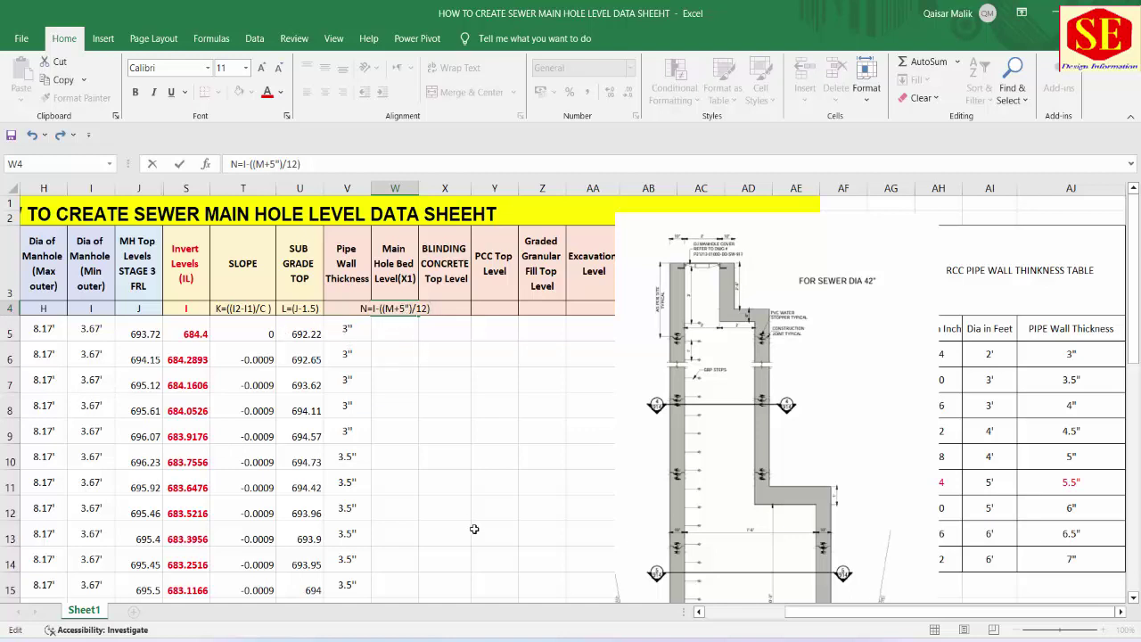
key("alt+Tab")
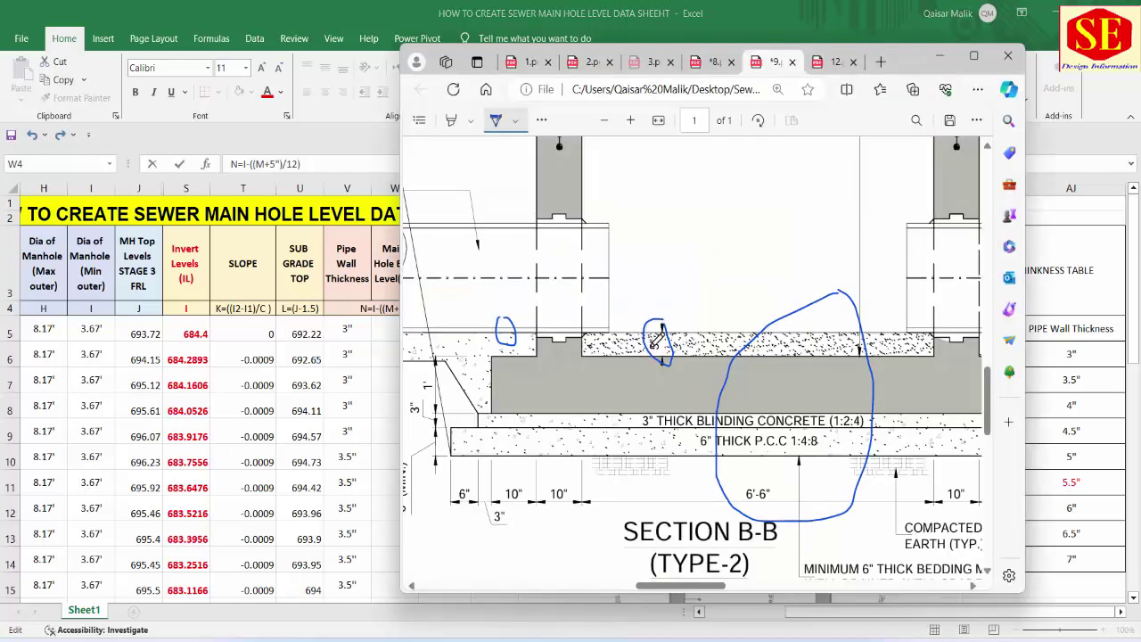
key("alt+Tab")
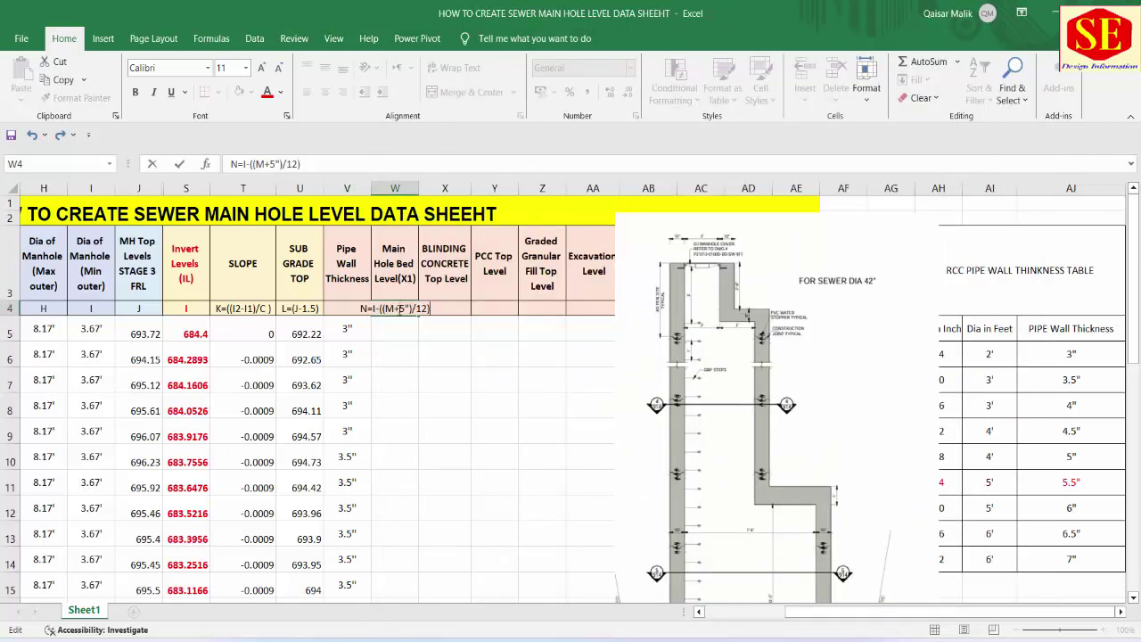
key("Return")
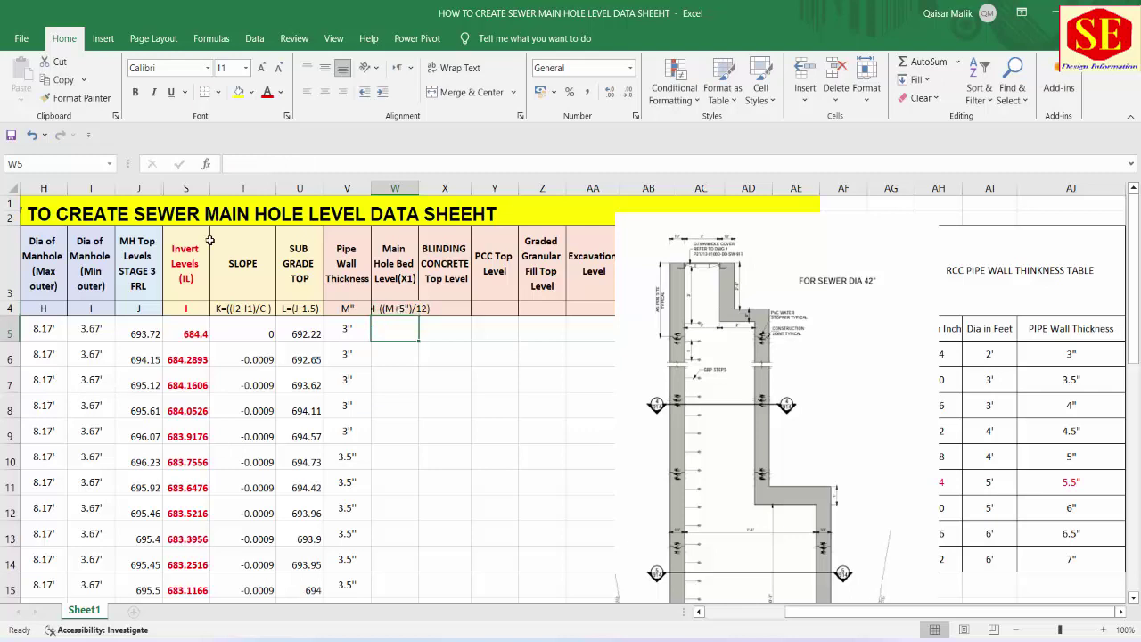
Widen column W and enter =S5-((V5+5)/12) in W5, giving 683.7333333
left_click_drag(418, 178, 445, 178)
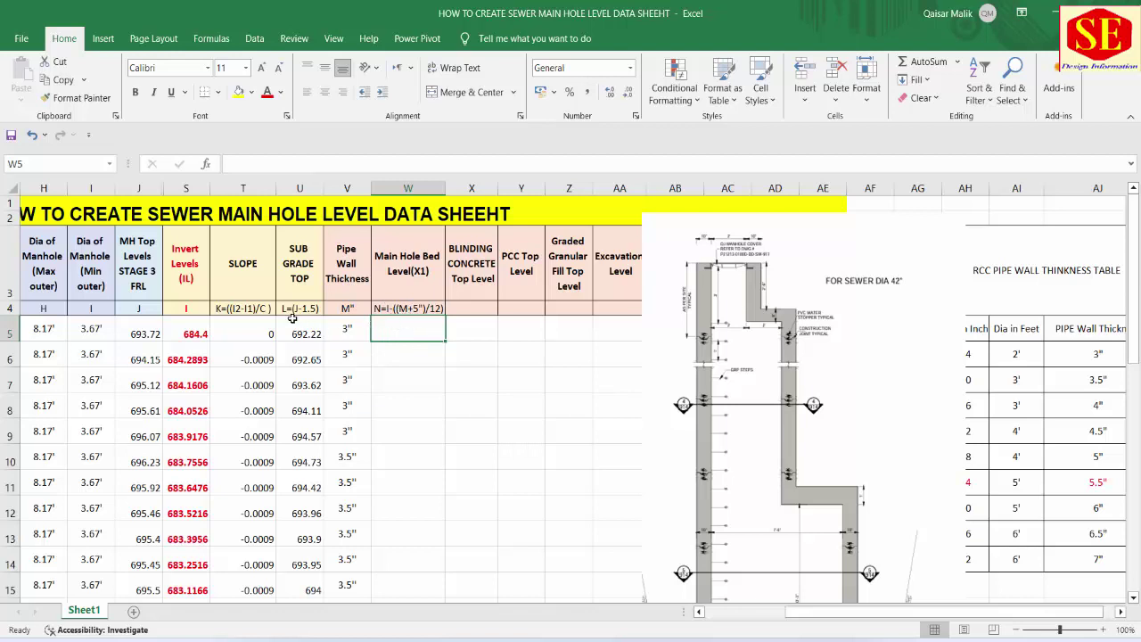
left_click(348, 328)
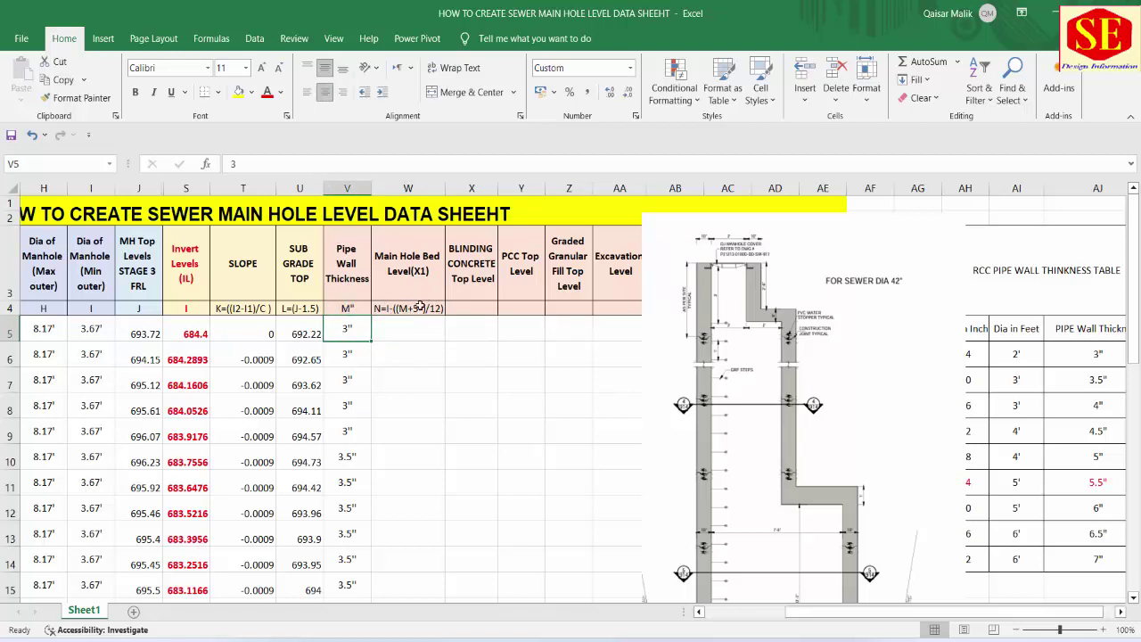
left_click(408, 331)
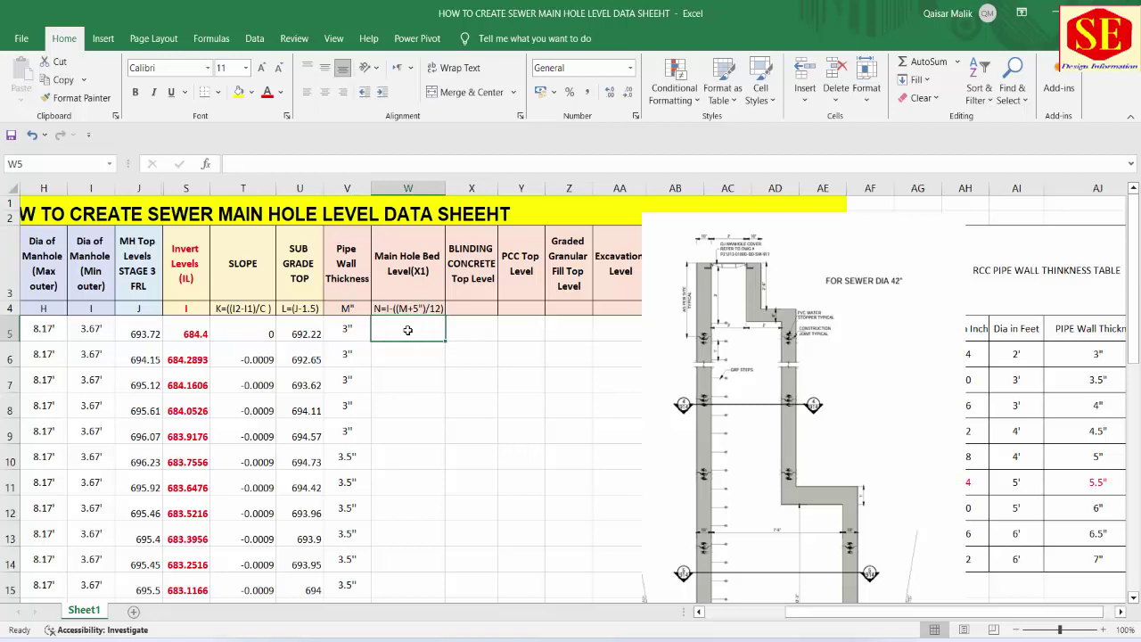
type("=")
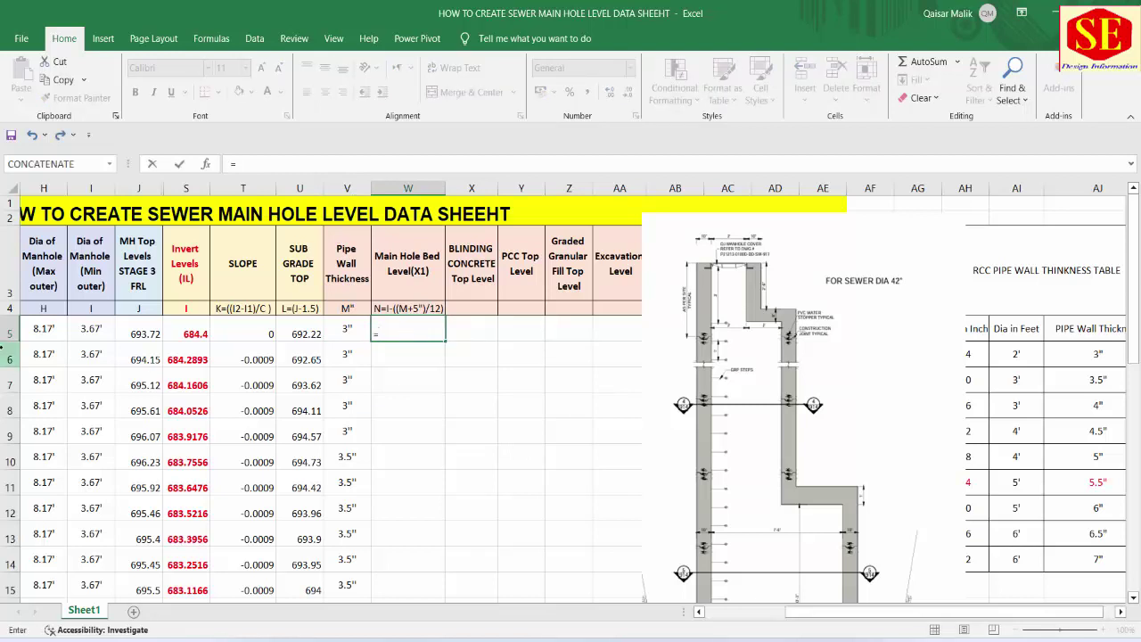
left_click(194, 331)
type("-")
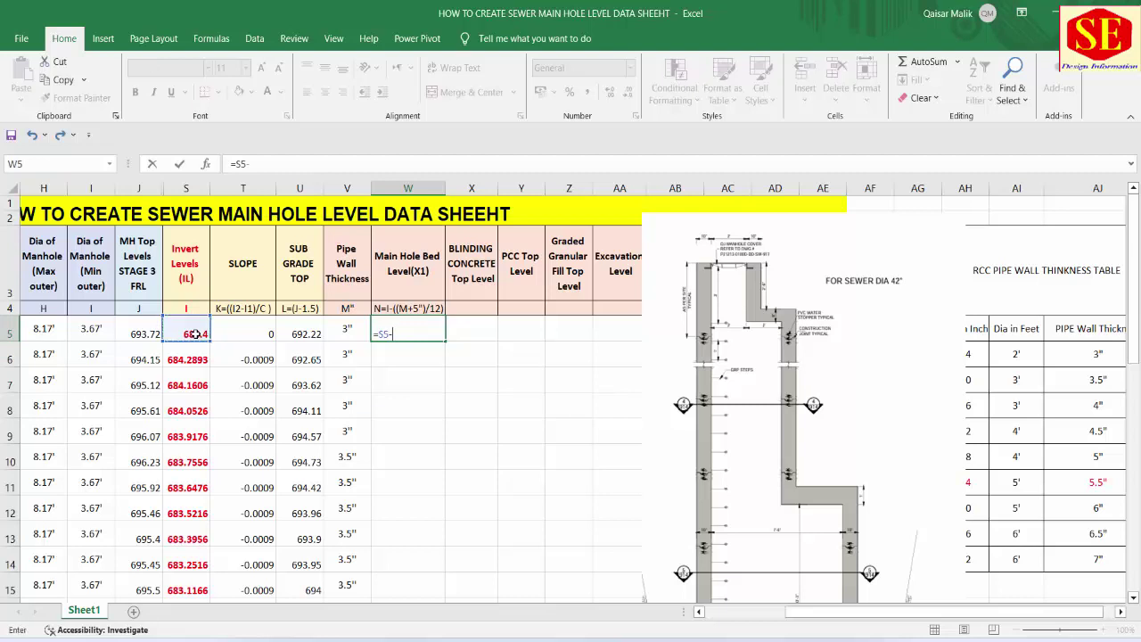
type("((")
left_click(344, 331)
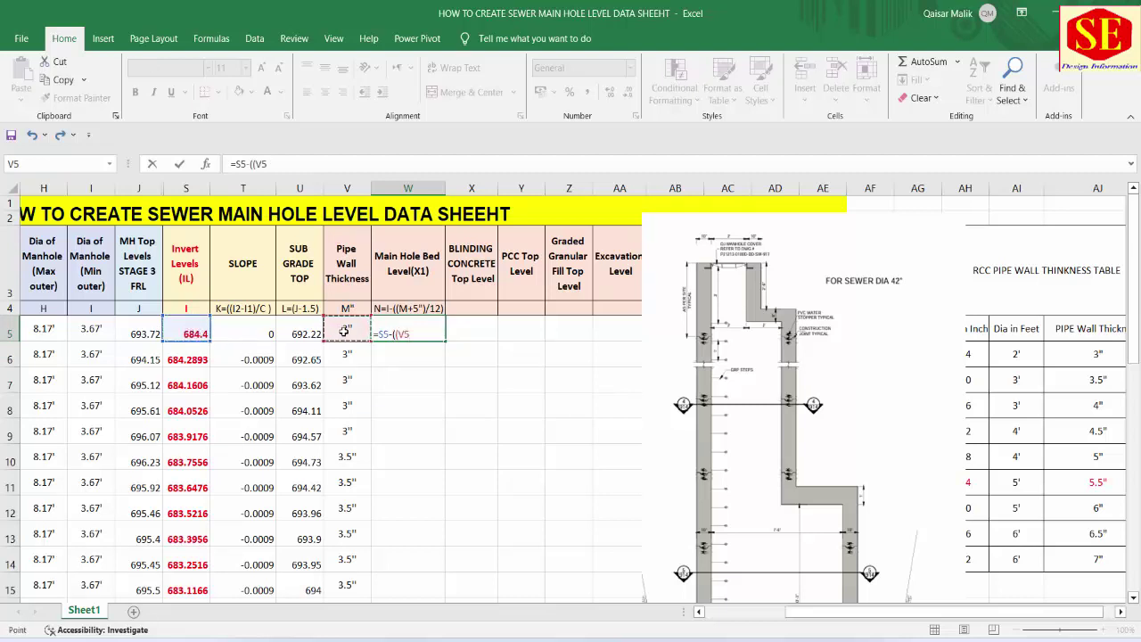
type("+5)/12")
key("Return")
left_click(406, 337)
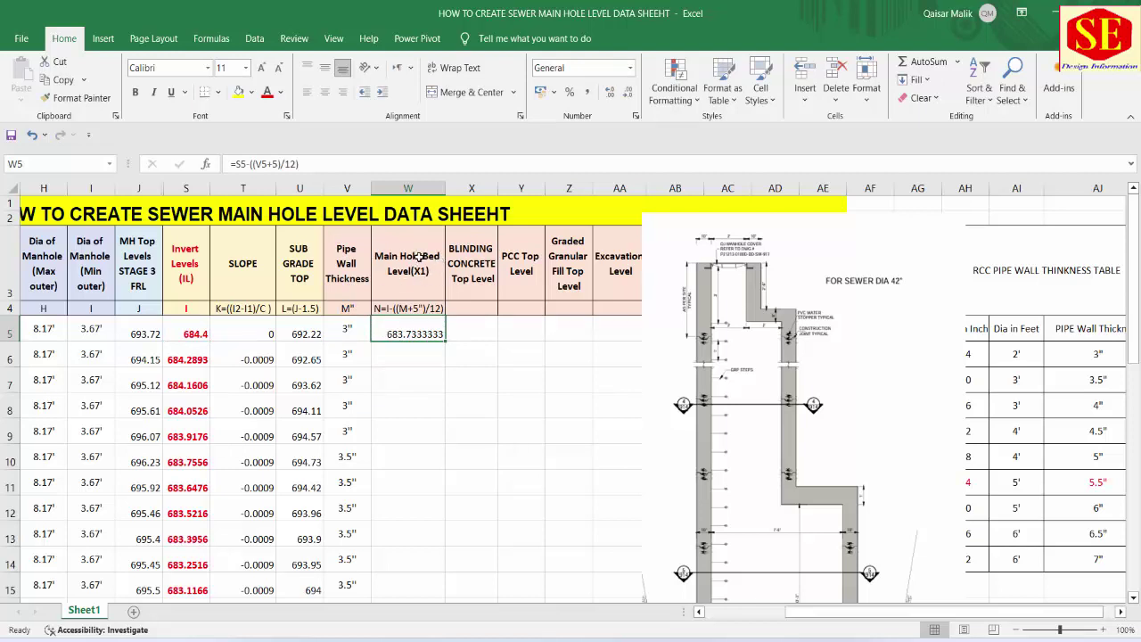
Rename the W3 header to Main Hole Bed TOP Level, dropping the X1 suffix
double_click(410, 269)
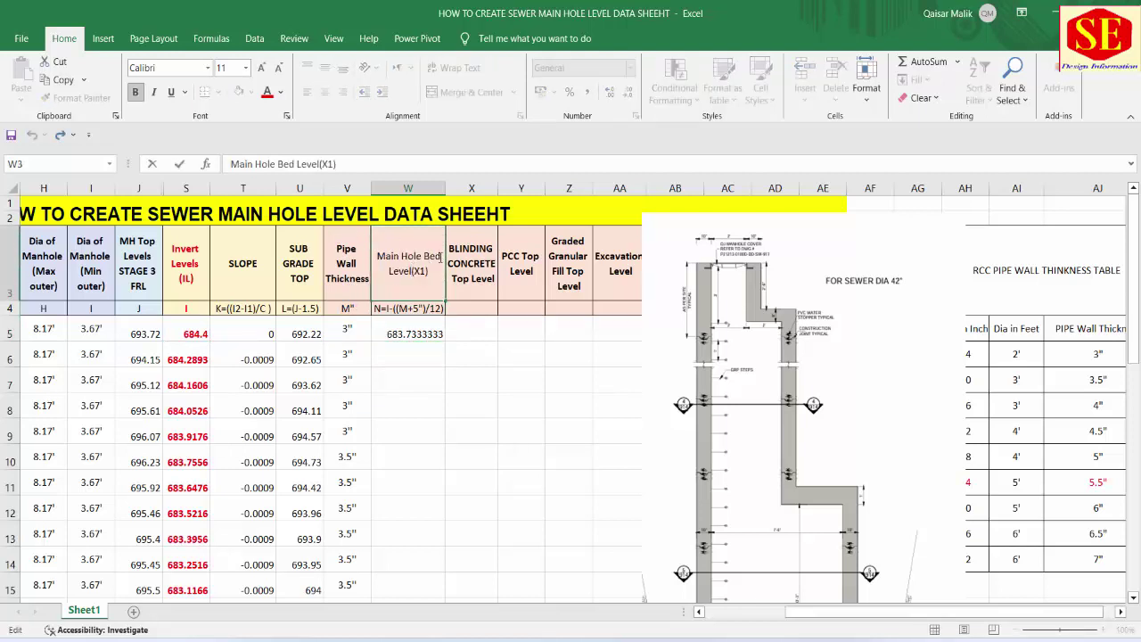
type("TOP")
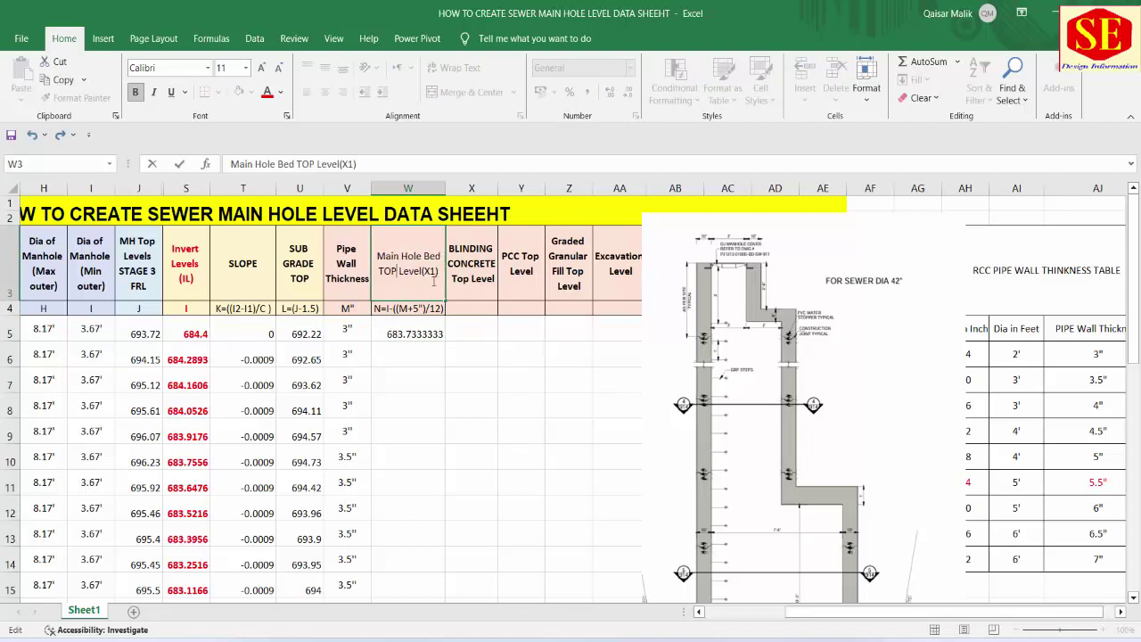
left_click(434, 310)
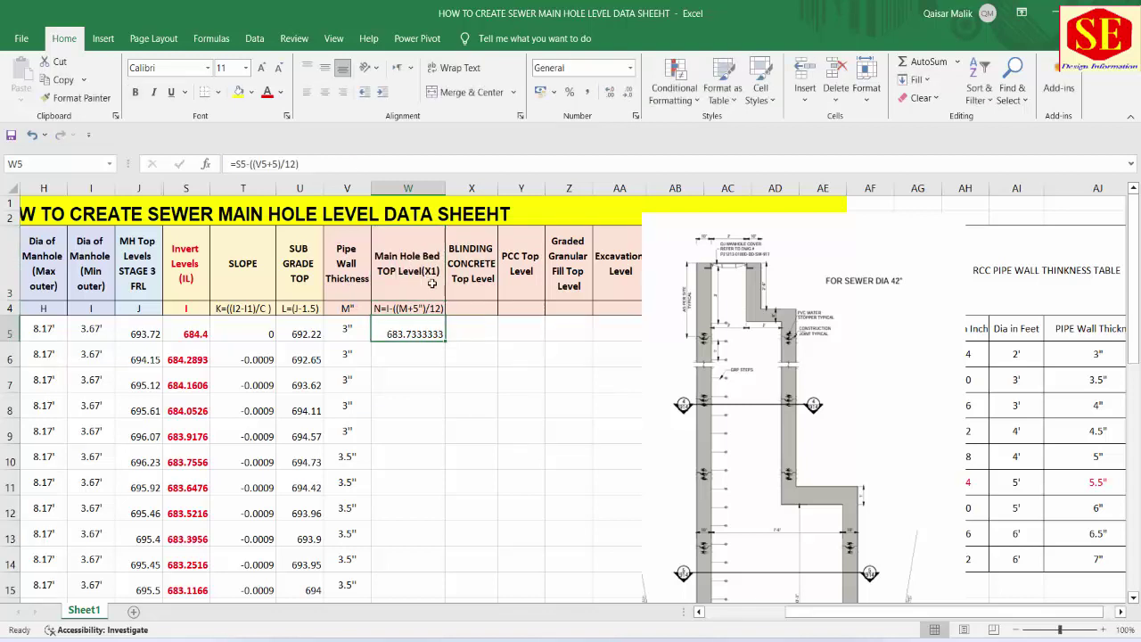
double_click(435, 270)
key("BackSpace")
key("BackSpace")
key("BackSpace")
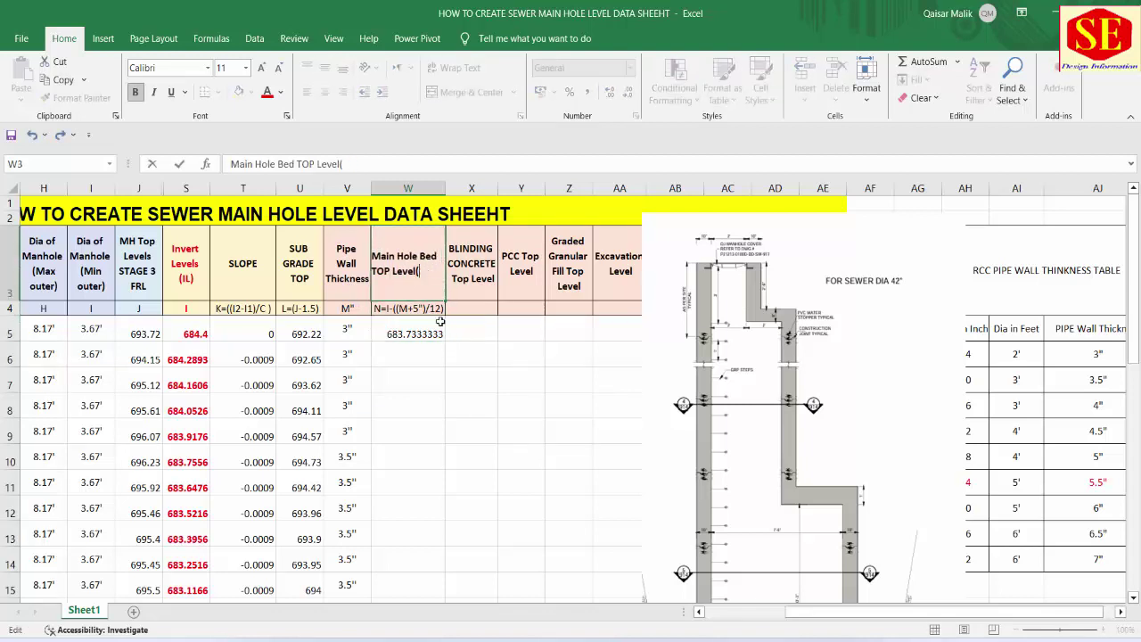
left_click(433, 359)
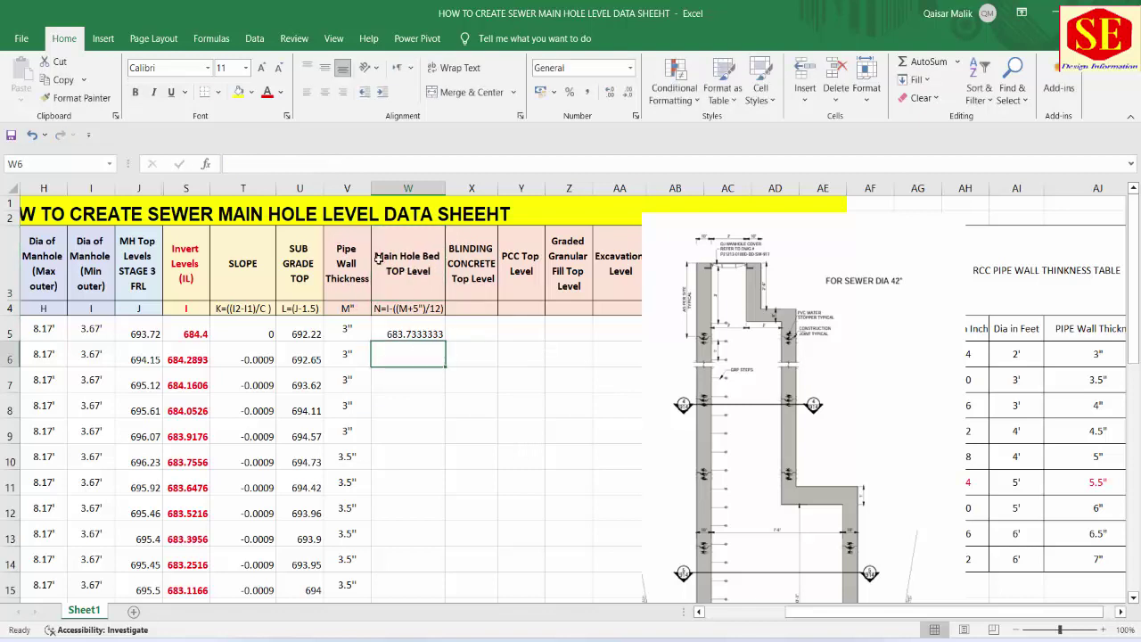
left_click(411, 341)
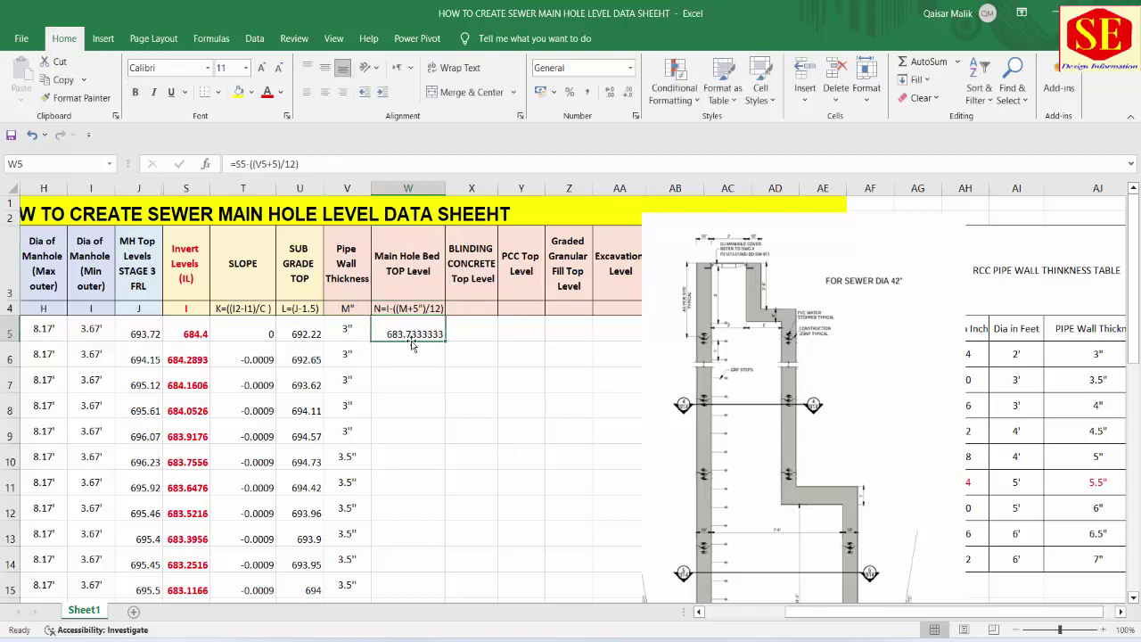
Trim W5's decimal places and enter the bed level formula =S6-((V6+5)/12) in W6
left_click(628, 92)
left_click(628, 93)
left_click(628, 92)
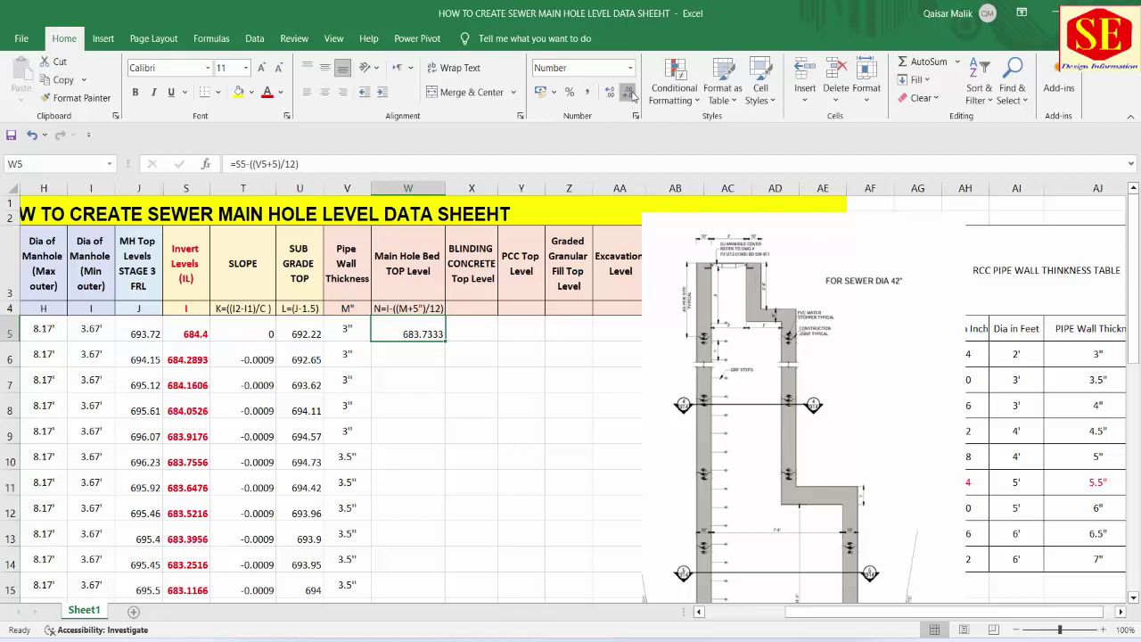
left_click(629, 92)
left_click(422, 353)
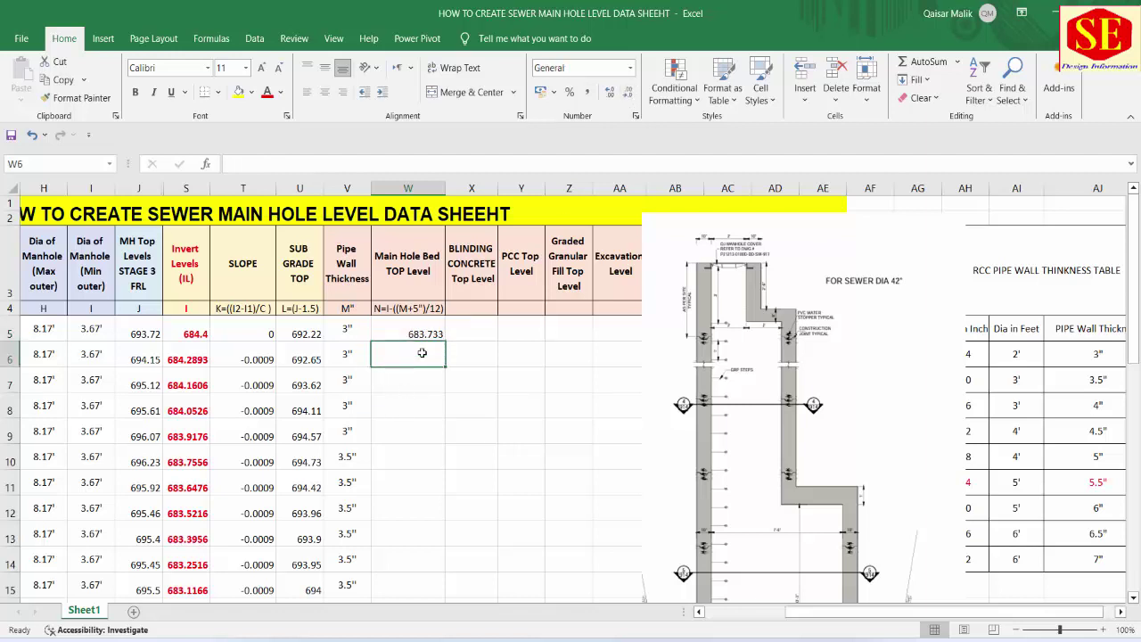
type("=")
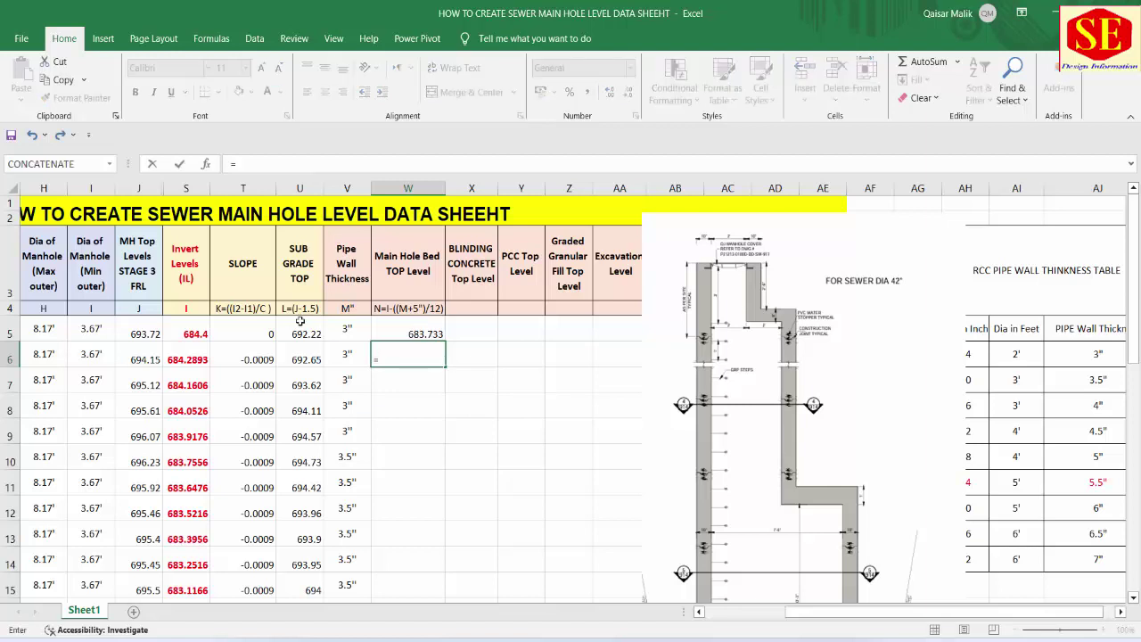
left_click(169, 359)
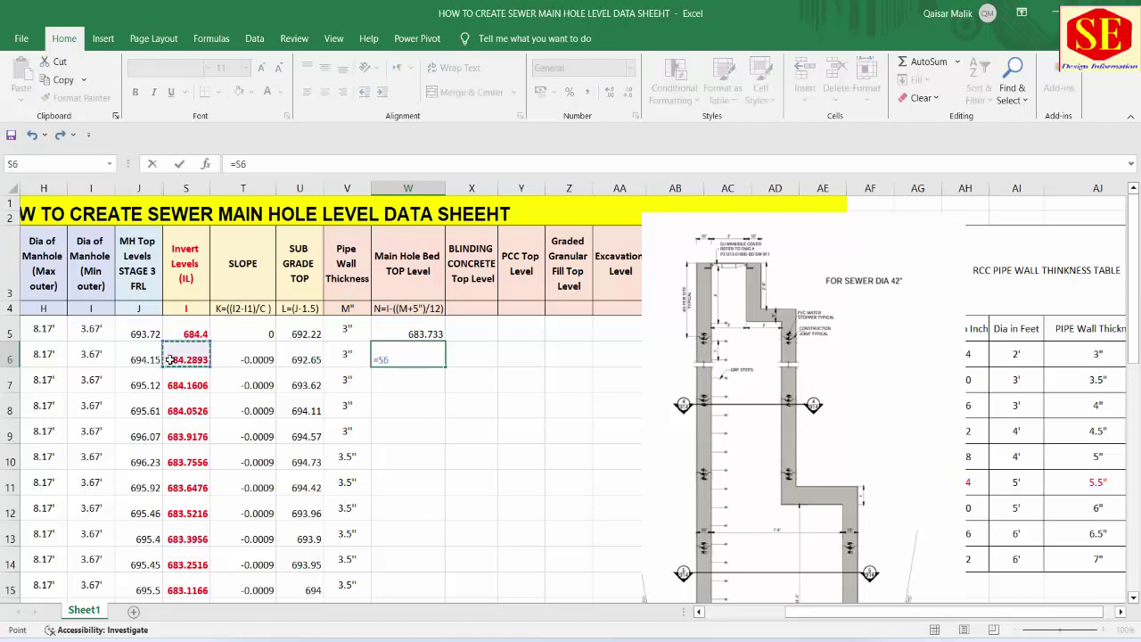
type("-((")
left_click(342, 353)
type("+5)/12)")
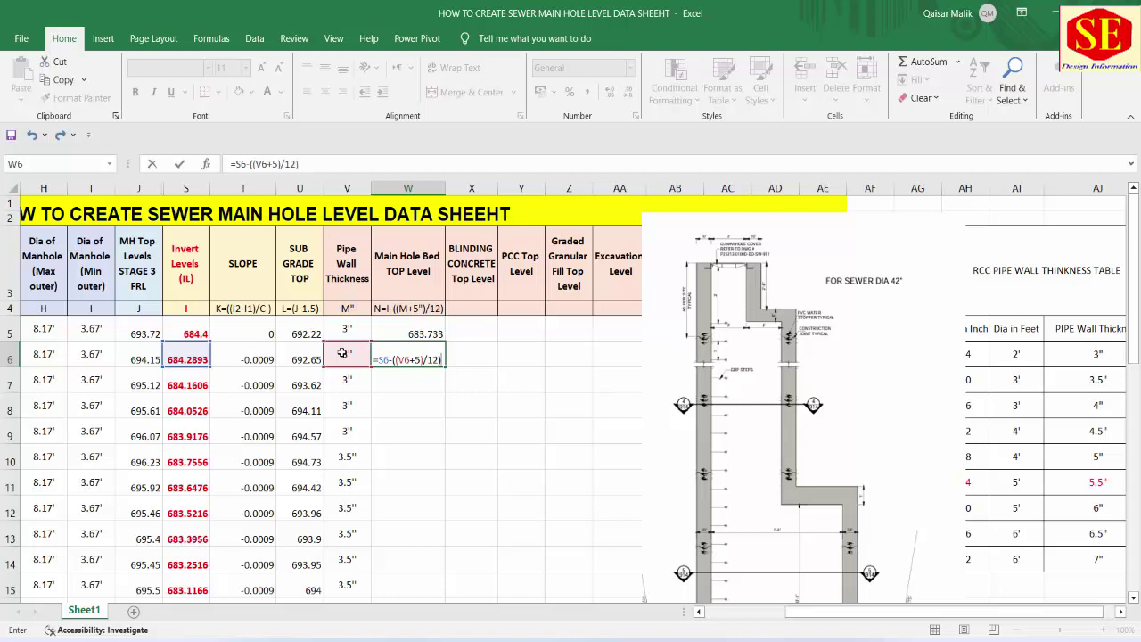
key("Return")
left_click(420, 356)
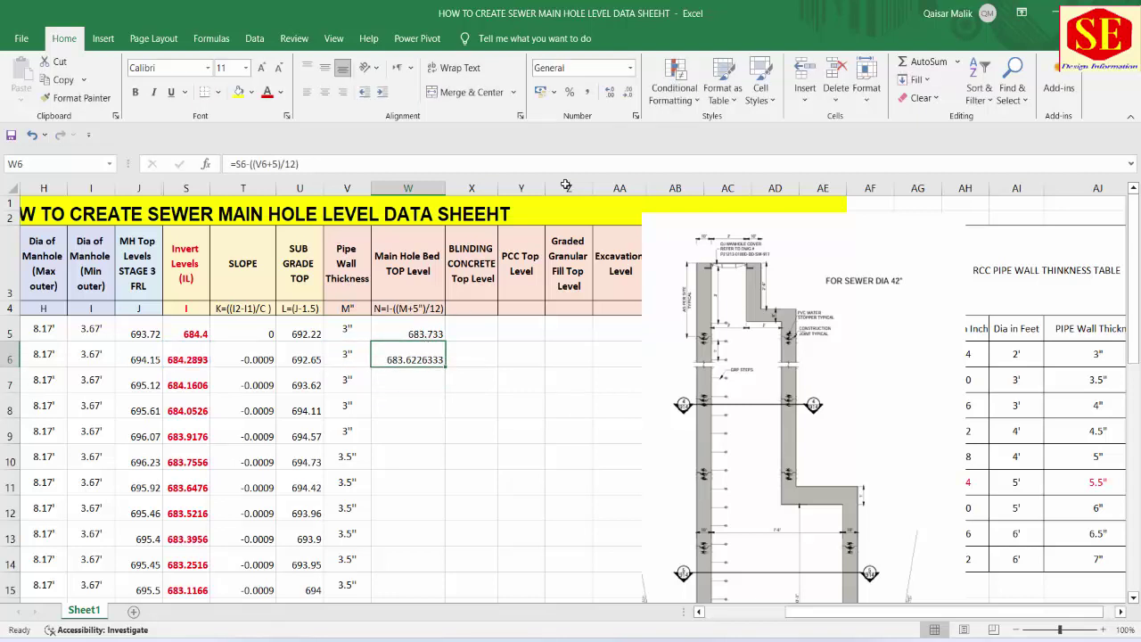
Show W6 at three decimals and fill the bed level formula down to row 35, ending 679.887
left_click(628, 92)
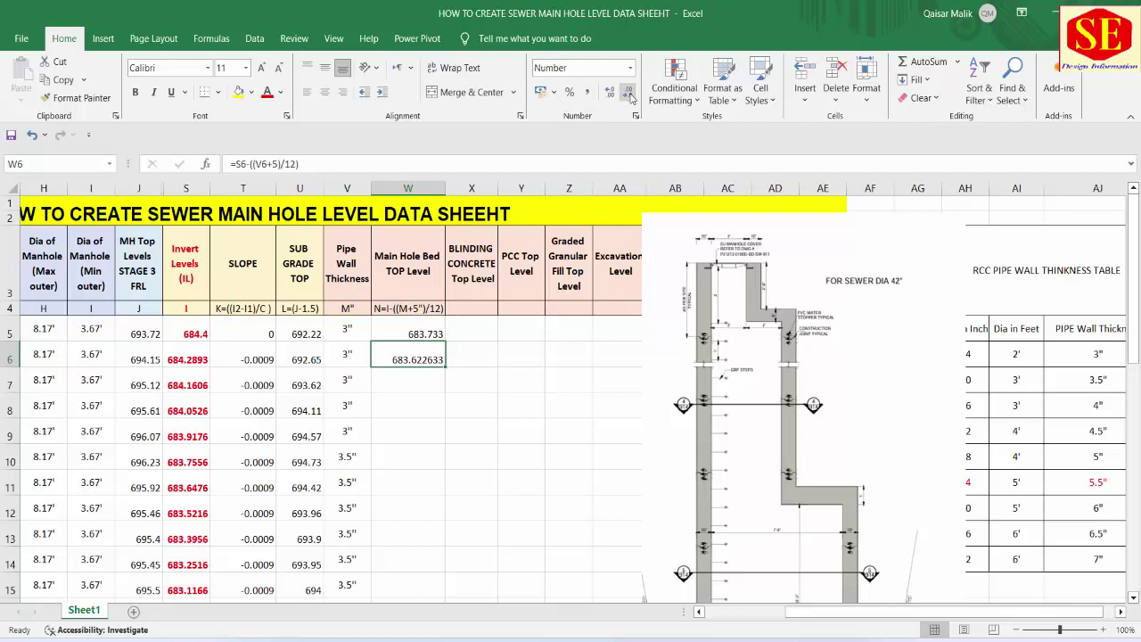
left_click(628, 92)
left_click(628, 93)
left_click(628, 92)
left_click_drag(448, 365, 463, 630)
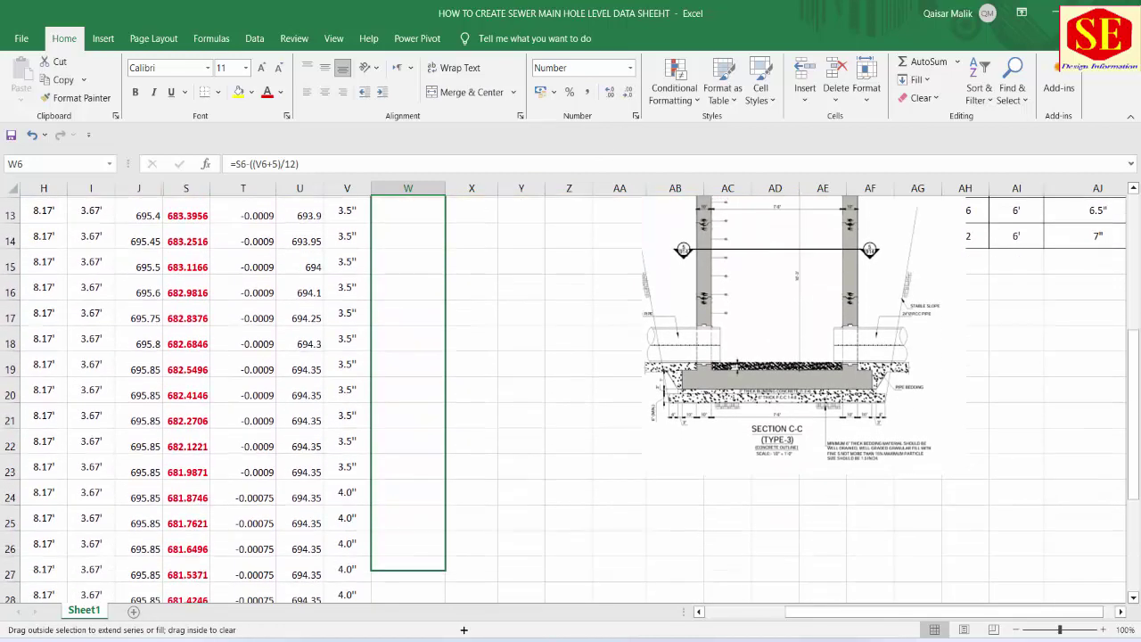
left_click_drag(463, 630, 434, 573)
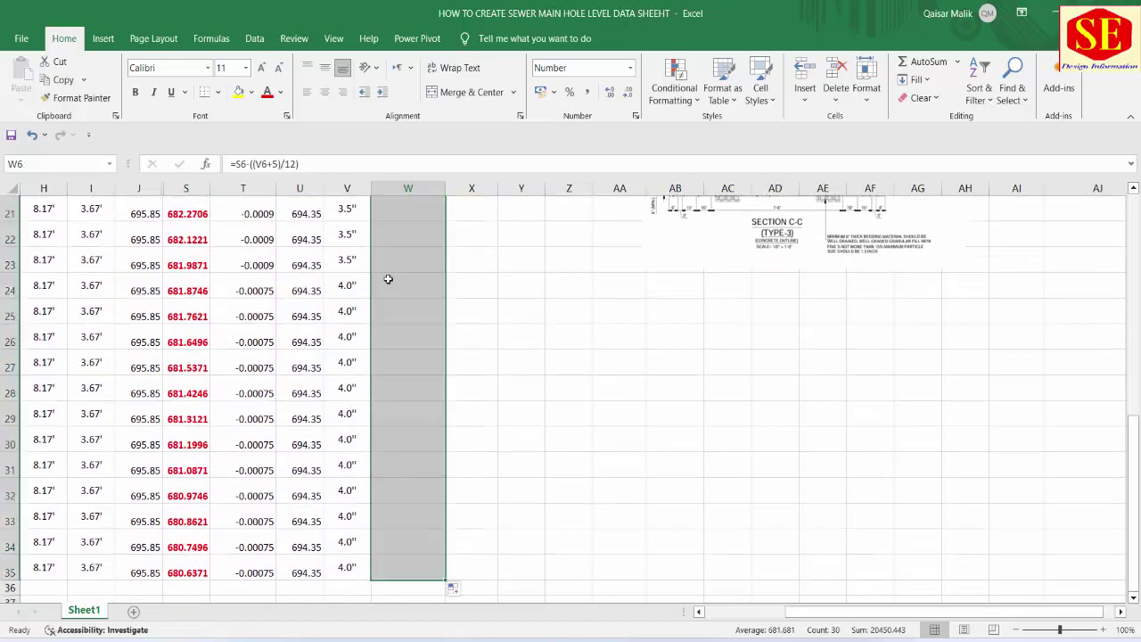
left_click(409, 390)
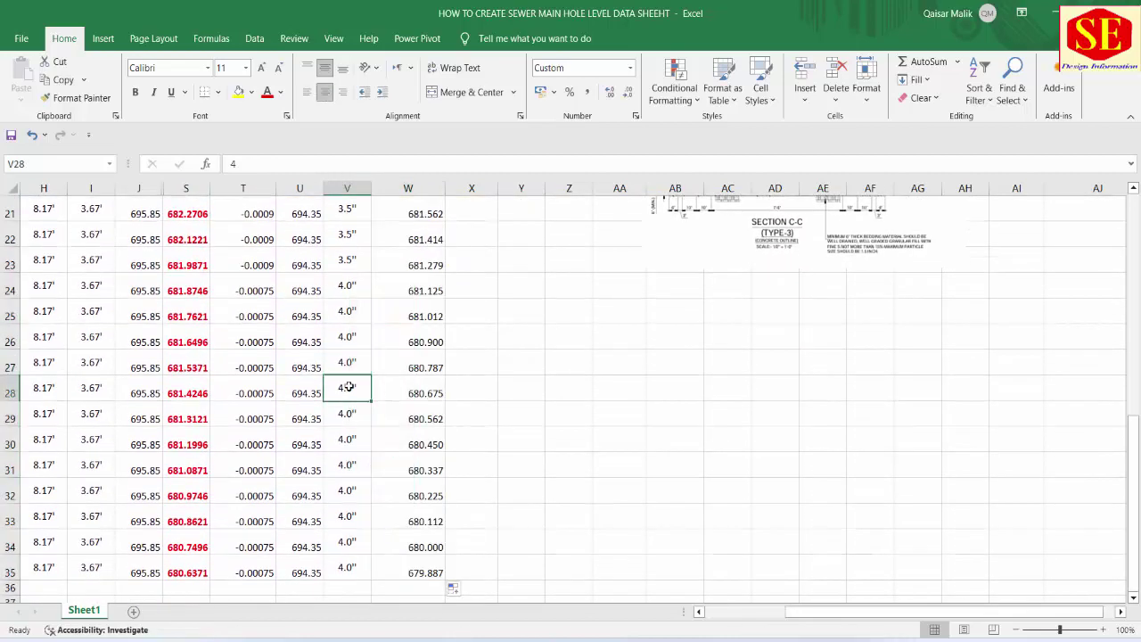
double_click(409, 390)
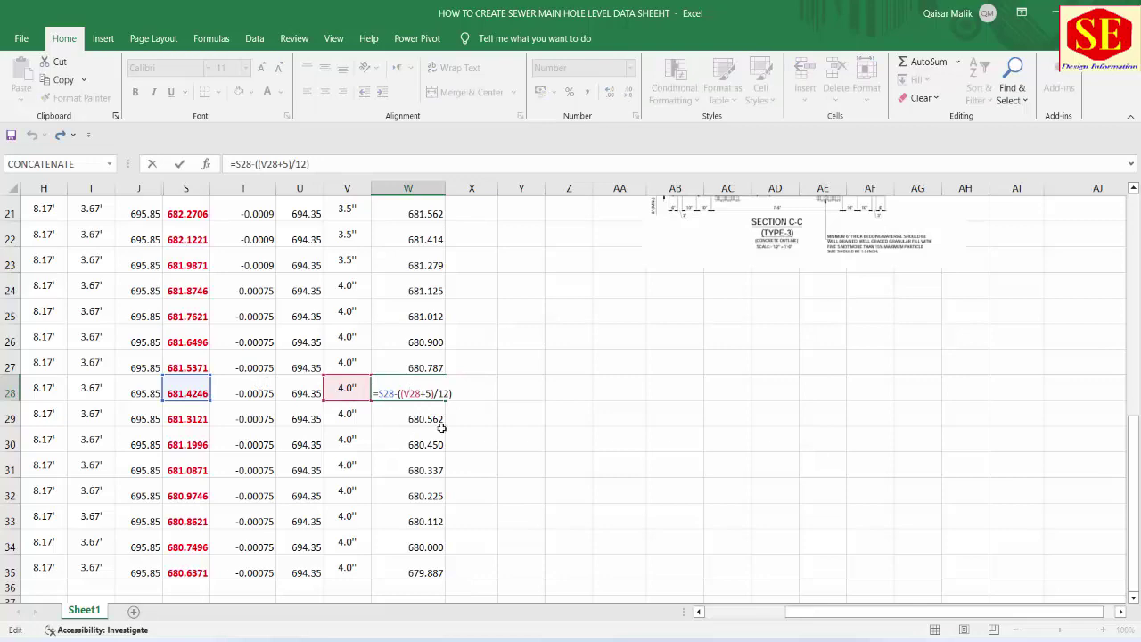
key("Escape")
scroll(675, 388, "up", 7)
scroll(675, 388, "down", 2)
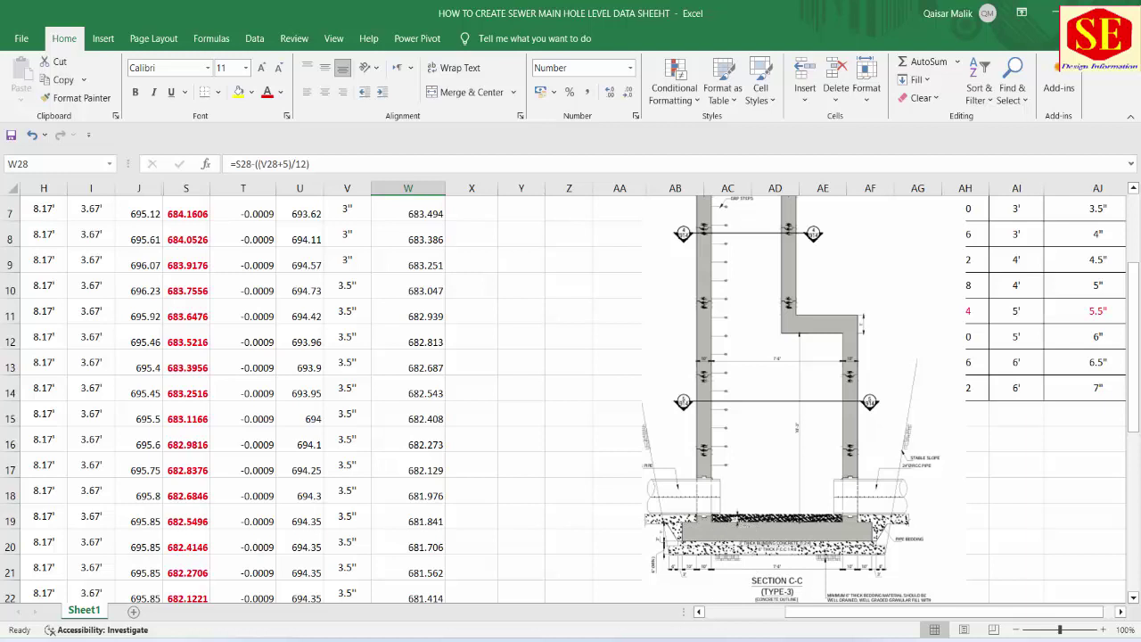
key("alt+Tab")
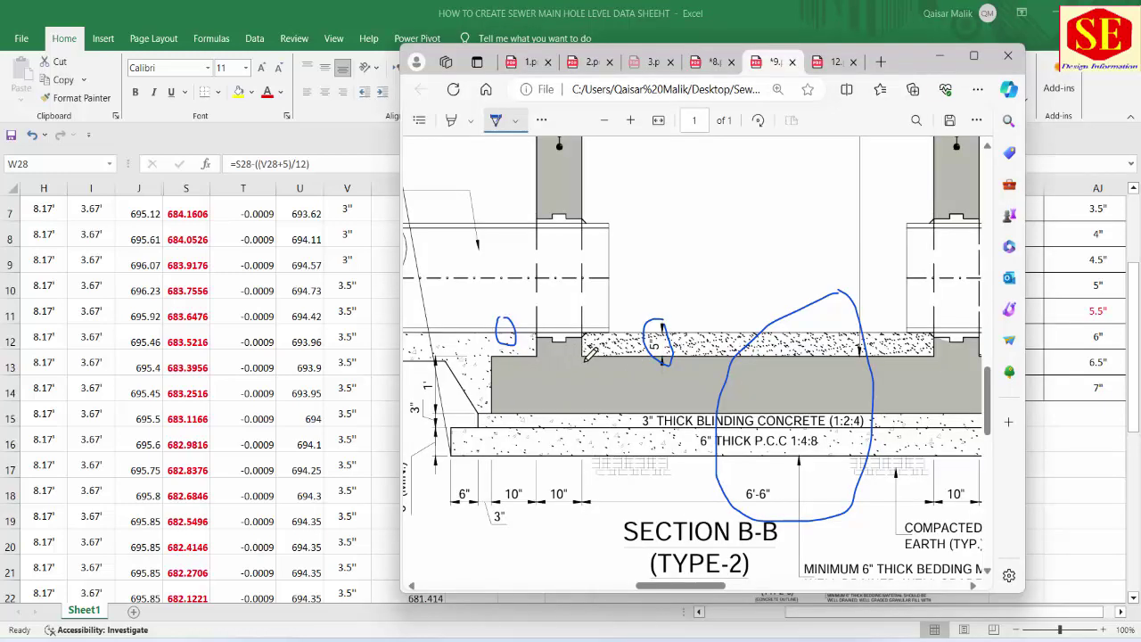
Mark the concrete top on the drawing, then append 1:2:4 to the BLINDING CONCRETE Top Level header and widen column X
left_click_drag(584, 356, 921, 352)
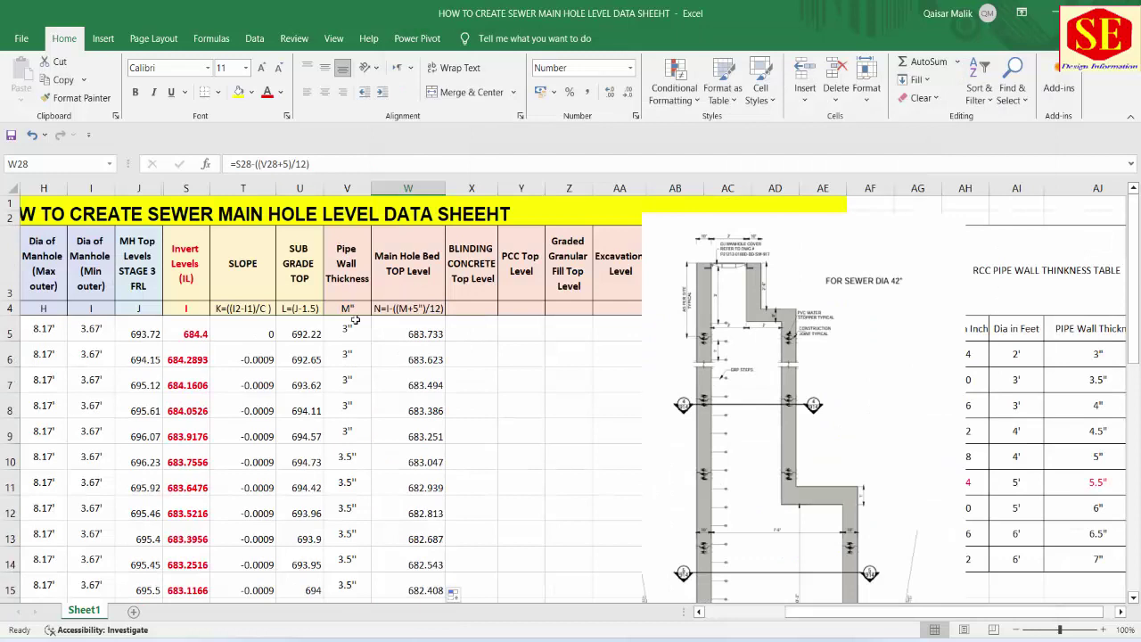
left_click(387, 309)
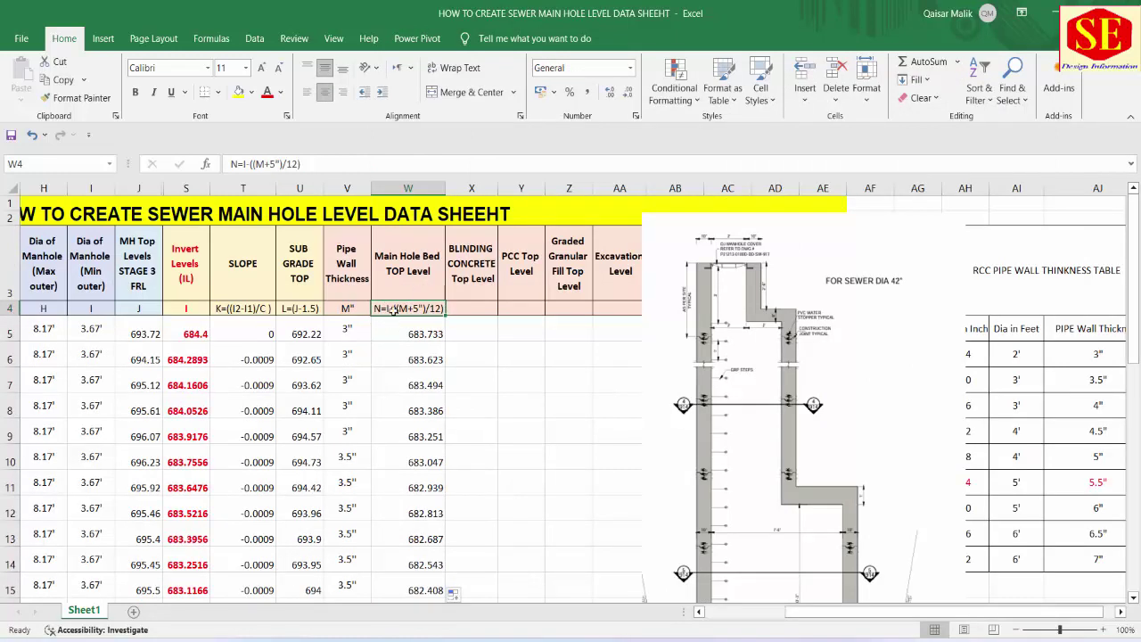
left_click(486, 255)
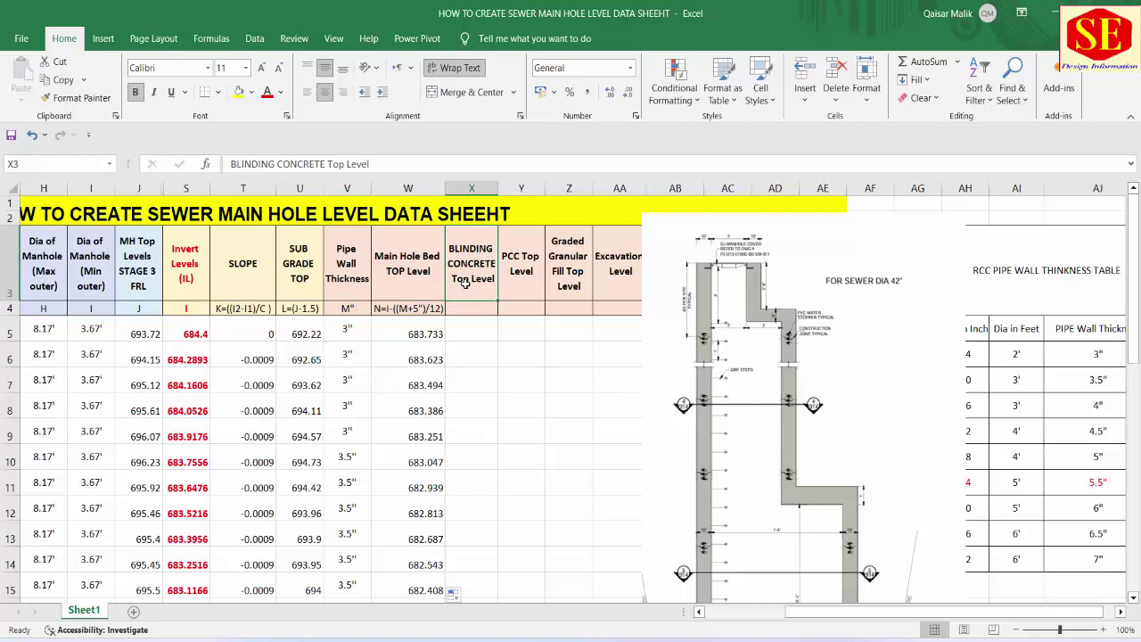
double_click(465, 286)
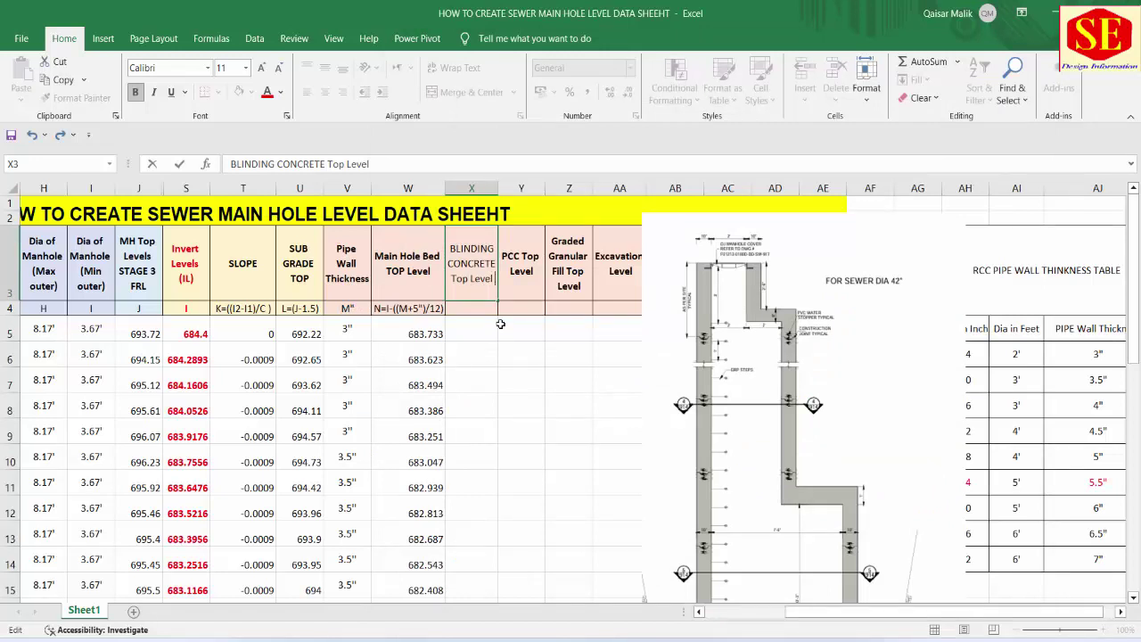
type(" 1:2")
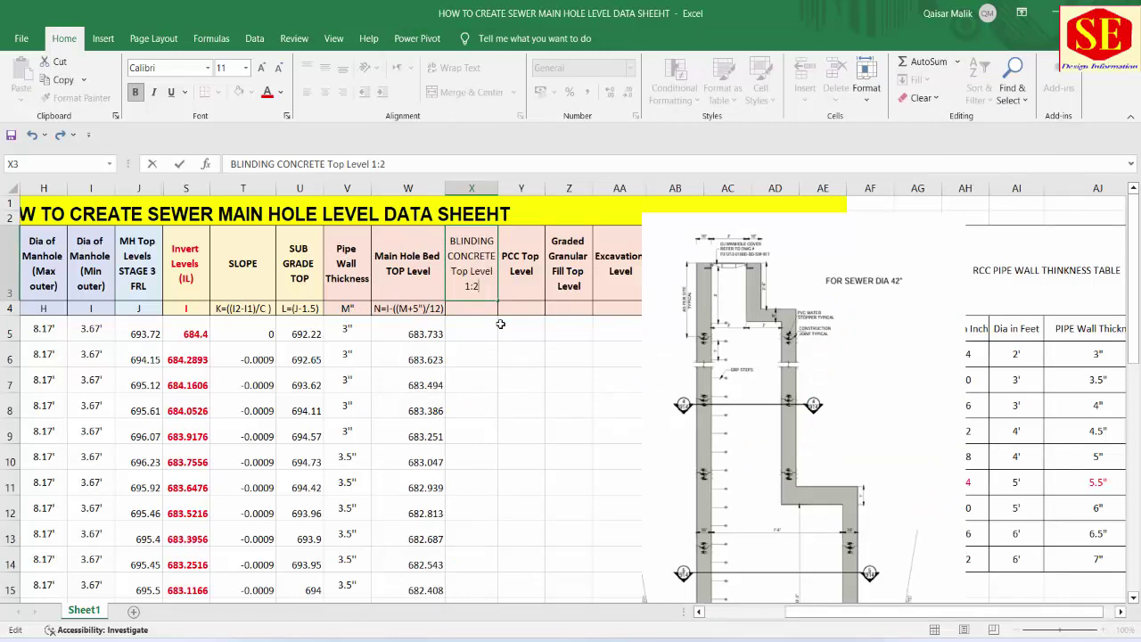
type(":3")
key("alt+Tab")
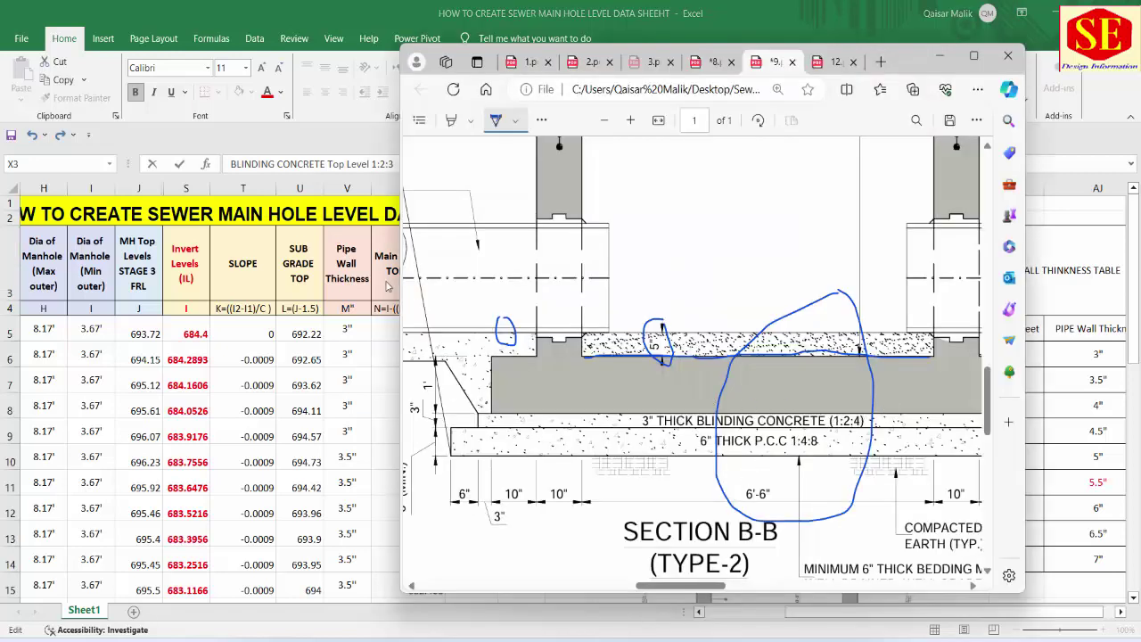
key("alt+Tab")
key("BackSpace")
type("4")
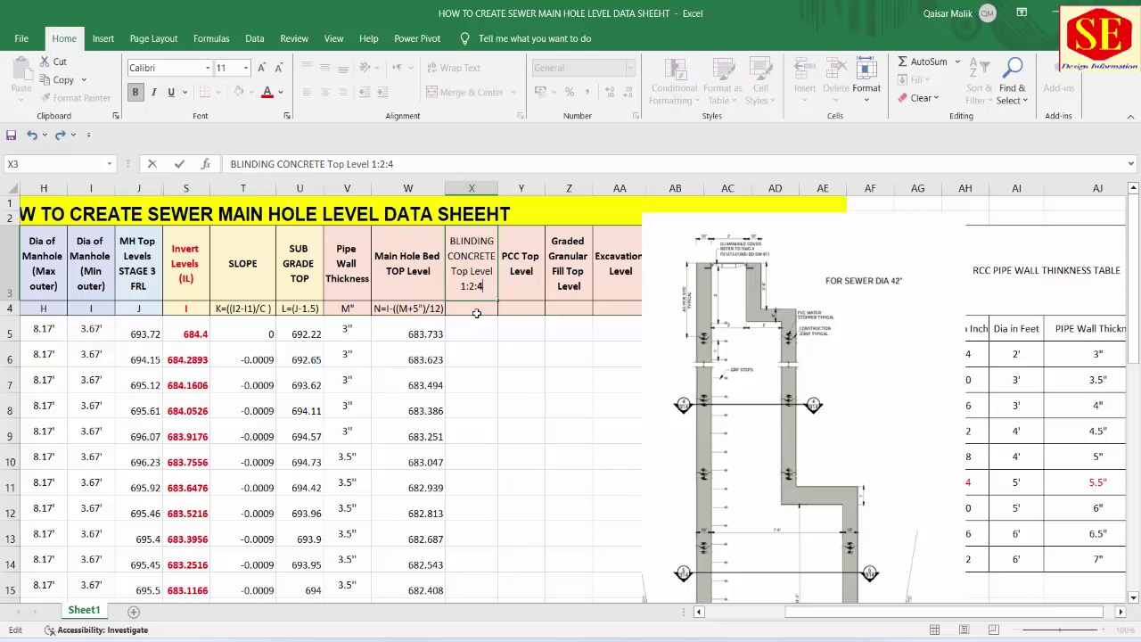
key("Return")
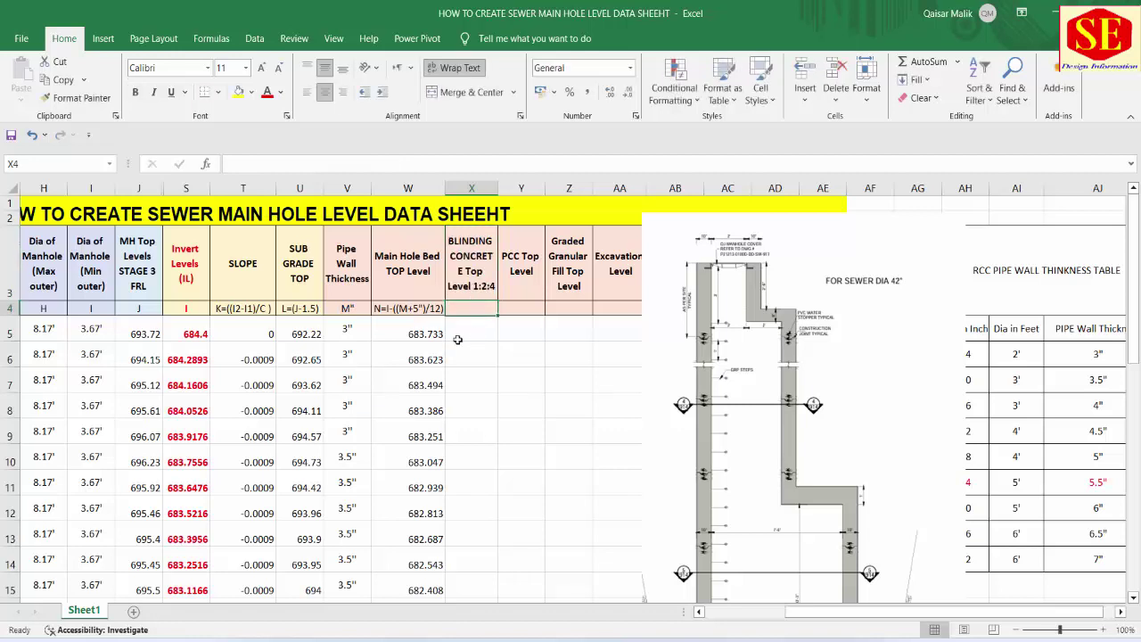
left_click_drag(497, 188, 505, 188)
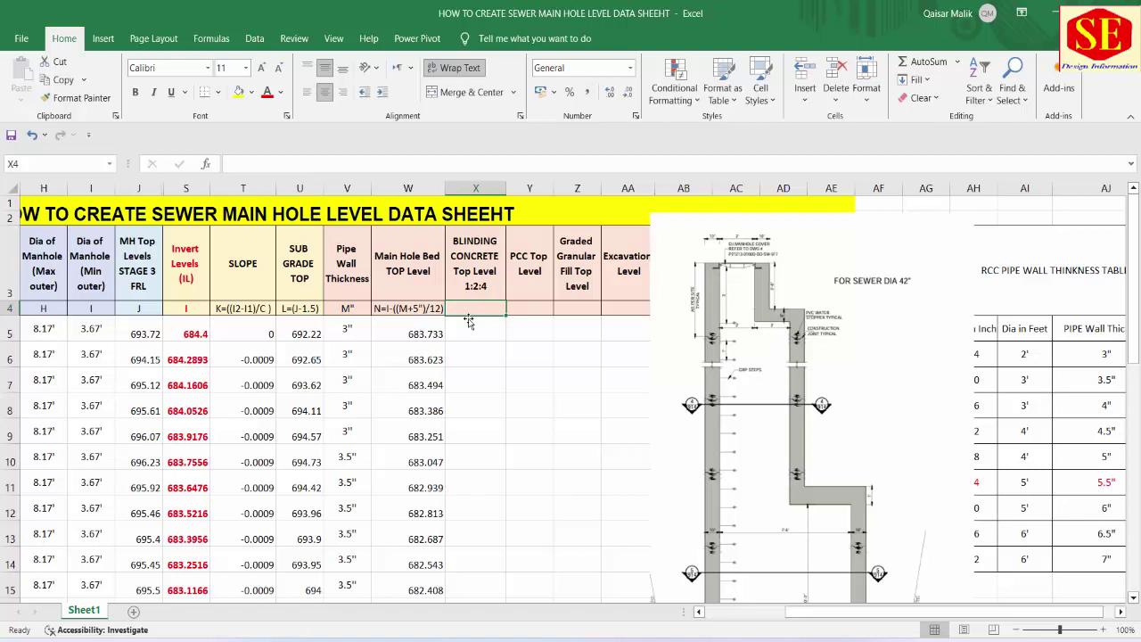
key("Left")
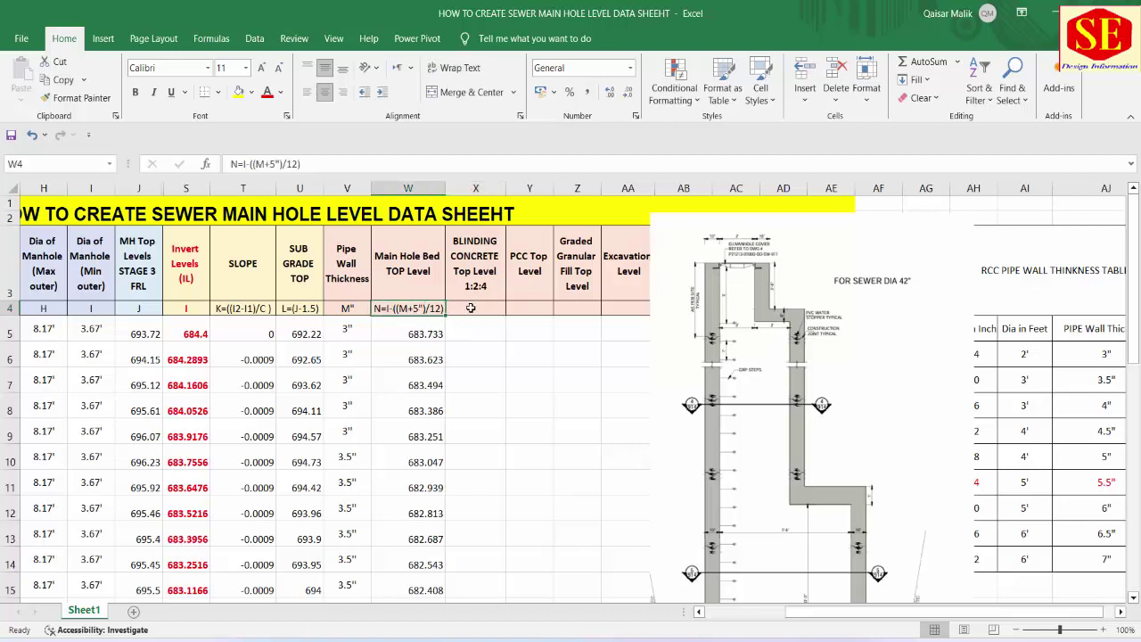
Start the X4 note as O= N- and circle the 1' dimension on the section drawing
left_click(470, 308)
type("O=")
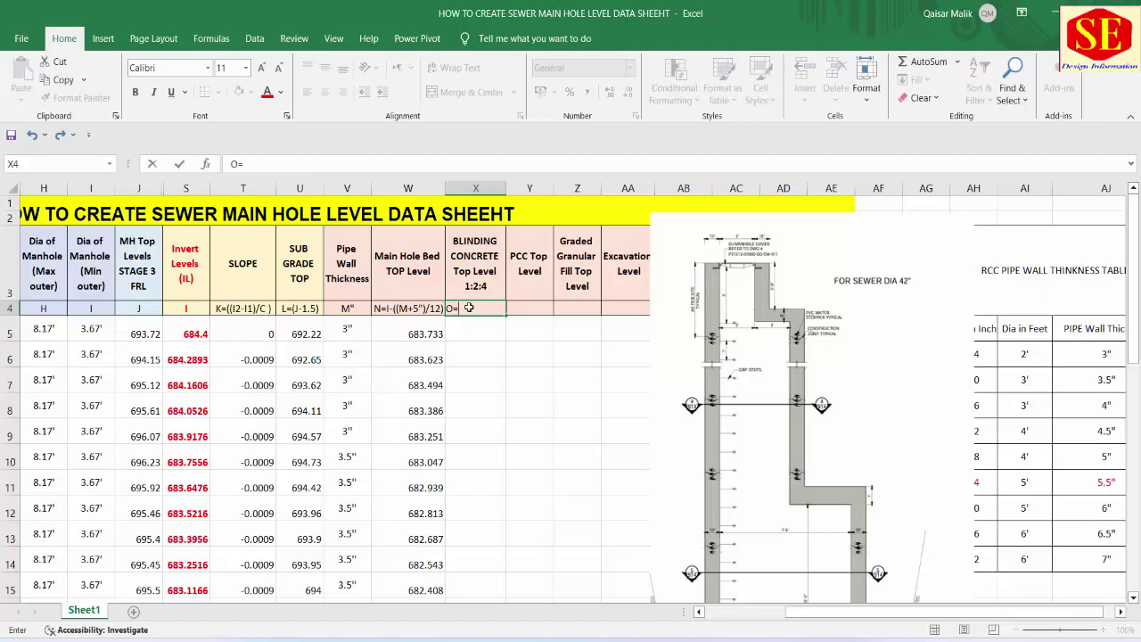
key("F2")
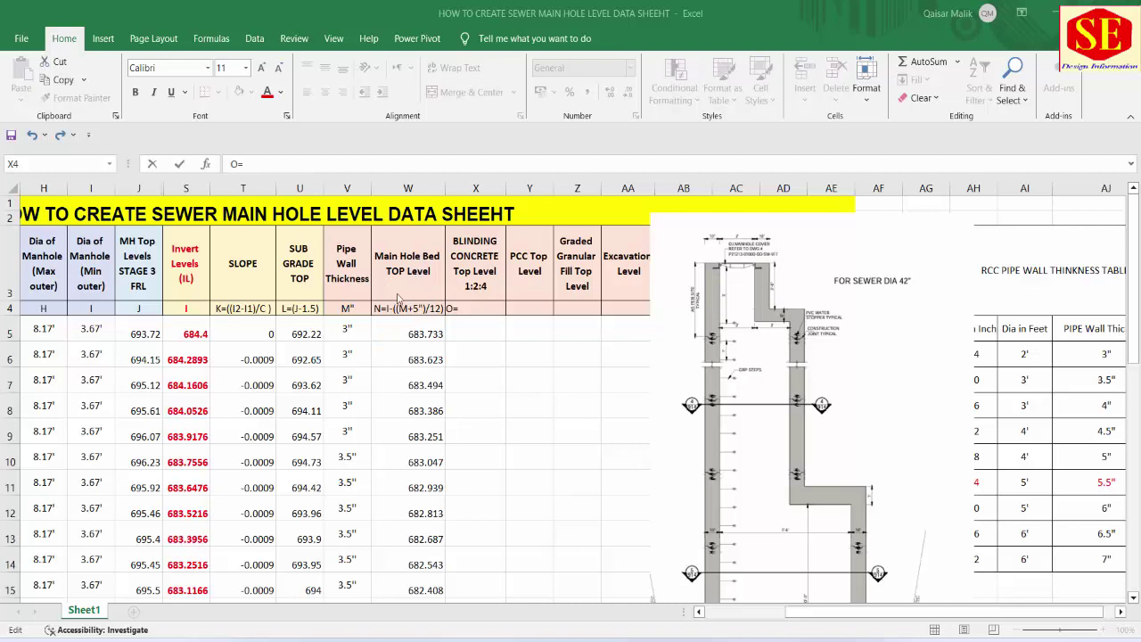
left_click(467, 308)
type("N-")
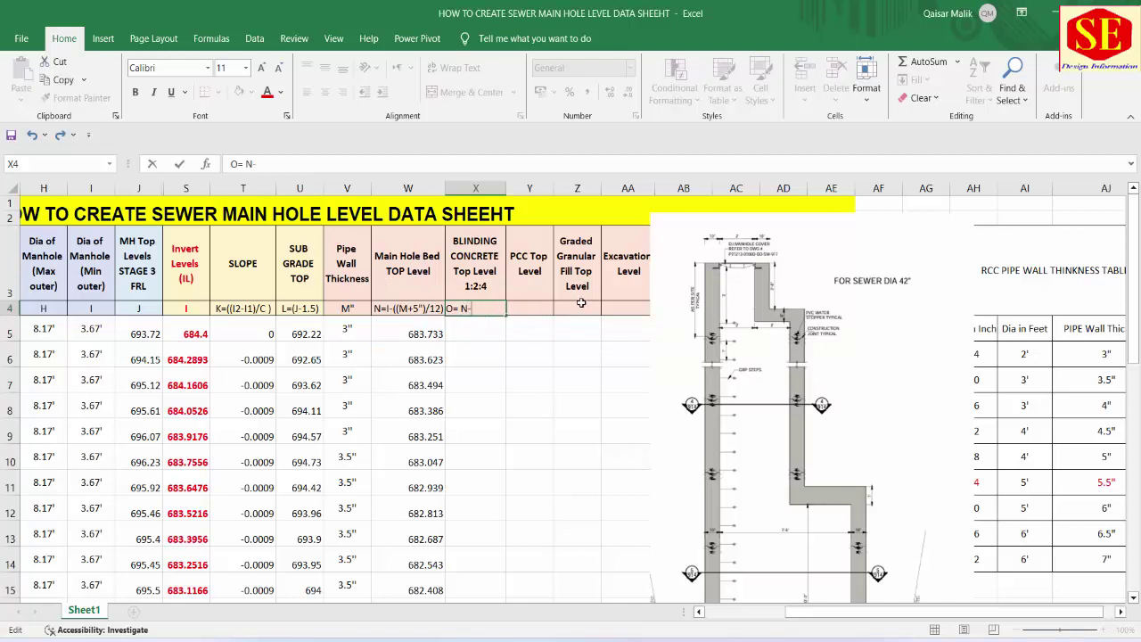
scroll(564, 505, "down", 2)
key("alt+Tab")
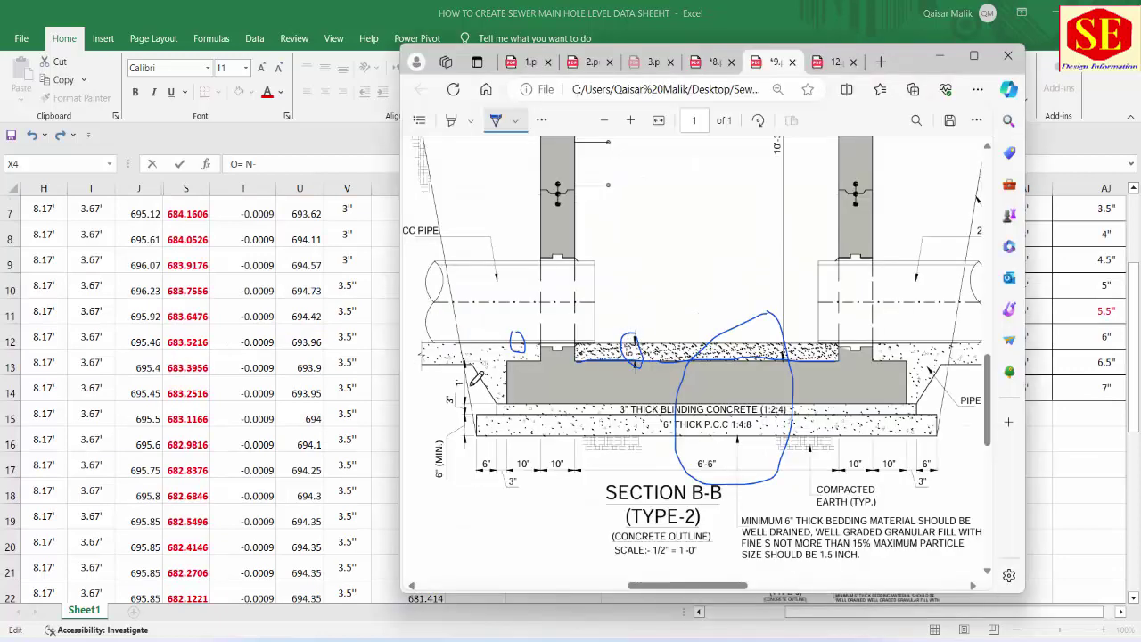
mouse_move(455, 383)
left_mouse_down()
mouse_move(470, 360)
mouse_move(521, 399)
left_mouse_up()
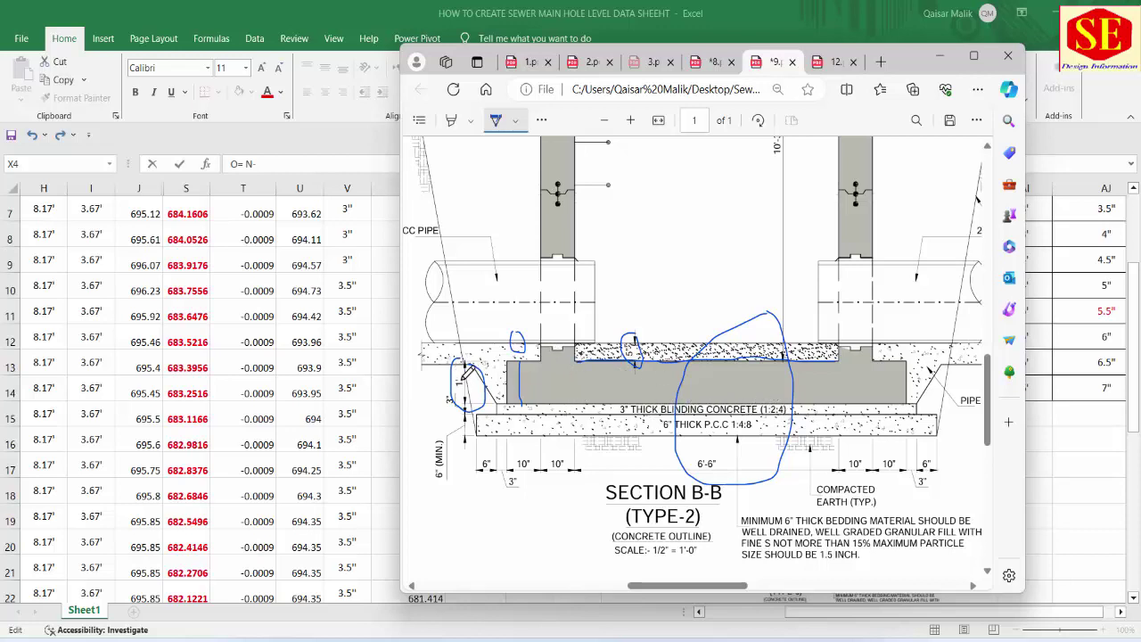
key("alt+Tab")
Complete the X4 formula note as O= (N-1')
scroll(568, 308, "up", 2)
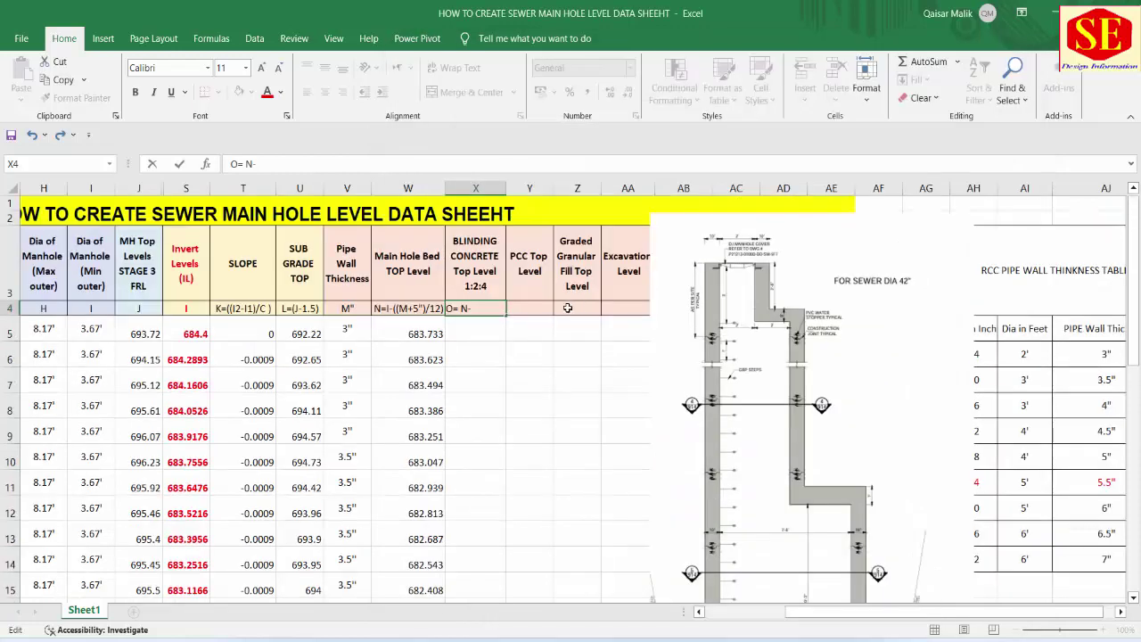
type("1'")
key("Left")
key("Left")
key("Left")
type("(")
key("Return")
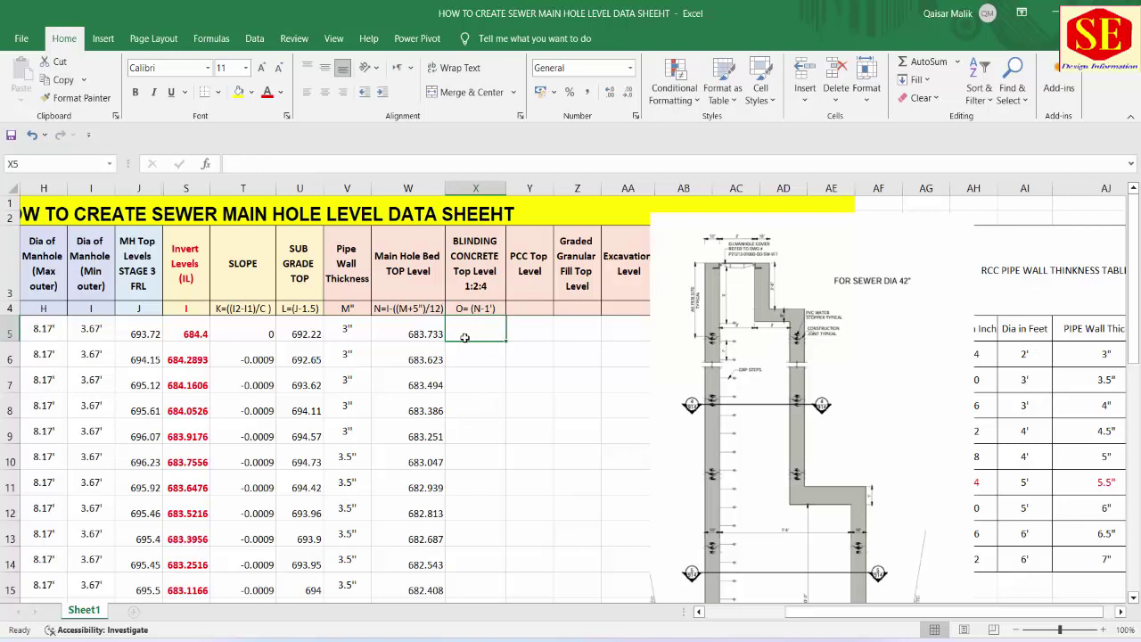
Enter =W5-1 and =W6-1 in X5:X6 (682.733, 682.623) and fill the formula down column X
type("=")
left_click(412, 334)
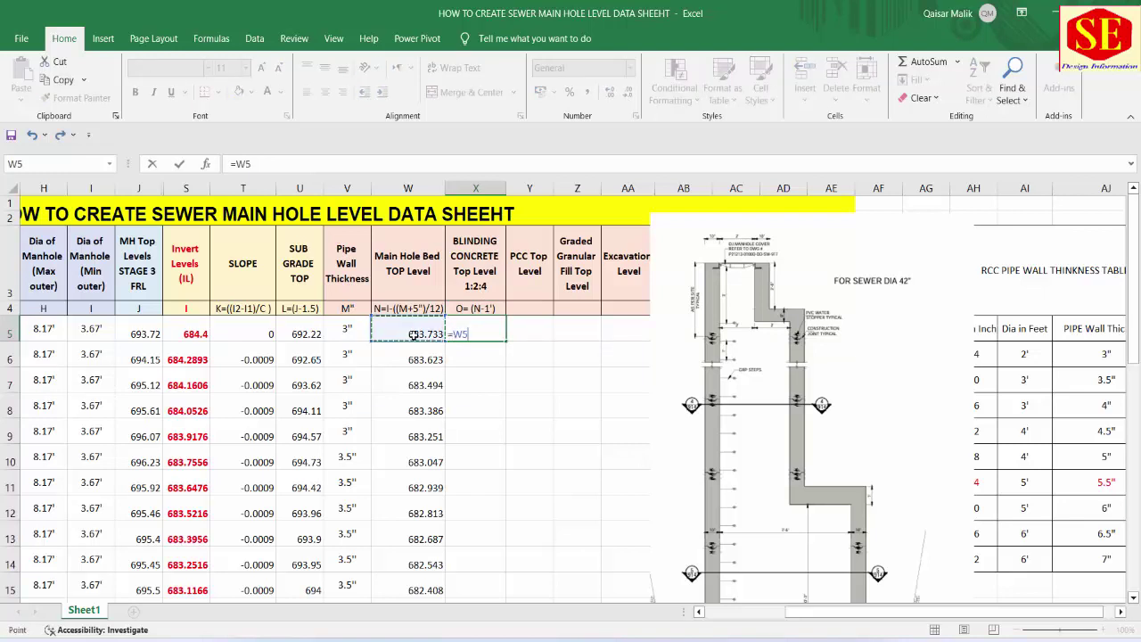
type("-1")
key("Return")
type("=")
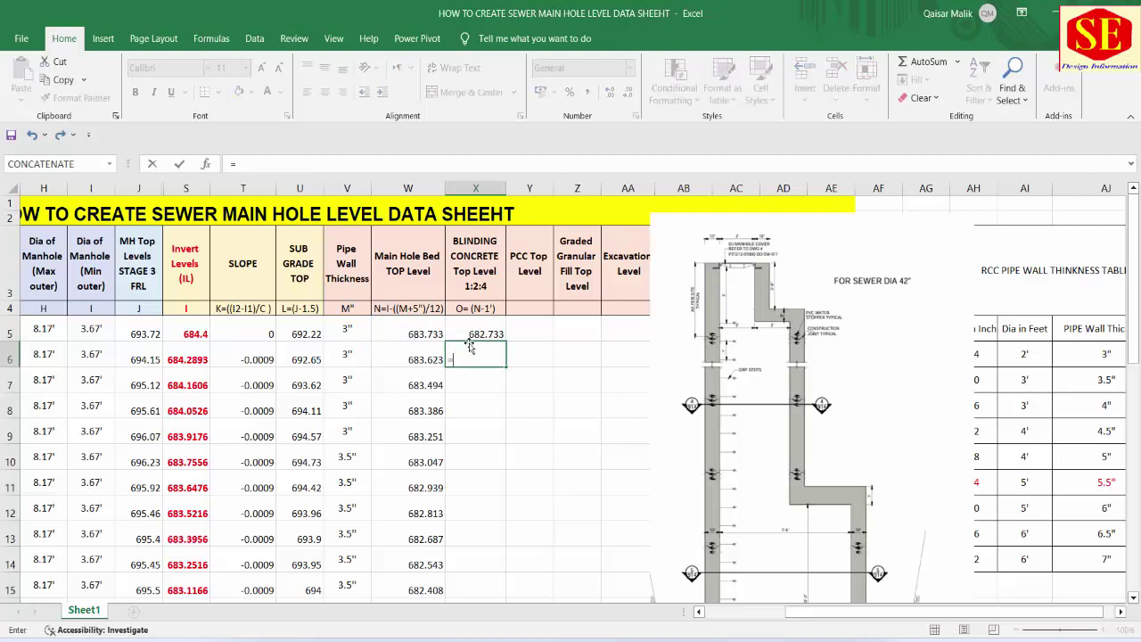
left_click(419, 352)
type("-")
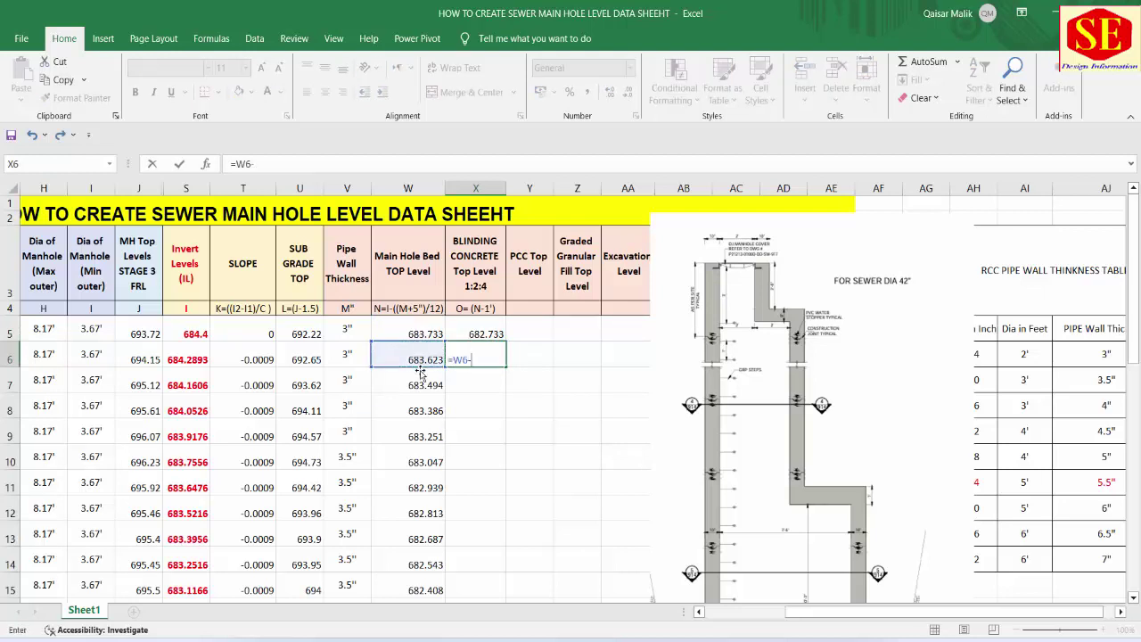
type("1")
key("Return")
left_click(479, 361)
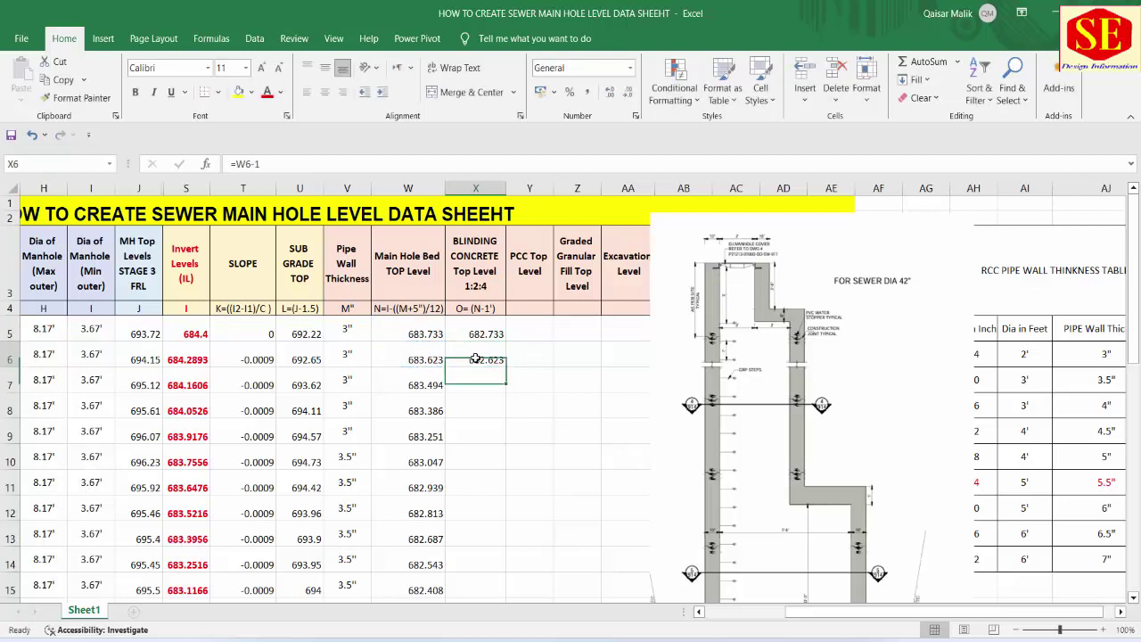
double_click(506, 367)
left_click(482, 273)
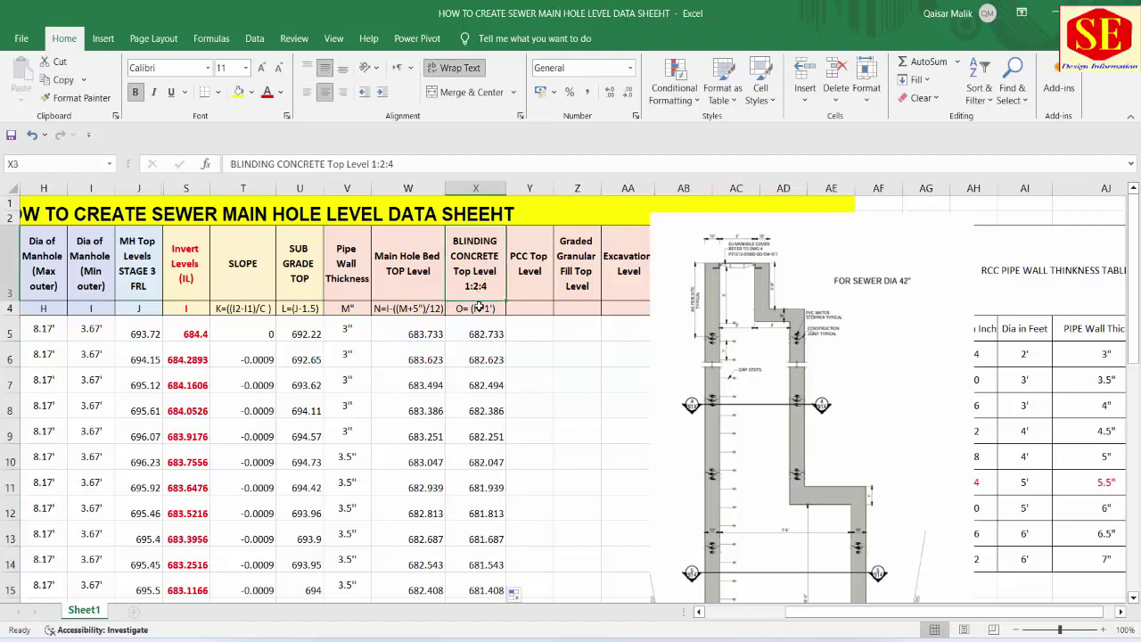
key("alt+Tab")
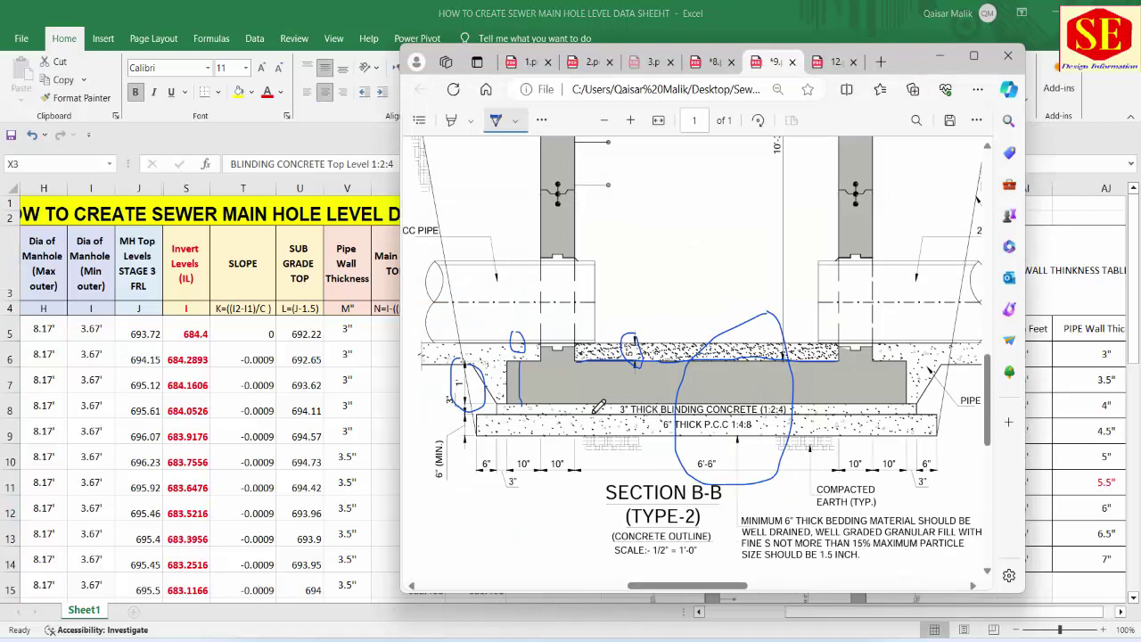
Ink the 3" blinding thickness, the blinding band and the 6" P.C.C 1:4:8 label on the drawing
left_click_drag(580, 402, 634, 402)
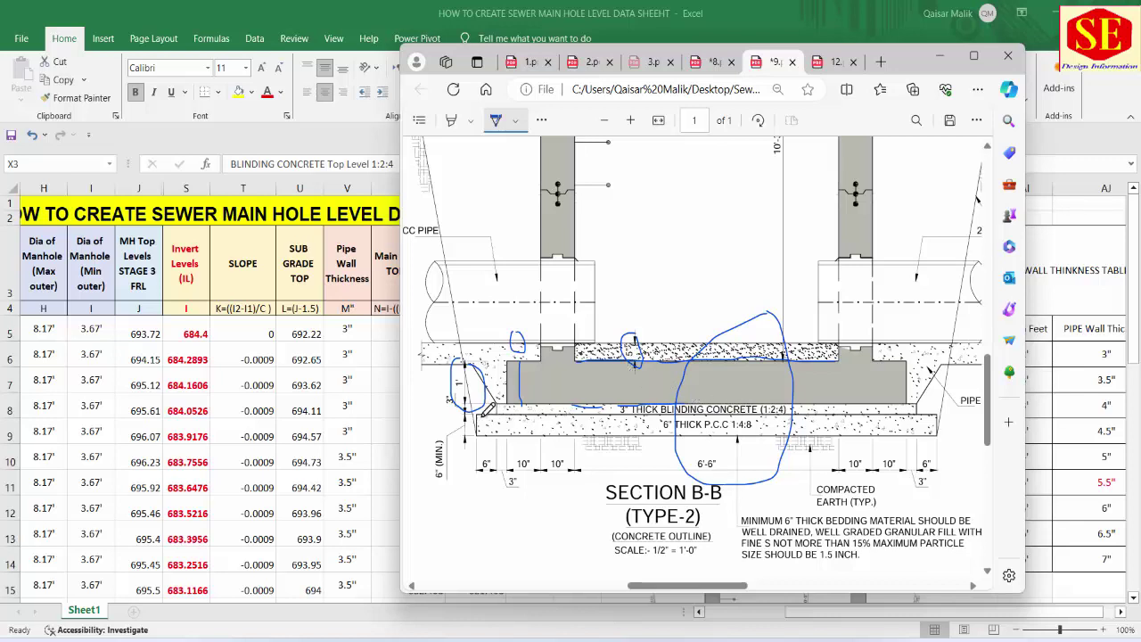
left_click_drag(762, 415, 772, 406)
left_click_drag(663, 412, 675, 412)
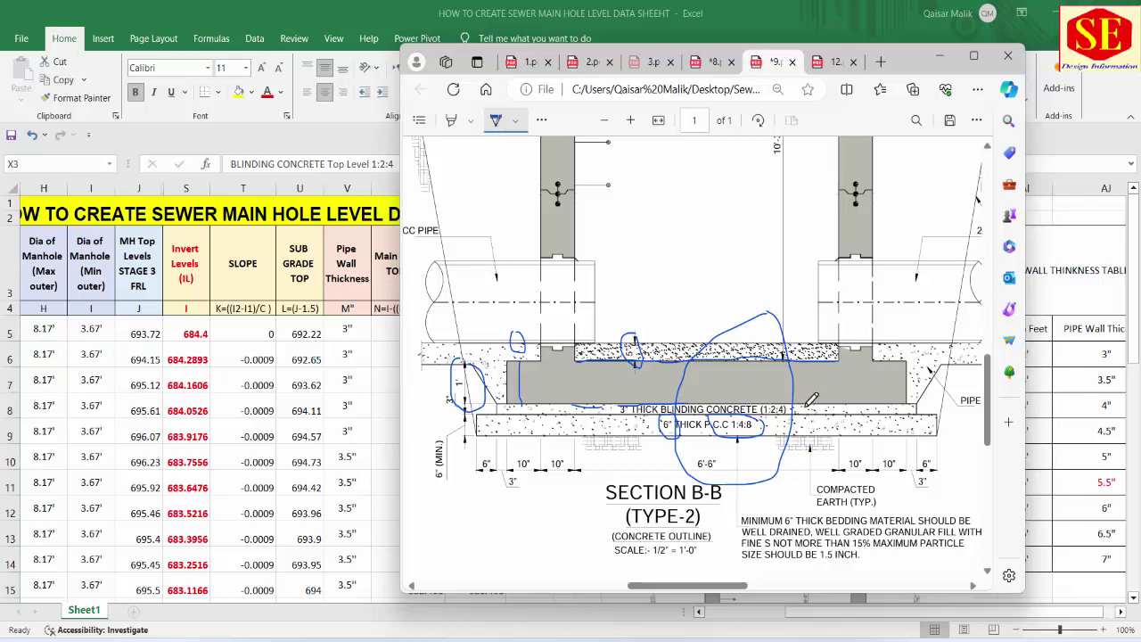
left_click_drag(826, 411, 879, 412)
left_click_drag(620, 400, 627, 386)
key("alt+Tab")
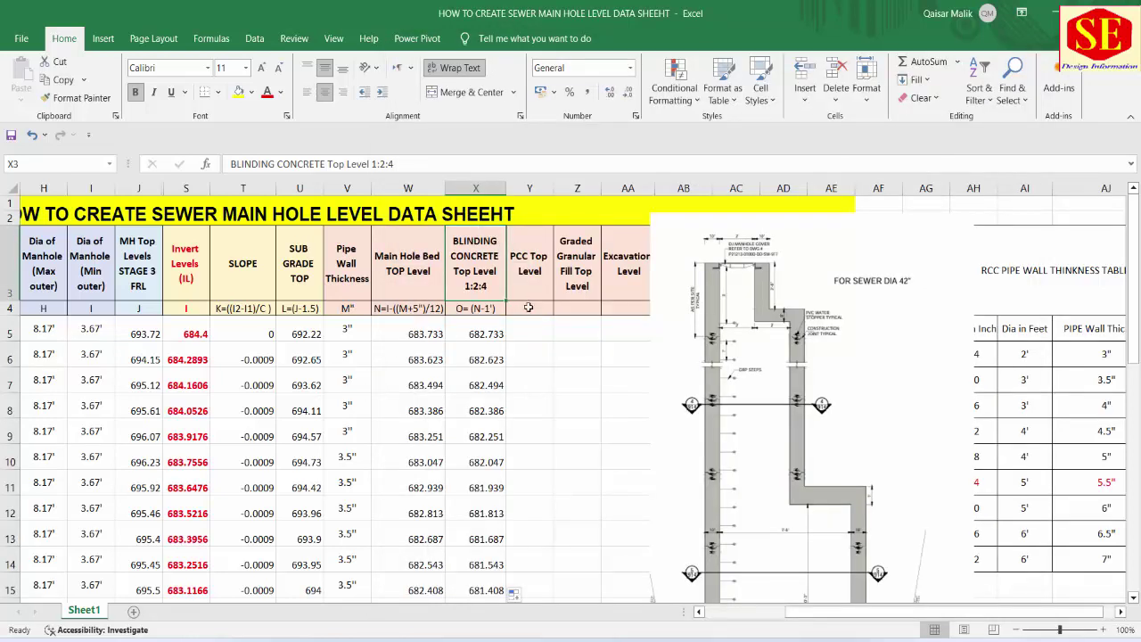
Enter the Y4 note P=((O-3")/12) and widen column Y so it shows in full
left_click(529, 306)
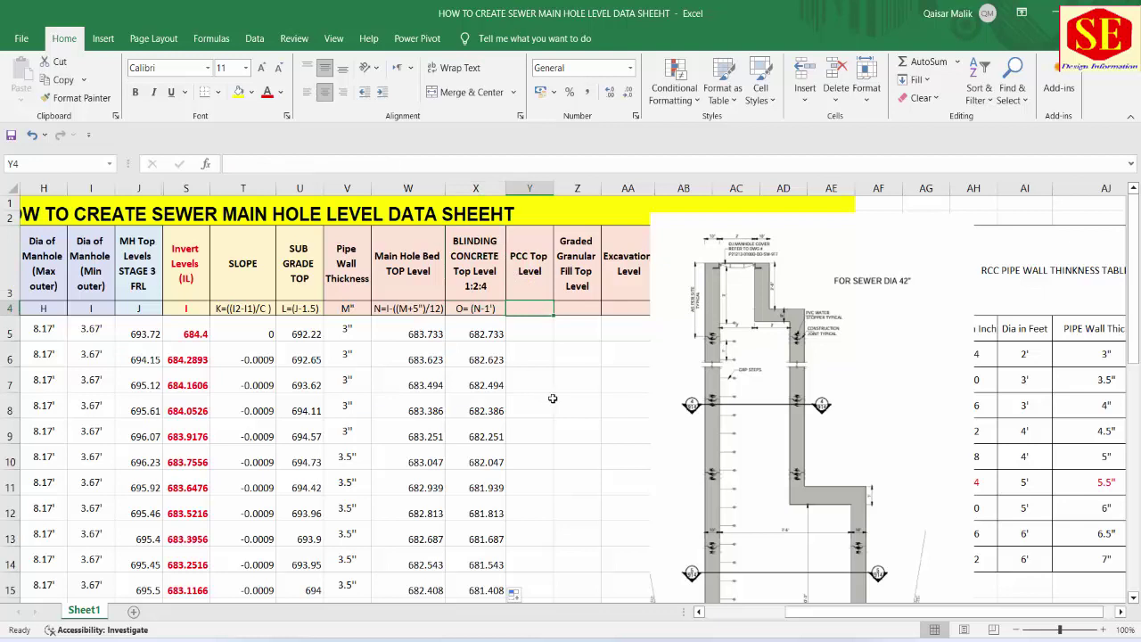
type("P")
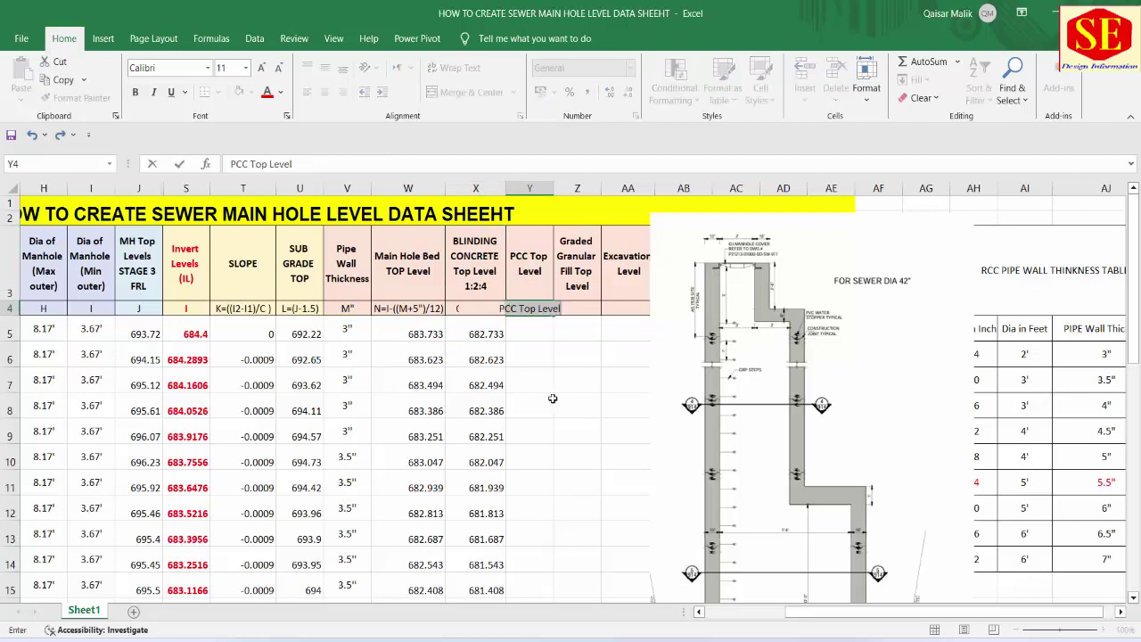
type("=")
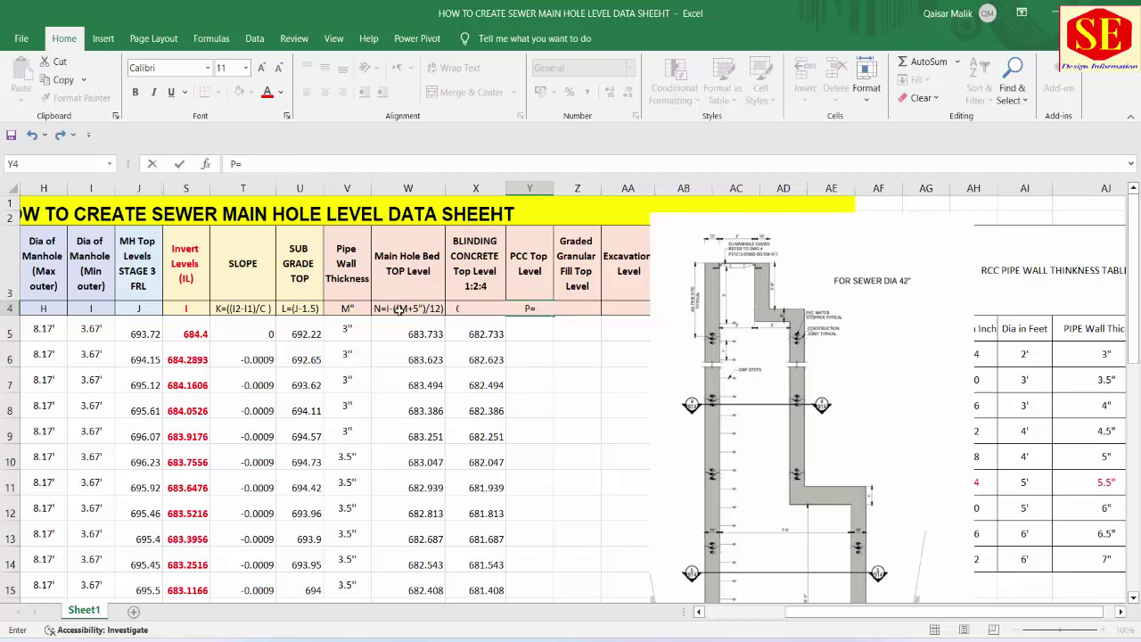
type("O-3")
type("\")")
key("F2")
key("Return")
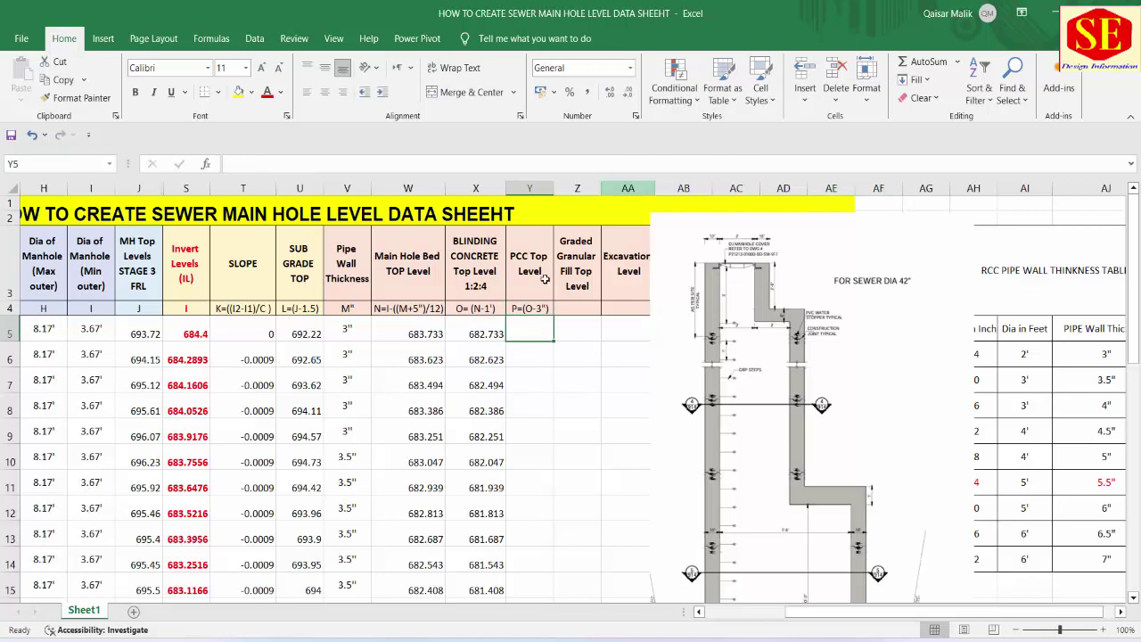
left_click(520, 308)
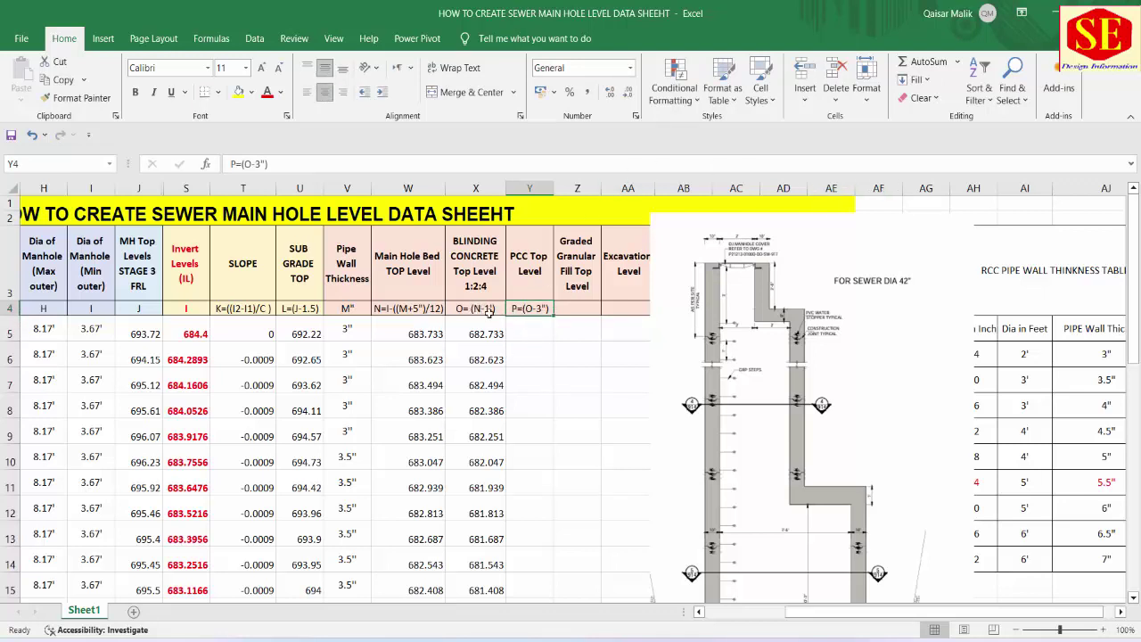
left_click(530, 331)
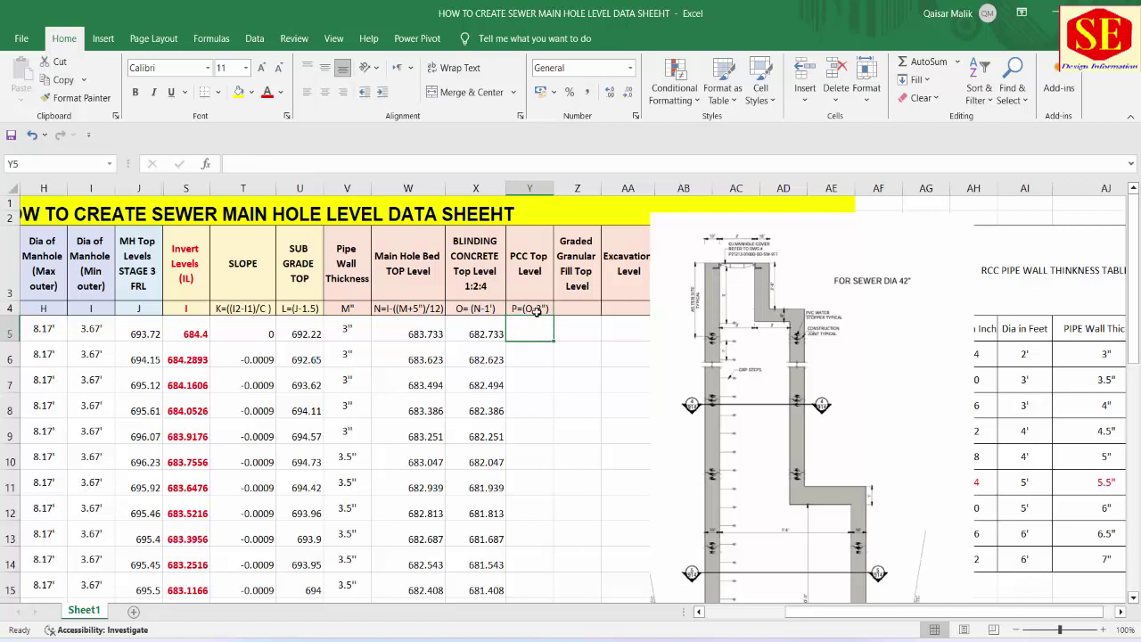
double_click(536, 308)
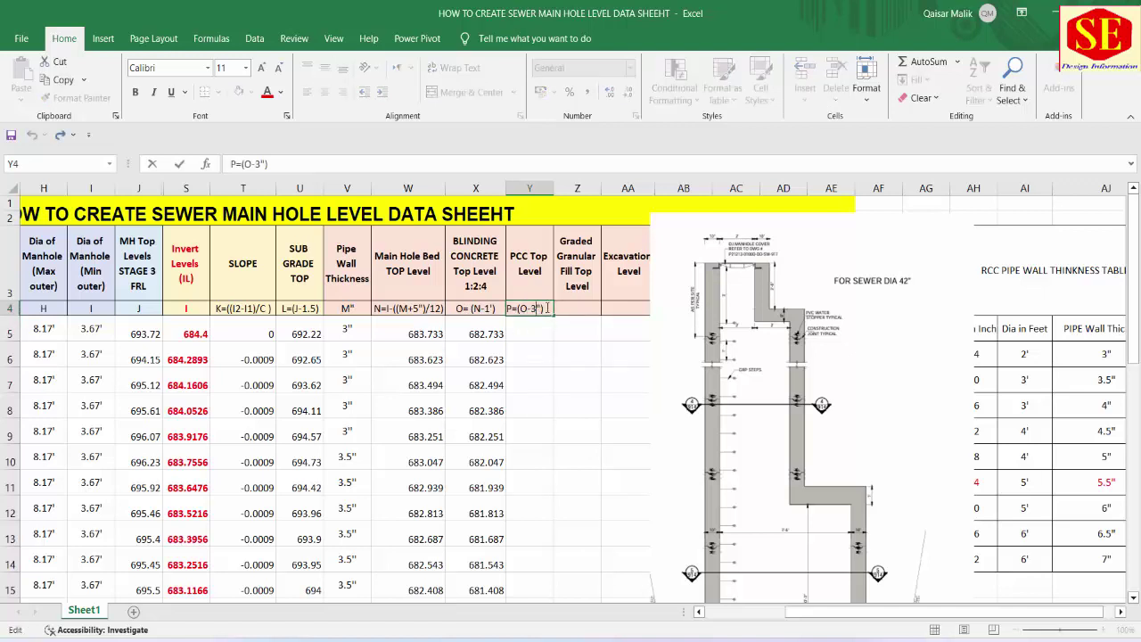
type("/12")
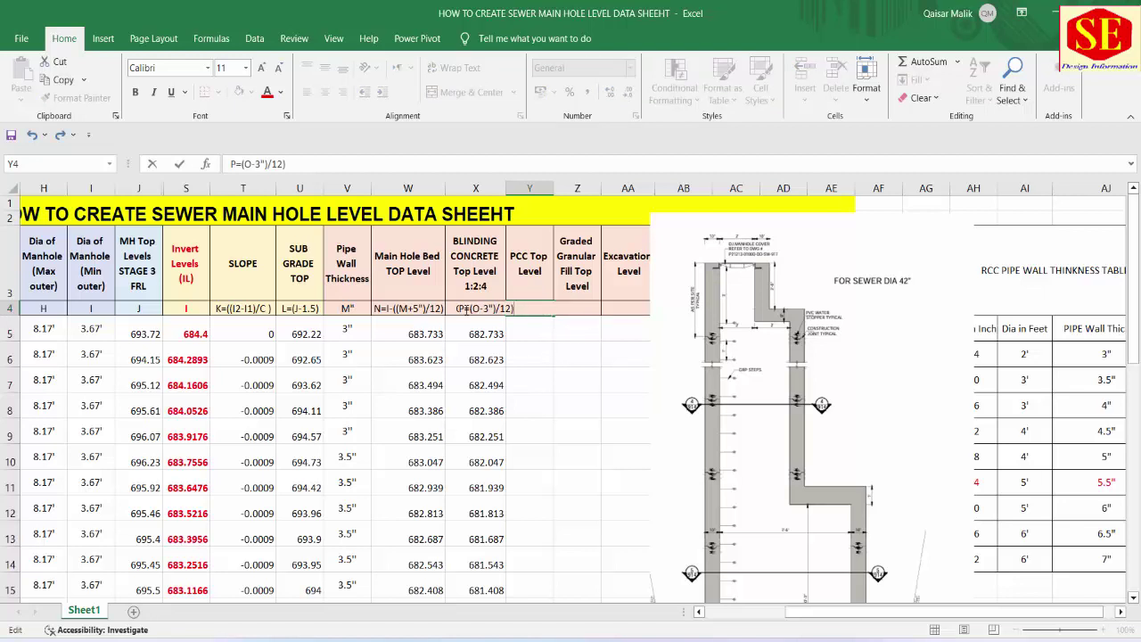
type("(")
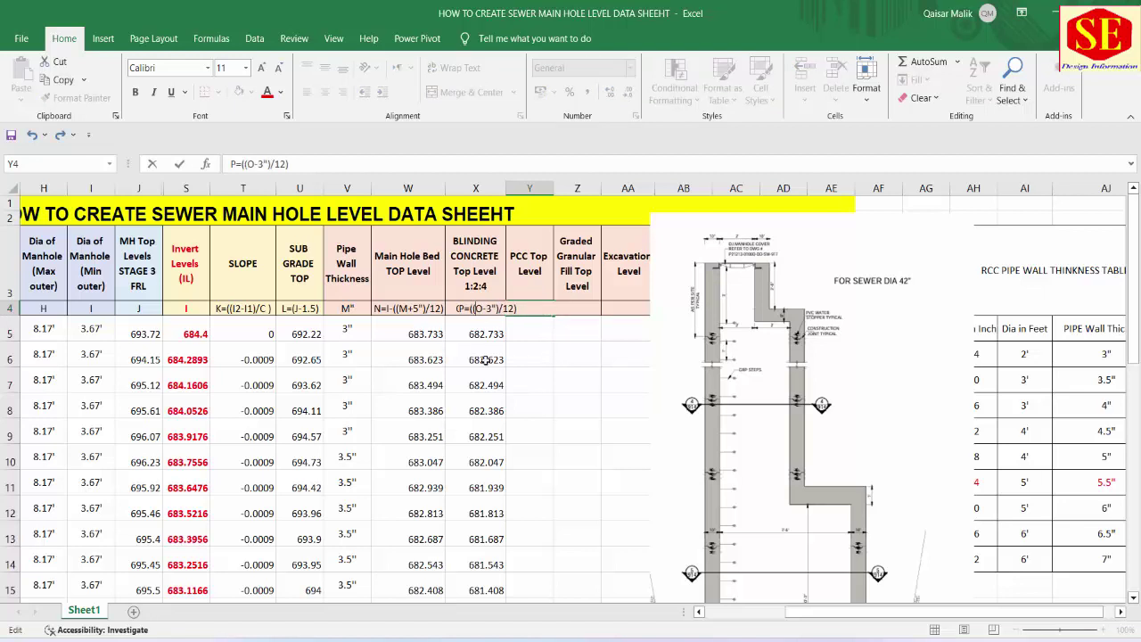
key("Return")
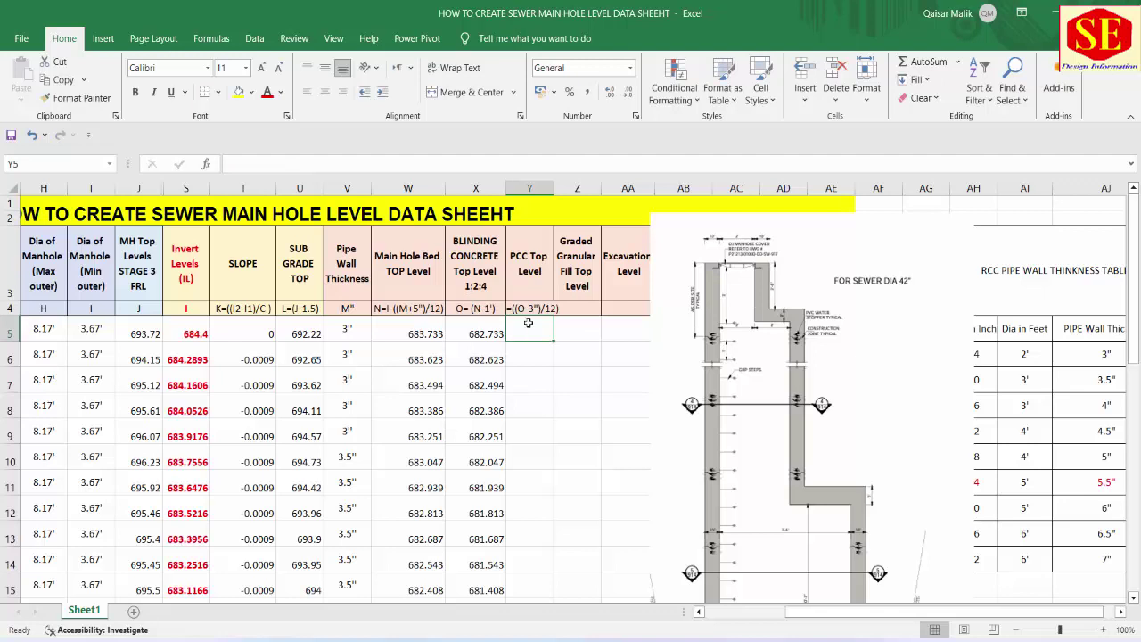
left_click_drag(554, 195, 570, 196)
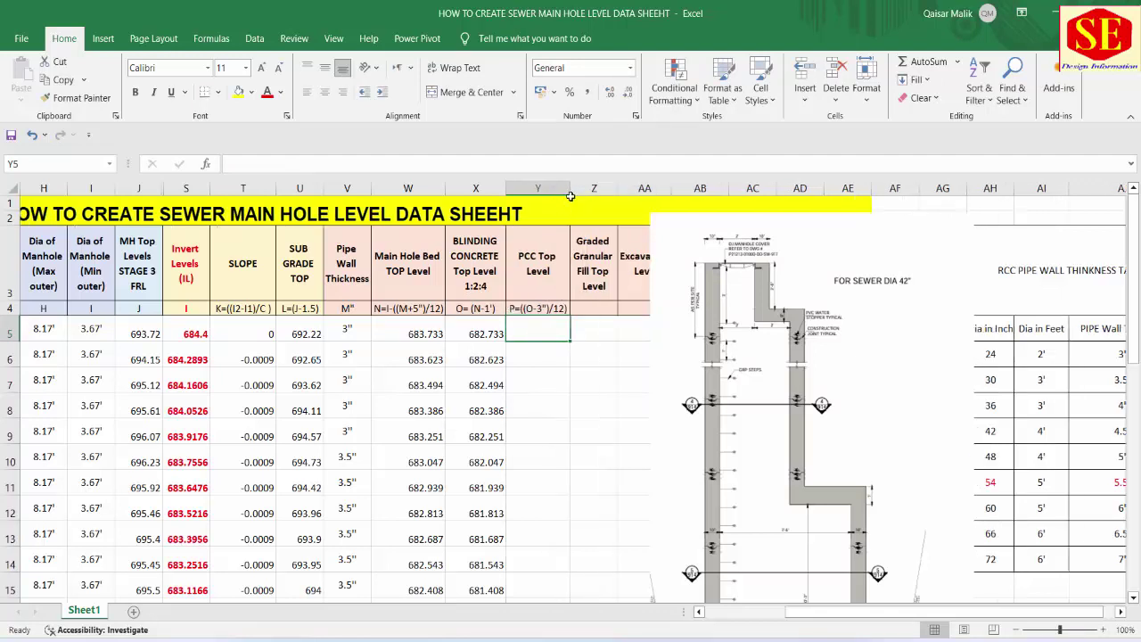
Enter =X5-((3/12)) in Y5, fill it down column Y, and show three decimals (682.483)
type("=")
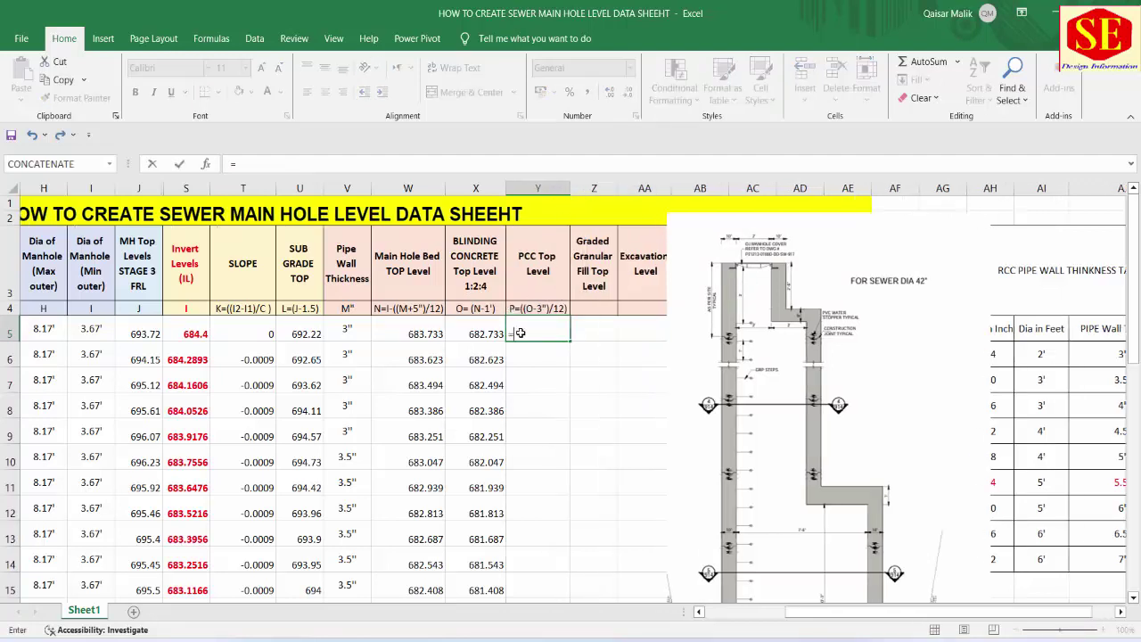
left_click(479, 333)
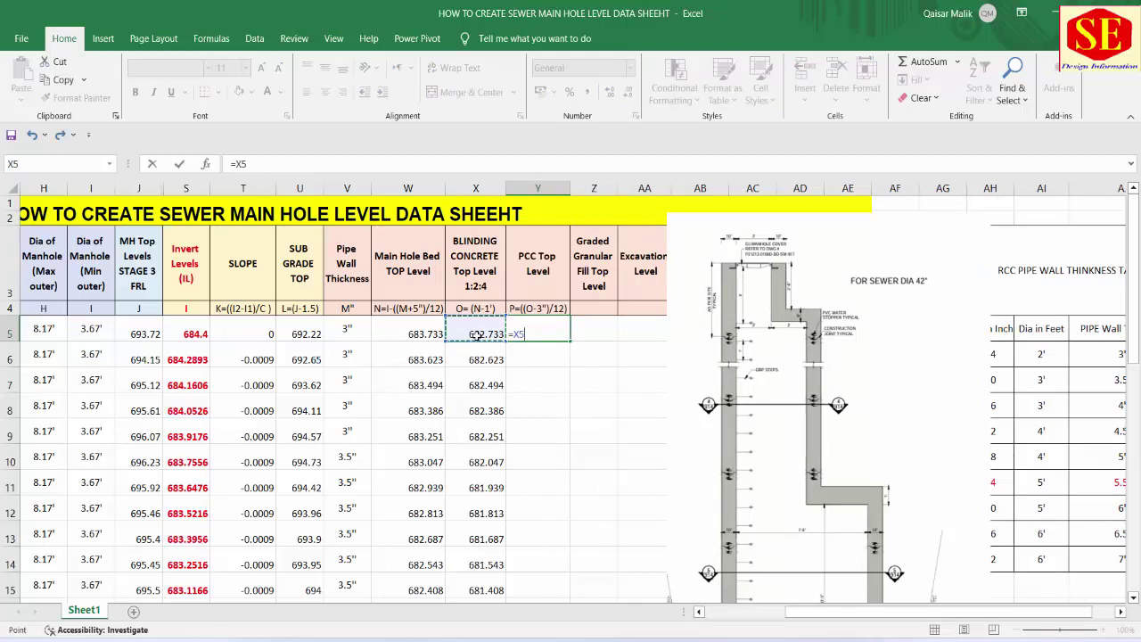
type("-((3/12")
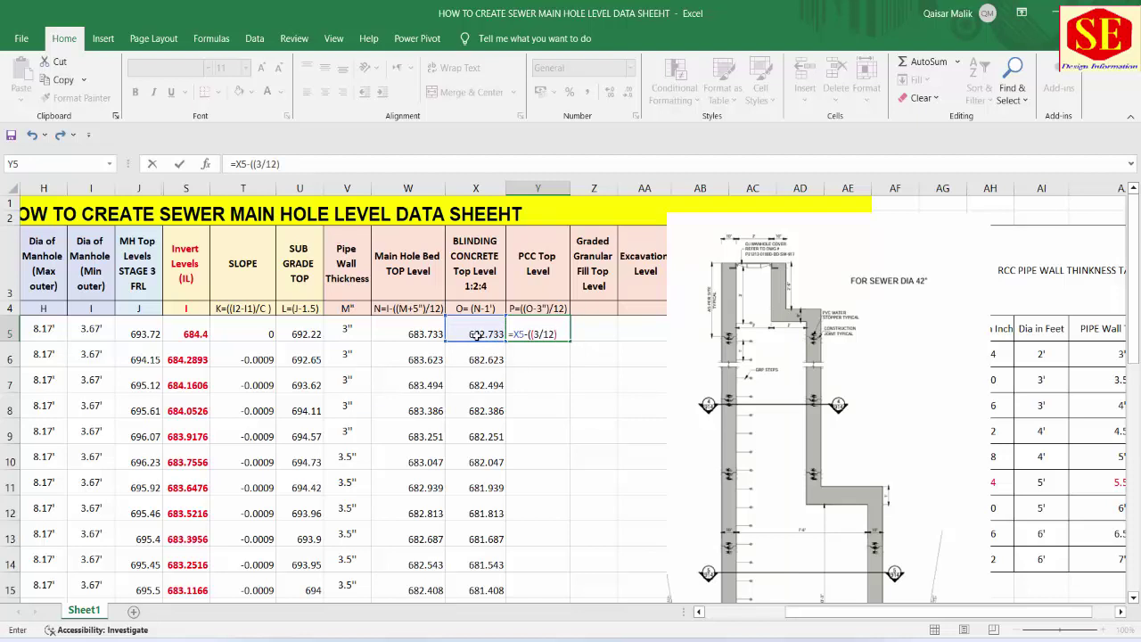
key("Return")
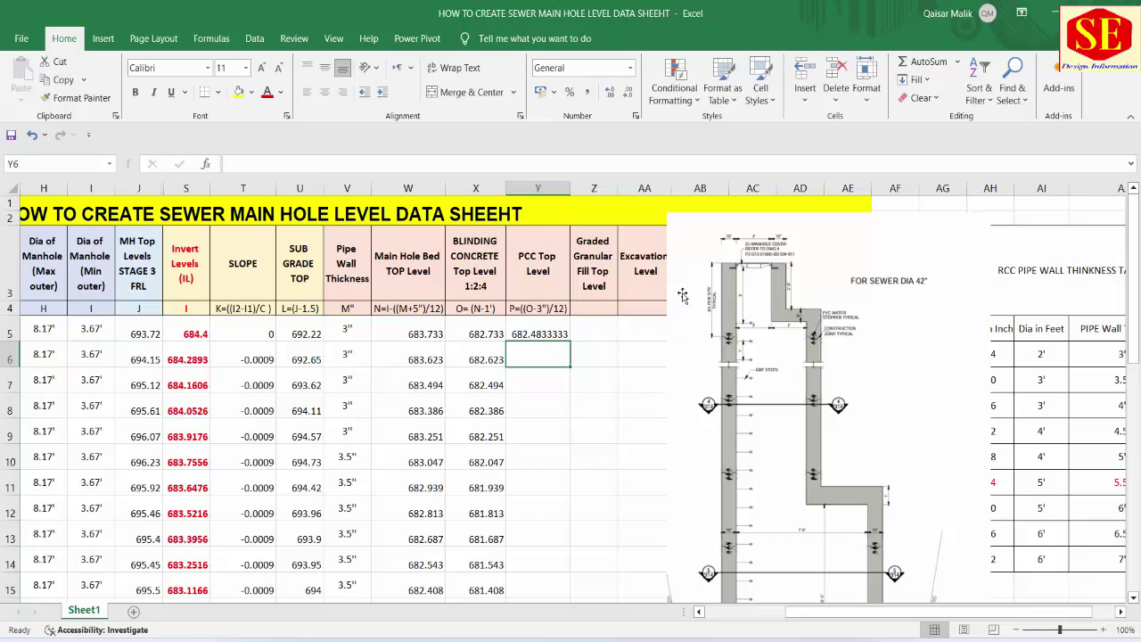
left_click(565, 331)
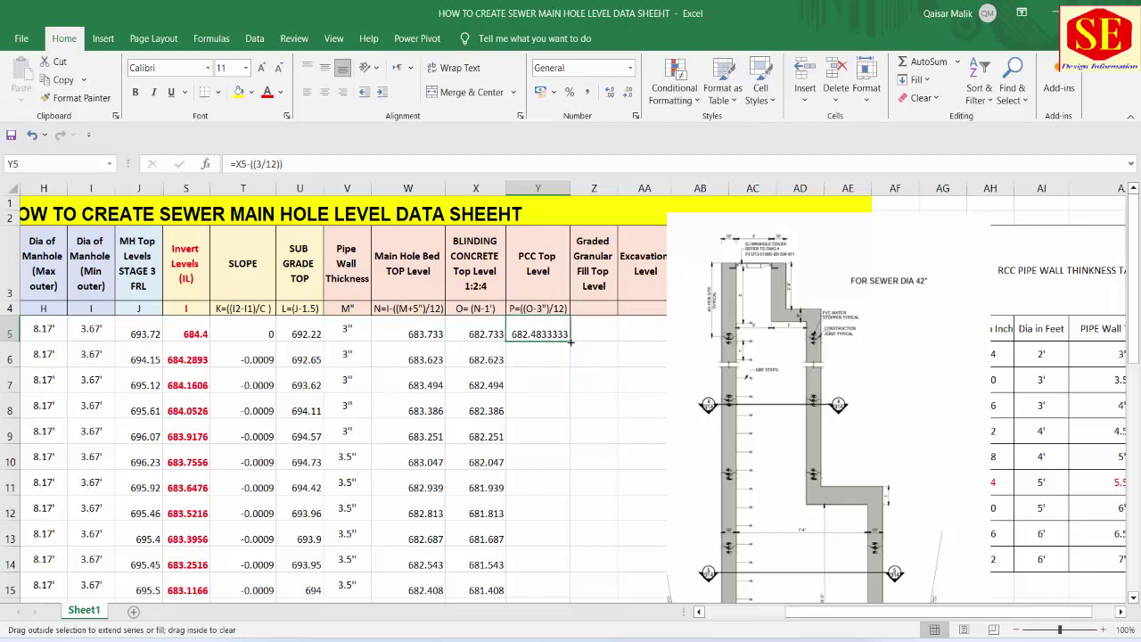
double_click(570, 342)
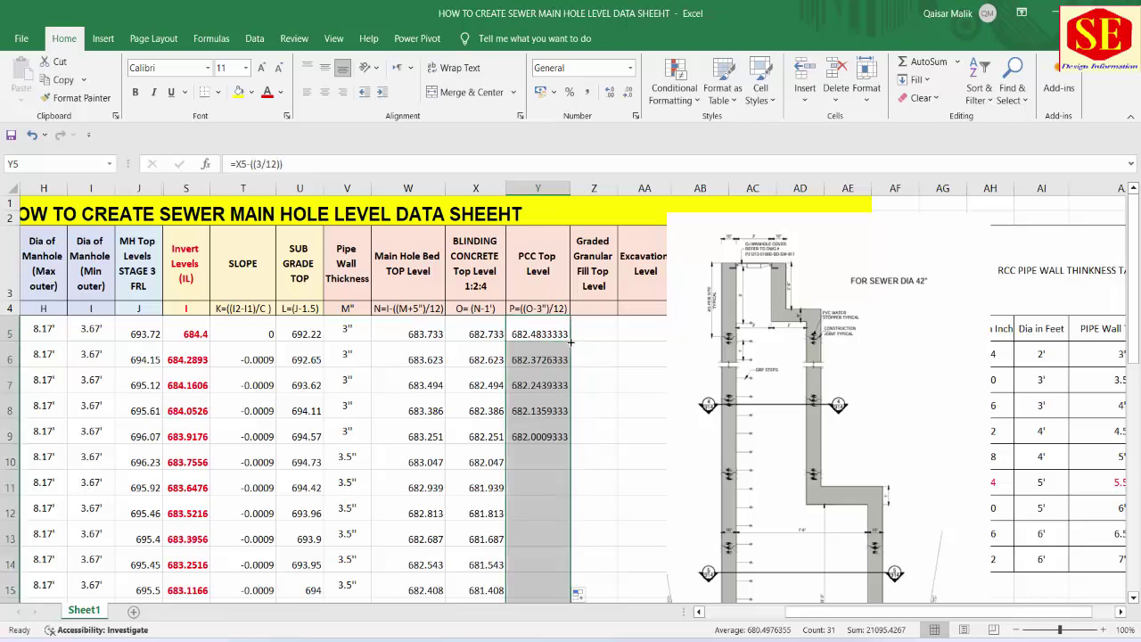
left_click(628, 93)
left_click(629, 92)
left_click(628, 92)
left_click(628, 93)
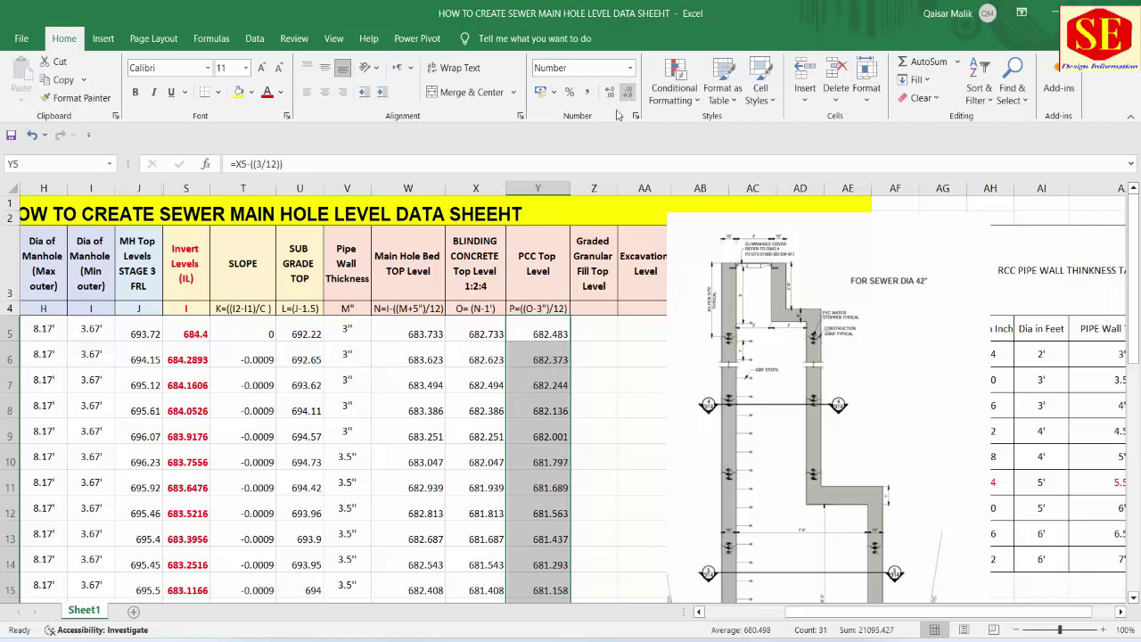
left_click(549, 332)
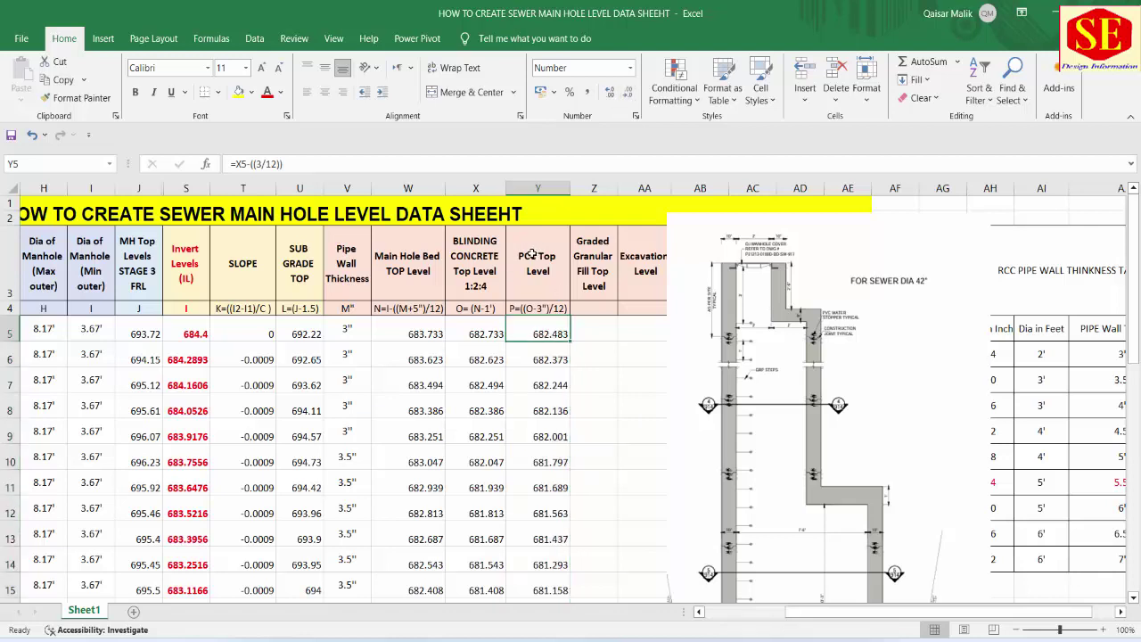
Rename the Y3 header to PCC Top Level 1:4:8
left_click(465, 246)
double_click(549, 260)
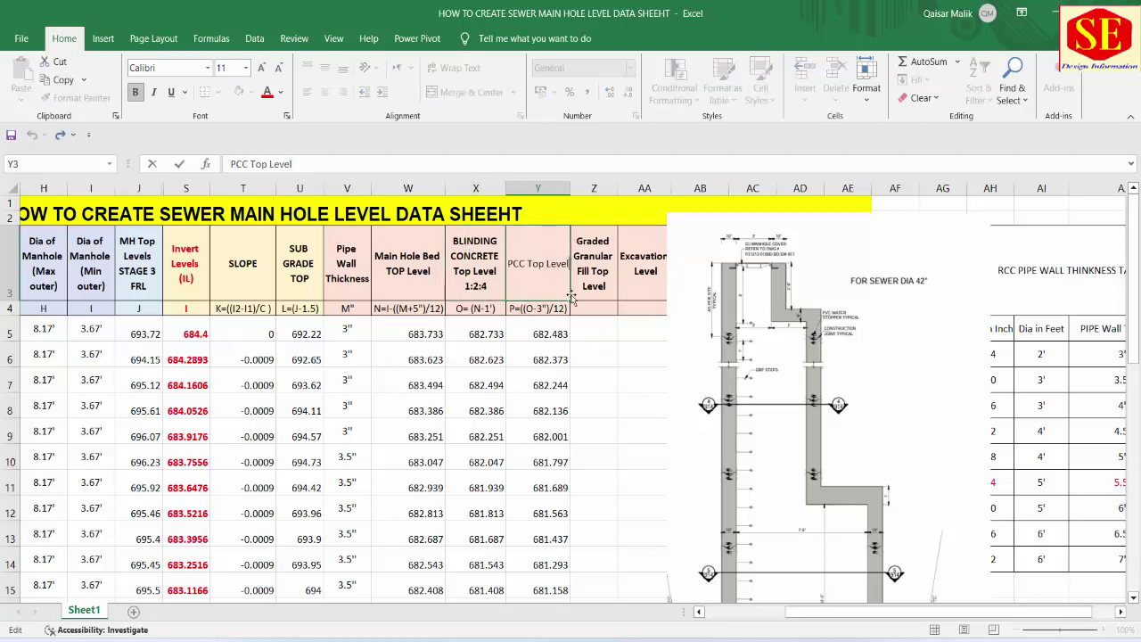
type(" 1:4")
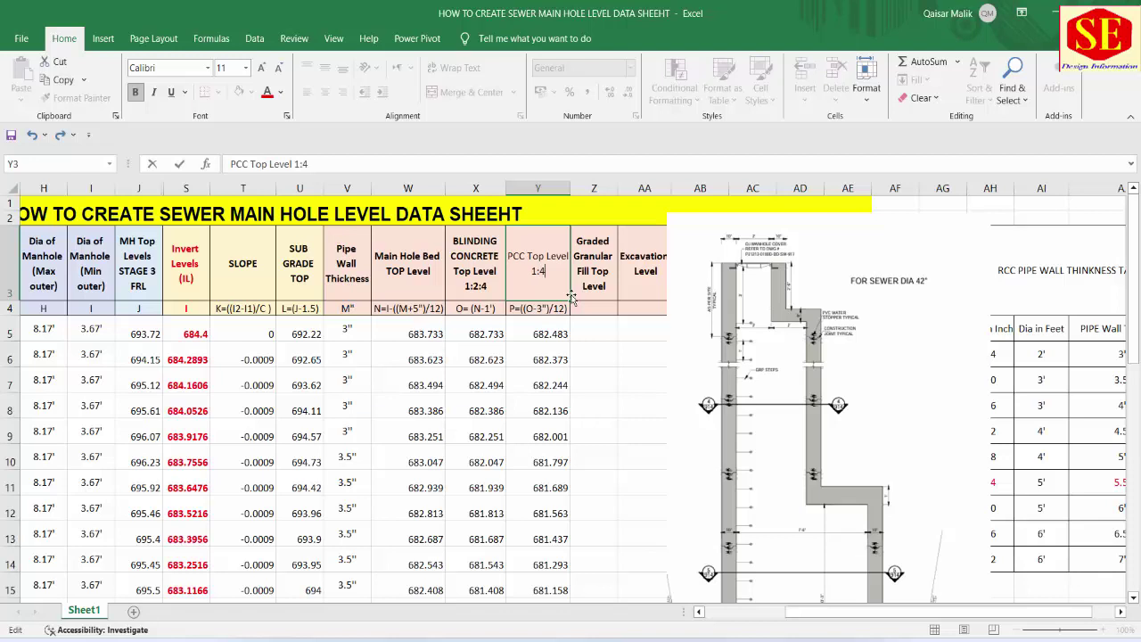
type(":8")
left_click(590, 349)
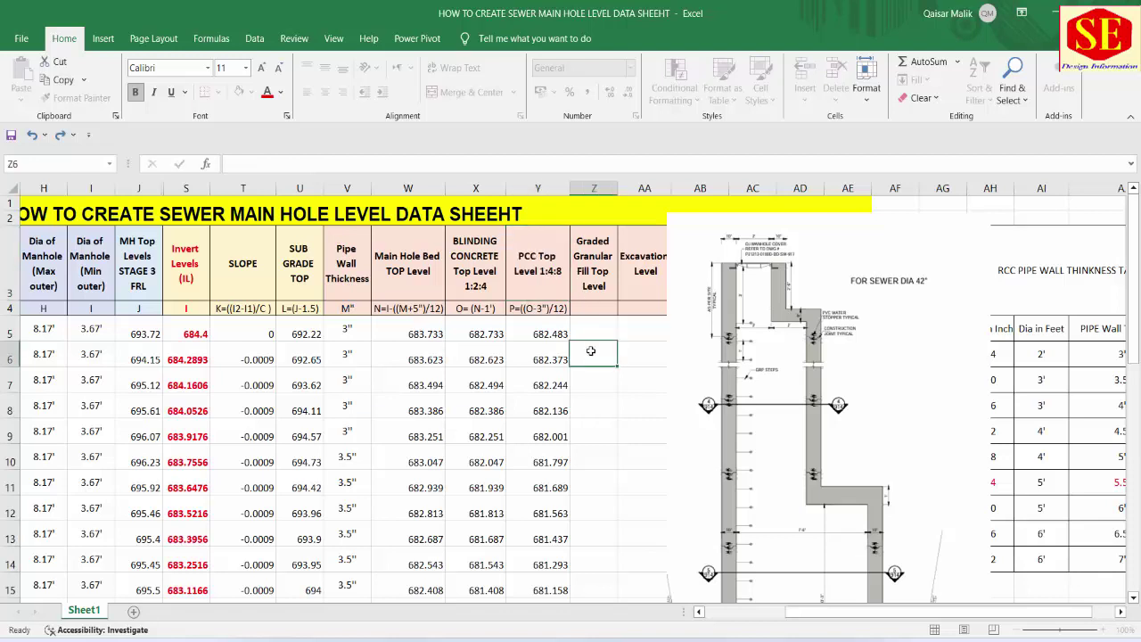
left_click(537, 272)
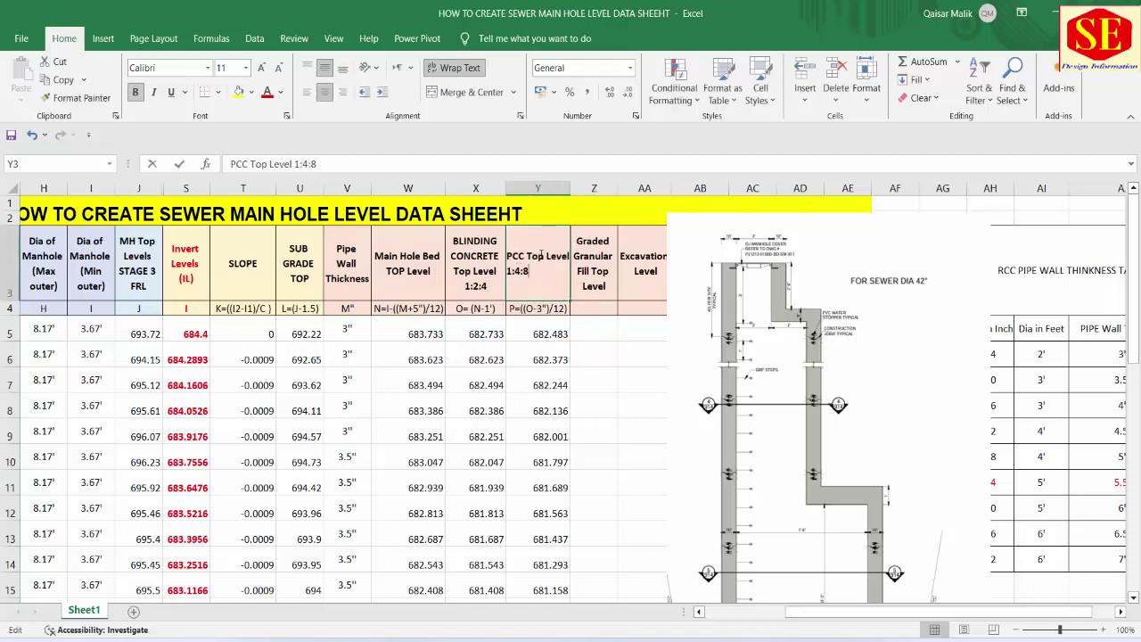
left_click(594, 188)
left_click(542, 274)
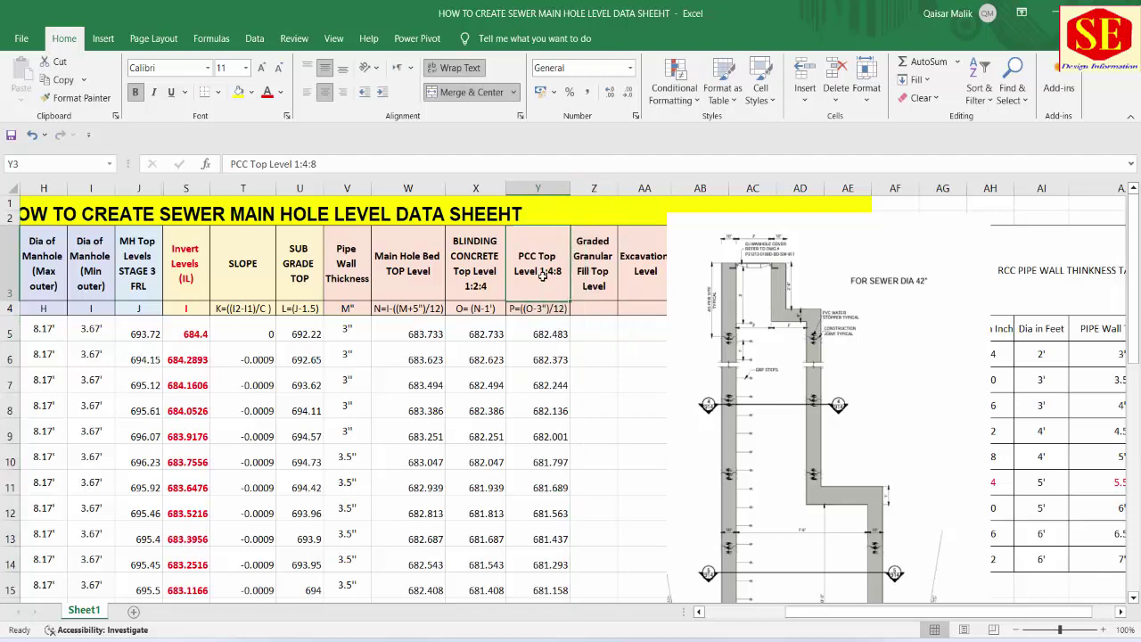
left_click(545, 333)
Ink the blinding layer, the minimum 6" bedding note and the dimension line on Section B-B, undoing a stray loop
key("alt+Tab")
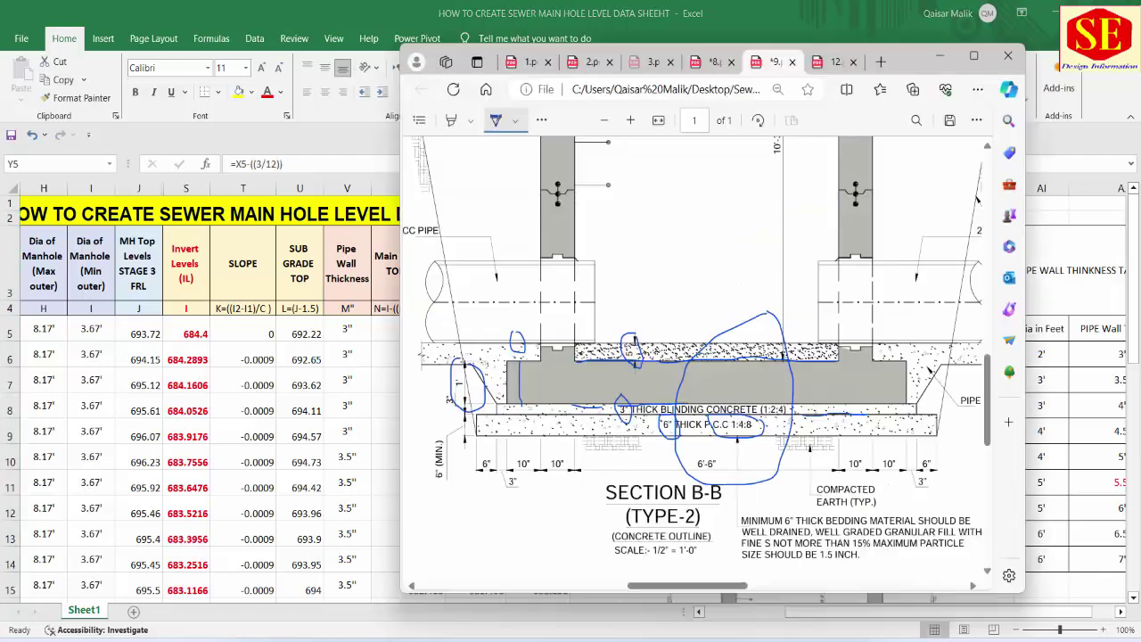
left_click_drag(537, 411, 616, 408)
key("ctrl+z")
scroll(740, 356, "down", 1)
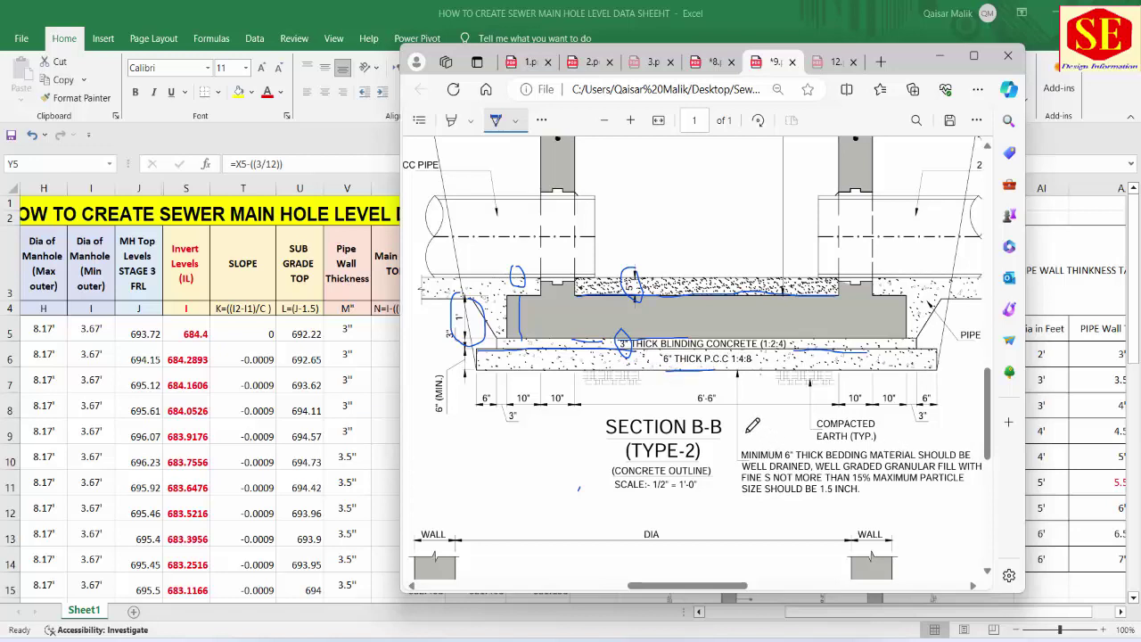
mouse_move(745, 434)
left_mouse_down()
mouse_move(965, 474)
mouse_move(791, 433)
mouse_move(788, 470)
left_mouse_up()
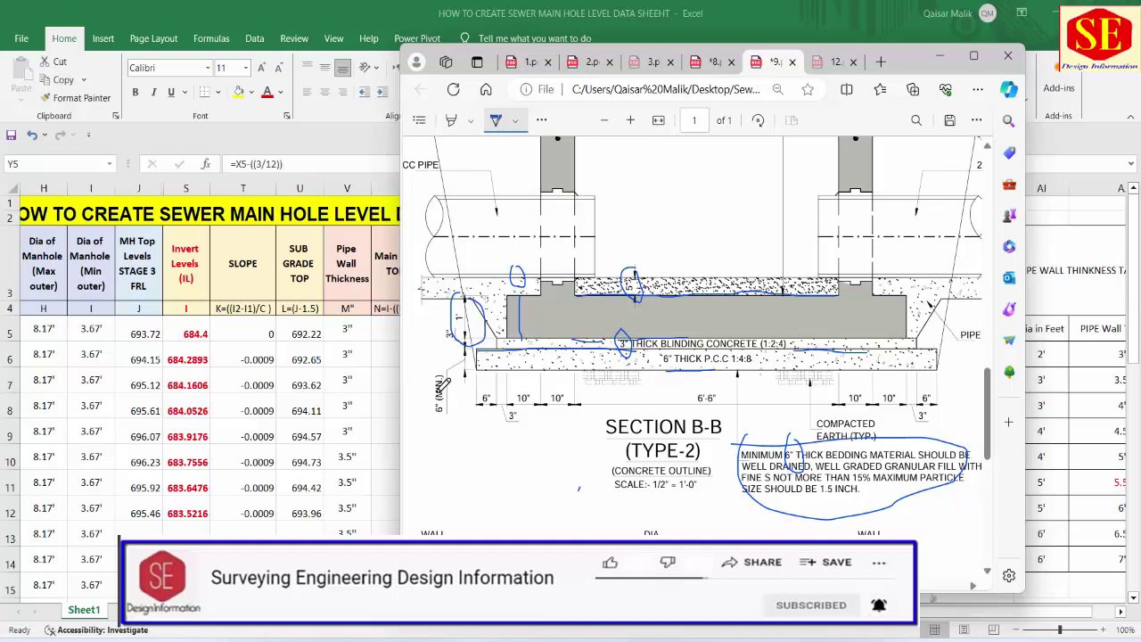
left_click_drag(435, 392, 981, 387)
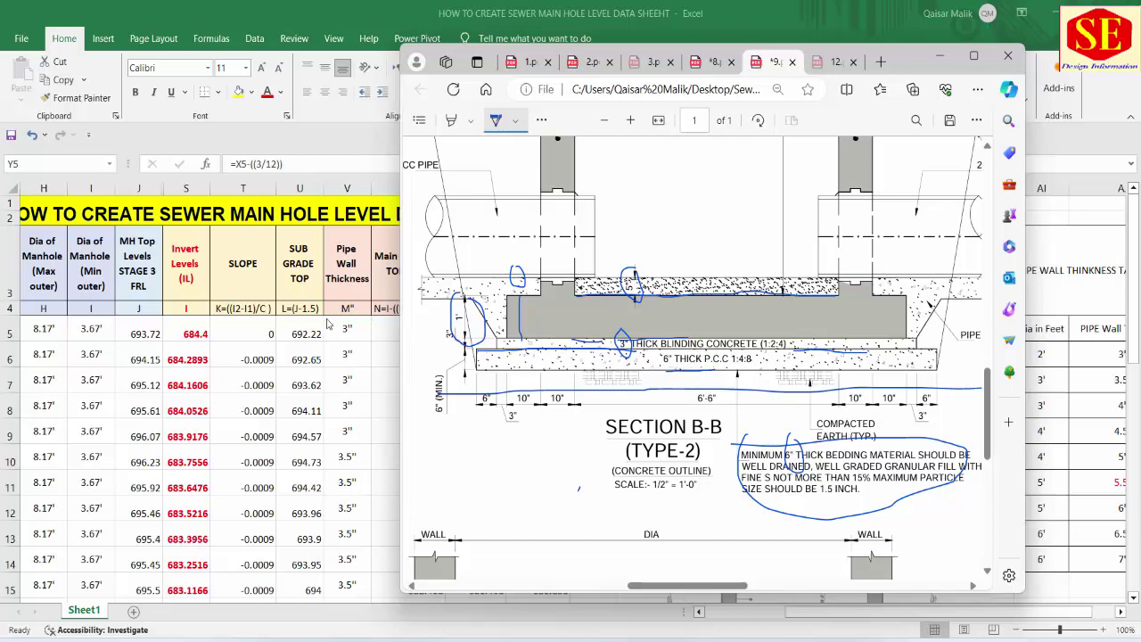
key("alt+Tab")
left_click(591, 263)
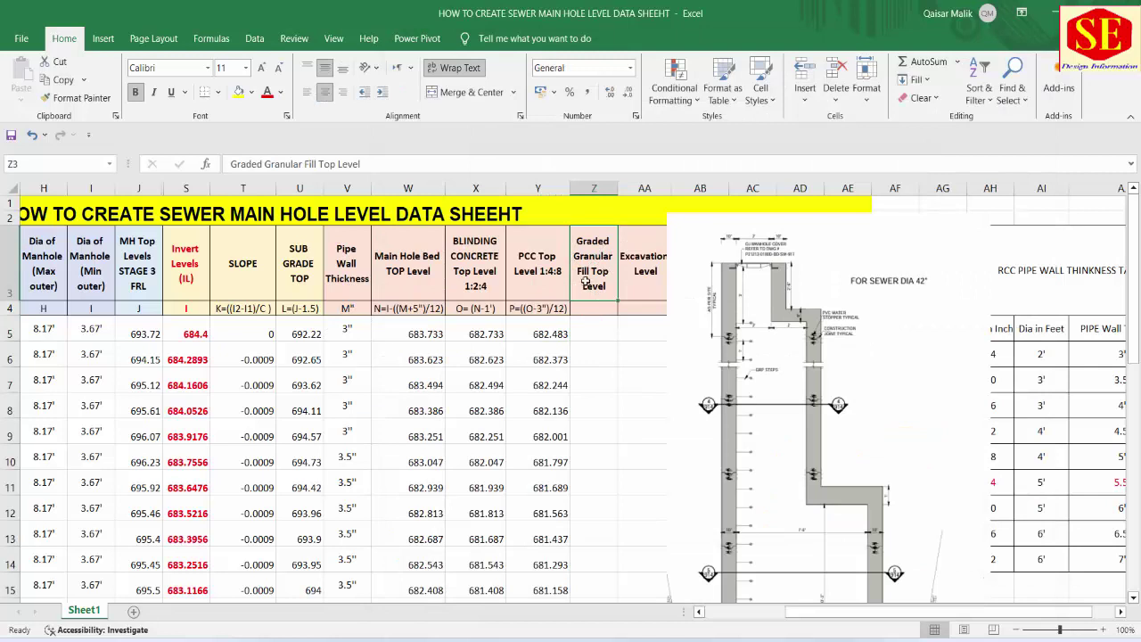
Write the Z4 label Q=(P-(6"/12), checking the 6-inch P.C.C layer on the Section B-B drawing
key("Return")
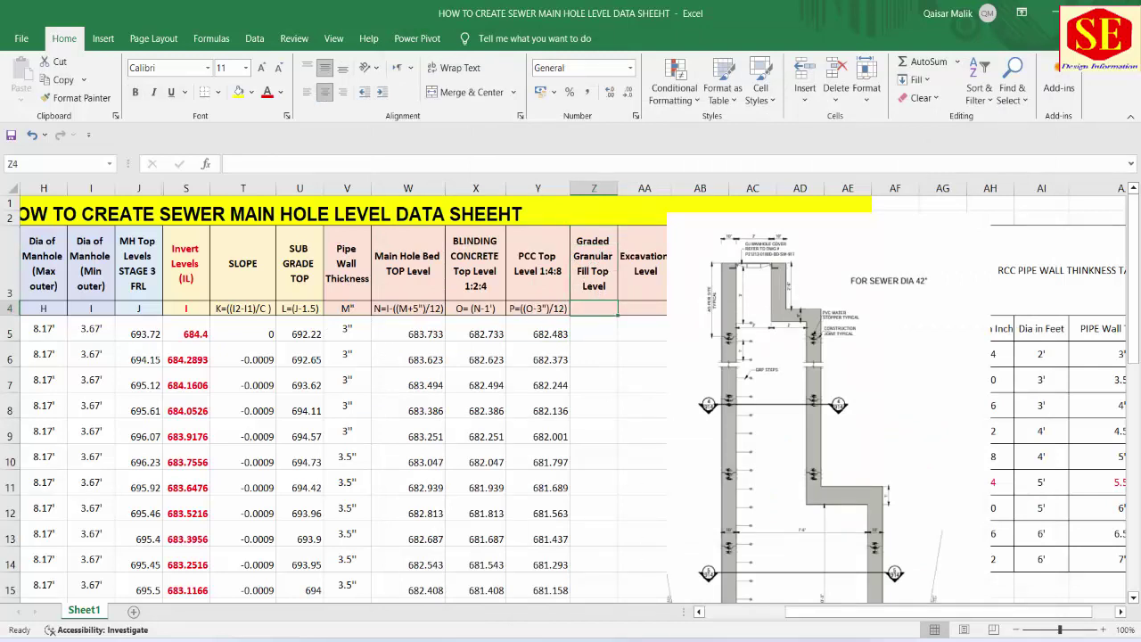
key("alt+Tab")
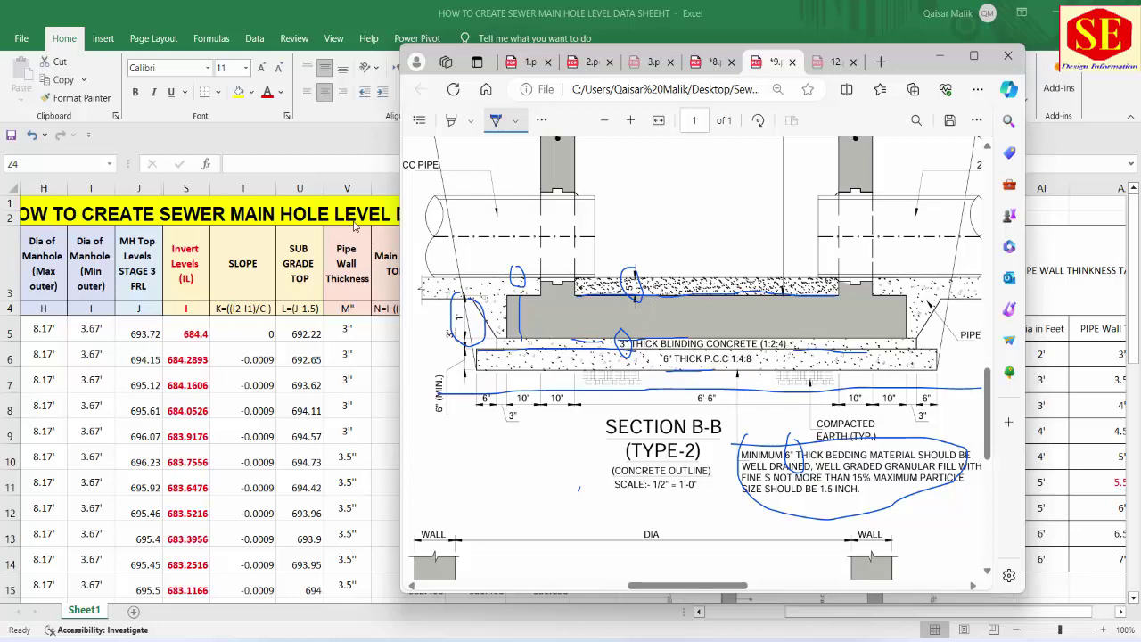
left_click(330, 255)
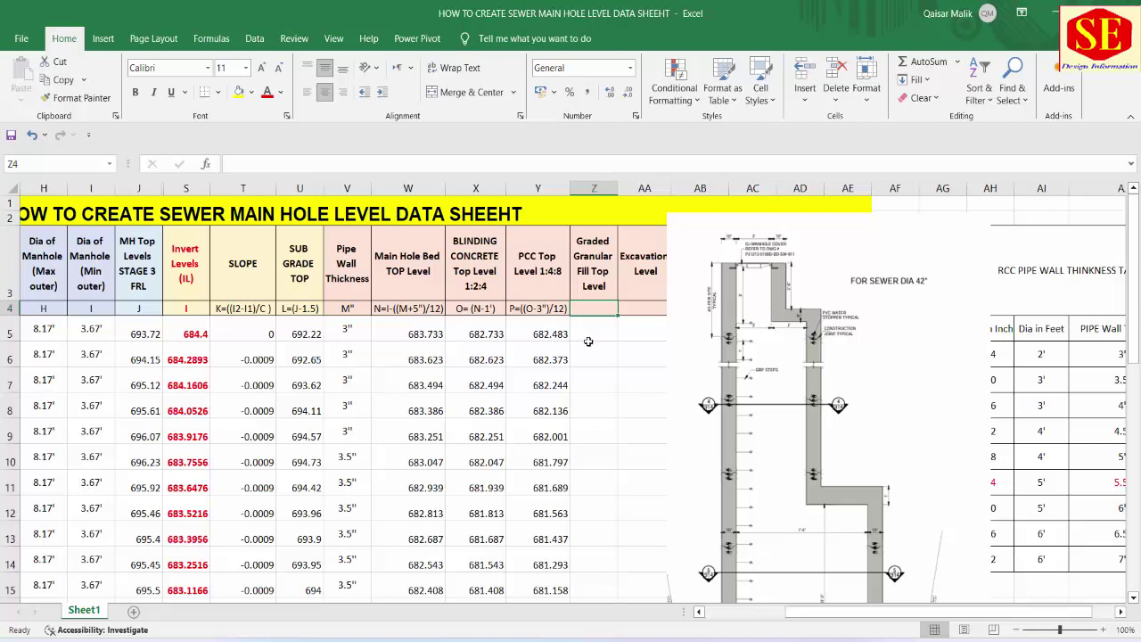
type("Q=(P-")
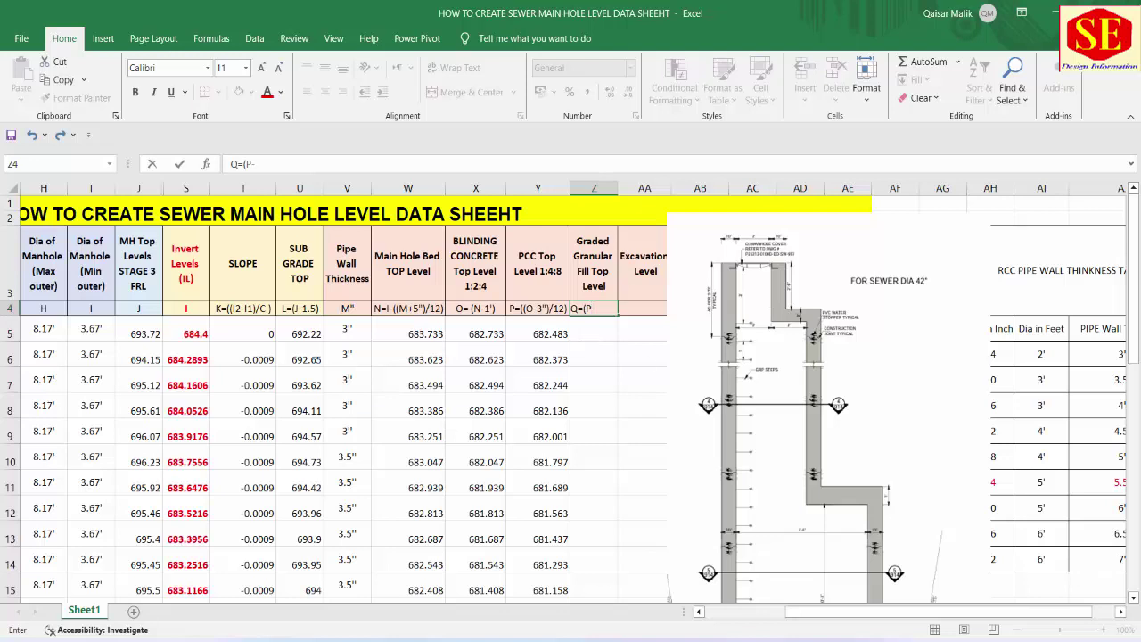
key("alt+Tab")
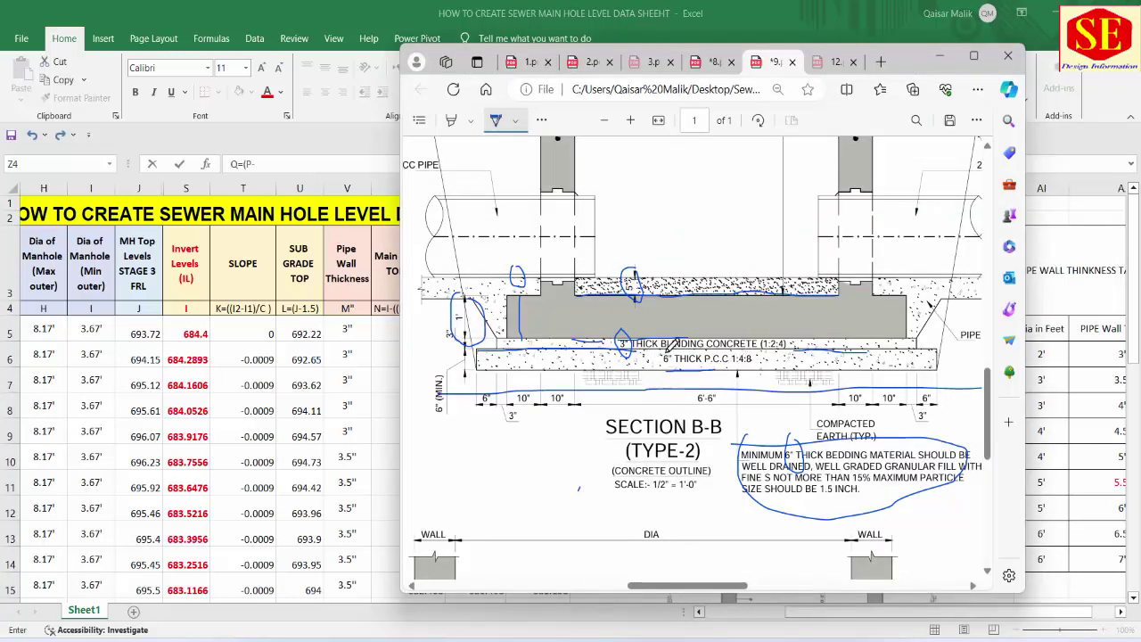
left_click_drag(665, 350, 676, 351)
key("alt+Tab")
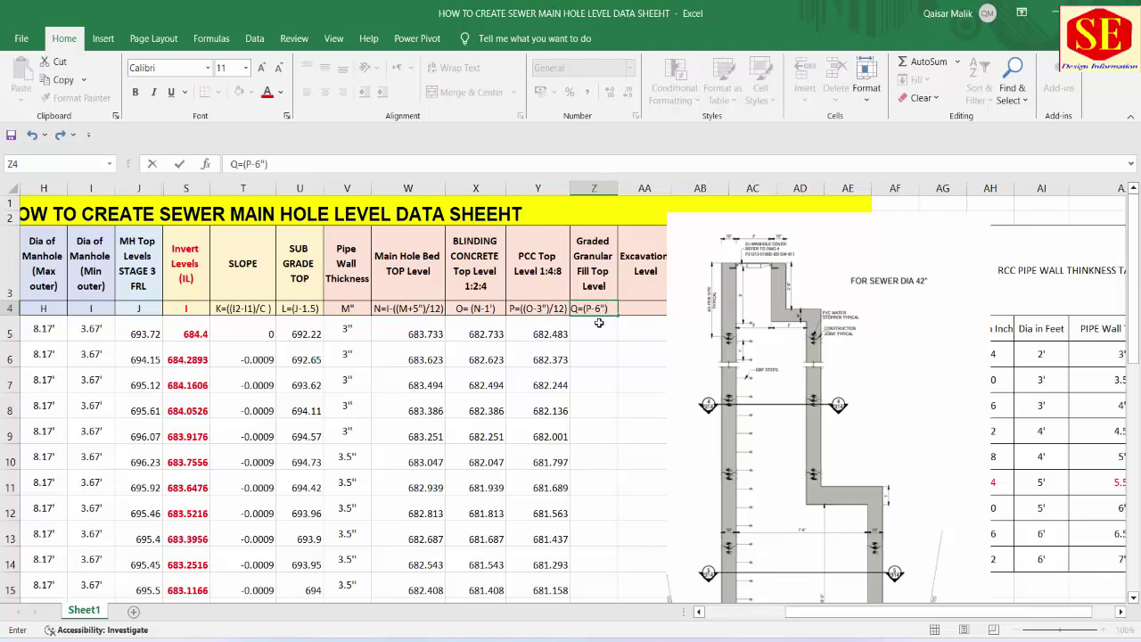
left_click(595, 309)
type("(6\"")
type("/12")
Confirm the Z4 label, widen column Z, and enter =Y5-(6/12) in Z5
key("Return")
key("Return")
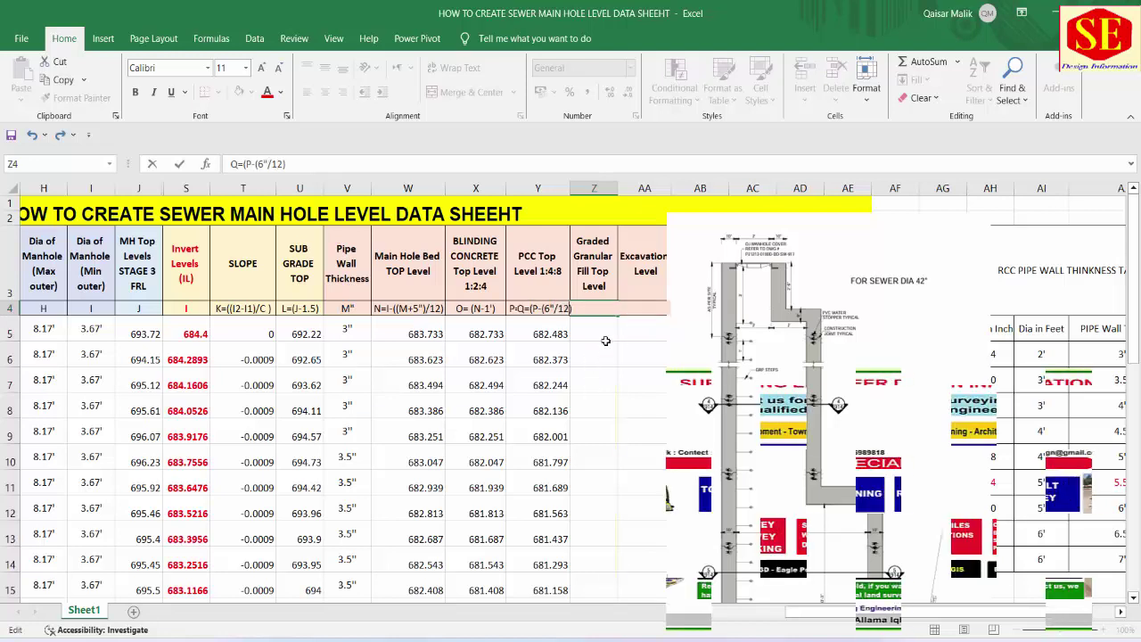
left_click_drag(618, 188, 628, 188)
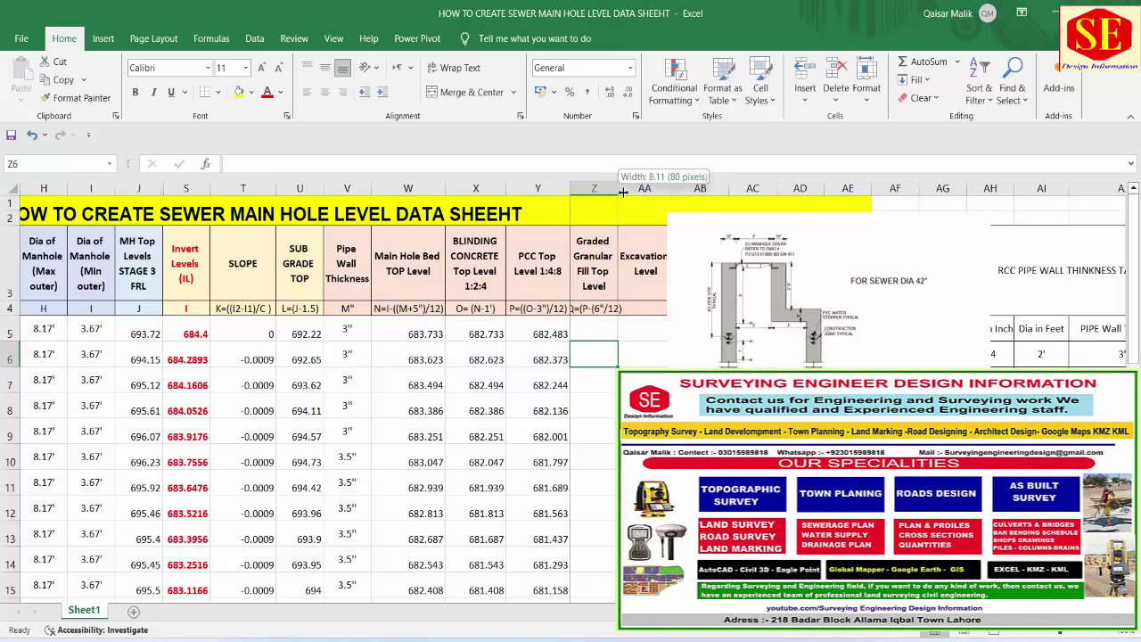
left_click(588, 333)
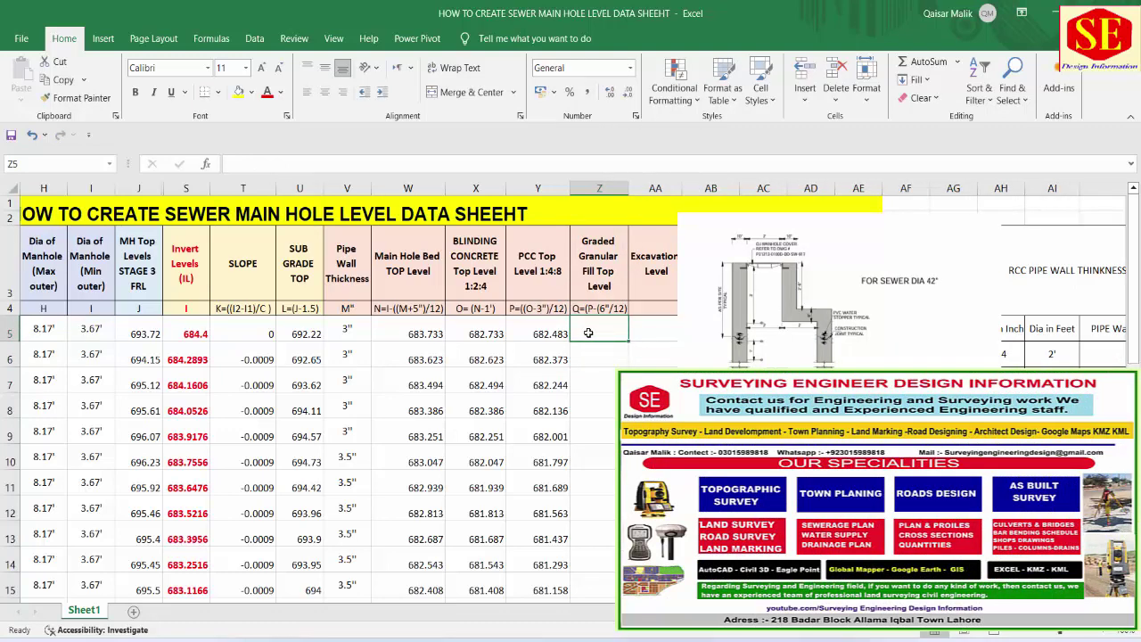
type("=")
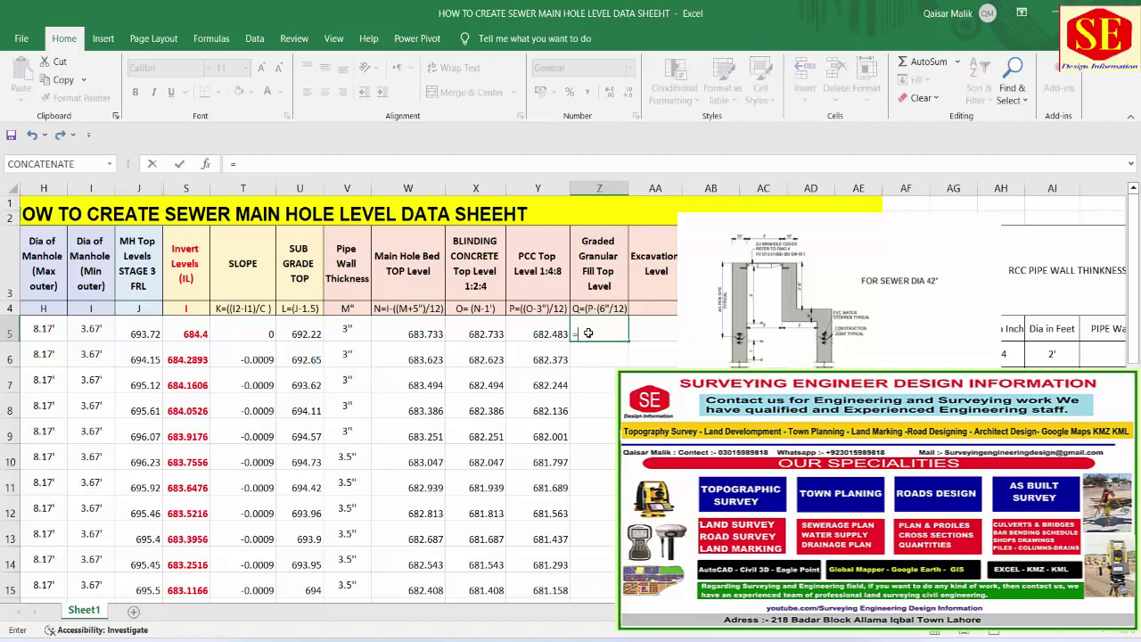
left_click(543, 333)
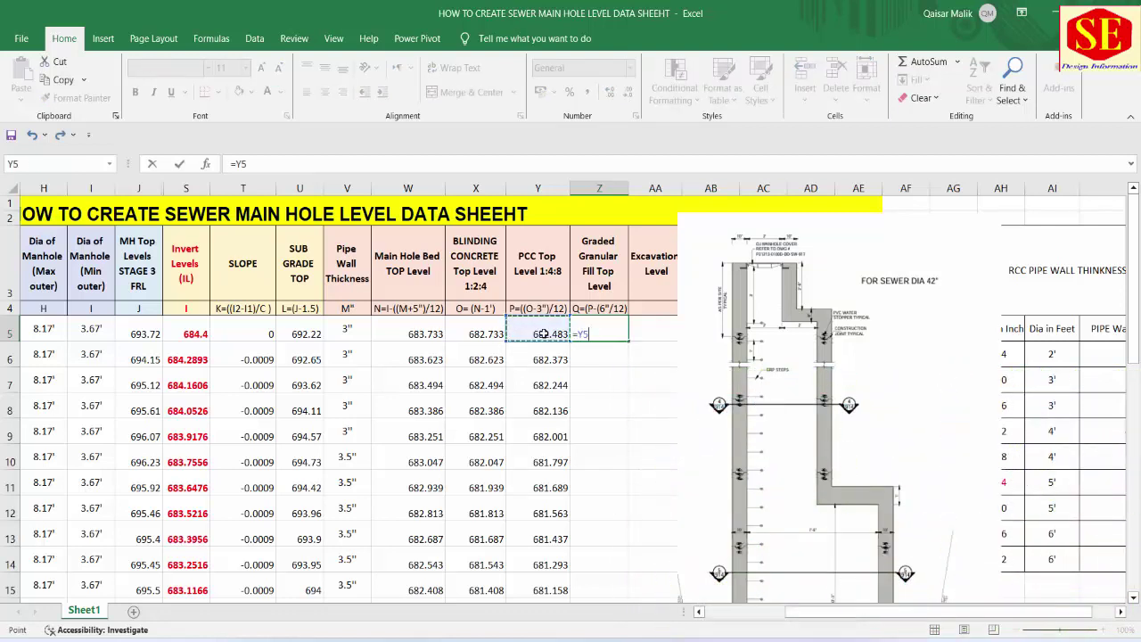
type("-(6")
type("/12")
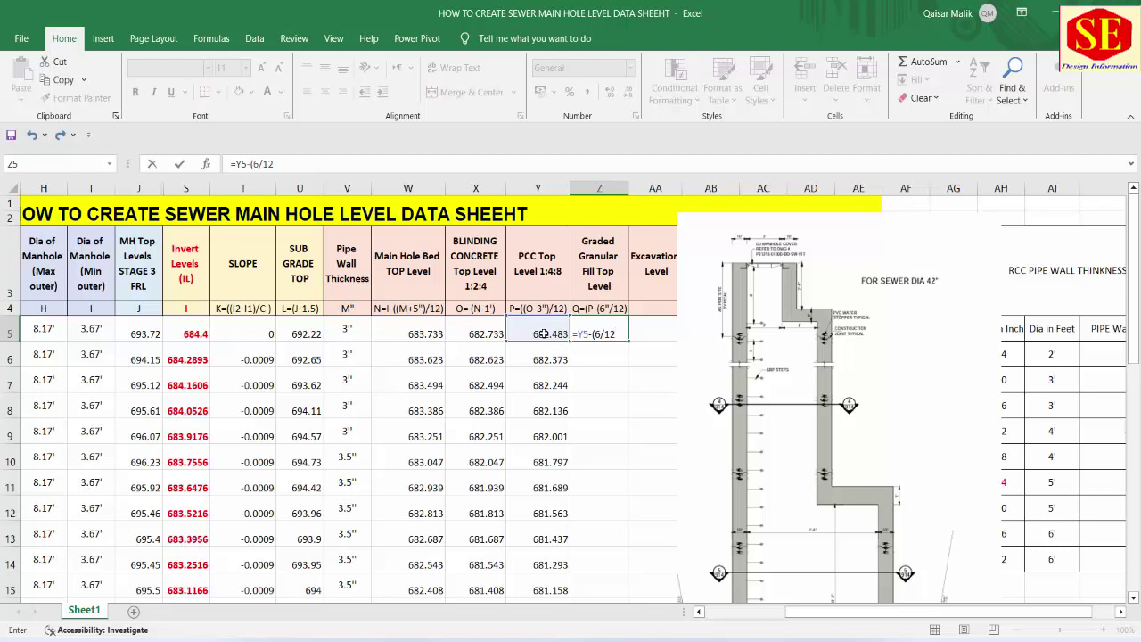
key("Return")
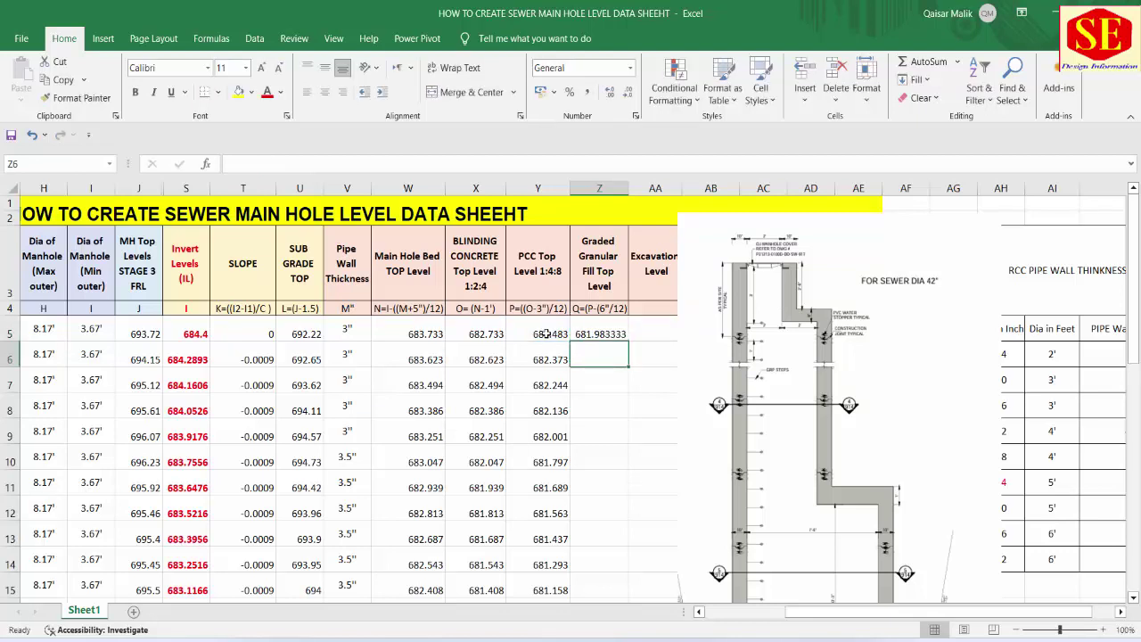
Fill the Z5 formula down column Z at three decimals, starting from 681.983
left_click(608, 337)
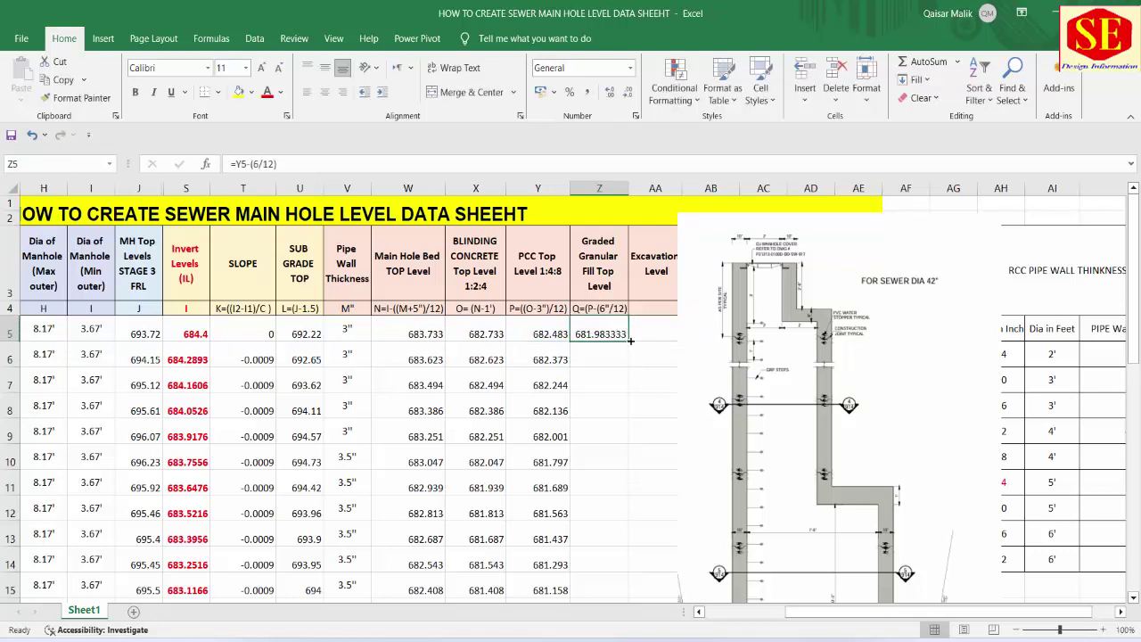
double_click(630, 340)
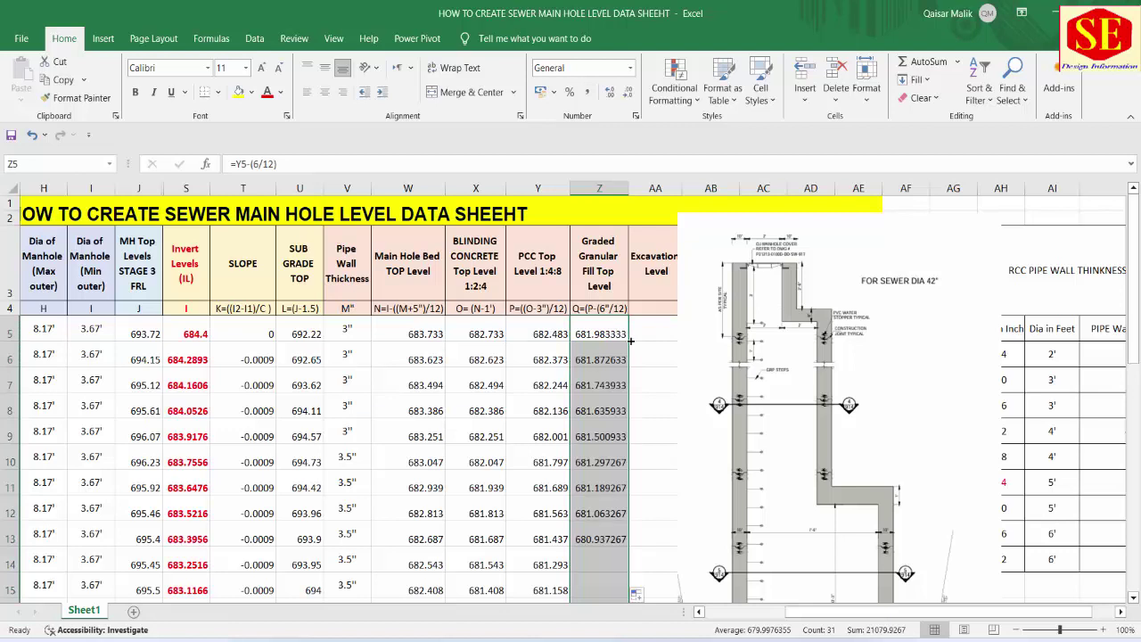
left_click(627, 92)
left_click(627, 93)
left_click(627, 92)
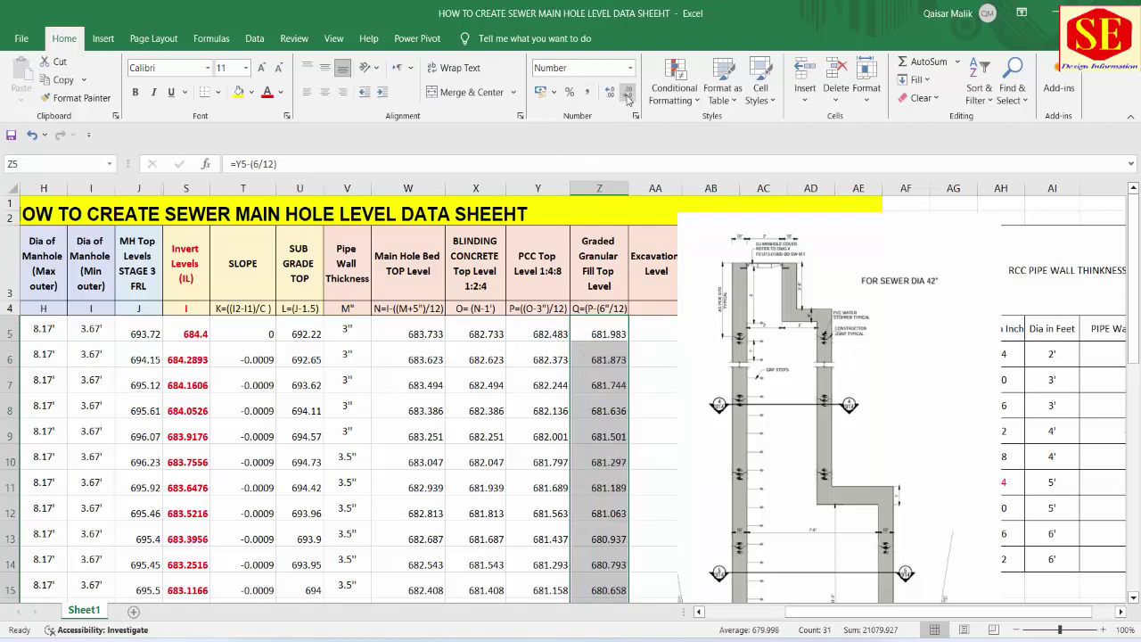
left_click(592, 332)
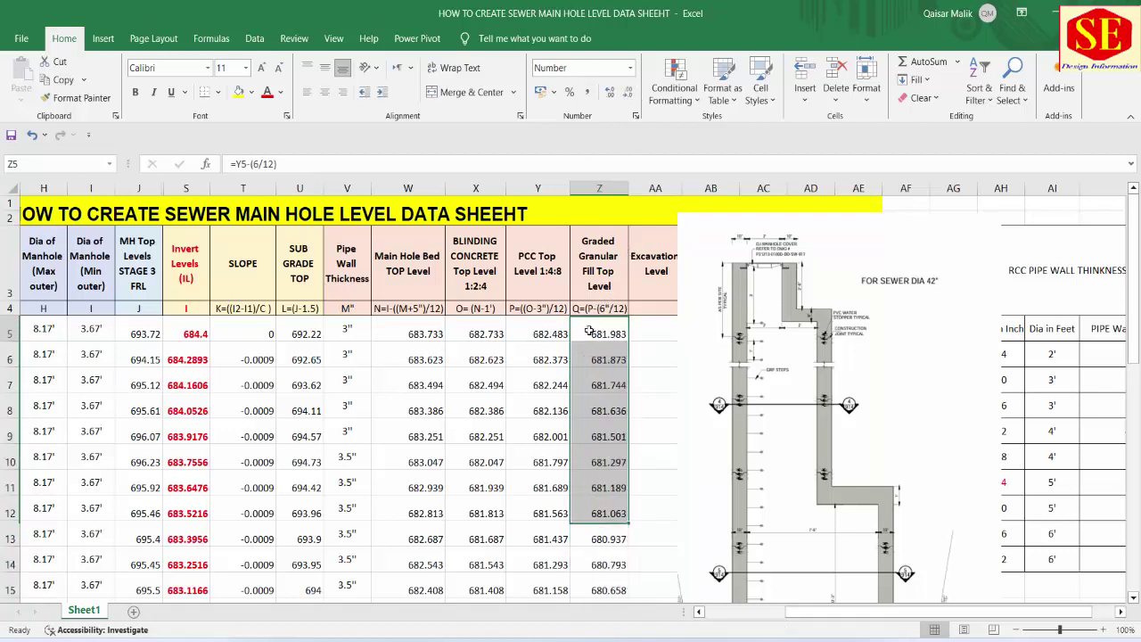
left_click(589, 265)
left_click(600, 336)
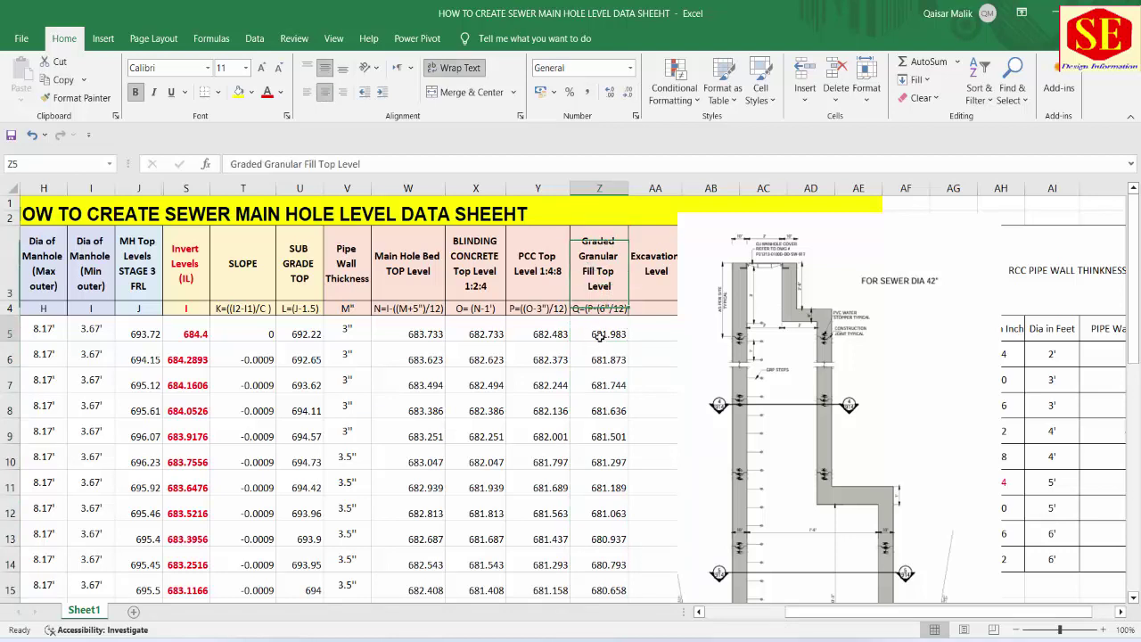
left_click(658, 271)
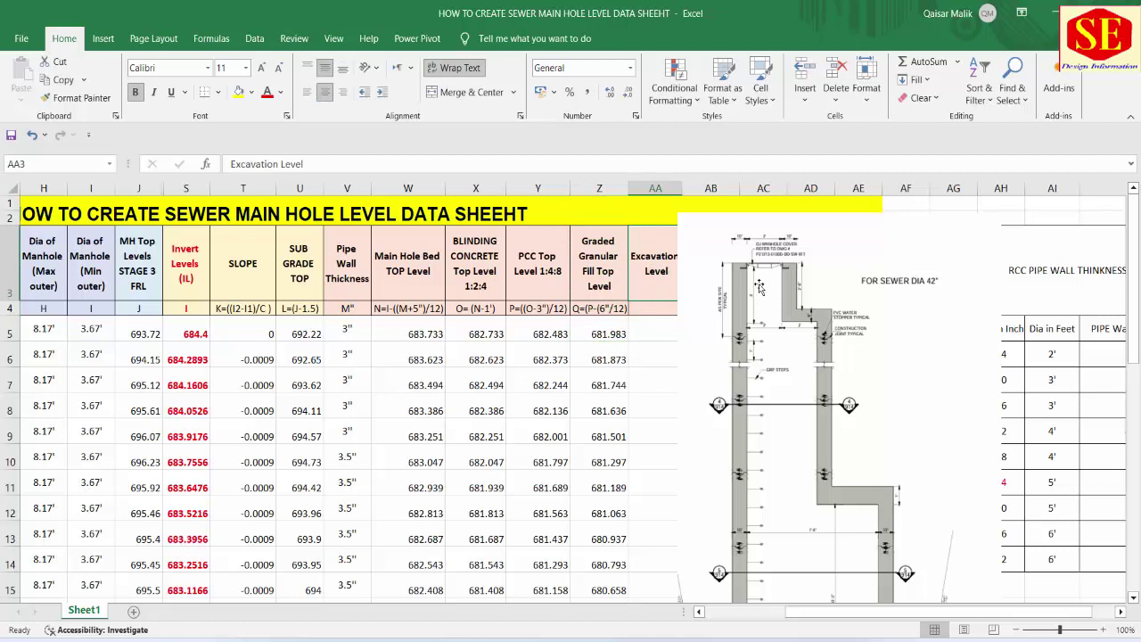
Move the drawing image off columns AB–AE and select label cell AA4
mouse_move(757, 285)
left_mouse_down()
mouse_move(992, 267)
mouse_move(965, 270)
left_mouse_up()
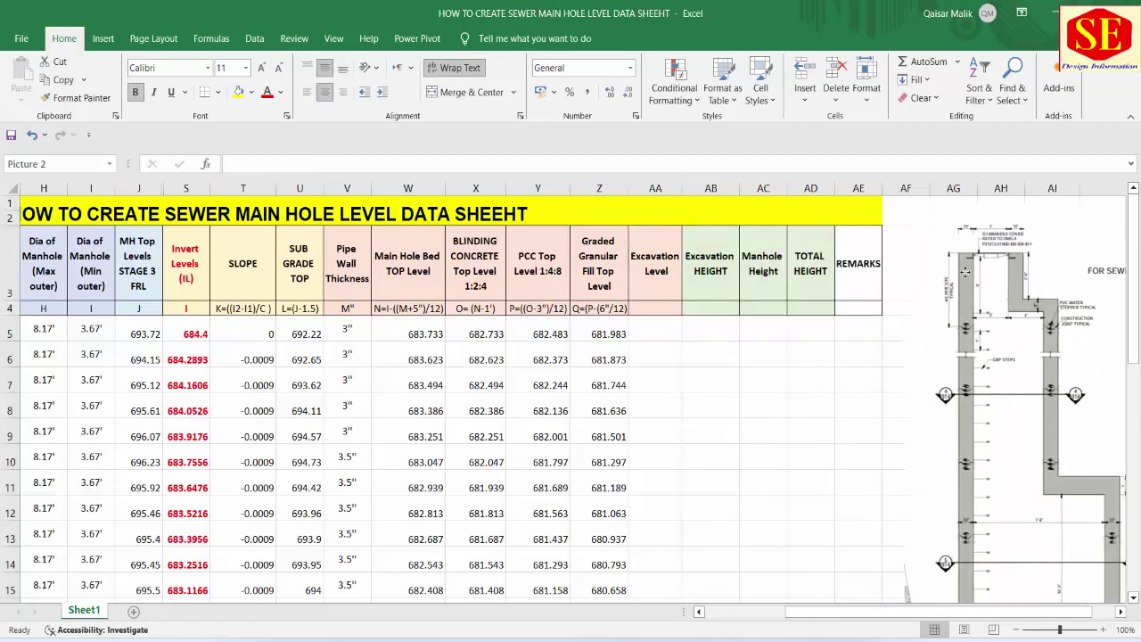
left_click(656, 272)
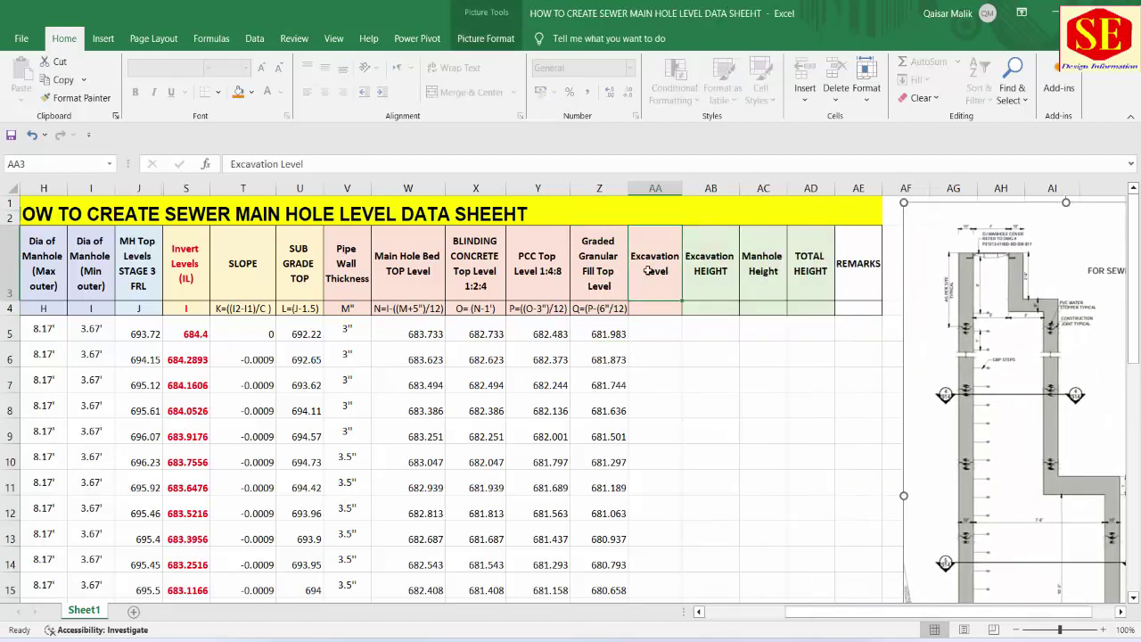
left_click(656, 330)
left_click(660, 306)
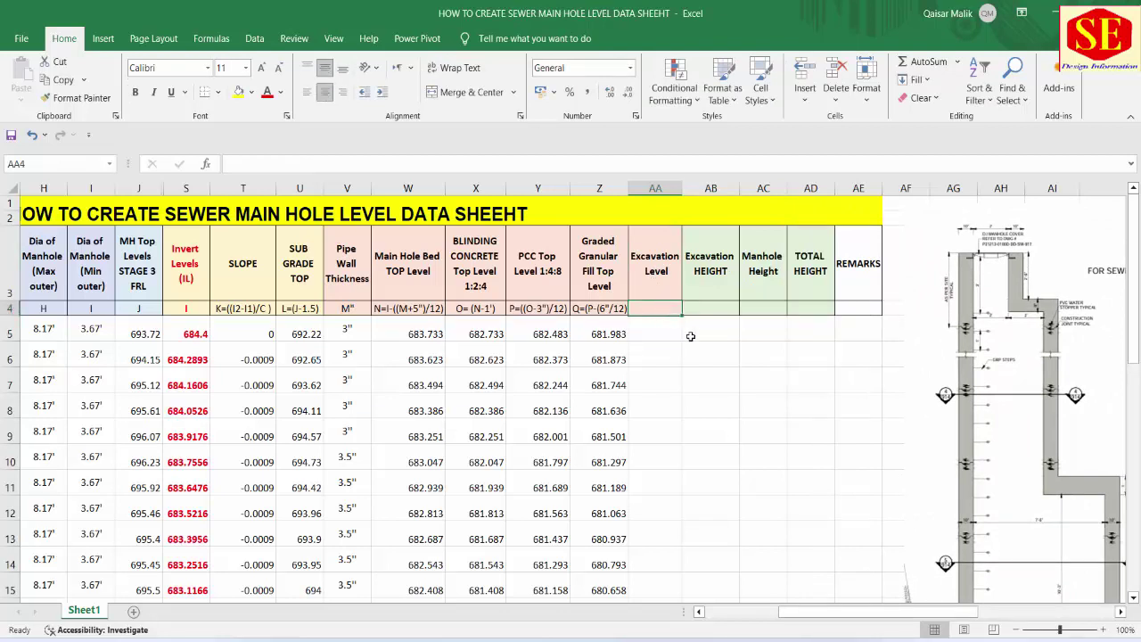
left_click(593, 309)
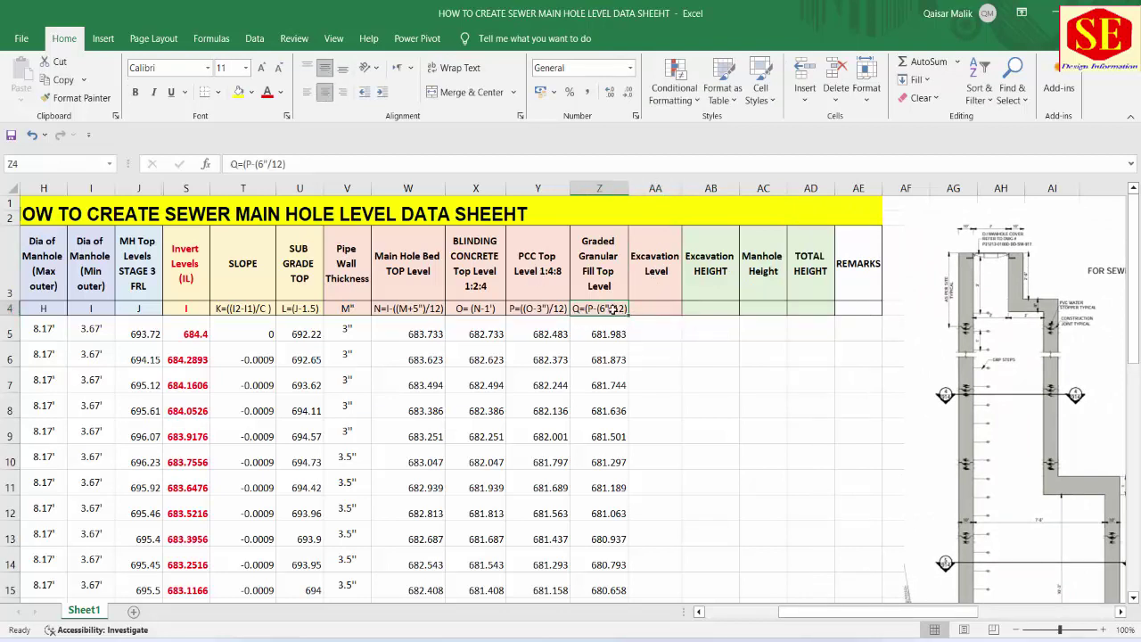
left_click(642, 309)
Type the AA4 label R=Q-(6"/12) after marking the bedding depth on the drawing
type("R=(")
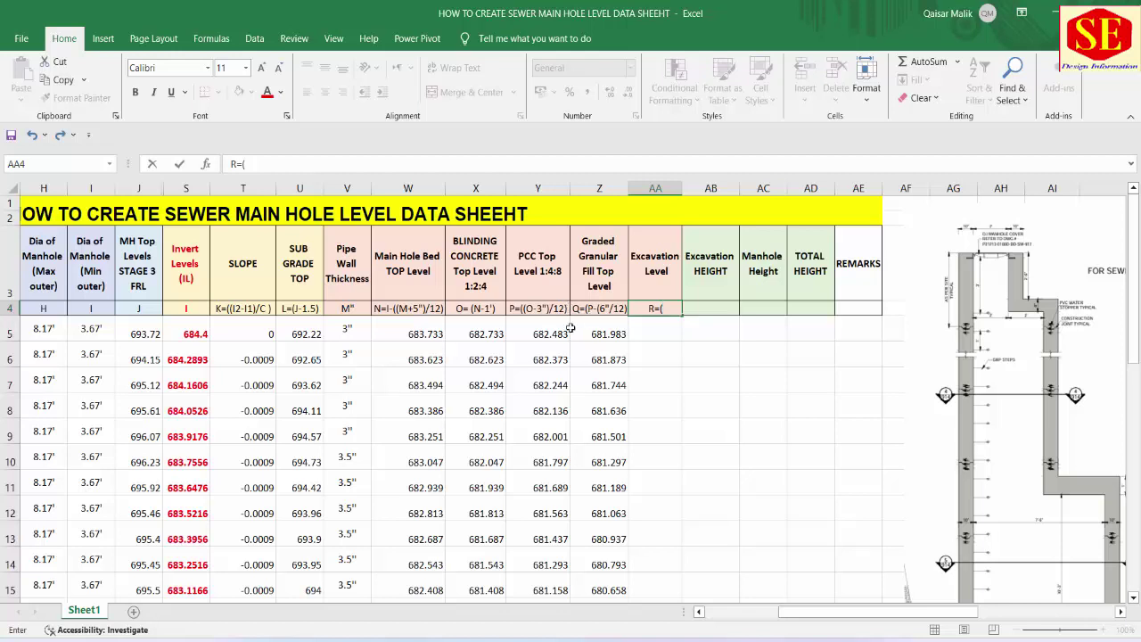
type("Q-")
key("alt+Tab")
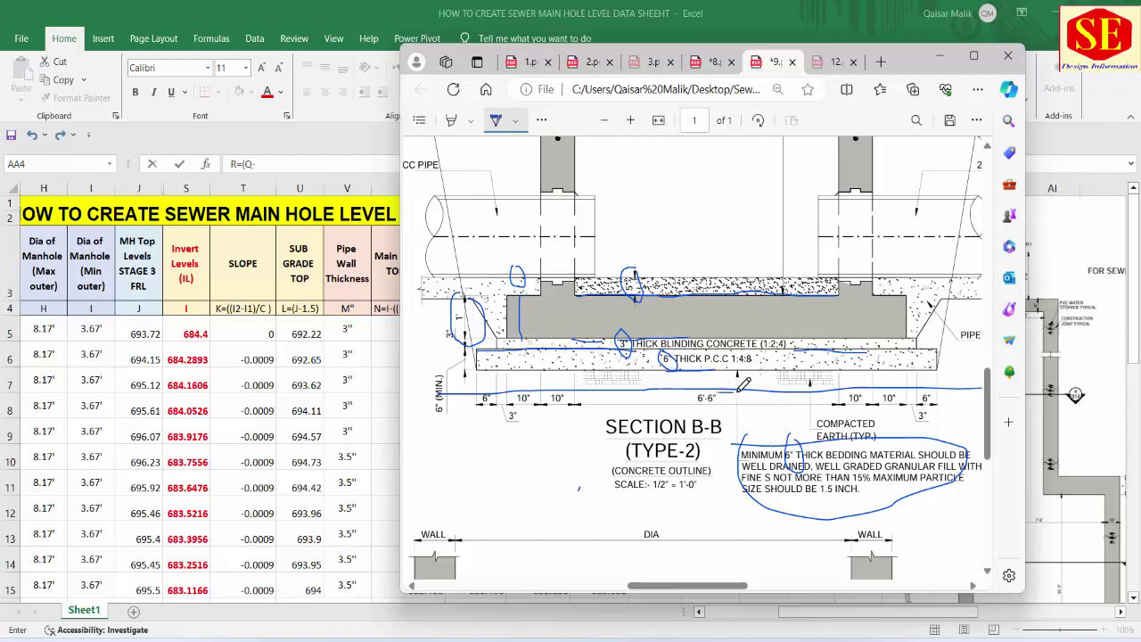
left_click_drag(675, 392, 671, 406)
left_click(319, 390)
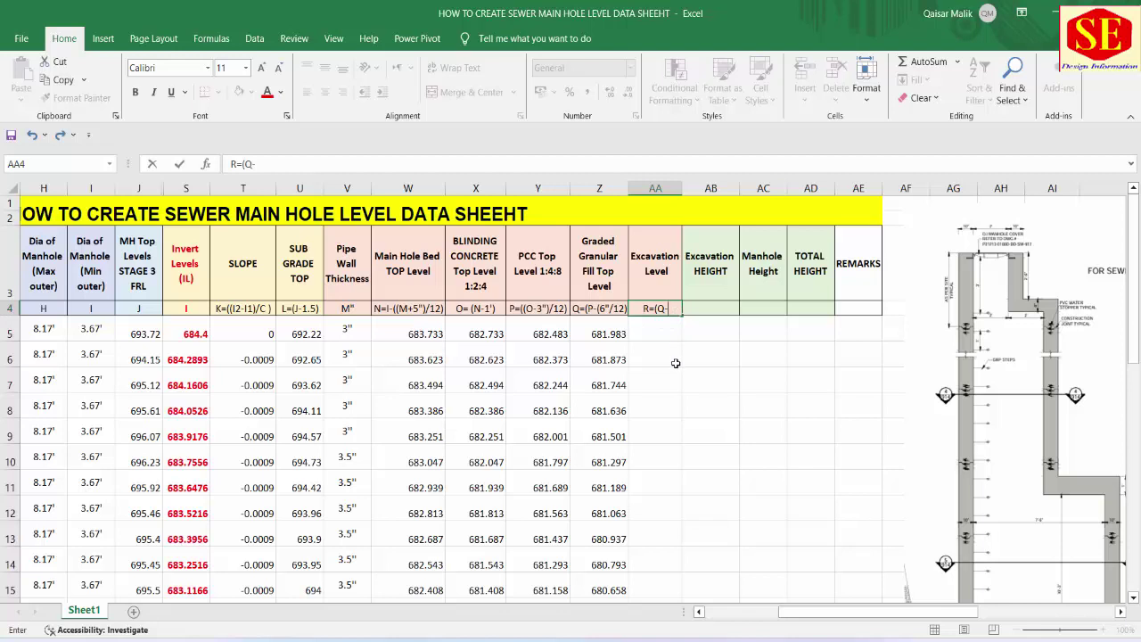
key("BackSpace")
key("BackSpace")
key("BackSpace")
type("Q-6")
type("\"/12")
type(")")
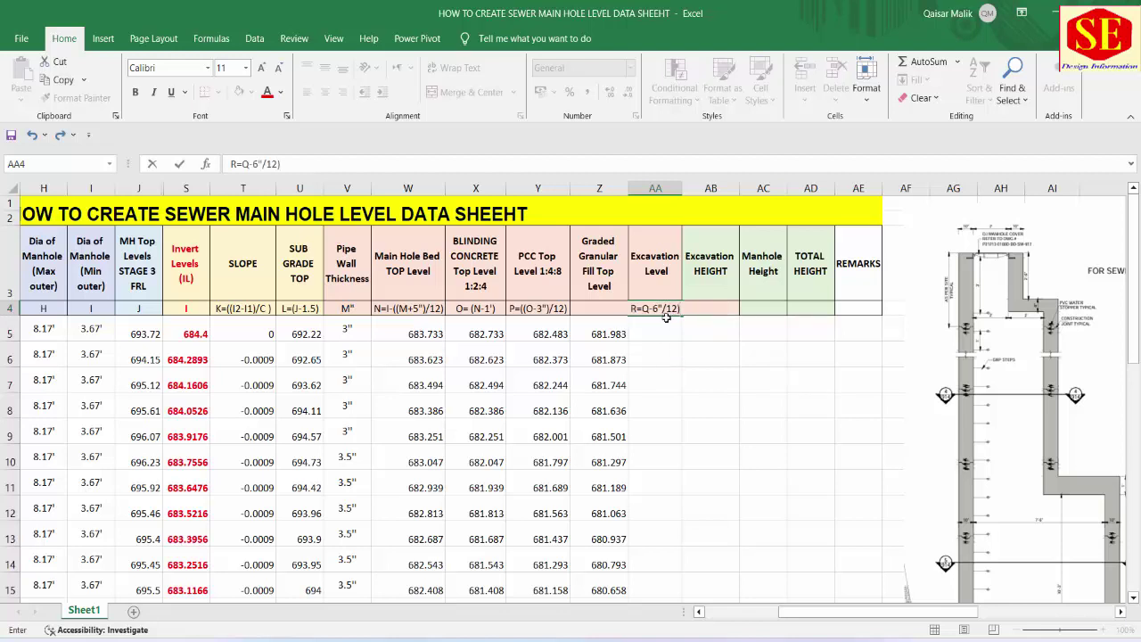
left_click(654, 309)
Confirm the AA4 label, widen column AA, and enter the excavation level formula from Z5 in AA5
type("(")
key("Return")
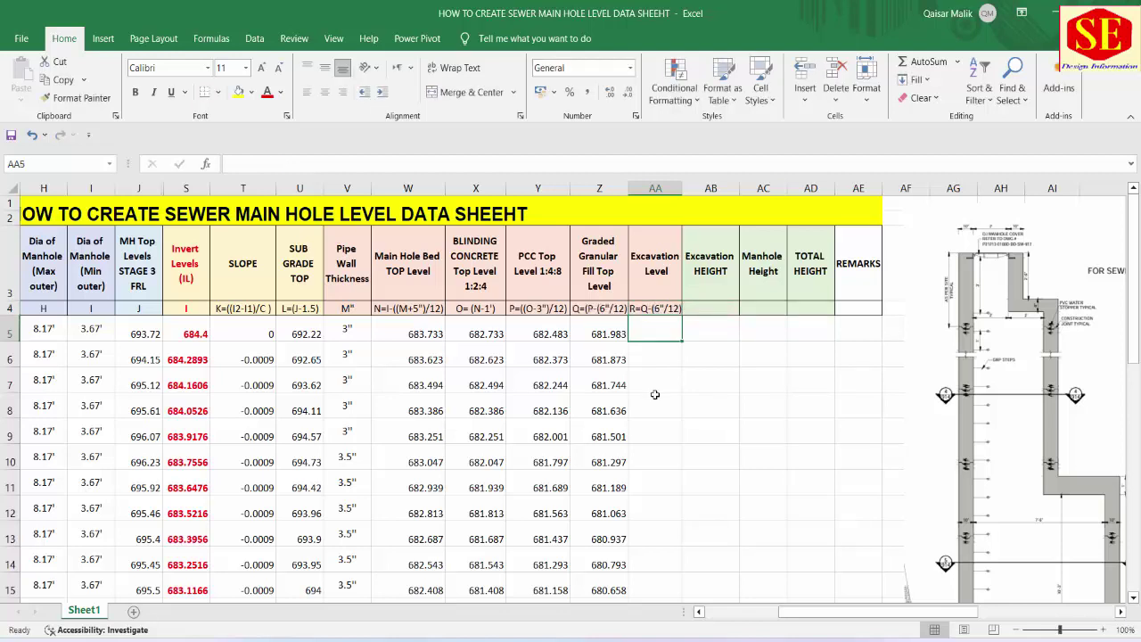
left_click_drag(683, 188, 692, 188)
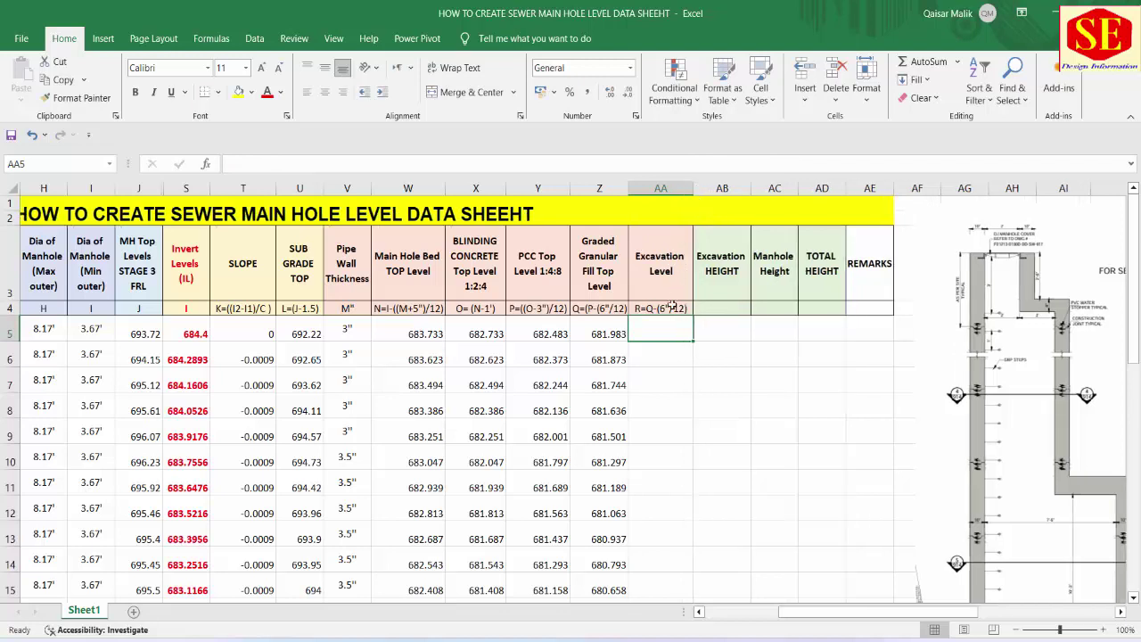
type("=")
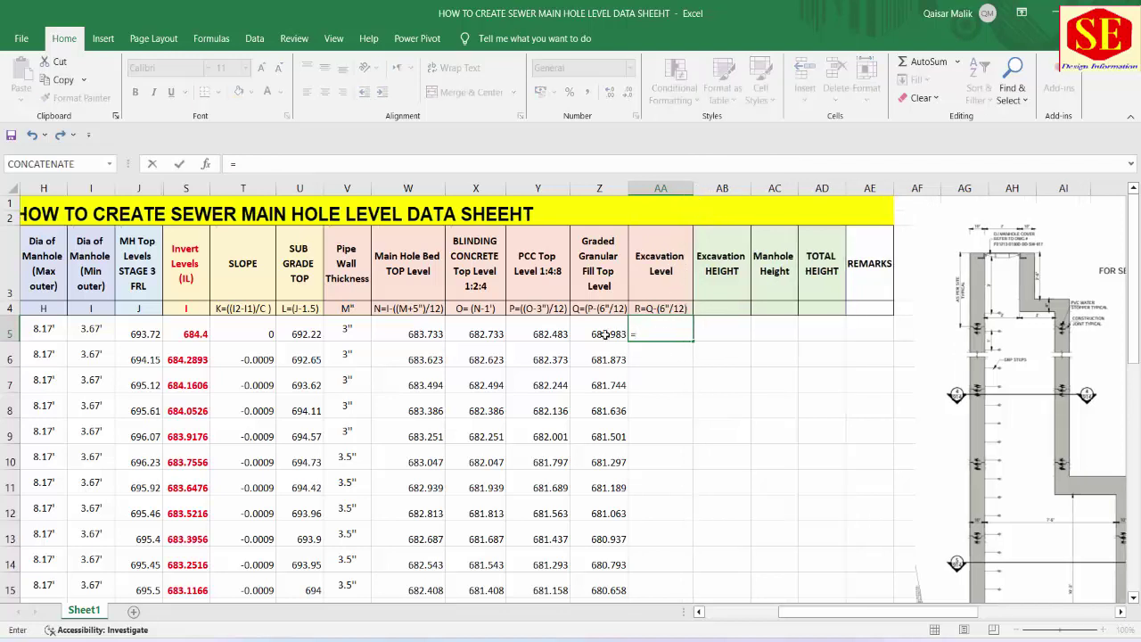
left_click(603, 334)
type("-(6/12")
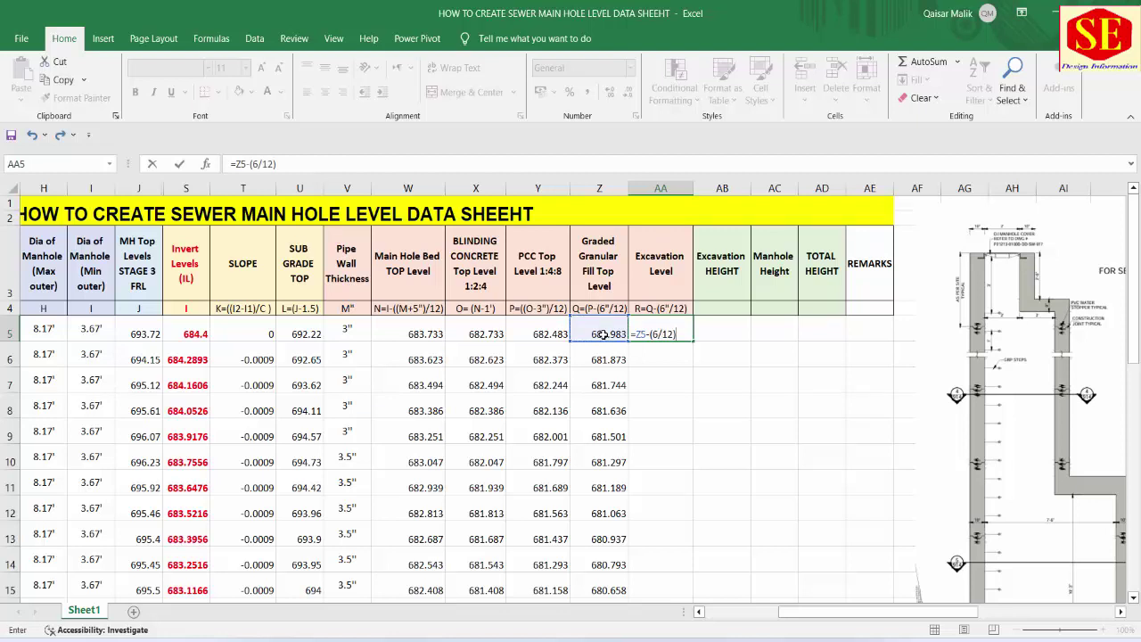
key("ctrl+Return")
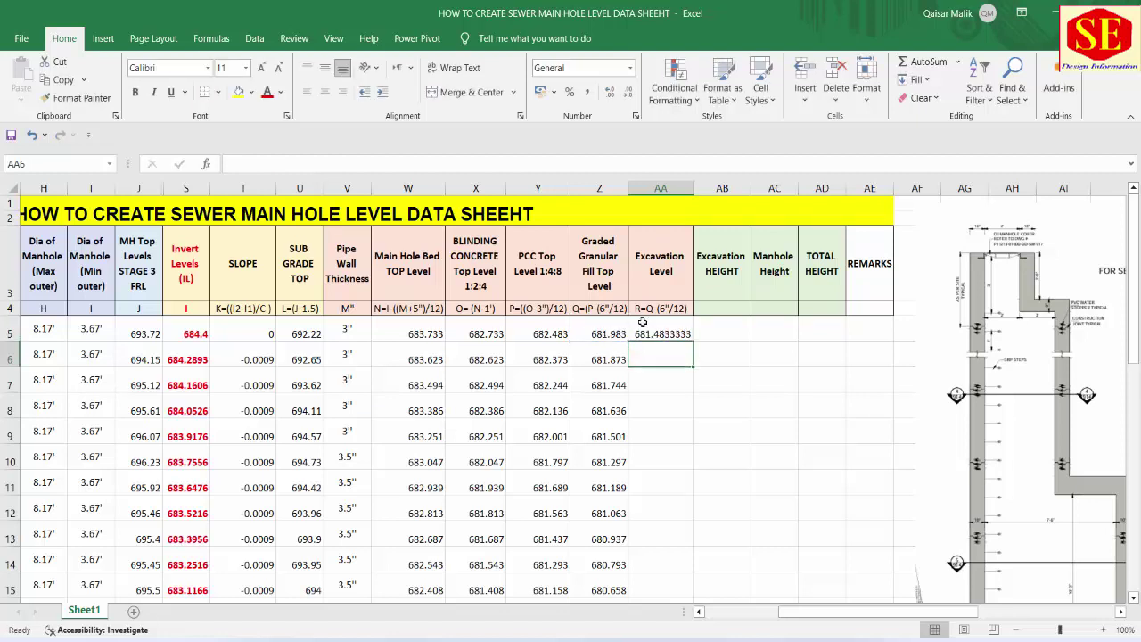
Show excavation levels at three decimals and fill them down column AA from 681.483
left_click(620, 98)
left_click(620, 98)
left_click(620, 98)
left_click(620, 98)
left_click(621, 98)
left_click(621, 98)
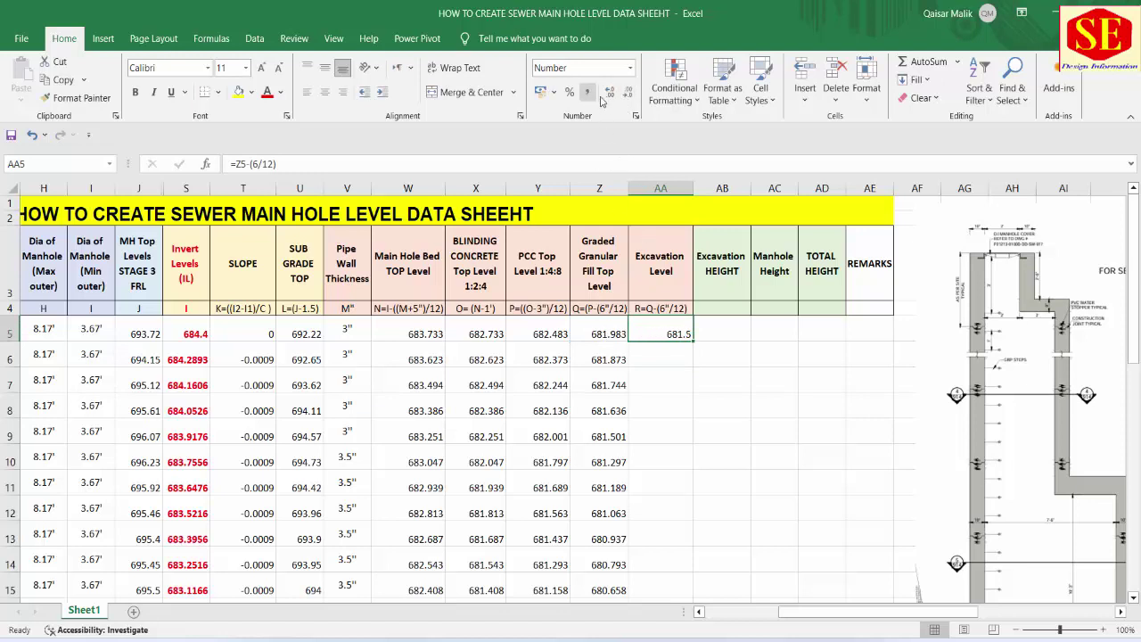
left_click(607, 95)
left_click(606, 95)
double_click(695, 341)
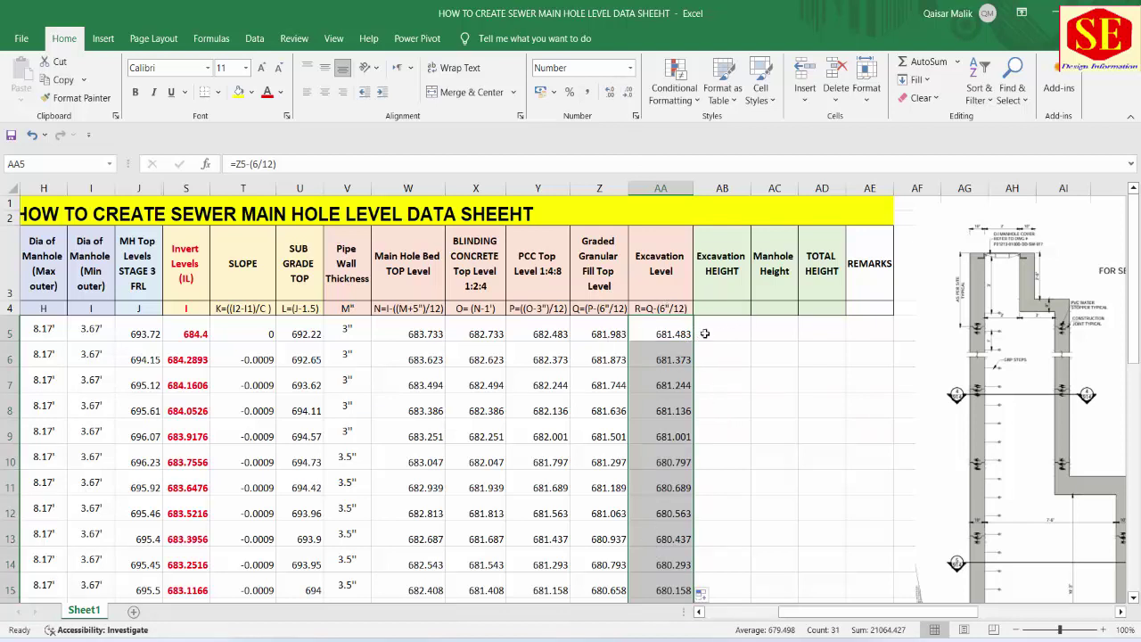
left_click(665, 335)
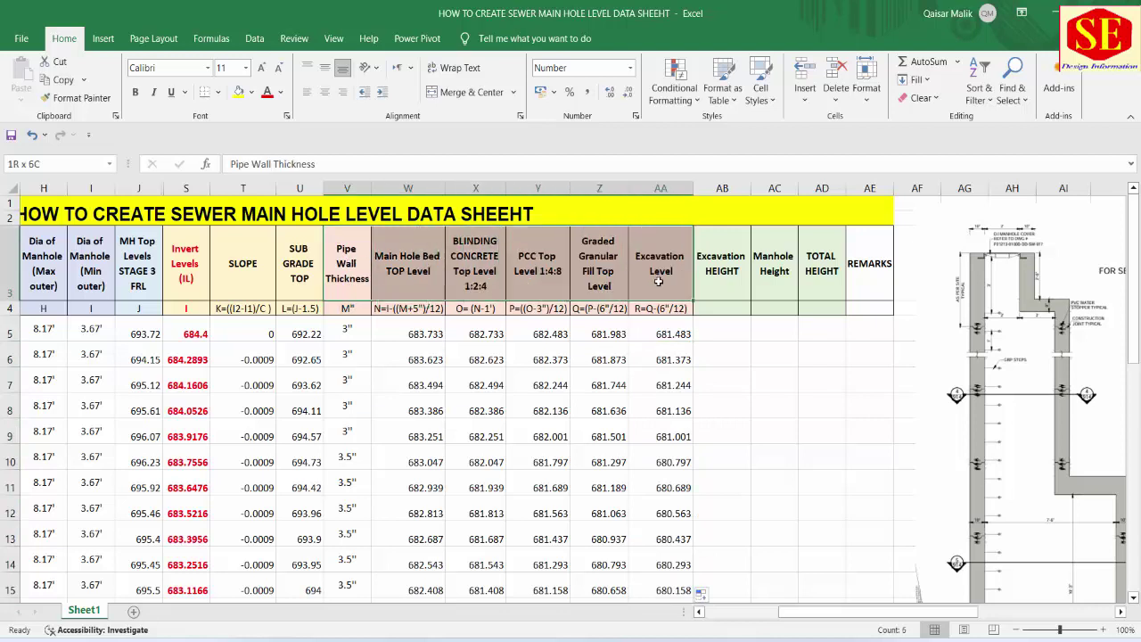
Review the Pipe Wall Thickness to Excavation Level headers and bring up the section drawing PDF
left_click_drag(350, 262, 678, 461)
left_click(424, 312)
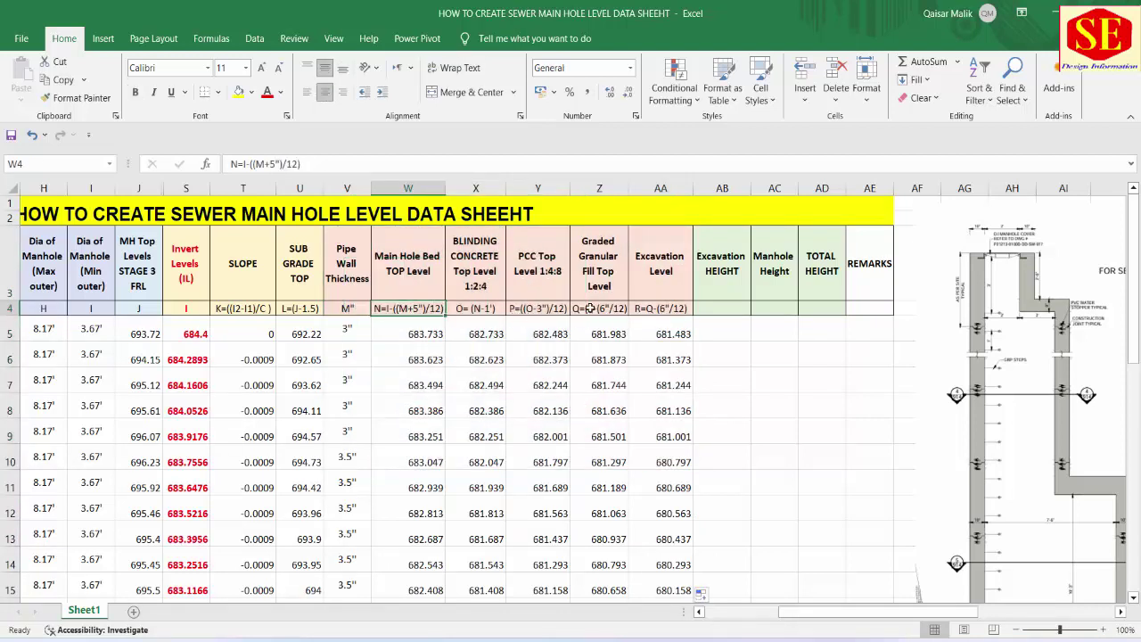
left_click(590, 571)
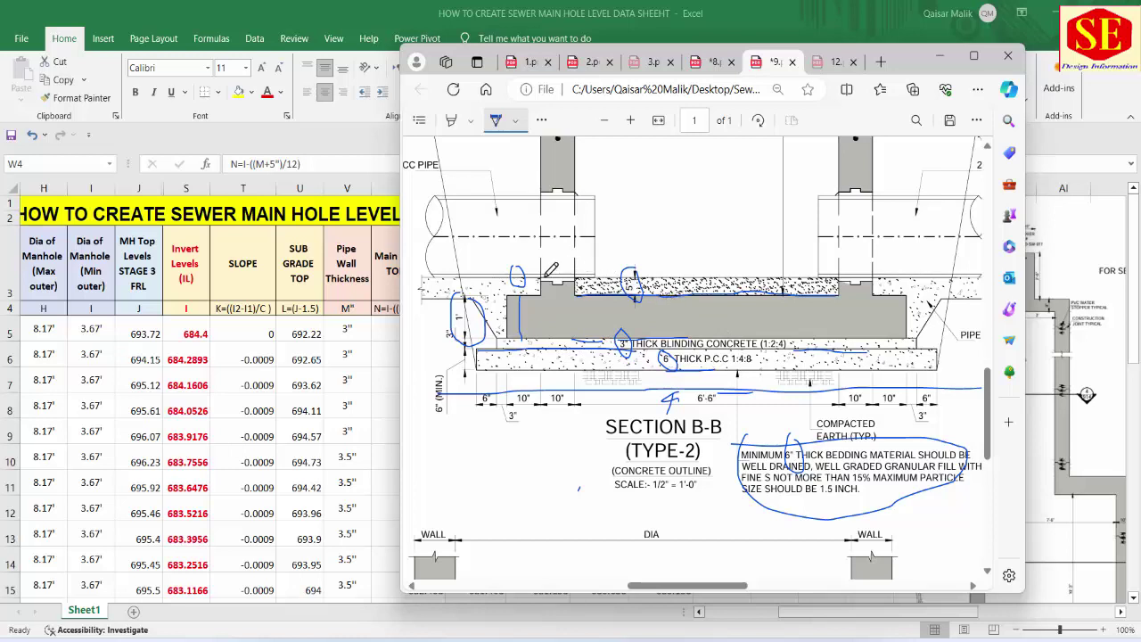
Return to the level sheet, review headers from Excavation Level back to Pipe Wall Thickness, and select AB5
key("alt+Tab")
left_click(664, 275)
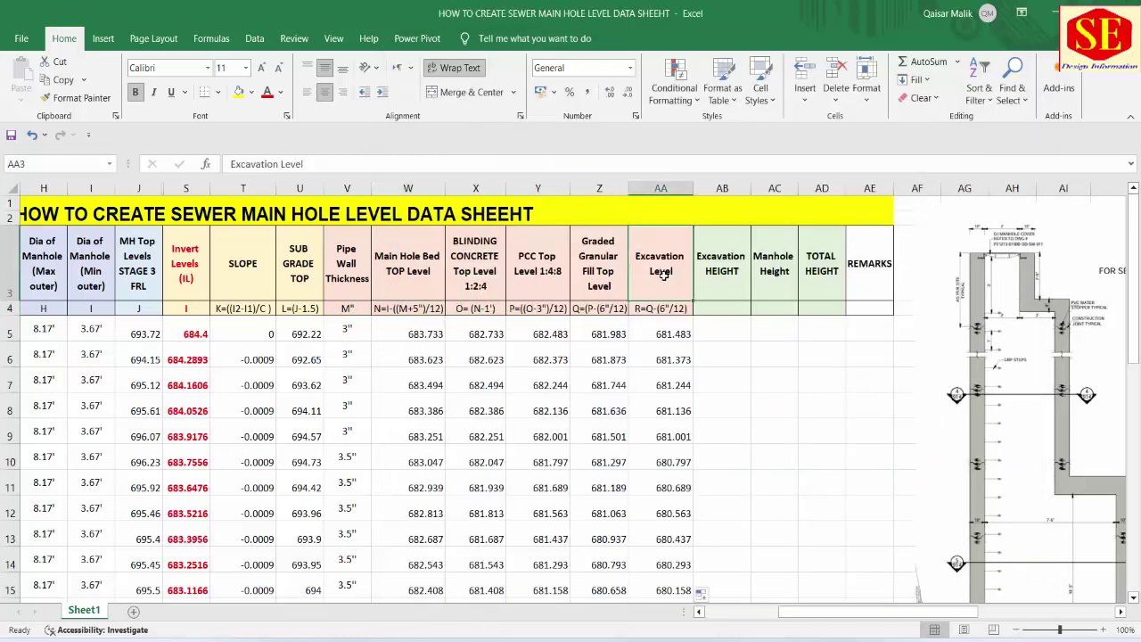
left_click(597, 265)
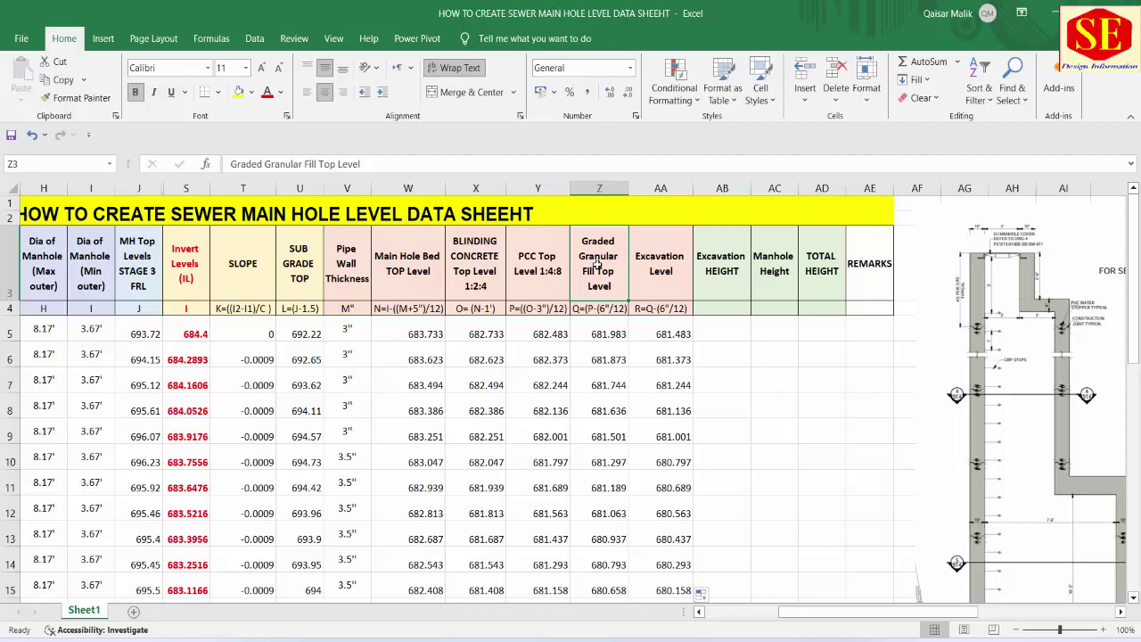
left_click(541, 266)
left_click(488, 266)
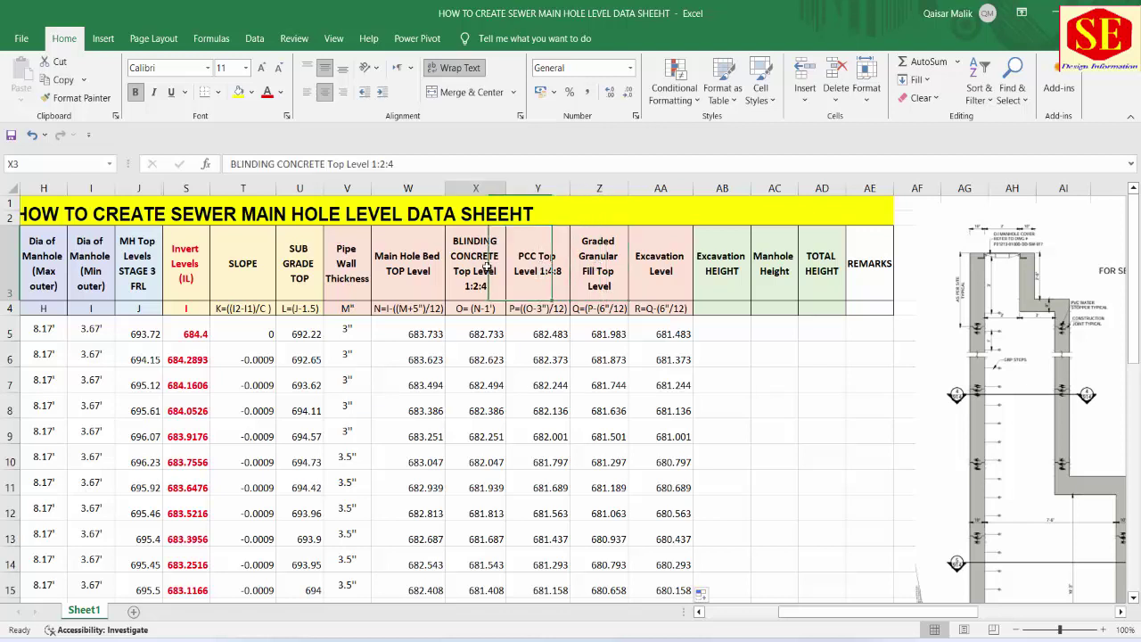
left_click(420, 270)
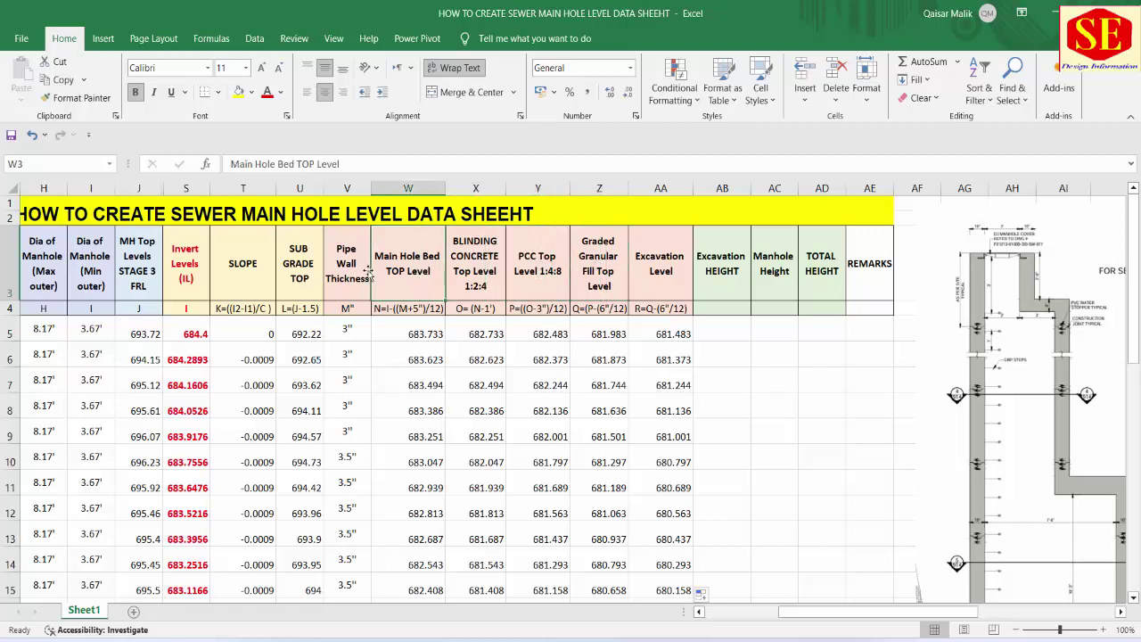
left_click(357, 266)
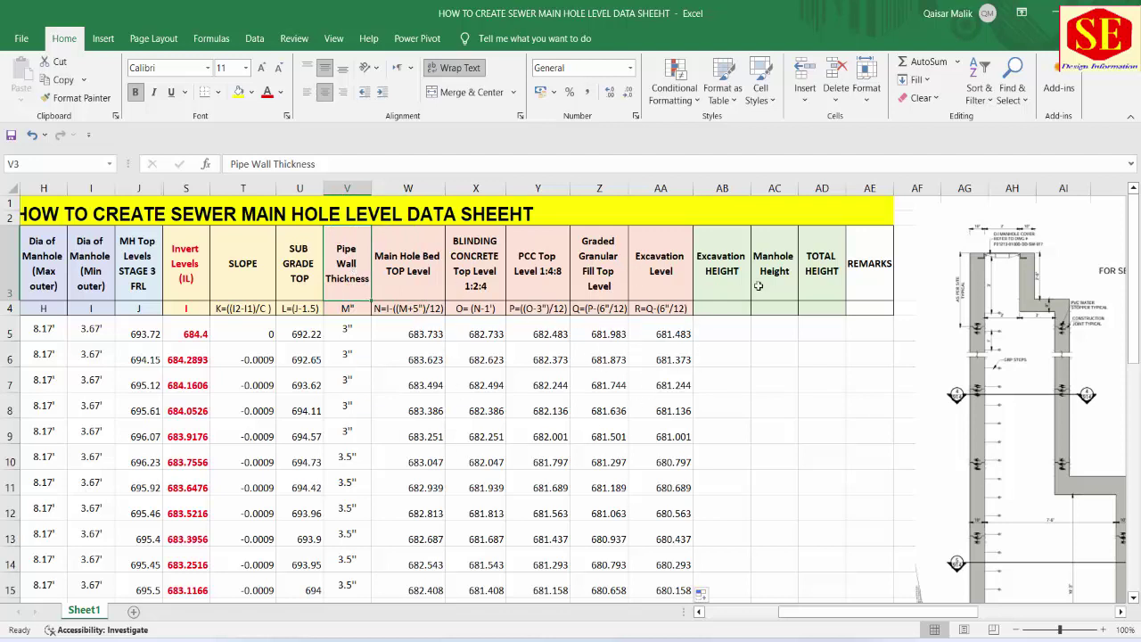
left_click(729, 269)
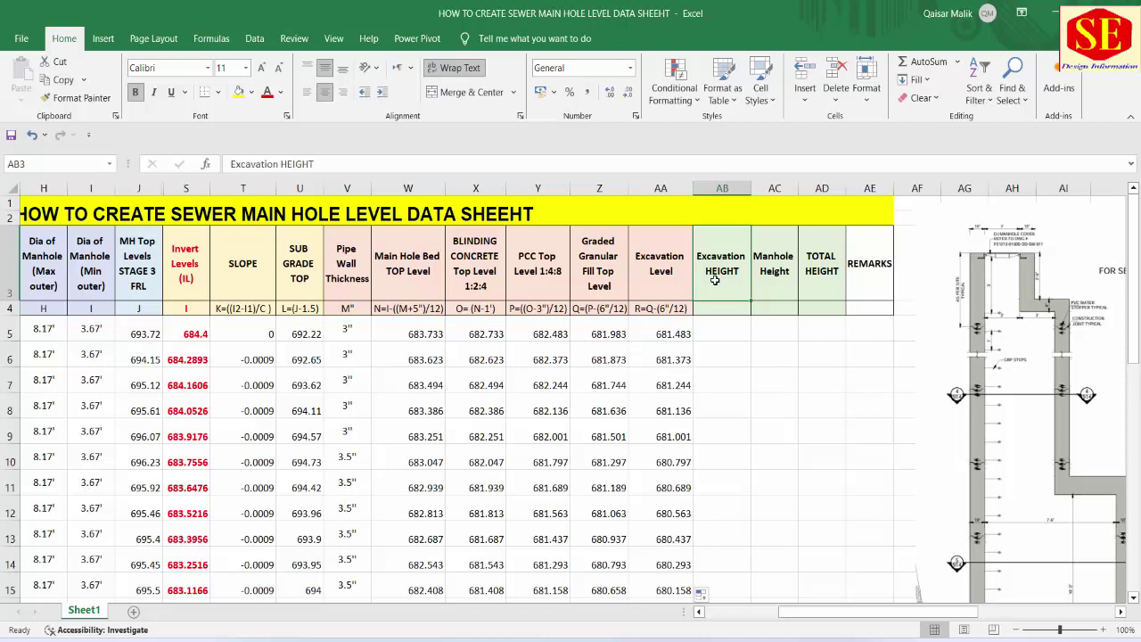
left_click(714, 331)
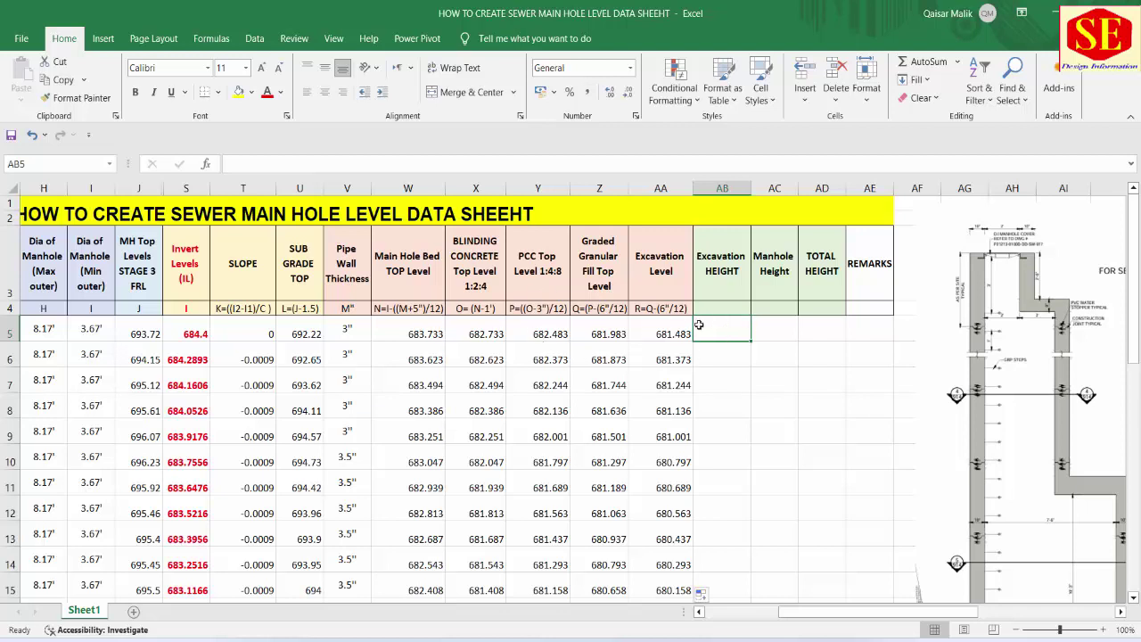
Start the S label in AB4 and select the SUB GRADE TOP values in column U
left_click(722, 307)
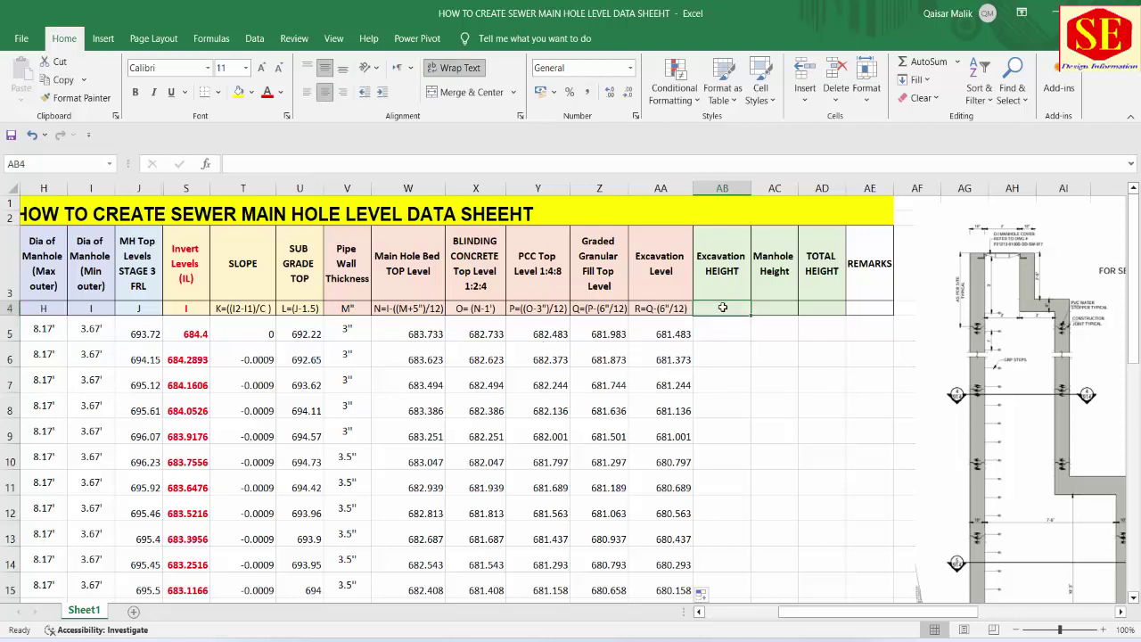
type("S=")
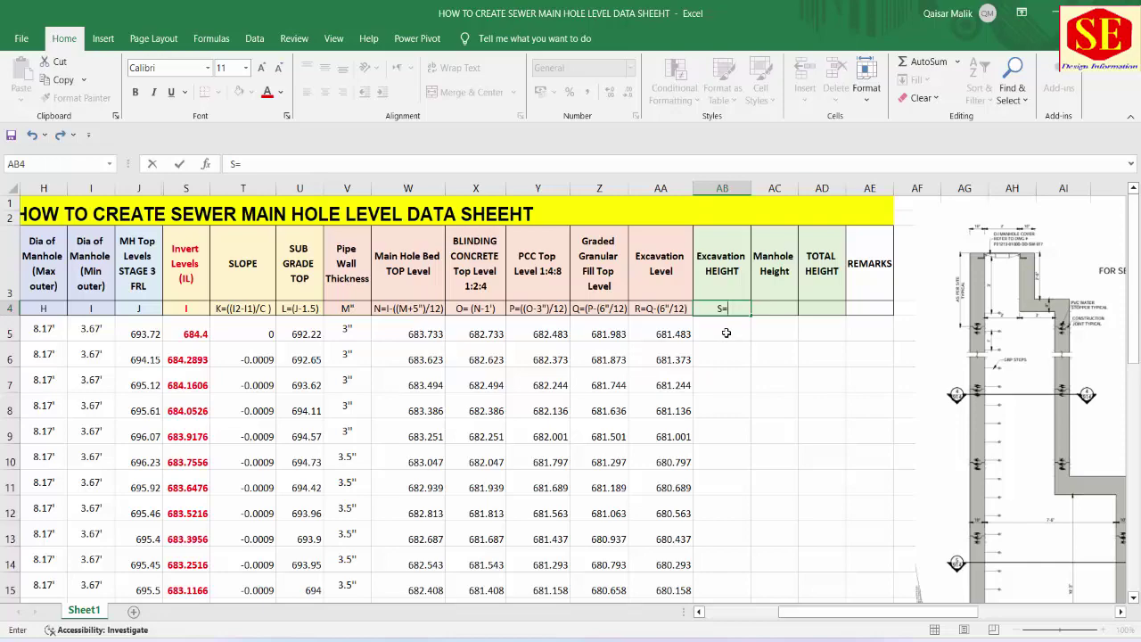
left_click_drag(303, 254, 314, 624)
scroll(318, 432, "up", 5)
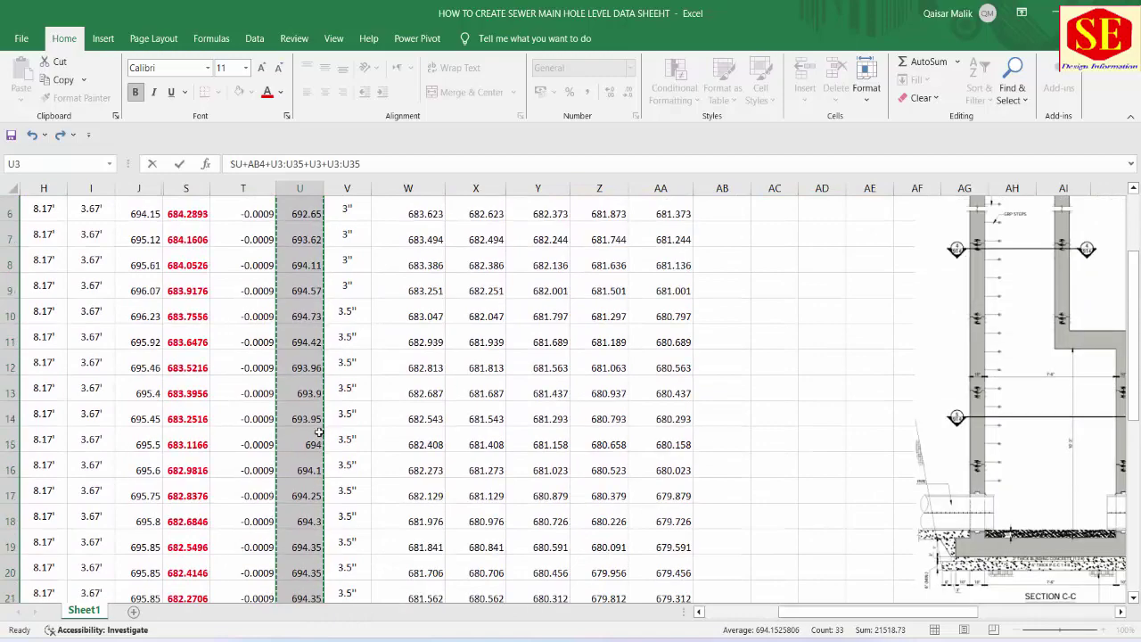
key("Escape")
left_click_drag(301, 259, 306, 626)
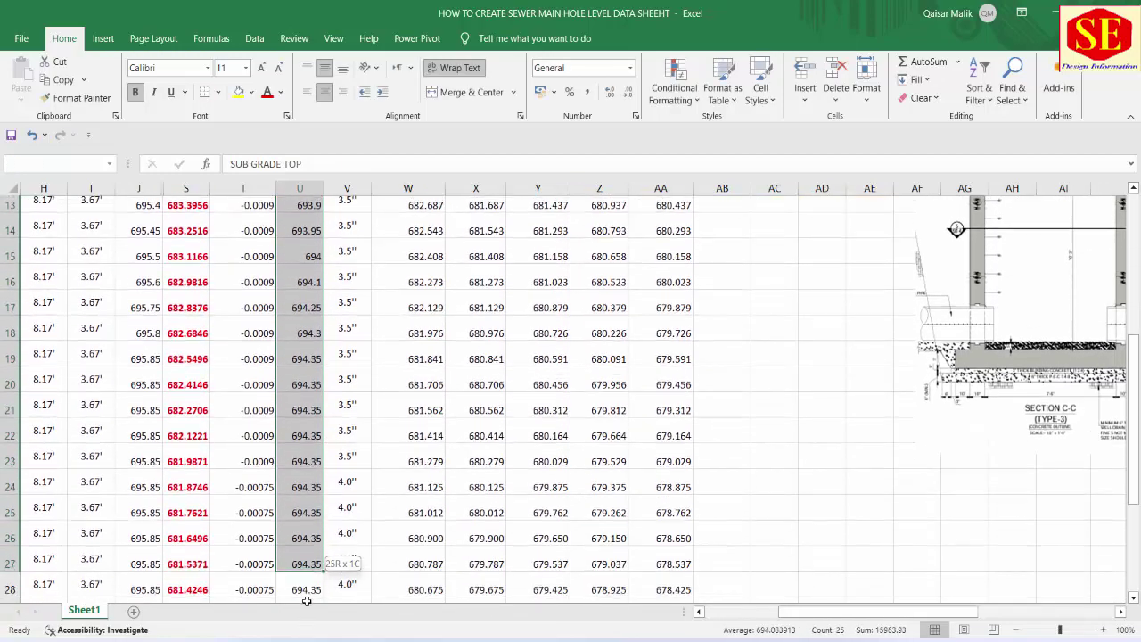
left_click_drag(306, 626, 304, 579)
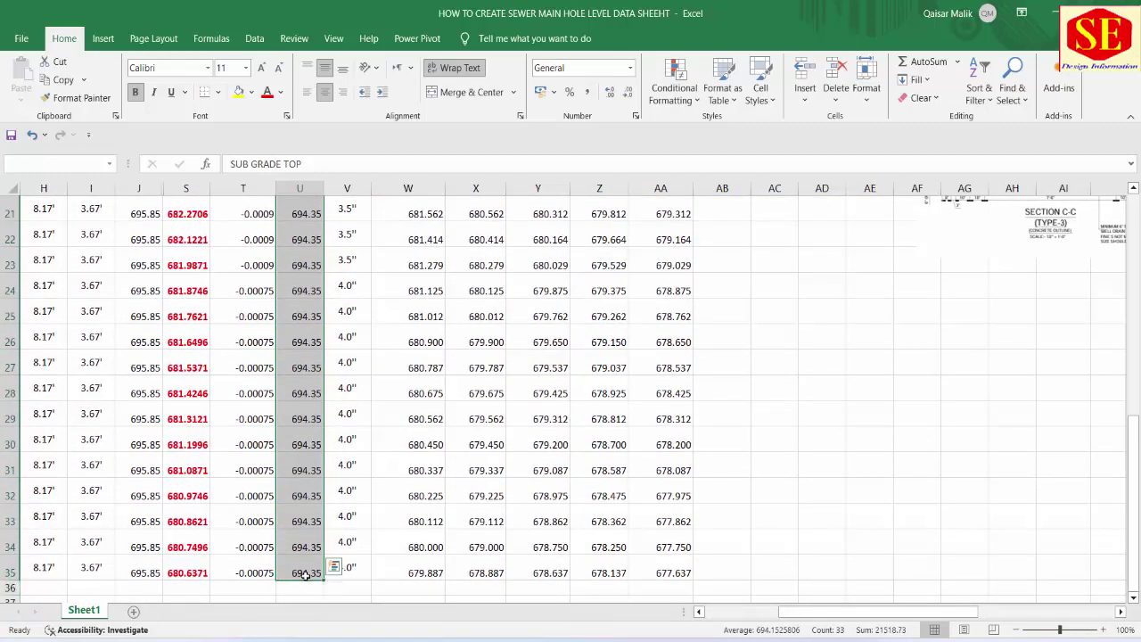
scroll(318, 430, "up", 7)
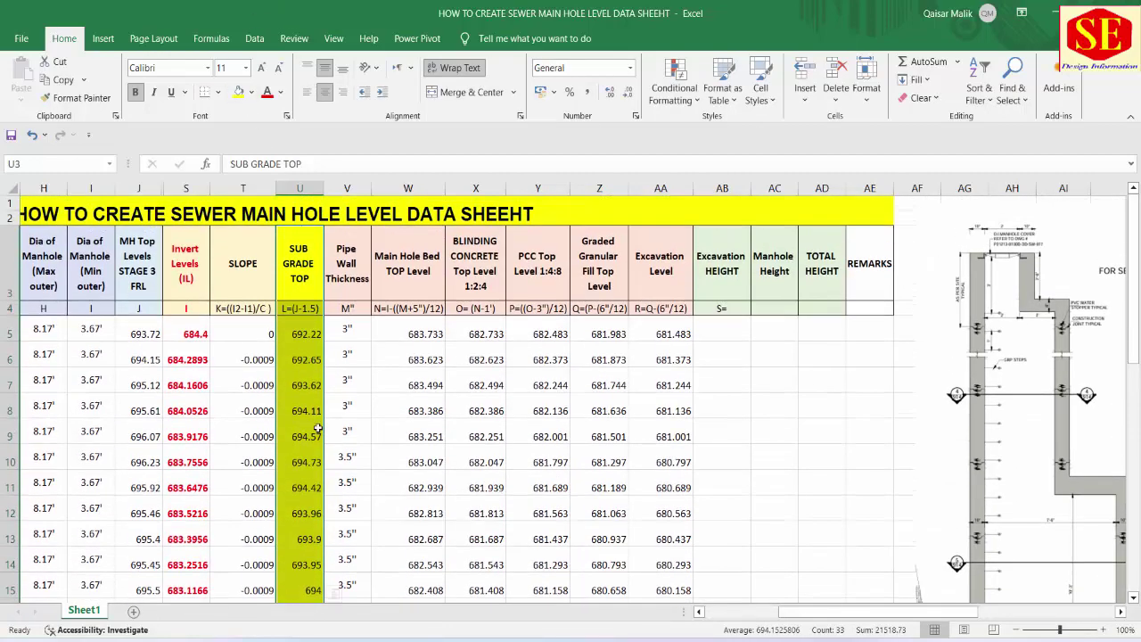
Check the U5 sub grade formula and complete the AB4 label as S=L-R
left_click(295, 331)
left_click(734, 325)
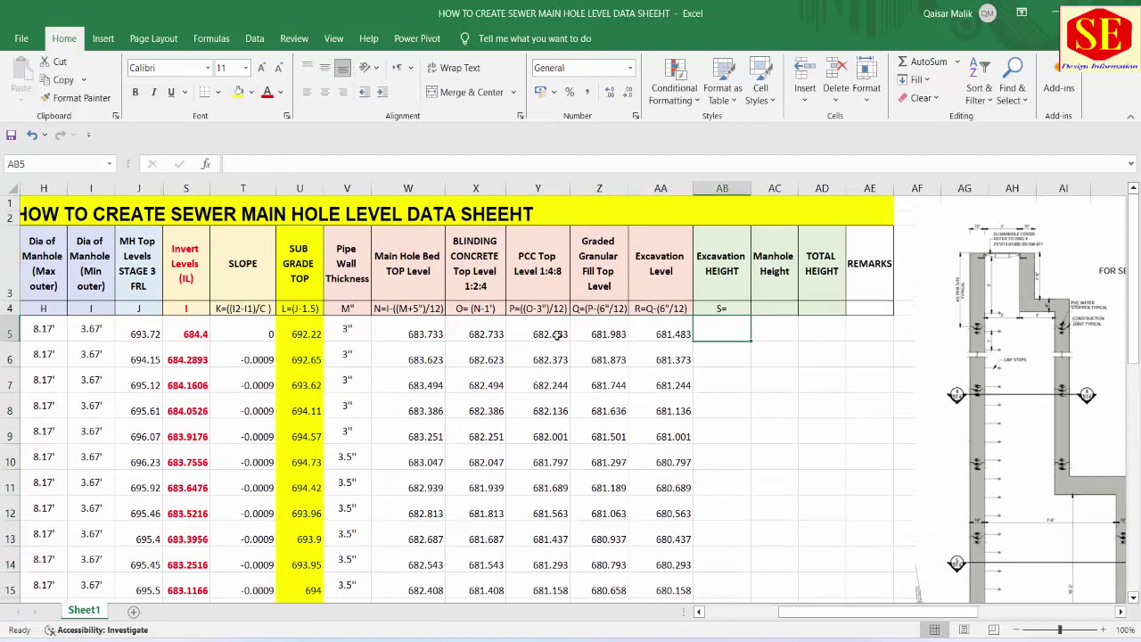
left_click(318, 333)
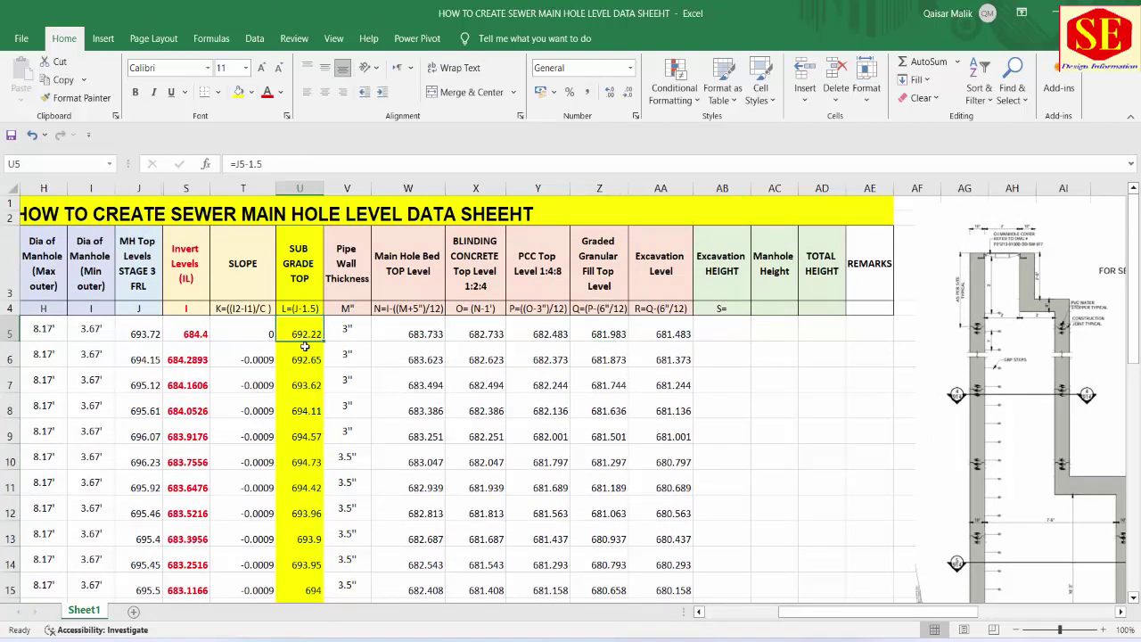
double_click(729, 307)
type("L-R")
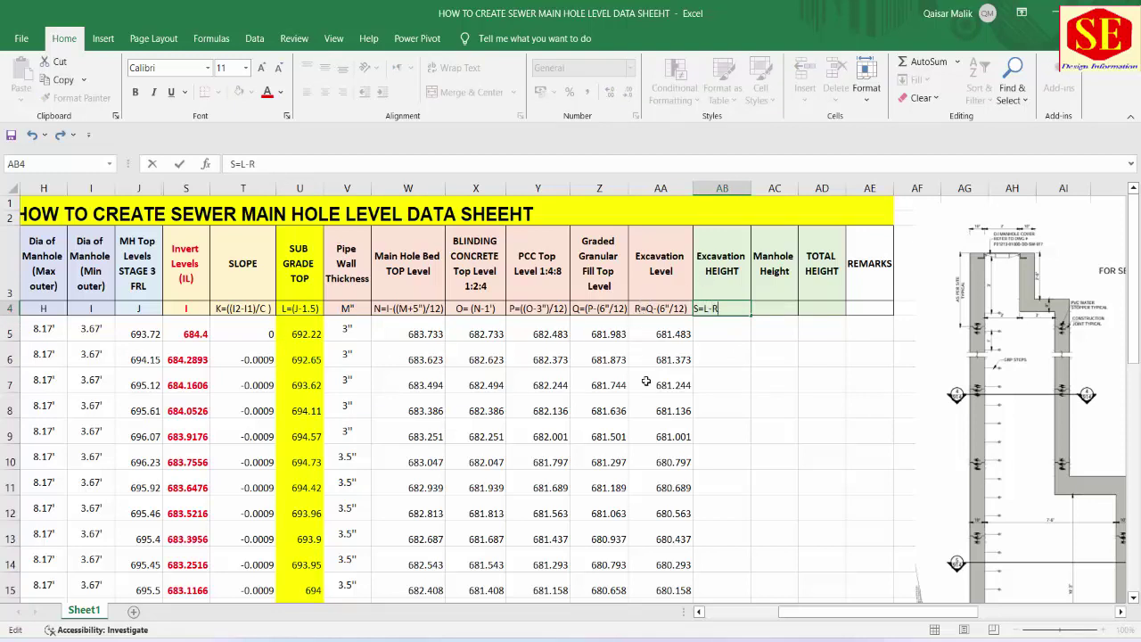
key("Return")
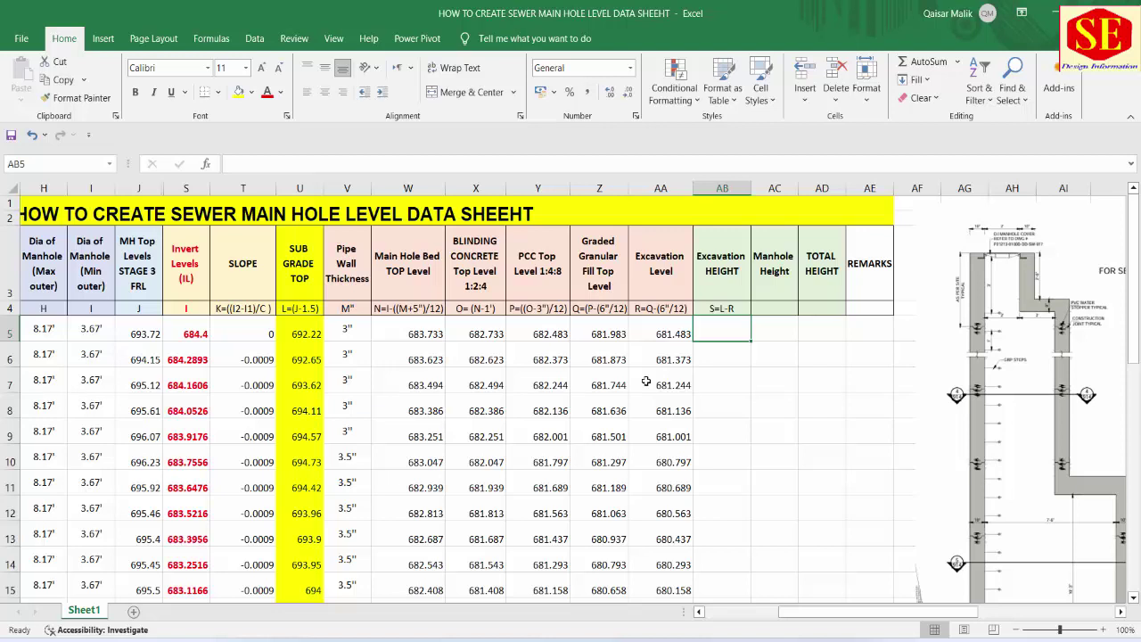
type("=")
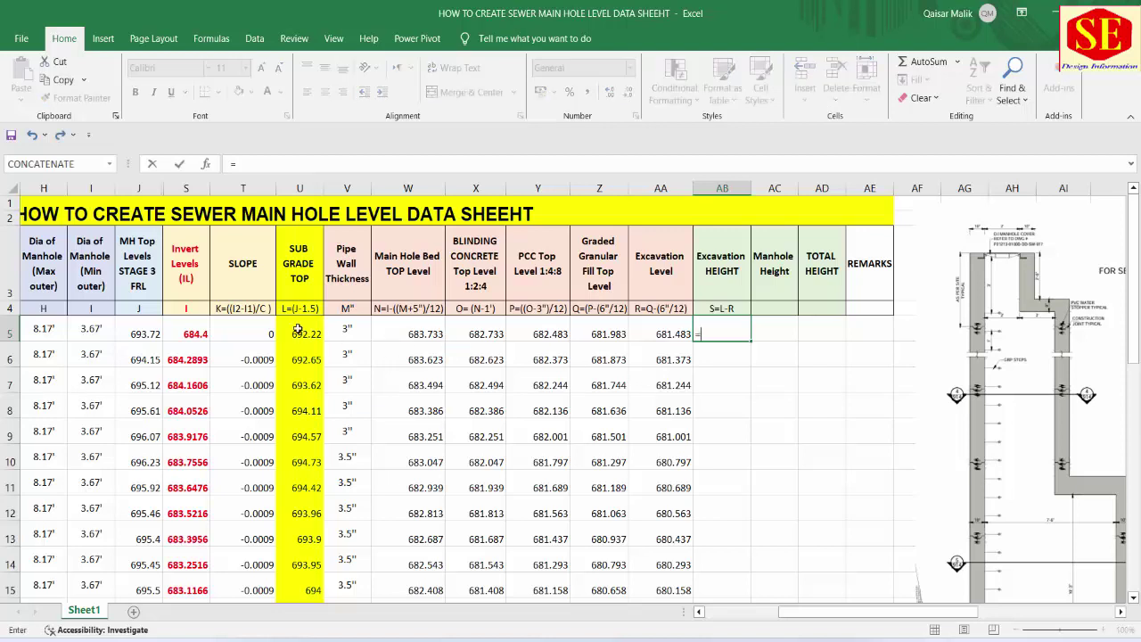
left_click(301, 334)
type("-")
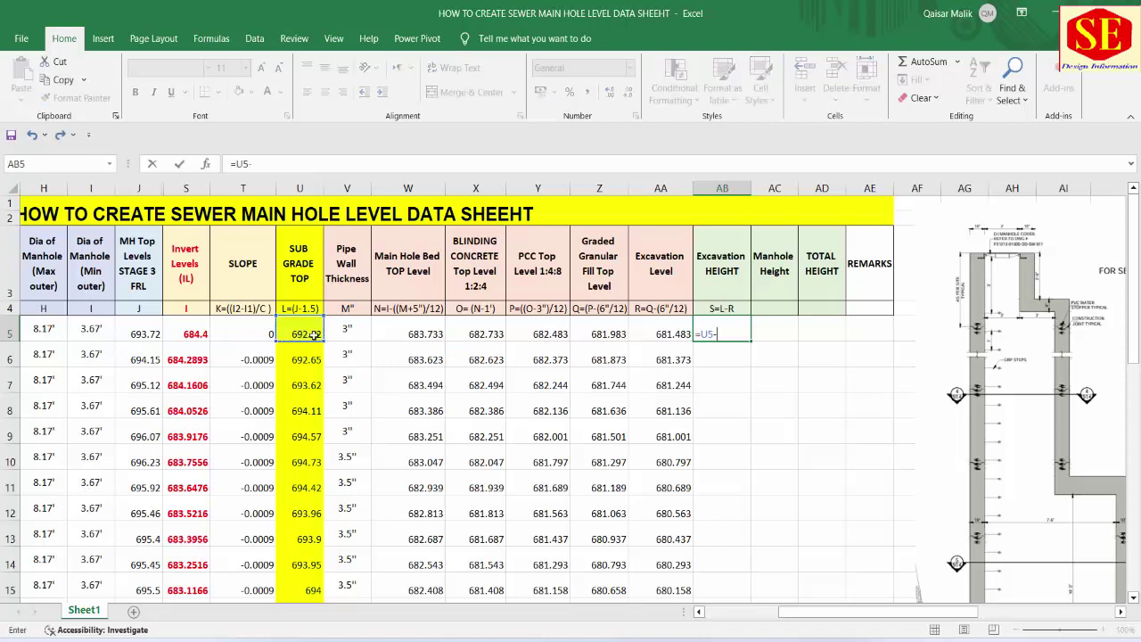
left_click(674, 331)
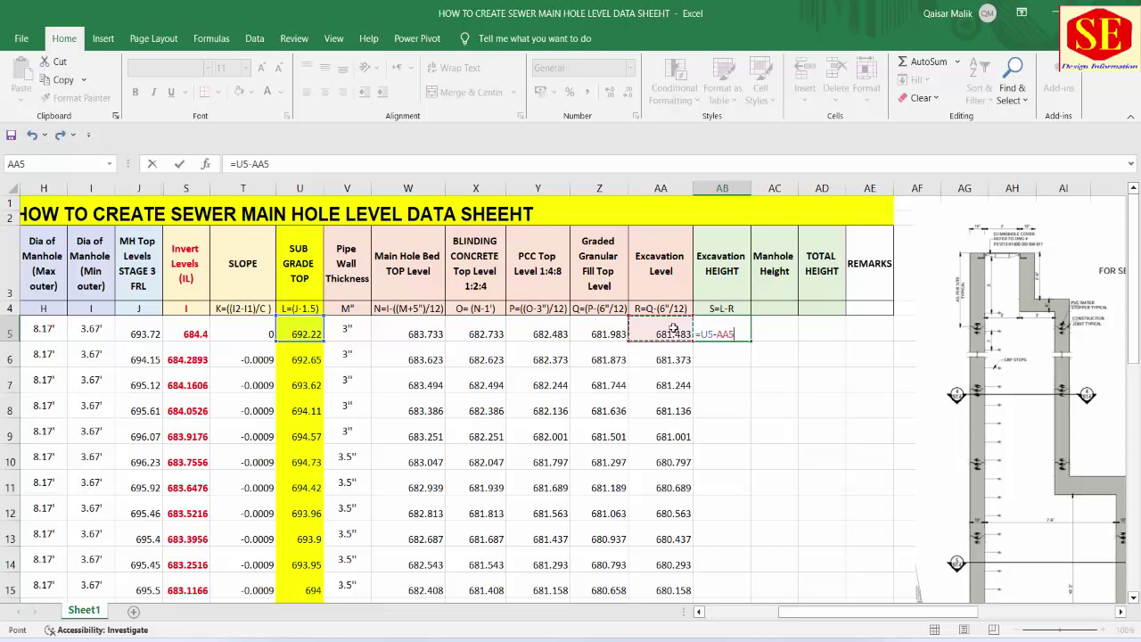
key("Return")
left_click(736, 334)
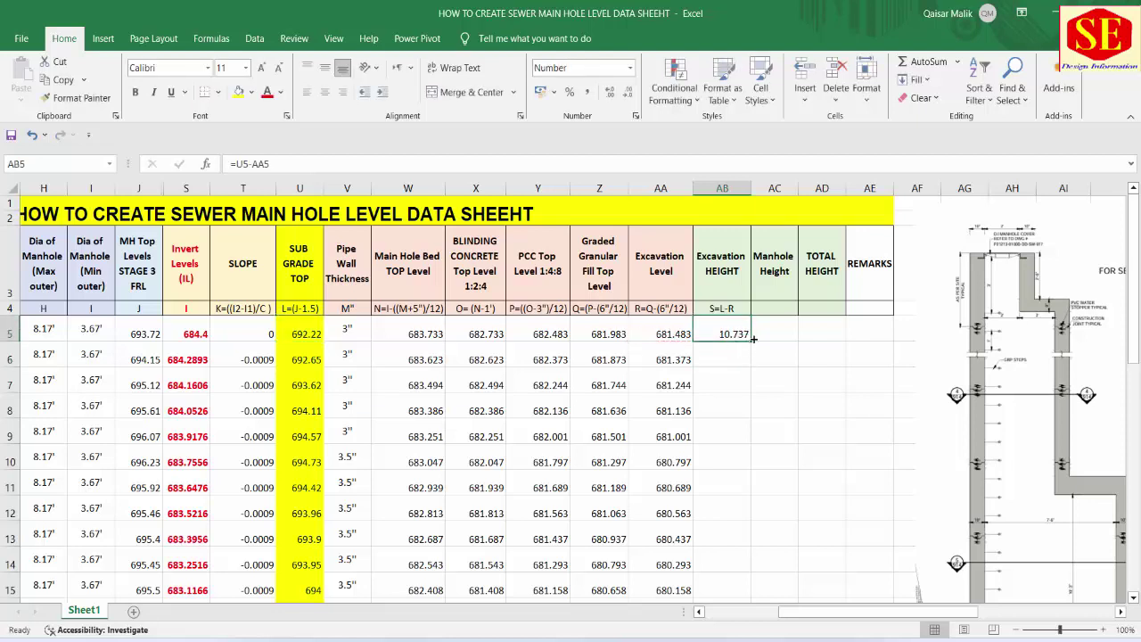
double_click(751, 337)
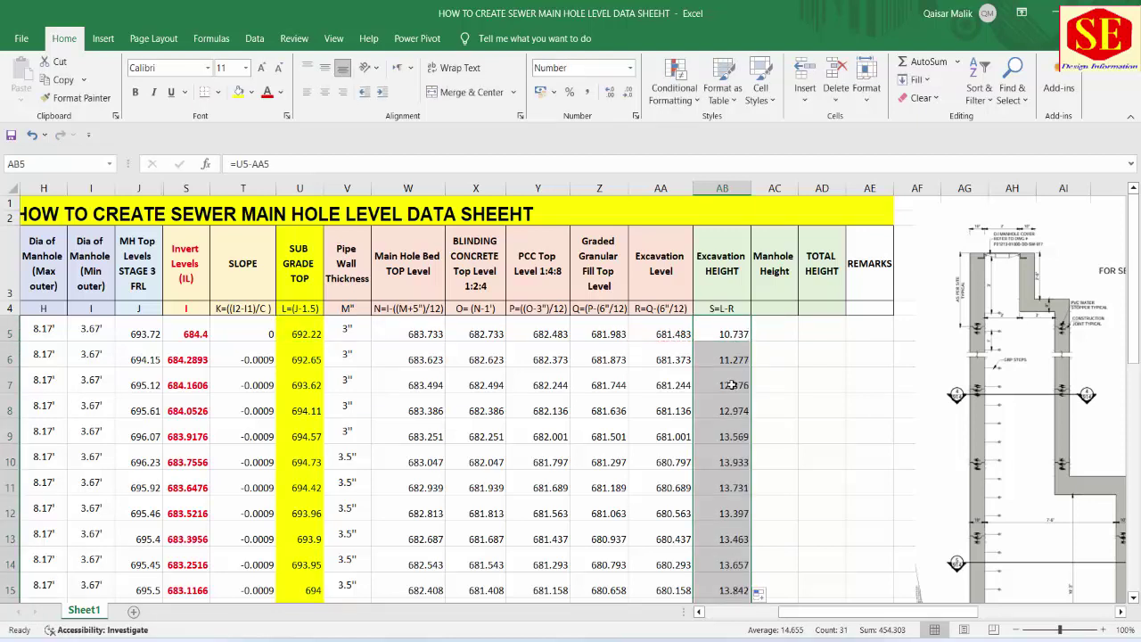
left_click(303, 337)
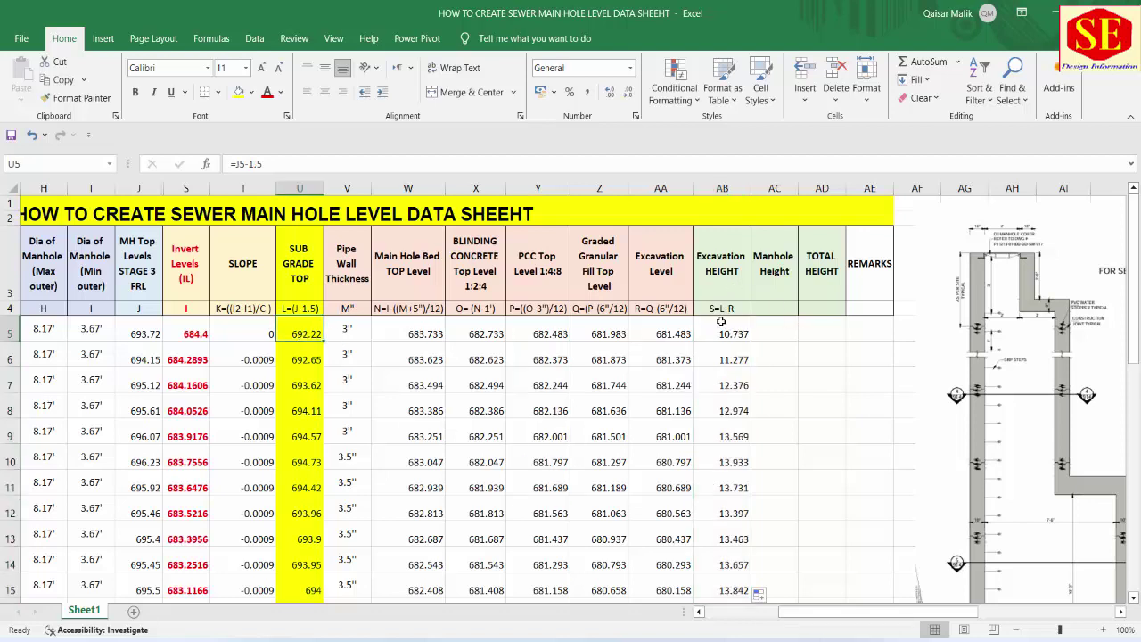
left_click(763, 263)
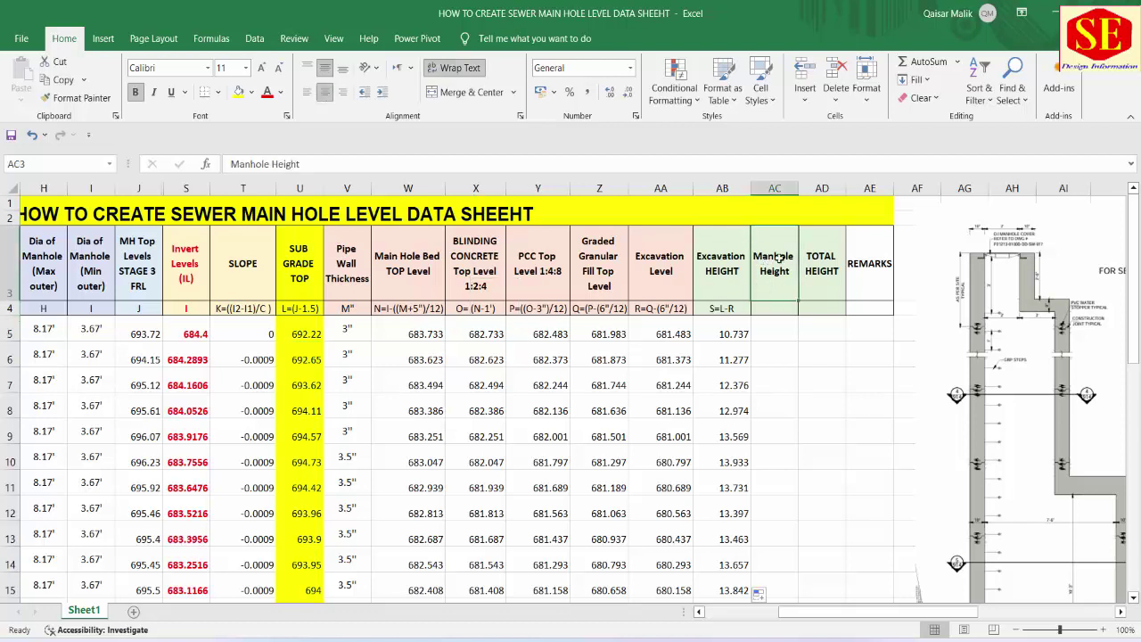
left_click(717, 267)
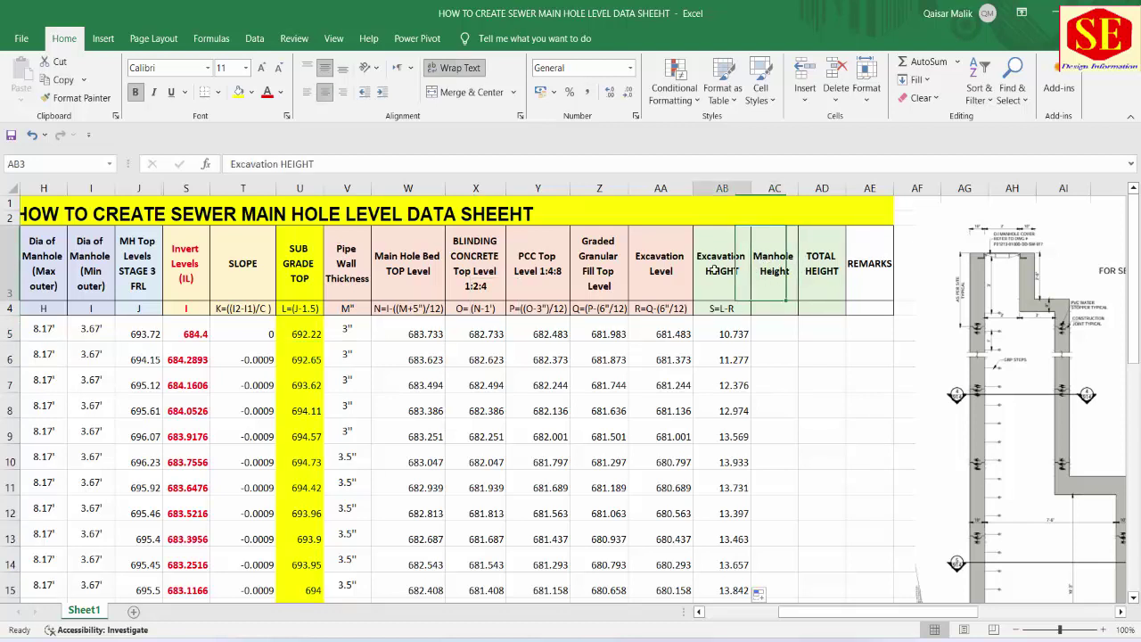
left_click(778, 268)
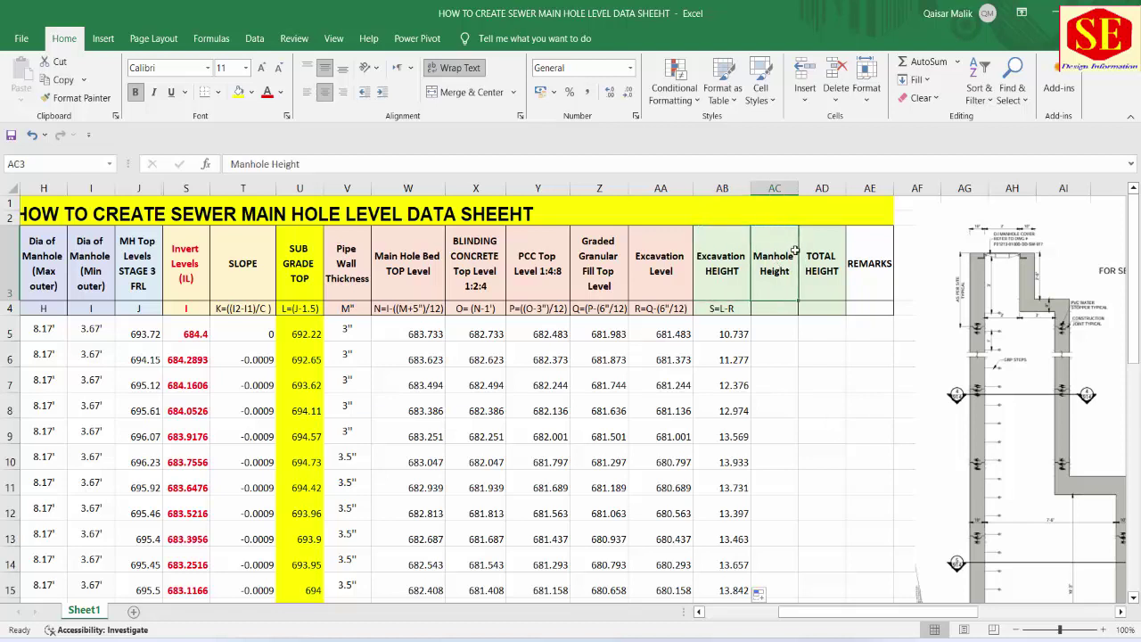
left_click(723, 336)
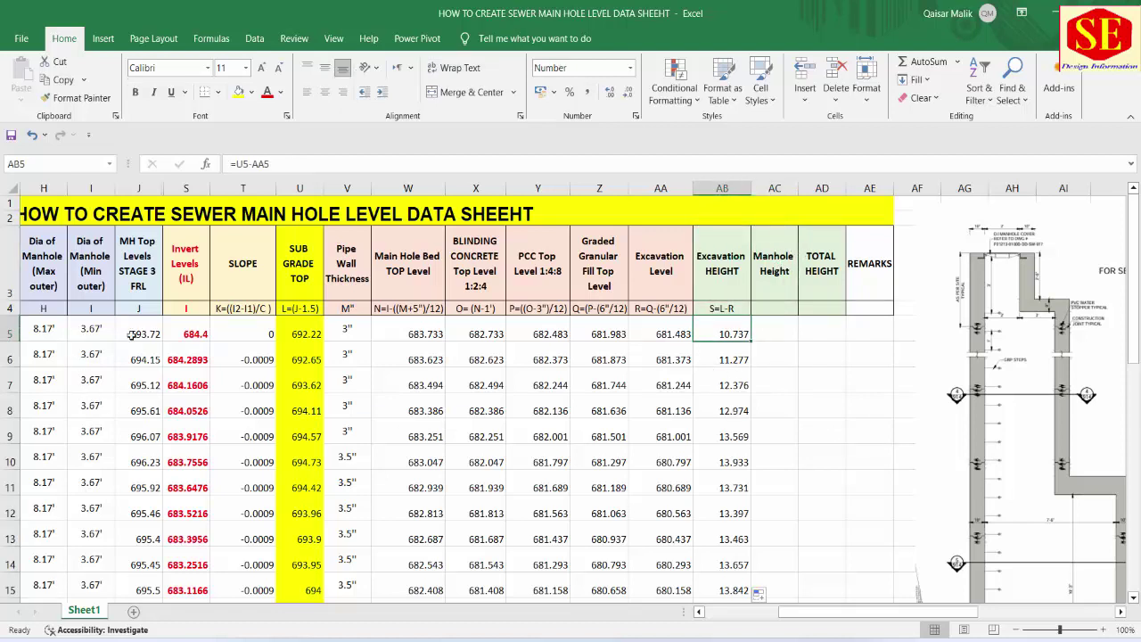
Copy I5's feet format onto Excavation HEIGHT column AB, showing values like 10.74' and 11.28'
left_click(90, 329)
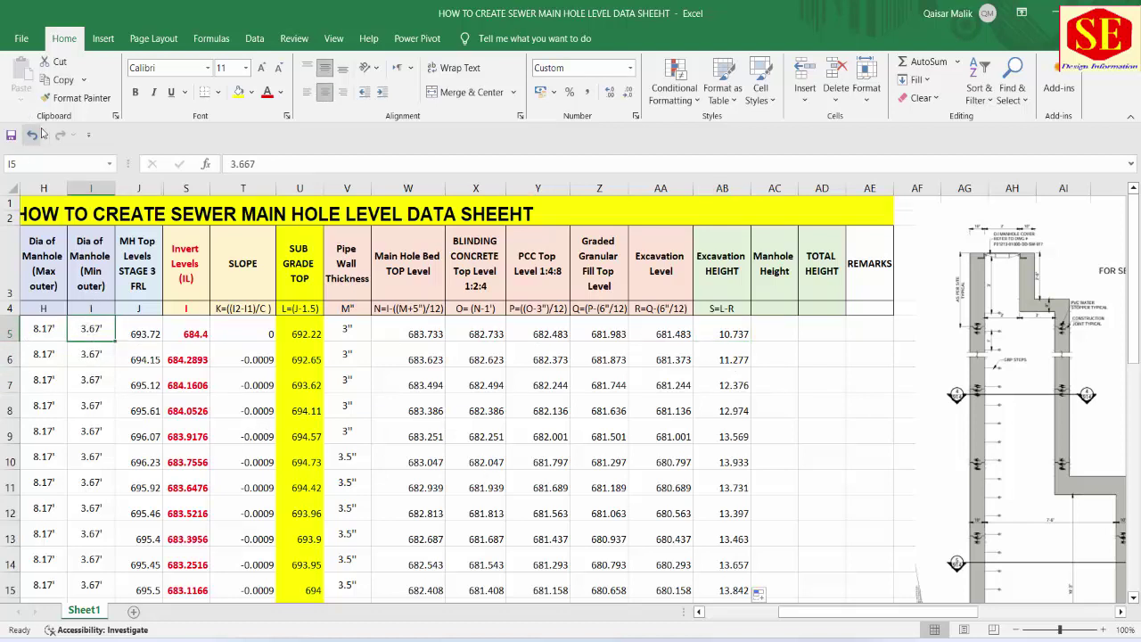
left_click(78, 98)
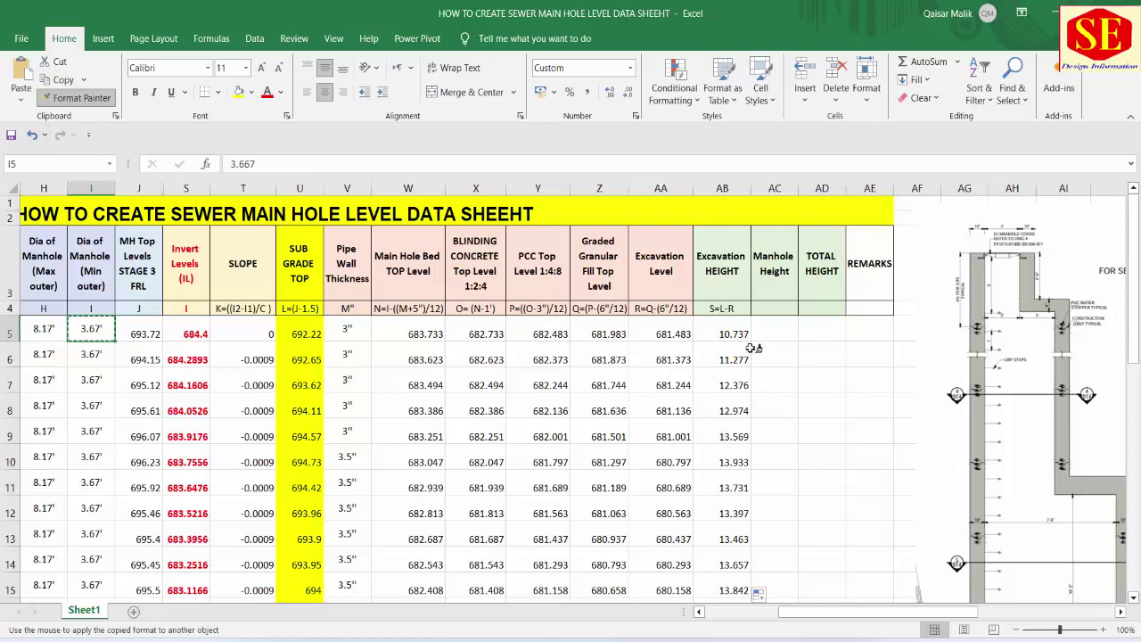
mouse_move(732, 334)
left_mouse_down()
mouse_move(750, 561)
mouse_move(739, 588)
left_mouse_up()
scroll(768, 425, "up", 8)
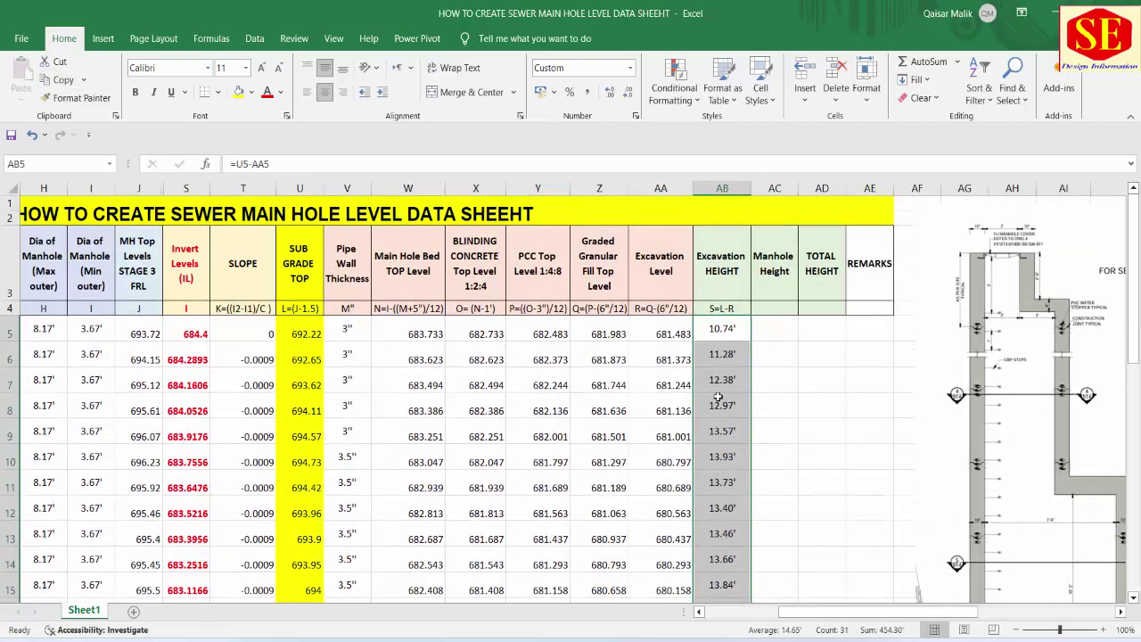
left_click(727, 331)
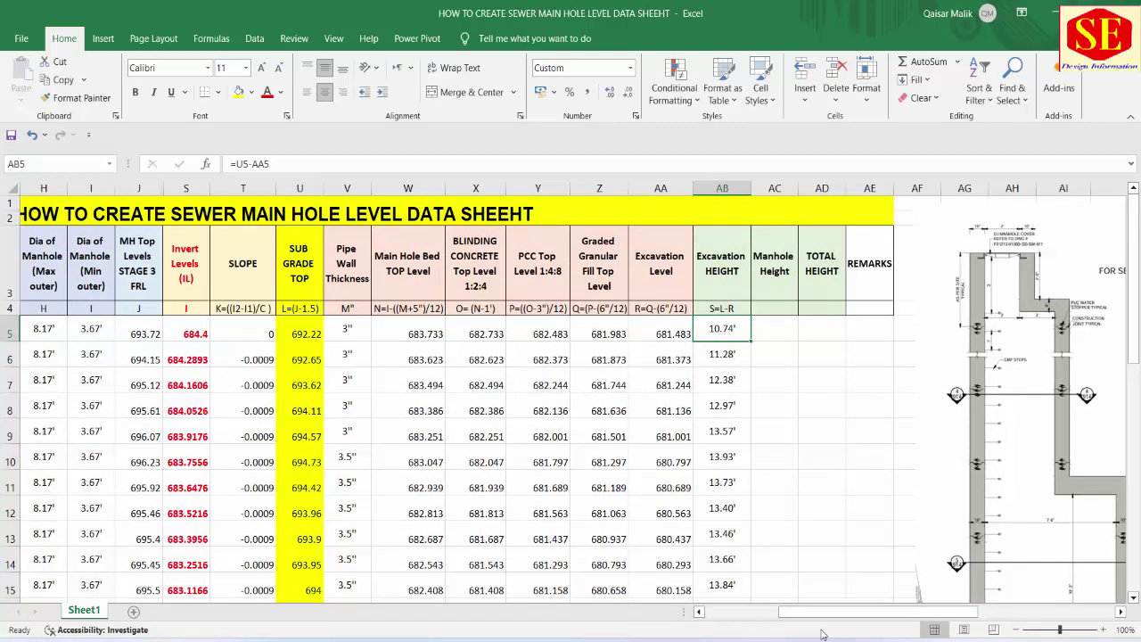
mouse_move(823, 615)
left_mouse_down()
mouse_move(779, 624)
mouse_move(827, 624)
left_mouse_up()
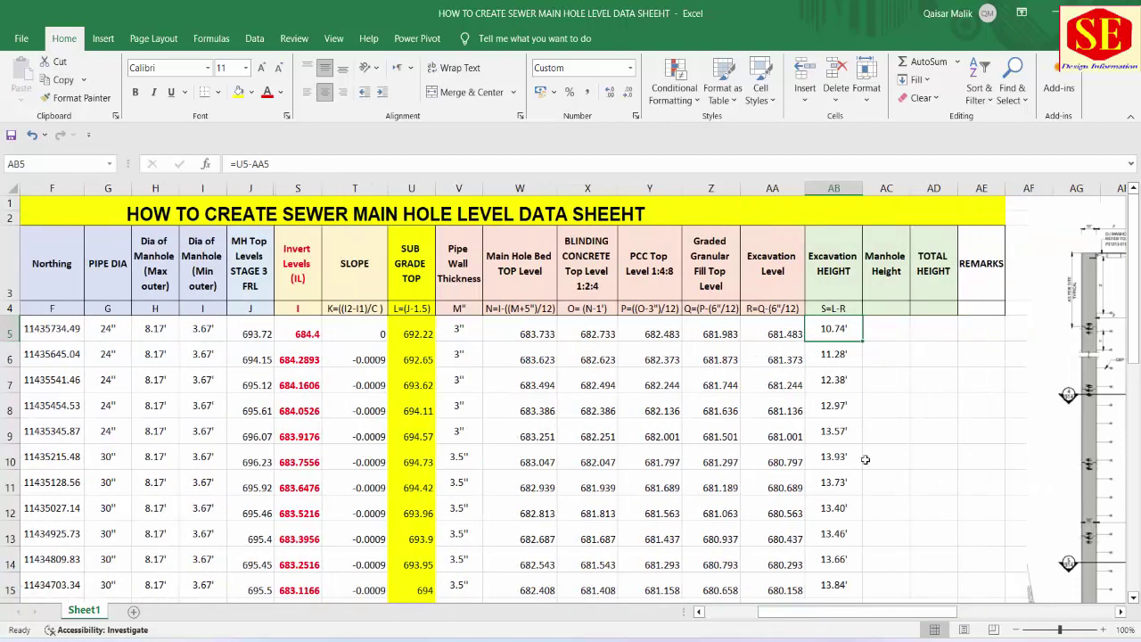
left_click(840, 352)
left_click(835, 383)
left_click(845, 410)
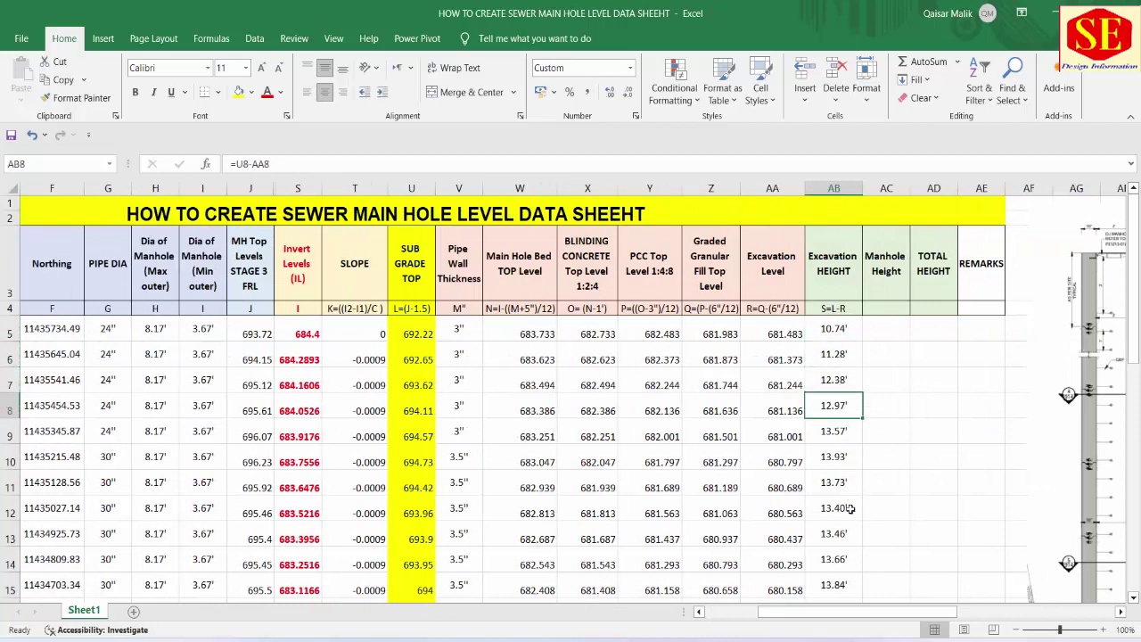
left_click(883, 263)
Start the Manhole Height label T= in AC4 and bring up the Section B-B drawing PDF
left_click(875, 312)
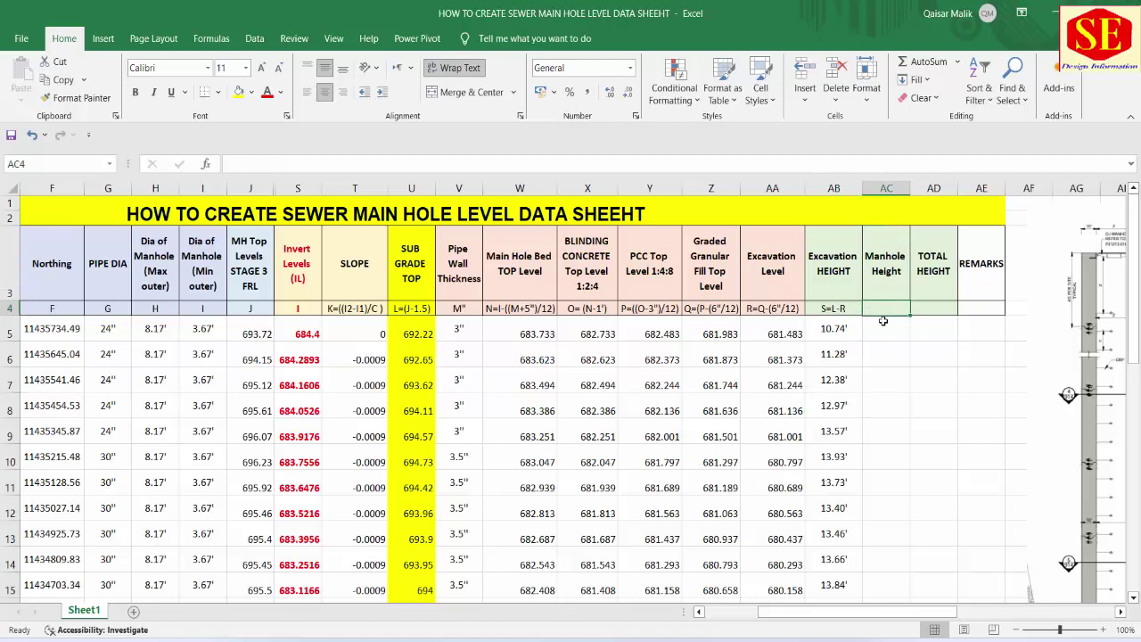
type("T=")
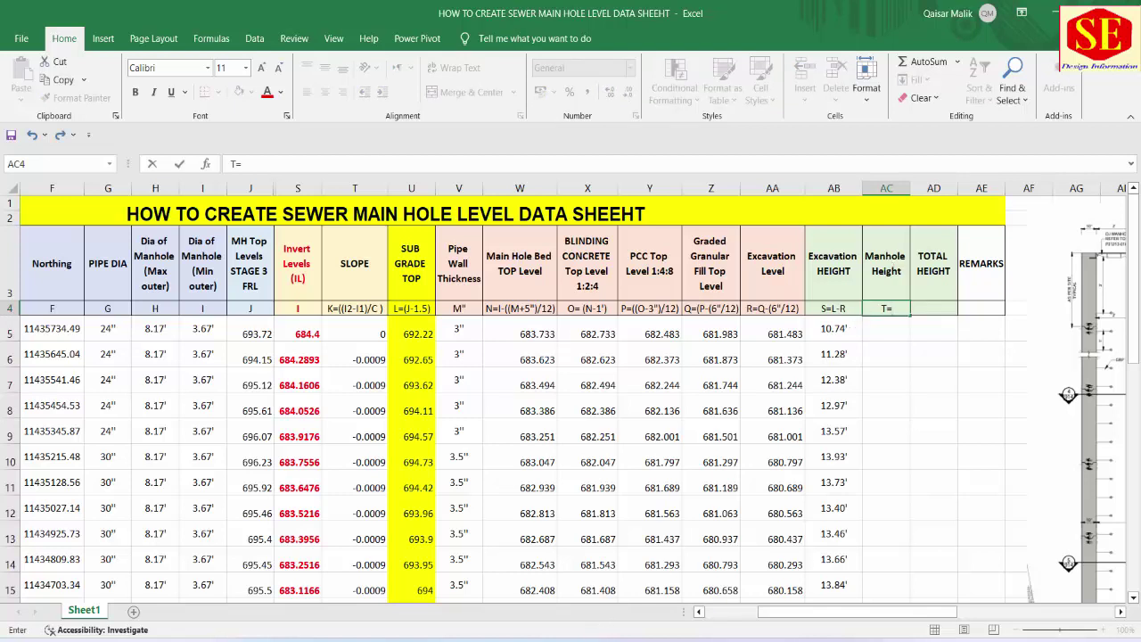
key("alt+Tab")
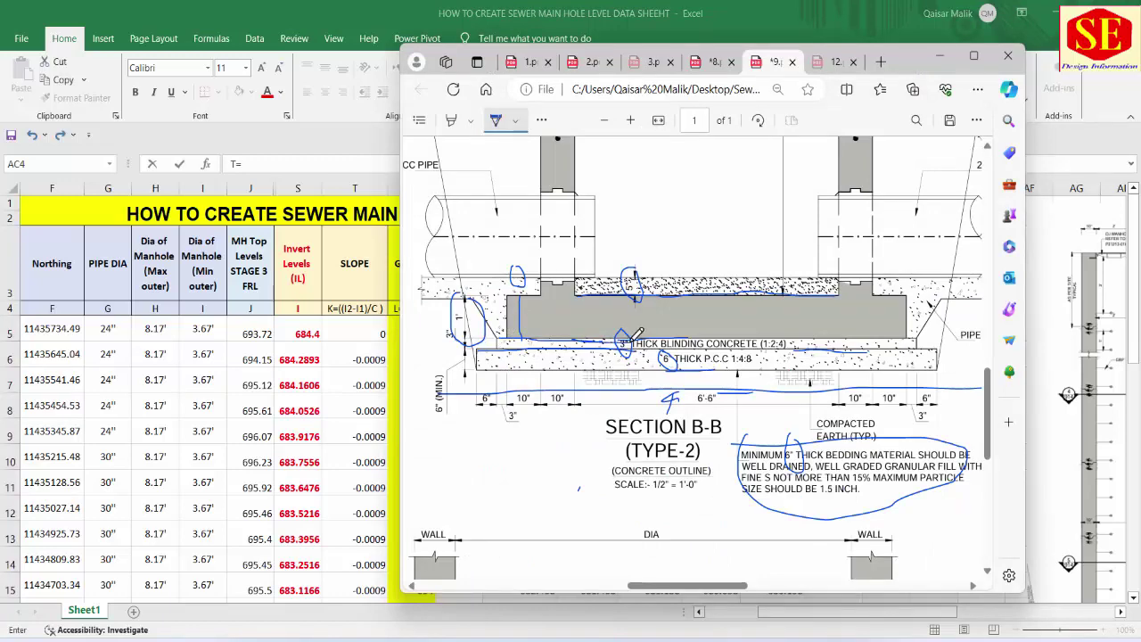
Ink blue lines over the blinding concrete and top ground lines on the drawing
left_click_drag(636, 335, 920, 317)
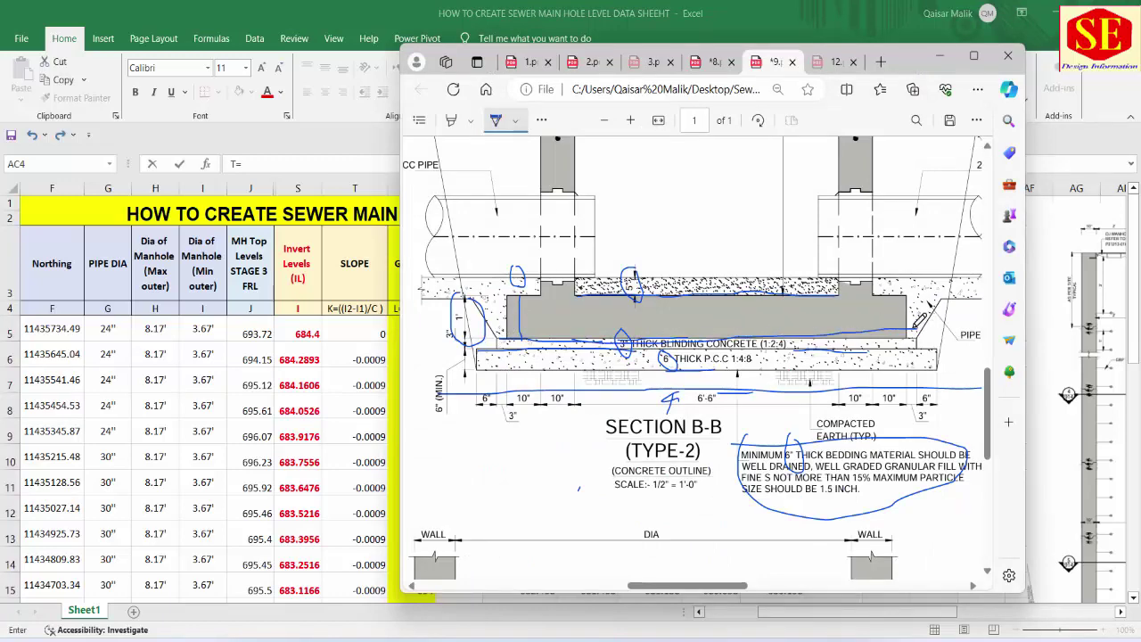
scroll(740, 258, "up", 10)
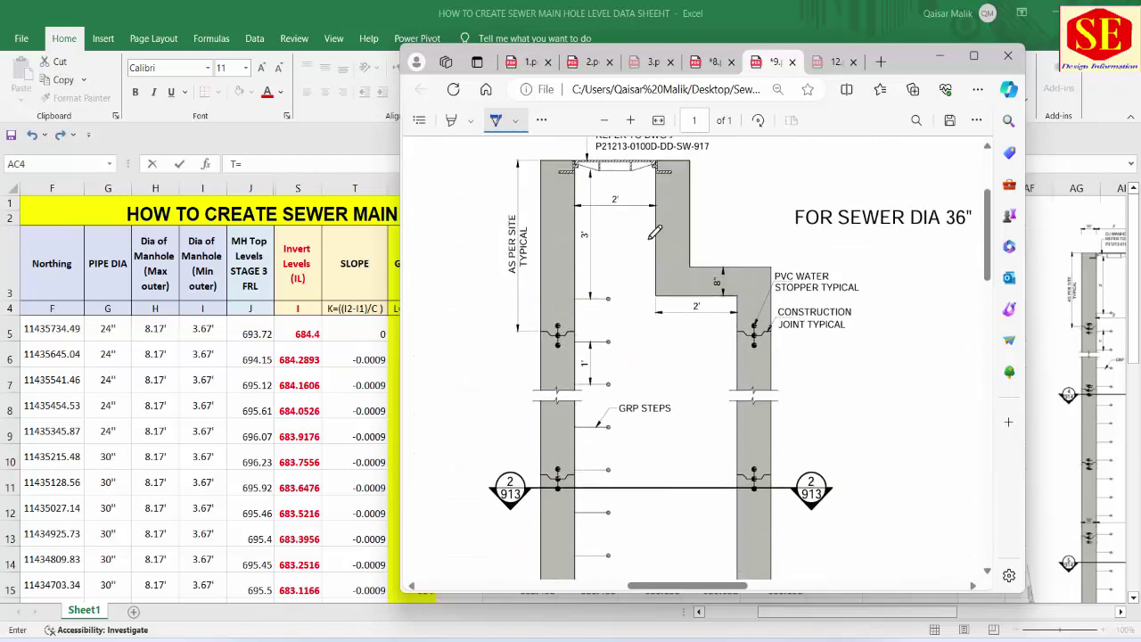
scroll(654, 232, "up", 2)
left_click_drag(492, 228, 609, 228)
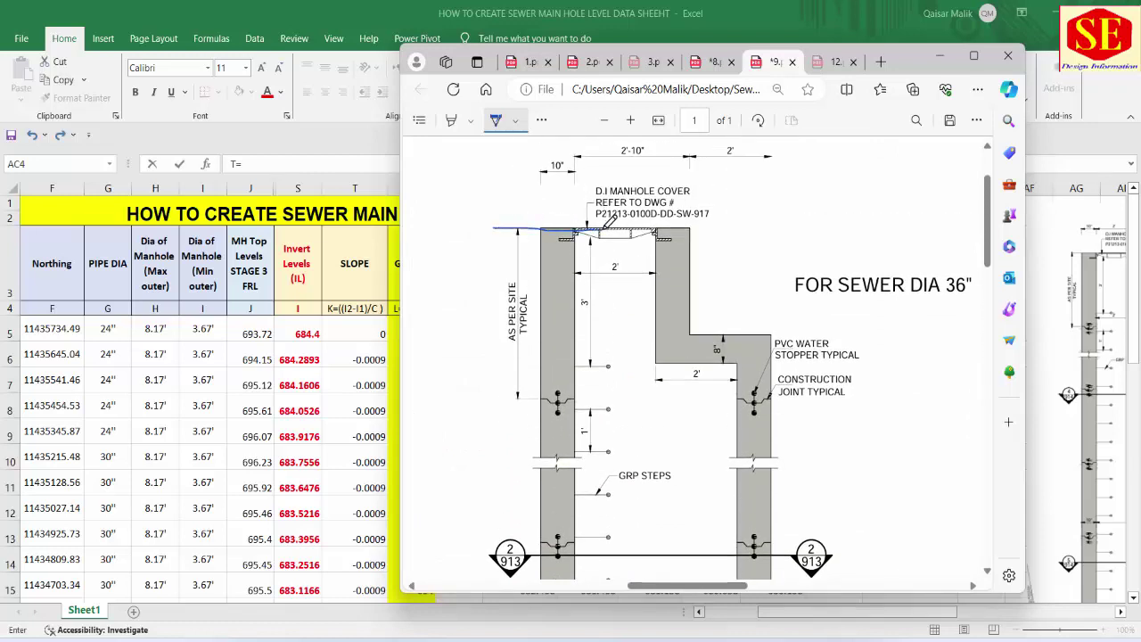
scroll(580, 215, "down", 4)
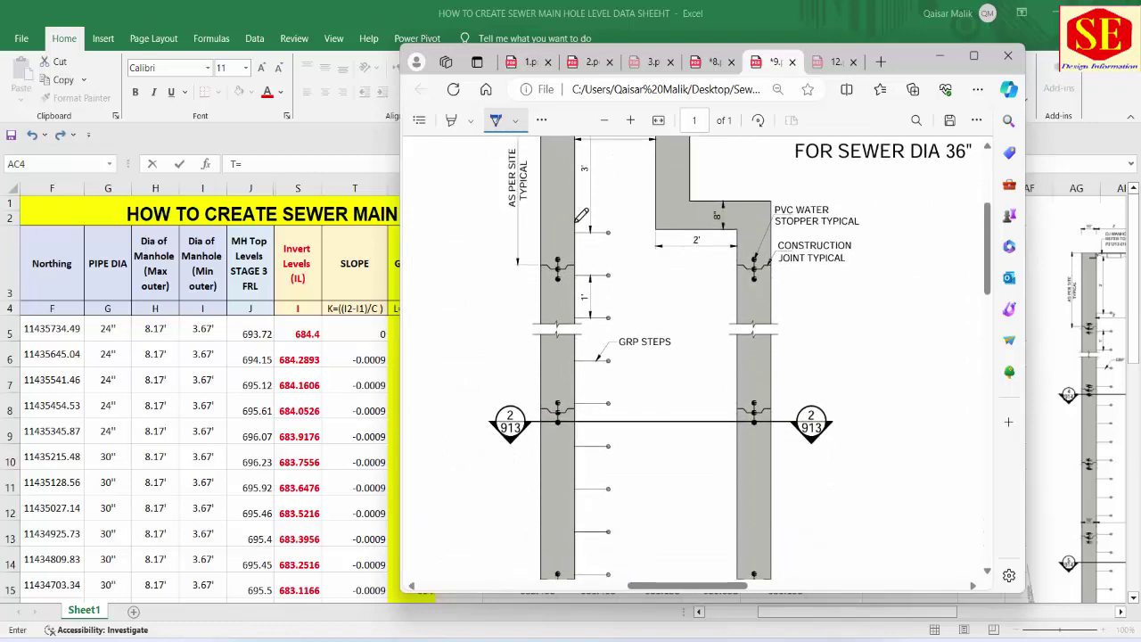
scroll(580, 216, "up", 6)
scroll(580, 216, "down", 4)
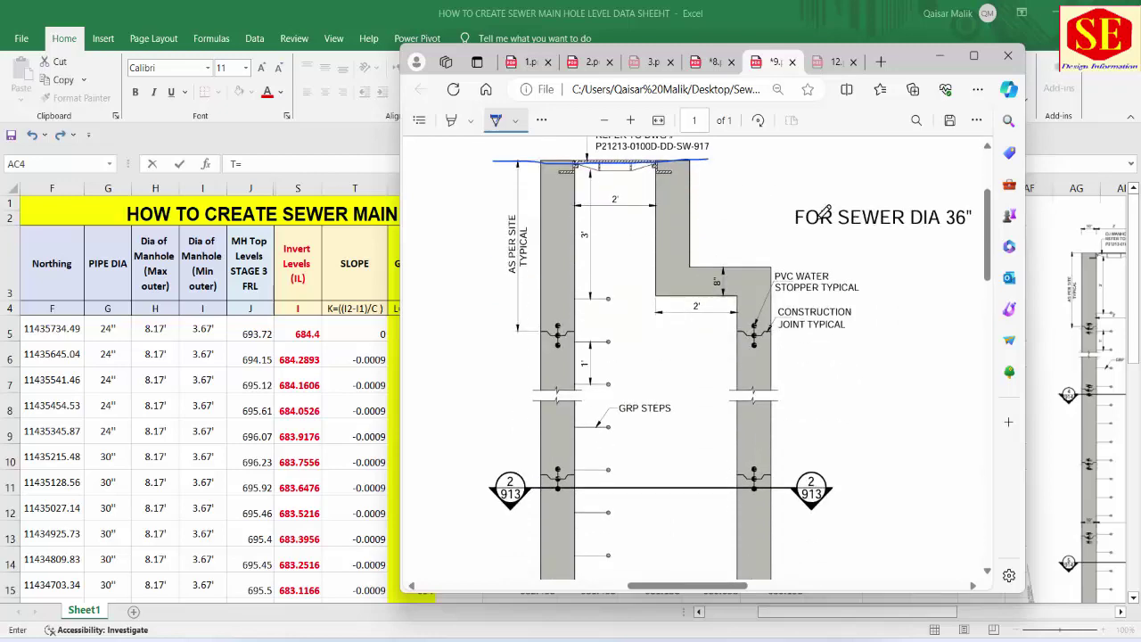
Maximize the PDF viewer, scroll through the drawing, and return to the Excel sheet
left_click(973, 56)
scroll(444, 318, "down", 5)
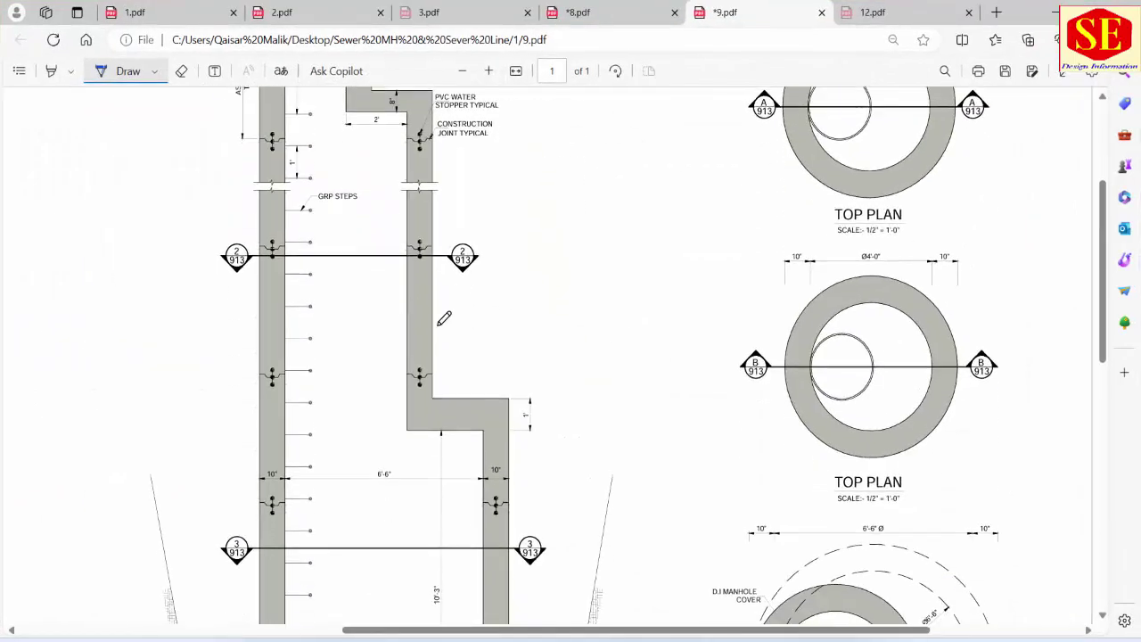
scroll(444, 318, "down", 6)
scroll(272, 447, "up", 2)
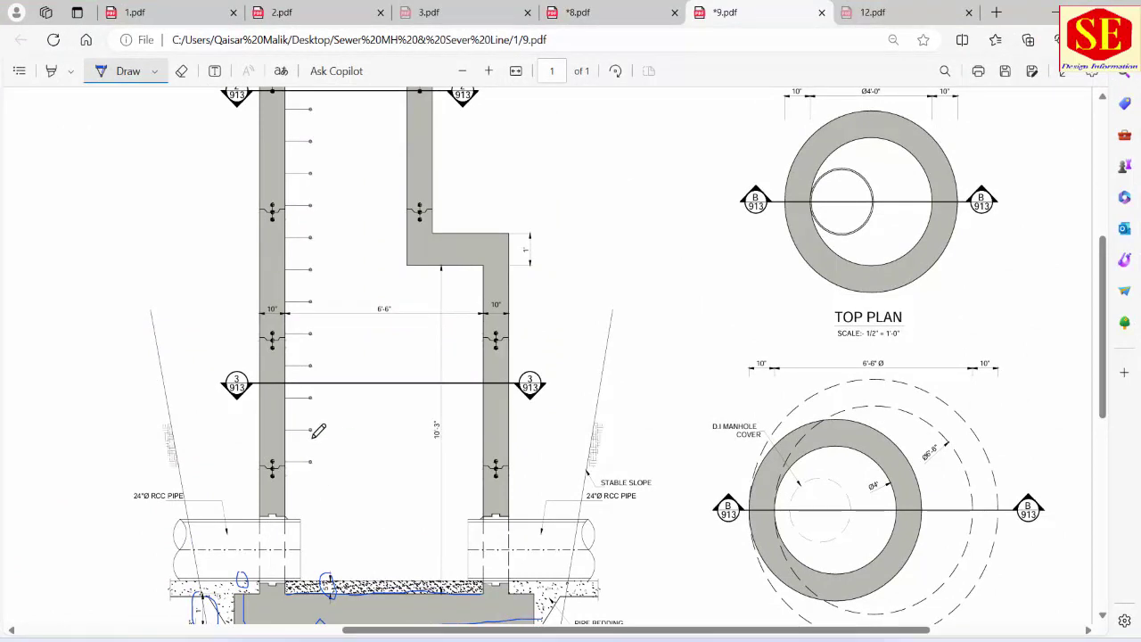
scroll(401, 535, "up", 3)
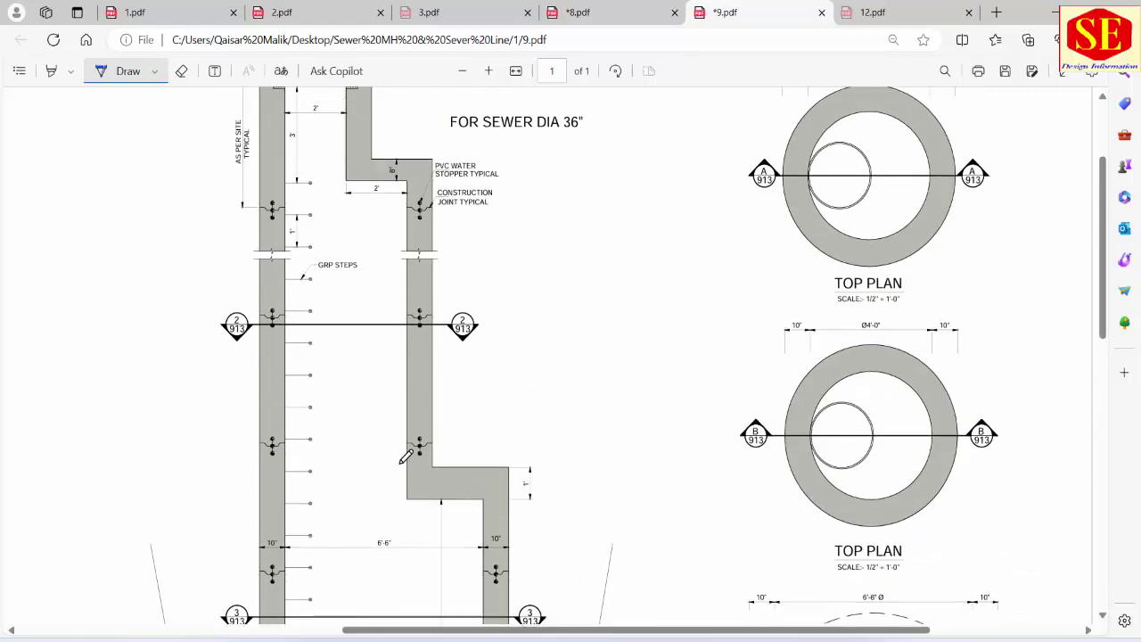
scroll(405, 456, "down", 5)
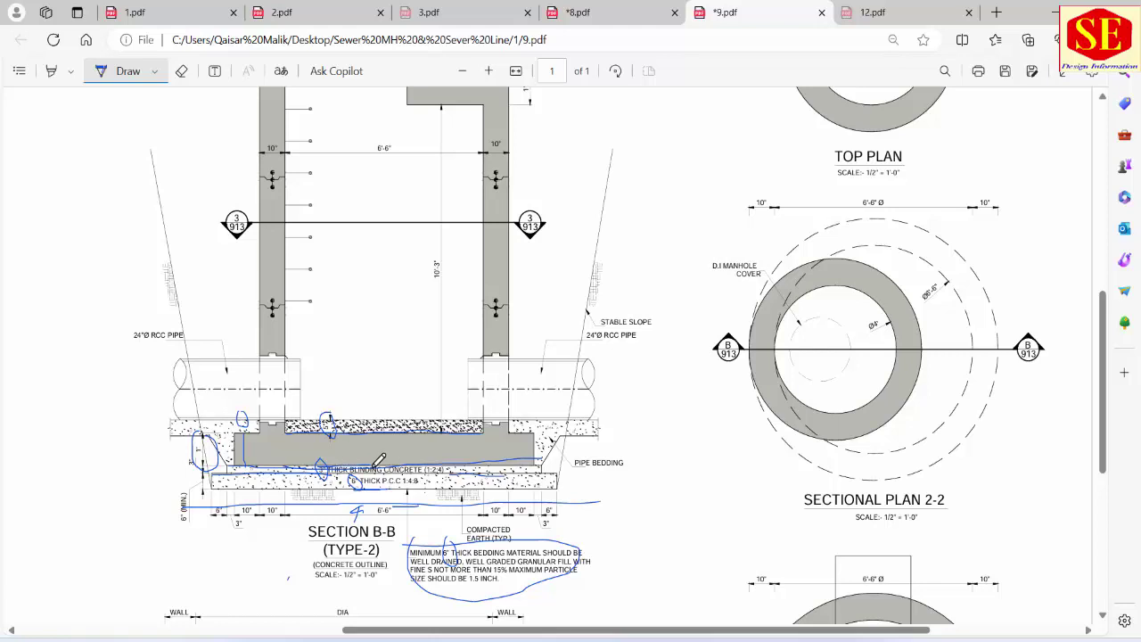
scroll(379, 459, "up", 10)
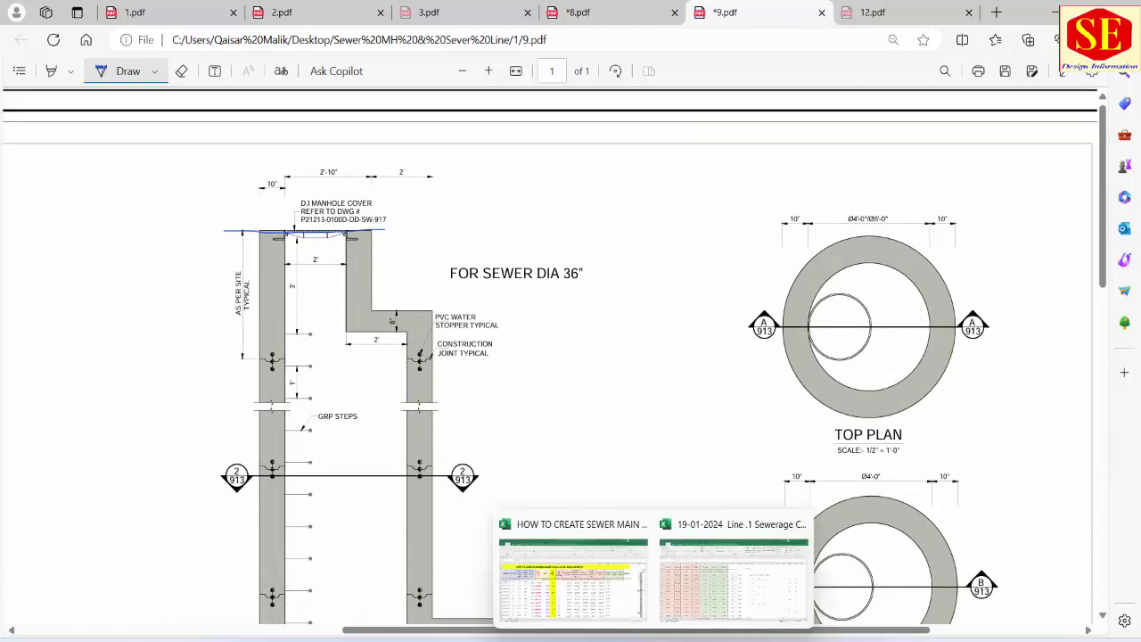
left_click(570, 566)
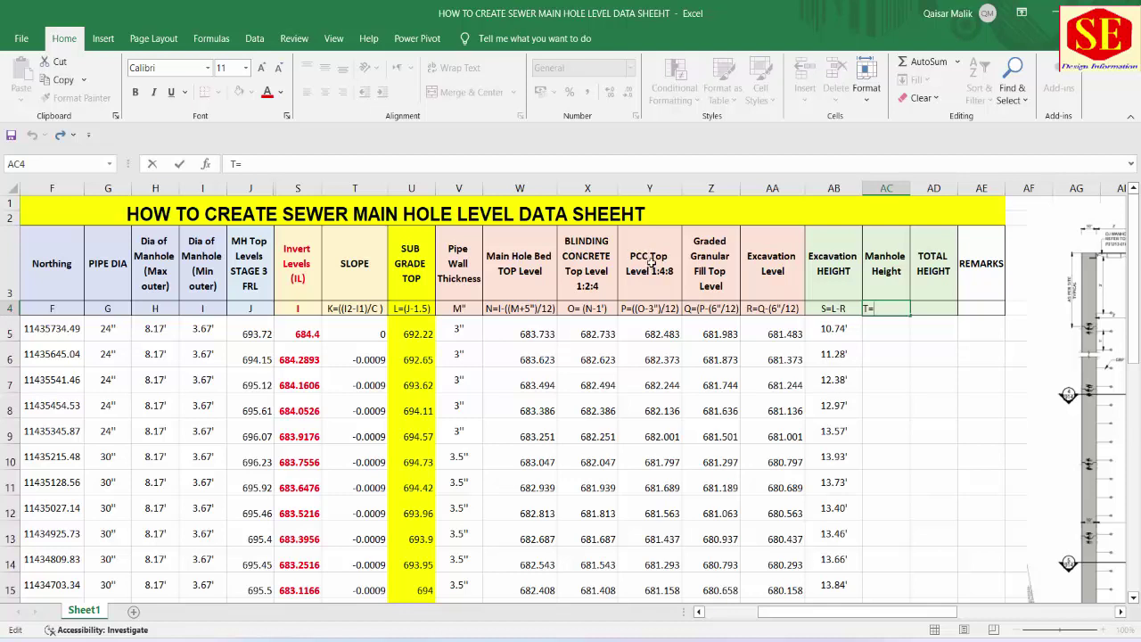
Inspect the PCC, blinding concrete and MH top level columns, confirming top levels are letter J
left_click(631, 307)
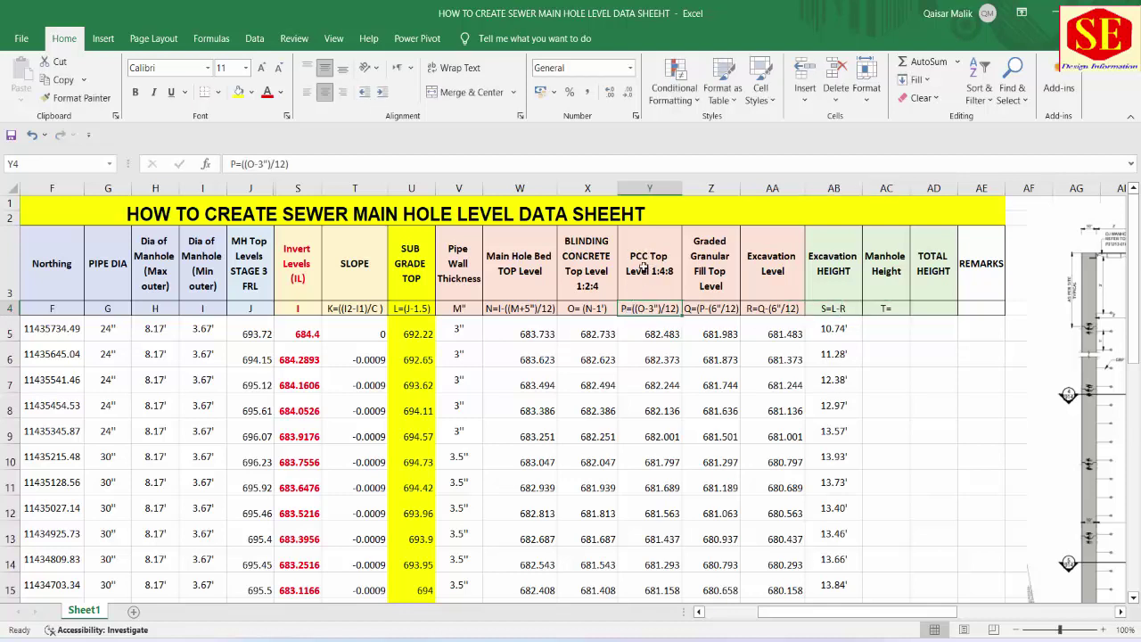
mouse_move(643, 268)
left_mouse_down()
mouse_move(646, 474)
mouse_move(654, 408)
left_mouse_up()
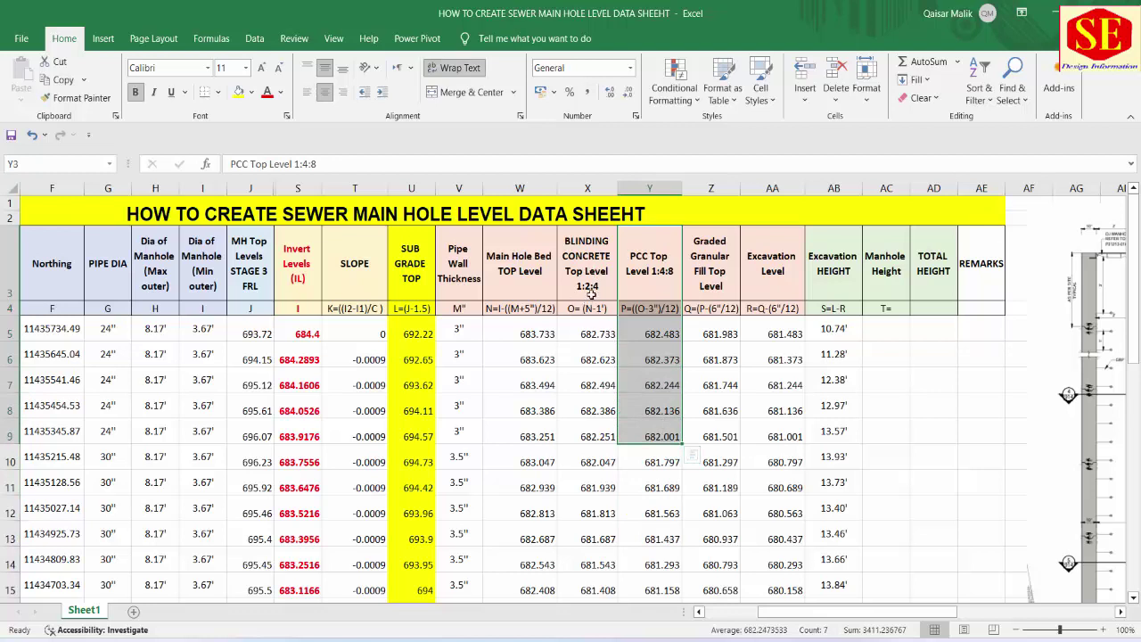
left_click_drag(586, 257, 586, 435)
left_click(586, 256)
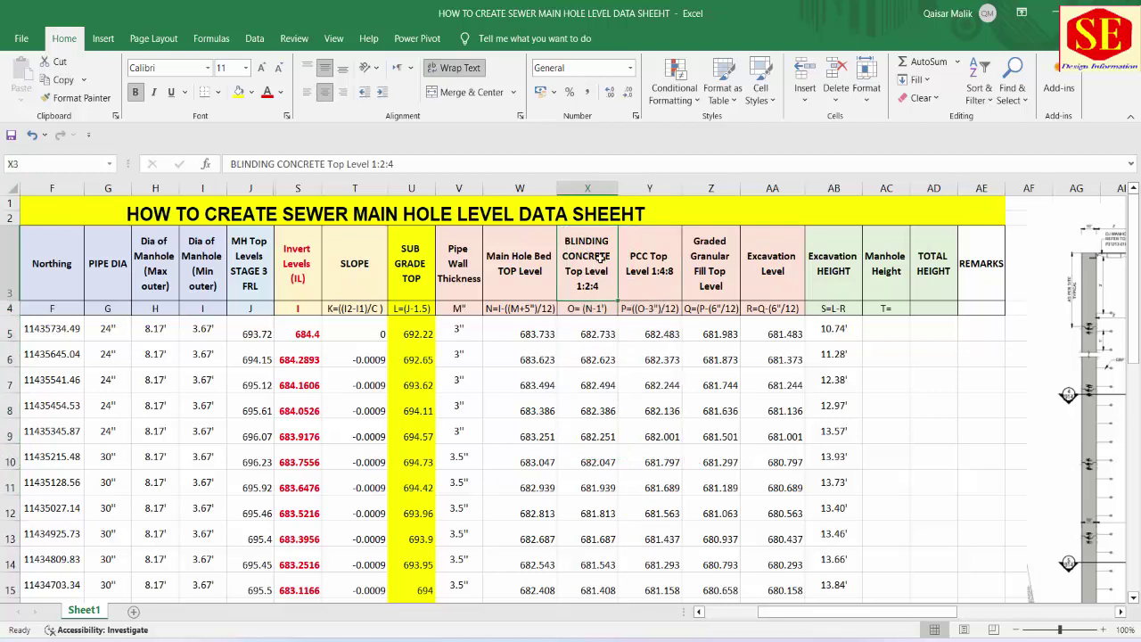
left_click(600, 332)
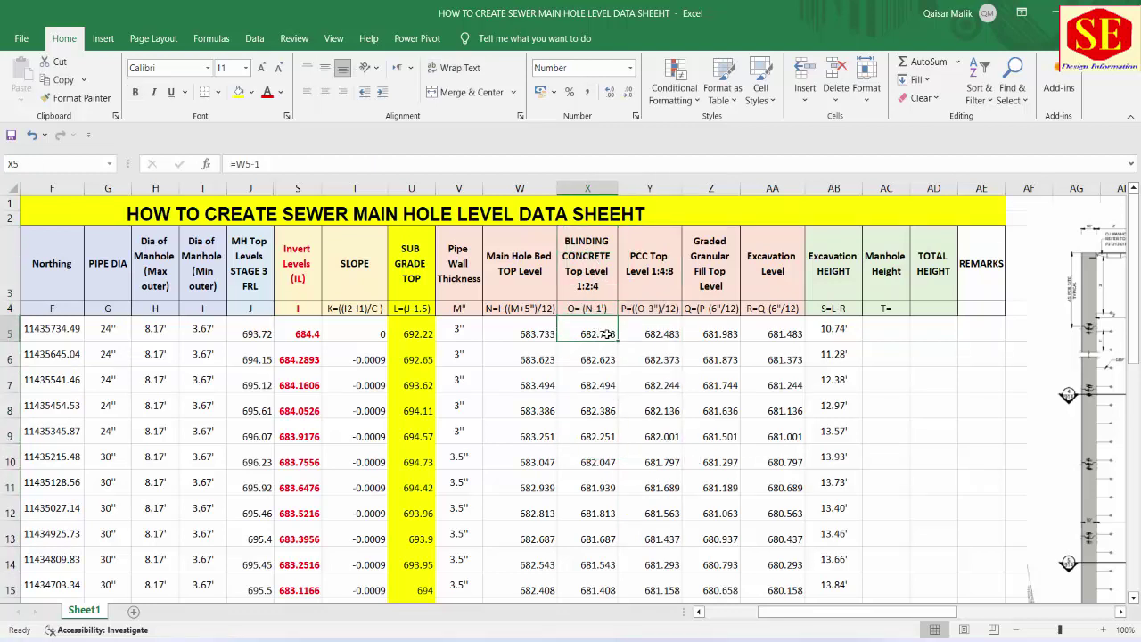
left_click_drag(758, 615, 715, 614)
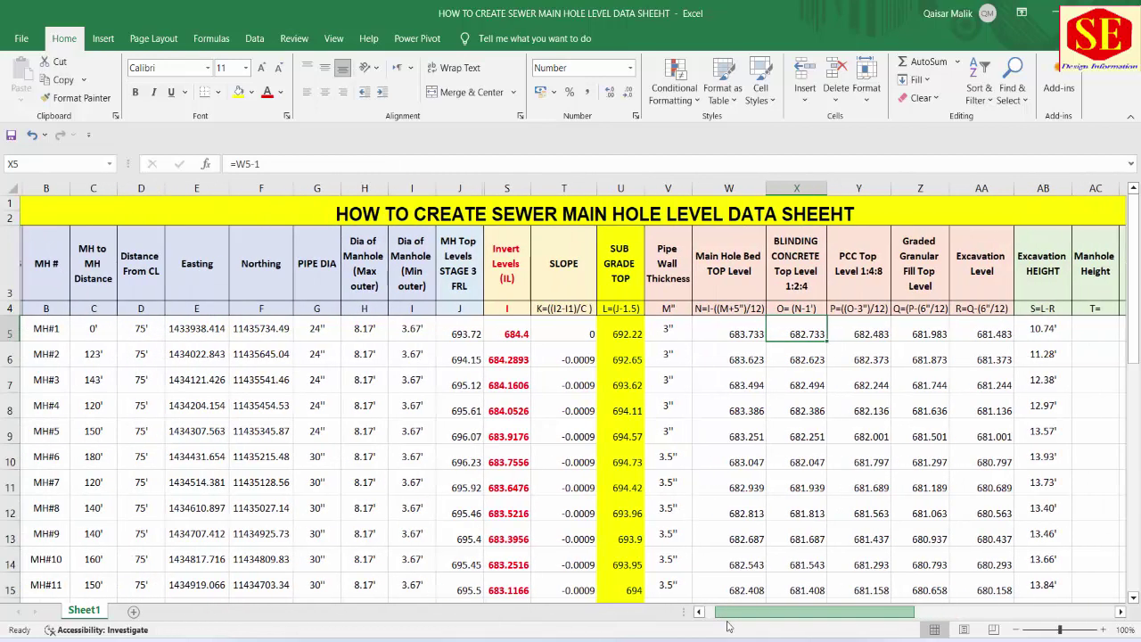
left_click(464, 332)
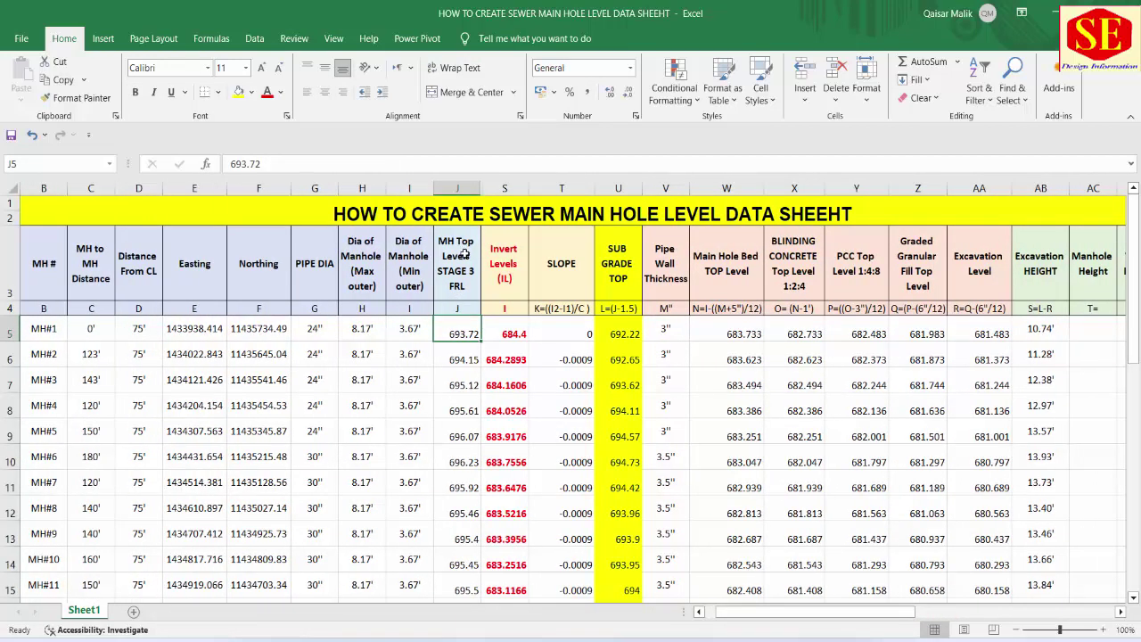
left_click(456, 297)
left_click(462, 308)
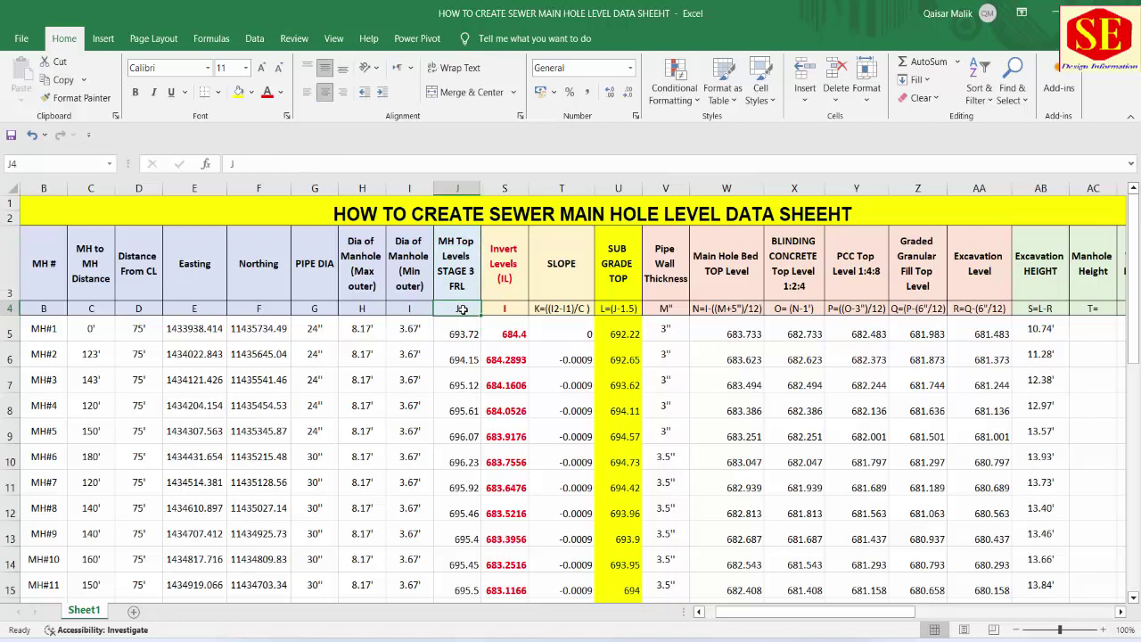
Complete the Manhole Height label in AC4 as T=J-O
double_click(1106, 307)
type("J-")
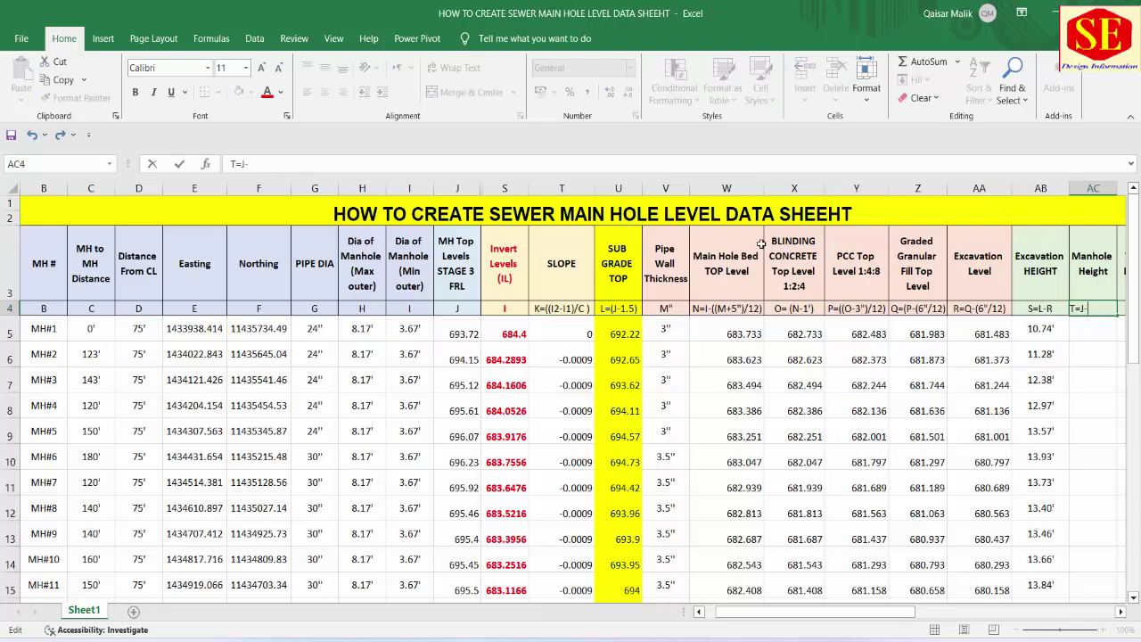
left_click(780, 308)
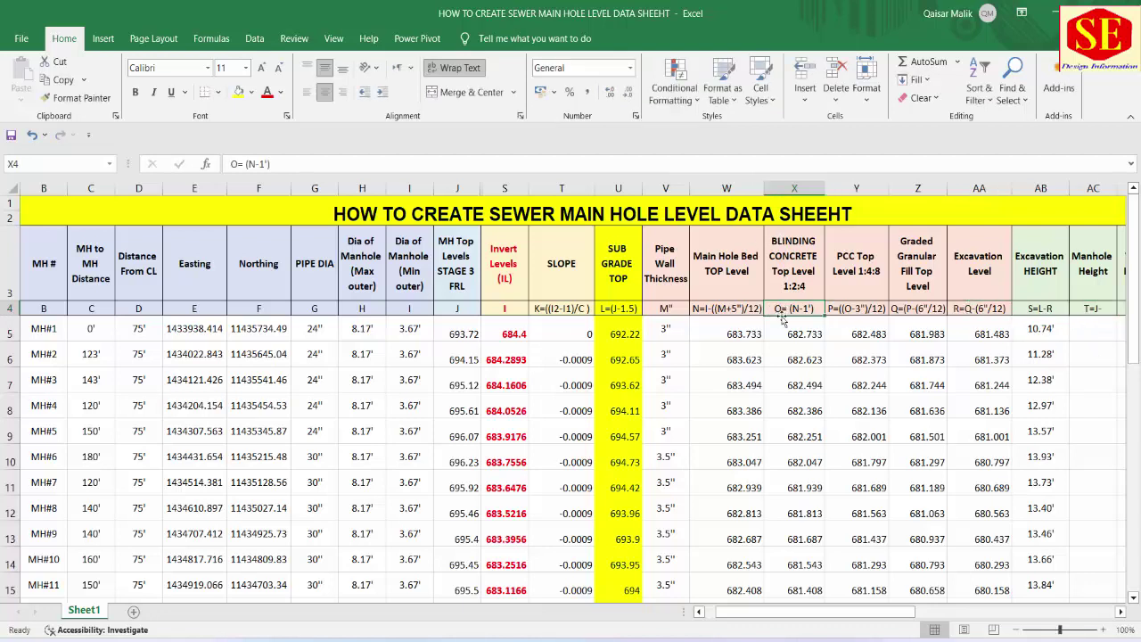
double_click(1108, 310)
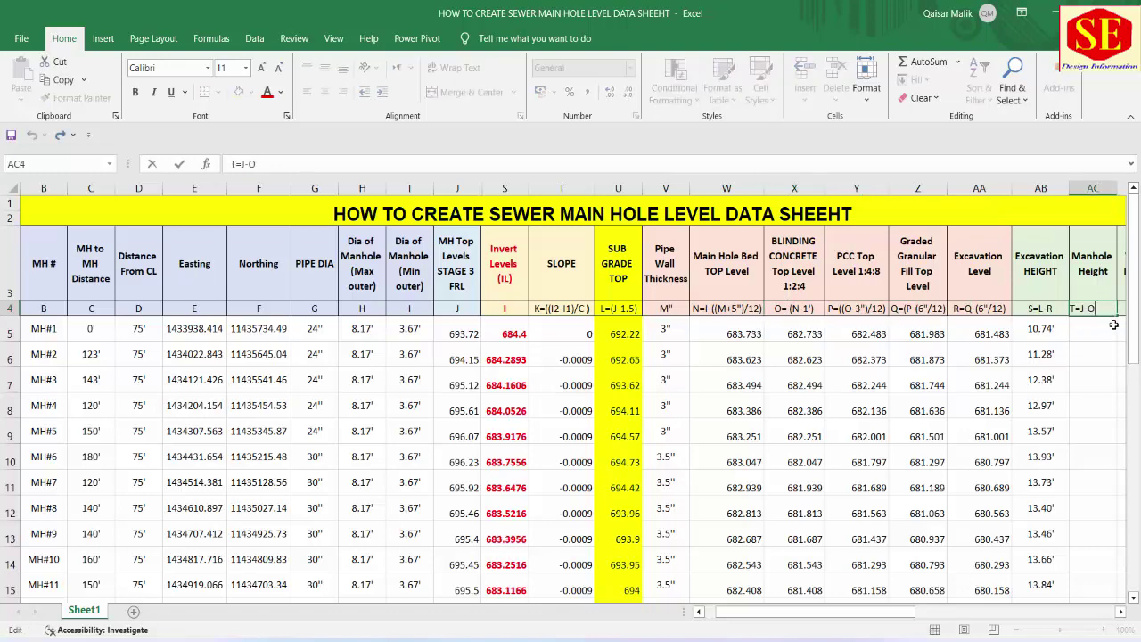
left_click(1113, 325)
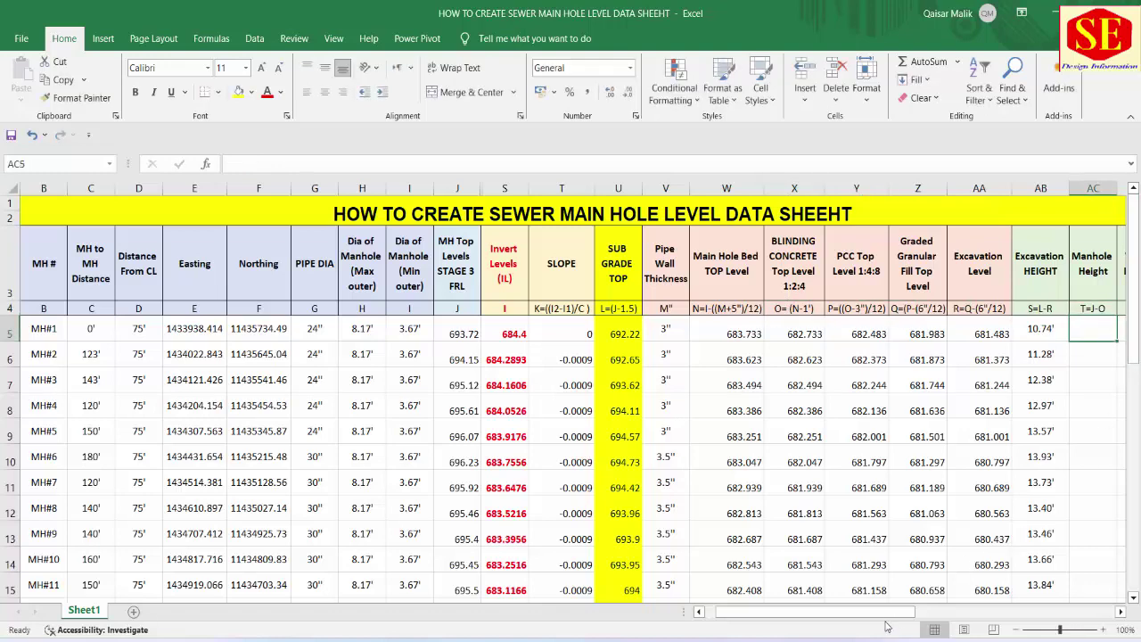
left_click_drag(887, 621, 907, 621)
Enter =J5-X5 in AC5 and fill it down to row 35
type("=")
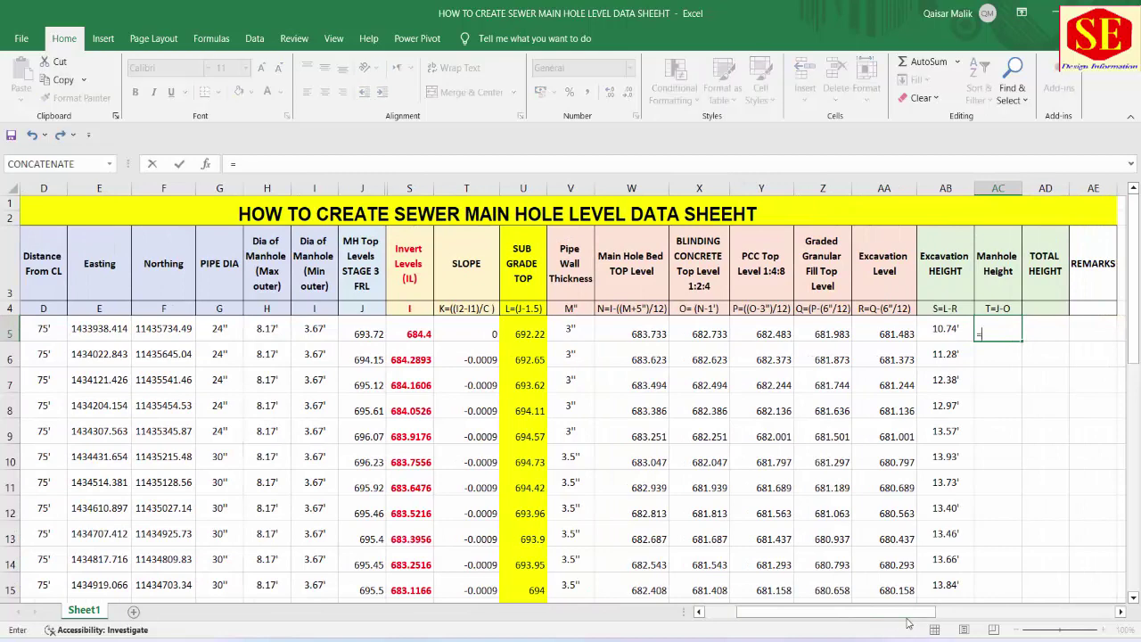
left_click(376, 332)
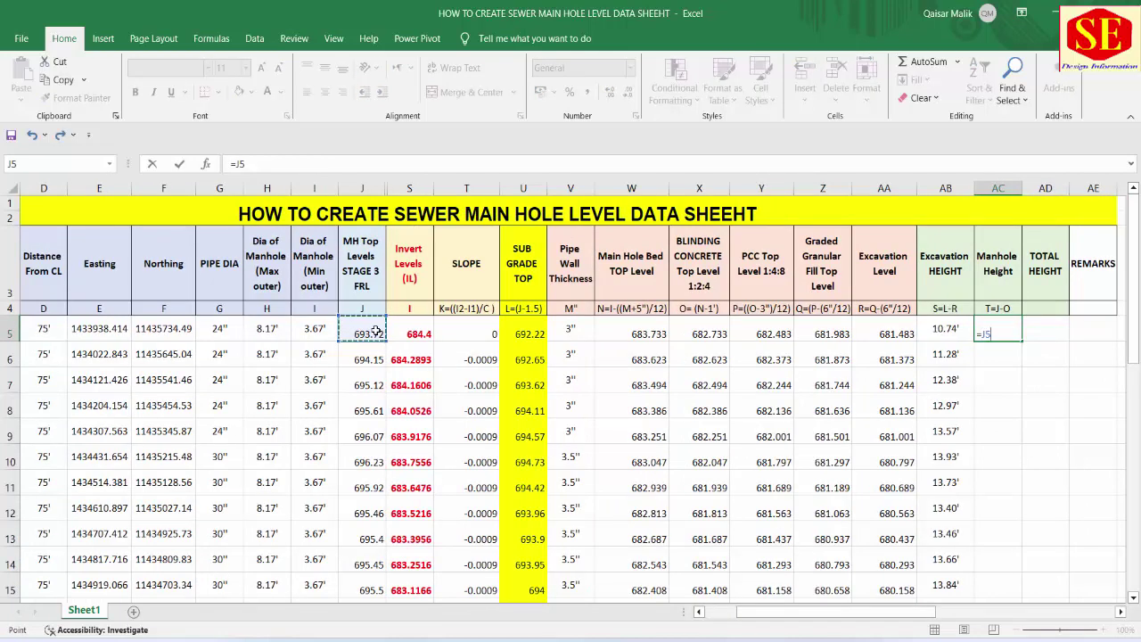
type("-")
left_click(715, 335)
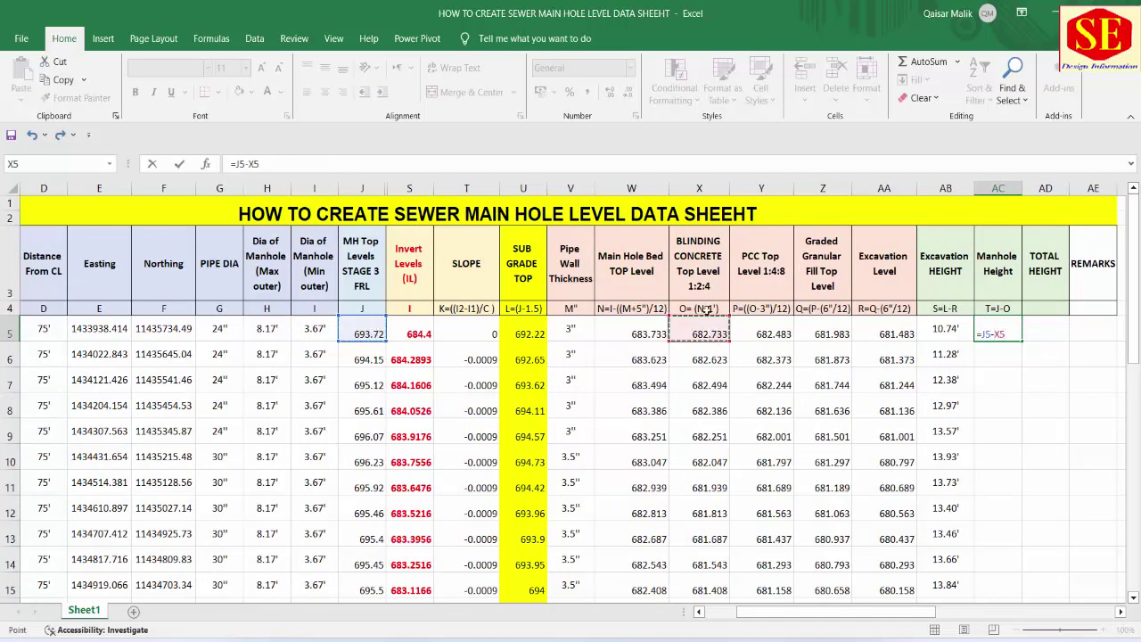
key("Return")
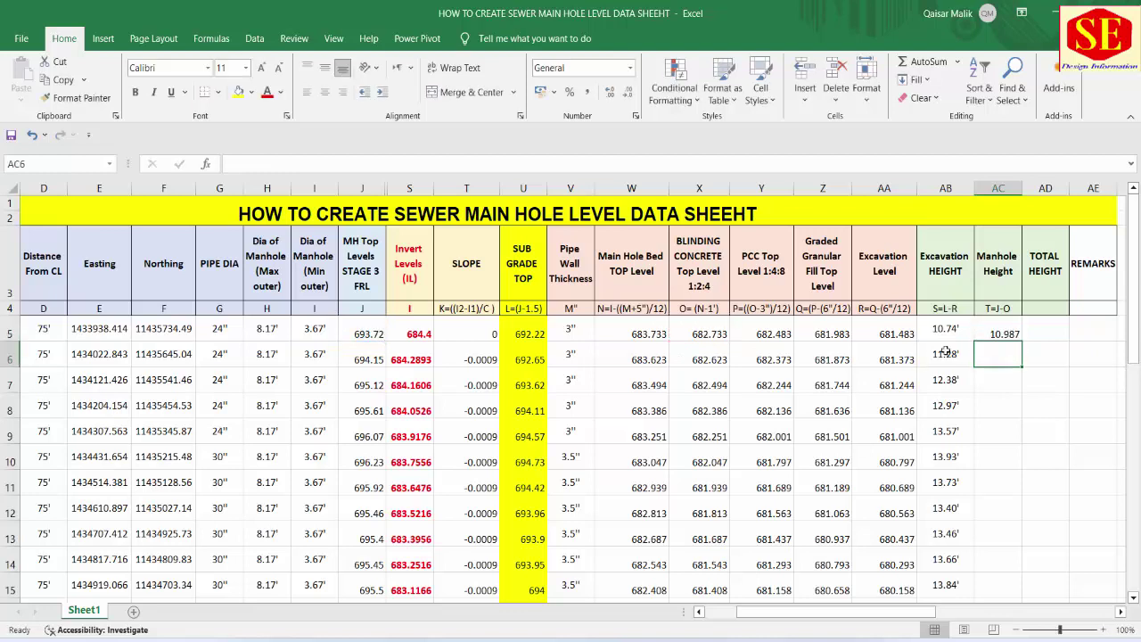
left_click(1009, 335)
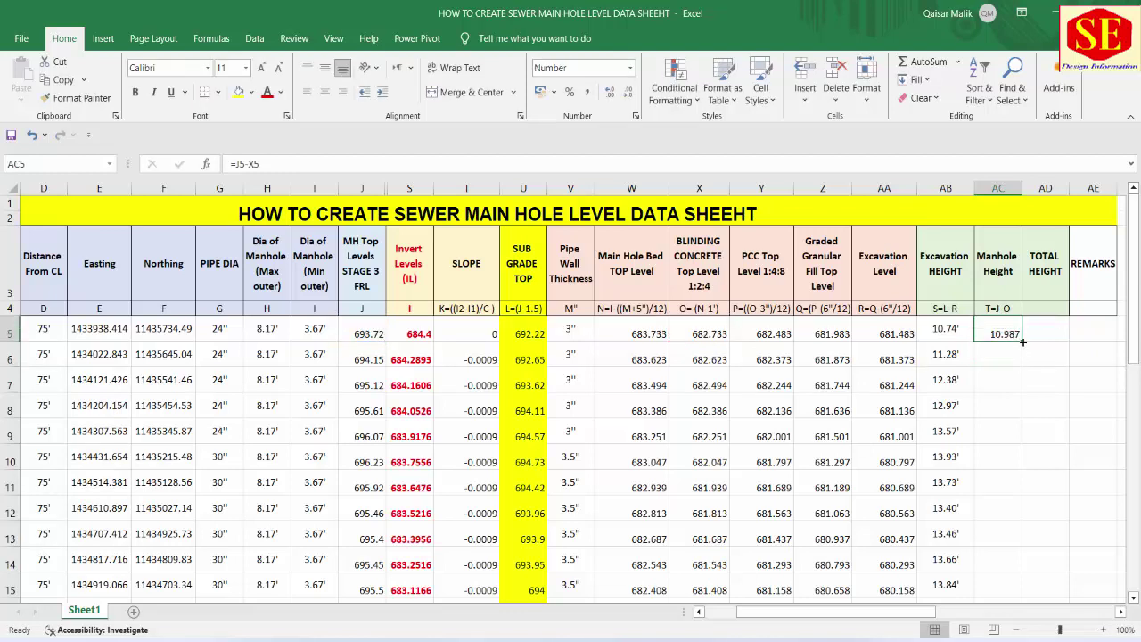
left_click_drag(1022, 342, 1018, 638)
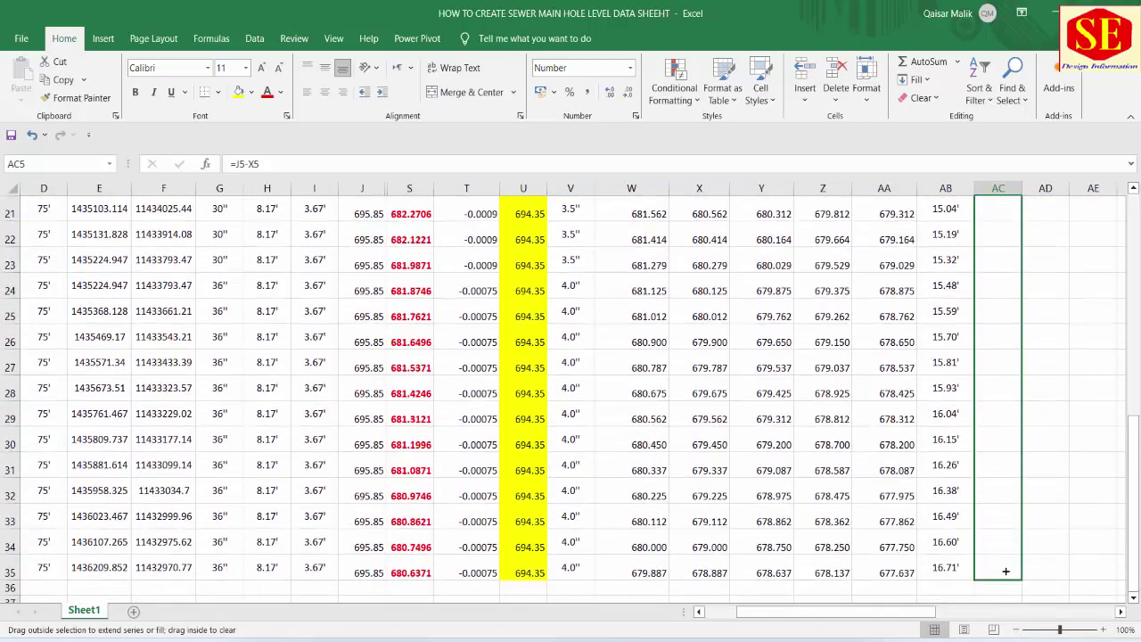
left_click_drag(1018, 638, 1006, 575)
Spot-check the copied manhole height formulas from AC5 (10.987) through row 35 (16.963)
scroll(1006, 477, "up", 6)
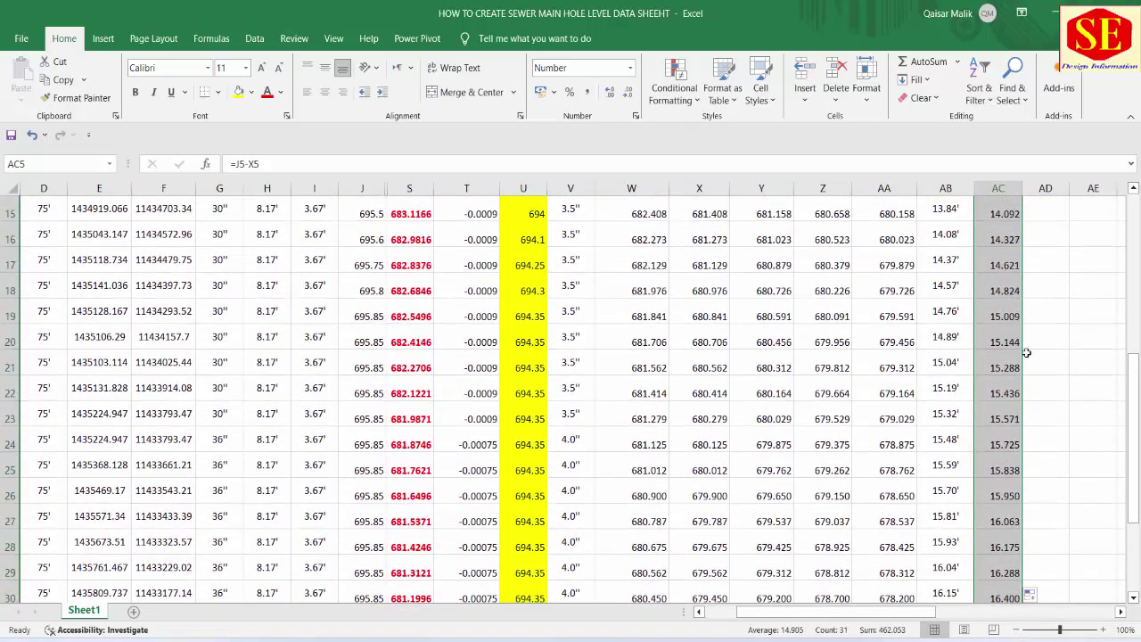
left_click(1006, 304)
scroll(1007, 308, "down", 4)
scroll(1006, 321, "down", 5)
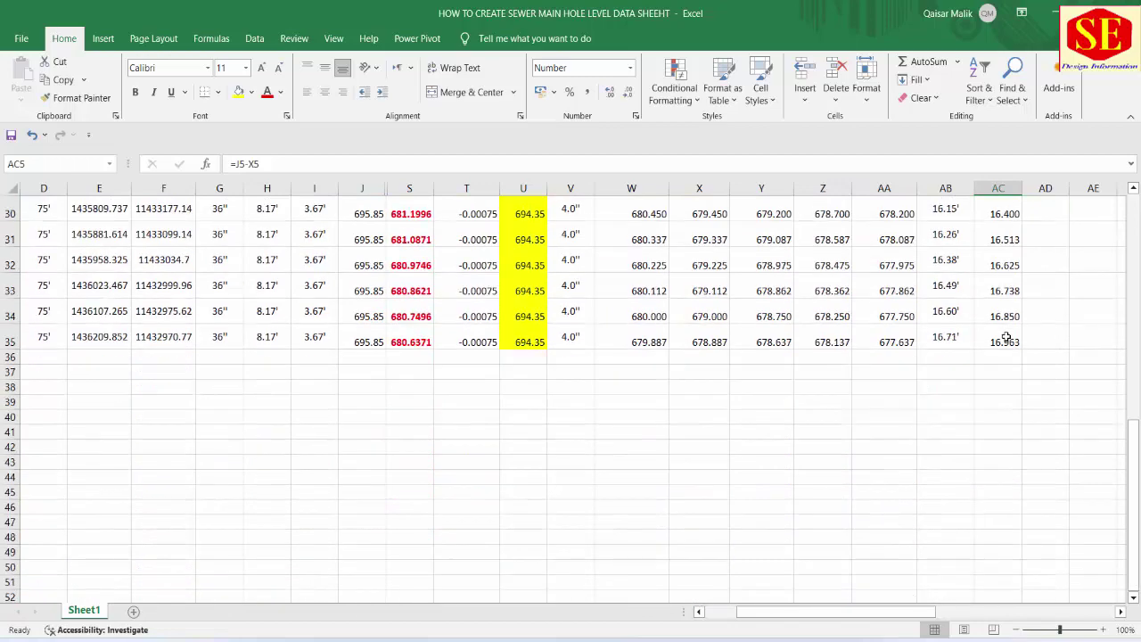
left_click(1006, 340)
scroll(1012, 356, "up", 4)
scroll(1009, 355, "up", 2)
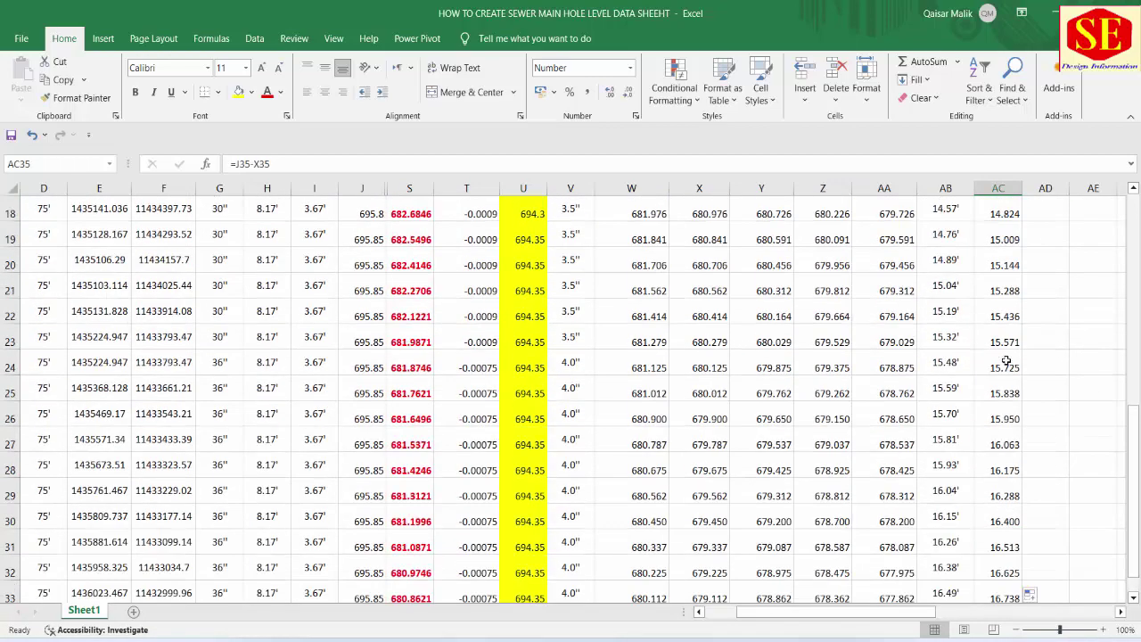
scroll(1006, 354, "up", 3)
left_click(1013, 308)
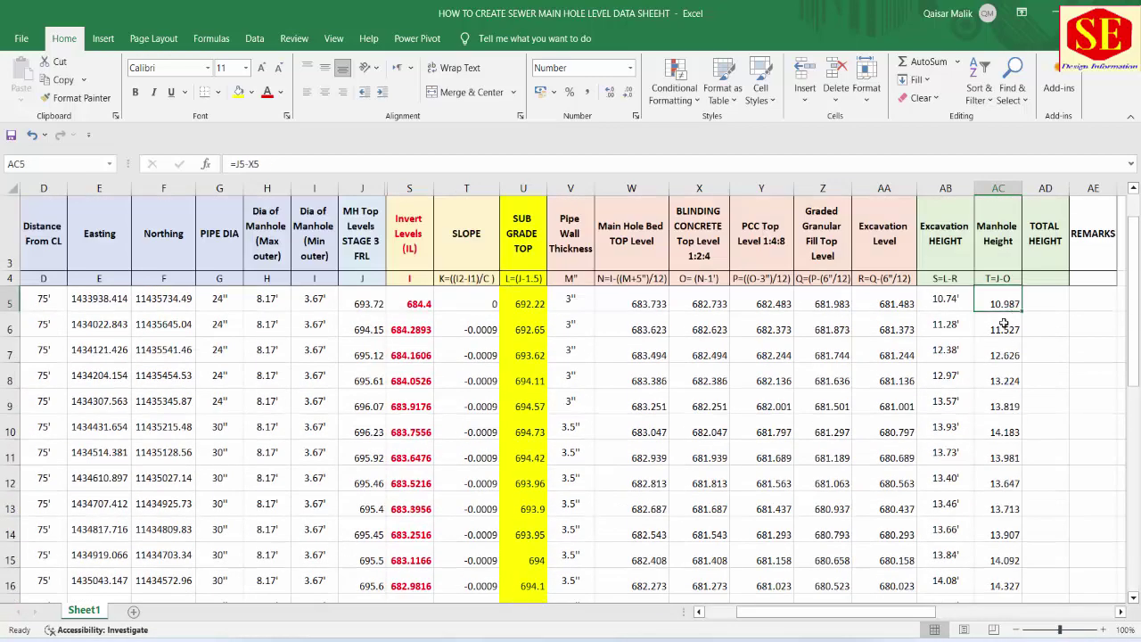
left_click(1002, 329)
left_click(1014, 352)
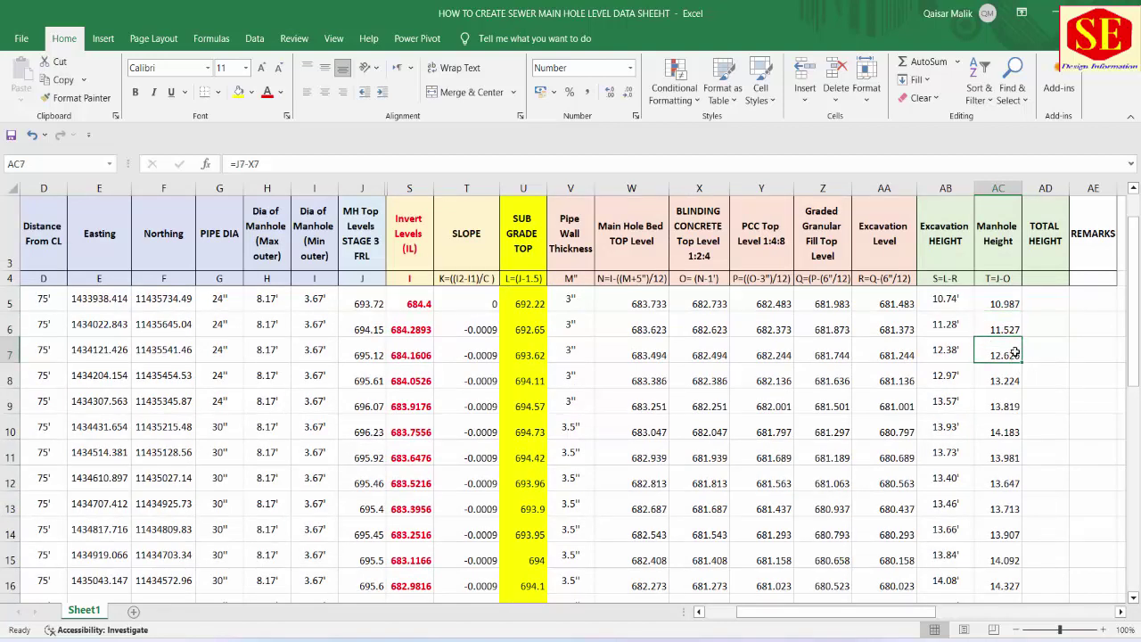
left_click(1006, 380)
left_click(1005, 457)
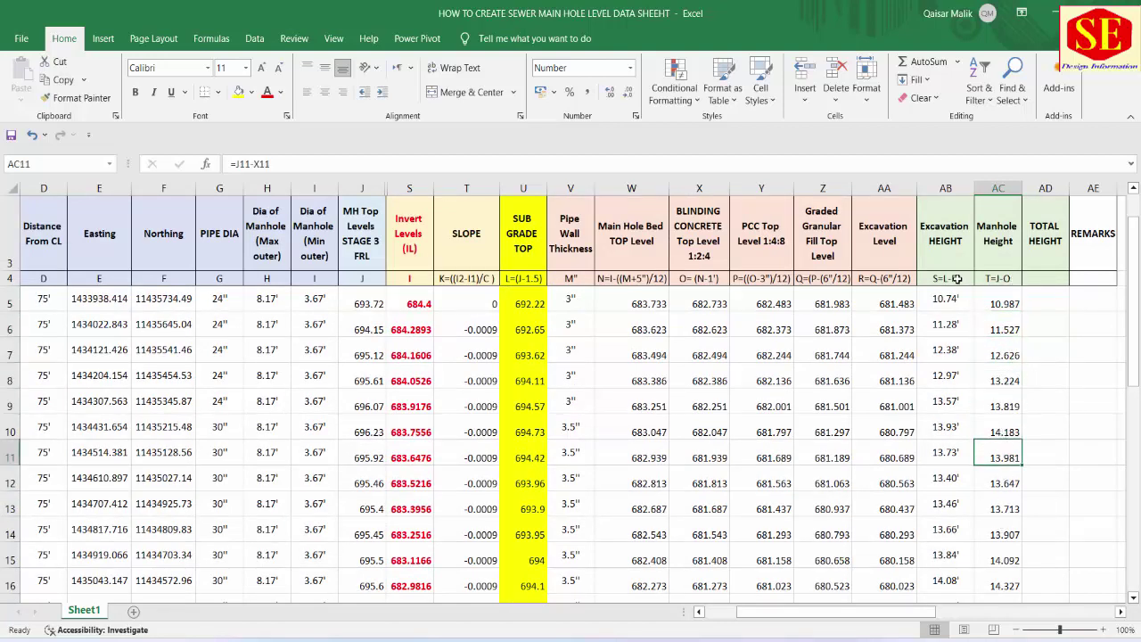
left_click_drag(957, 278, 951, 405)
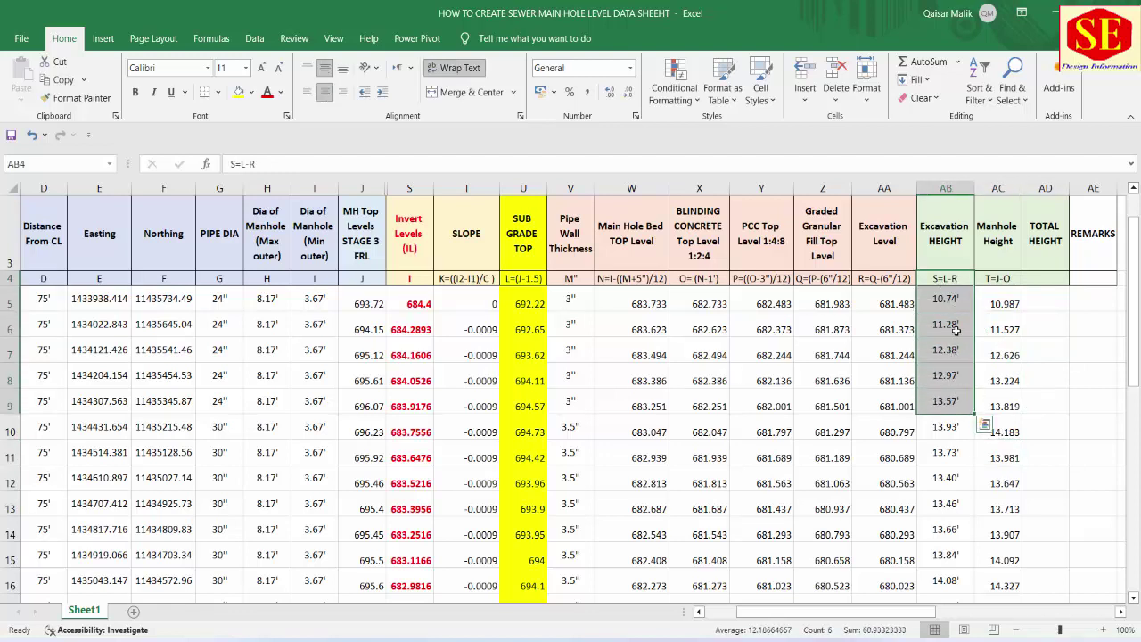
left_click(1048, 236)
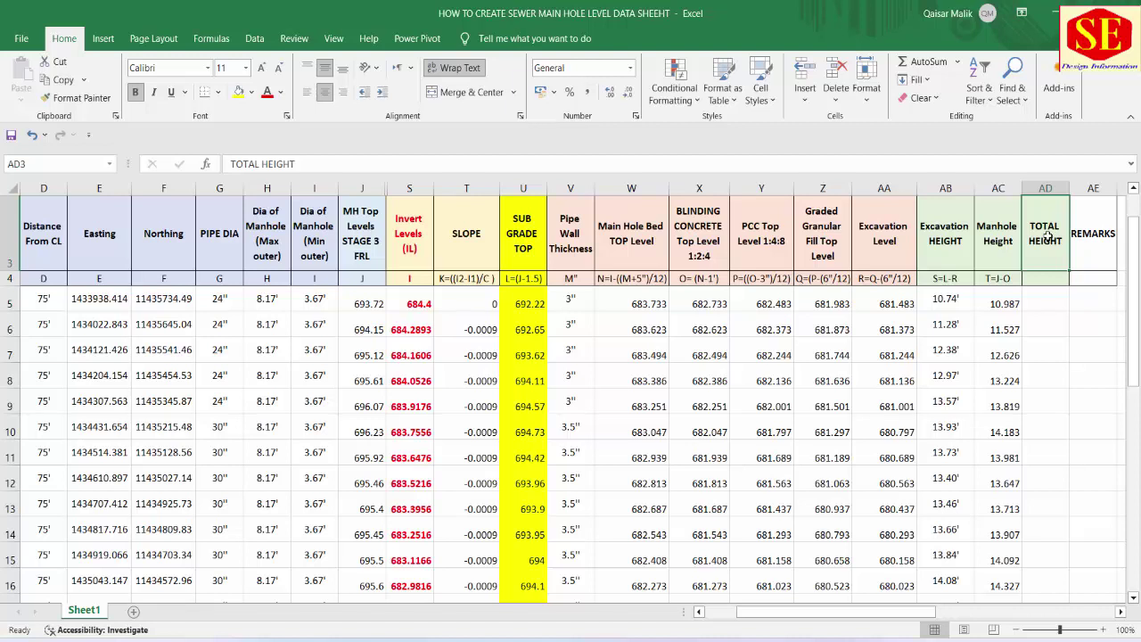
left_click_drag(880, 240, 891, 360)
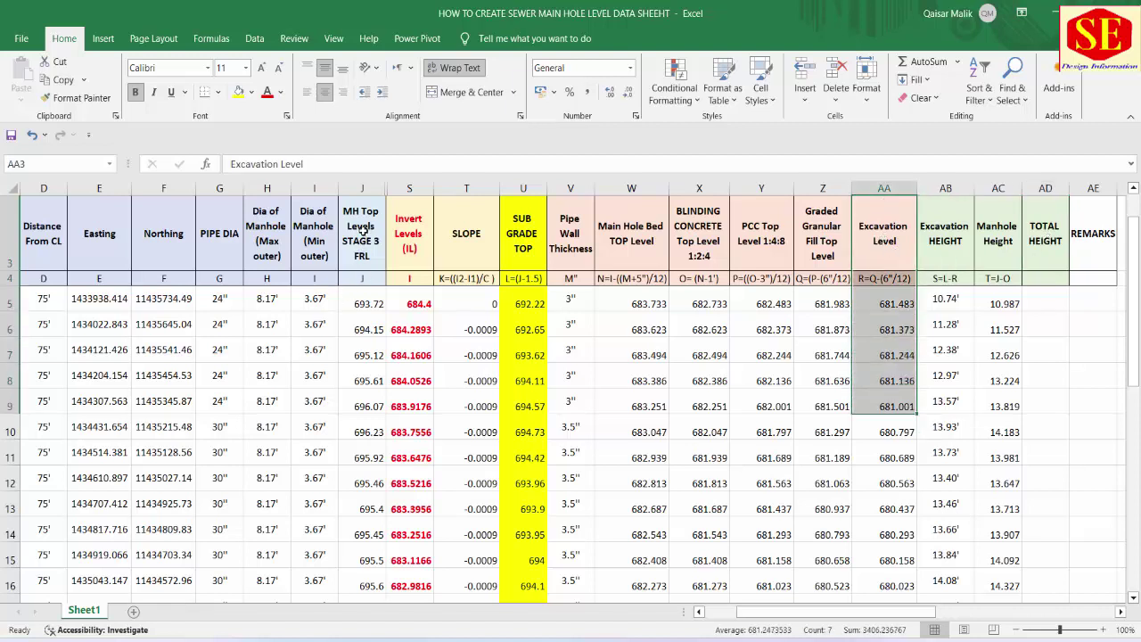
left_click_drag(363, 237, 357, 431)
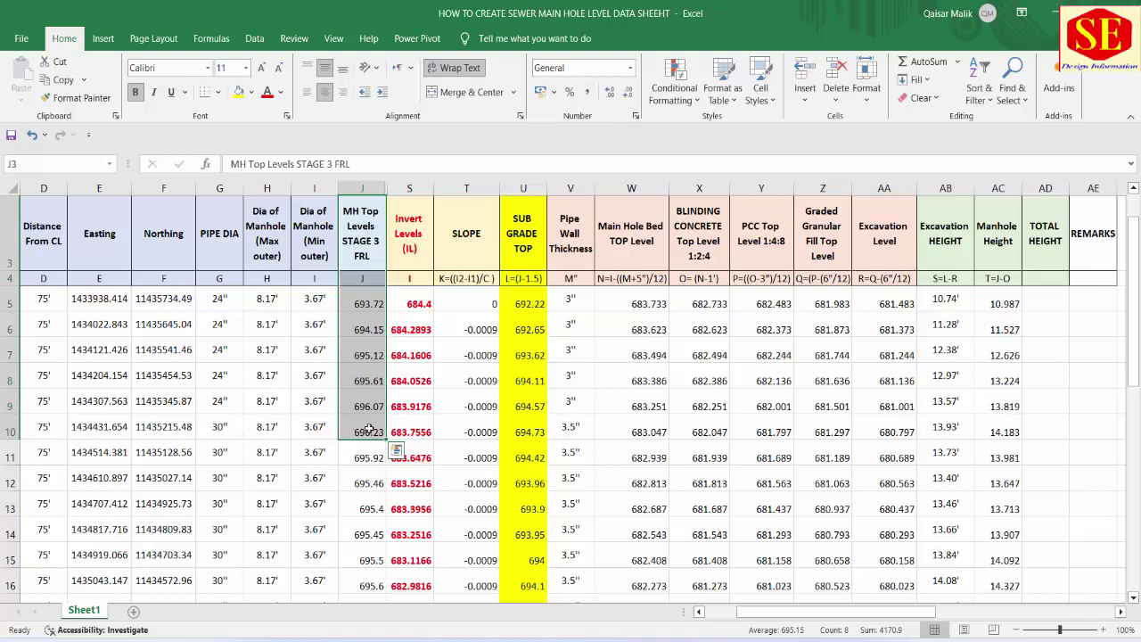
left_click(1032, 297)
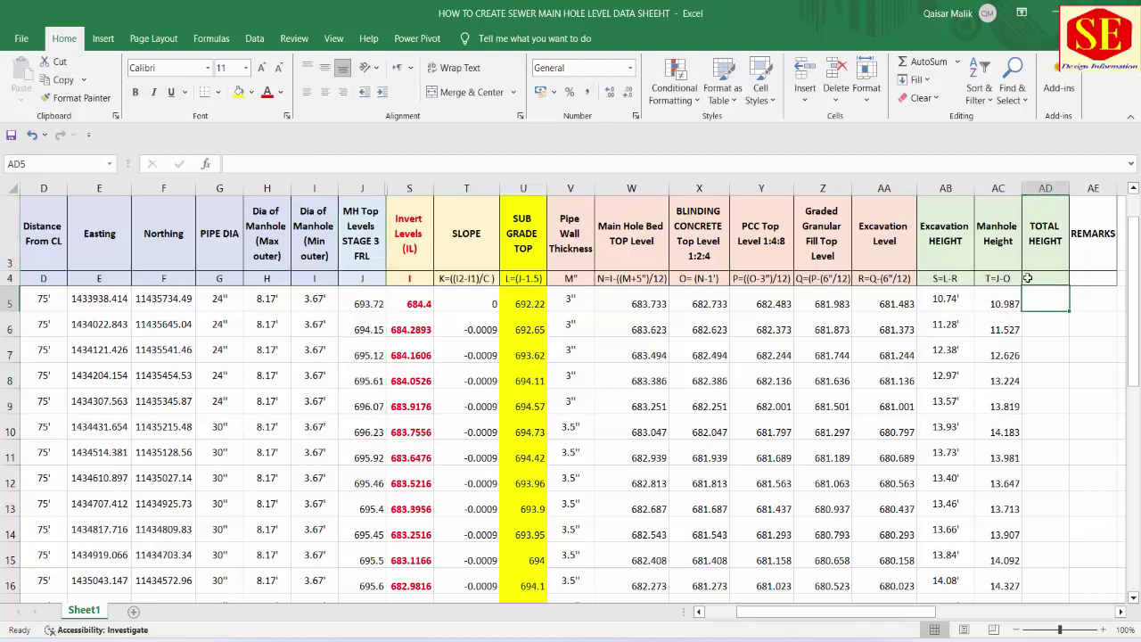
left_click(1028, 277)
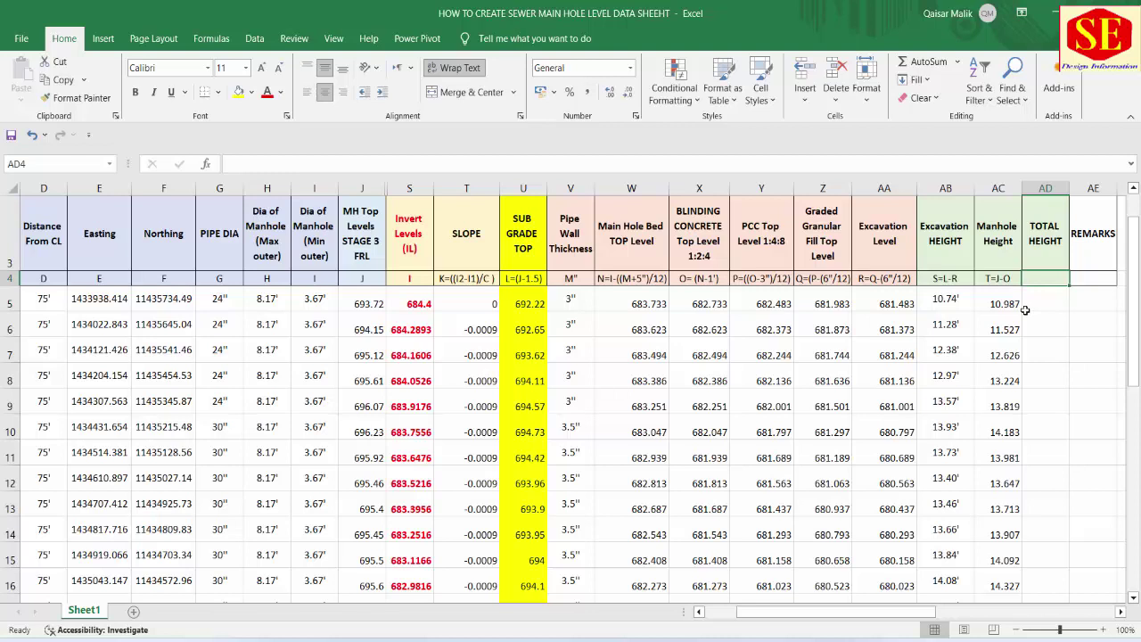
Finish the total height formula note as U=J-R
type("U=J-")
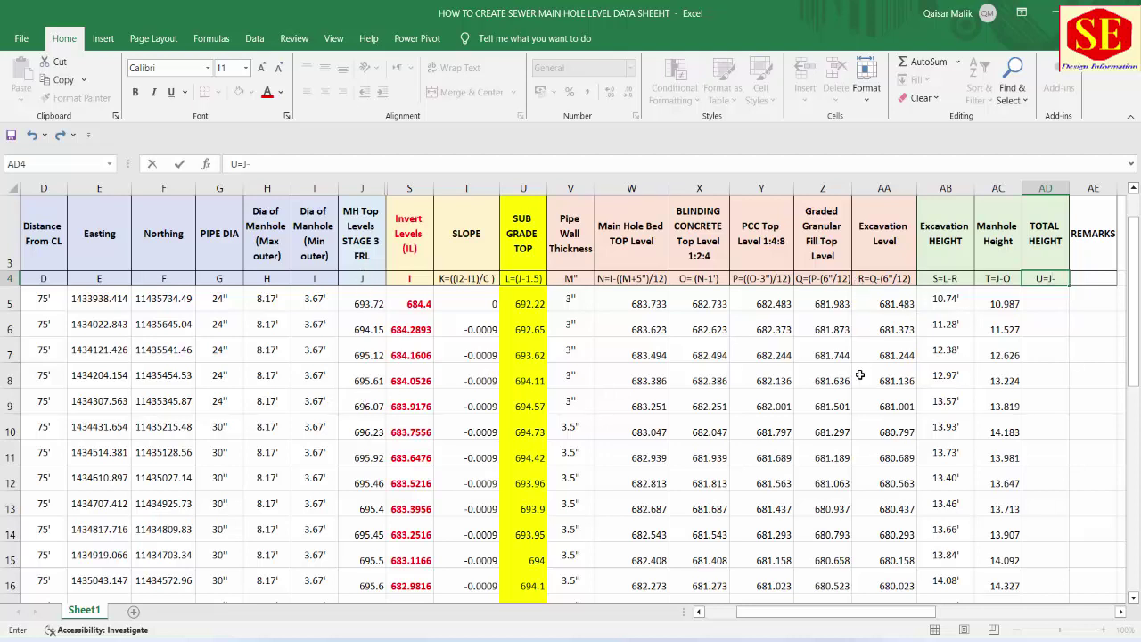
type("R")
key("Return")
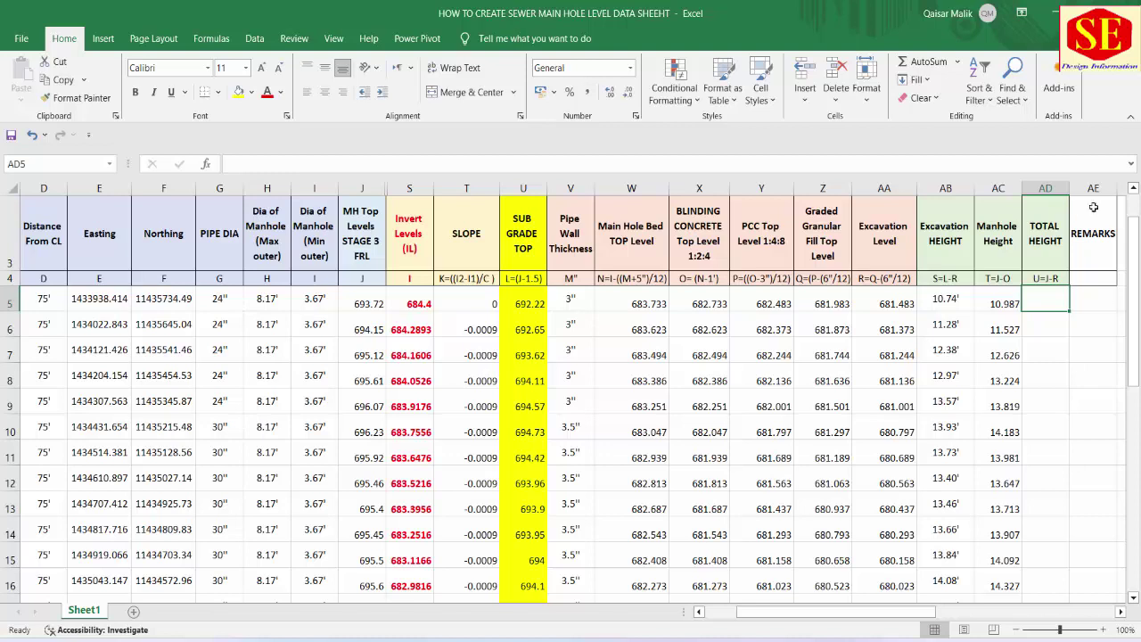
Complete the heading as TOTAL HEIGHT INCLODE EXCAVATION and widen column AD to fit it
double_click(1058, 258)
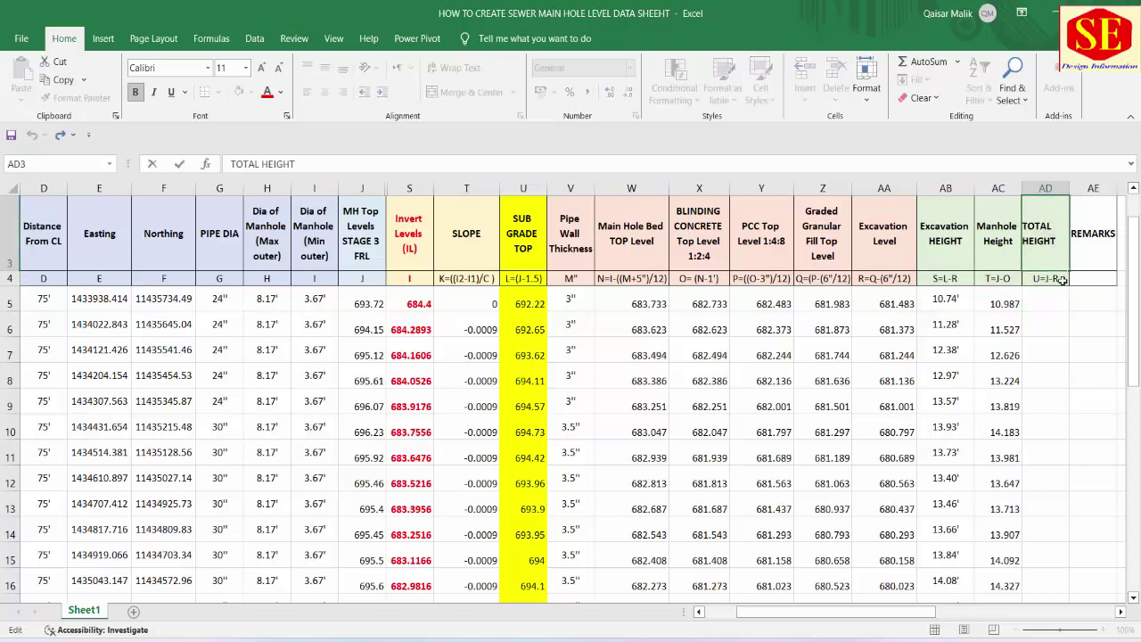
type(" INCLODE")
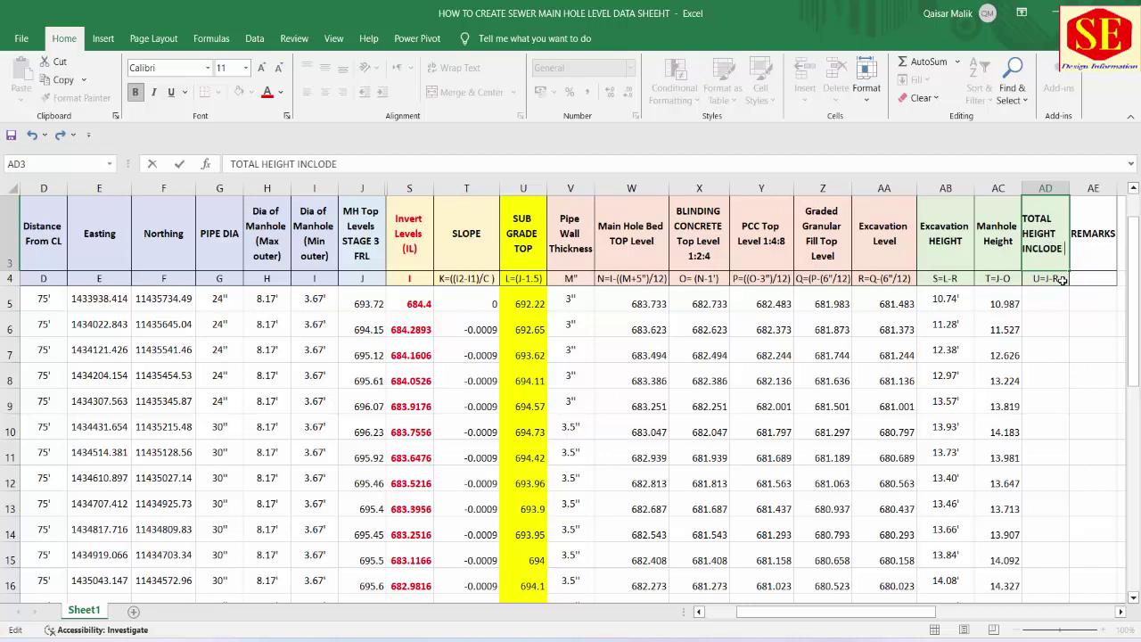
type(" EXCAV")
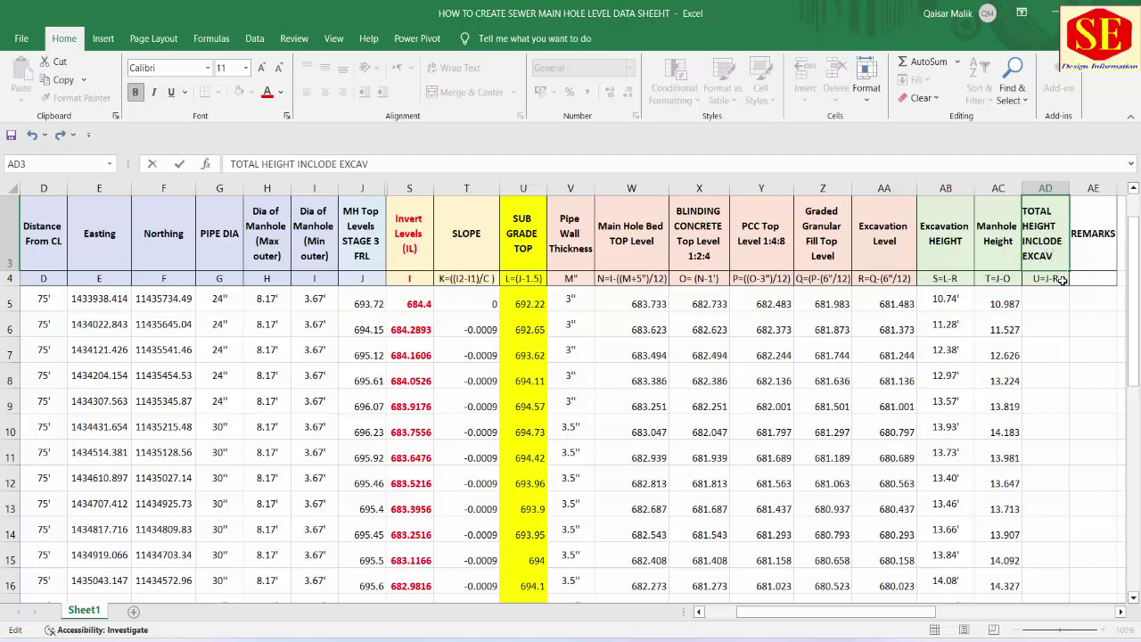
type("ATION")
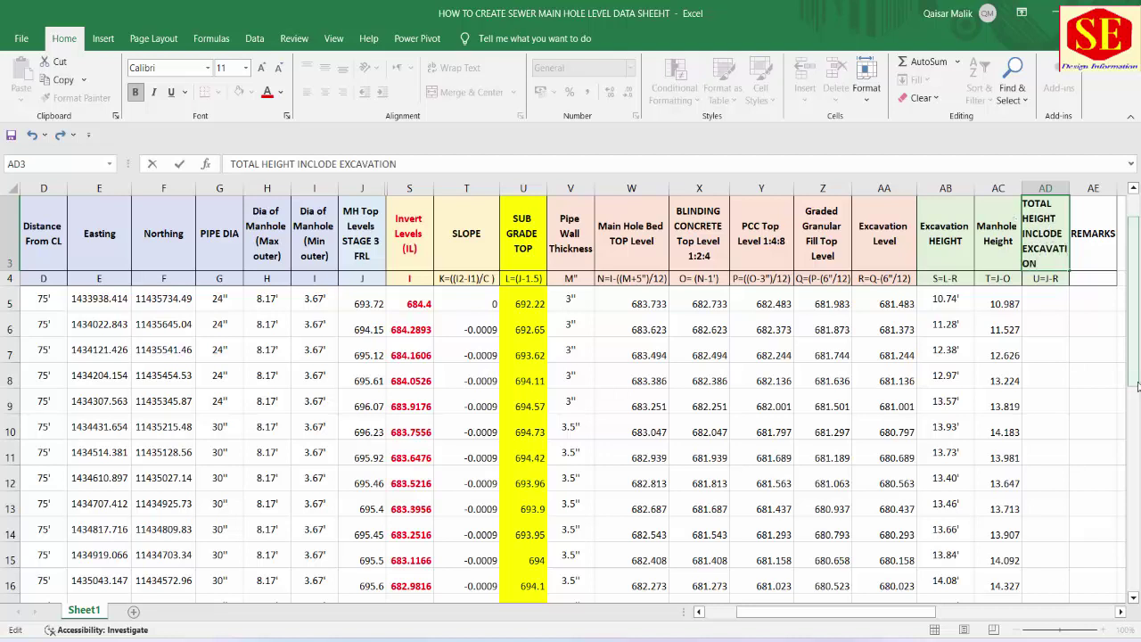
left_click(1066, 323)
left_click_drag(1070, 184, 1089, 185)
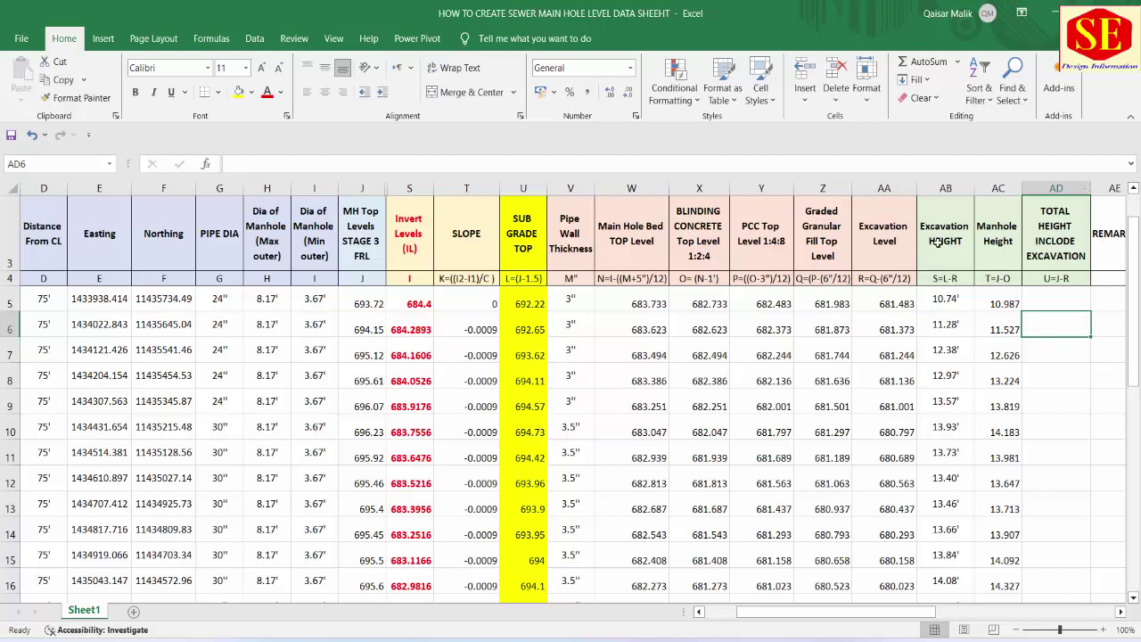
Enter =J5-AA5 in AD5 and fill it down the Total Height column
left_click_drag(958, 296, 950, 559)
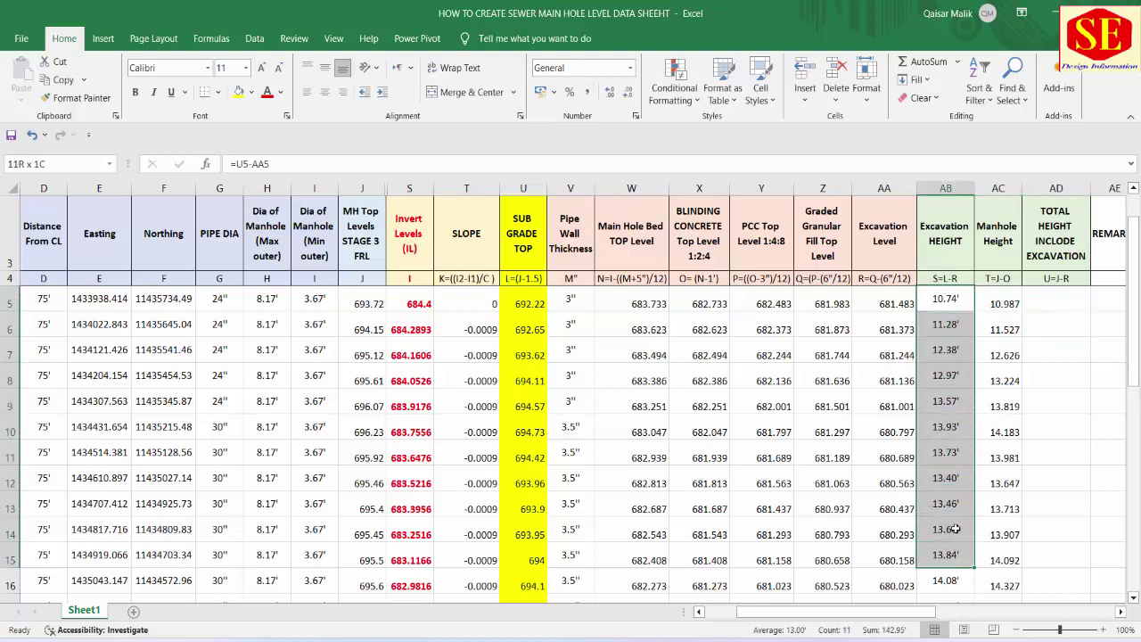
left_click_drag(1002, 300, 1030, 526)
left_click(1058, 297)
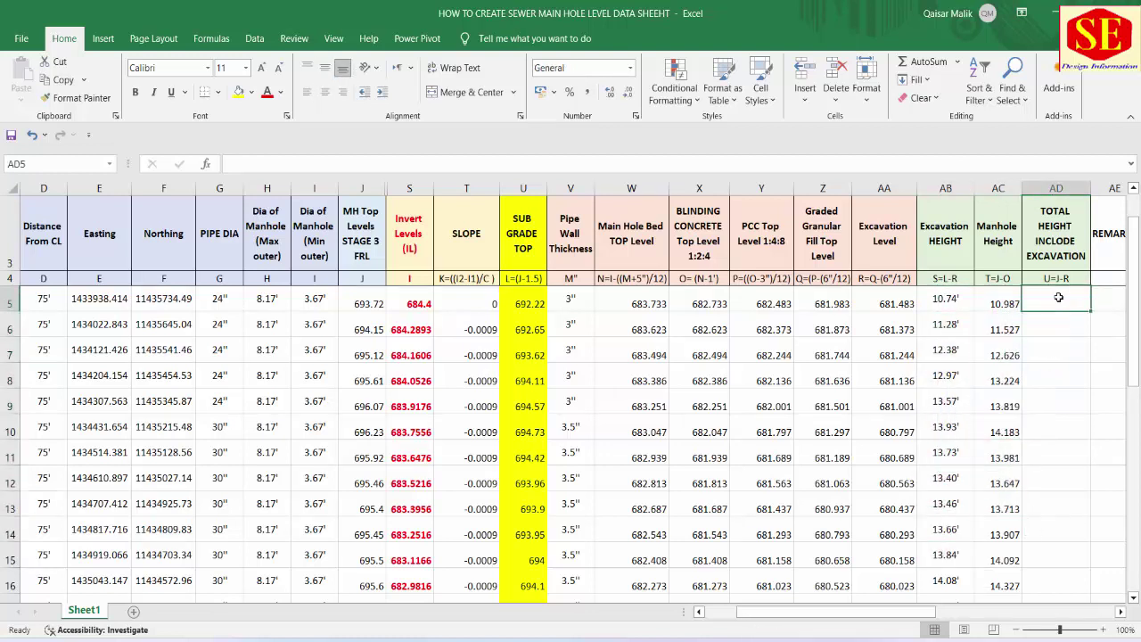
type("=")
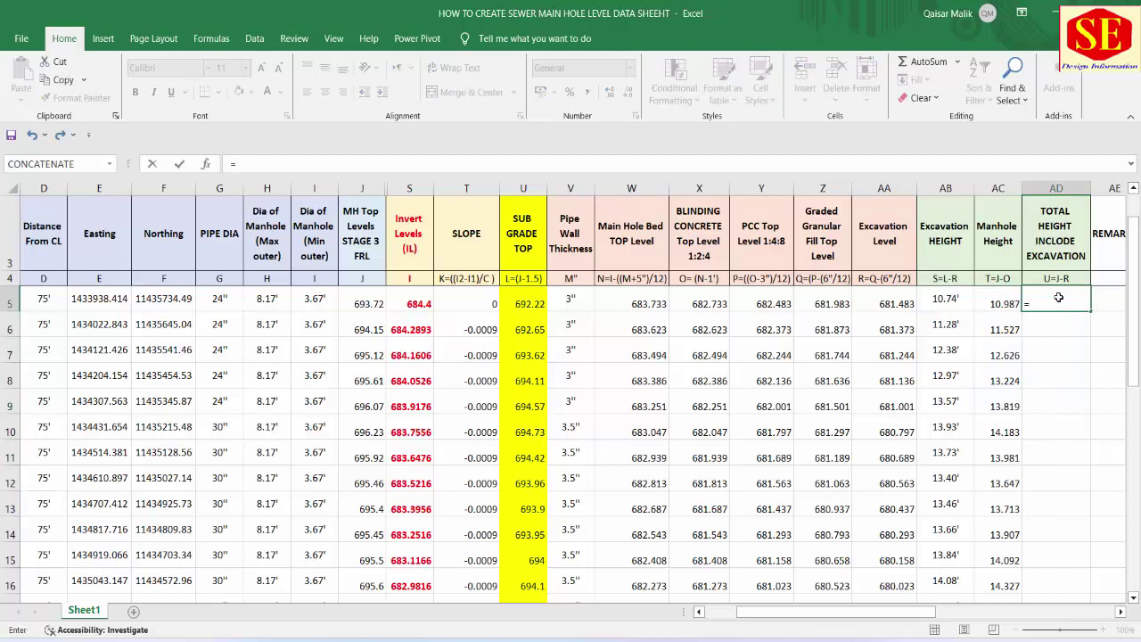
left_click(353, 304)
type("-")
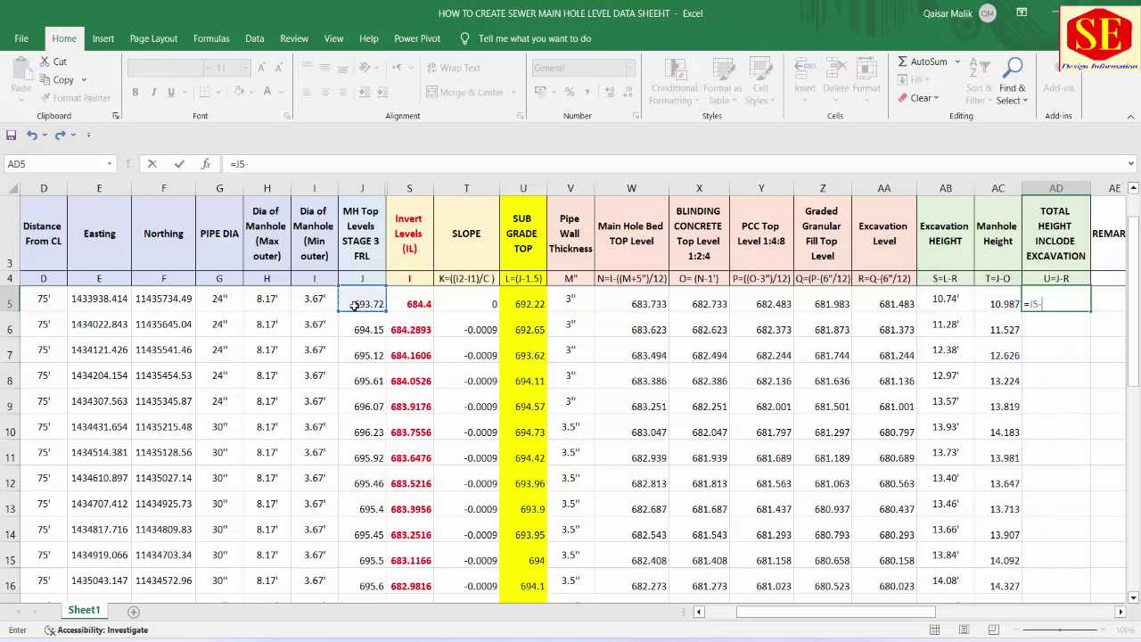
left_click(885, 299)
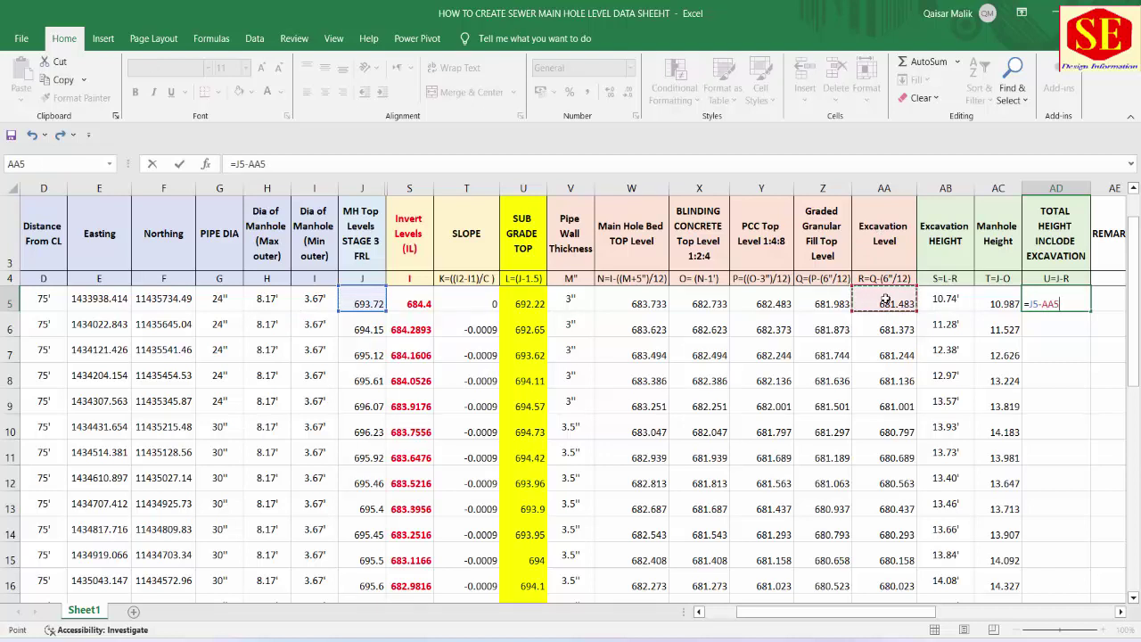
key("Return")
left_click(1064, 299)
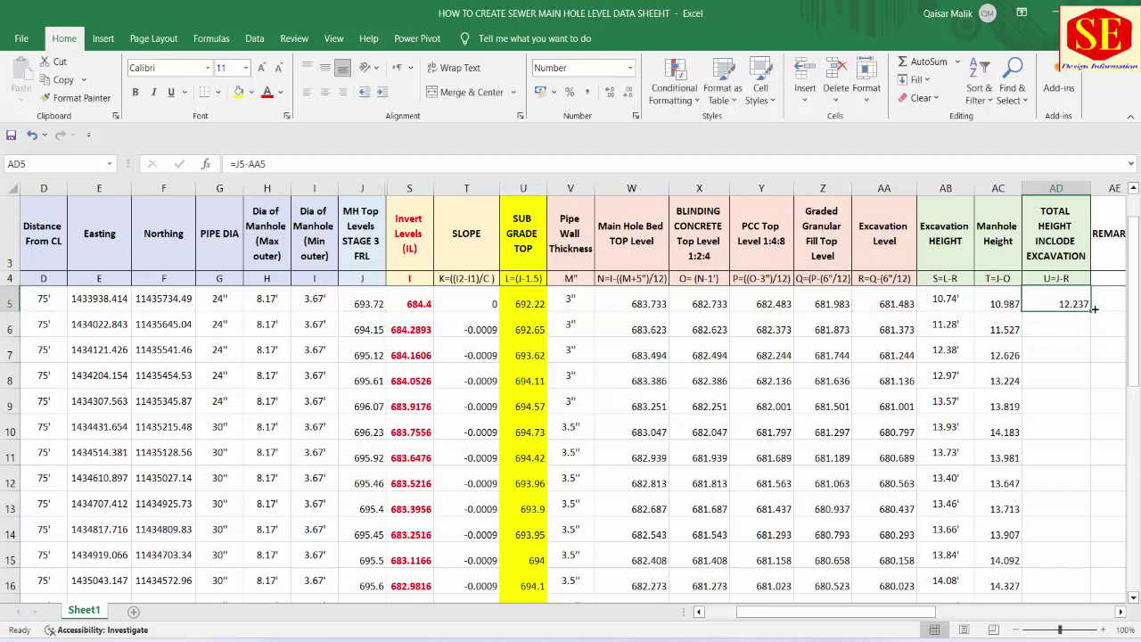
double_click(1092, 312)
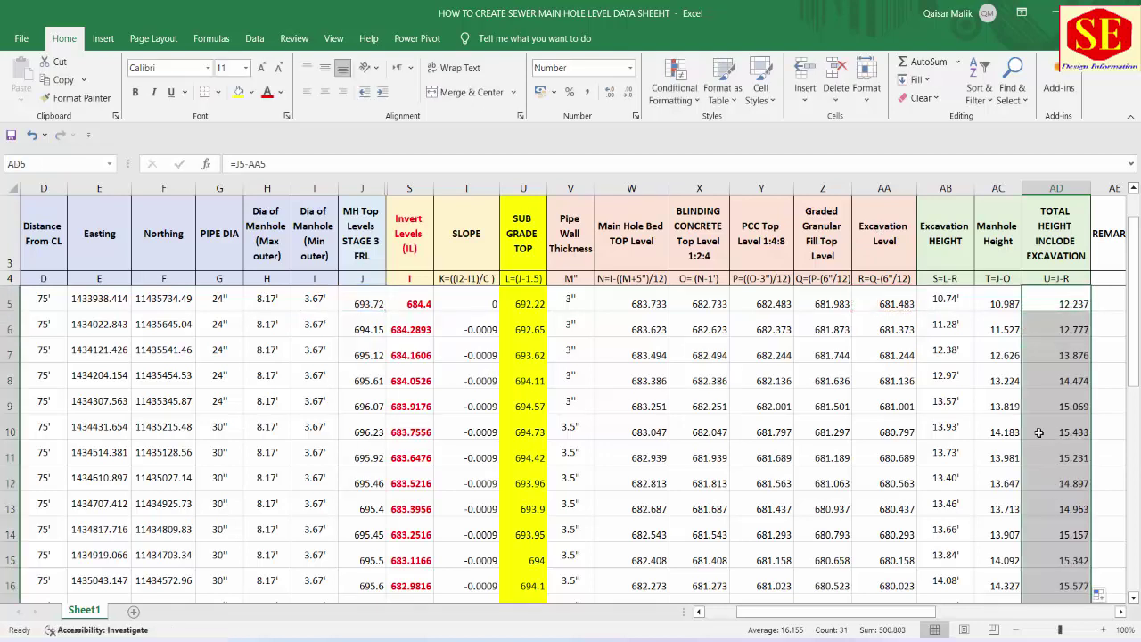
Copy AB5's two-decimal foot format onto AC5:AD5 and down to row 35 with Format Painter
left_click_drag(947, 303, 947, 477)
left_click_drag(998, 303, 998, 405)
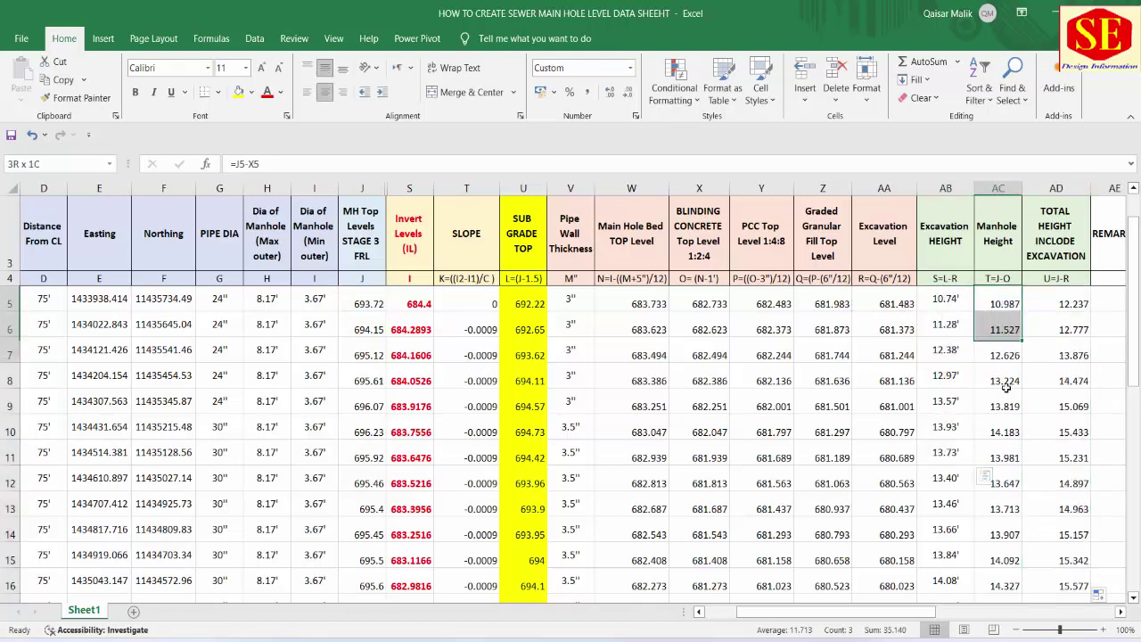
left_click(960, 297)
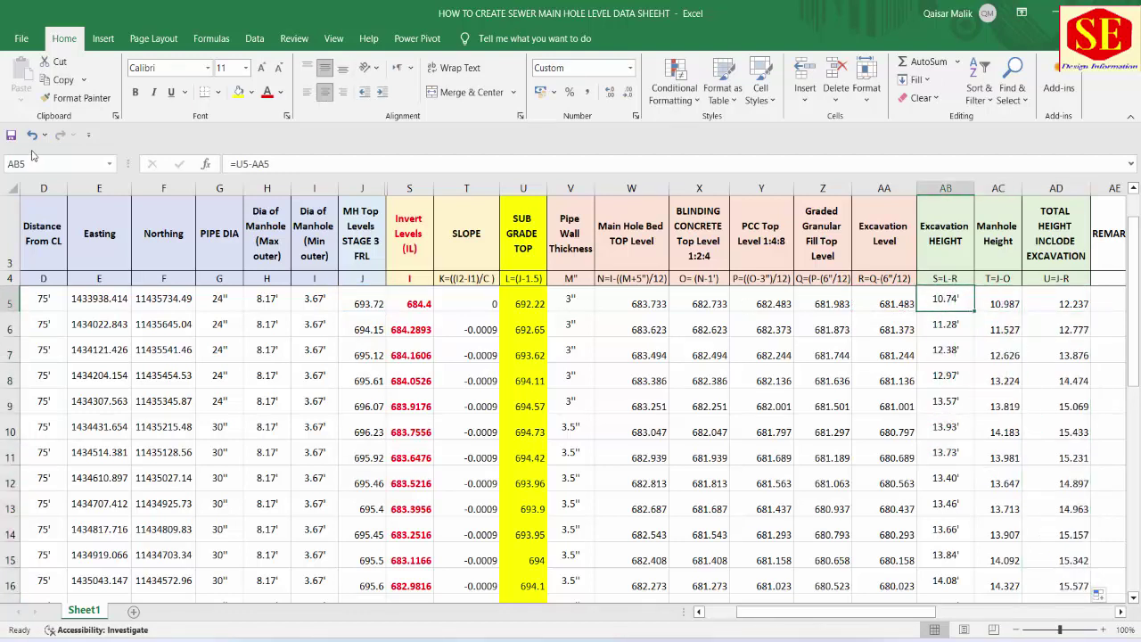
left_click(76, 98)
left_click(1022, 306)
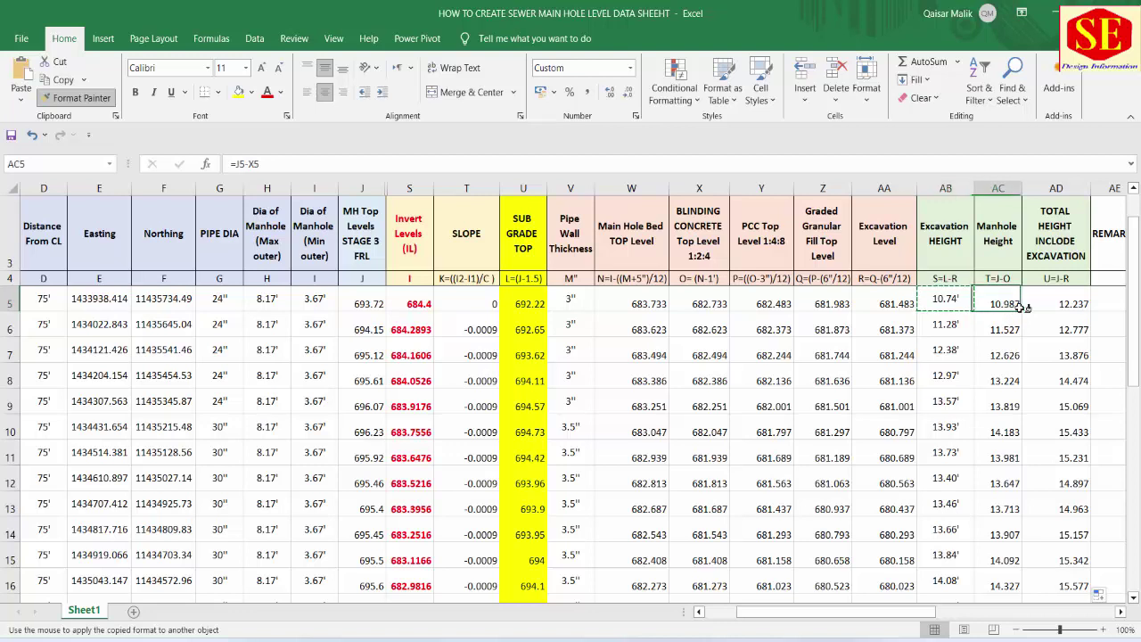
left_click_drag(1021, 305, 1043, 307)
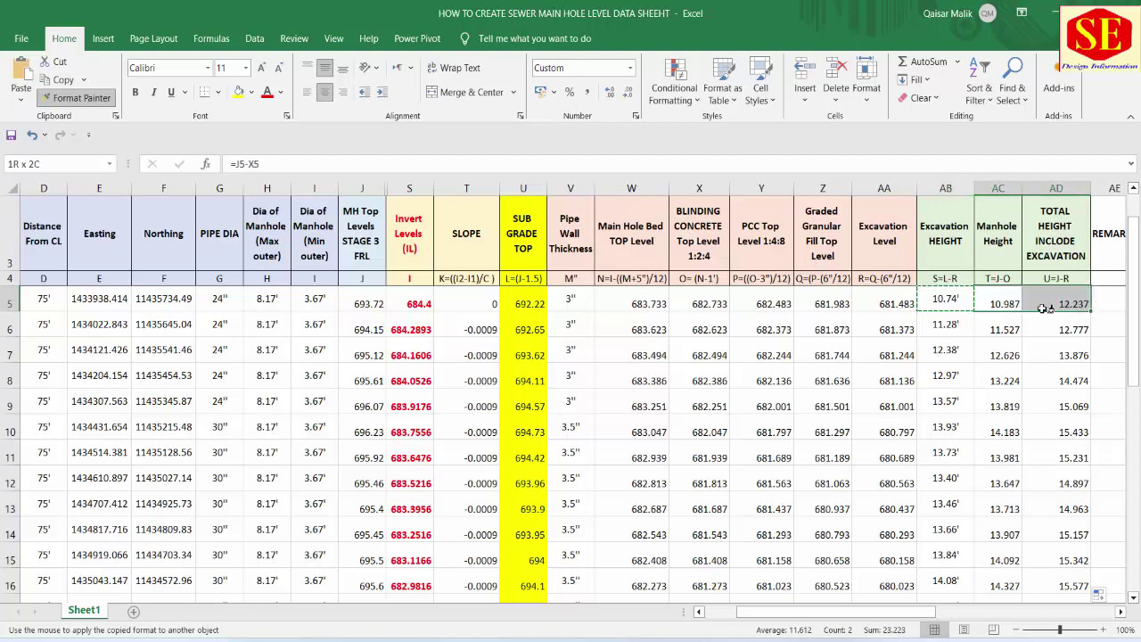
left_click(58, 98)
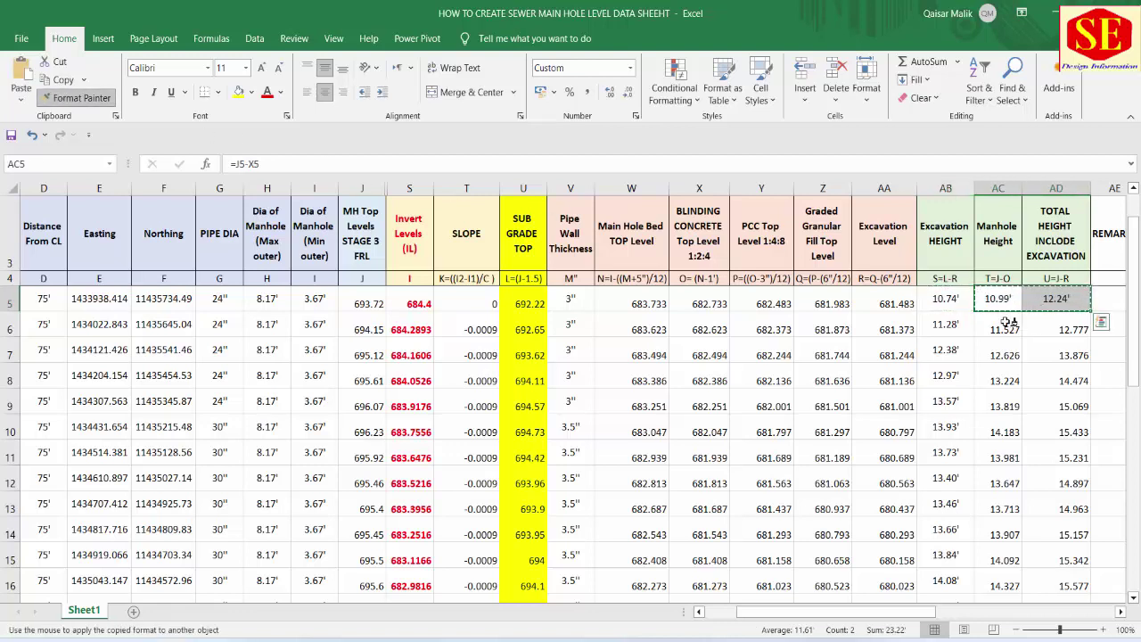
mouse_move(1009, 324)
left_mouse_down()
mouse_move(1066, 541)
mouse_move(1048, 580)
left_mouse_up()
Set the fill of SUB GRADE TOP values U5:U35 to No Fill
scroll(1045, 475, "up", 2)
scroll(1044, 475, "up", 5)
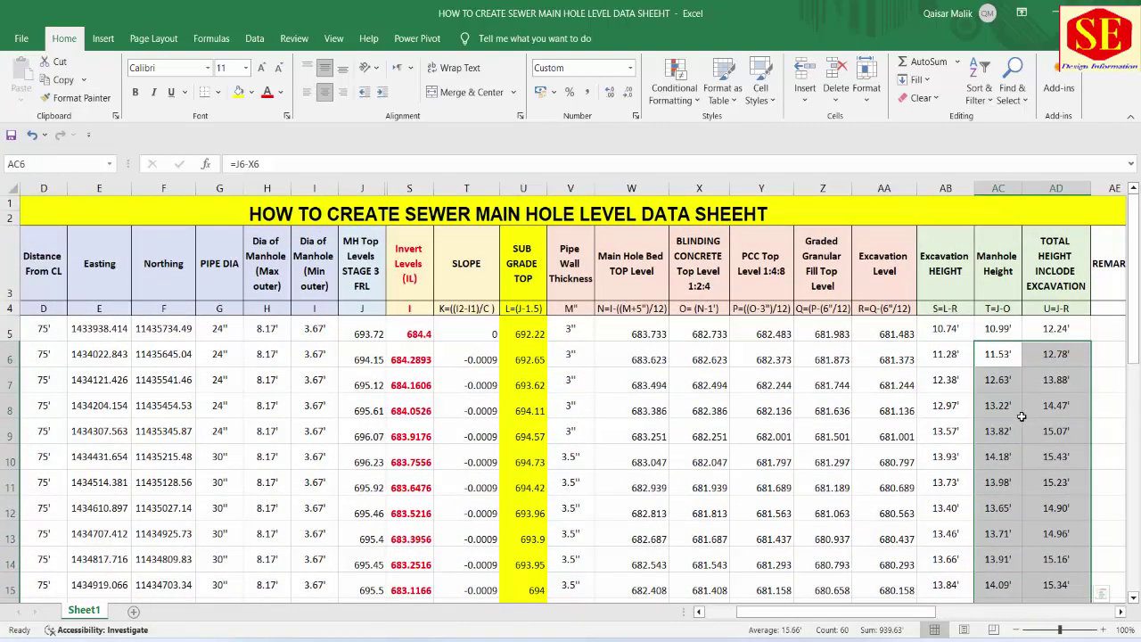
left_click(816, 429)
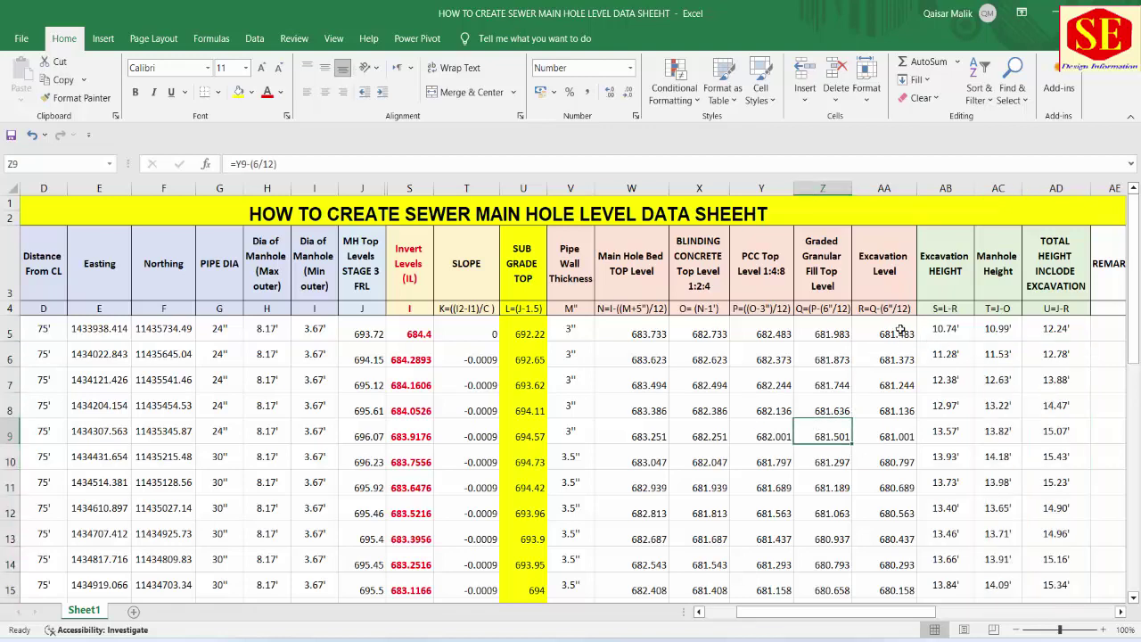
scroll(551, 362, "down", 1, "ctrl")
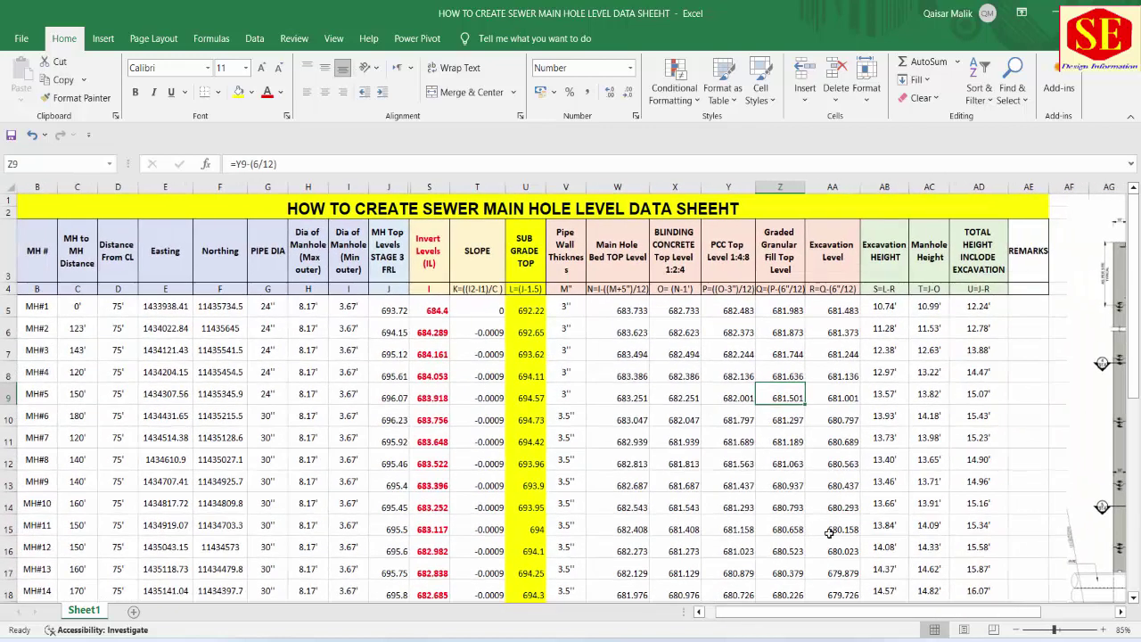
left_click_drag(819, 621, 807, 622)
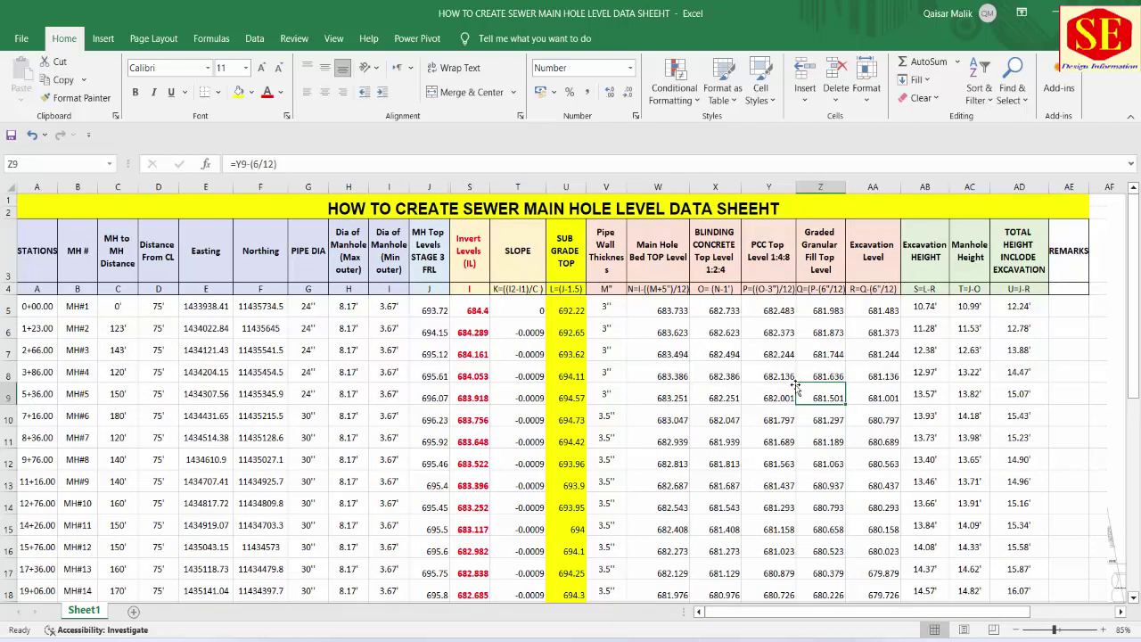
left_click_drag(575, 310, 559, 631)
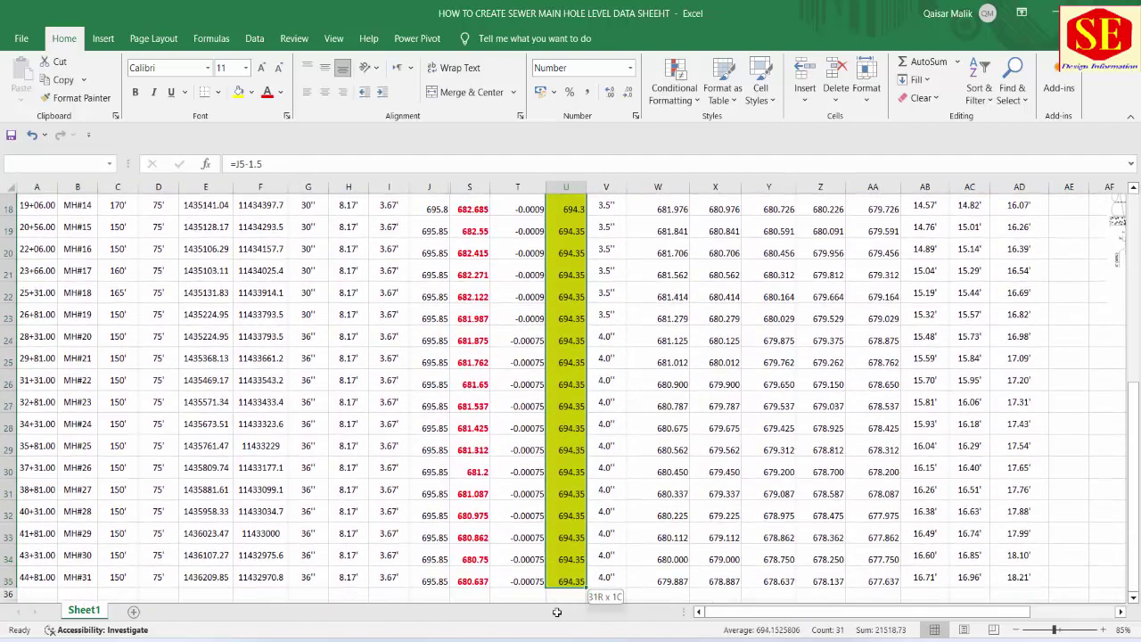
left_click_drag(559, 631, 556, 592)
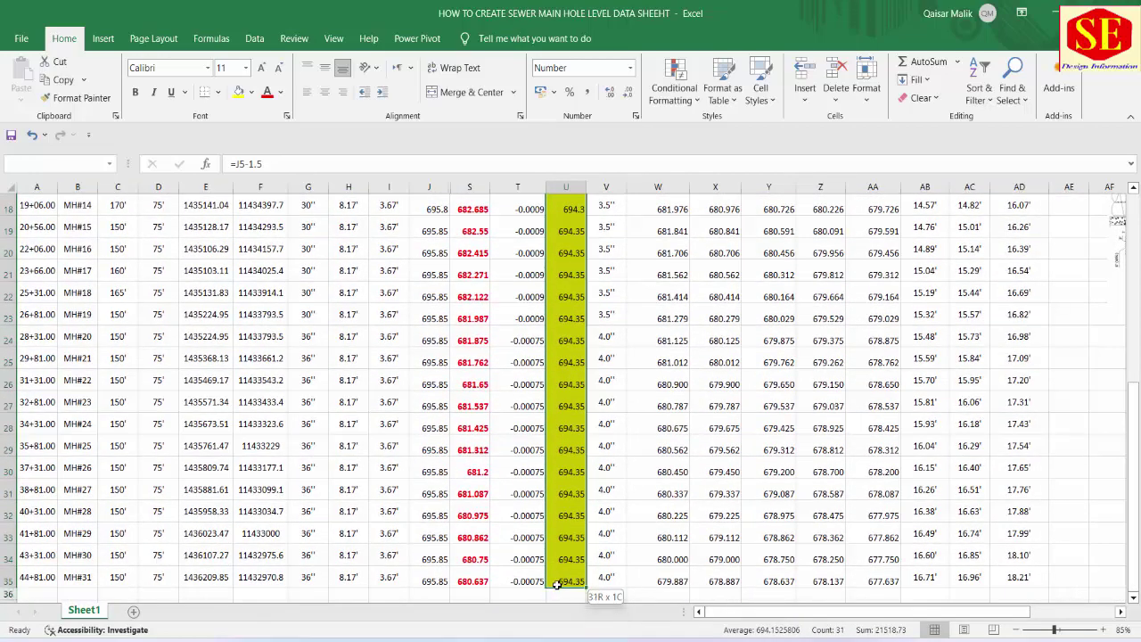
left_click(252, 94)
left_click(284, 230)
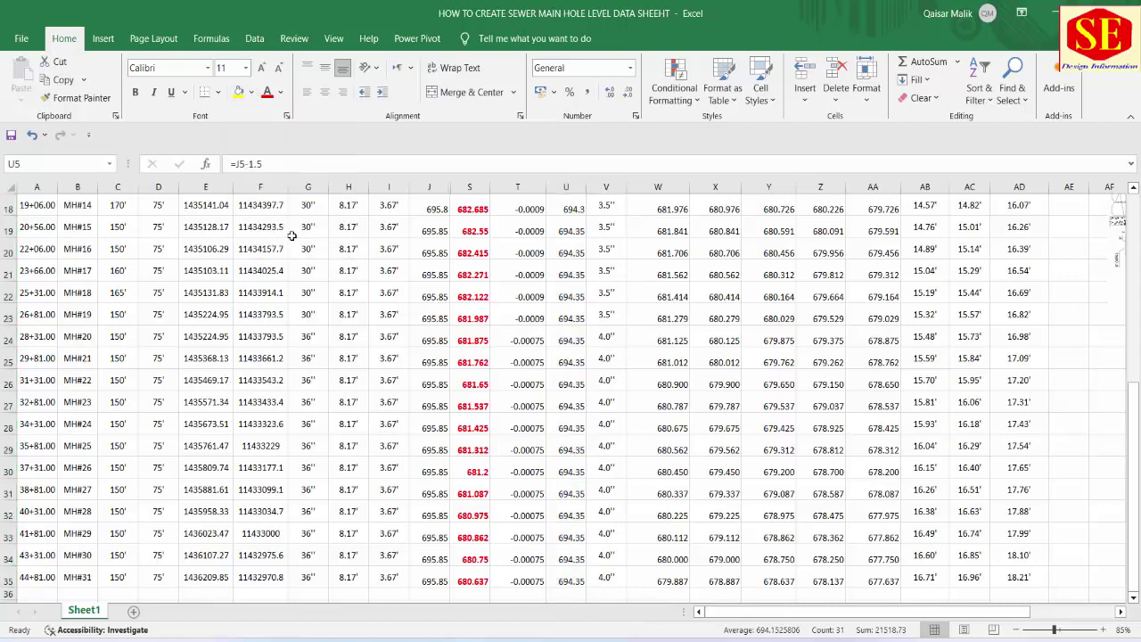
scroll(642, 437, "up", 6)
left_click(643, 436)
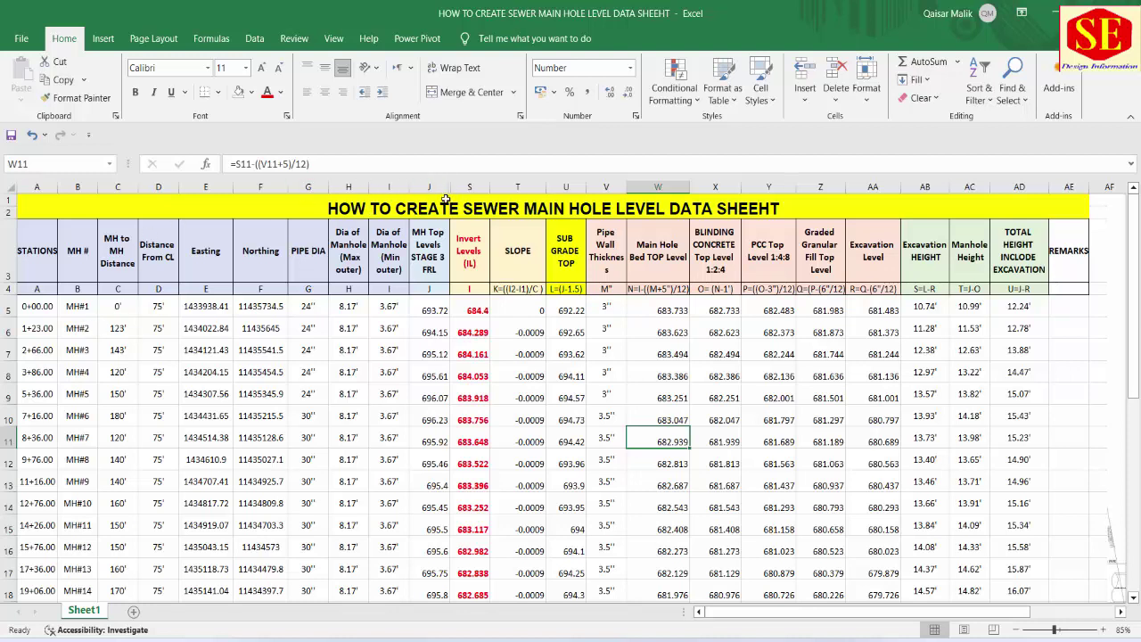
Unhide the stage columns K–R by selecting the surrounding columns I through S
left_click_drag(479, 188, 407, 187)
right_click(407, 187)
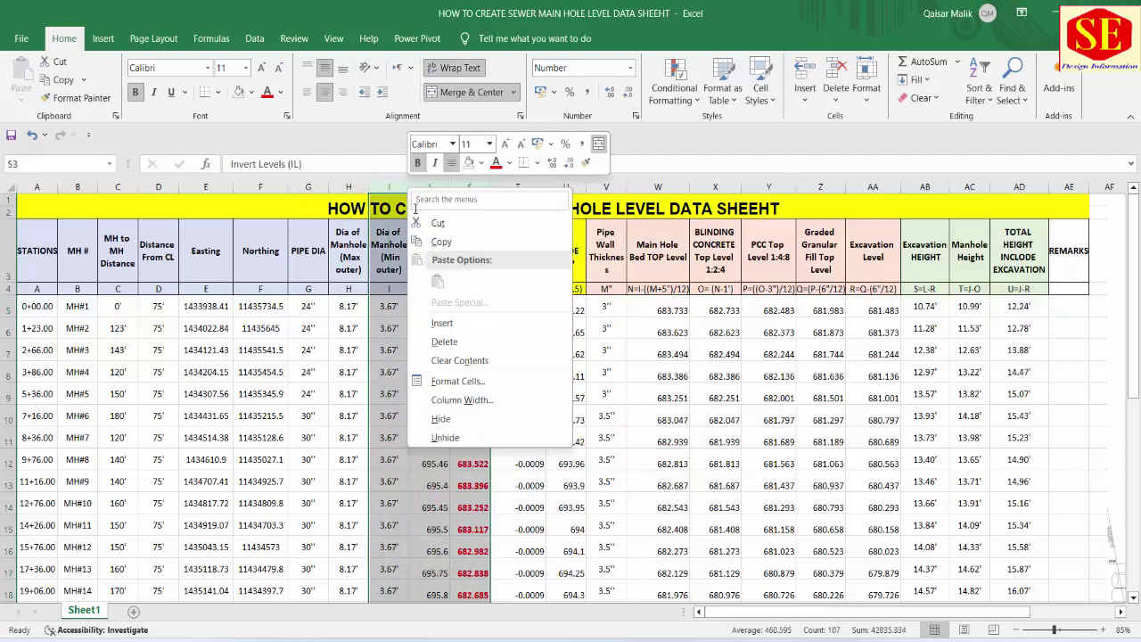
left_click(472, 438)
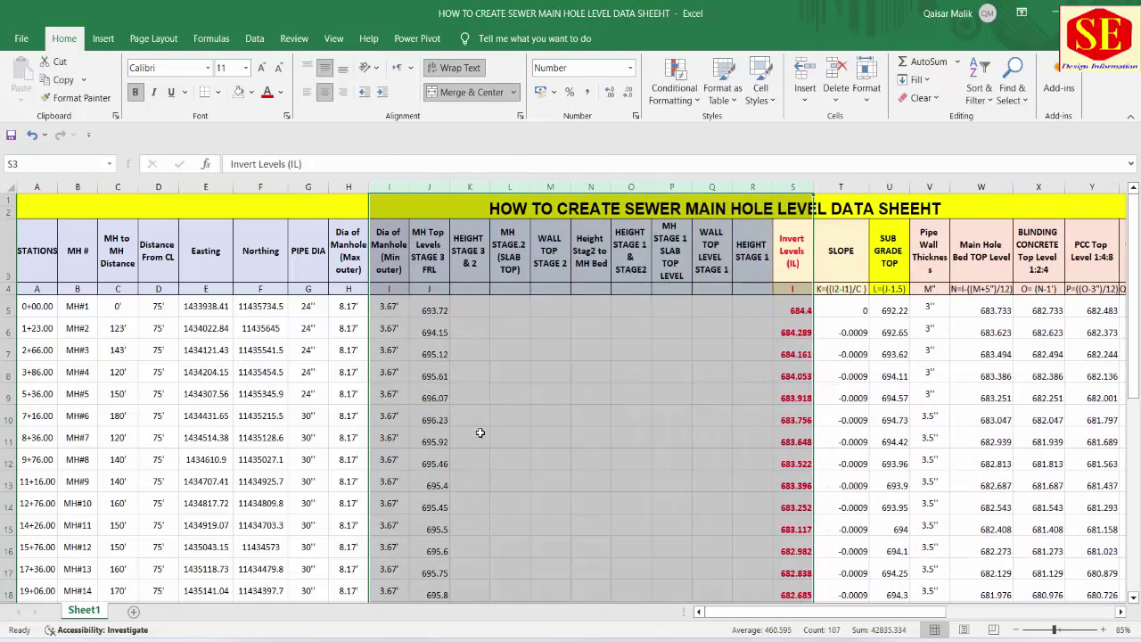
Select the empty stage cells L5:R10, nudge the manhole drawing image right, and select the REMARKS cells
left_click_drag(502, 305, 738, 417)
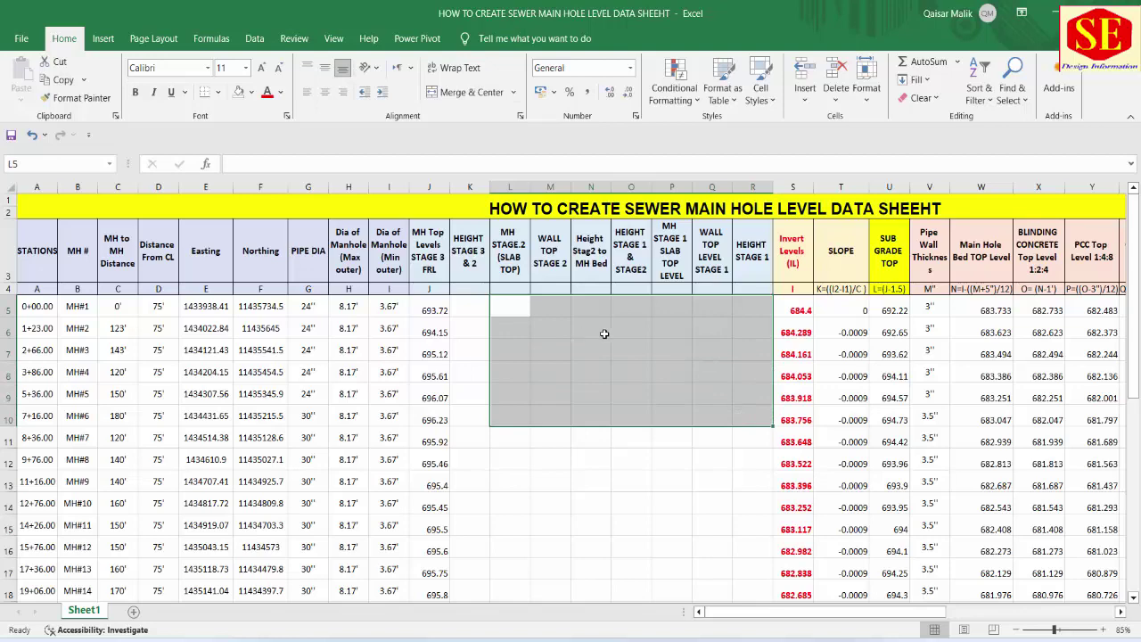
left_click_drag(876, 614, 938, 584)
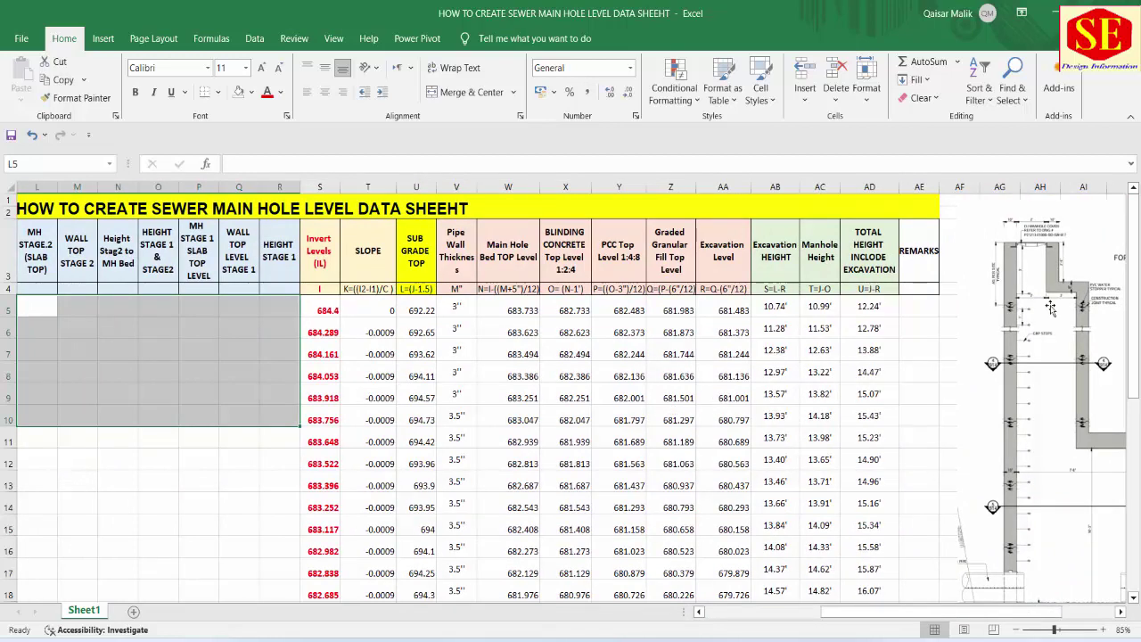
left_click_drag(1020, 301, 1070, 301)
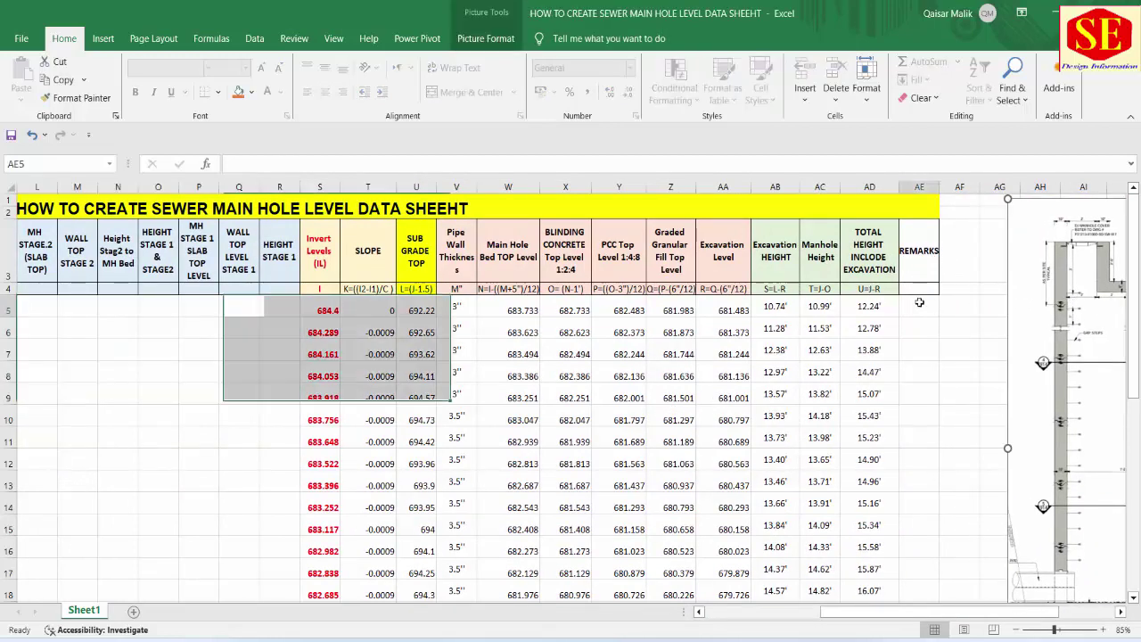
left_click_drag(918, 307, 918, 507)
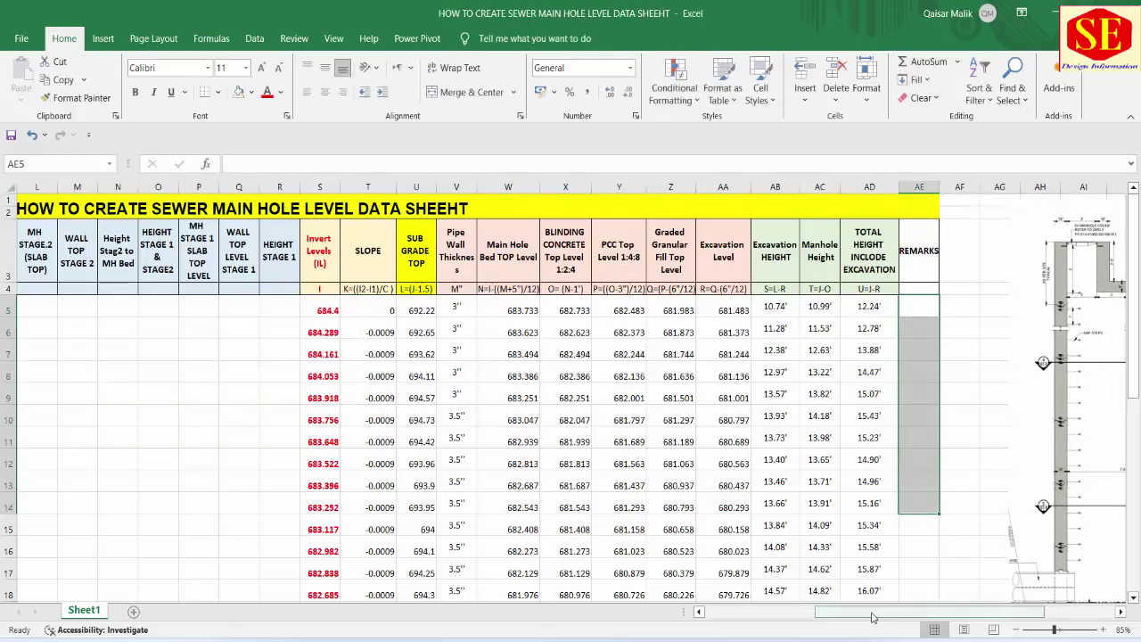
scroll(936, 490, "left", 4)
scroll(936, 490, "left", 1)
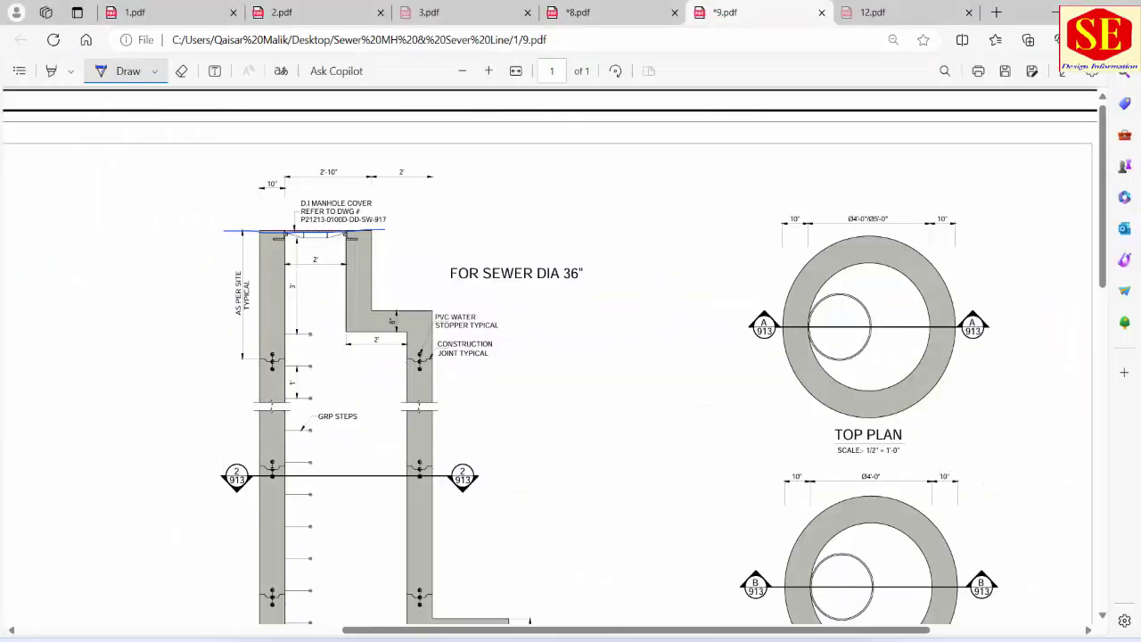
Scroll through 9.pdf and sketch a small freehand ink loop on the drawing
scroll(413, 449, "down", 3)
scroll(413, 448, "down", 3)
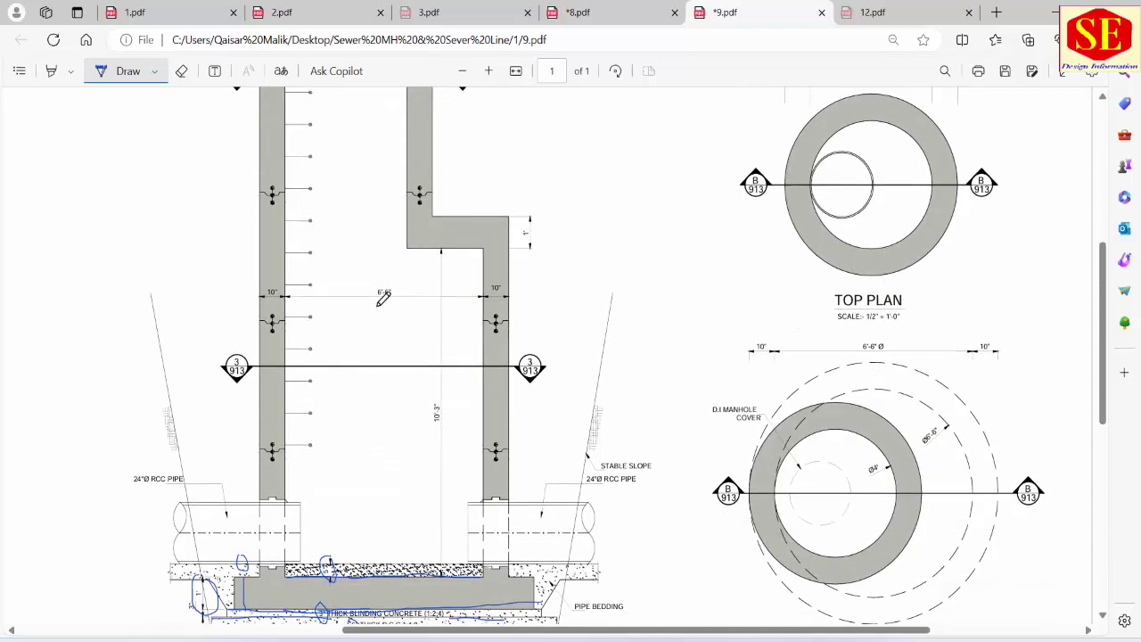
scroll(436, 226, "up", 2)
scroll(436, 225, "up", 5)
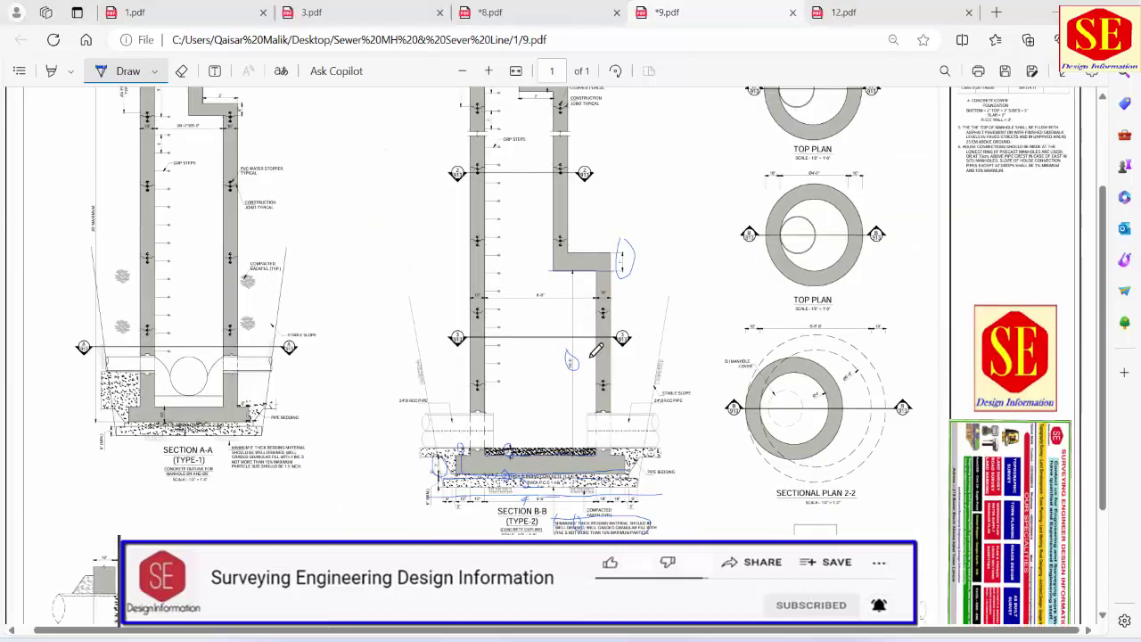
scroll(595, 349, "up", 1)
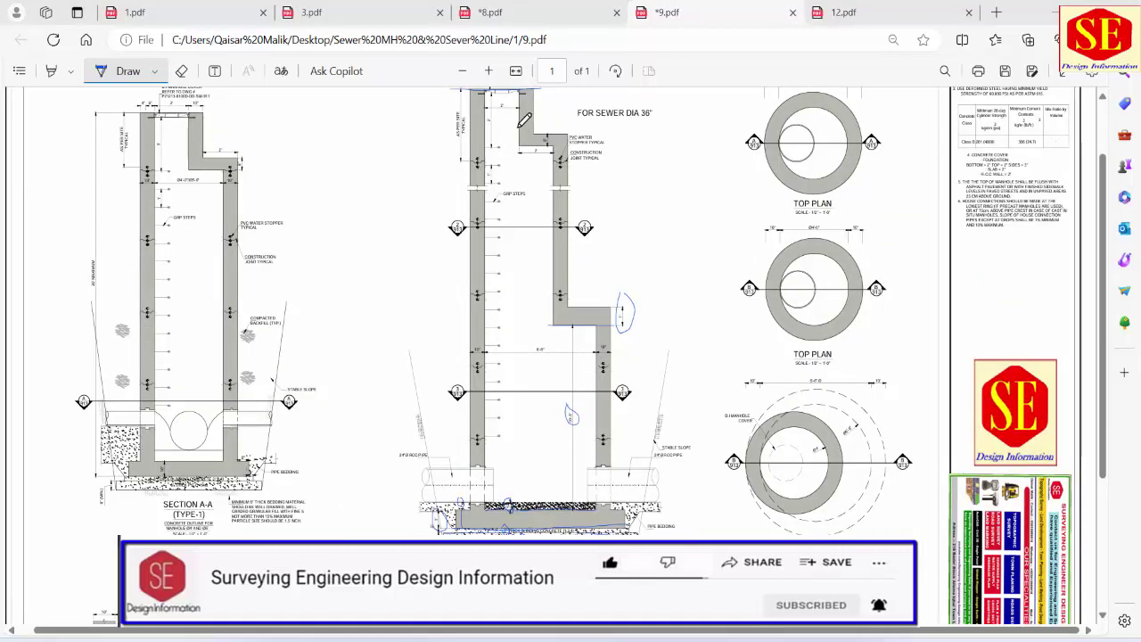
scroll(526, 124, "up", 1)
left_click_drag(568, 500, 575, 506)
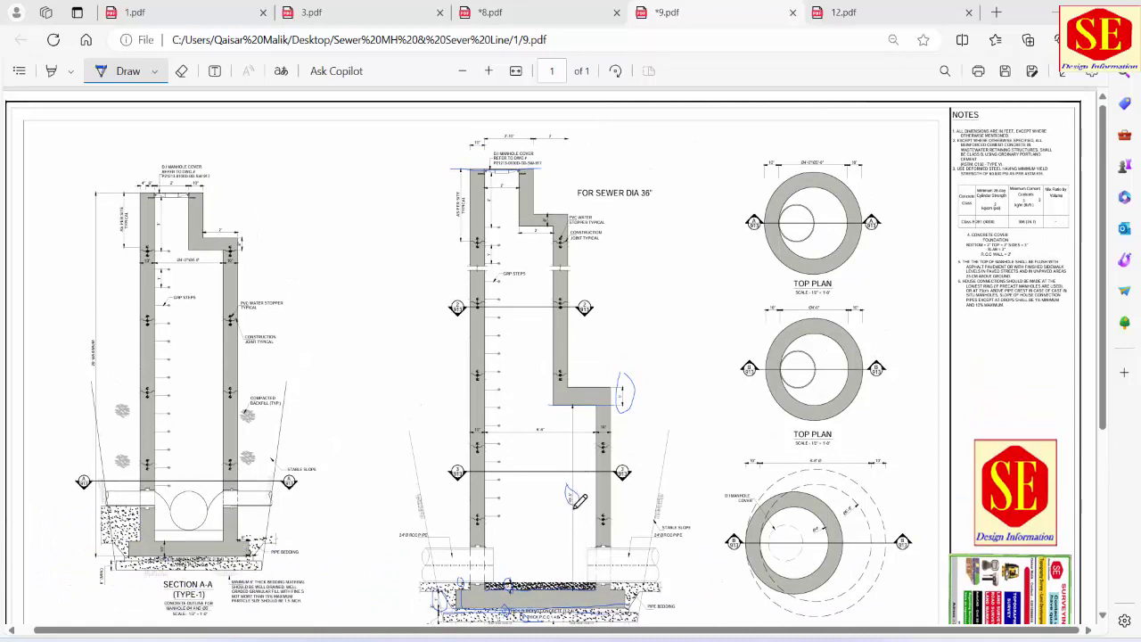
scroll(496, 191, "up", 1, "ctrl")
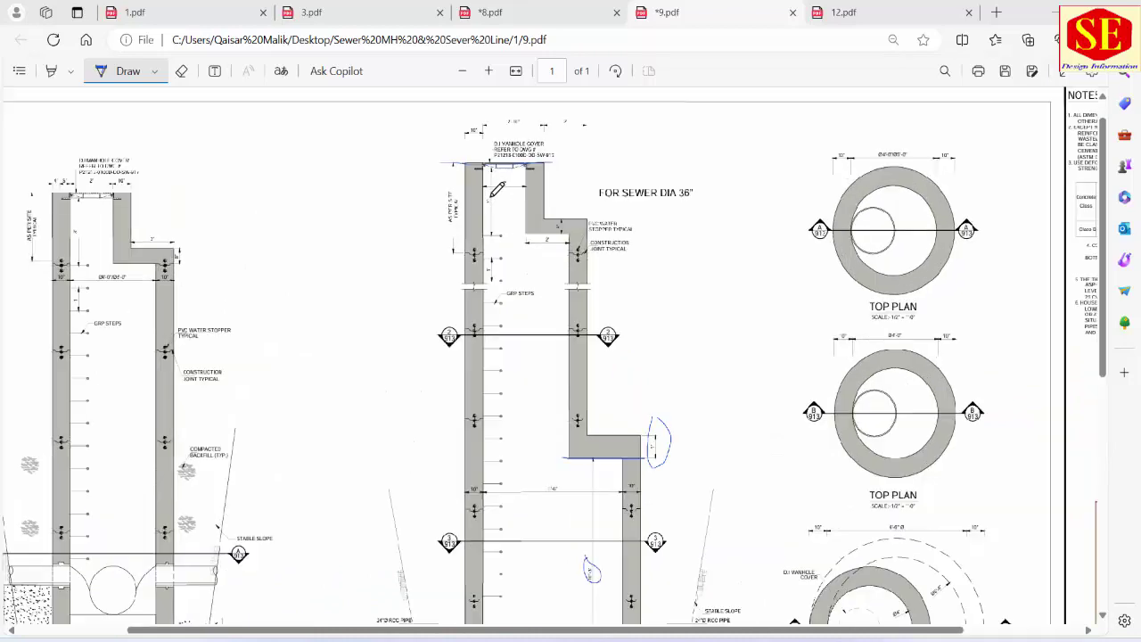
Compare with the 12.pdf drawing, return to 9.pdf, then bring the Excel level sheet back
left_click(815, 16)
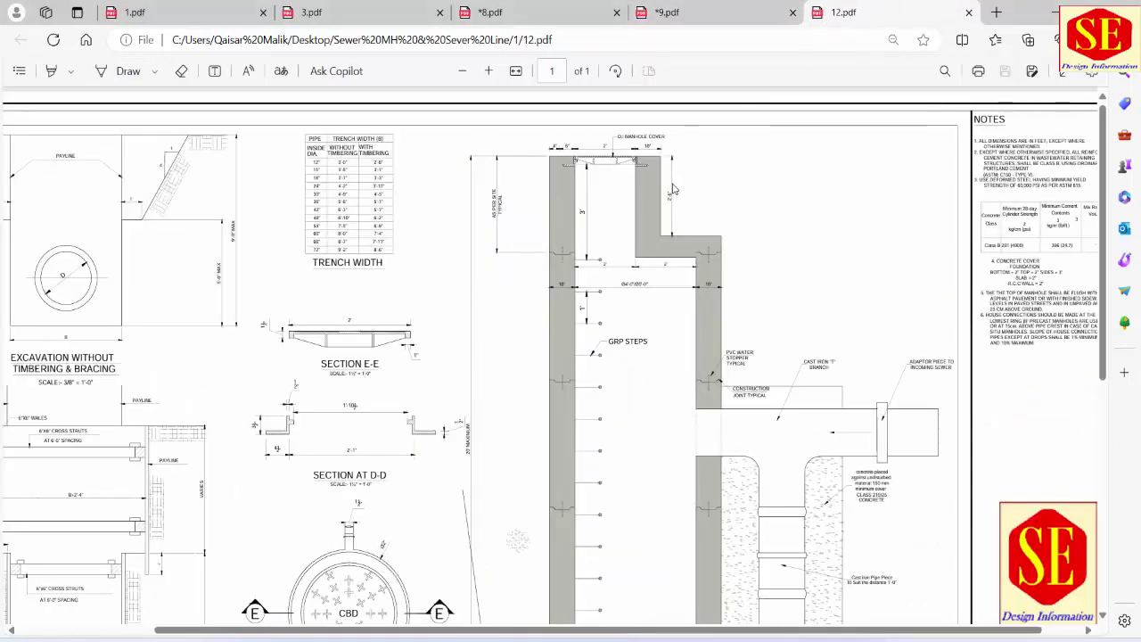
scroll(671, 211, "up", 2, "ctrl")
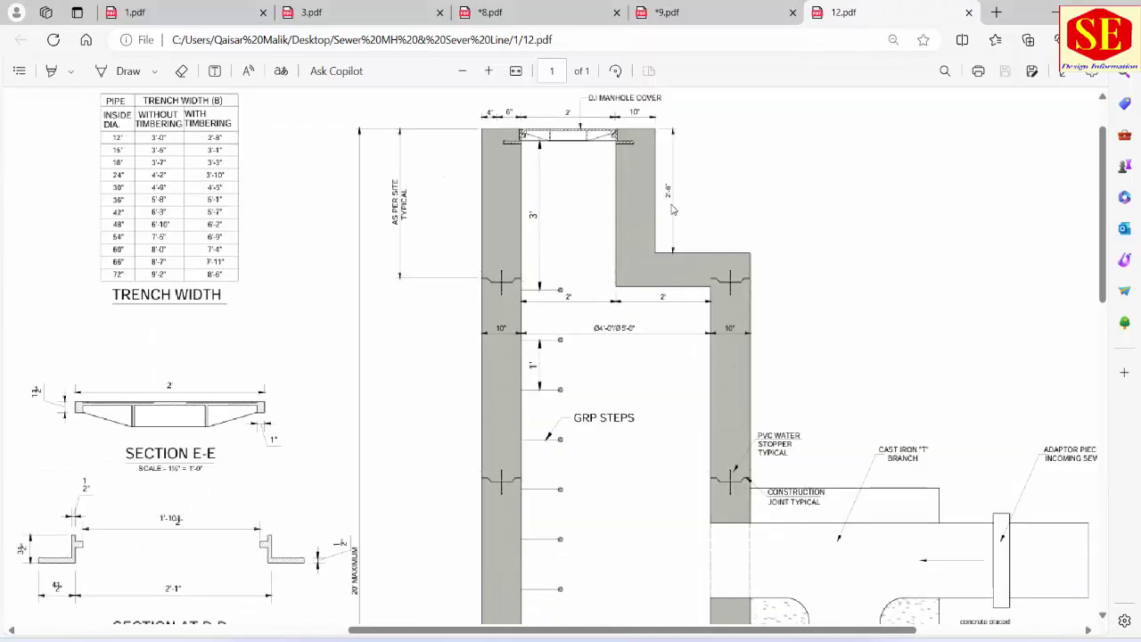
left_click(664, 20)
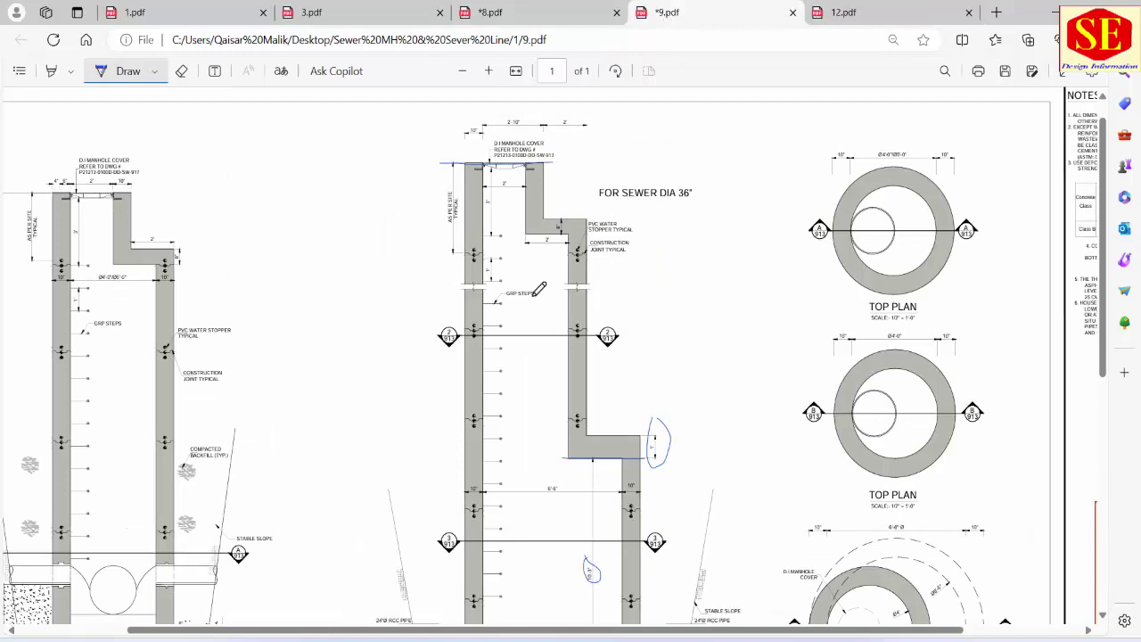
scroll(503, 189, "down", 3)
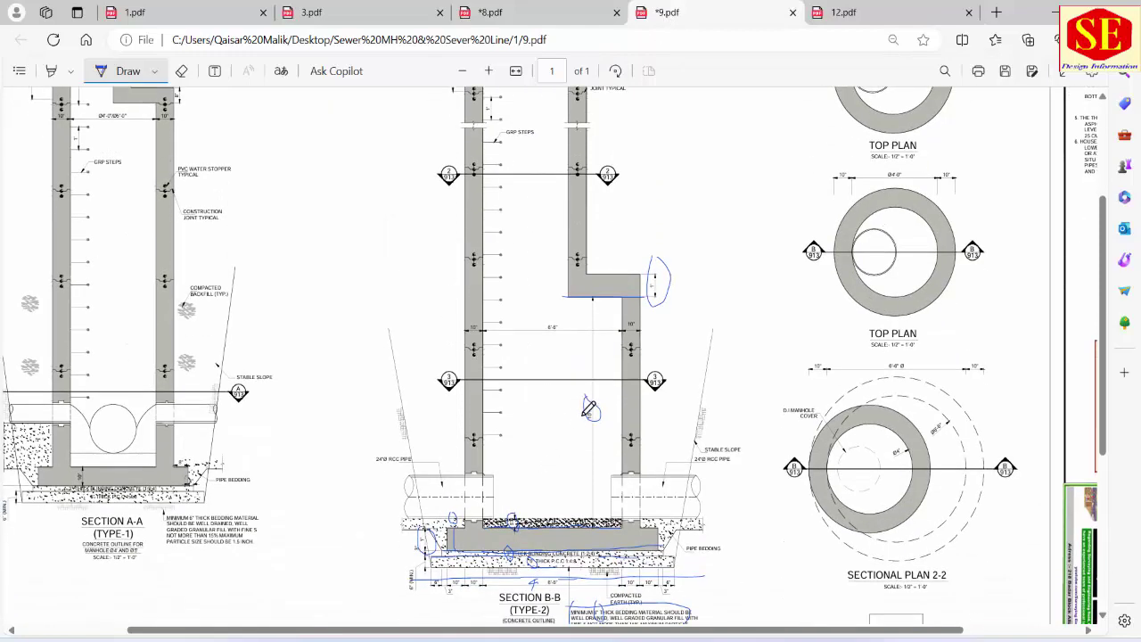
scroll(558, 196, "up", 2)
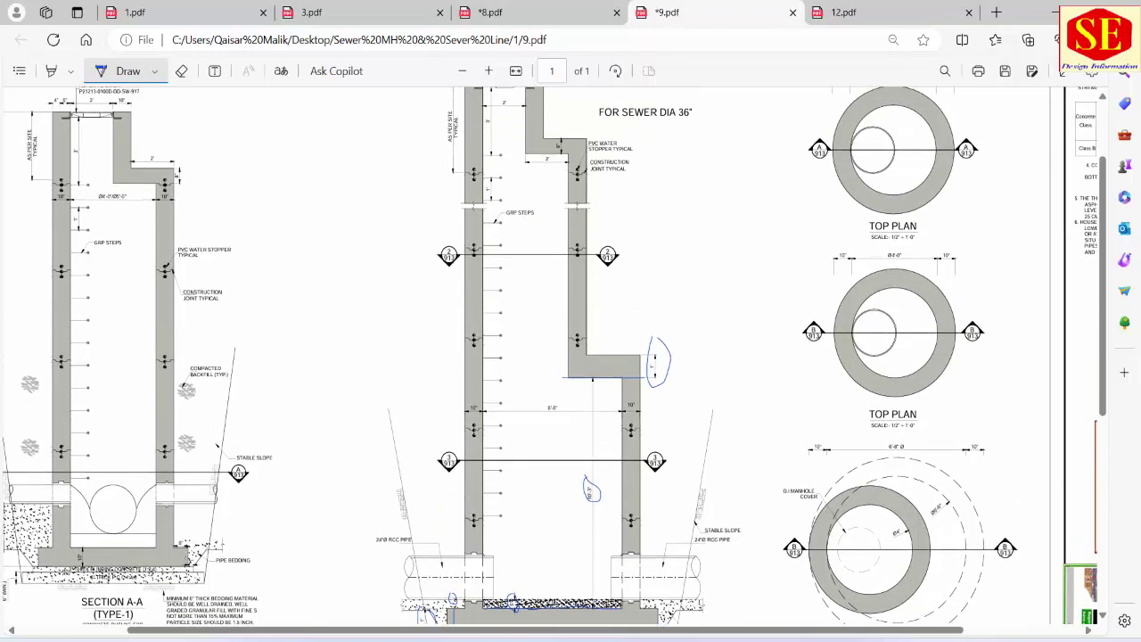
mouse_move(648, 637)
left_click(570, 570)
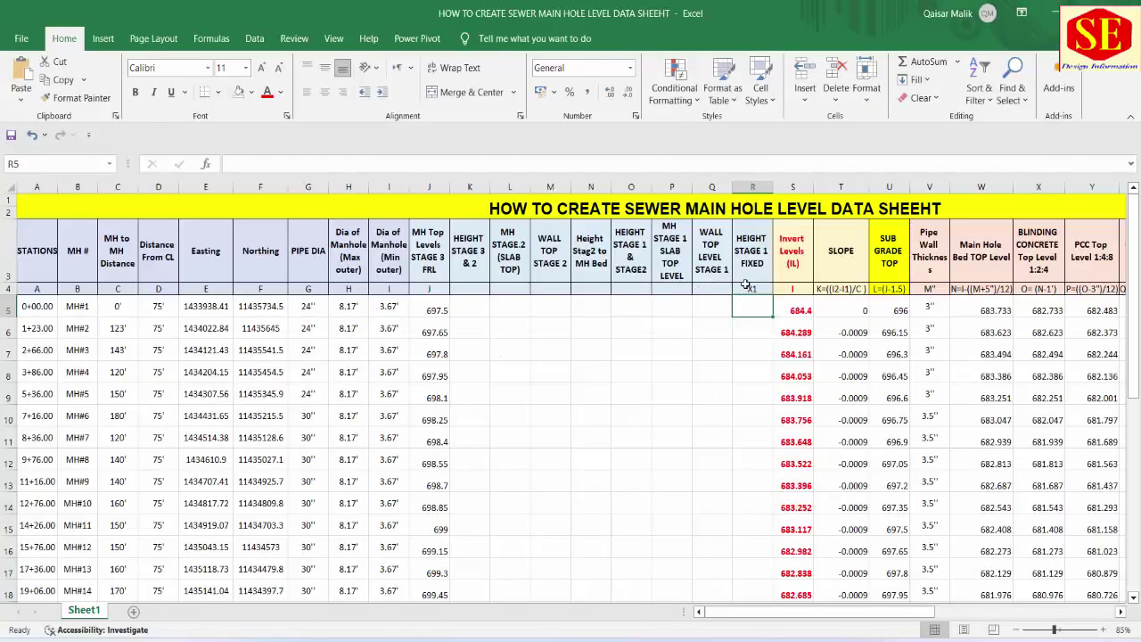
Label R4 as X1 and K4 as X2, and rename the K3 header to HEIGHT STAGE 3 & 2 FIXED
left_click(746, 287)
type("X")
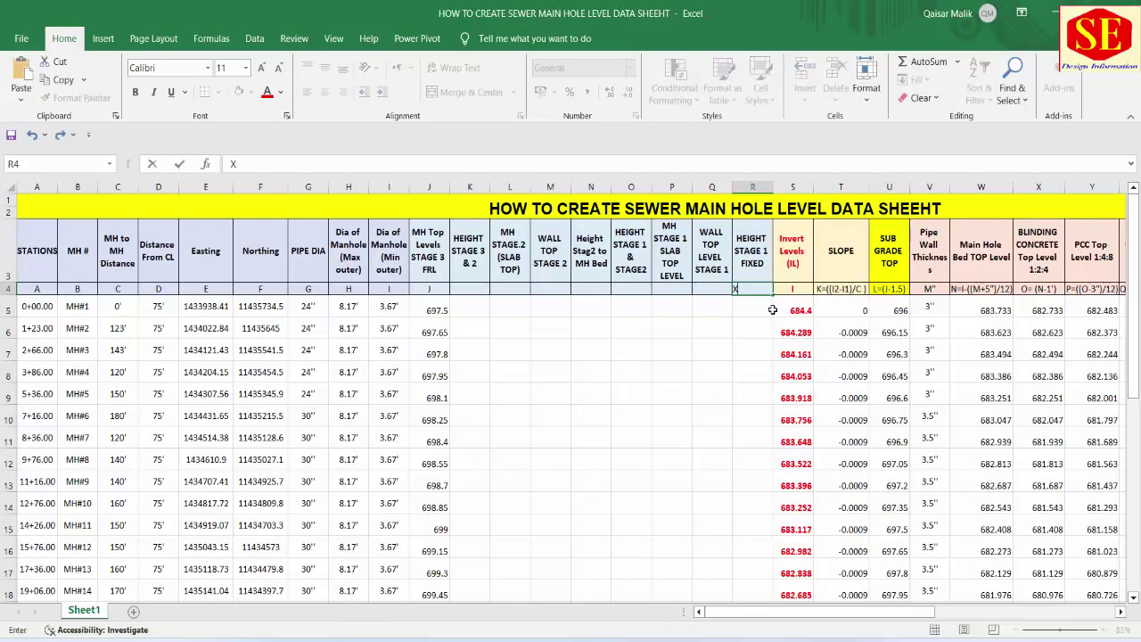
left_click(469, 288)
type("X2")
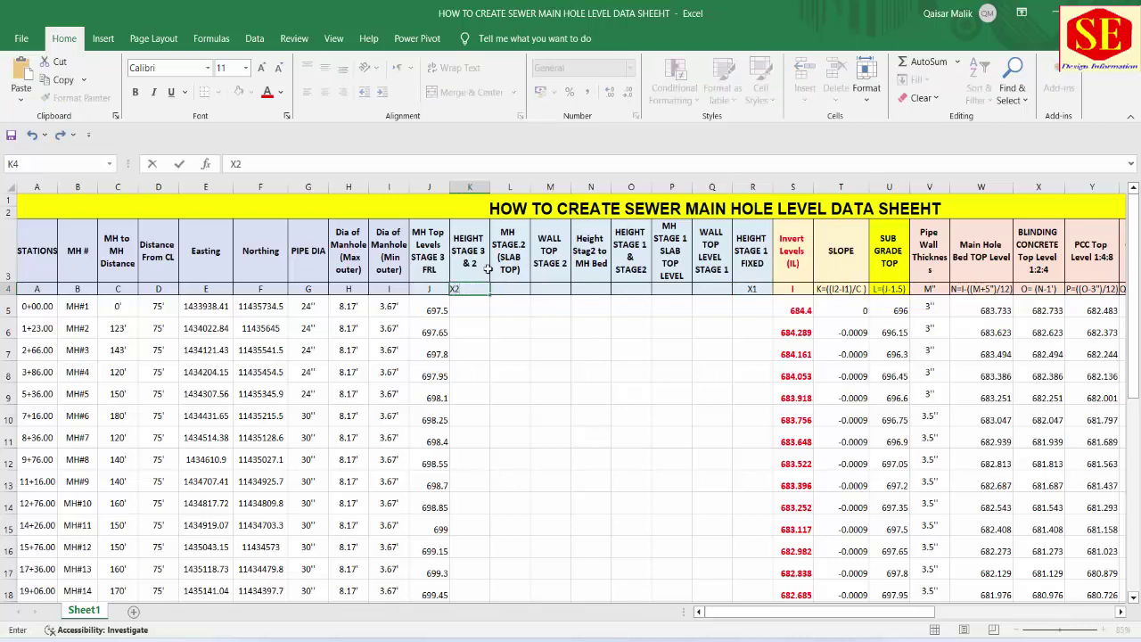
double_click(488, 268)
type("FIXED")
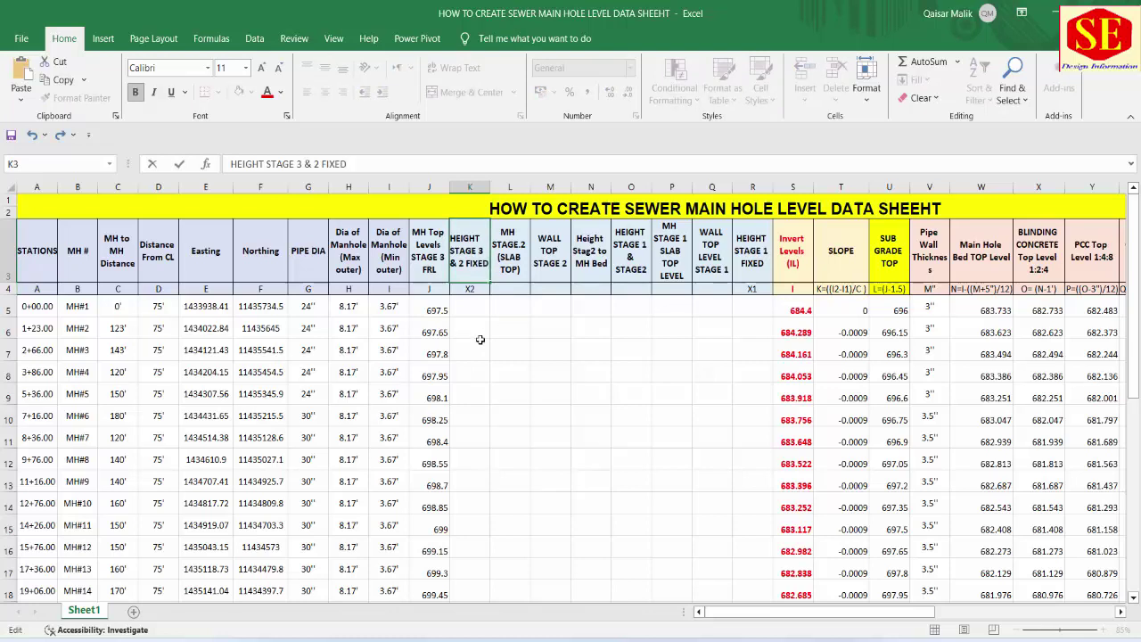
left_click(479, 346)
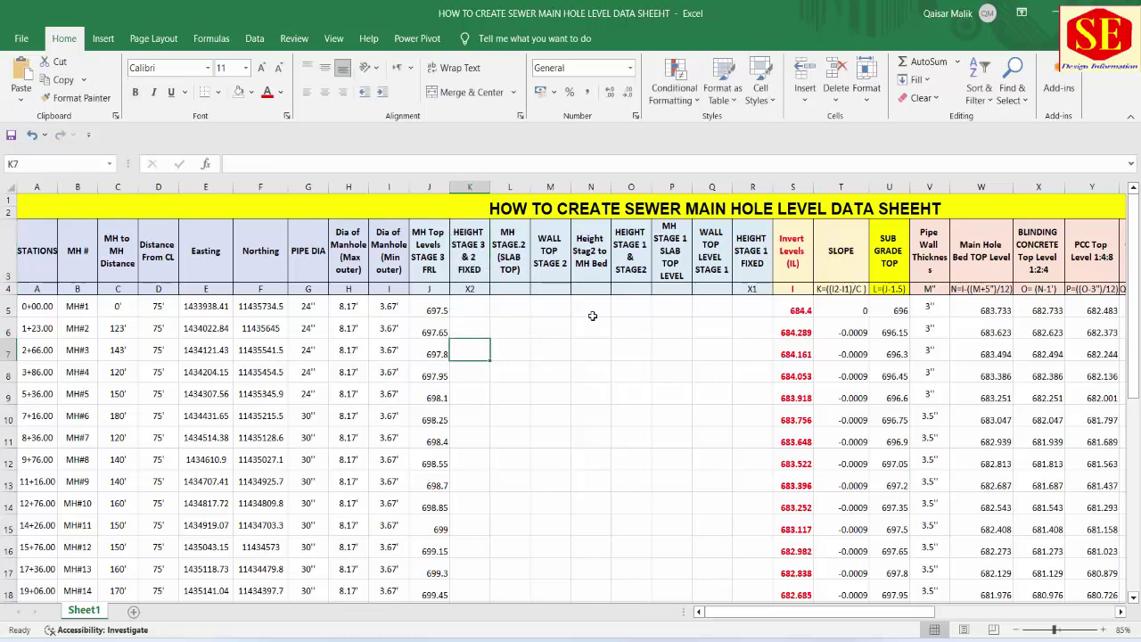
Fill column R with 10.25 and column K with 2.5 down every manhole row
left_click(751, 310)
type("10.25")
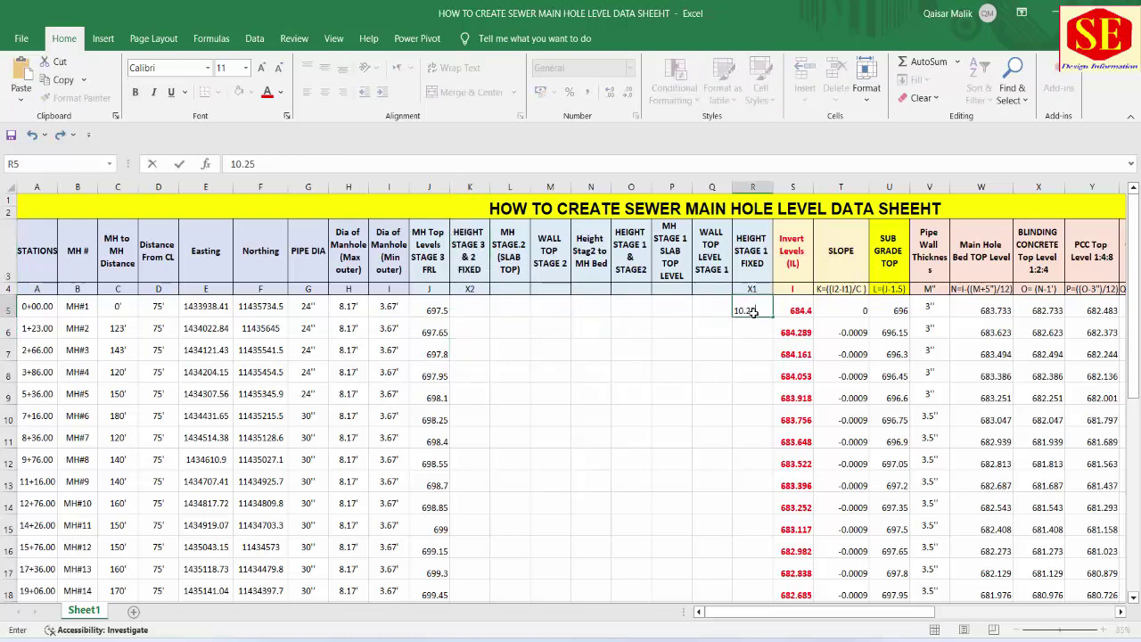
left_click(753, 311)
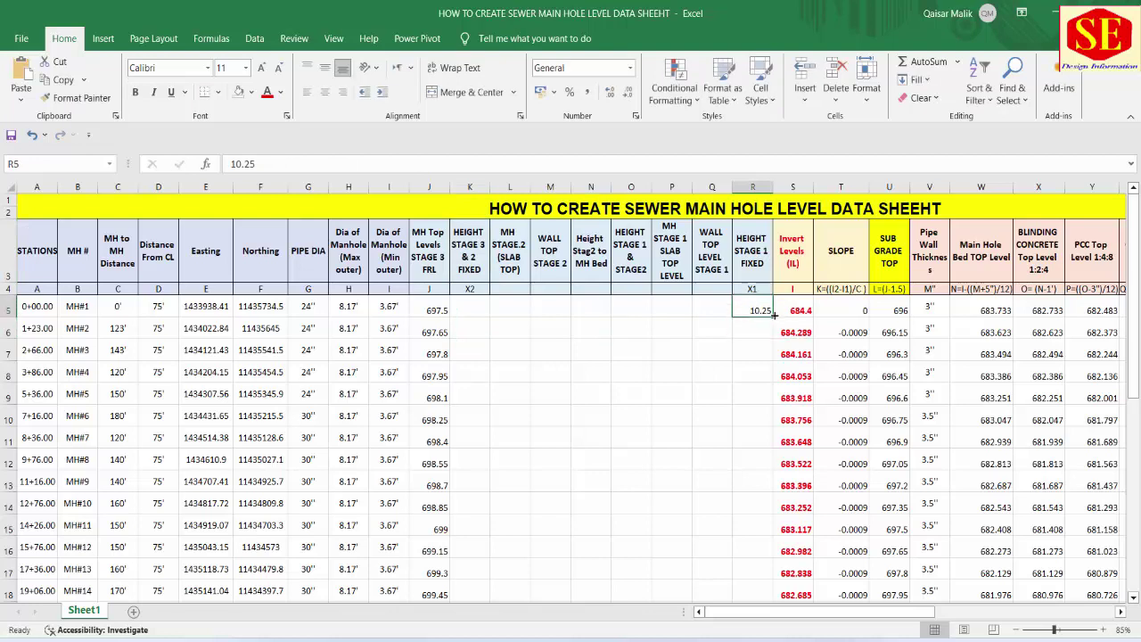
double_click(773, 313)
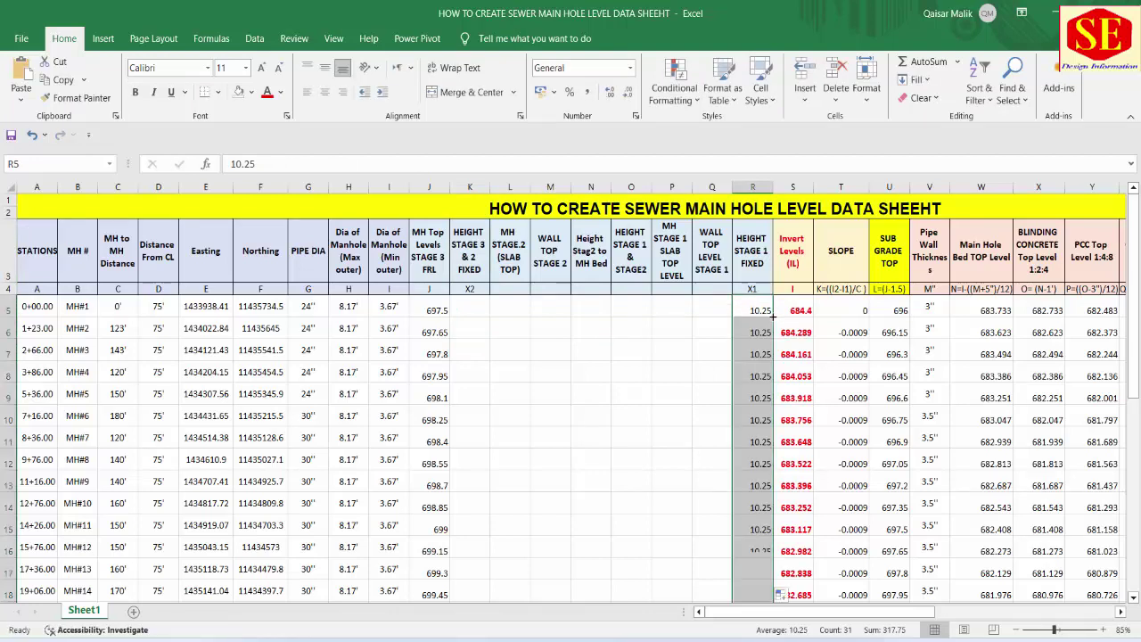
left_click(474, 307)
type("2.5")
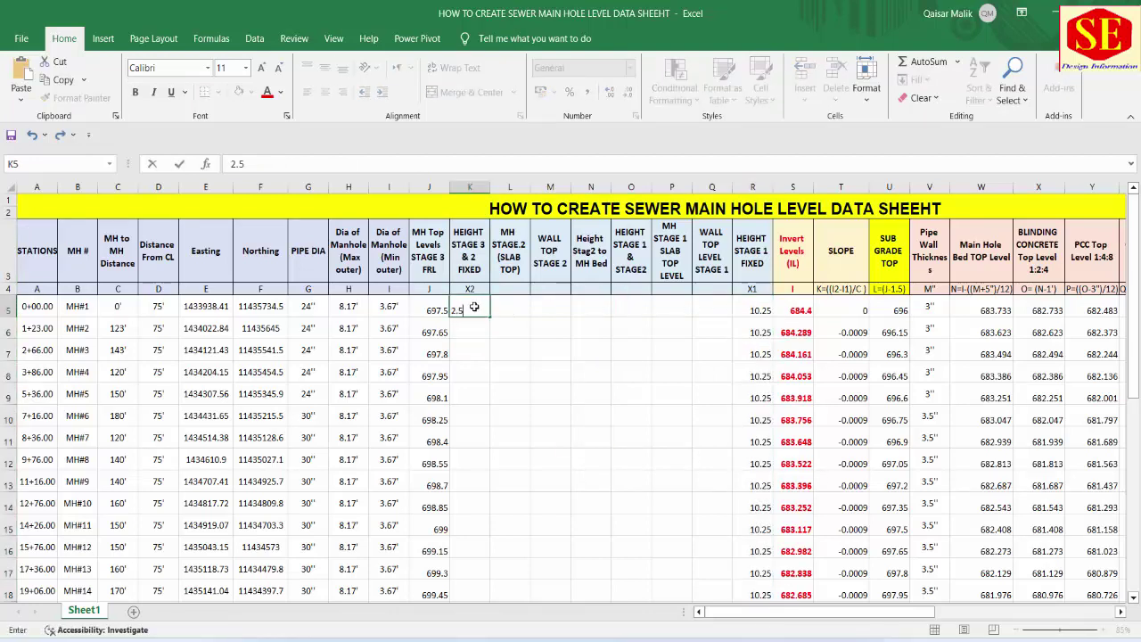
key("Return")
left_click(472, 306)
double_click(489, 315)
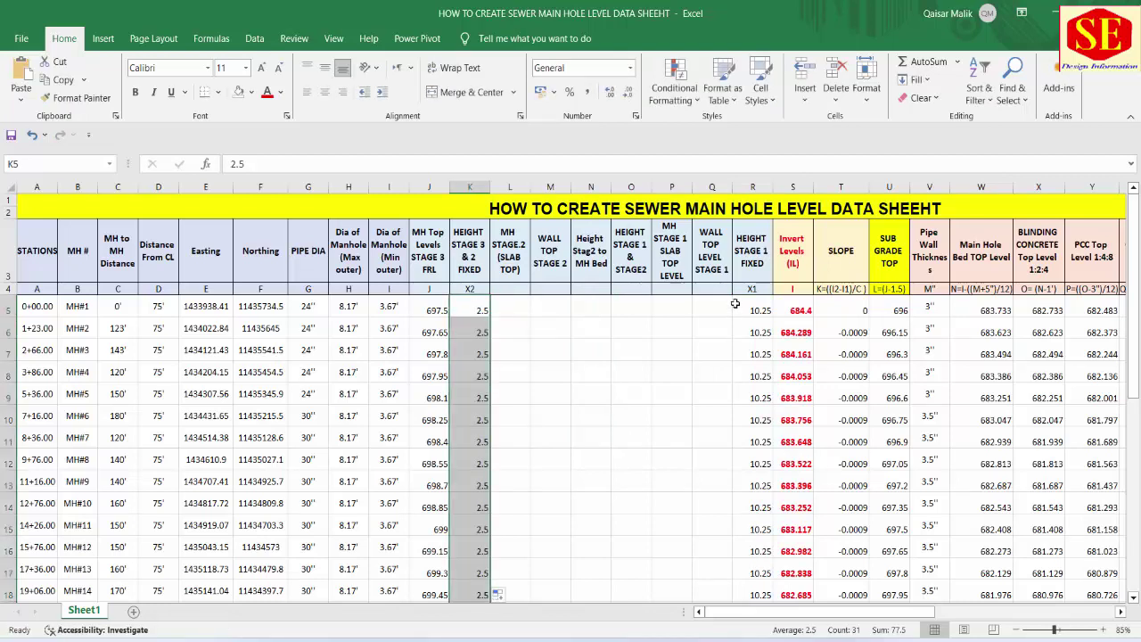
left_click(762, 310)
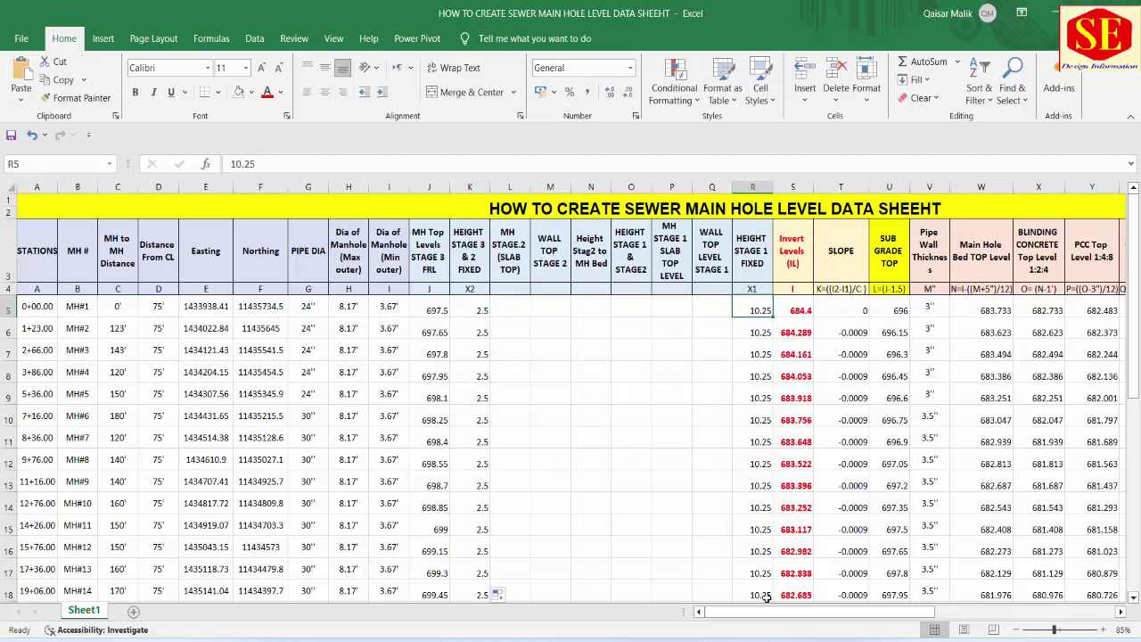
Total 10.25 + 2.5 + 1 in Calculator, also closing the ink loop beside the manhole wall
key("alt+Tab")
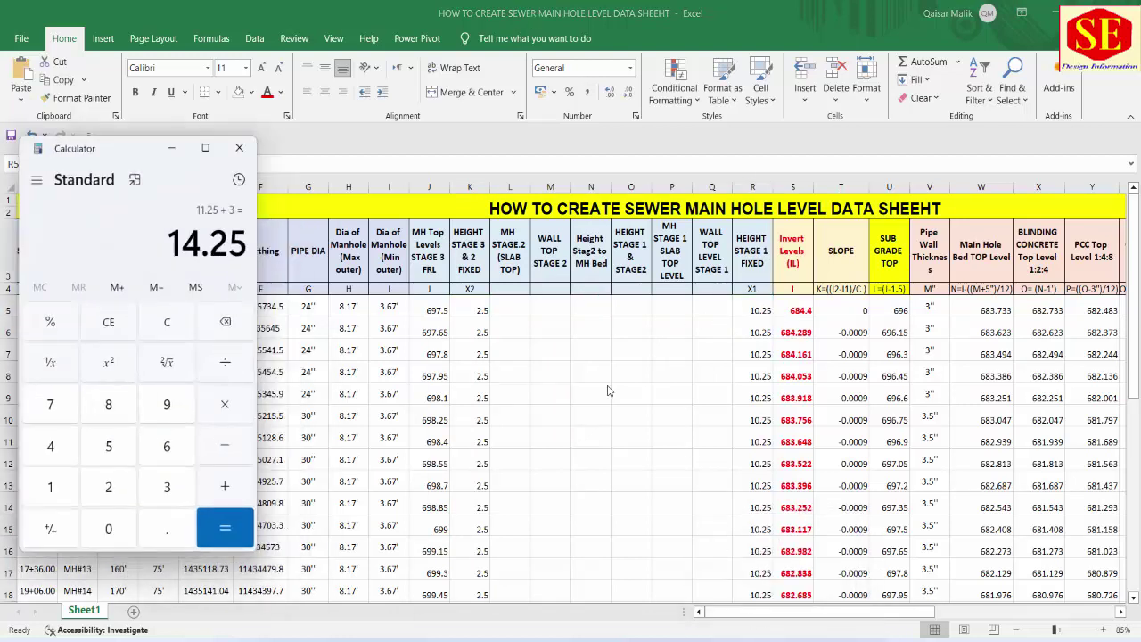
key("Escape")
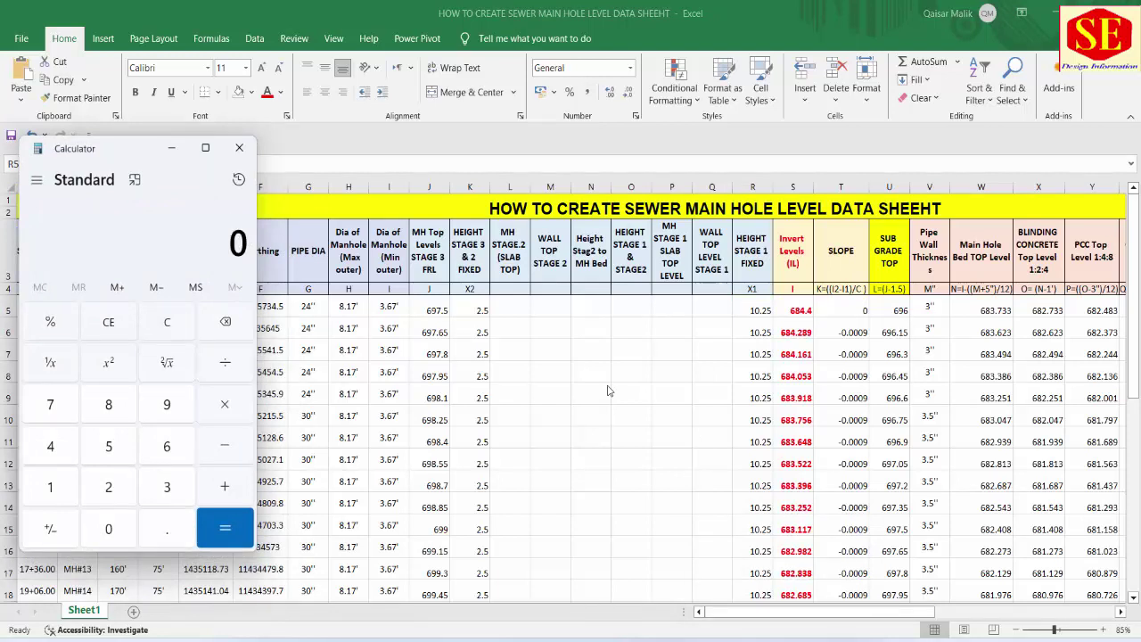
type("10.25 + ")
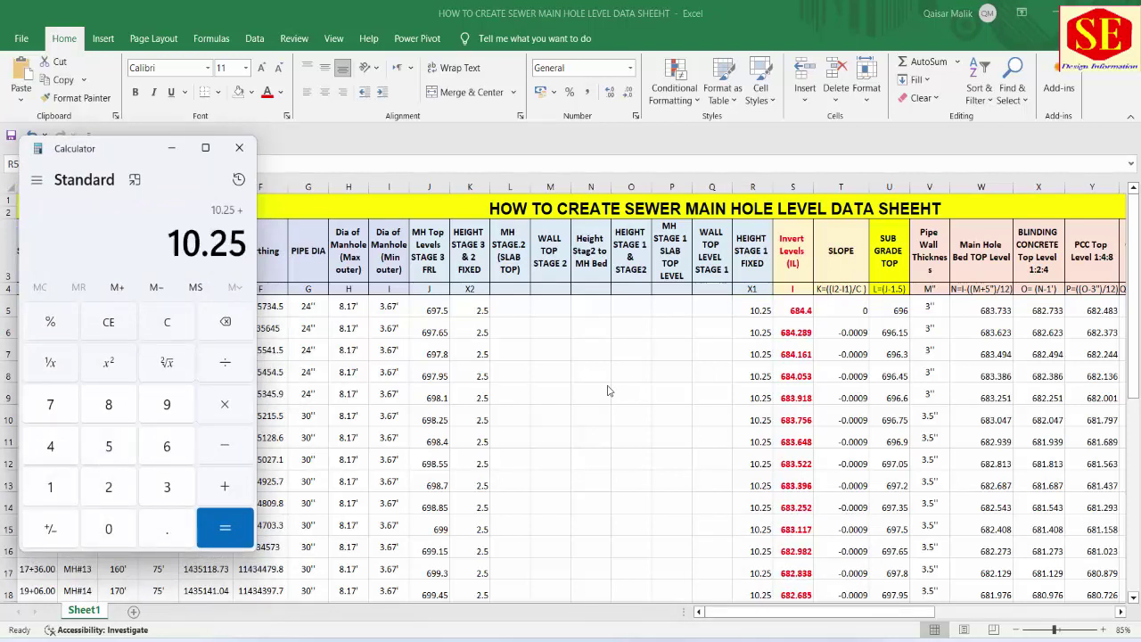
type("2.5")
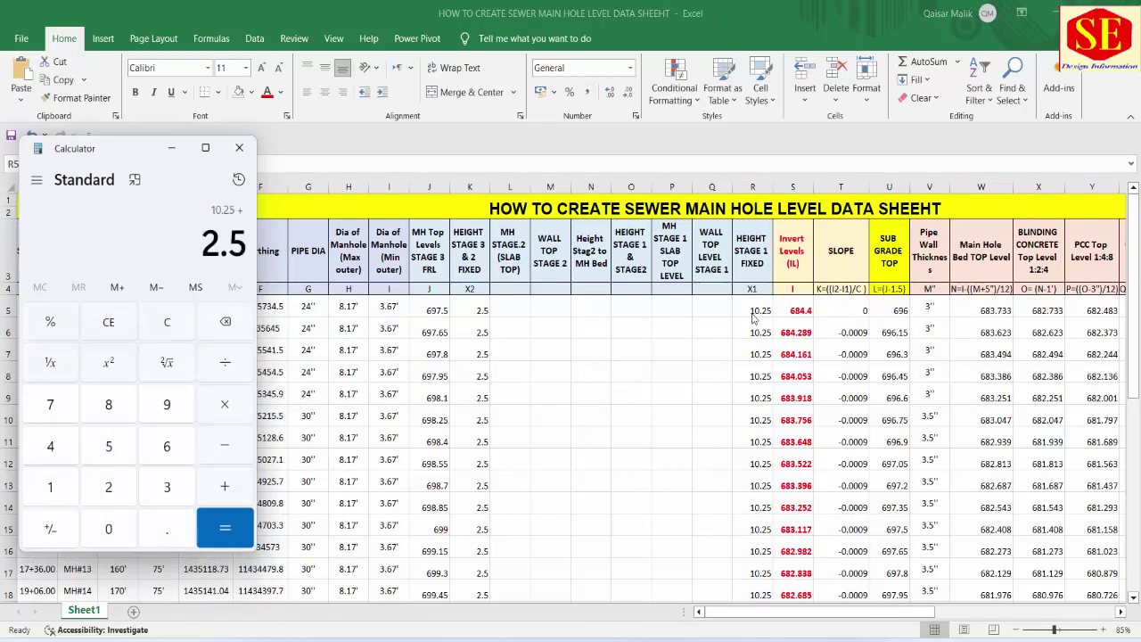
left_click(216, 522)
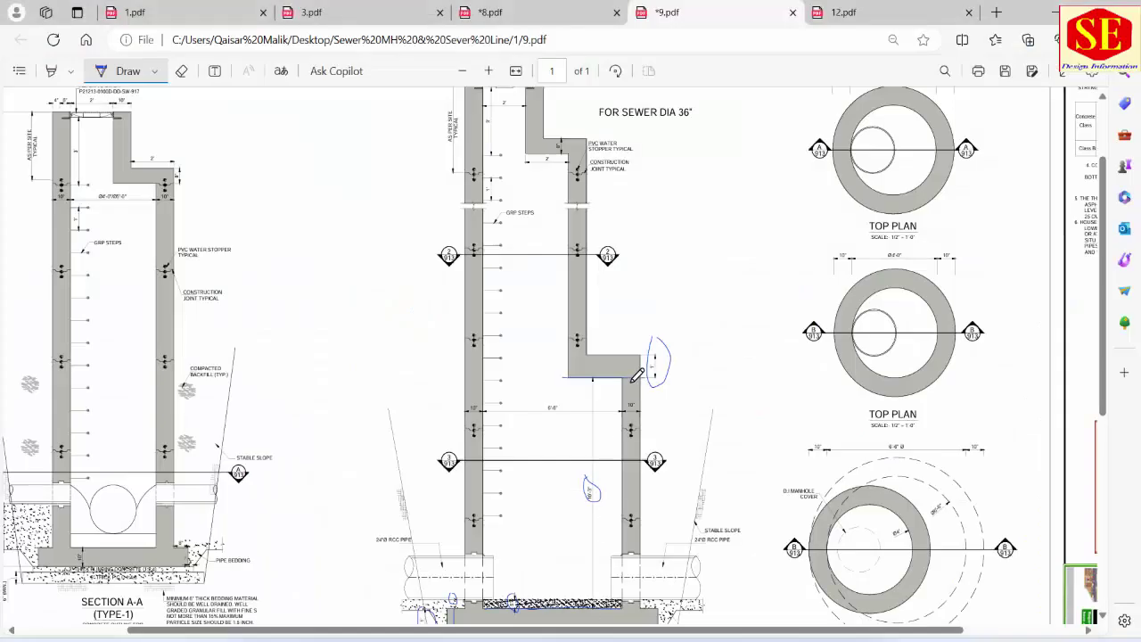
scroll(655, 379, "up", 1)
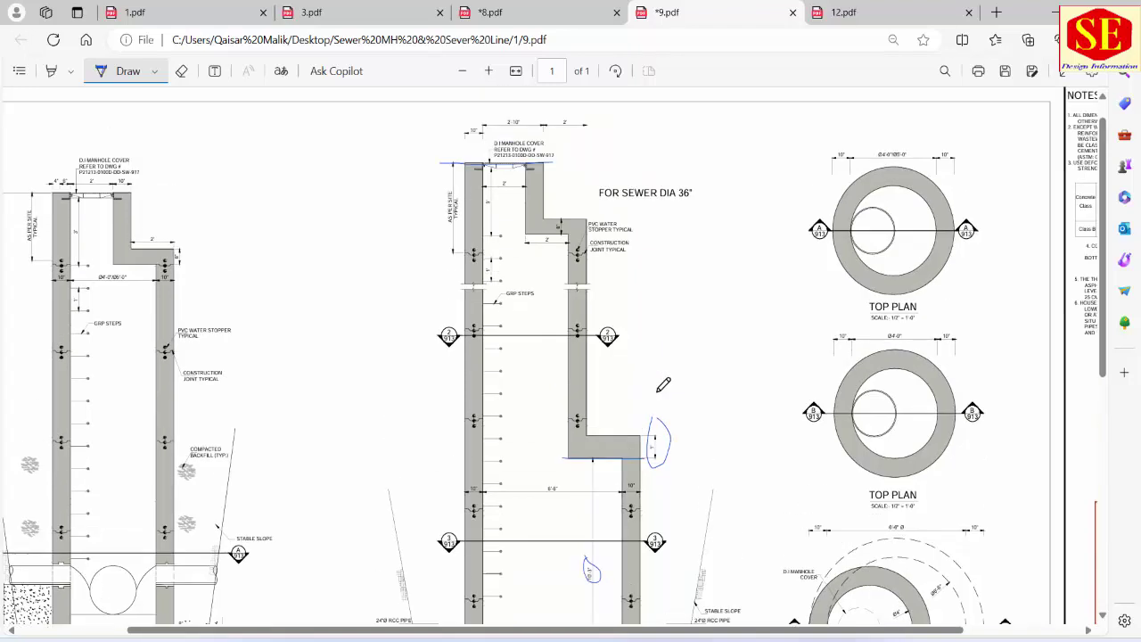
left_click_drag(661, 453, 664, 419)
key("alt+Tab")
type("+ 1")
key("Return")
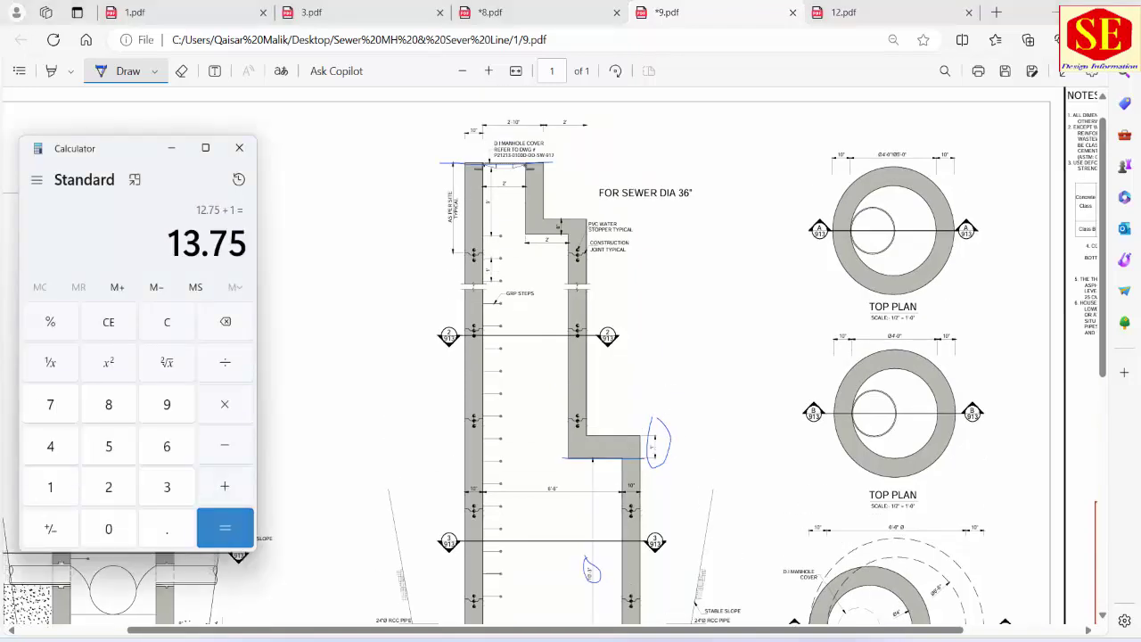
scroll(633, 289, "up", 1)
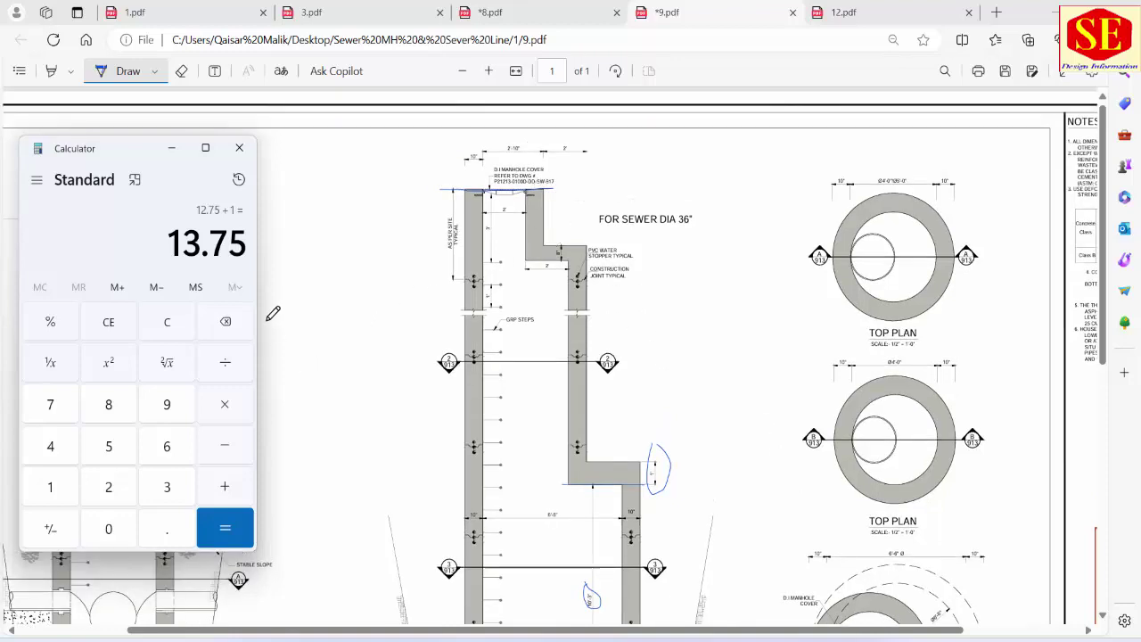
Calculate 8/12 + 10.25 + 2.5 + 1 in Calculator, giving 14.41666666666667
key("Escape")
type("8/12")
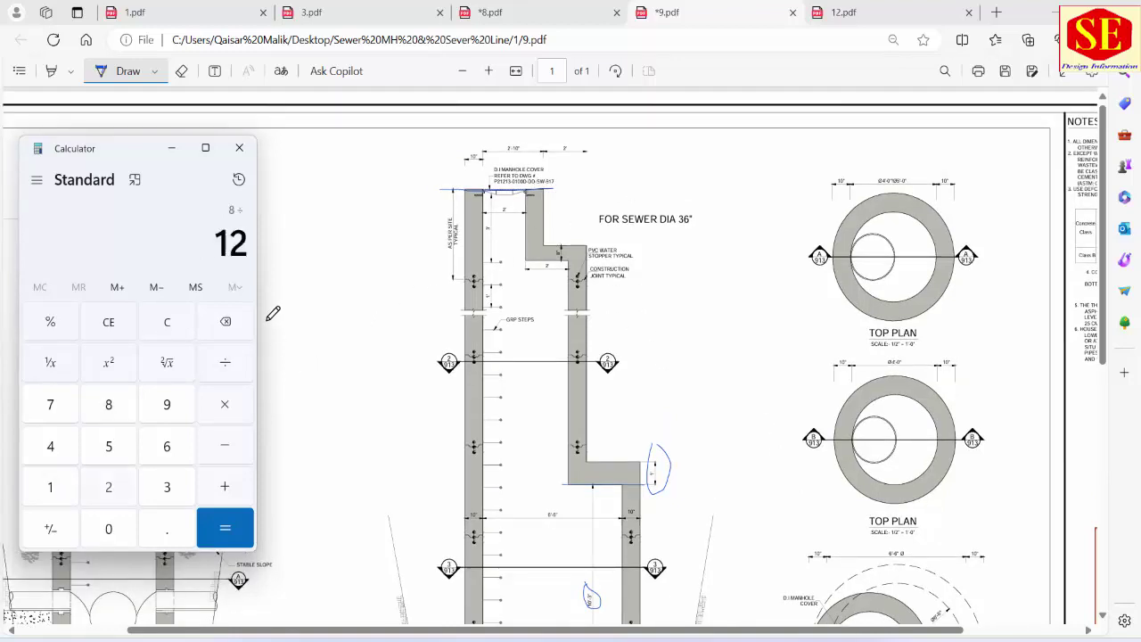
key("Return")
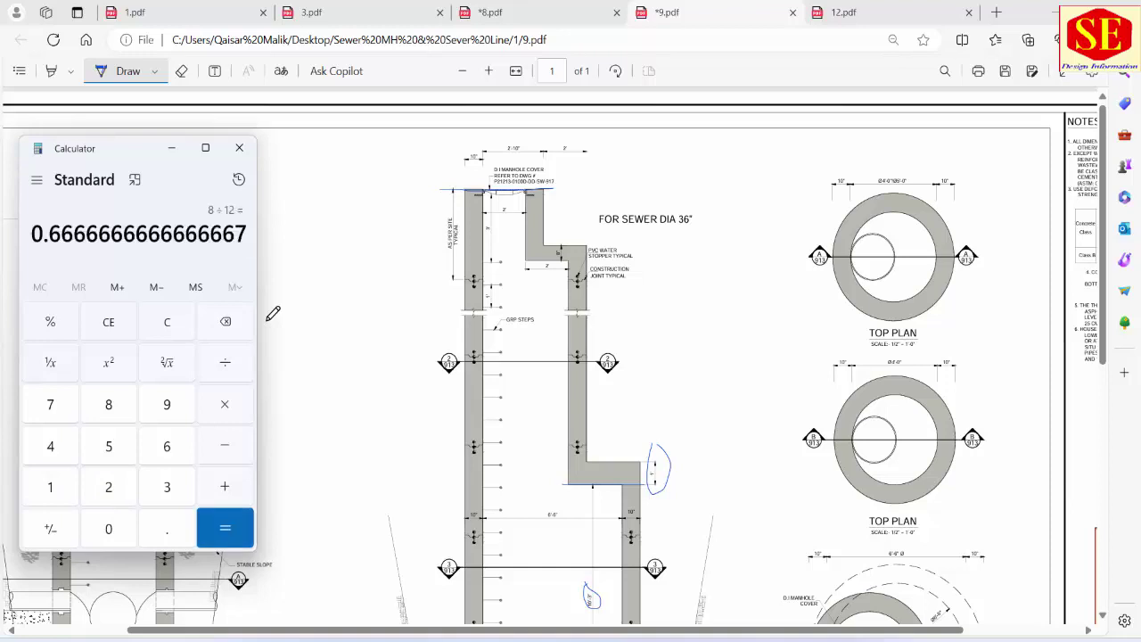
key("plus")
type("10")
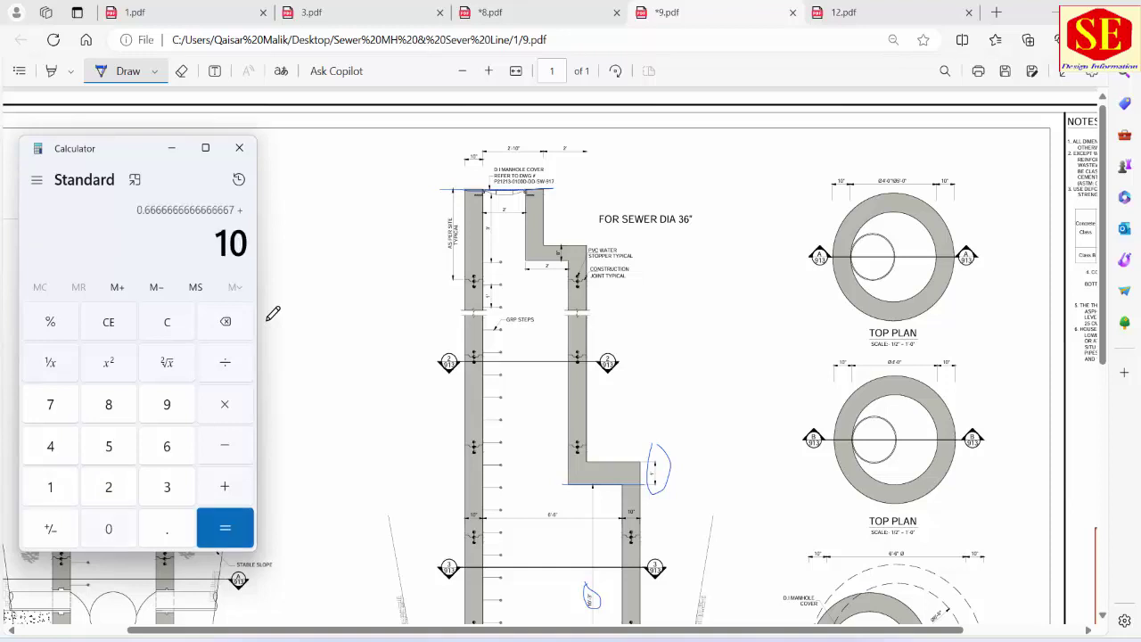
type(".25")
key("plus")
type("2")
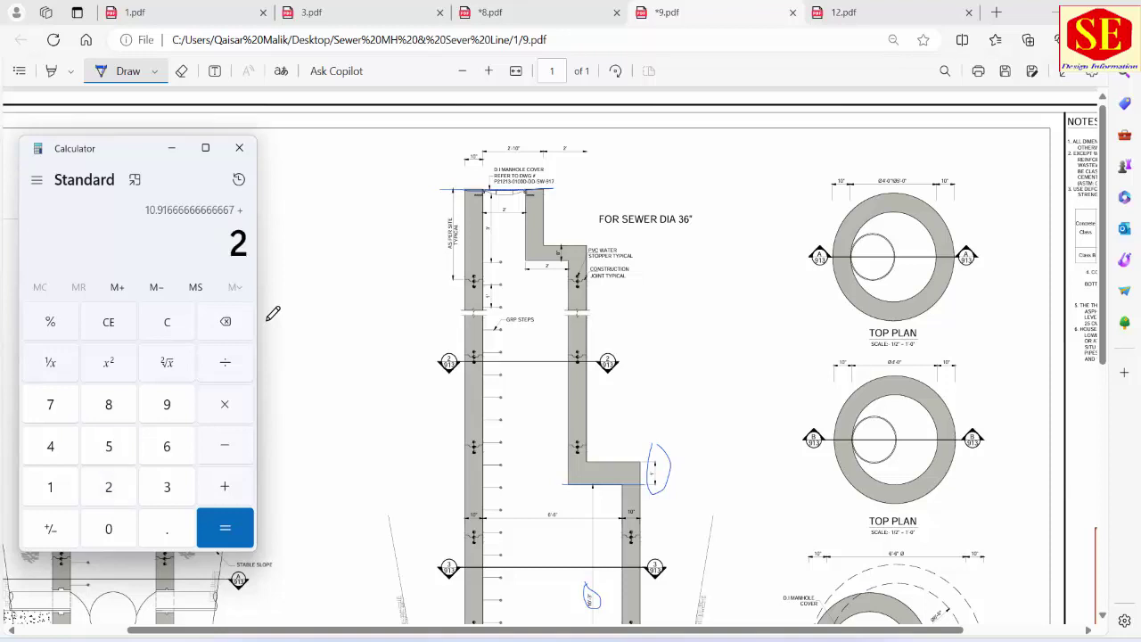
type(".5")
key("plus")
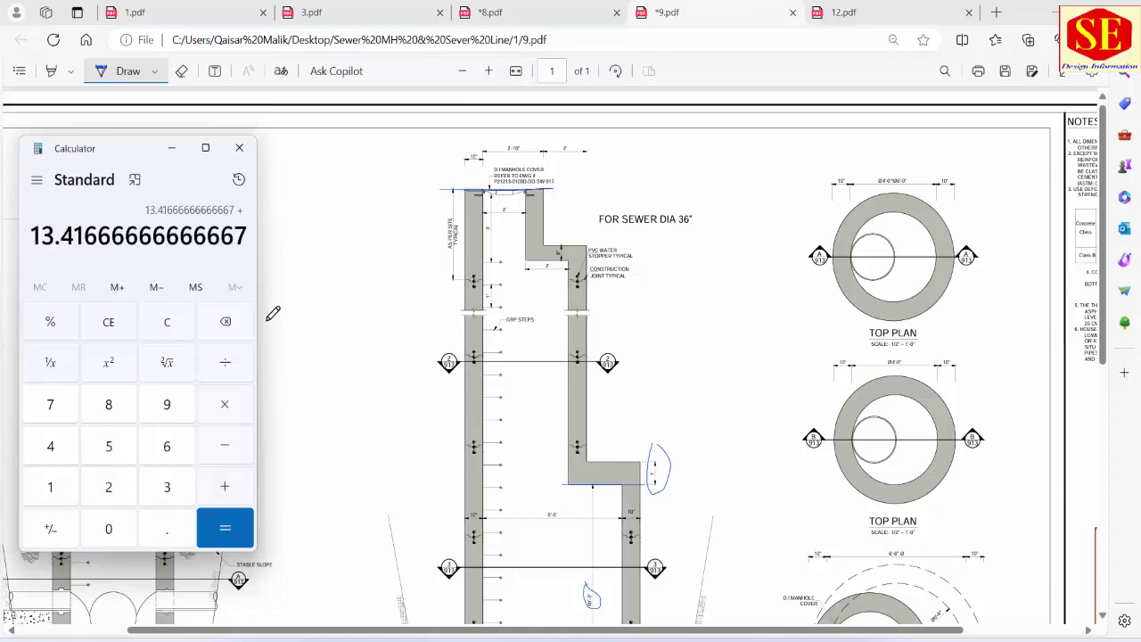
type("1")
key("Return")
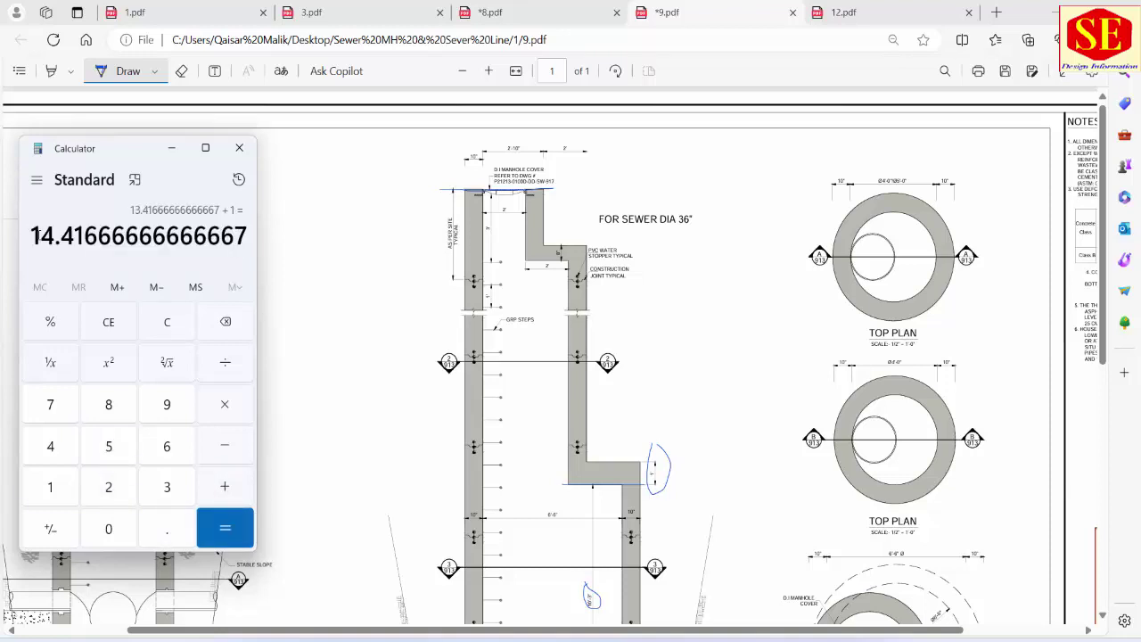
Select the 14.41 digits of the result and return to the sewer level workbook
left_click_drag(37, 234, 88, 236)
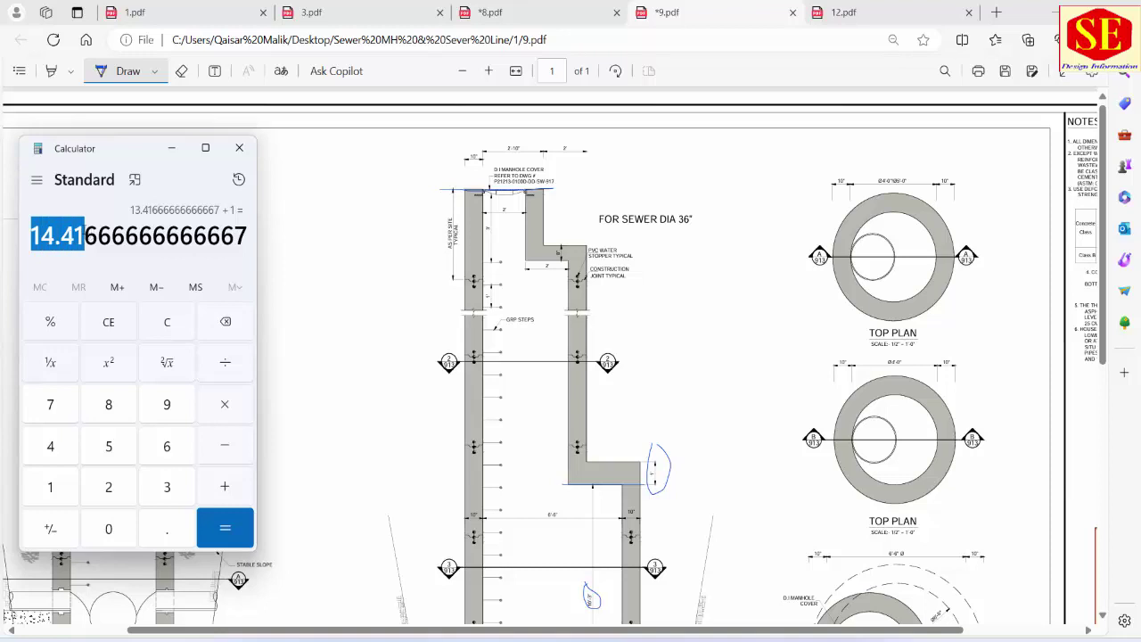
left_click(653, 639)
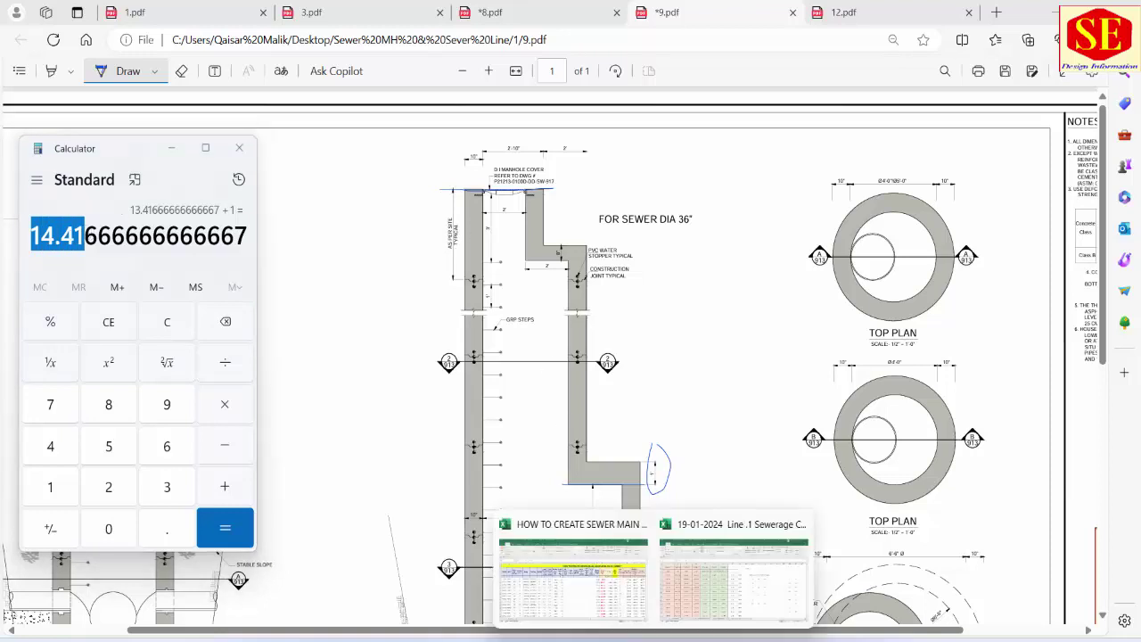
left_click(592, 597)
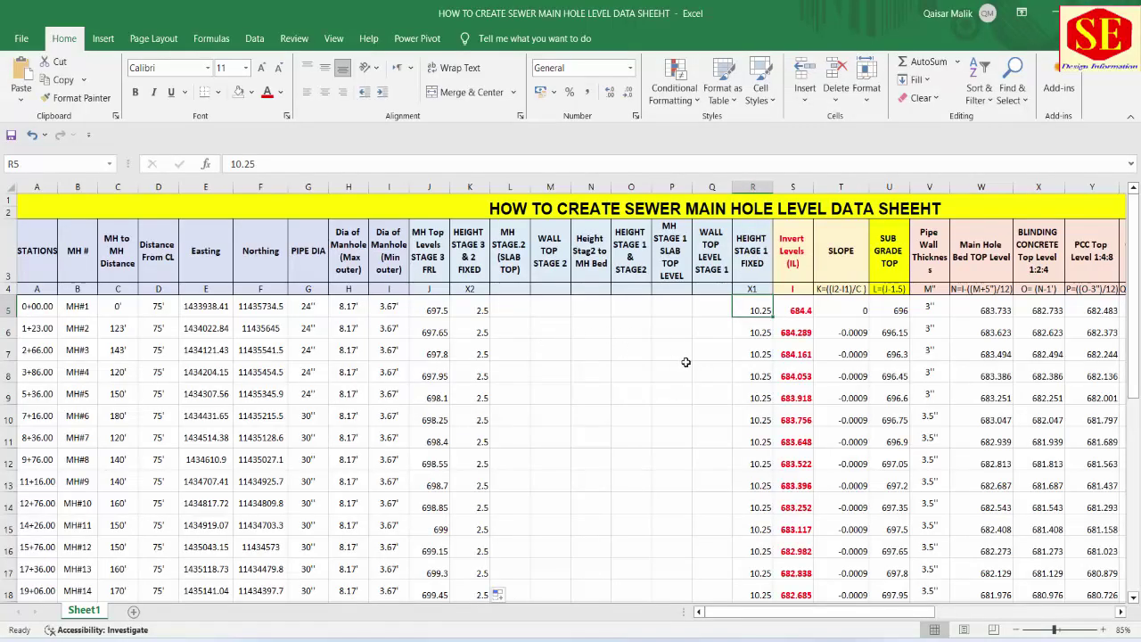
Inspect the Manhole Height values in AC3:AC14 and the AC5 formula against the Calculator result
left_click_drag(823, 613, 892, 622)
left_click(1025, 306)
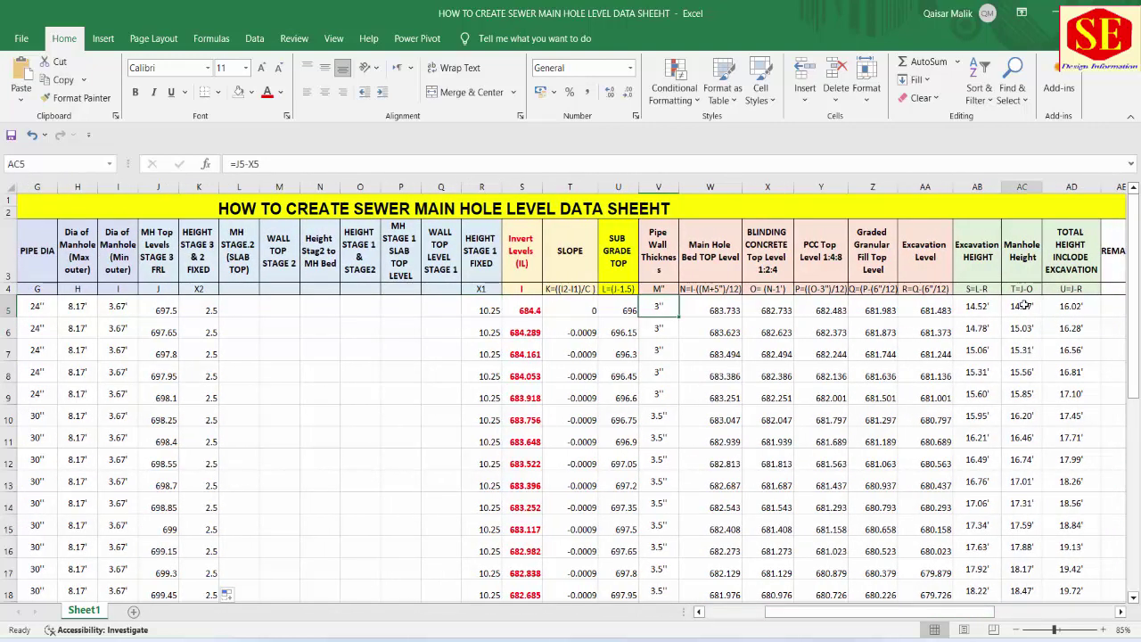
mouse_move(1022, 254)
left_mouse_down()
mouse_move(1039, 514)
mouse_move(1029, 526)
left_mouse_up()
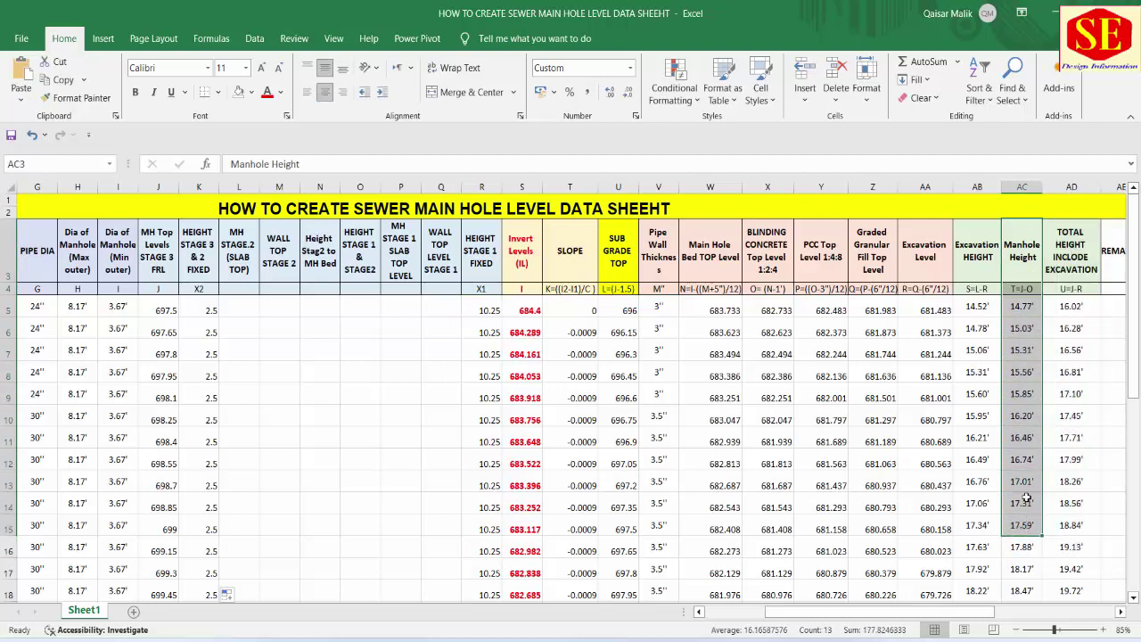
left_click(1019, 306)
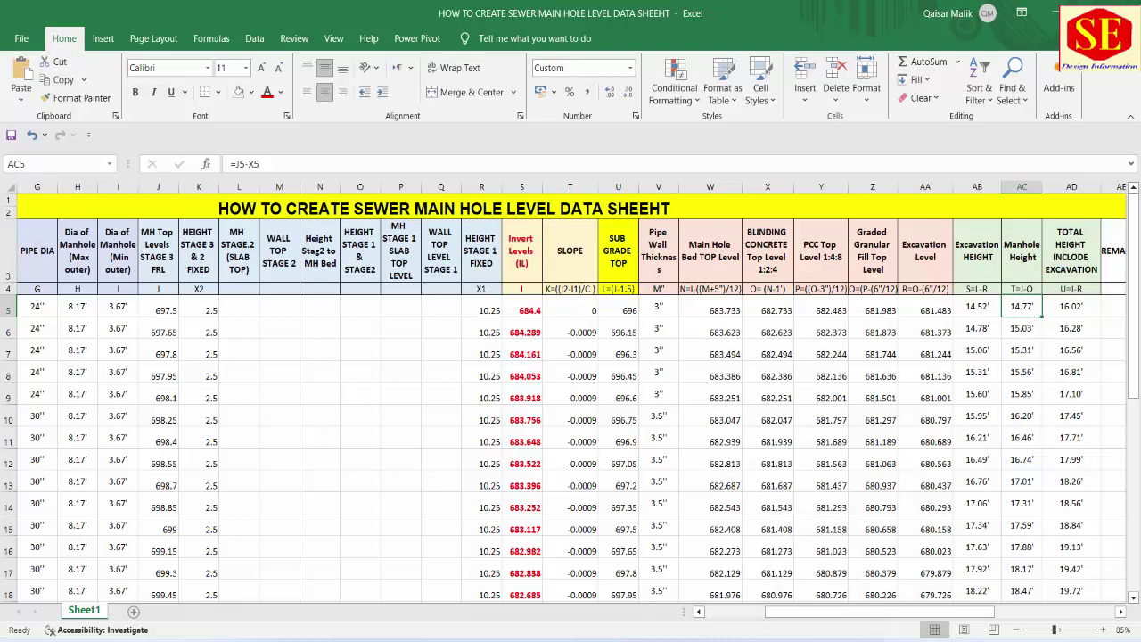
key("alt+Tab")
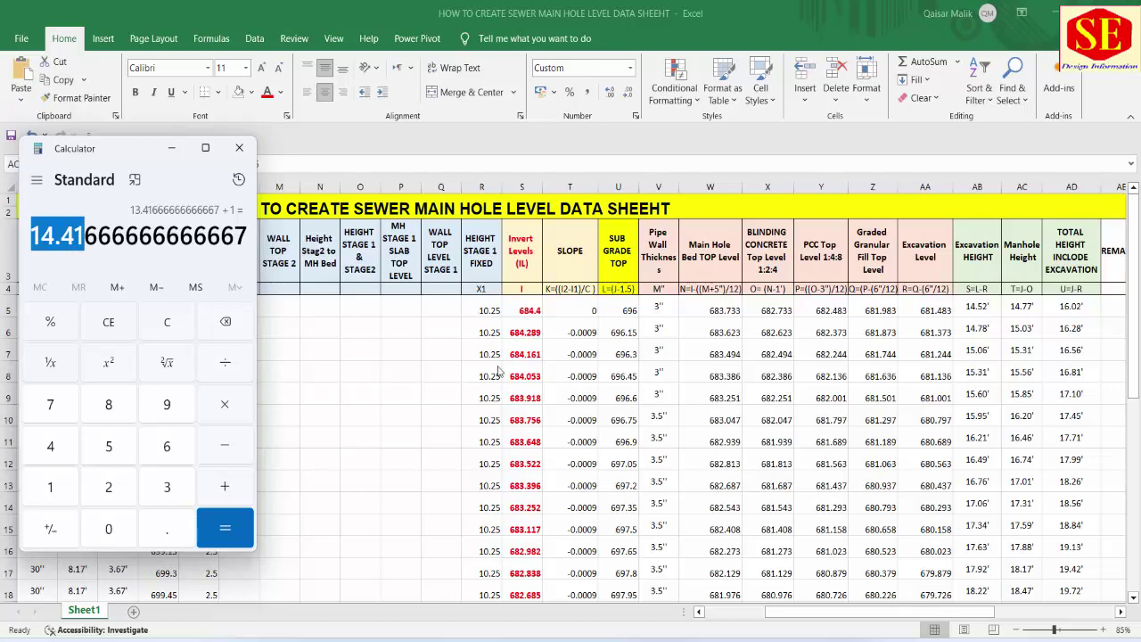
key("alt+Tab")
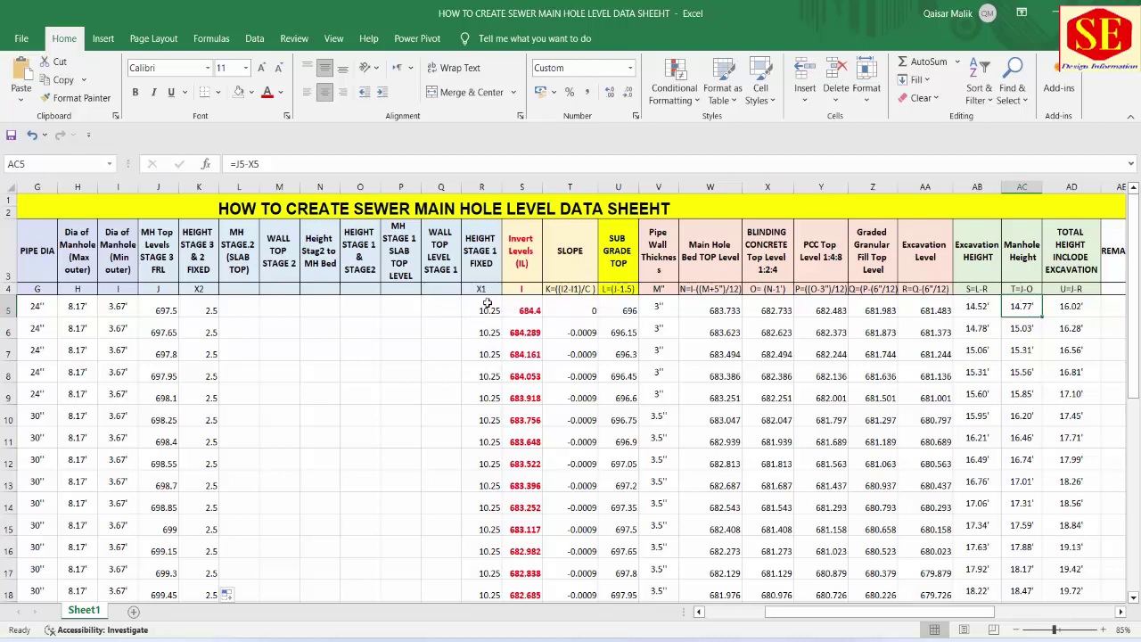
Review the HEIGHT STAGE 1 FIXED values R5:R11 and the WALL TOP LEVEL STAGE 1 header
left_click_drag(486, 307, 488, 429)
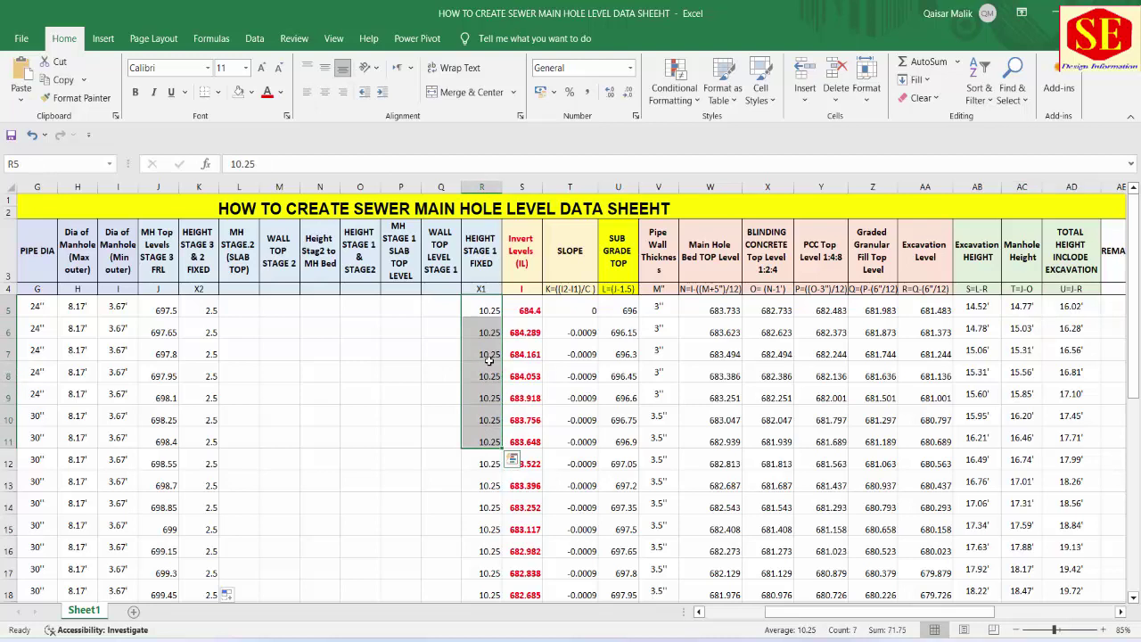
left_click(491, 310)
key("Left")
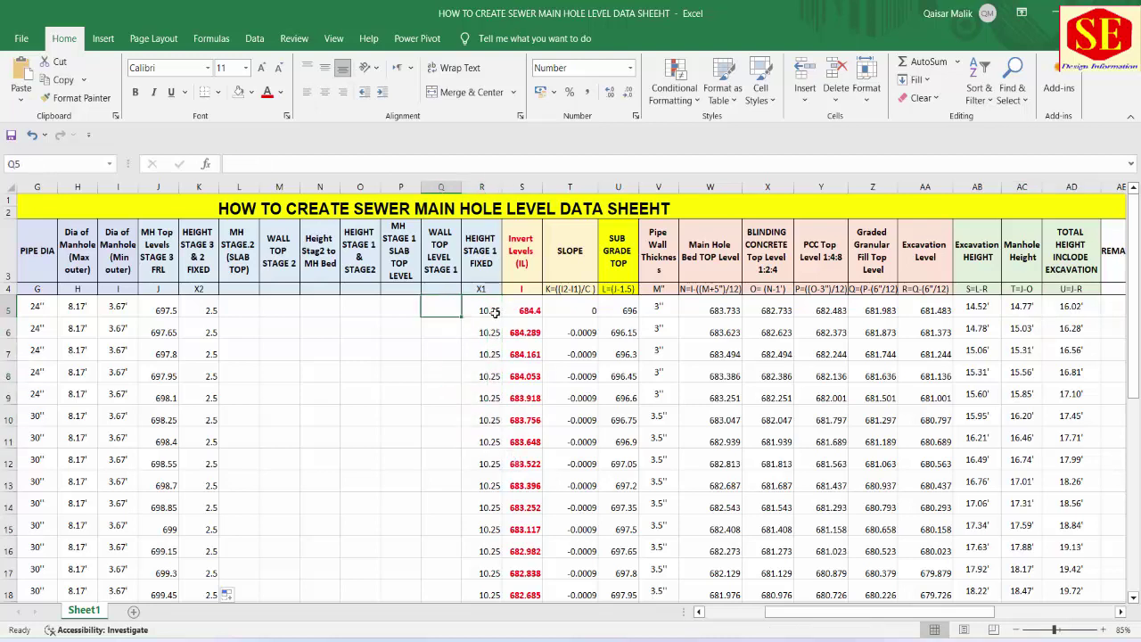
left_click(434, 249)
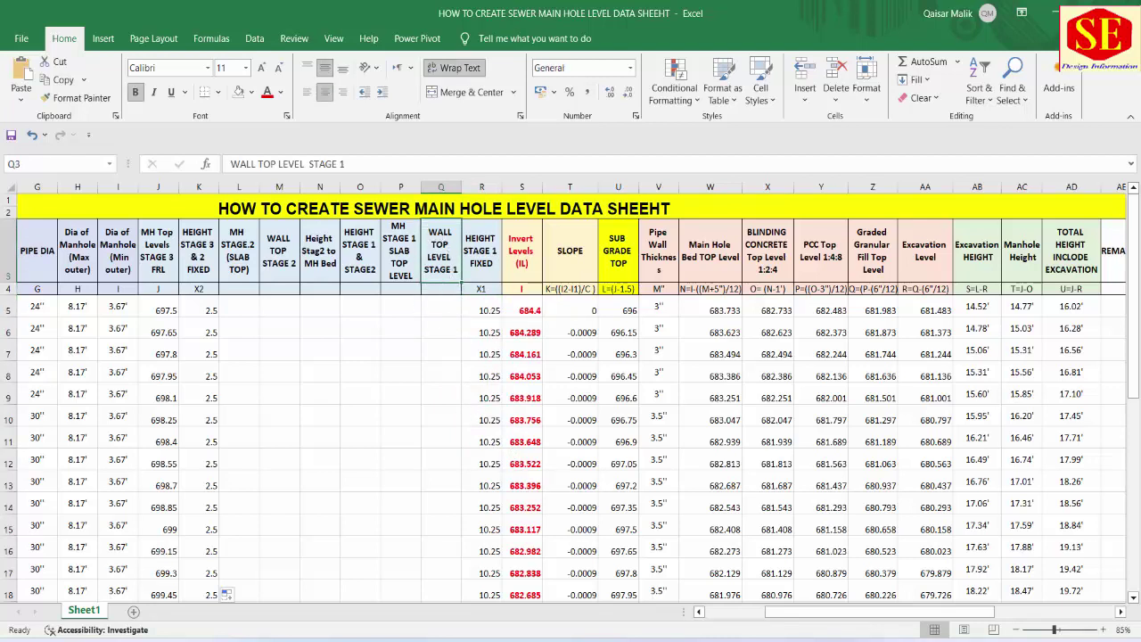
key("alt+Tab")
Circle the wall corner on 9.pdf with the blue pen and scroll to Section B-B
scroll(650, 374, "down", 5)
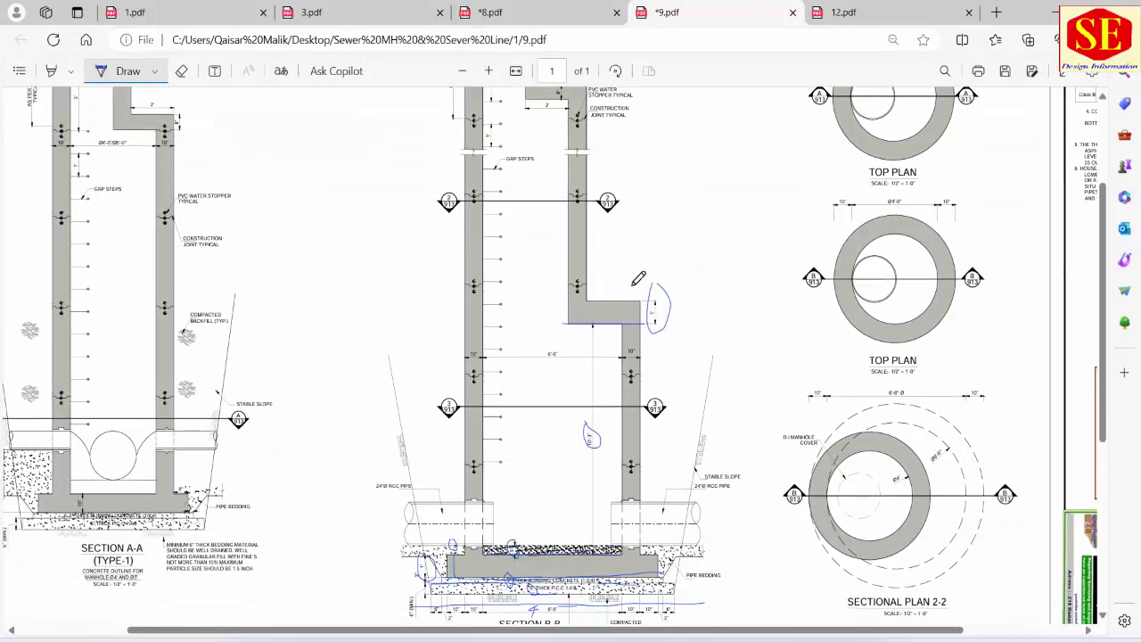
scroll(599, 356, "up", 2)
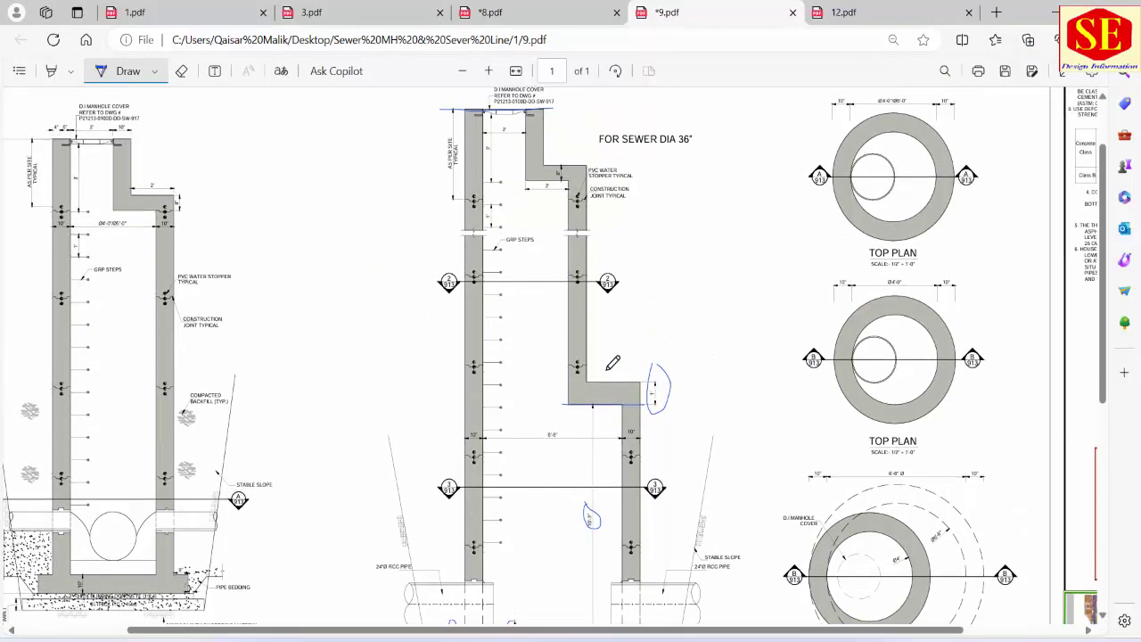
left_click_drag(600, 378, 622, 372)
scroll(621, 401, "up", 2)
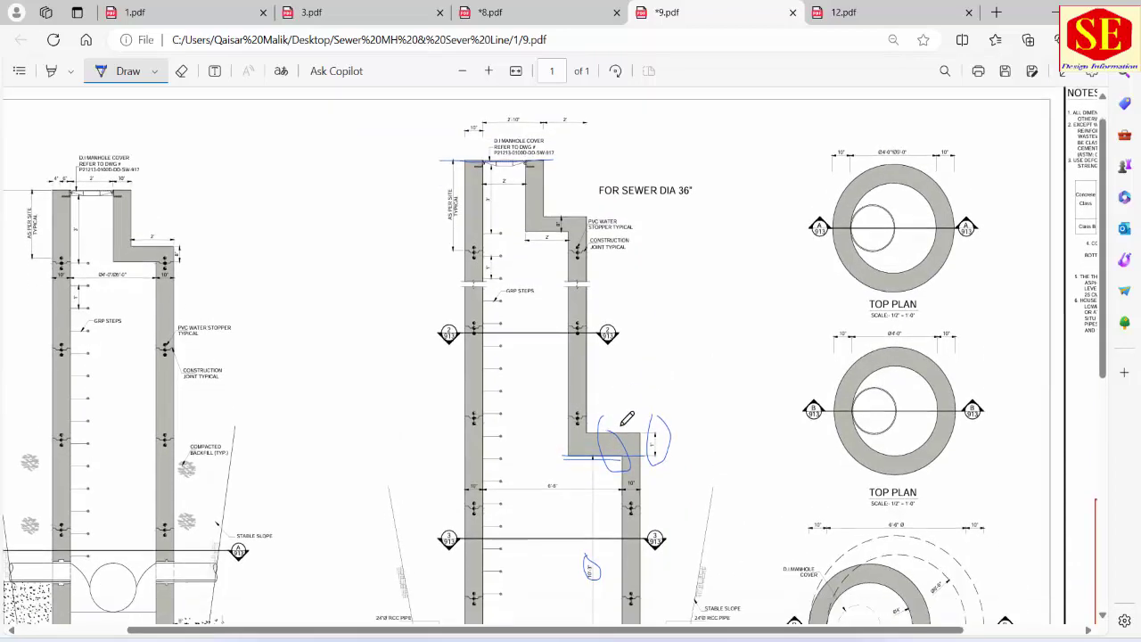
scroll(621, 401, "down", 2)
scroll(621, 392, "down", 5)
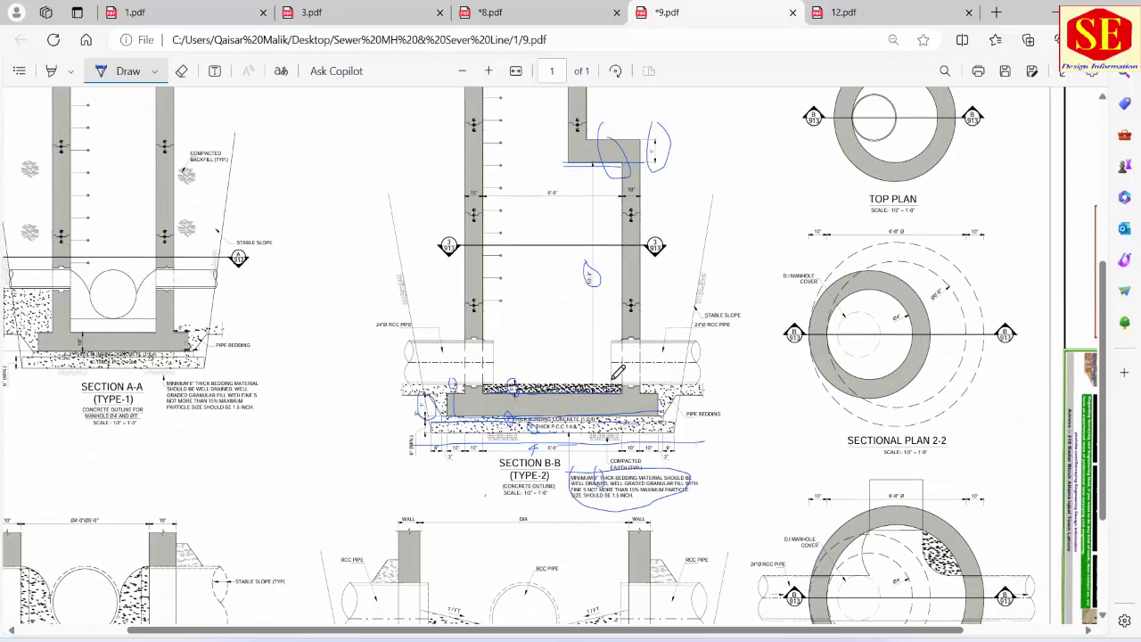
scroll(622, 378, "up", 1)
scroll(622, 378, "up", 1)
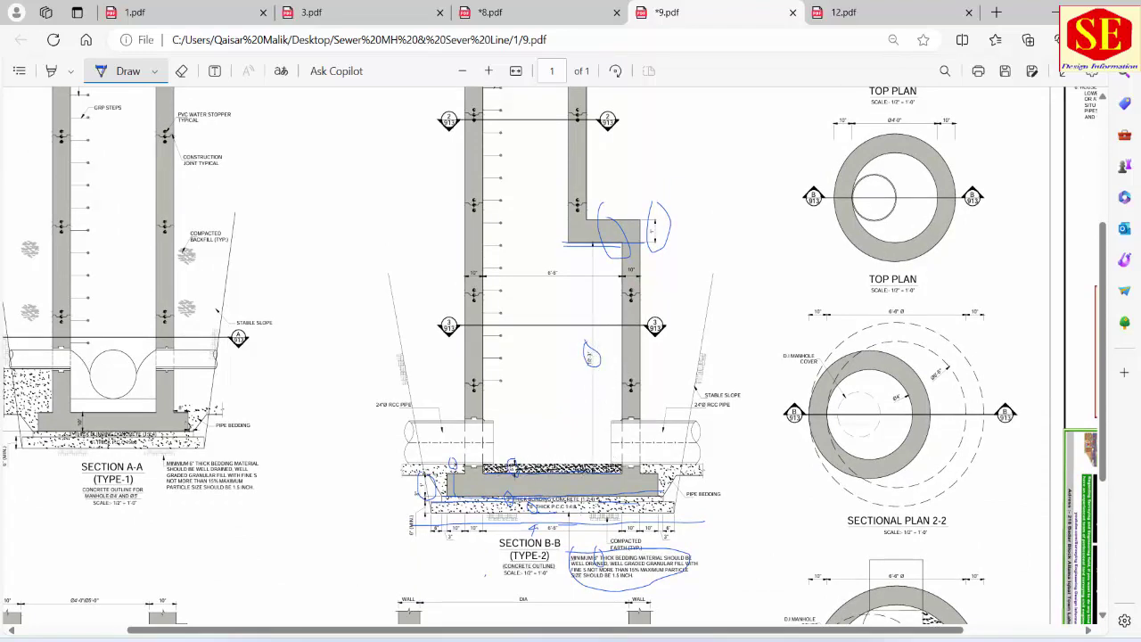
Compute 3/12 + 10 = 10.25 in Calculator, then return to the Excel workbook
key("alt+Tab")
type("3/1")
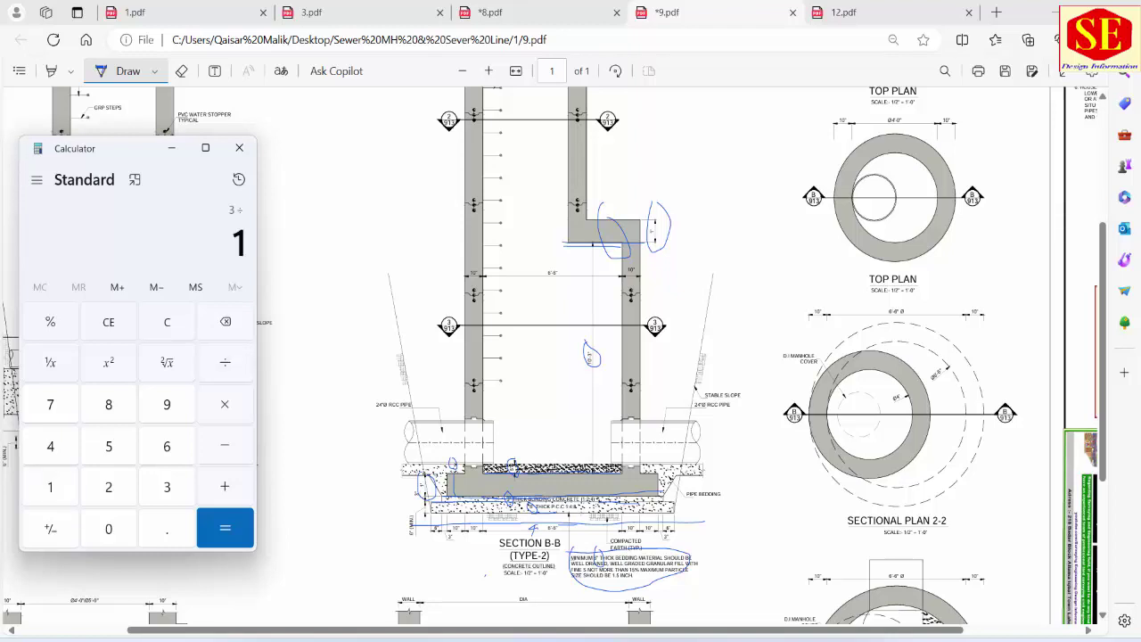
type("2")
key("Return")
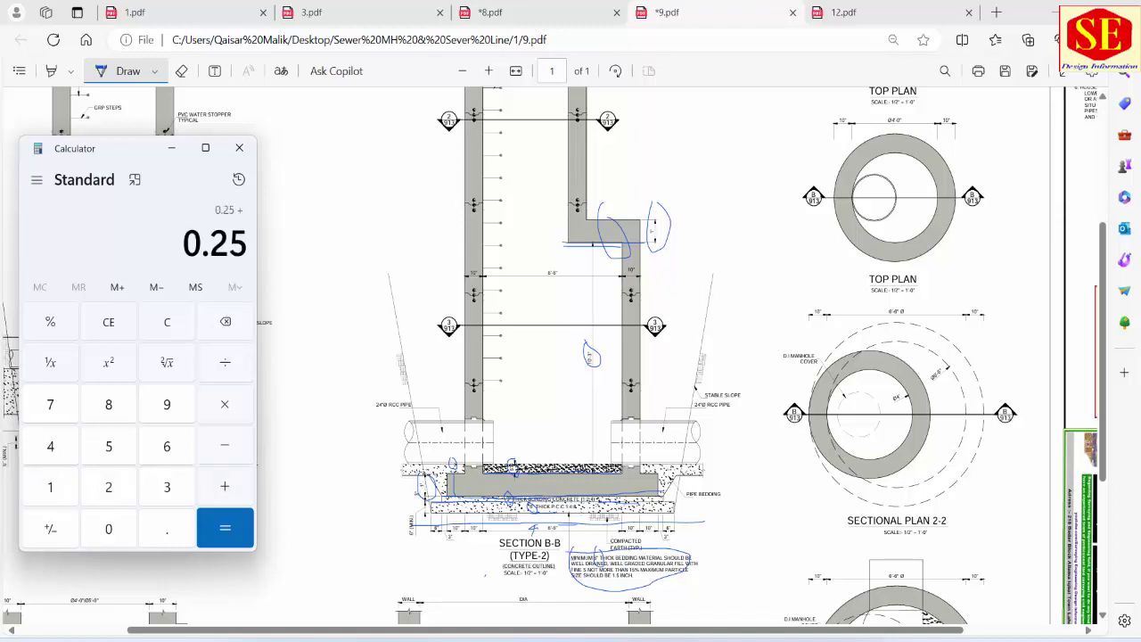
type("10")
key("Return")
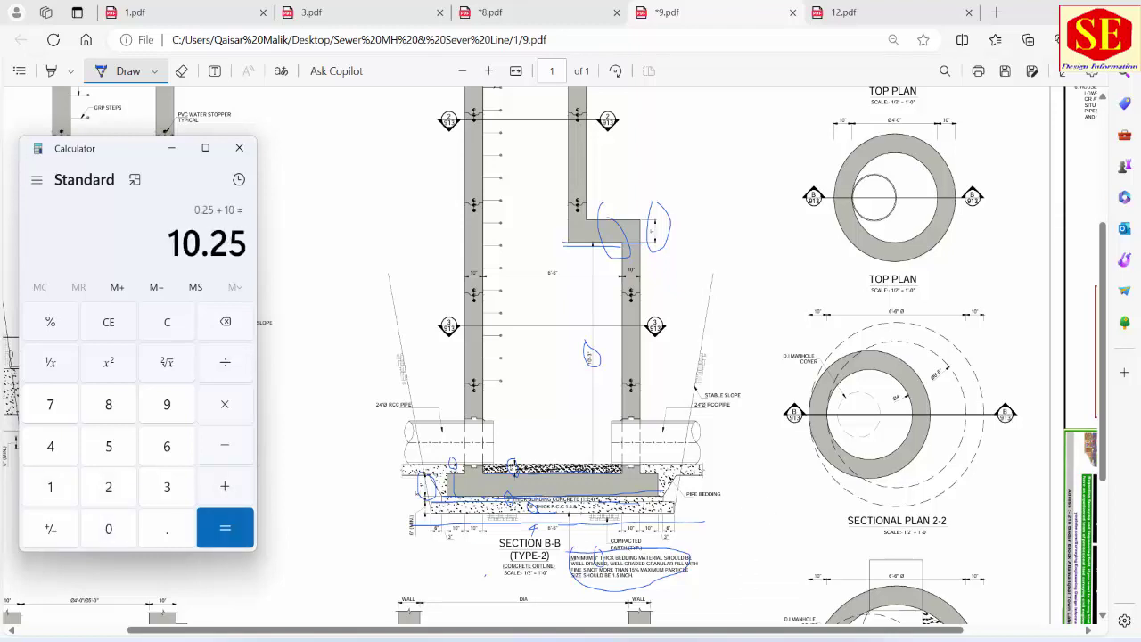
left_click(578, 594)
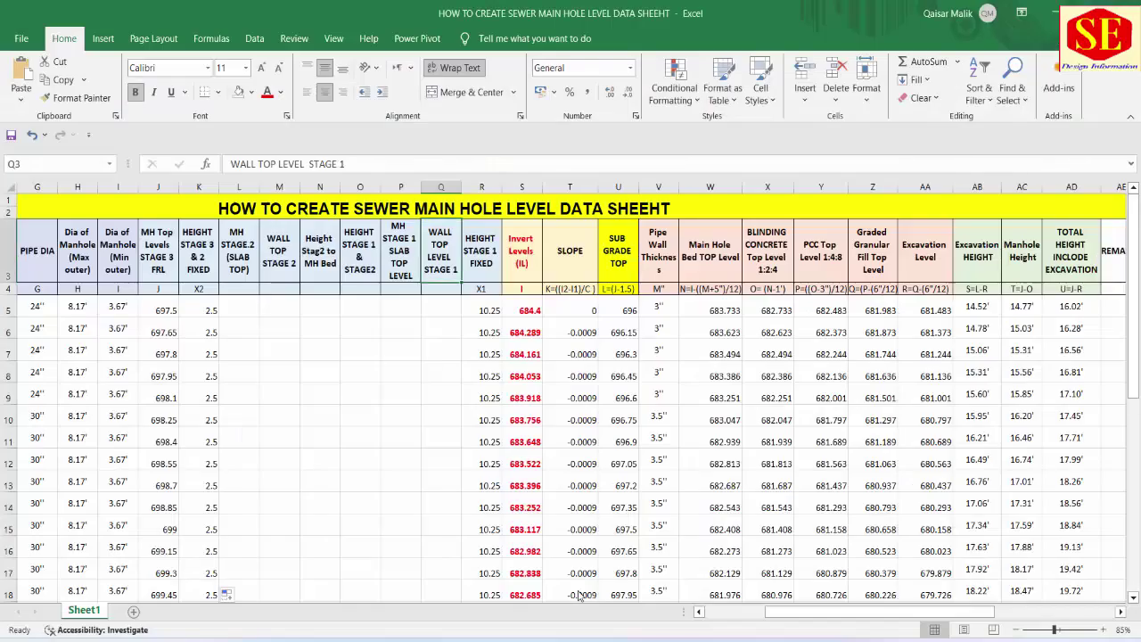
Label Q4 as X2=(N+X1) and widen column Q to fit it
left_click(432, 287)
type("X2=(")
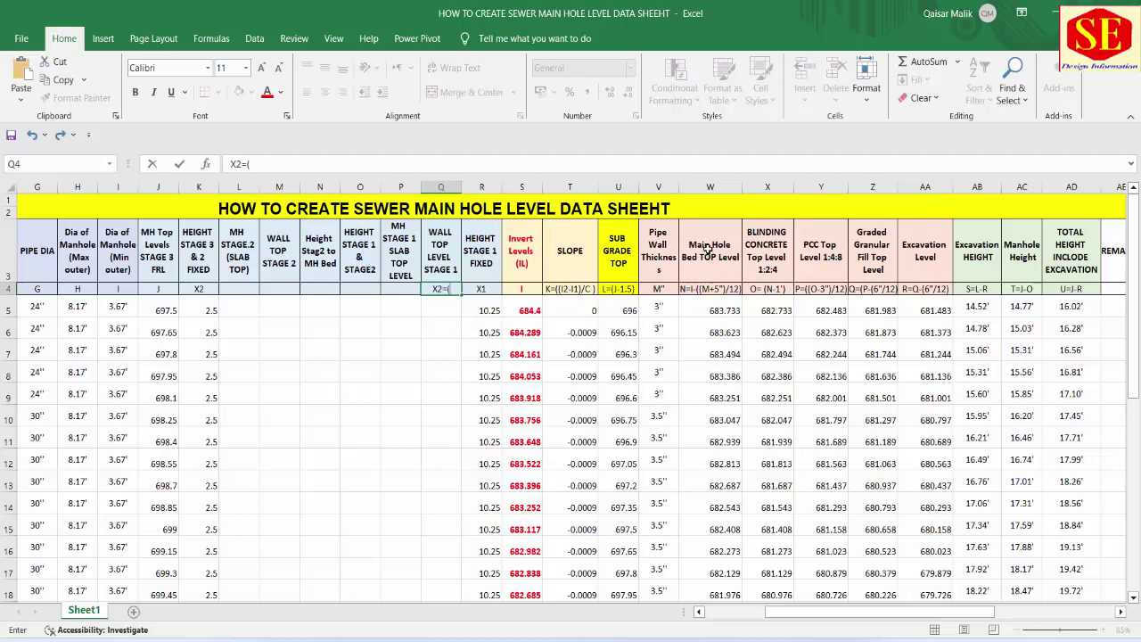
left_click(686, 287)
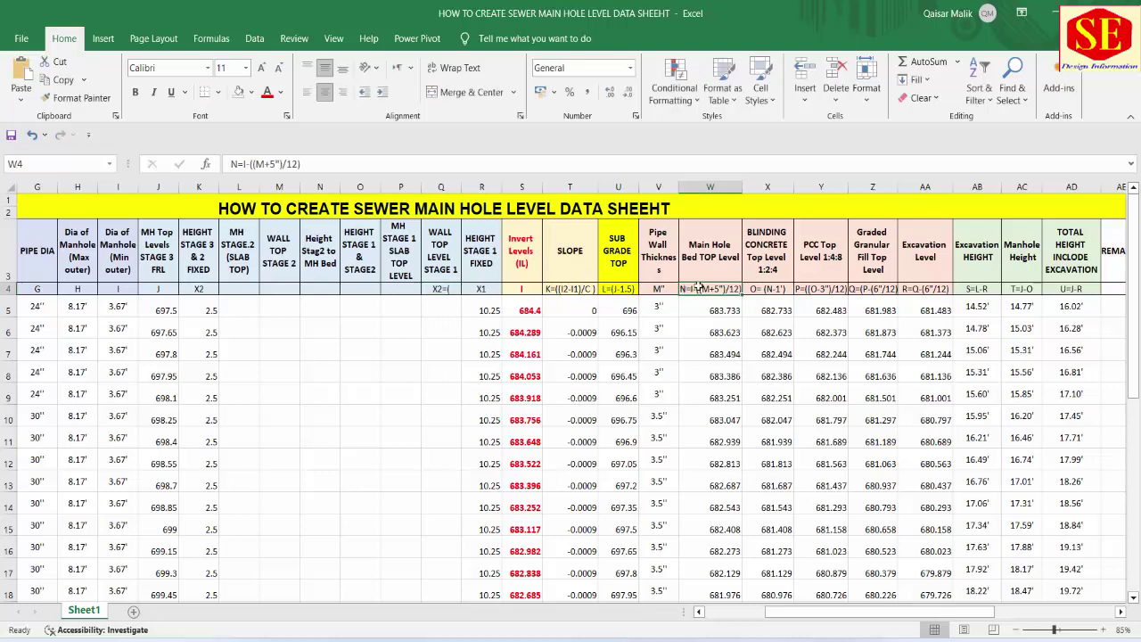
double_click(446, 290)
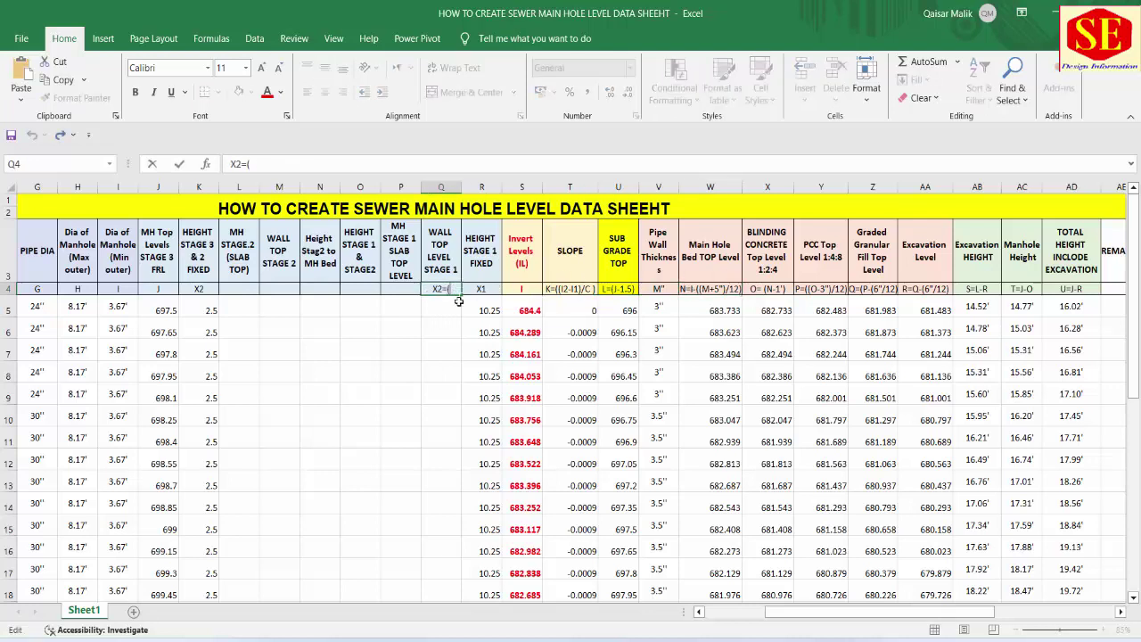
type("N+")
type("X1")
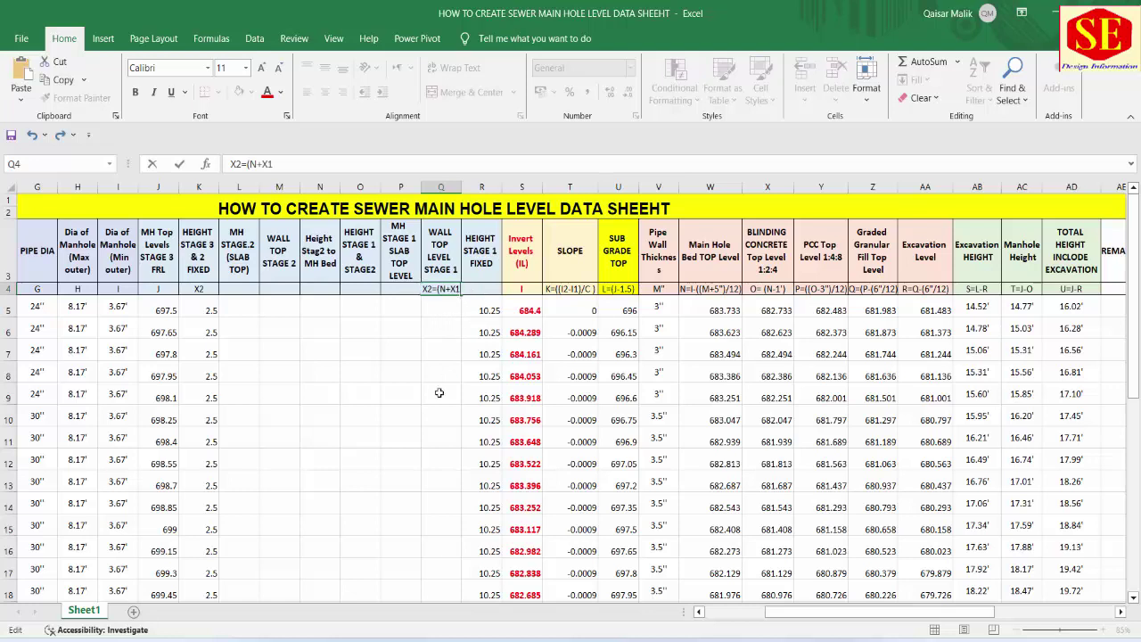
type(")")
key("Return")
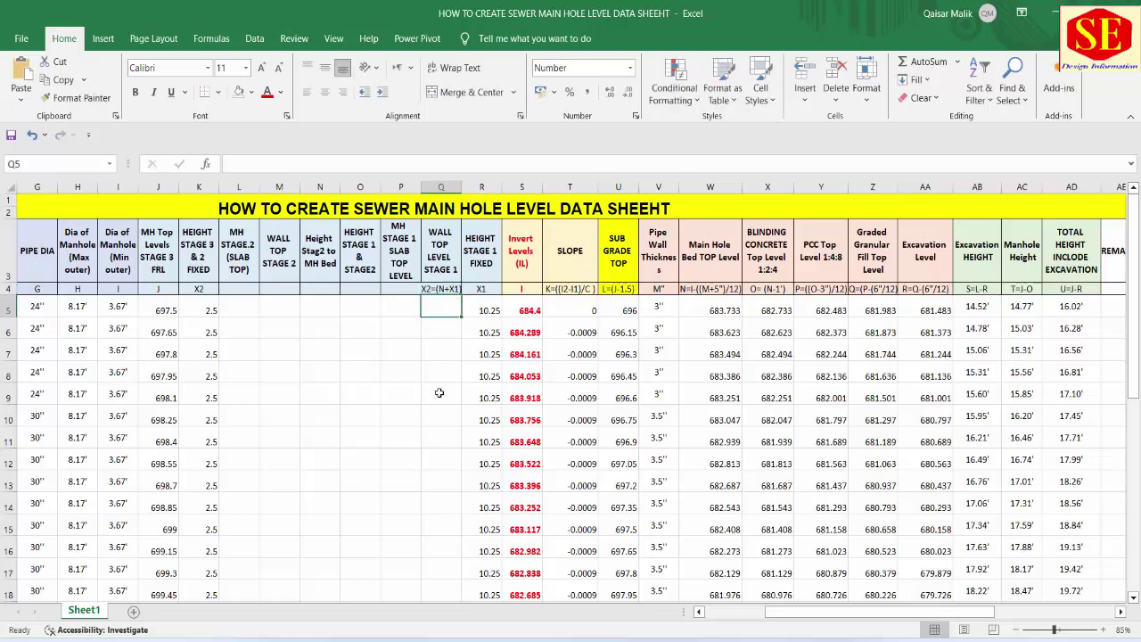
left_click_drag(461, 189, 465, 189)
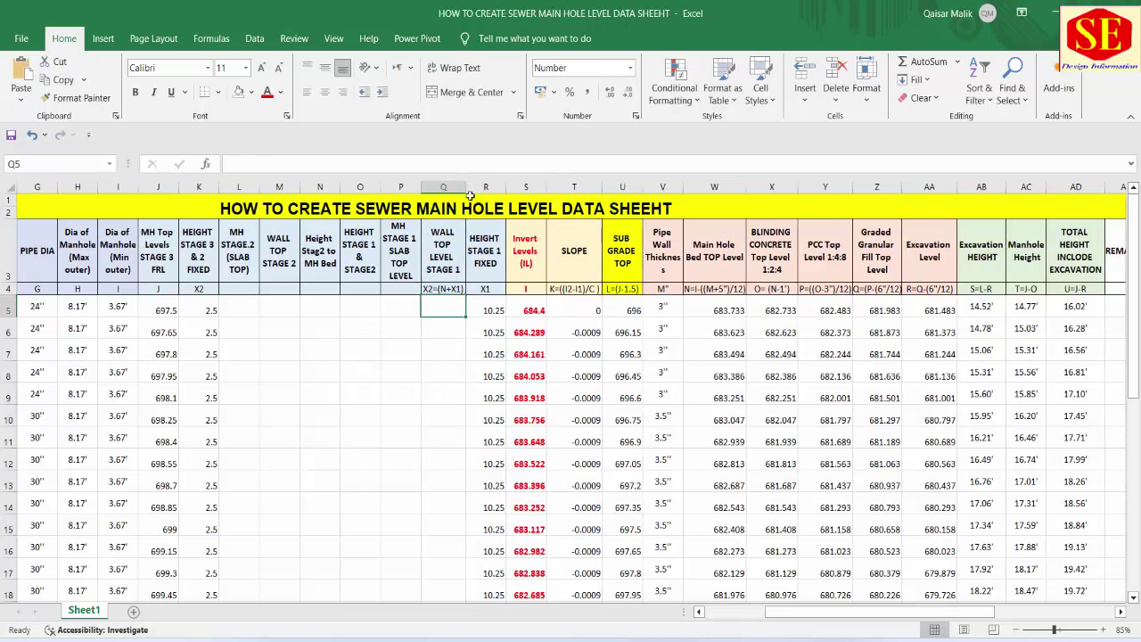
Enter =W5+R5 in Q5, fill it down to row 18, and verify Q8's references
type("=")
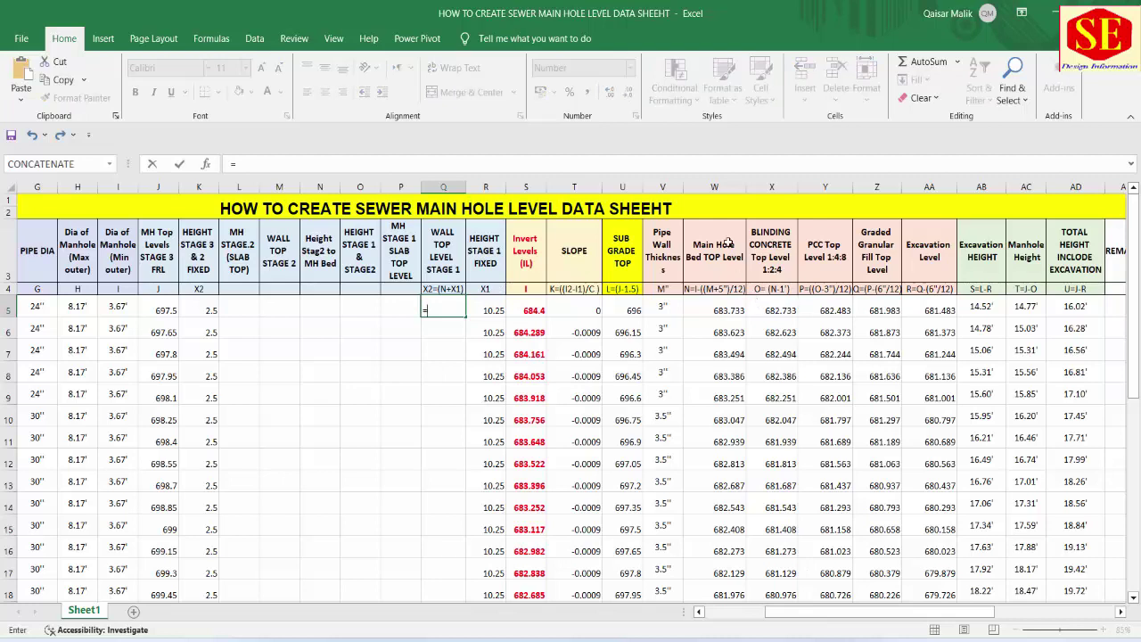
left_click(704, 309)
type("+")
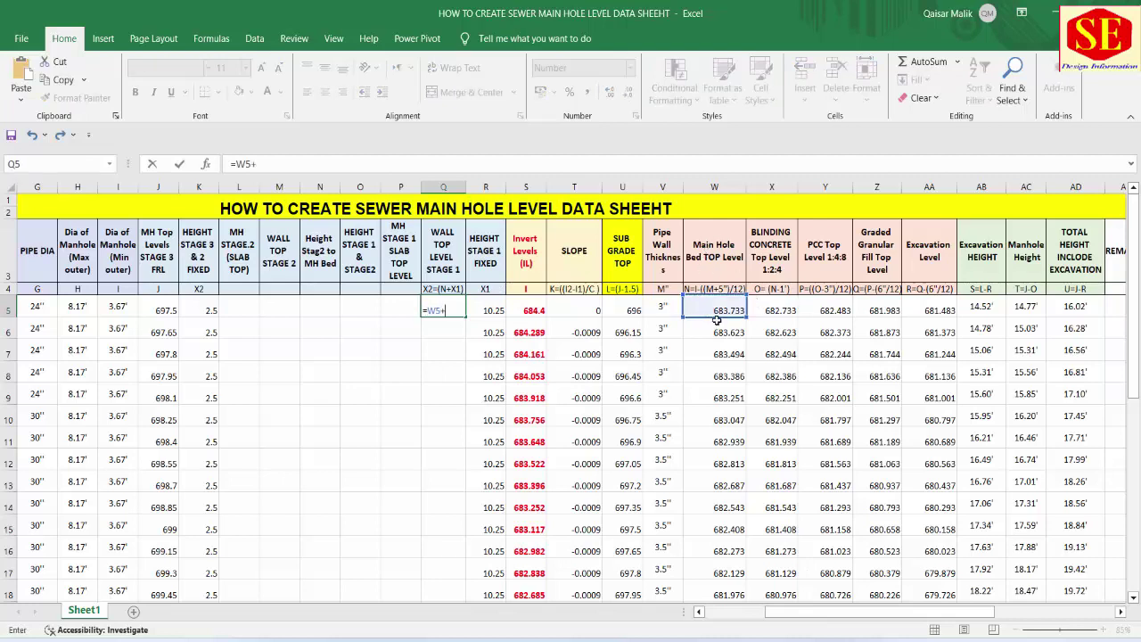
left_click(496, 310)
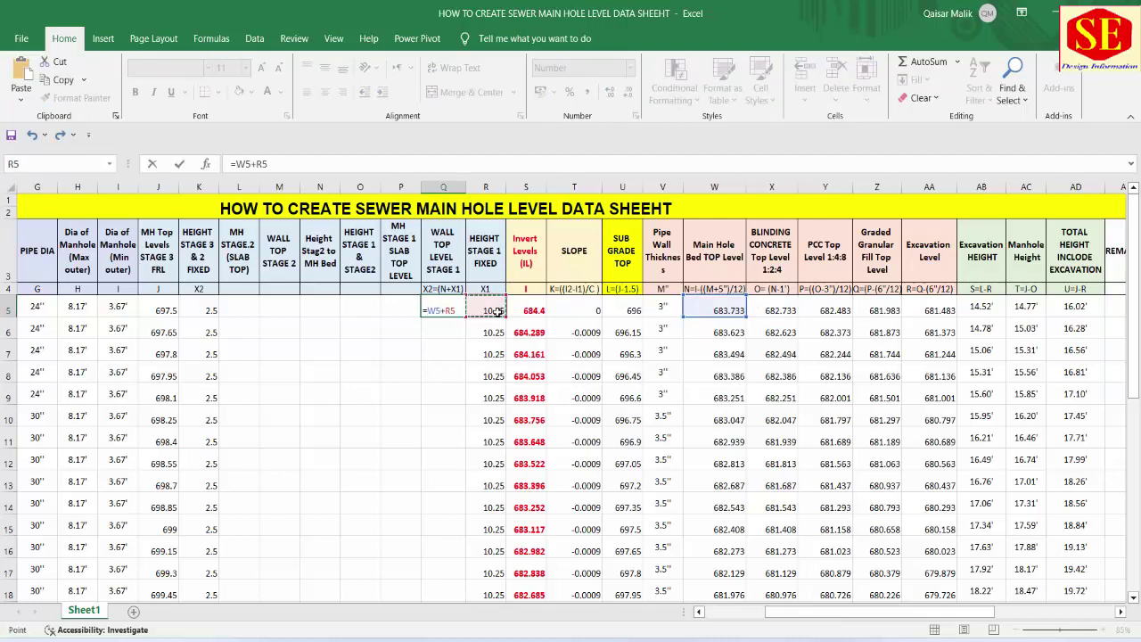
key("Return")
left_click(444, 317)
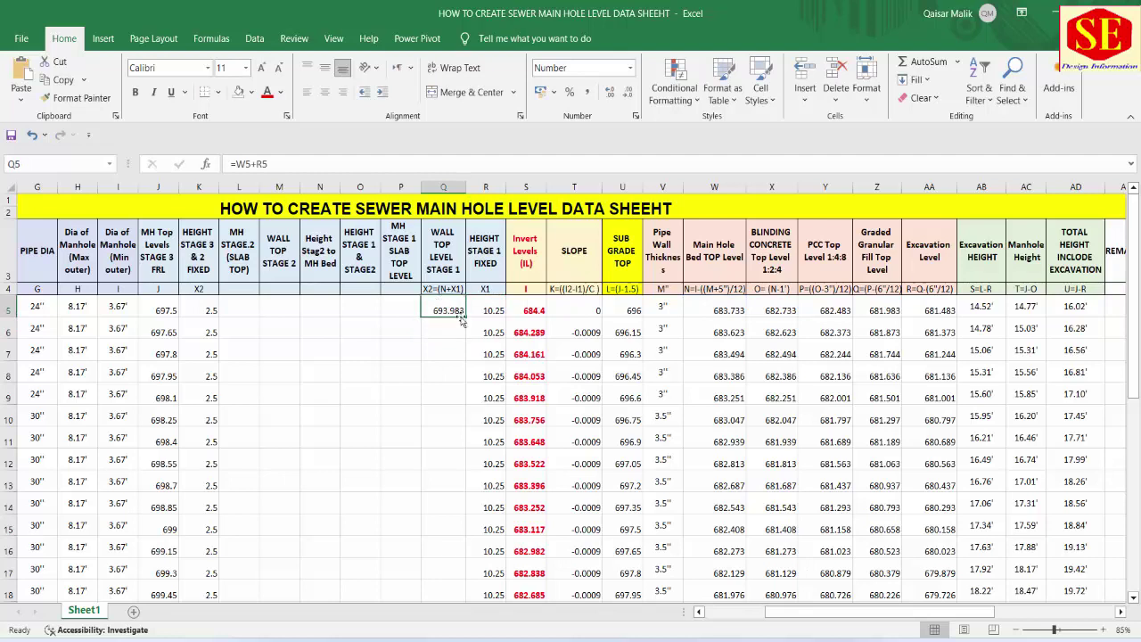
left_click_drag(465, 315, 464, 317)
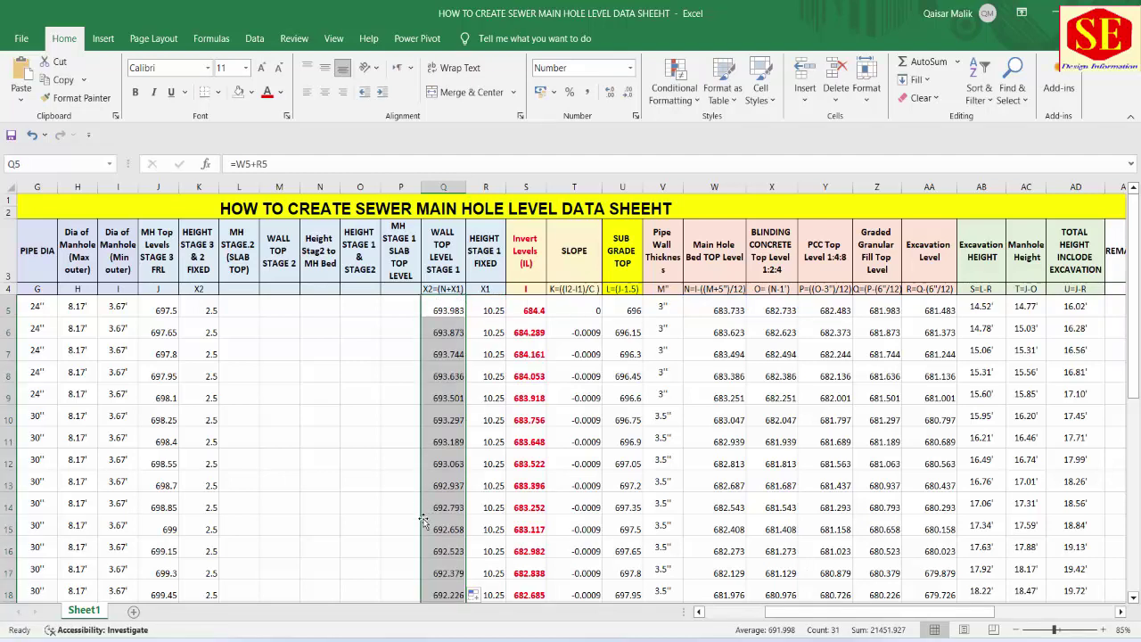
left_click(450, 368)
double_click(450, 368)
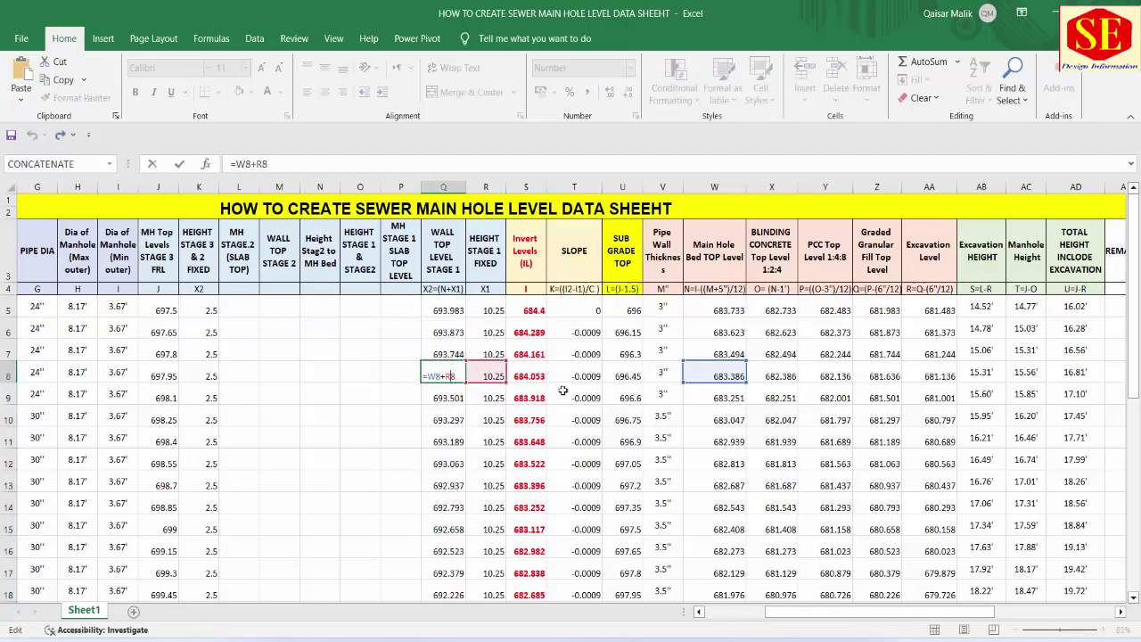
key("Escape")
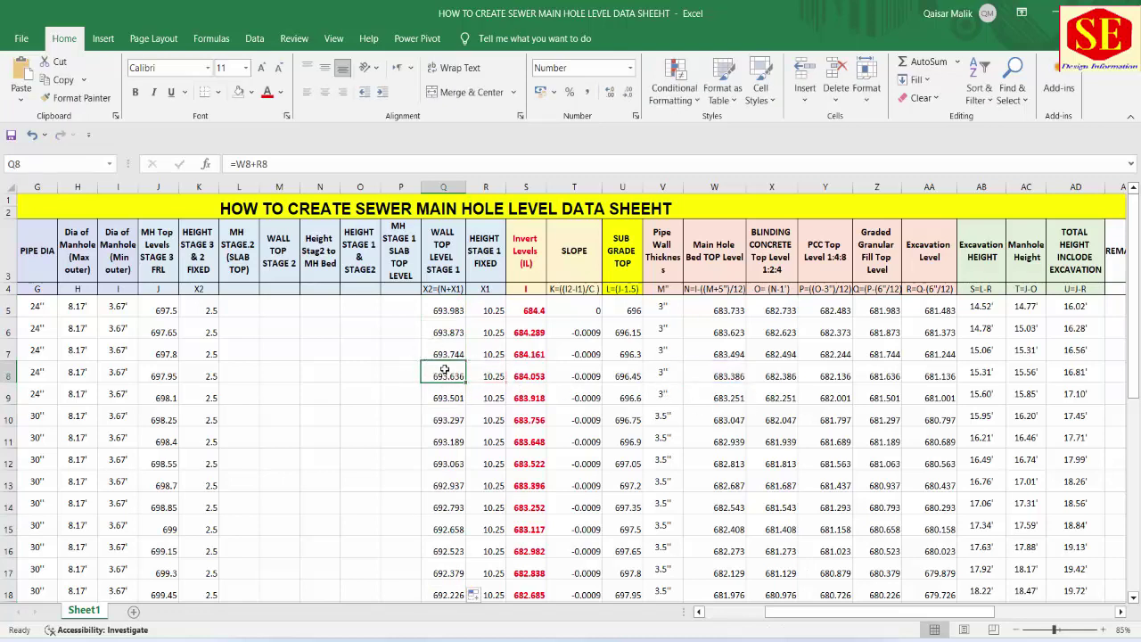
Label P4 as X3=(X2+1') and widen column P slightly
left_click(403, 247)
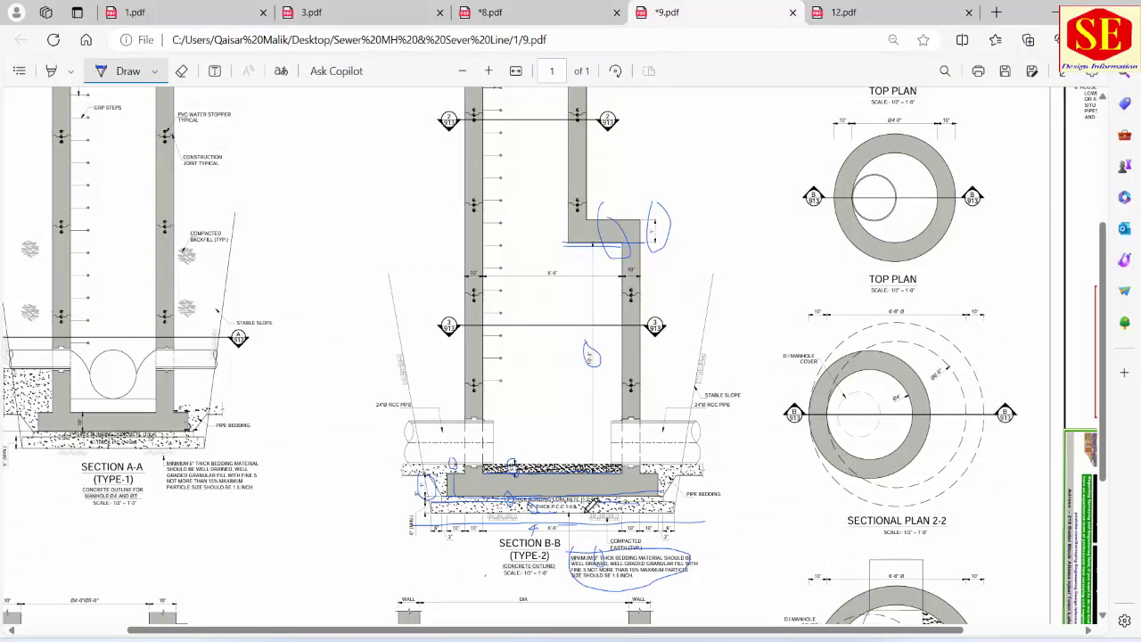
mouse_move(650, 634)
left_click(573, 601)
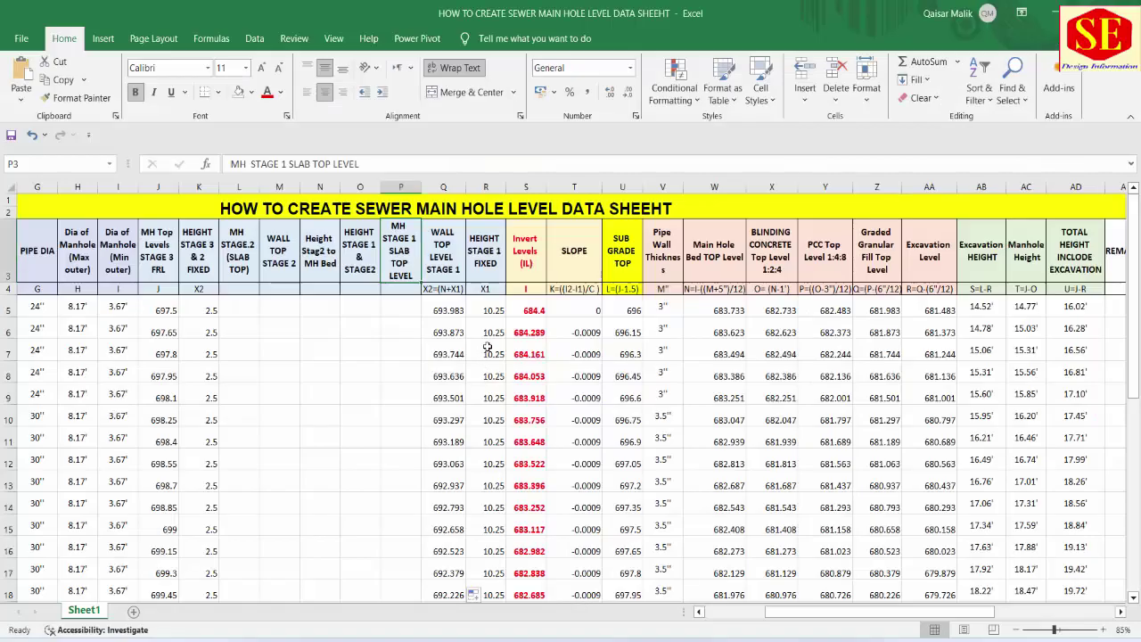
left_click(399, 290)
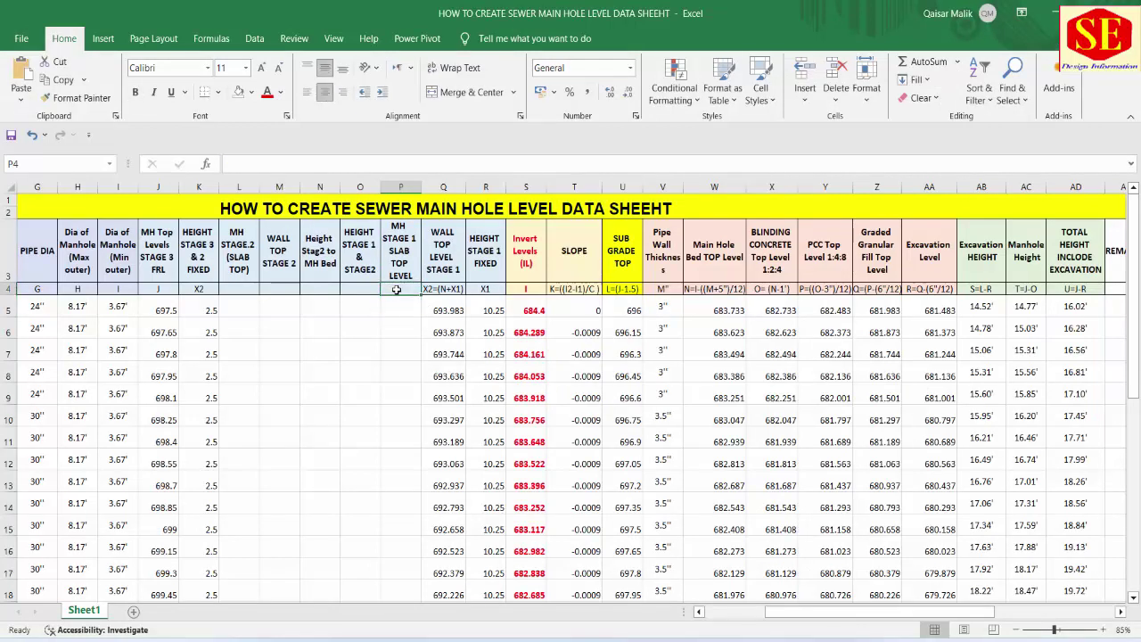
double_click(400, 288)
type("X3=(")
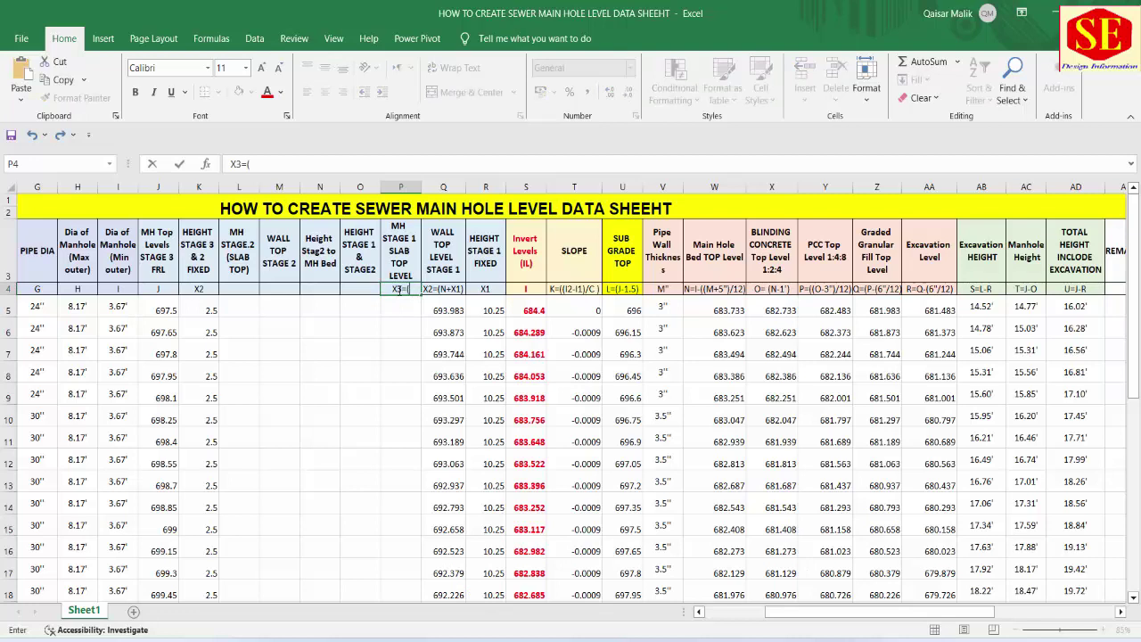
type("X2+")
type("1'")
key("Return")
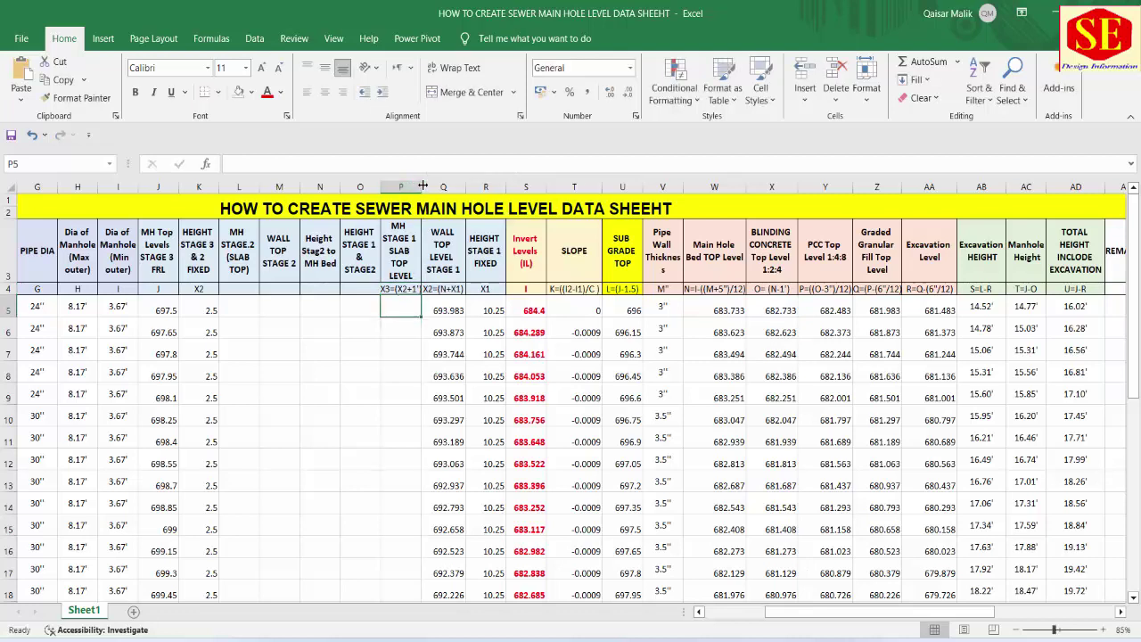
left_click_drag(416, 187, 421, 187)
Enter =Q5+1 in P5 and fill it down to row 18
type("=")
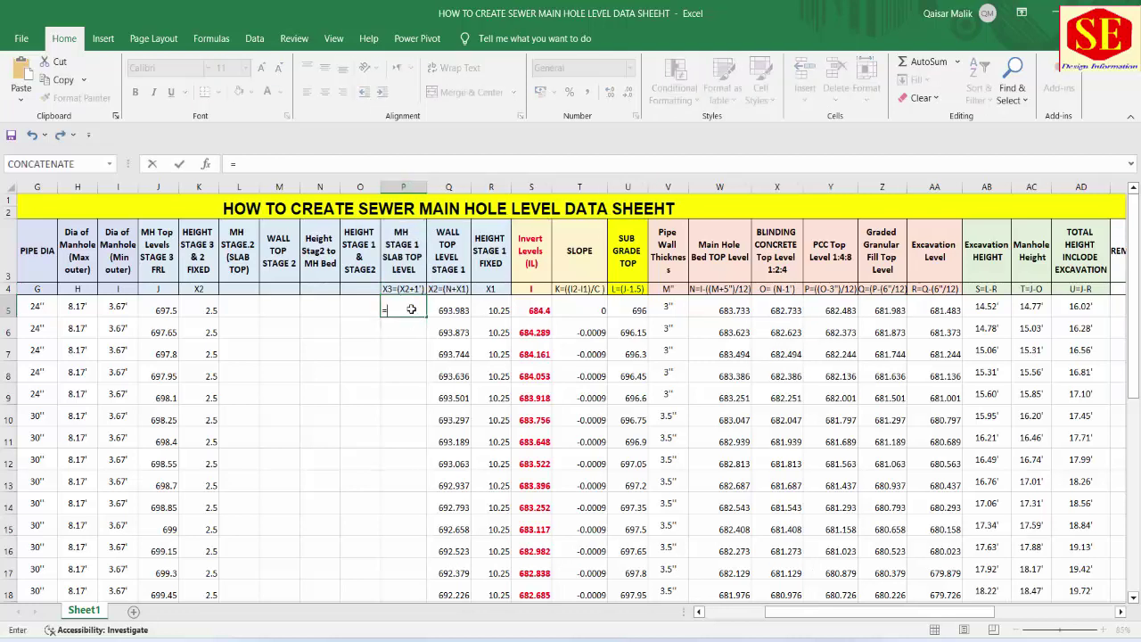
left_click(455, 312)
type("+")
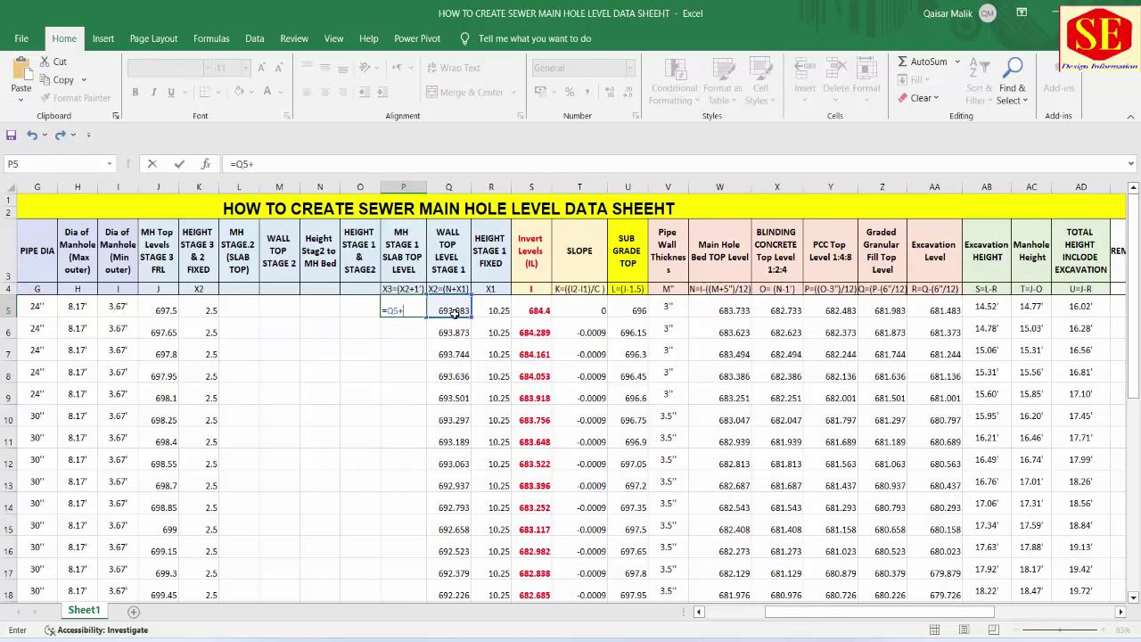
left_click(422, 312)
left_click_drag(427, 315, 419, 592)
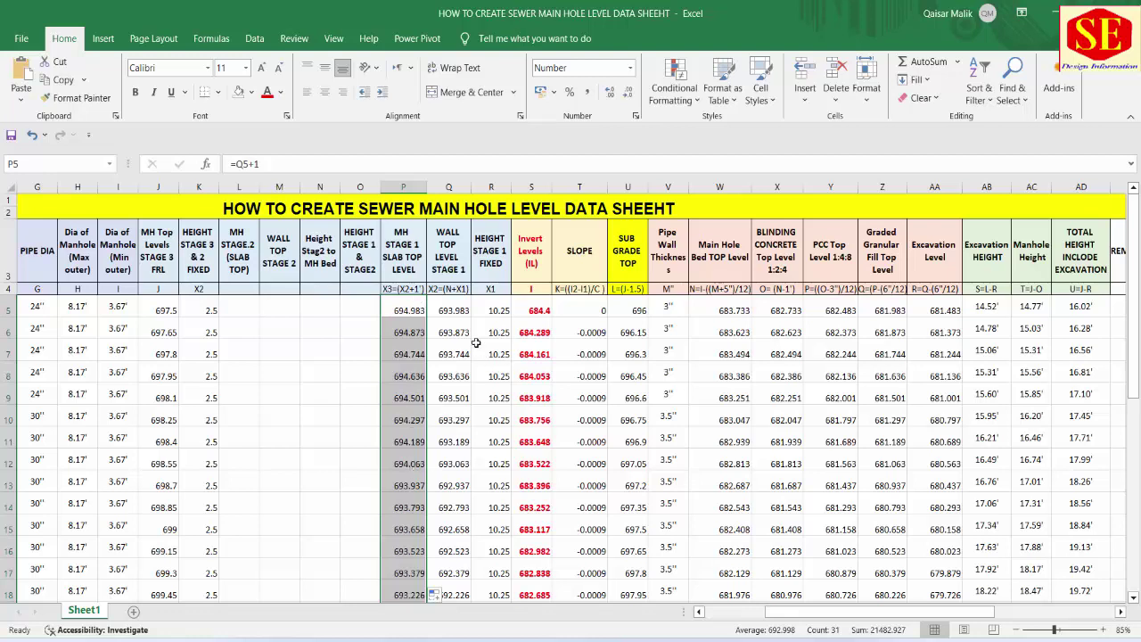
left_click(363, 305)
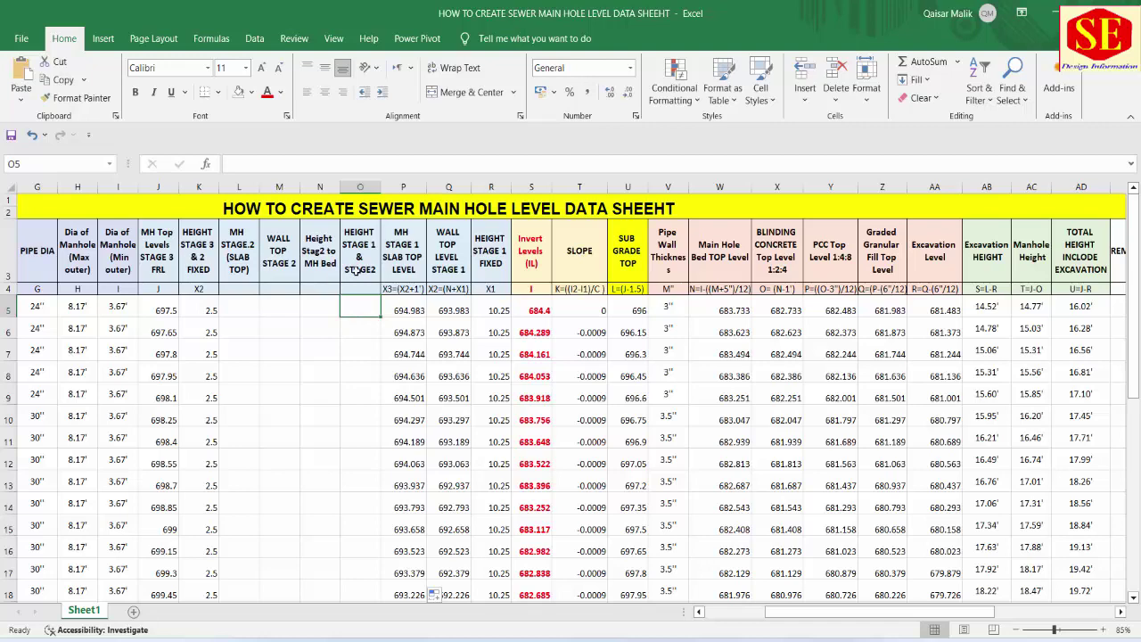
left_click(356, 270)
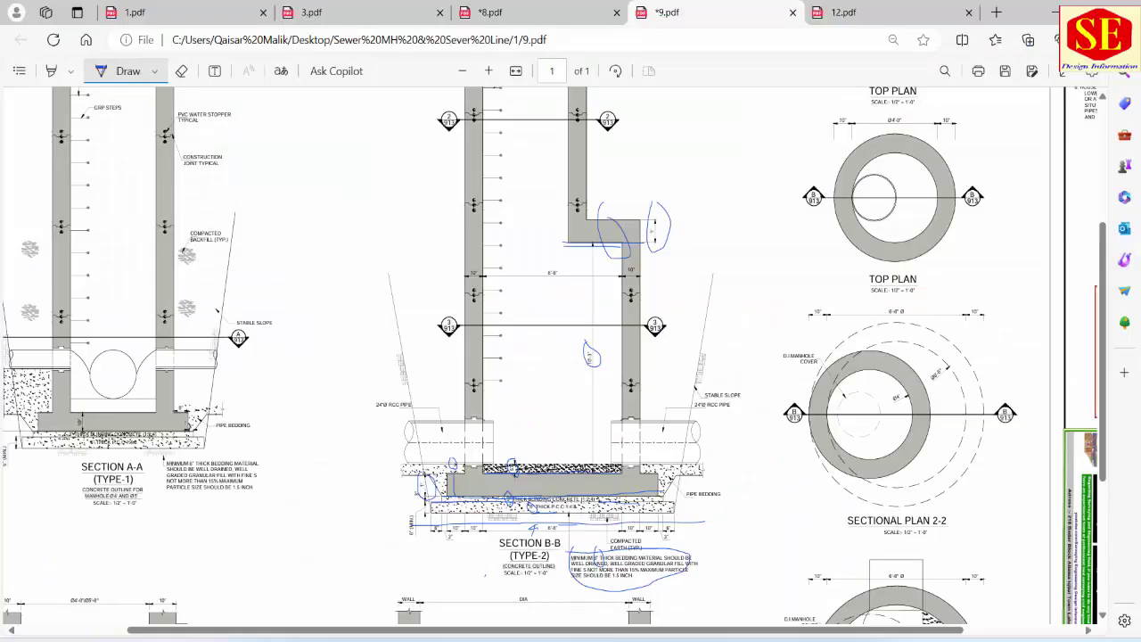
scroll(581, 249, "up", 5)
scroll(638, 285, "up", 3)
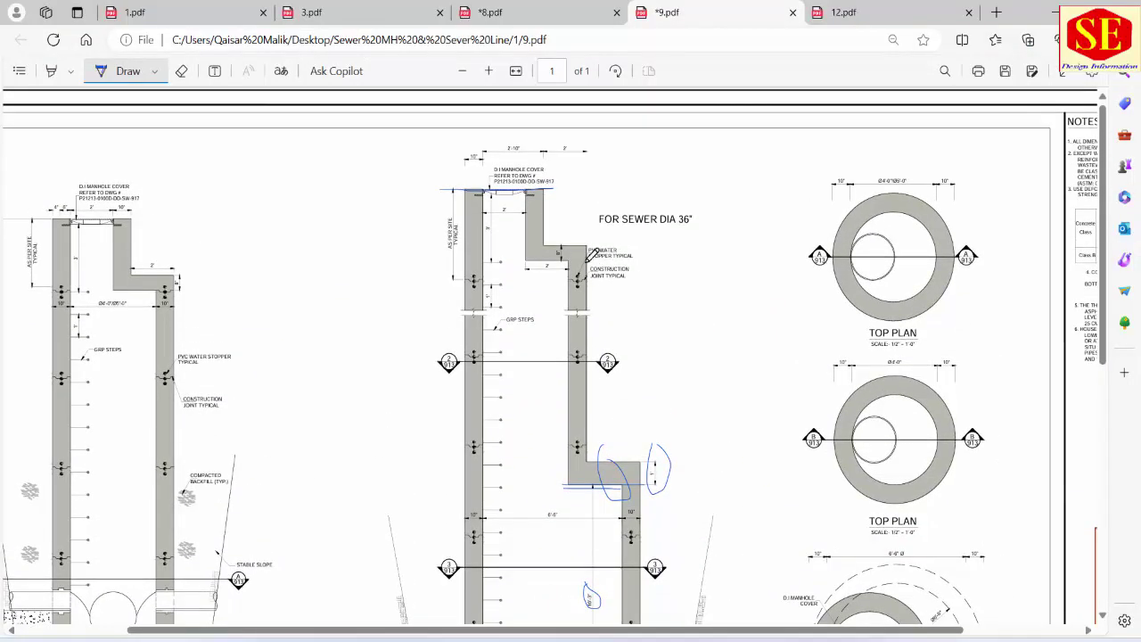
Ink a loop around the middle section's left wall and GRP steps, then review cells J5, K5 and L5
mouse_move(584, 261)
left_mouse_down()
mouse_move(635, 349)
mouse_move(533, 270)
left_mouse_up()
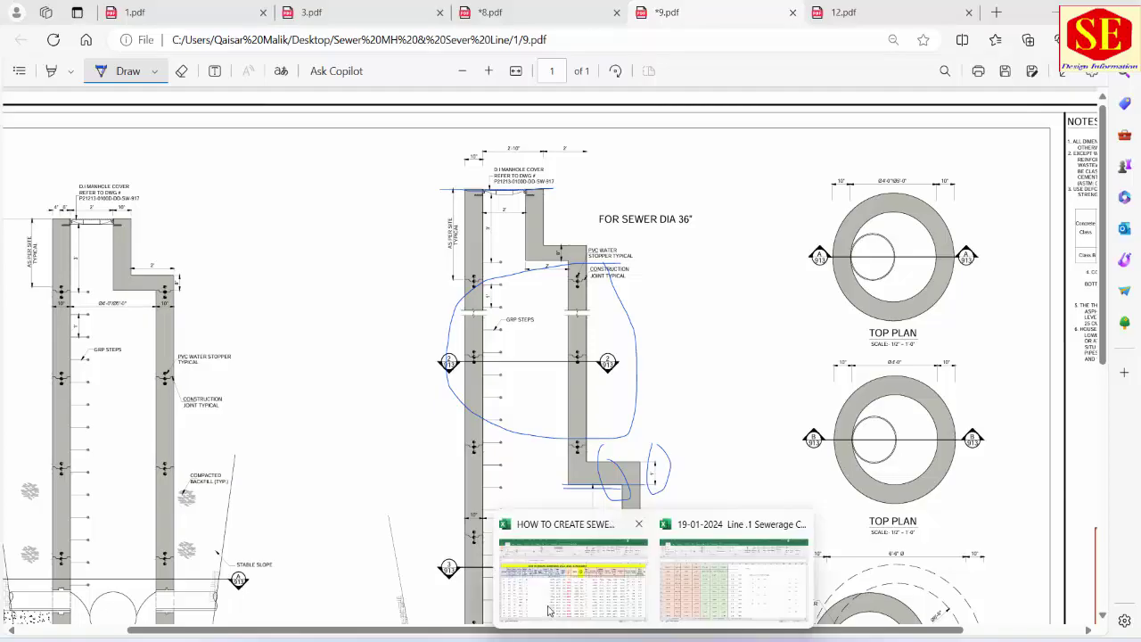
left_click(571, 588)
left_click(239, 252)
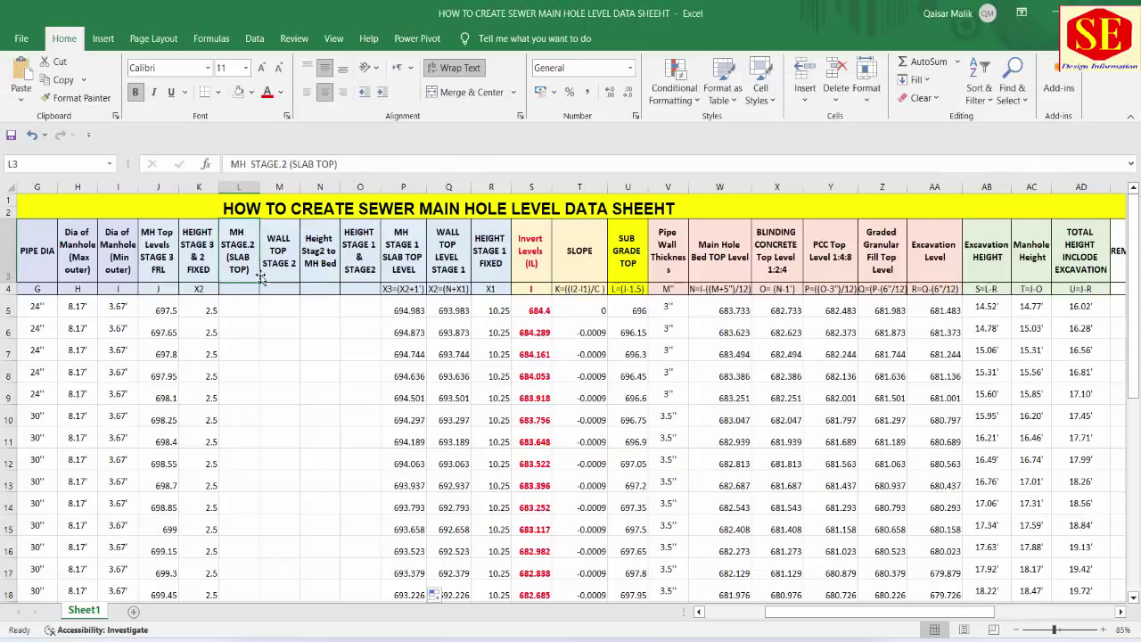
left_click(204, 311)
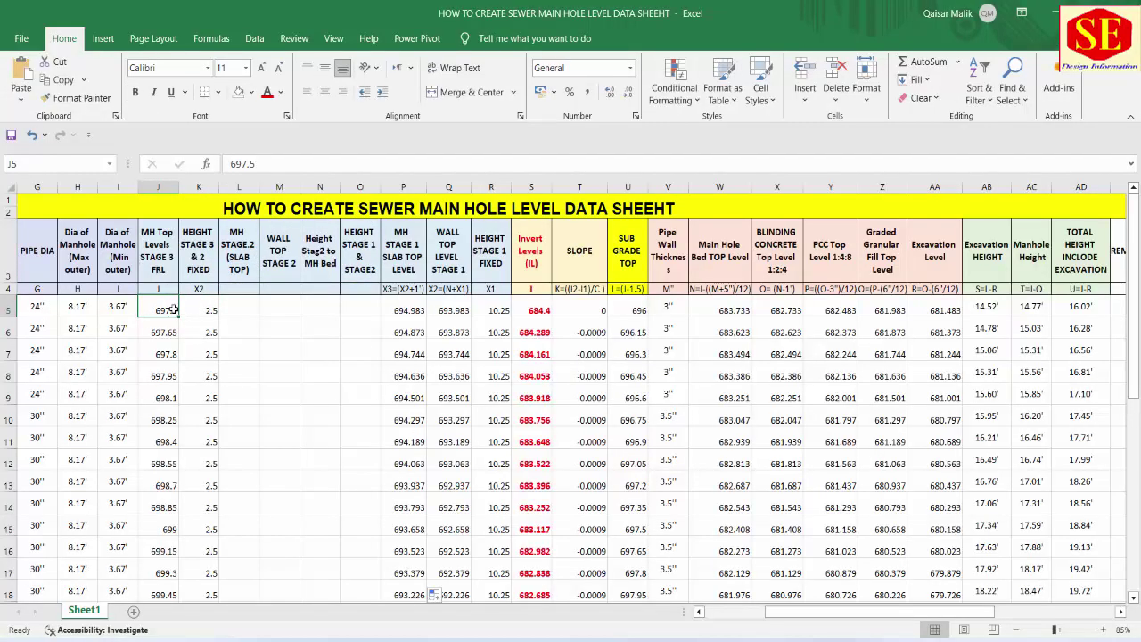
left_click(159, 311)
left_click(239, 306)
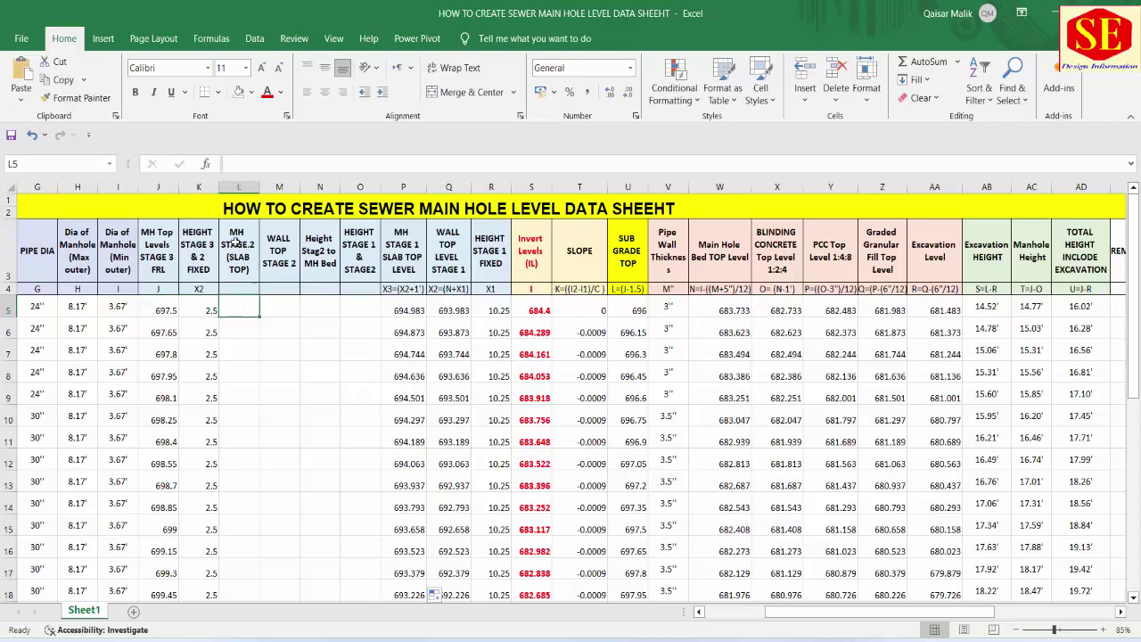
left_click(267, 305)
left_click(160, 311)
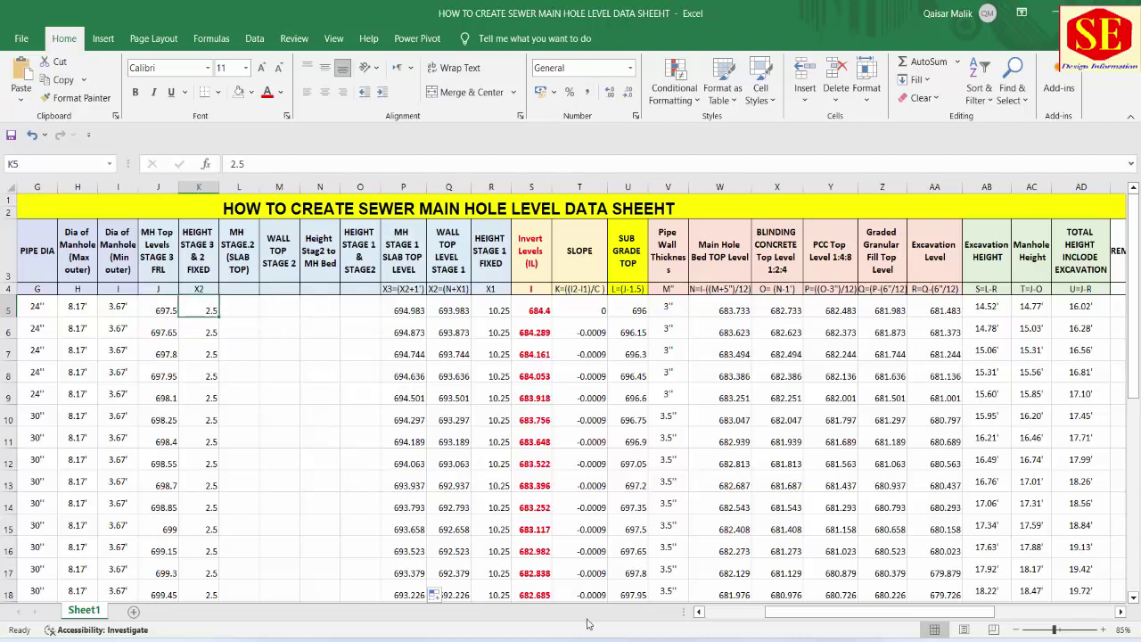
Compare the 12.pdf and 9.pdf drawings, then return to the level spreadsheet
mouse_move(590, 624)
left_click(589, 579)
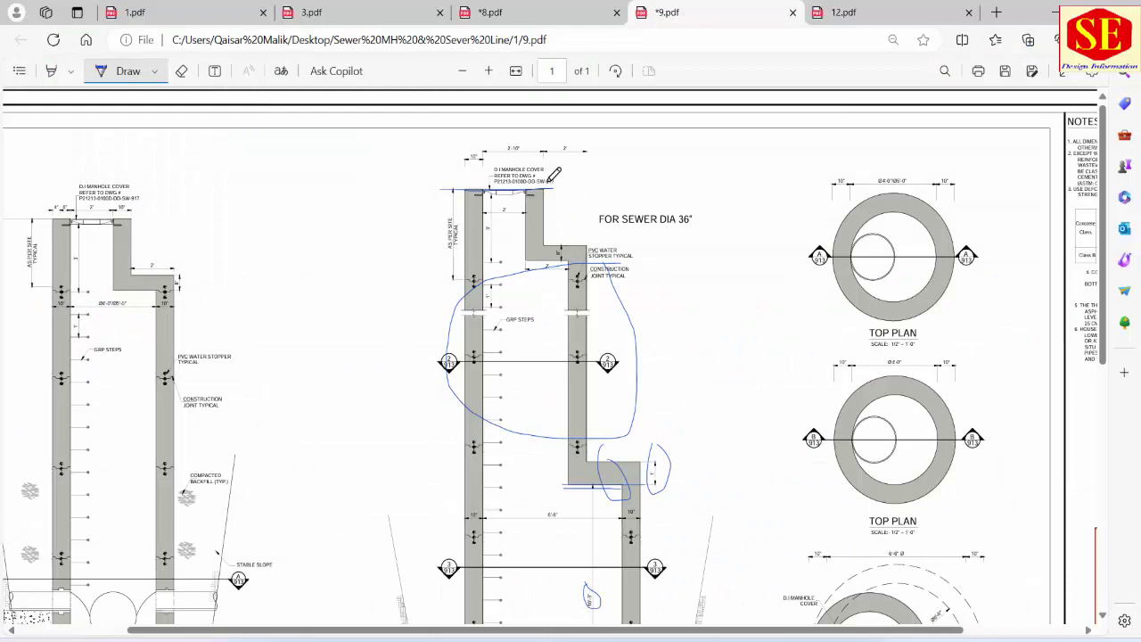
left_click(877, 9)
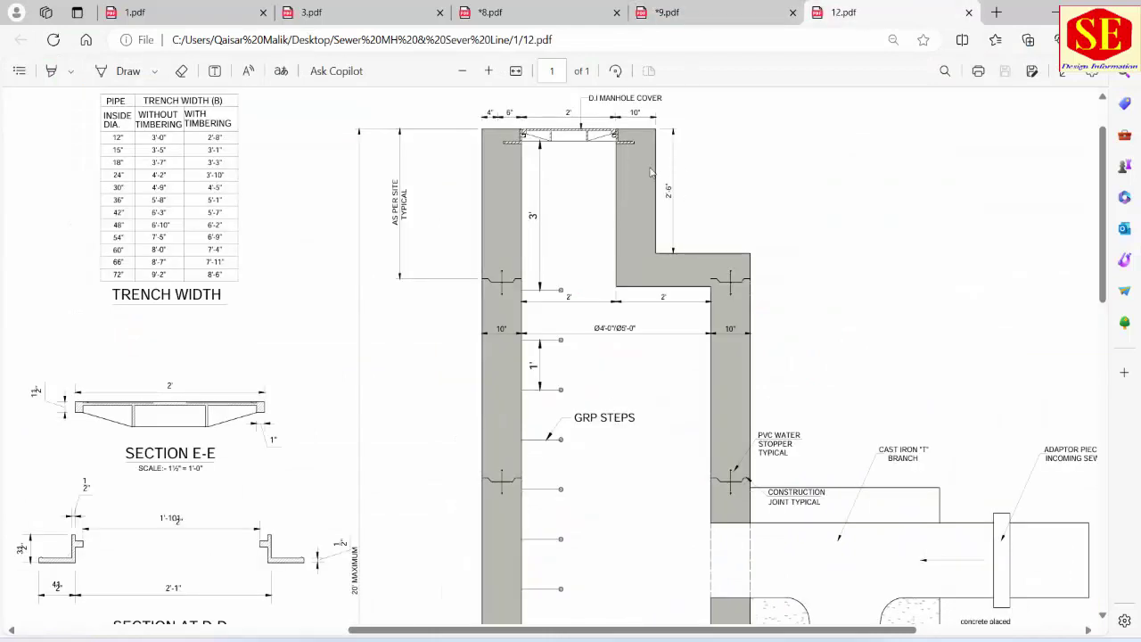
scroll(694, 221, "up", 2)
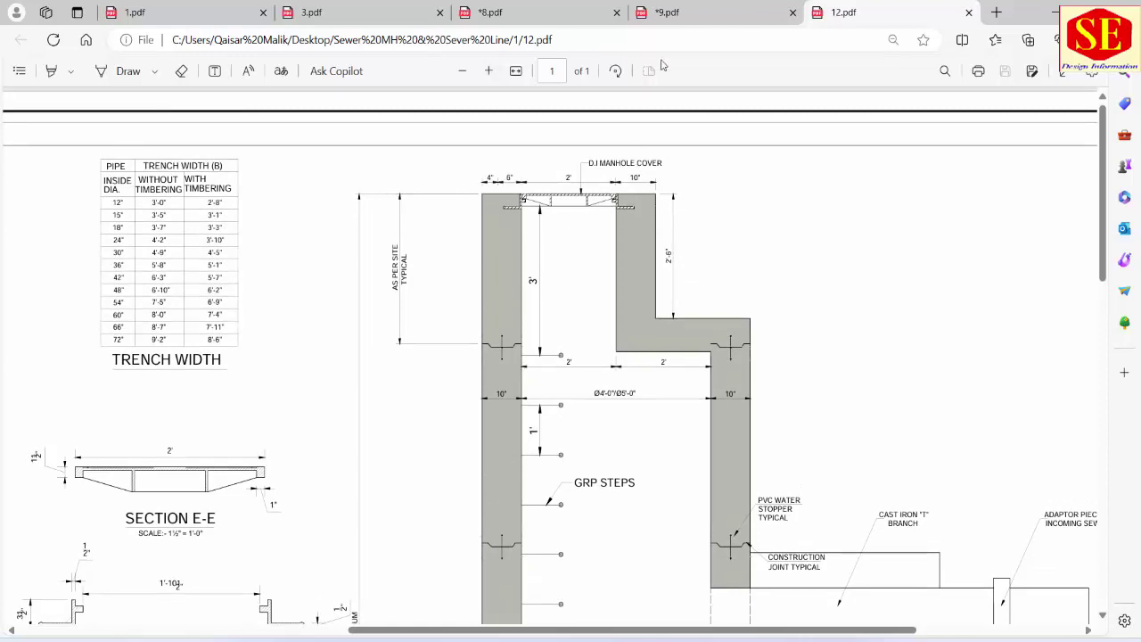
left_click(679, 13)
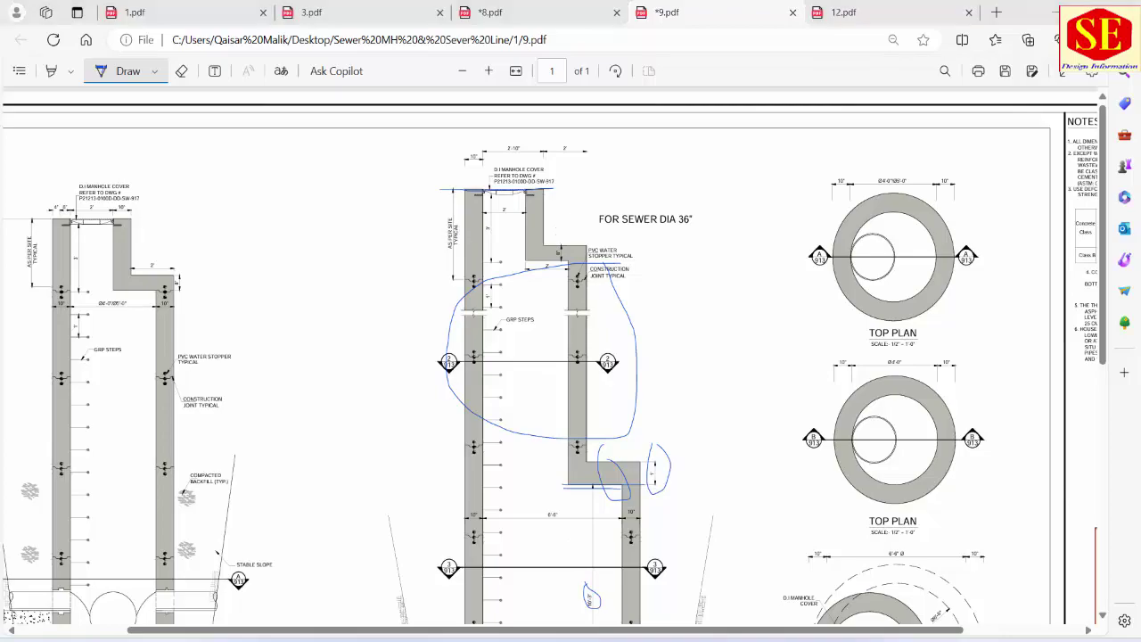
mouse_move(552, 635)
left_click(542, 569)
Relabel cell L4 as Z1=(J-X2)
left_click(250, 298)
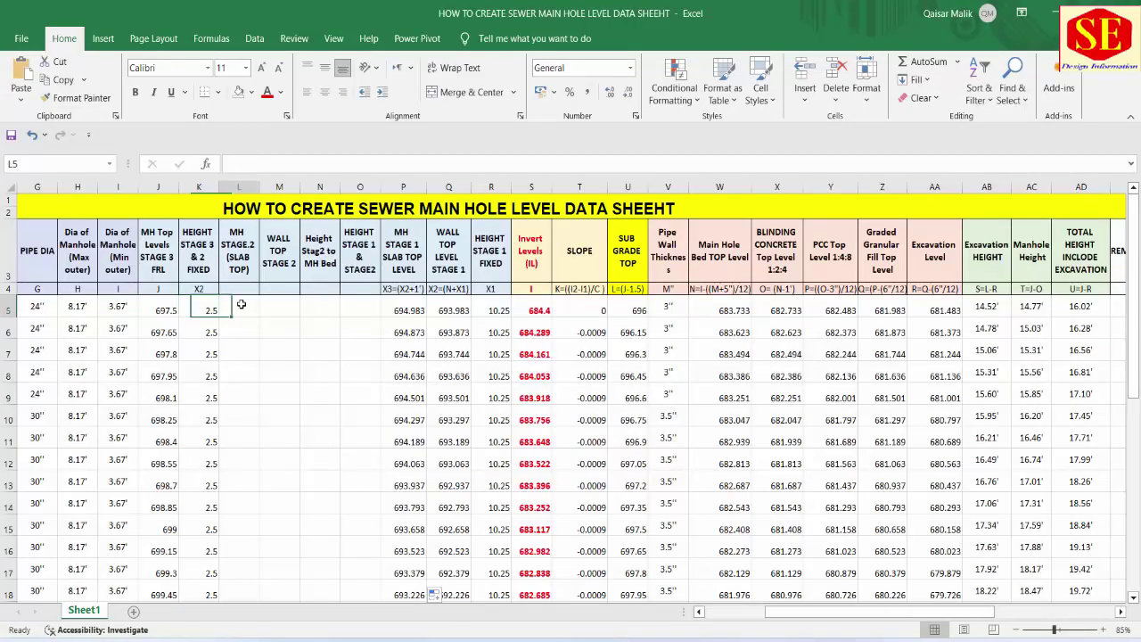
double_click(235, 287)
type("Z")
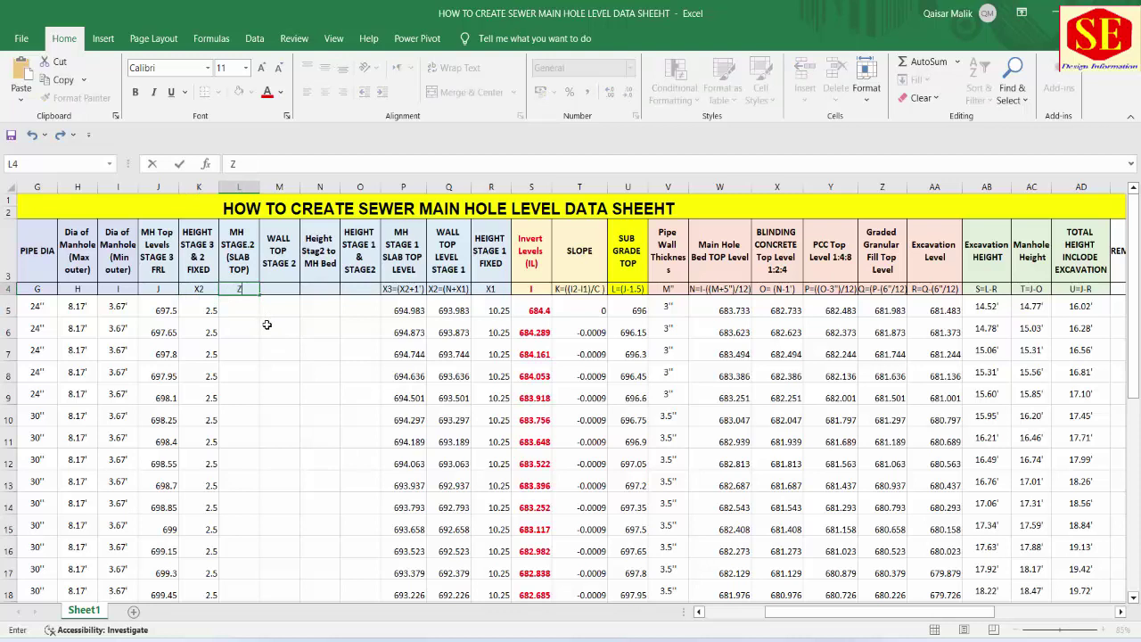
type("1=(J-X2")
type(")")
key("Return")
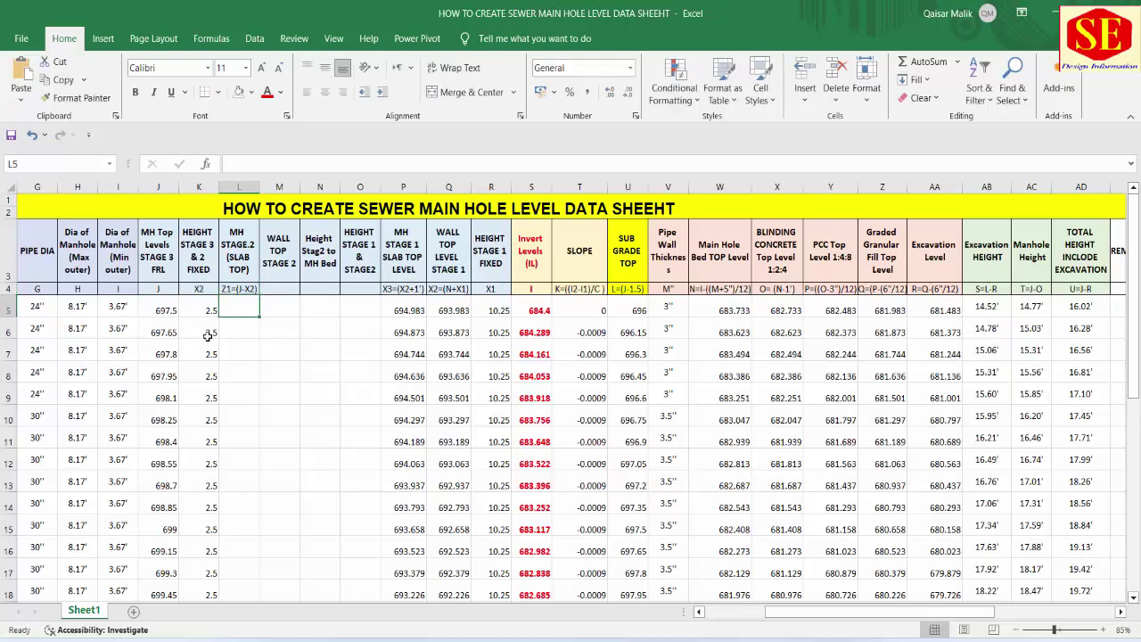
Enter =J5-K5 in L5, format it as Number with 3 decimals, and fill it down column L
type("=")
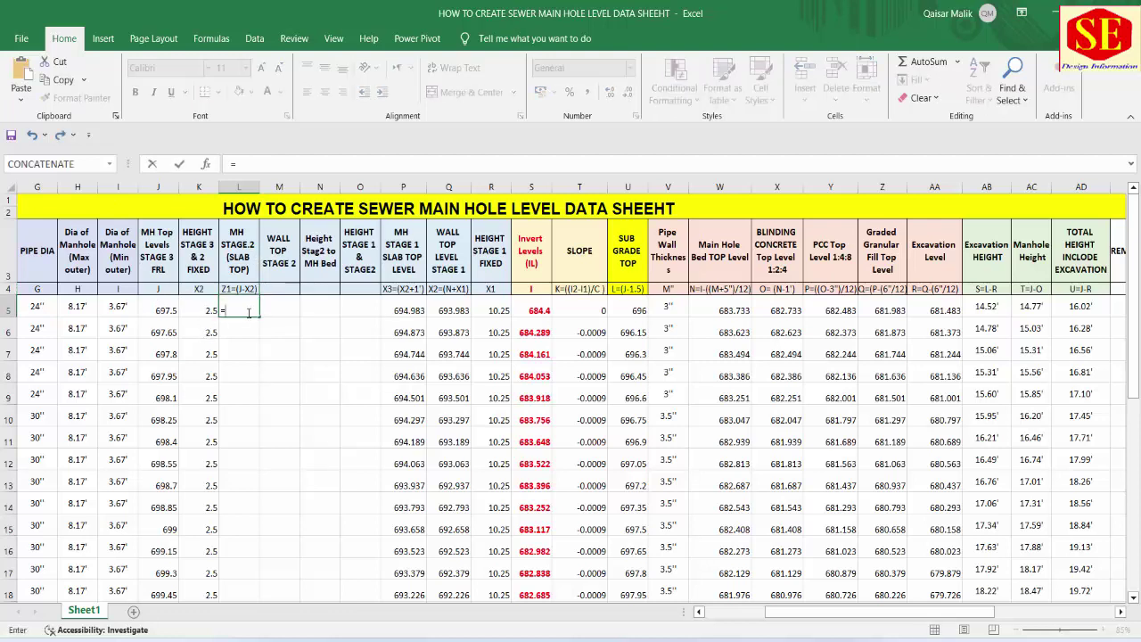
left_click(160, 307)
type("-")
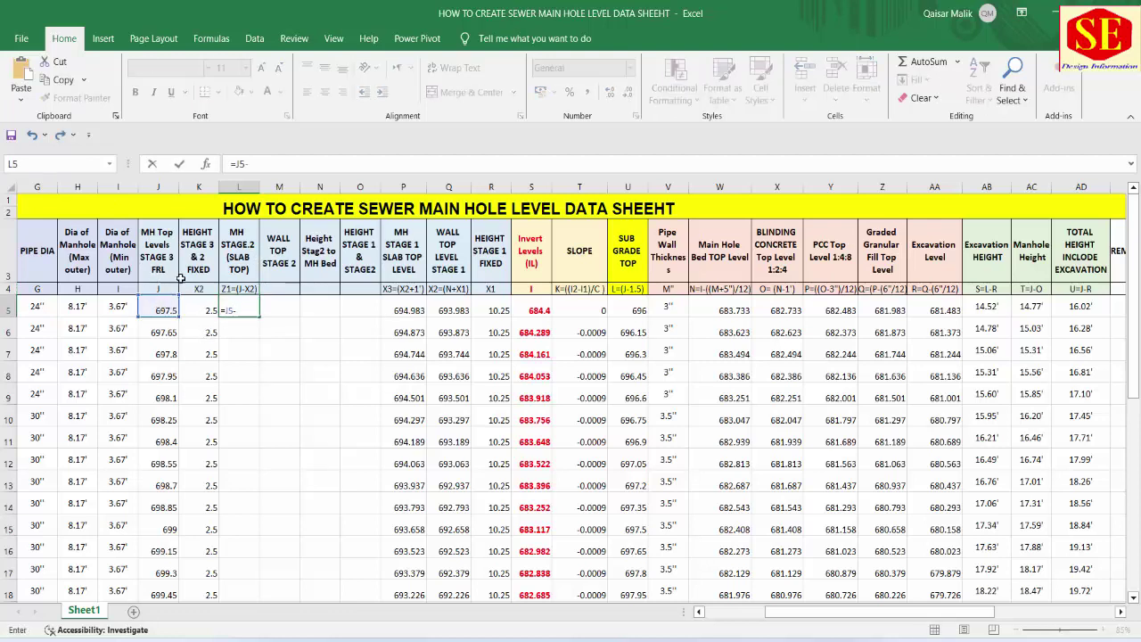
left_click(201, 306)
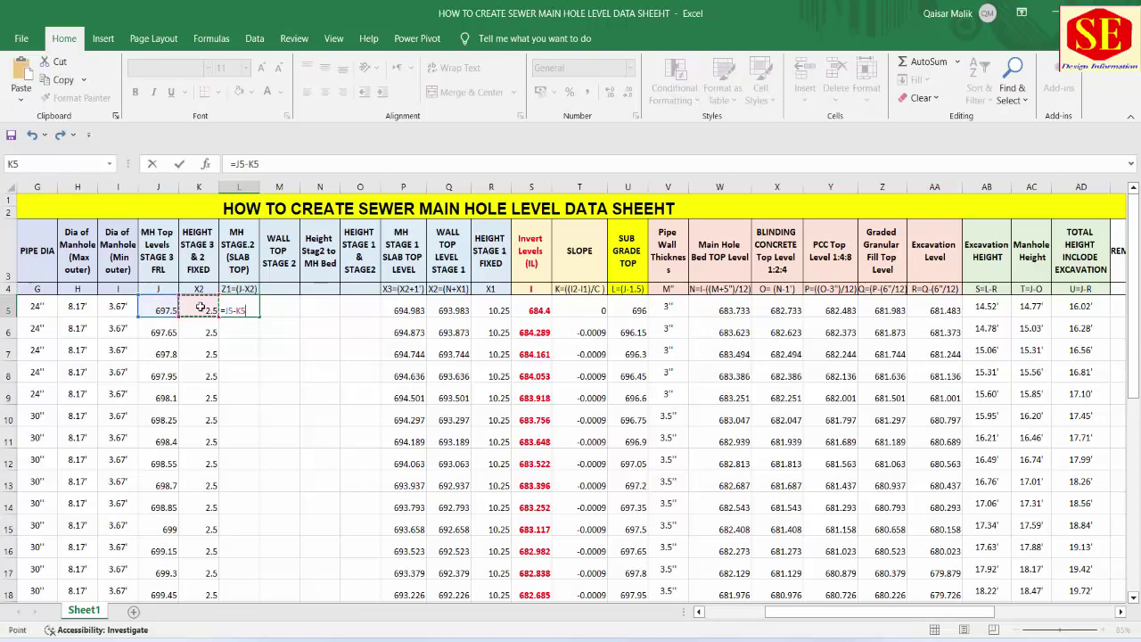
key("Return")
left_click(239, 310)
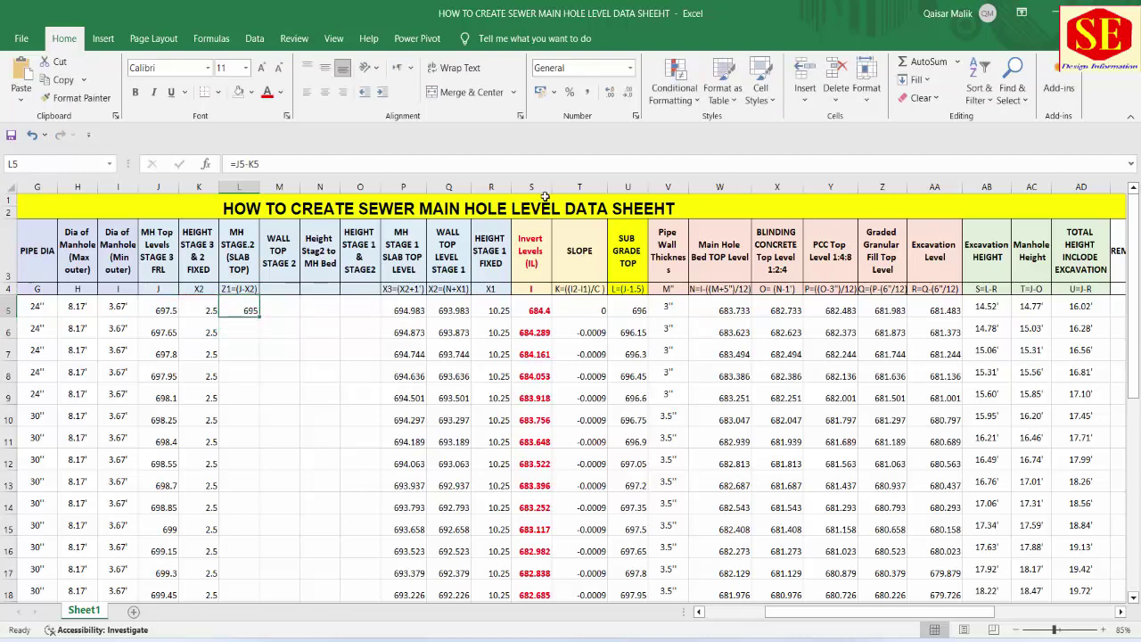
left_click(627, 93)
double_click(610, 92)
left_click(610, 93)
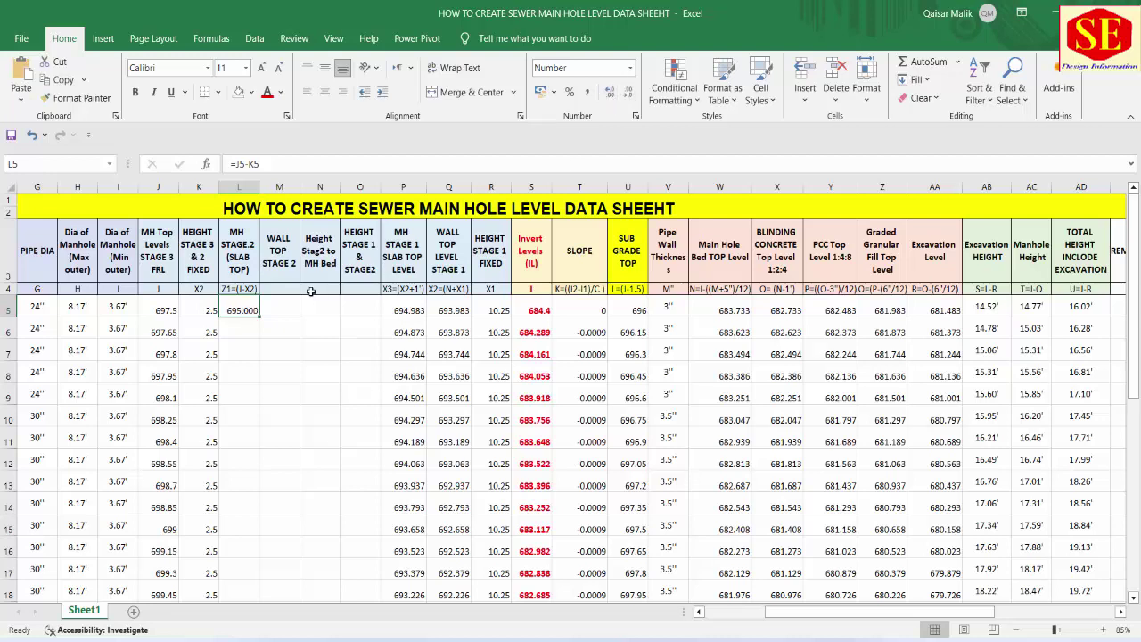
double_click(259, 316)
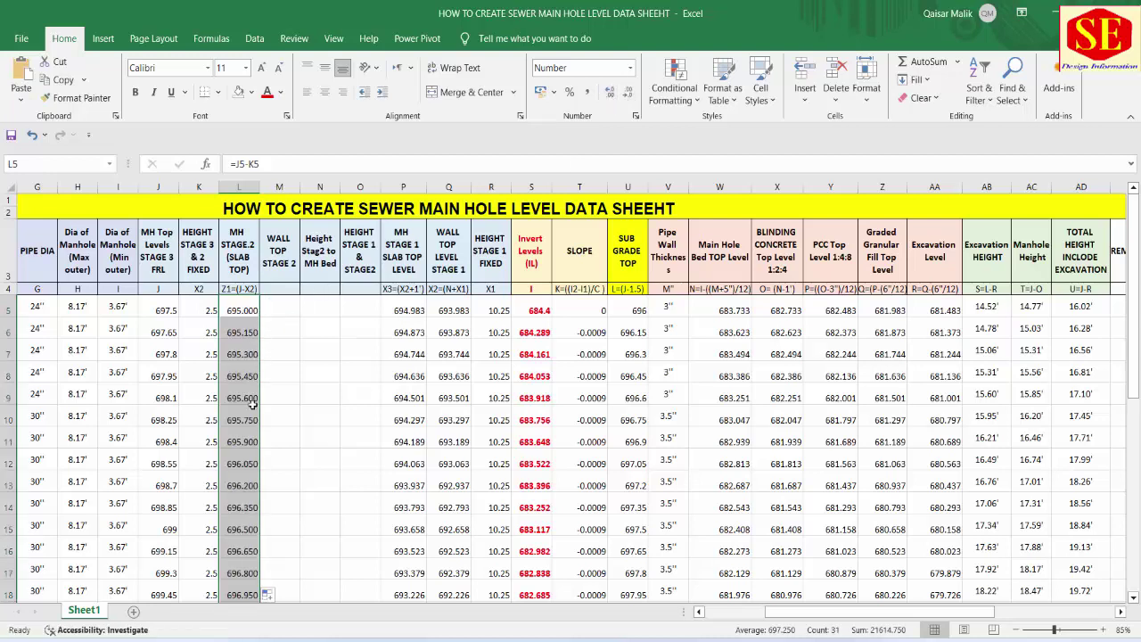
left_click(242, 318)
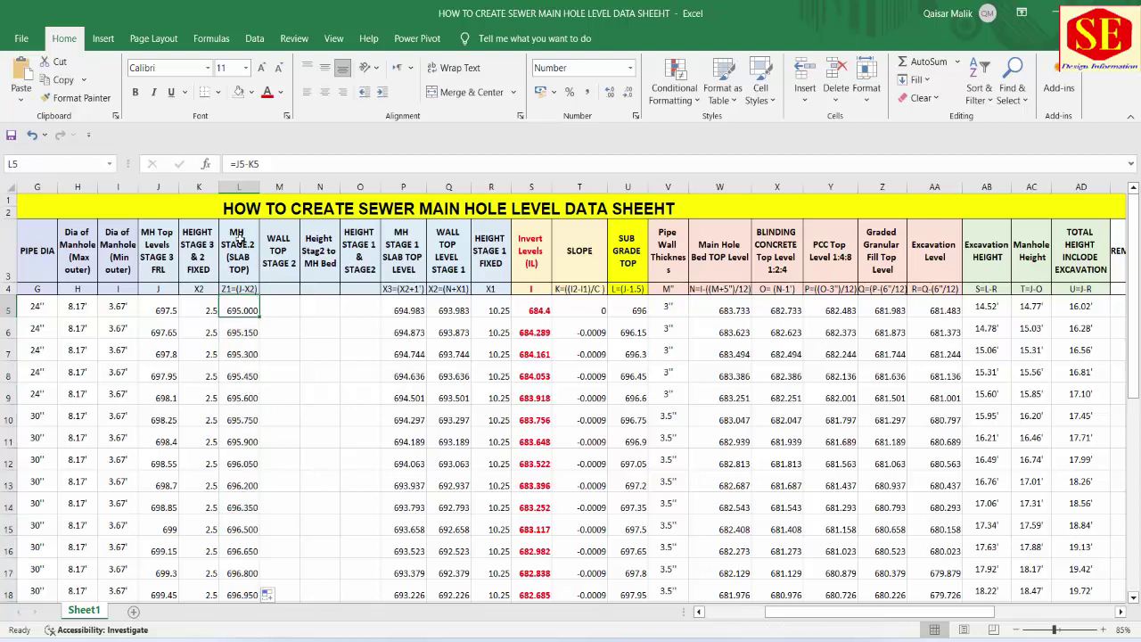
Bring up the 9.pdf manhole drawing
left_click(284, 305)
left_click(279, 291)
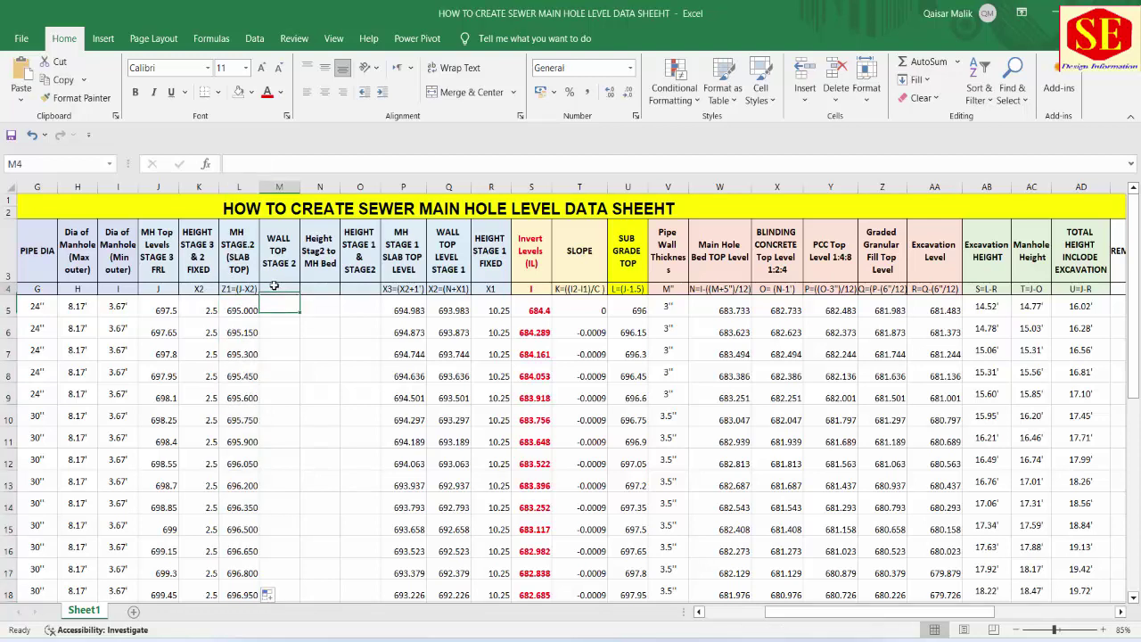
left_click(602, 637)
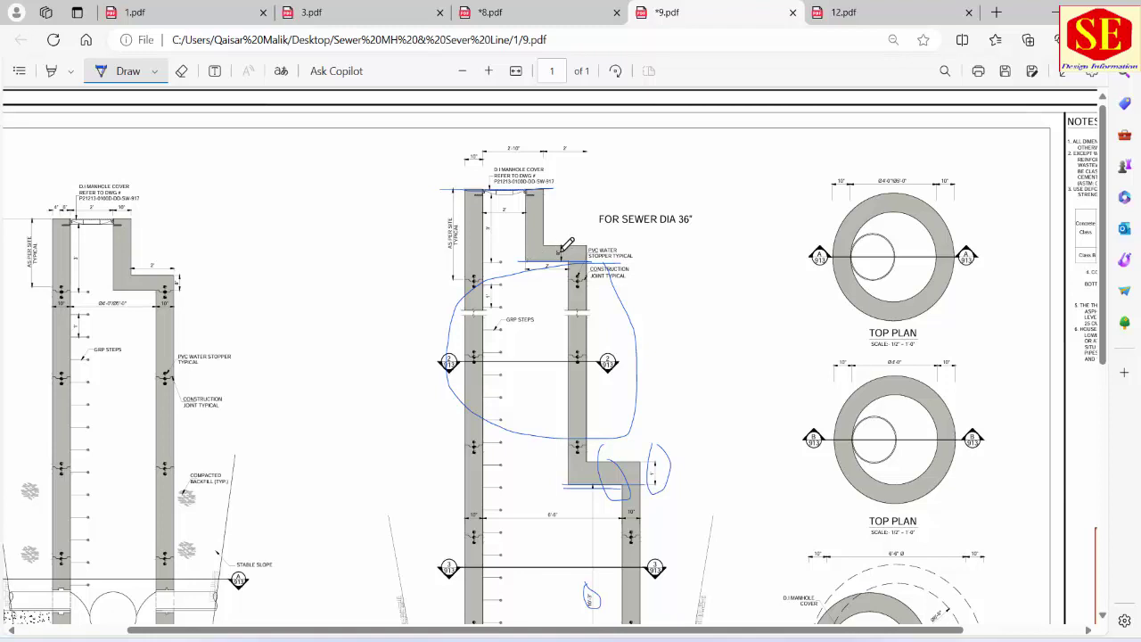
Label M4 as Z2=(Z1-8/12) and widen column M to fit it
left_click(567, 602)
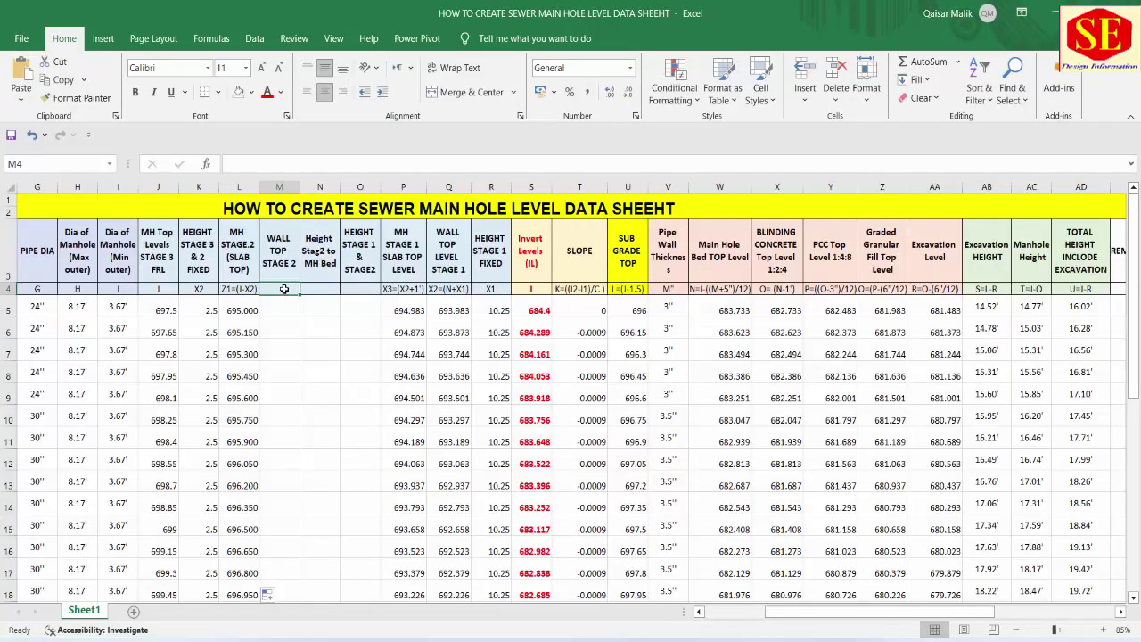
type("Z2=")
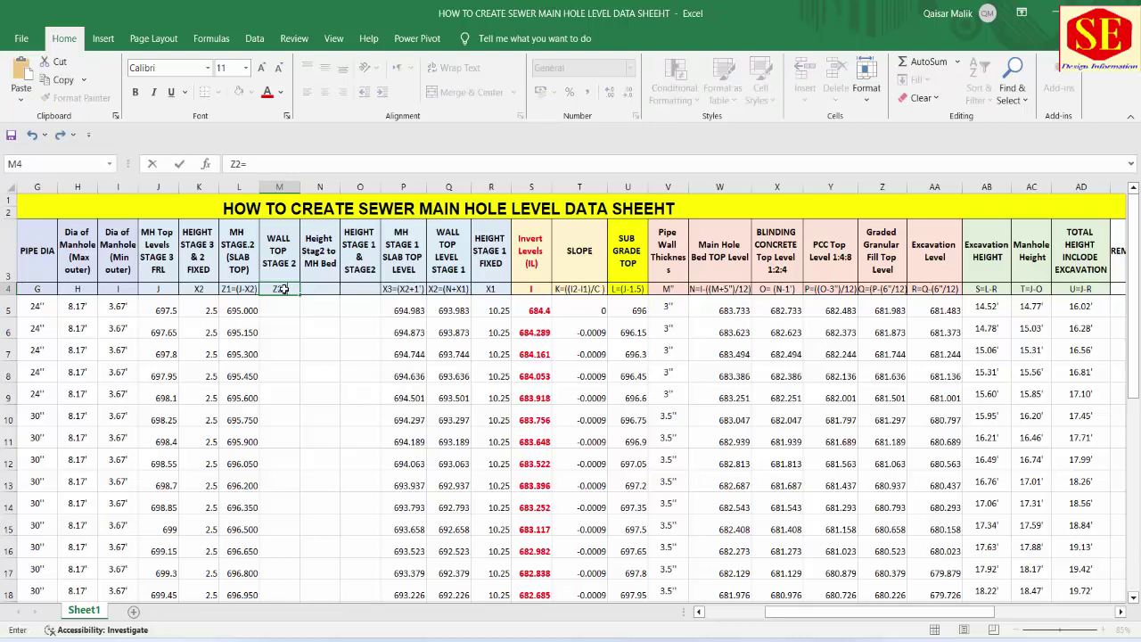
type("(Z")
type("1-")
type("8")
type("/12)")
key("Return")
left_click_drag(302, 184, 318, 185)
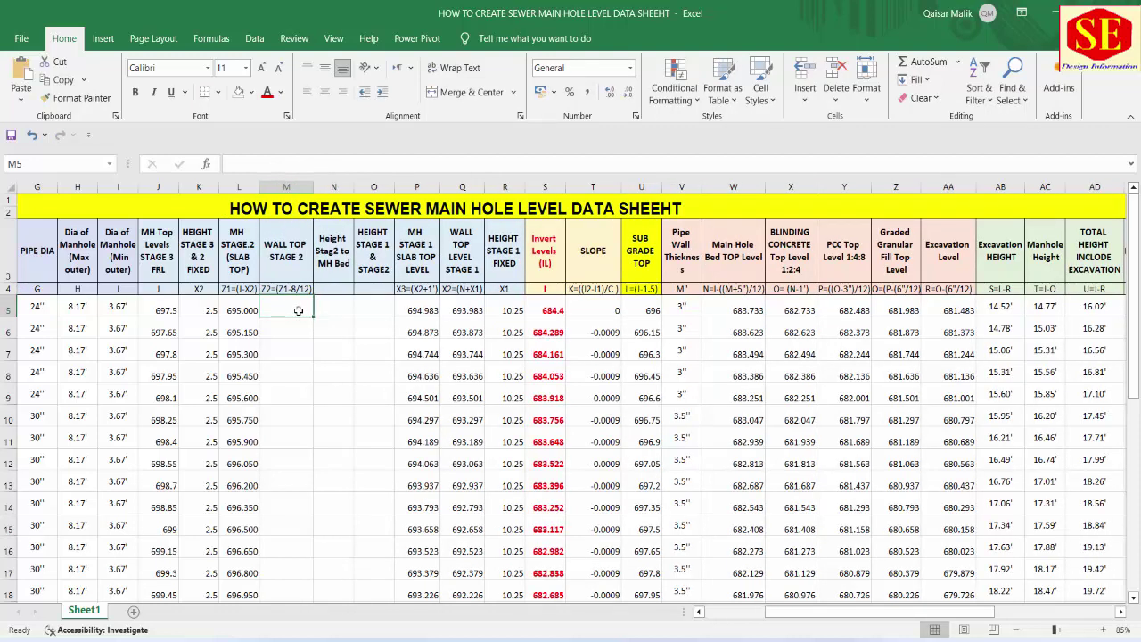
Enter =L5-(8/12) in M5, fill it down column M, and trim it to 3 decimals
type("=")
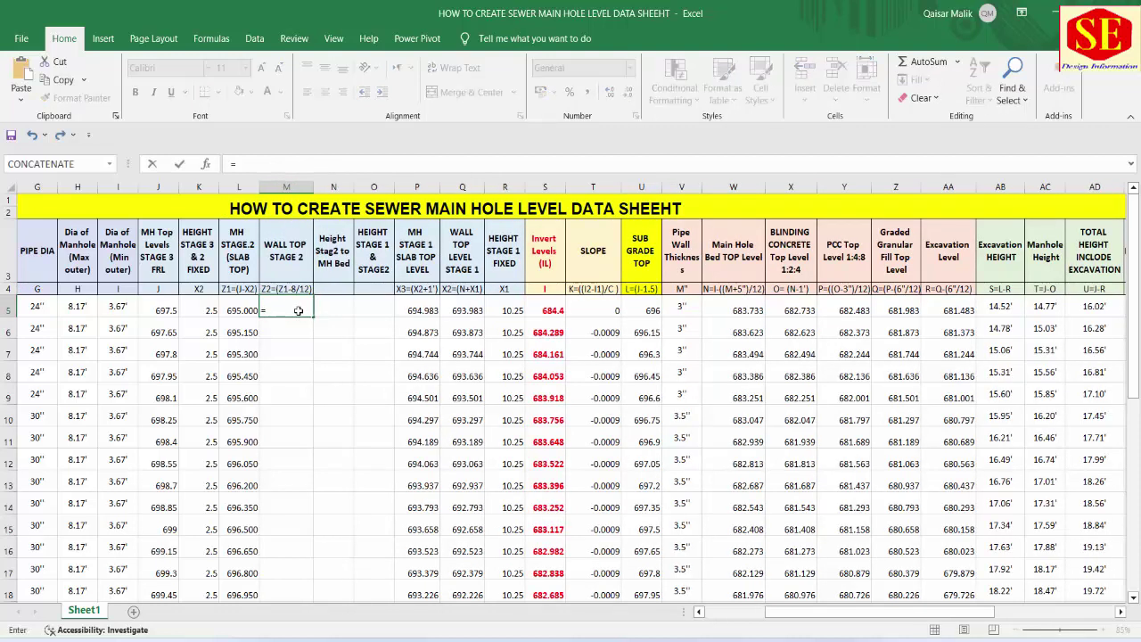
left_click(243, 310)
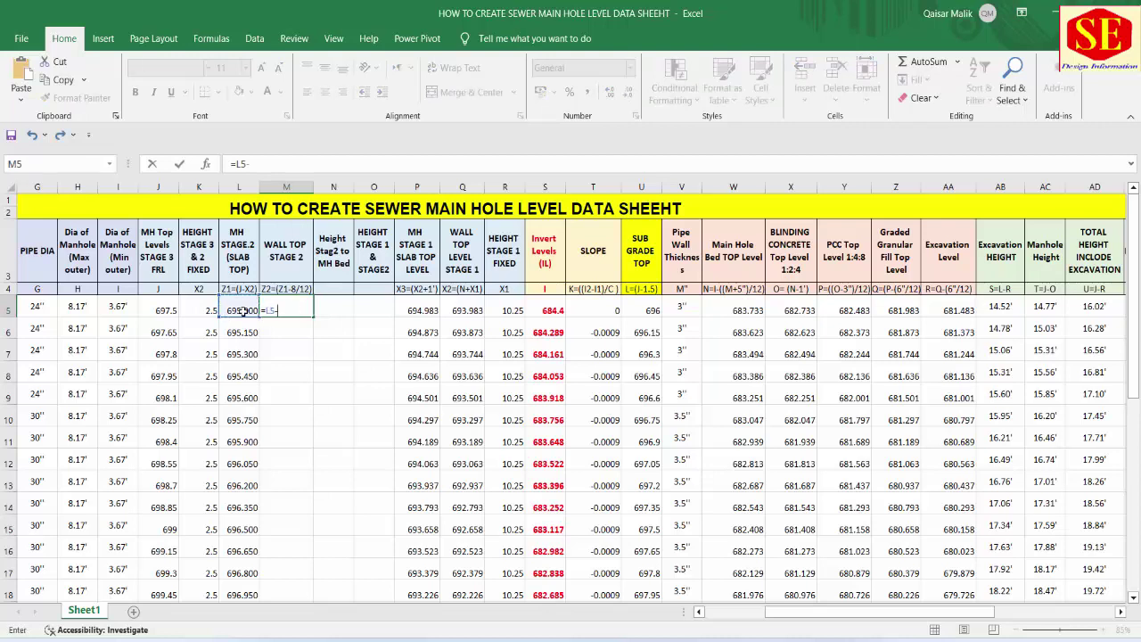
type("-")
key("Return")
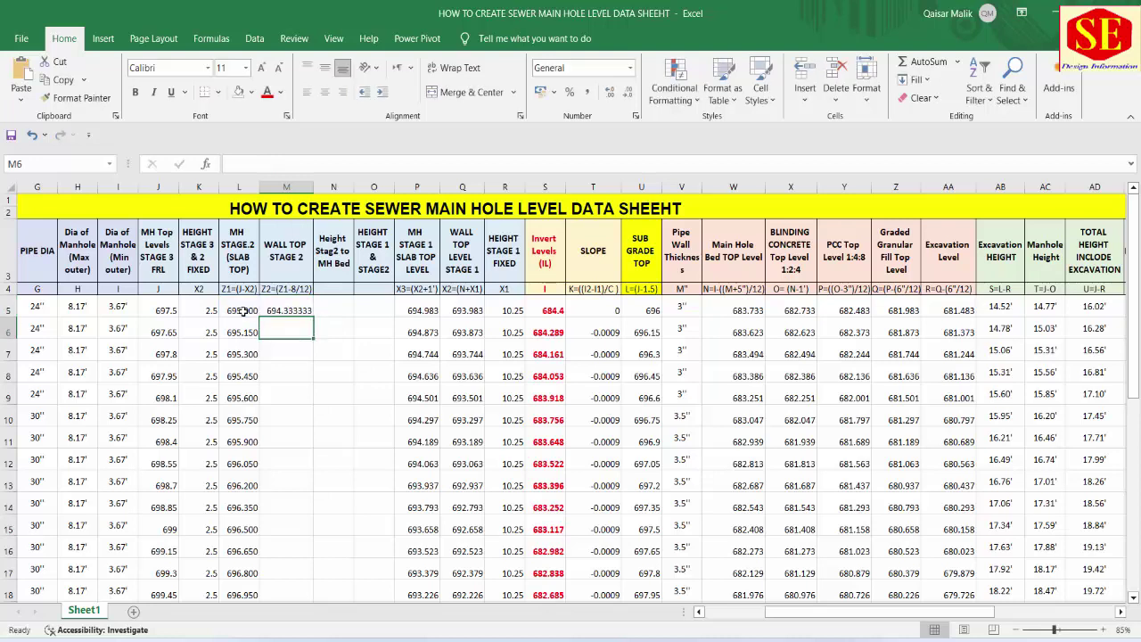
left_click(308, 306)
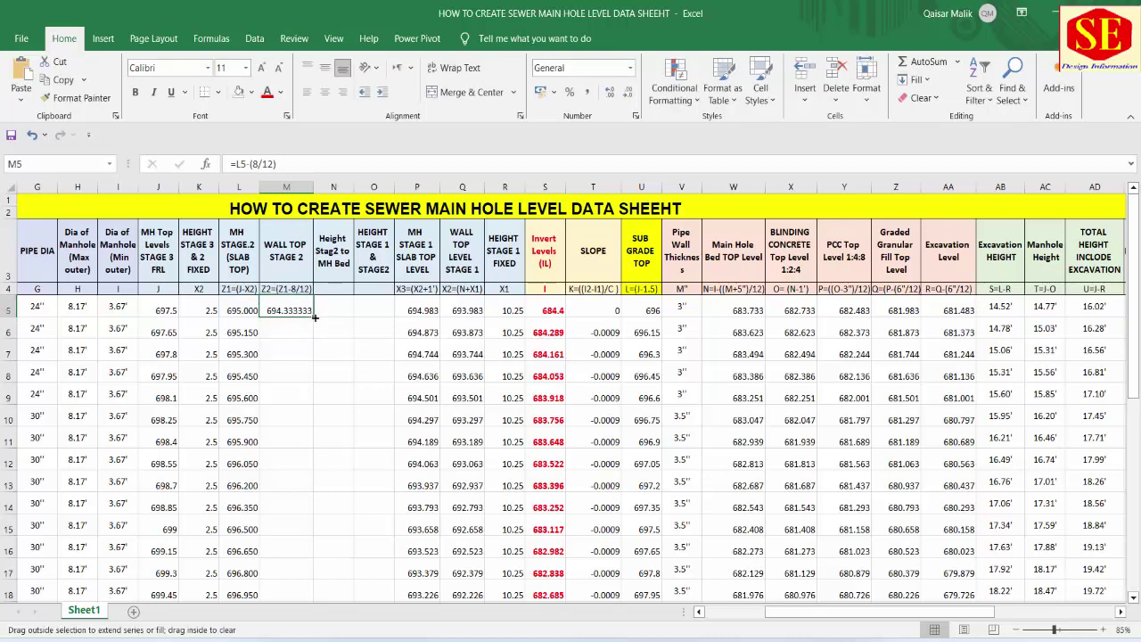
double_click(313, 321)
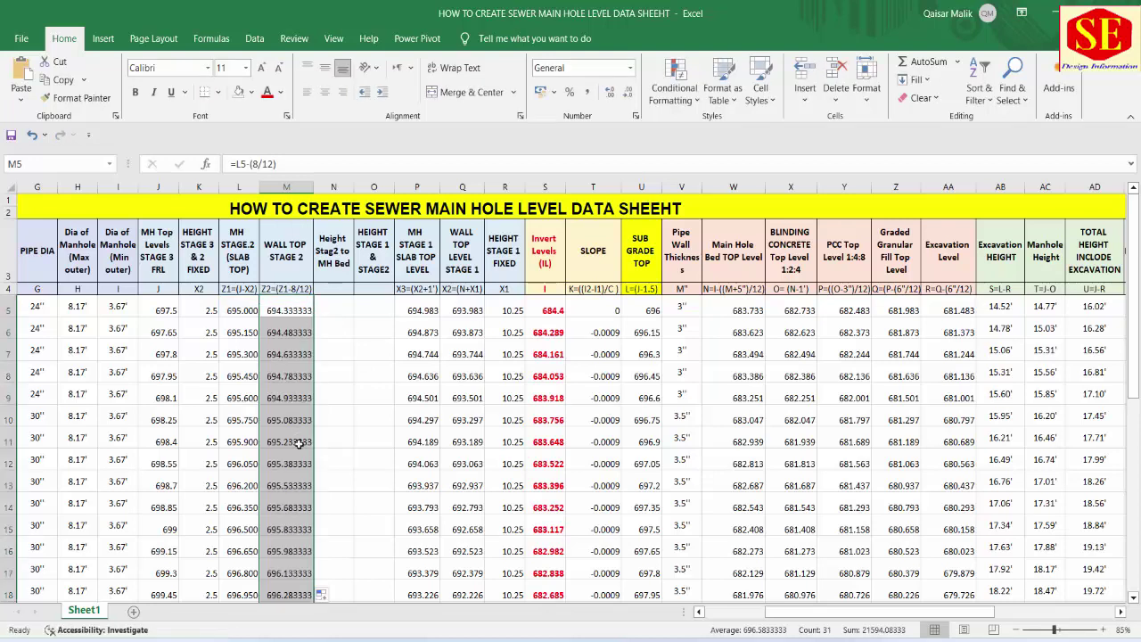
left_click(627, 91)
left_click(627, 91)
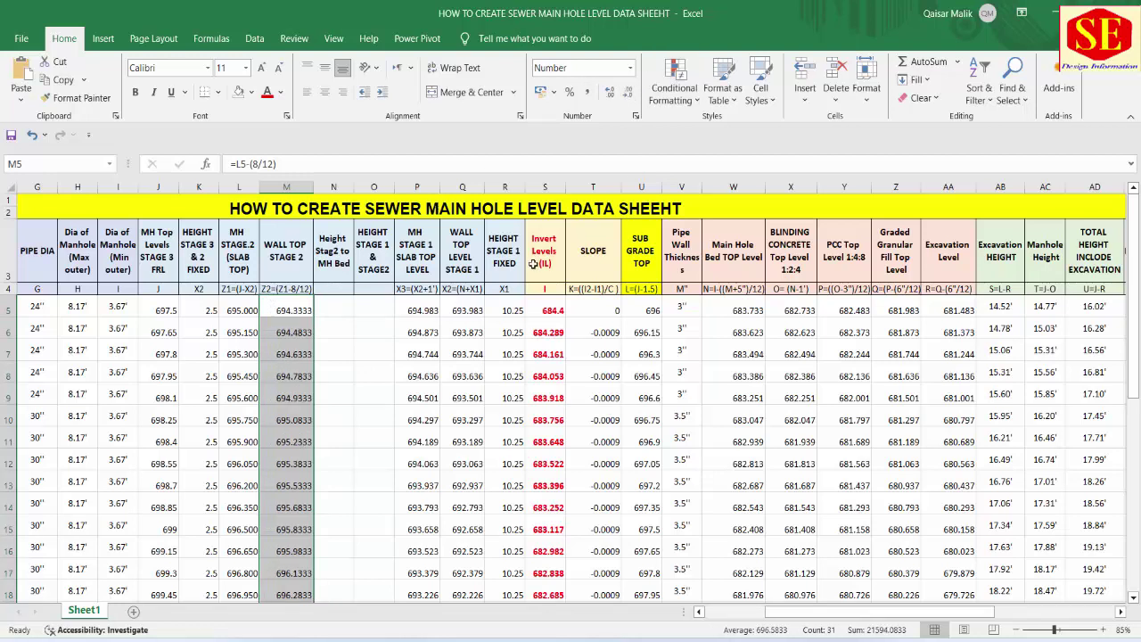
left_click(627, 91)
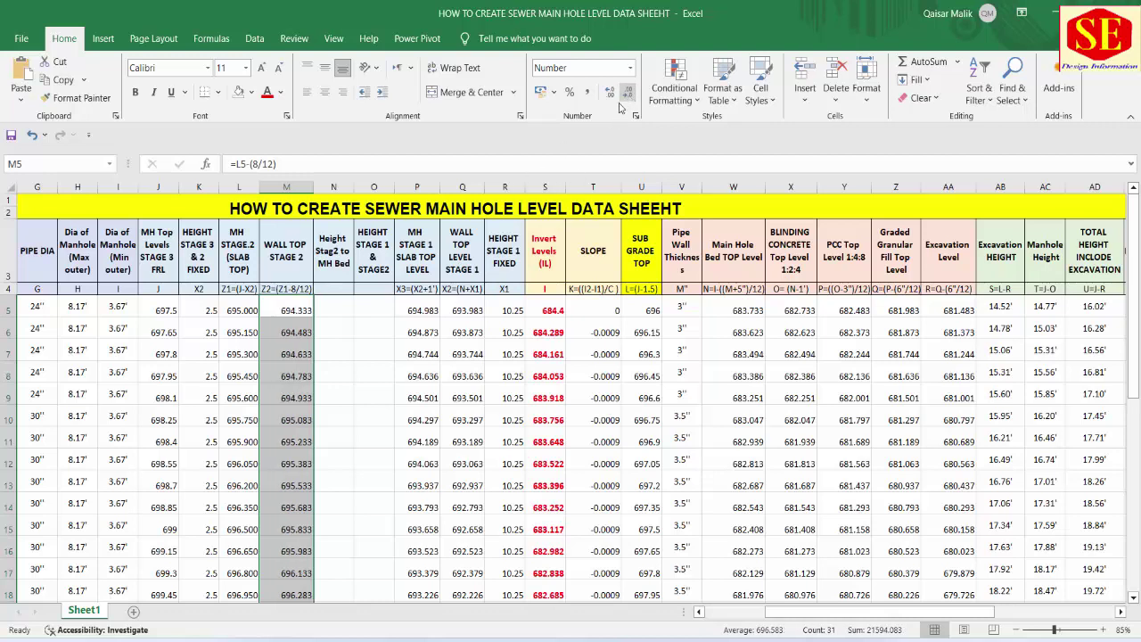
After checking M5 and P5, label N4 as XY=(Z2-X3)
left_click(330, 263)
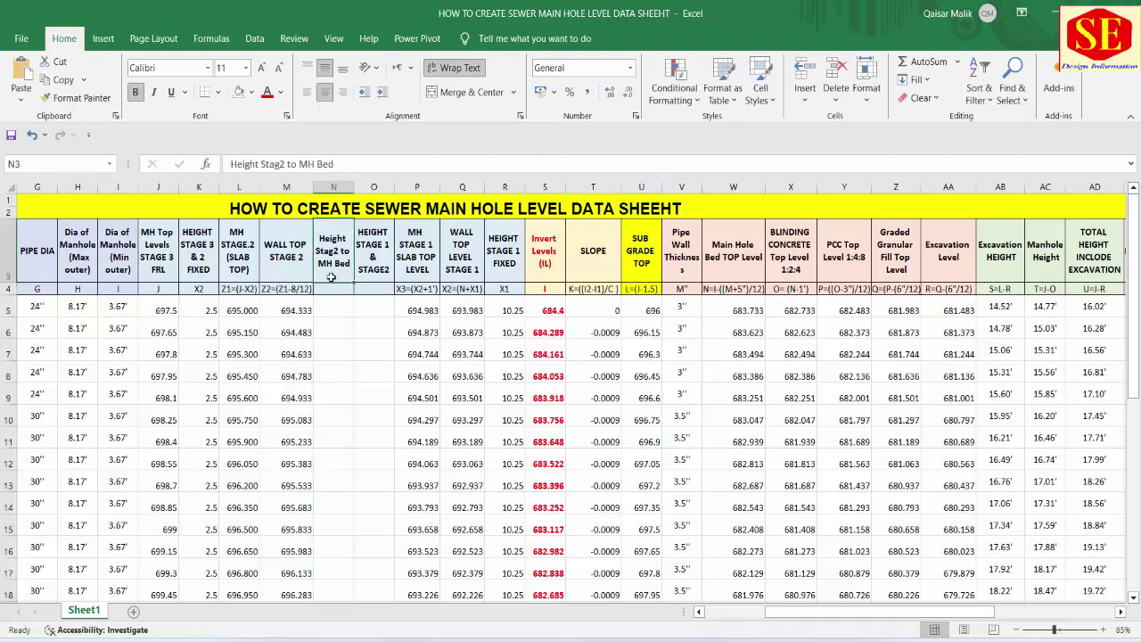
left_click(334, 309)
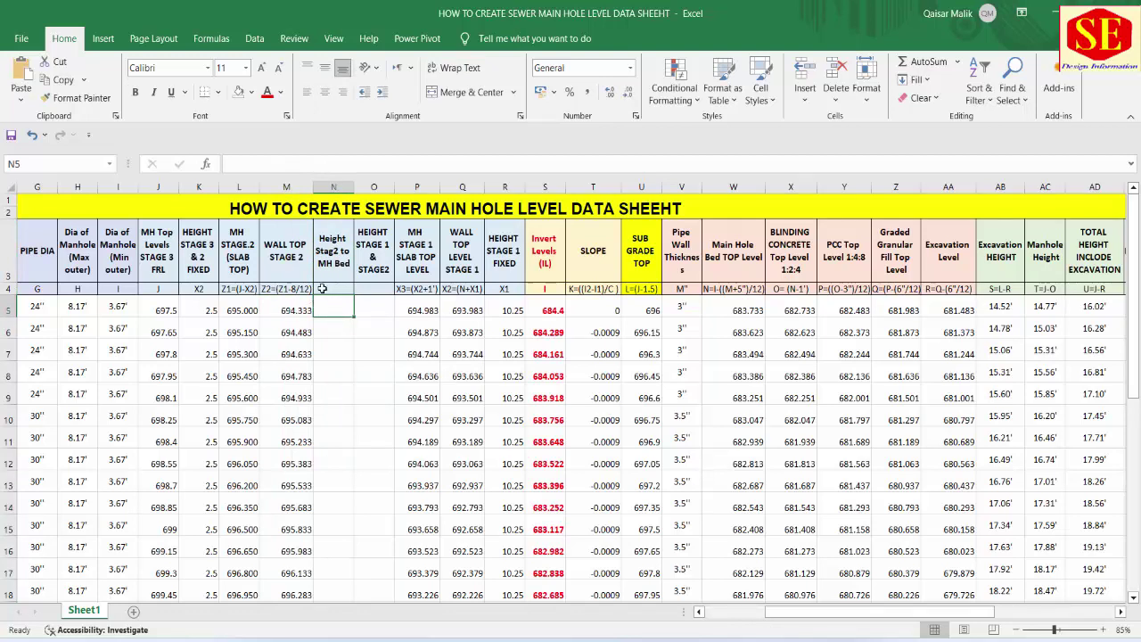
left_click(303, 311)
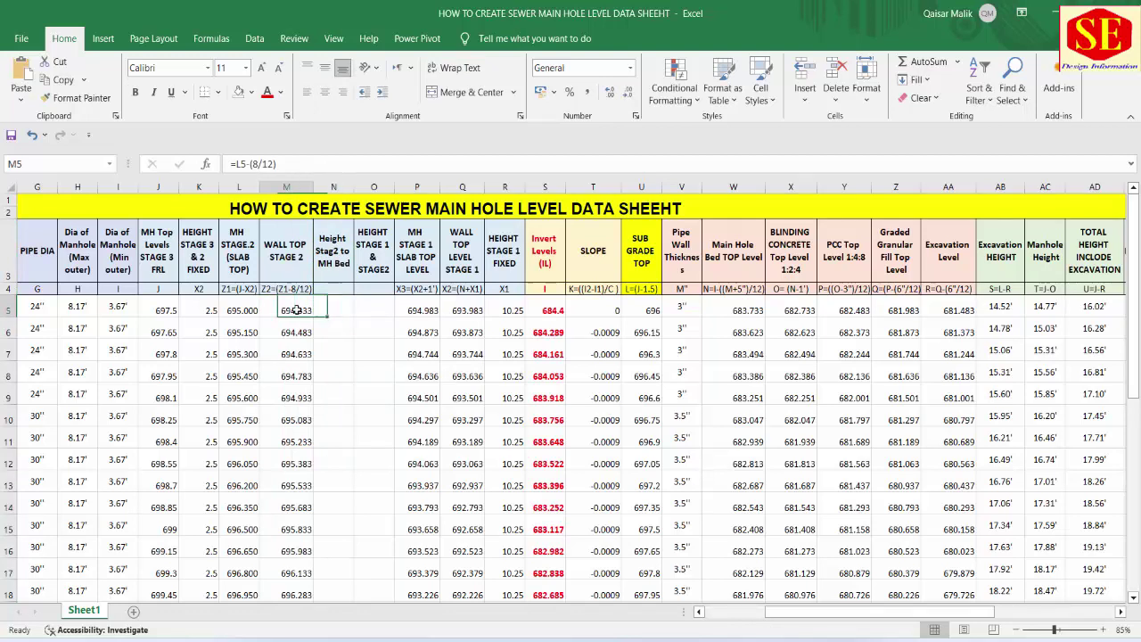
left_click(415, 305)
left_click(344, 312)
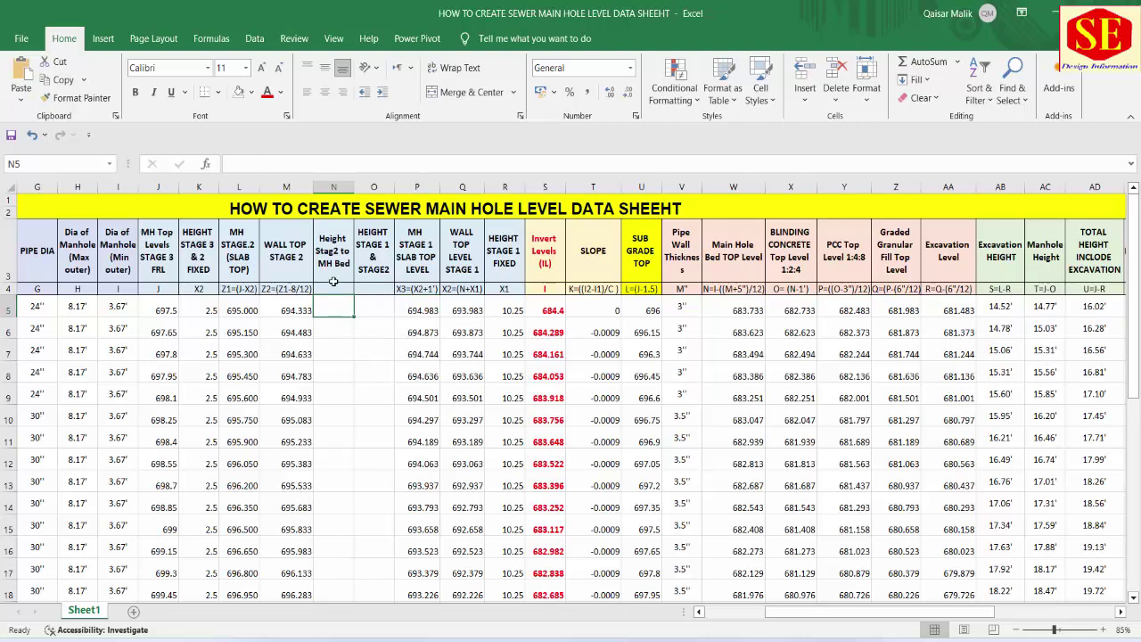
left_click(332, 286)
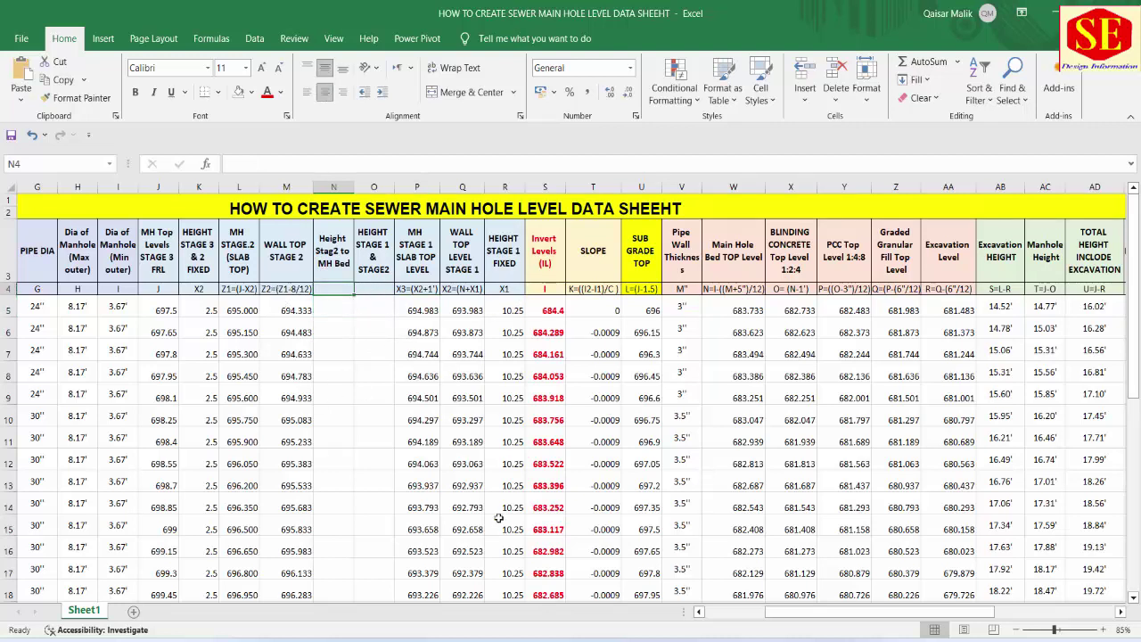
type("XY=(")
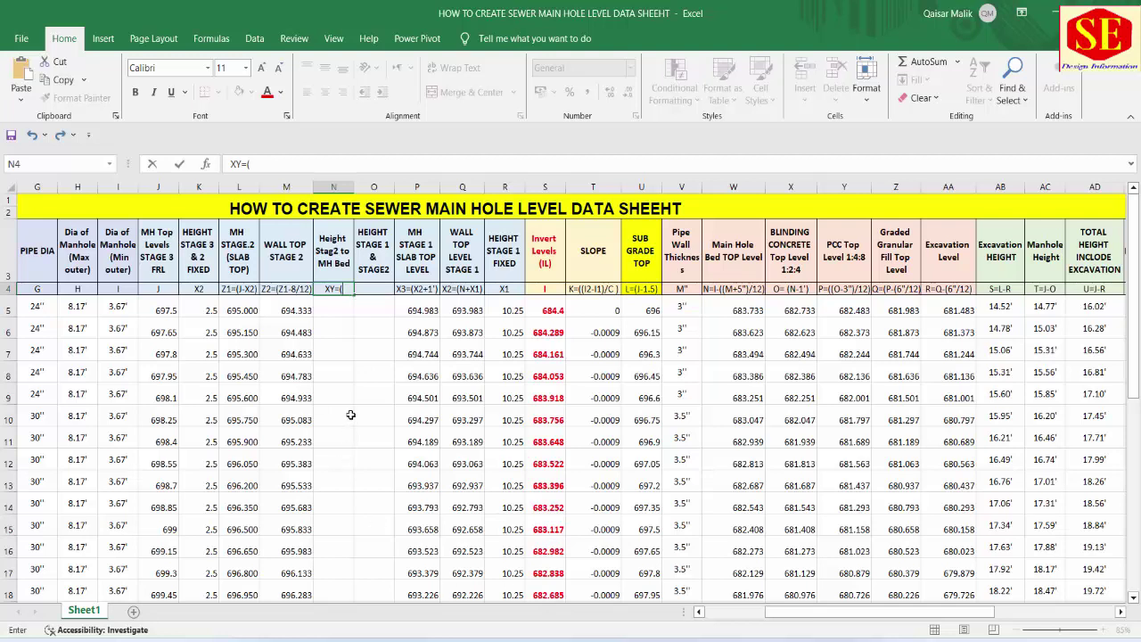
type("Z2-")
type("X3")
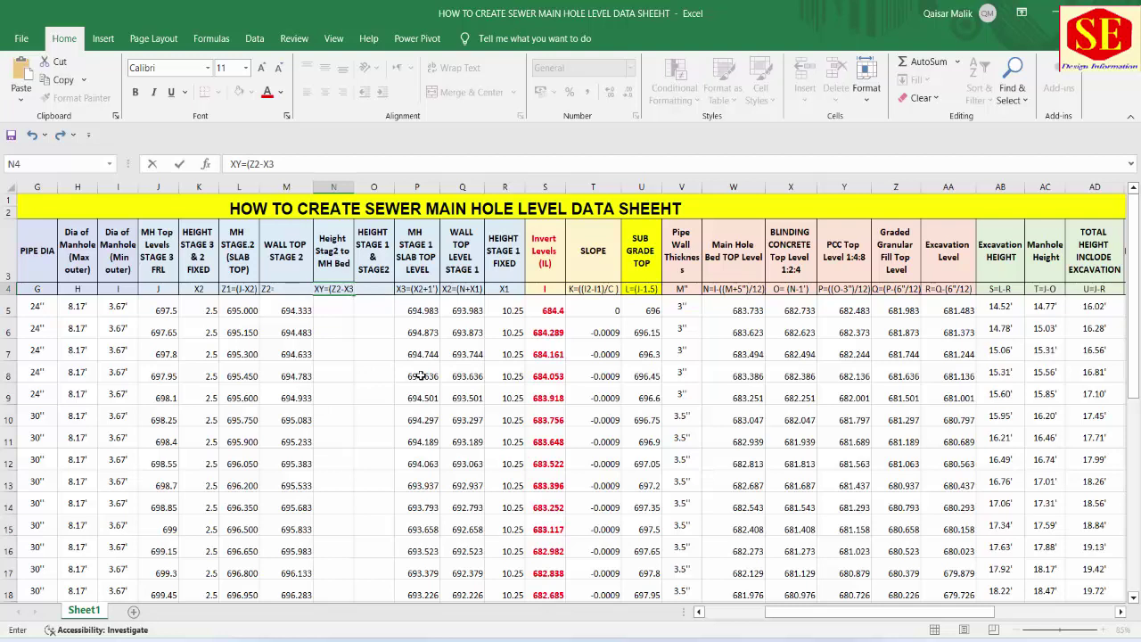
type(")")
key("Return")
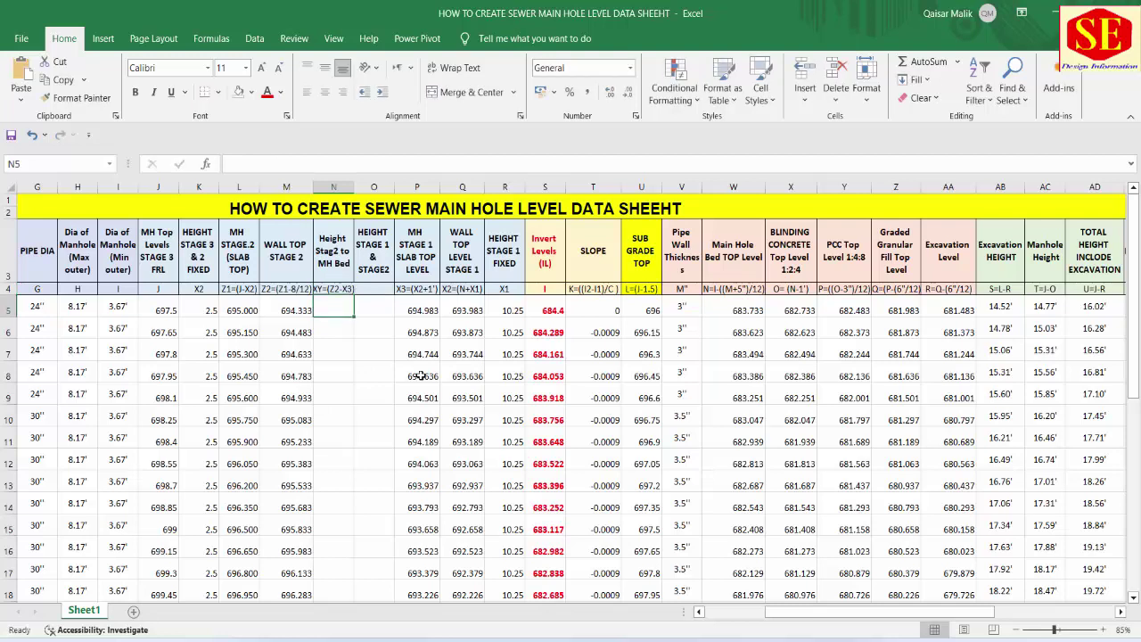
Enter =M5-P5 in N5, fill it down column N, and select the negative results in N5:N7
type("=")
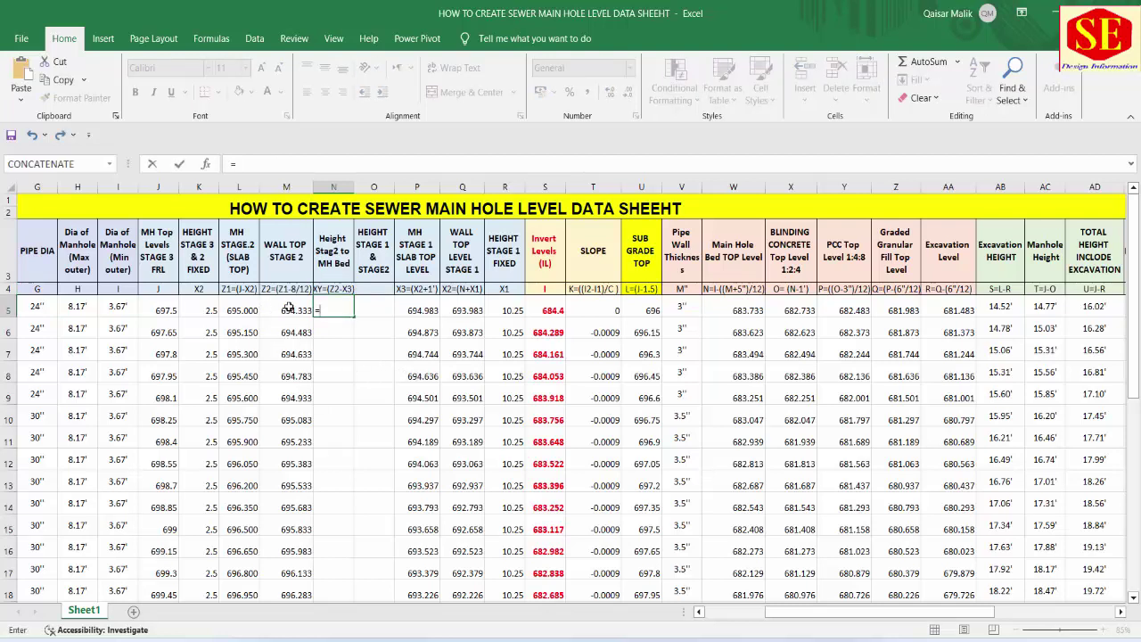
left_click(288, 308)
type("-")
left_click(428, 307)
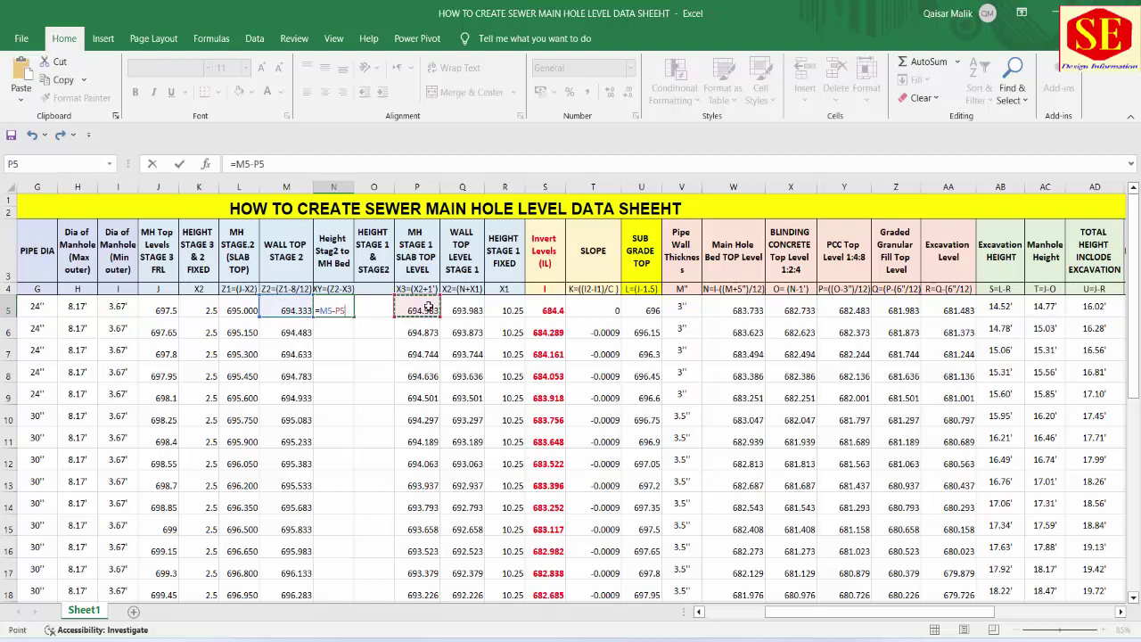
key("Return")
left_click(330, 307)
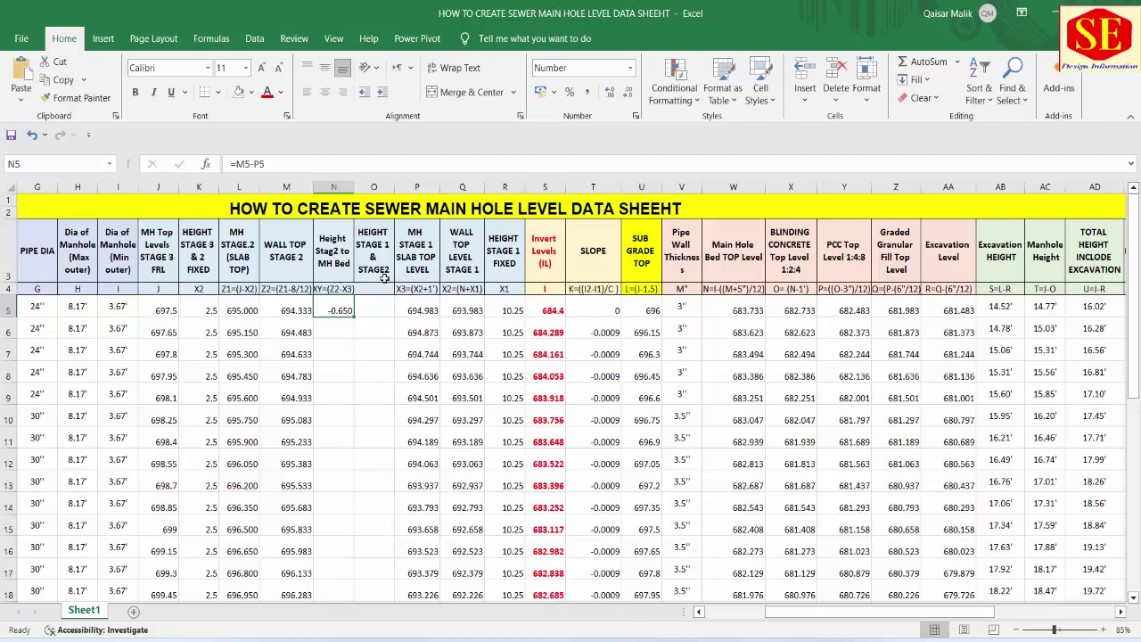
double_click(352, 318)
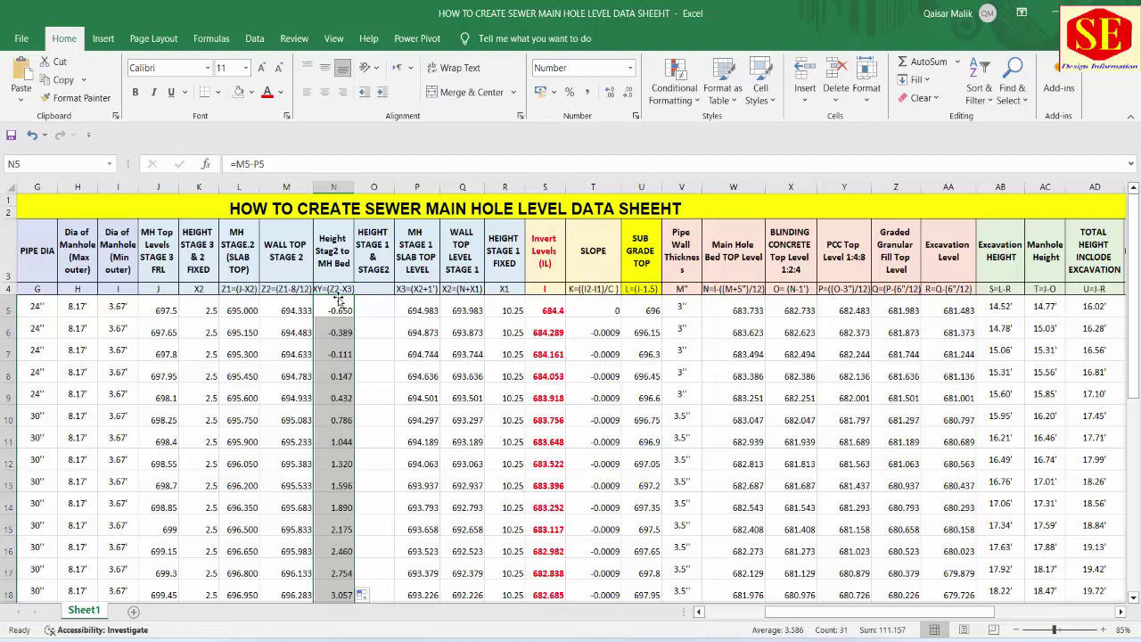
left_click_drag(337, 308, 340, 354)
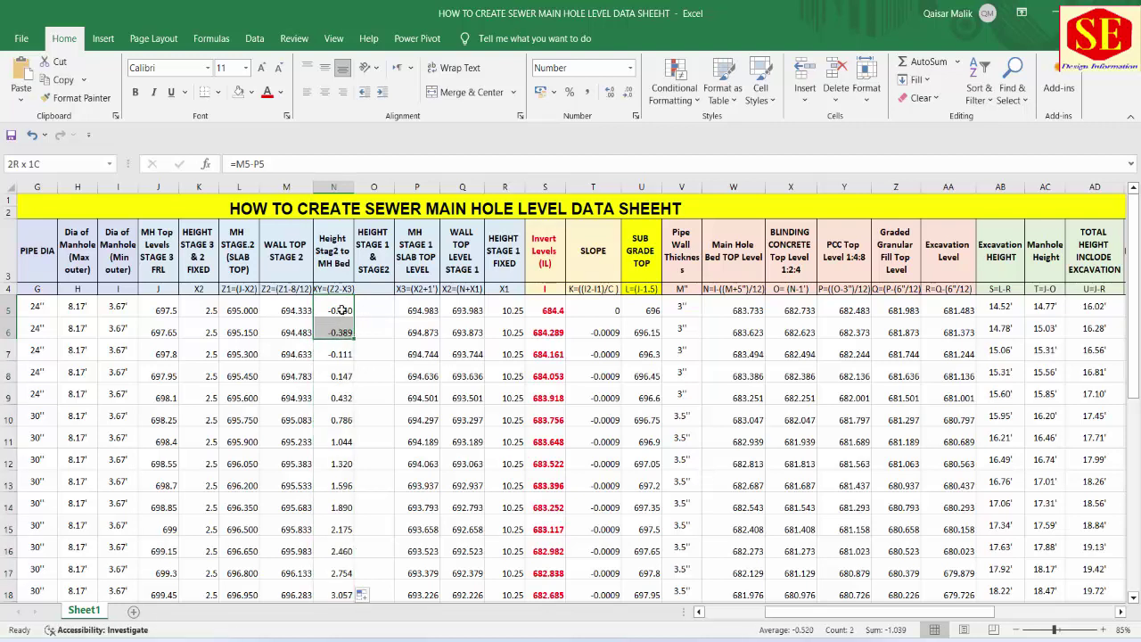
Clear the negative heights in N5:N7, then check column N from 0.147 down to 7.696
left_click_drag(340, 356, 347, 353)
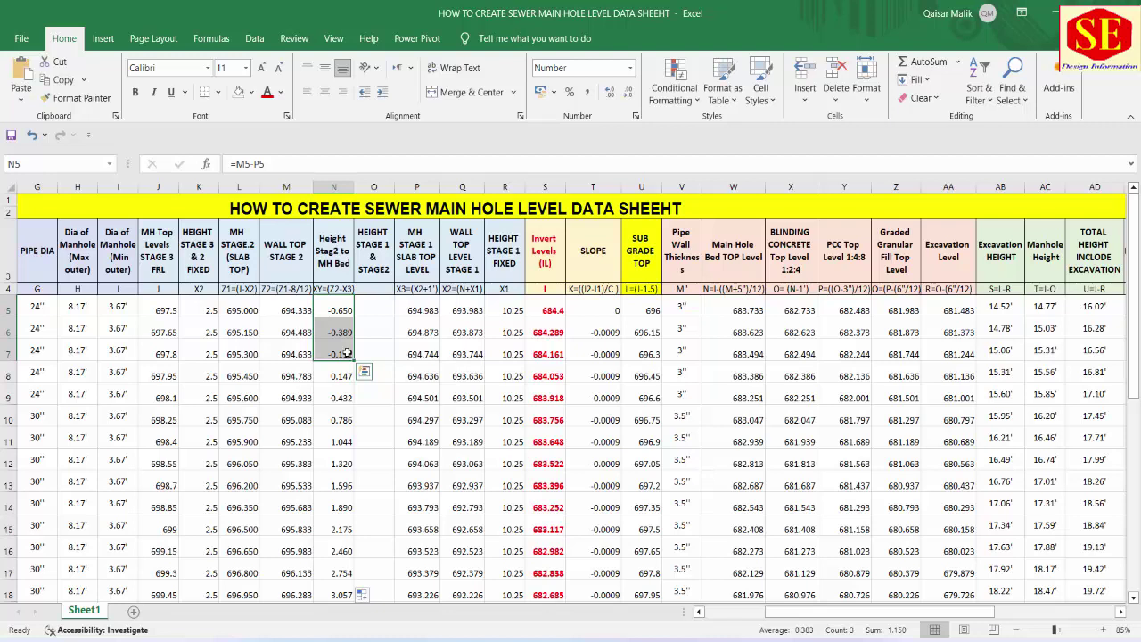
key("Delete")
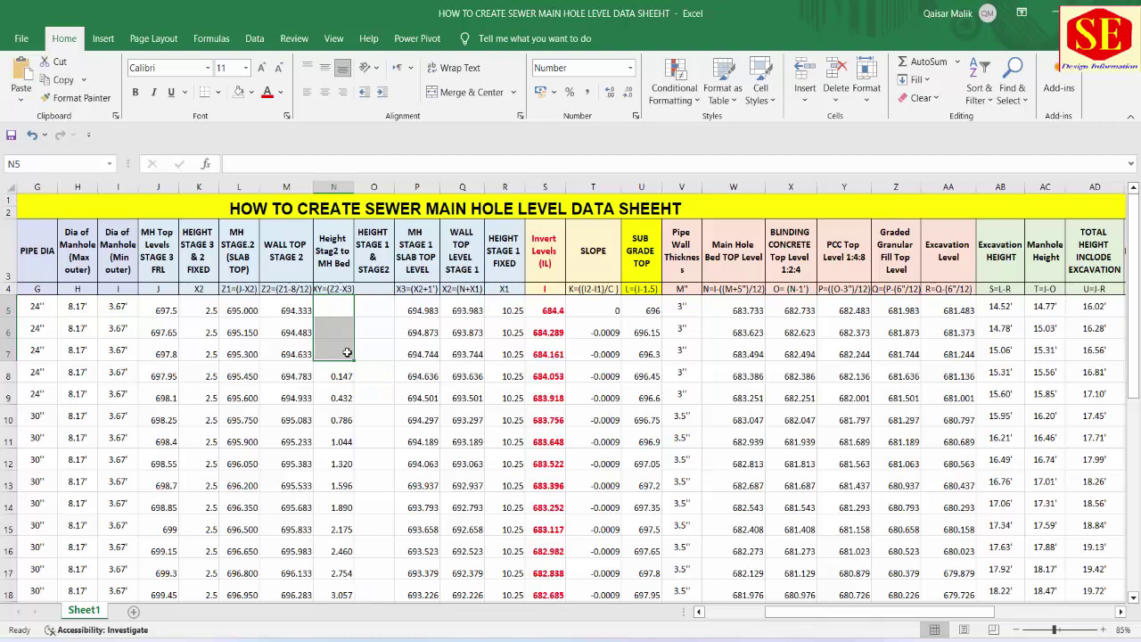
left_click(339, 376)
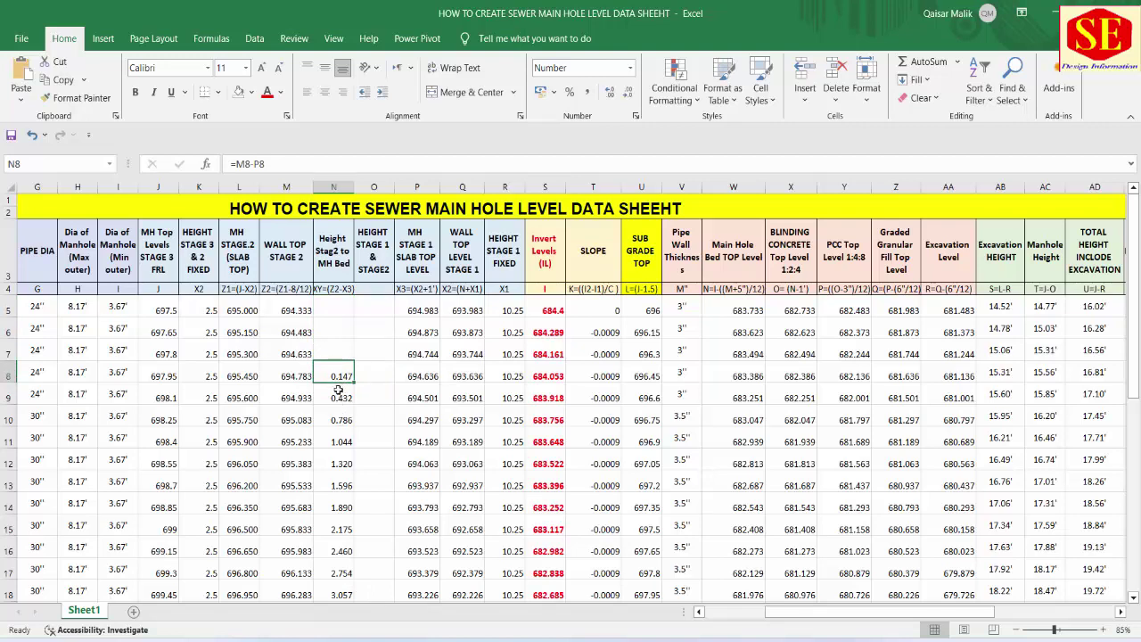
scroll(342, 404, "down", 2)
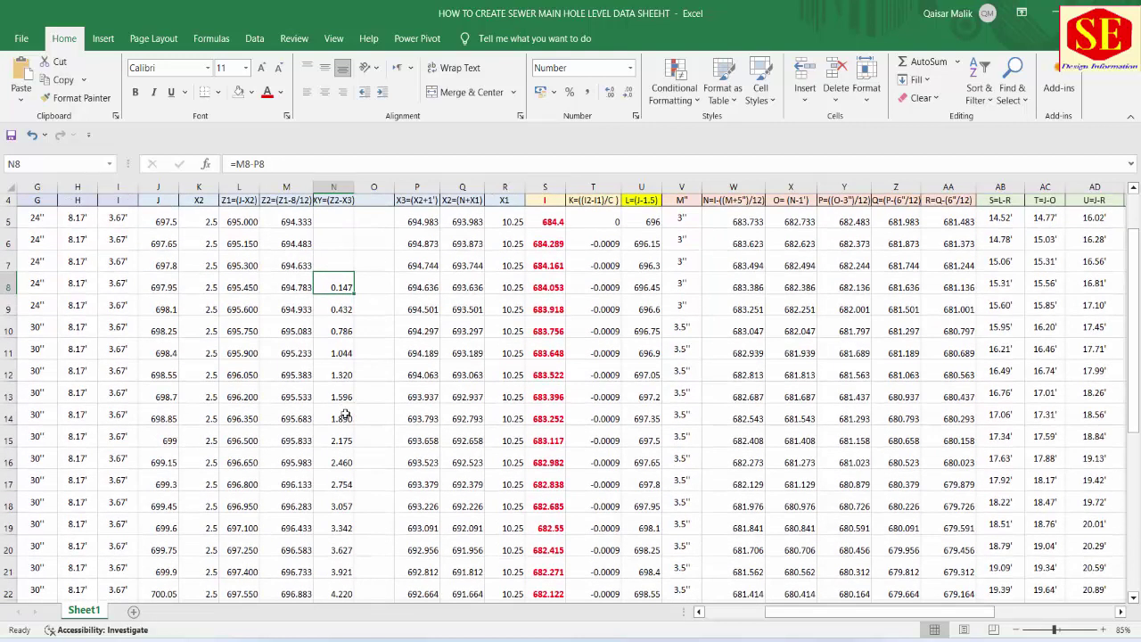
scroll(347, 475, "down", 2)
scroll(347, 475, "down", 2)
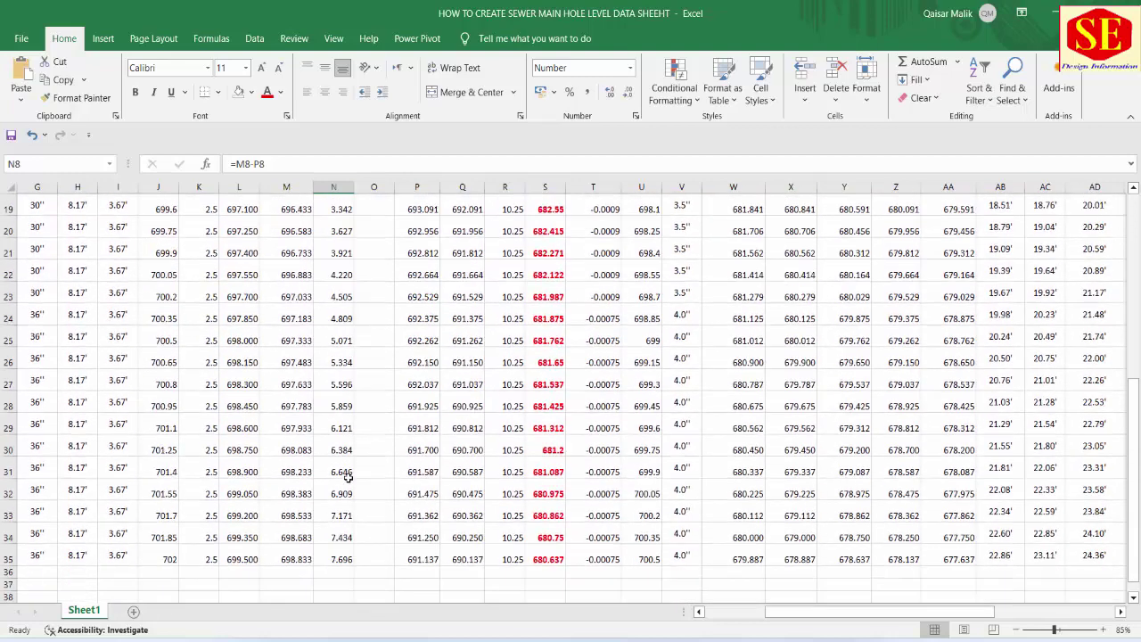
left_click(348, 555)
scroll(348, 535, "up", 3)
scroll(339, 438, "up", 2)
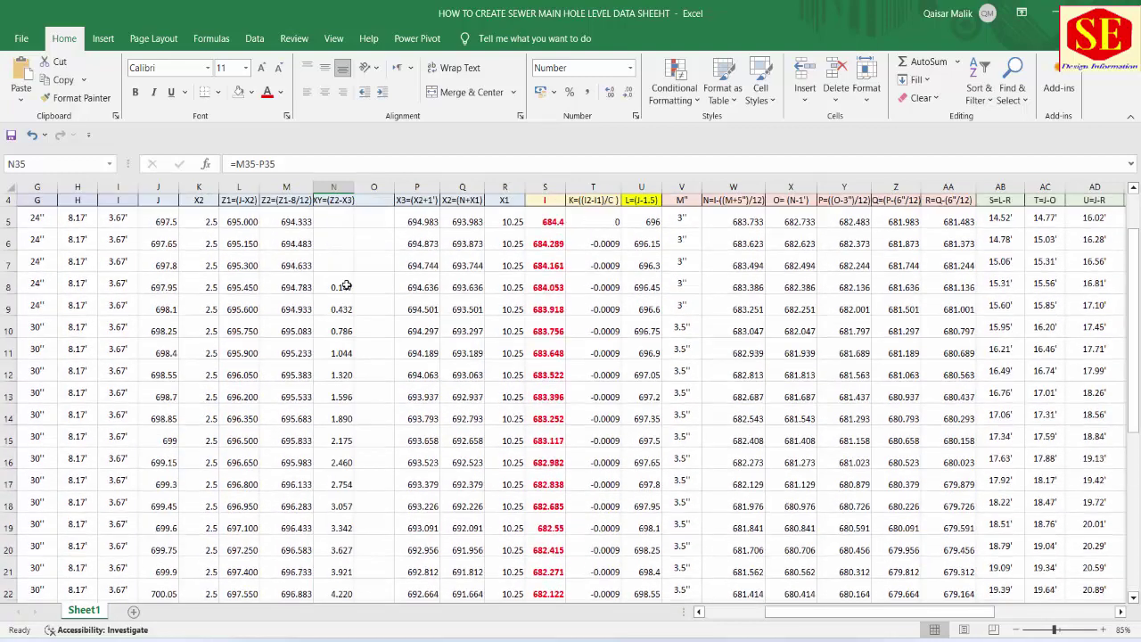
left_click_drag(343, 285, 343, 349)
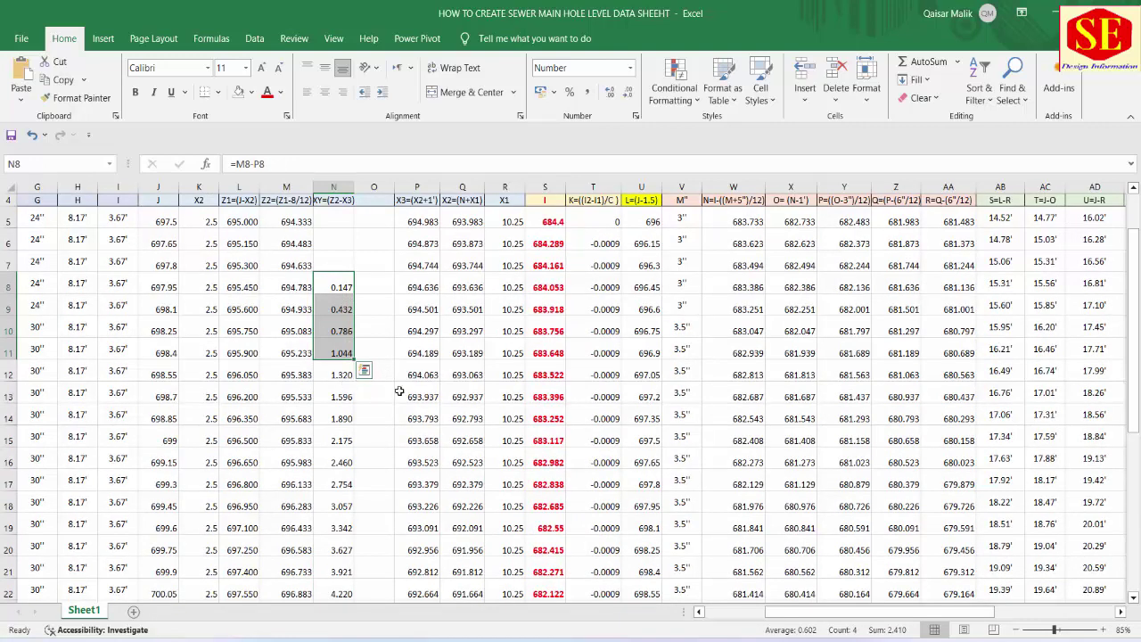
left_click(343, 374)
left_click(343, 440)
left_click_drag(344, 440, 343, 571)
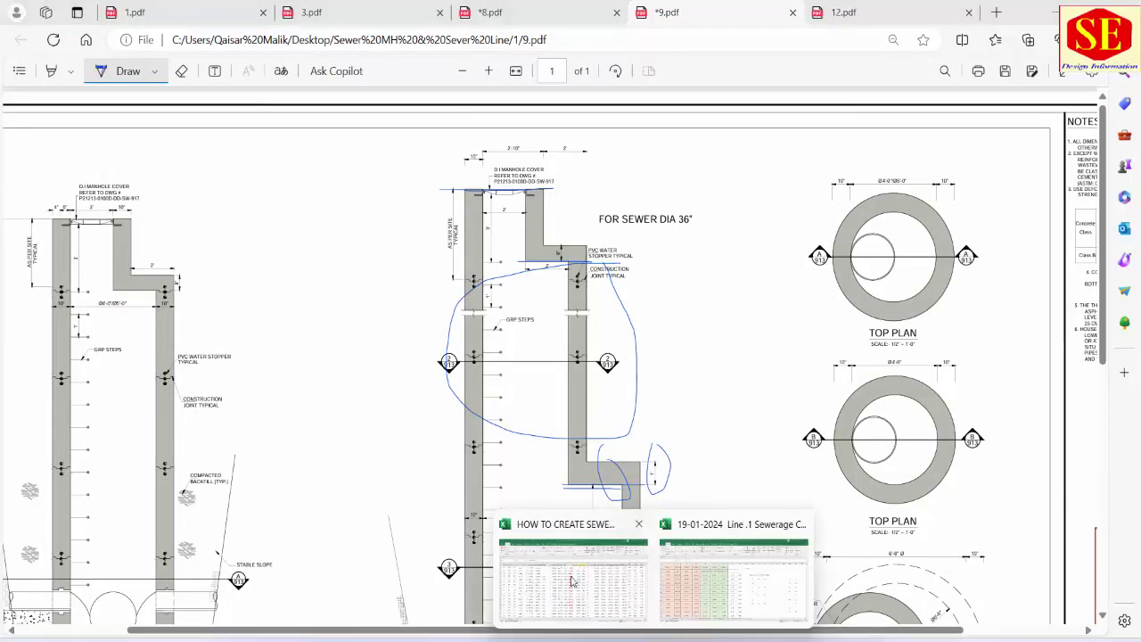
left_click(574, 581)
mouse_move(334, 332)
left_mouse_down()
mouse_move(342, 302)
mouse_move(346, 427)
left_mouse_up()
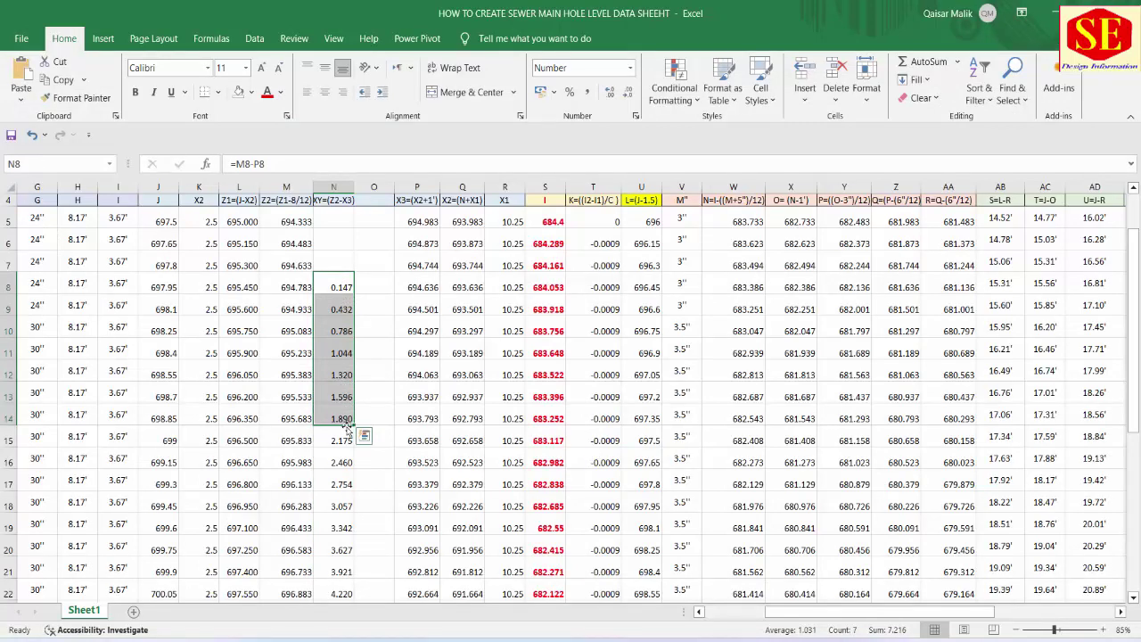
scroll(346, 428, "up", 1)
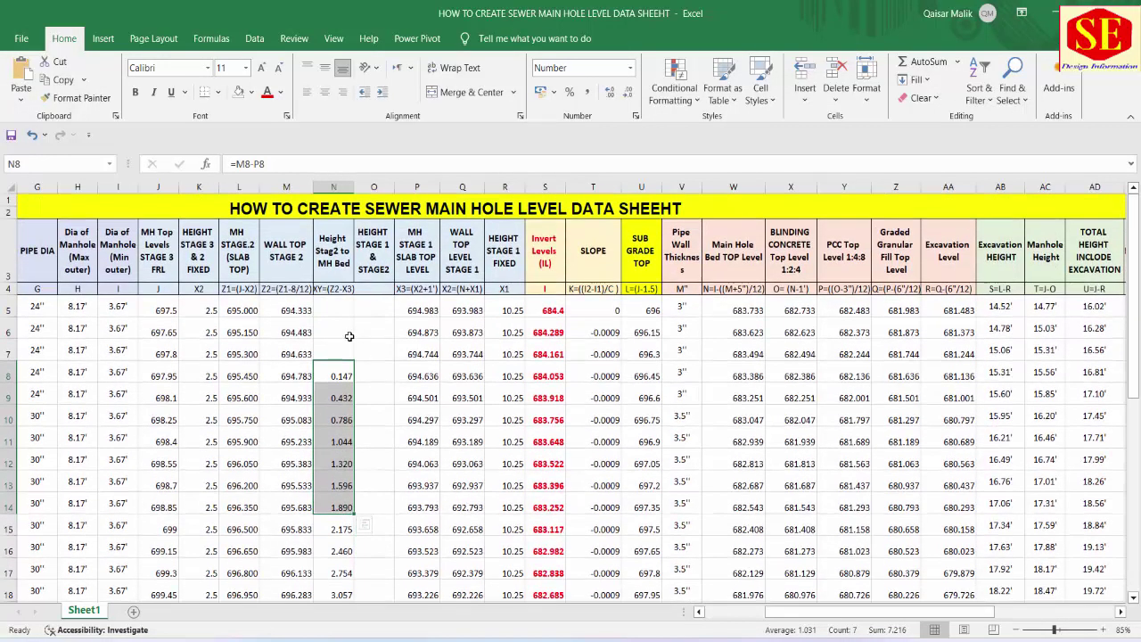
left_click(338, 313)
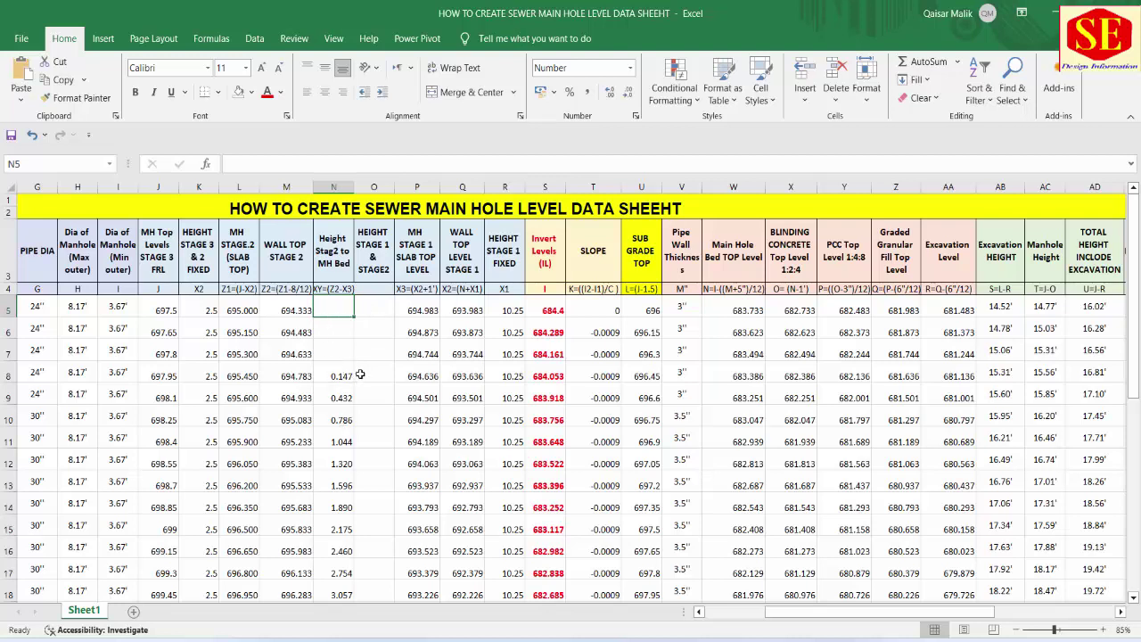
left_click(370, 262)
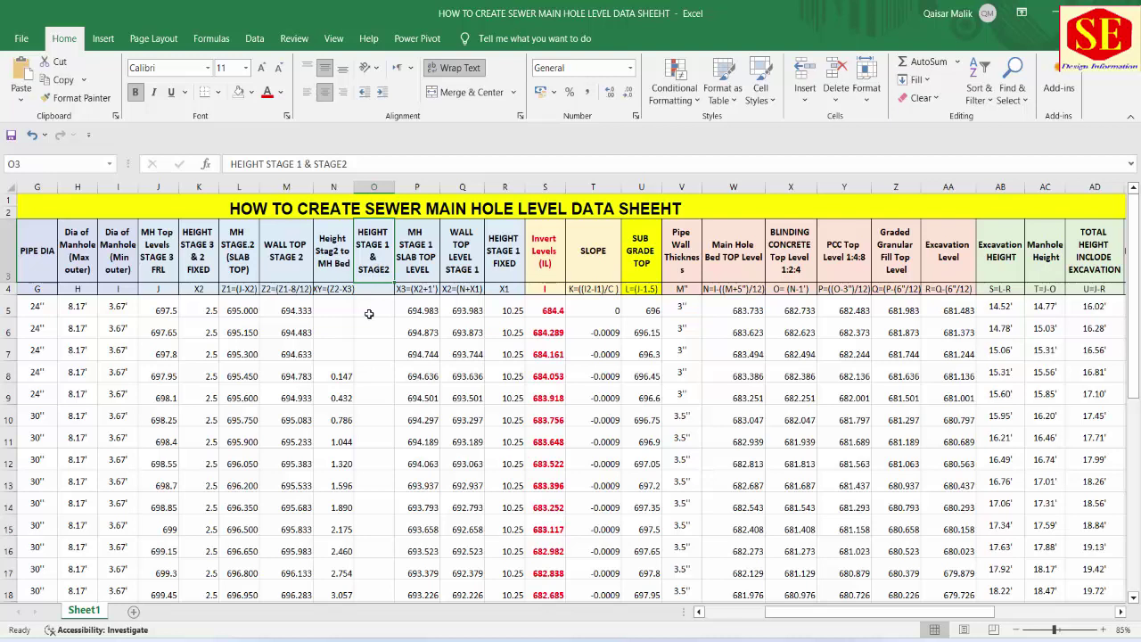
Rename the column O header to HEIGHT STAGE 1 & STAGE2 ADJUSTED and widen column O
double_click(378, 269)
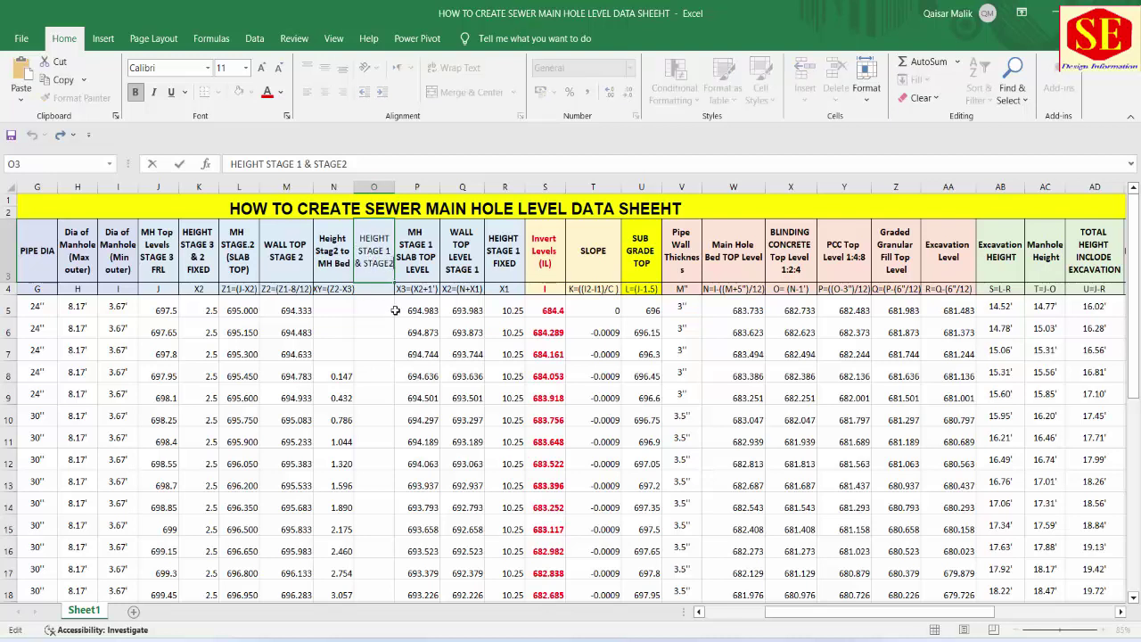
type(" A")
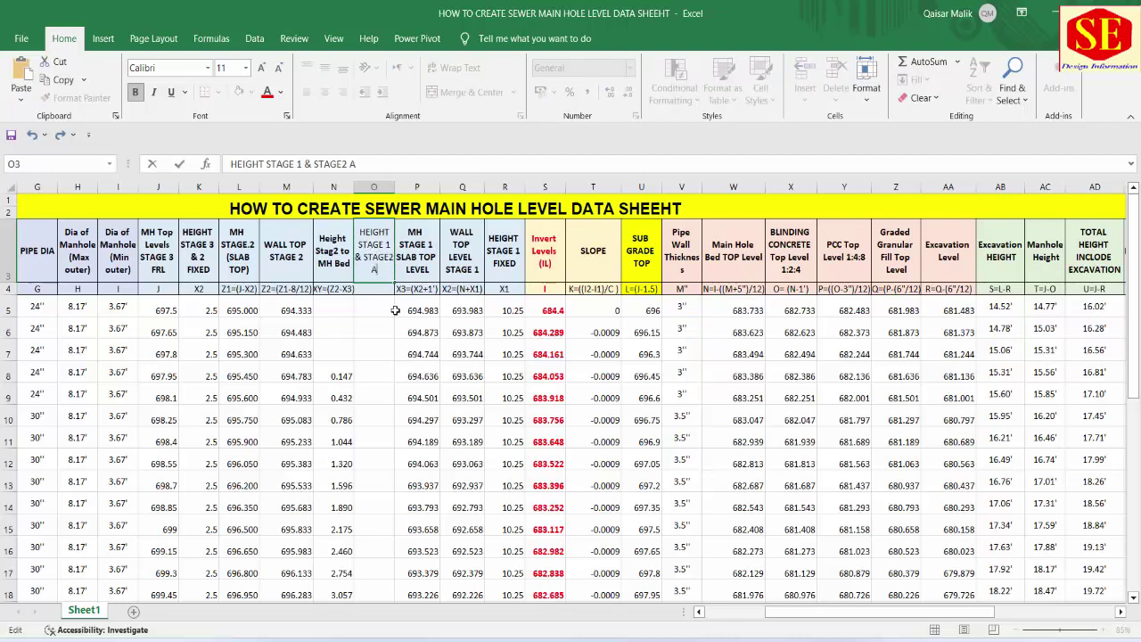
type("DJUS")
type("TED")
left_click(374, 344)
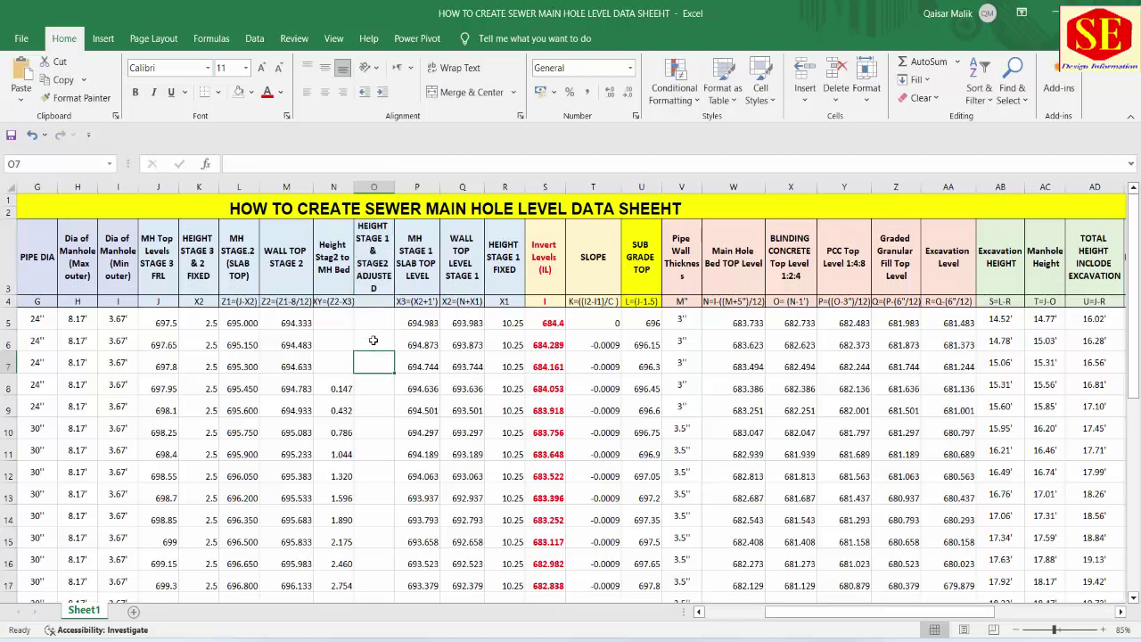
left_click_drag(395, 186, 399, 186)
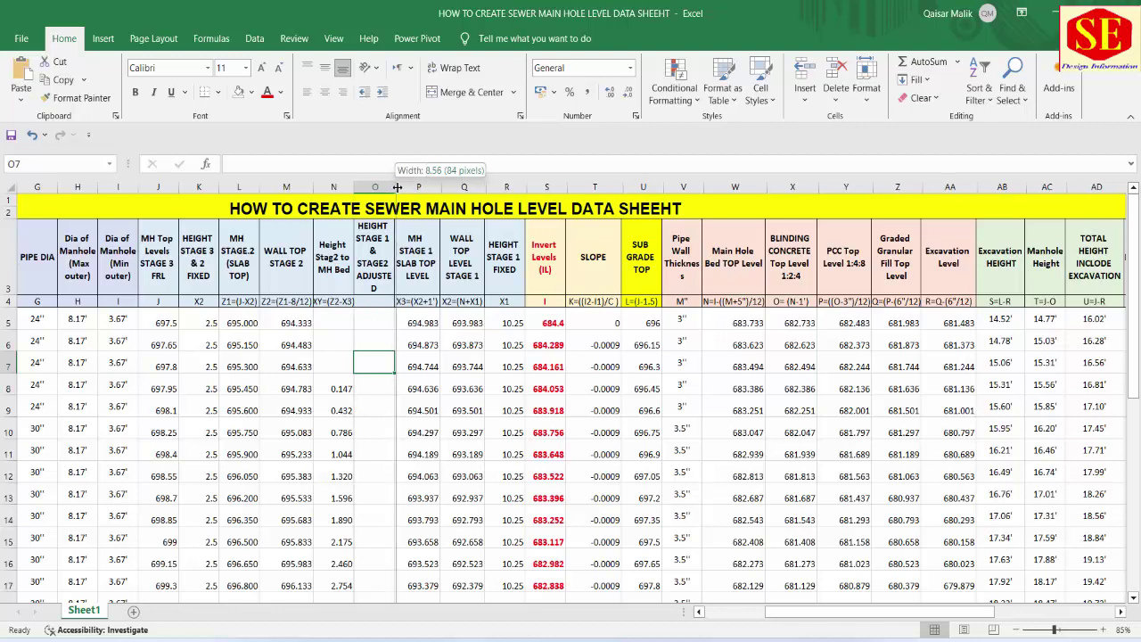
Copy the N8 height formula up to N5, restoring -0.650, -0.389 and -0.111
left_click_drag(332, 325, 343, 397)
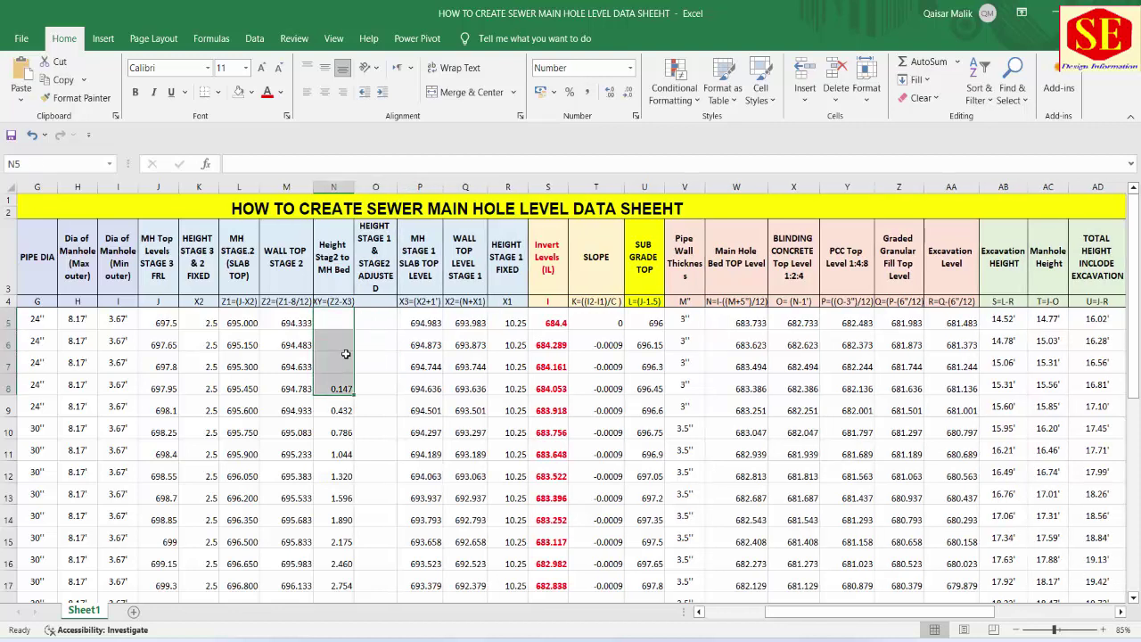
left_click(346, 355)
left_click(344, 391)
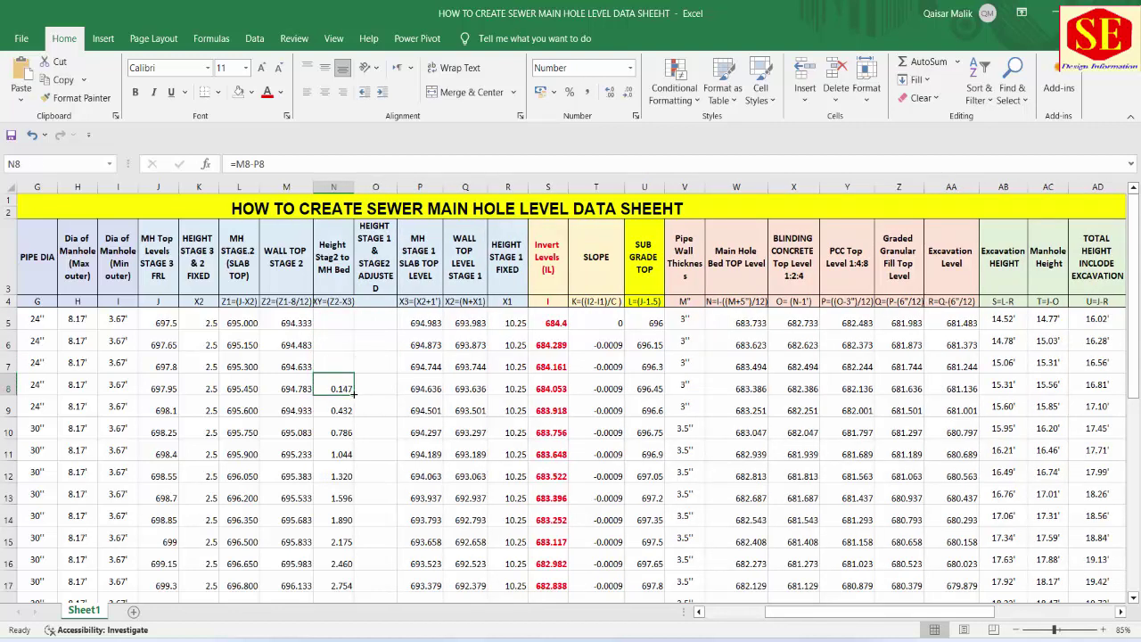
left_click_drag(354, 398, 344, 319)
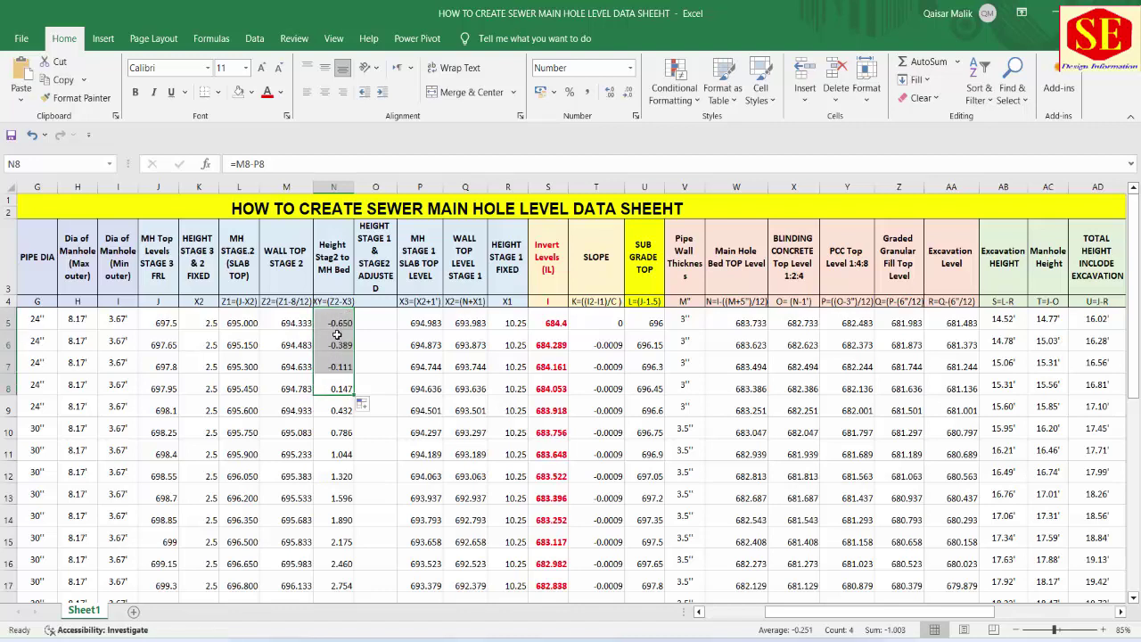
left_click(347, 327)
Review the M5, P5, N5, K5 and R5 values and select the fixed 2.5 heights in K5:K11
left_click(298, 326)
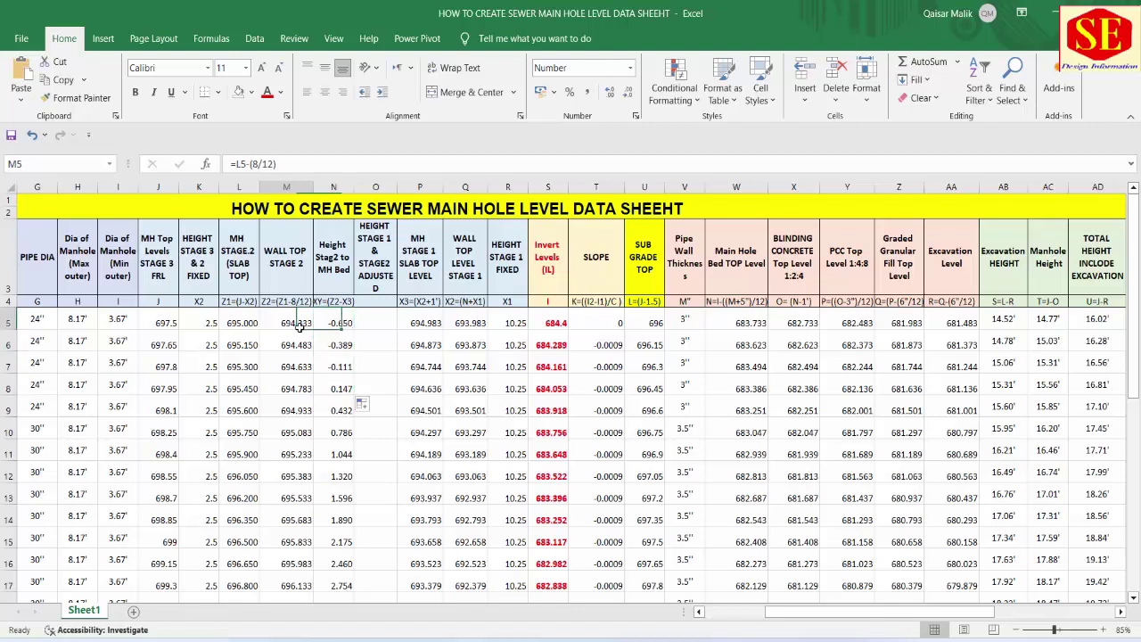
left_click(426, 324)
left_click(335, 326)
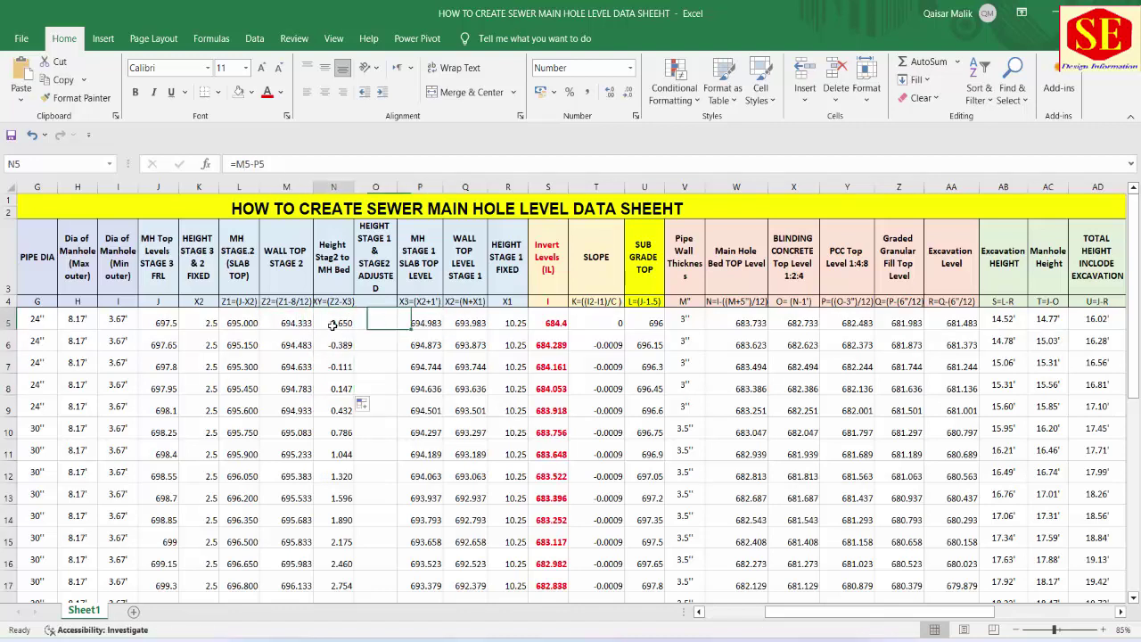
left_click(427, 323)
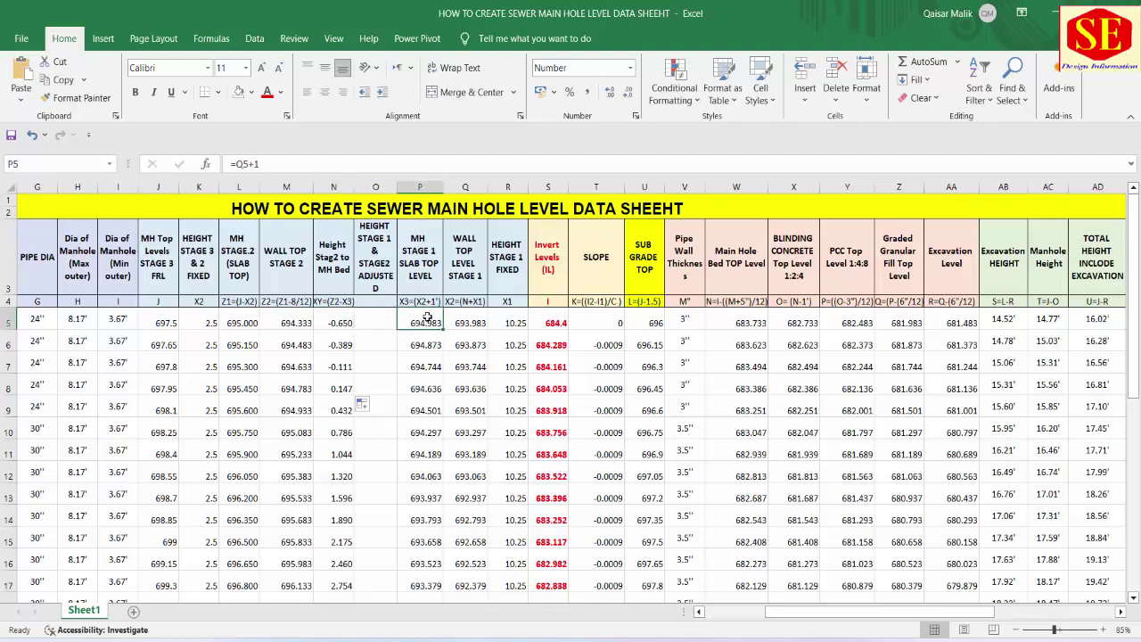
left_click(306, 327)
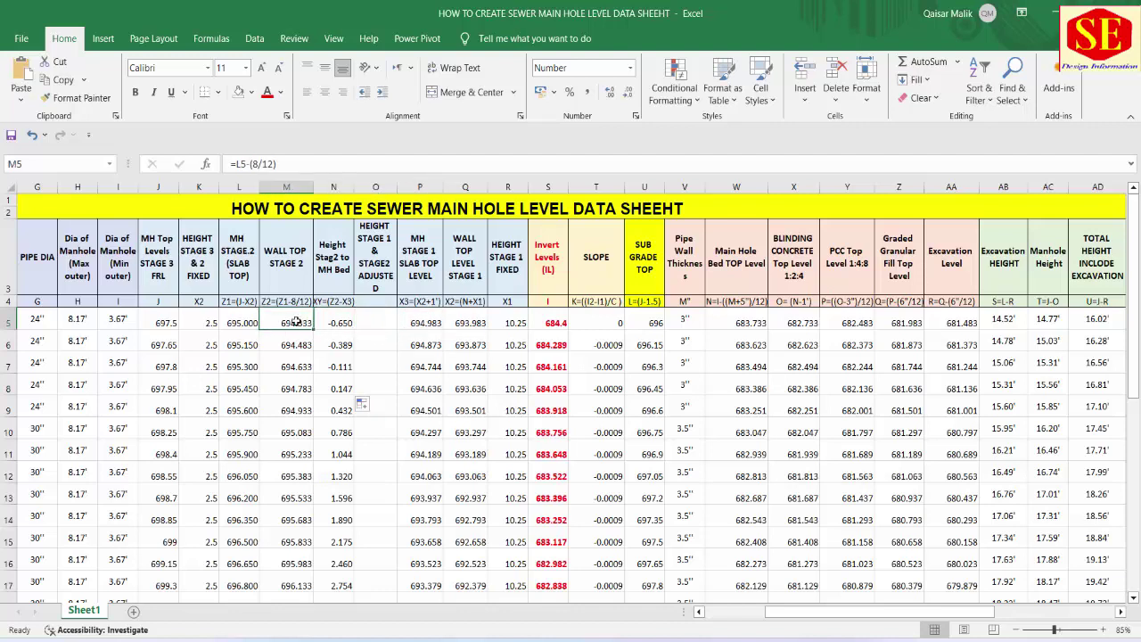
left_click(211, 325)
left_click(508, 322)
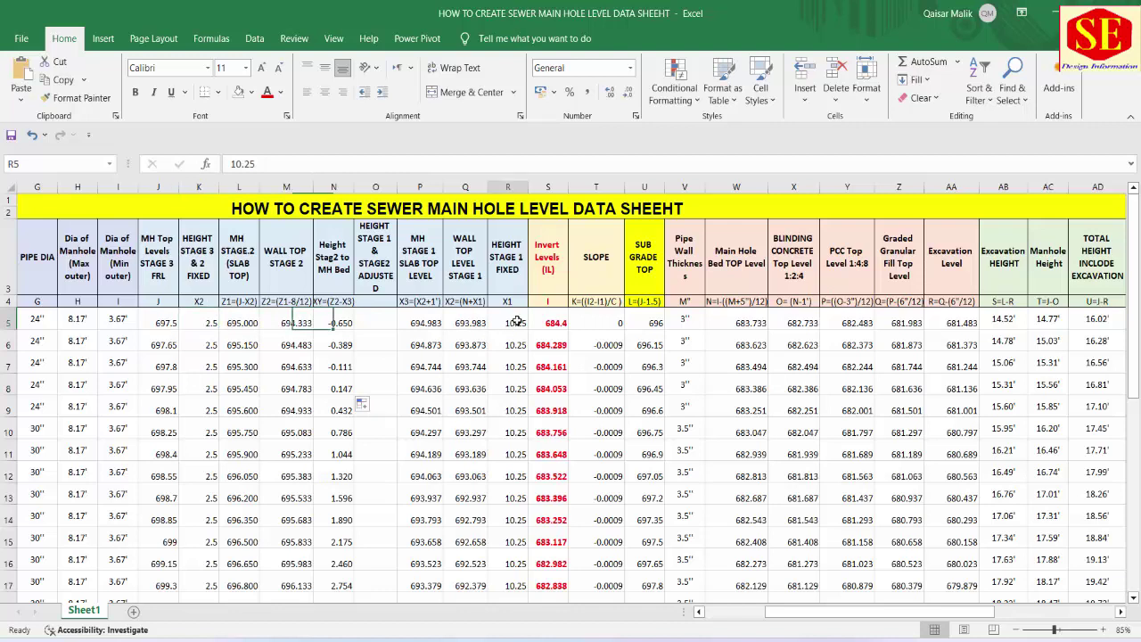
left_click(203, 321)
left_click_drag(203, 321, 204, 454)
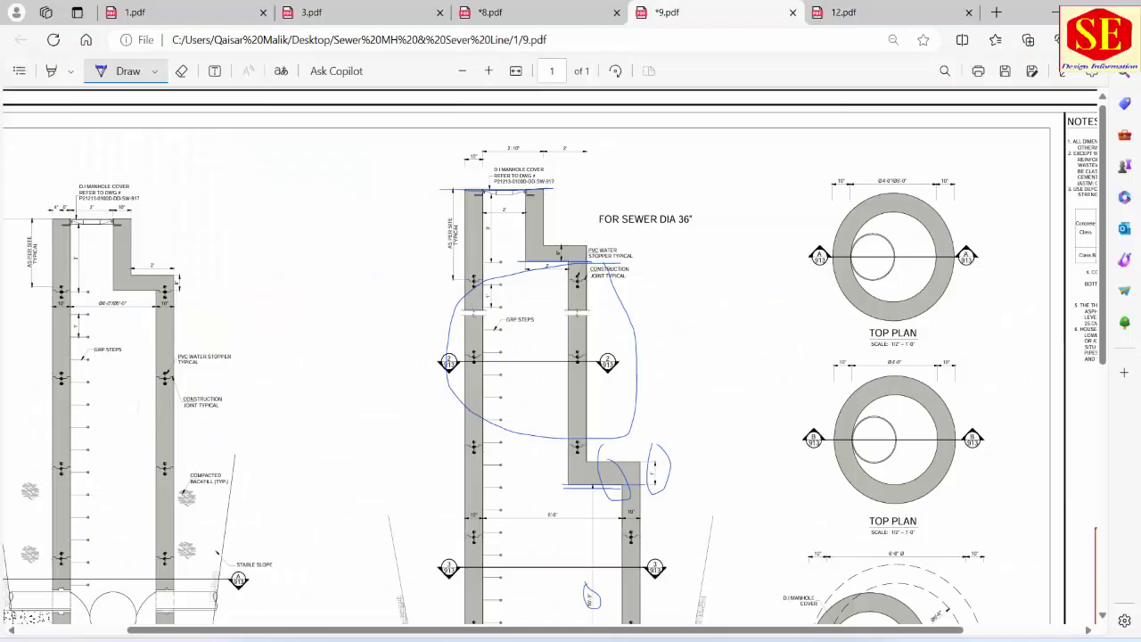
Circle the middle section's top and a lower dimension in blue ink on 9.pdf, then return to Excel
key("alt+Tab")
mouse_move(545, 144)
left_mouse_down()
mouse_move(508, 142)
mouse_move(545, 154)
left_mouse_up()
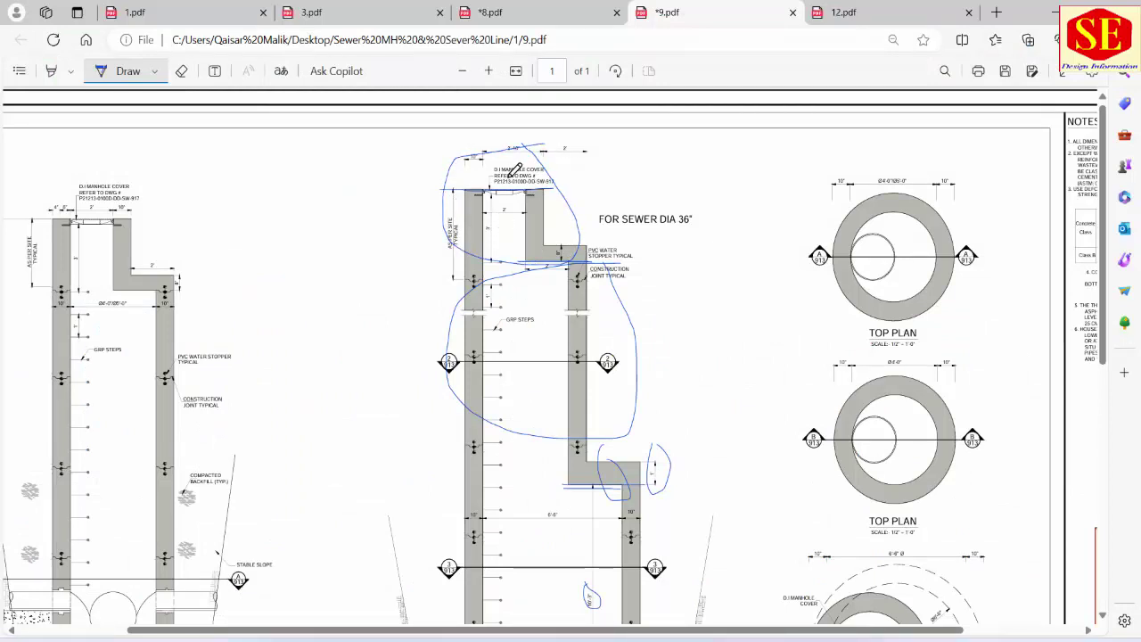
scroll(593, 386, "down", 3)
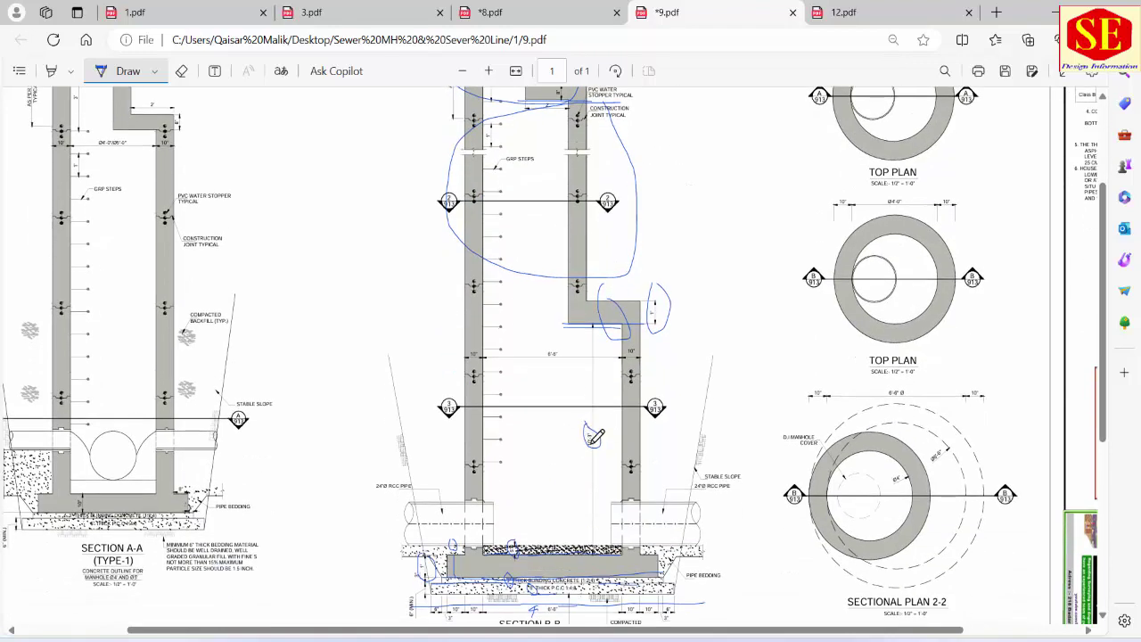
left_click_drag(595, 437, 590, 423)
mouse_move(577, 635)
left_click(577, 597)
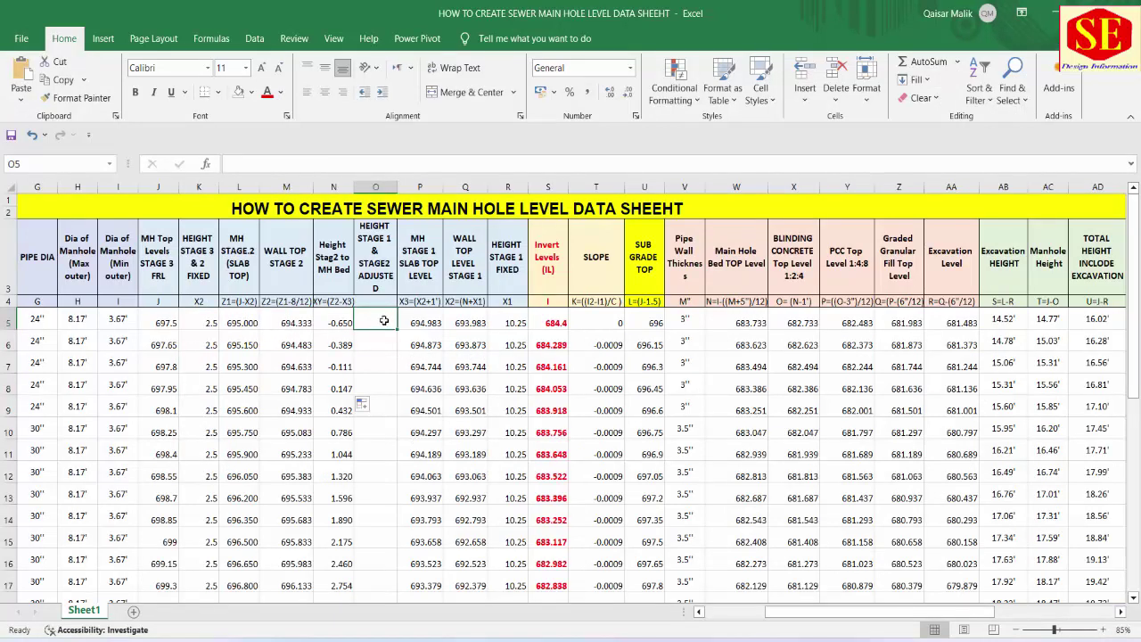
Compute 10.25 − 0.65 in the calculator and set the row 5 stage 1 fixed height to 9.6
left_click(506, 322)
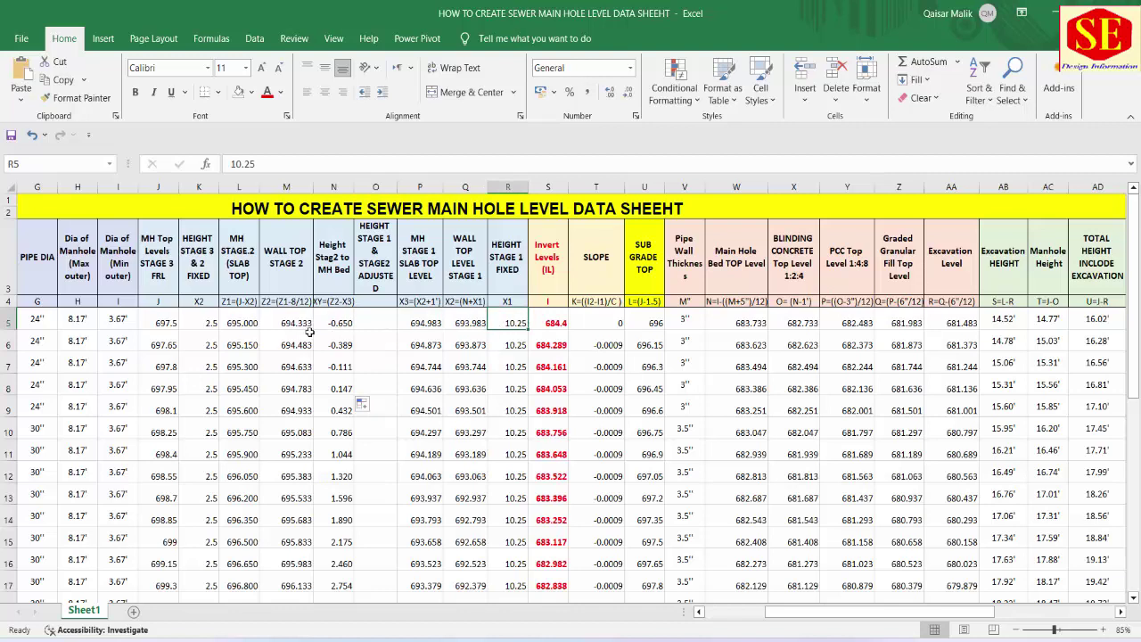
left_click(339, 322)
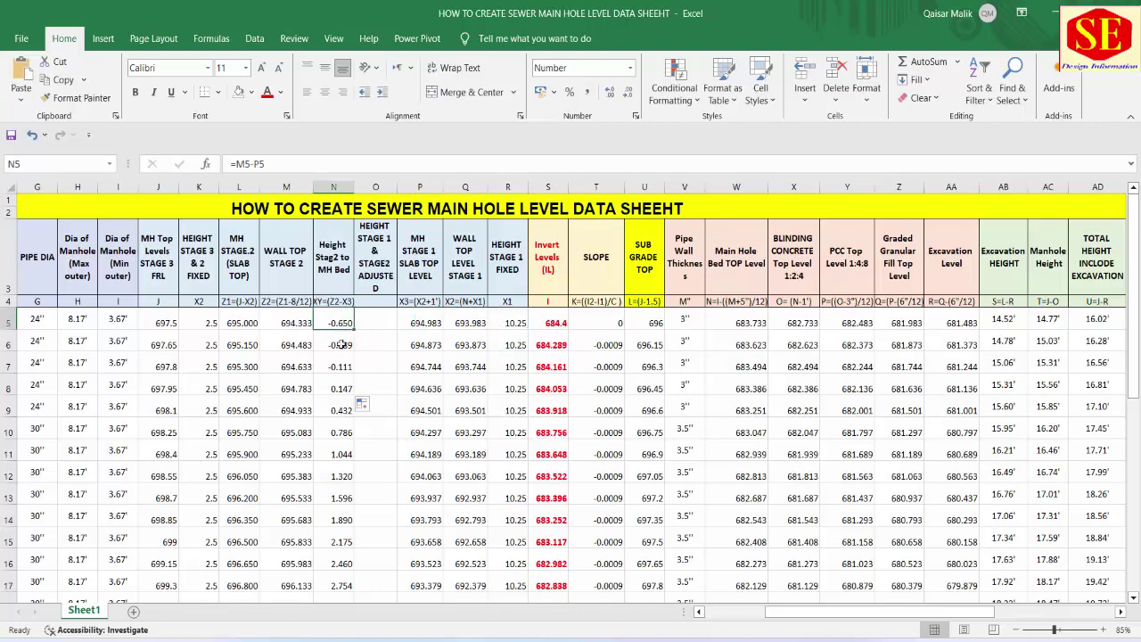
left_click(418, 320)
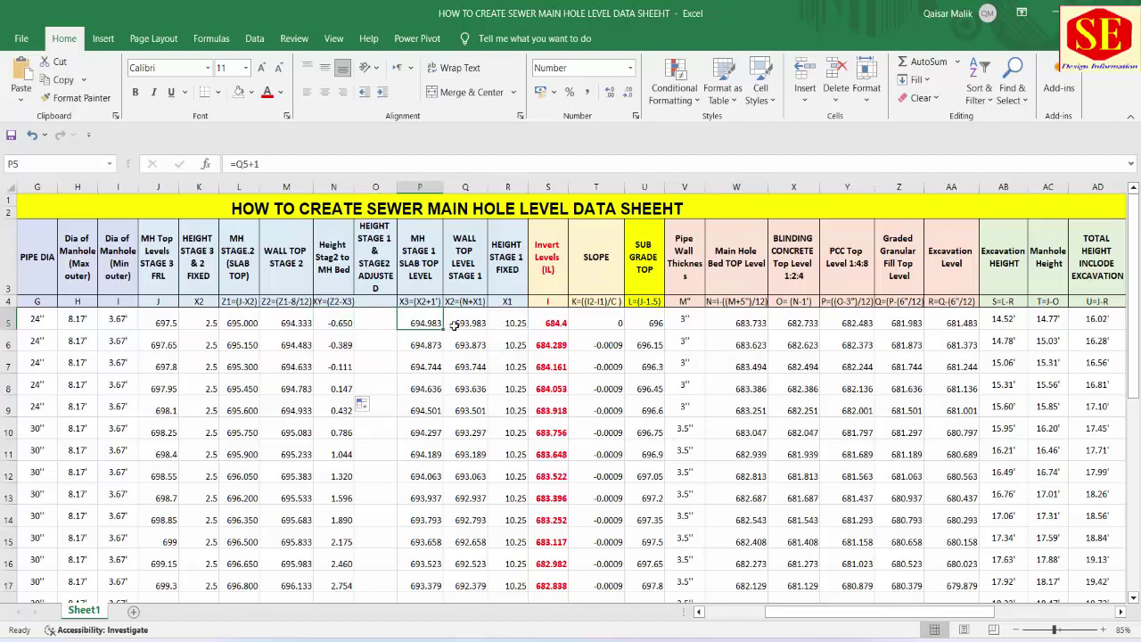
left_click(516, 323)
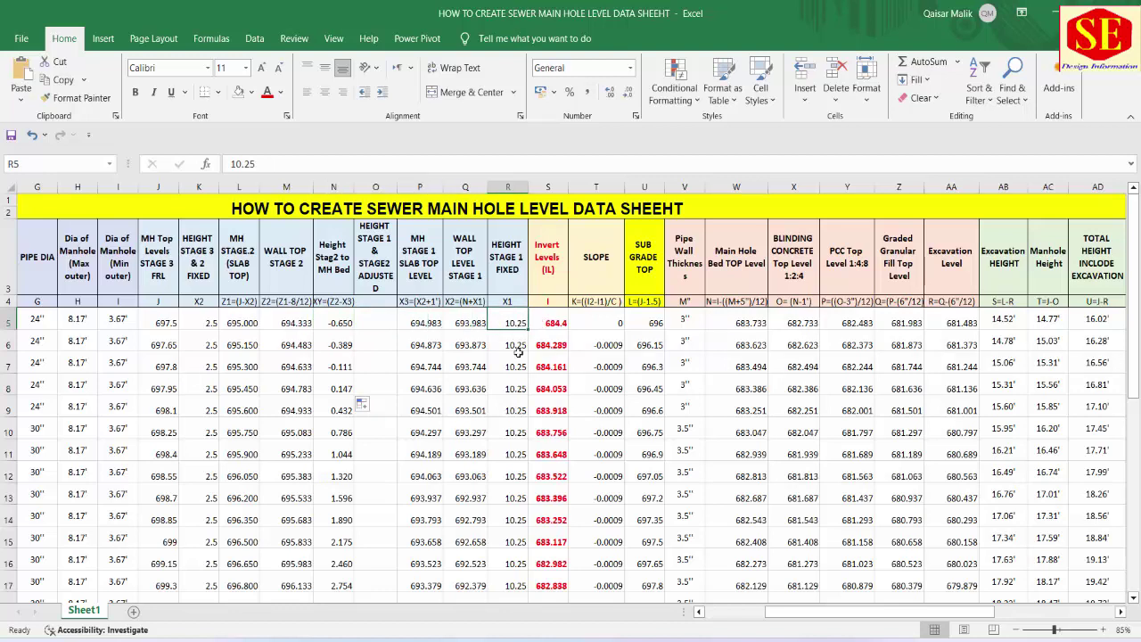
left_click(381, 324)
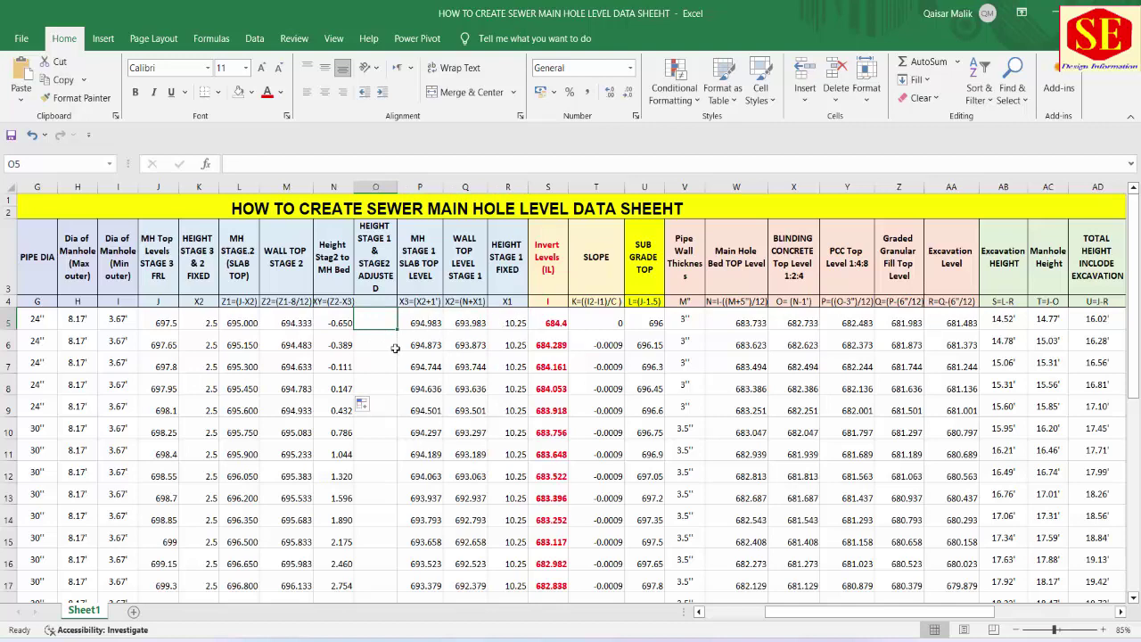
key("alt+Tab")
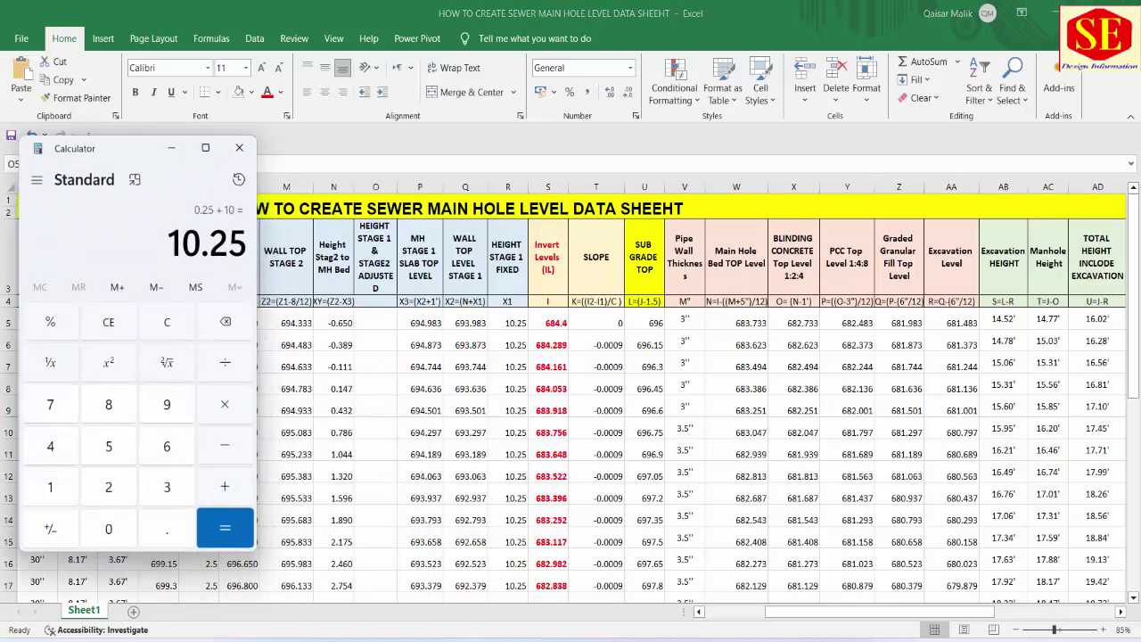
key("BackSpace")
key("BackSpace")
type(".")
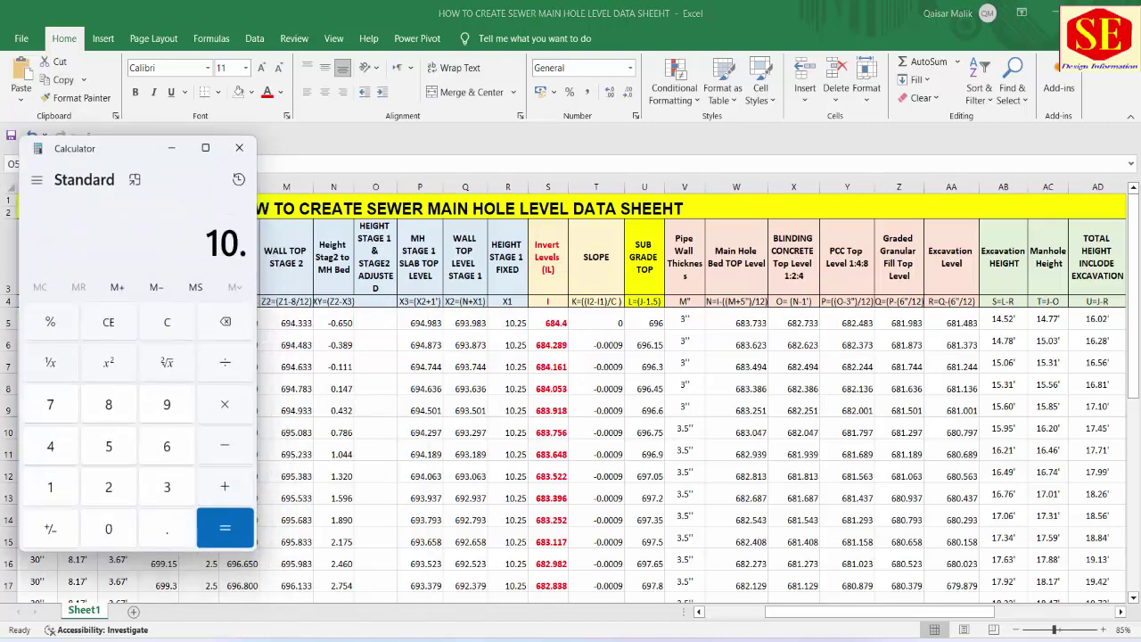
type("25 - 0.6")
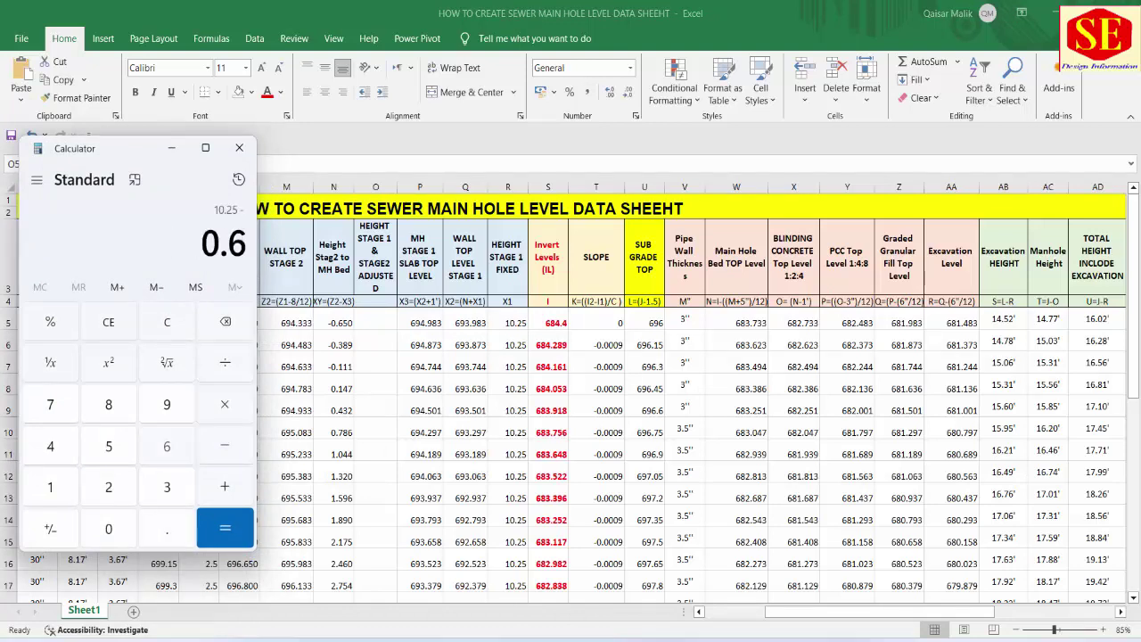
type("5 =")
key("alt+Tab")
left_click(521, 326)
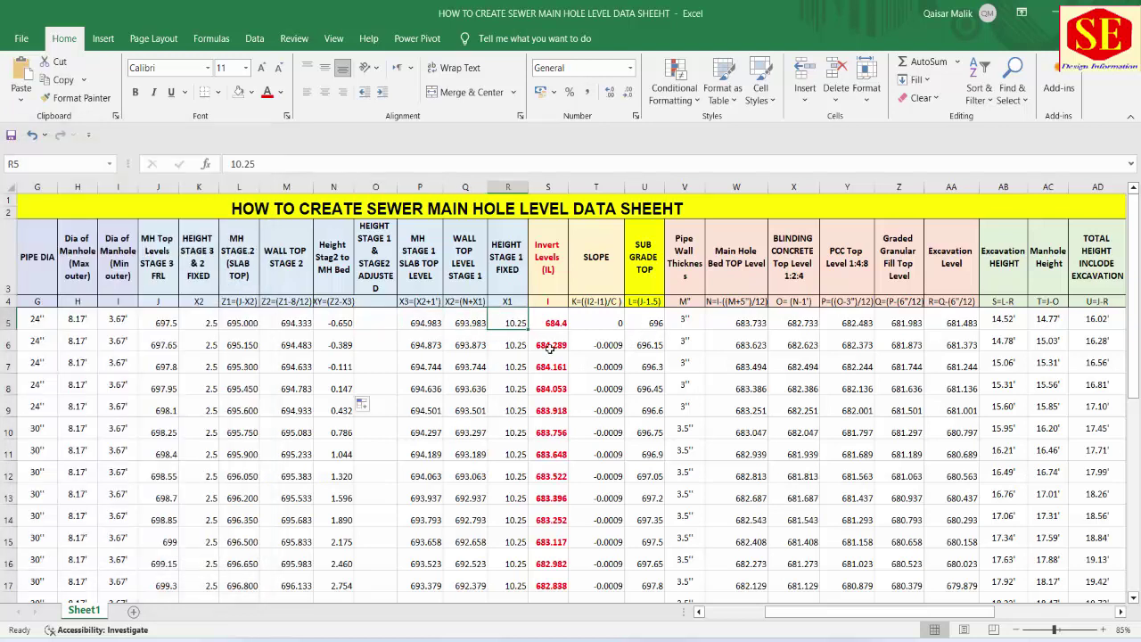
type("9.6")
key("Return")
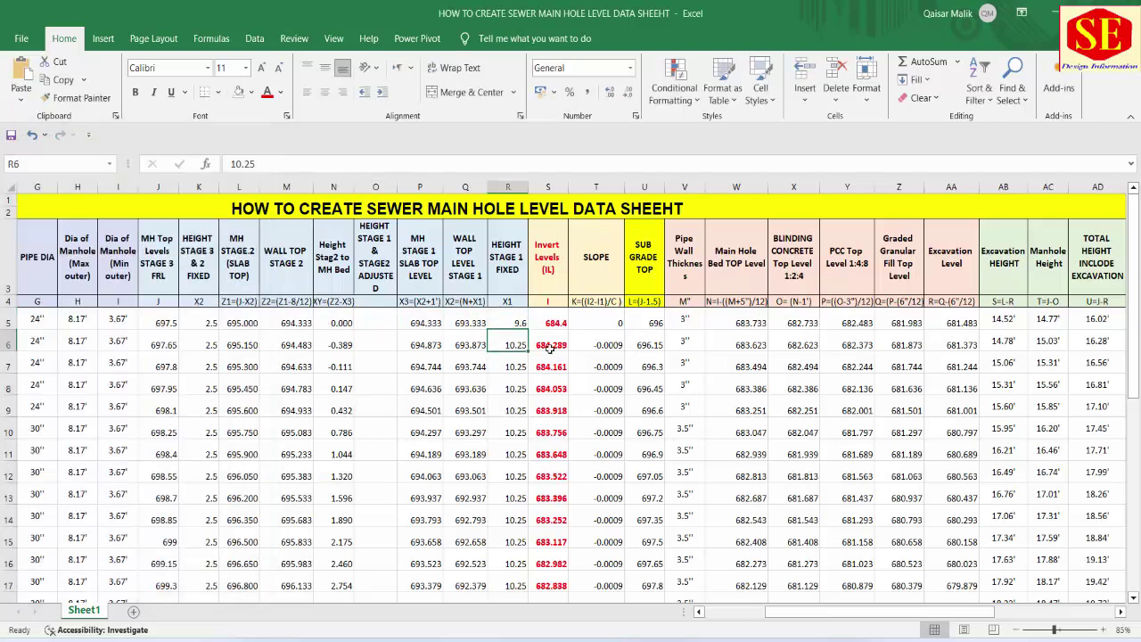
Enter 0.65 as the row 5 stage 1&2 adjustment in O5 and recheck it
left_click(500, 322)
left_click(344, 319)
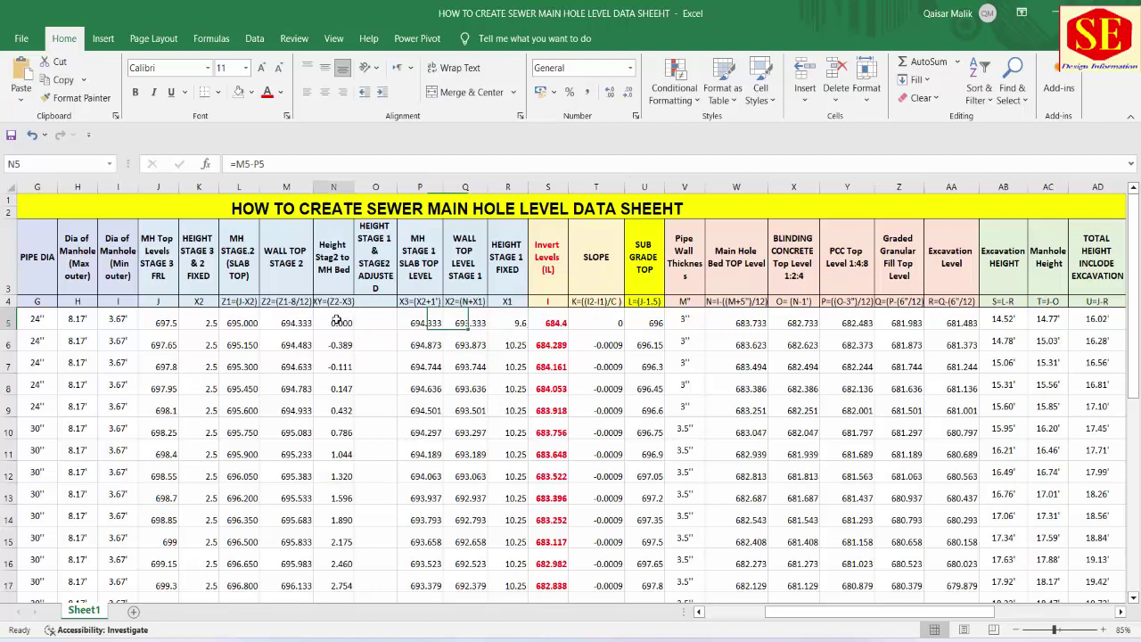
left_click(384, 321)
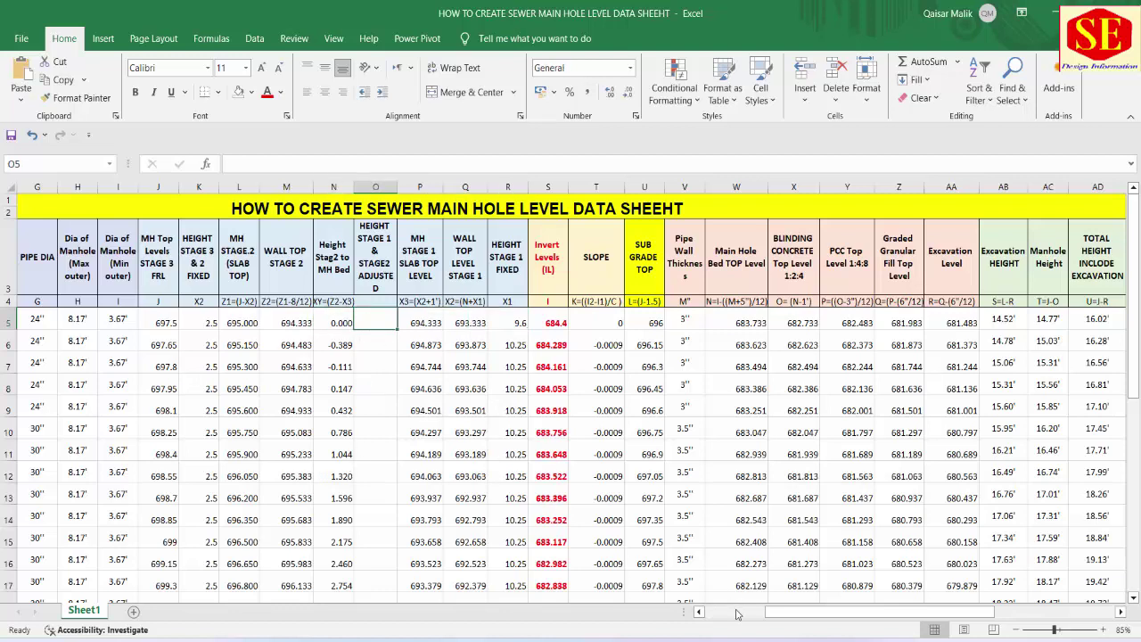
type(".65")
key("Return")
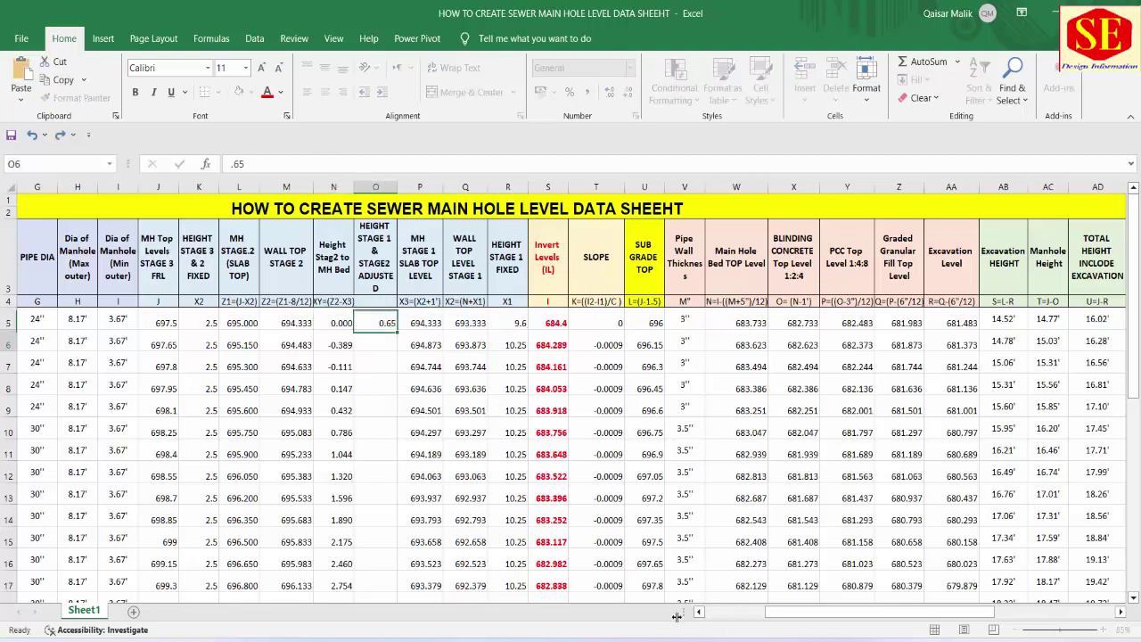
key("alt+Tab")
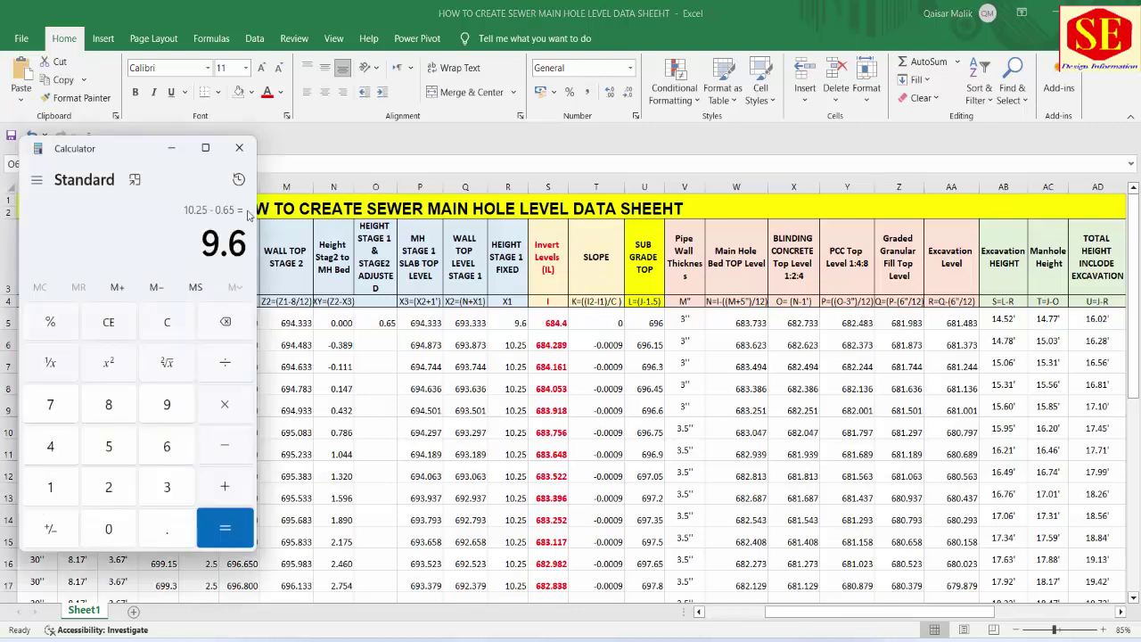
key("alt+Tab")
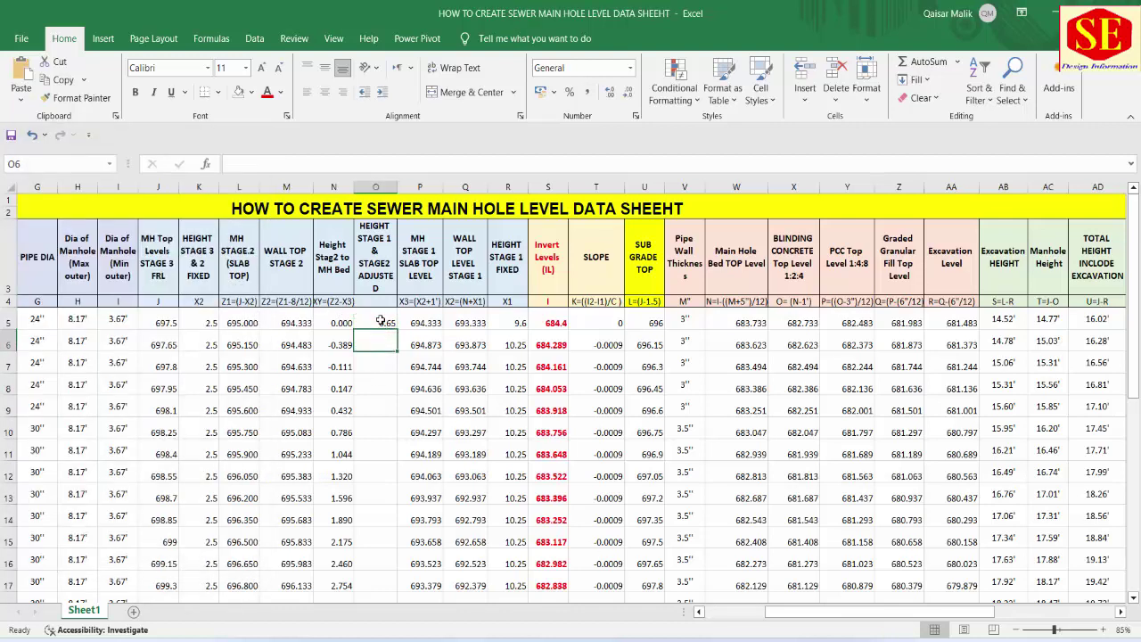
left_click(380, 319)
left_click(504, 321)
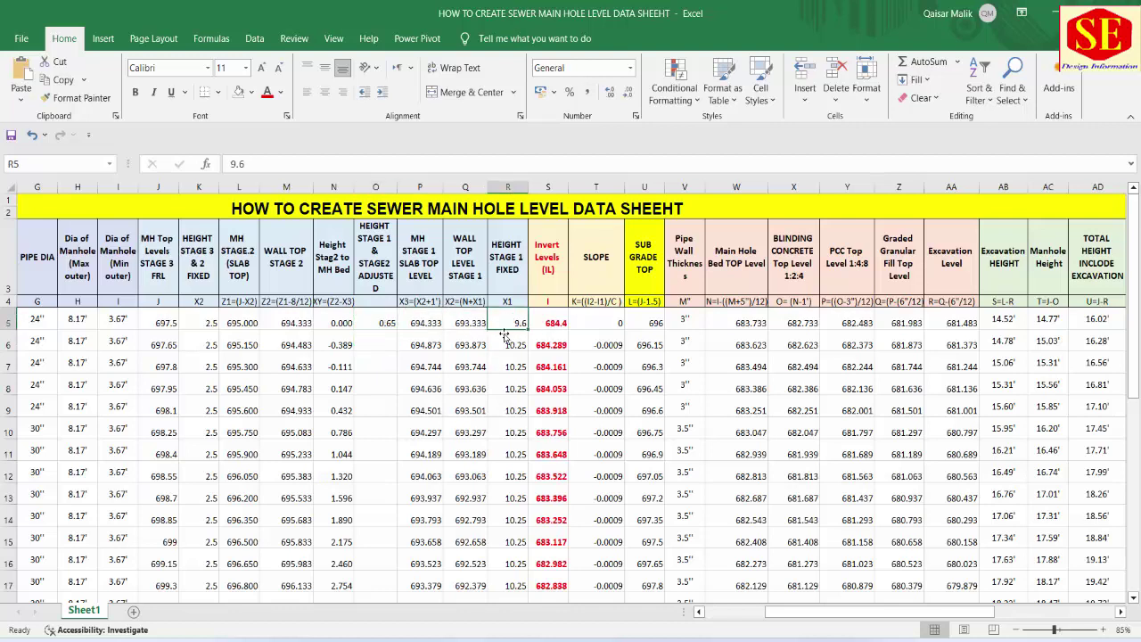
Compute 10.25 − 0.389 and set the row 6 stage 1 fixed height to 9.861
left_click(326, 348)
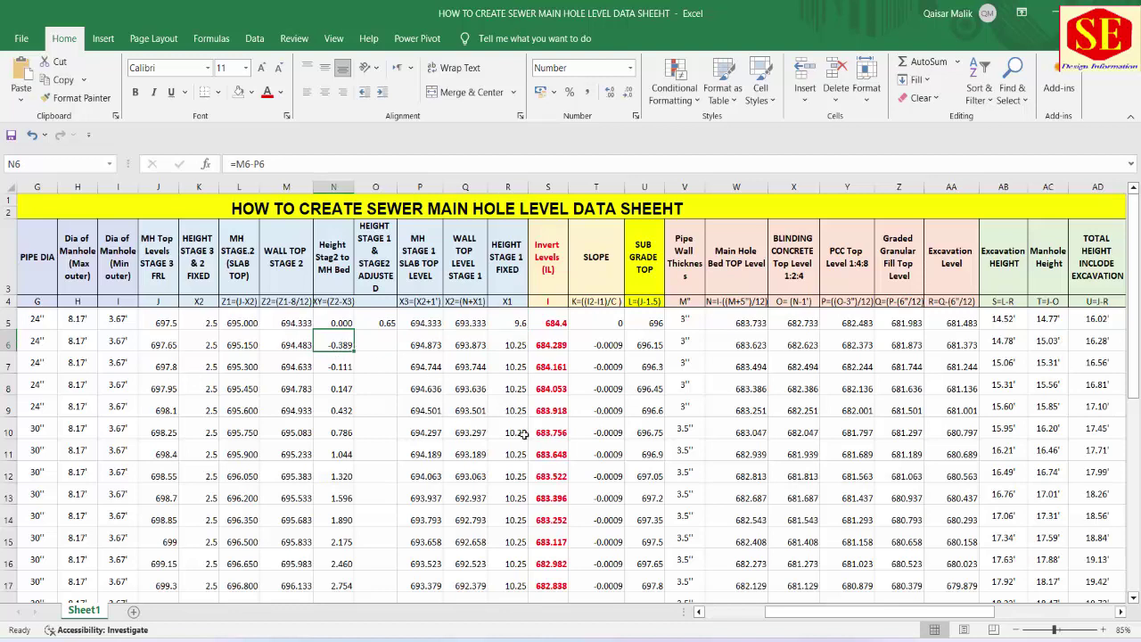
mouse_move(811, 639)
left_click(819, 562)
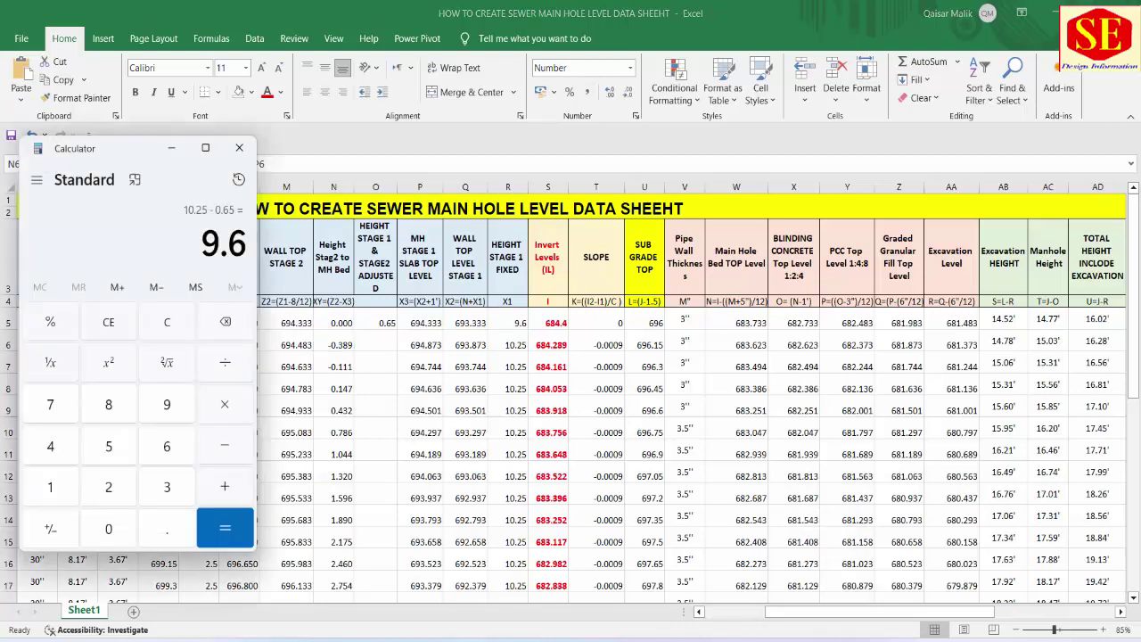
type("10.25")
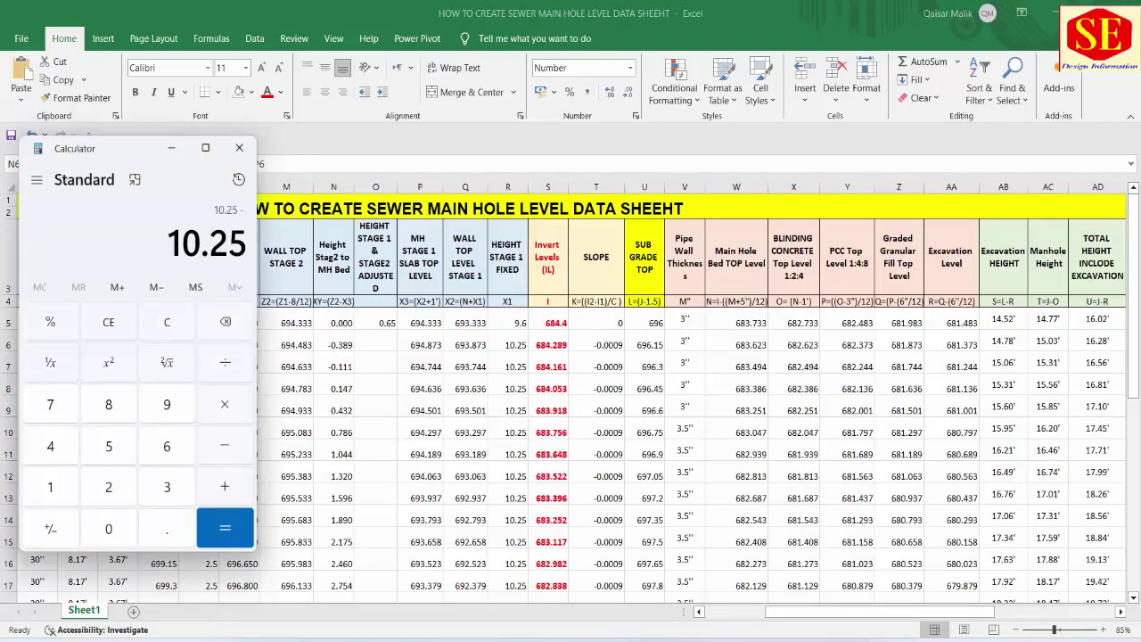
type("0.389")
key("Return")
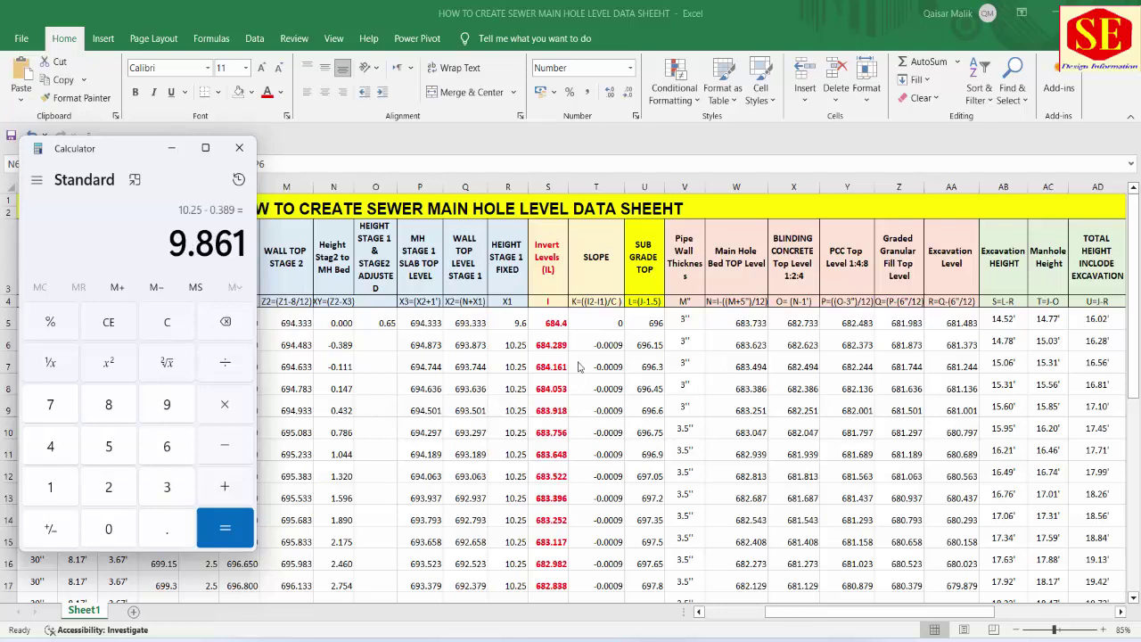
key("alt+Tab")
left_click(510, 344)
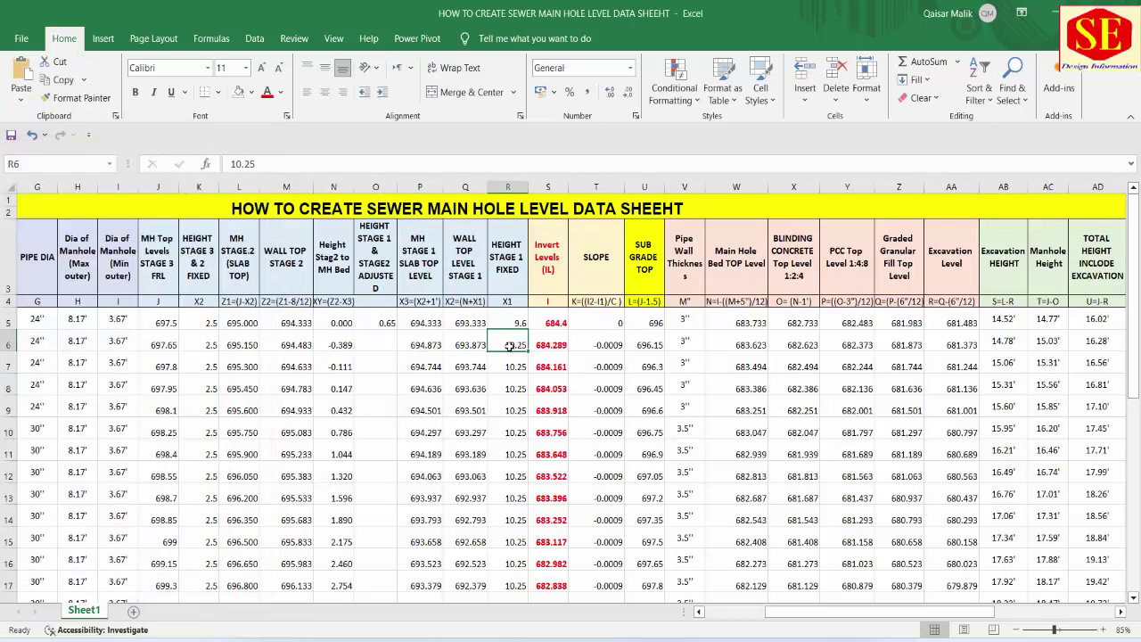
type("9.861")
key("Return")
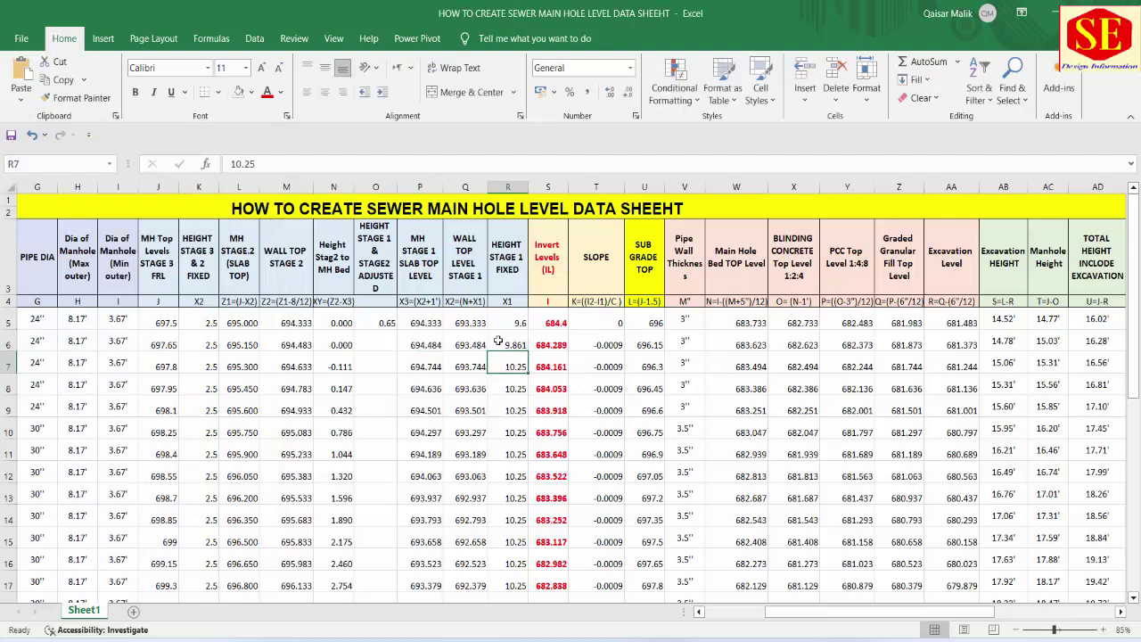
Enter 0.389 as the row 6 adjustment in O6
left_click(375, 344)
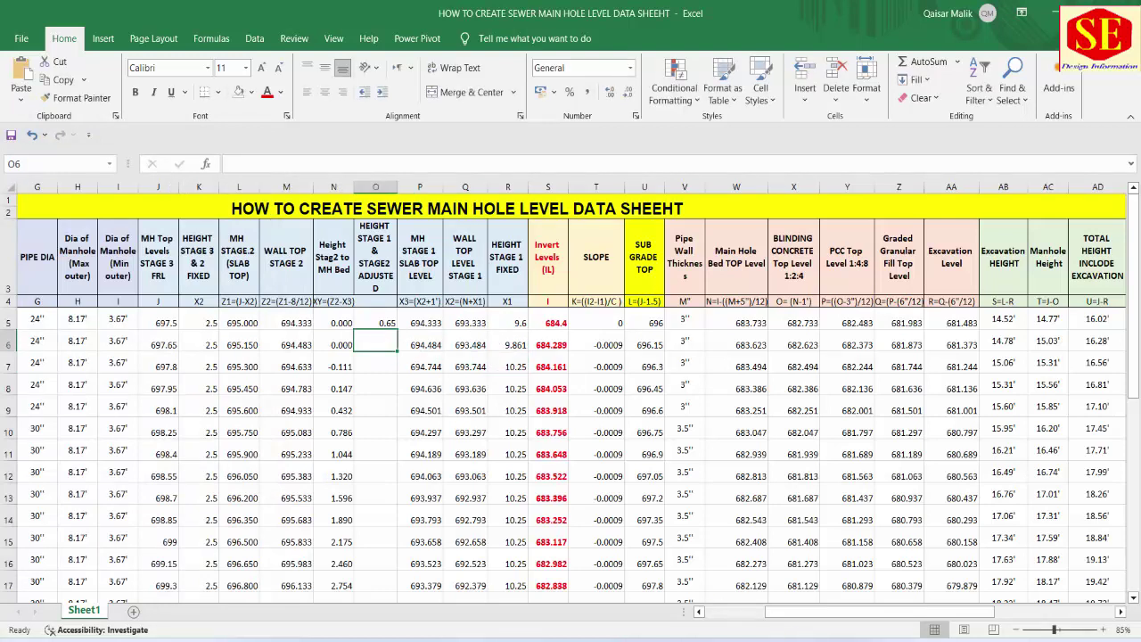
key("alt+Tab")
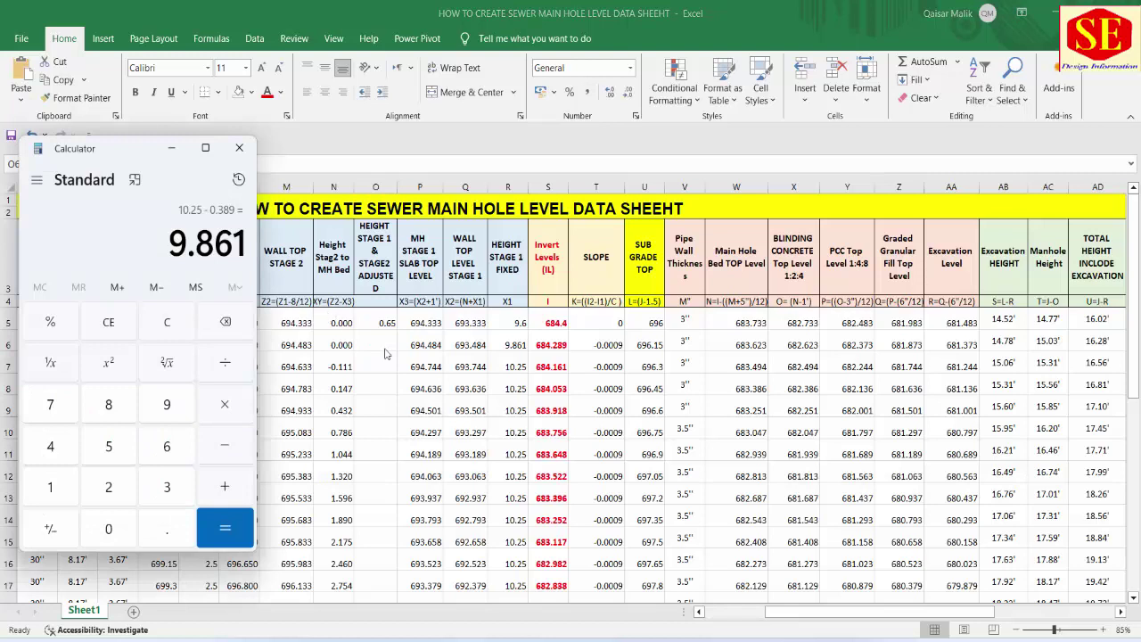
key("alt+Tab")
type(".389")
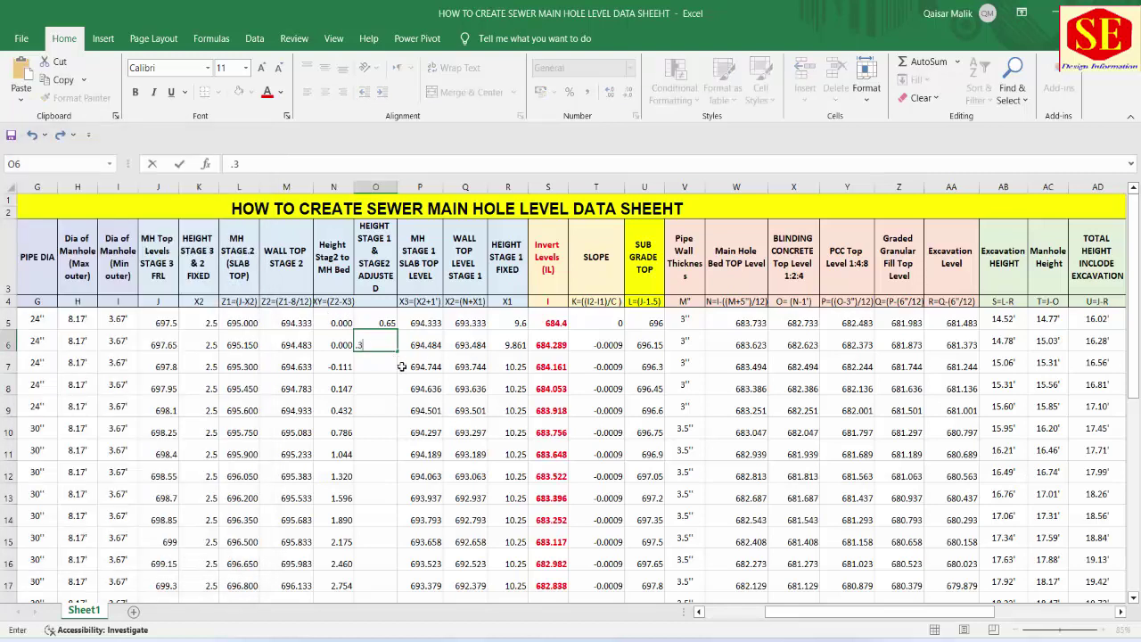
key("Return")
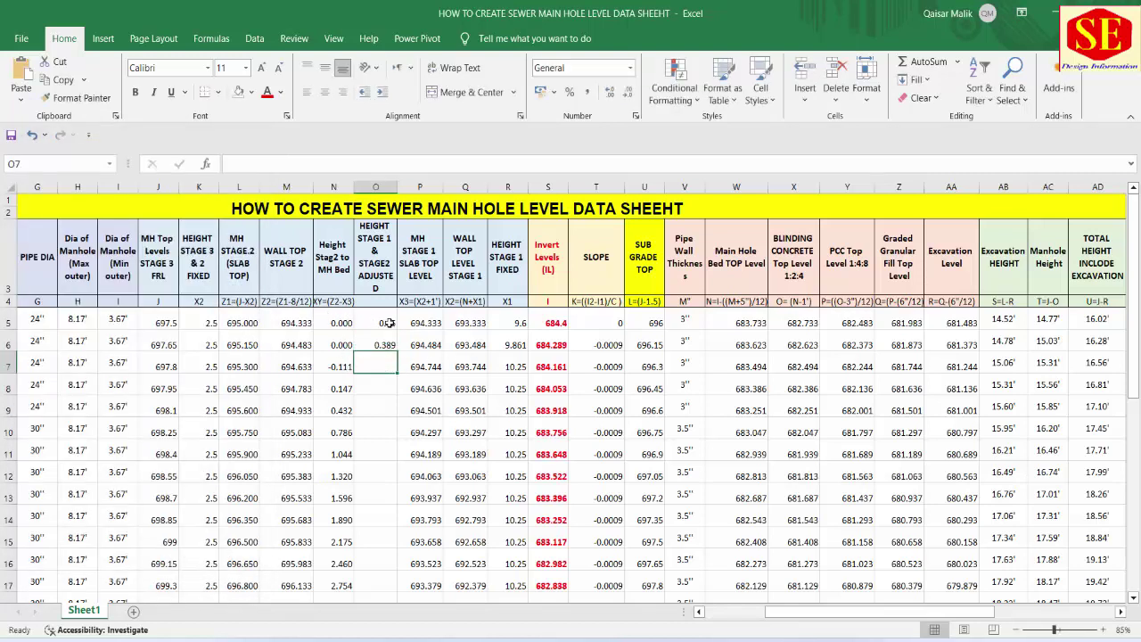
Compute 10.25 − 0.111 and set the row 7 stage 1 fixed height to 10.139
left_click_drag(388, 323, 389, 363)
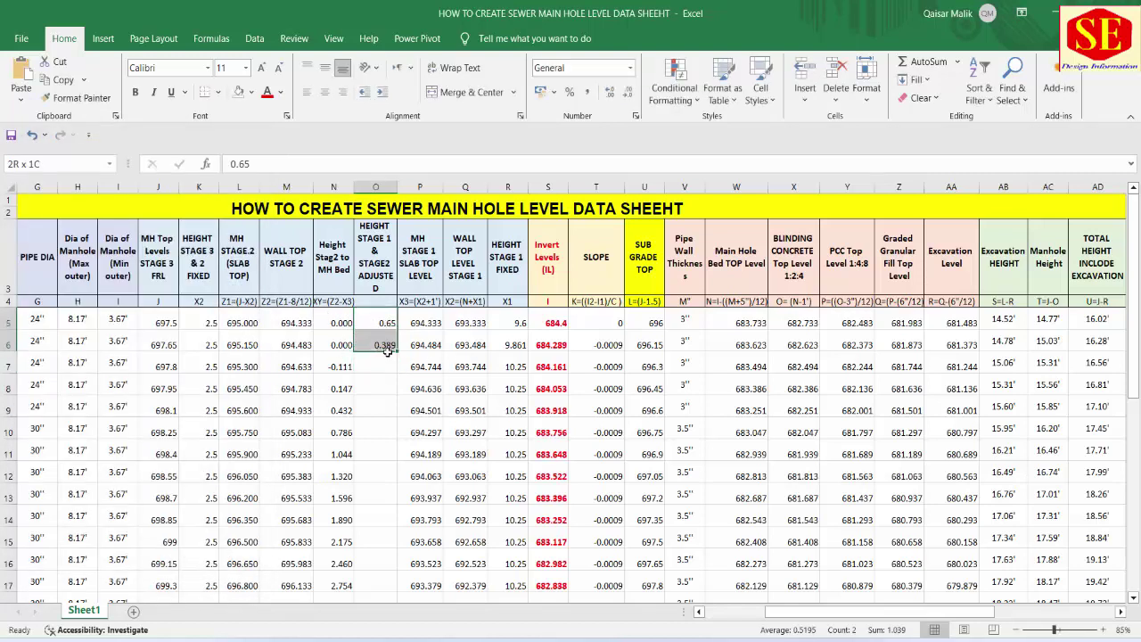
left_click(511, 345)
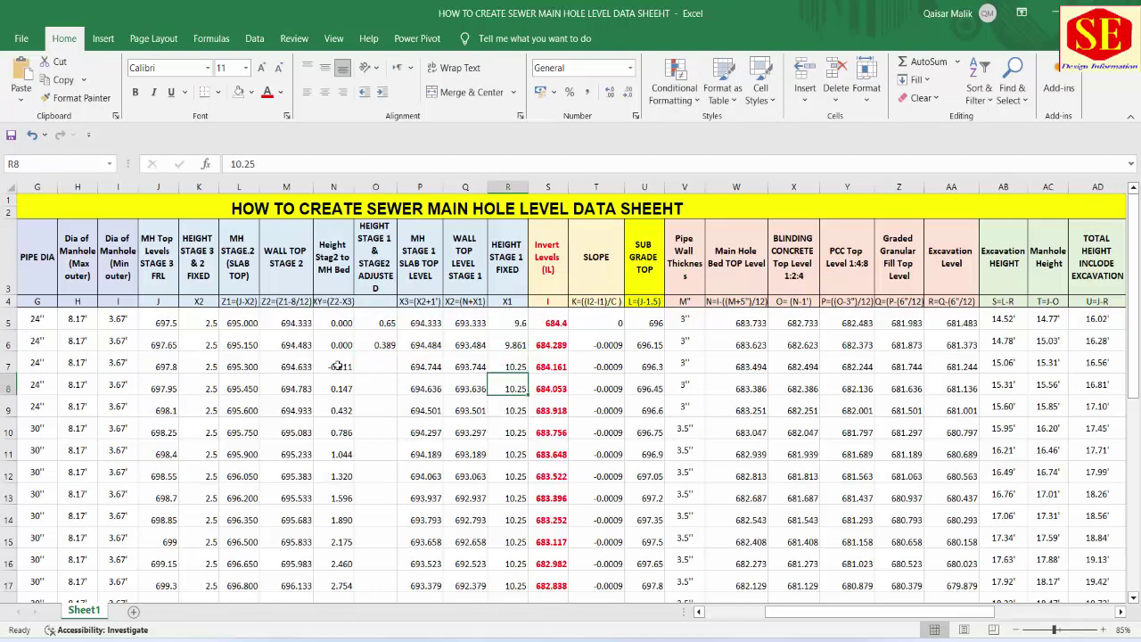
left_click(338, 367)
left_click(381, 362)
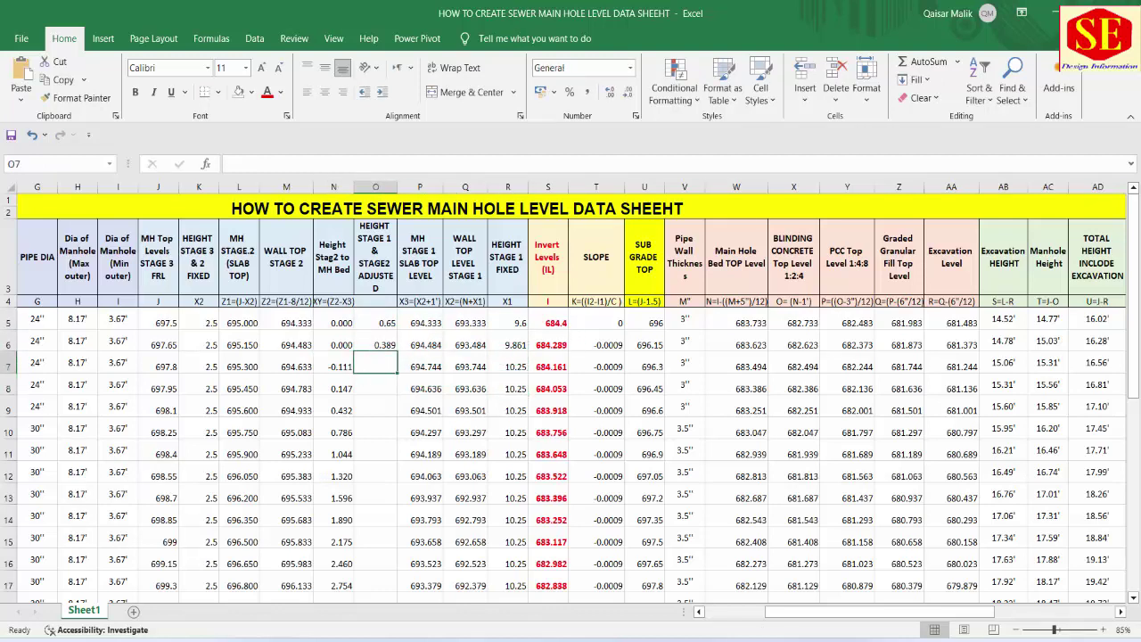
key("alt+Tab")
type("10.")
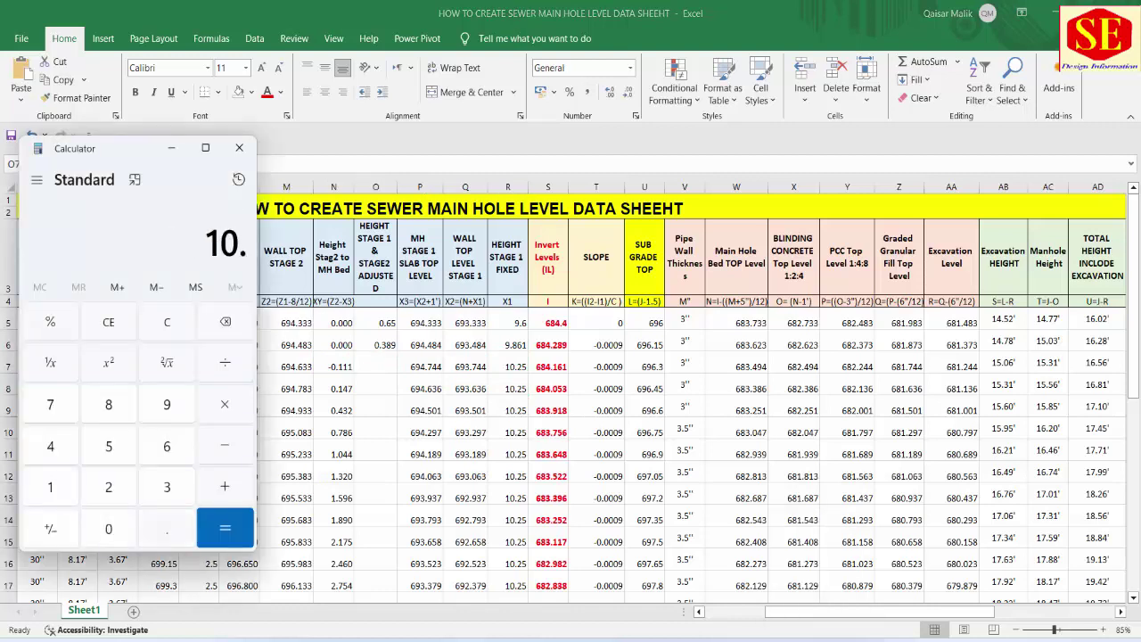
type("25")
key("minus")
type("0.111")
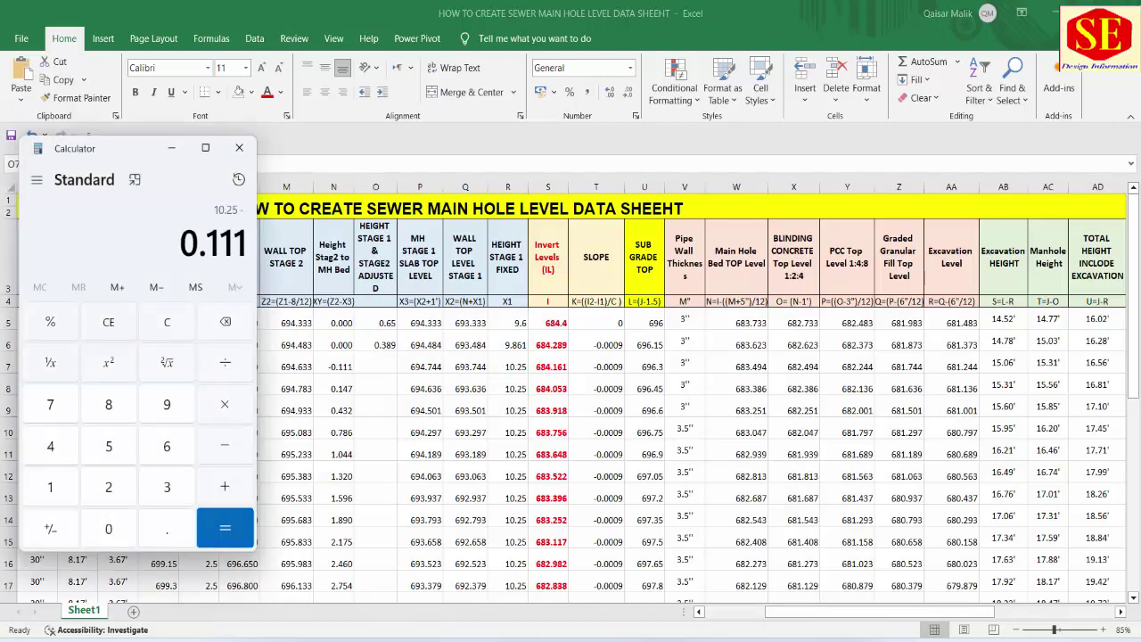
key("Return")
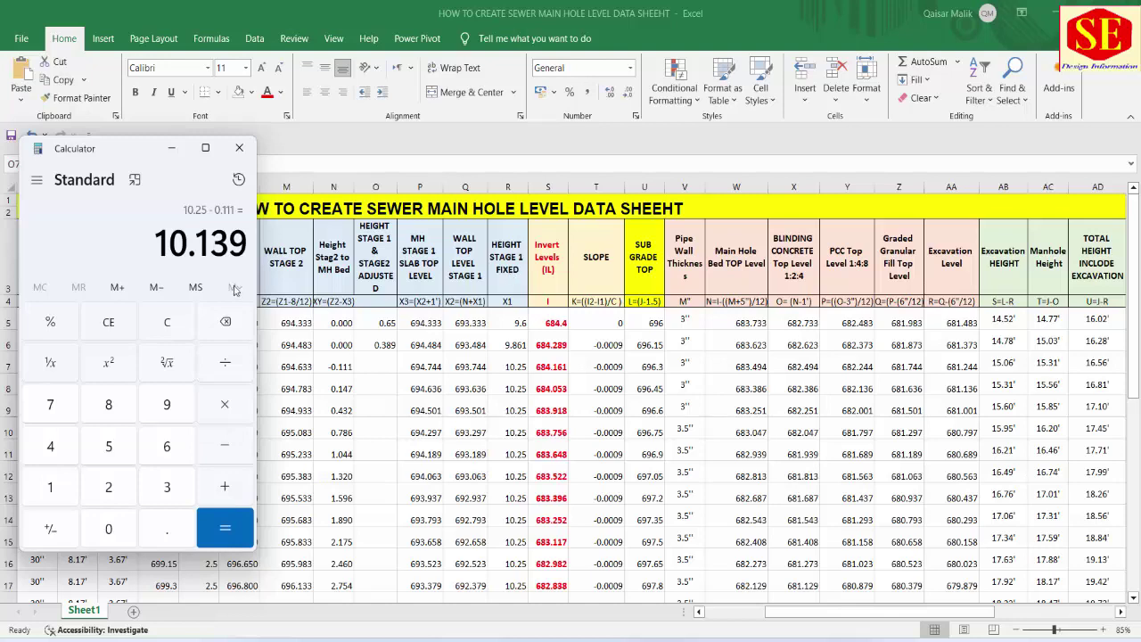
key("alt+Tab")
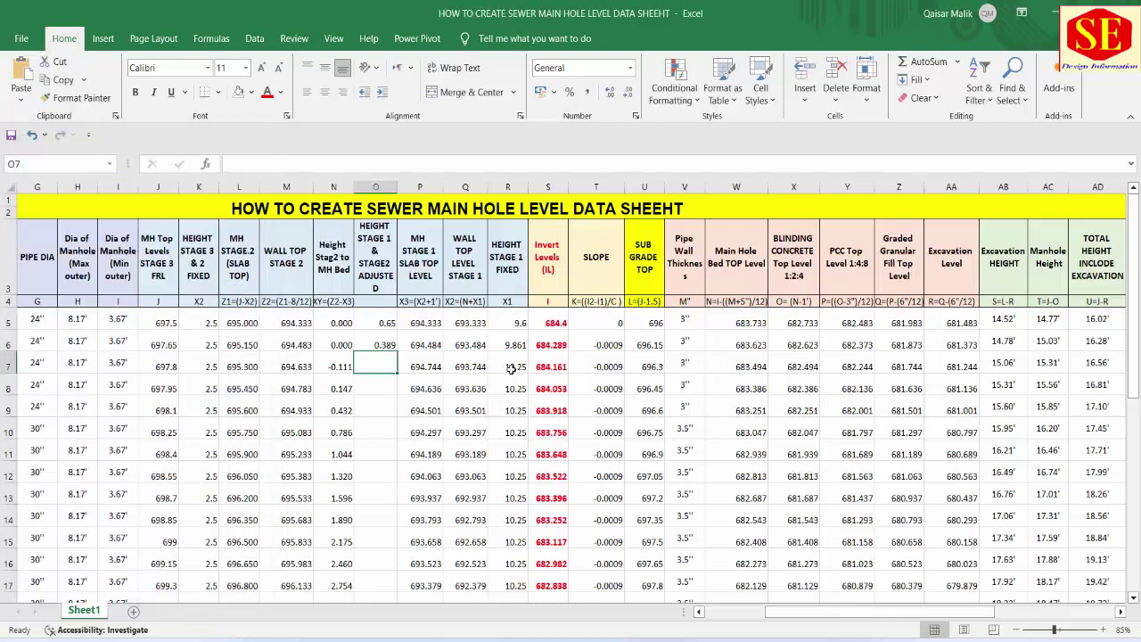
left_click(513, 367)
type("10.139")
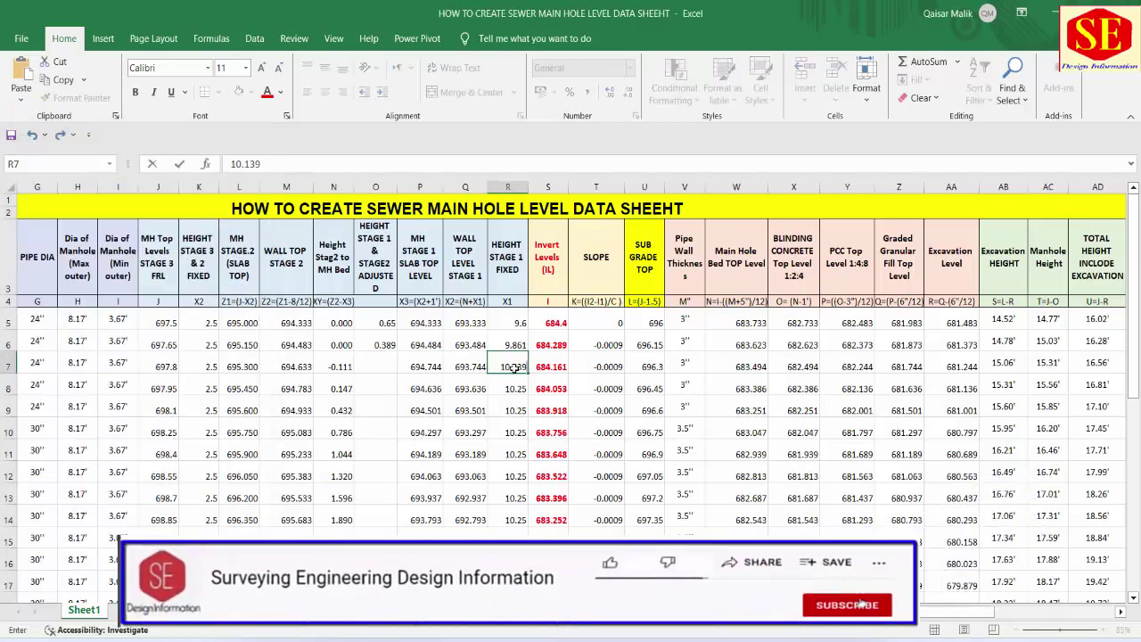
key("Return")
Enter 0.111 as the row 7 adjustment in O7 and check the N8 formula
left_click(375, 365)
type(".111")
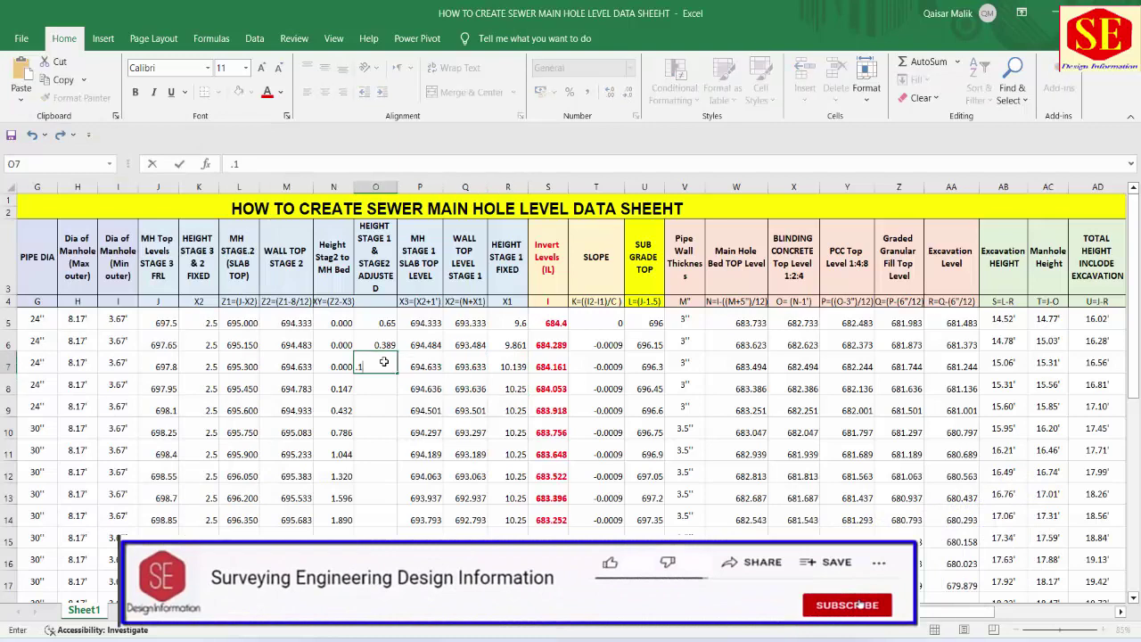
key("Return")
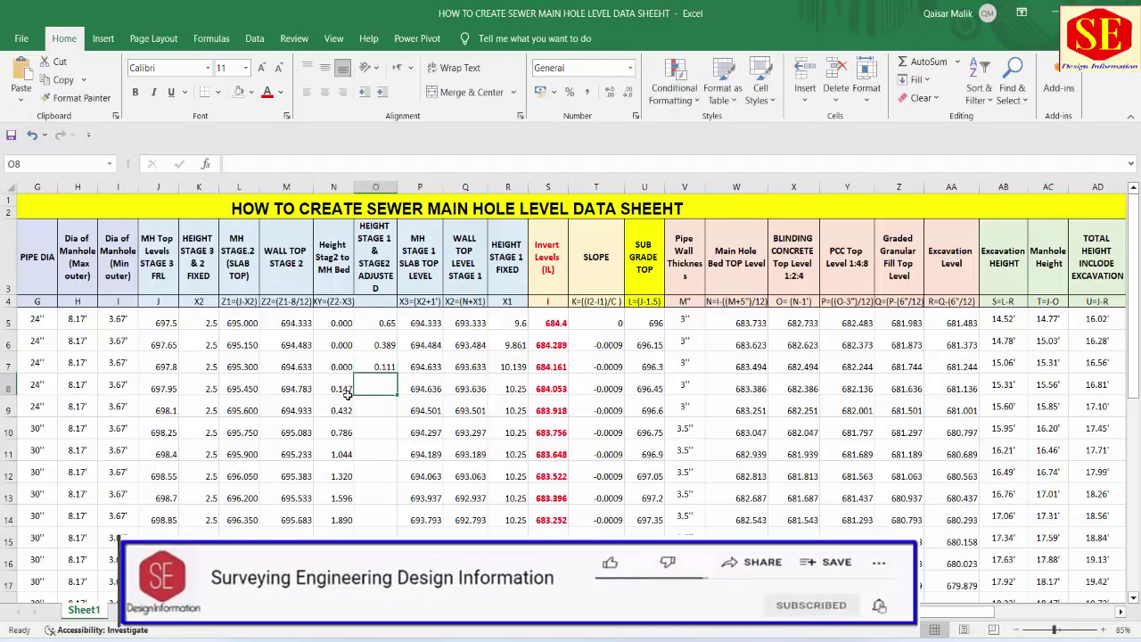
left_click(344, 389)
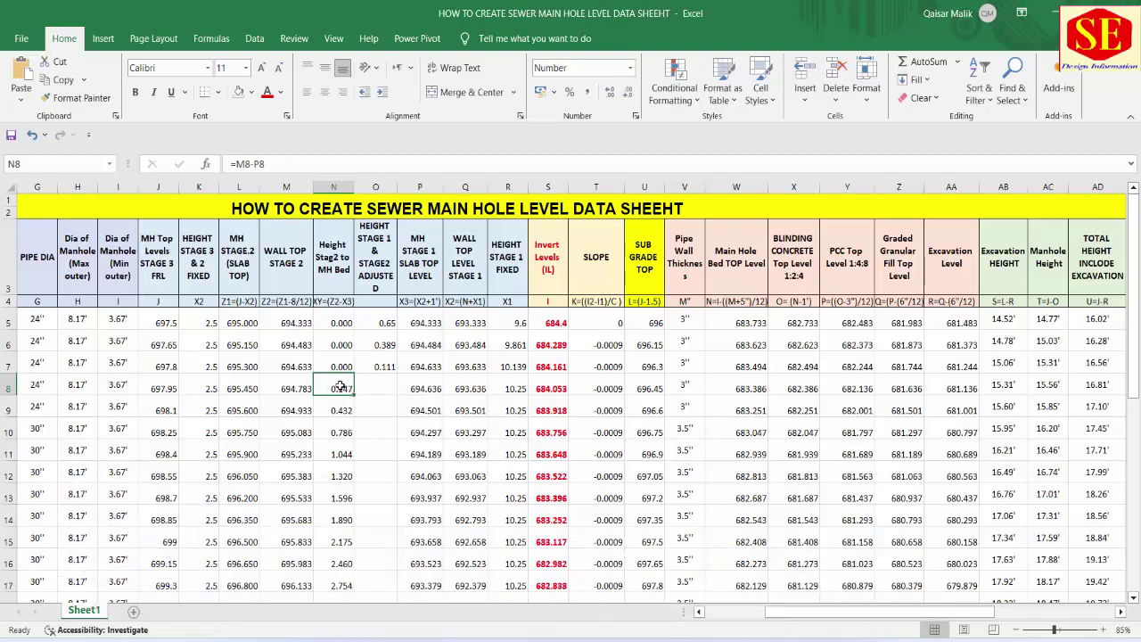
Compare the stage 2 heights in N8:N14 with the manhole drawing and the fixed heights in column R
mouse_move(342, 388)
left_mouse_down()
mouse_move(341, 528)
mouse_move(339, 506)
left_mouse_up()
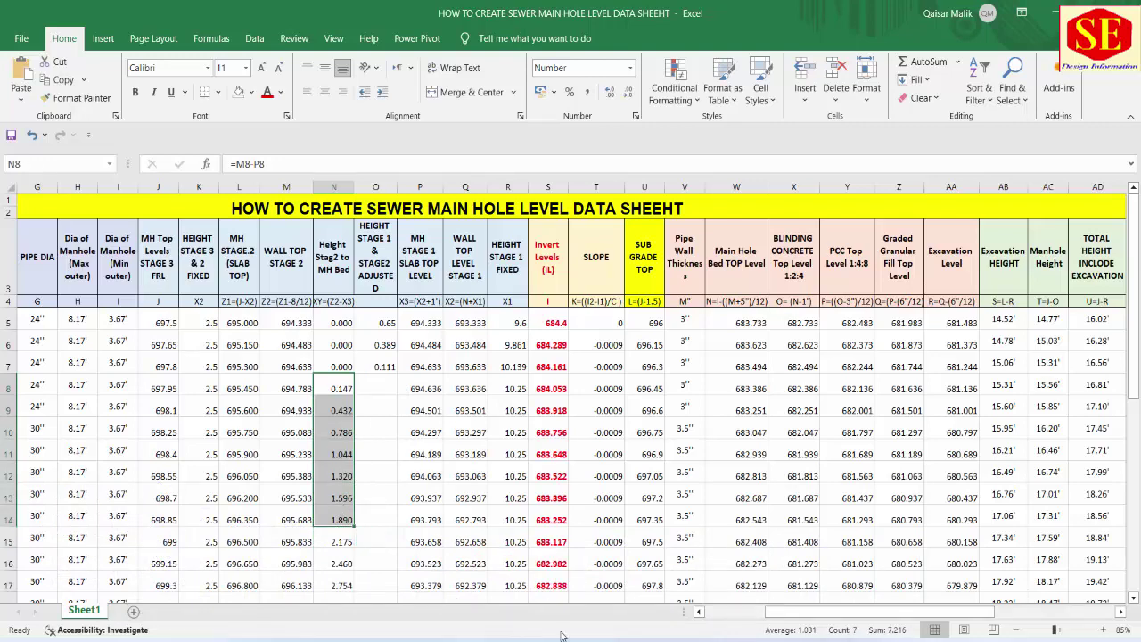
key("alt+Tab")
scroll(576, 181, "up", 2)
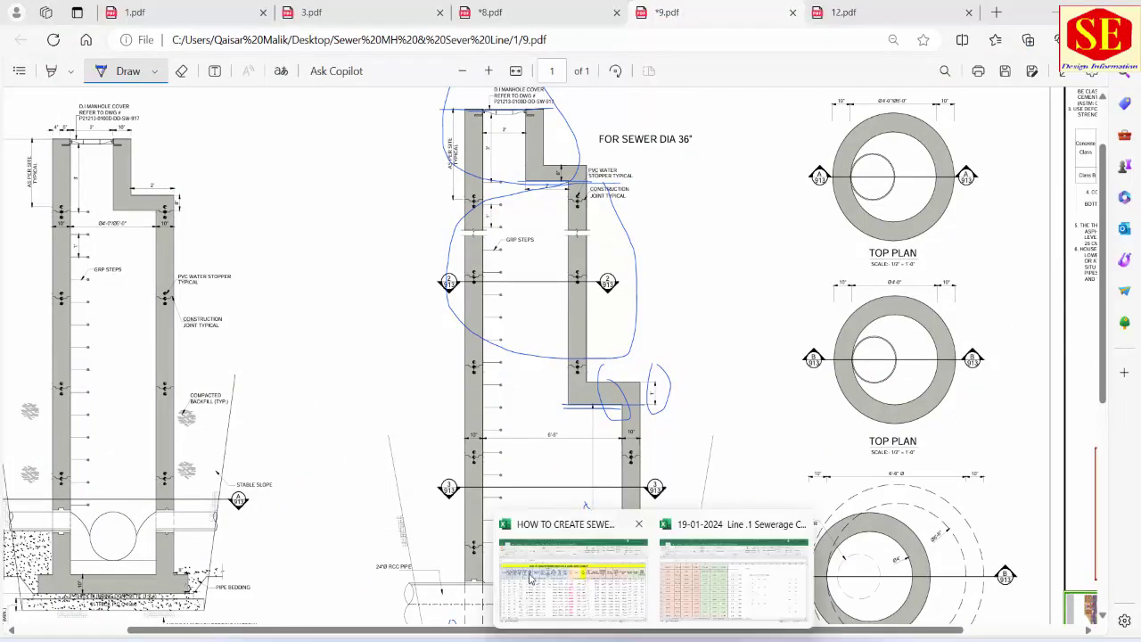
left_click(532, 577)
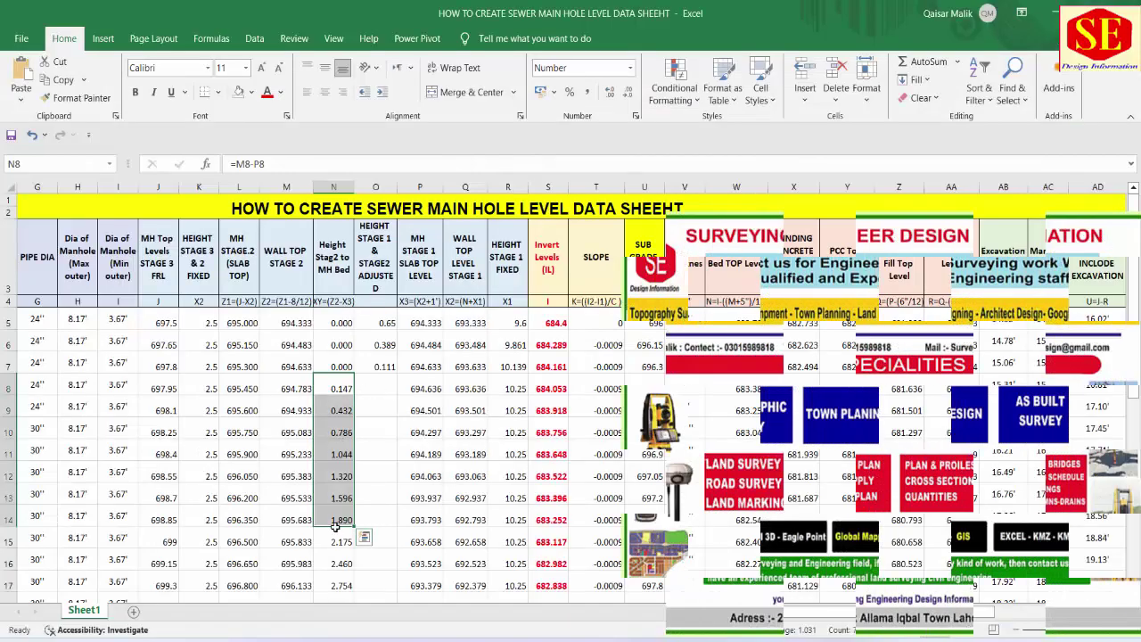
mouse_move(342, 520)
left_mouse_down()
mouse_move(345, 390)
mouse_move(359, 380)
mouse_move(341, 385)
left_mouse_up()
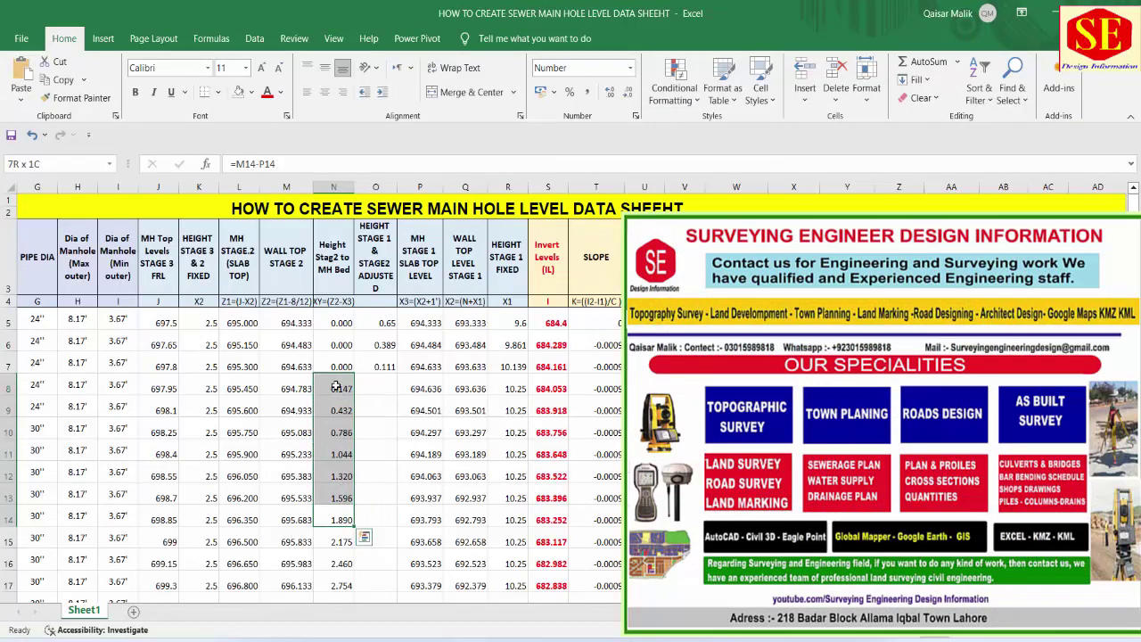
left_click(515, 388)
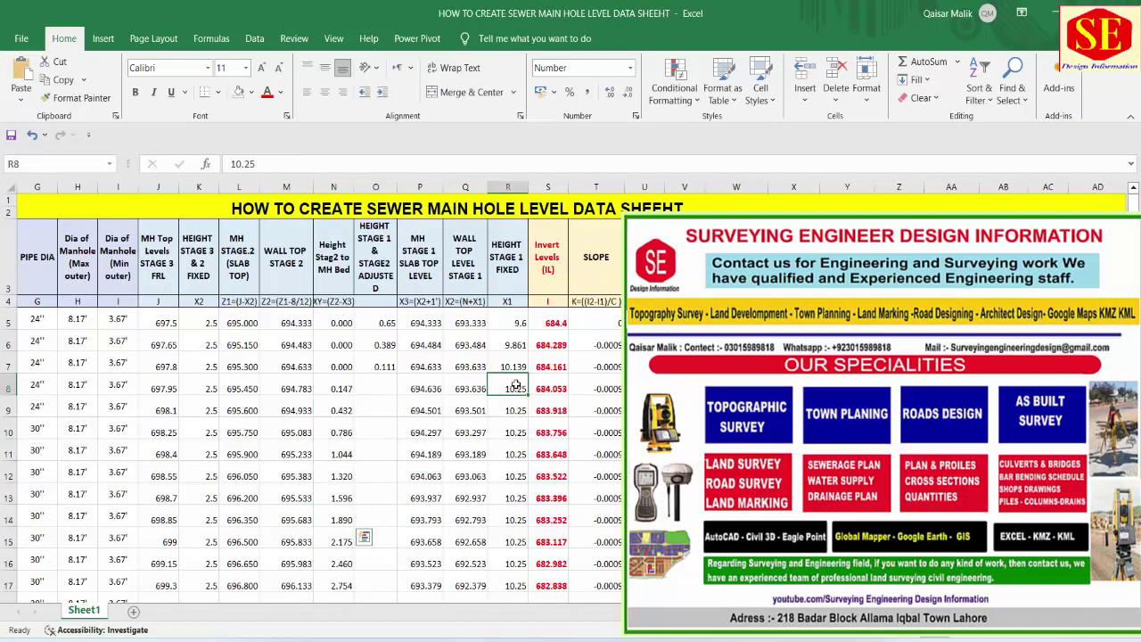
key("shift+Down")
key("shift+Down")
left_click_drag(515, 323, 515, 366)
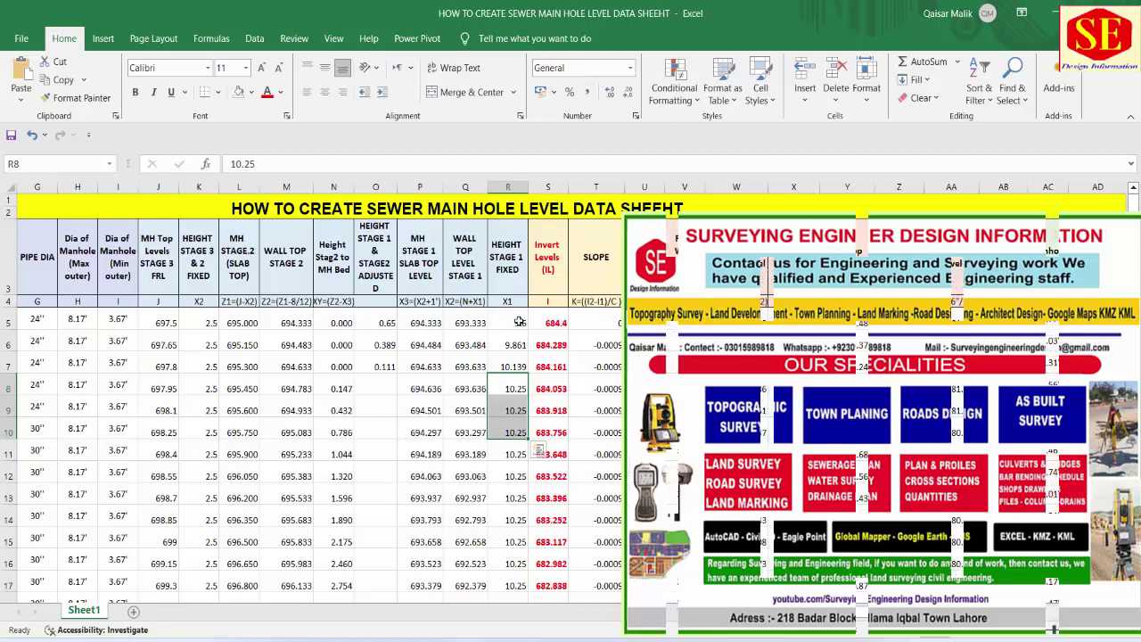
left_click(517, 385)
left_click(346, 389)
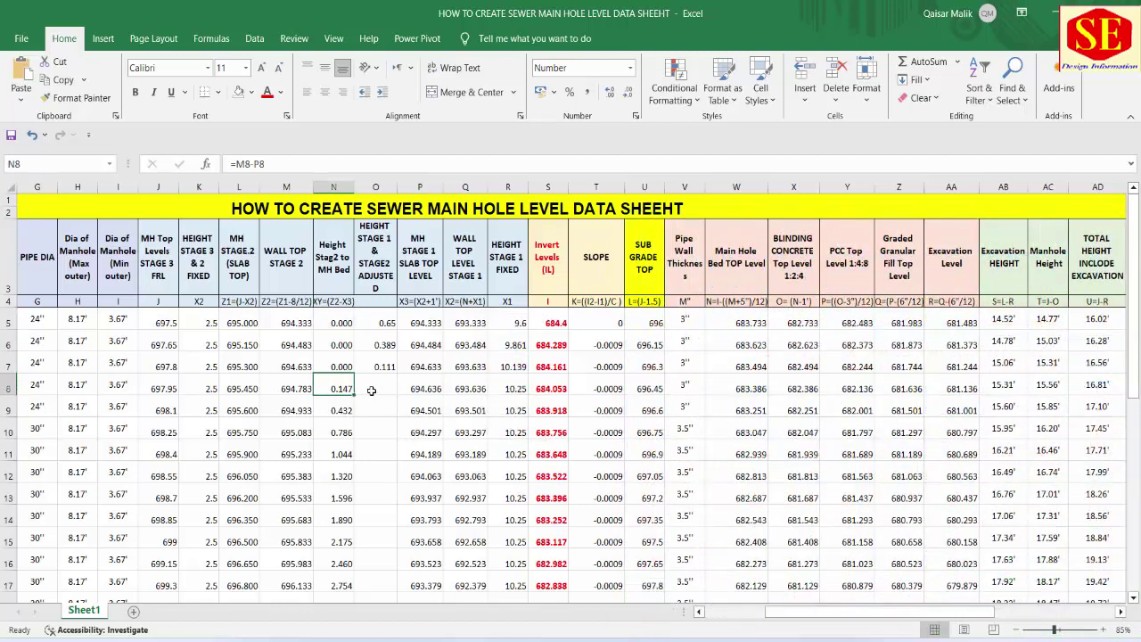
left_click(378, 391)
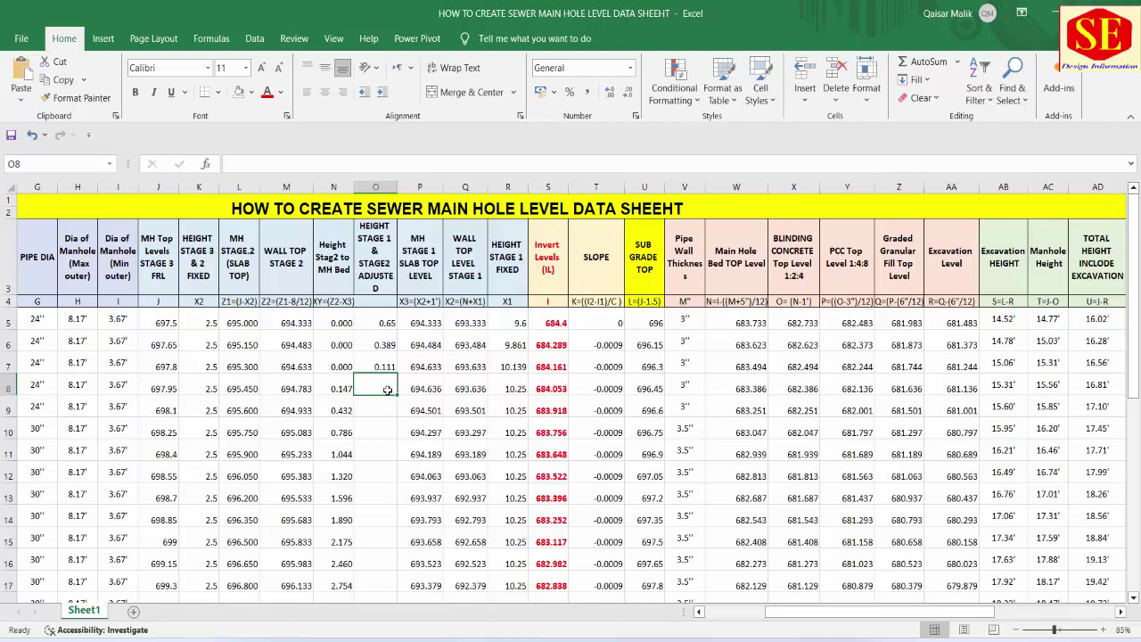
Copy N8:N14 and paste them into O8:O14 as values (0.147 to 1.890)
left_click_drag(349, 385, 346, 518)
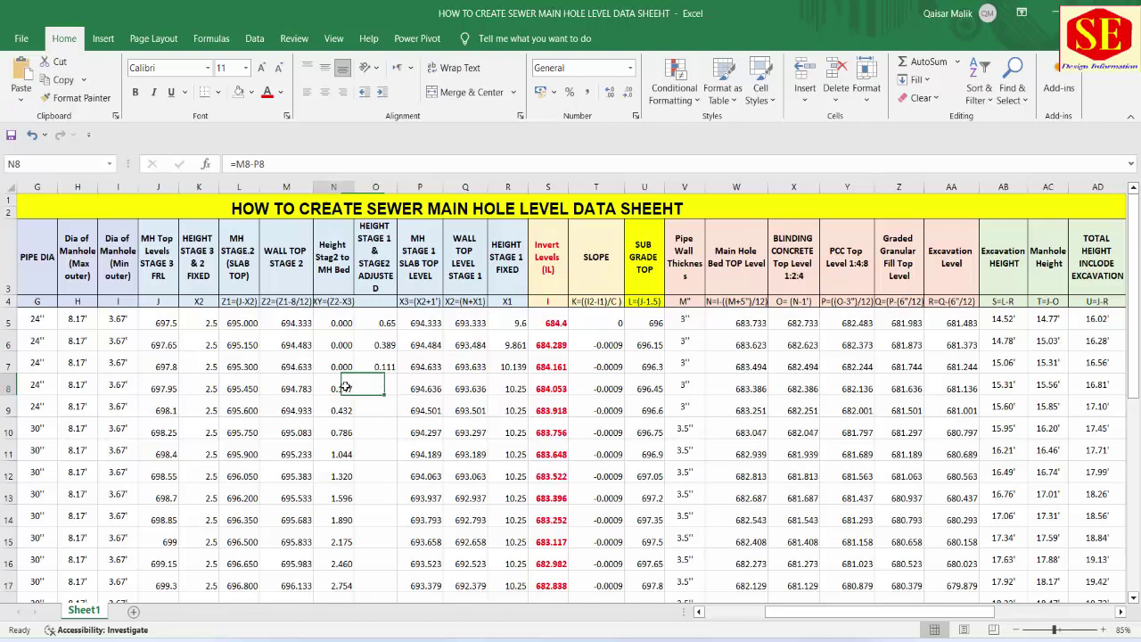
right_click(346, 518)
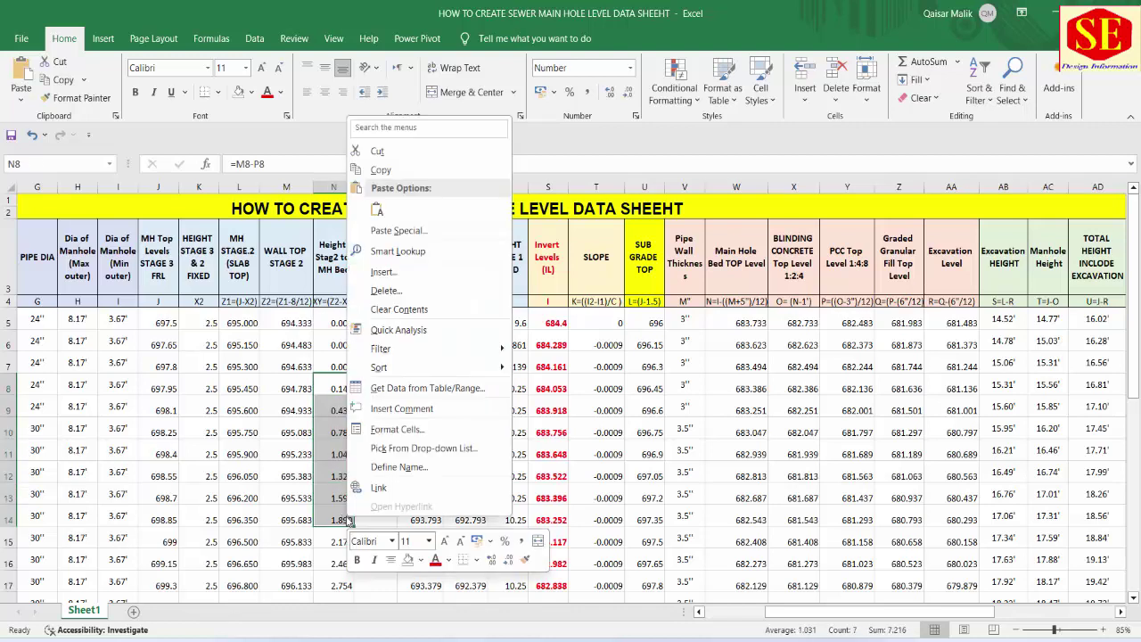
left_click(380, 170)
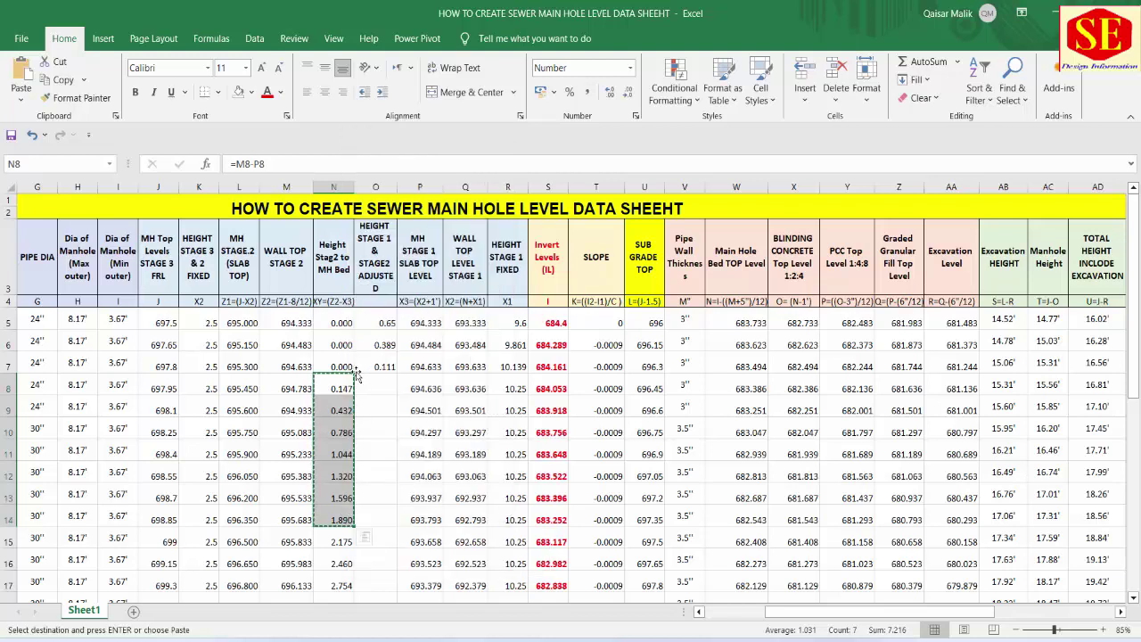
left_click(378, 387)
right_click(378, 388)
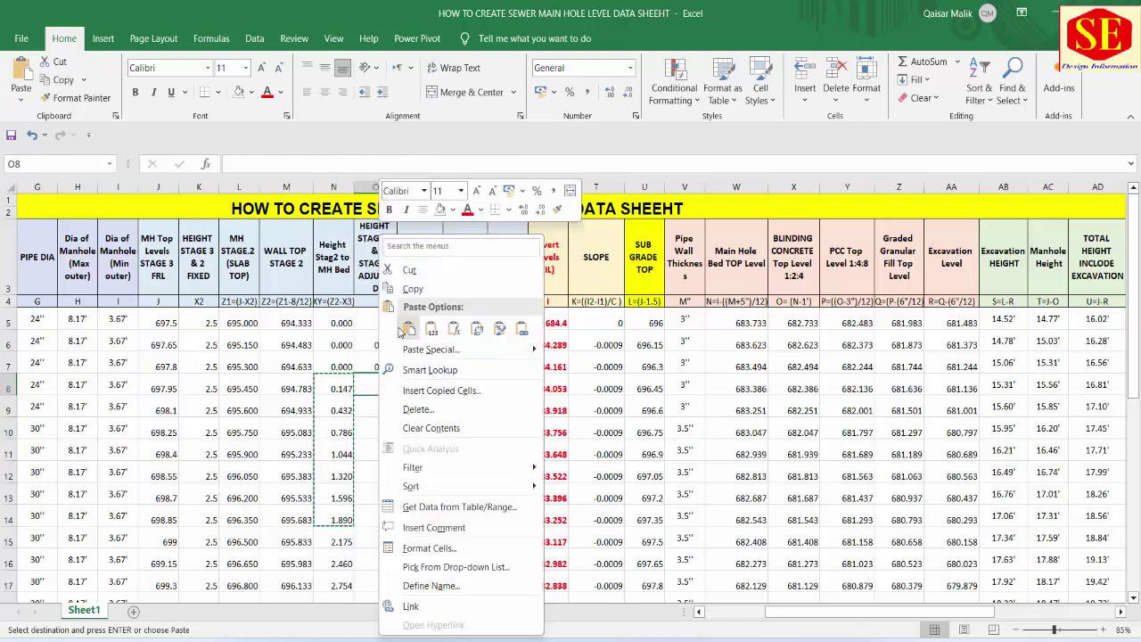
left_click(408, 329)
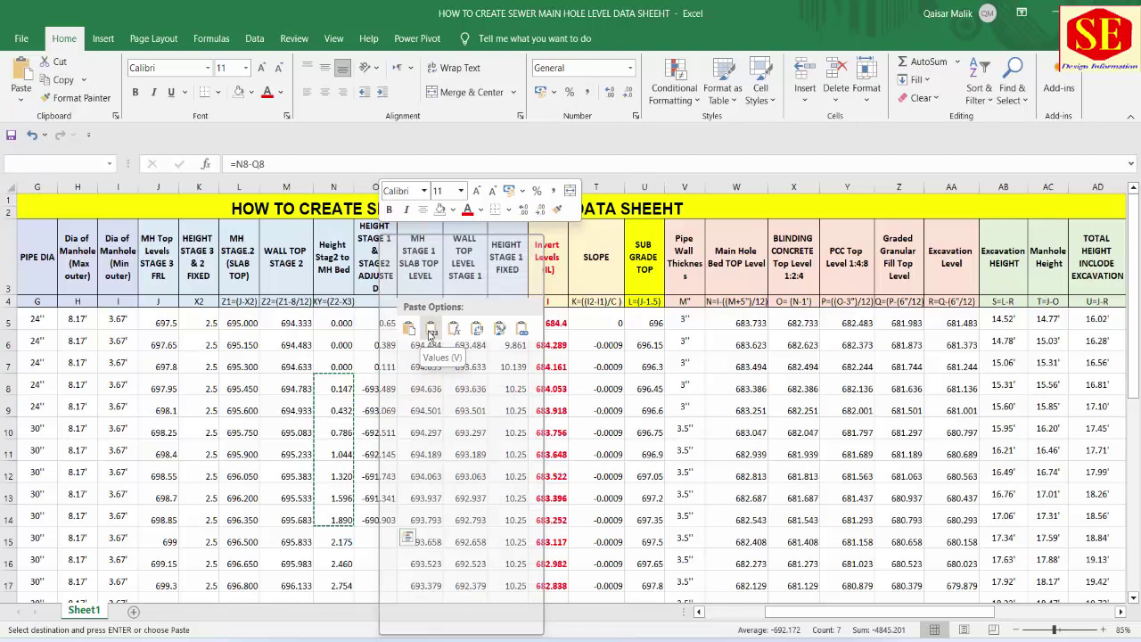
left_click(432, 329)
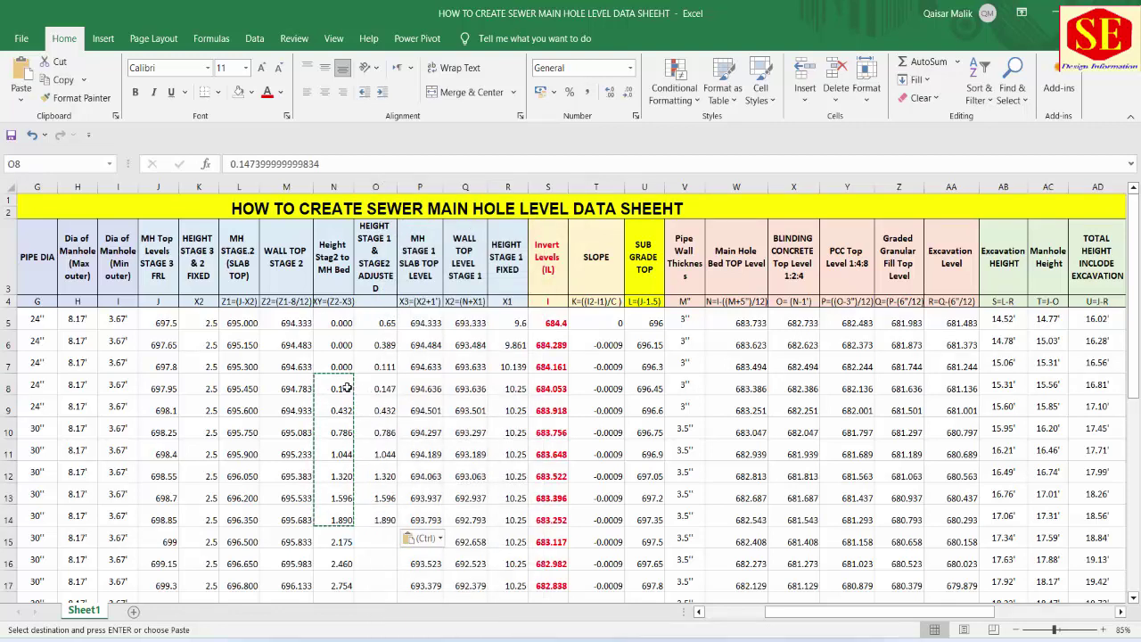
left_click(344, 388)
left_click(514, 390)
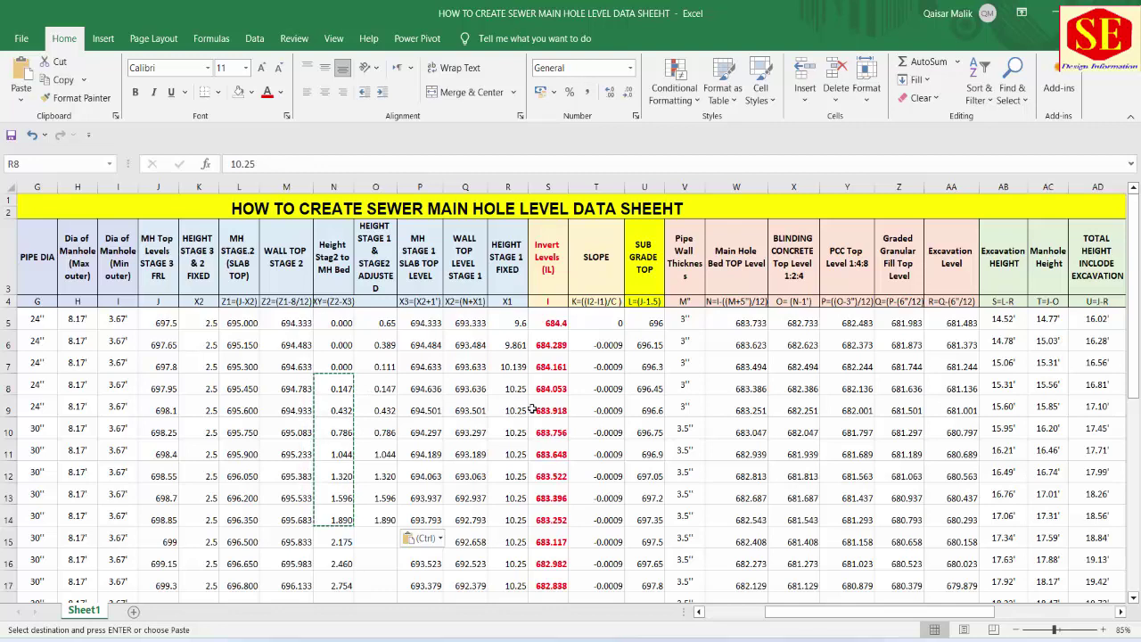
Enter =O8+10.25 in R8 and fill it down to R14, giving 10.397 to 12.140
type("=")
left_click(384, 388)
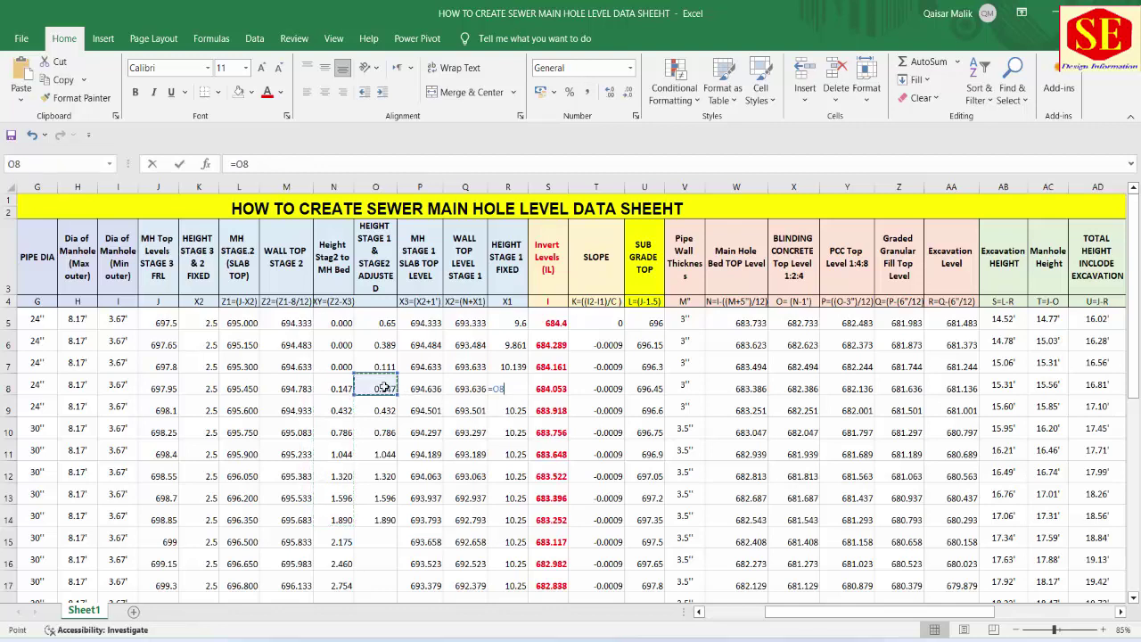
type("+10")
type(".25")
key("Return")
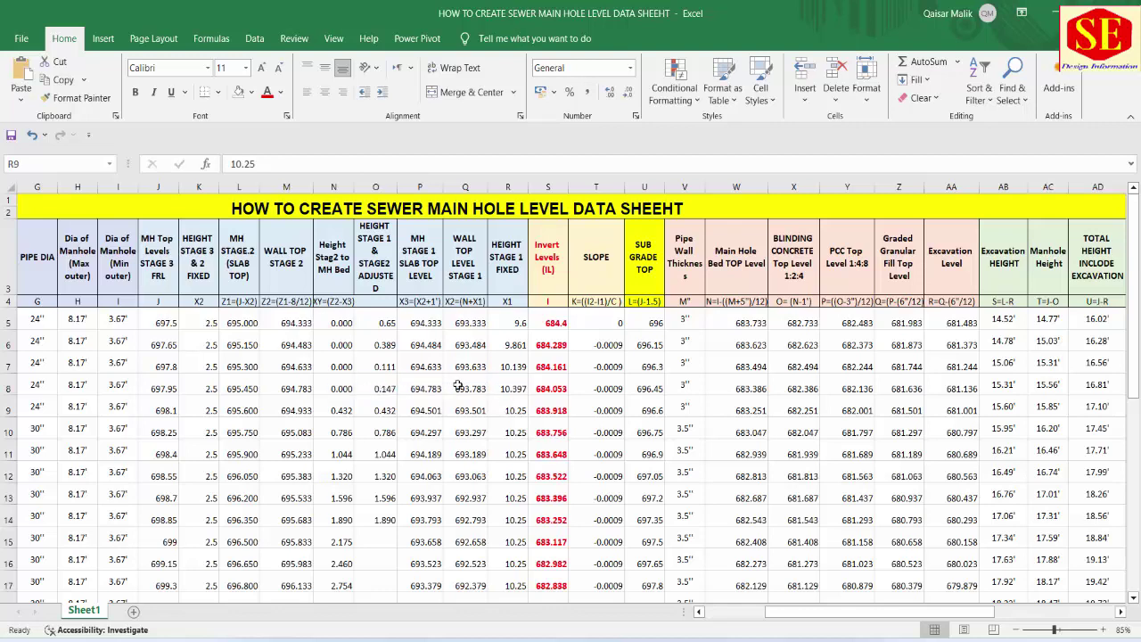
left_click(513, 391)
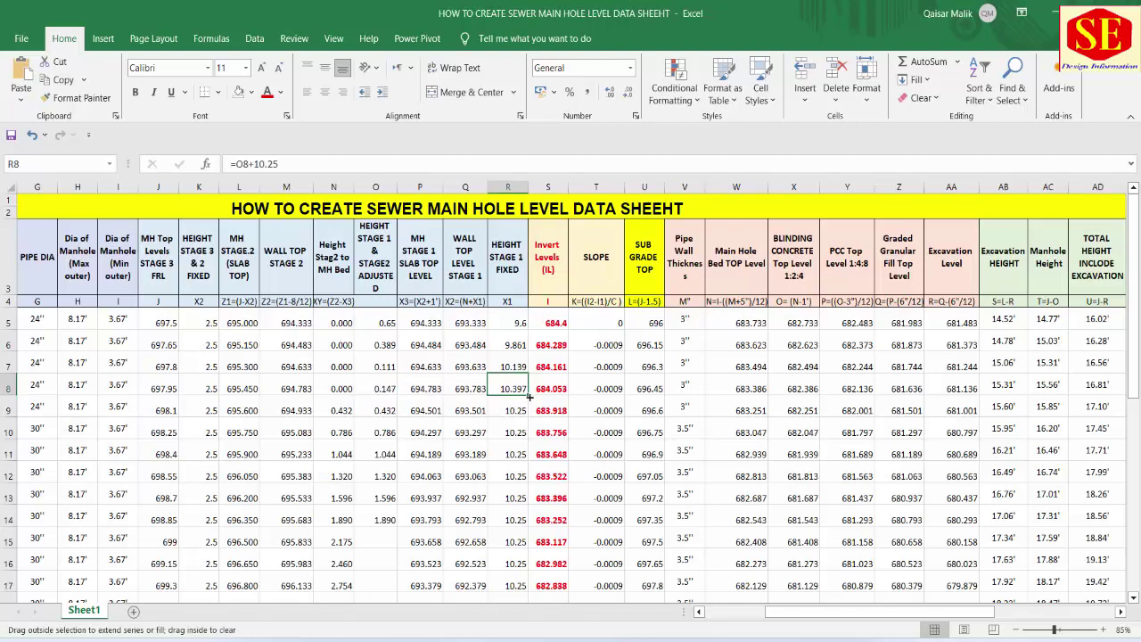
left_click_drag(529, 399, 527, 524)
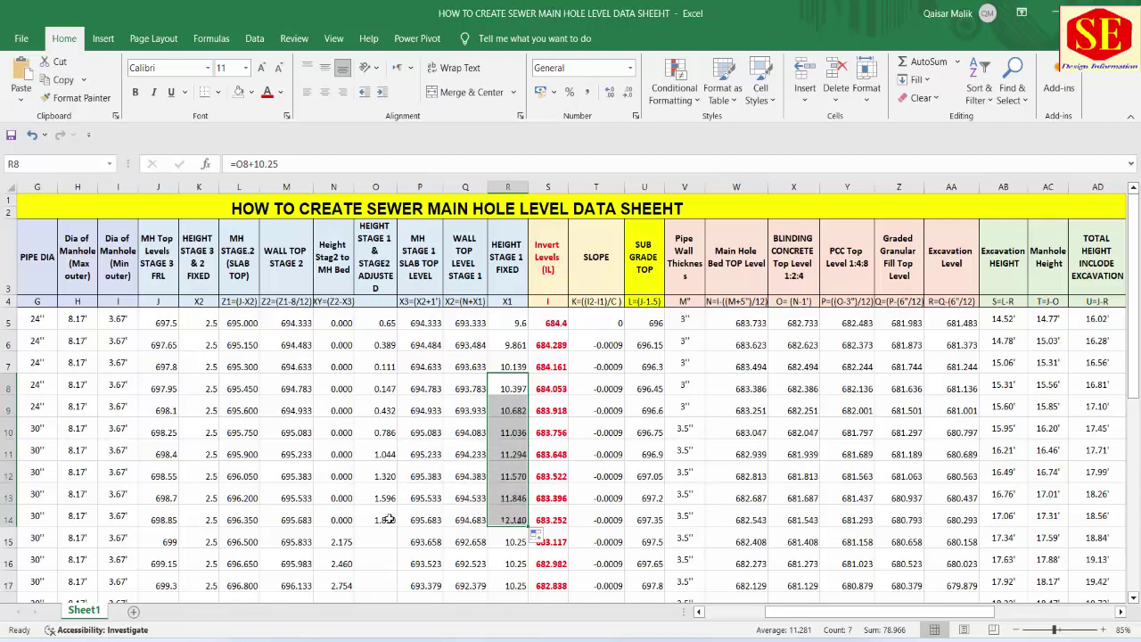
left_click(515, 520)
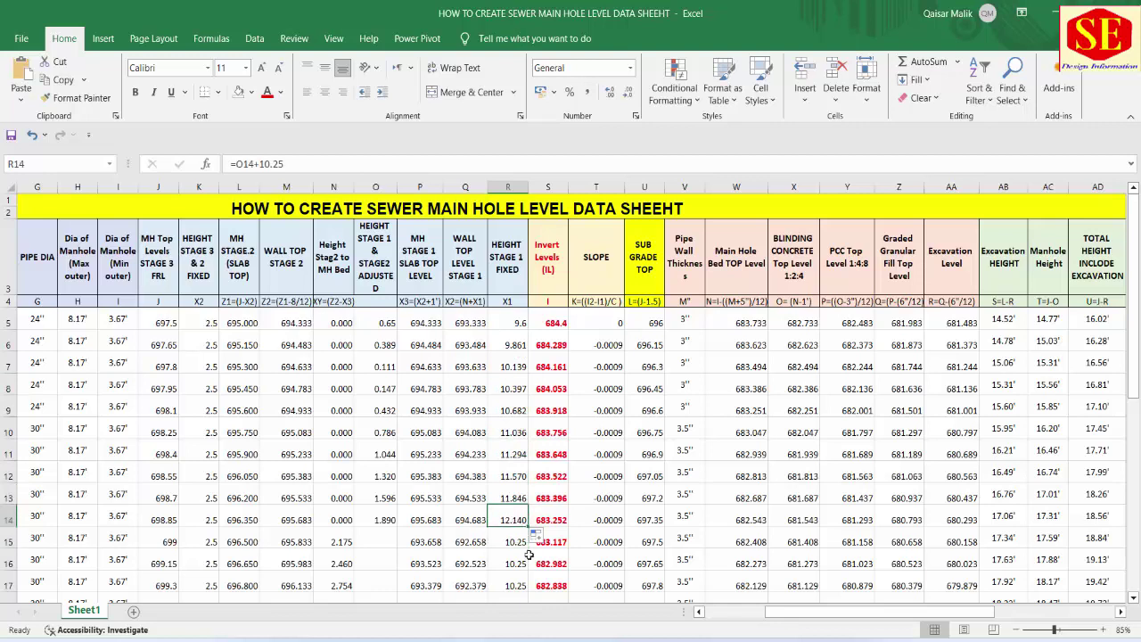
left_click(520, 321)
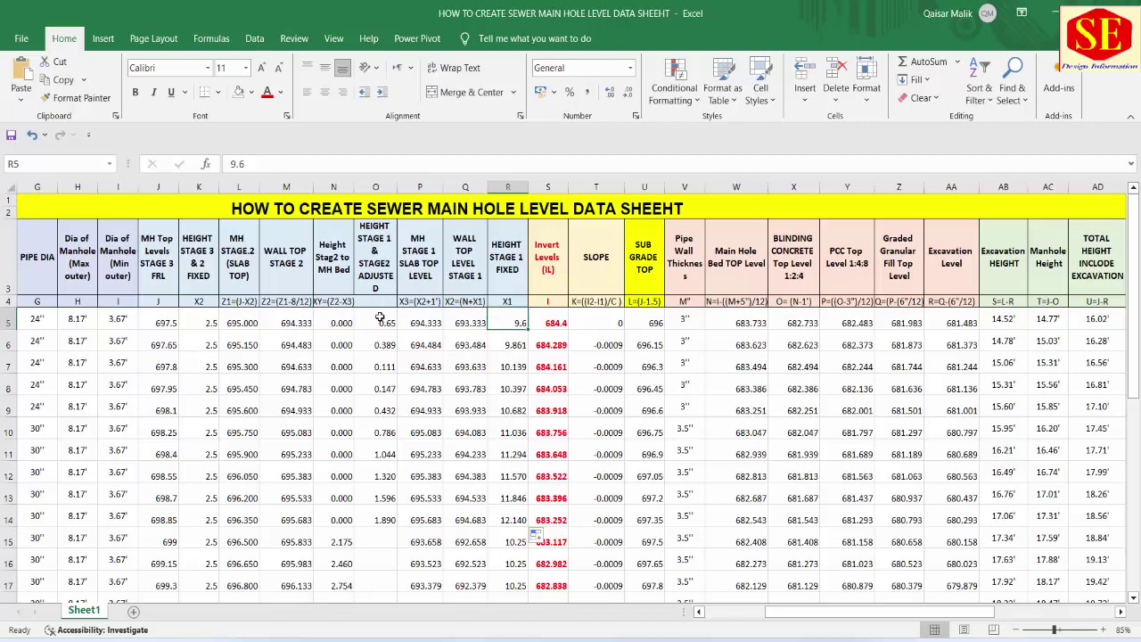
left_click_drag(380, 318, 375, 519)
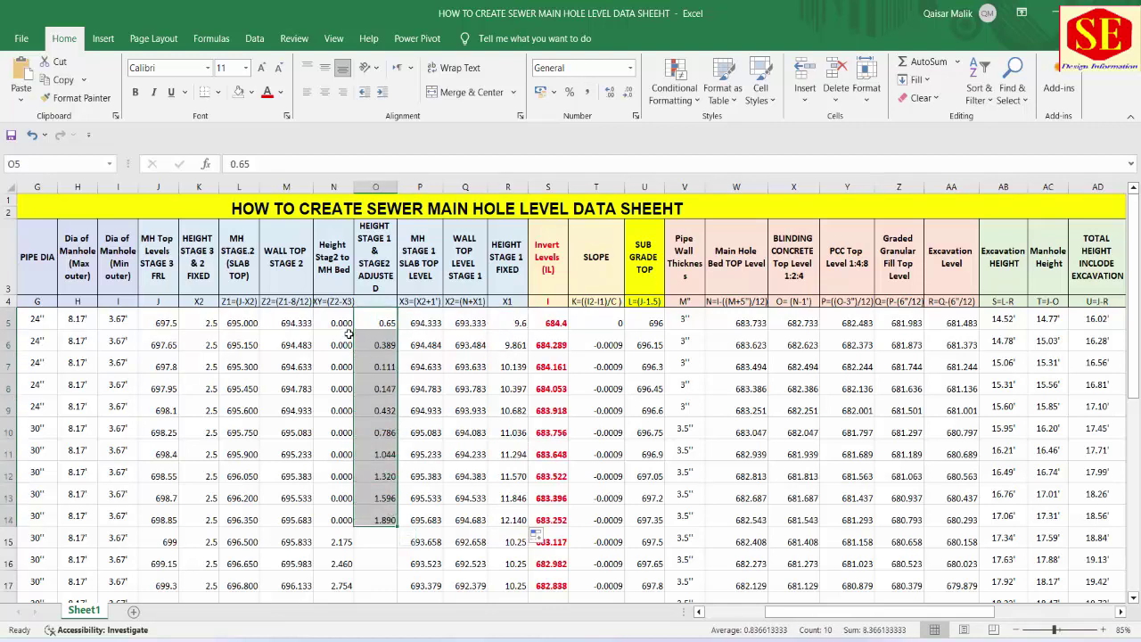
left_click_drag(343, 321, 346, 508)
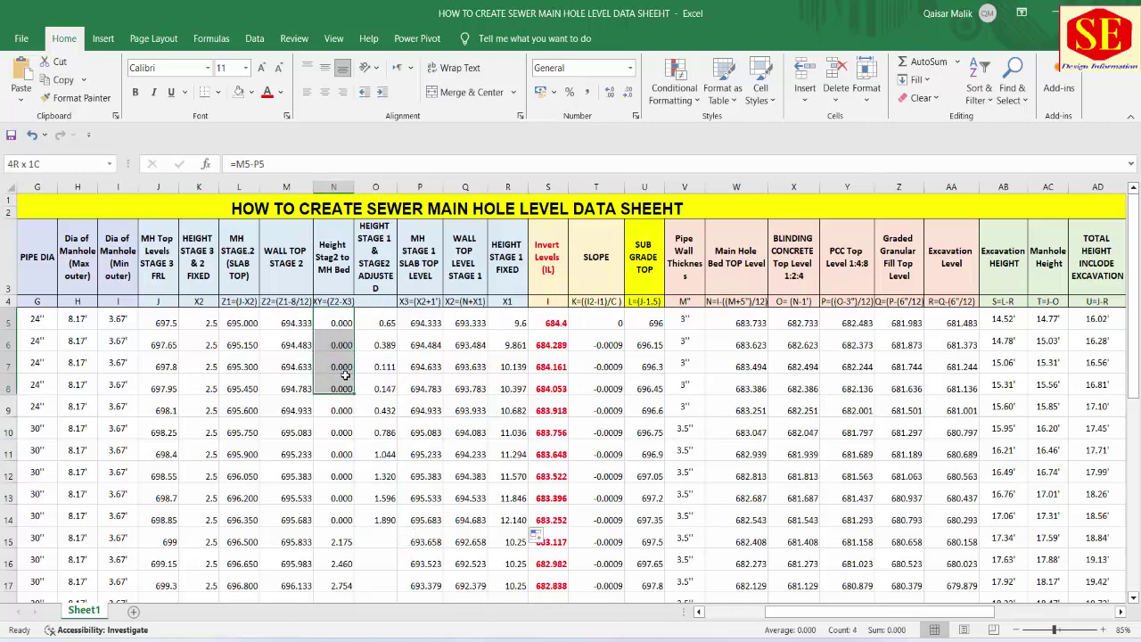
scroll(361, 535, "down", 1)
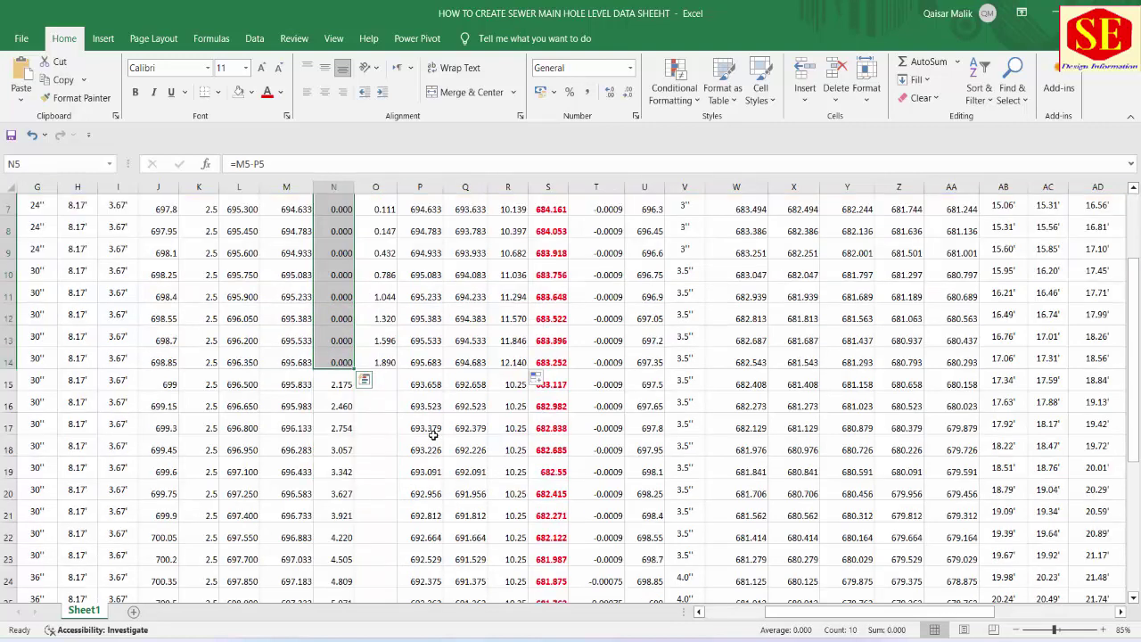
left_click(342, 384)
scroll(345, 445, "down", 1)
scroll(346, 441, "down", 1)
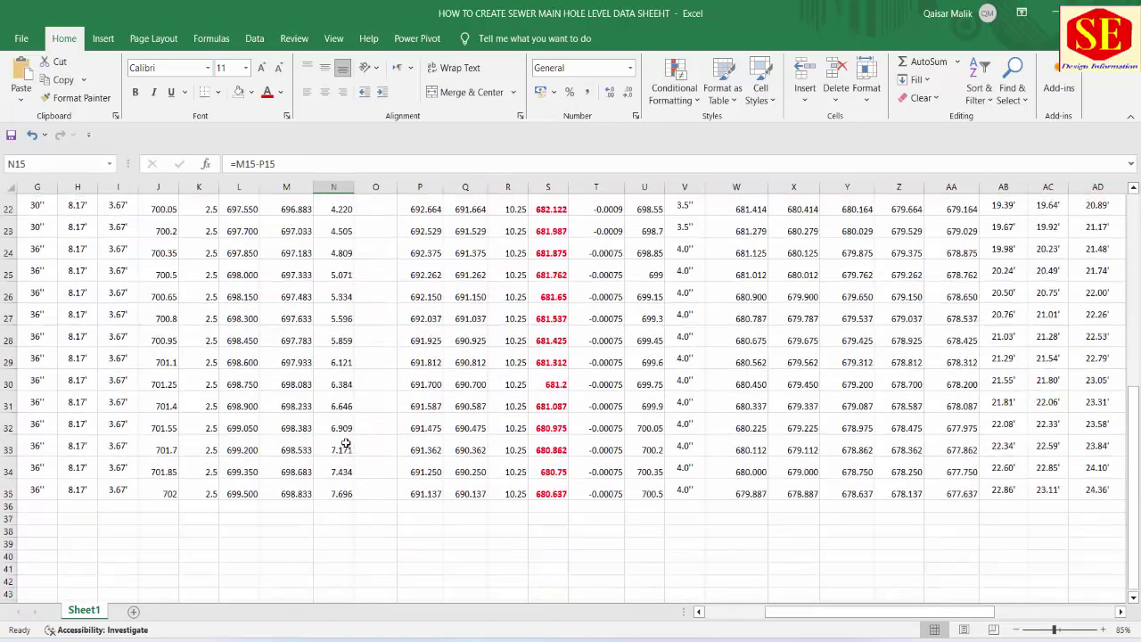
scroll(361, 445, "up", 2)
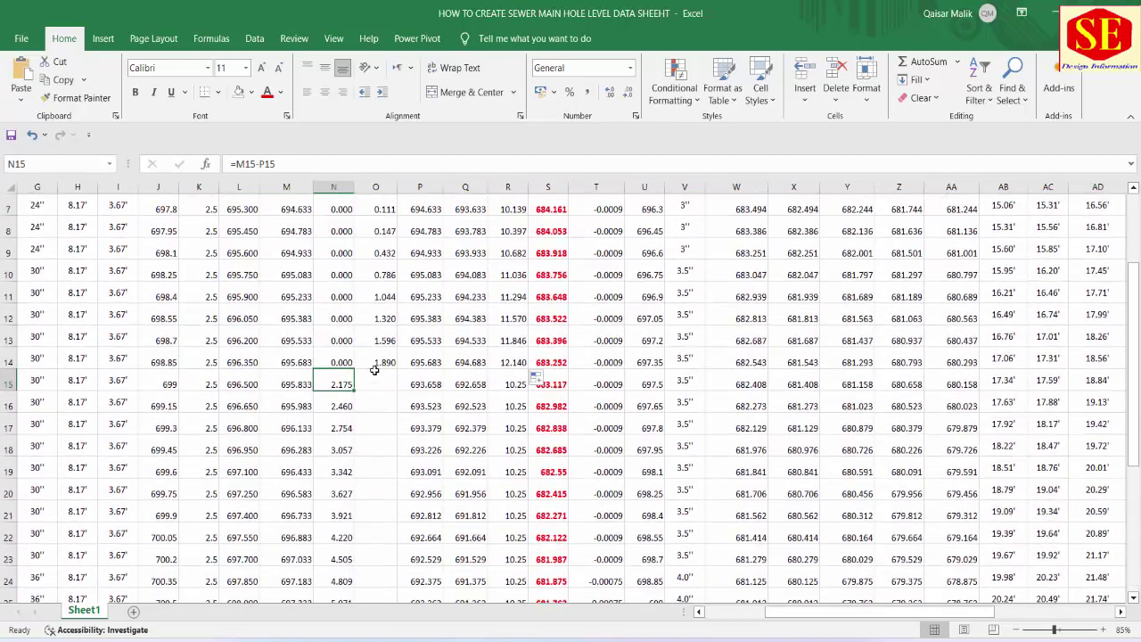
left_click(378, 382)
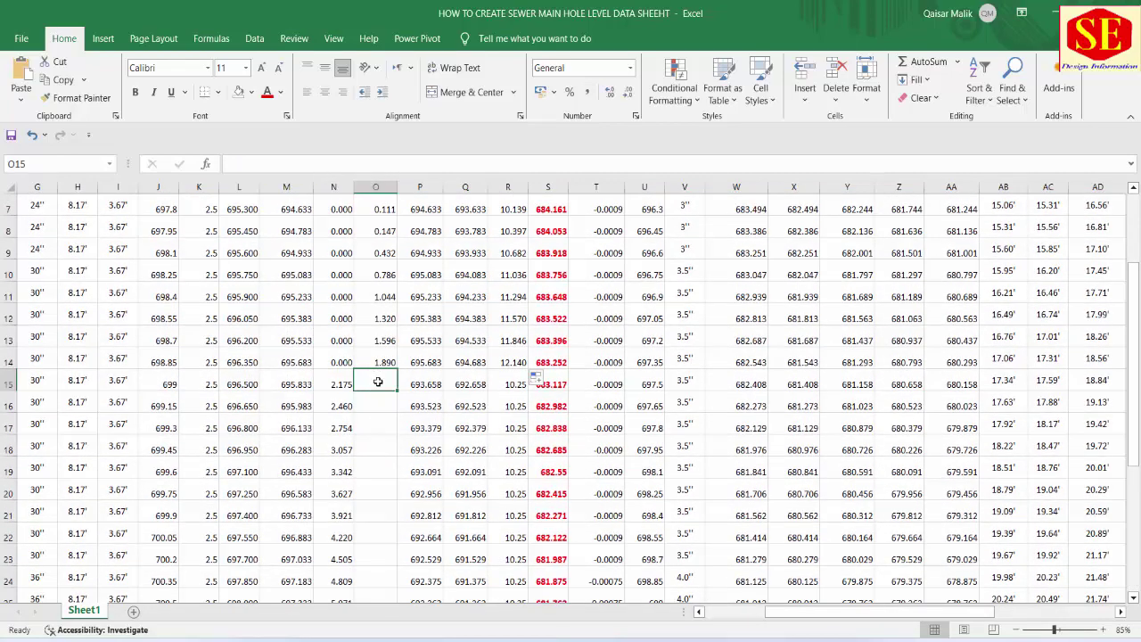
type("-")
key("Return")
left_click(376, 383)
left_click(324, 91)
left_click_drag(394, 391, 396, 592)
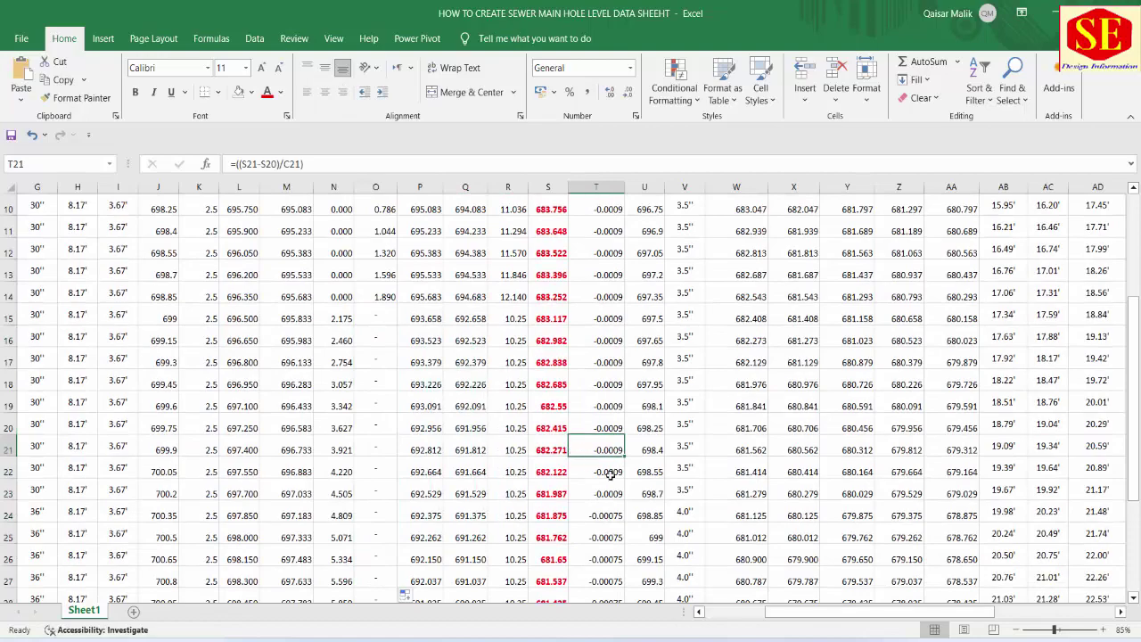
scroll(611, 470, "up", 1)
scroll(612, 473, "up", 2)
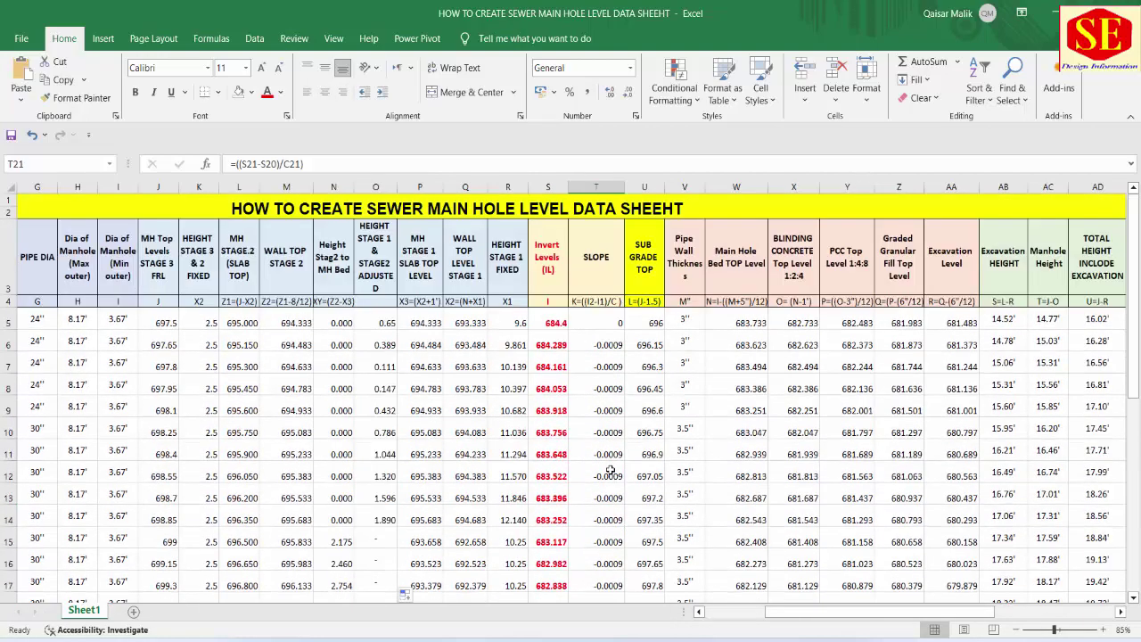
scroll(595, 465, "down", 1, "ctrl")
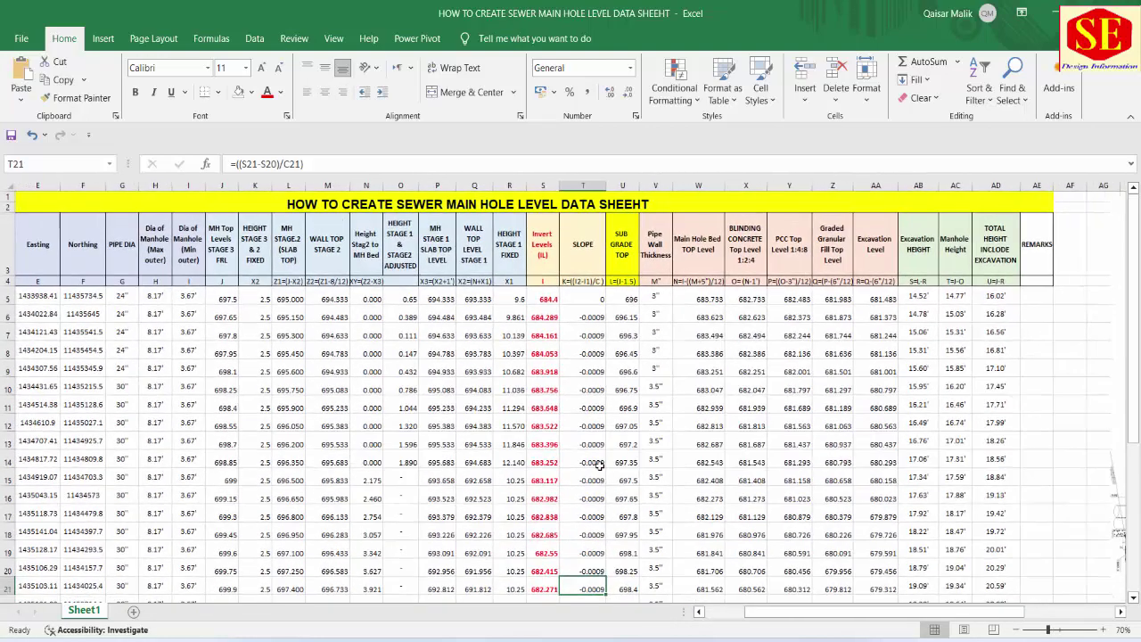
Select the whole manhole level table from the header row and apply Outline and Inside borders
left_click_drag(882, 612, 843, 615)
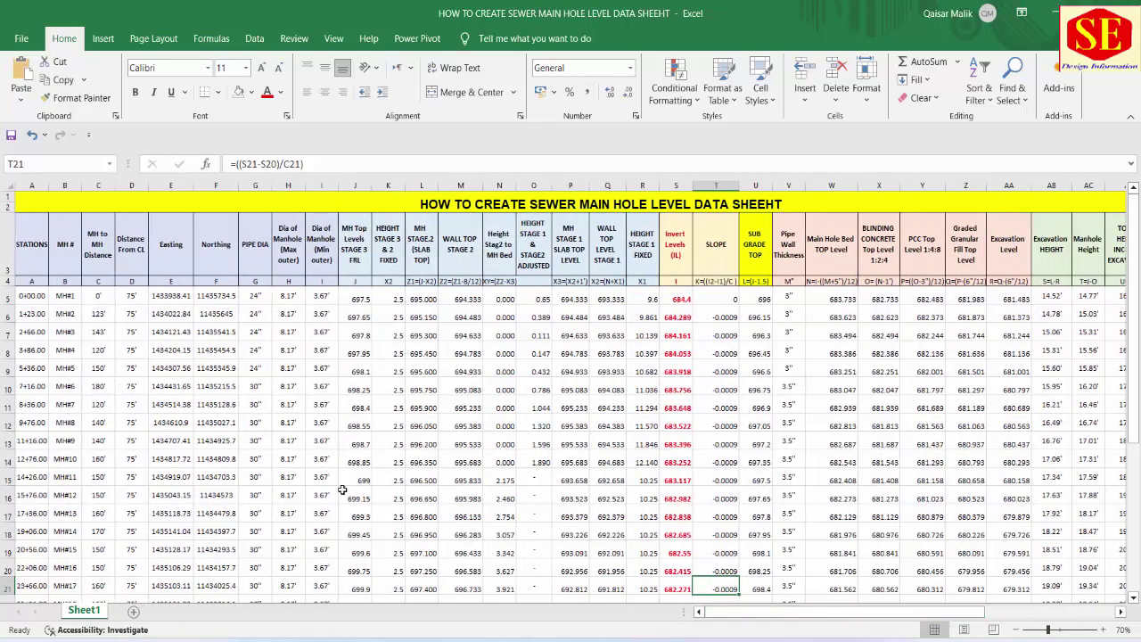
left_click_drag(39, 296, 1027, 284)
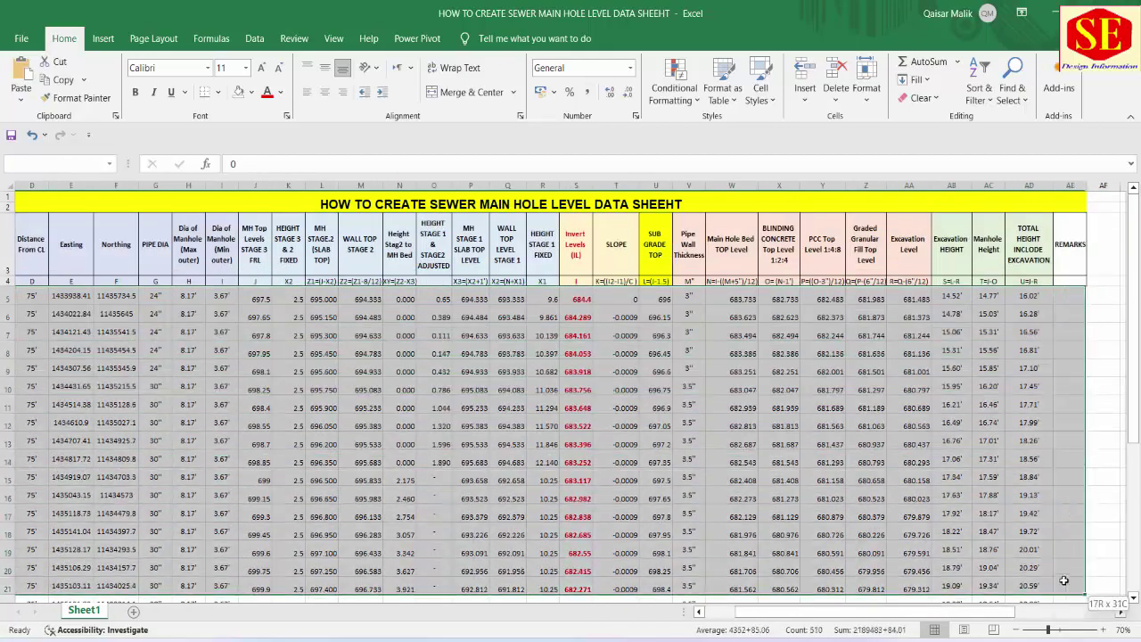
mouse_move(1027, 283)
left_mouse_down()
mouse_move(1063, 627)
mouse_move(1067, 599)
left_mouse_up()
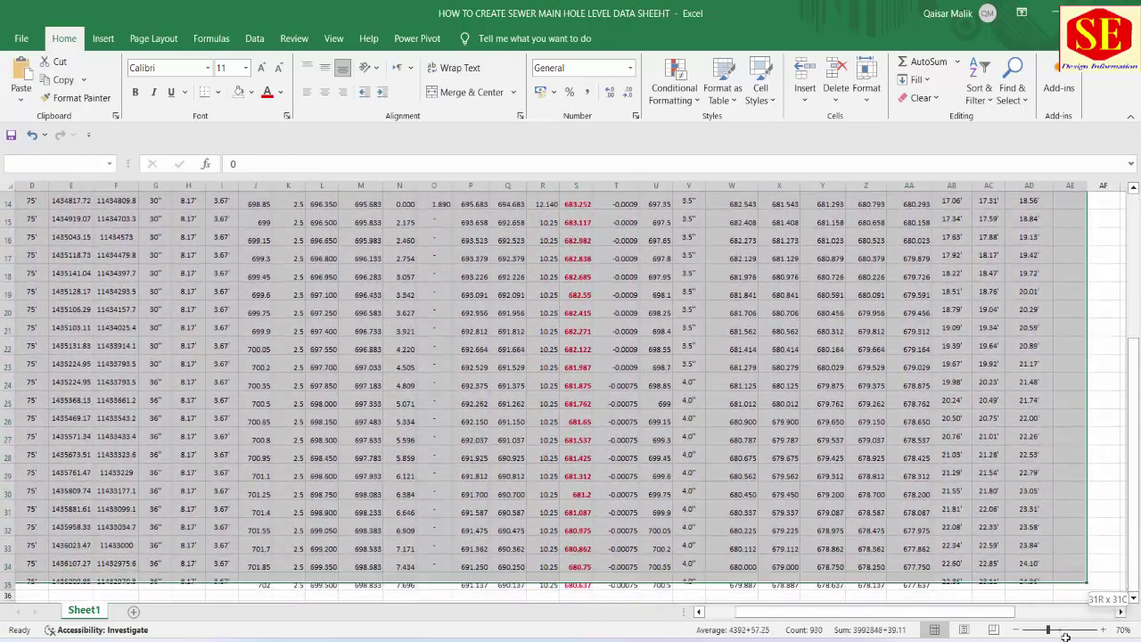
right_click(1003, 560)
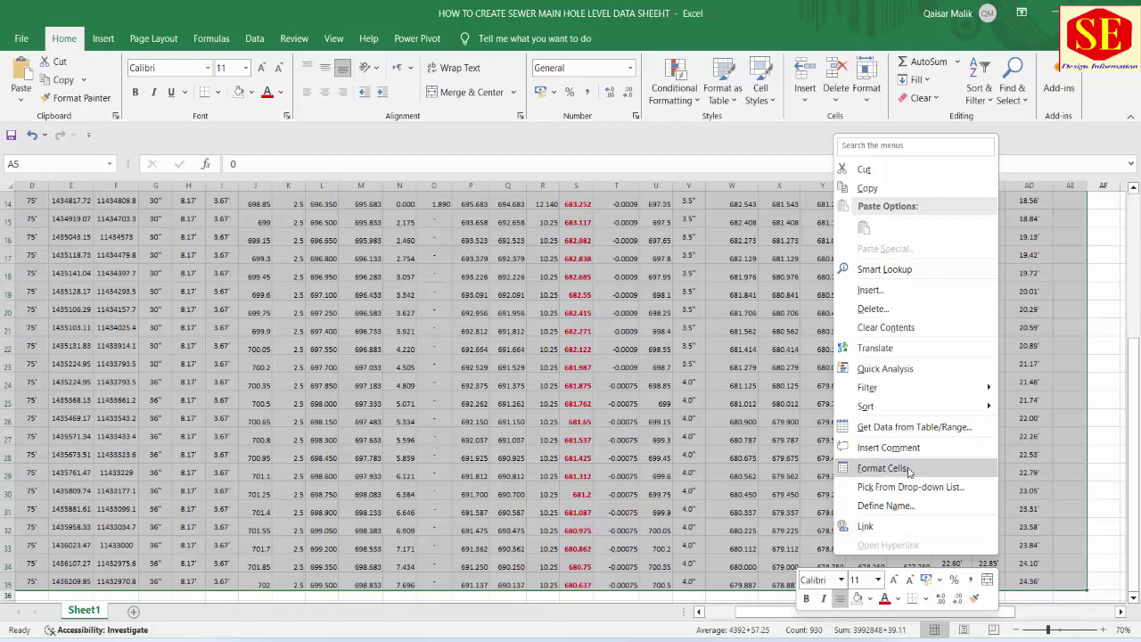
left_click(869, 464)
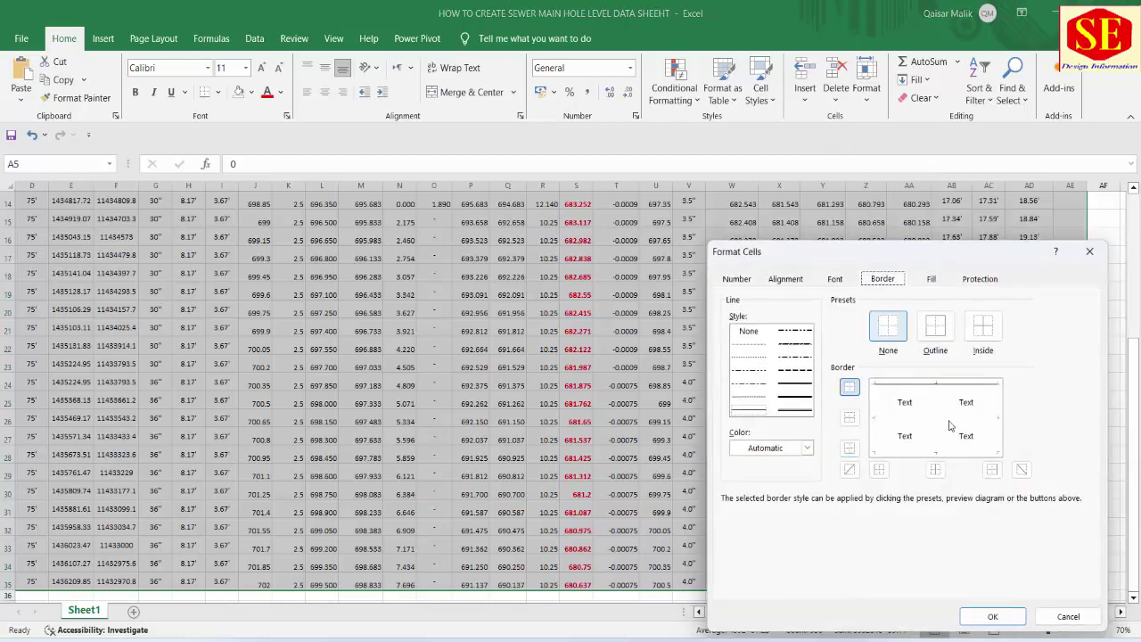
left_click(934, 328)
left_click(982, 328)
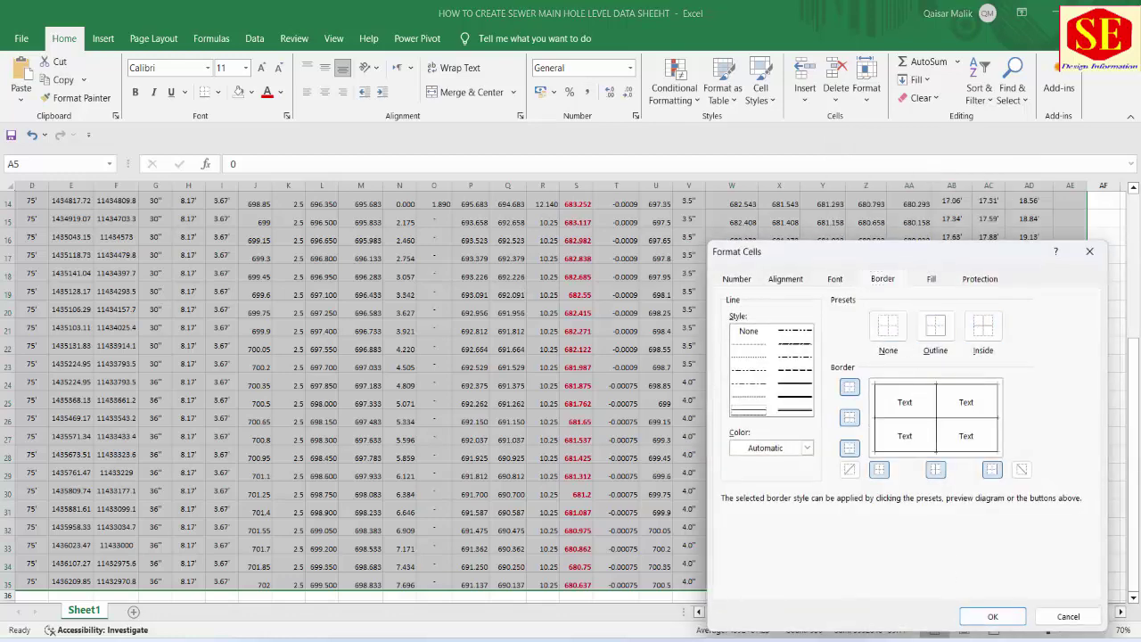
left_click(991, 616)
scroll(467, 390, "up", 2)
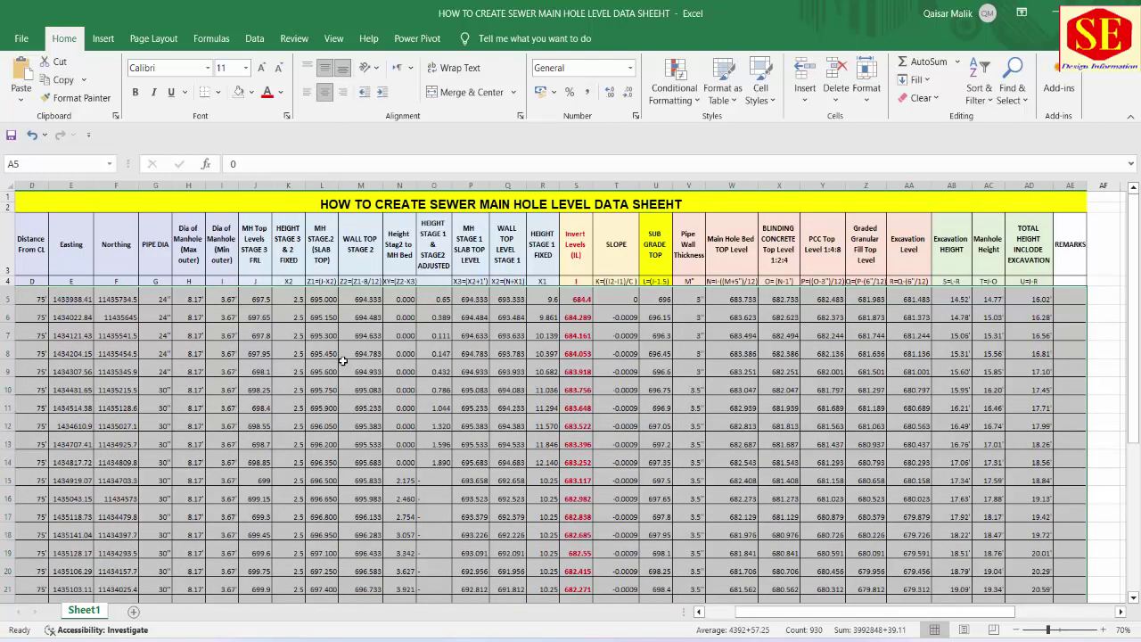
Centre the table contents both vertically and horizontally
left_click(326, 69)
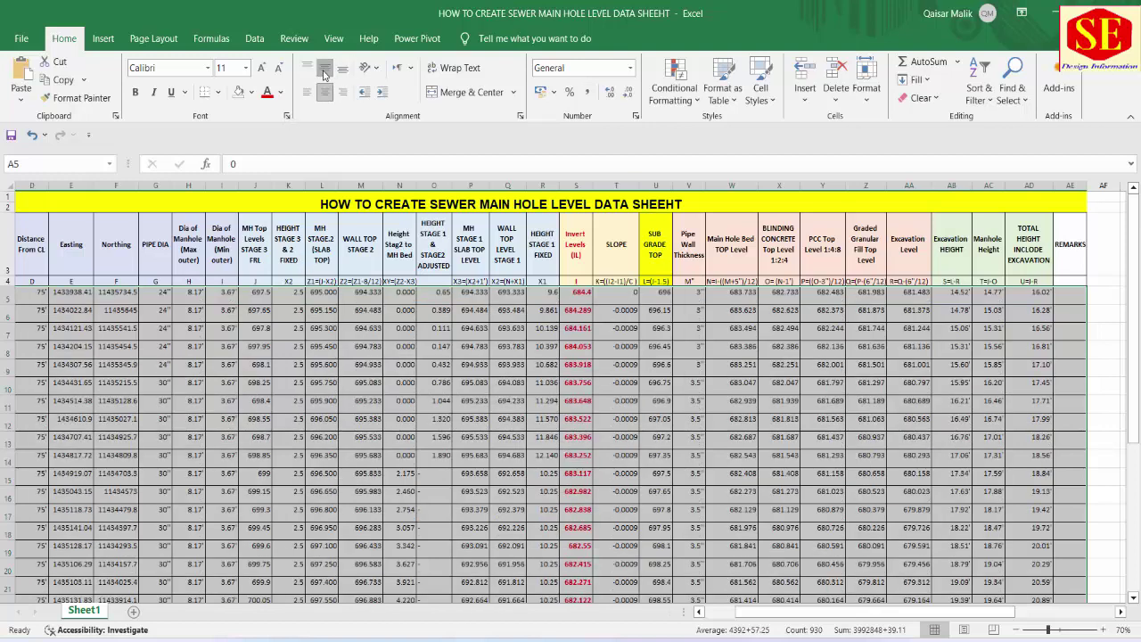
left_click(325, 92)
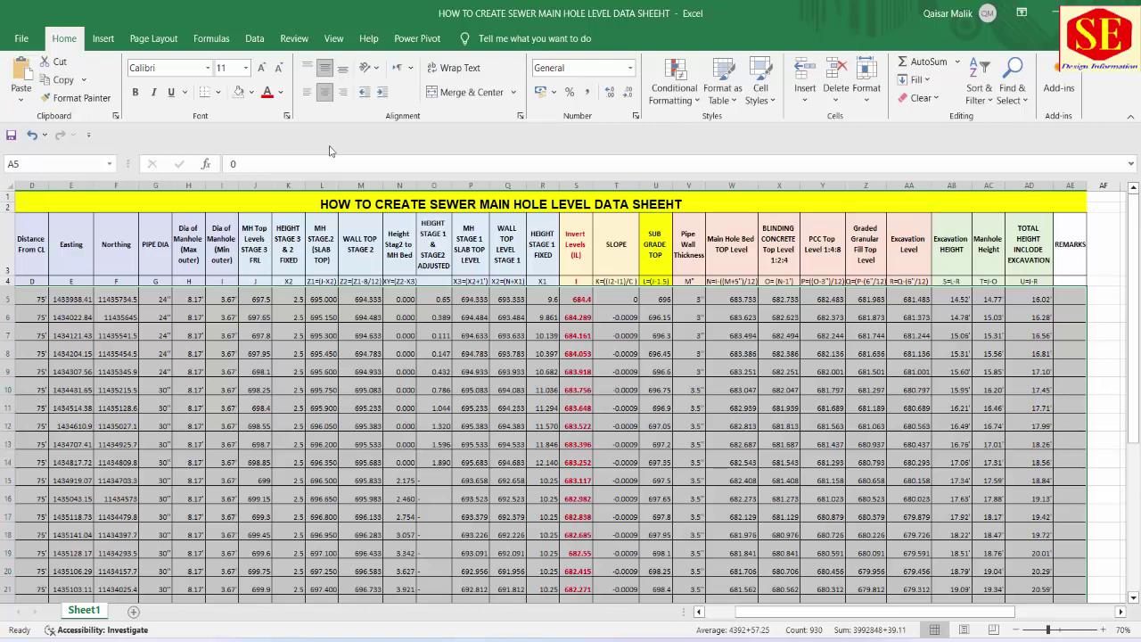
left_click(796, 373)
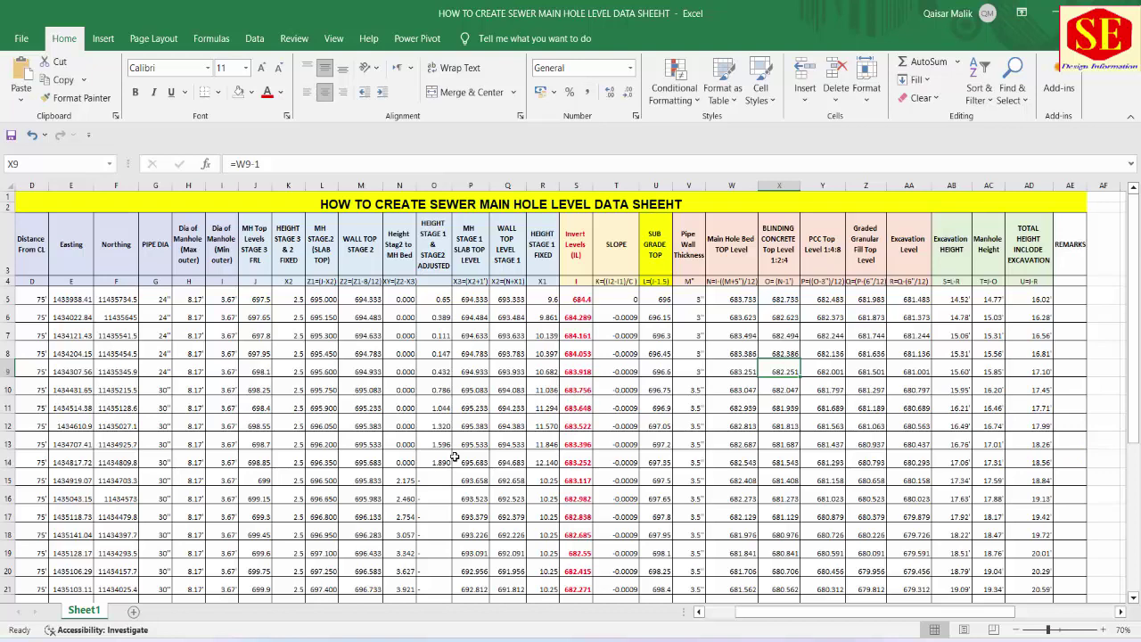
left_click_drag(781, 611, 750, 611)
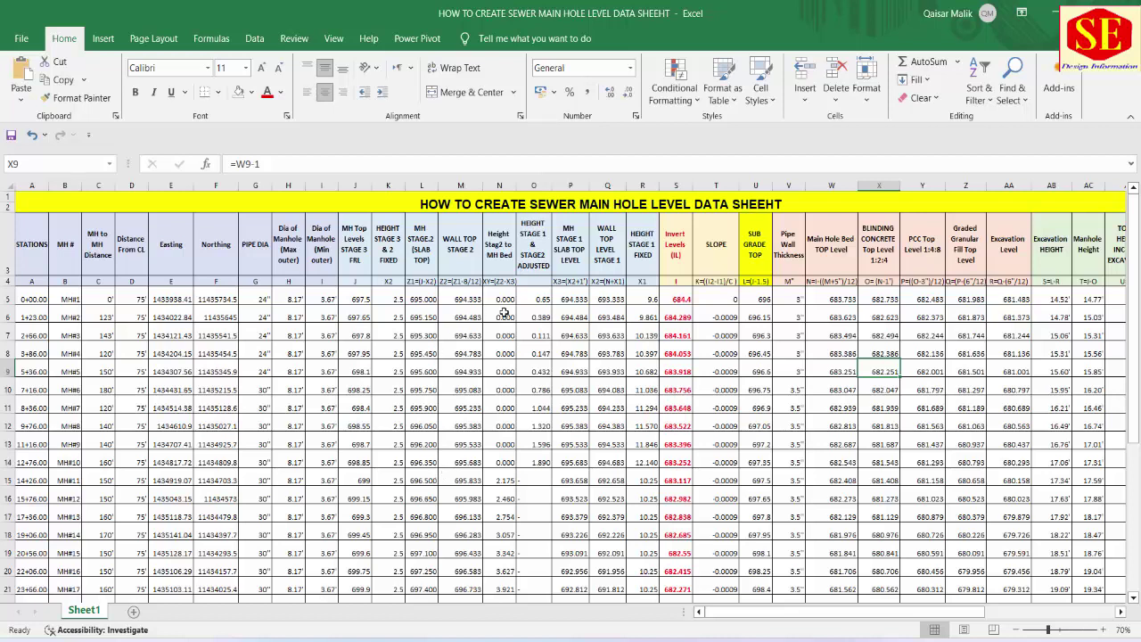
Widen column N slightly, enter CC in O4, and switch to the manhole drawing PDF
left_click(533, 280)
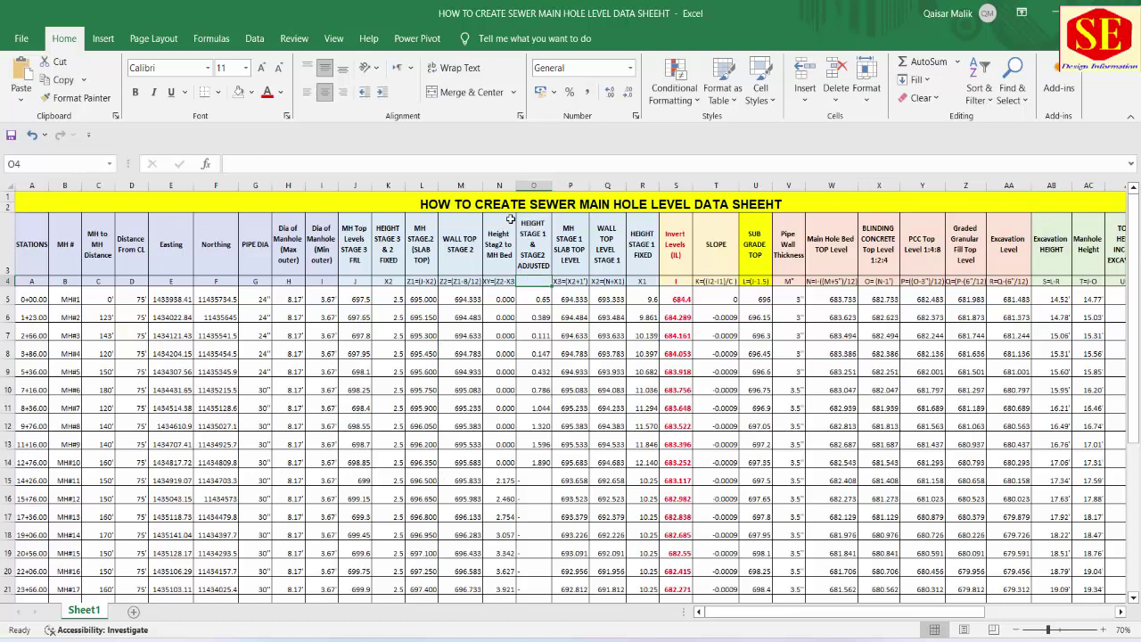
left_click_drag(515, 185, 520, 184)
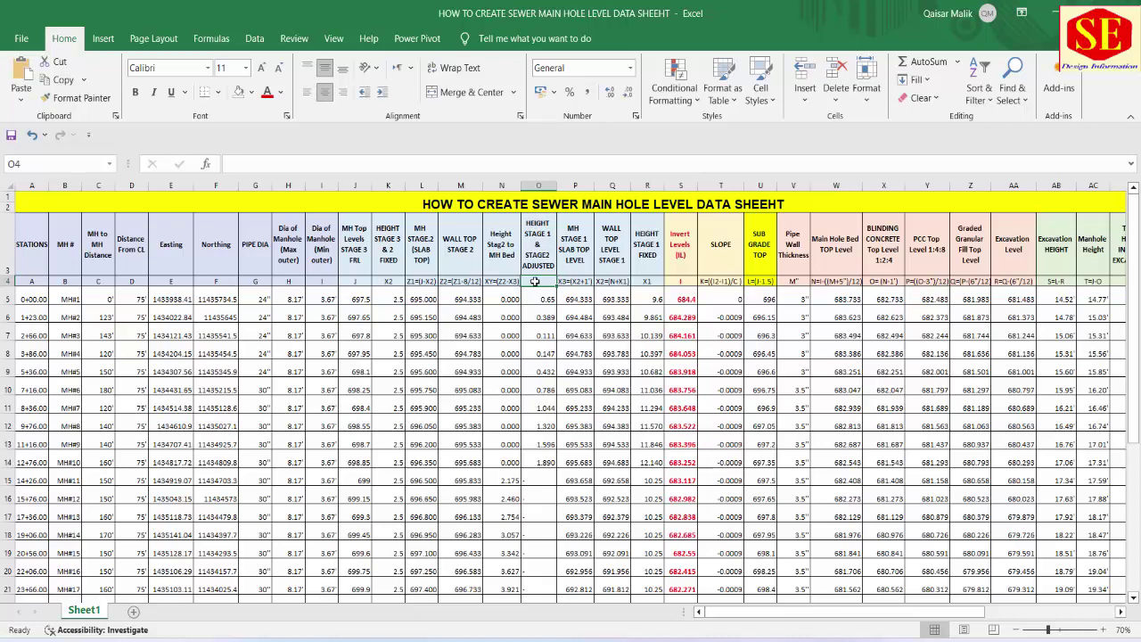
type("CC")
left_click(543, 319)
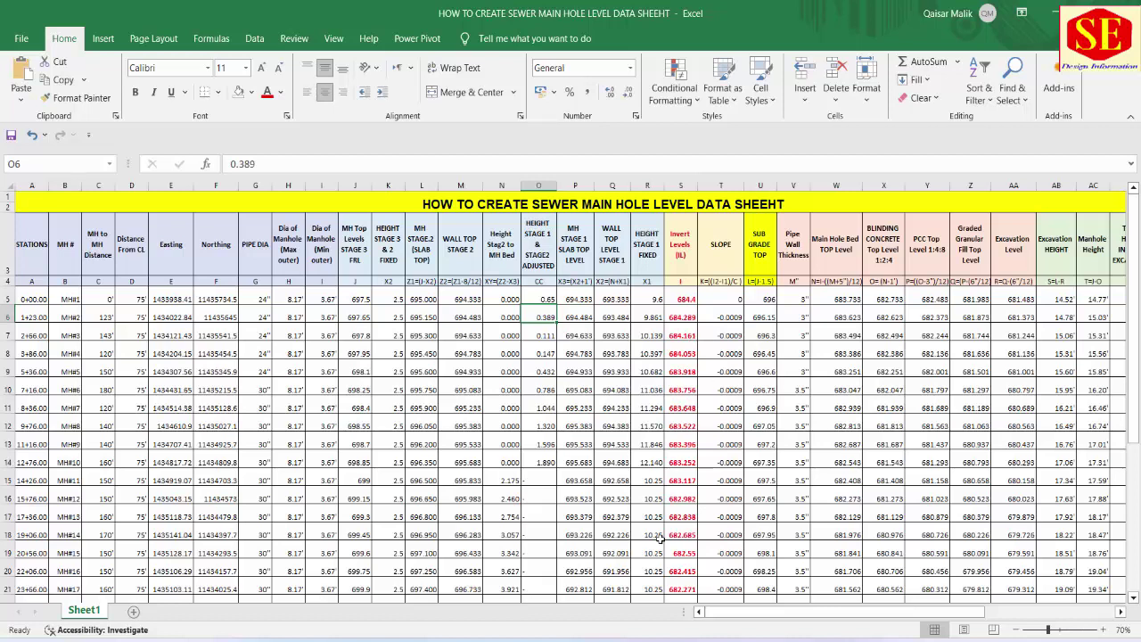
key("alt+Tab")
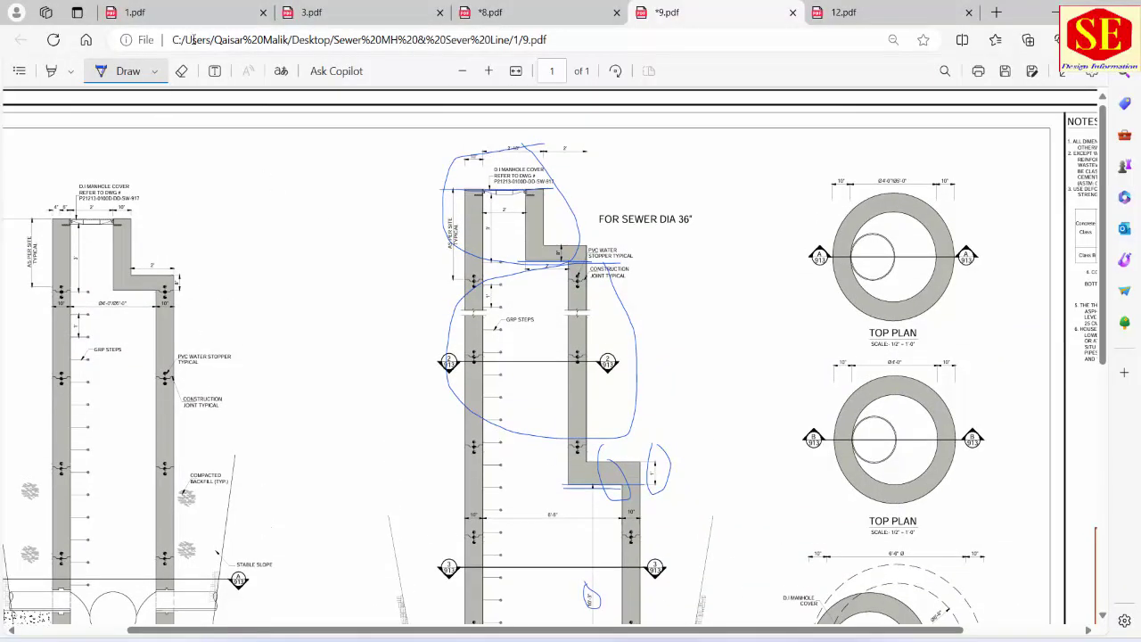
Switch to the 1.pdf drawing tab in Edge
left_click(207, 7)
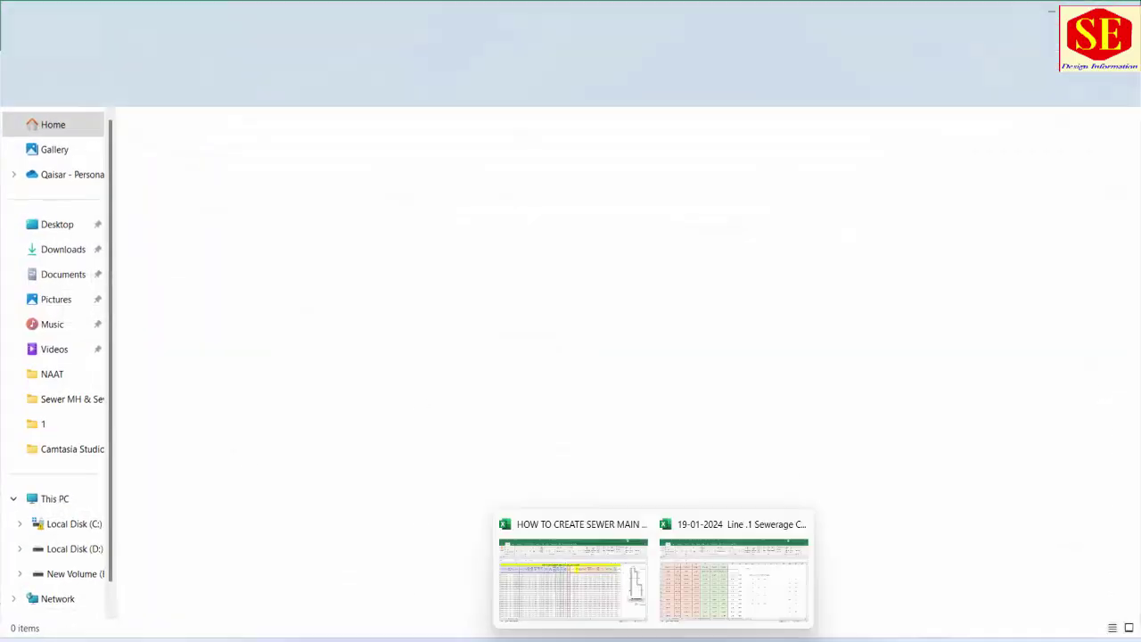
left_click(720, 584)
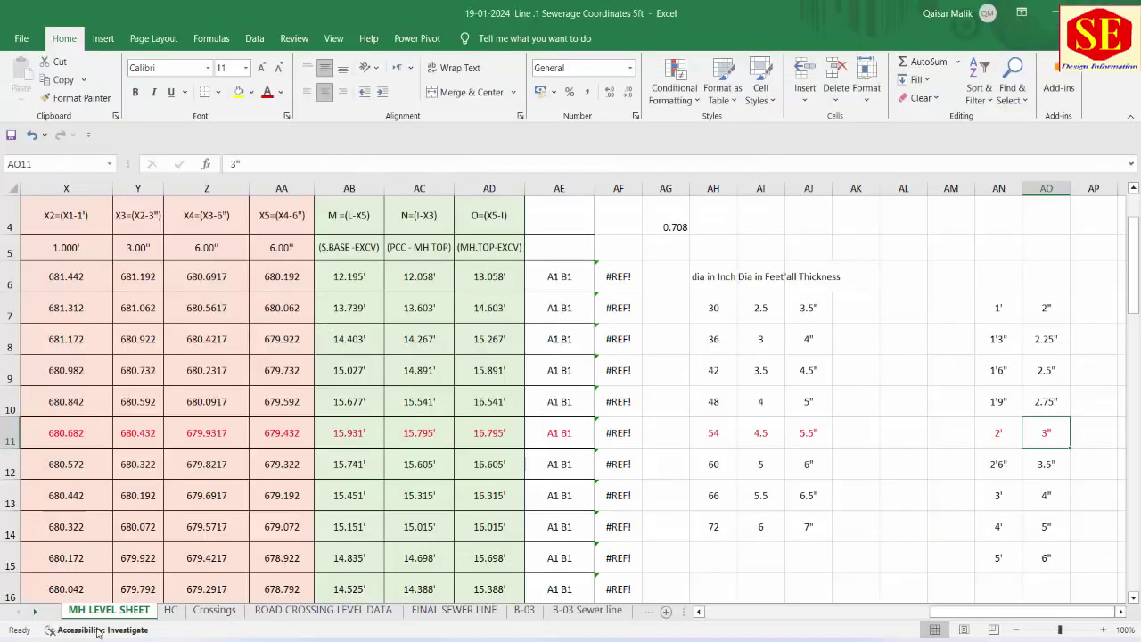
scroll(370, 443, "down", 2, "ctrl")
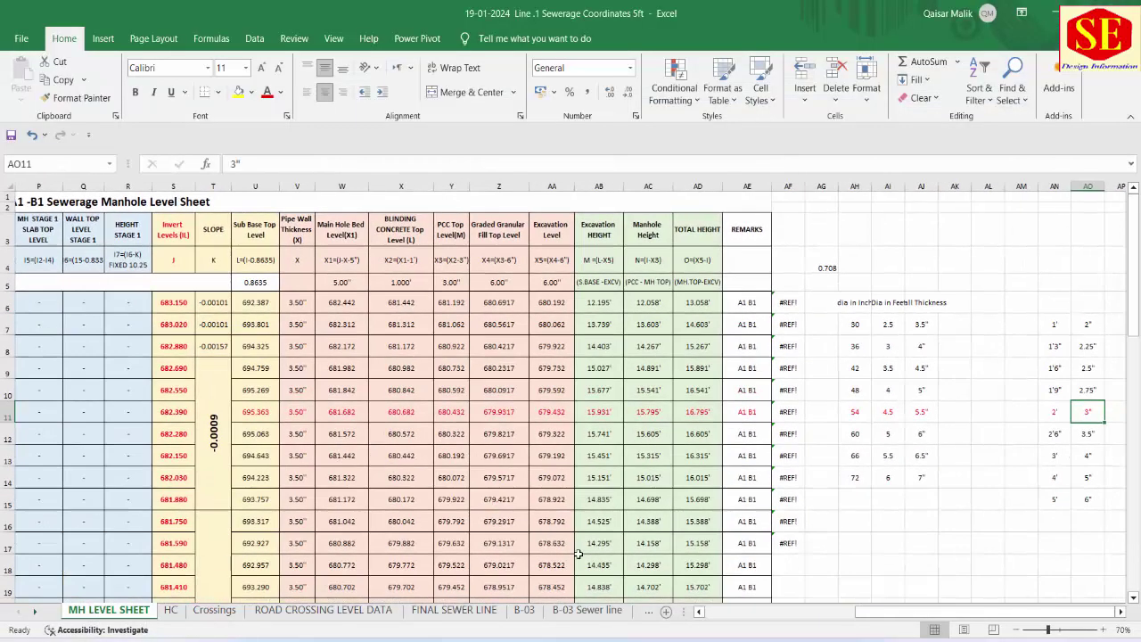
scroll(401, 499, "left", 5)
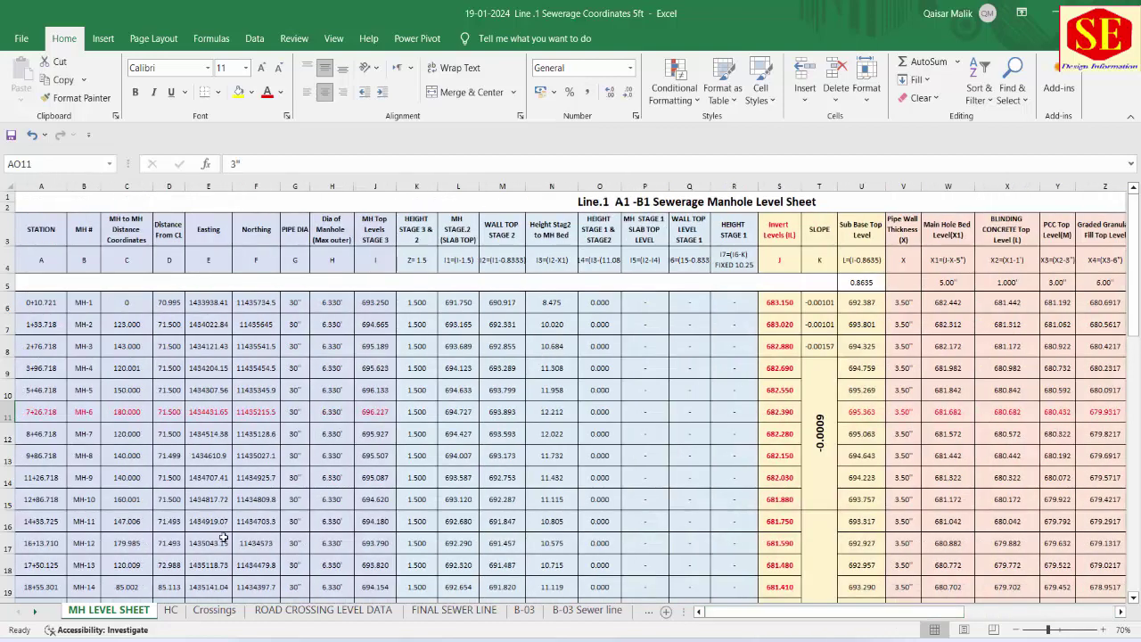
left_click(223, 613)
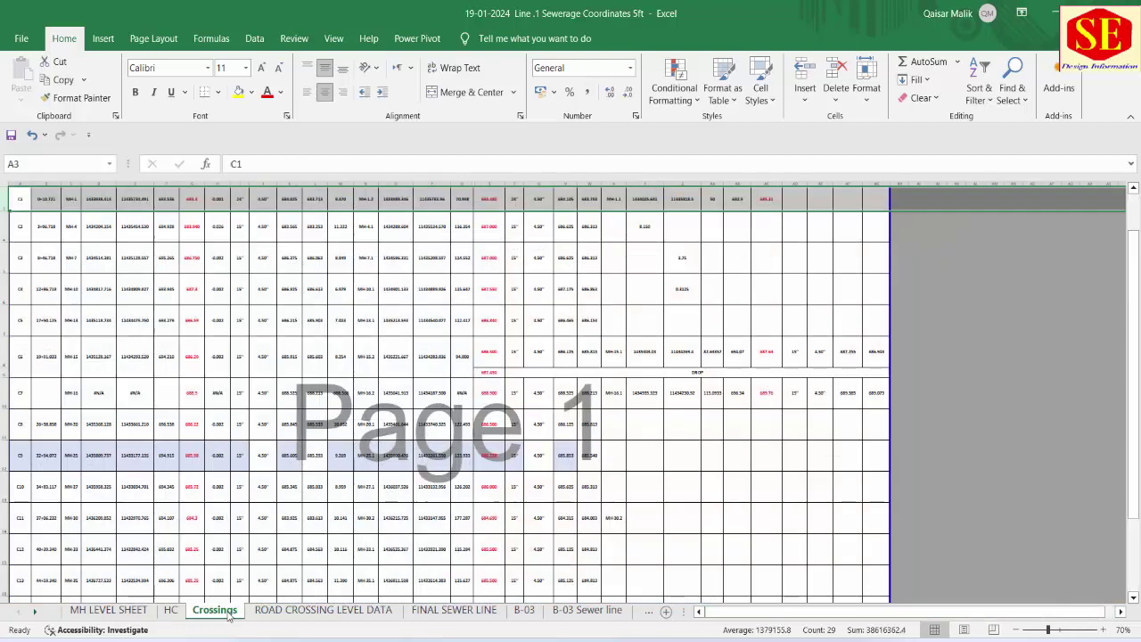
left_click(321, 611)
left_click(464, 611)
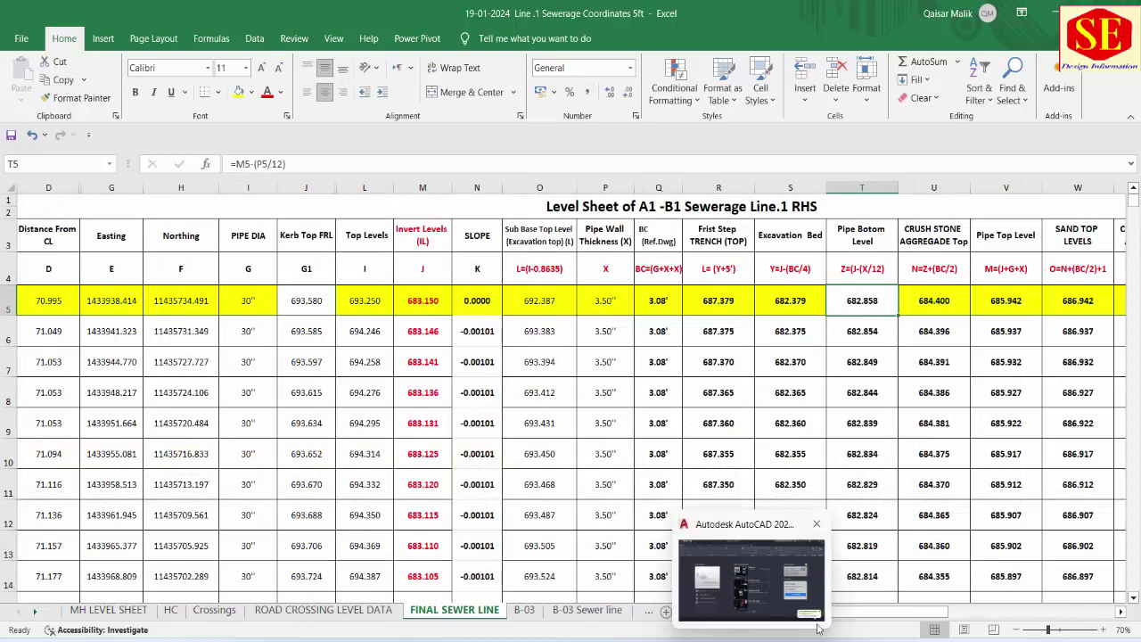
scroll(189, 392, "left", 3)
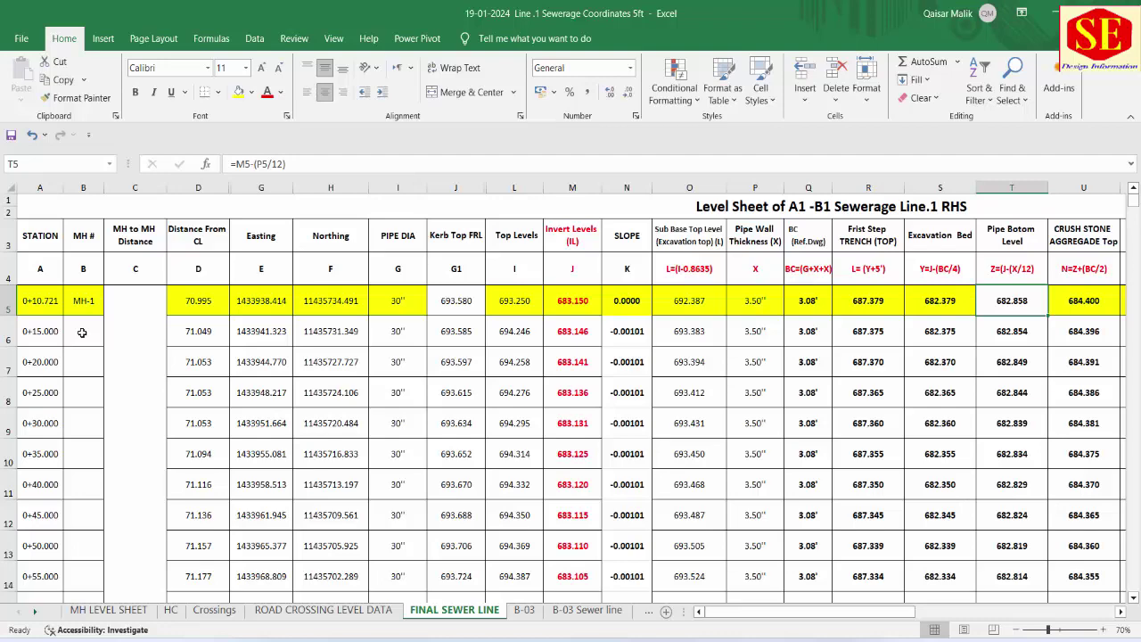
left_click(214, 610)
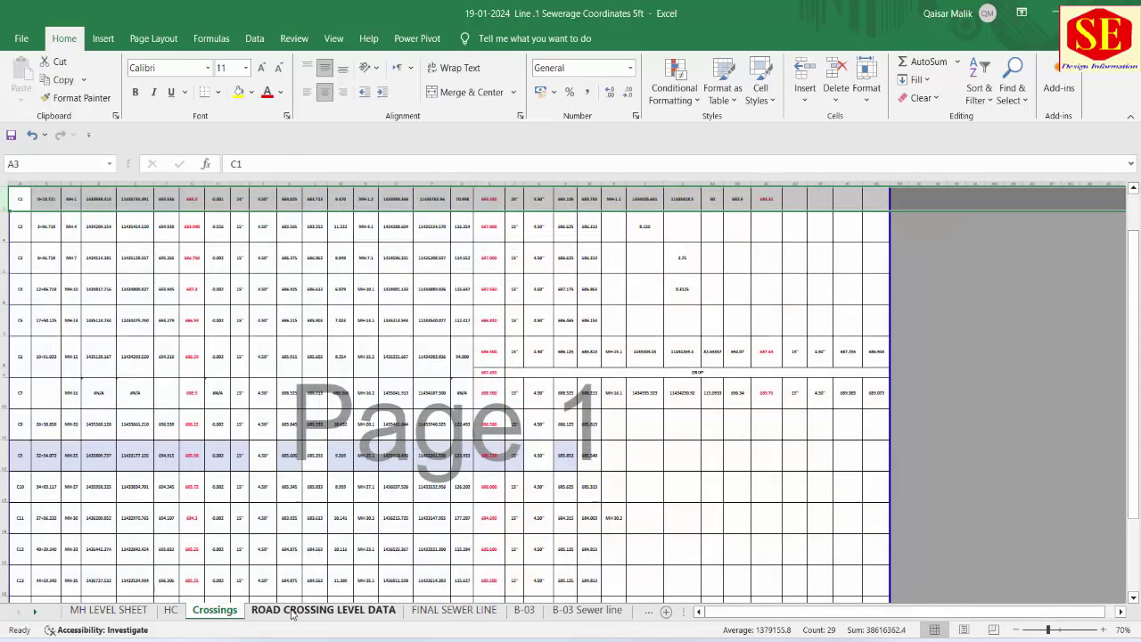
left_click(292, 609)
left_click(456, 609)
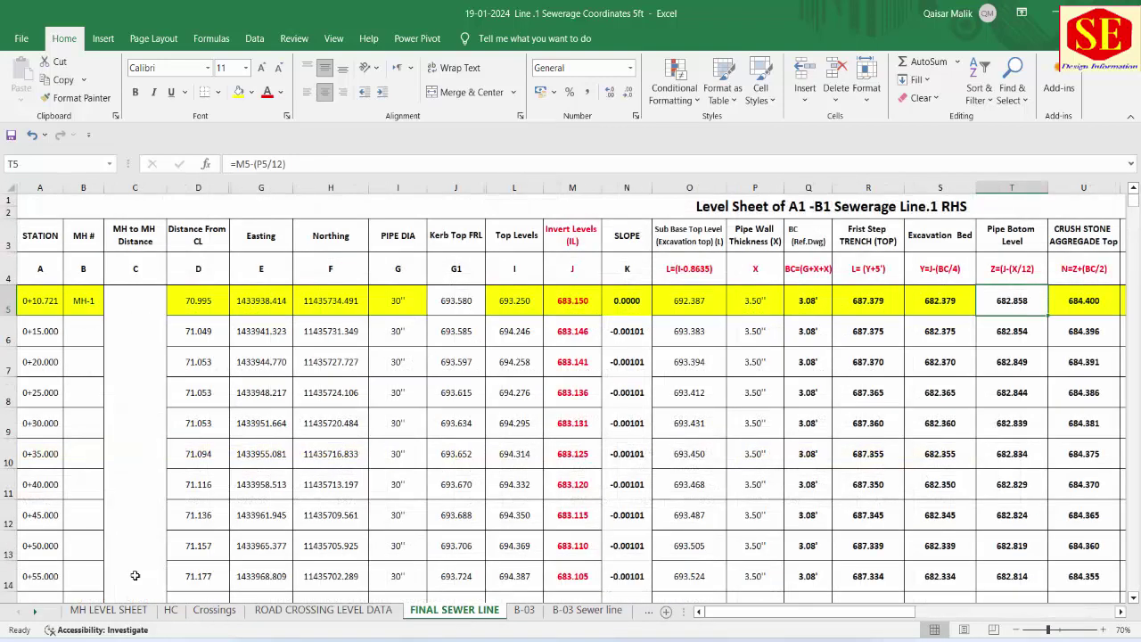
left_click(106, 610)
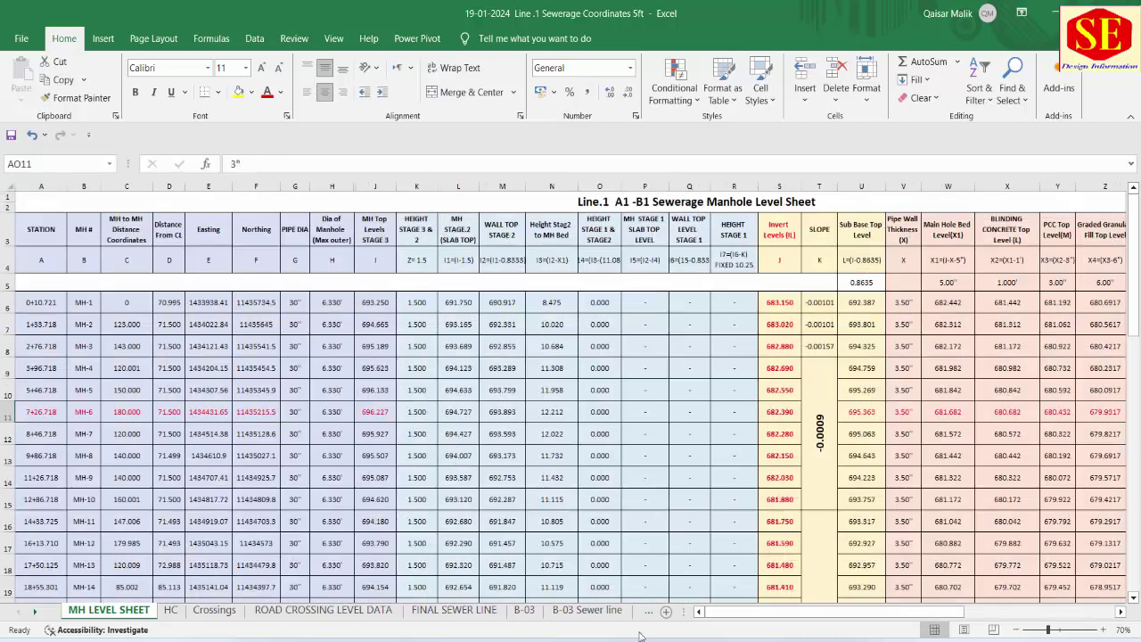
mouse_move(642, 637)
left_click(550, 608)
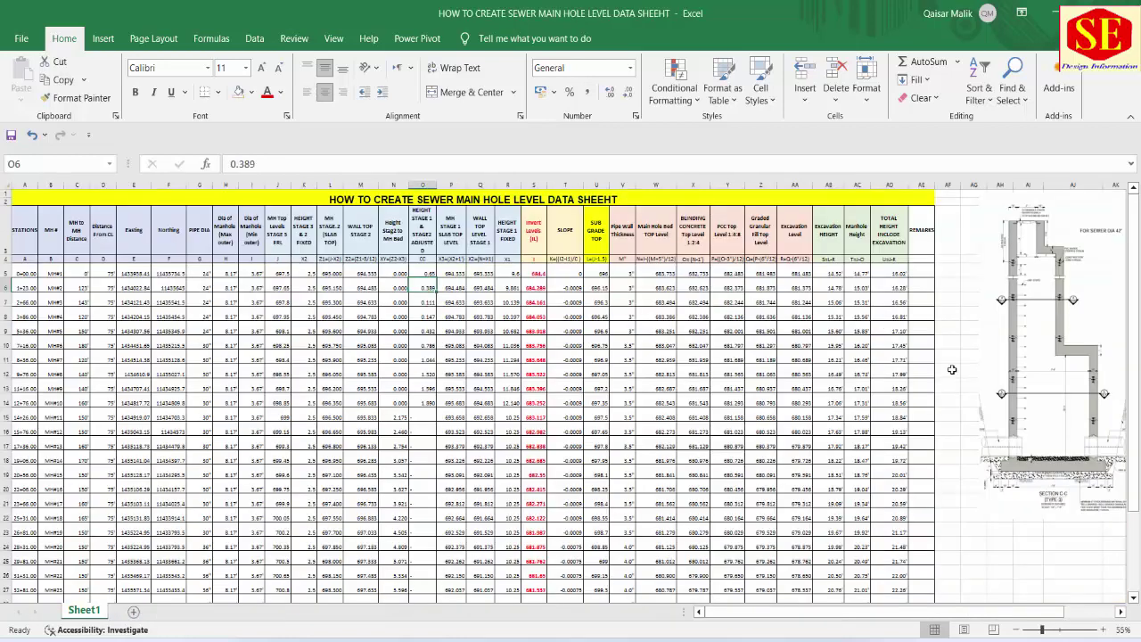
Centre-align the dash placeholders in O15:O35
scroll(431, 398, "up", 2)
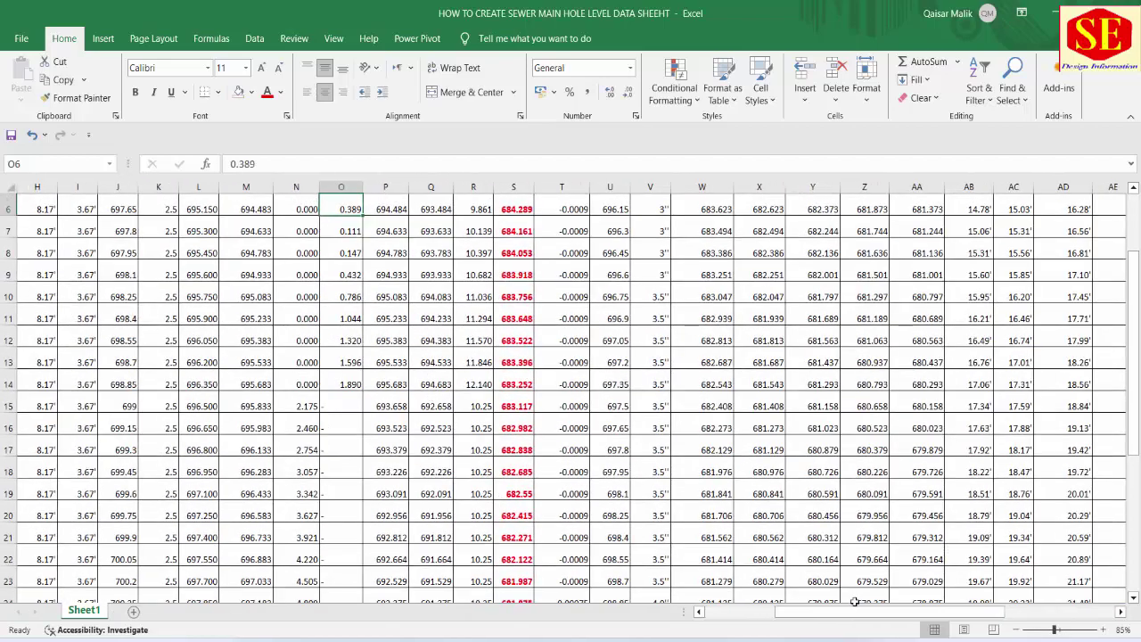
left_click_drag(851, 613, 731, 626)
scroll(692, 478, "up", 2)
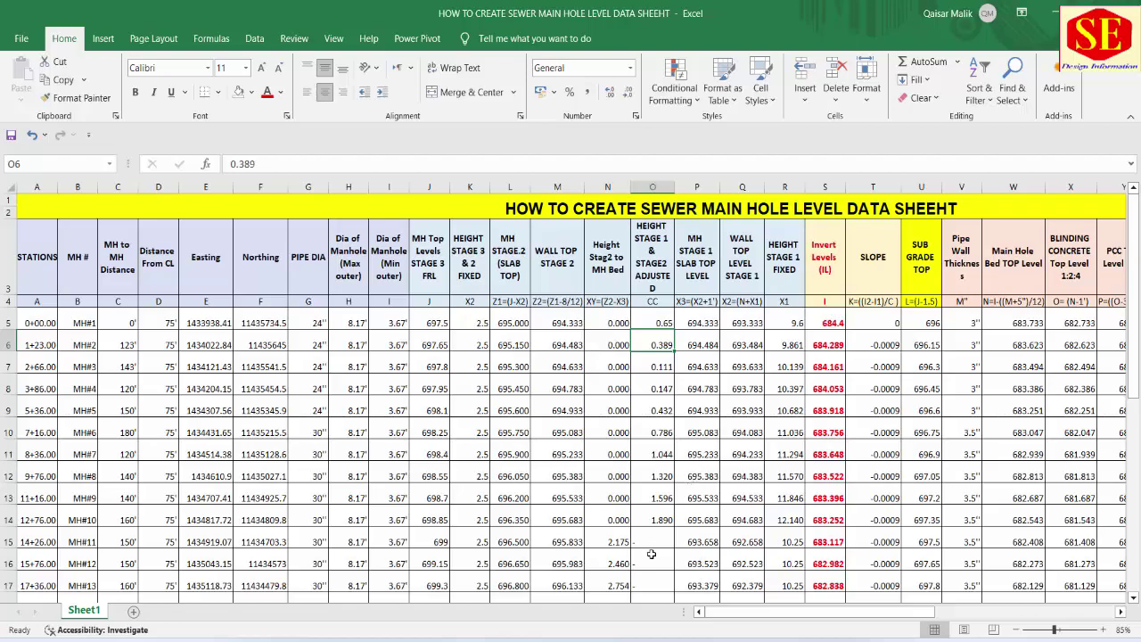
left_click_drag(652, 541, 658, 580)
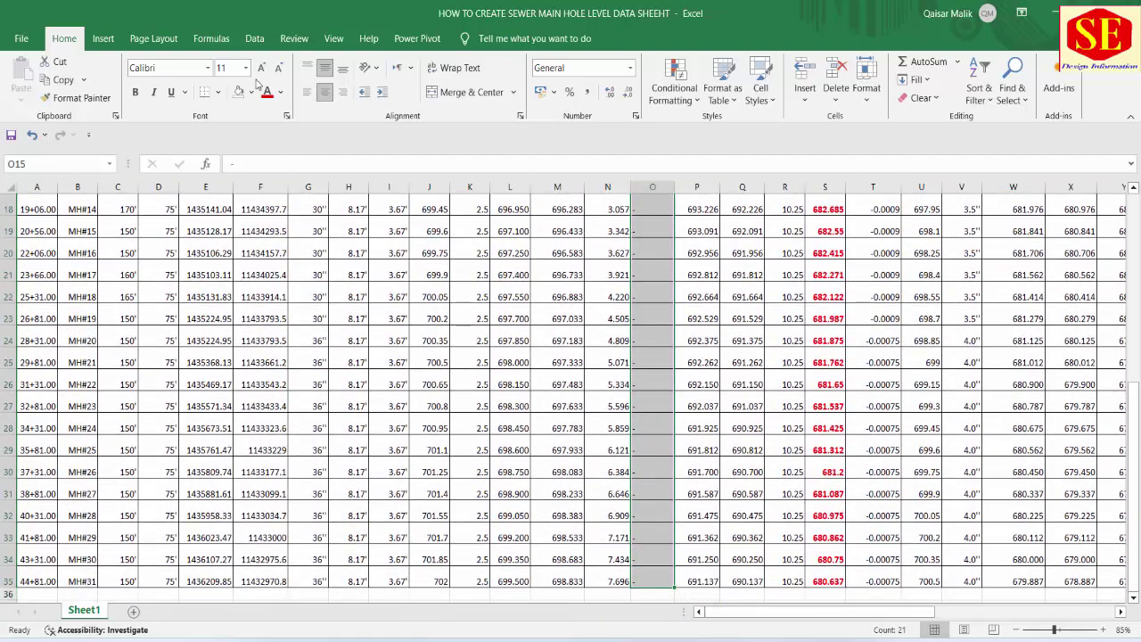
left_click(325, 97)
left_click(848, 362)
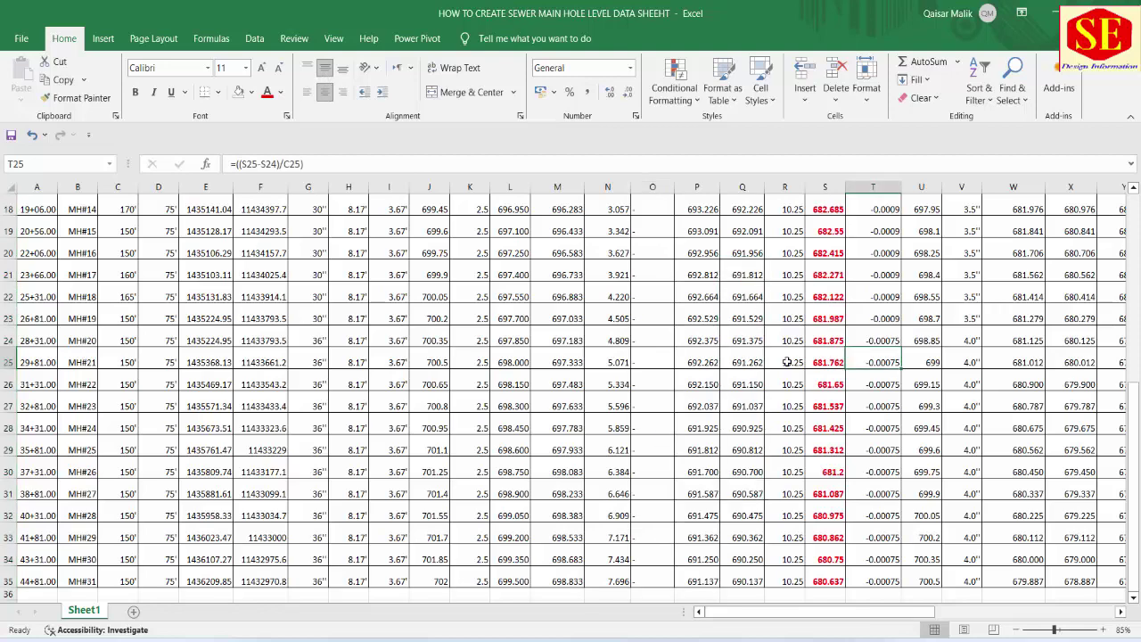
scroll(802, 360, "up", 6)
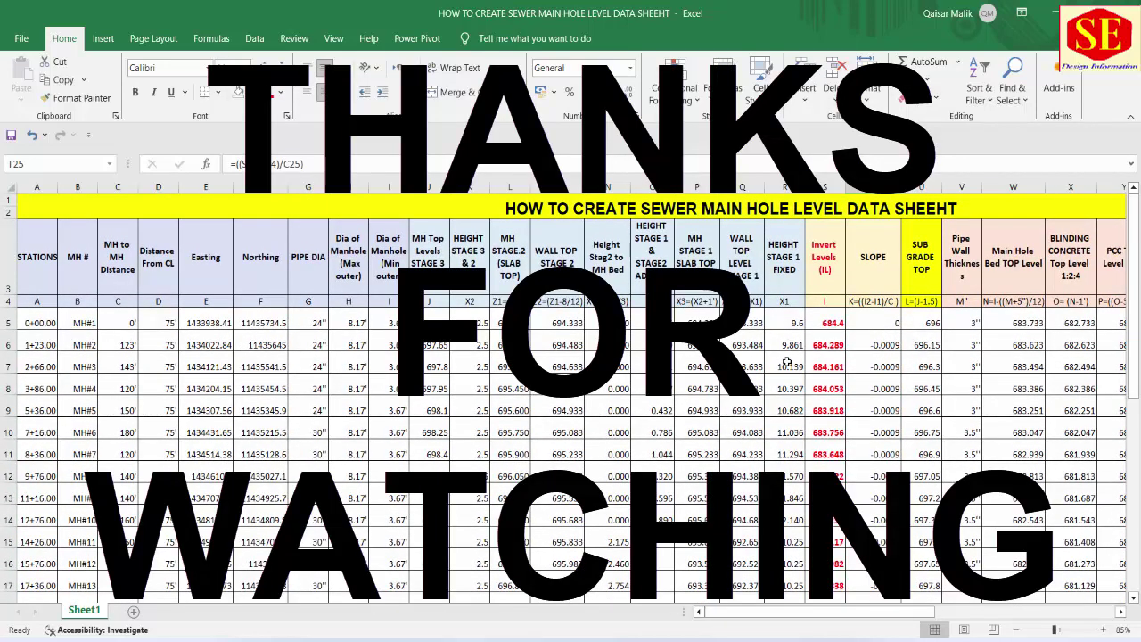